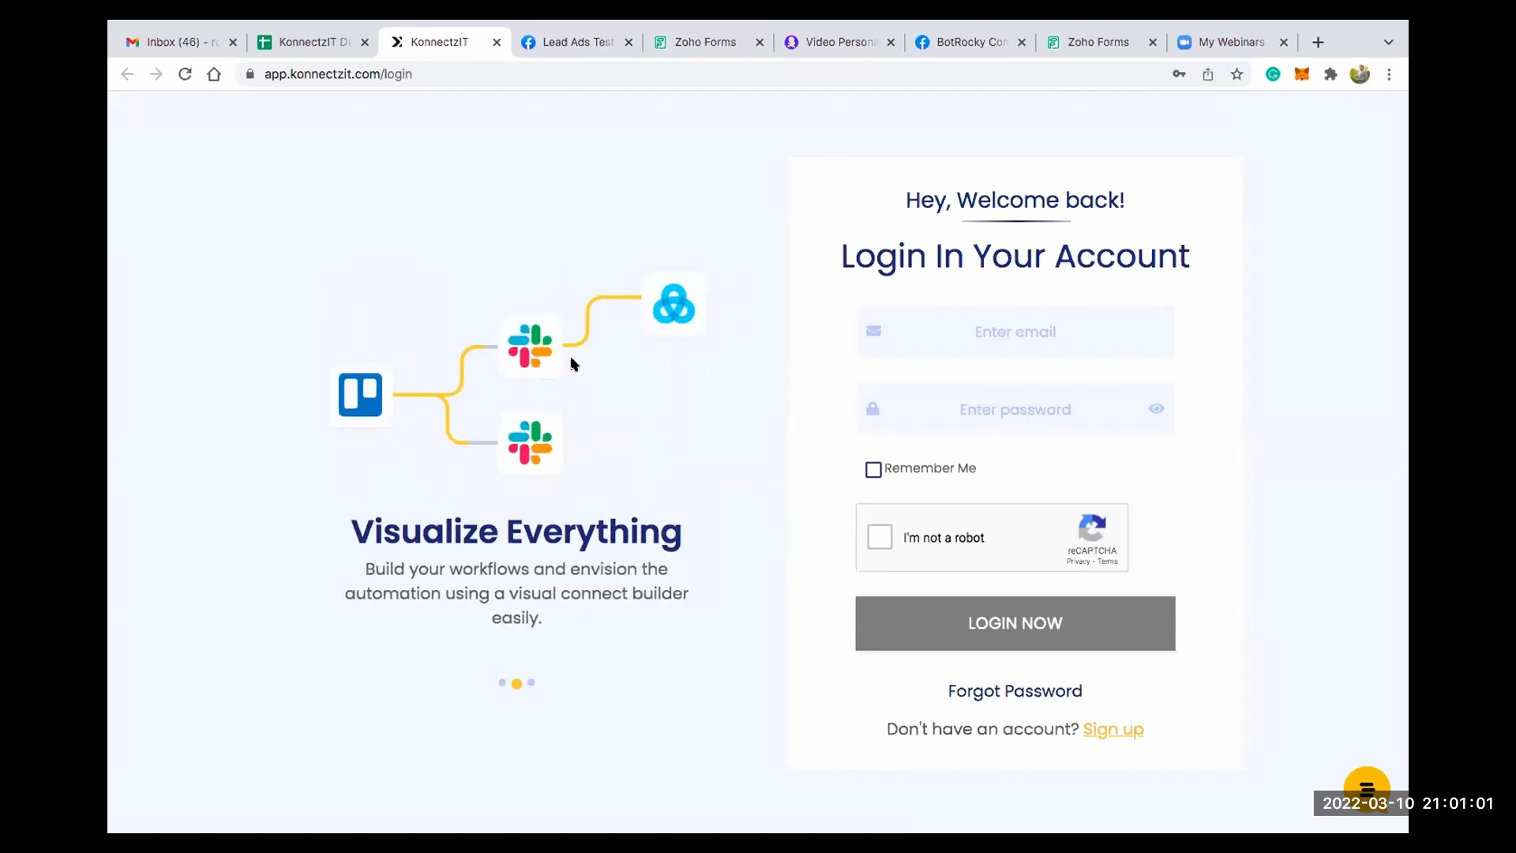
click(1106, 733)
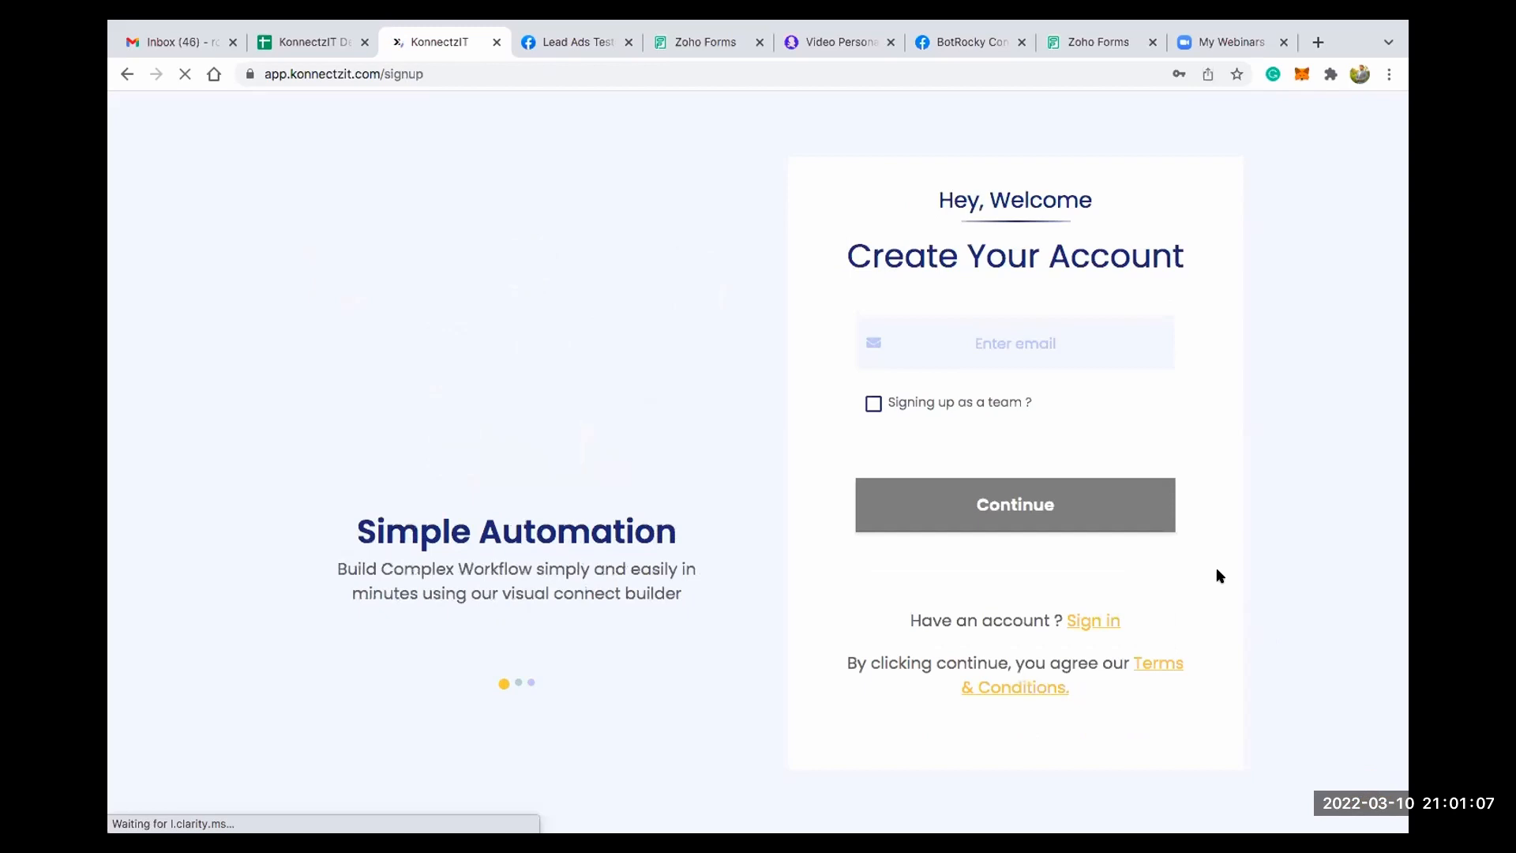
click(1102, 351)
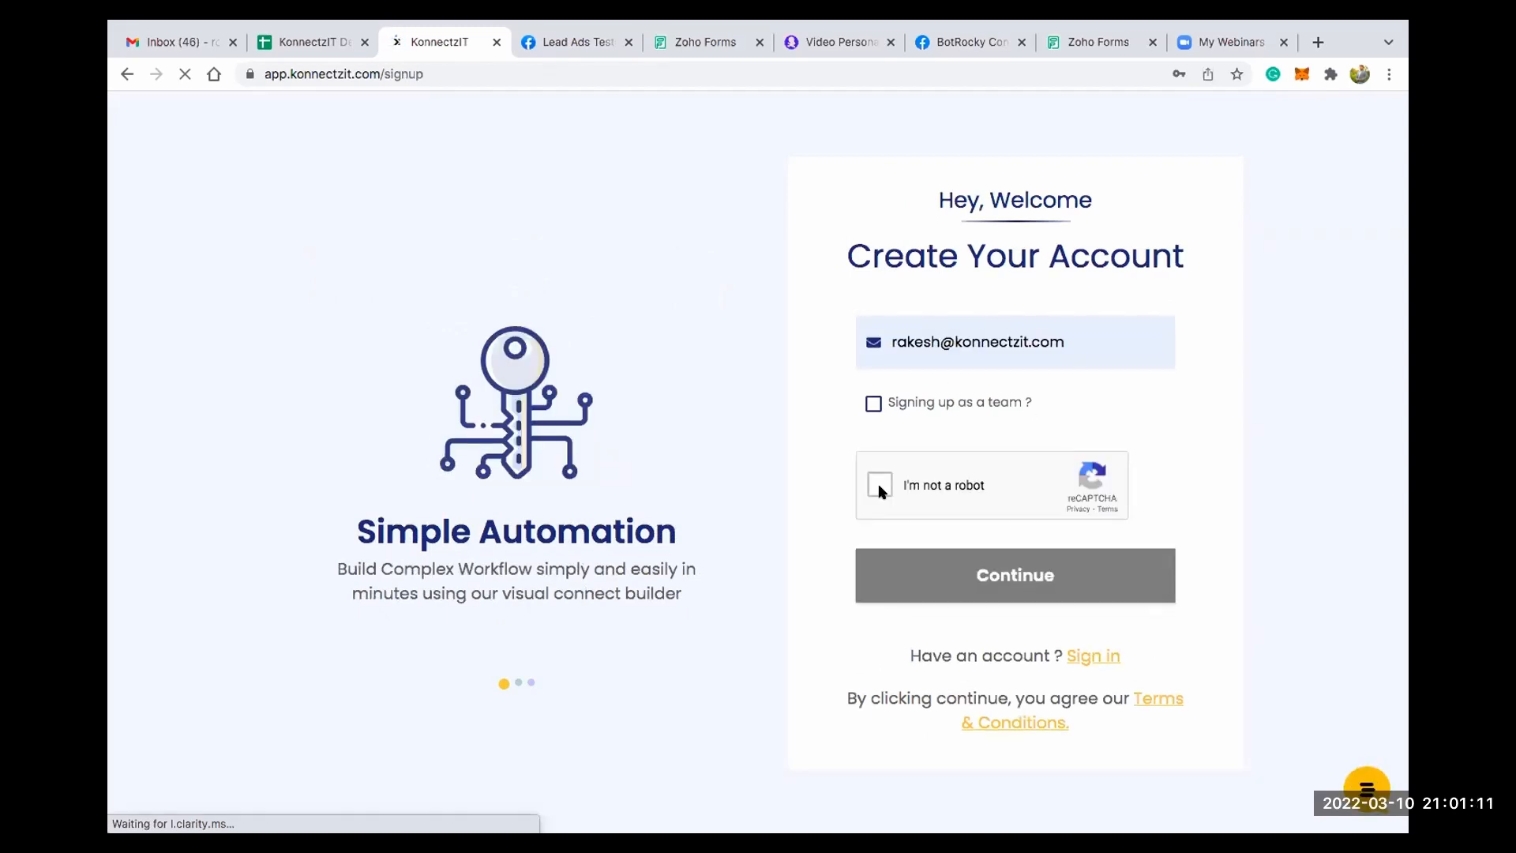
click(879, 485)
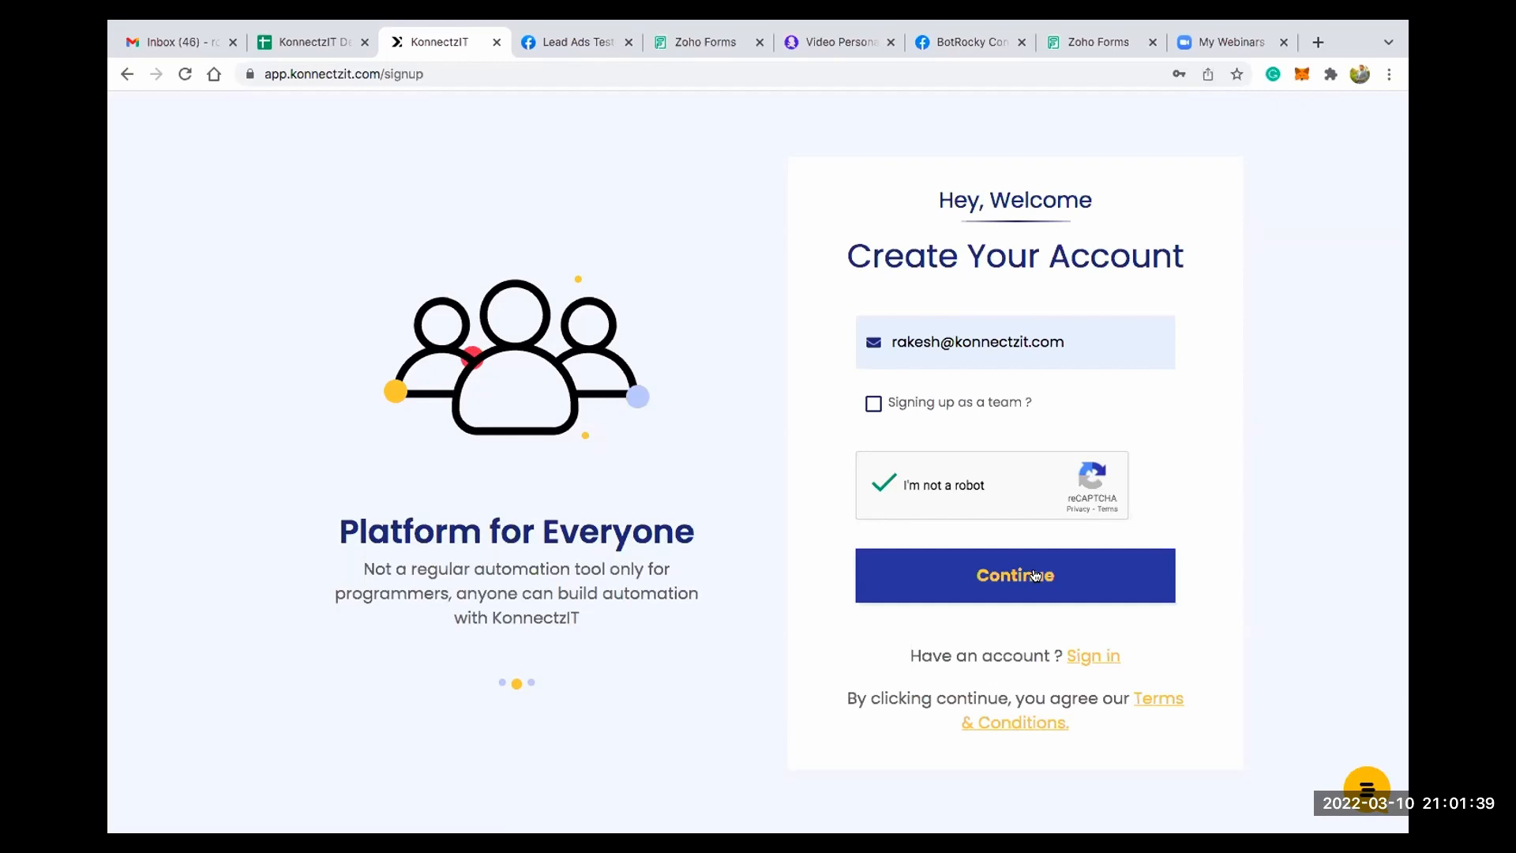
click(1104, 660)
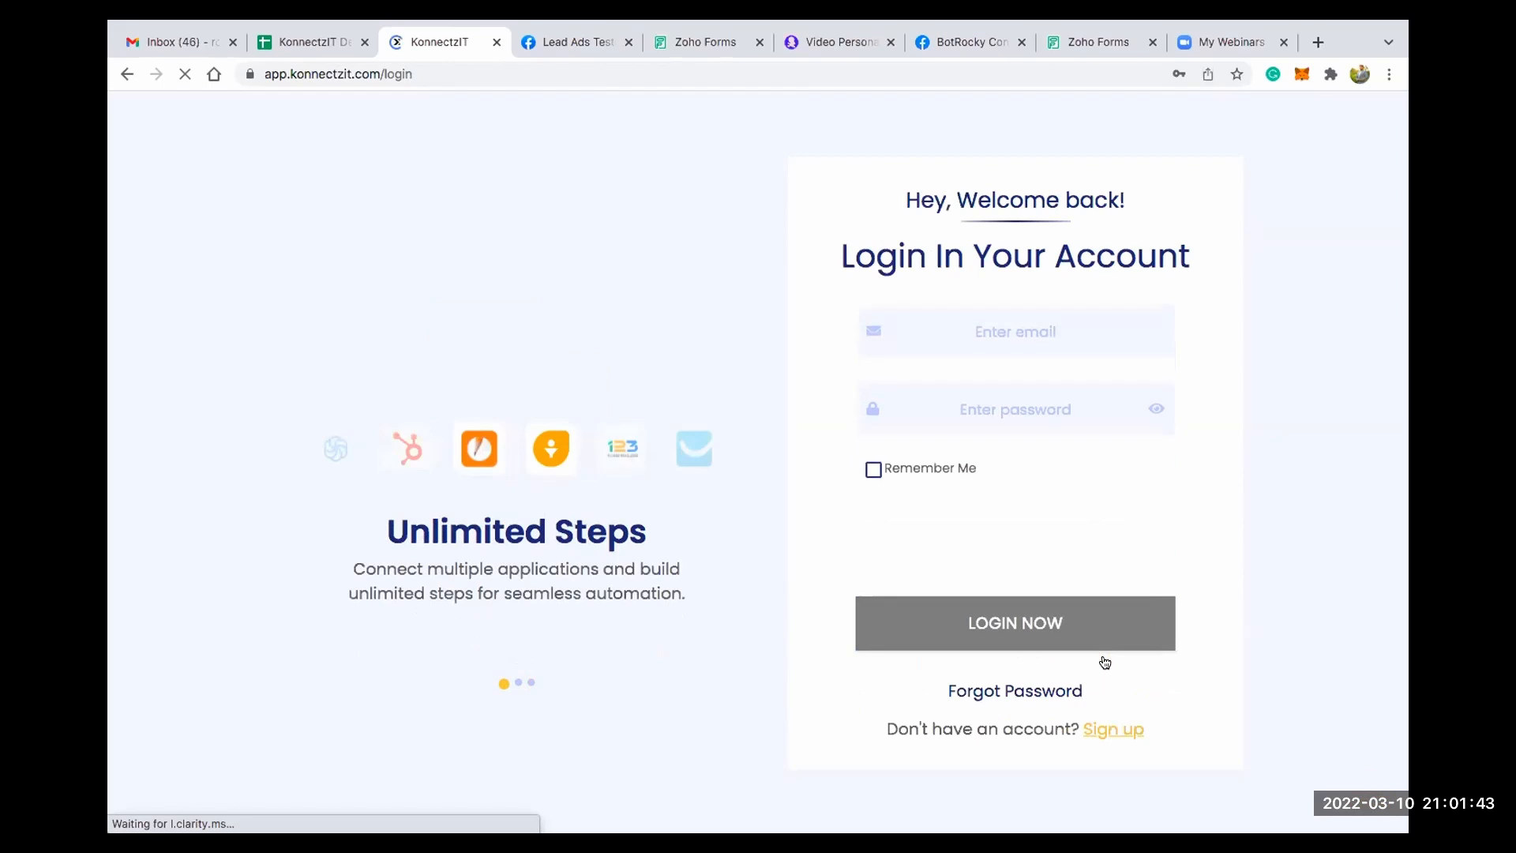
- Log in to the account with the konnectzit.com e-mail address and the saved account password, completing the reCAPTCHA check
click(985, 325)
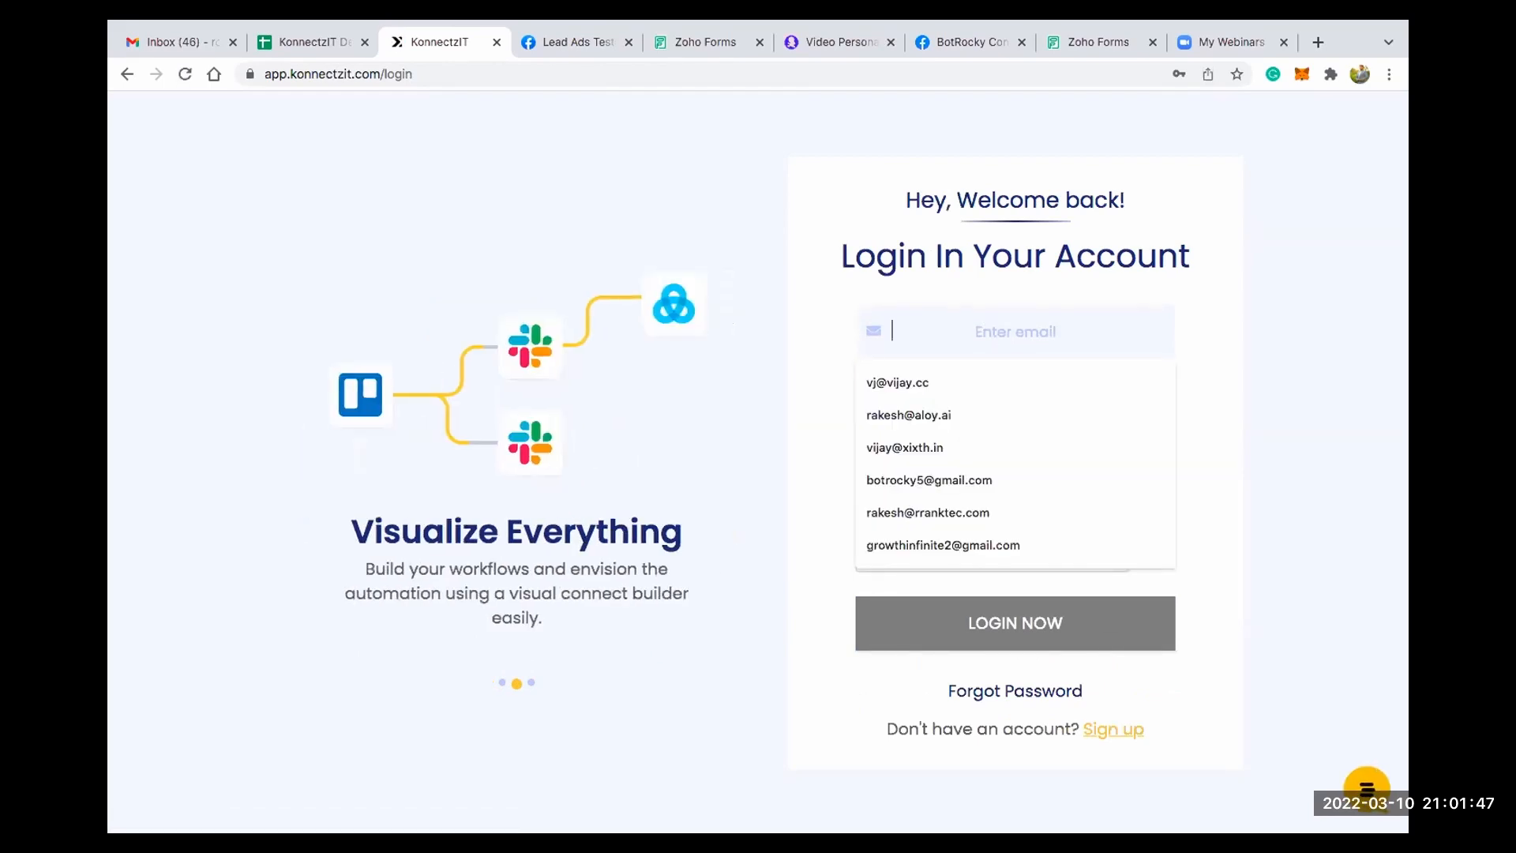
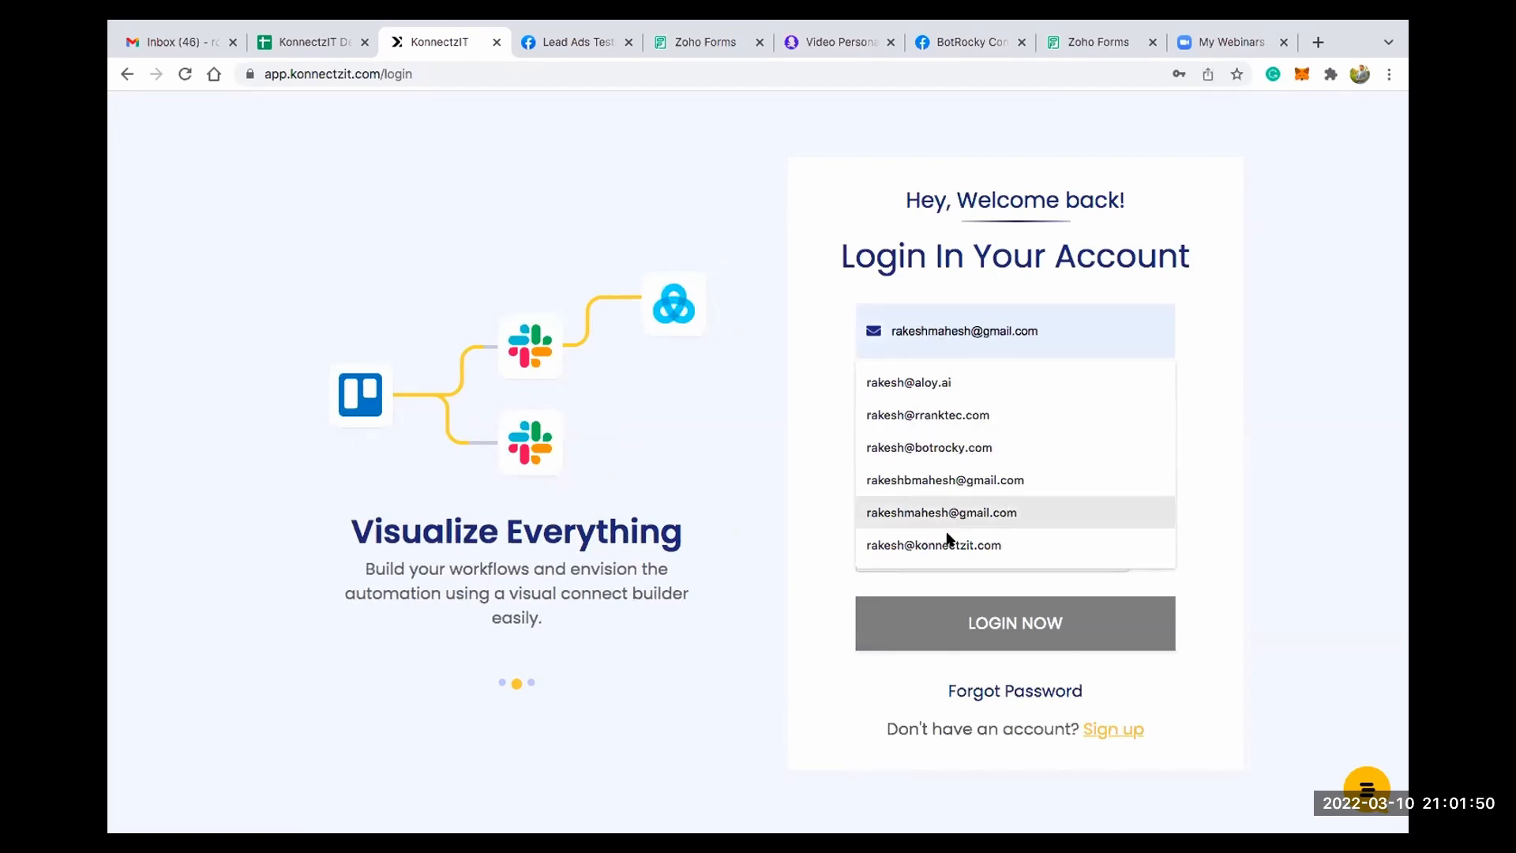
click(949, 544)
click(962, 408)
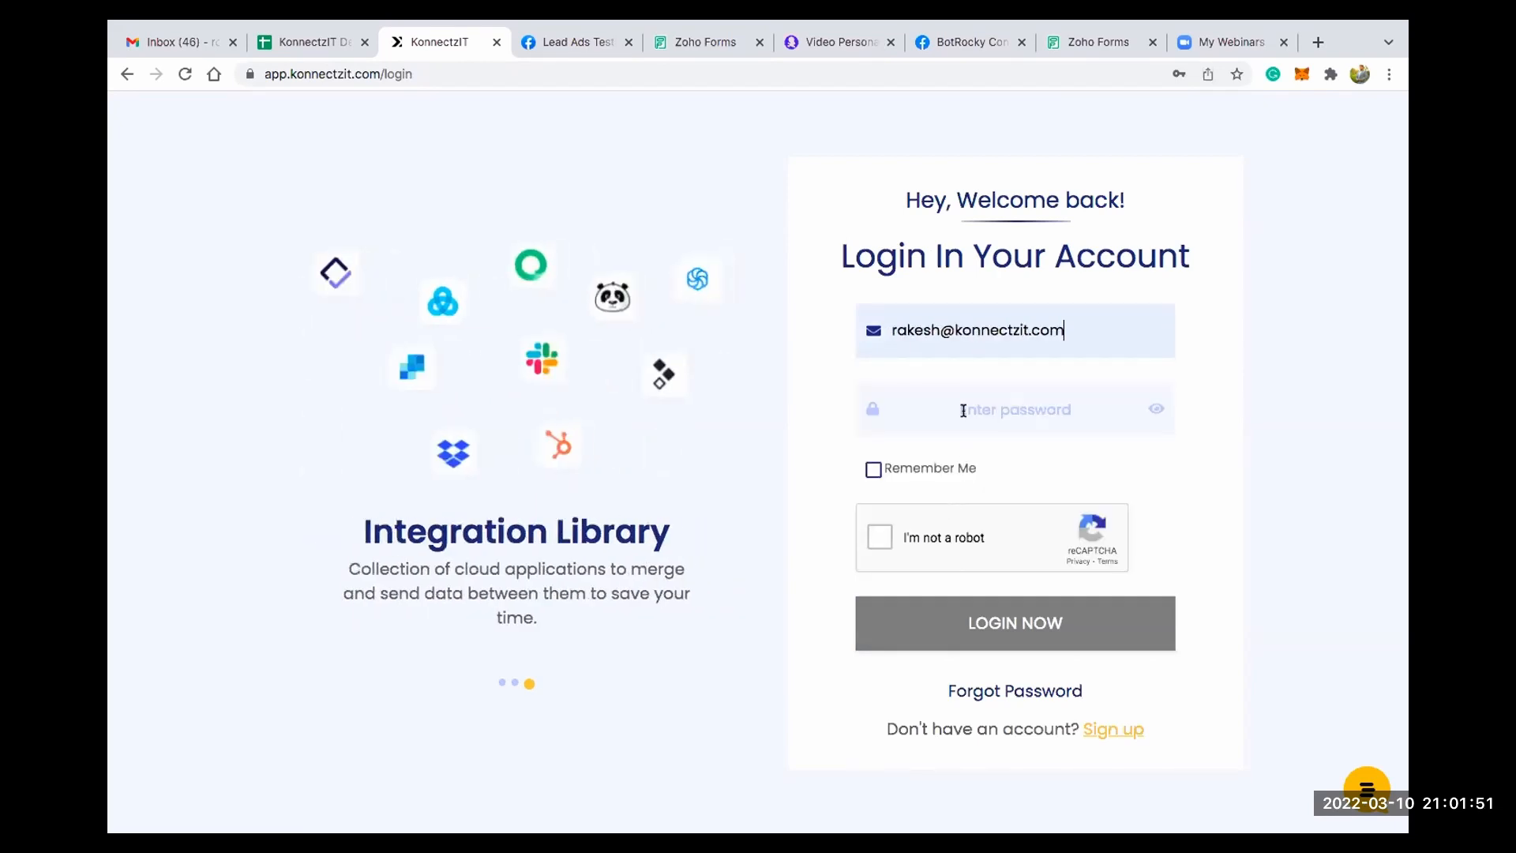
click(966, 466)
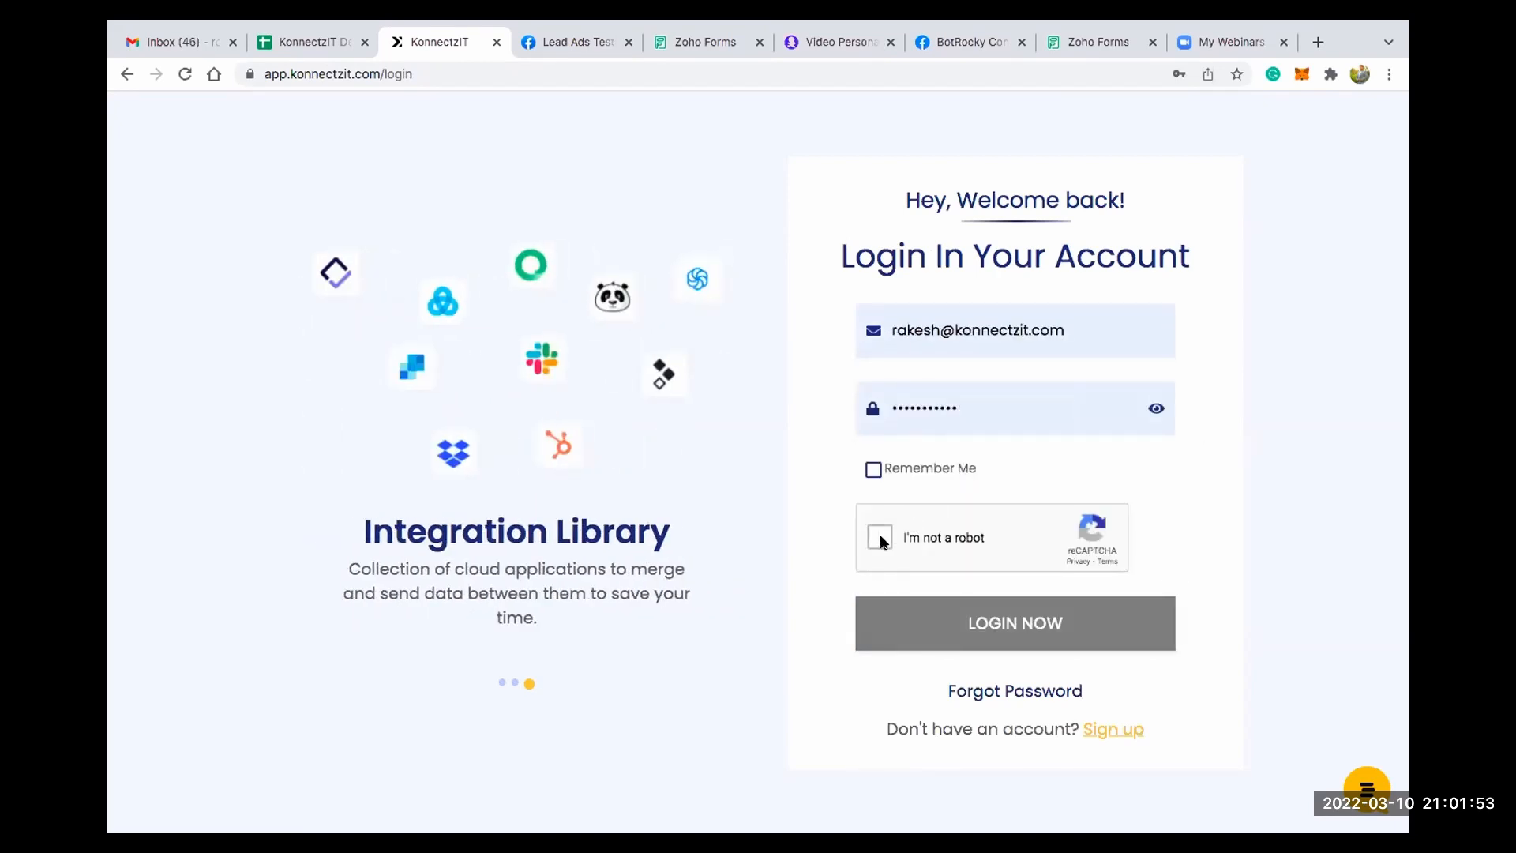
click(879, 535)
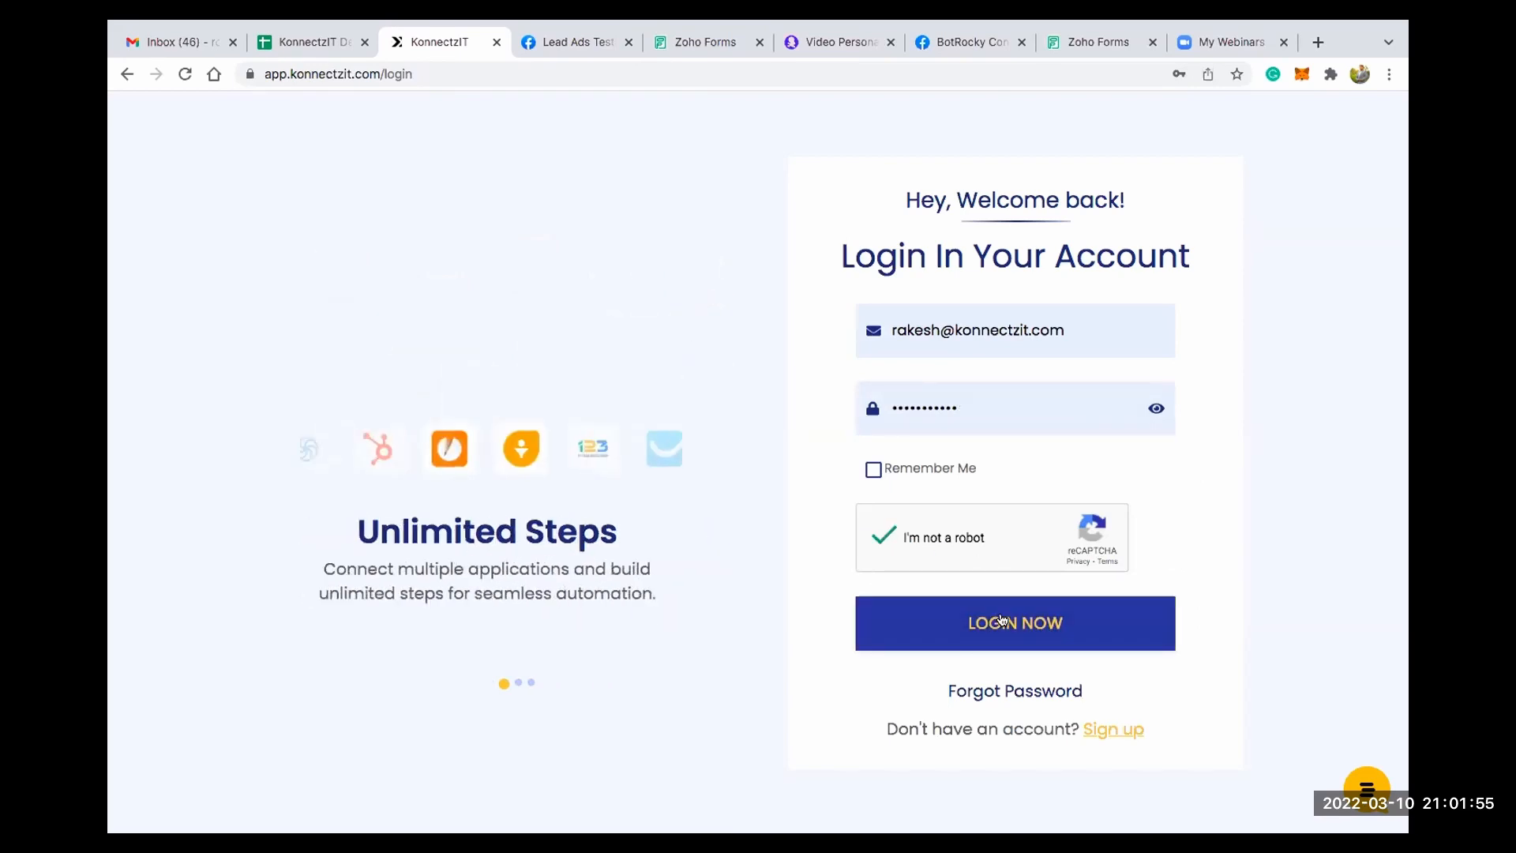
click(1001, 622)
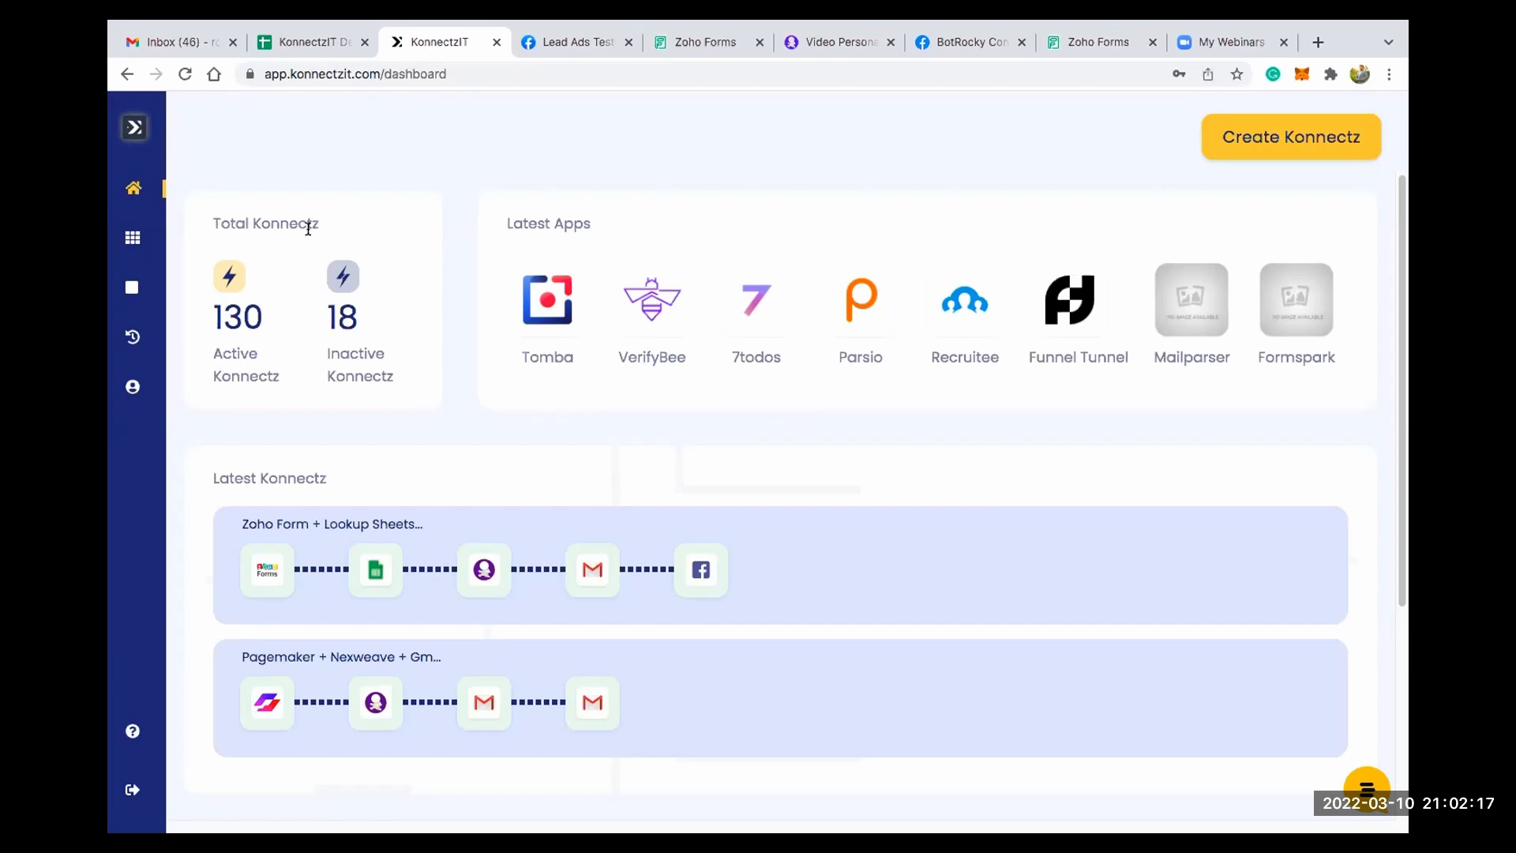
- Review the Total Konnectz figures and the Latest Apps section on the dashboard
drag(213, 351, 395, 377)
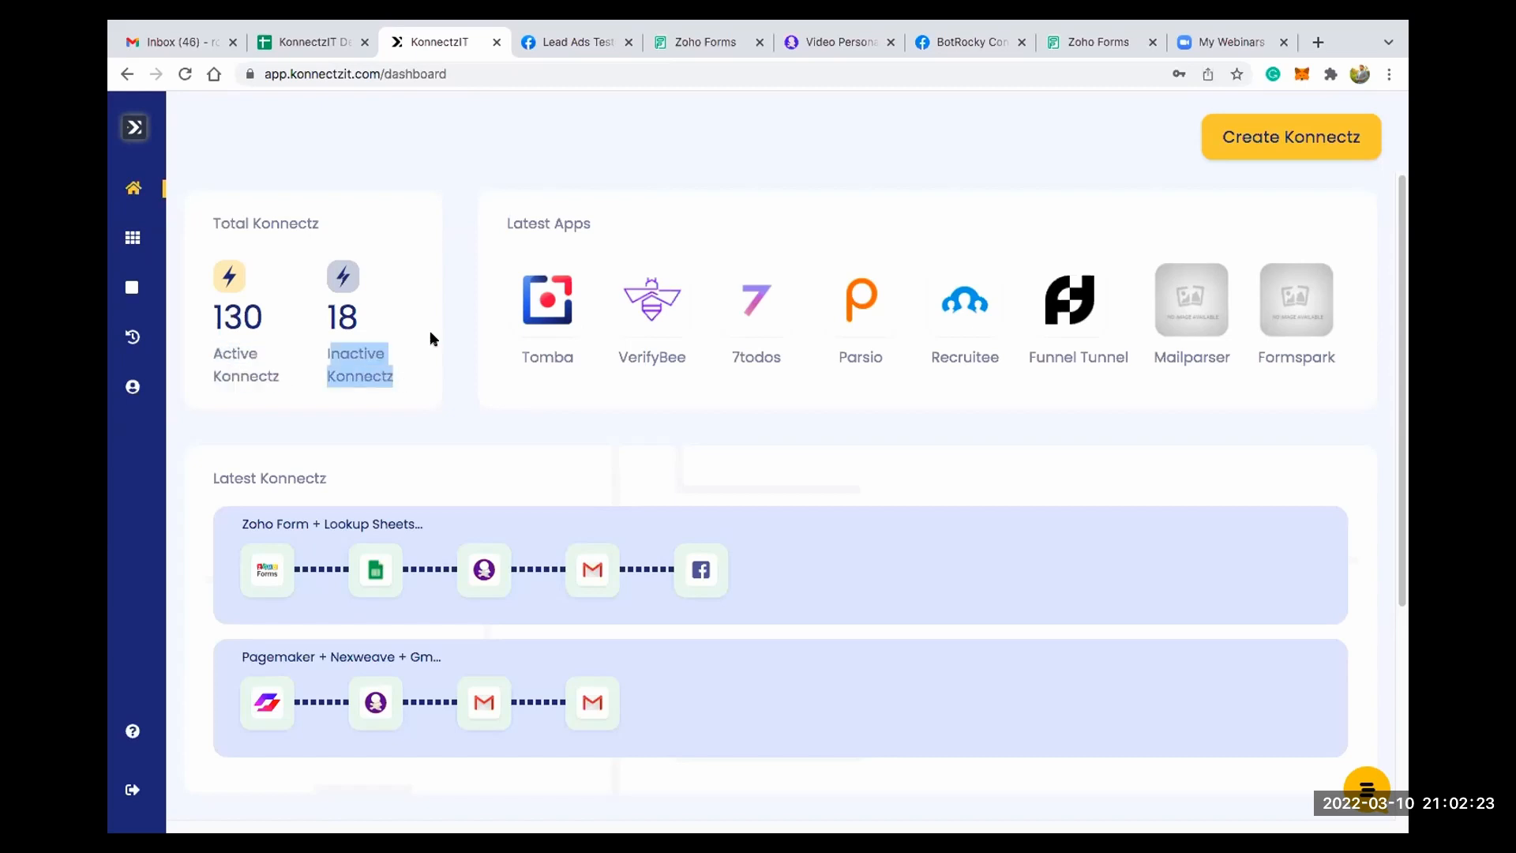
click(619, 206)
drag(537, 224, 674, 215)
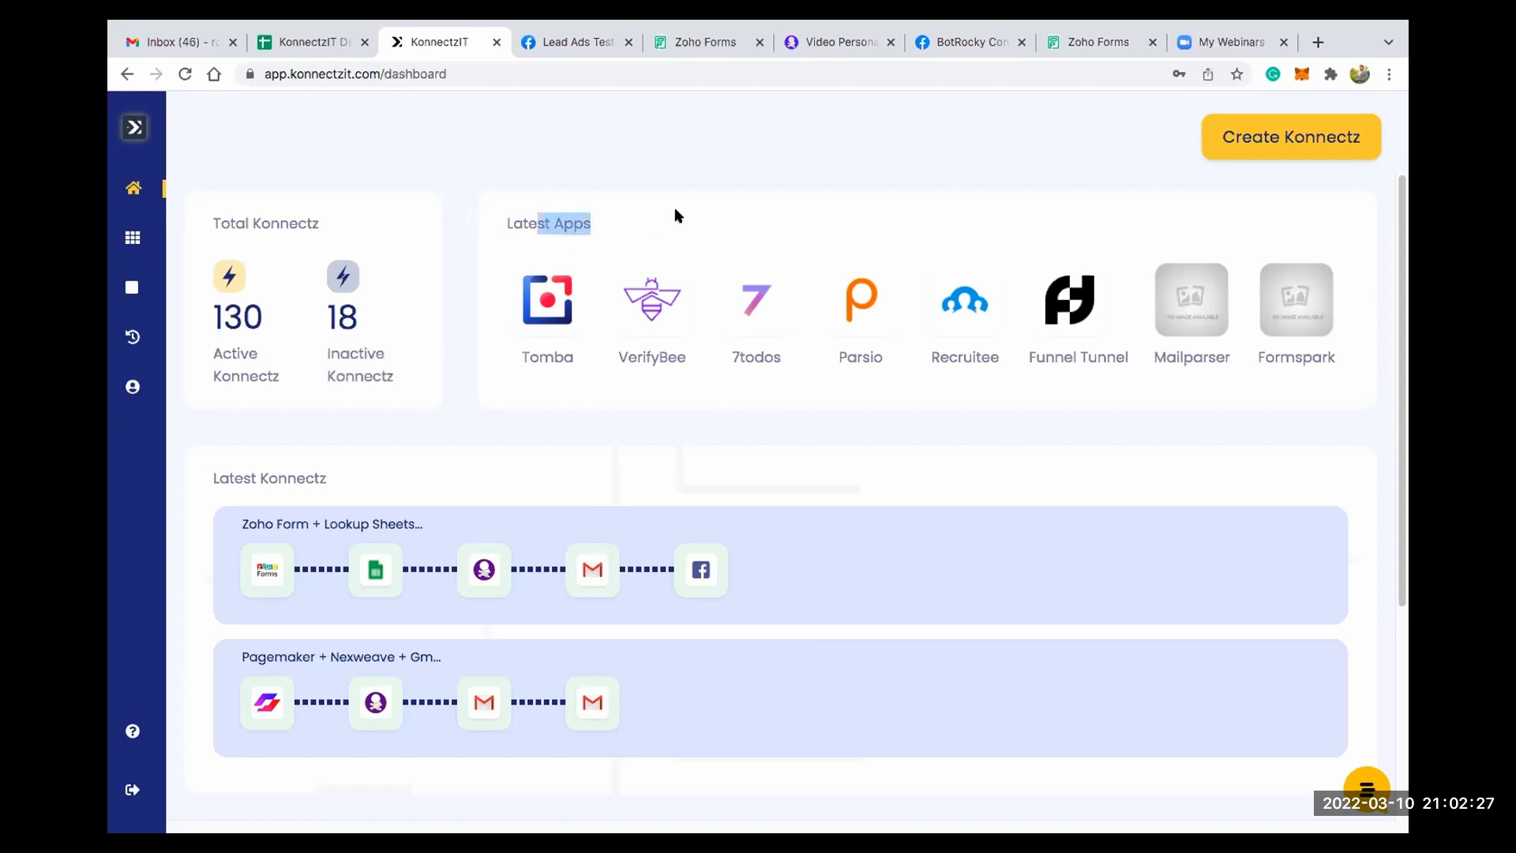
click(675, 212)
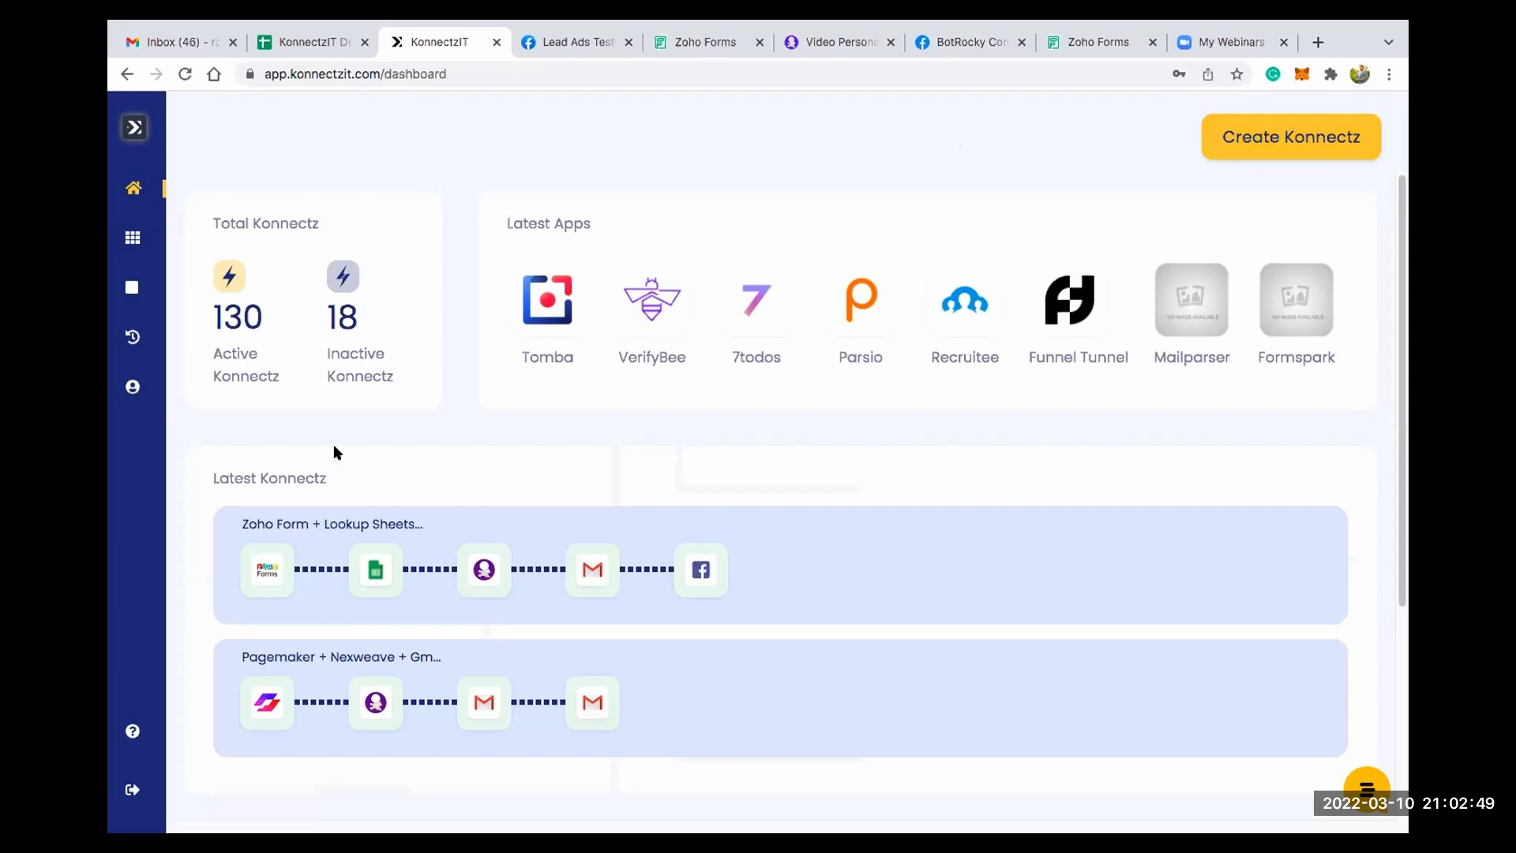
- Review the Latest Konnectz section and the consumed and available task figures on the dashboard
scroll(524, 481, down, 2)
drag(220, 345, 432, 346)
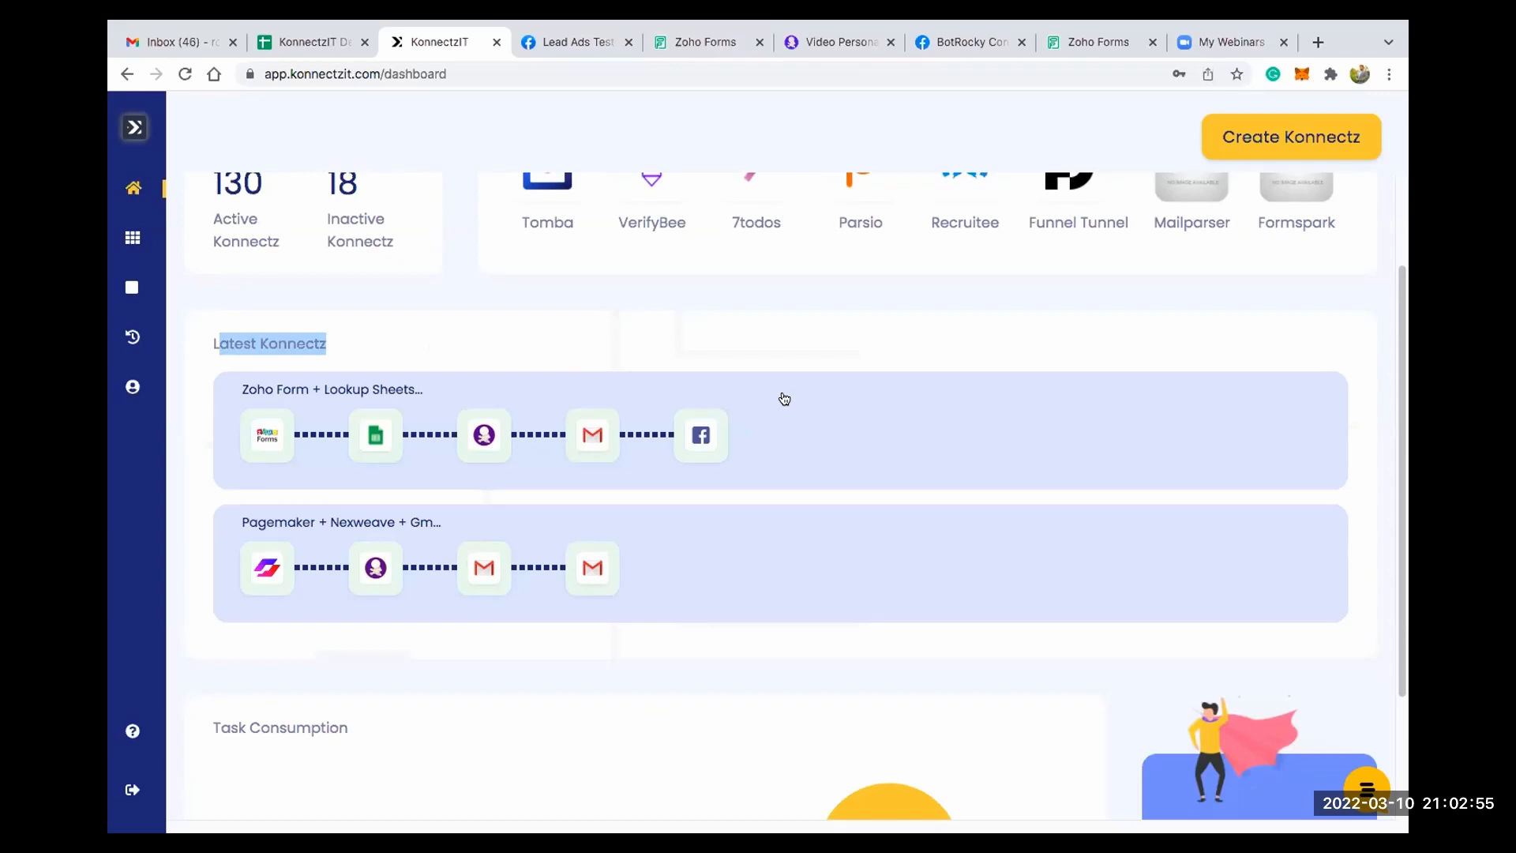
scroll(782, 399, down, 3)
drag(249, 549, 329, 550)
drag(397, 680, 439, 678)
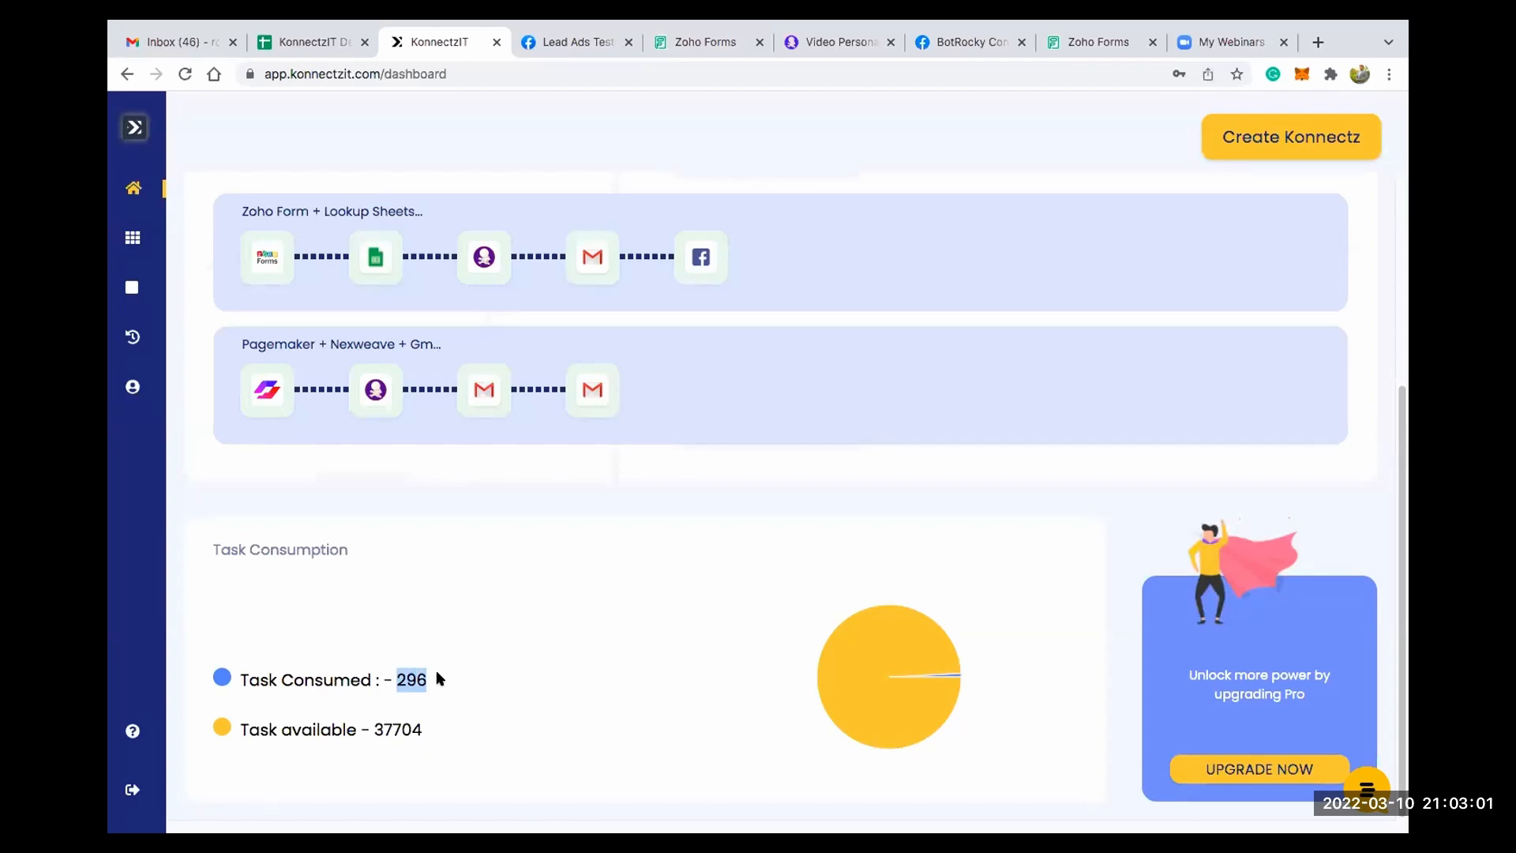
double_click(425, 730)
click(531, 700)
- Open the Help Center from the support chat widget and look through its article collections
click(1372, 791)
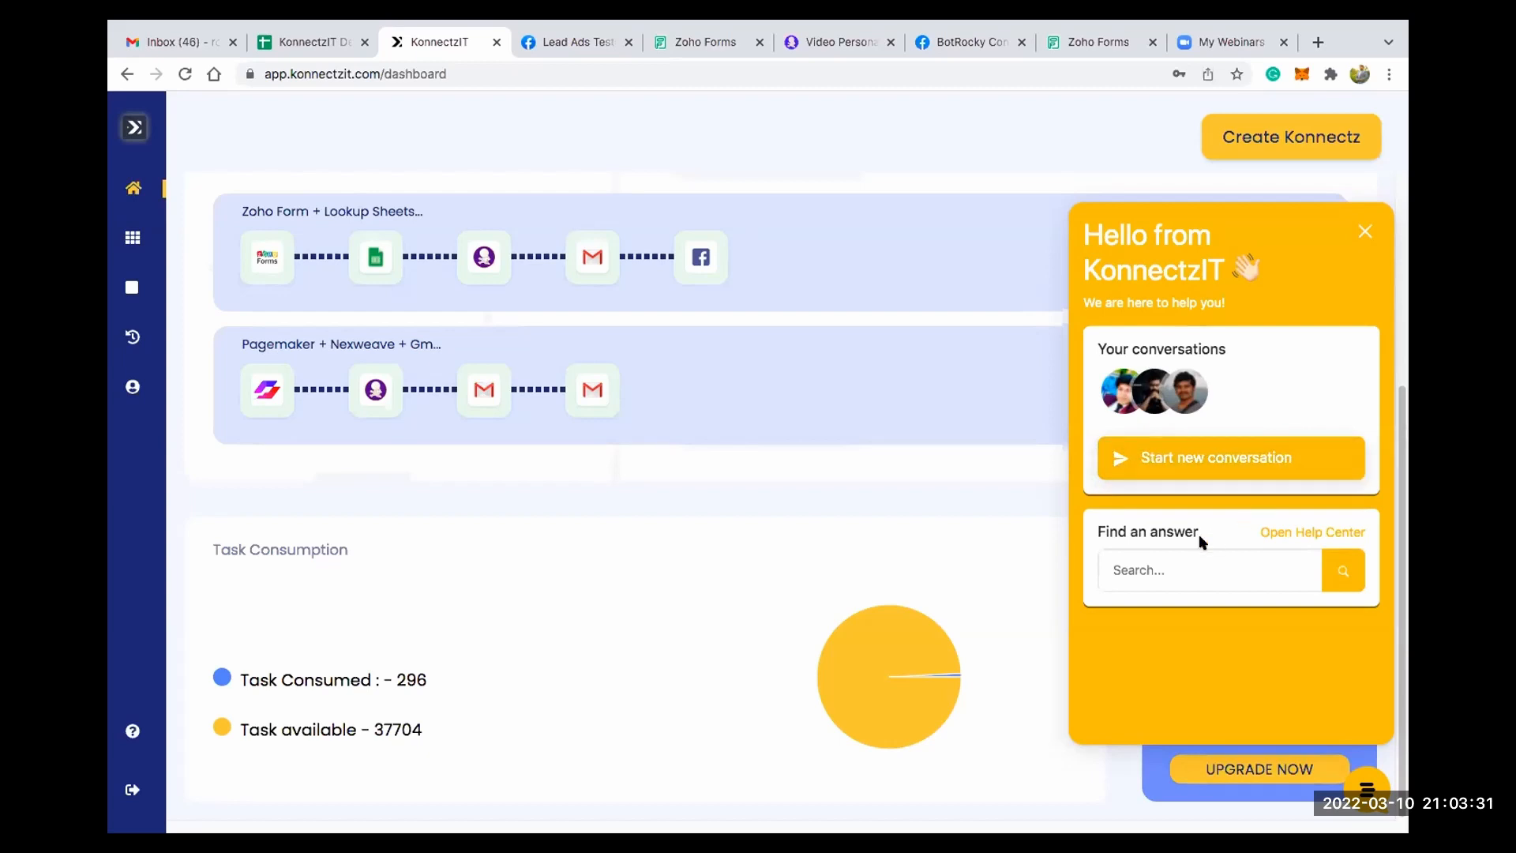
click(1284, 535)
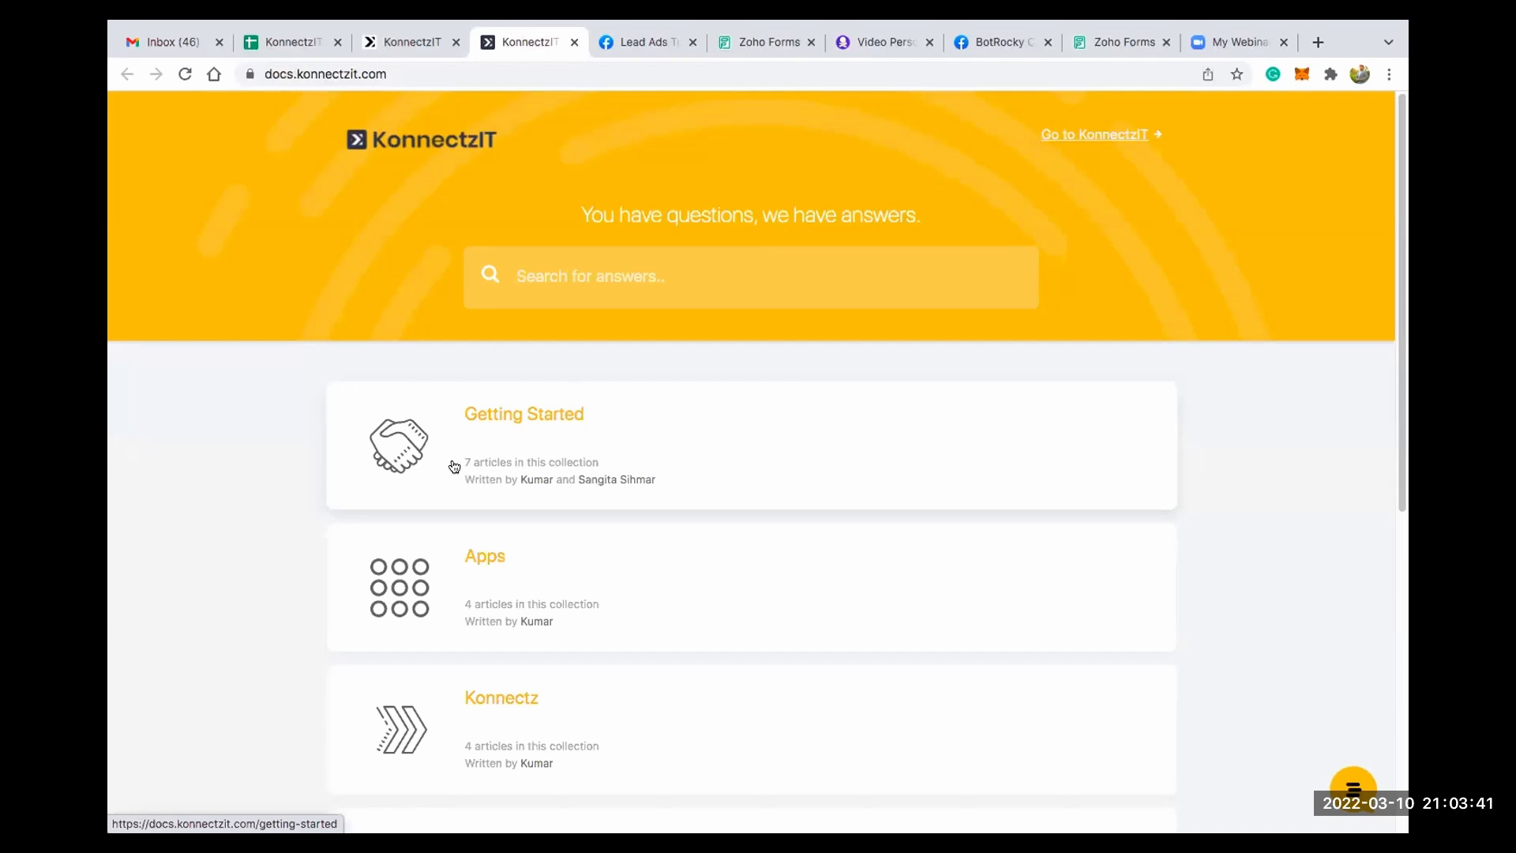
scroll(605, 474, down, 1)
scroll(632, 535, down, 5)
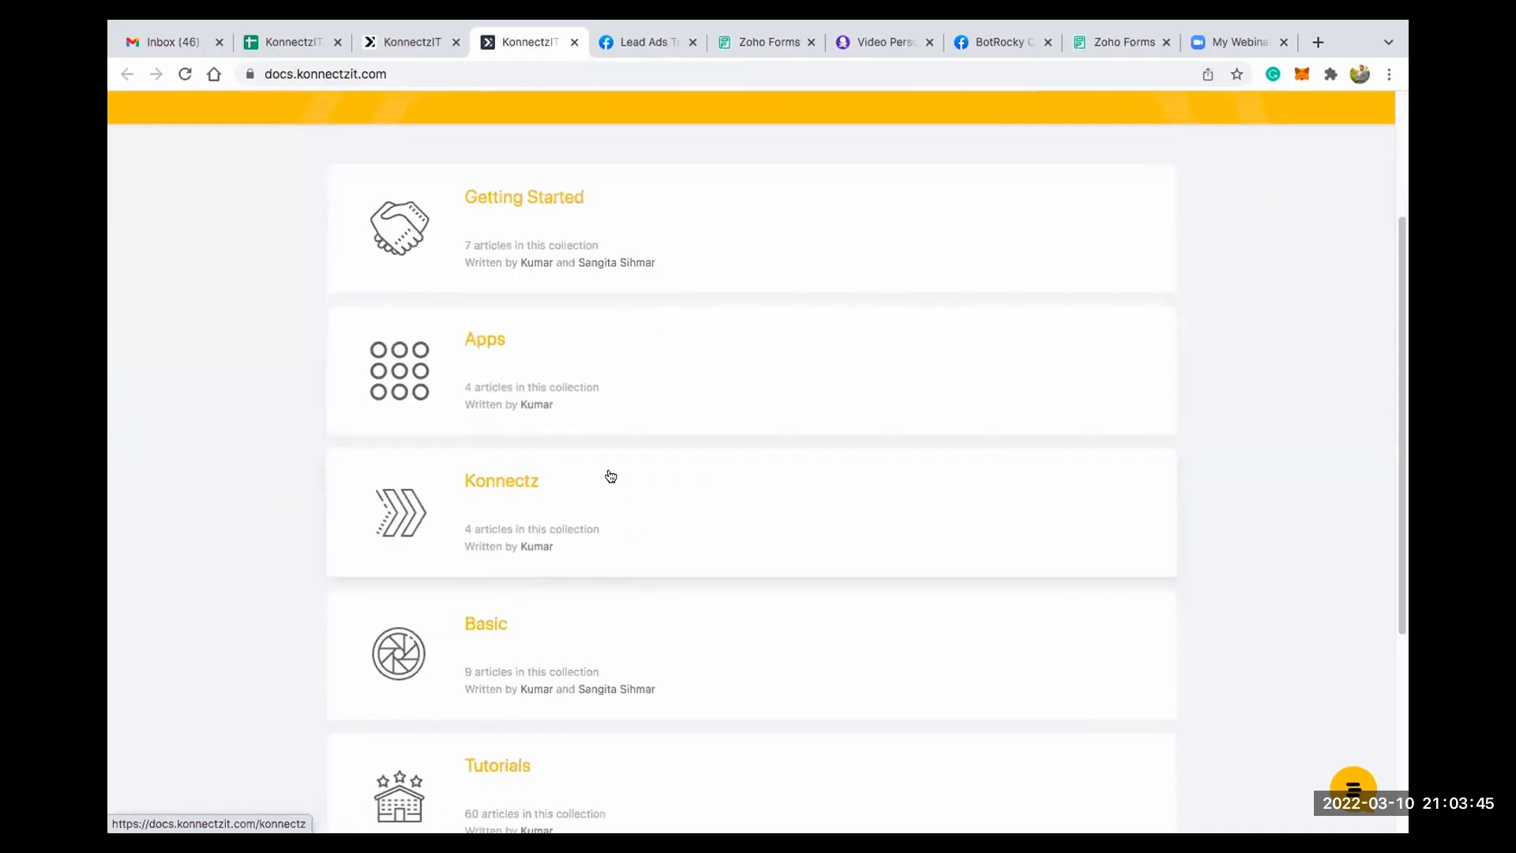
scroll(610, 475, down, 2)
scroll(514, 424, down, 5)
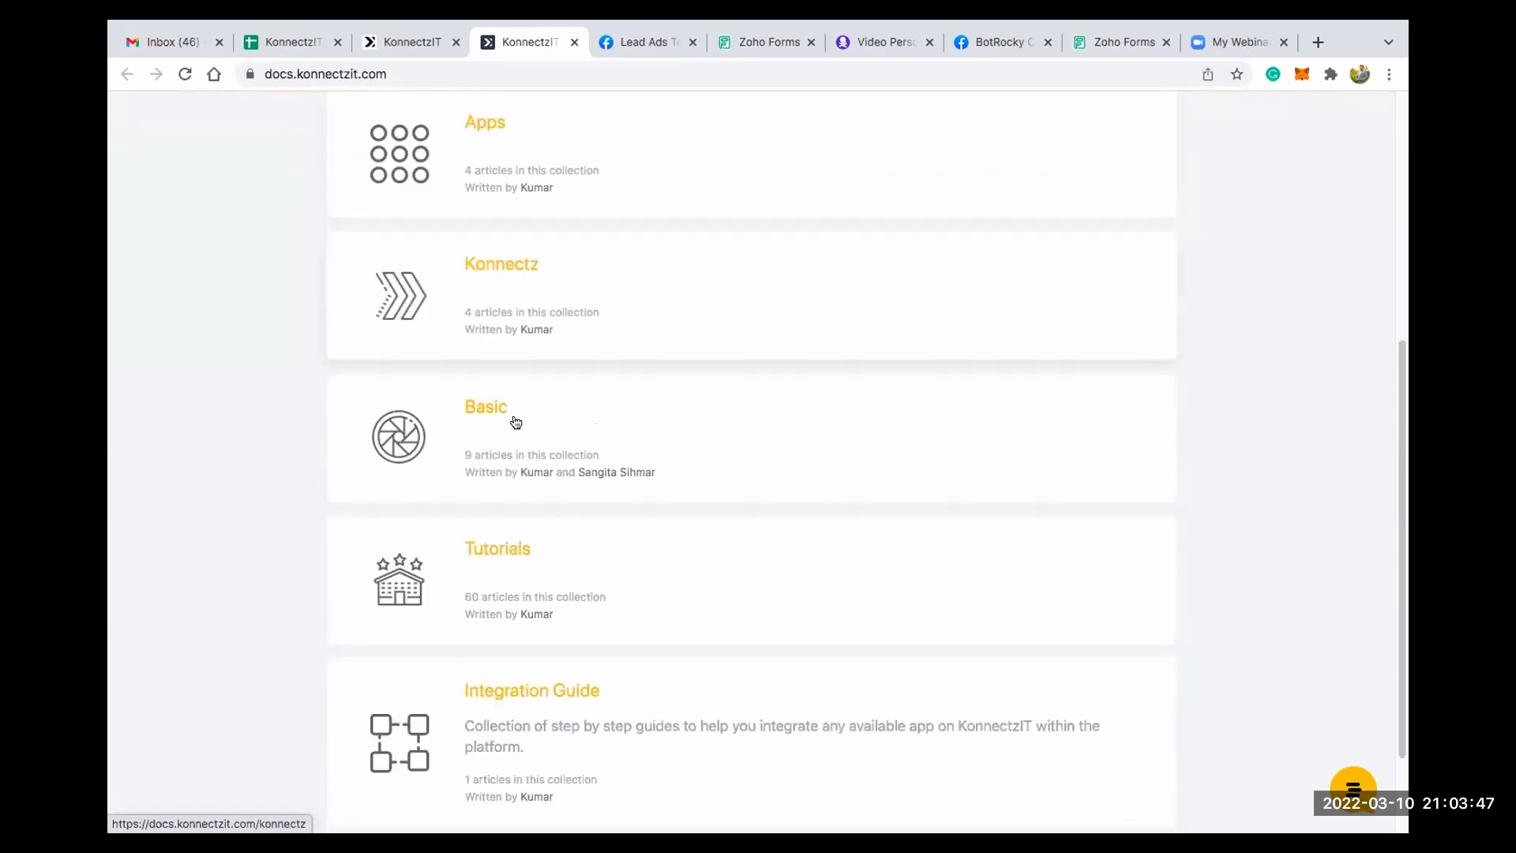
- Open the Get Started - Video article in the Tutorials collection, view its video on YouTube and close the video page
click(508, 425)
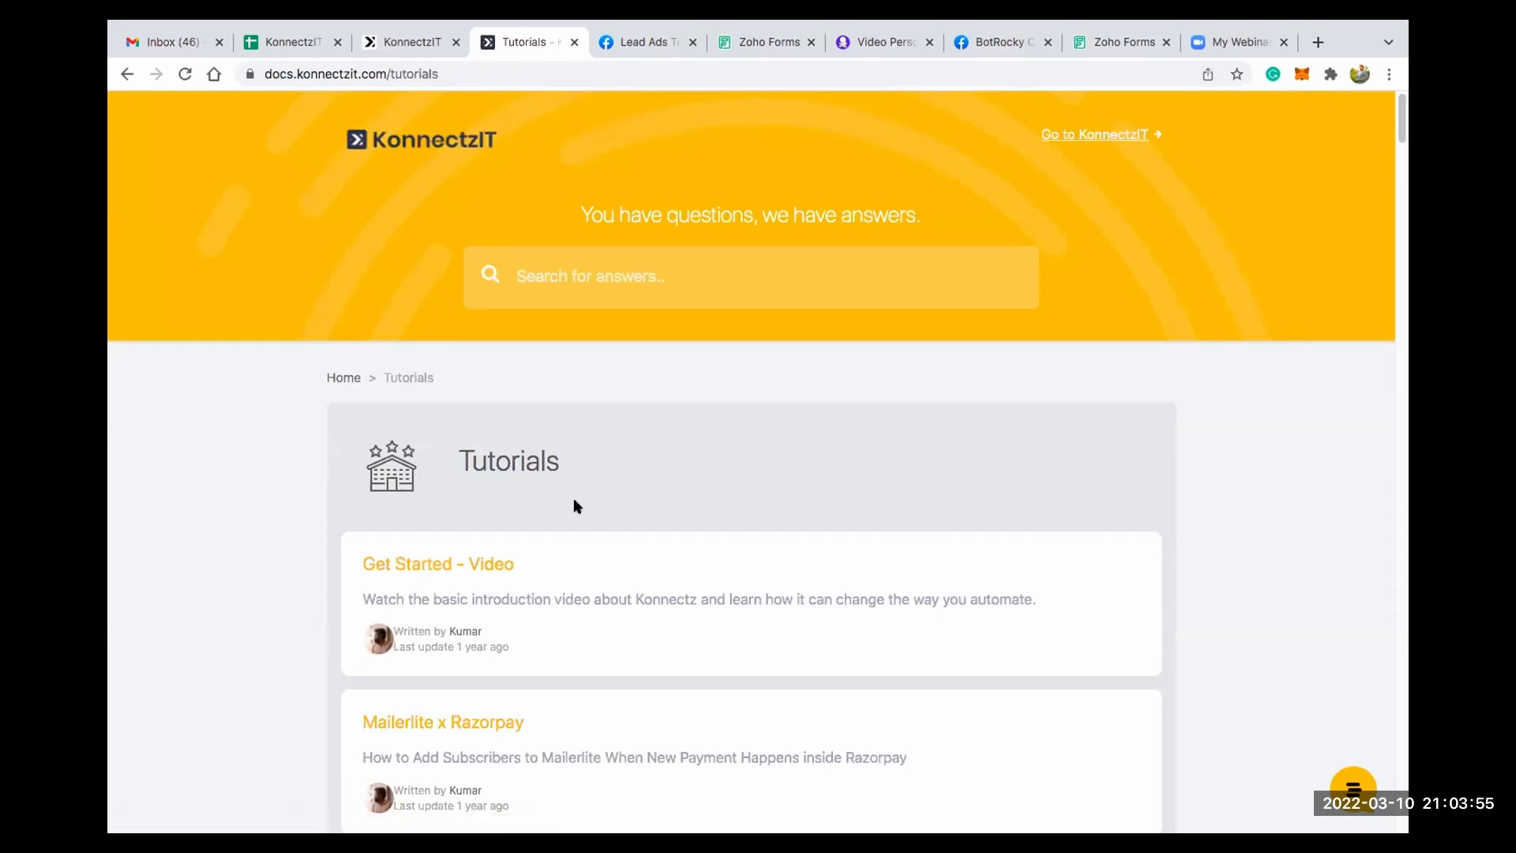
scroll(573, 501, down, 4)
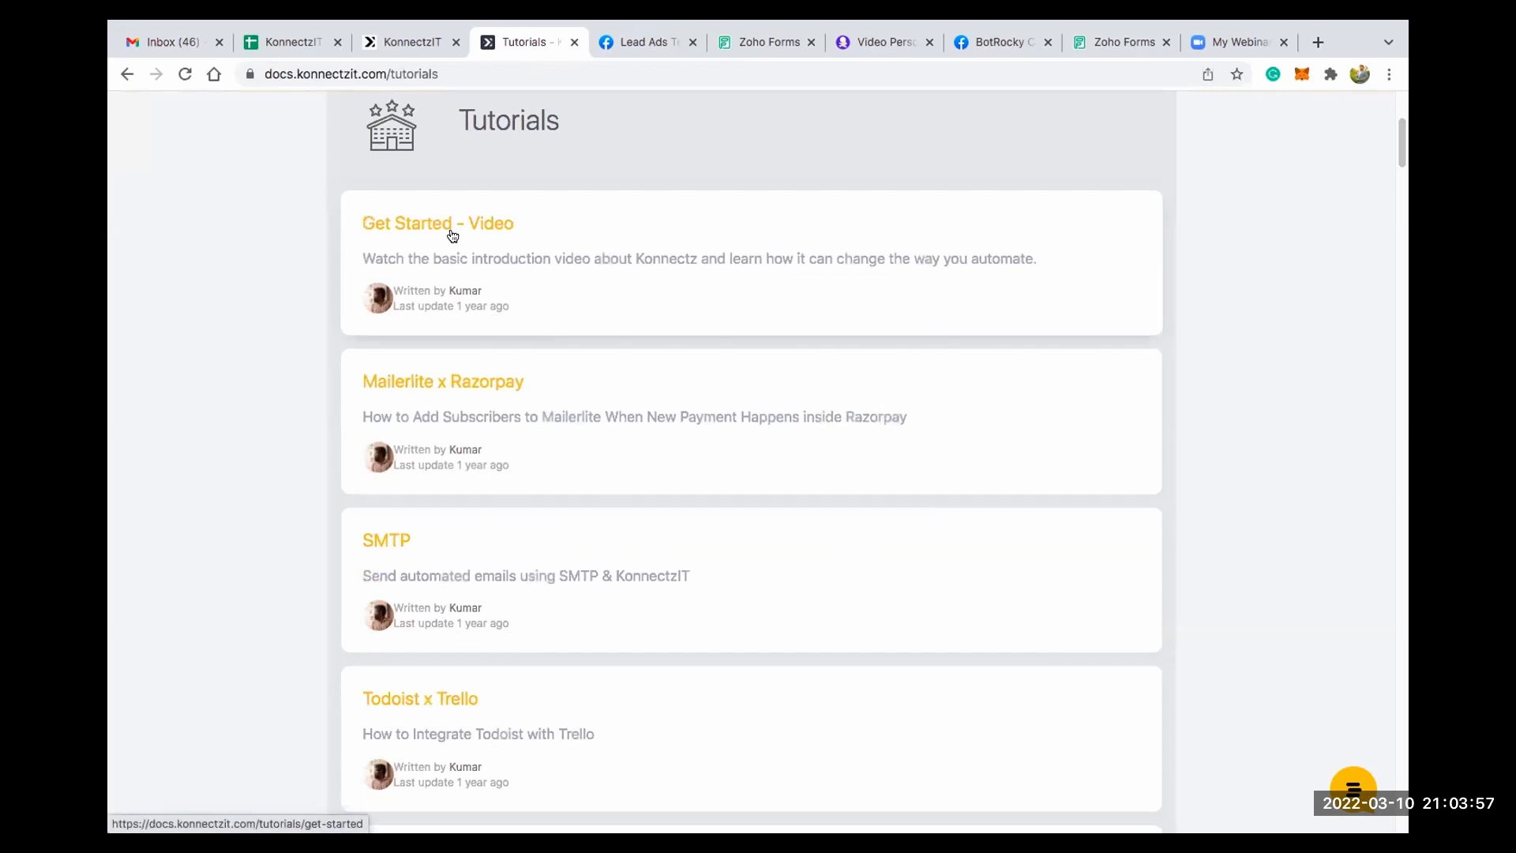
click(452, 235)
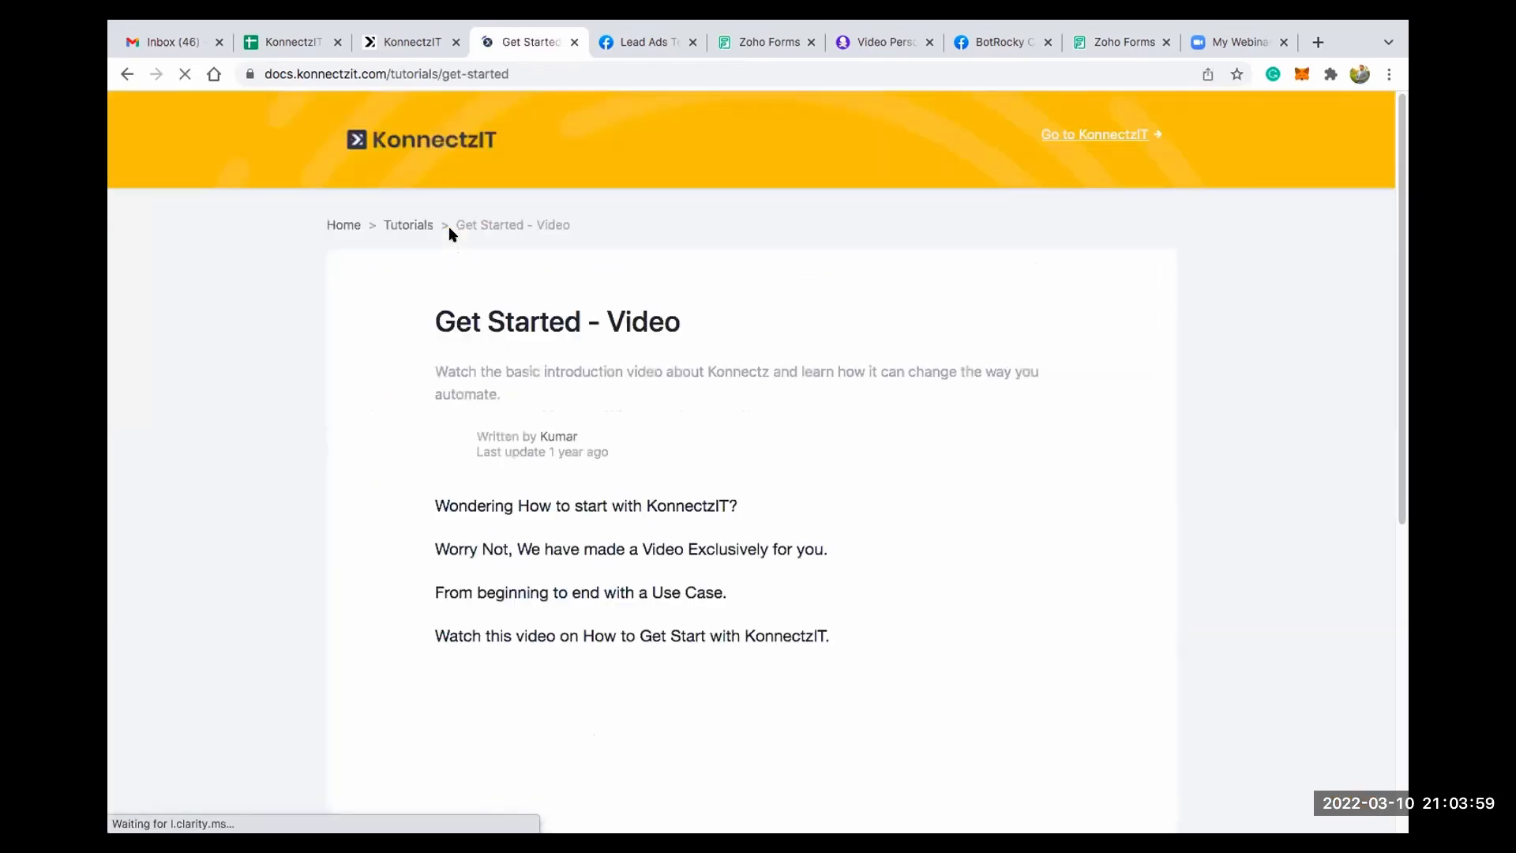
scroll(549, 445, down, 5)
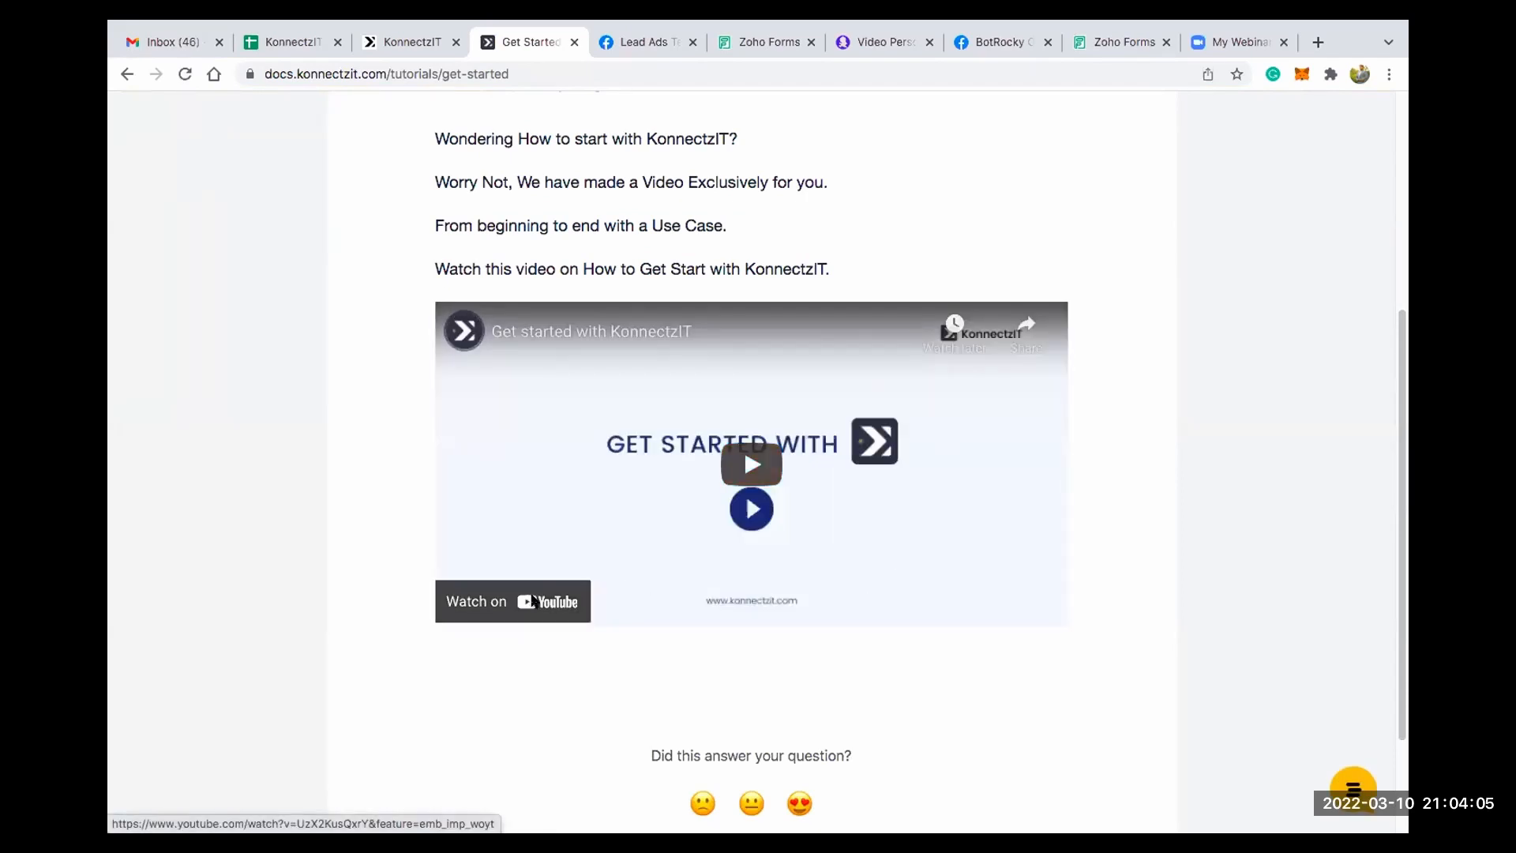
click(534, 601)
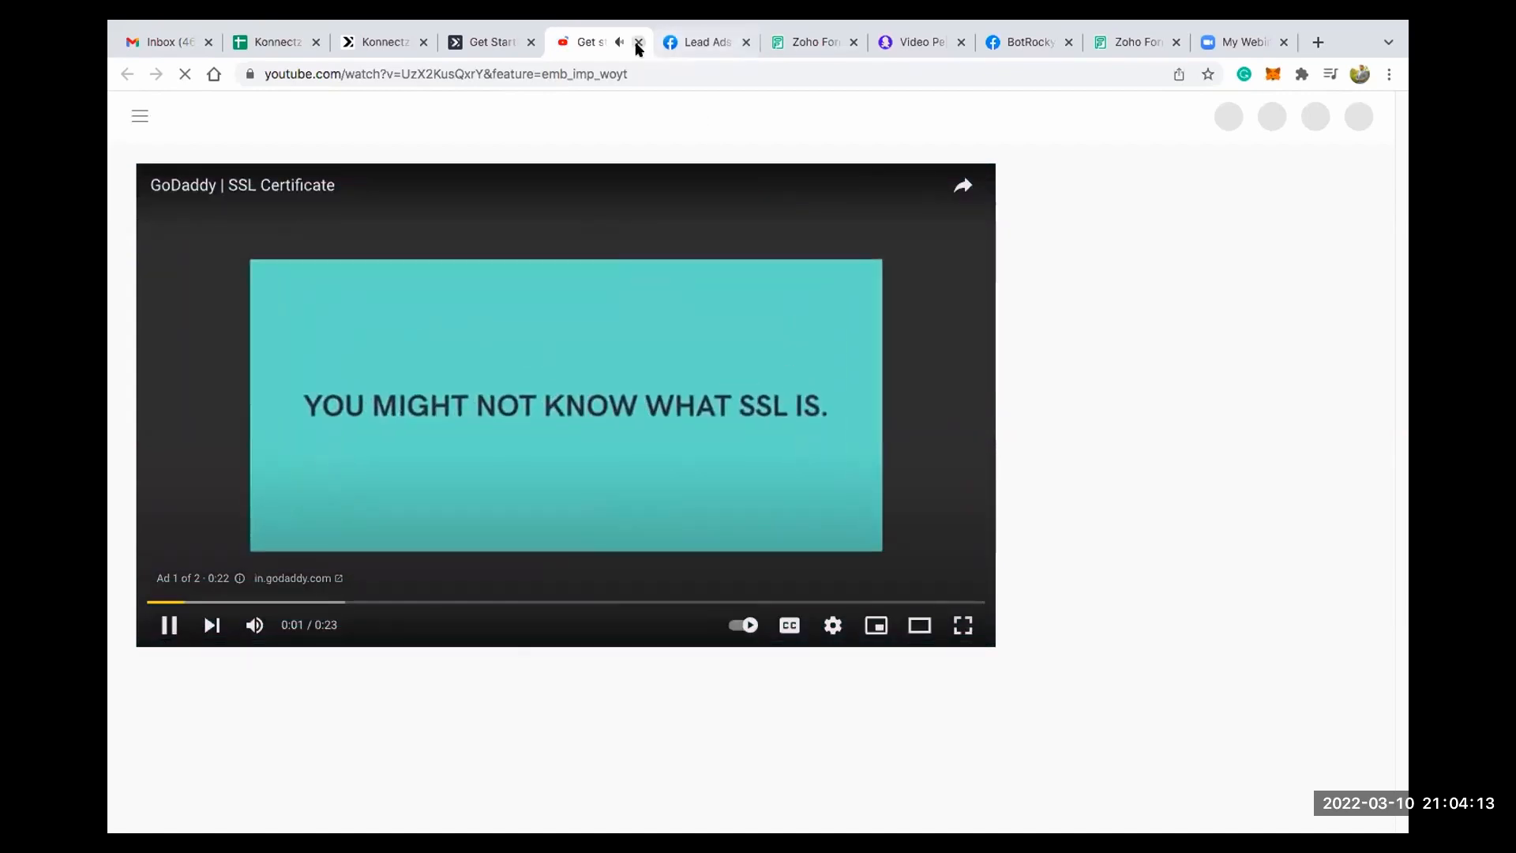
key(super+w)
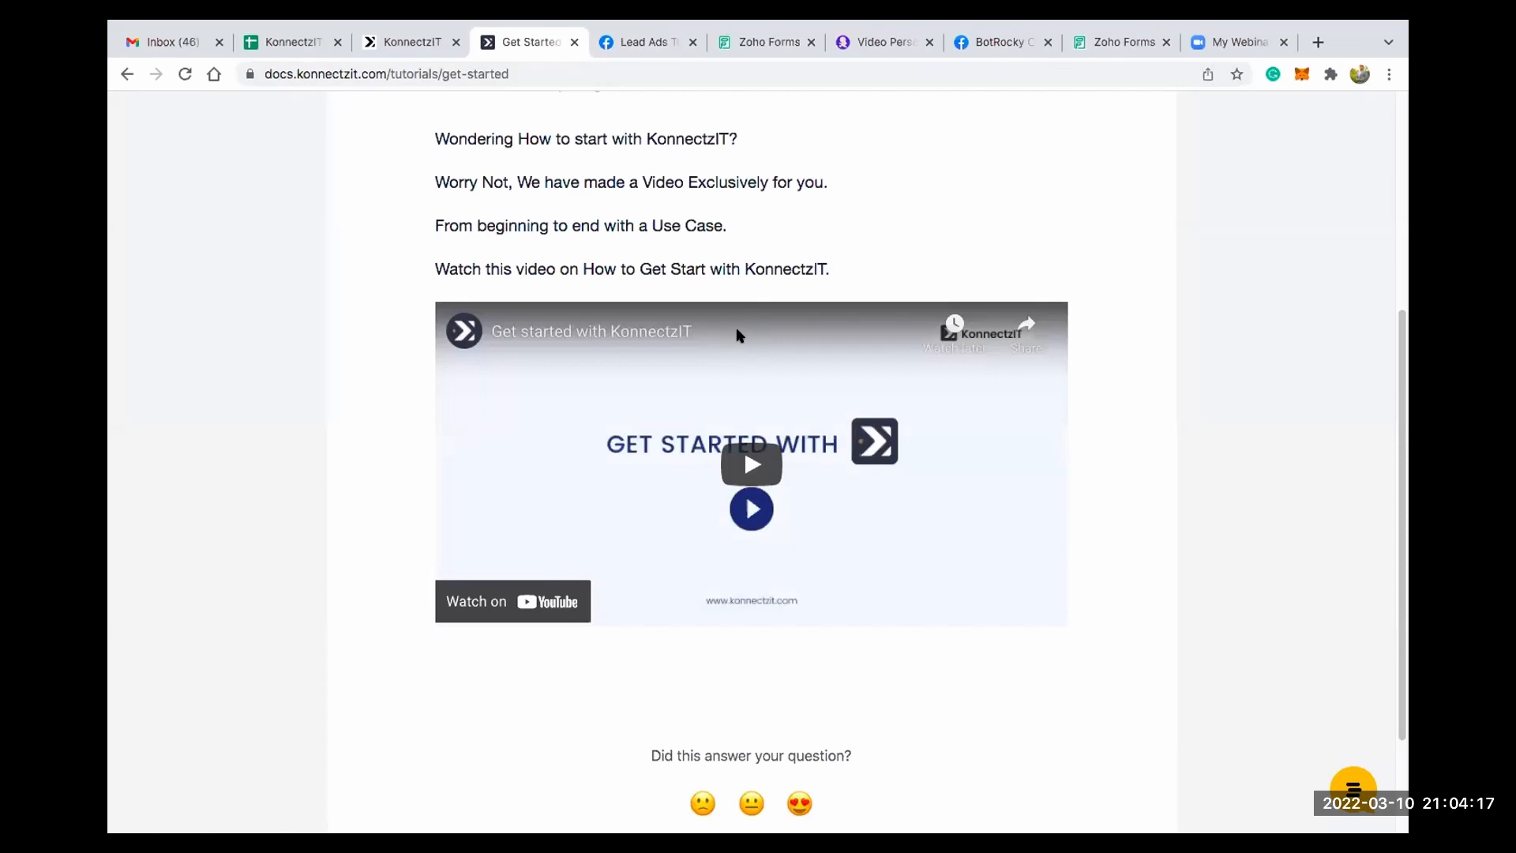
- Return to the Tutorials list, look through its articles and go back to the help center home page
scroll(750, 437, up, 5)
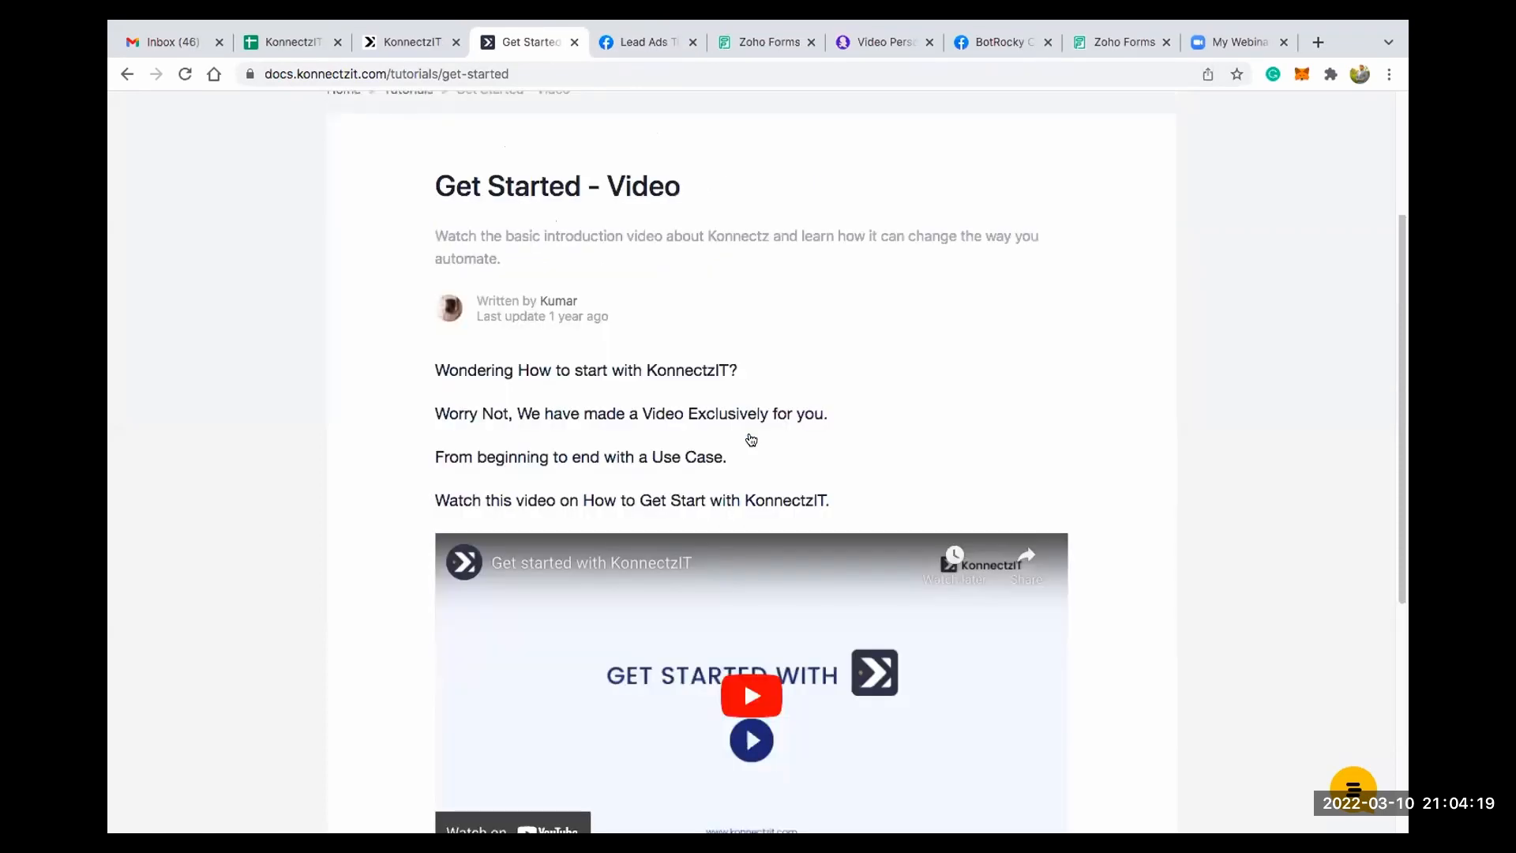
click(400, 225)
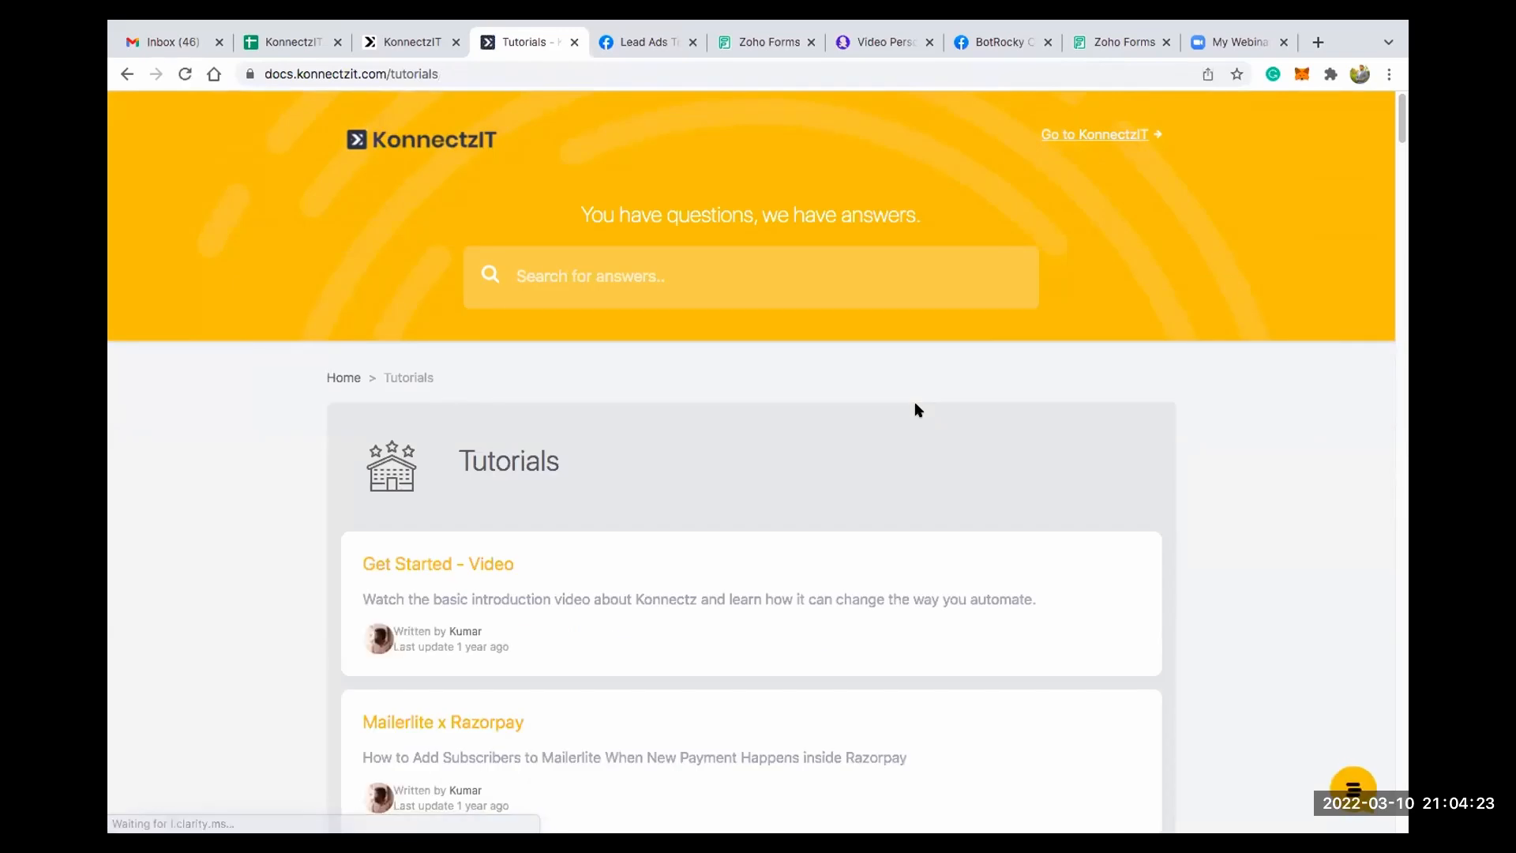
scroll(761, 511, down, 10)
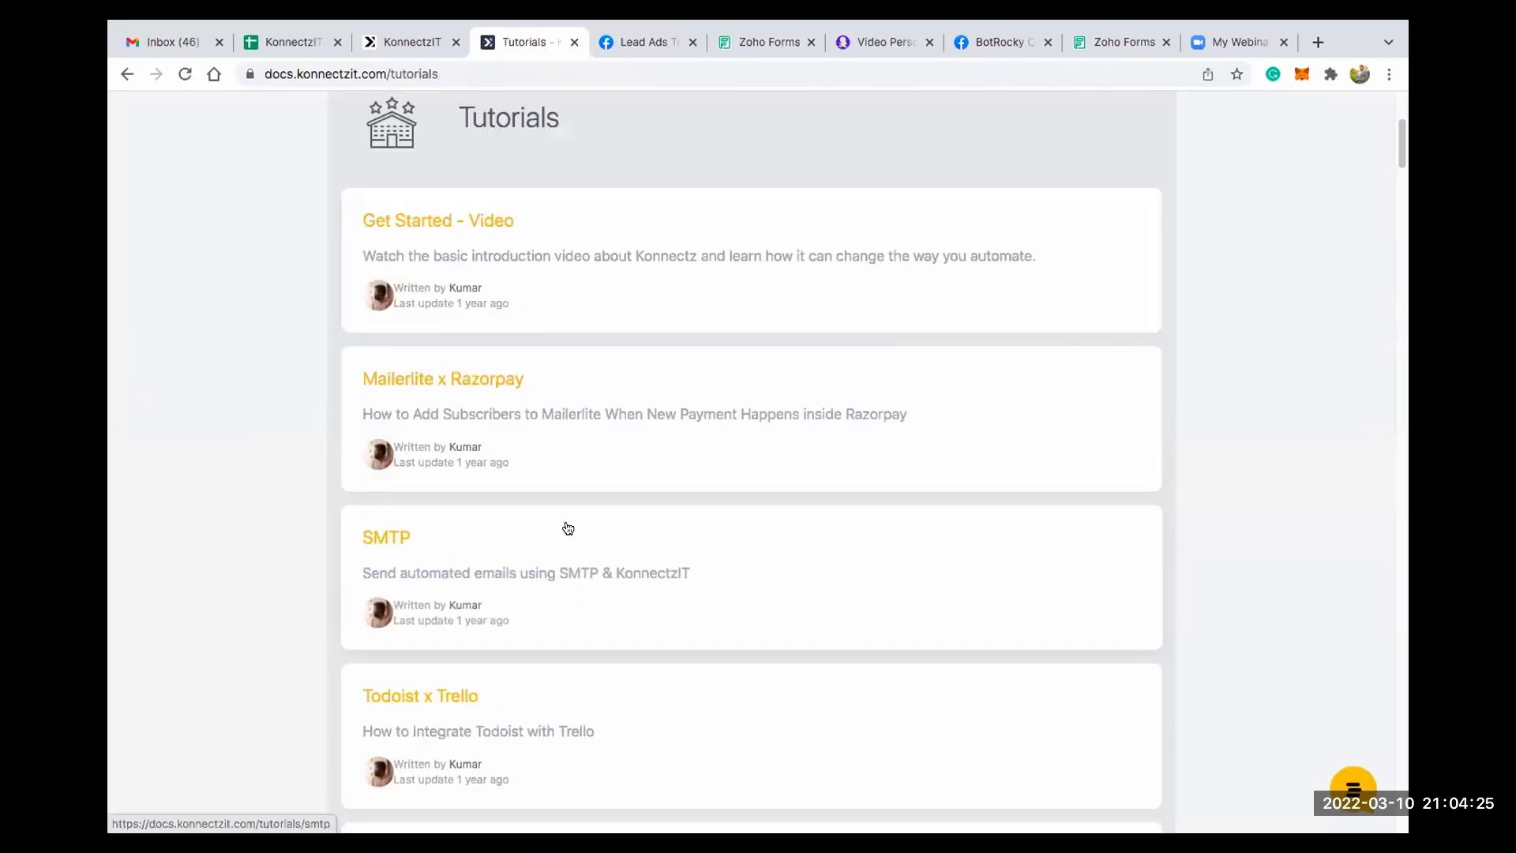
scroll(585, 518, up, 10)
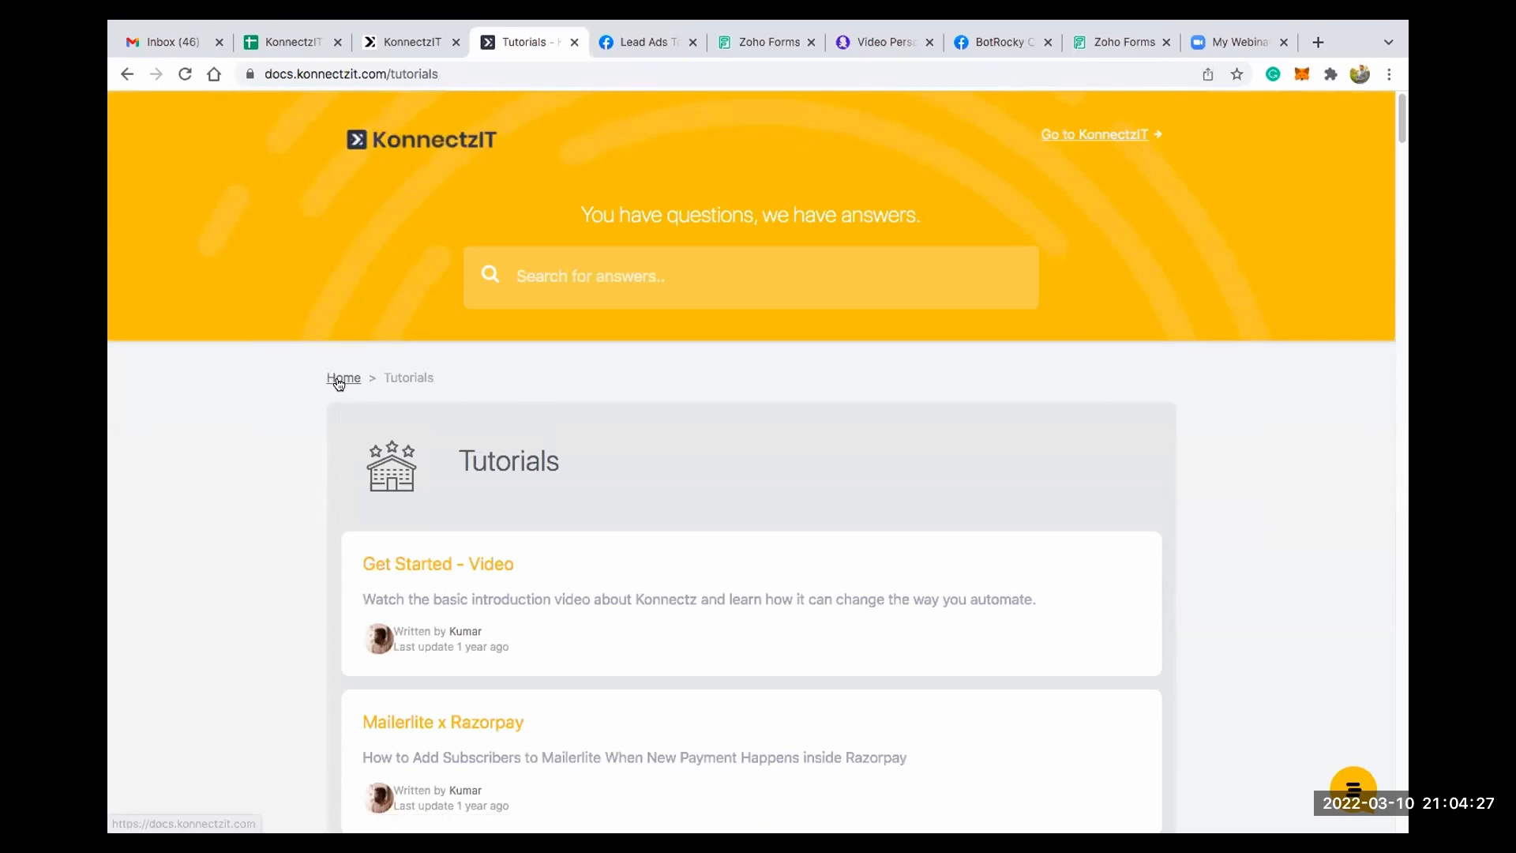
click(339, 379)
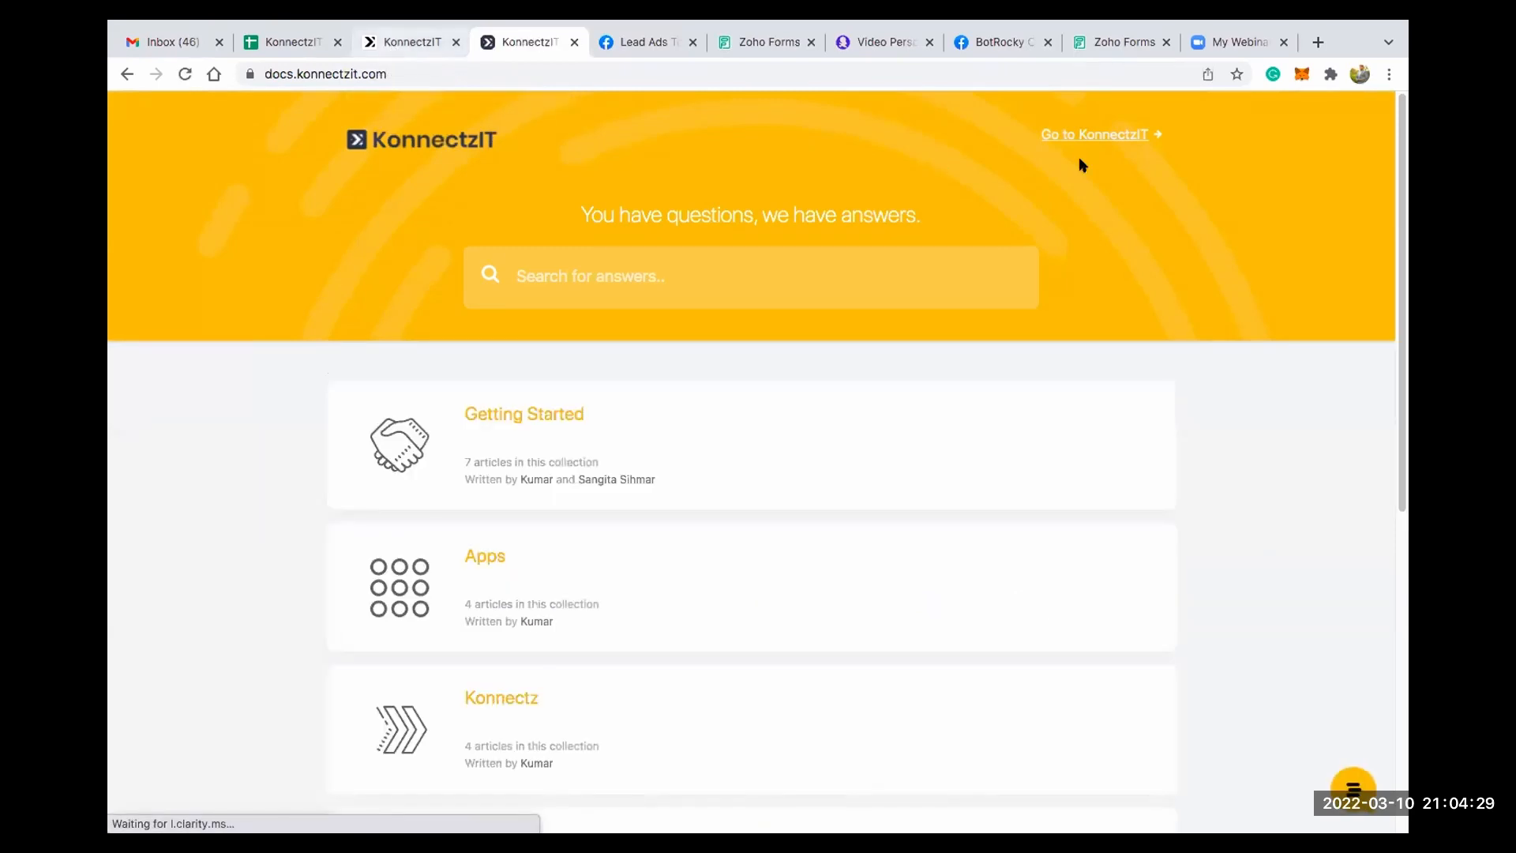
- Go to the main KonnectzIT website and open its Road Map site, viewing the feedback list and the roadmap
click(1080, 136)
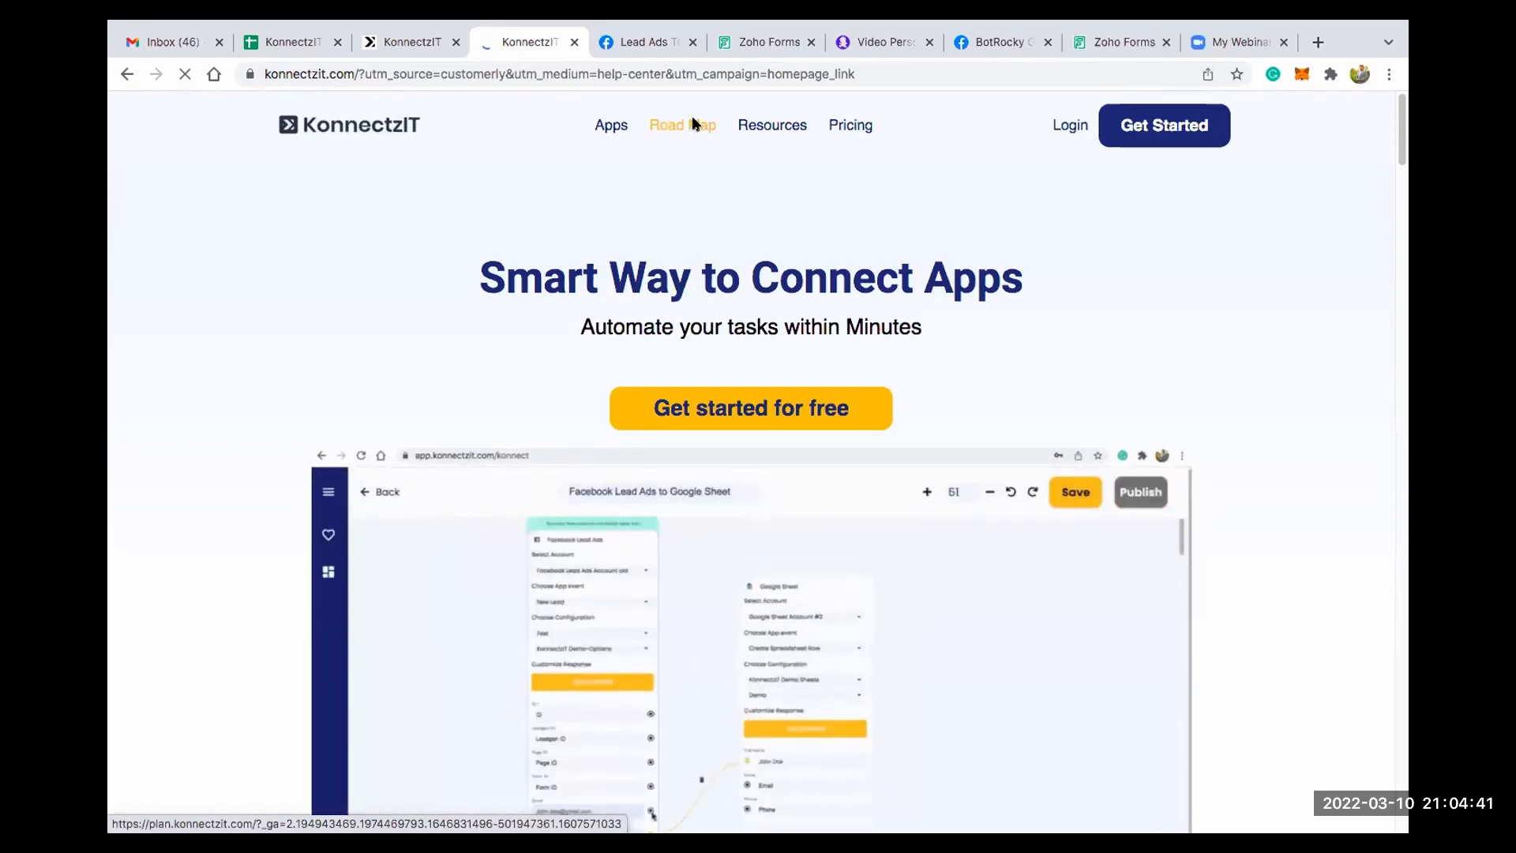
click(696, 126)
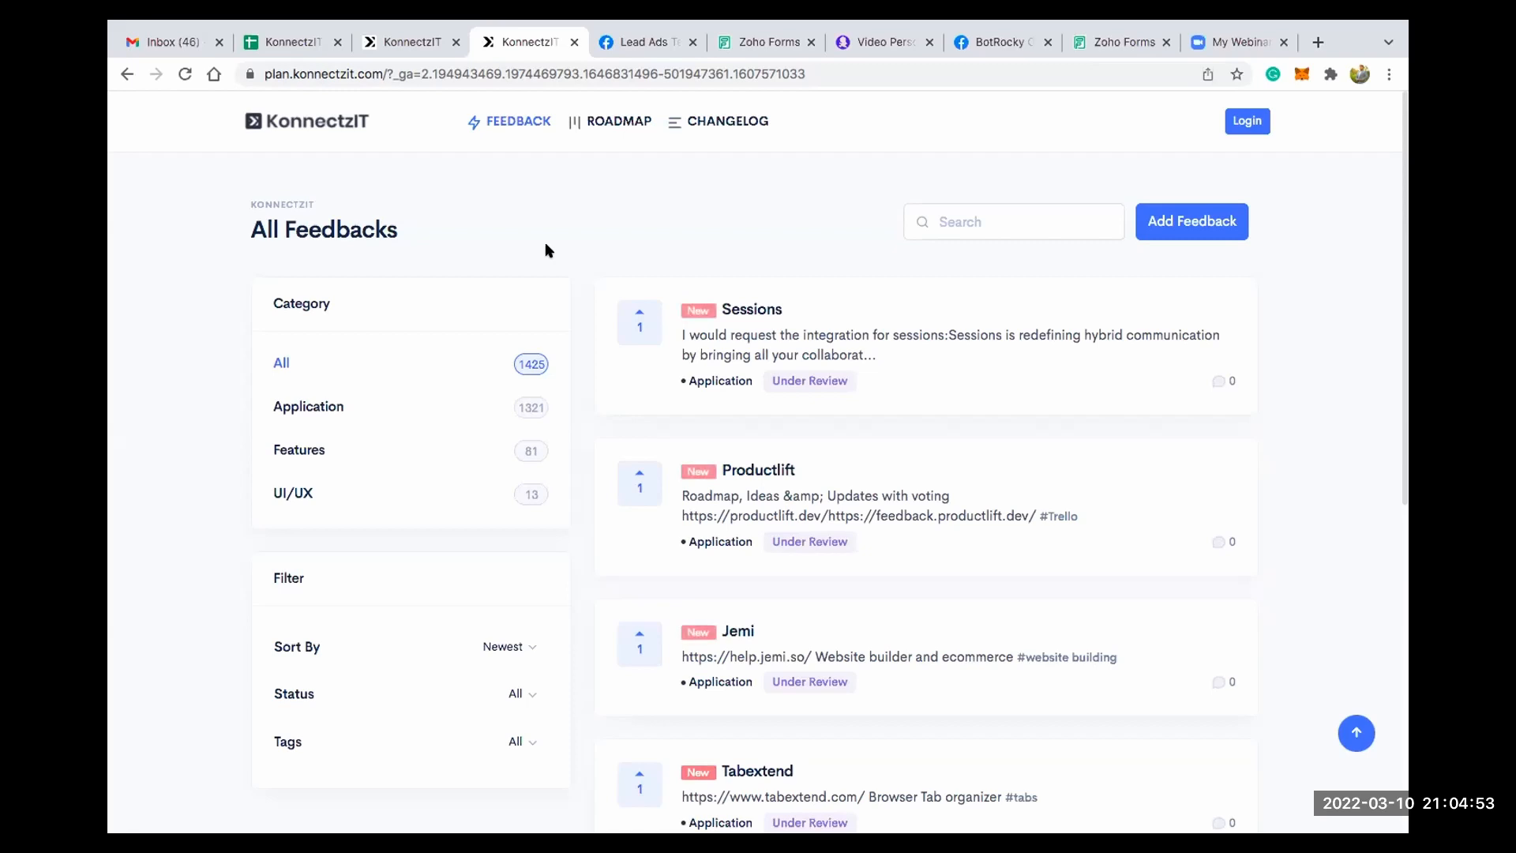
click(620, 123)
- Open the Changelog and examine the recently added app integrations
click(714, 124)
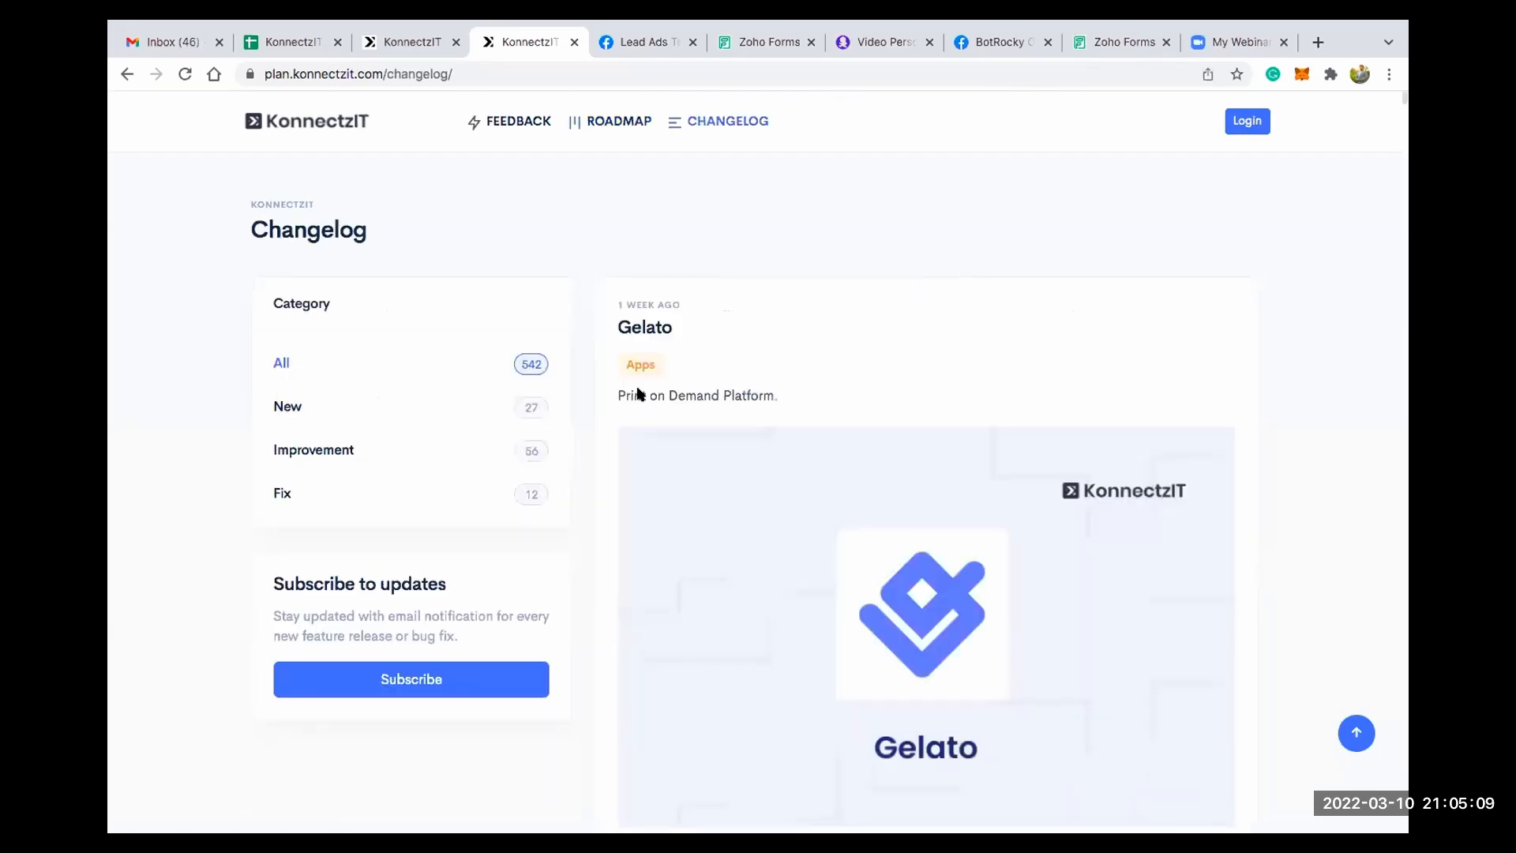
scroll(638, 391, down, 8)
scroll(638, 391, down, 20)
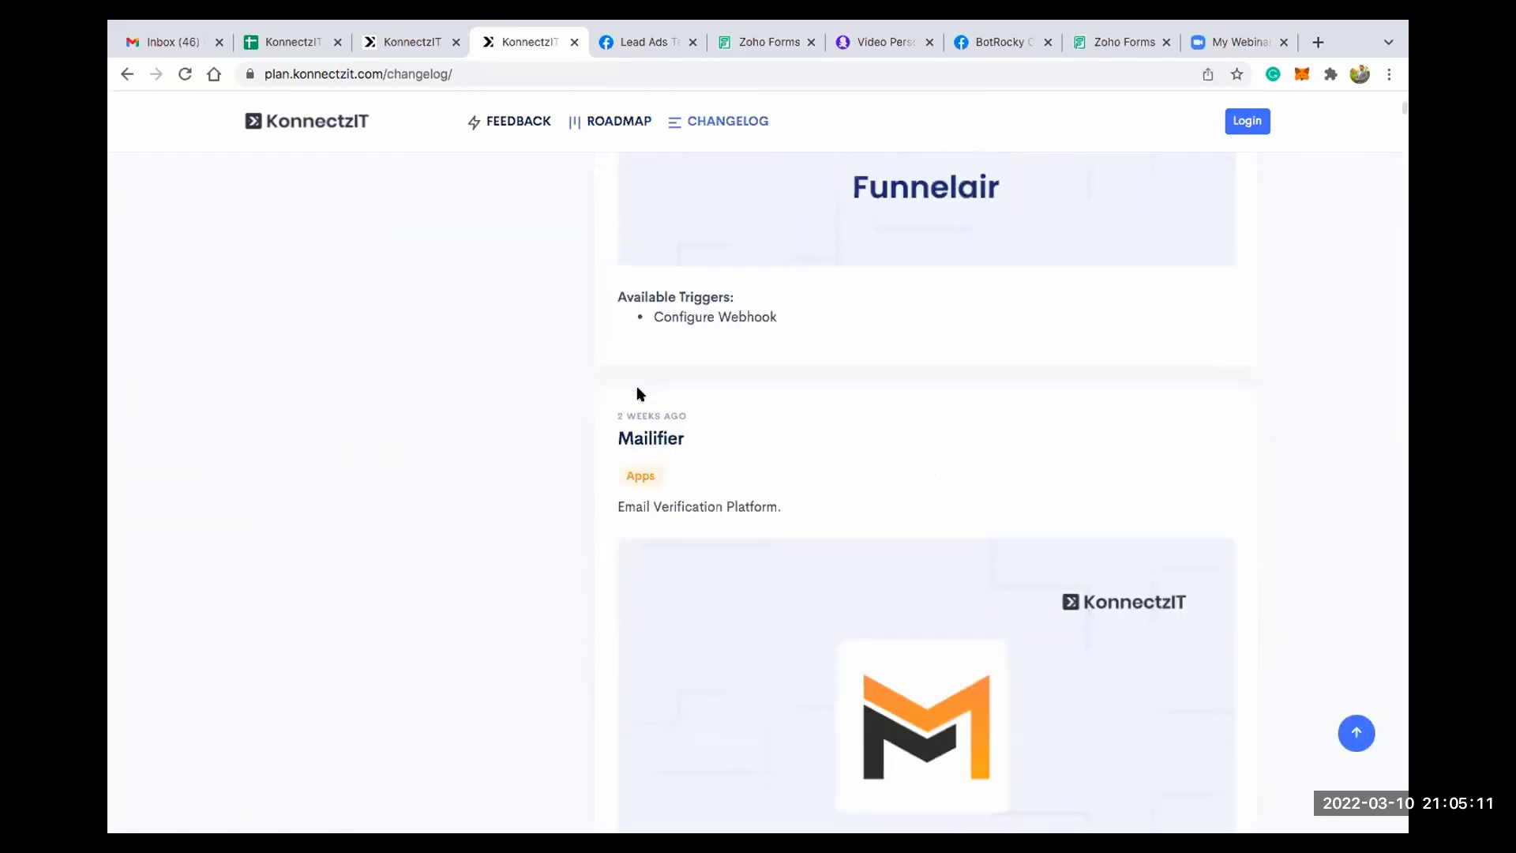
scroll(638, 391, down, 20)
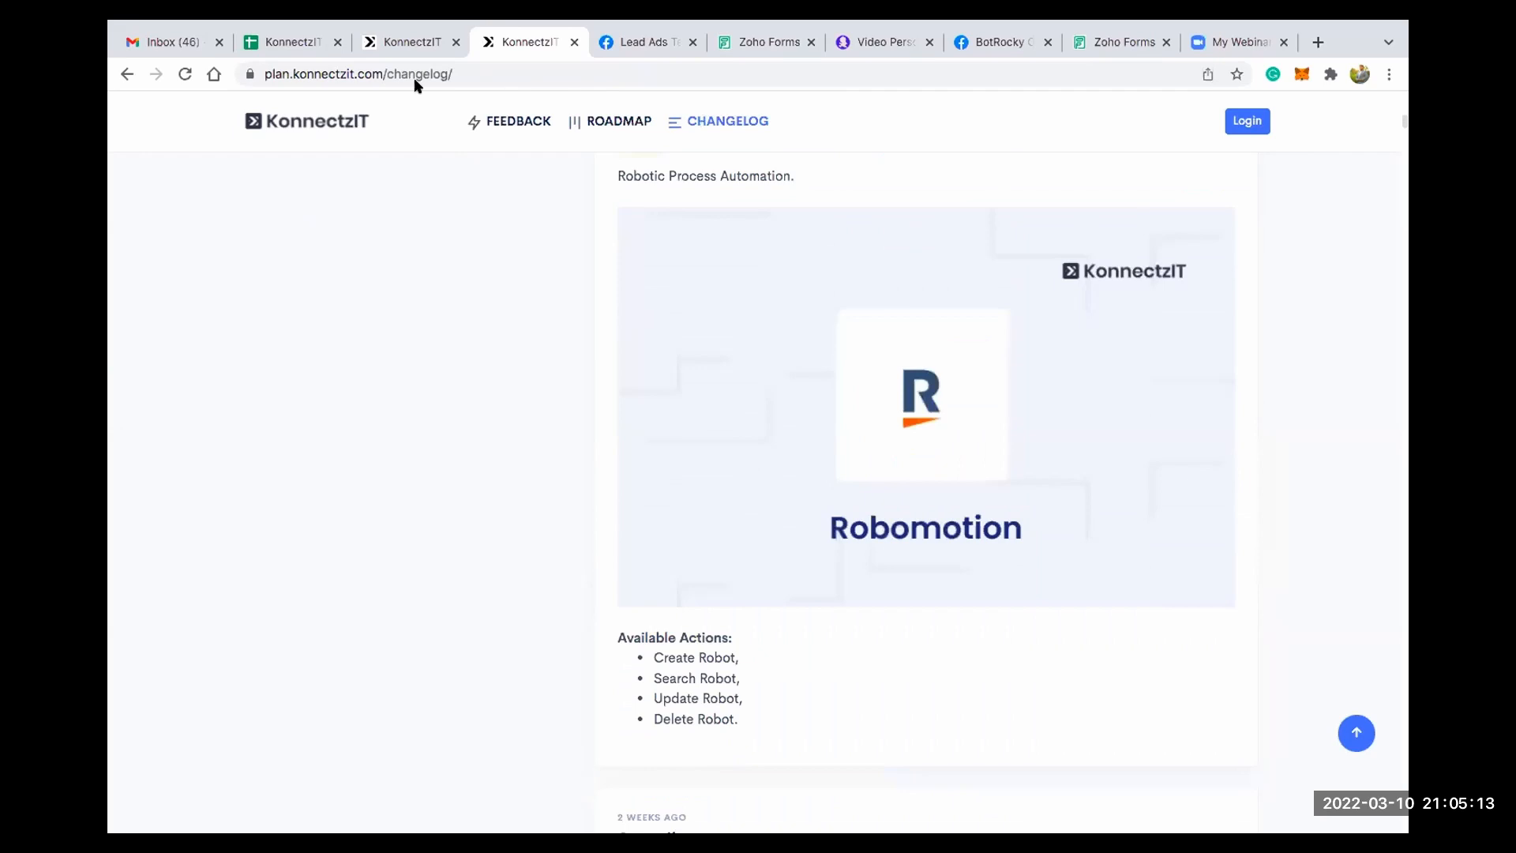
- Return to the KonnectzIT dashboard, close the help chat and open the Apps page
click(395, 38)
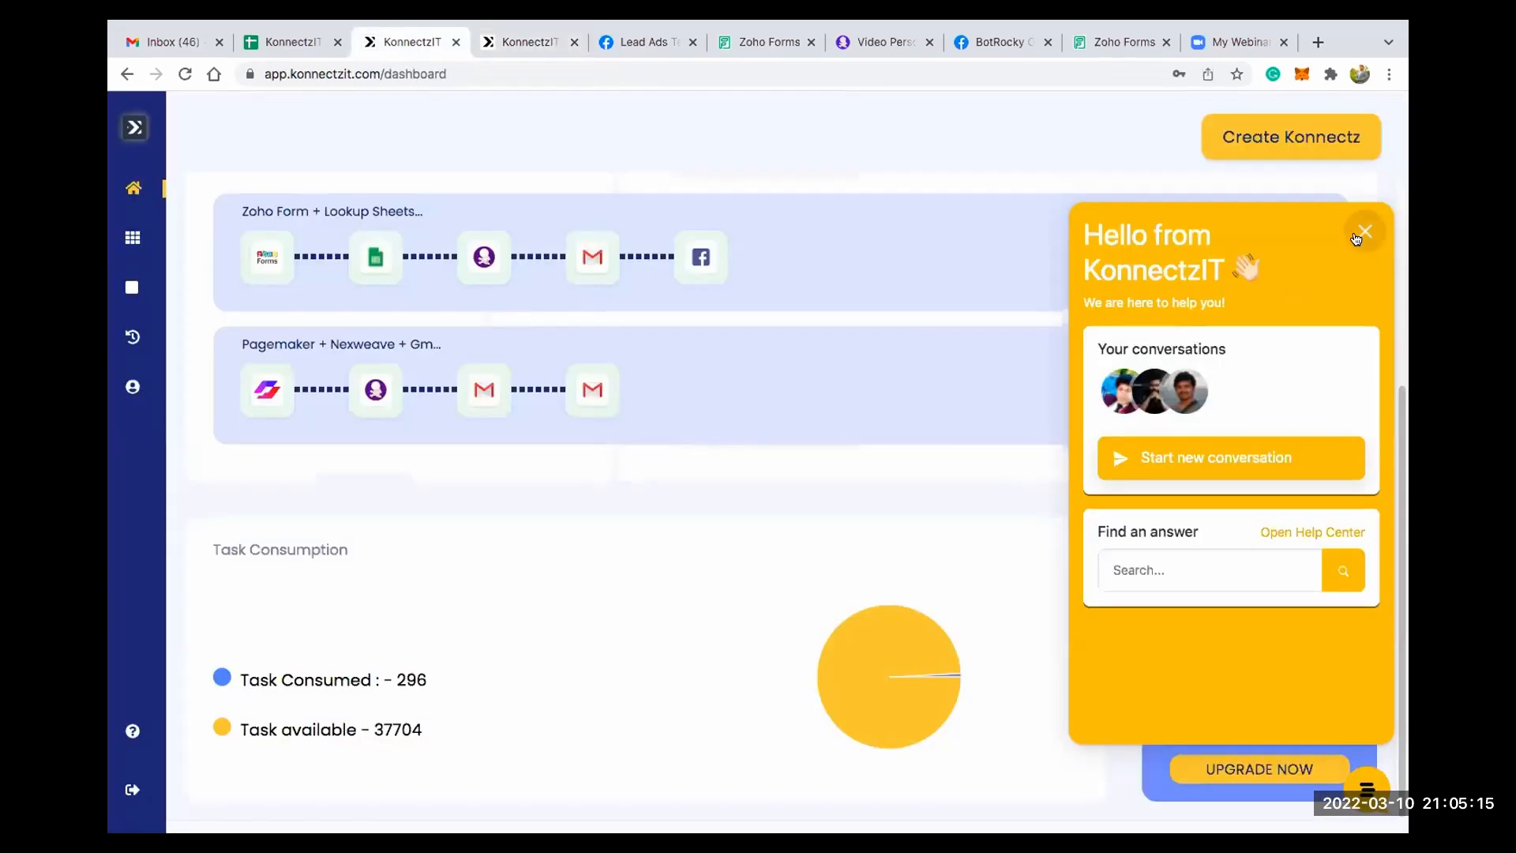
click(1357, 235)
scroll(634, 389, up, 1)
scroll(634, 388, up, 4)
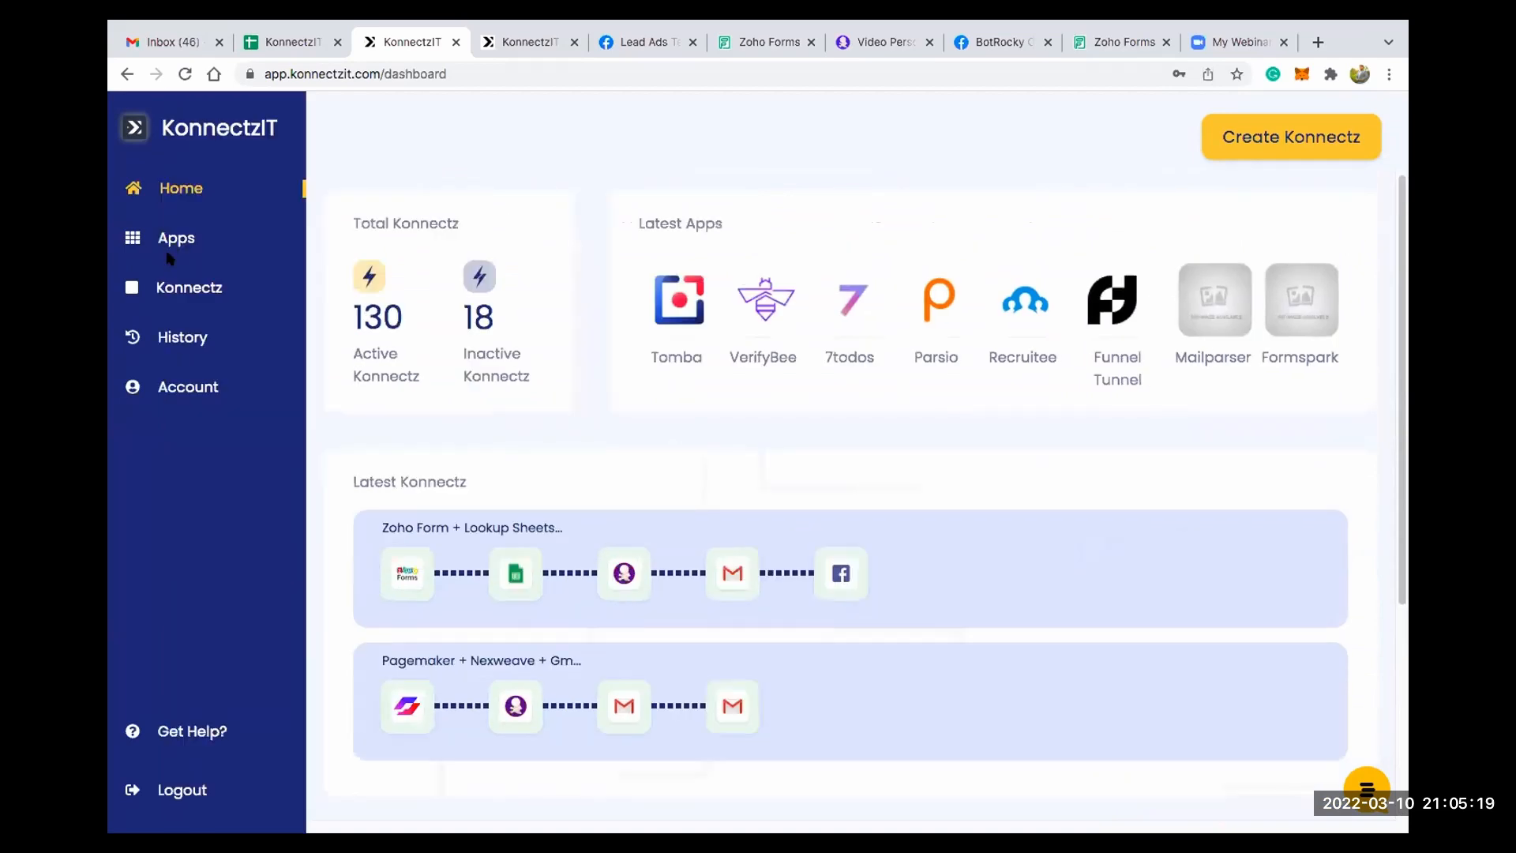
click(173, 240)
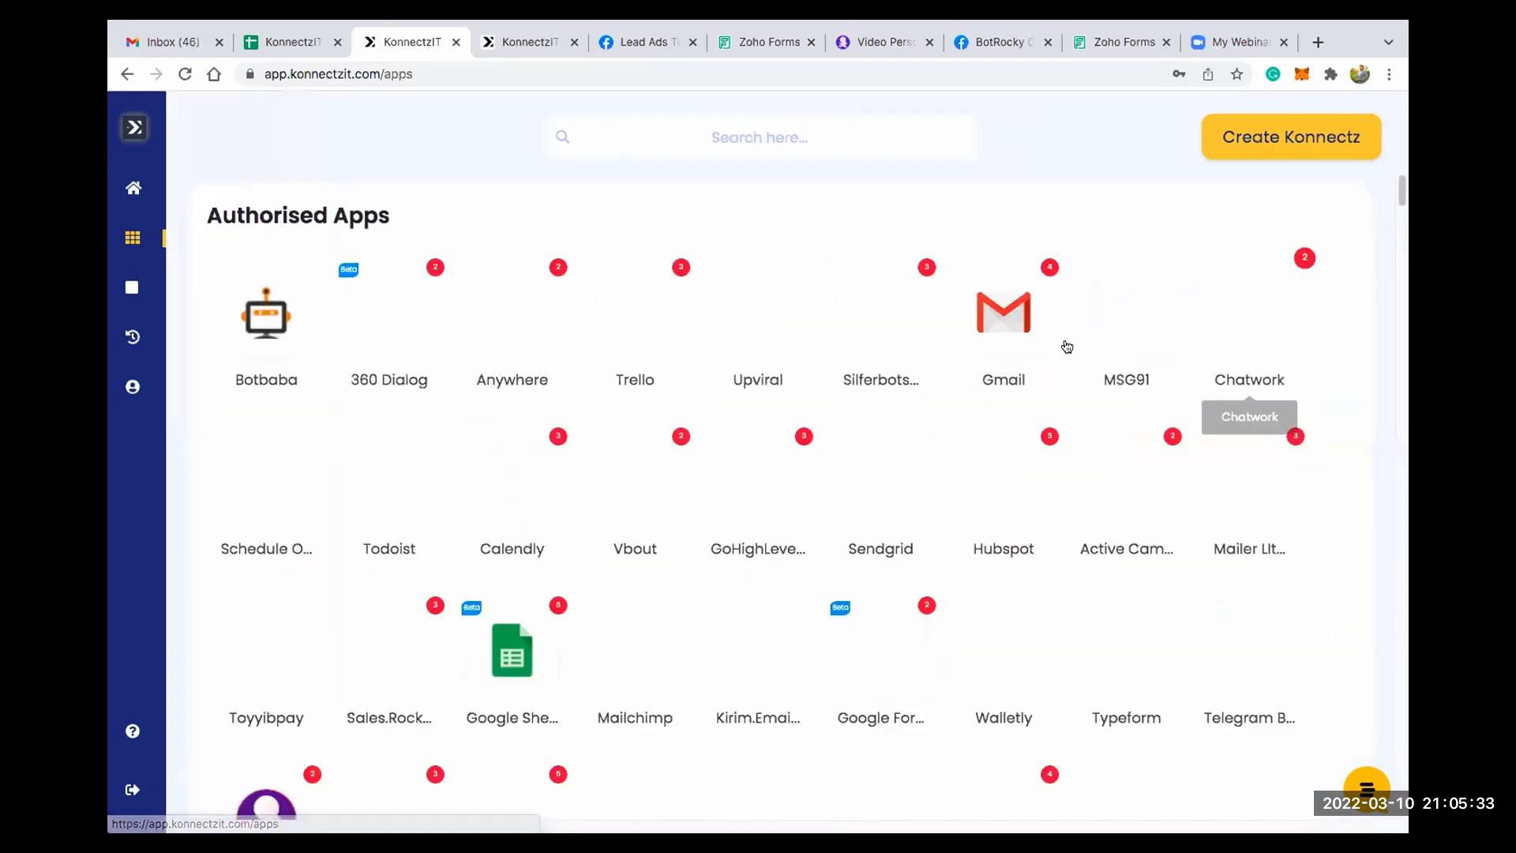
- Examine the Authorised Apps and Authorize Now sections of the app list
scroll(643, 493, down, 5)
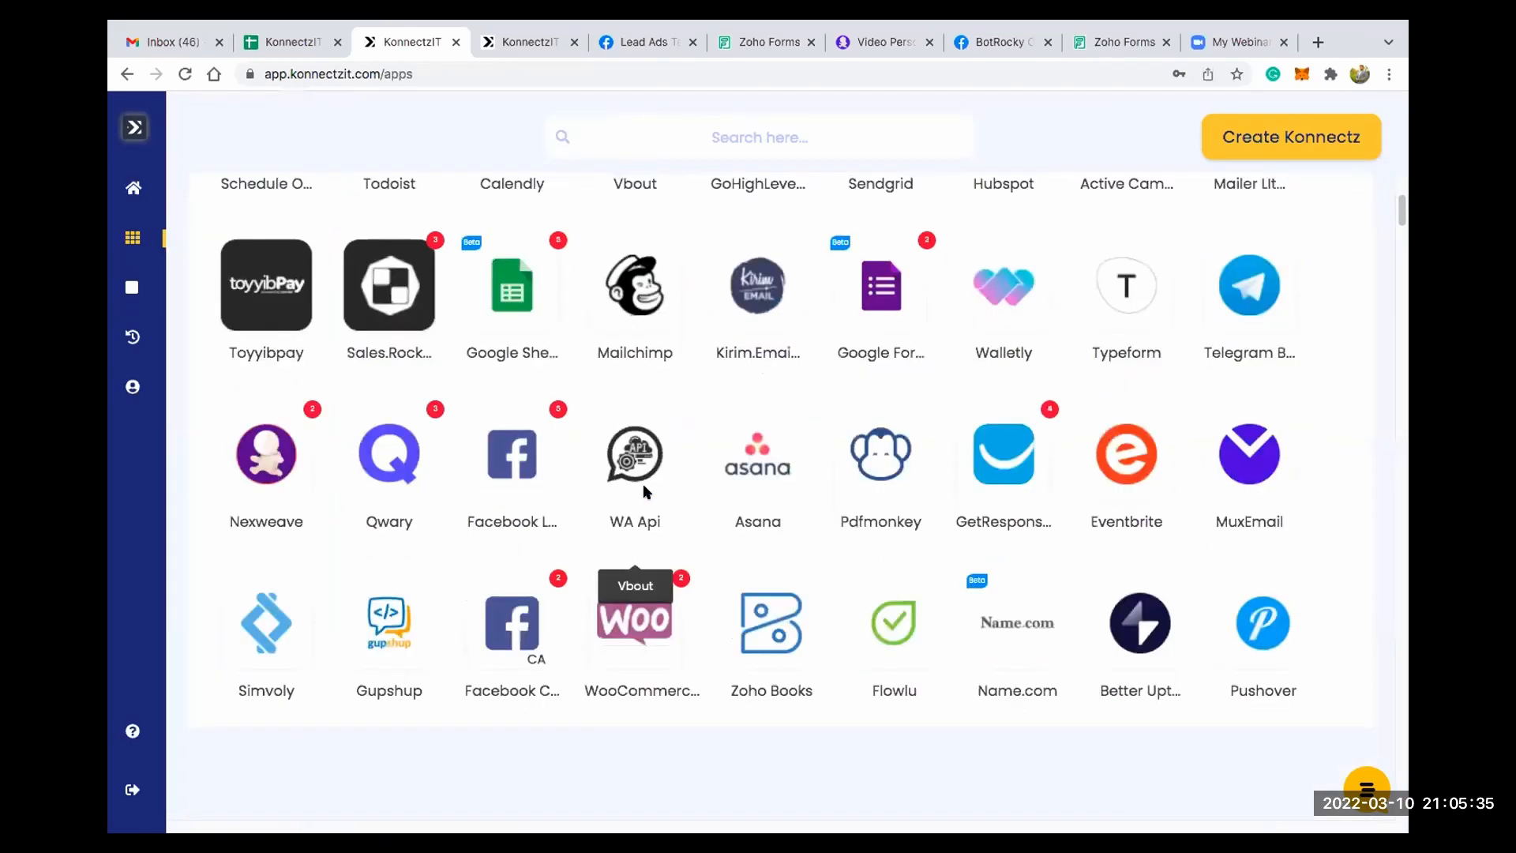
scroll(612, 477, down, 10)
scroll(612, 474, up, 2)
drag(222, 284, 419, 270)
click(499, 281)
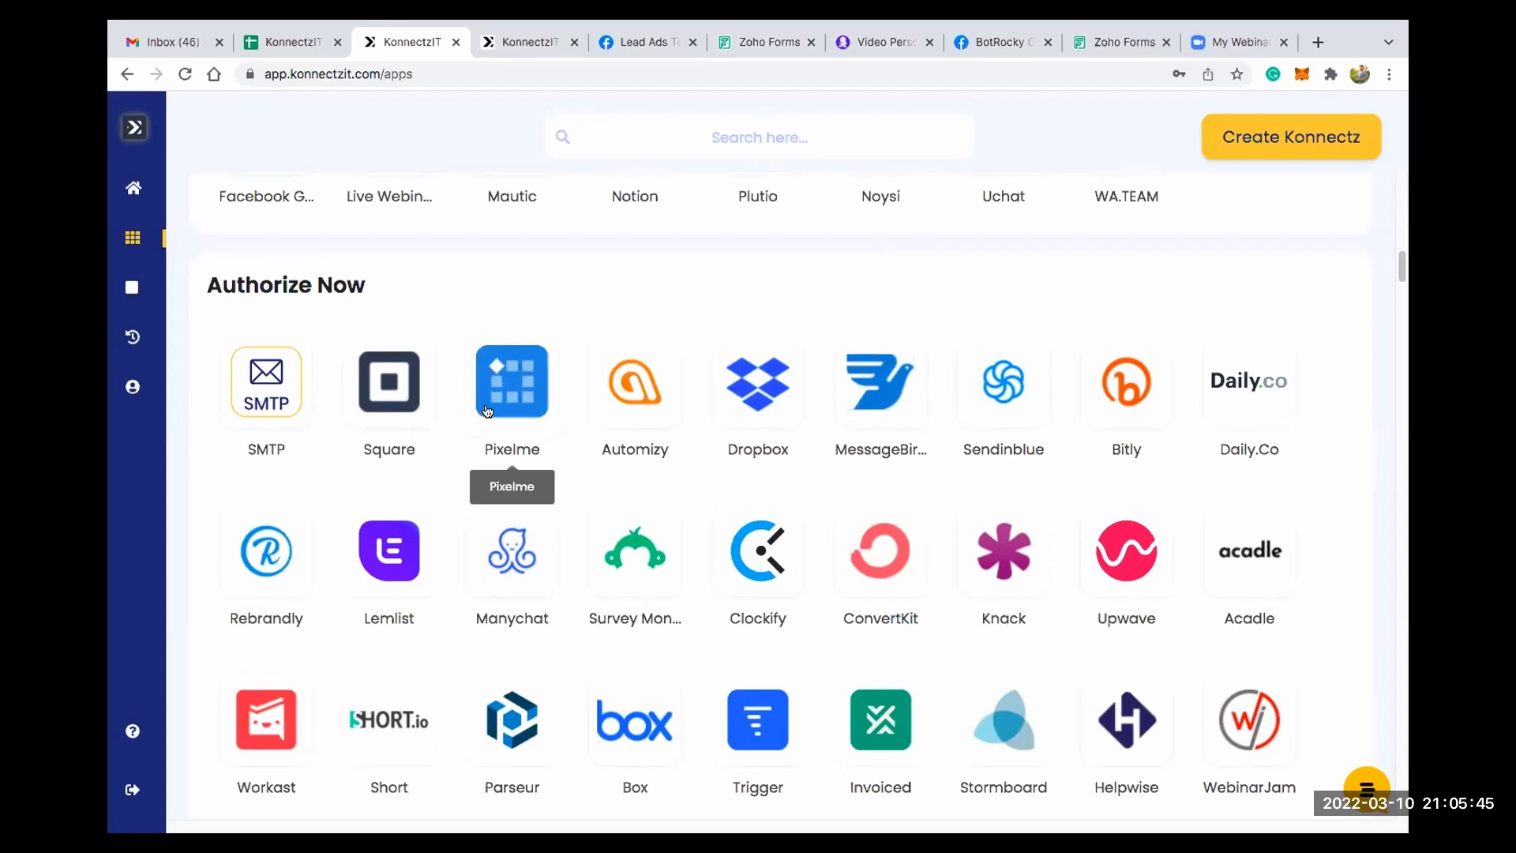
scroll(487, 411, down, 15)
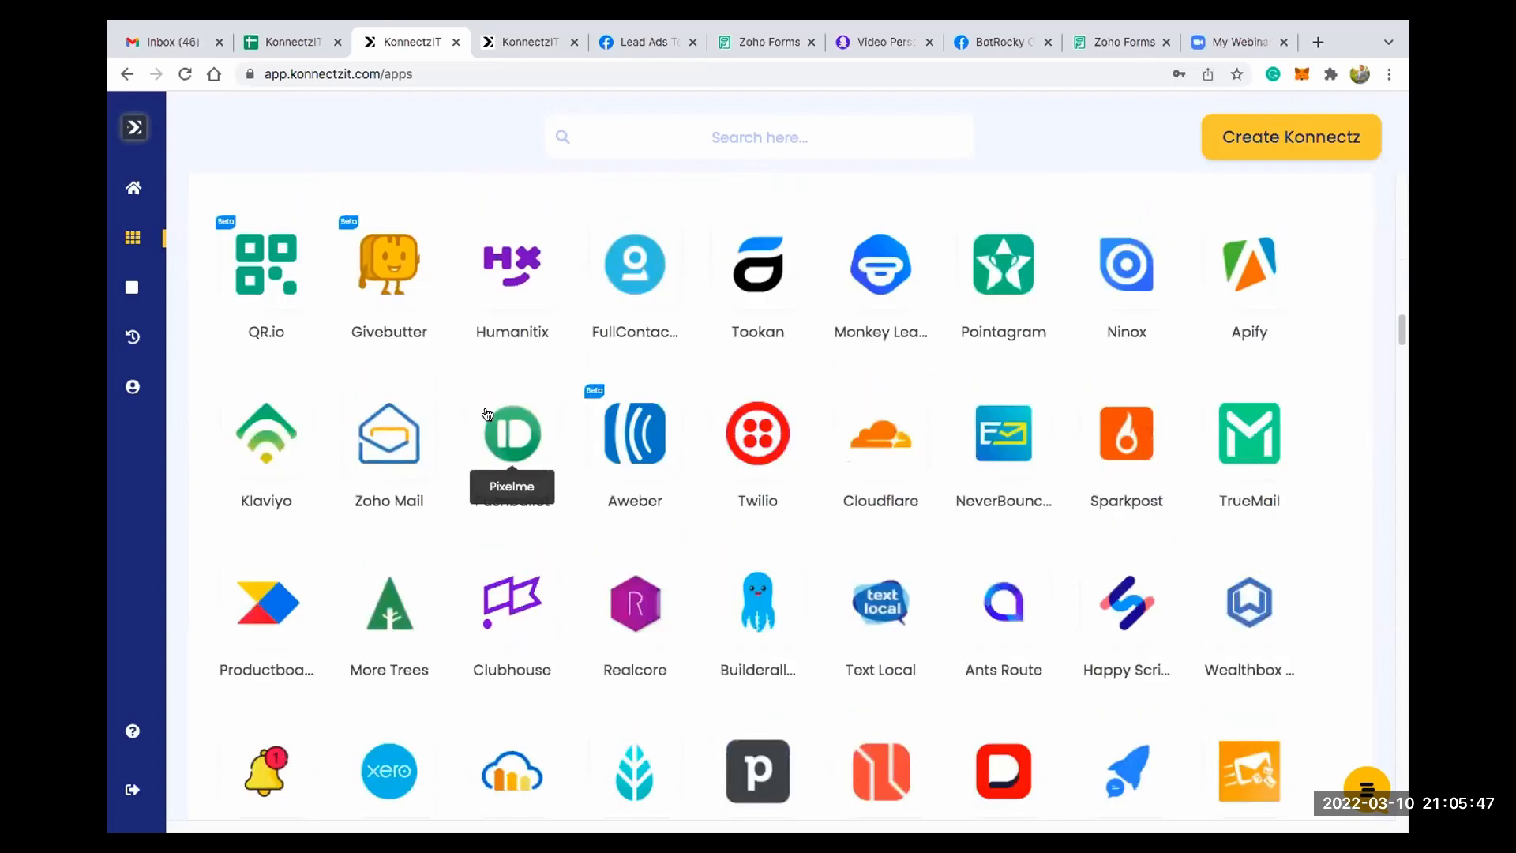
- Look through the Webhook Apps section and view Razorpay's webhook setup instructions, closing them when done
scroll(487, 411, down, 15)
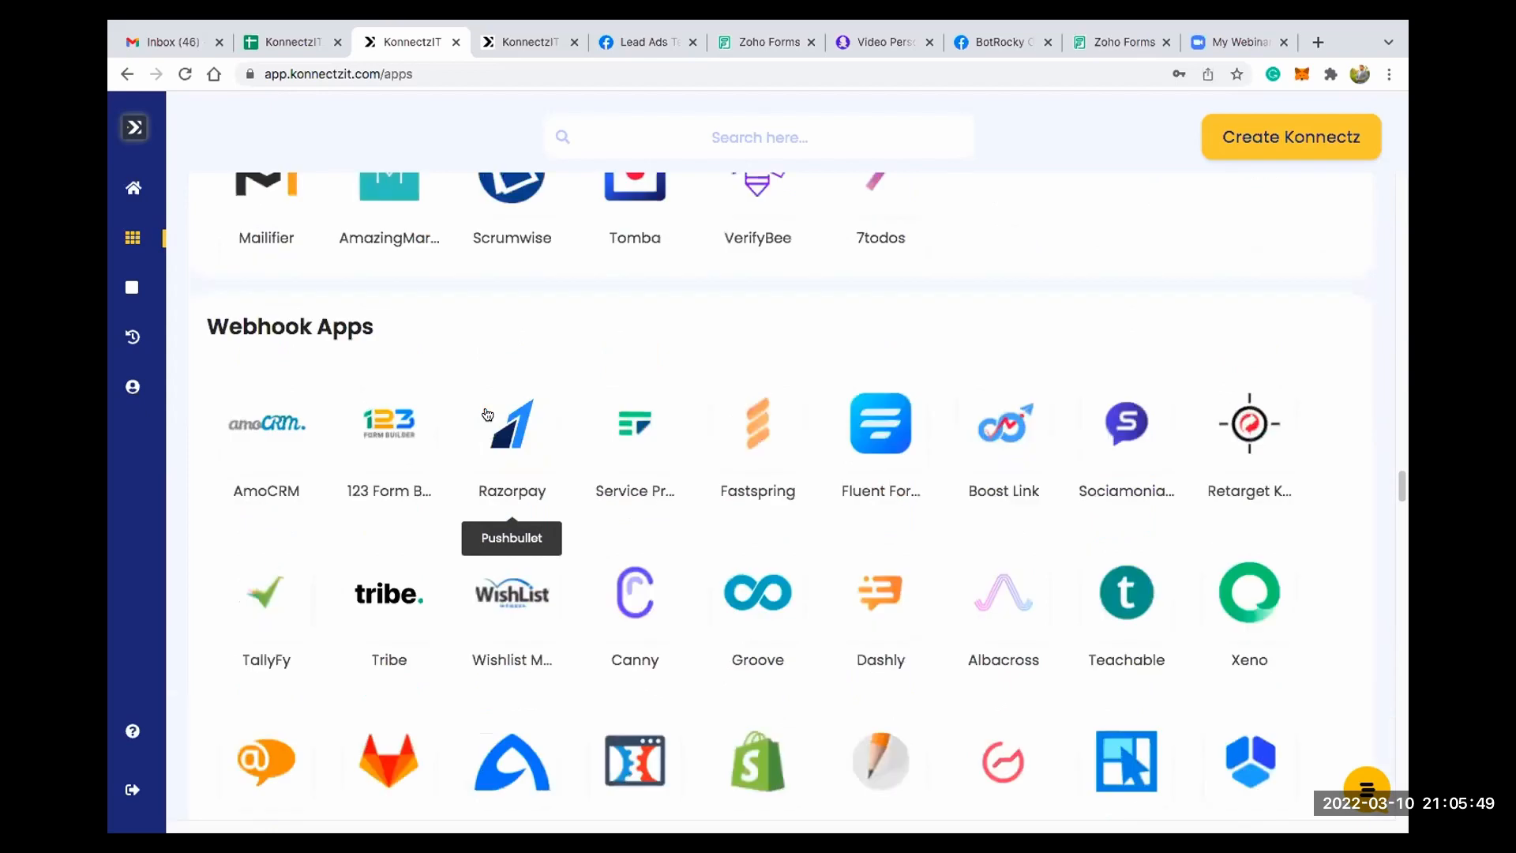
scroll(487, 413, down, 3)
scroll(316, 264, up, 4)
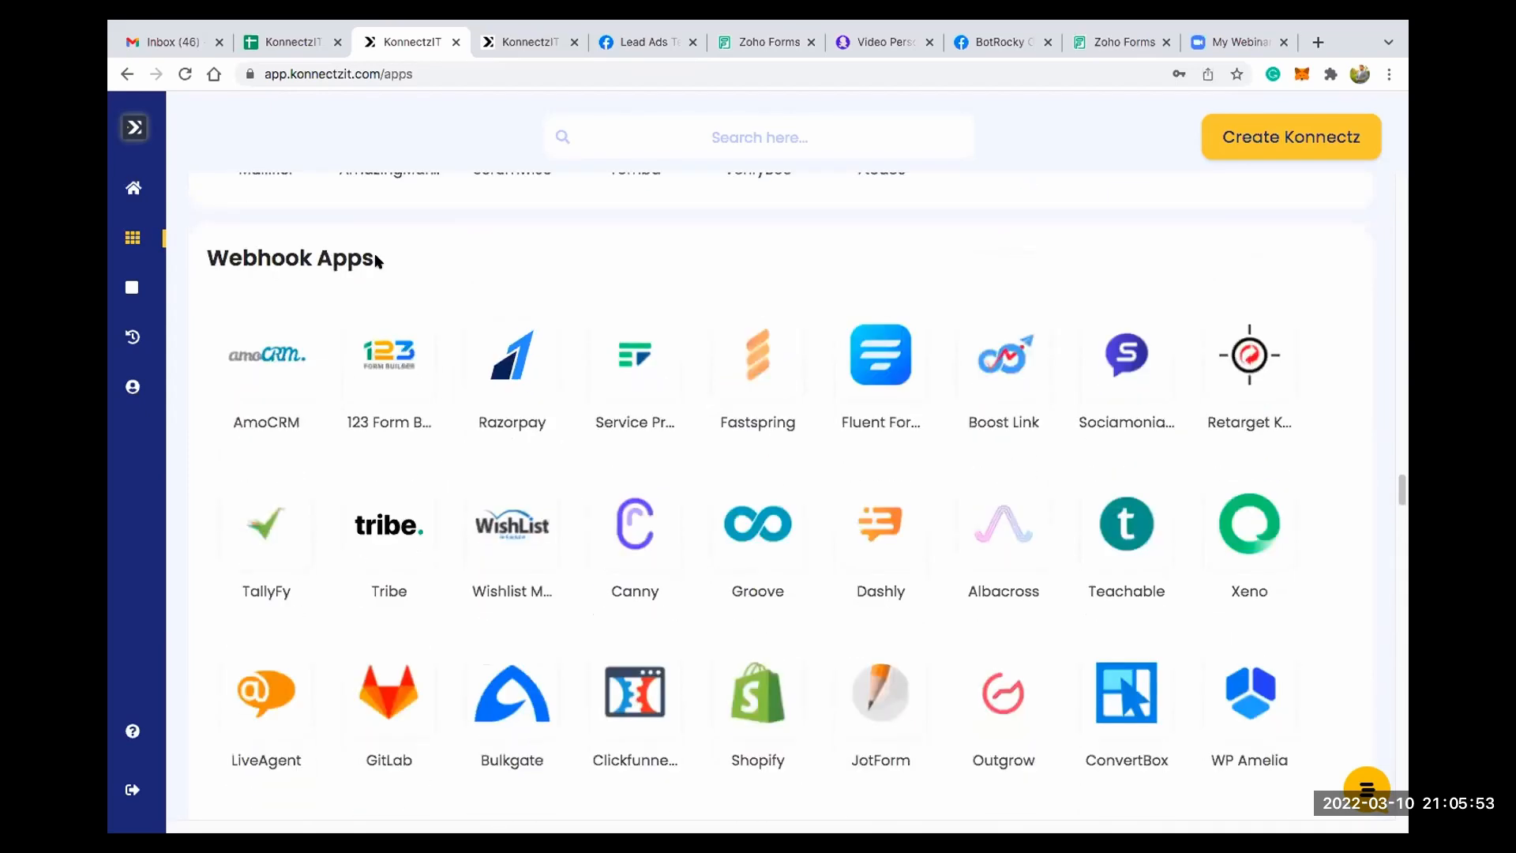
click(520, 363)
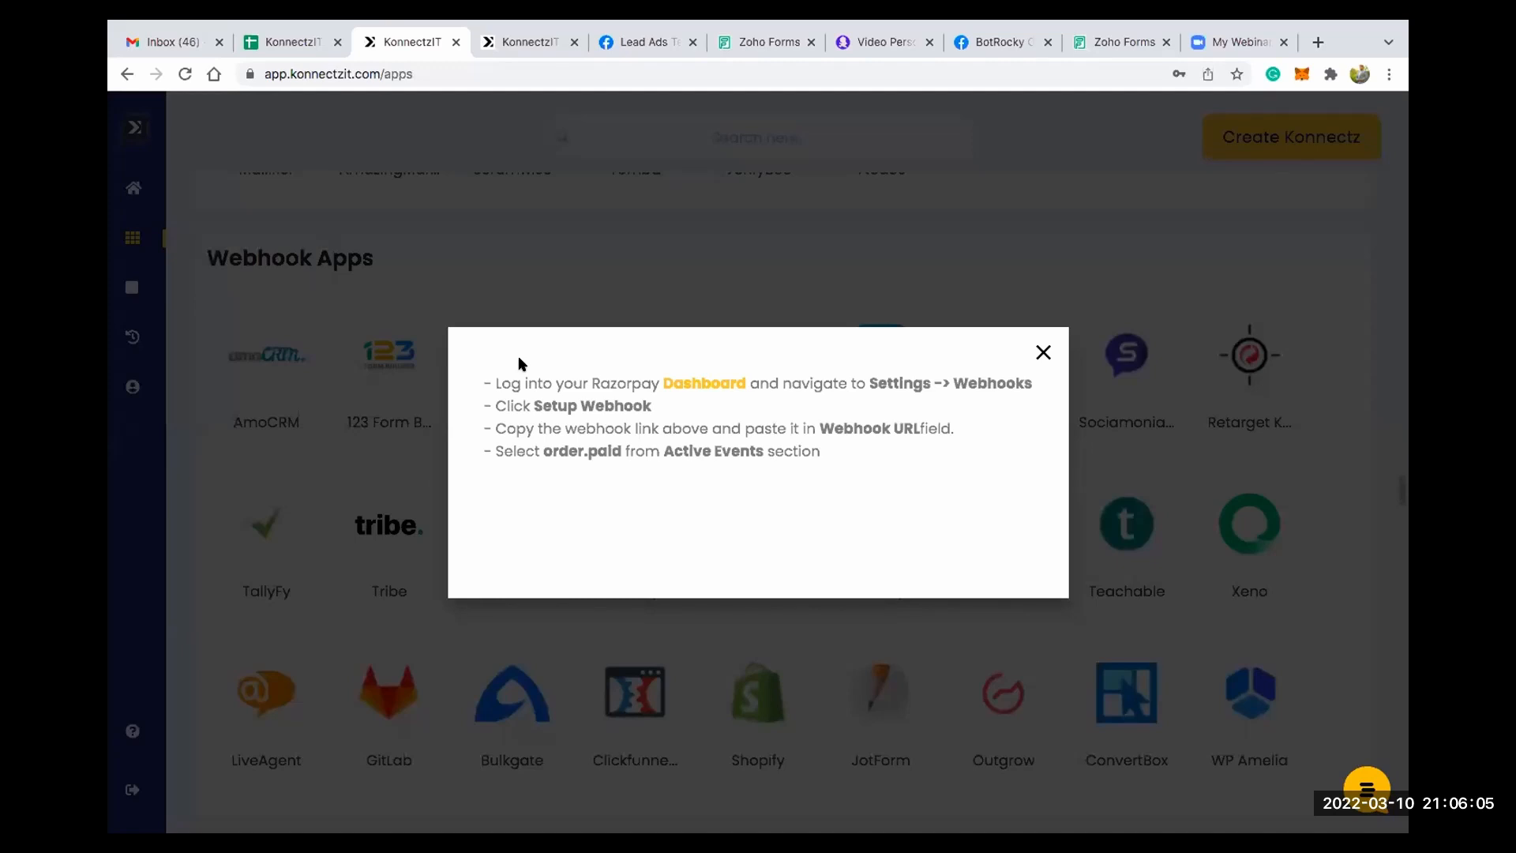
click(1041, 352)
- Start adding another Calendly account from the Authorised Apps, enter a token and cancel the authorisation
scroll(880, 307, up, 5)
scroll(869, 335, up, 15)
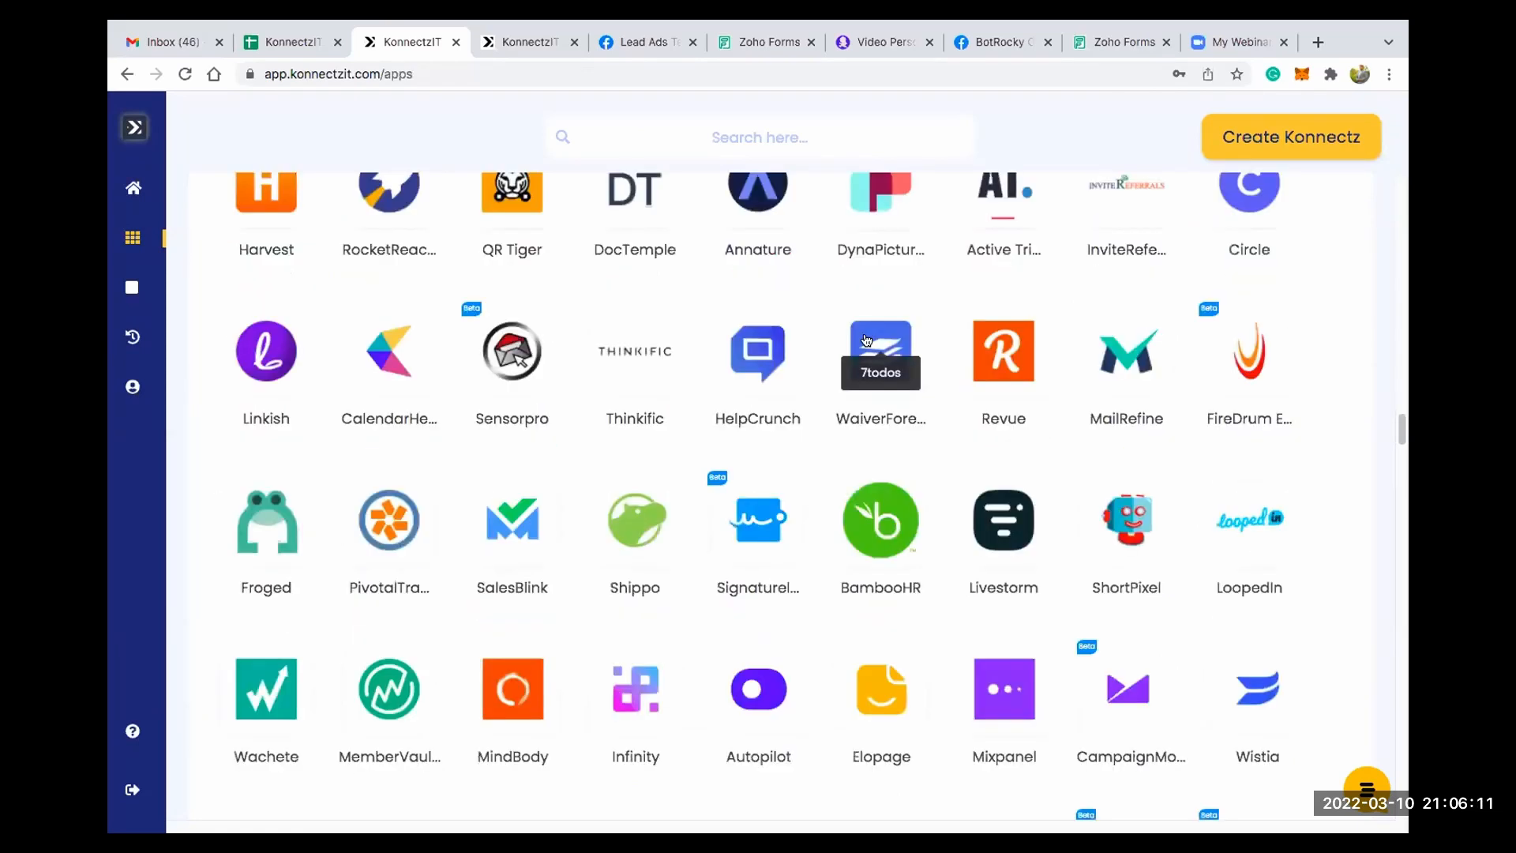
scroll(864, 350, up, 10)
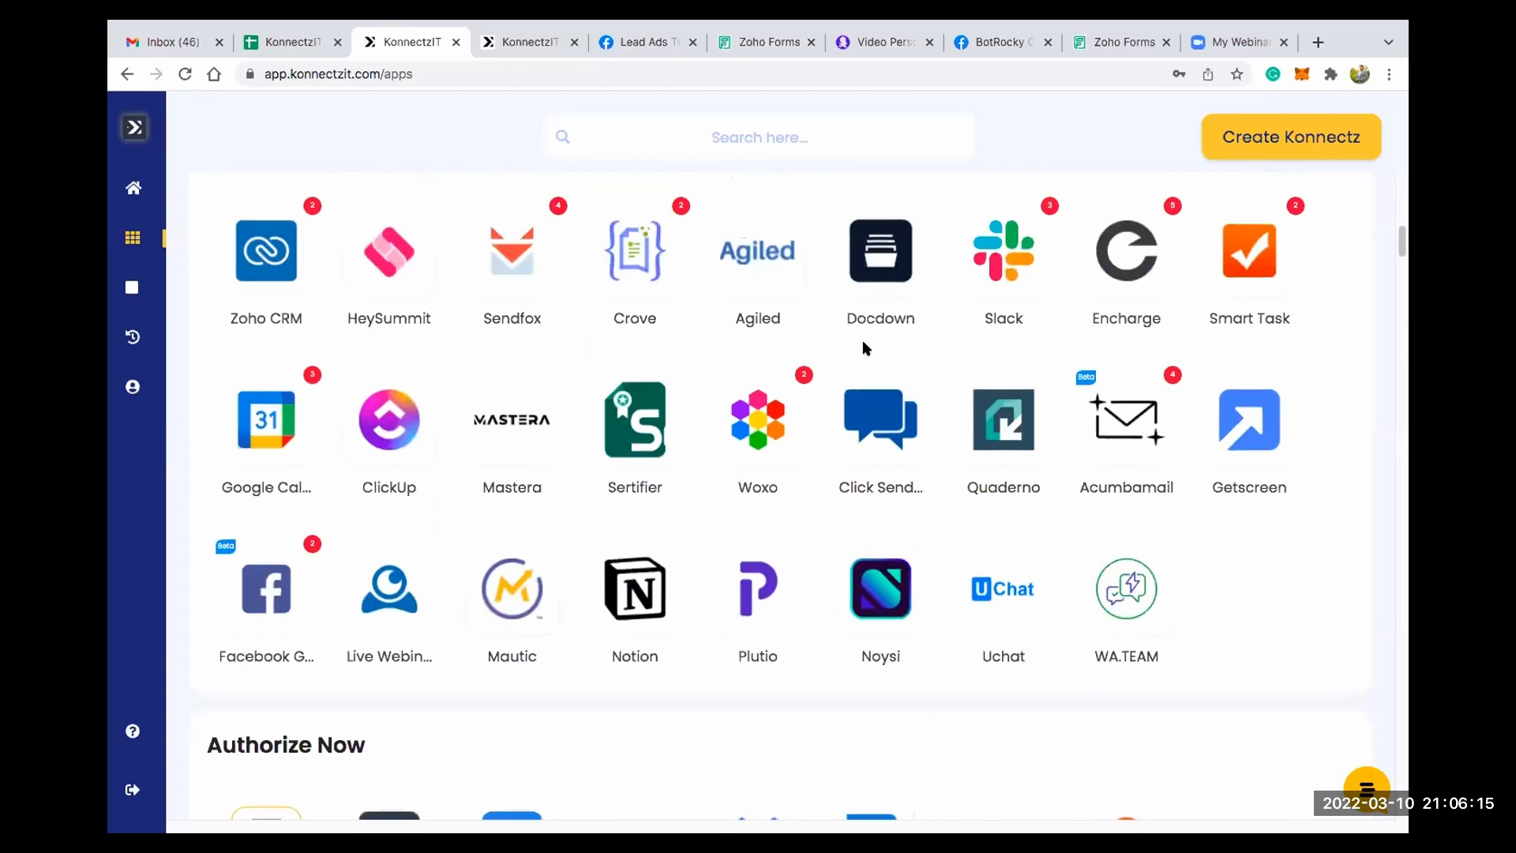
scroll(865, 349, up, 10)
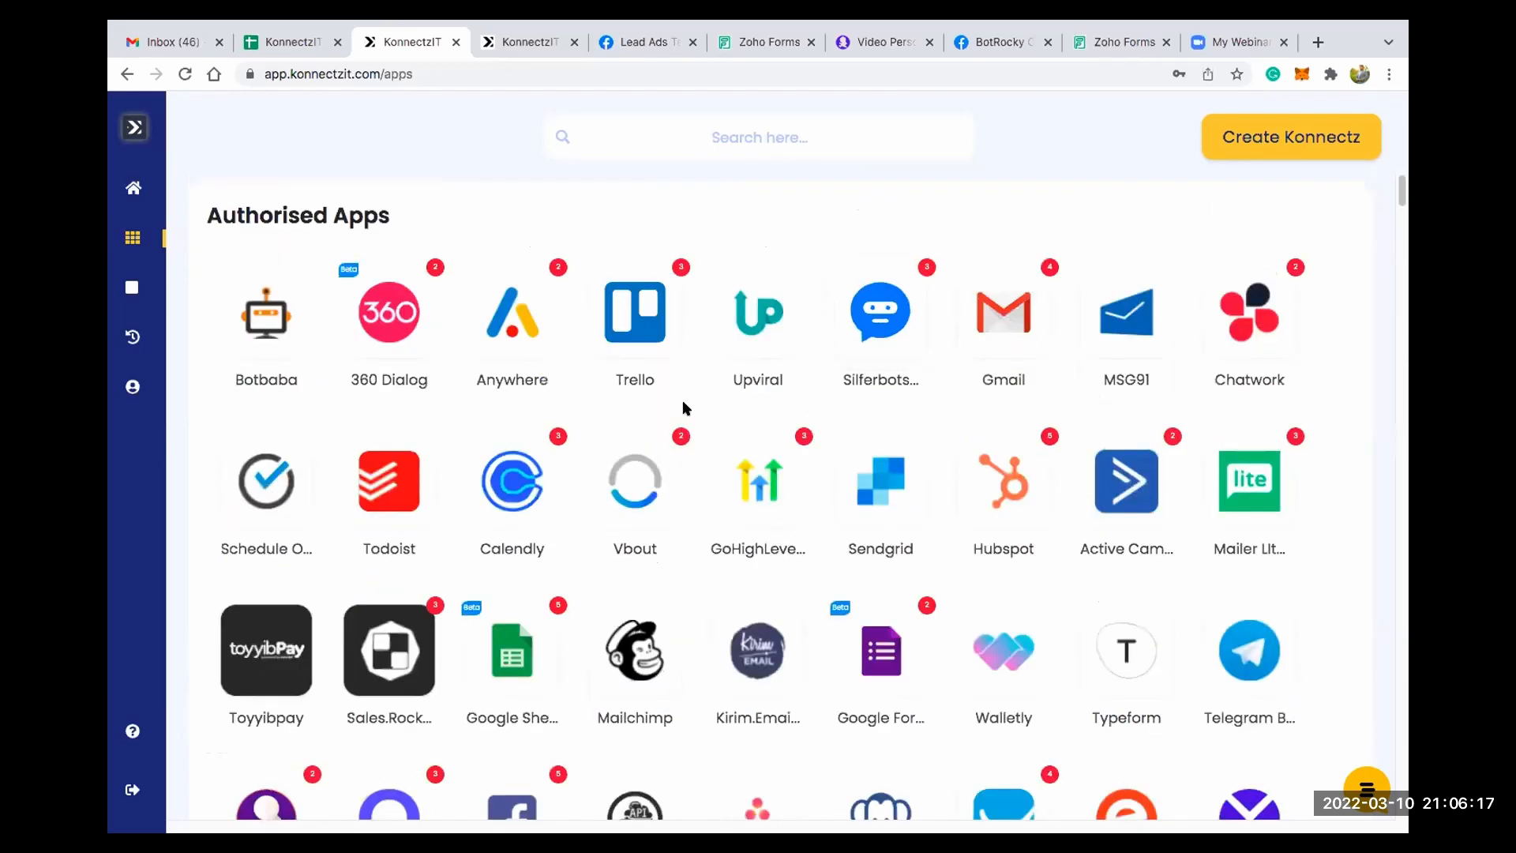
scroll(611, 384, down, 1)
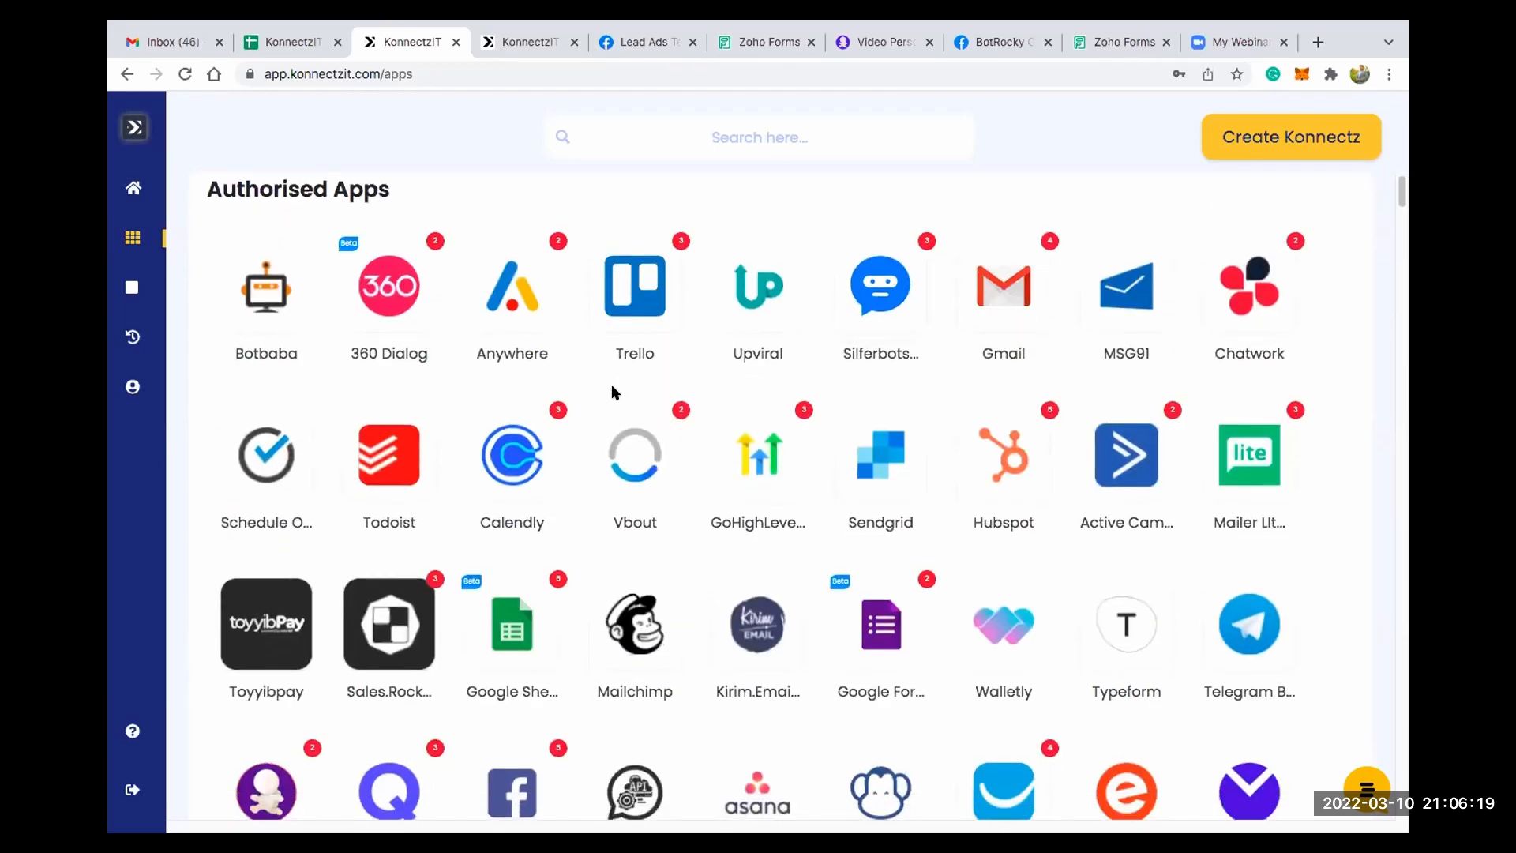
click(536, 447)
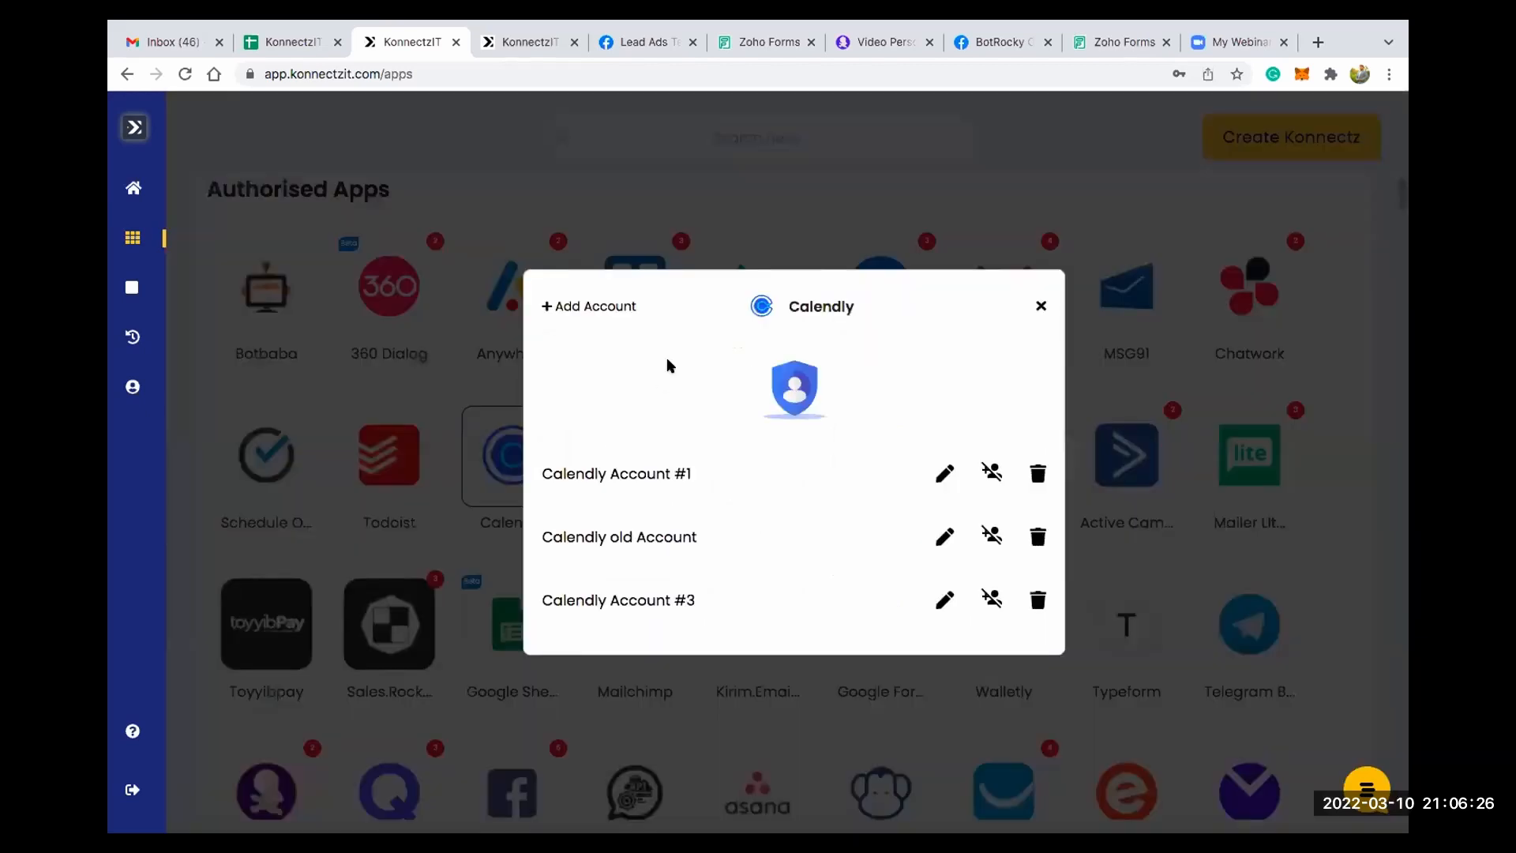
click(611, 307)
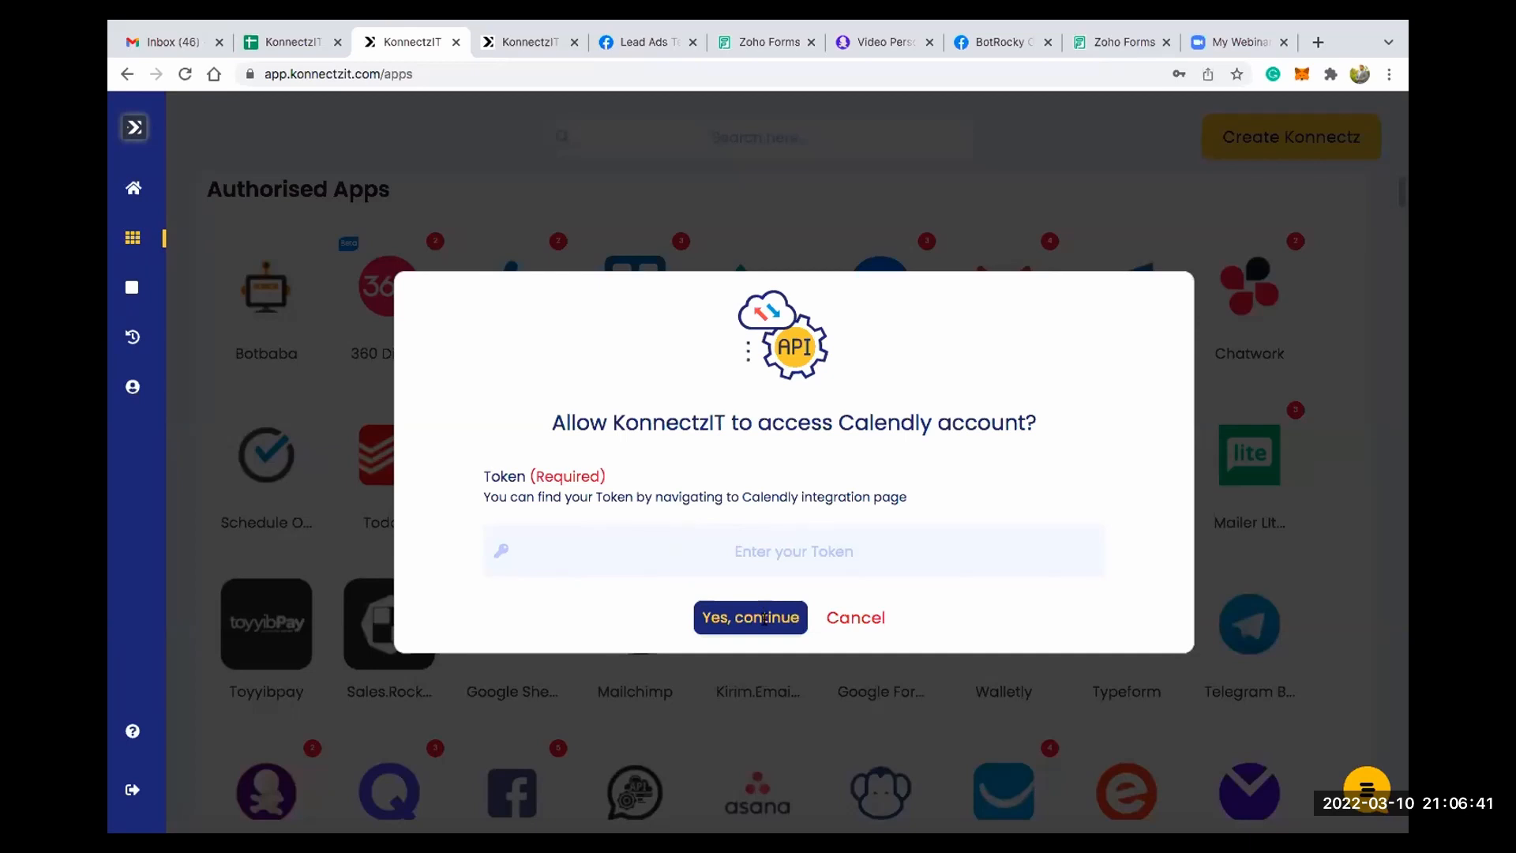
key(super+v)
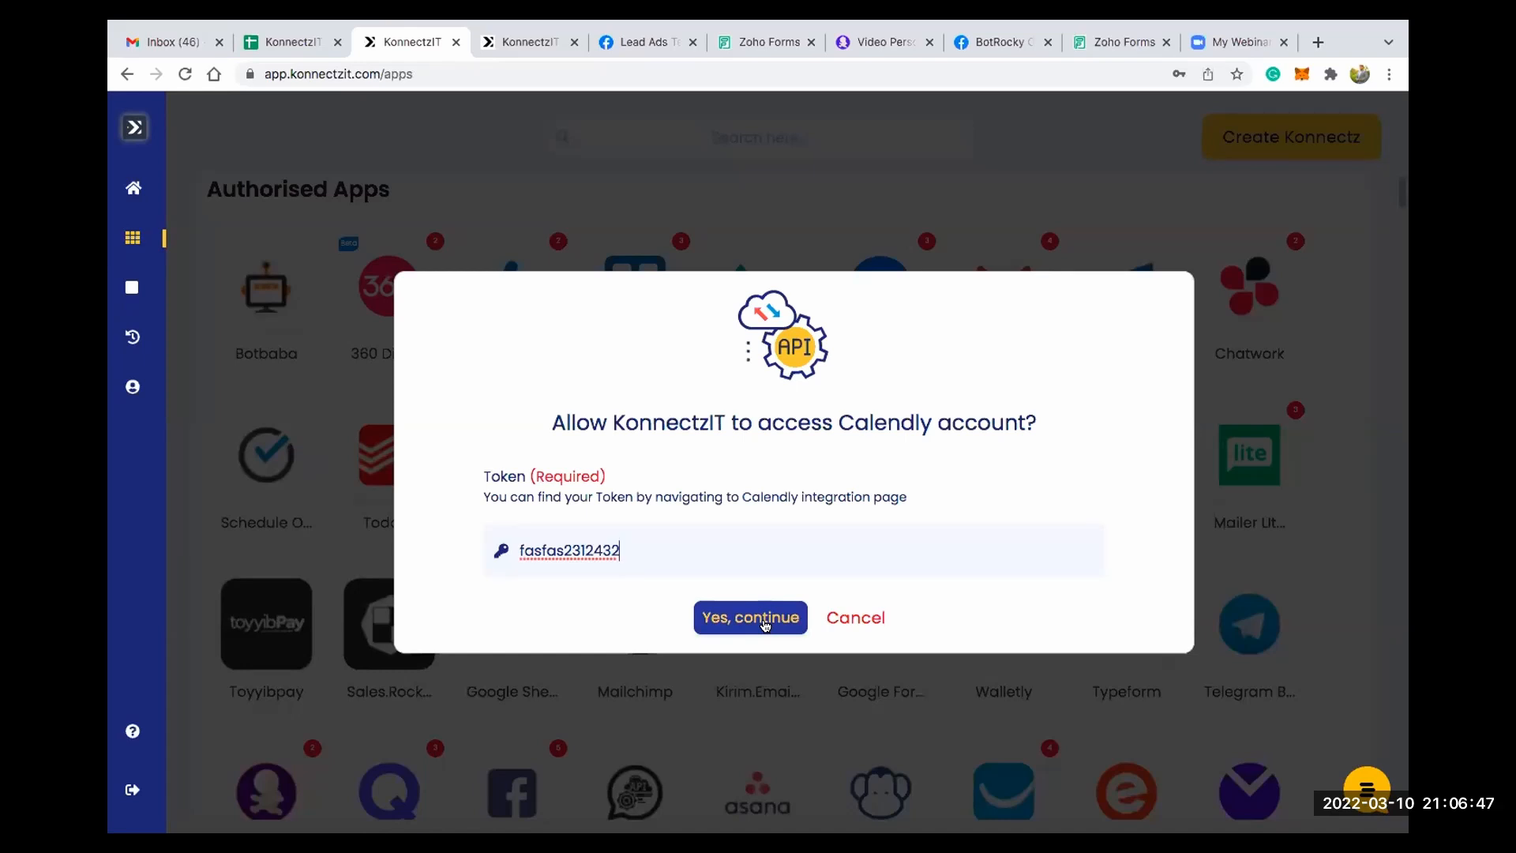
click(847, 615)
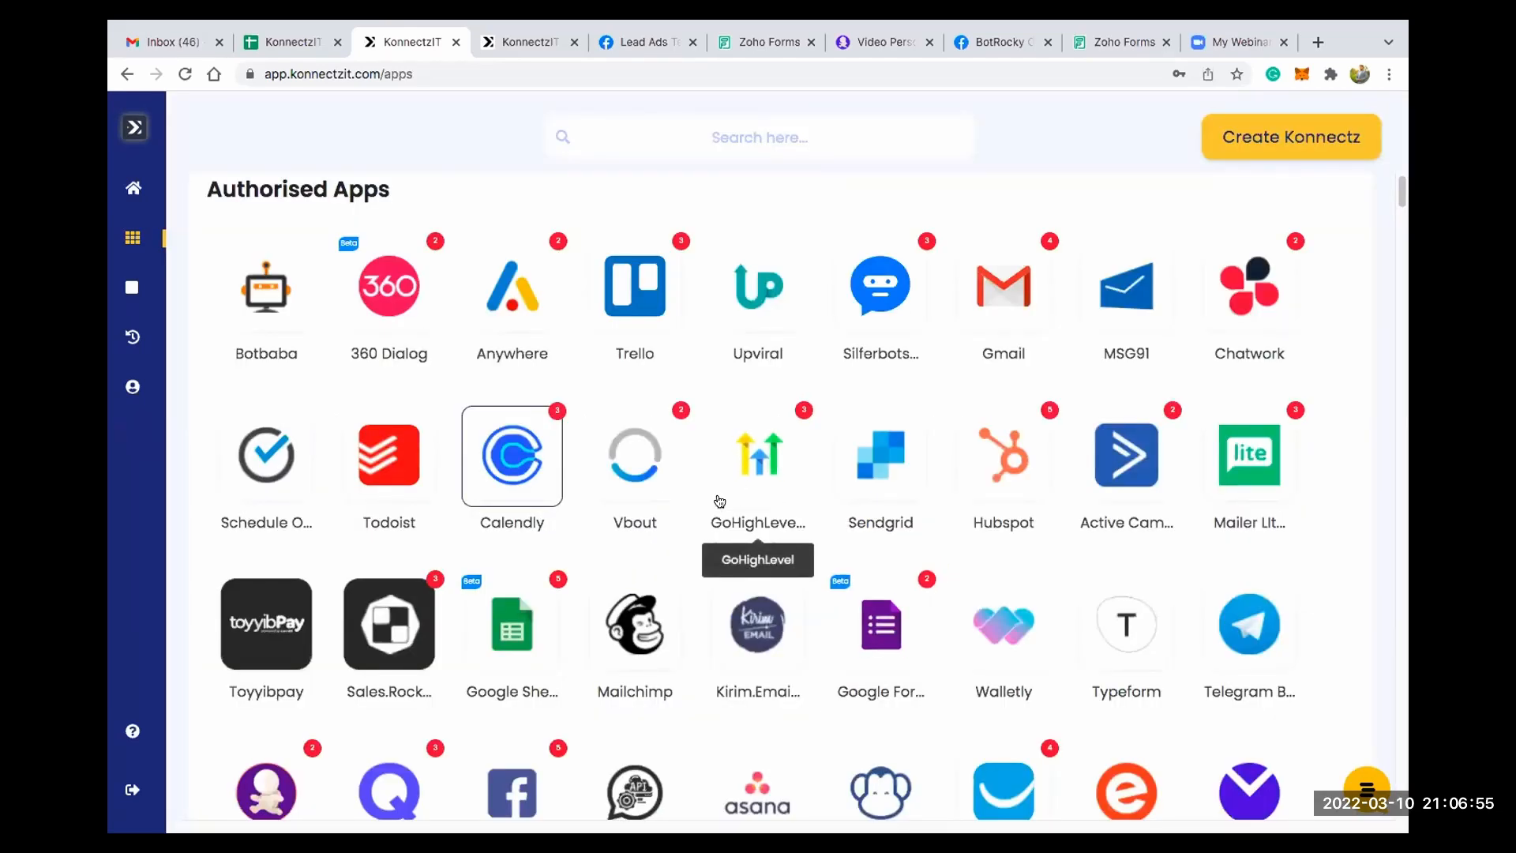
- View the connected Facebook Lead Ads accounts, try the option to add another account and close the list
scroll(521, 497, down, 4)
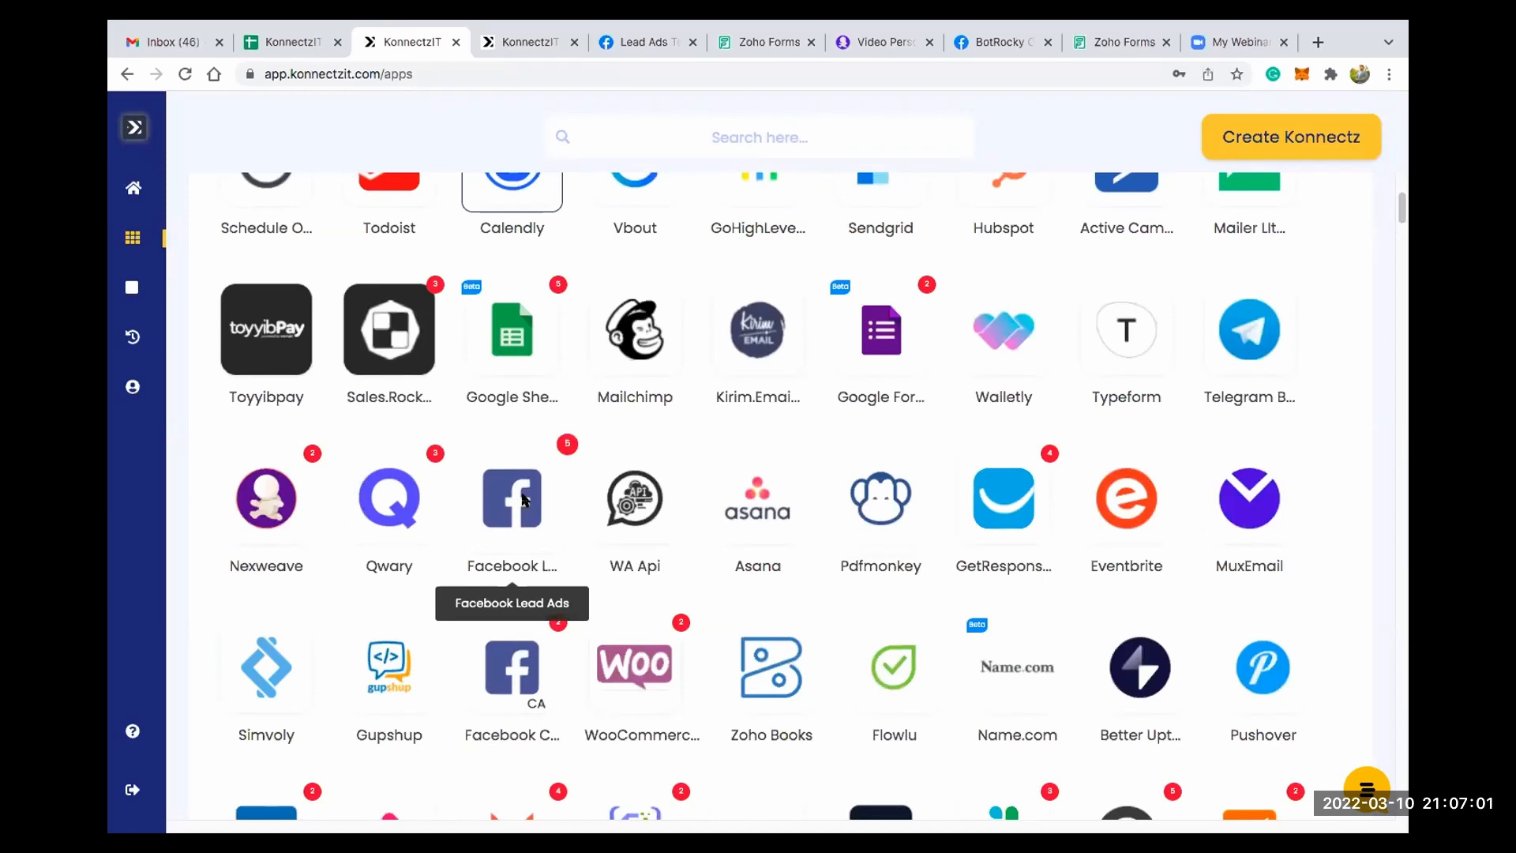
click(523, 500)
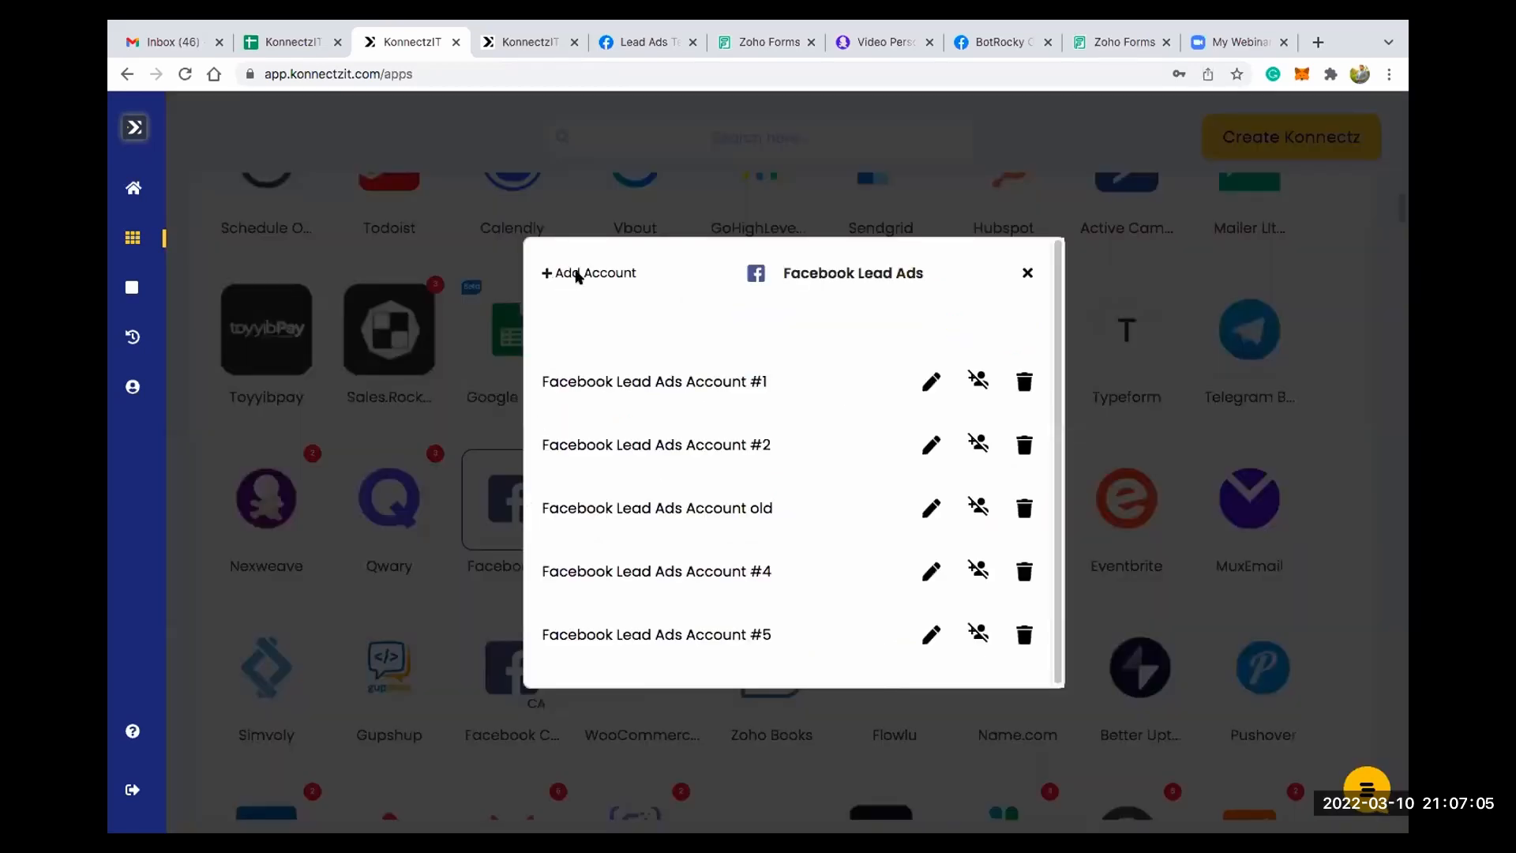
click(577, 275)
click(1024, 274)
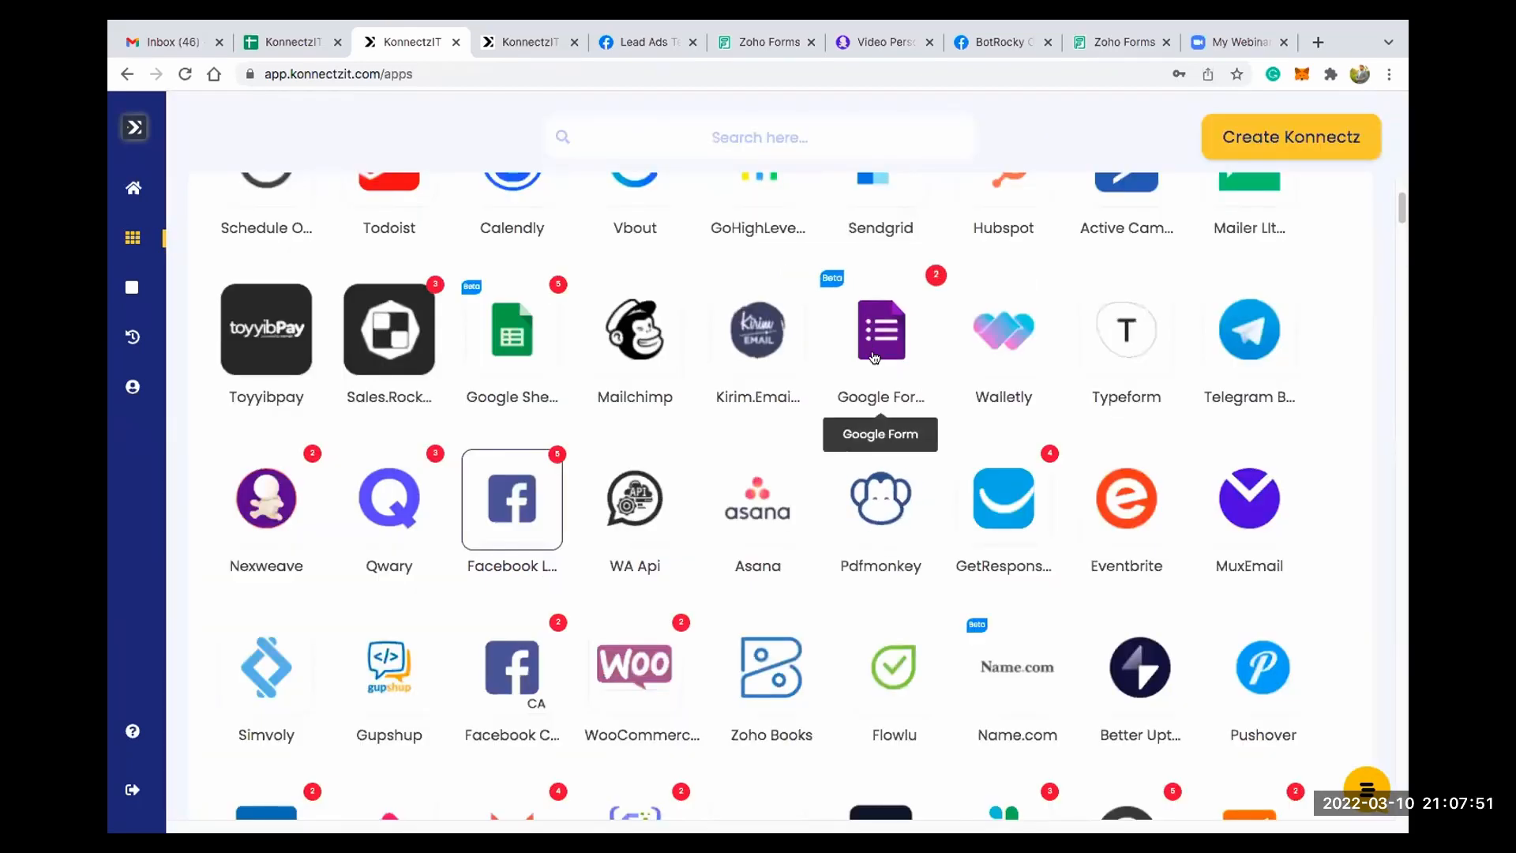
- Create a new Konnectz and name it "Facebook Lead Ads to Google Sheet"
scroll(869, 347, up, 4)
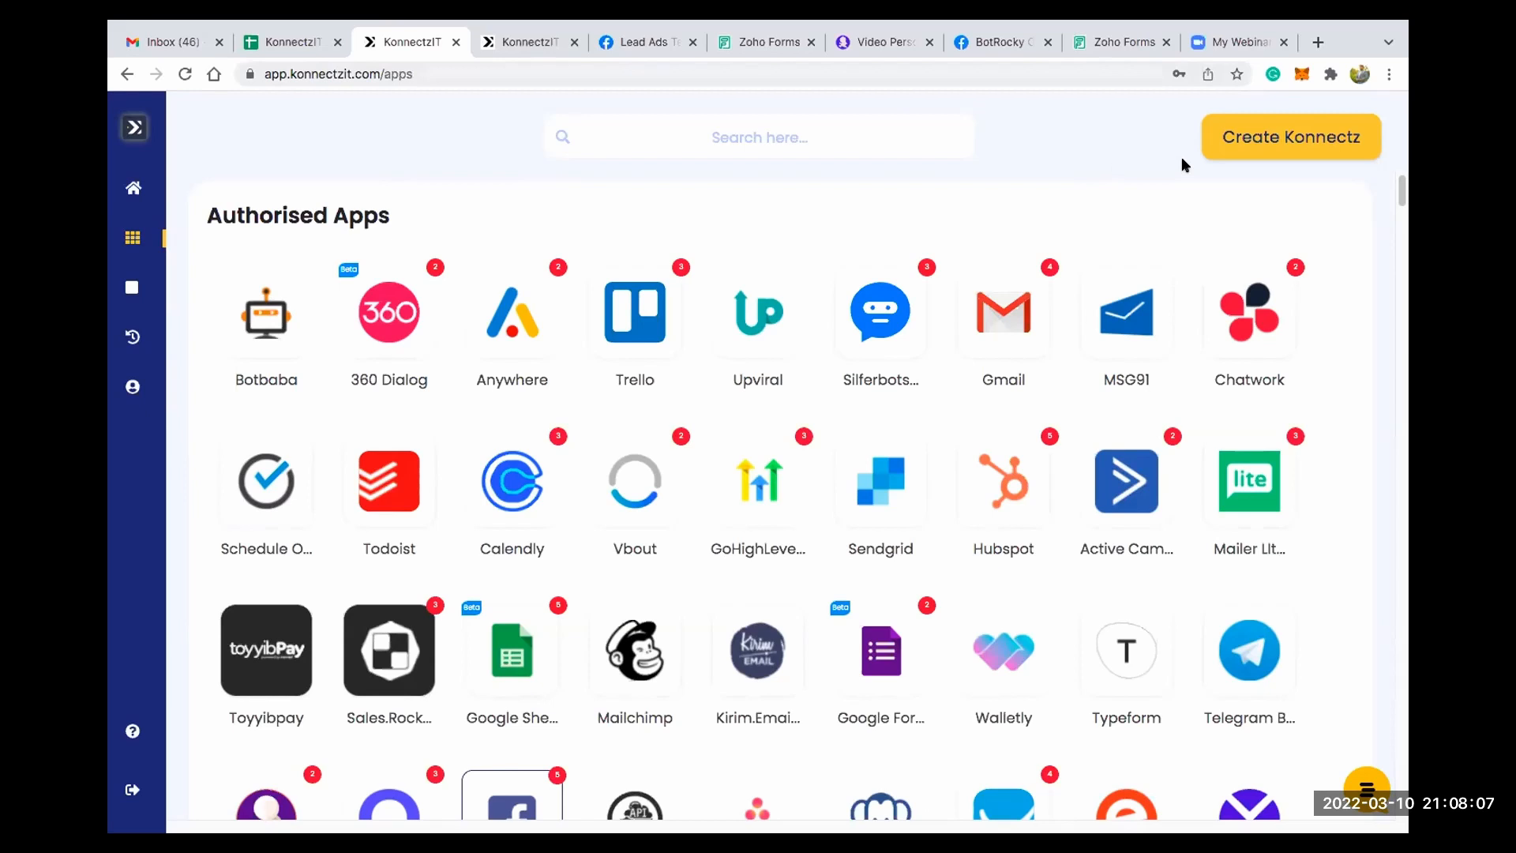
click(1276, 142)
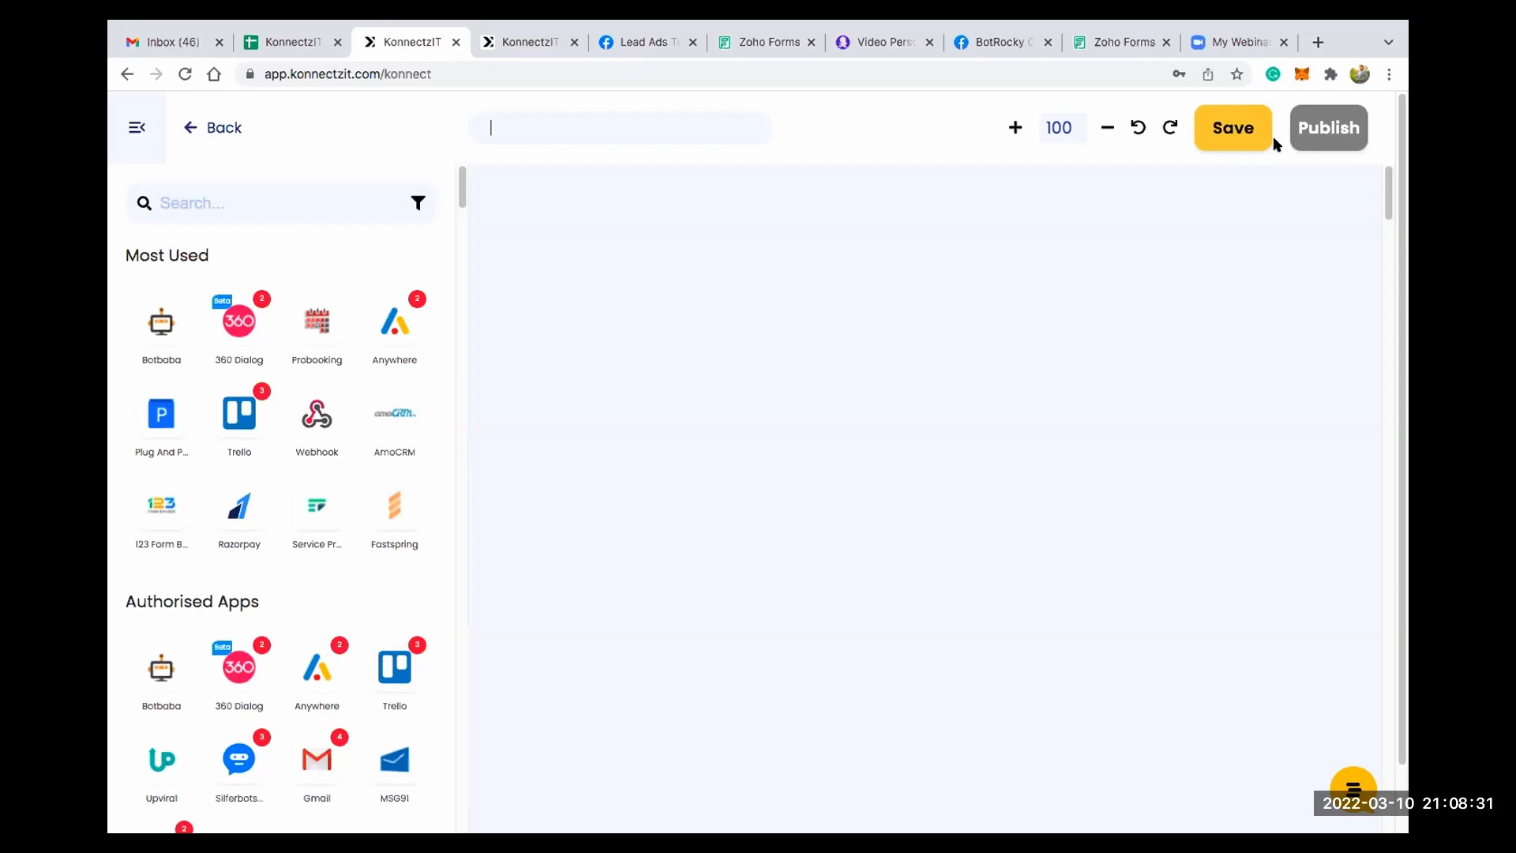
text(Facebook Lead Ads to )
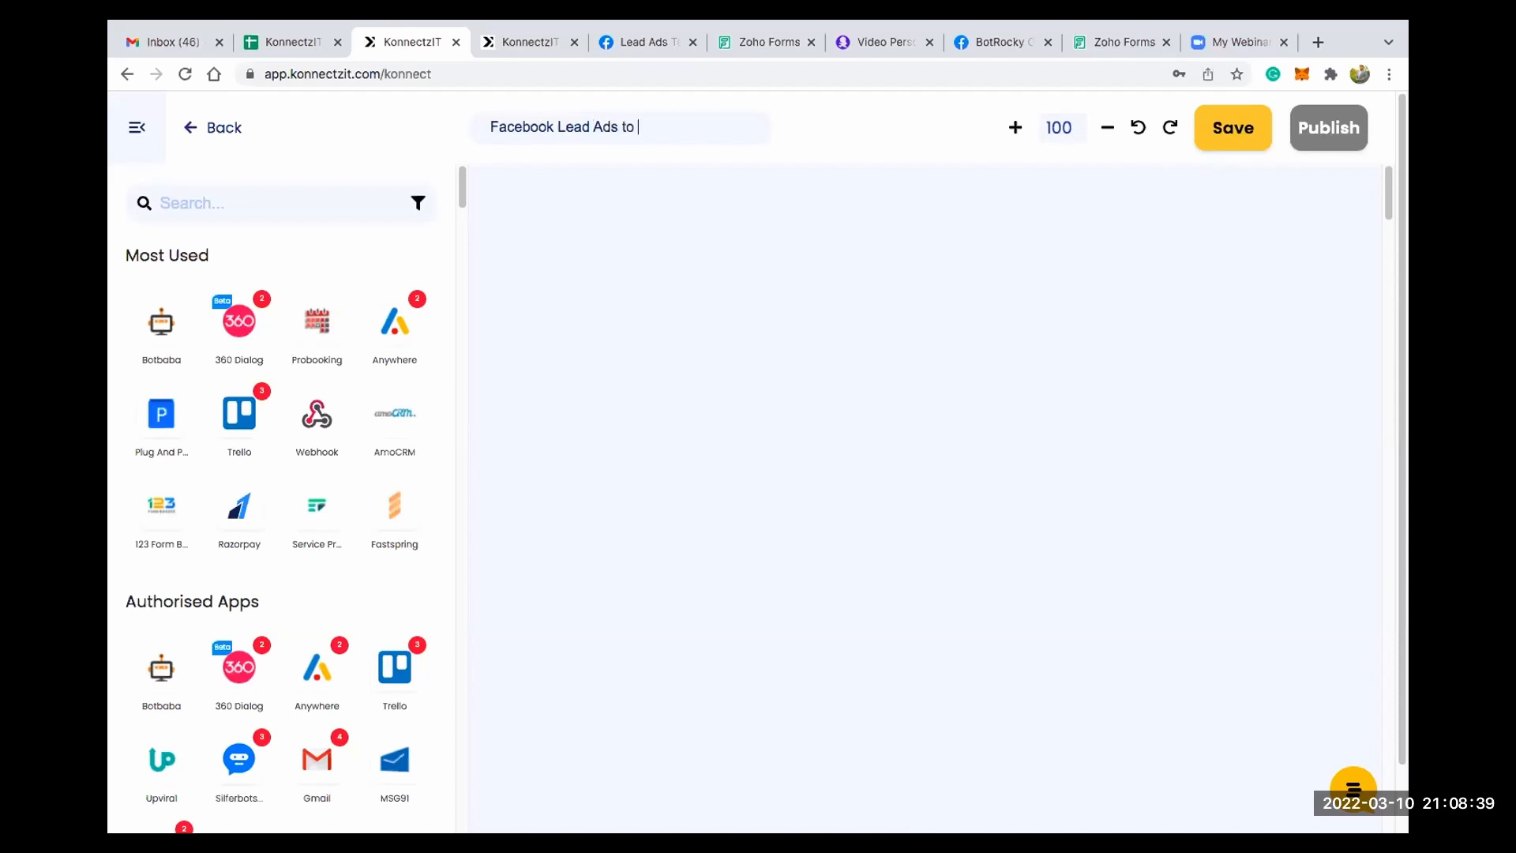
text(Google Sheet)
- Find Facebook Lead Ads by searching "facebook", add it to the canvas, collapse the app list and place the card near the canvas's upper-left corner
click(241, 207)
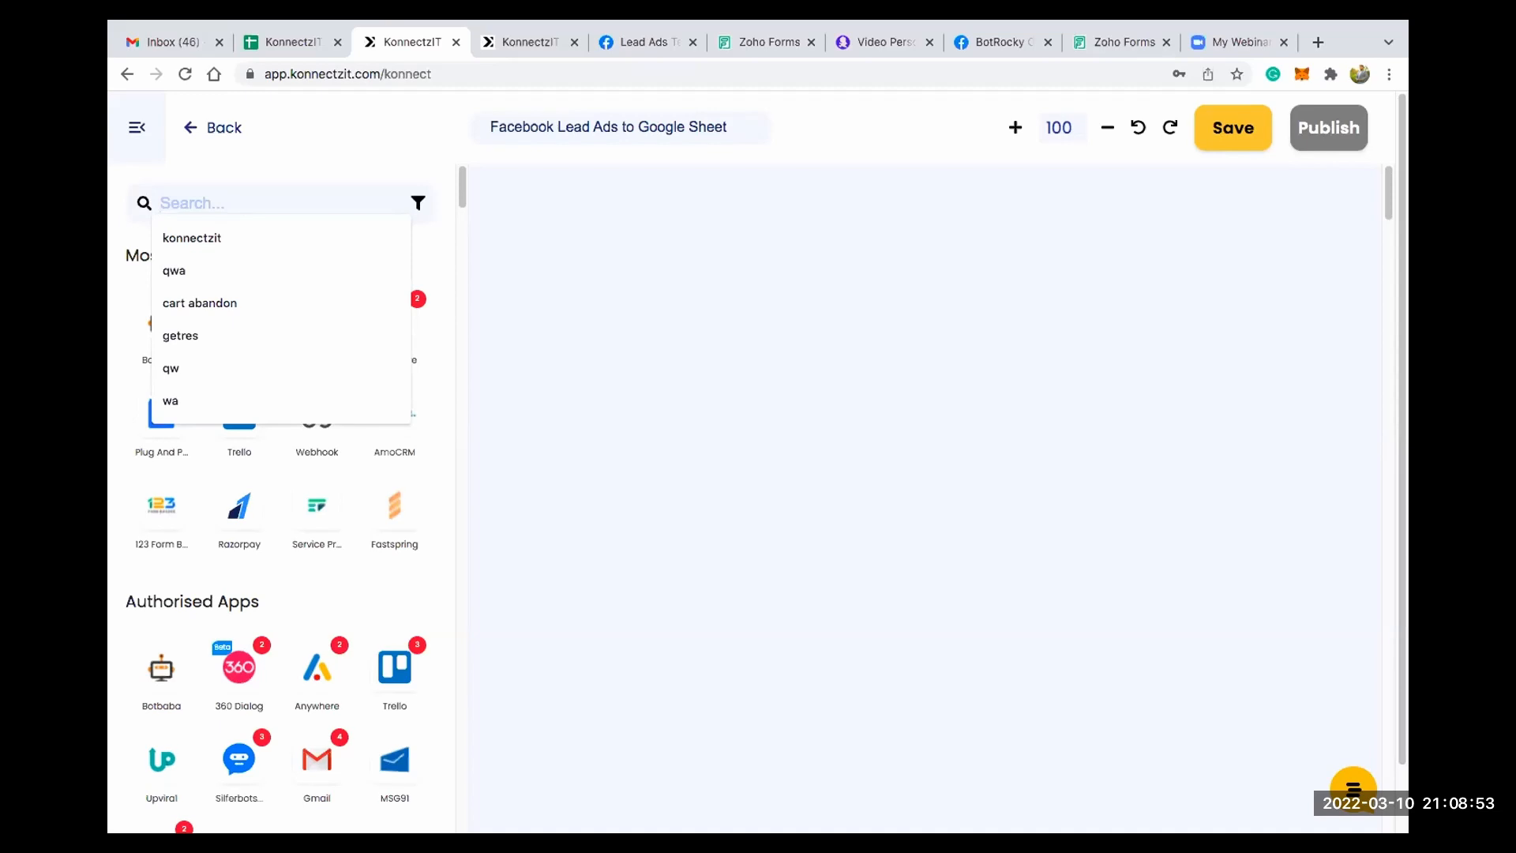
text(face)
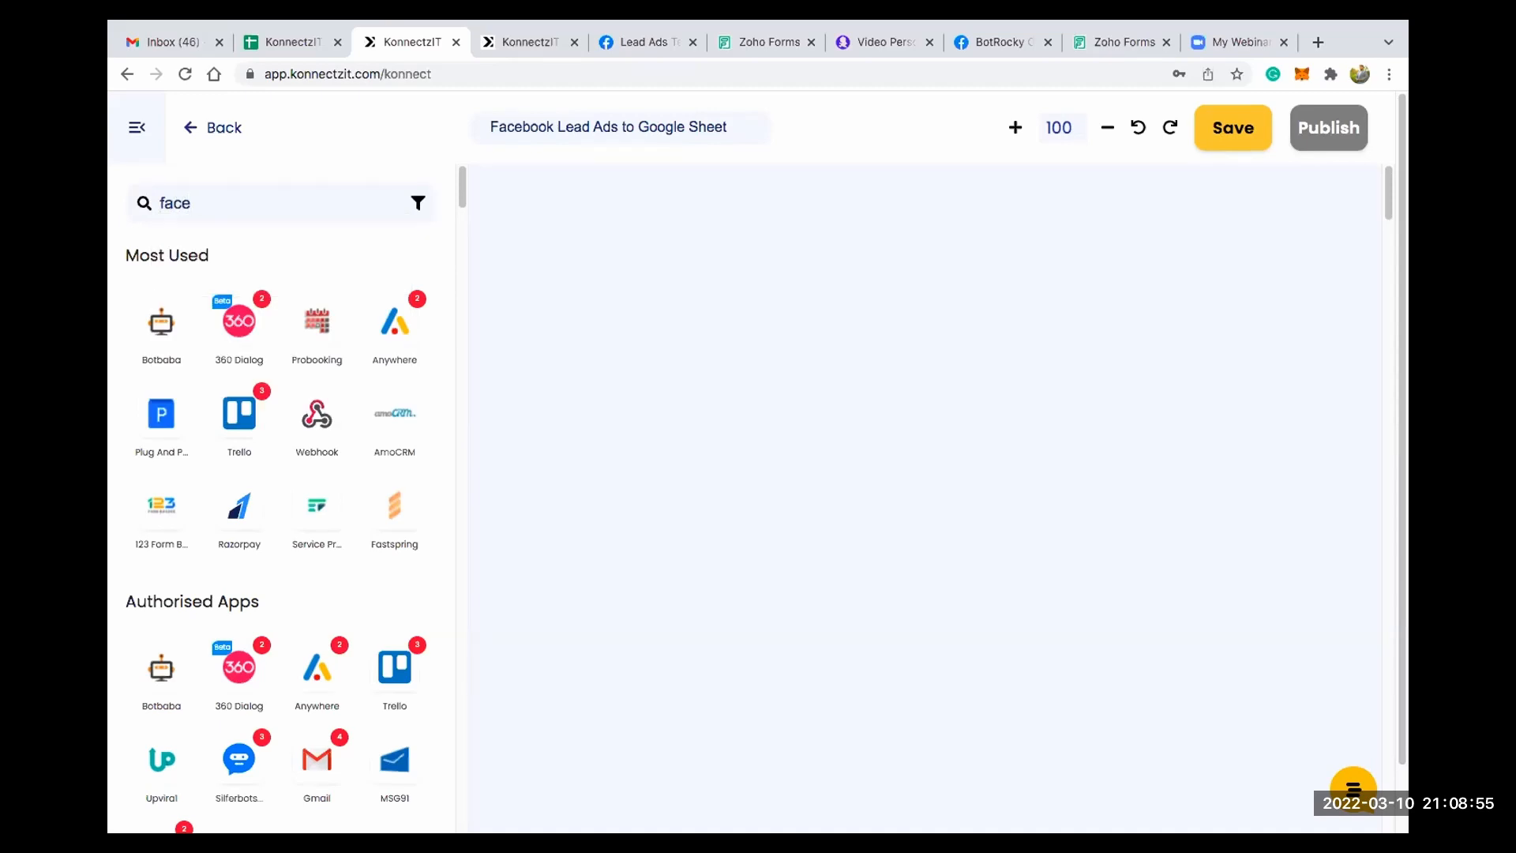
text(book)
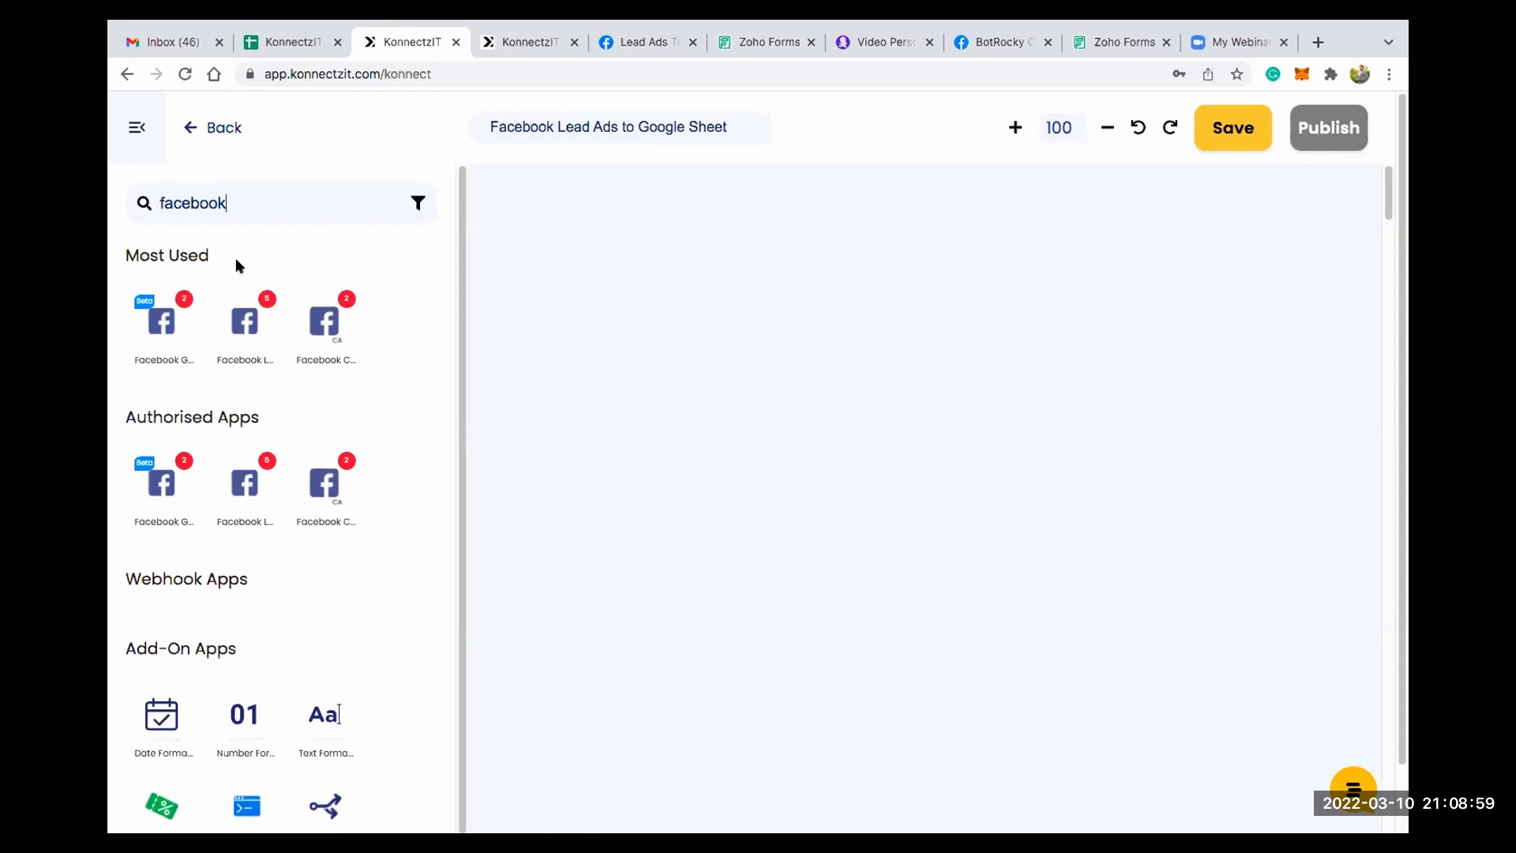
drag(246, 319, 566, 249)
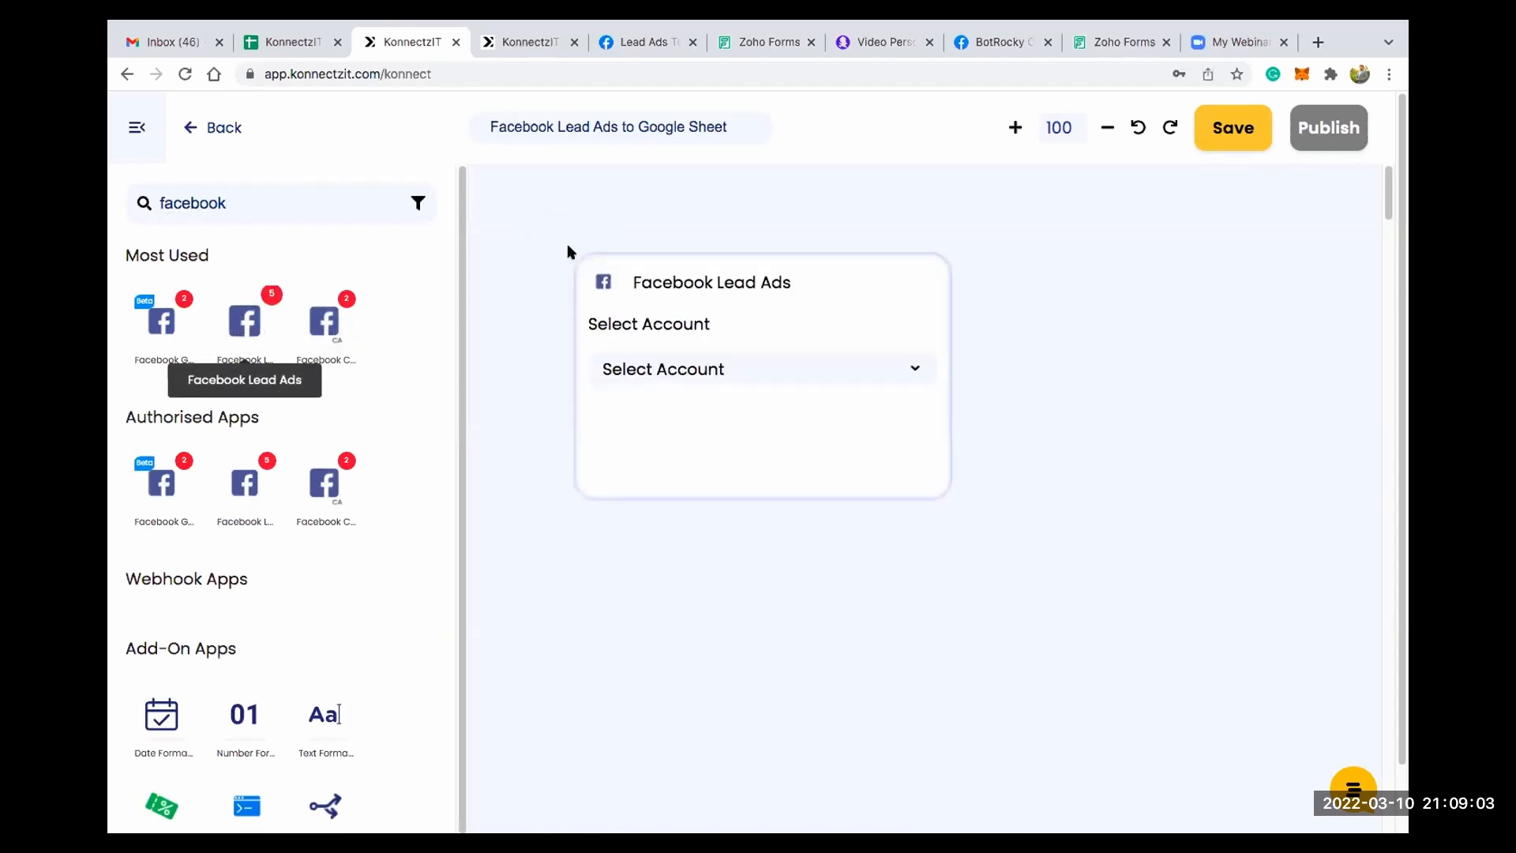
click(136, 129)
drag(893, 284, 489, 223)
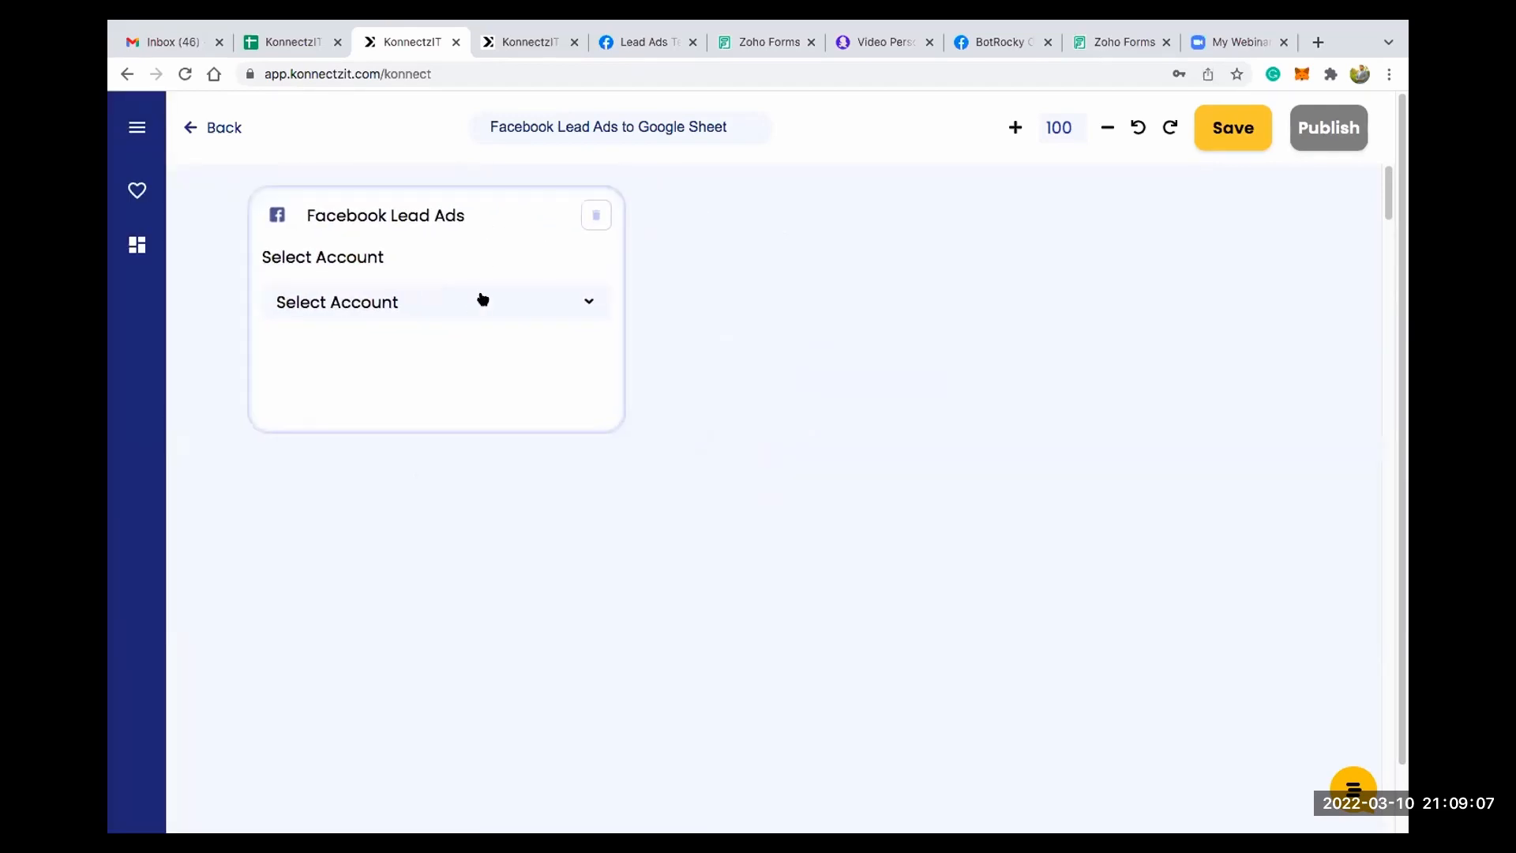
- Set the Facebook Lead Ads card's account to Facebook Lead Ads Account old and its trigger to New Lead
click(482, 300)
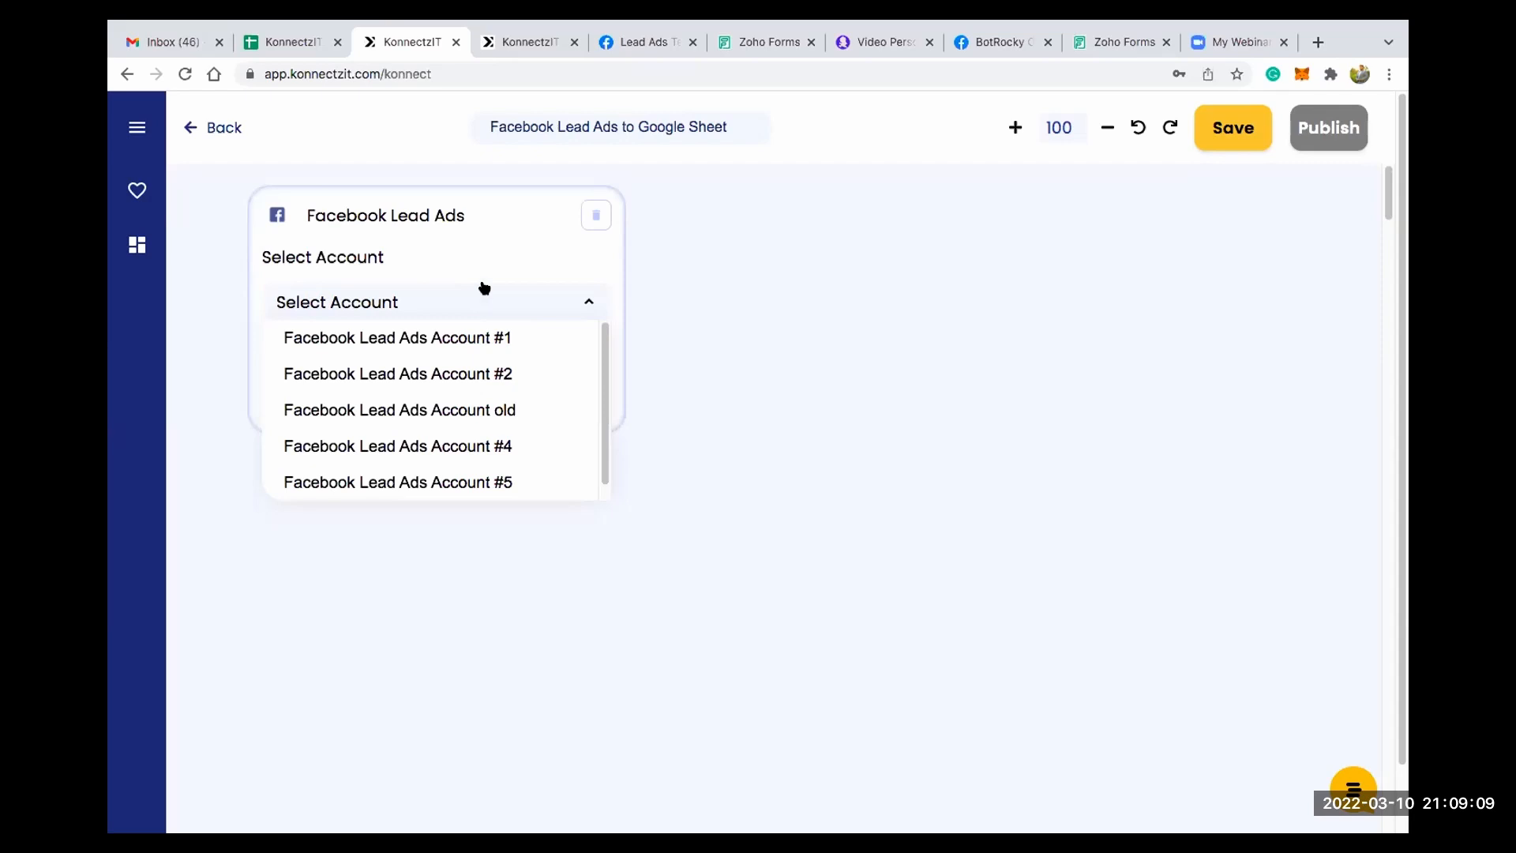
click(473, 409)
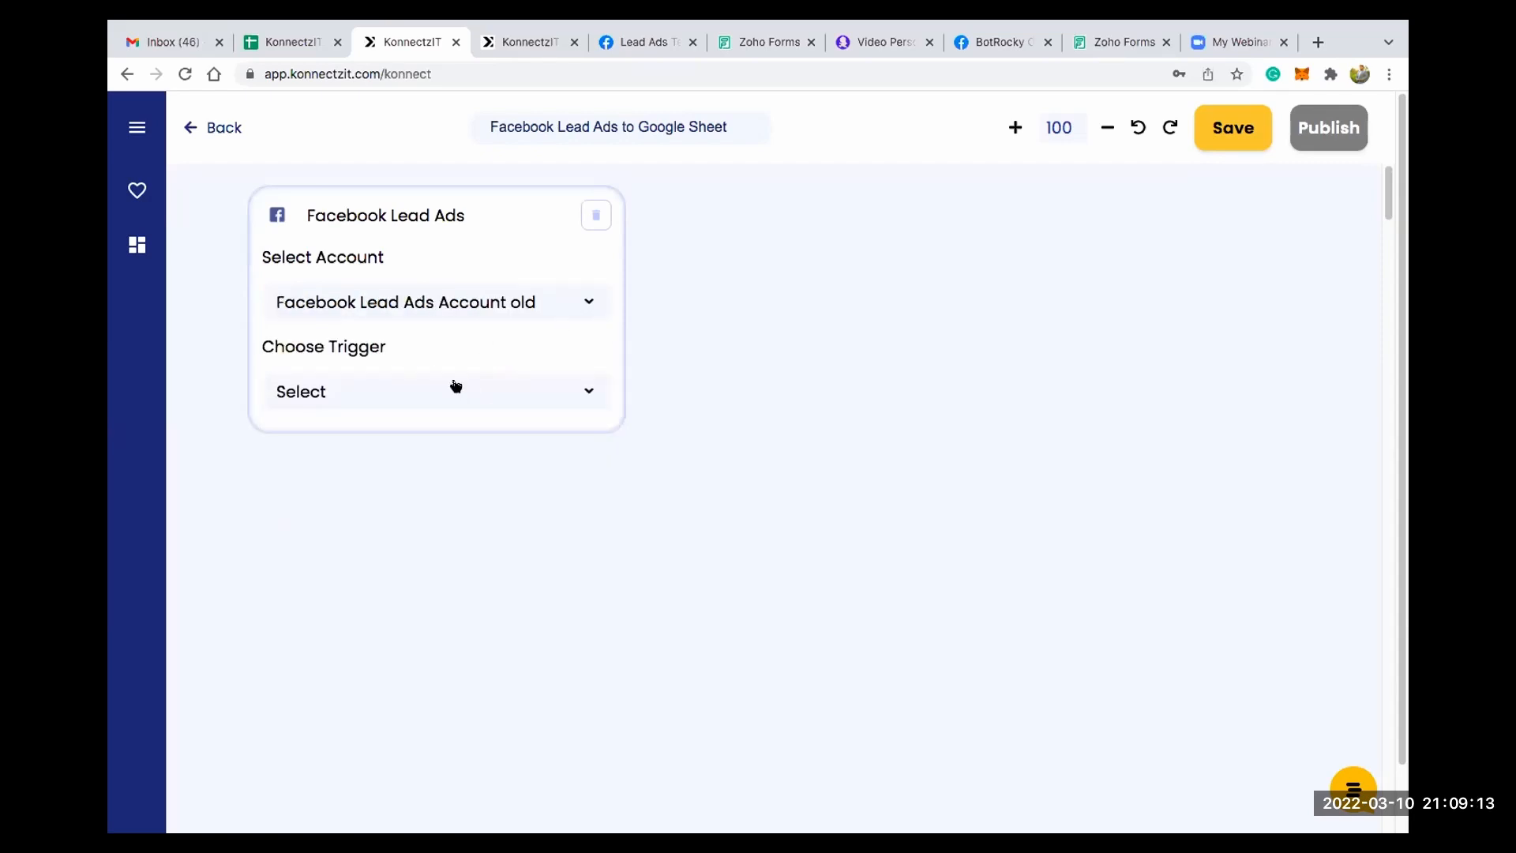
click(455, 386)
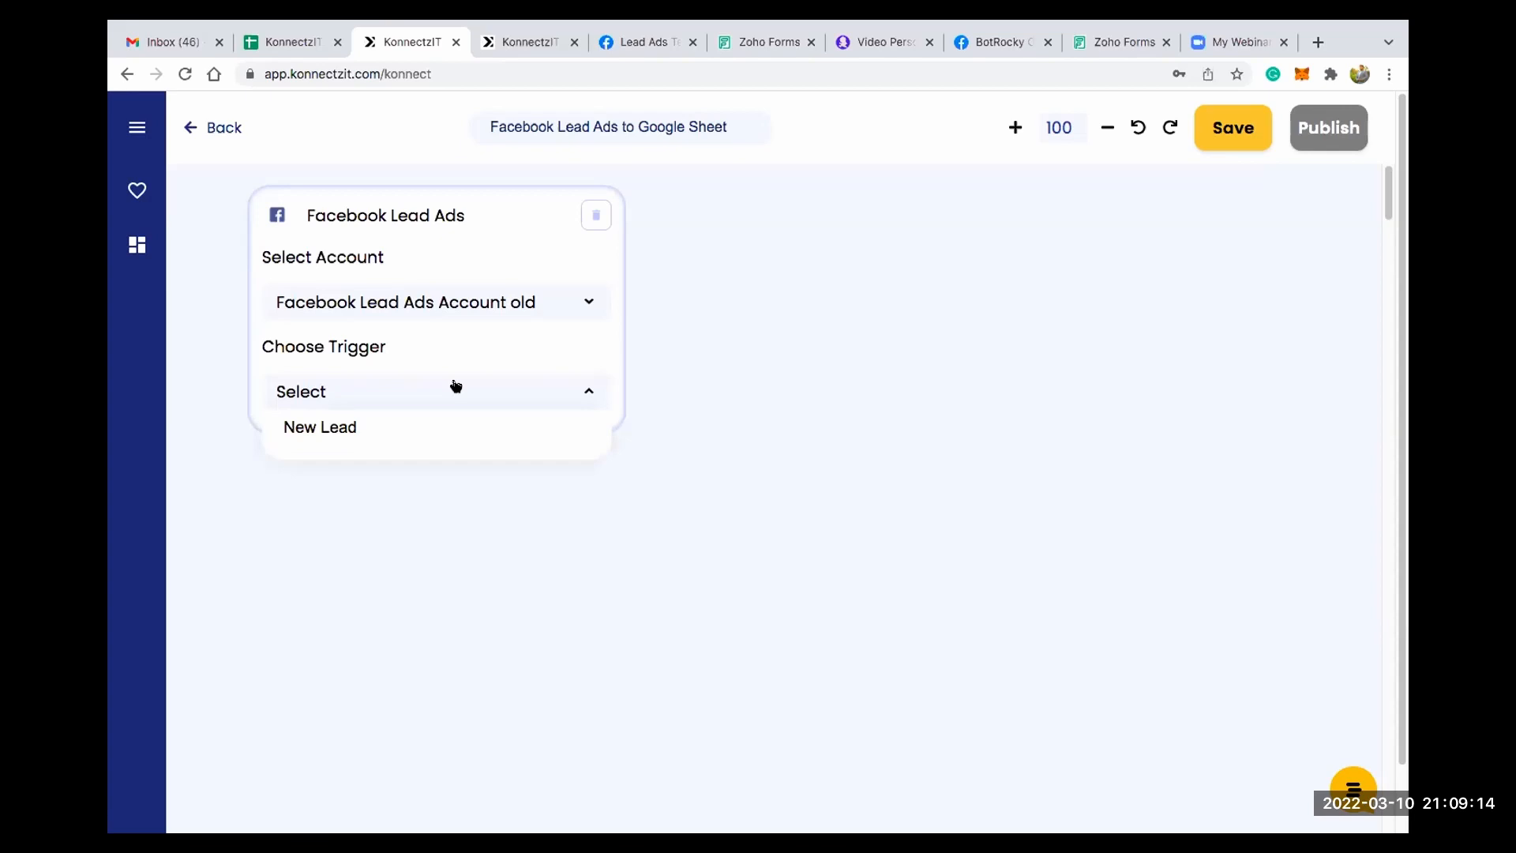
click(372, 428)
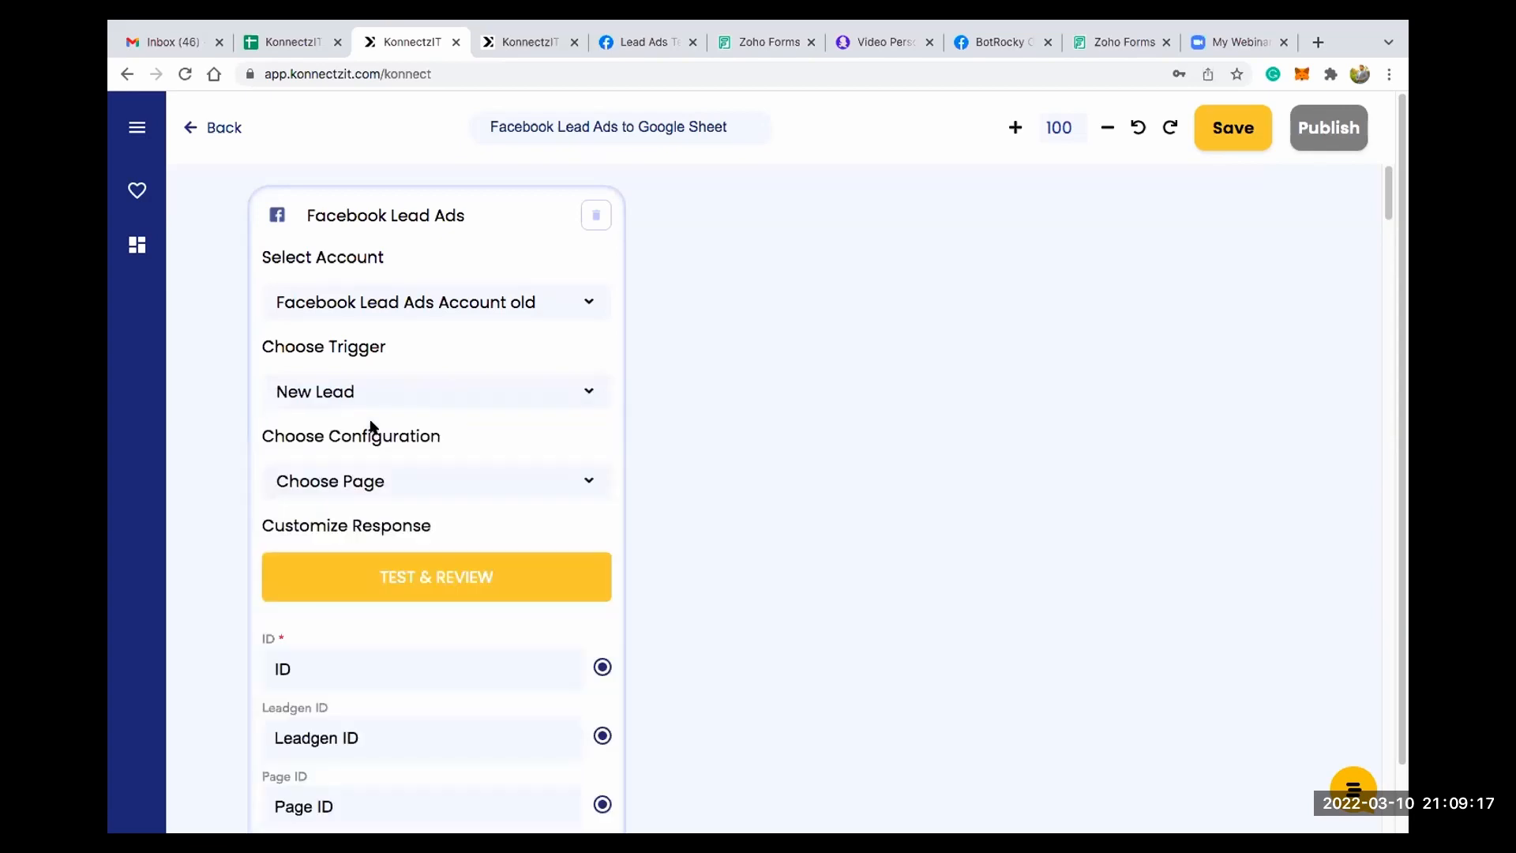
- Configure the New Lead trigger with the Test page and the KonnectzIT Demo-Options lead form
click(410, 484)
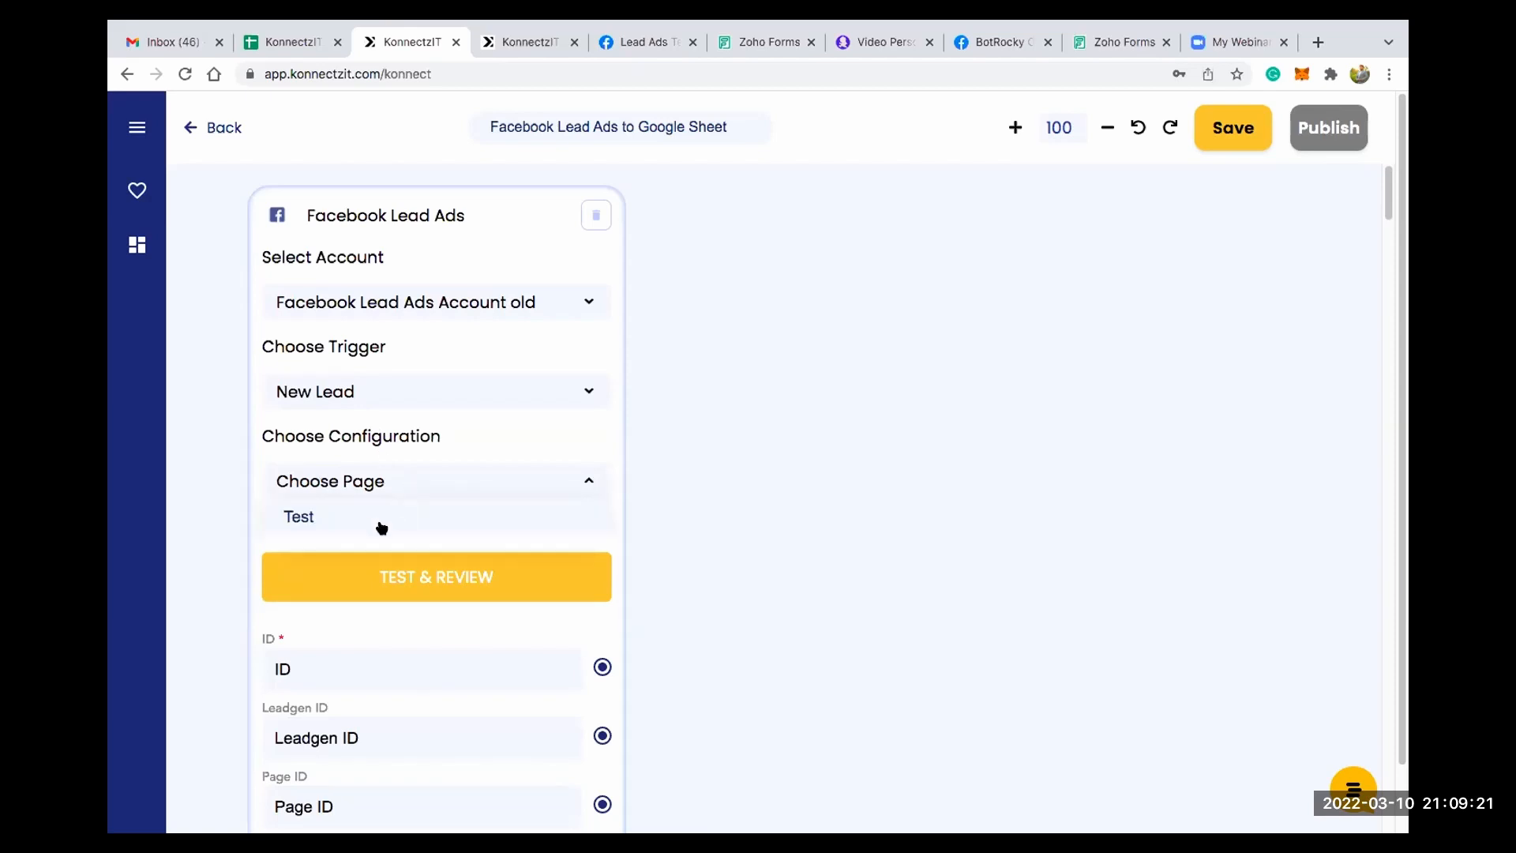
click(383, 522)
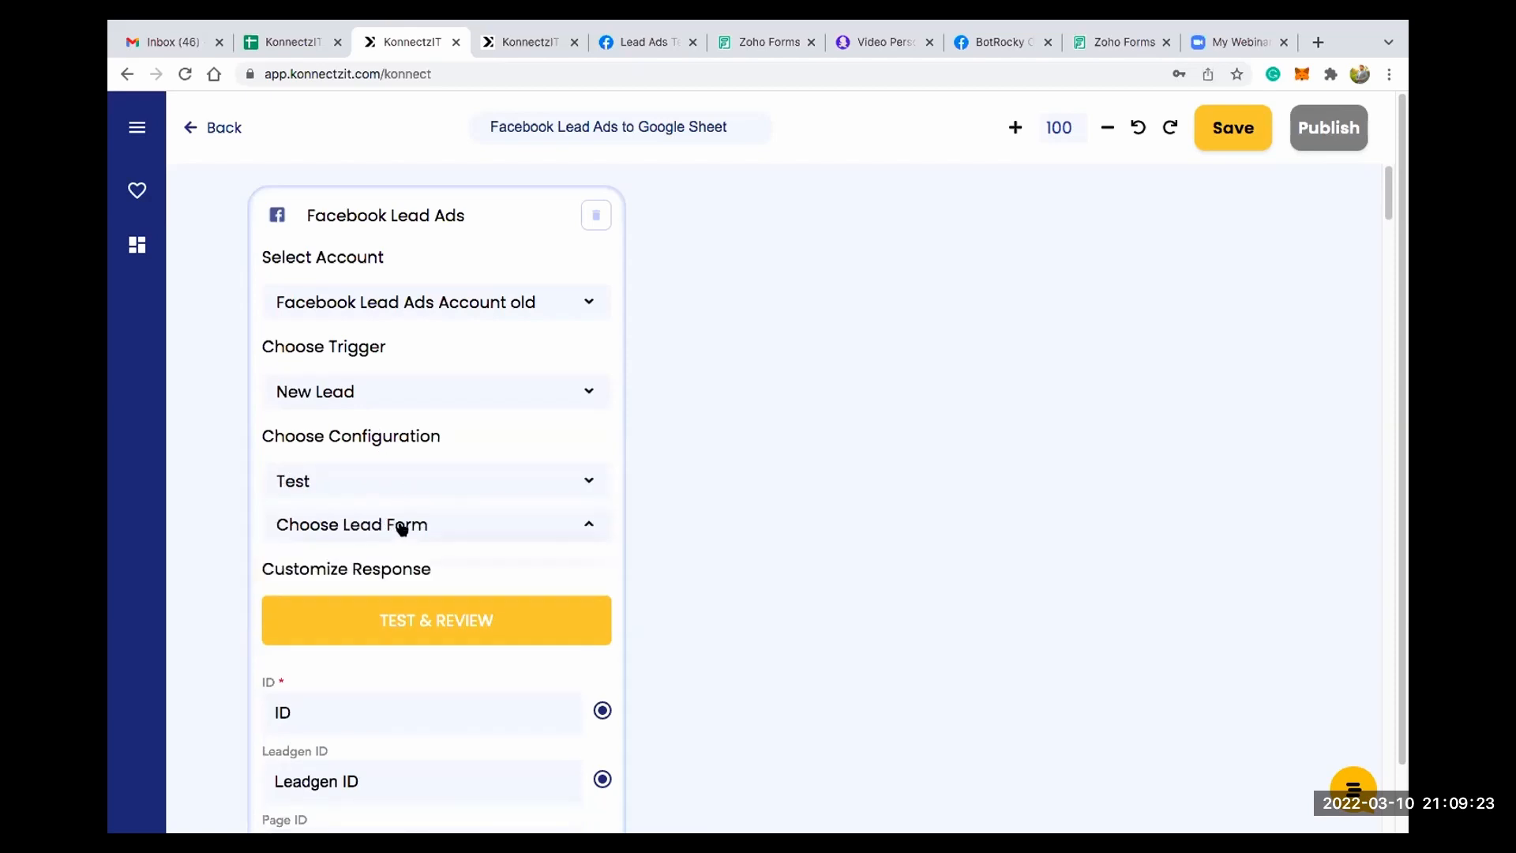
click(410, 554)
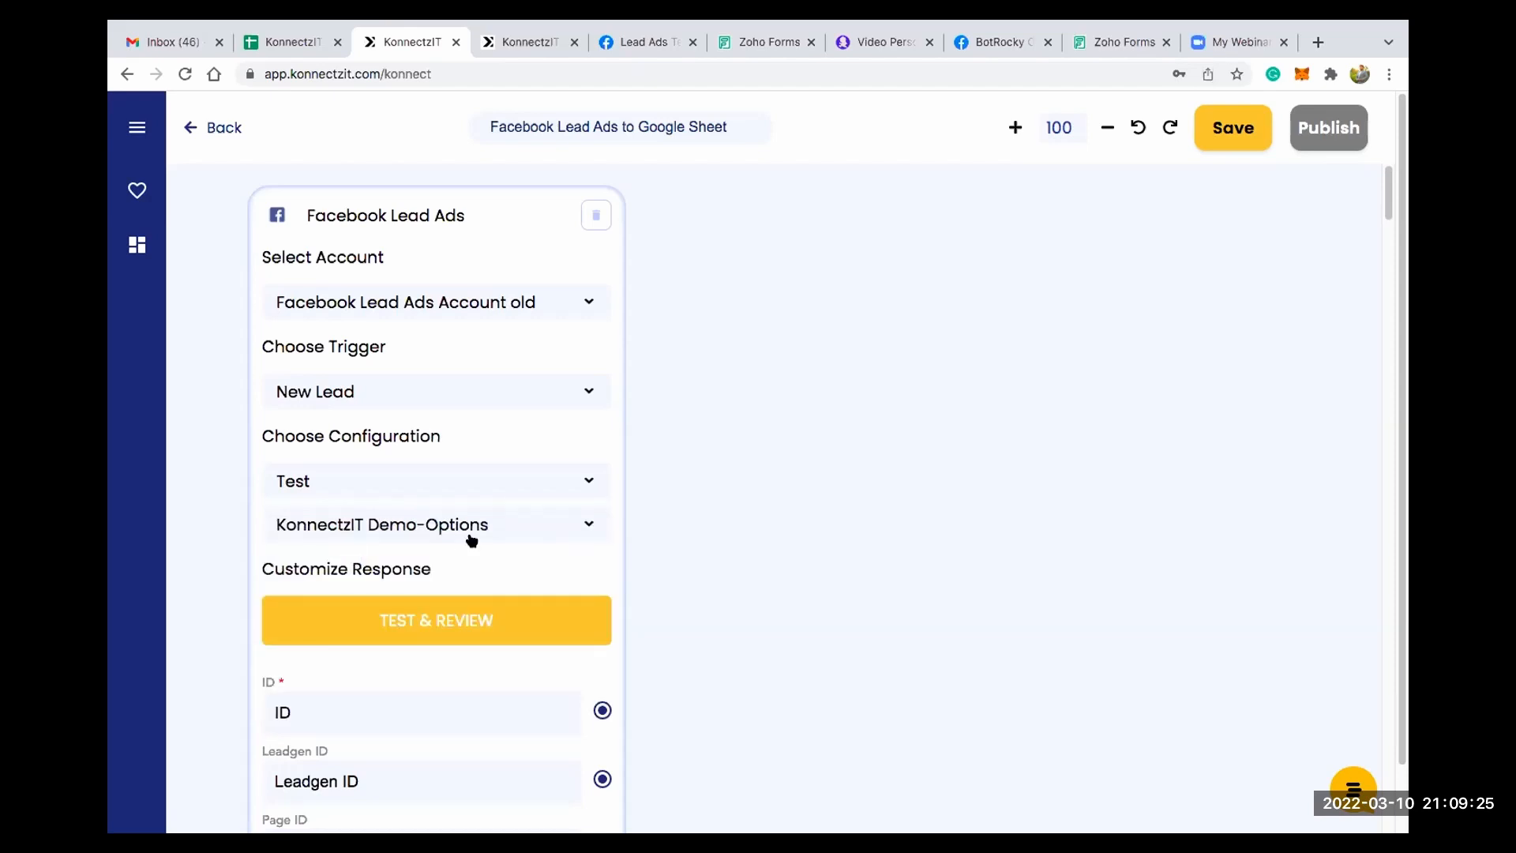
- Test and review the New Lead trigger on the Facebook Lead Ads card
scroll(474, 540, down, 5)
drag(752, 517, 740, 489)
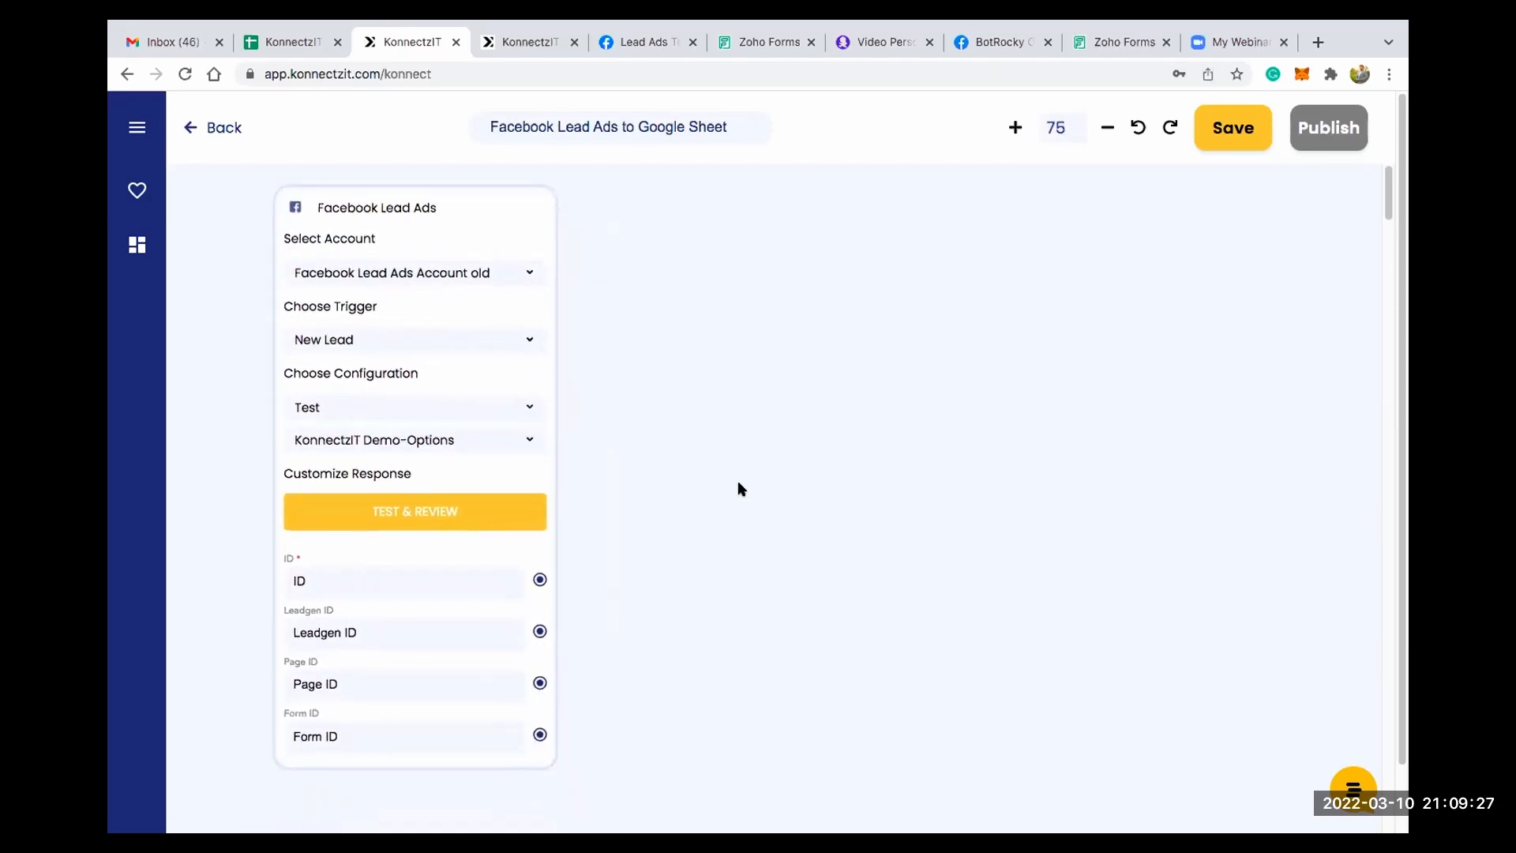
click(453, 523)
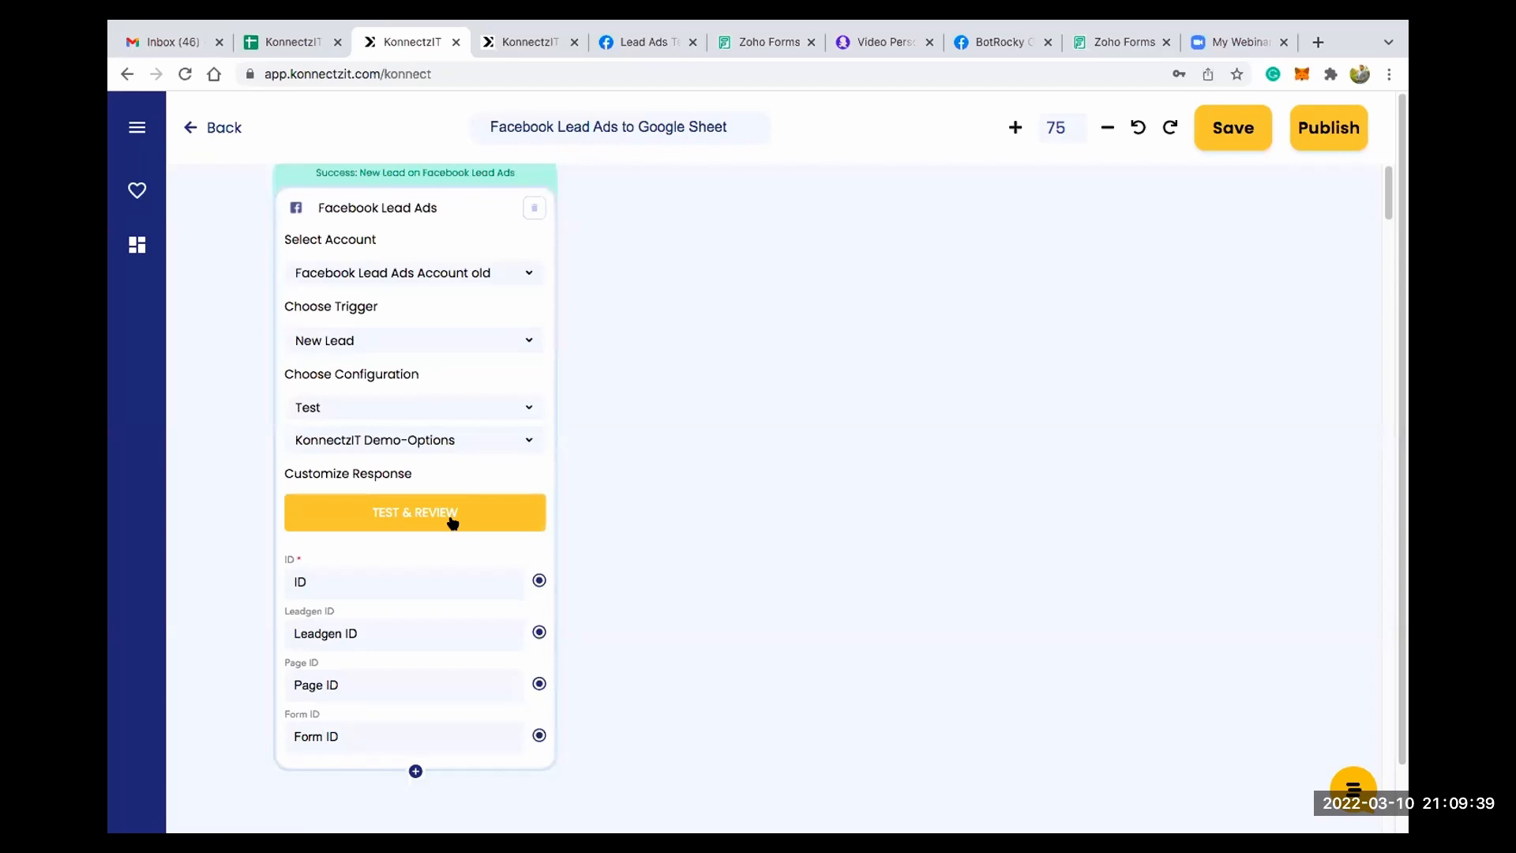
- Add the Email, Full_name and Phone_number response fields to the Facebook Lead Ads card
scroll(452, 523, down, 3)
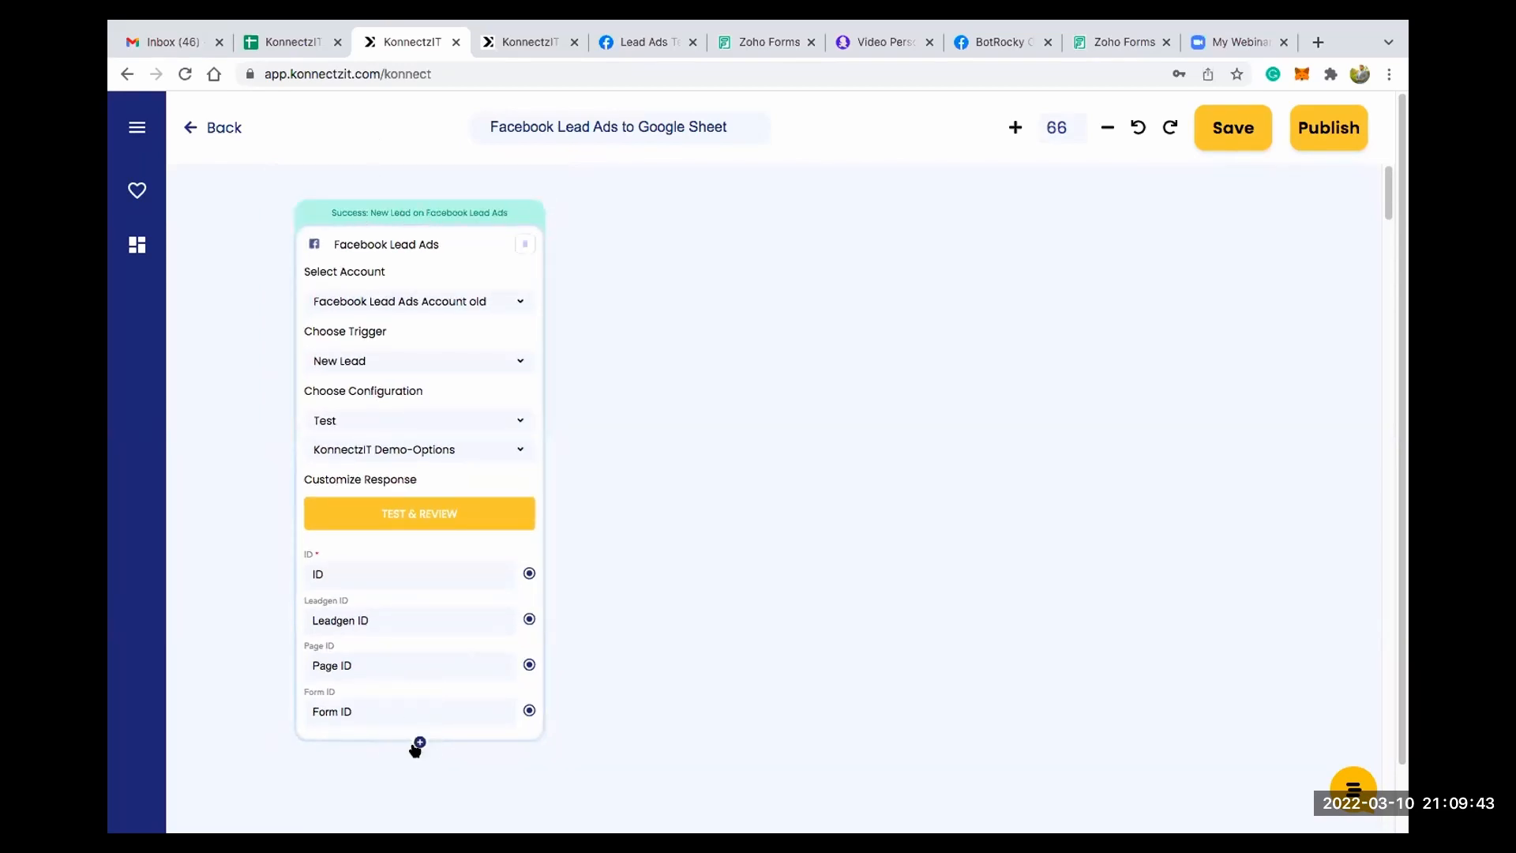
scroll(414, 739, up, 3)
scroll(419, 739, up, 8)
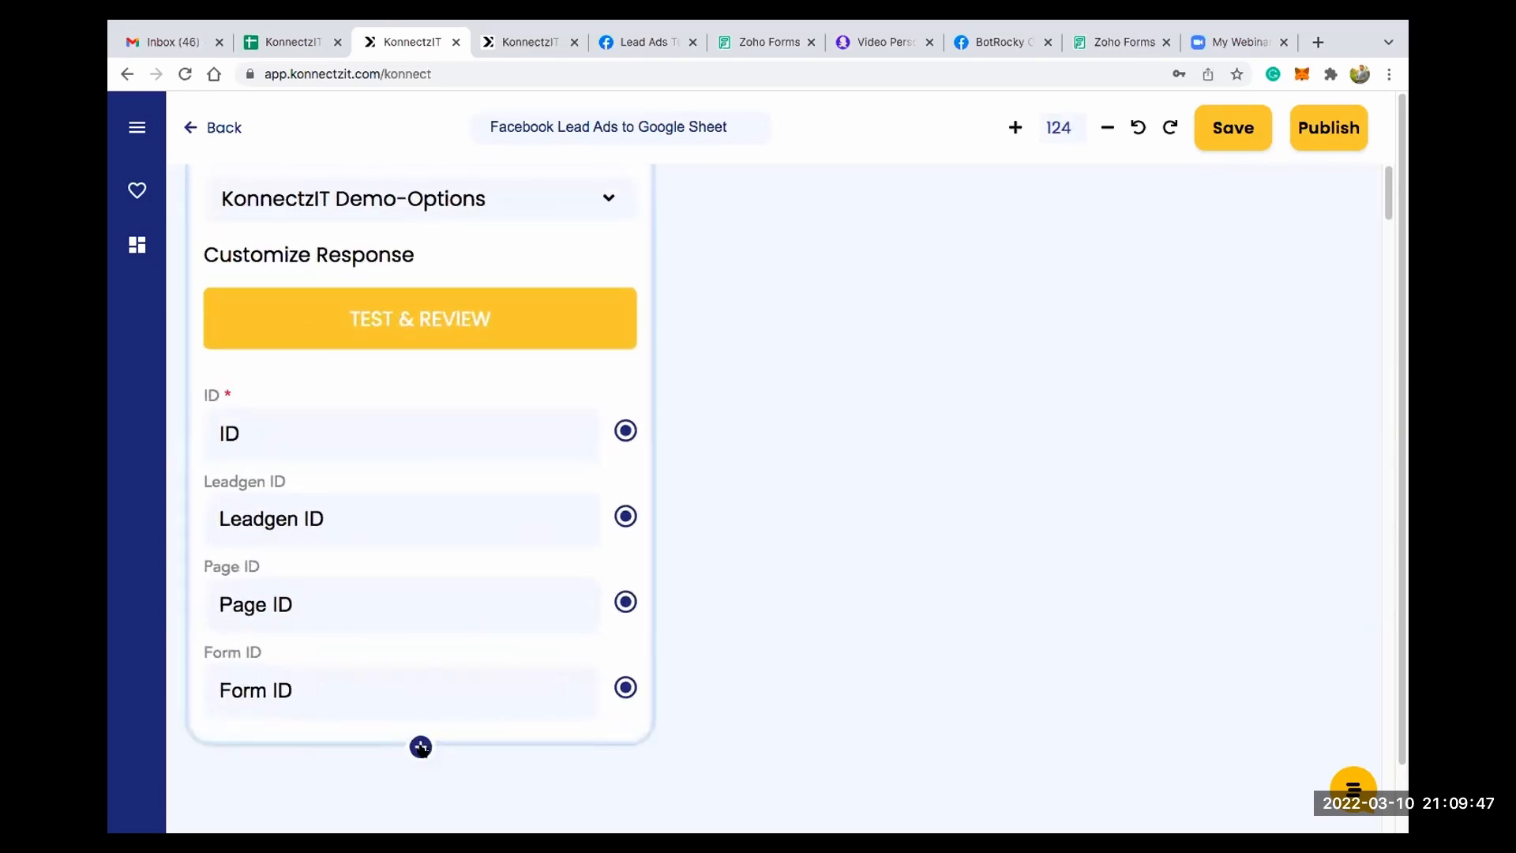
scroll(559, 353, left, 3)
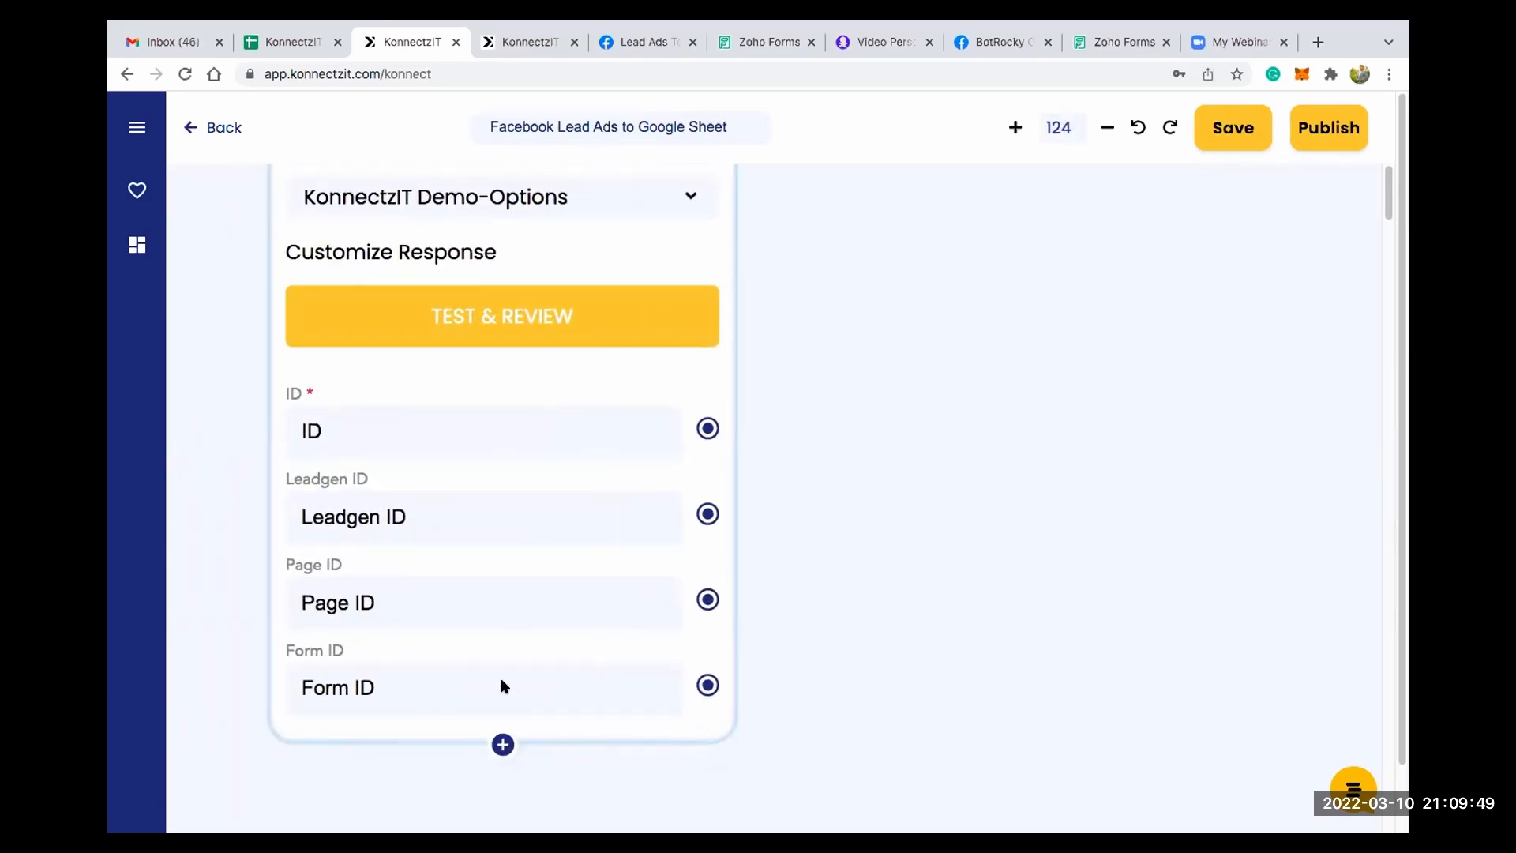
click(503, 744)
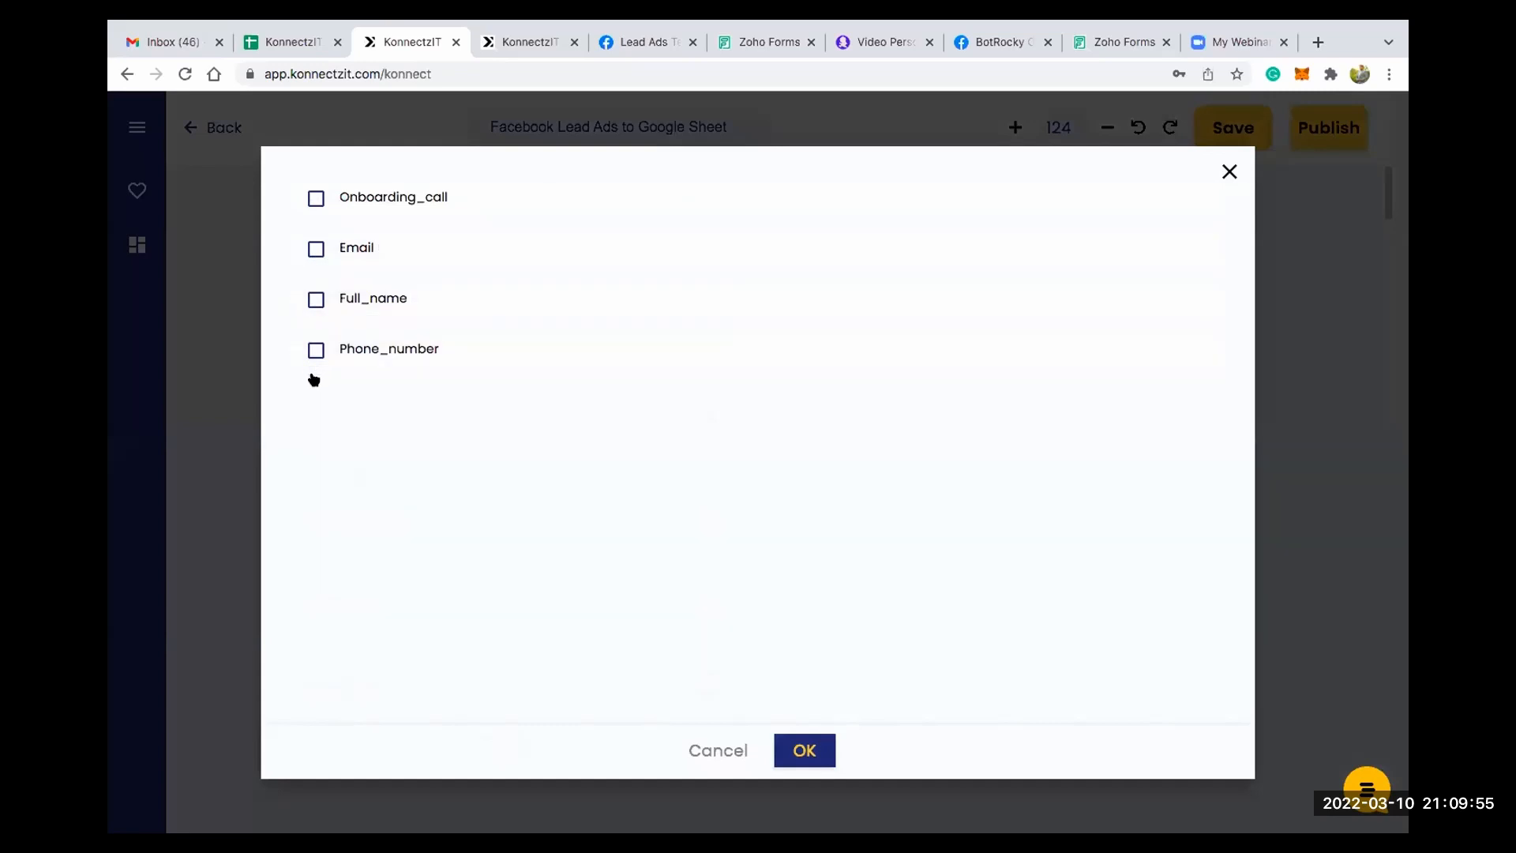
click(317, 249)
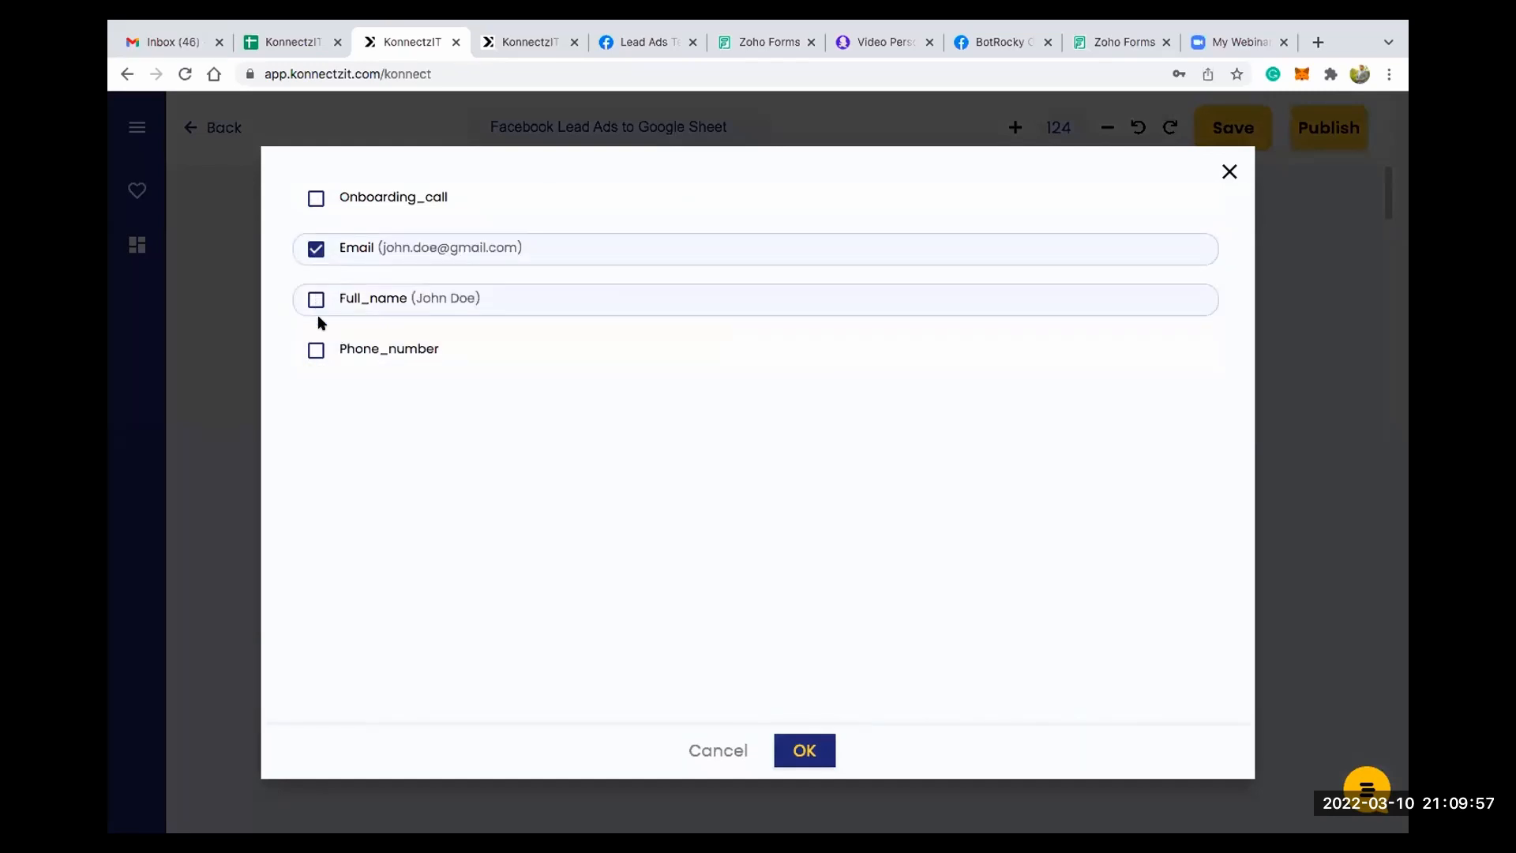
click(316, 299)
click(316, 350)
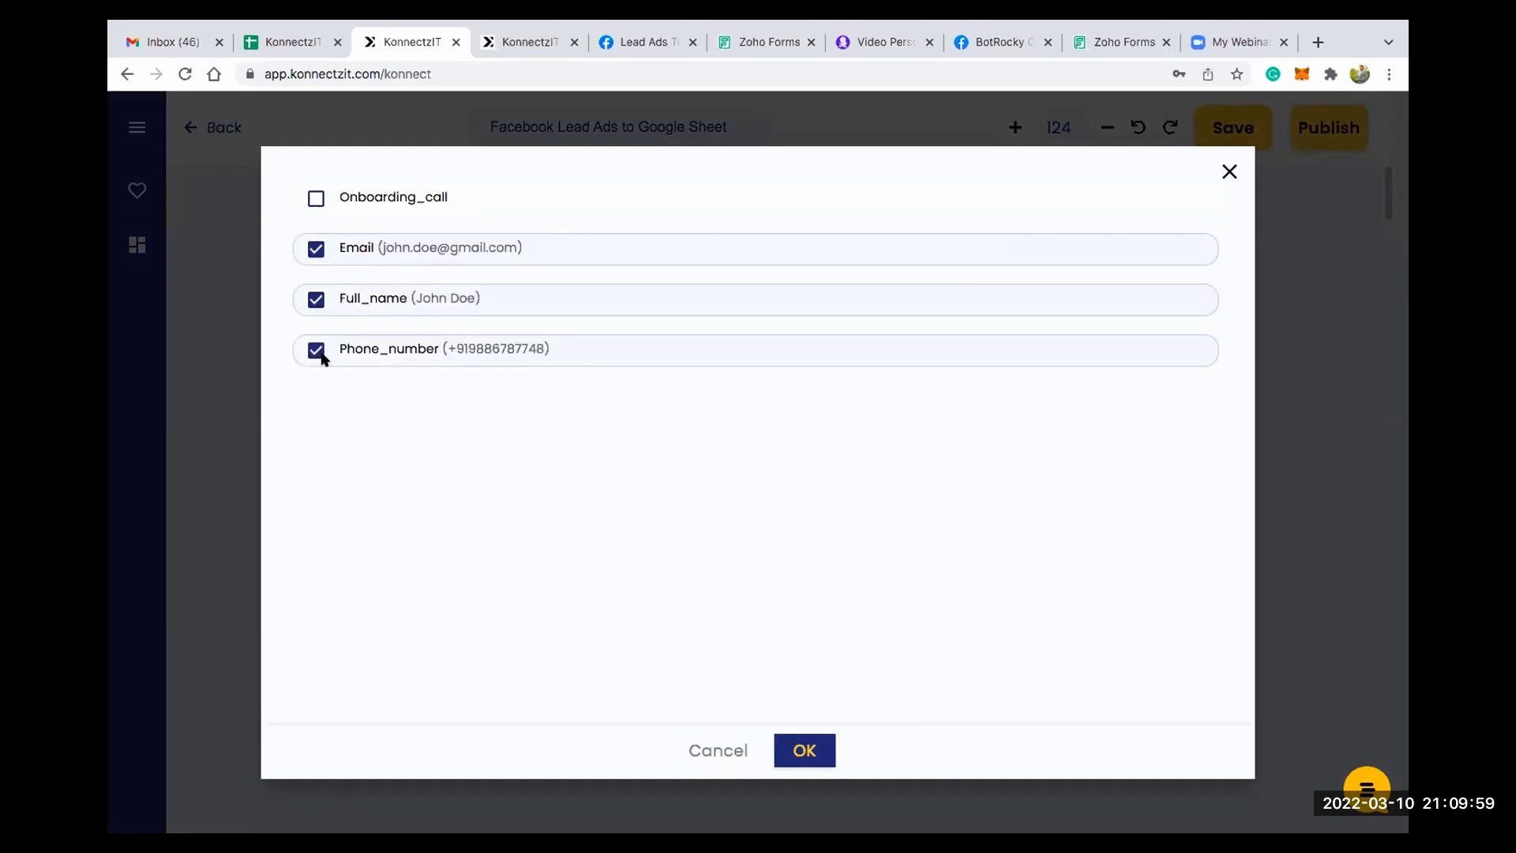
click(804, 747)
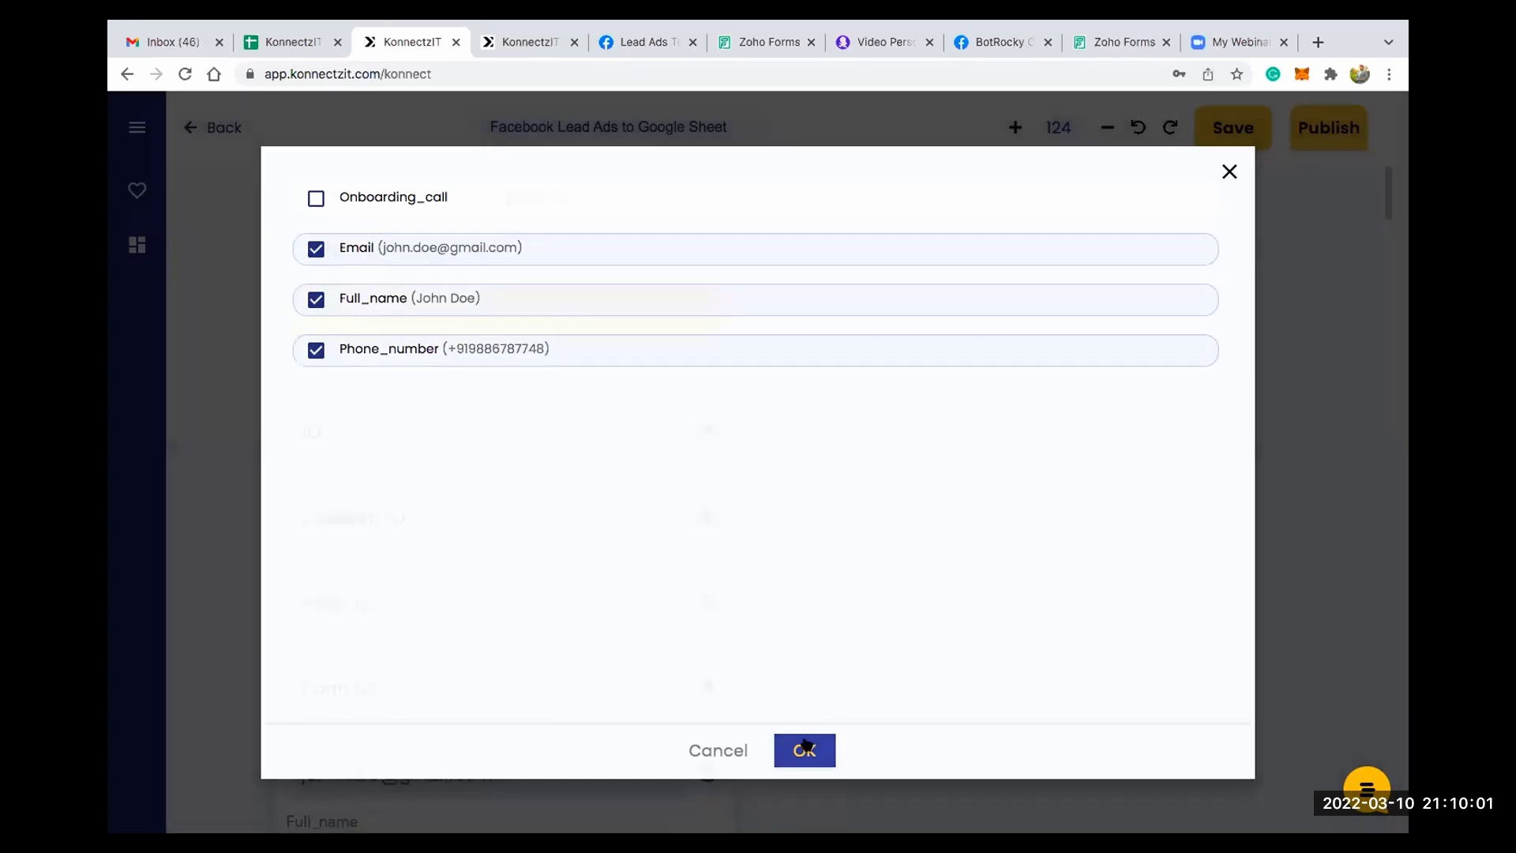
- Find Google Sheet by searching the apps for "sheet" and place its card beside the Facebook Lead Ads card
scroll(827, 526, down, 3)
drag(897, 622, 896, 416)
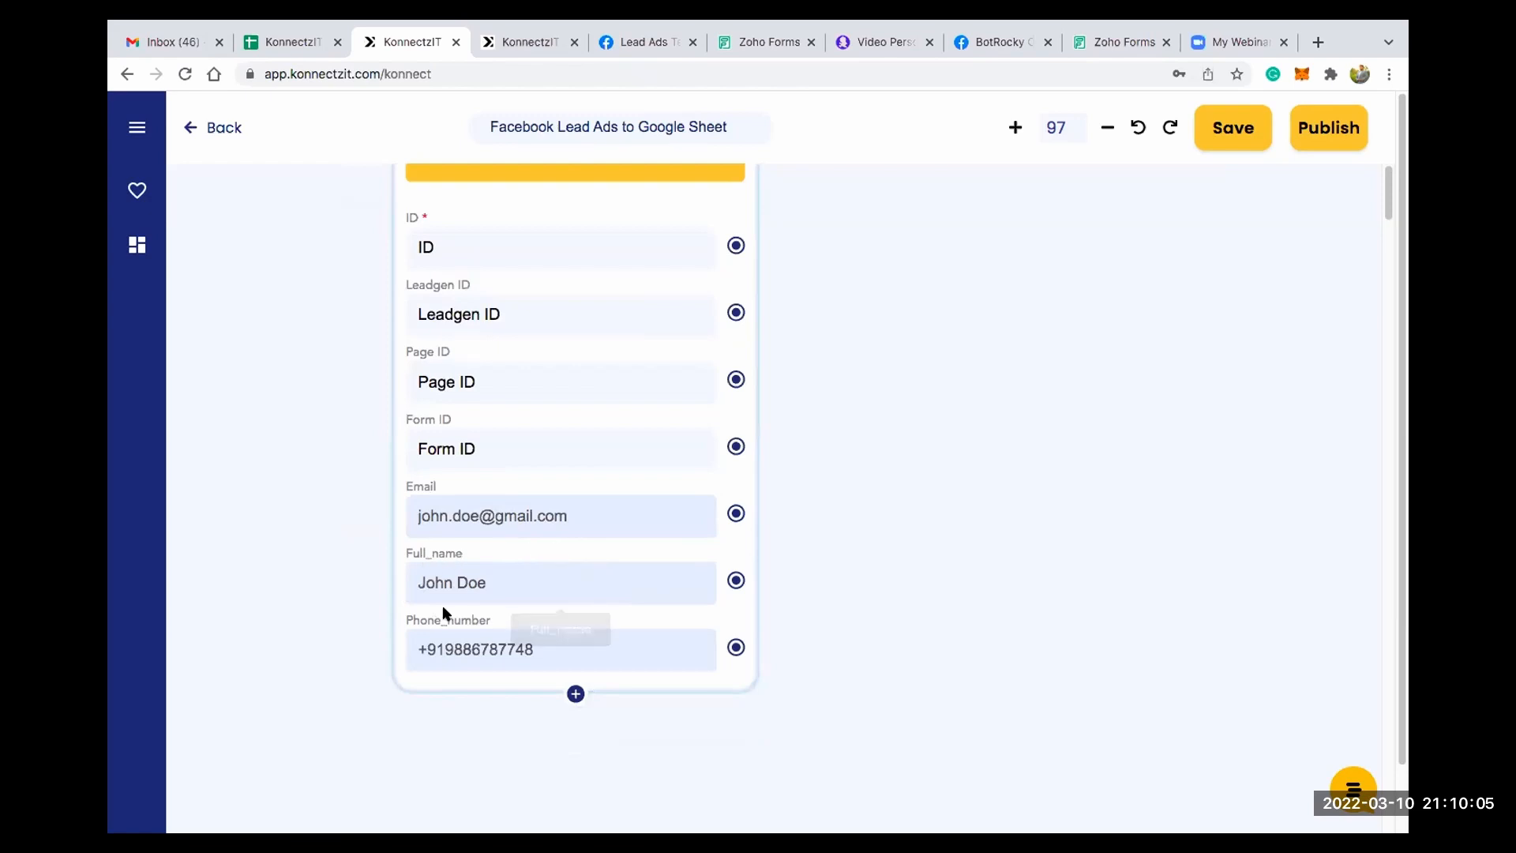
scroll(550, 581, down, 2)
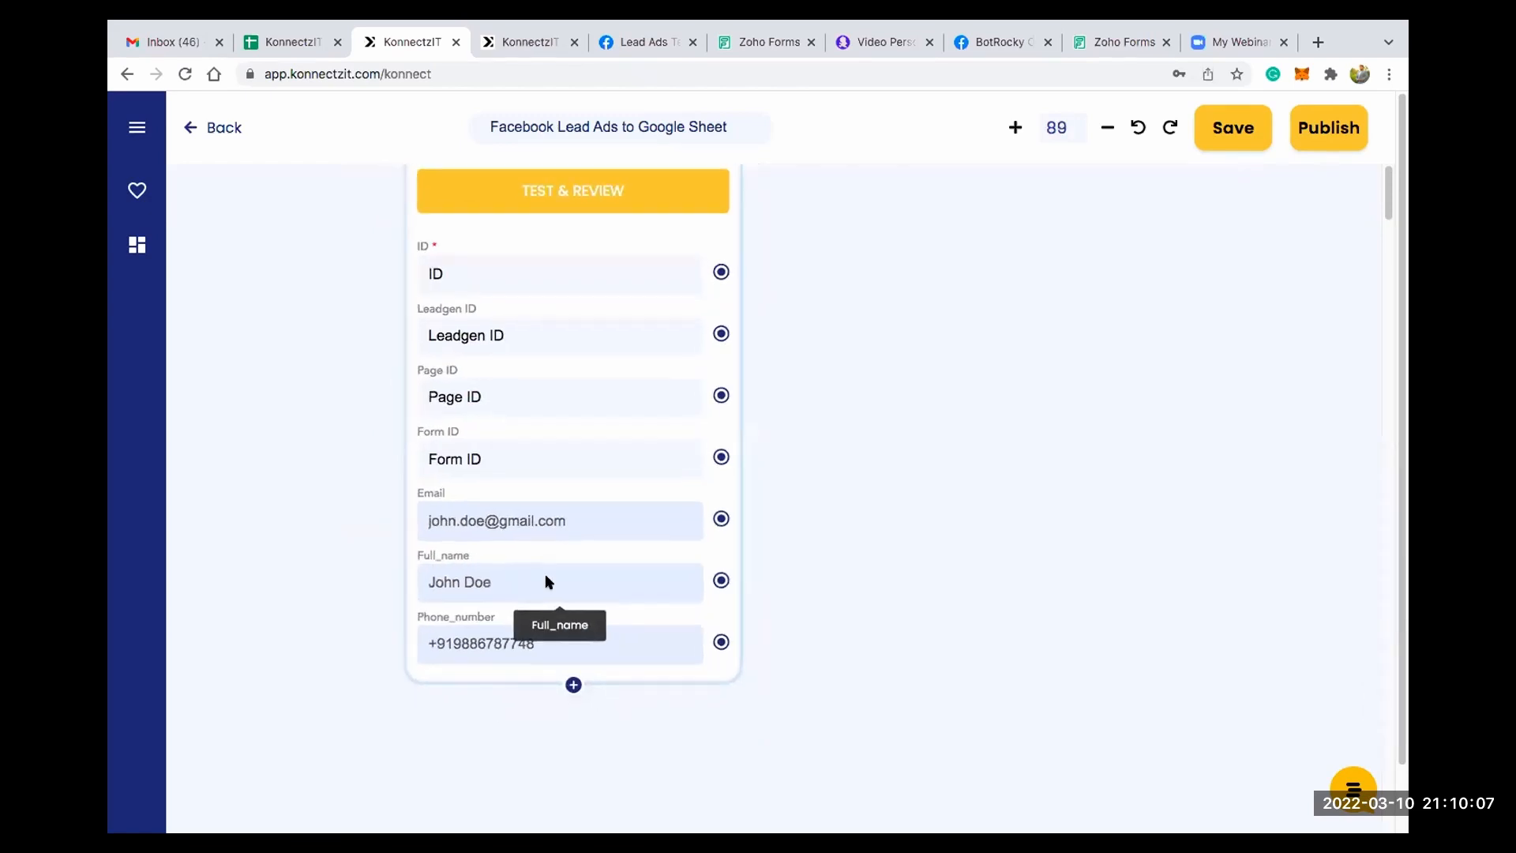
scroll(557, 578, down, 2)
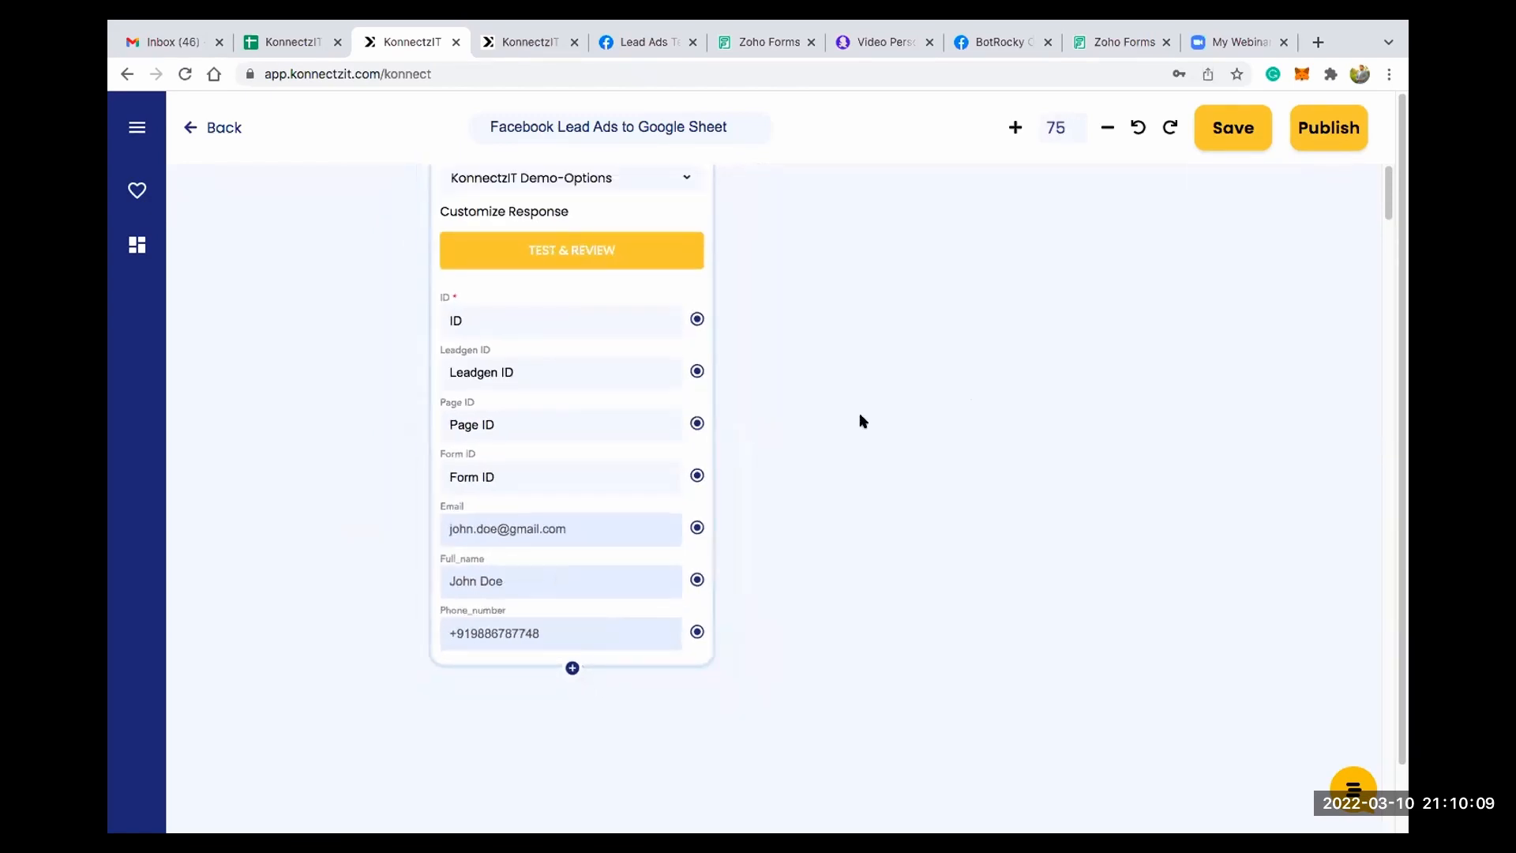
scroll(837, 440, down, 5)
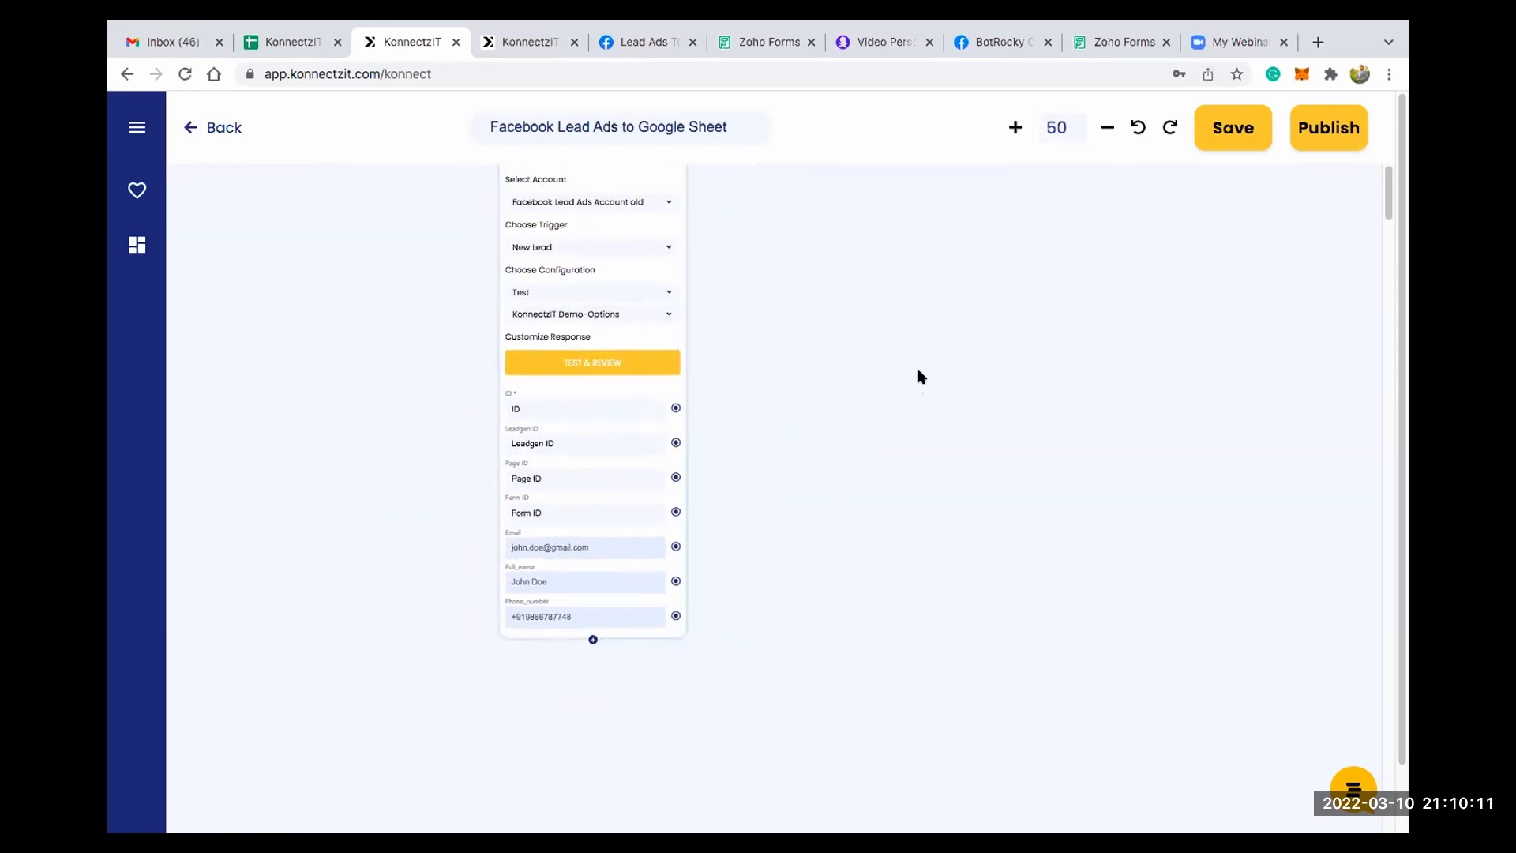
scroll(762, 425, up, 1)
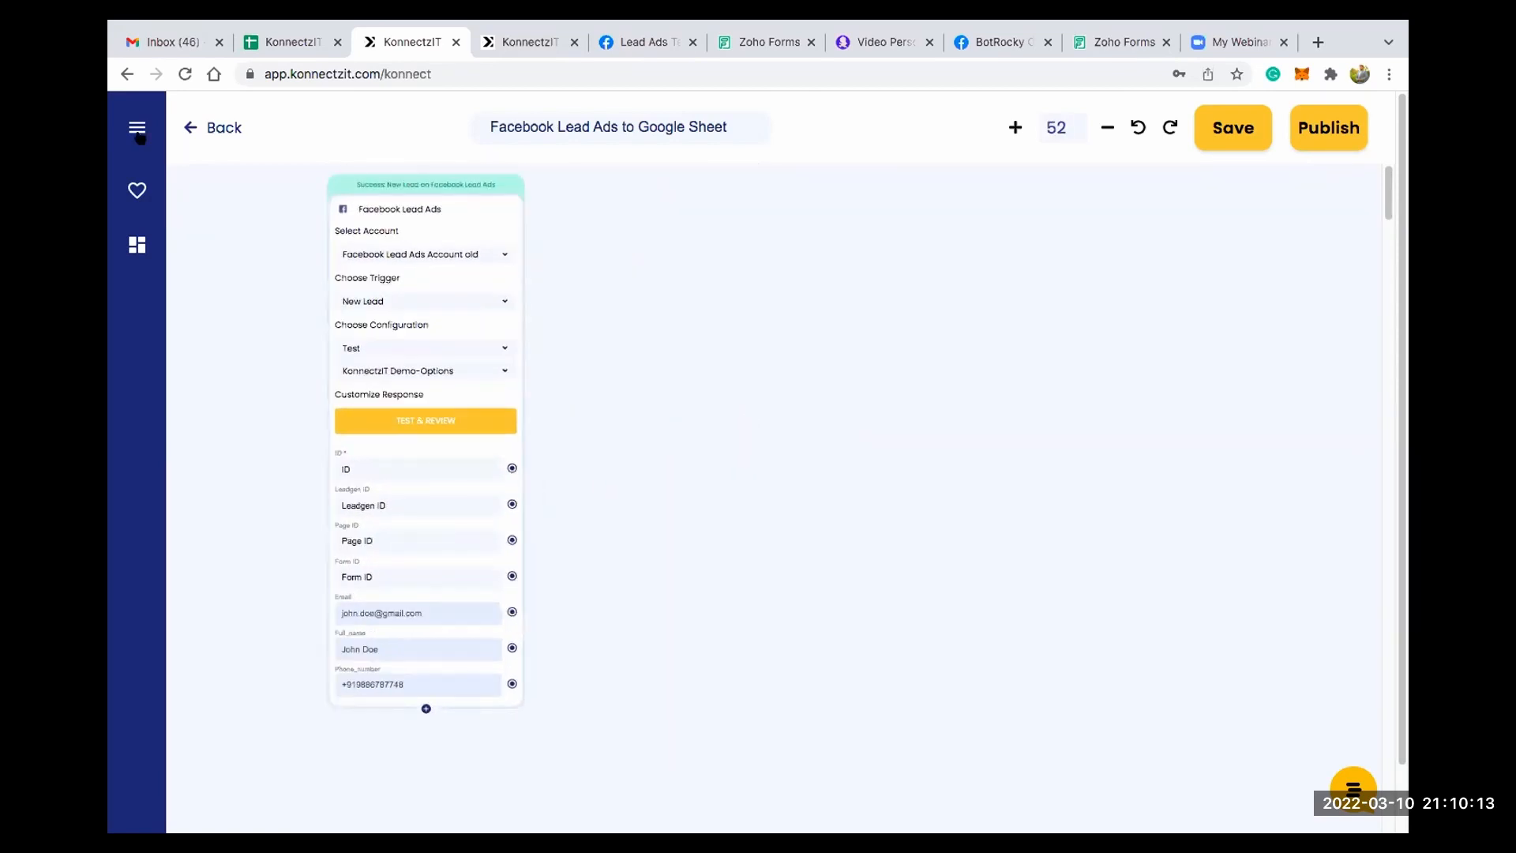
click(185, 199)
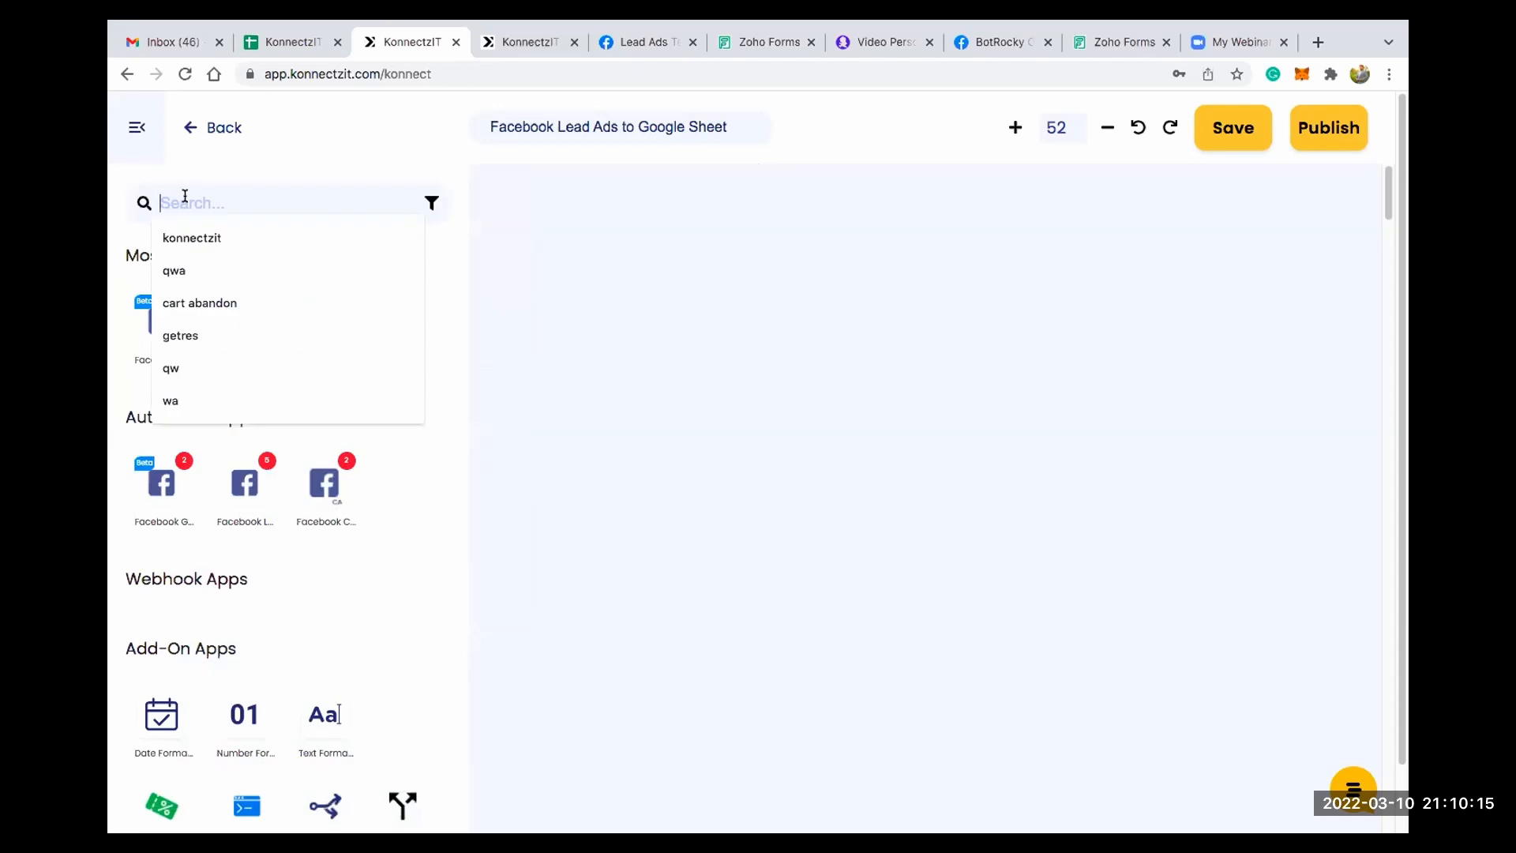
text(sheet)
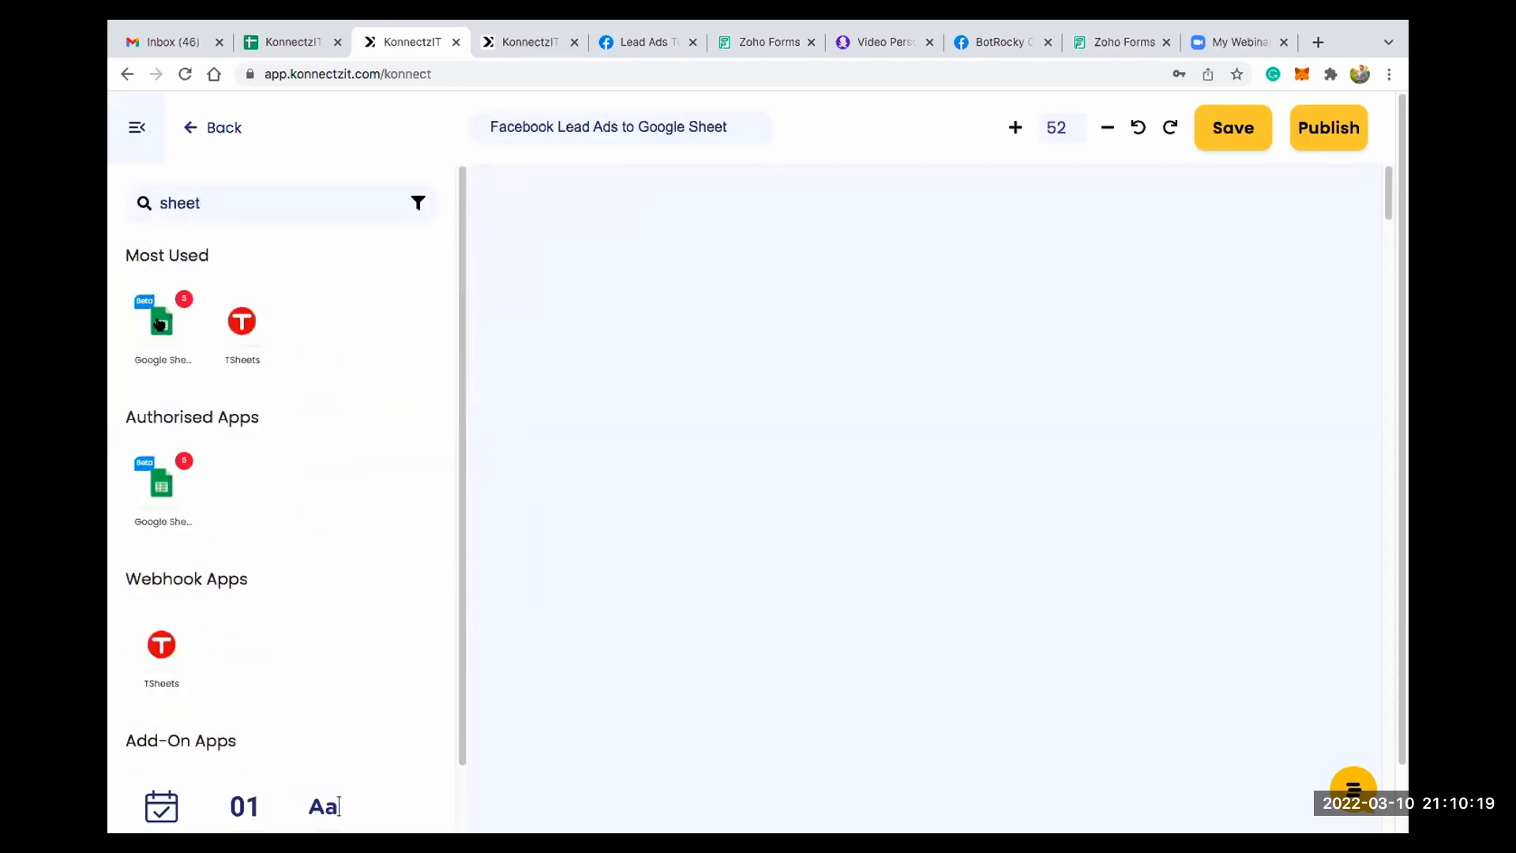
drag(162, 322, 757, 266)
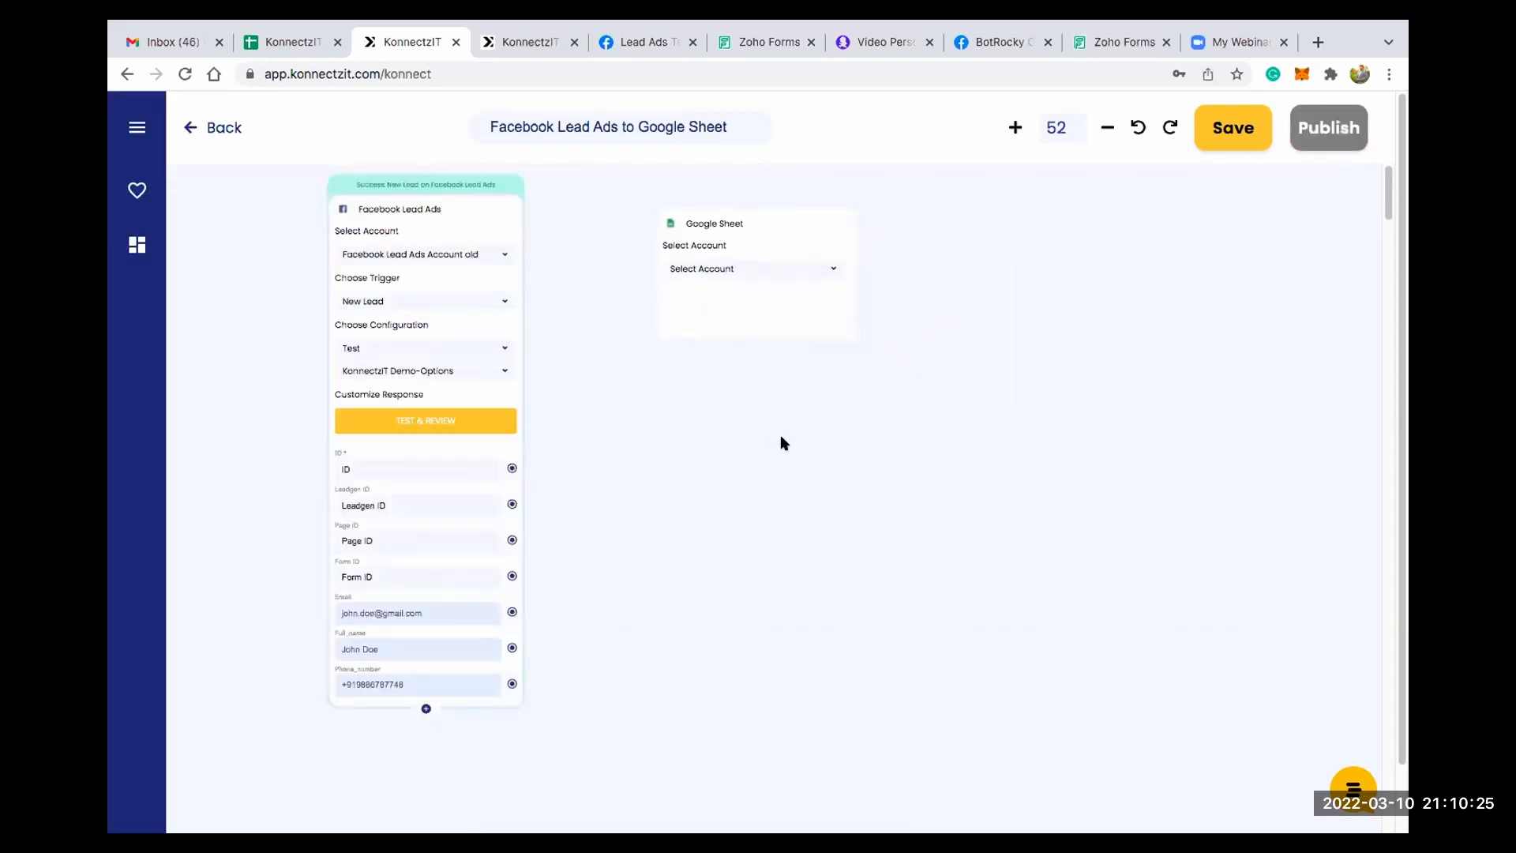
- Set the Google Sheet card's account to Google Sheet Account #5
scroll(772, 438, up, 5)
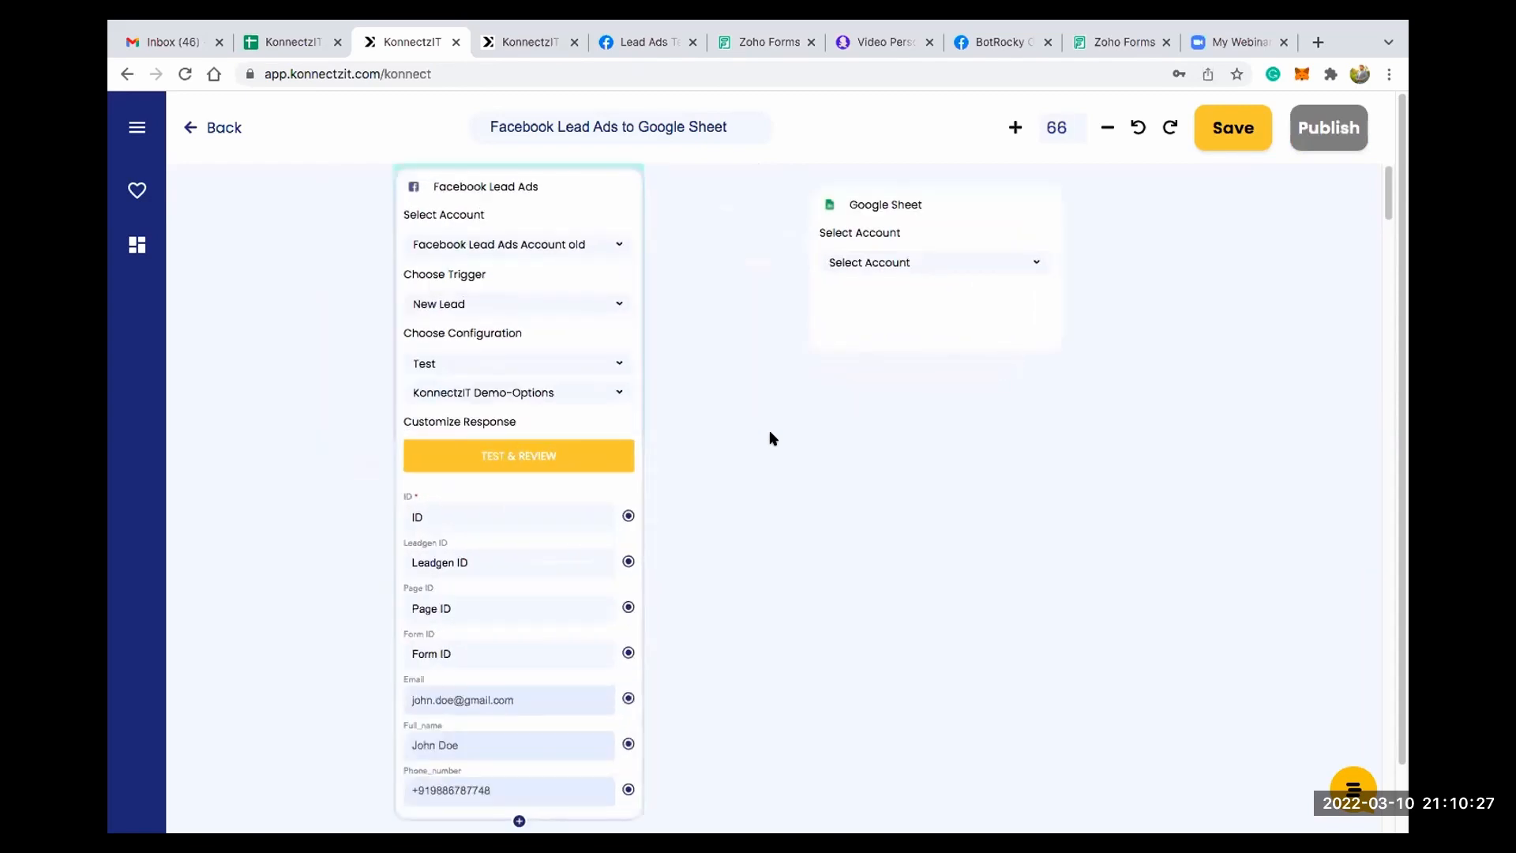
scroll(960, 424, up, 2)
click(865, 255)
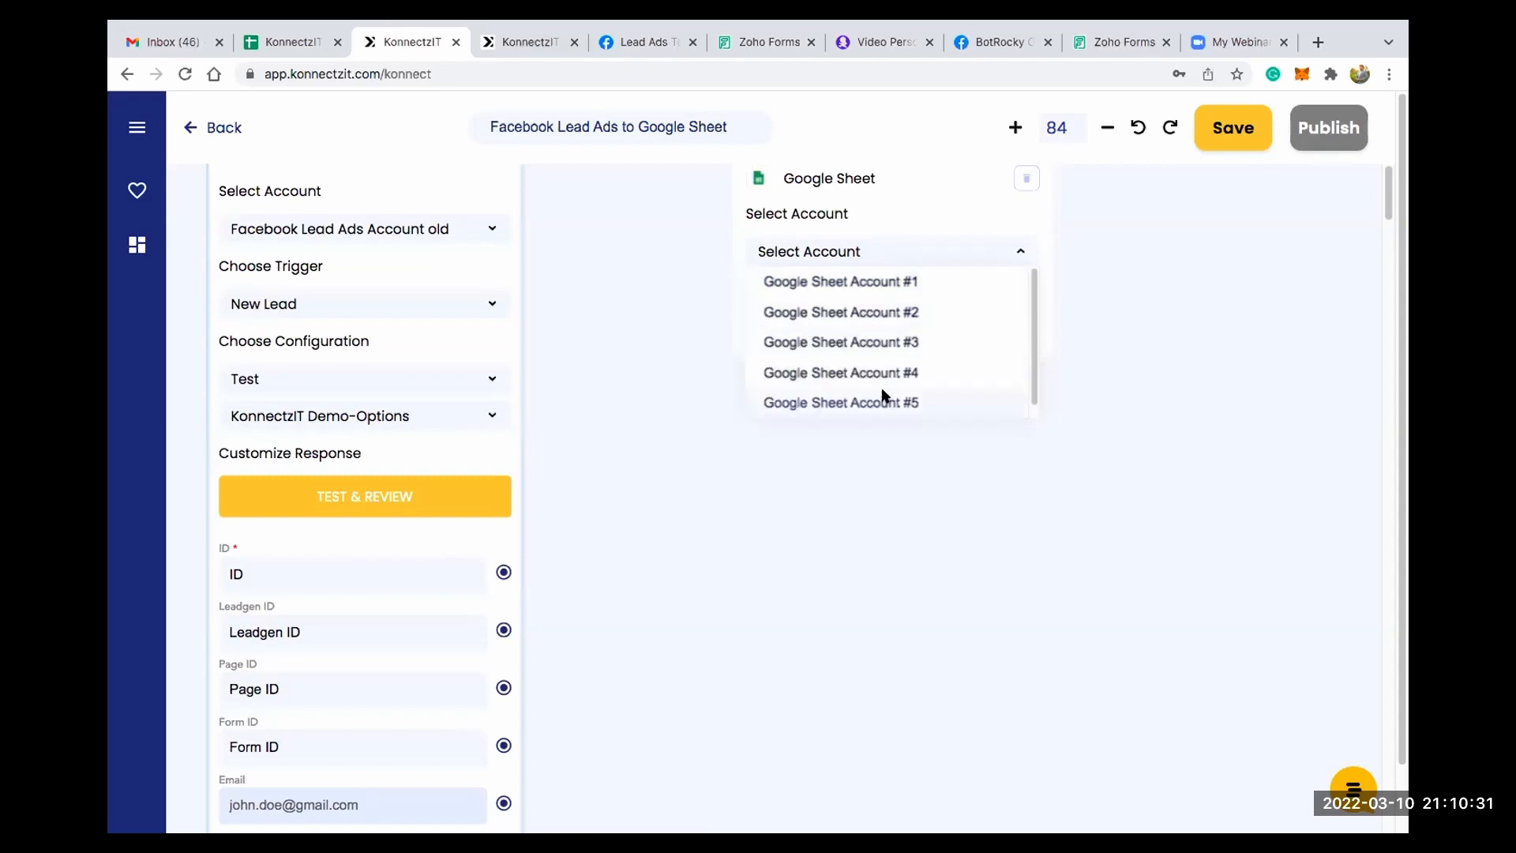
click(882, 399)
- Set the Google Sheet card's action to Create Spreadsheet Row and its spreadsheet to KonnectzIT Demo Sheets
click(860, 325)
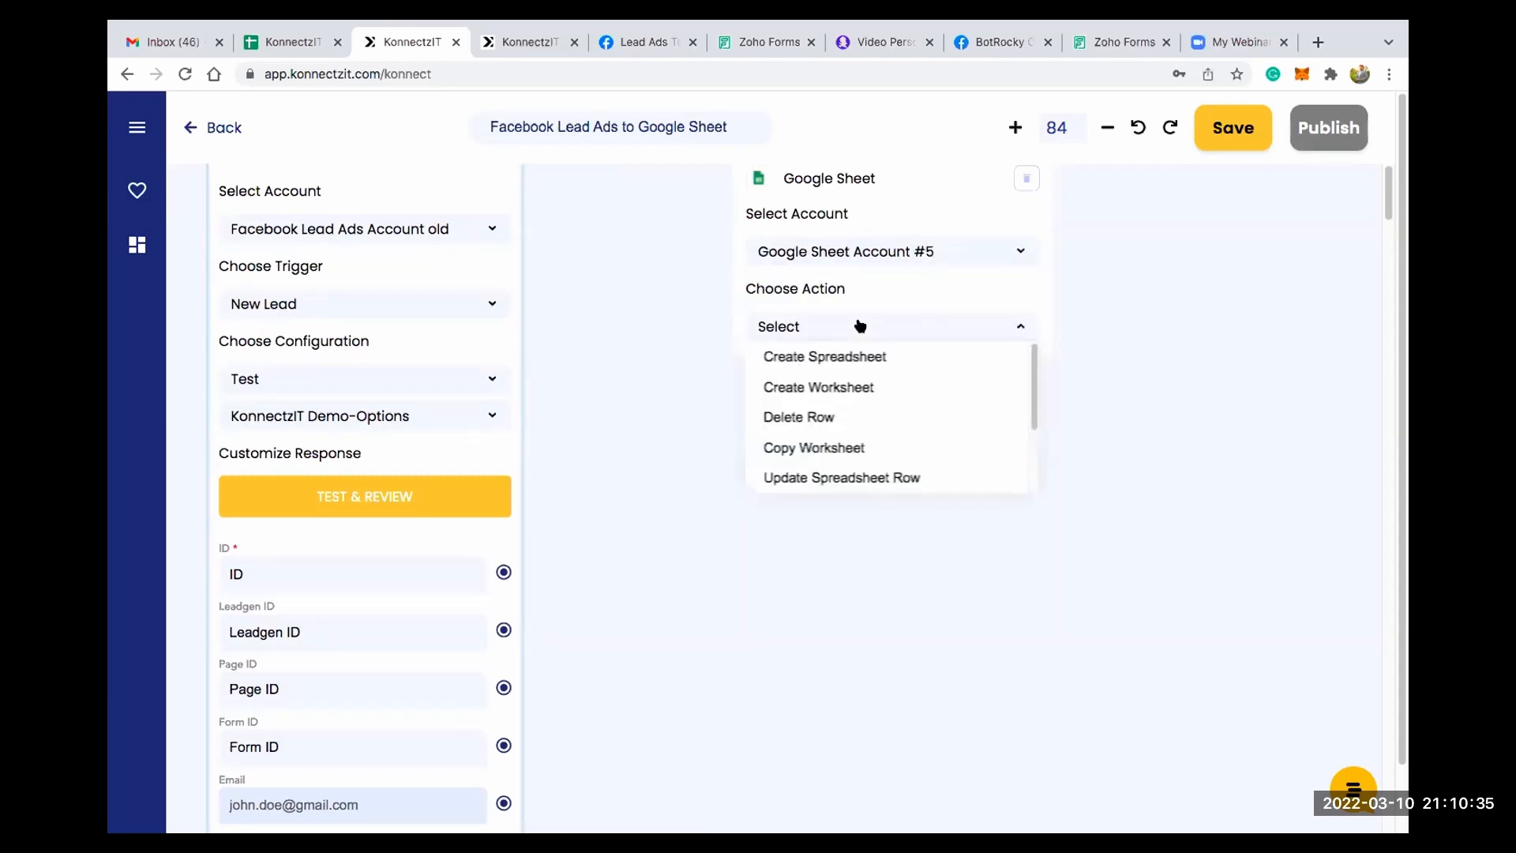
scroll(868, 426, down, 2)
scroll(858, 403, up, 2)
scroll(869, 397, down, 3)
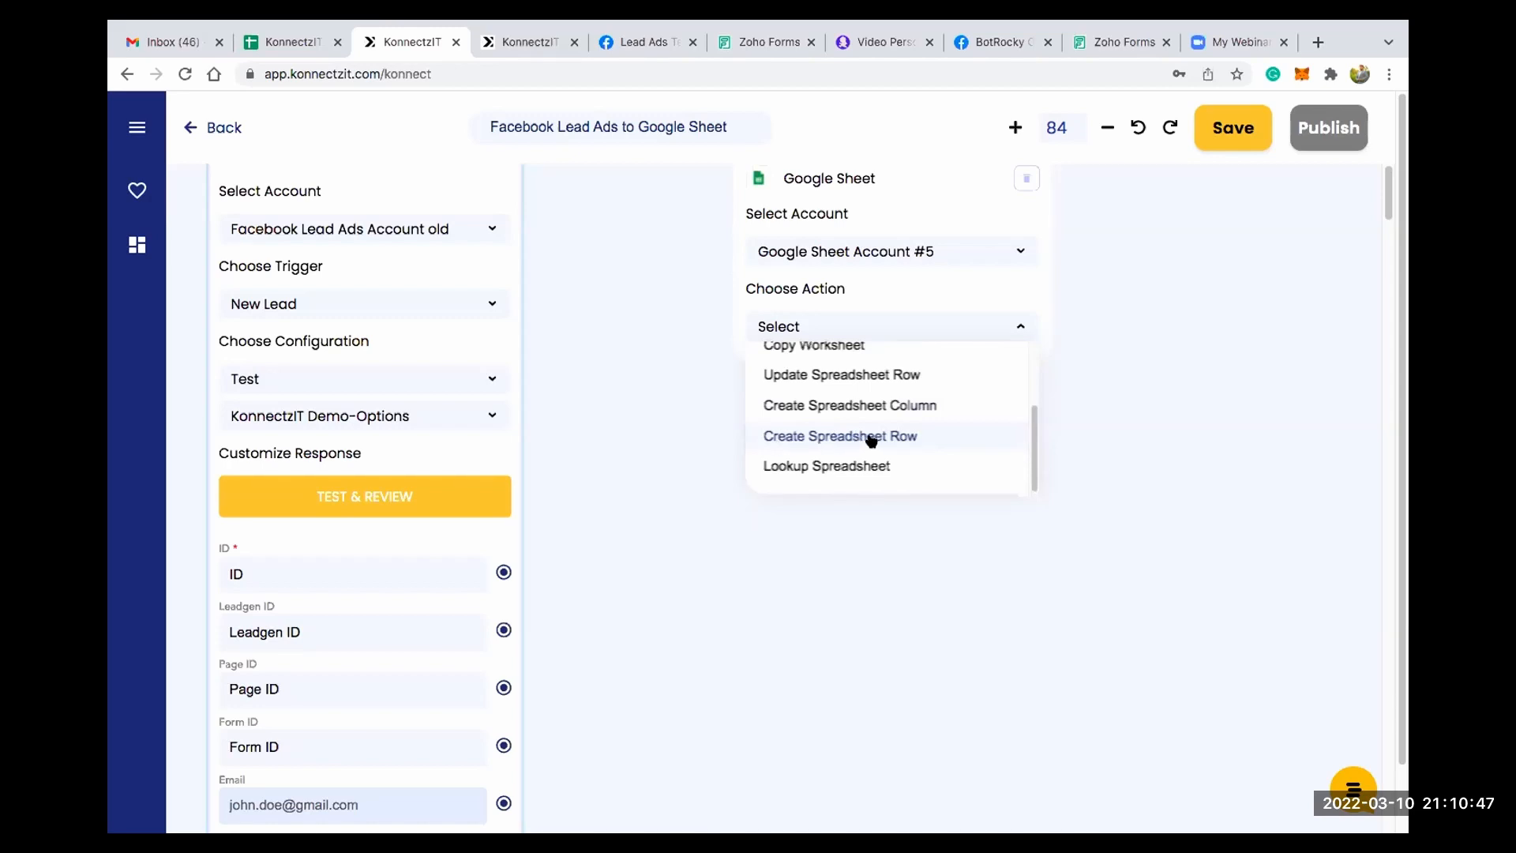
click(873, 440)
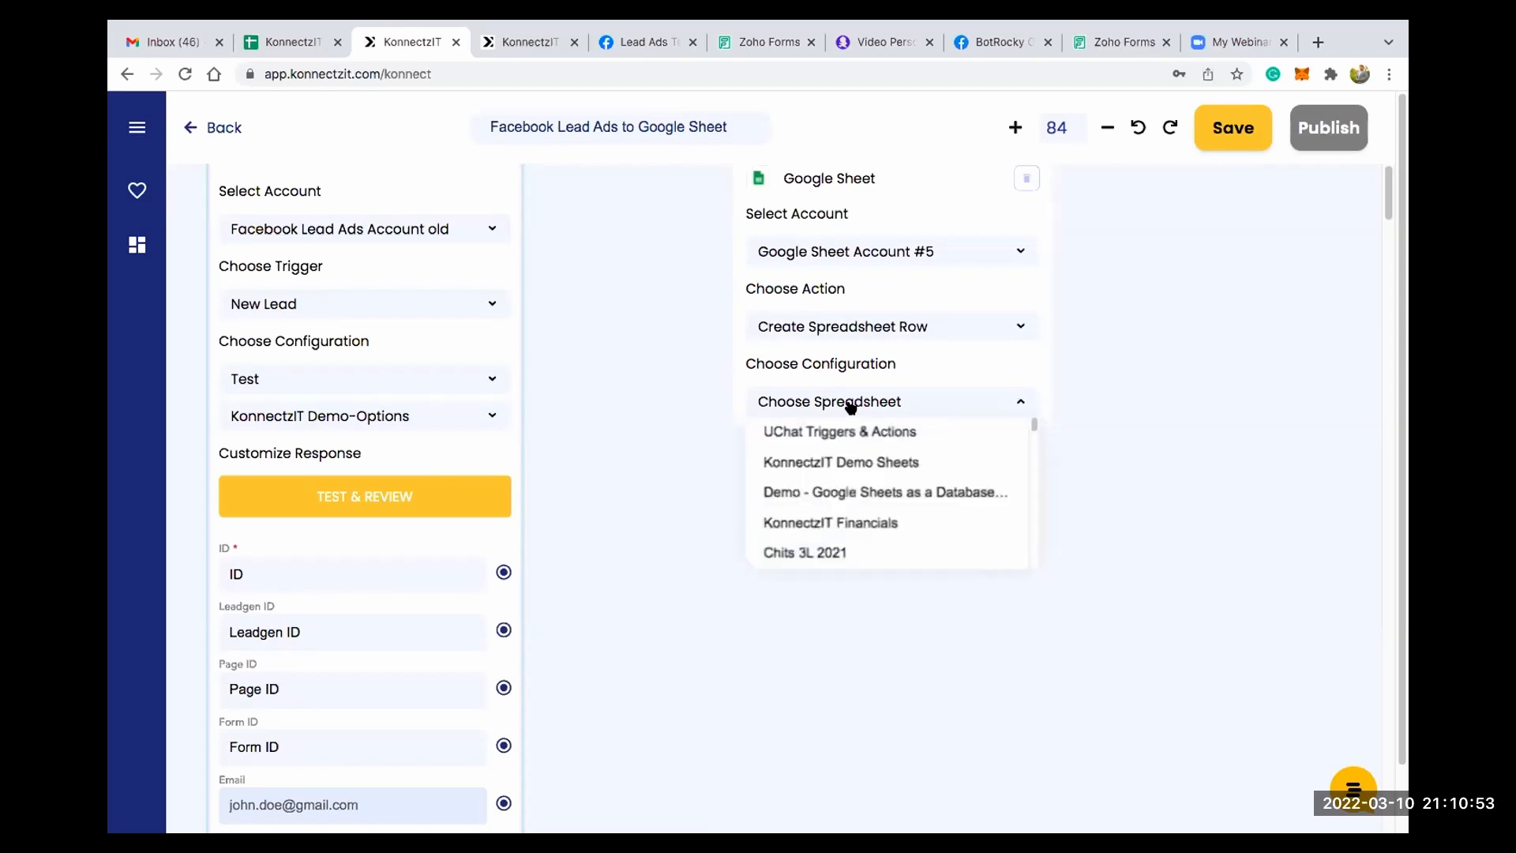
click(842, 462)
- Switch to the KonnectzIT Demo Sheets file in Google Sheets and examine the column headings of the Phonesites Website Leads and Demo worksheets
click(292, 40)
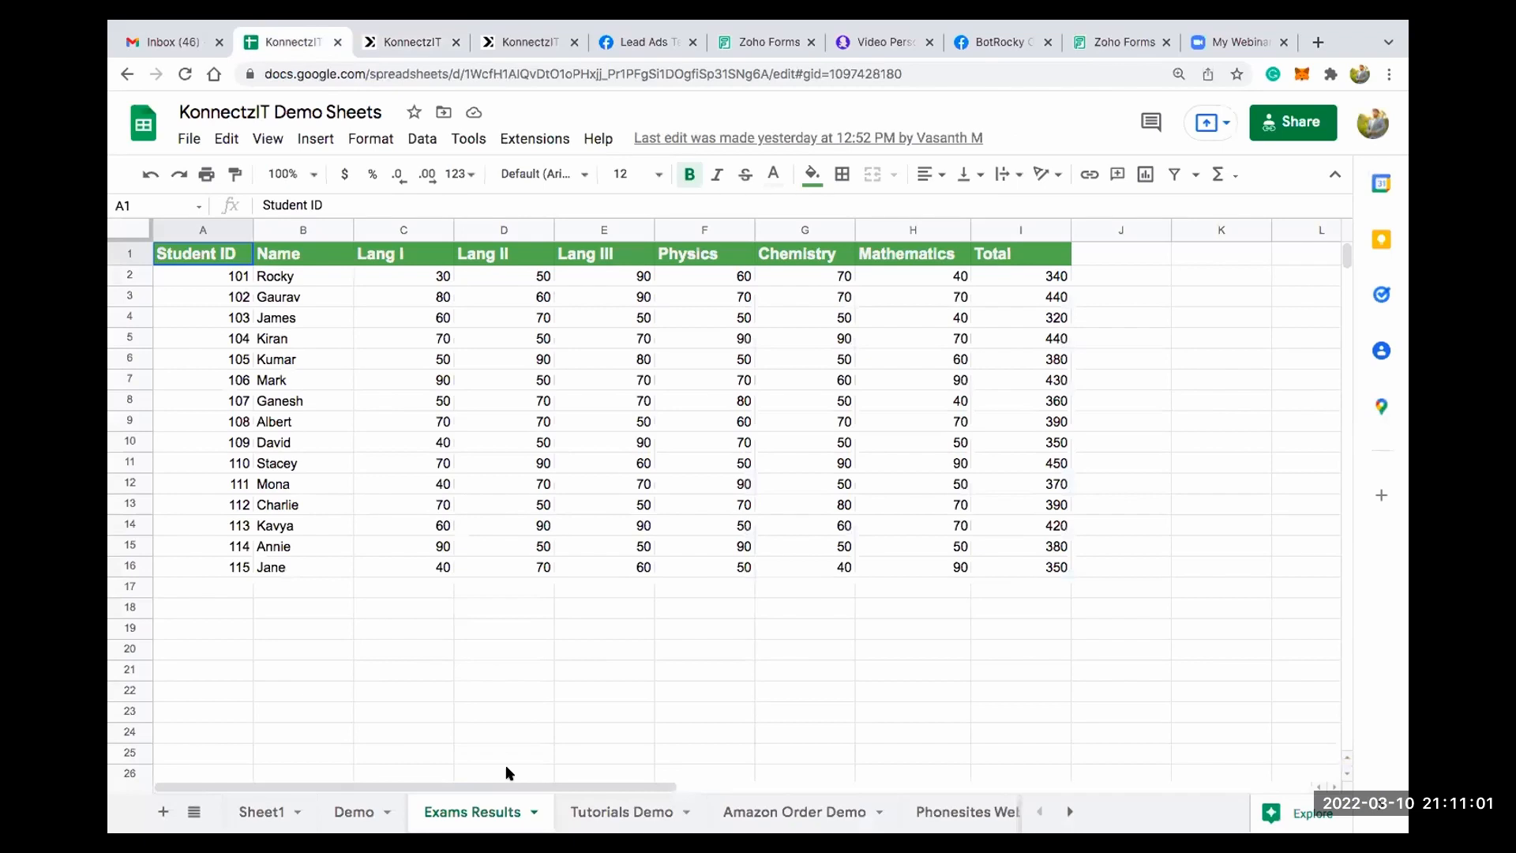
click(967, 812)
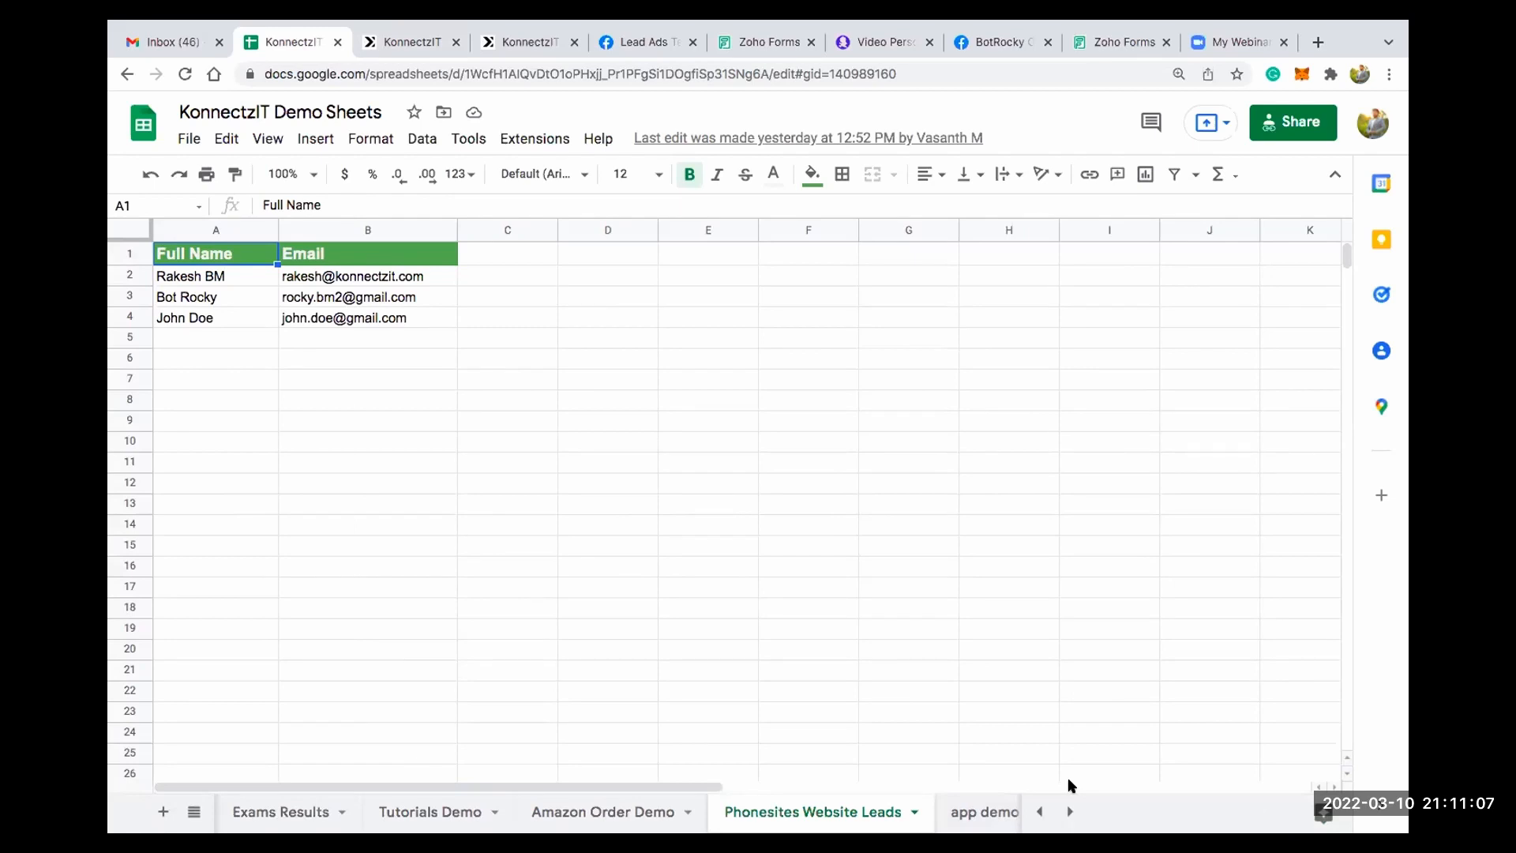
click(914, 718)
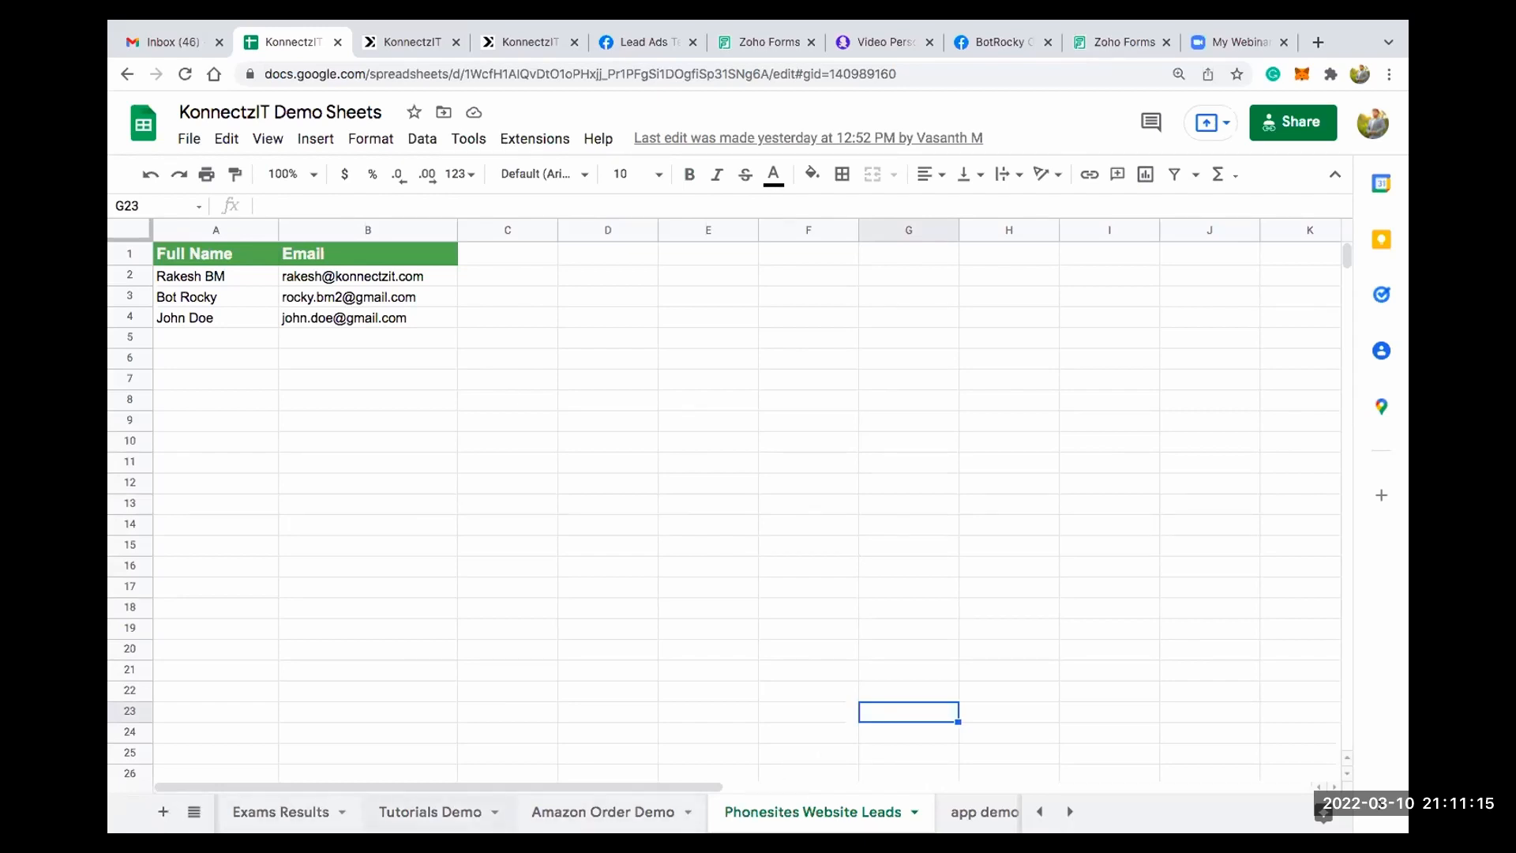
click(1039, 812)
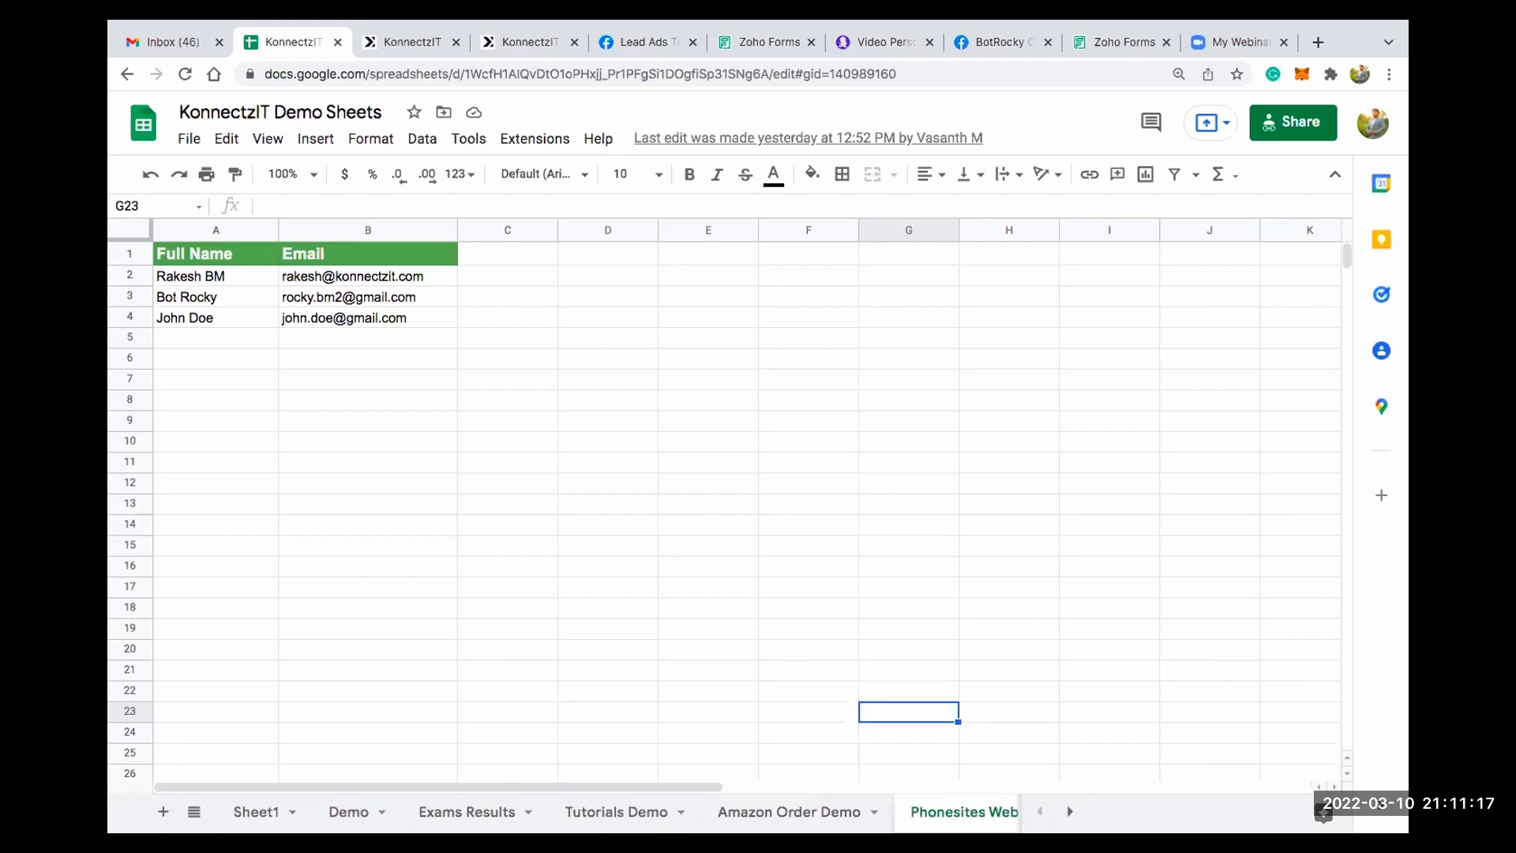
click(352, 811)
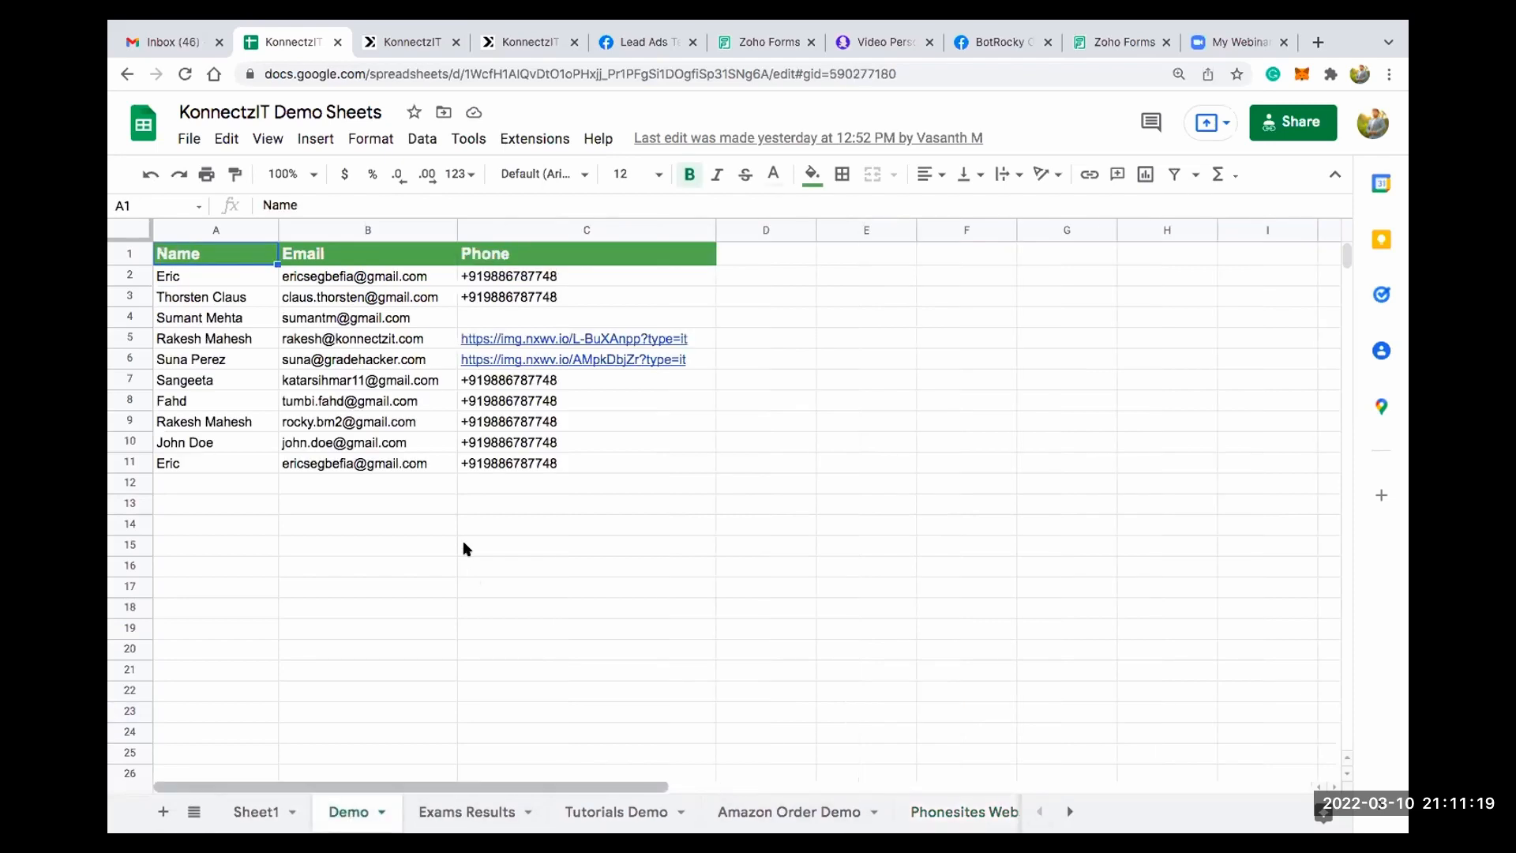
click(444, 509)
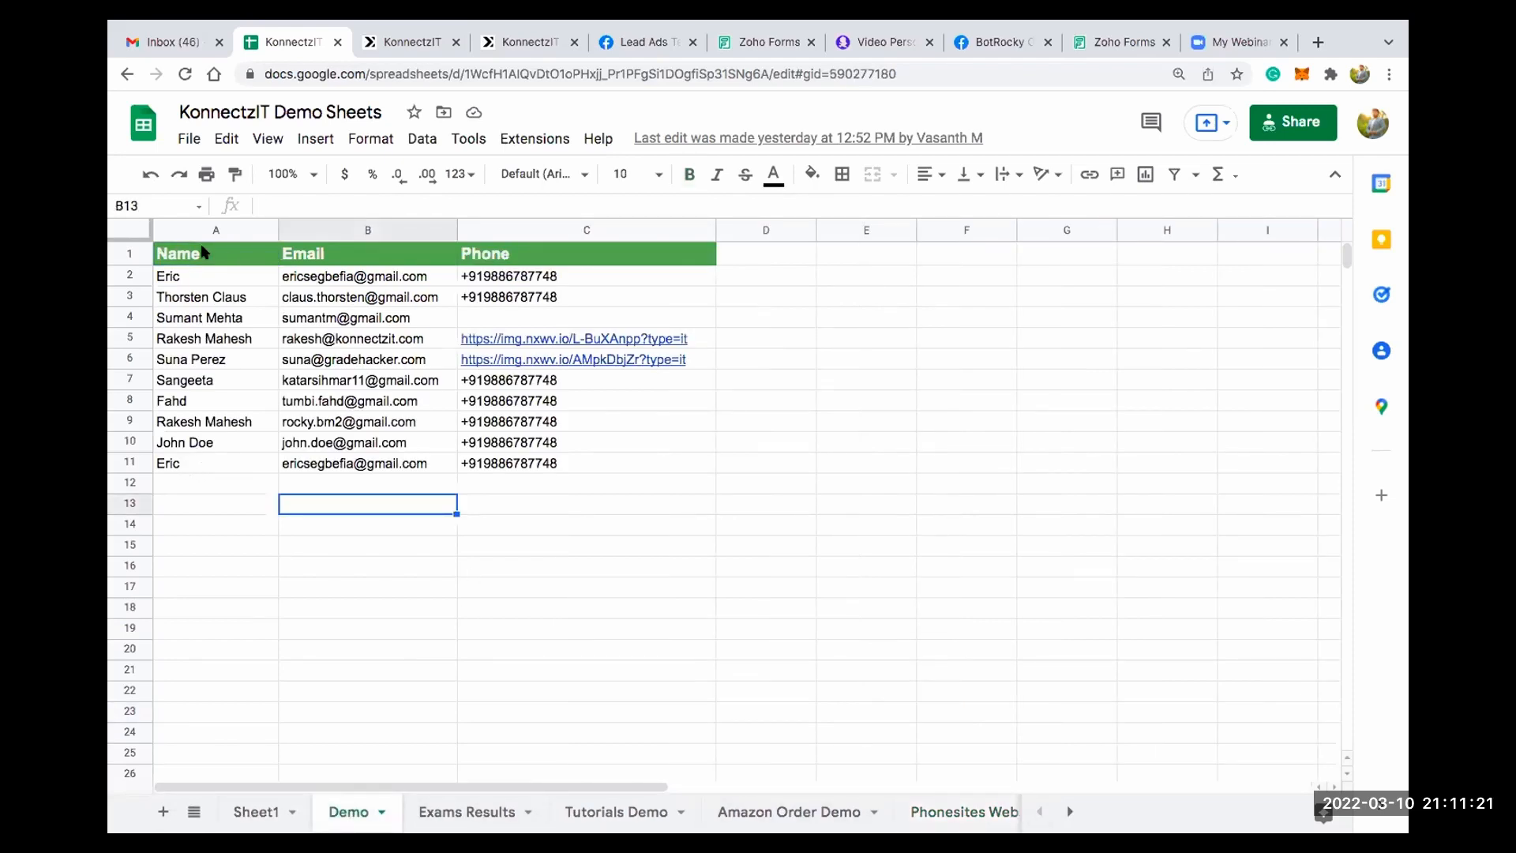
click(272, 257)
click(316, 254)
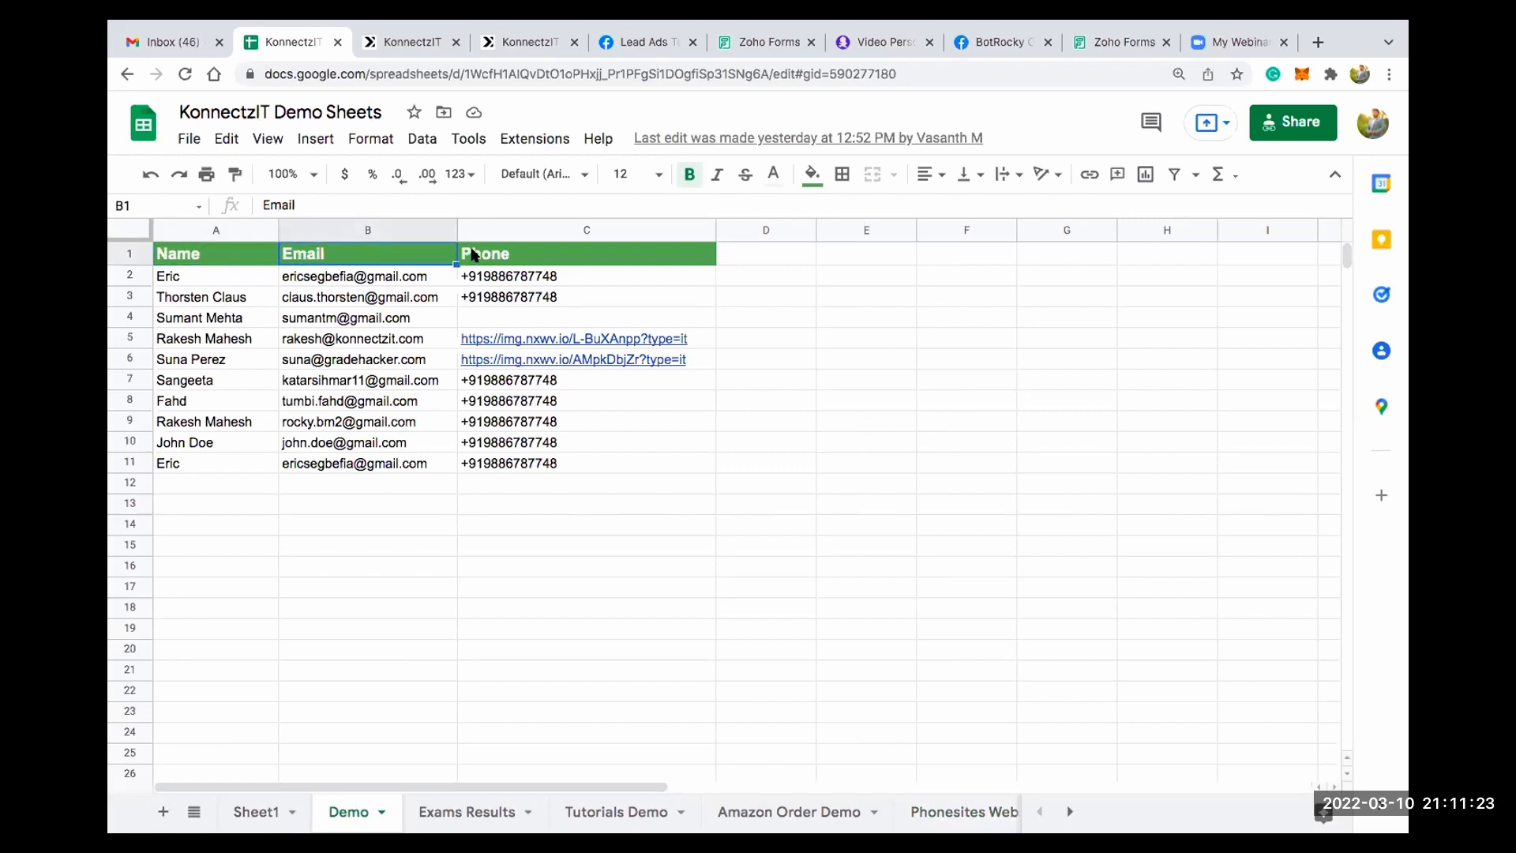
click(490, 254)
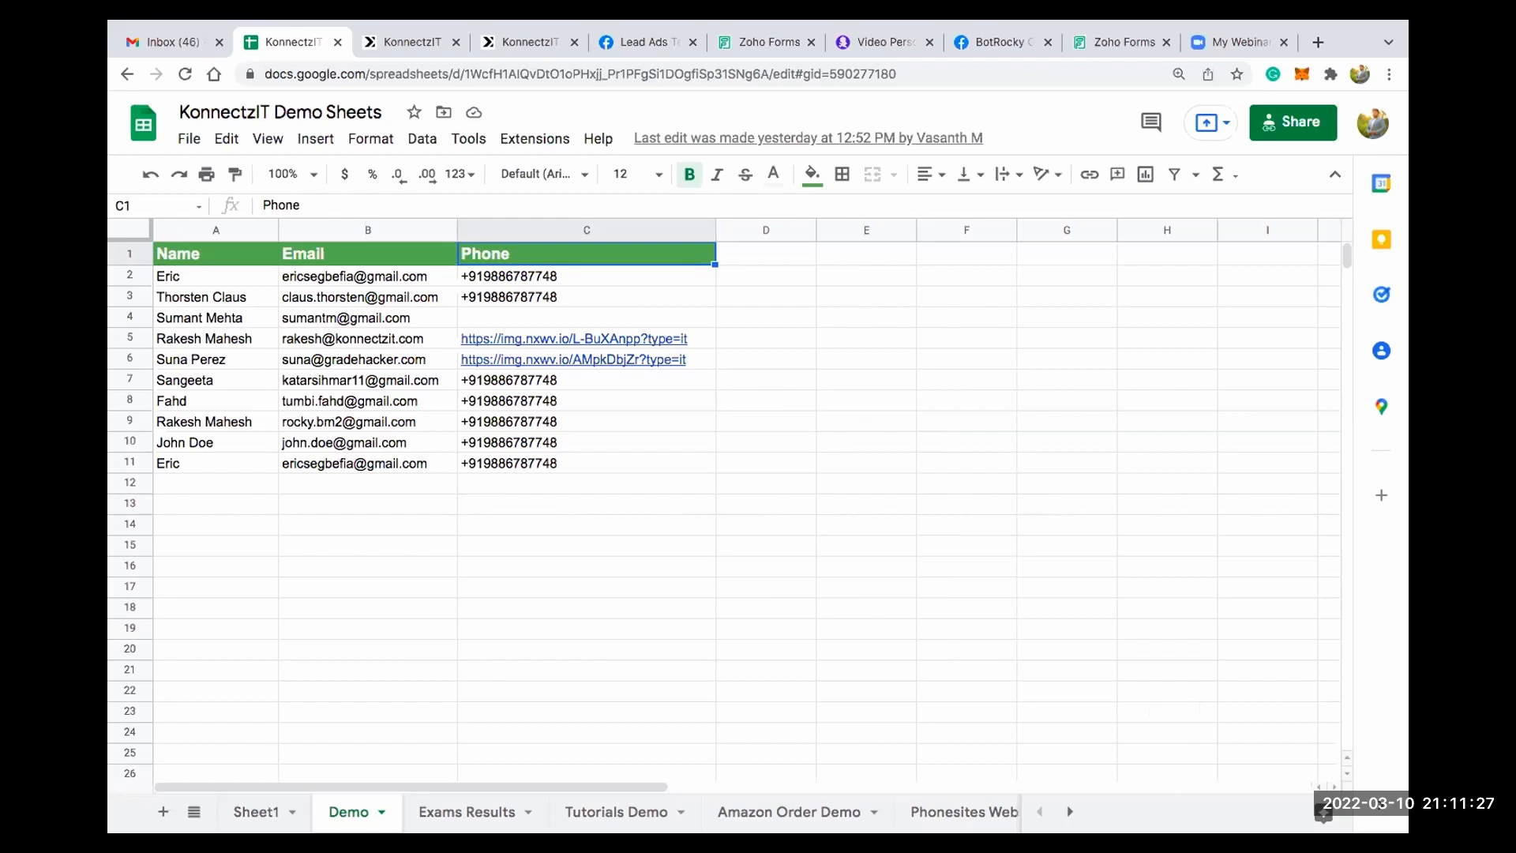
- Switch back to the KonnectzIT canvas and choose the Demo worksheet for the Google Sheet card
click(424, 43)
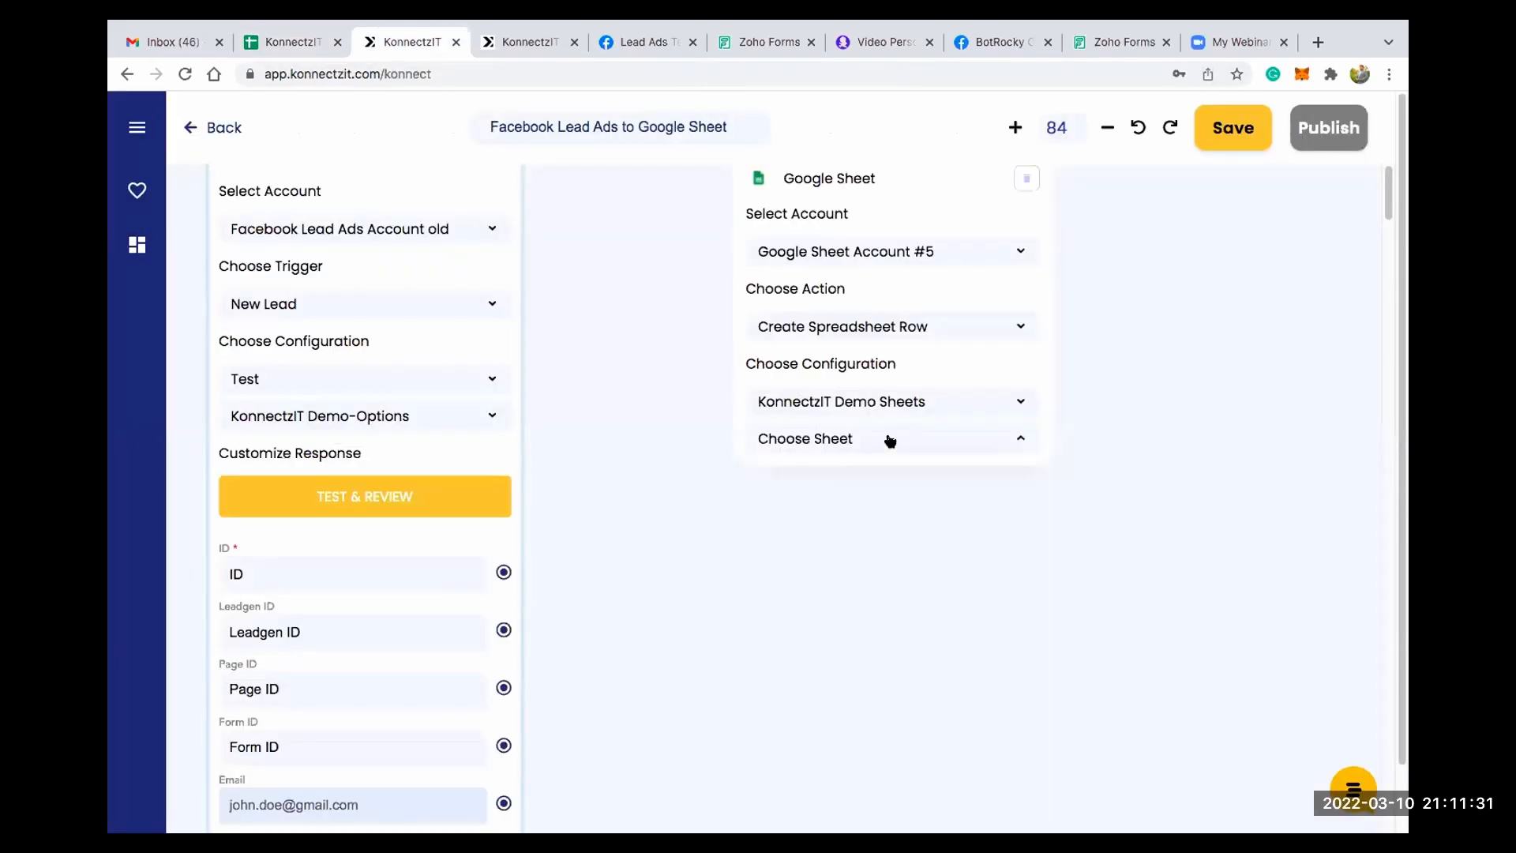
click(855, 500)
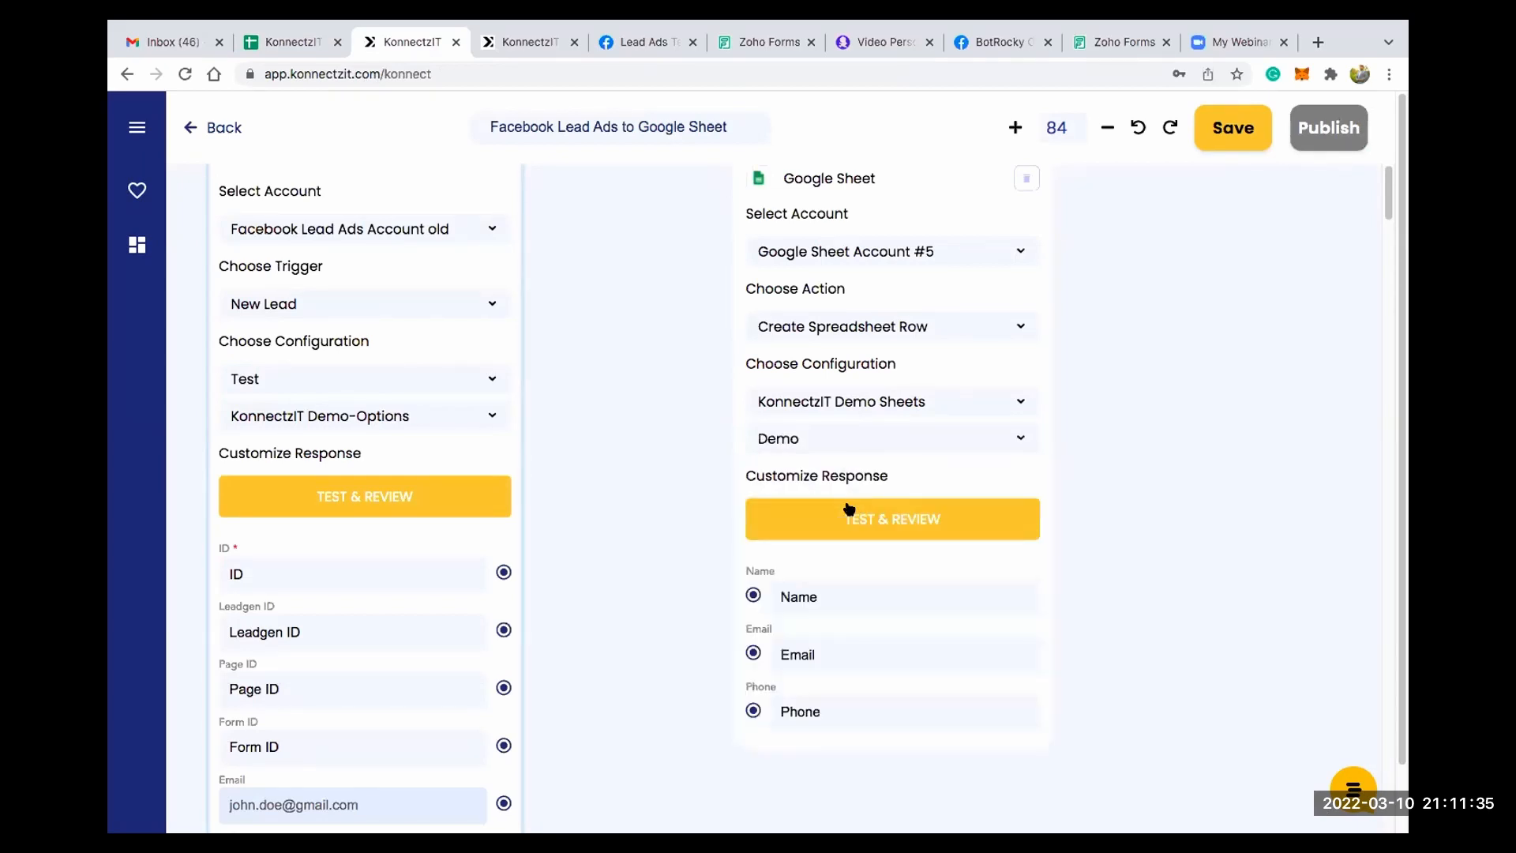
- Compare the Google Sheet card's fields with the Name, Email and Phone headings of the Demo worksheet in Google Sheets
scroll(794, 545, down, 3)
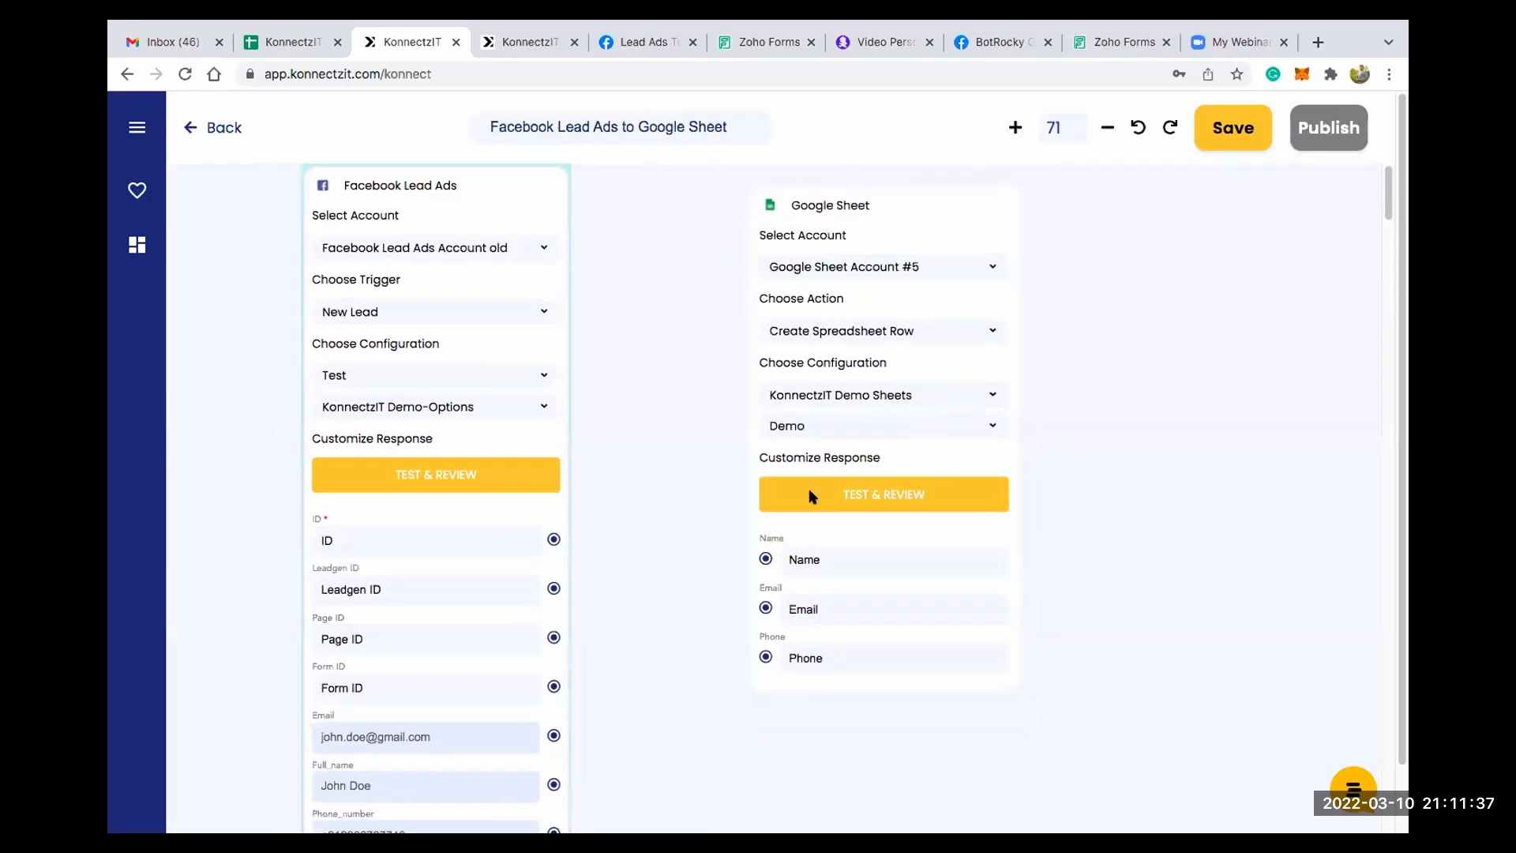
scroll(815, 493, up, 3)
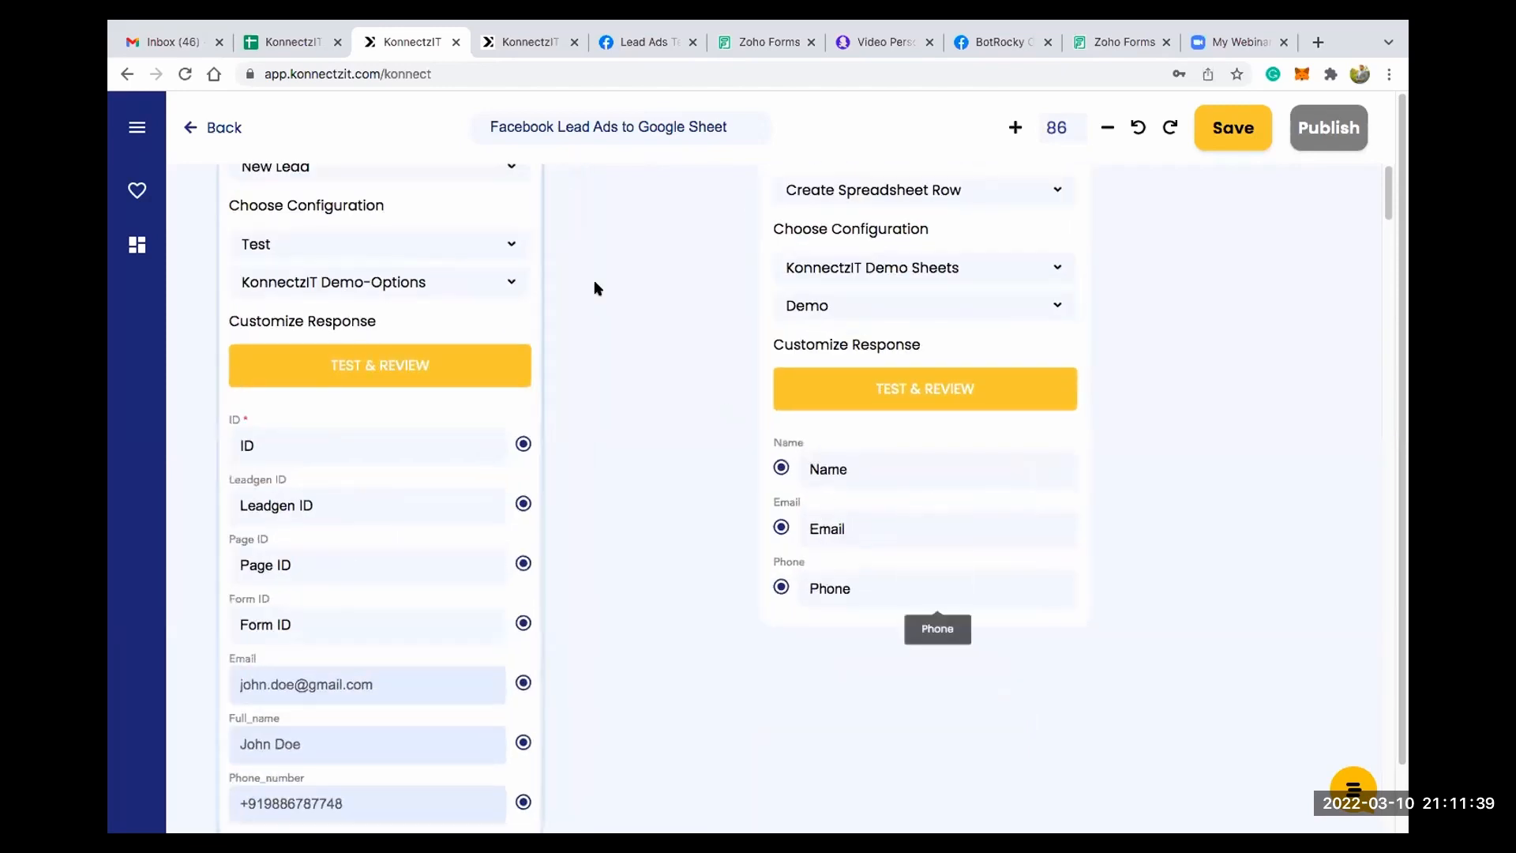
click(303, 49)
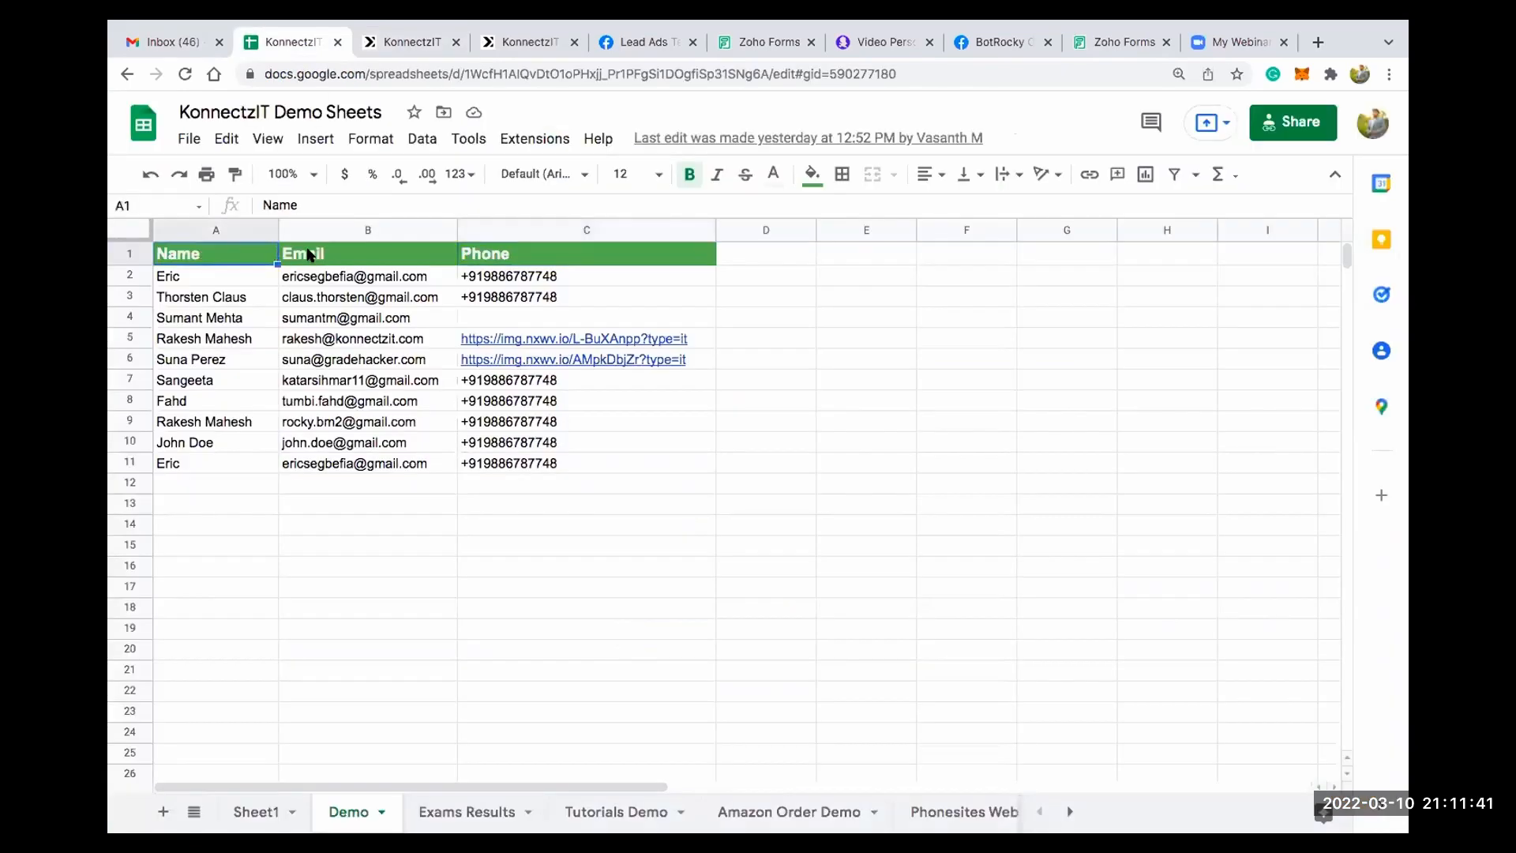
click(320, 253)
click(474, 249)
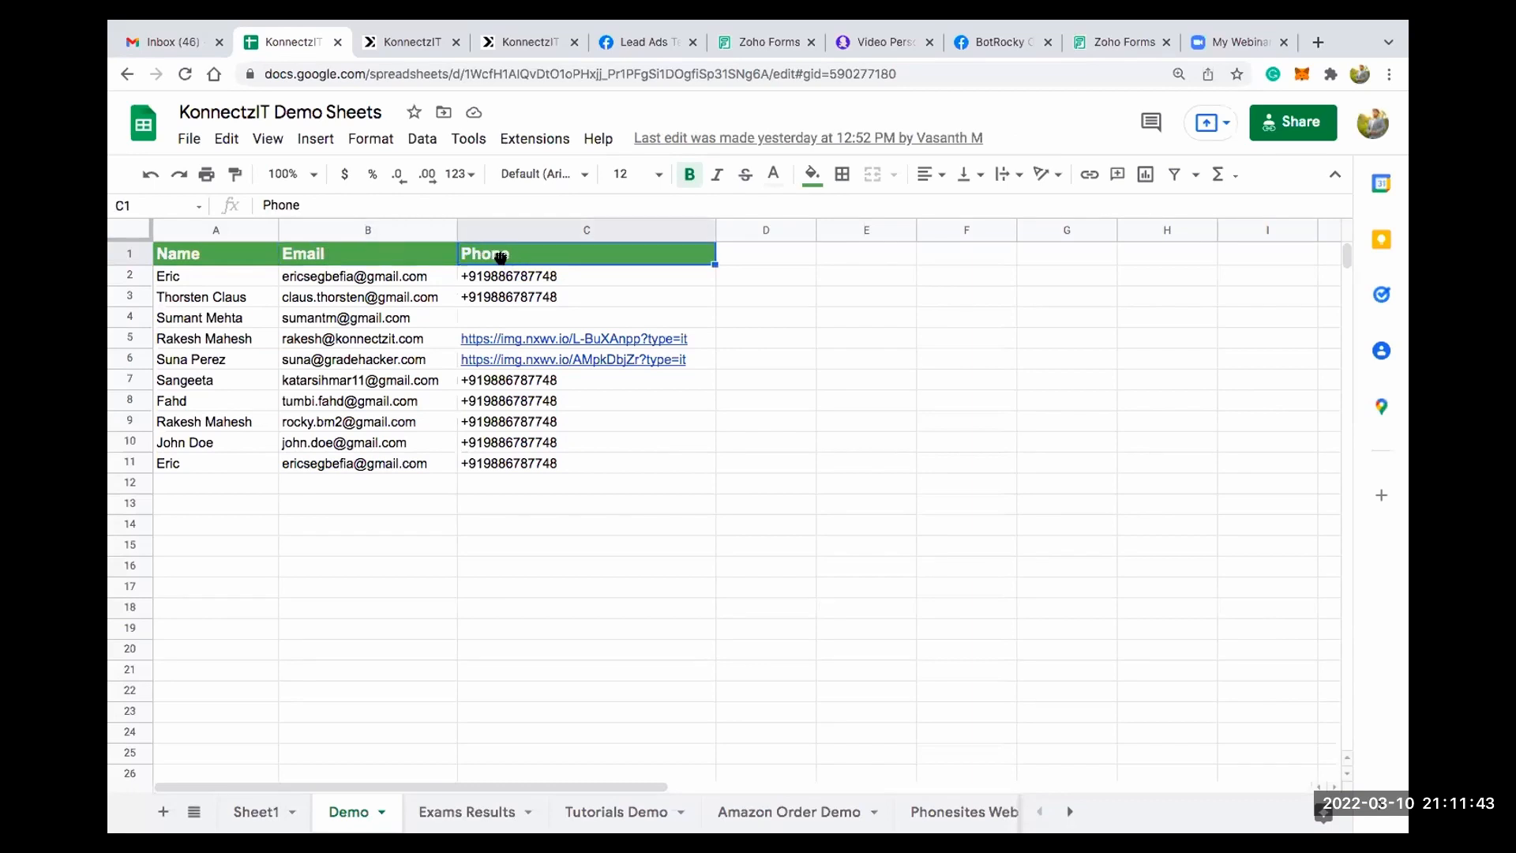
- Back on the KonnectzIT canvas, map the lead's Email, Full_name and Phone_number to the Google Sheet card's Email, Name and Phone fields
click(403, 46)
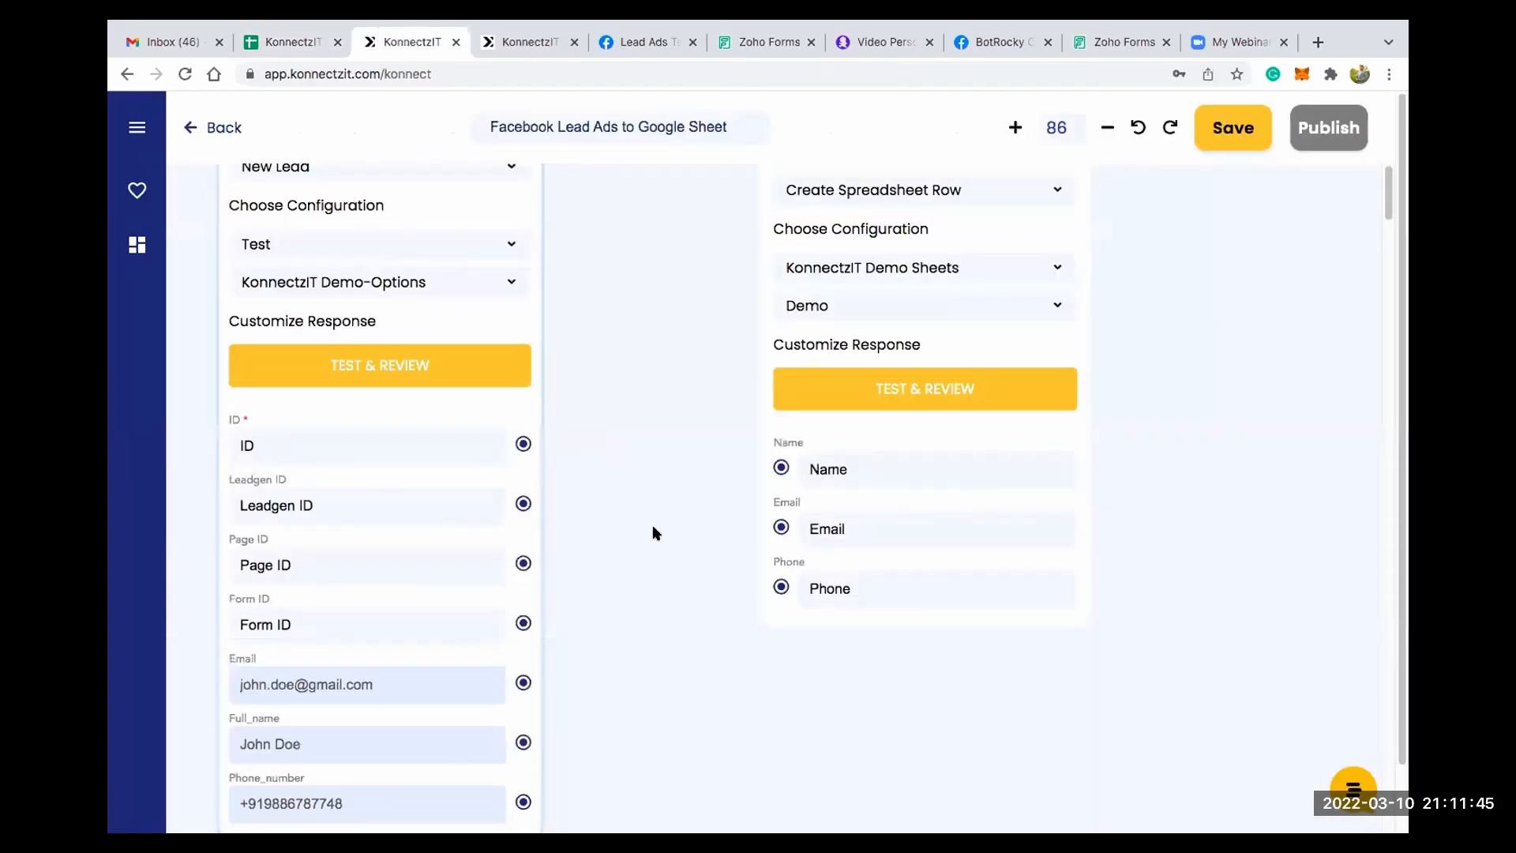
scroll(655, 397, down, 2)
drag(884, 299, 792, 392)
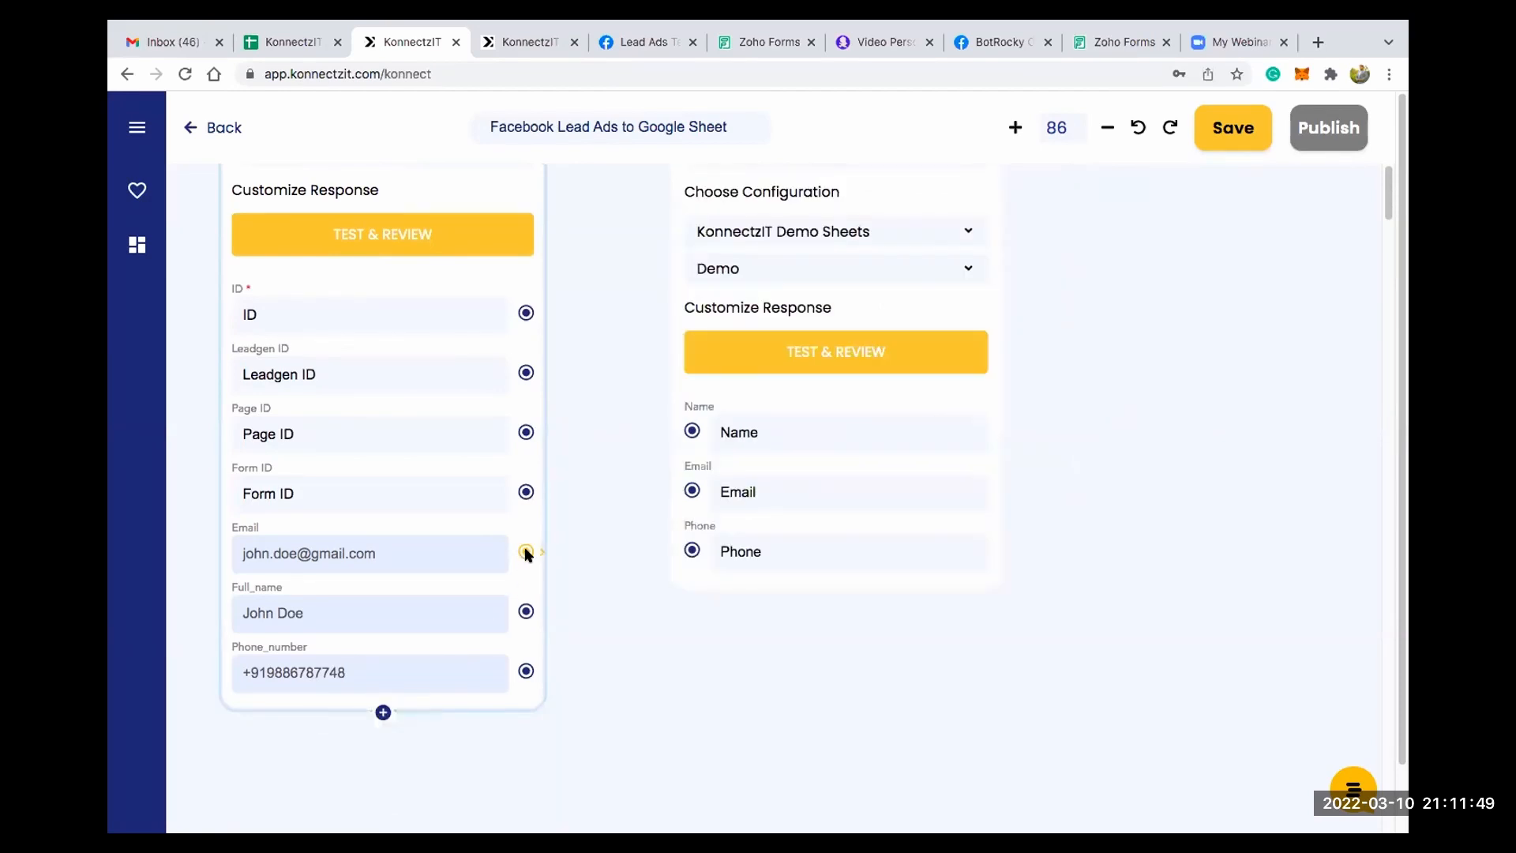
drag(526, 552, 686, 493)
drag(526, 611, 688, 430)
drag(687, 551, 689, 550)
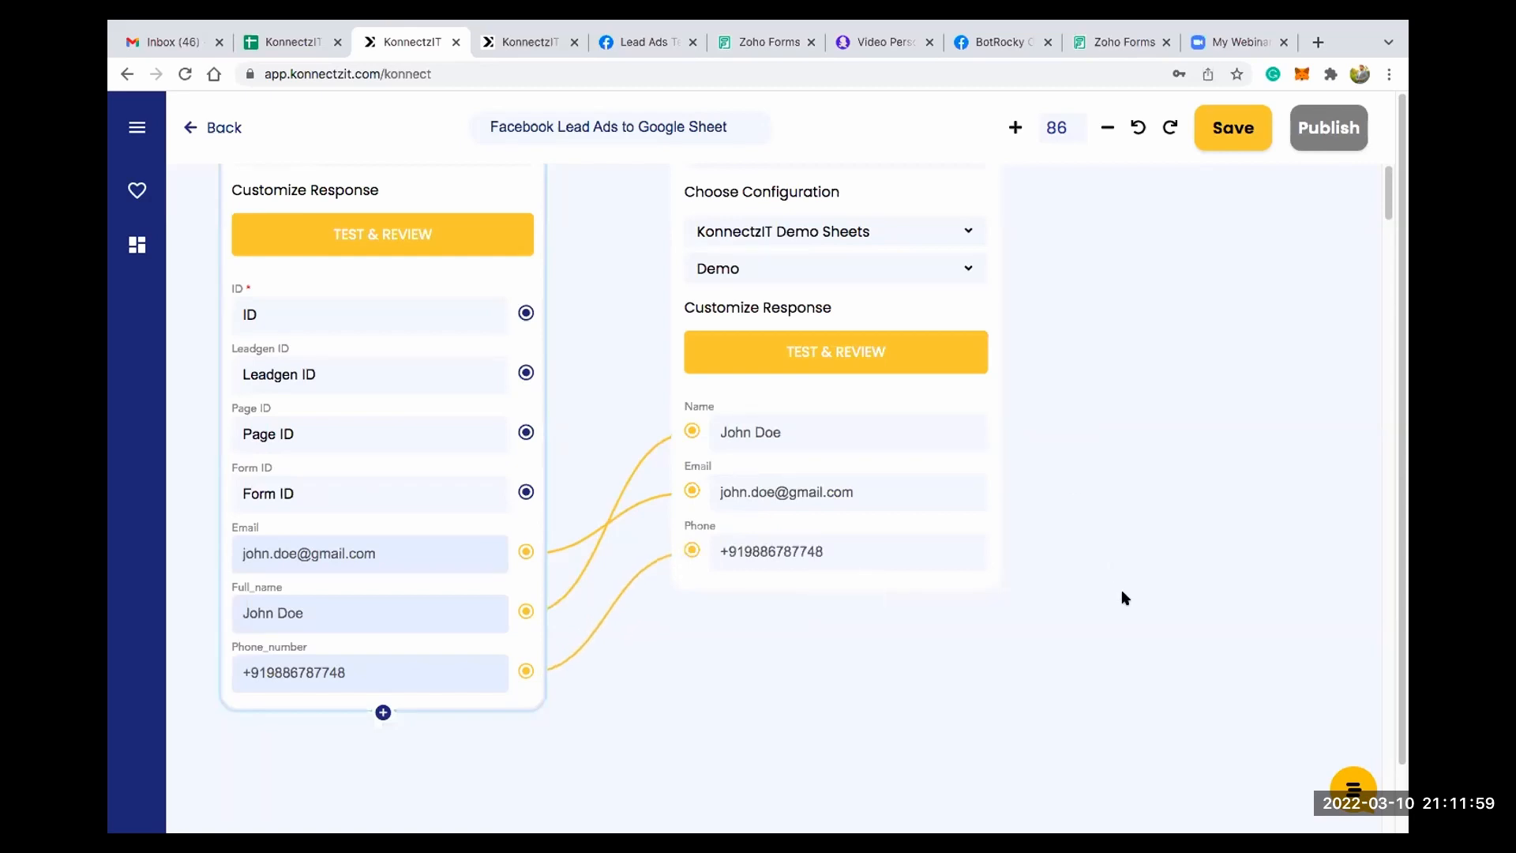
- Run Test & Review on the Google Sheet card to send the mapped sample lead to the Demo worksheet
scroll(1121, 589, up, 3)
scroll(920, 558, down, 2)
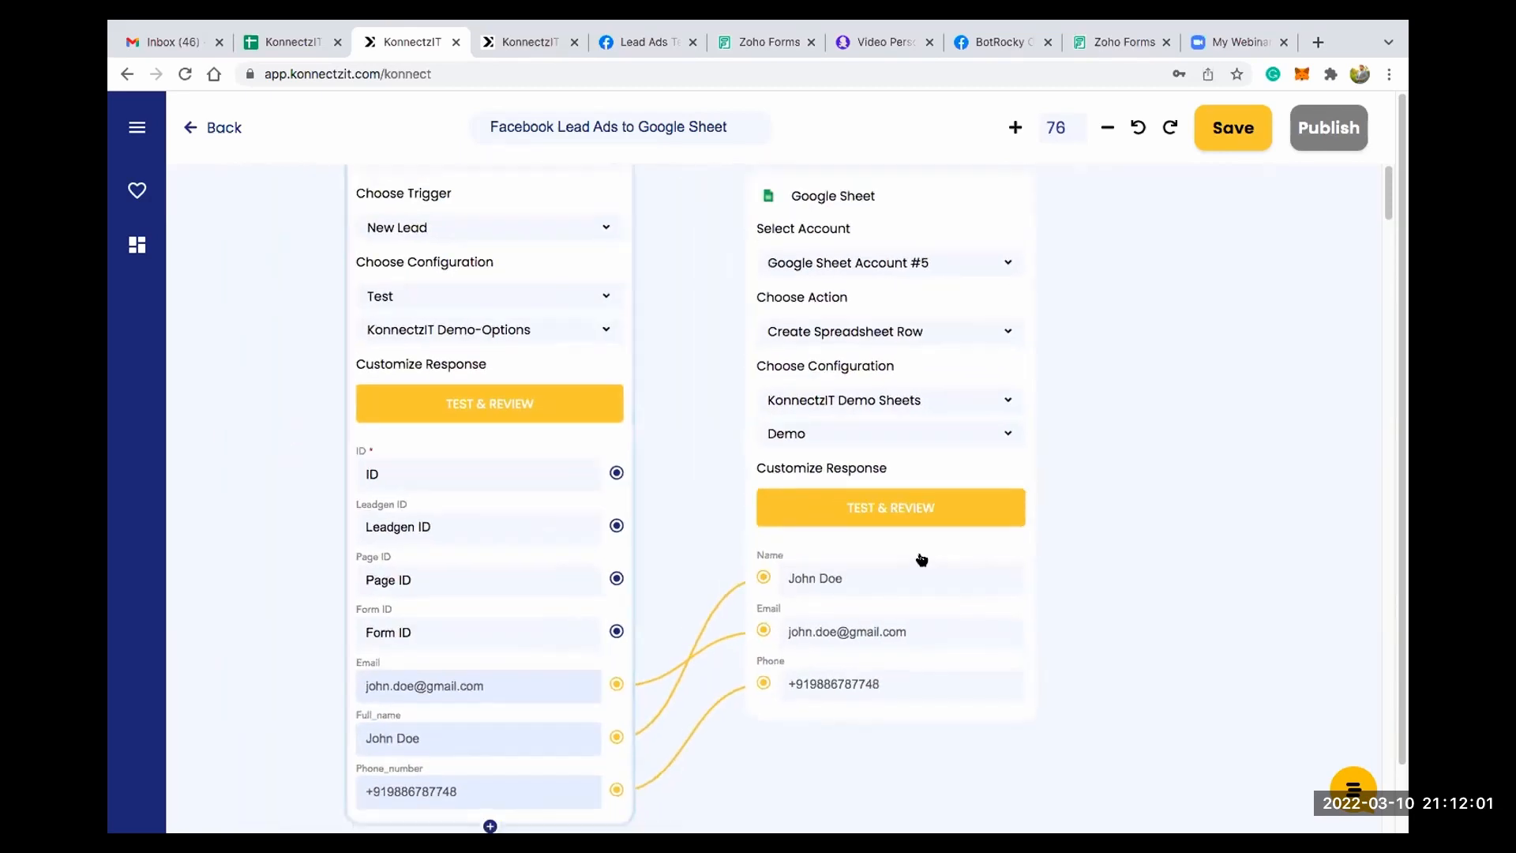
click(920, 558)
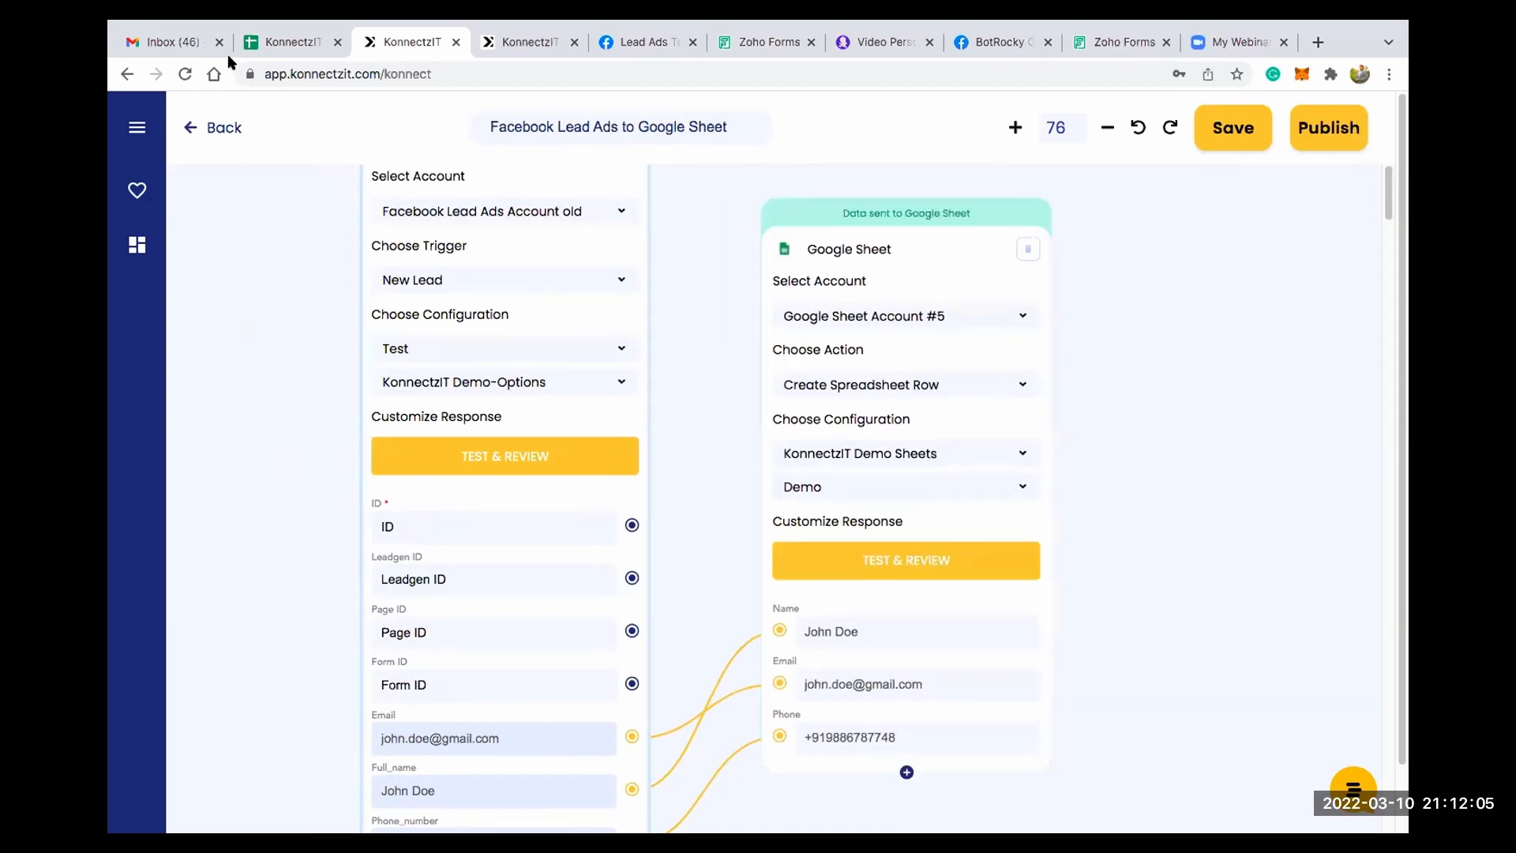
- Switch to KonnectzIT Demo Sheets and check the name, email and phone cells of row 12 in the Demo worksheet
click(292, 42)
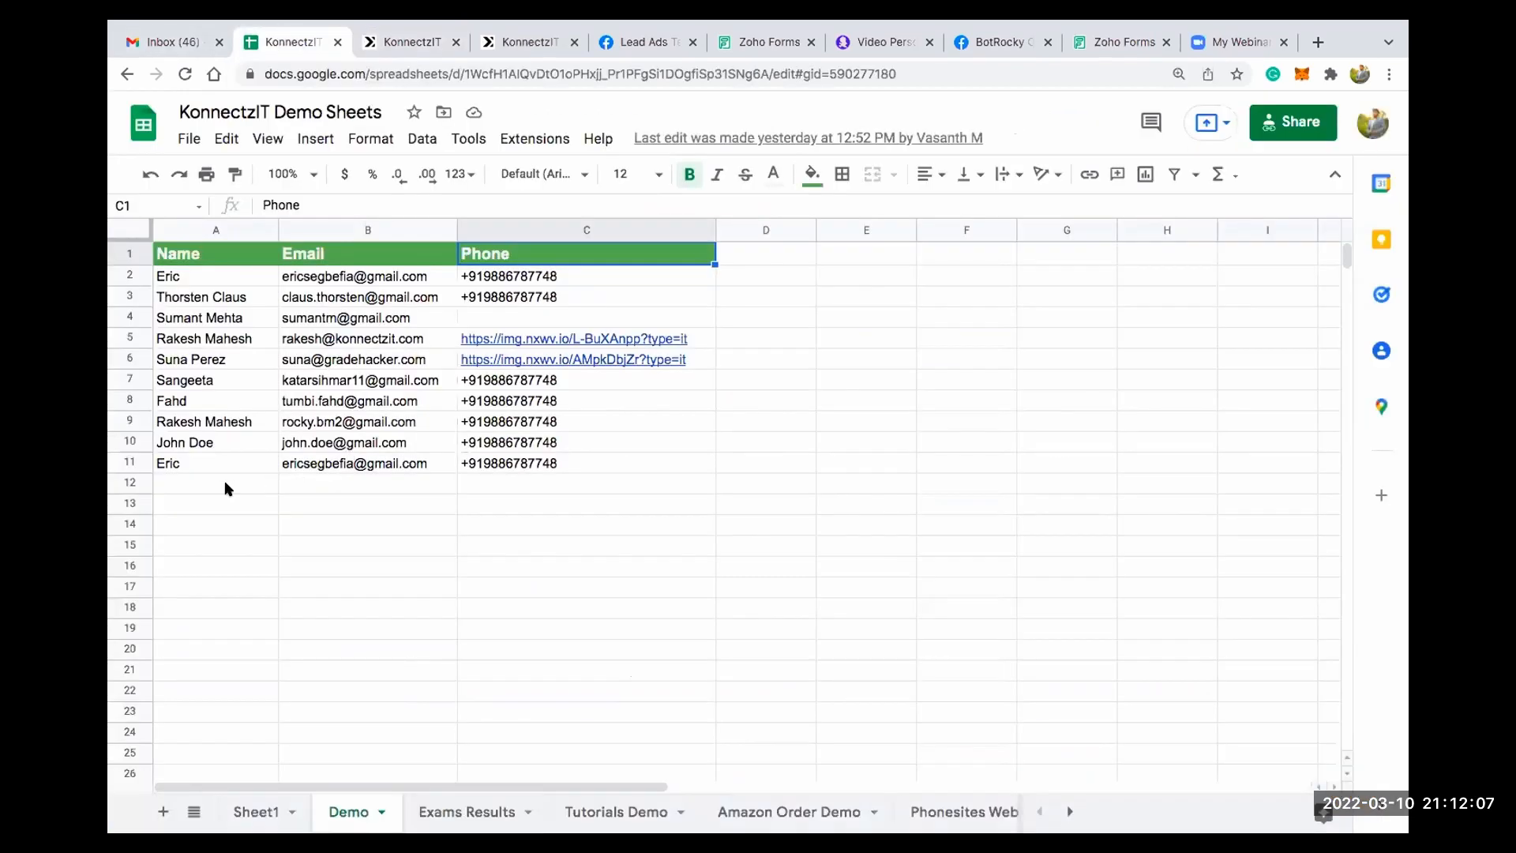
click(217, 484)
key(Right)
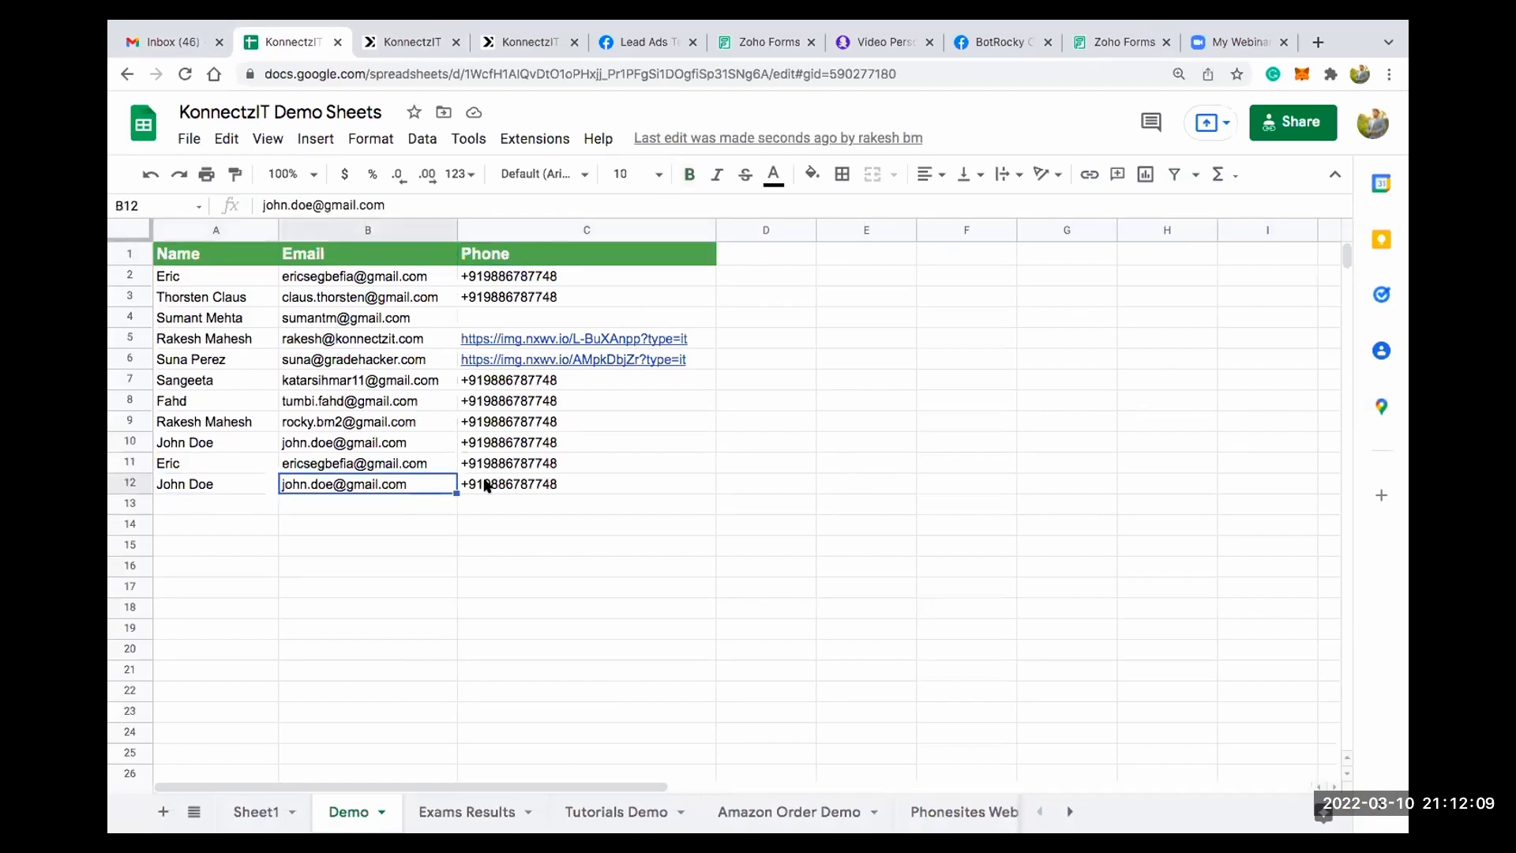
key(Right)
- Switch back to the KonnectzIT canvas and publish the Facebook Lead Ads to Google Sheet automation
click(412, 42)
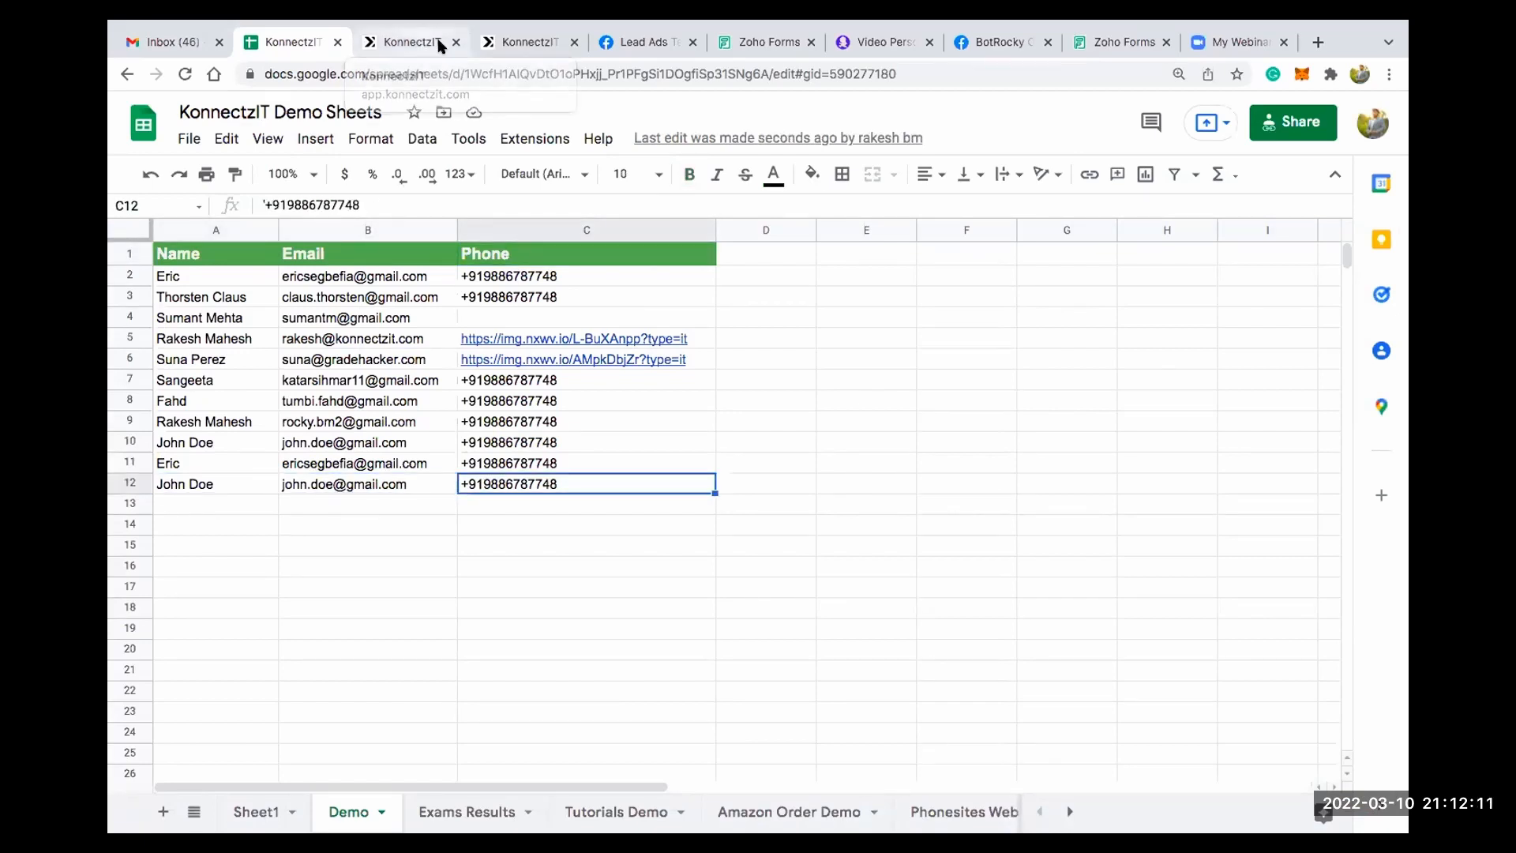
scroll(626, 298, down, 4)
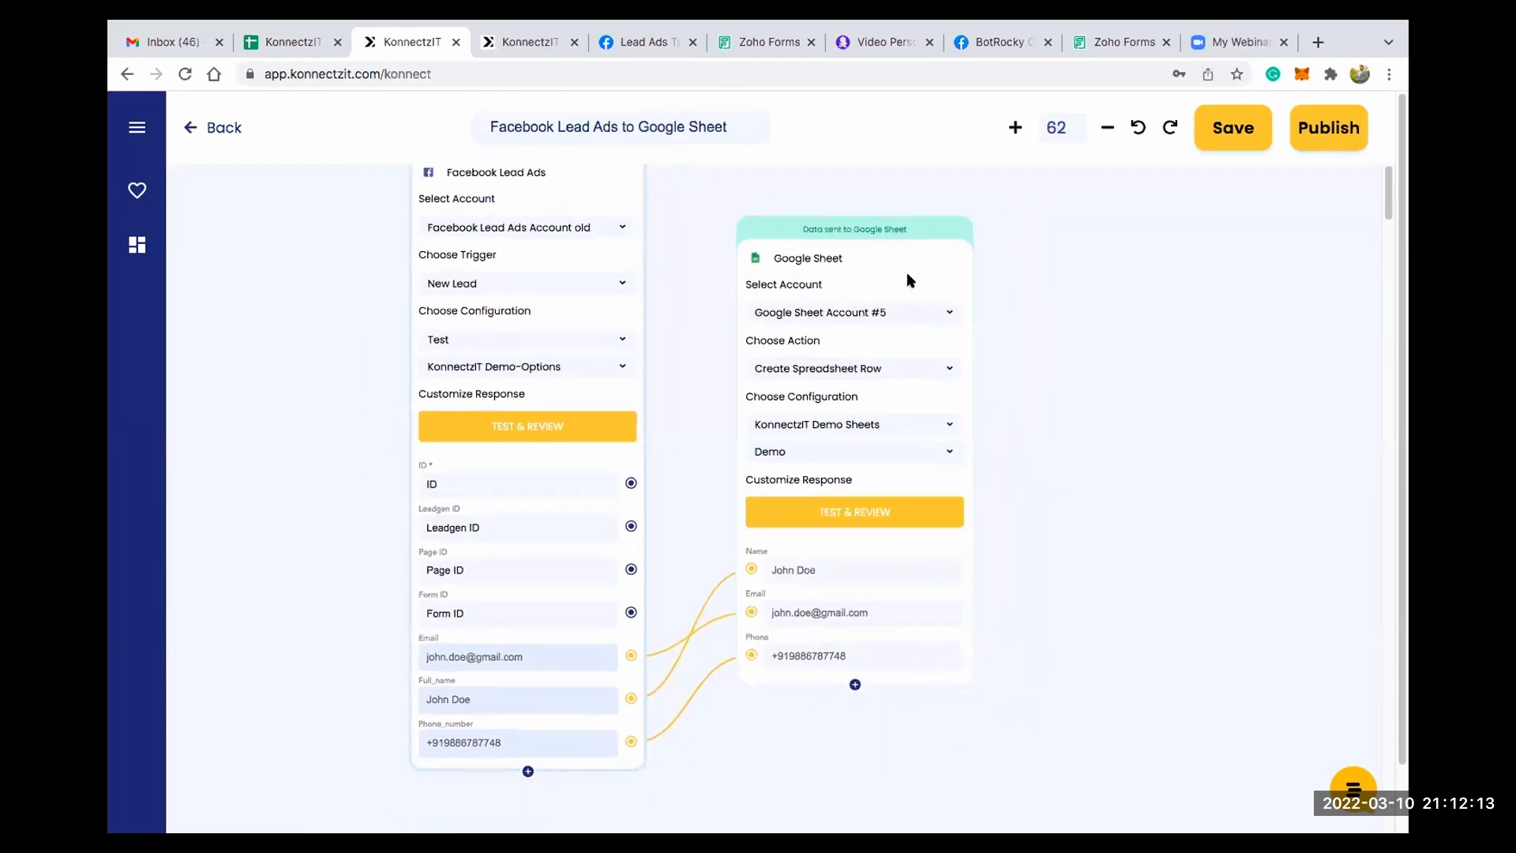
drag(855, 196, 851, 183)
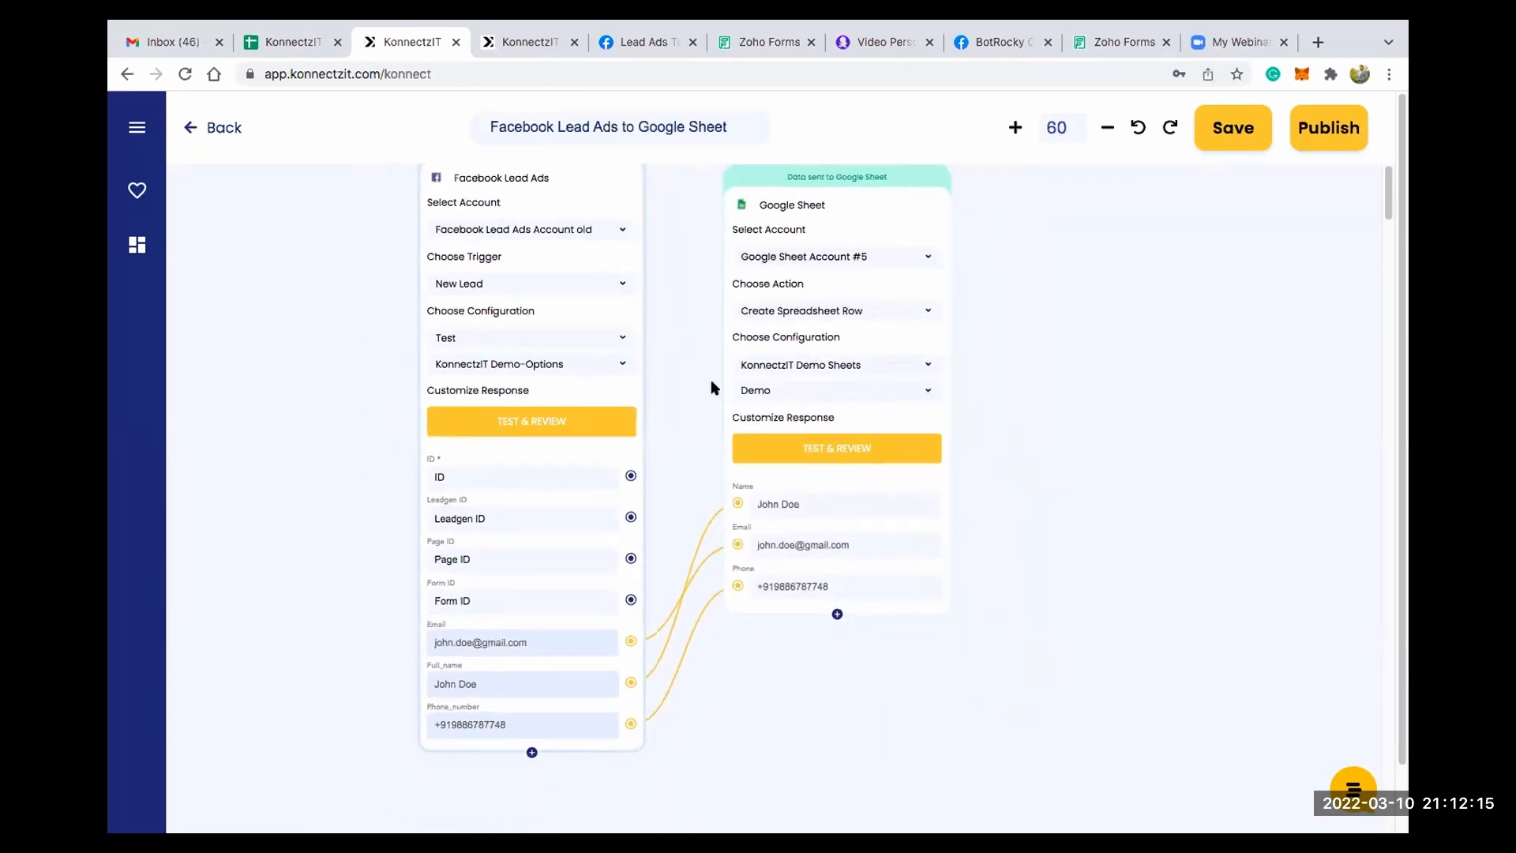
drag(712, 384, 737, 453)
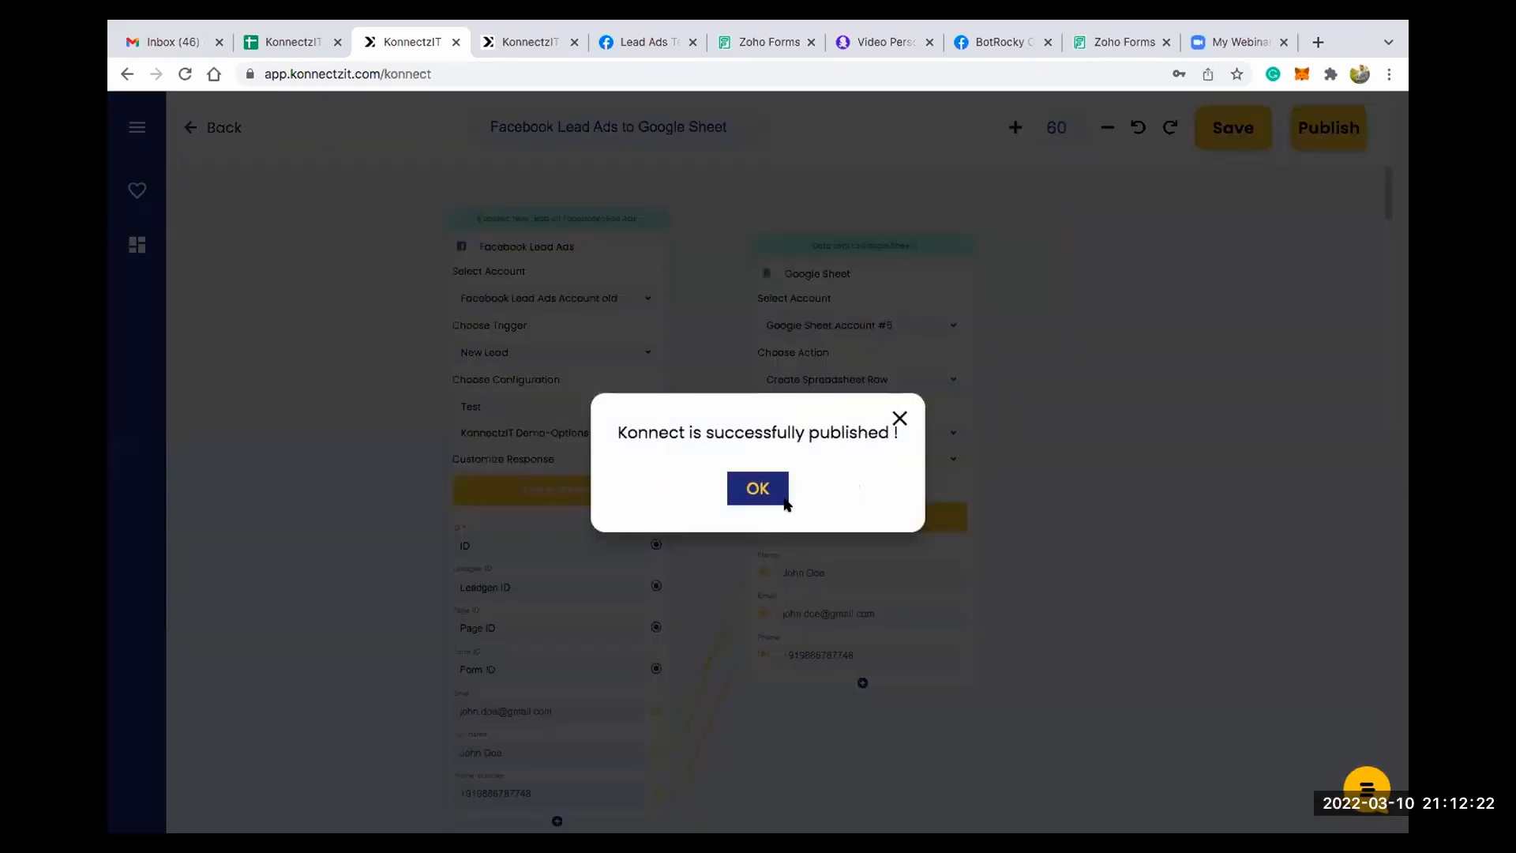
click(766, 489)
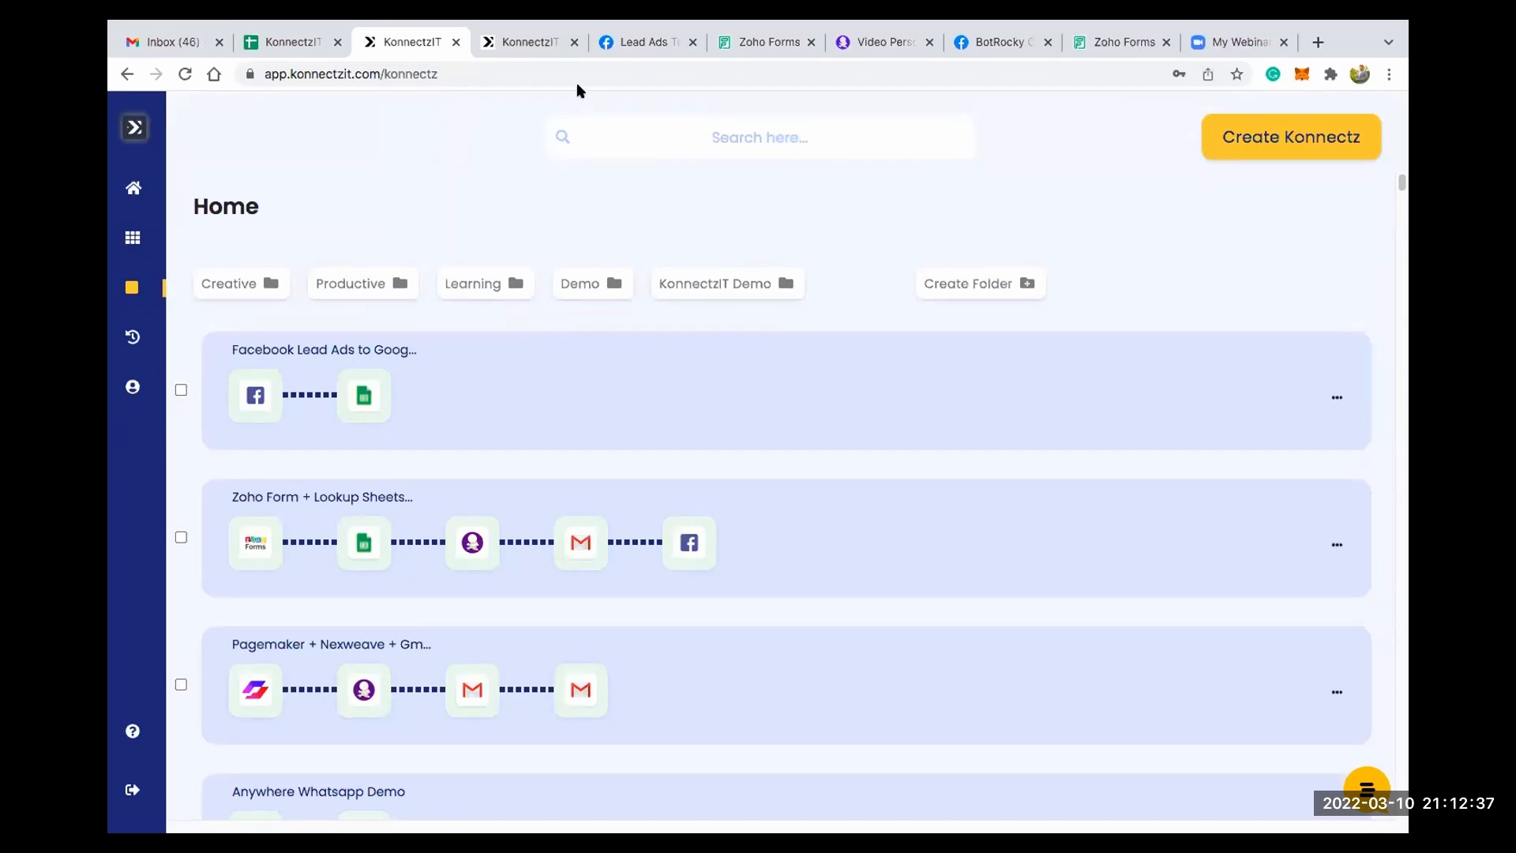
- Switch to Facebook's Lead Ads Testing Tool, select the Test page and delete its existing KonnectzIT Demo-Options lead
click(636, 42)
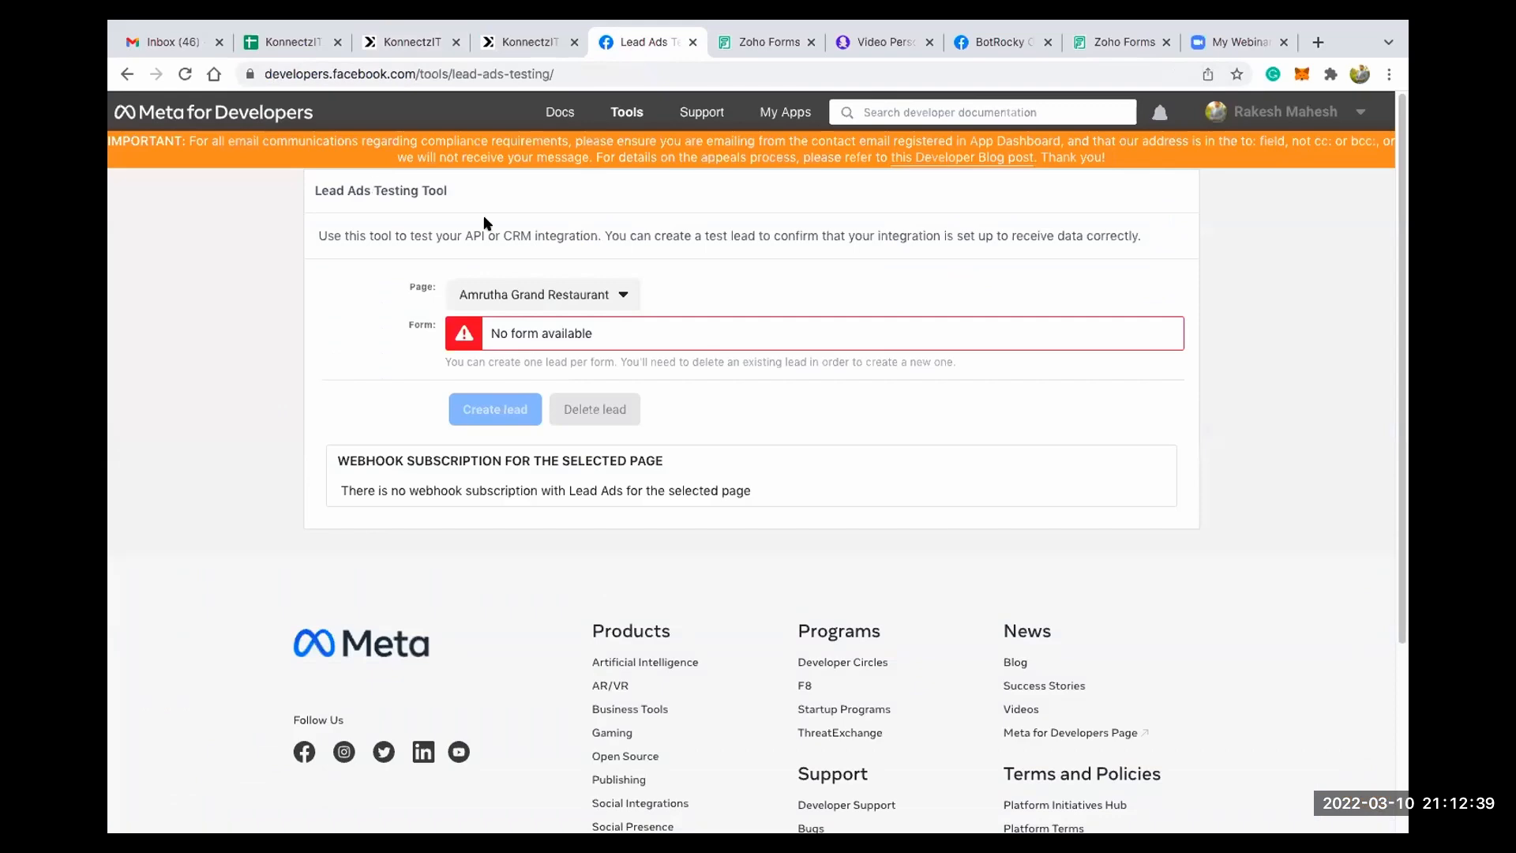
click(545, 294)
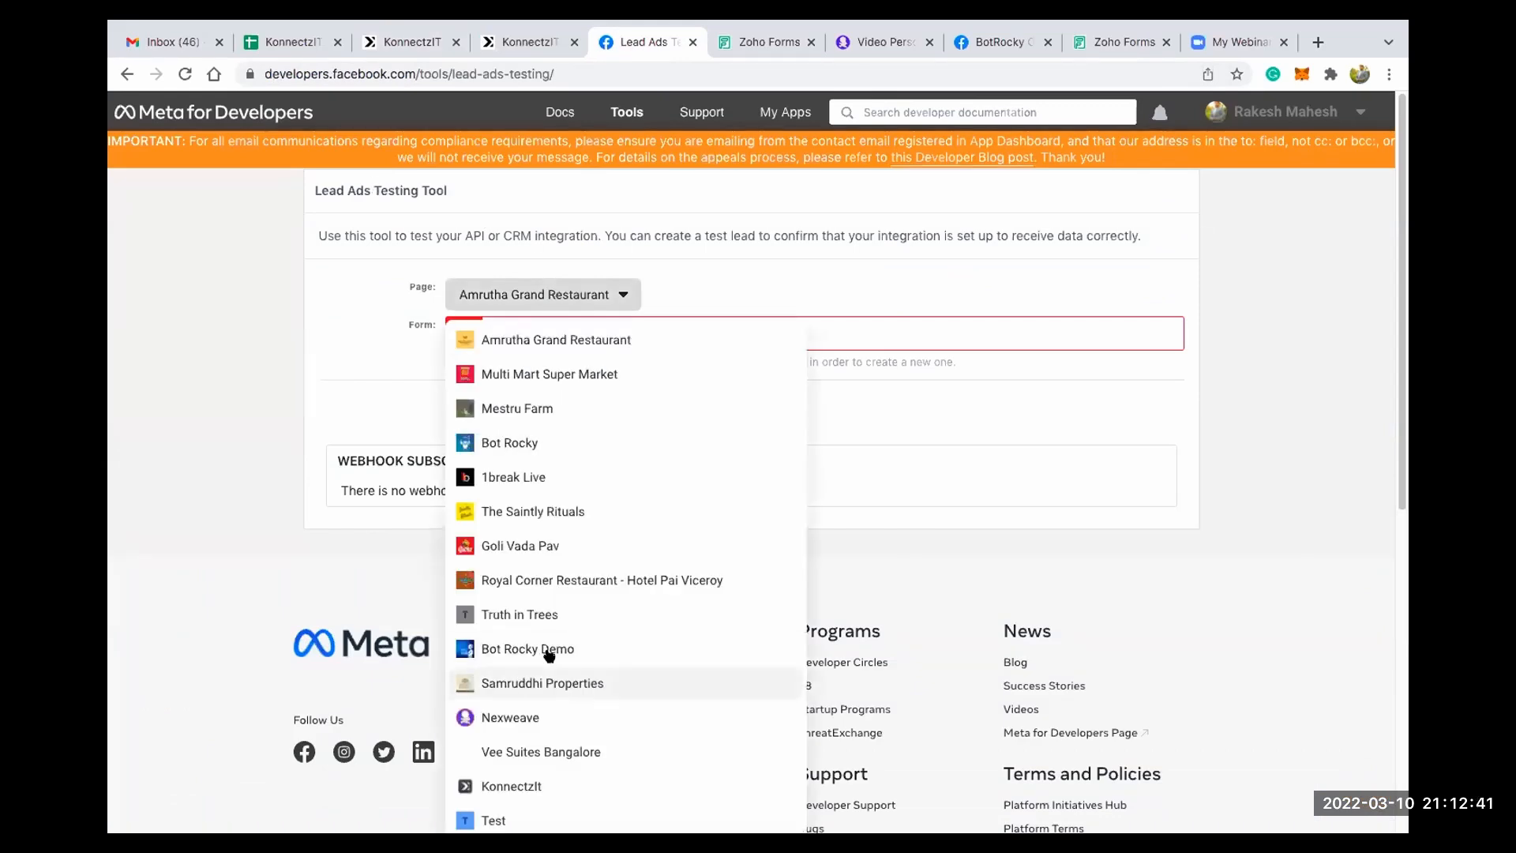
scroll(517, 649, down, 4)
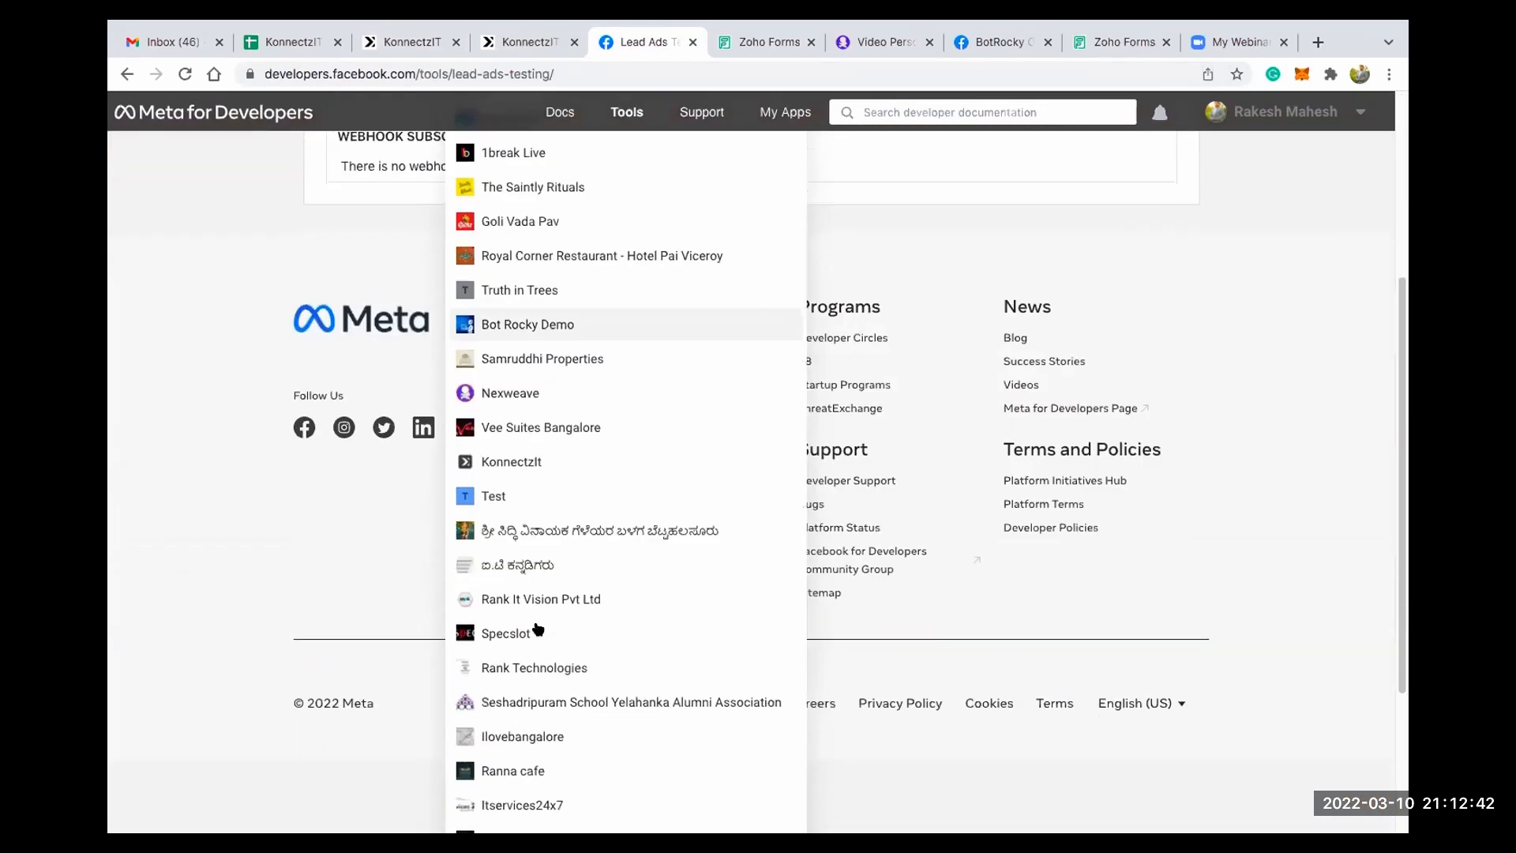
click(520, 494)
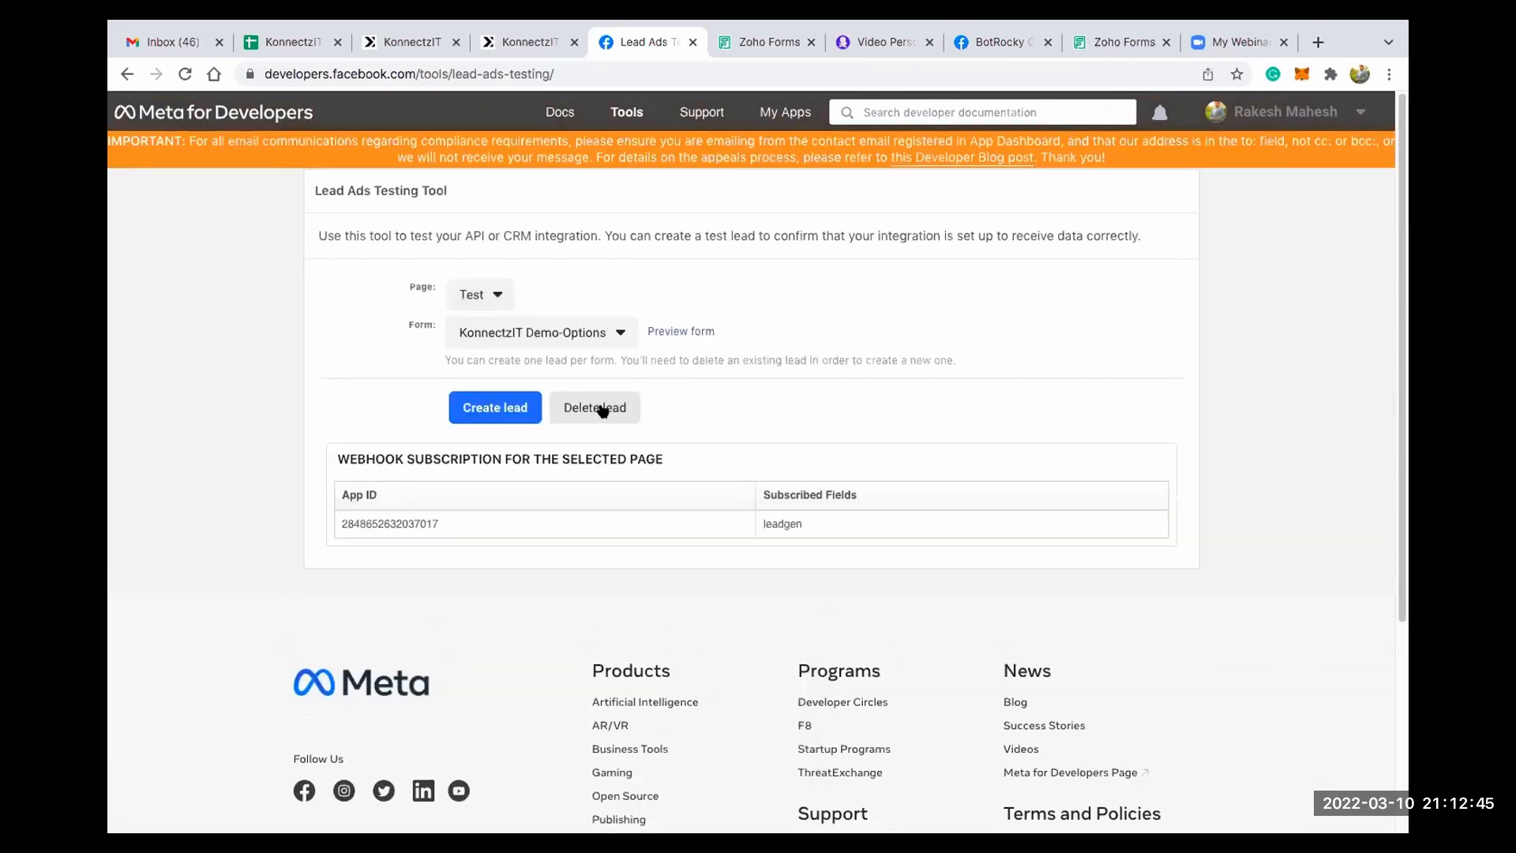
click(604, 409)
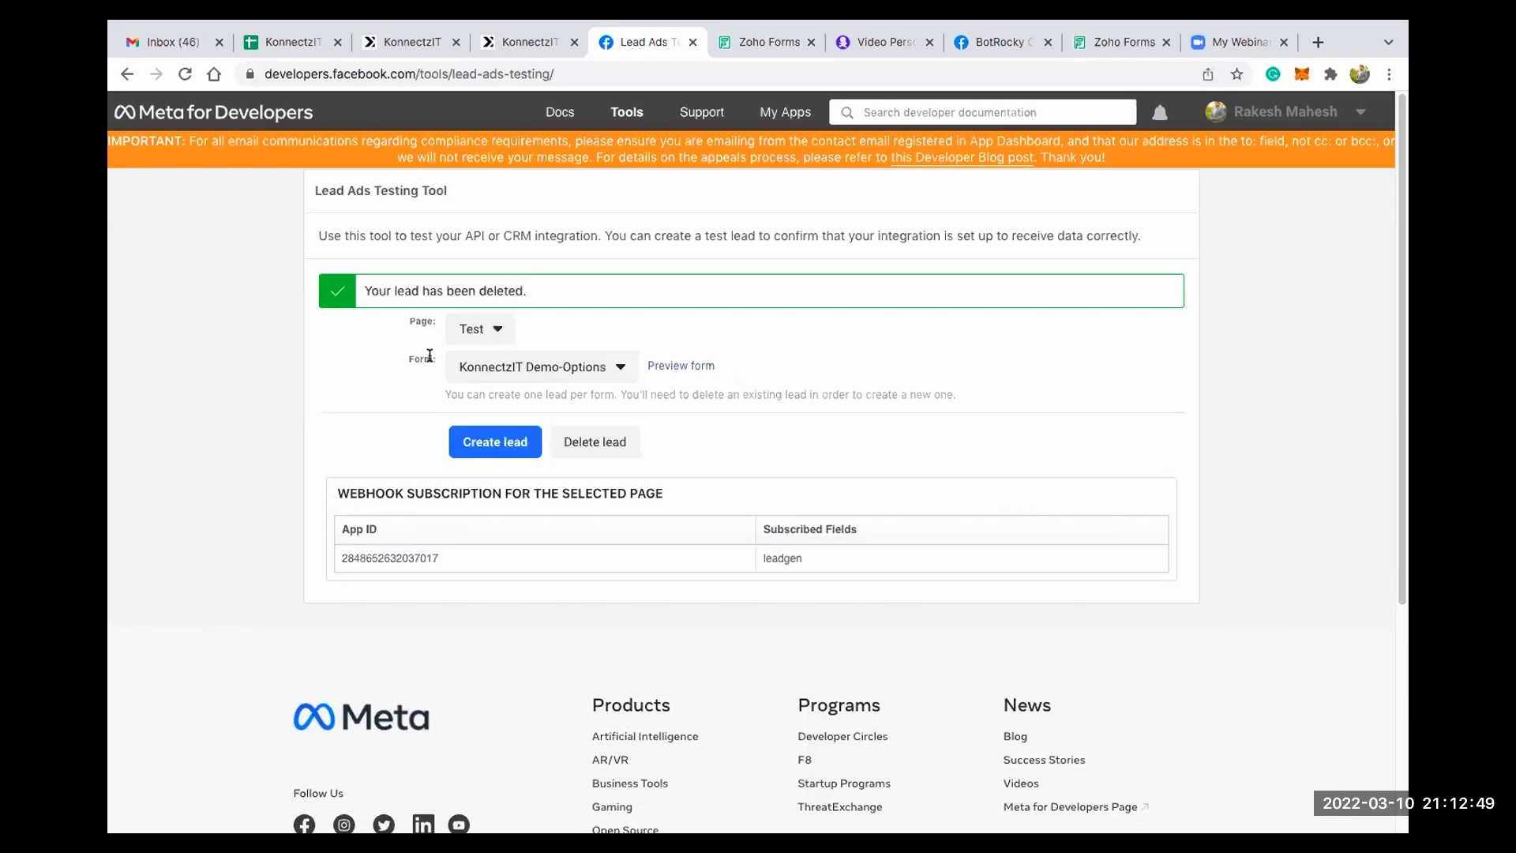
- Reload the Lead Ads Testing Tool and select the Test page again
click(185, 74)
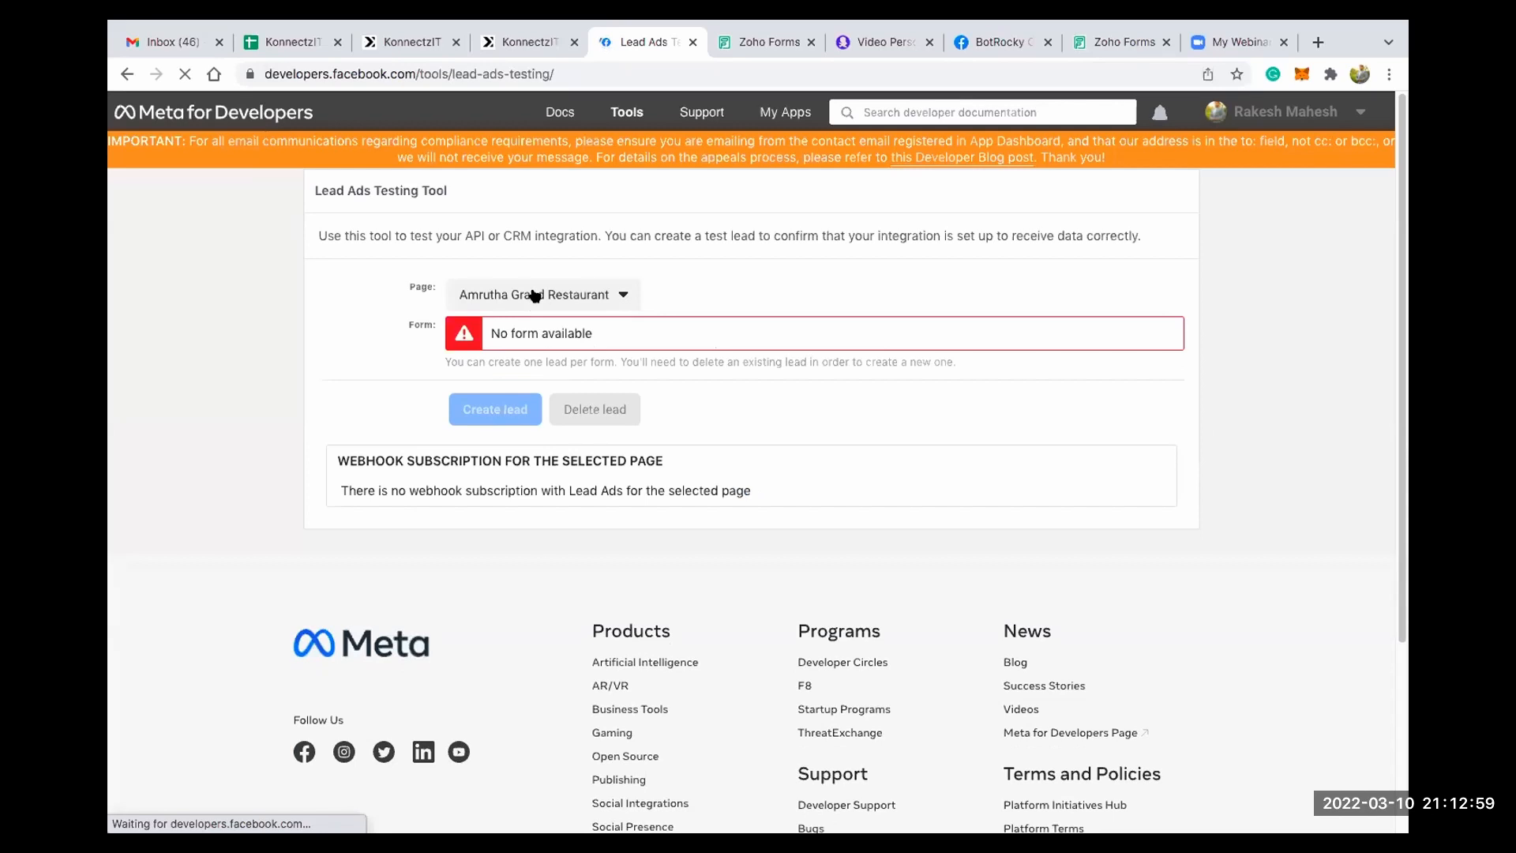
click(535, 296)
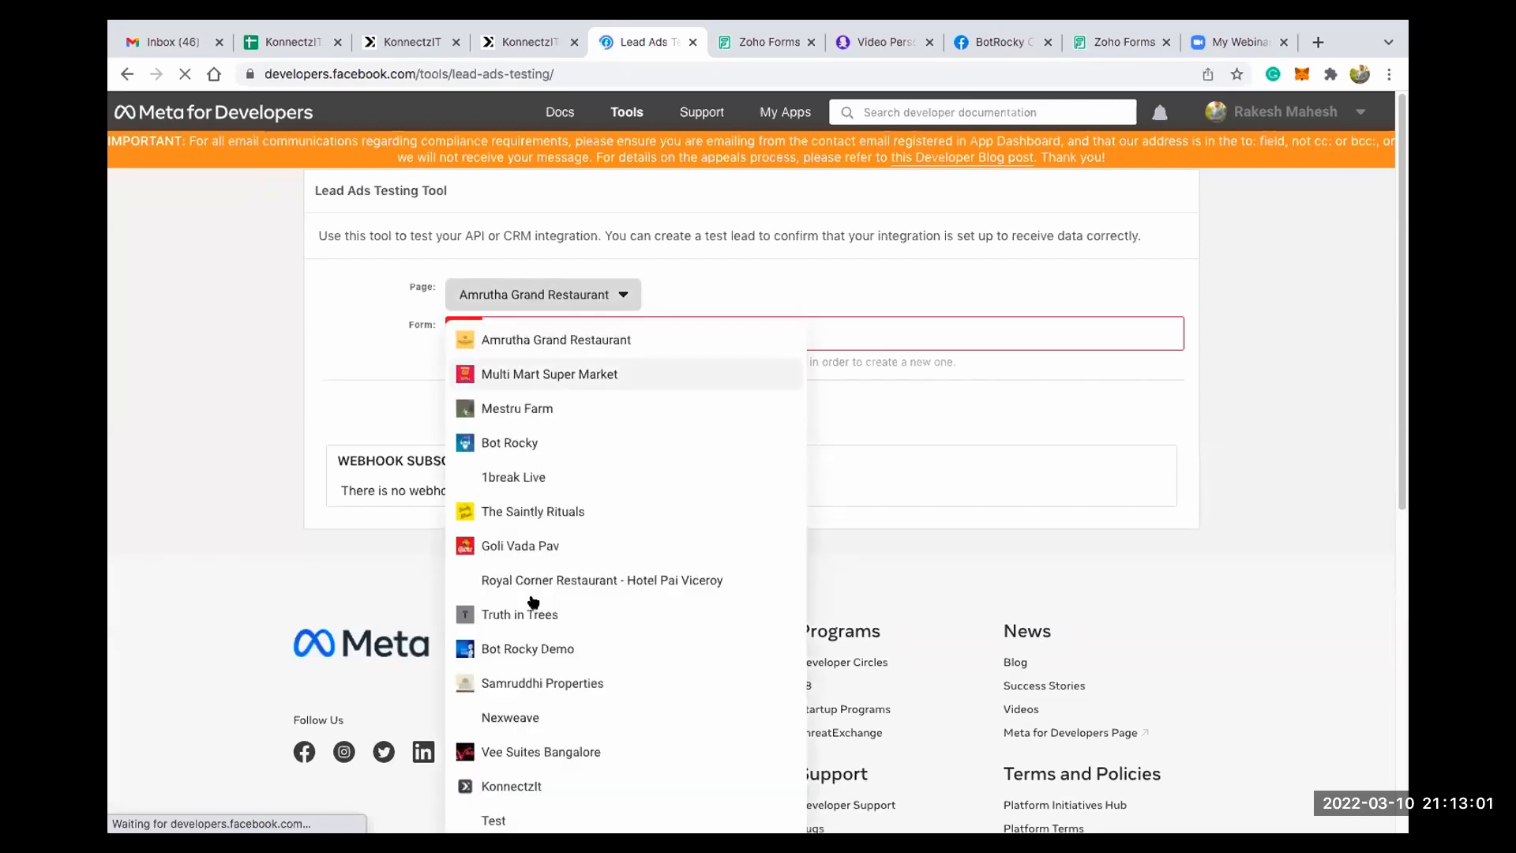
scroll(505, 648, down, 4)
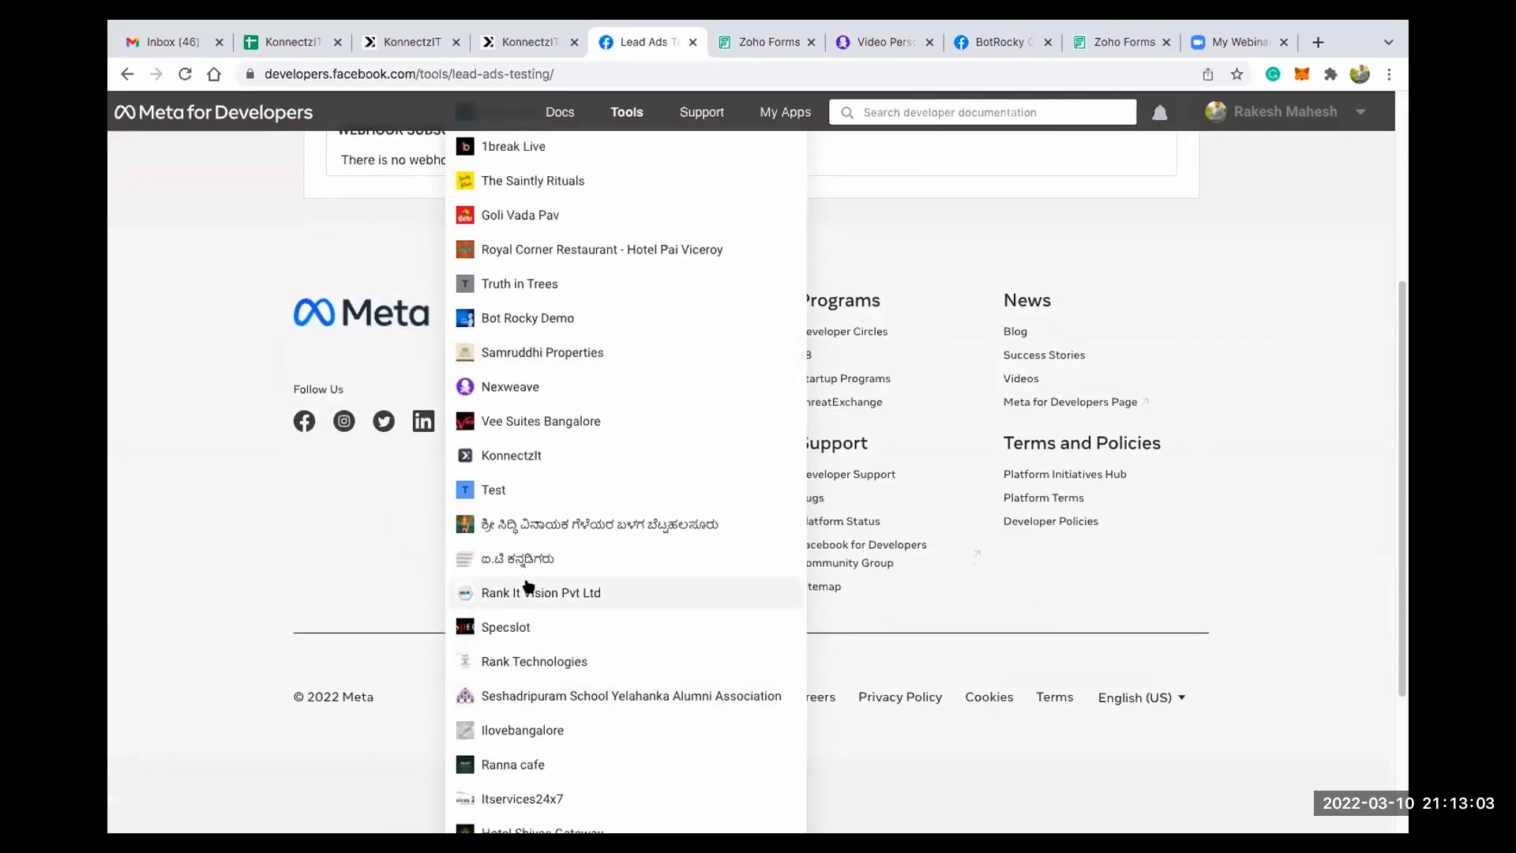
scroll(509, 521, down, 1)
click(505, 457)
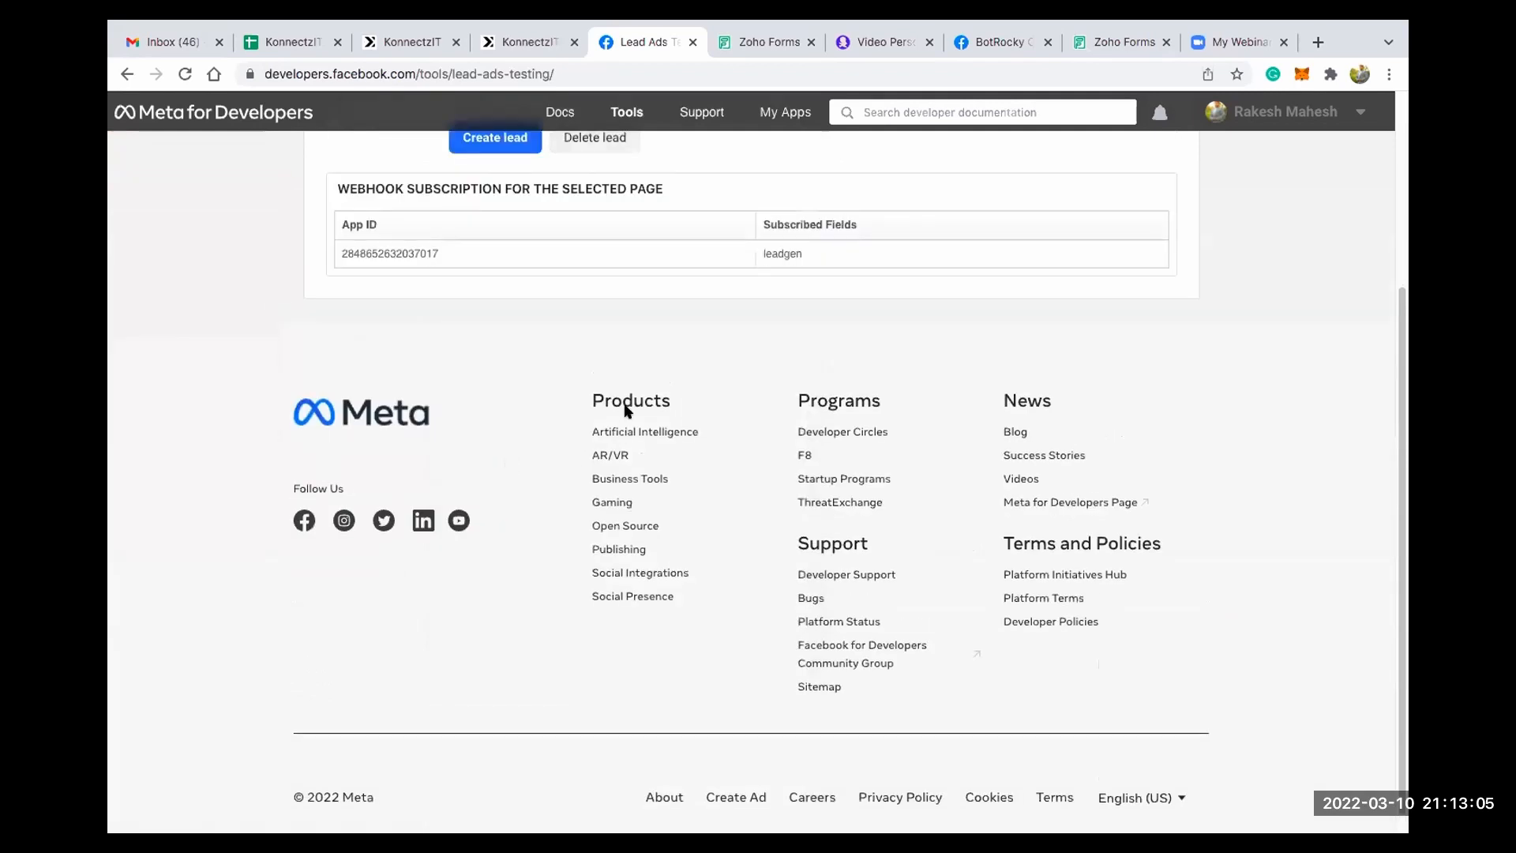
scroll(625, 406, up, 3)
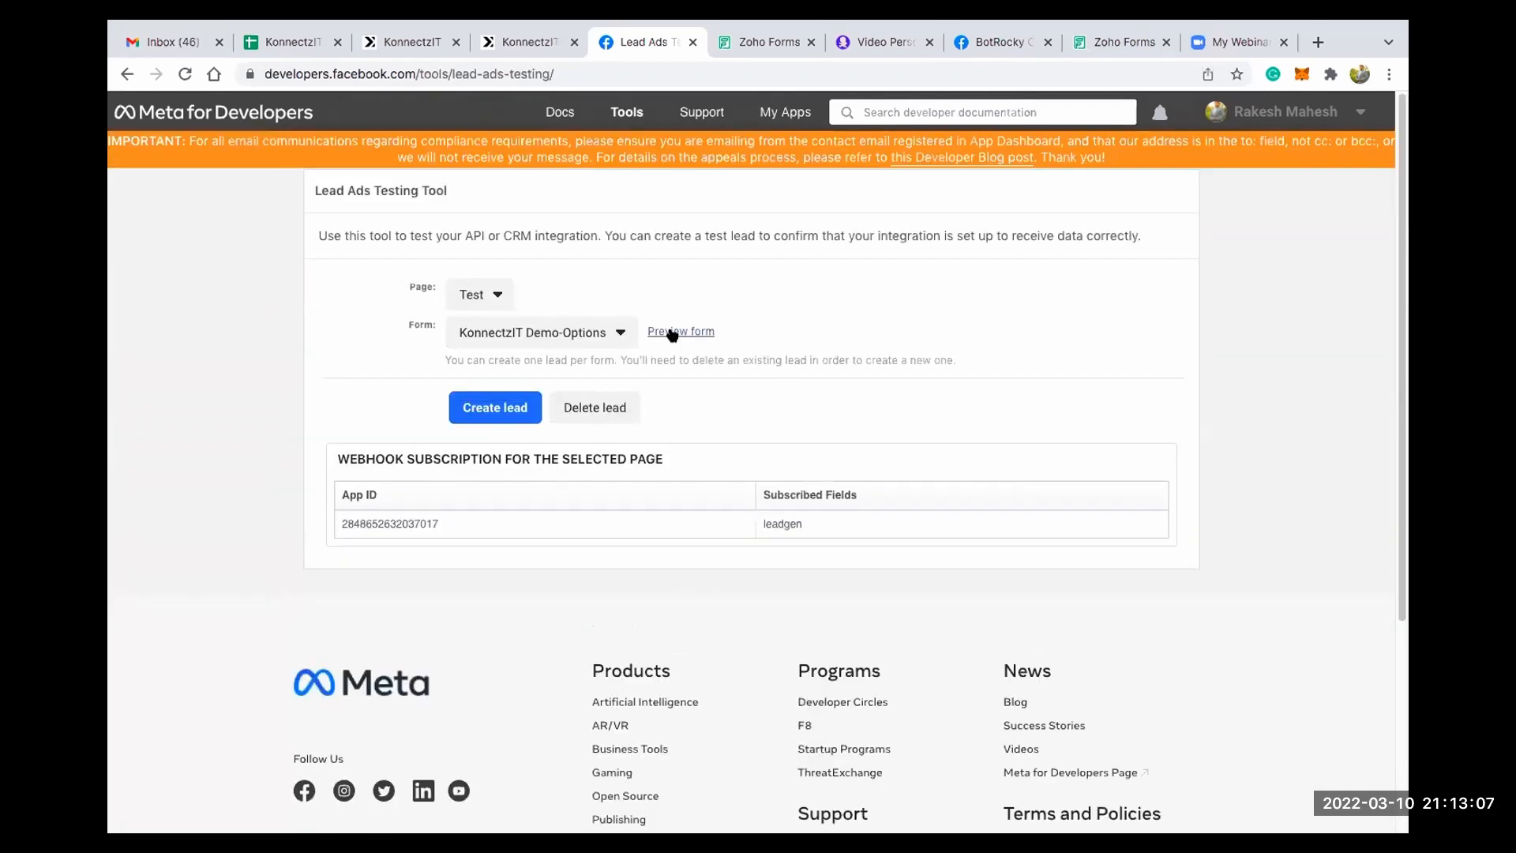
- Preview the KonnectzIT Demo-Options form, set Onboarding Call to Yes, enter the lead's full name and submit the test lead
click(675, 328)
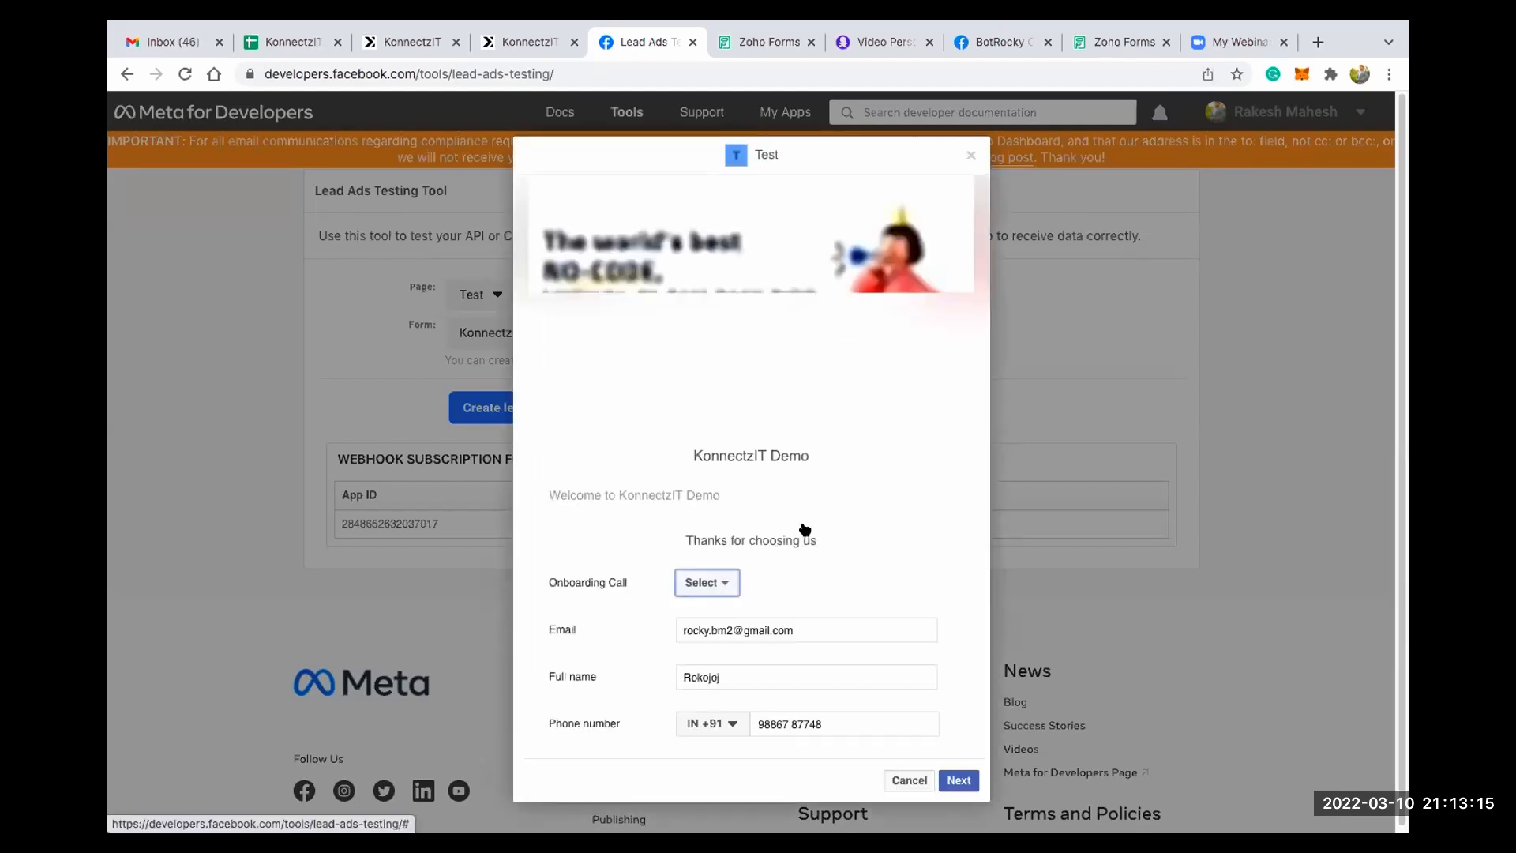
click(703, 577)
click(722, 605)
double_click(711, 669)
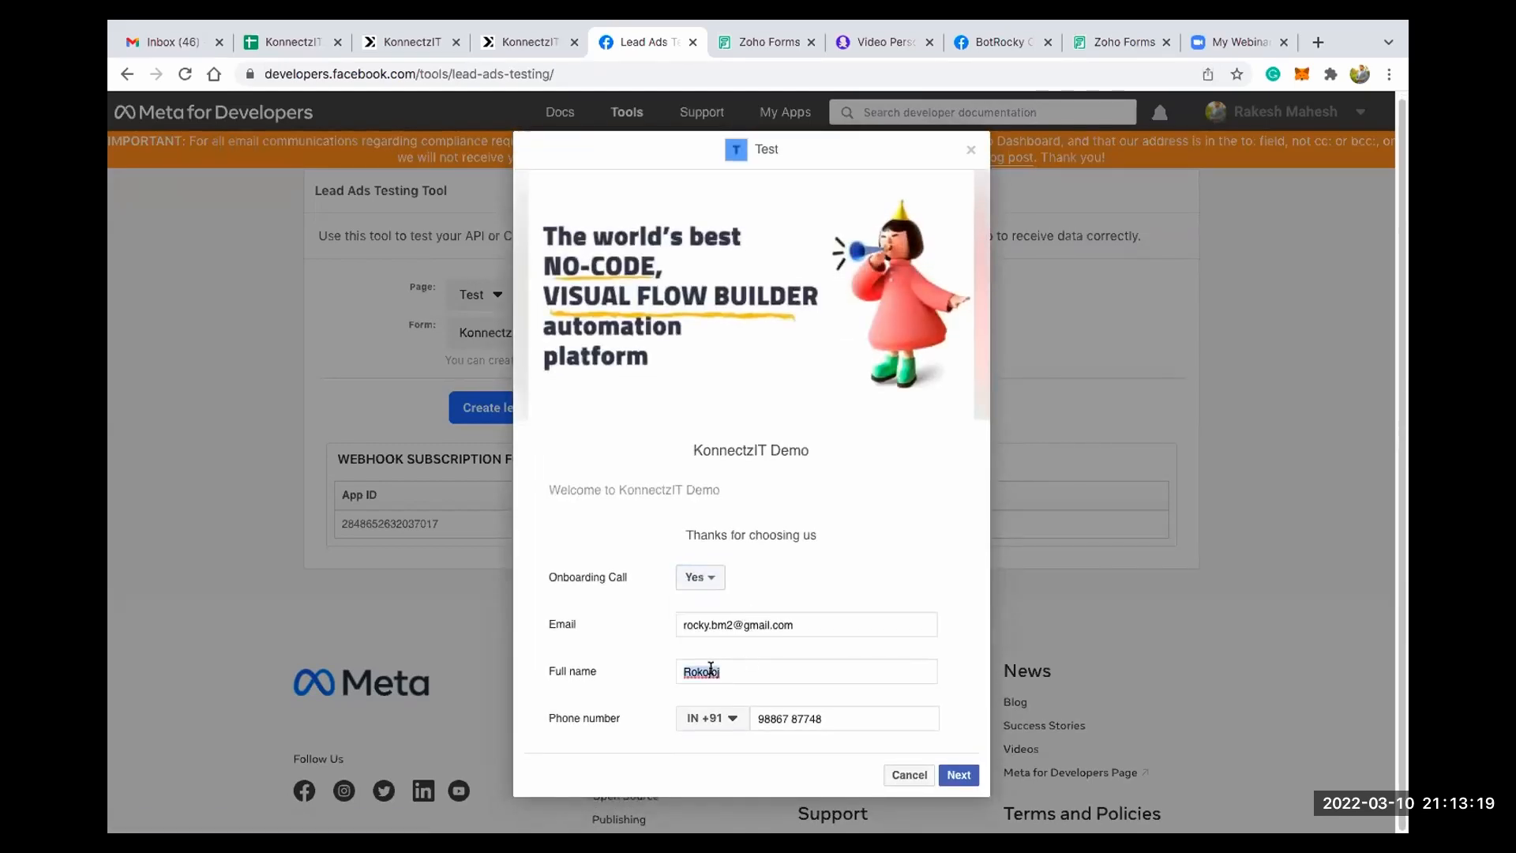
text(Ra)
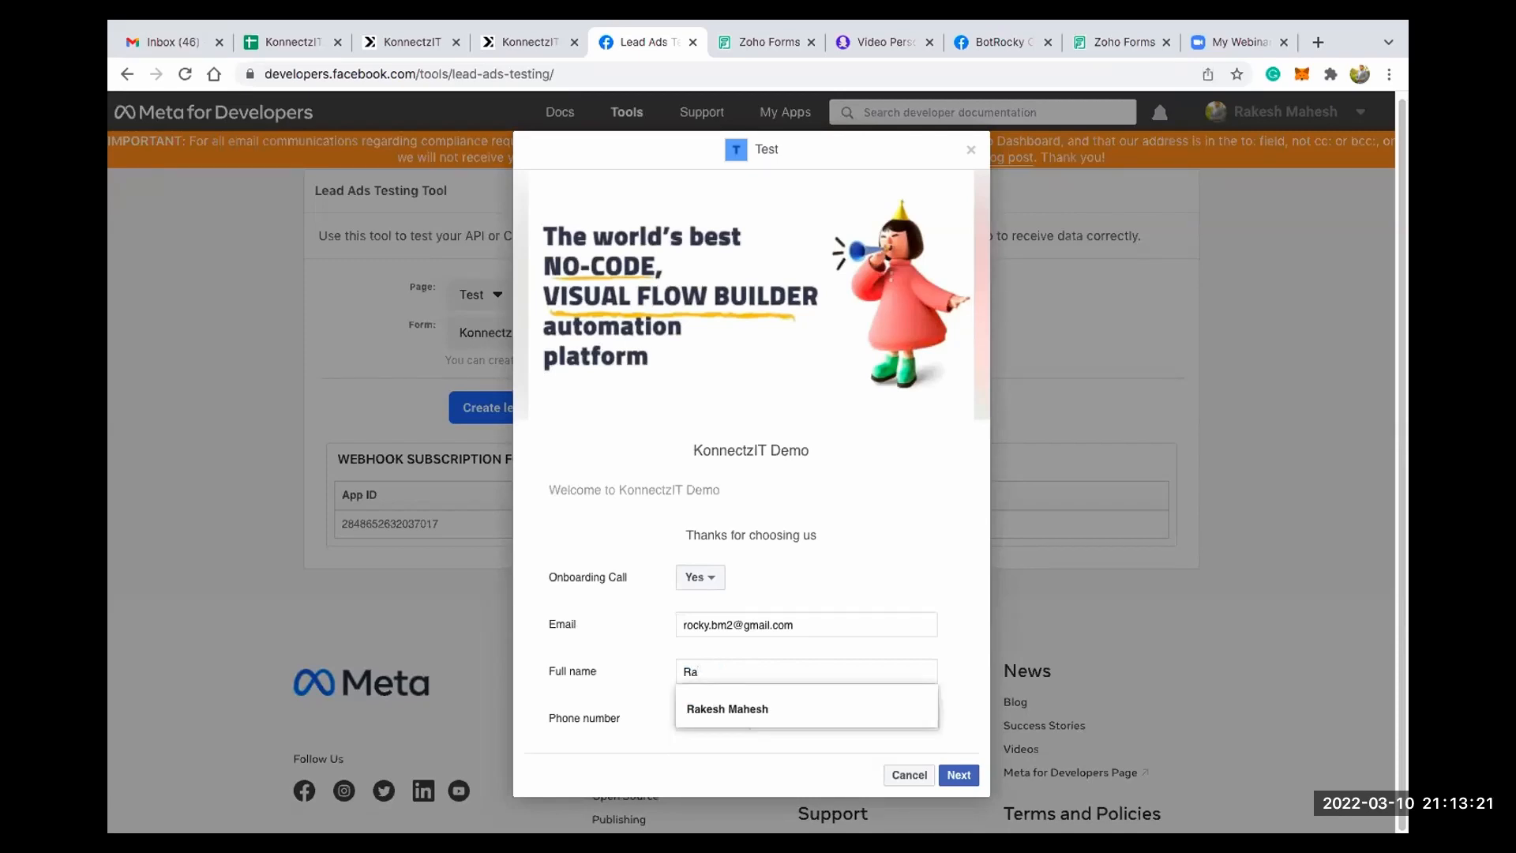
click(746, 705)
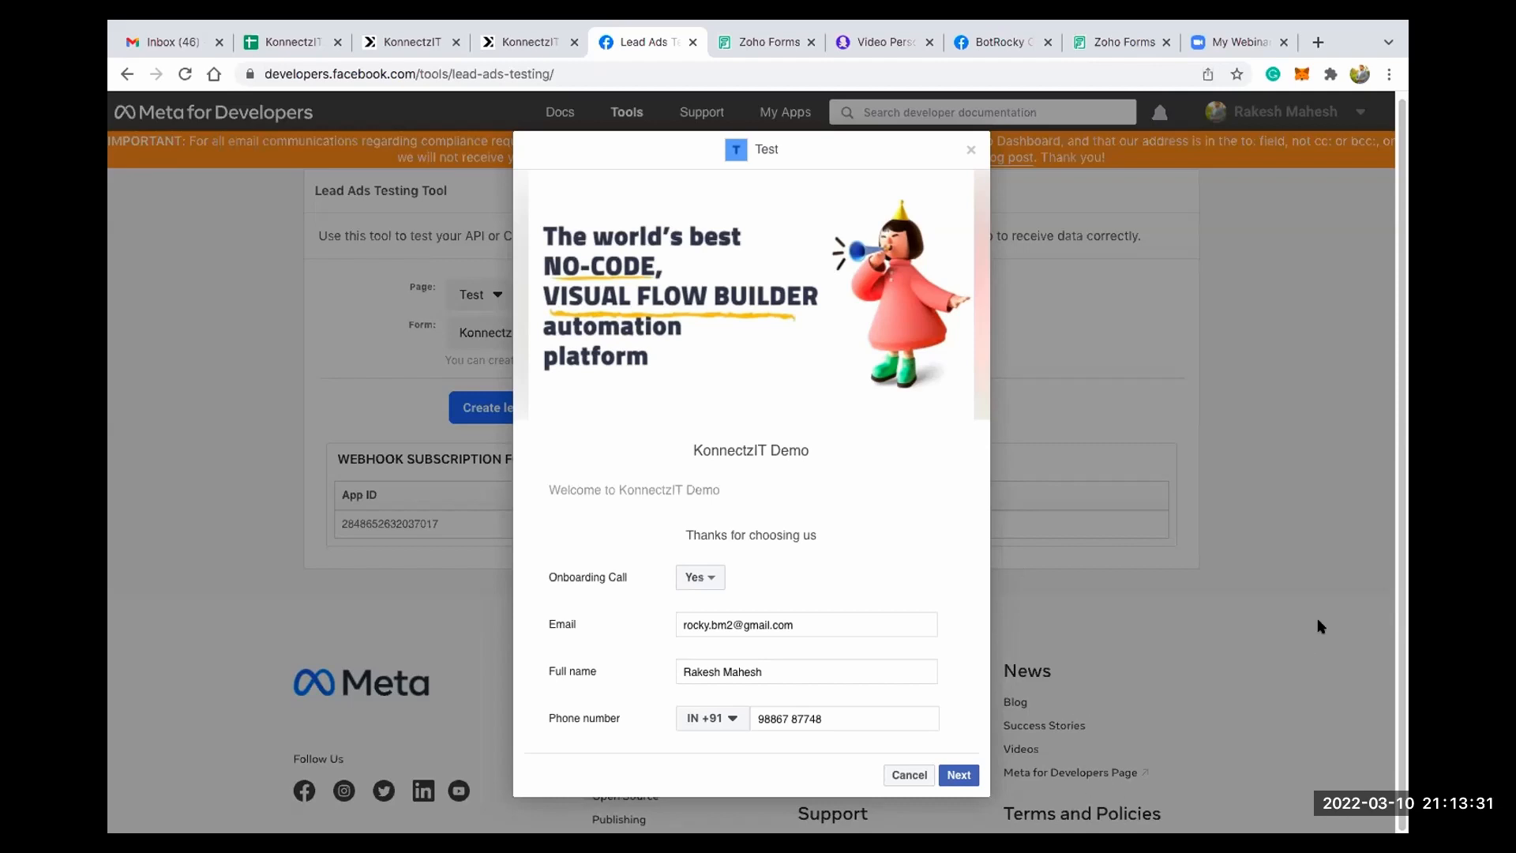
click(958, 775)
click(950, 572)
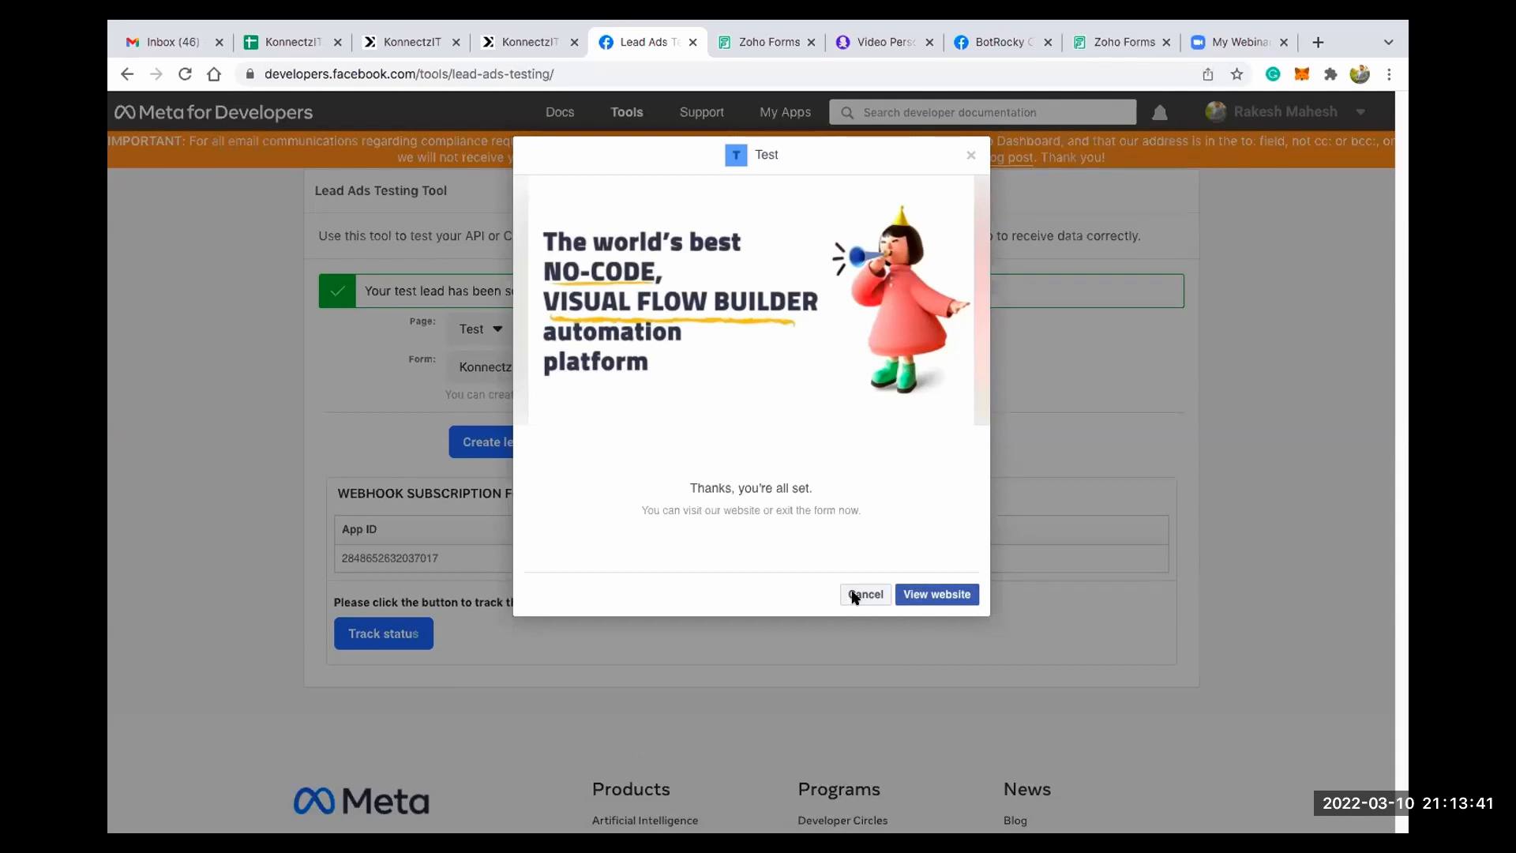
- Switch to KonnectzIT Demo Sheets and check the name, email and phone cells of row 13 in the Demo worksheet
click(297, 44)
click(244, 505)
click(321, 505)
click(468, 508)
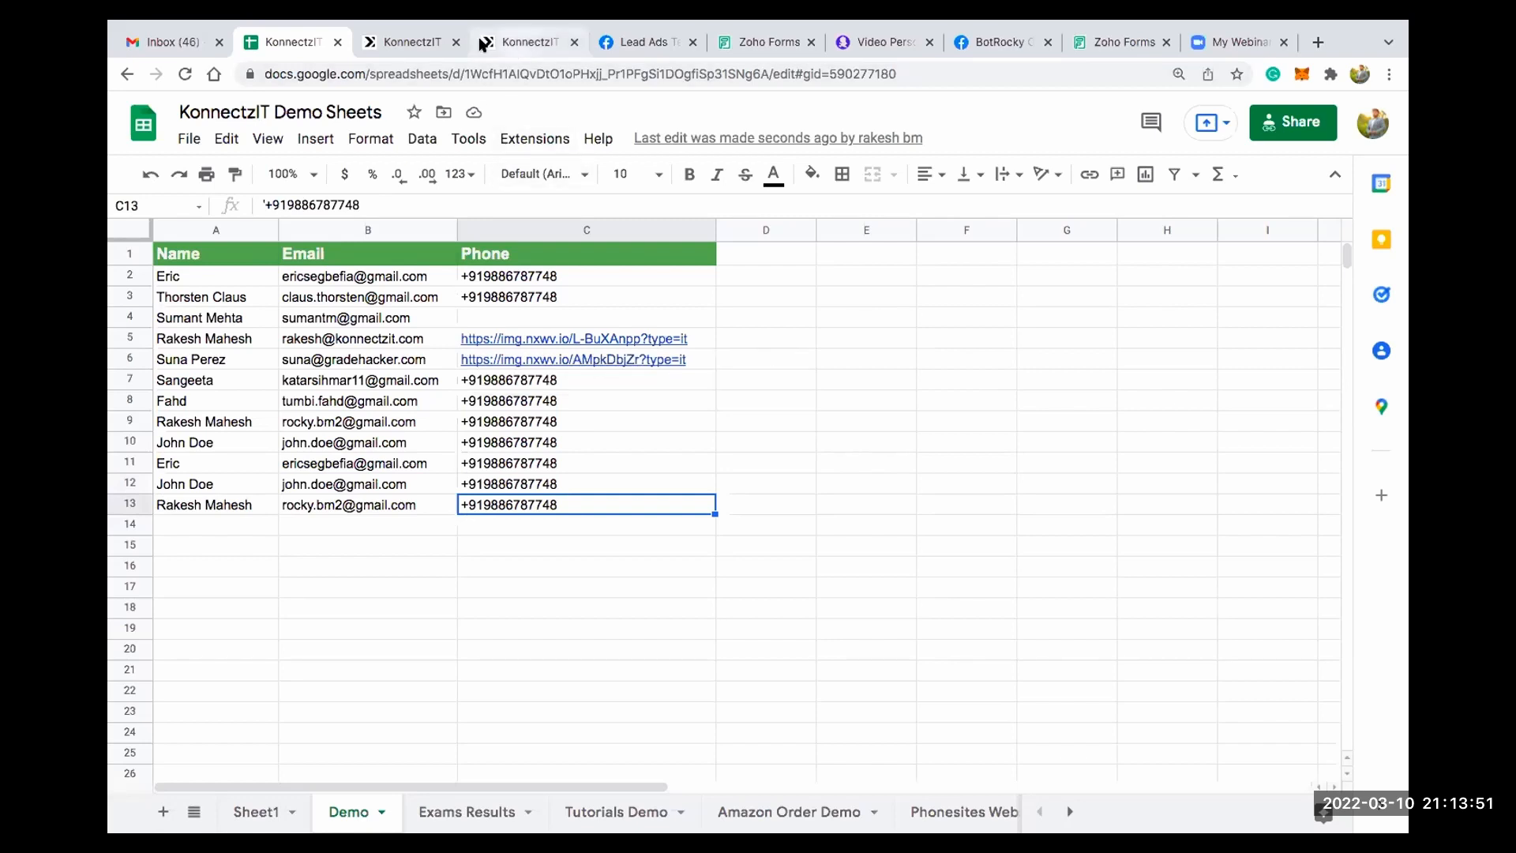
- Switch to KonnectzIT, create a new Konnectz and replace its title with "Zoho Forms +"
click(437, 45)
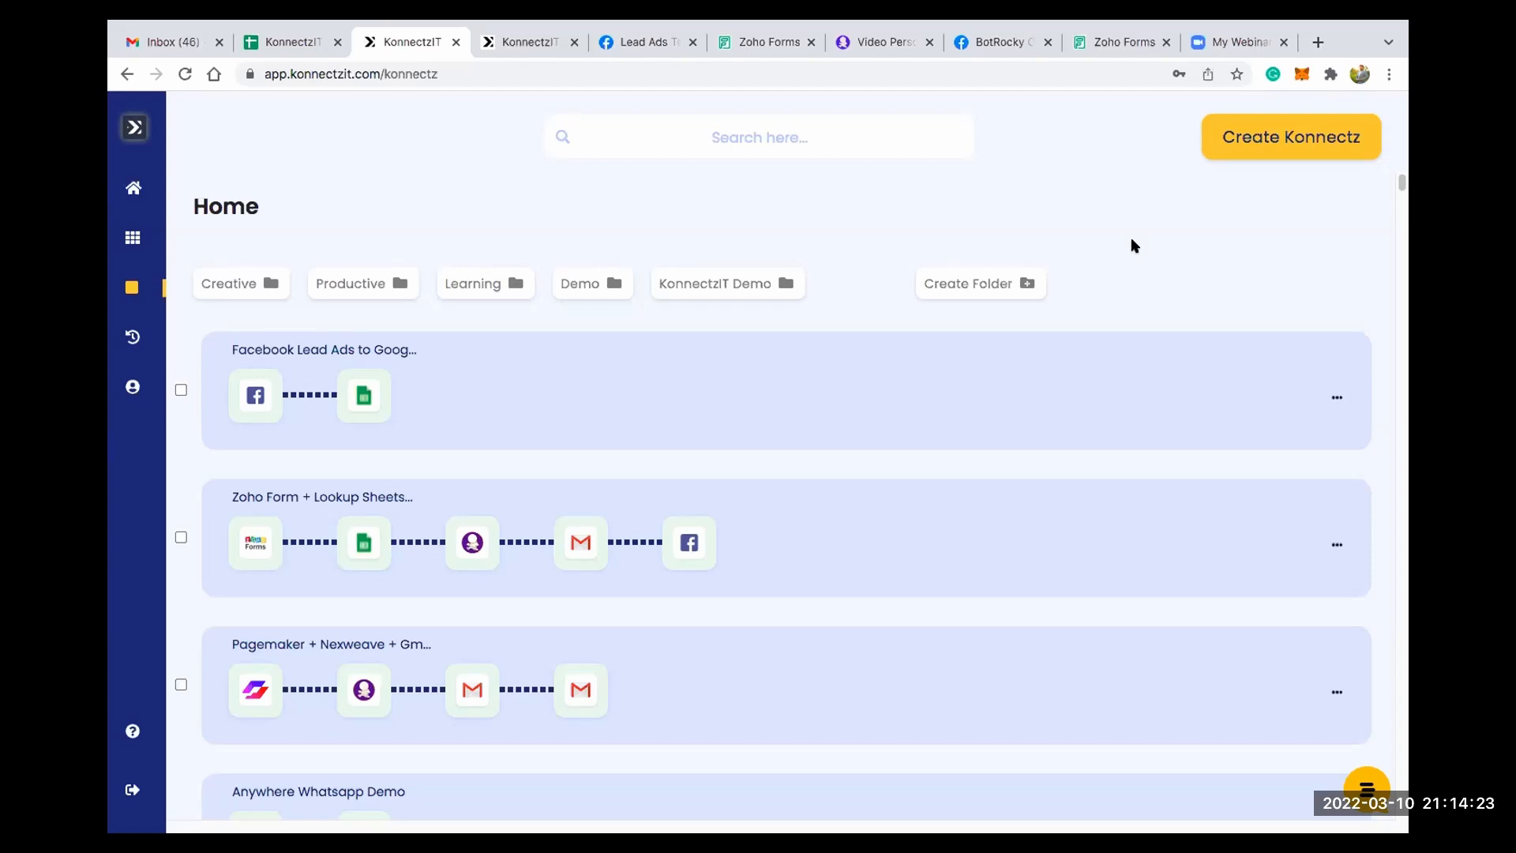
click(1296, 150)
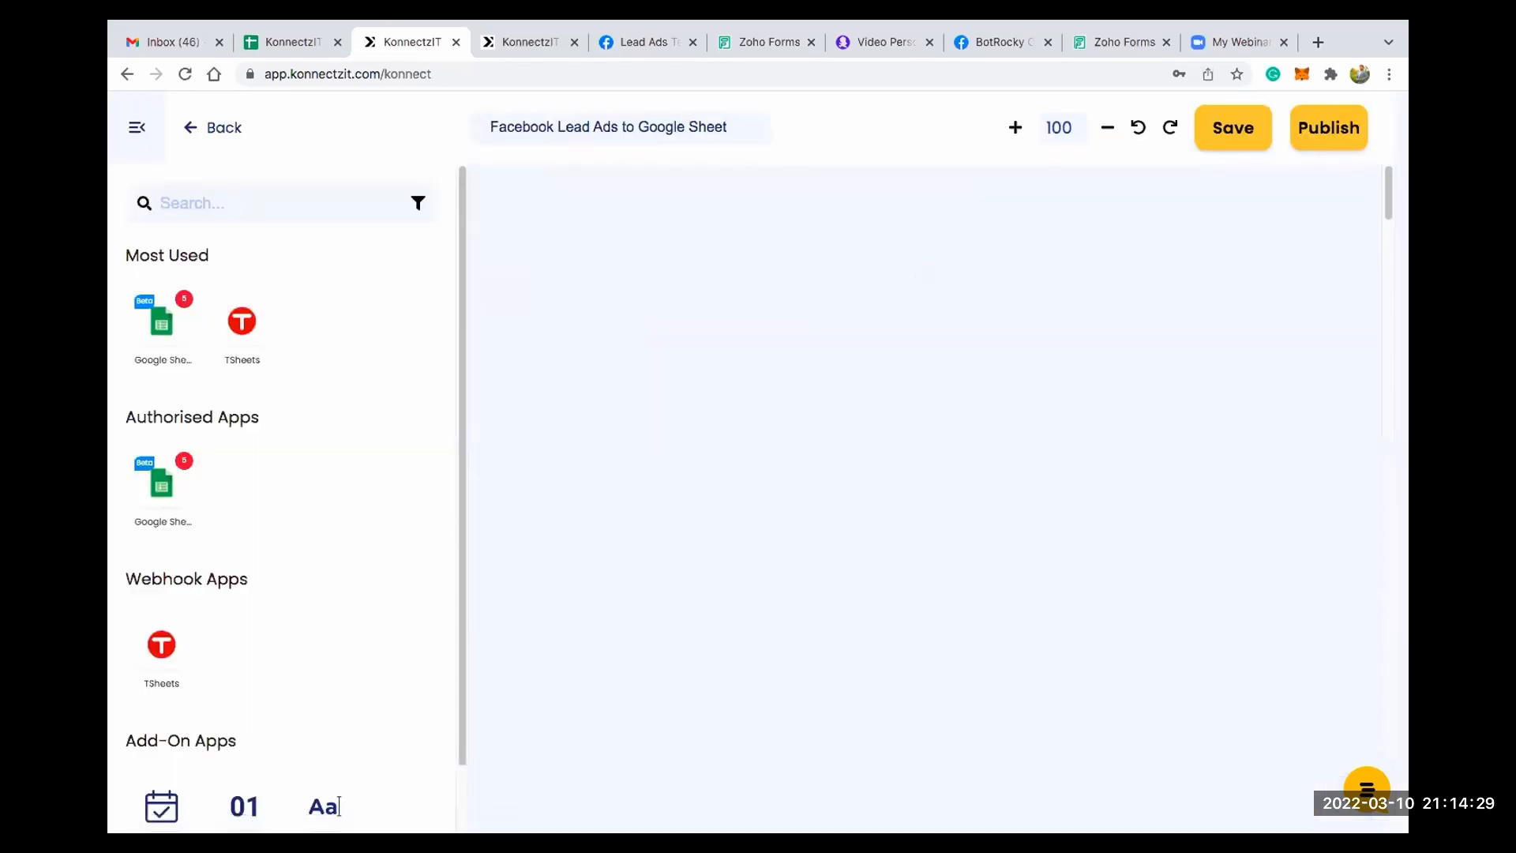
key(super+z)
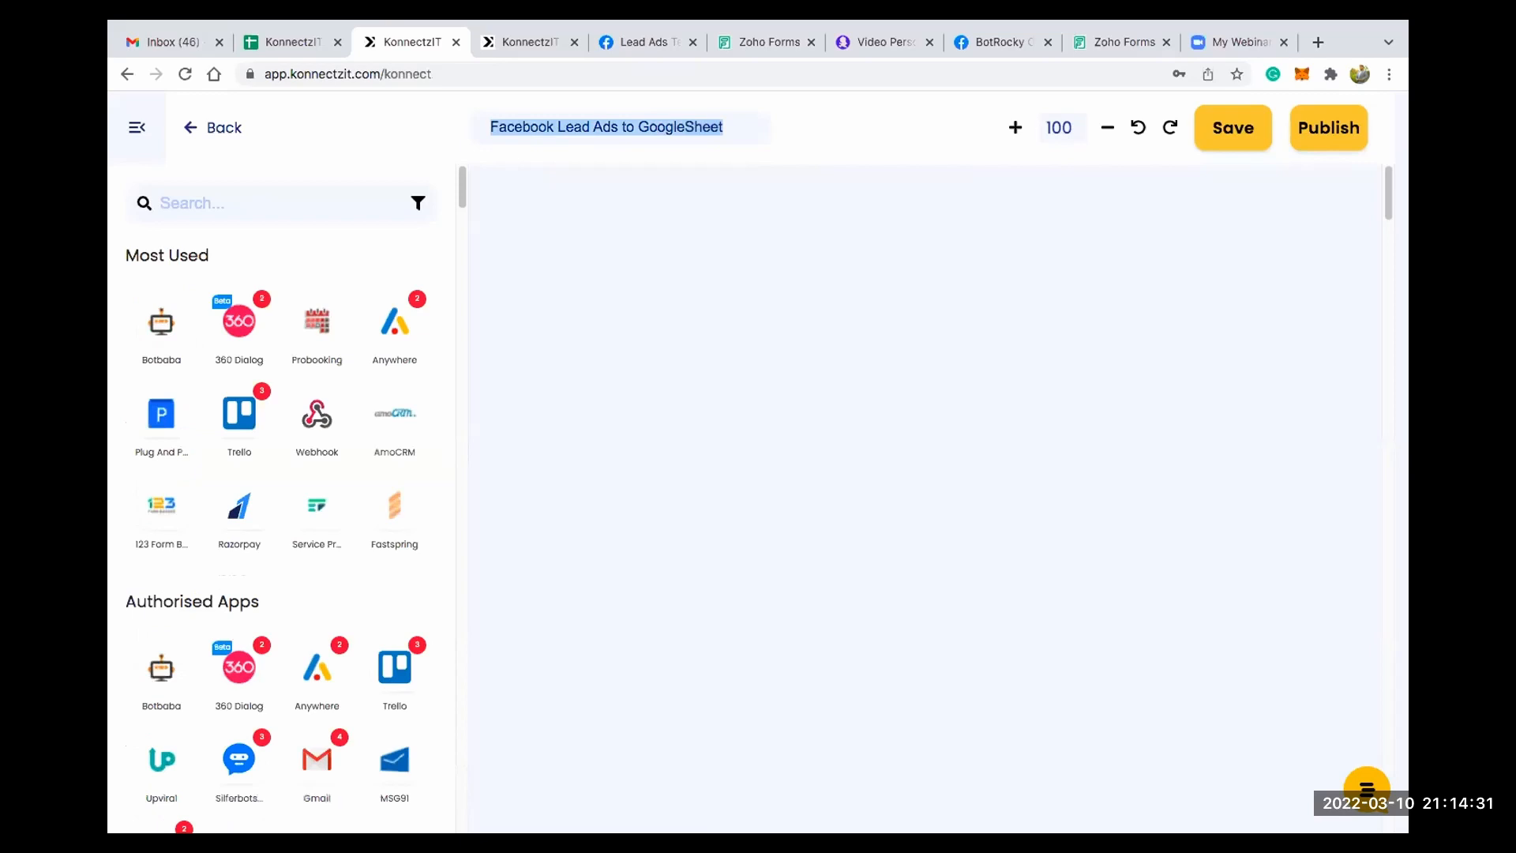
key(BackSpace)
text(Z)
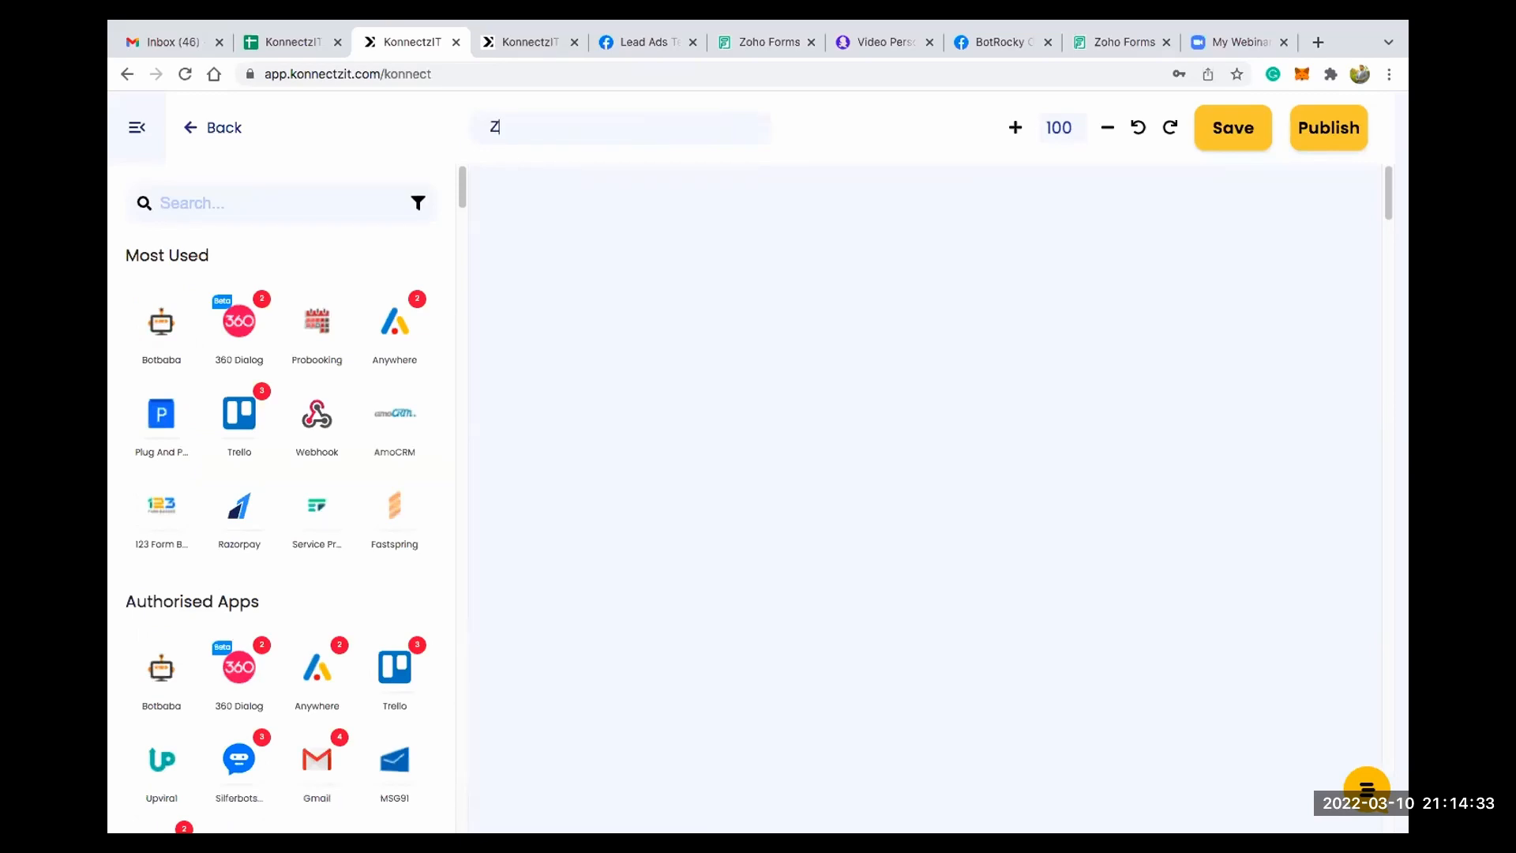
text(oho Forms +)
- Switch to KonnectzIT Demo Sheets and examine the student IDs, subject marks and totals in the Exams Results worksheet
click(298, 43)
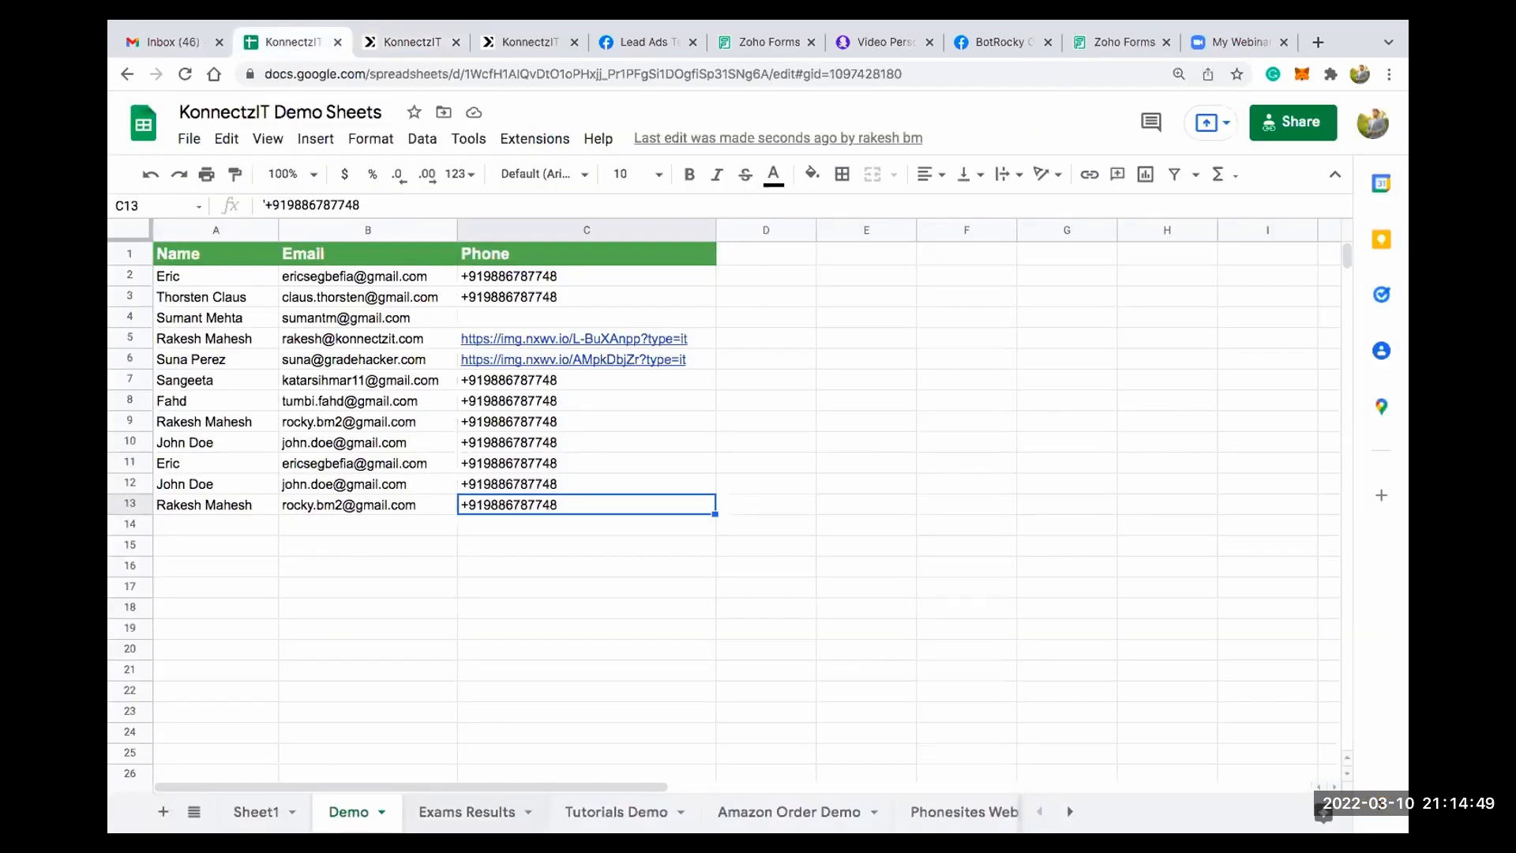
click(466, 811)
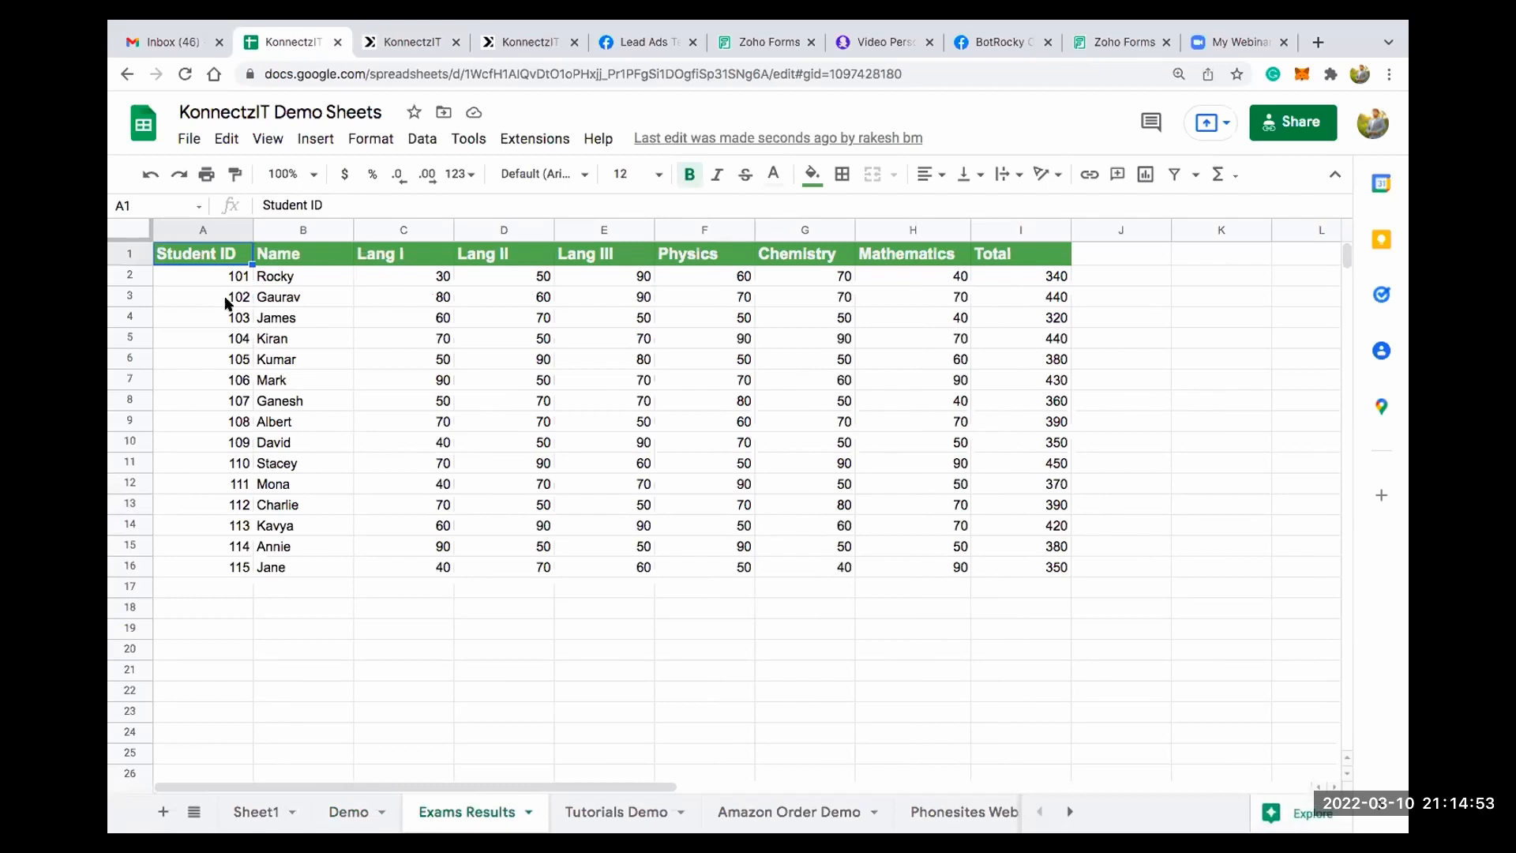
click(228, 300)
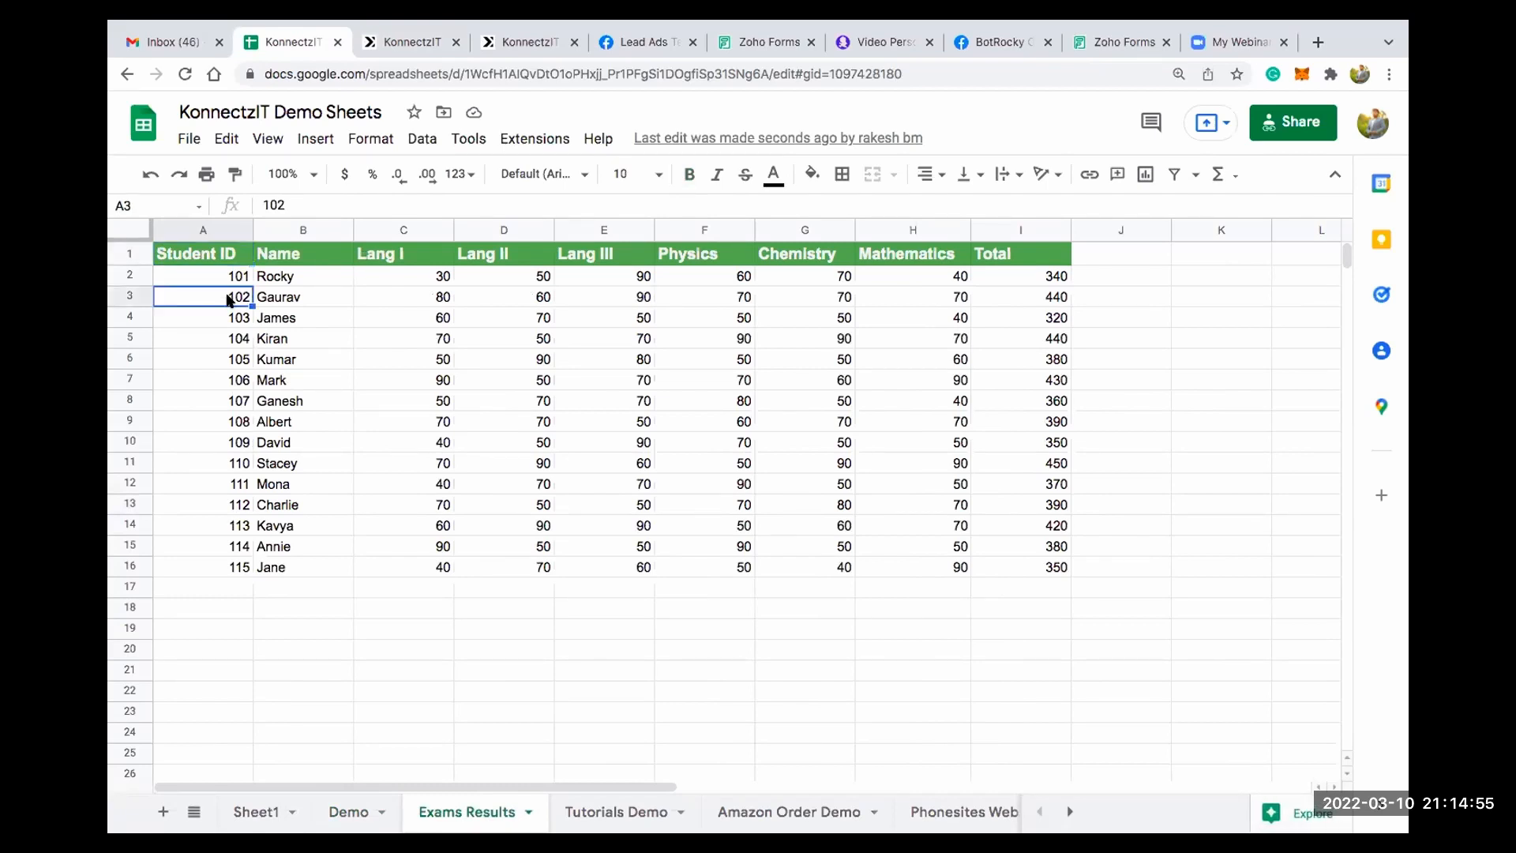
click(335, 306)
click(520, 303)
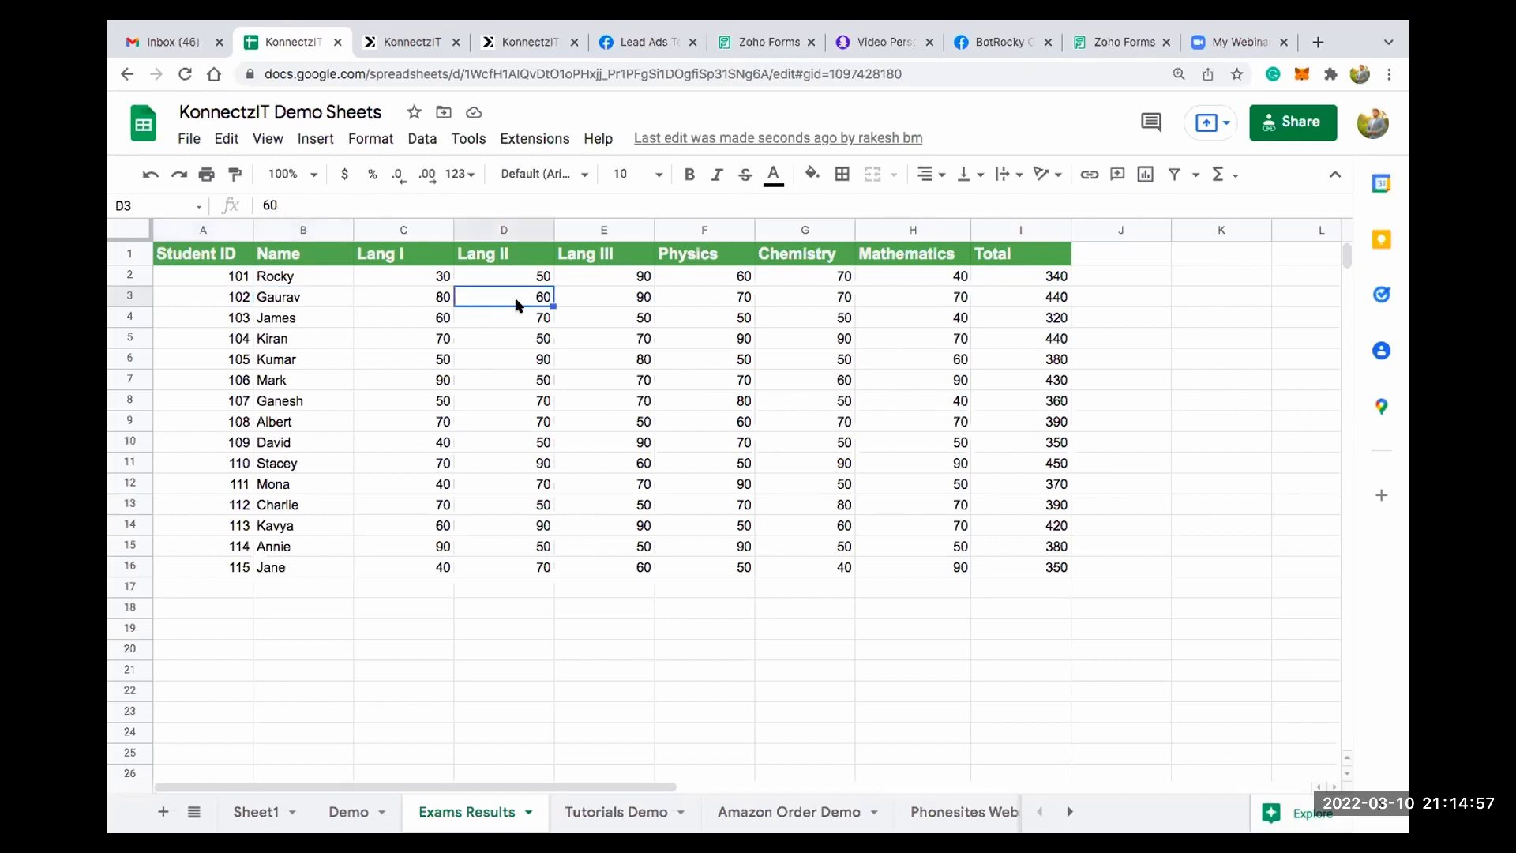
click(230, 302)
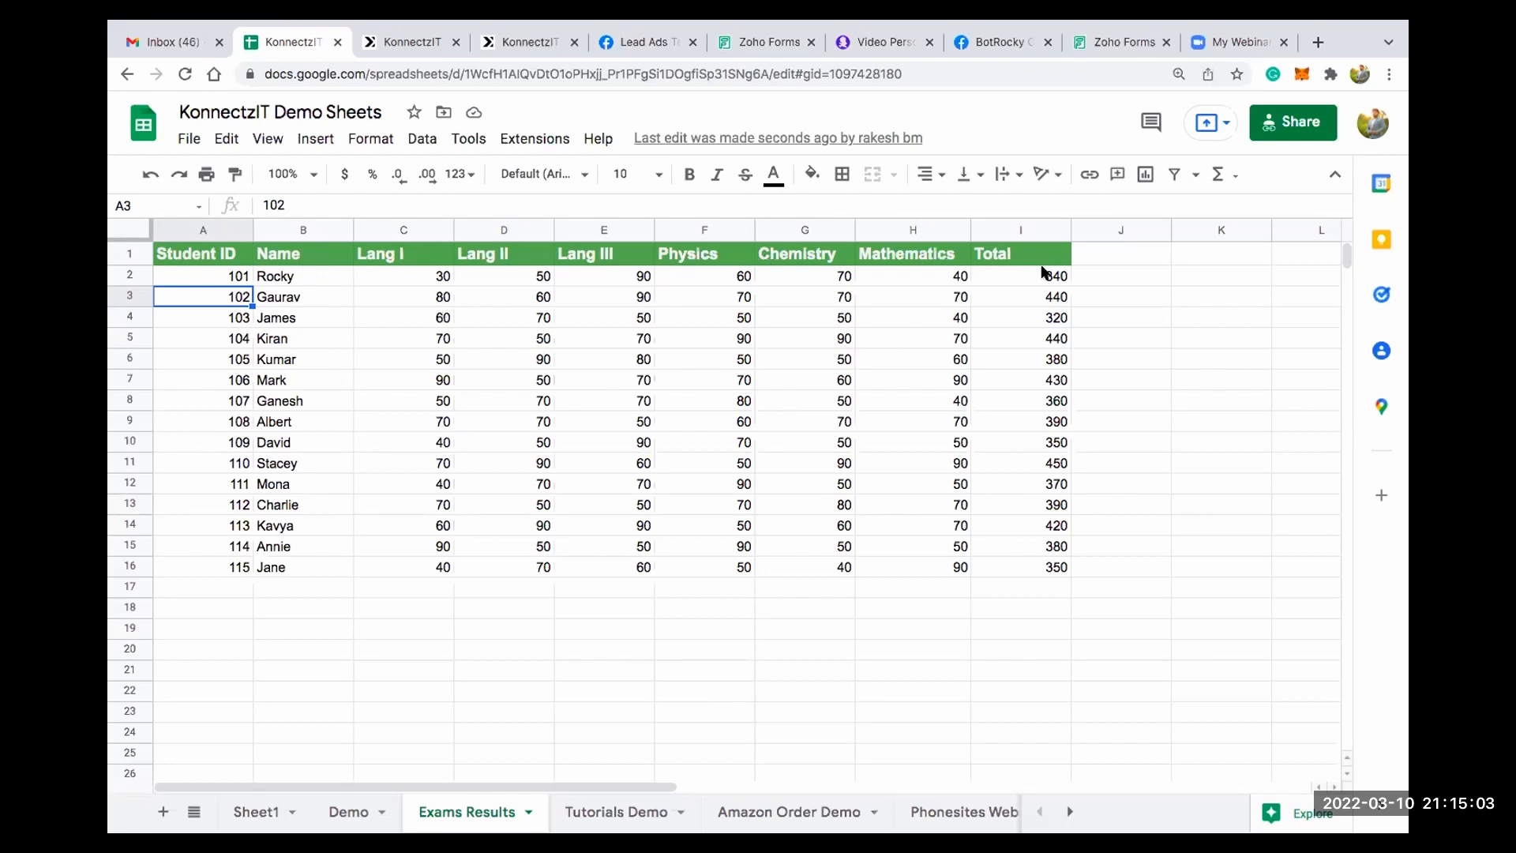
click(1045, 320)
key(XF86AudioLowerVolume)
key(XF86AudioLowerVolume)
key(XF86AudioLowerVolume)
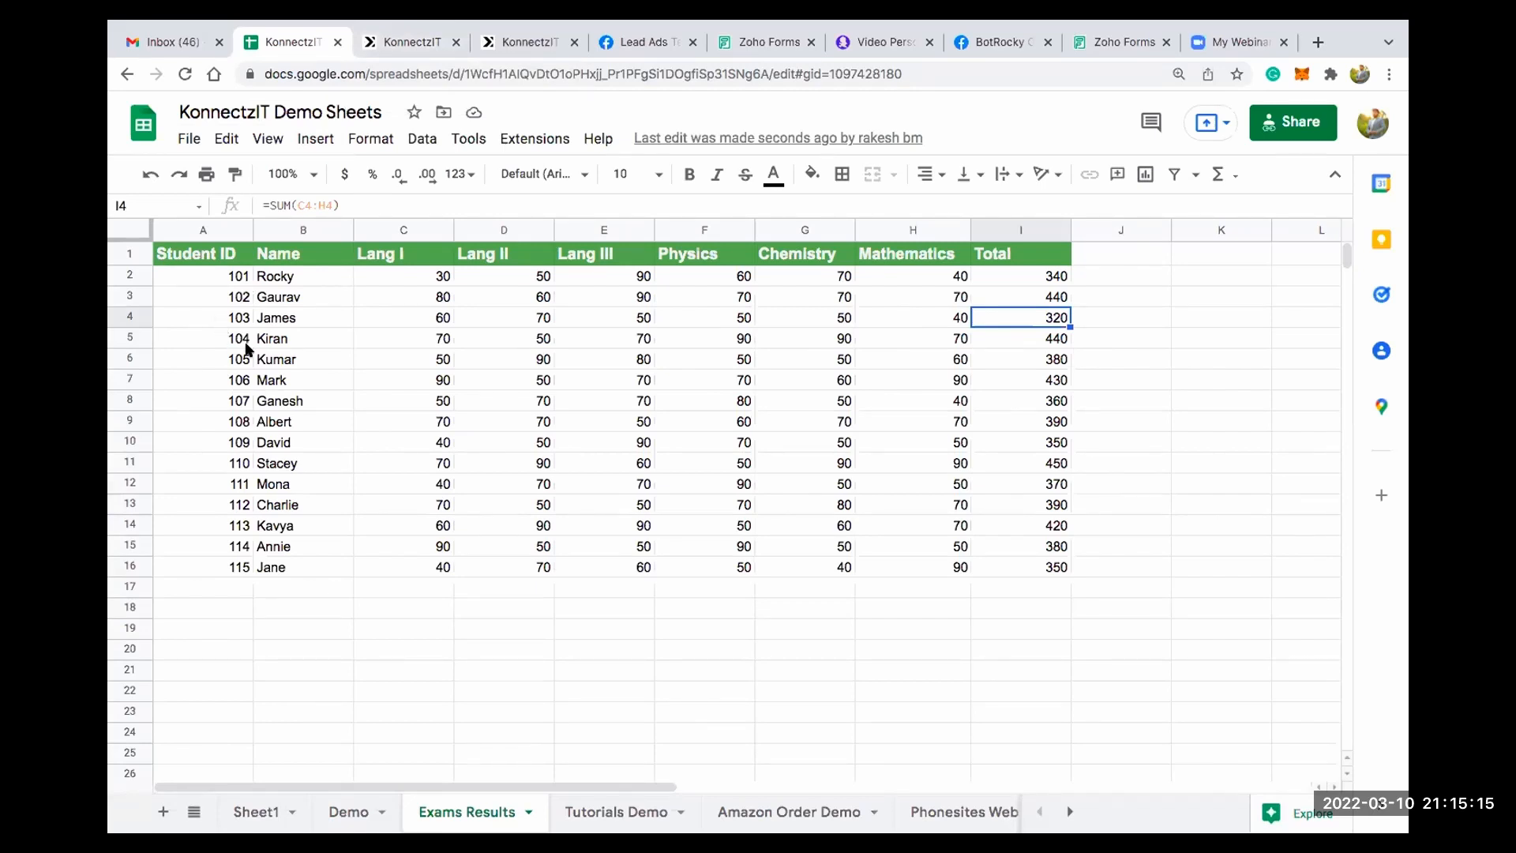
- Return to the new Konnectz in KonnectzIT and complete its title as "Zoho Forms + Lookup Sheets + Nexweave + Gmail + Facebook Groups"
click(392, 43)
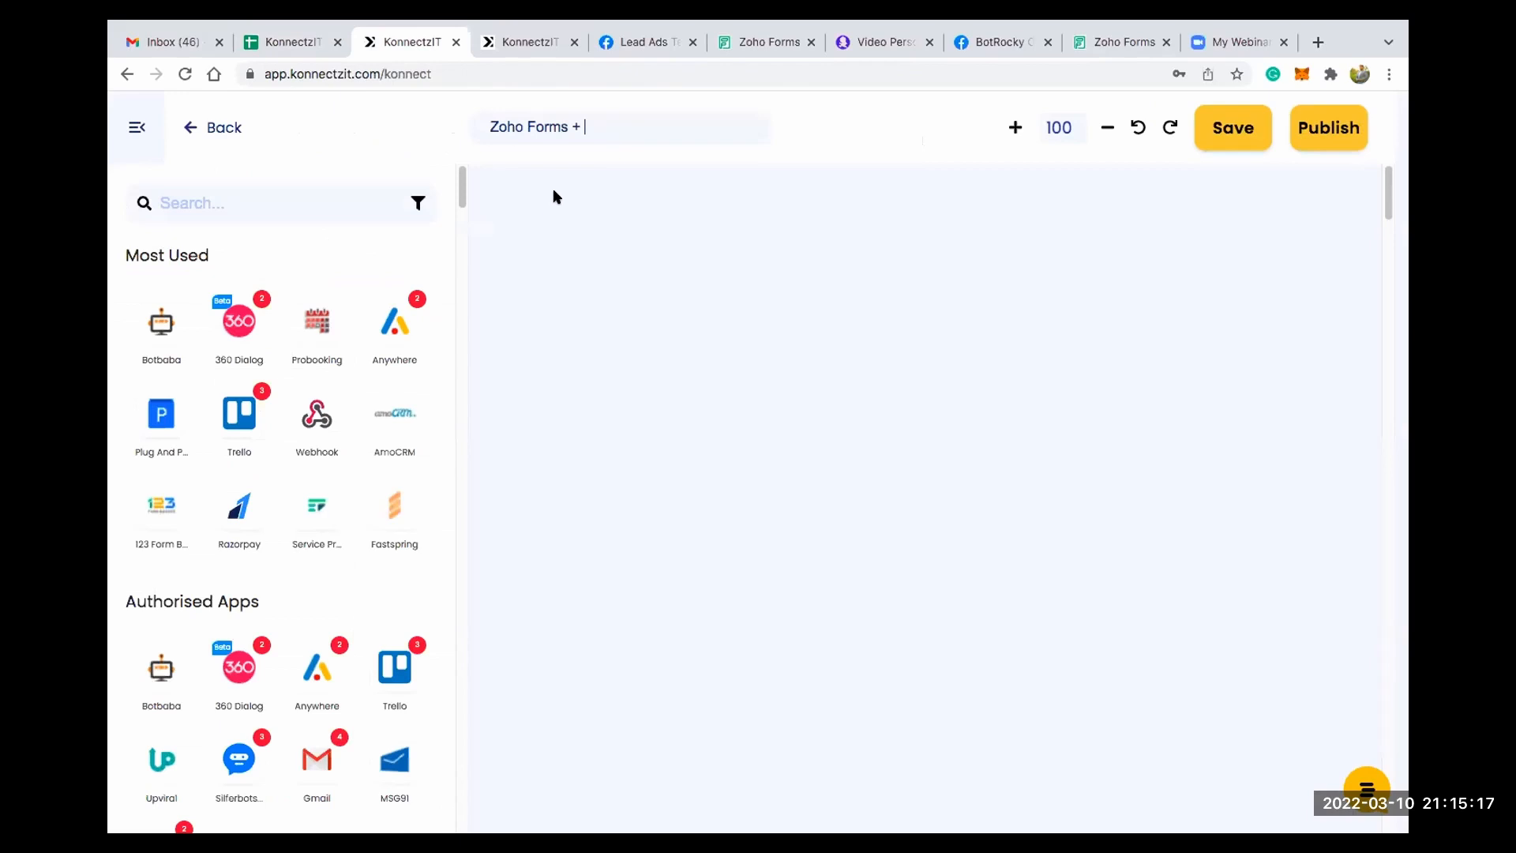
text(Lookup Shhets)
key(BackSpace)
key(BackSpace)
key(BackSpace)
key(BackSpace)
text(eets + Nexweave)
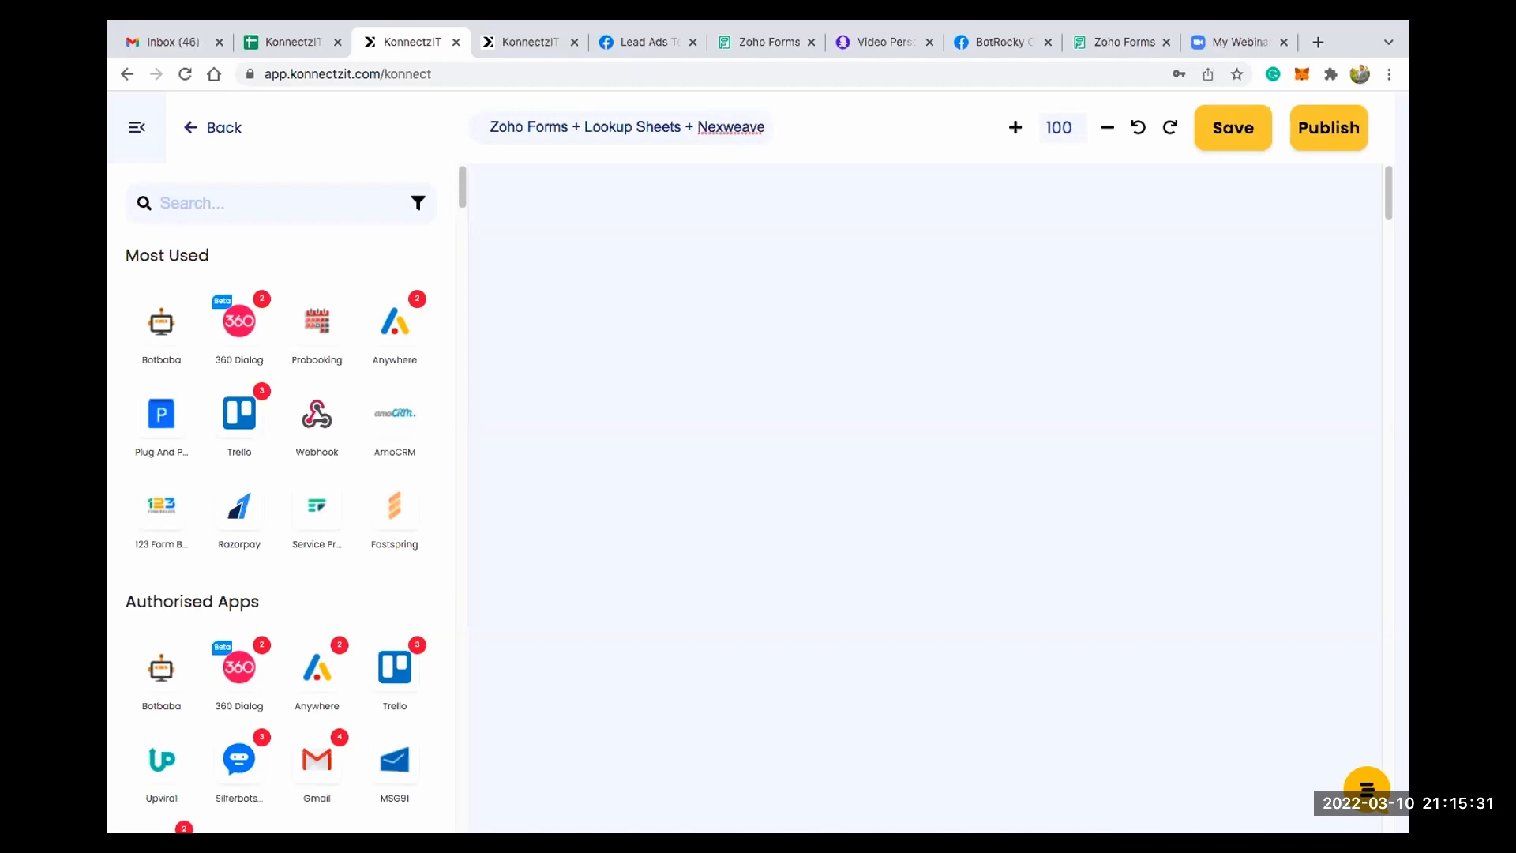
text( +)
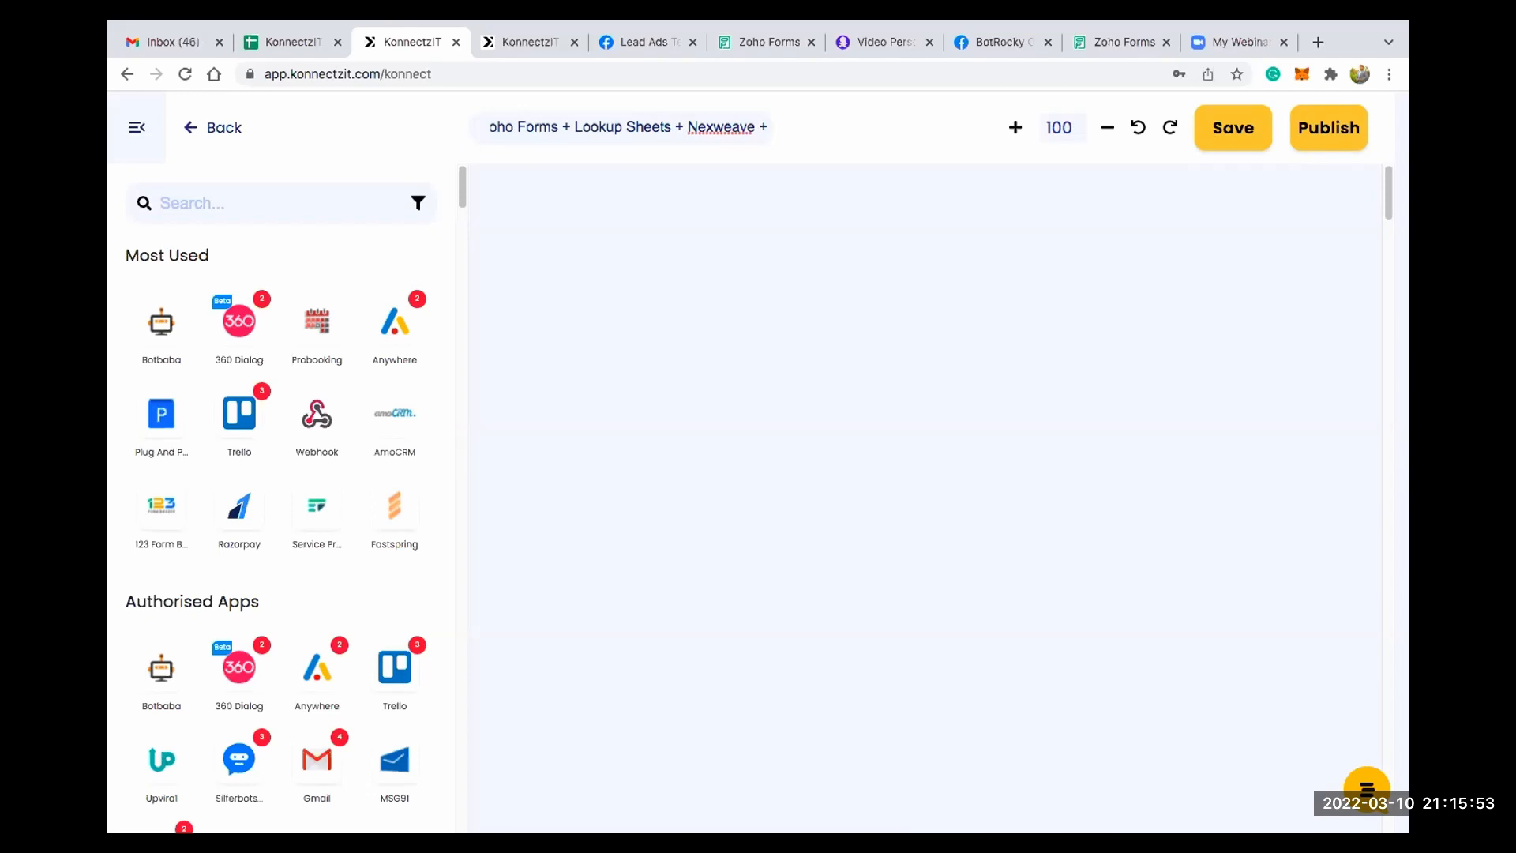
text(Gmail)
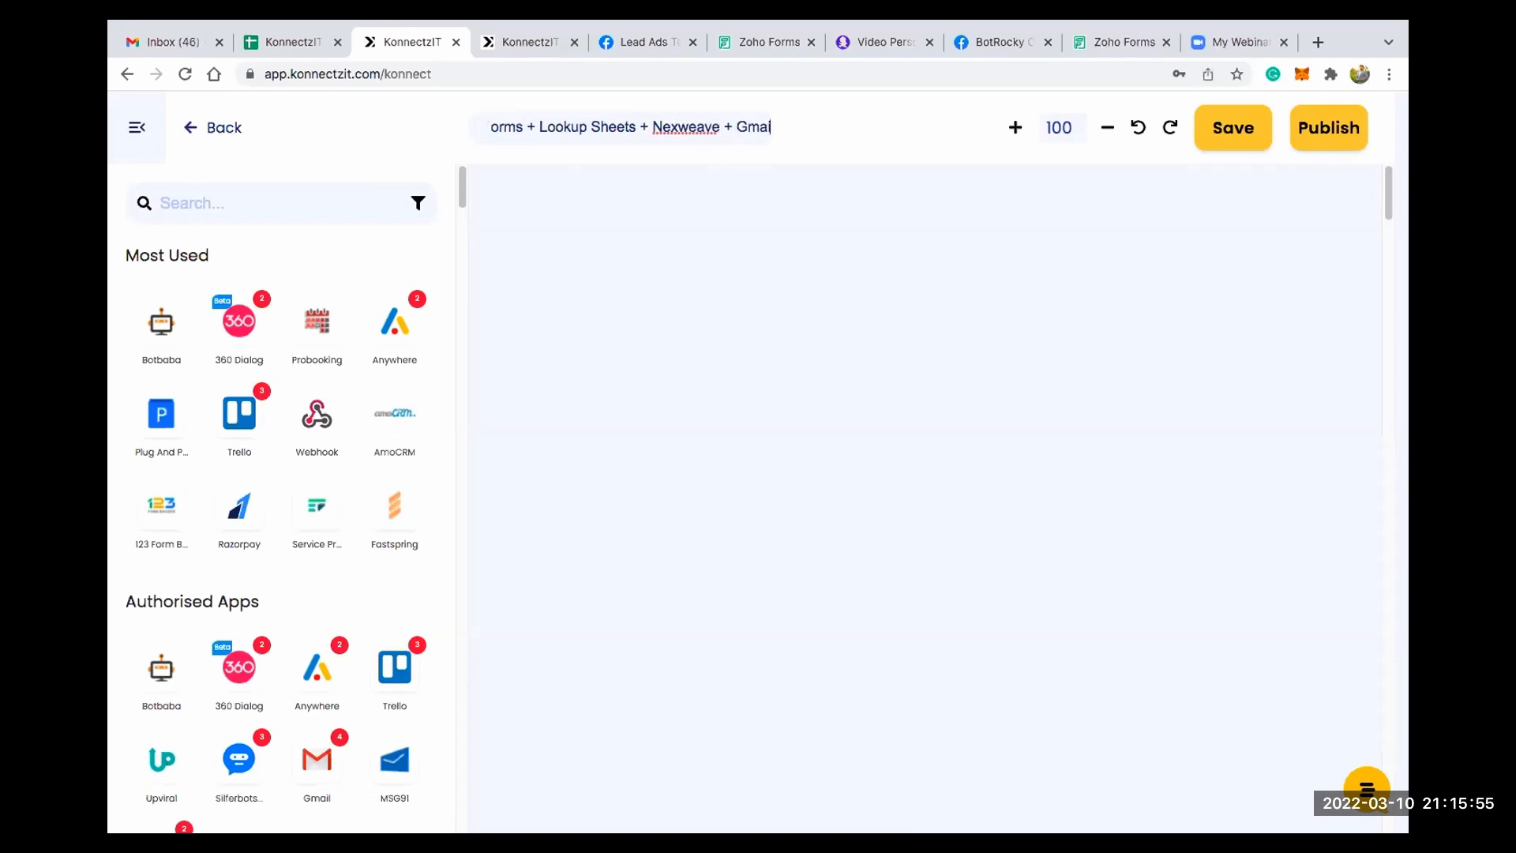
text( +)
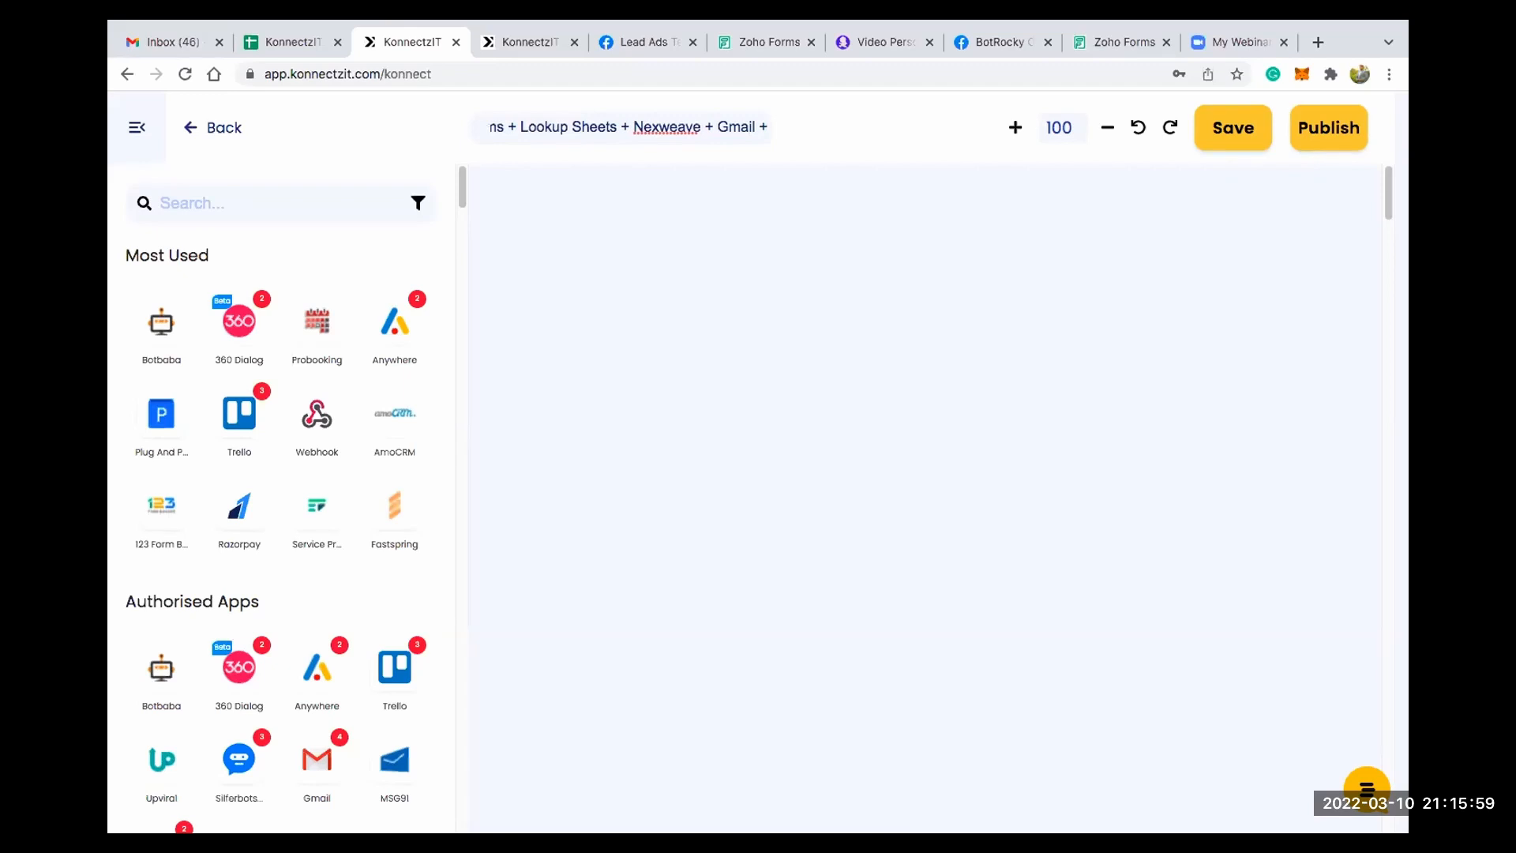
text( Facebook Groups)
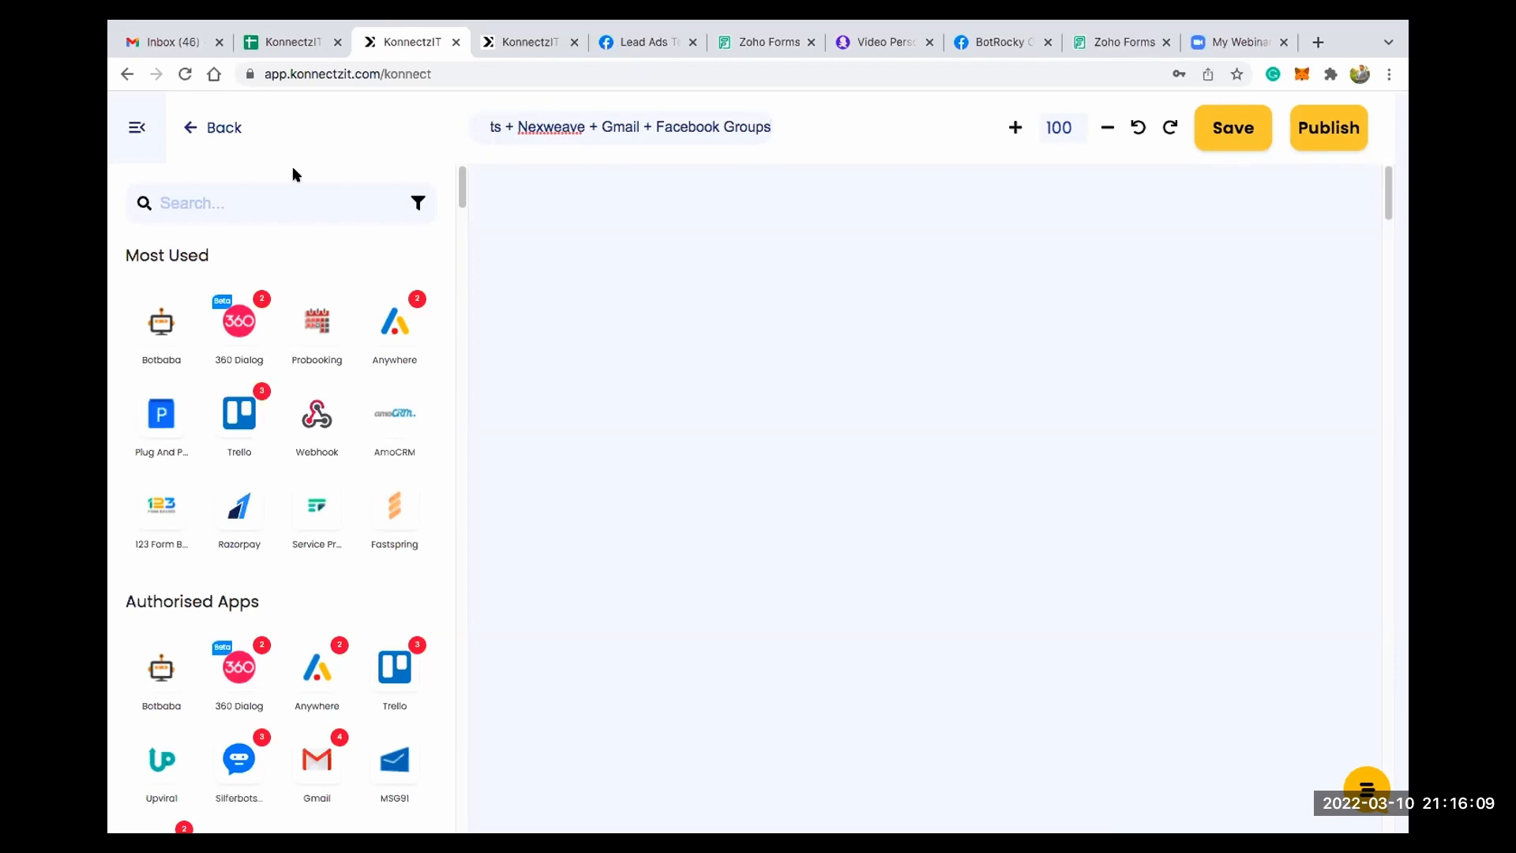
- Search the apps for zoho, place Zoho Forms on the canvas and set its trigger to New Form Submitted
click(226, 203)
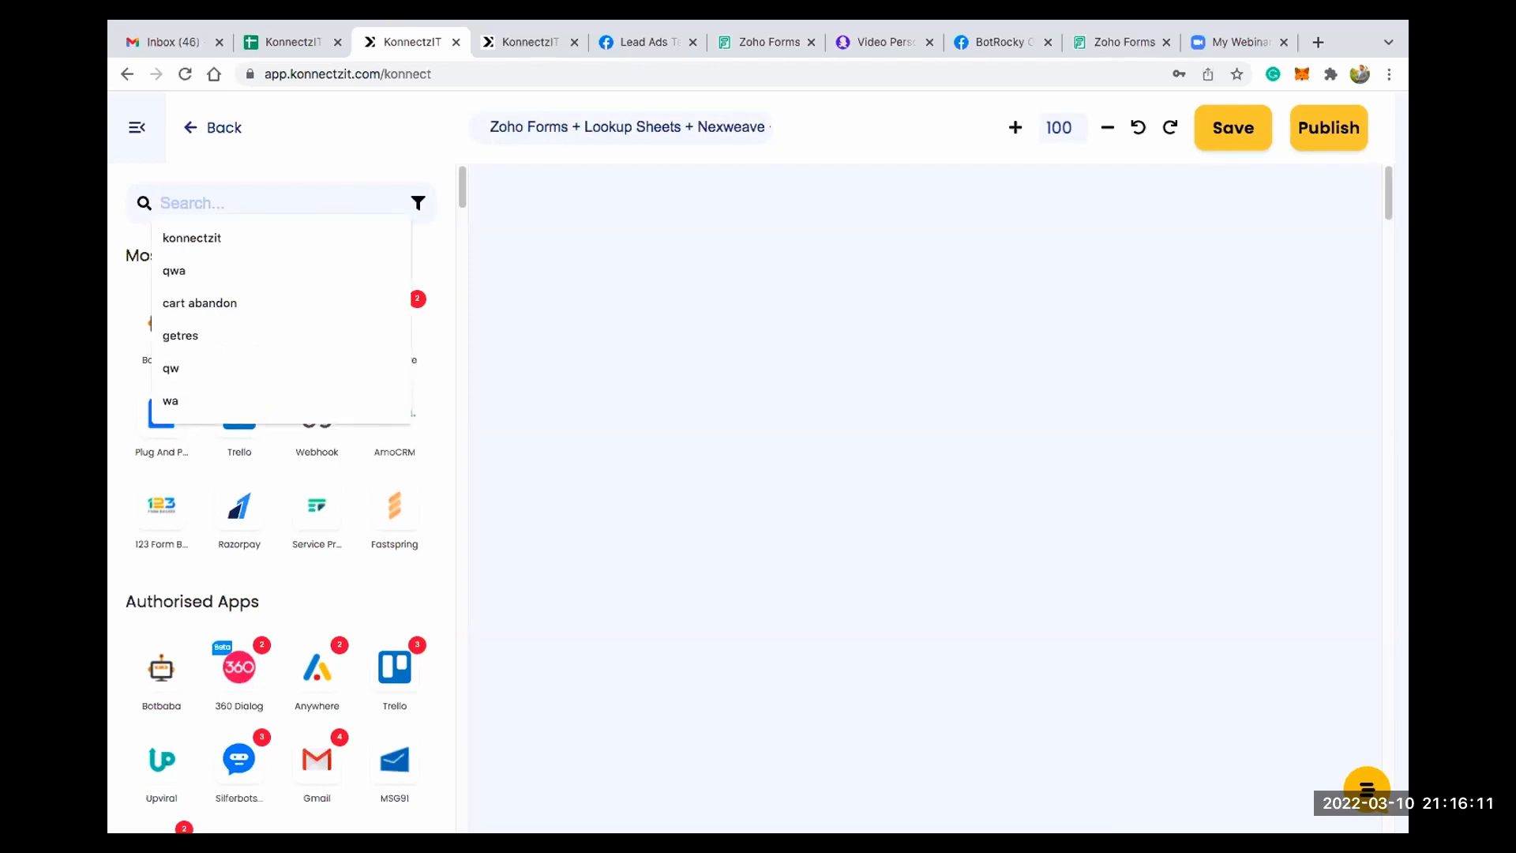
text(zoh)
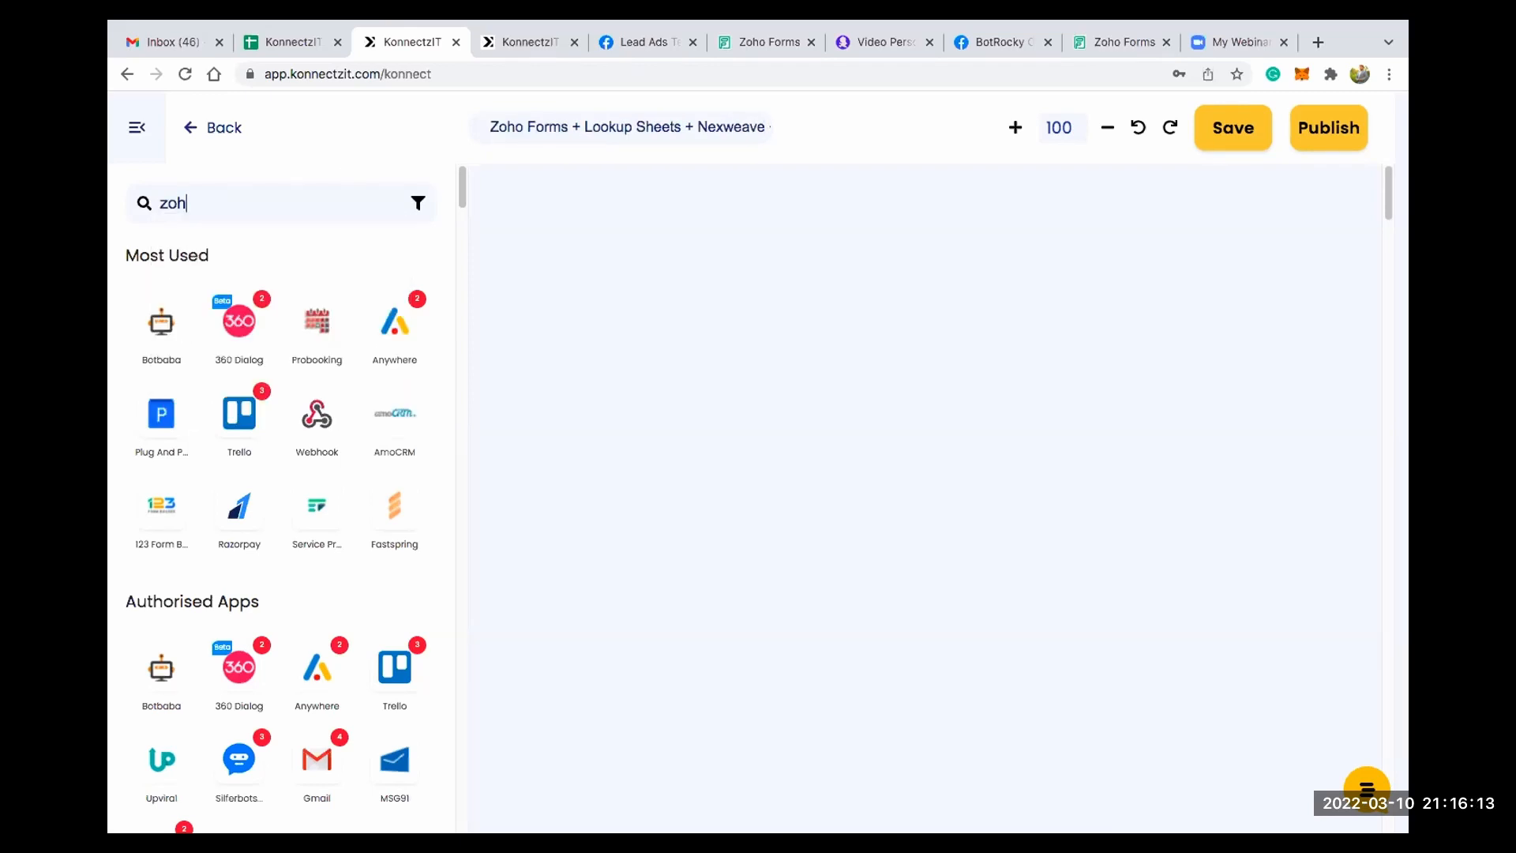
text(o)
drag(162, 323, 545, 220)
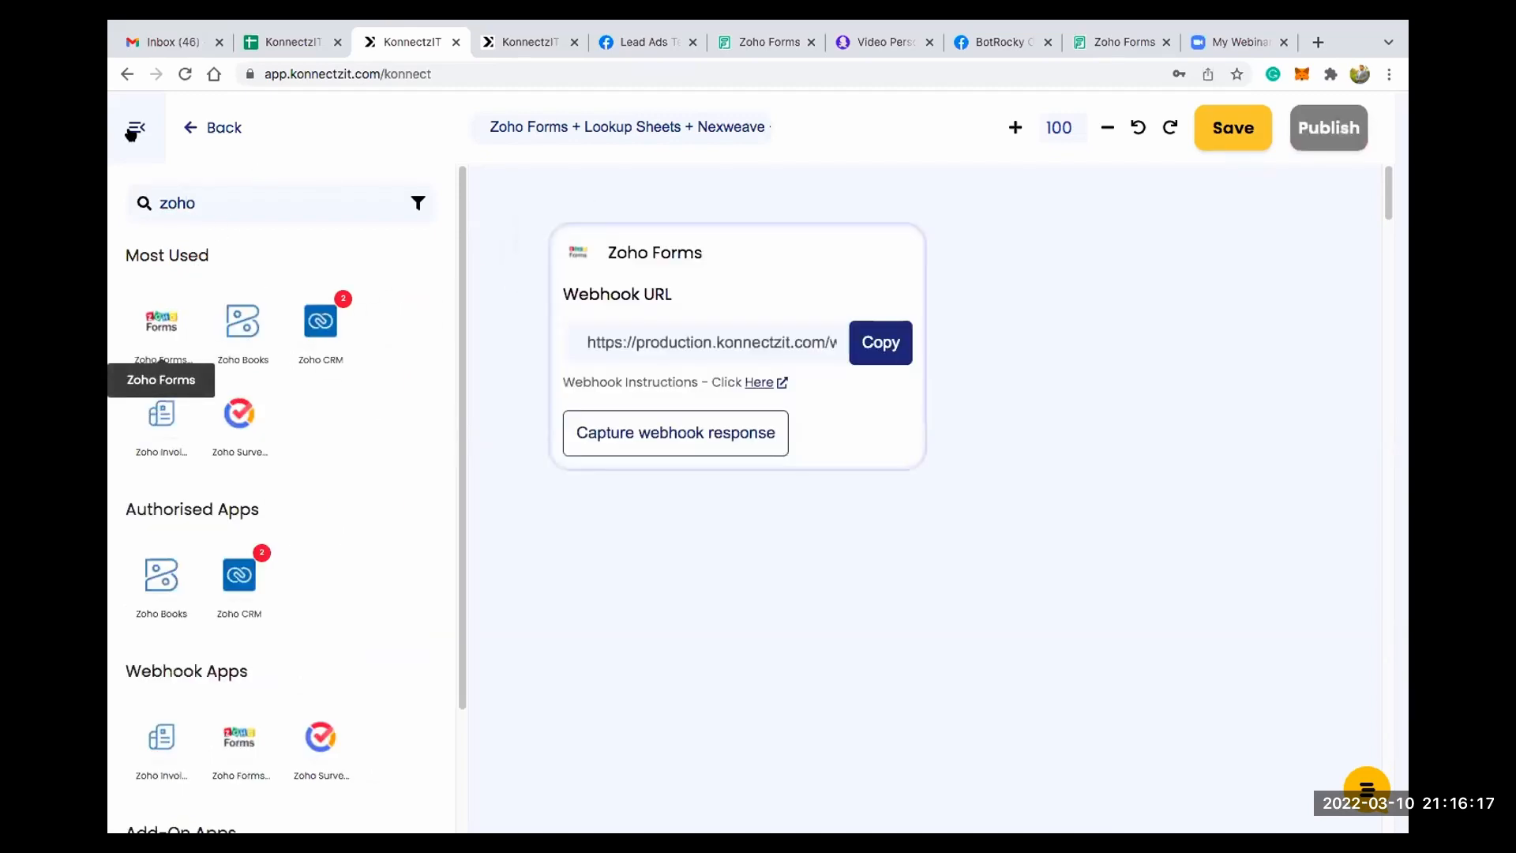
click(136, 129)
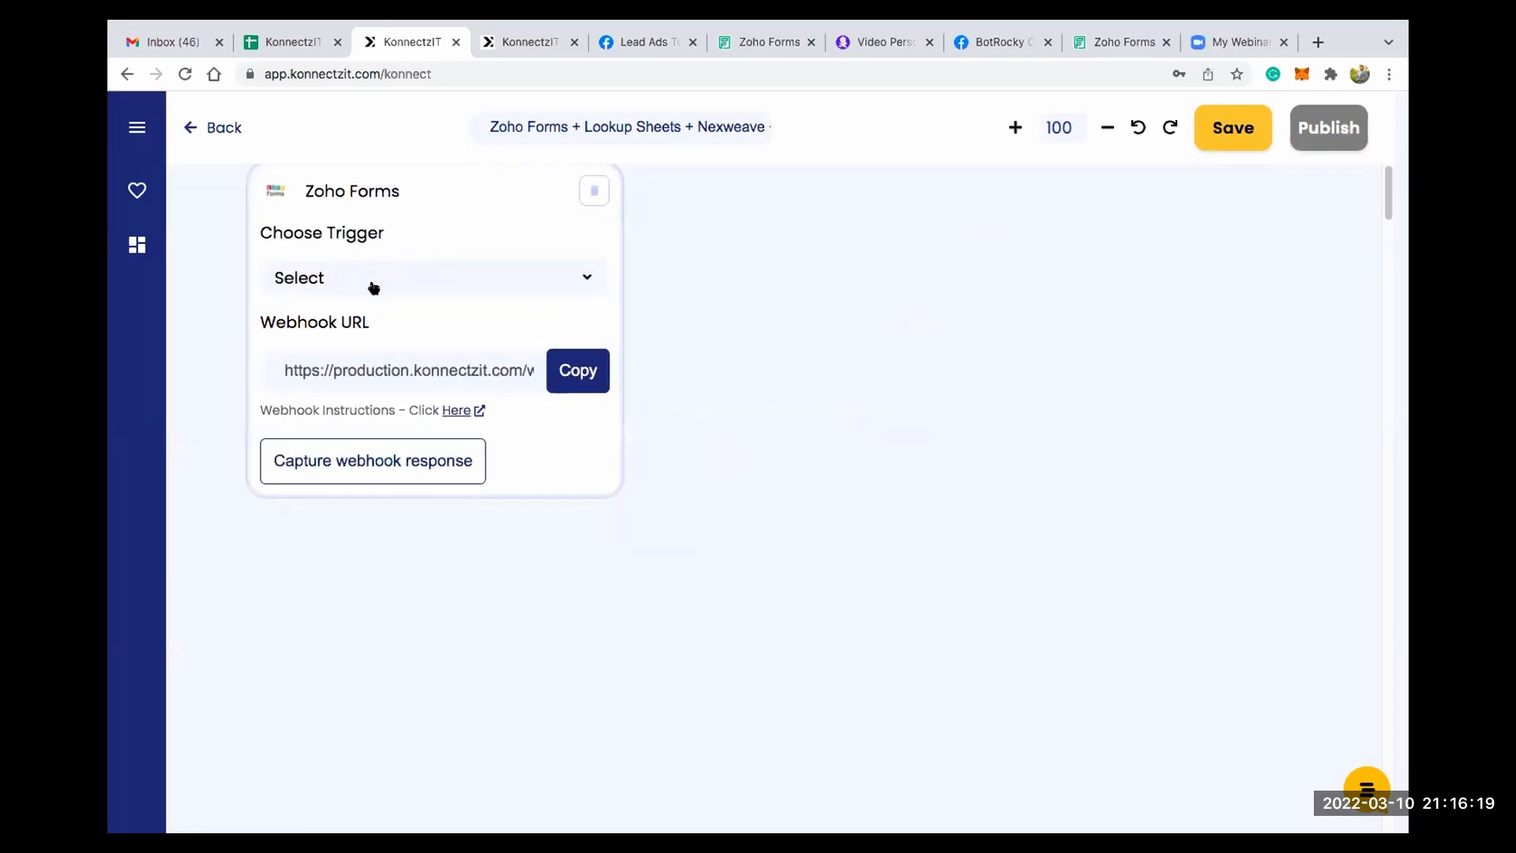
click(368, 307)
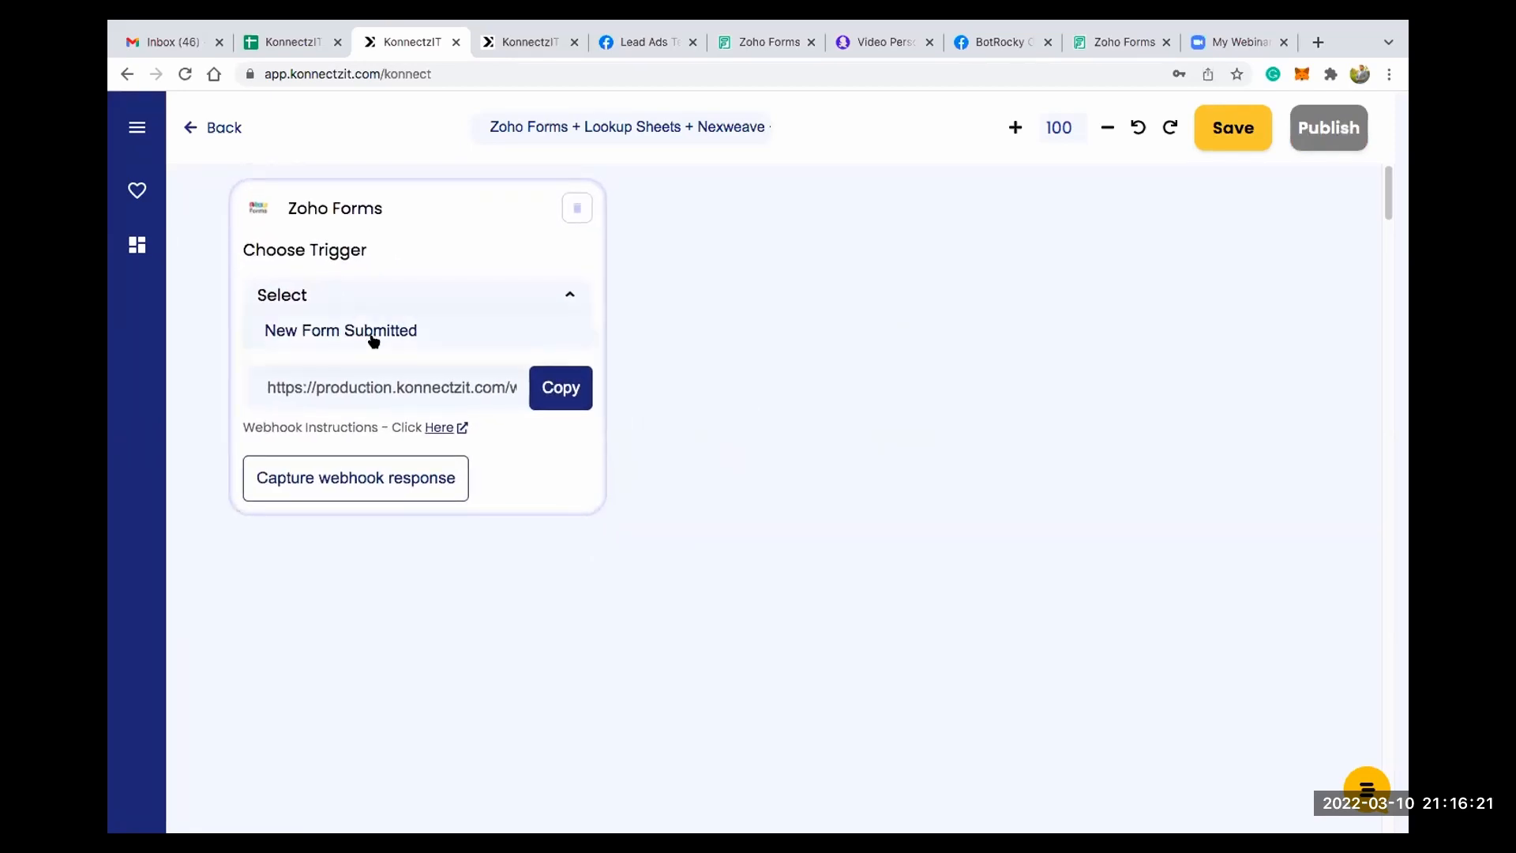
click(374, 336)
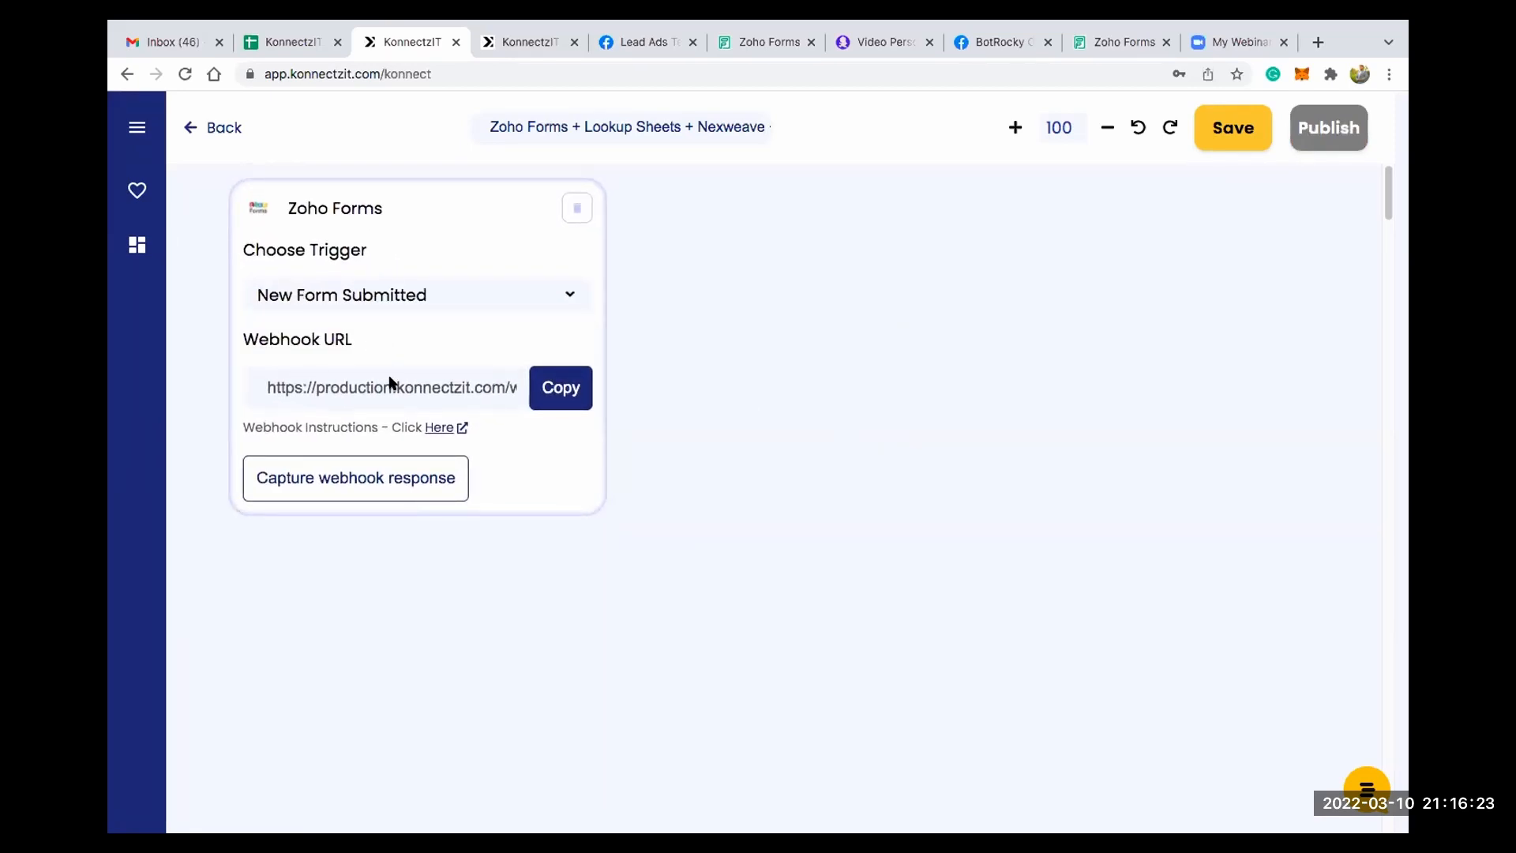
- Read the webhook instructions on the Zoho Forms card and copy its webhook URL
click(435, 428)
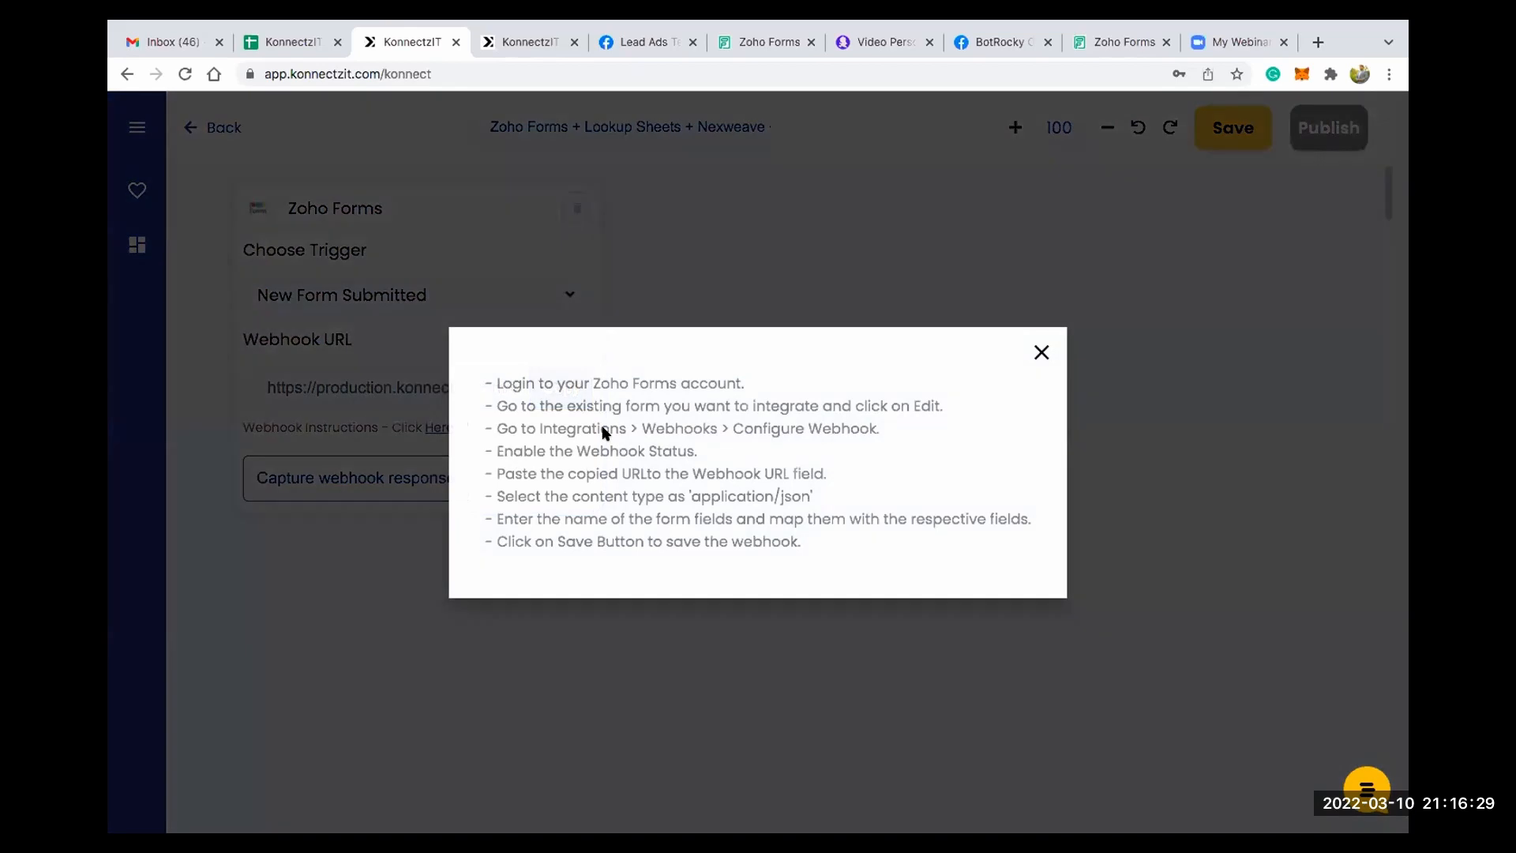
click(1042, 353)
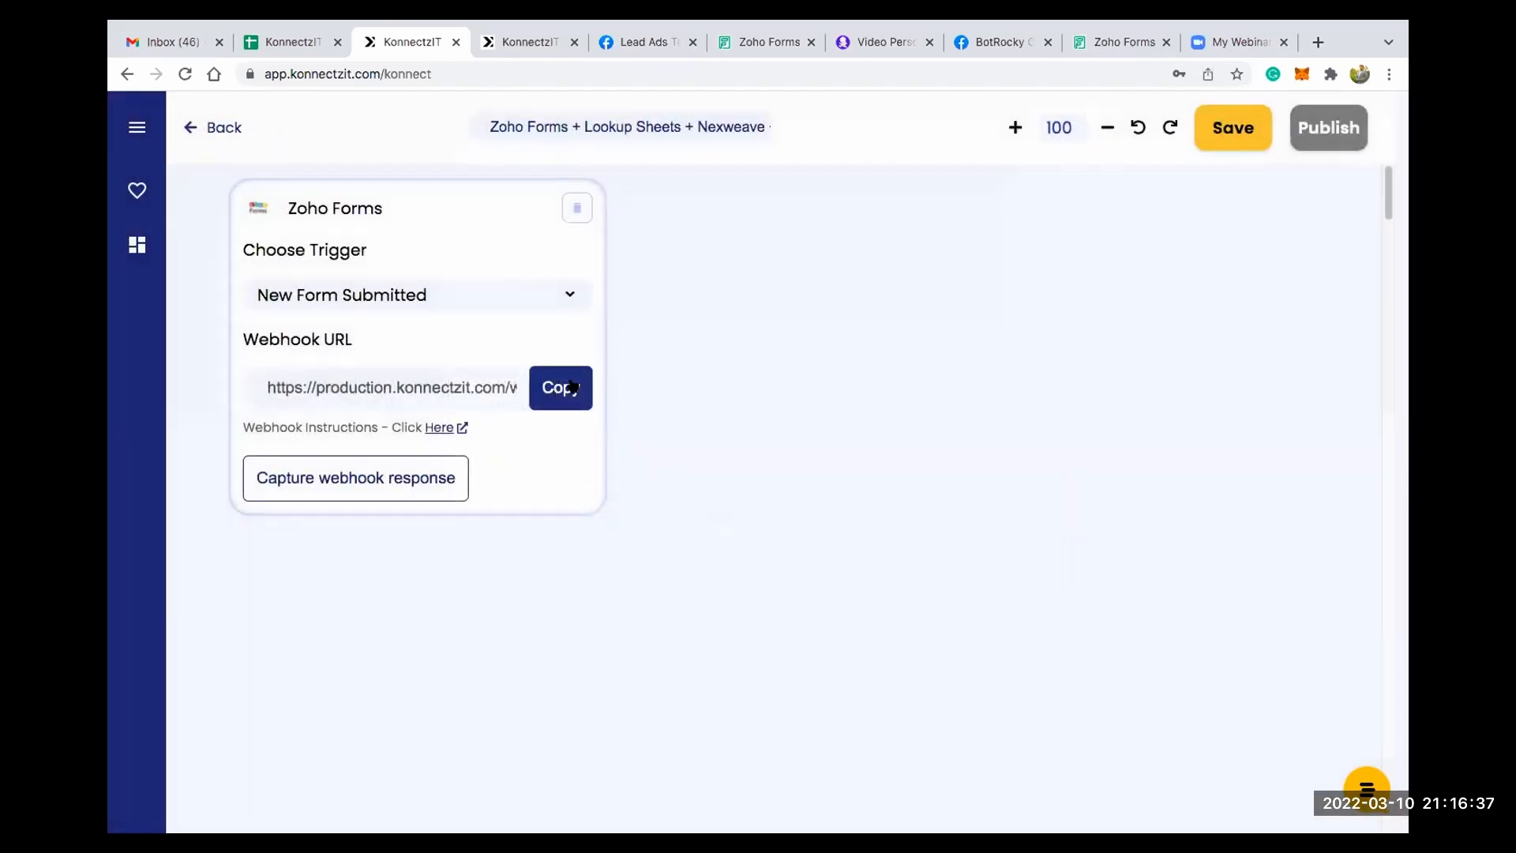
click(571, 386)
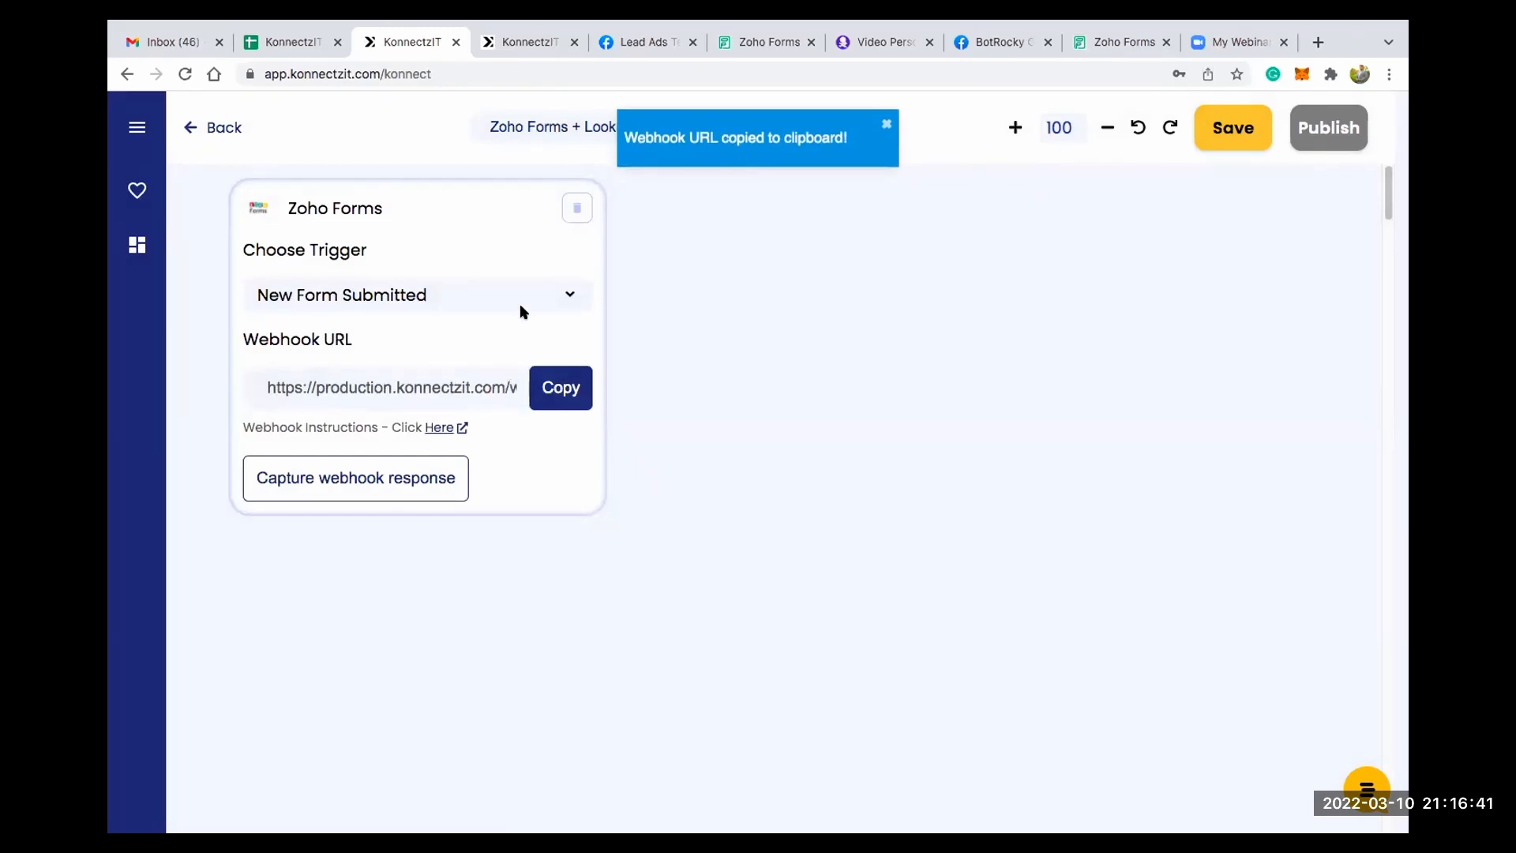
- Switch to Zoho Forms and open the webhook configuration in the integrations of KonnectzIT Student Results Form
click(764, 44)
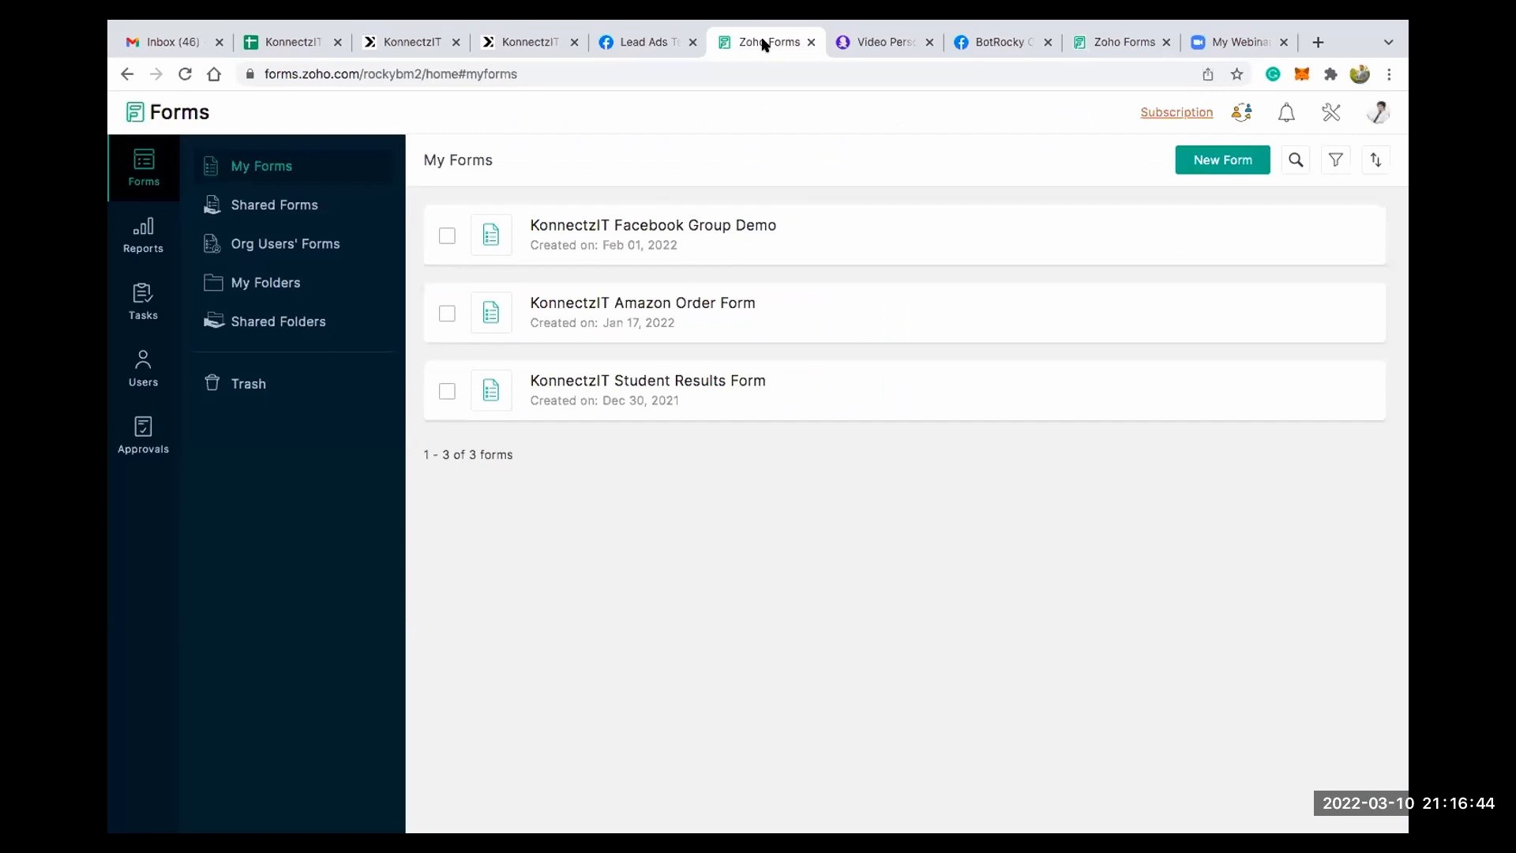
mouse_move(697, 397)
click(698, 402)
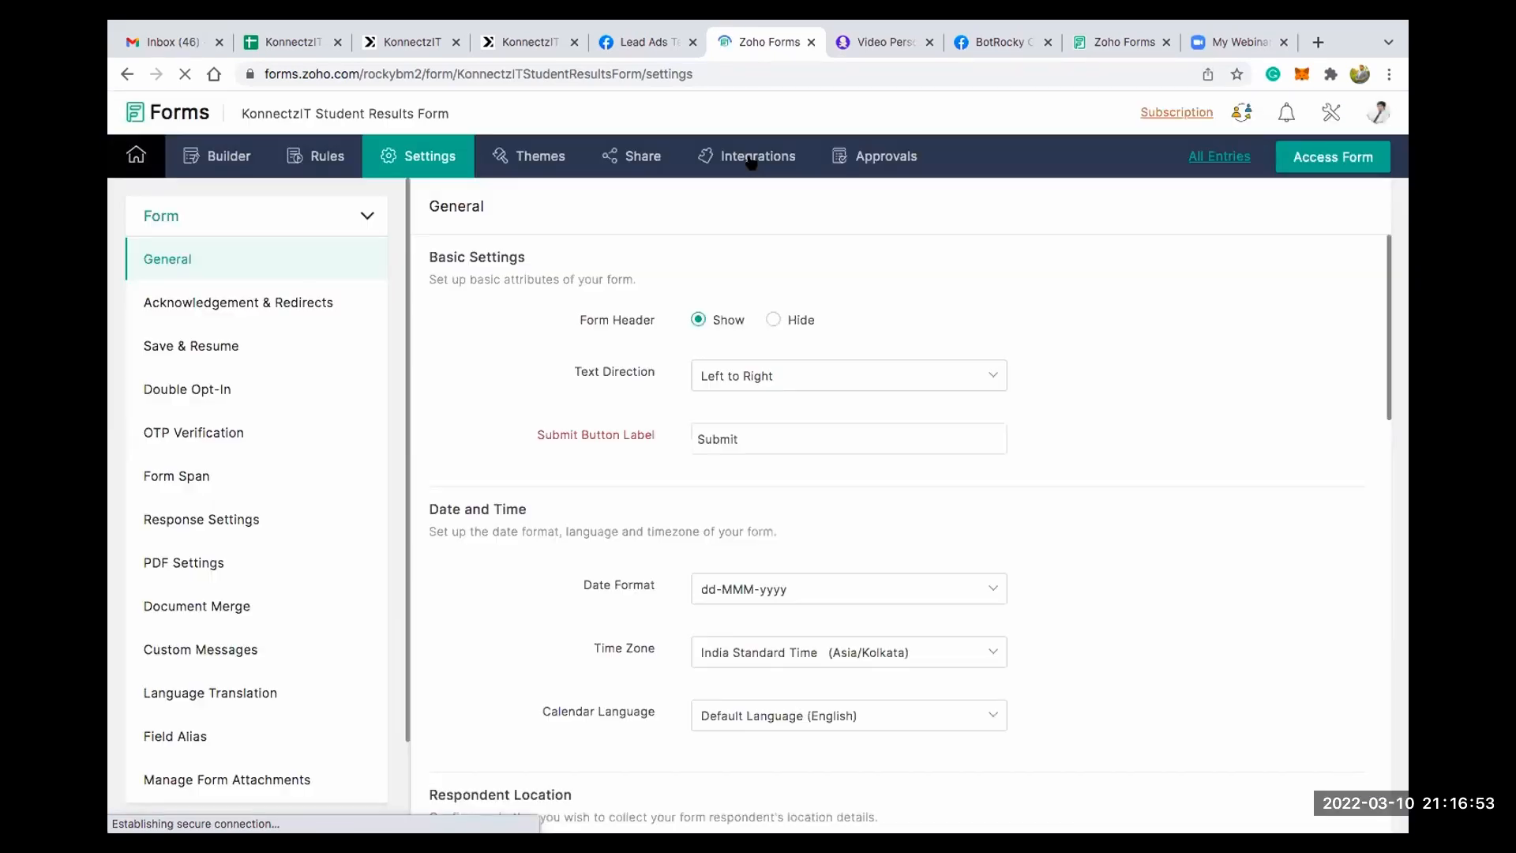
click(752, 157)
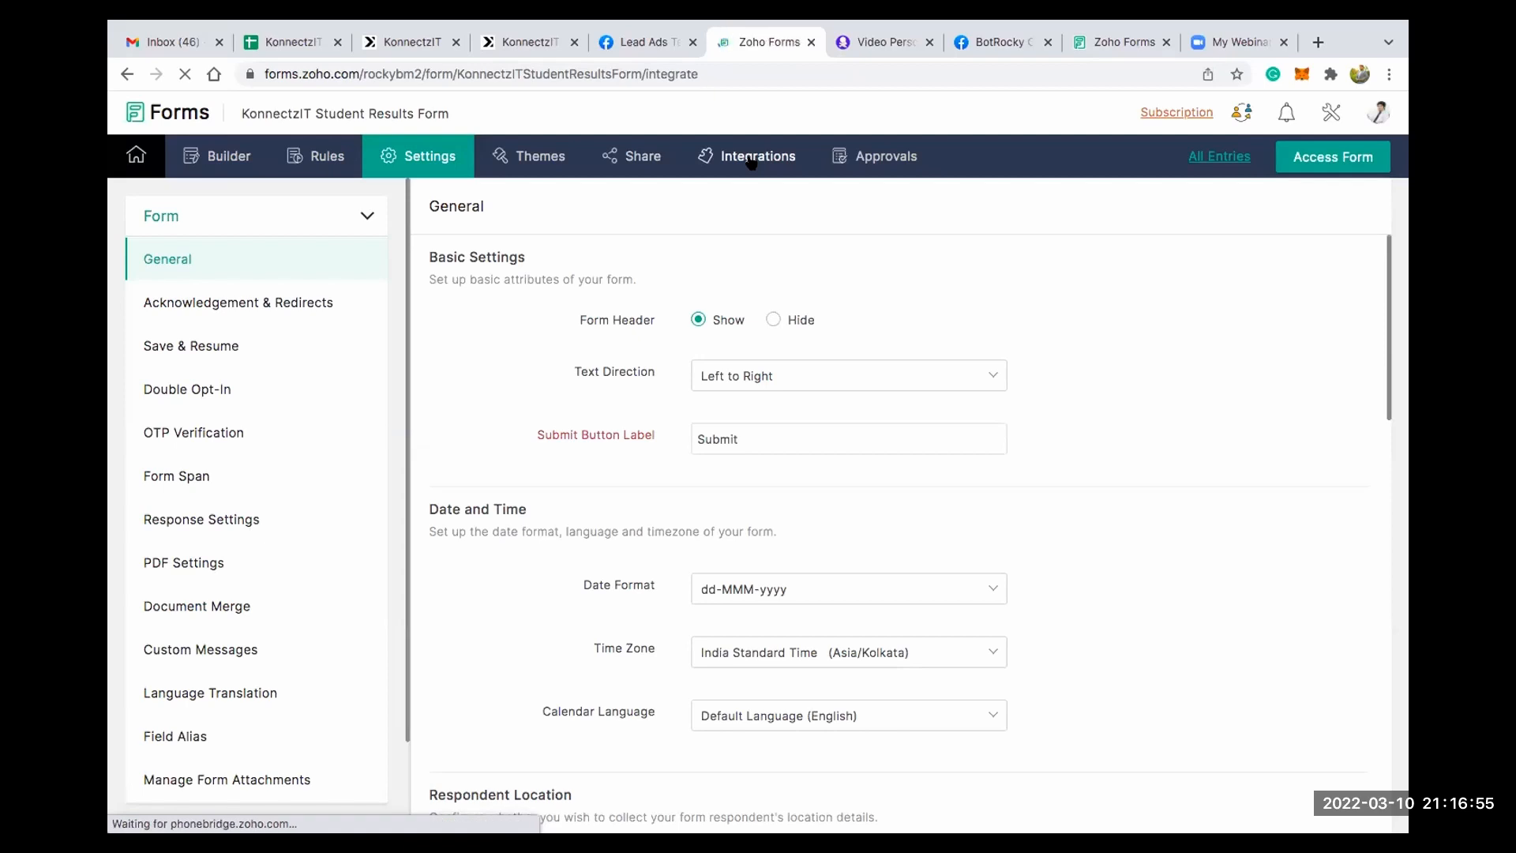
scroll(194, 663, down, 1)
scroll(189, 679, down, 2)
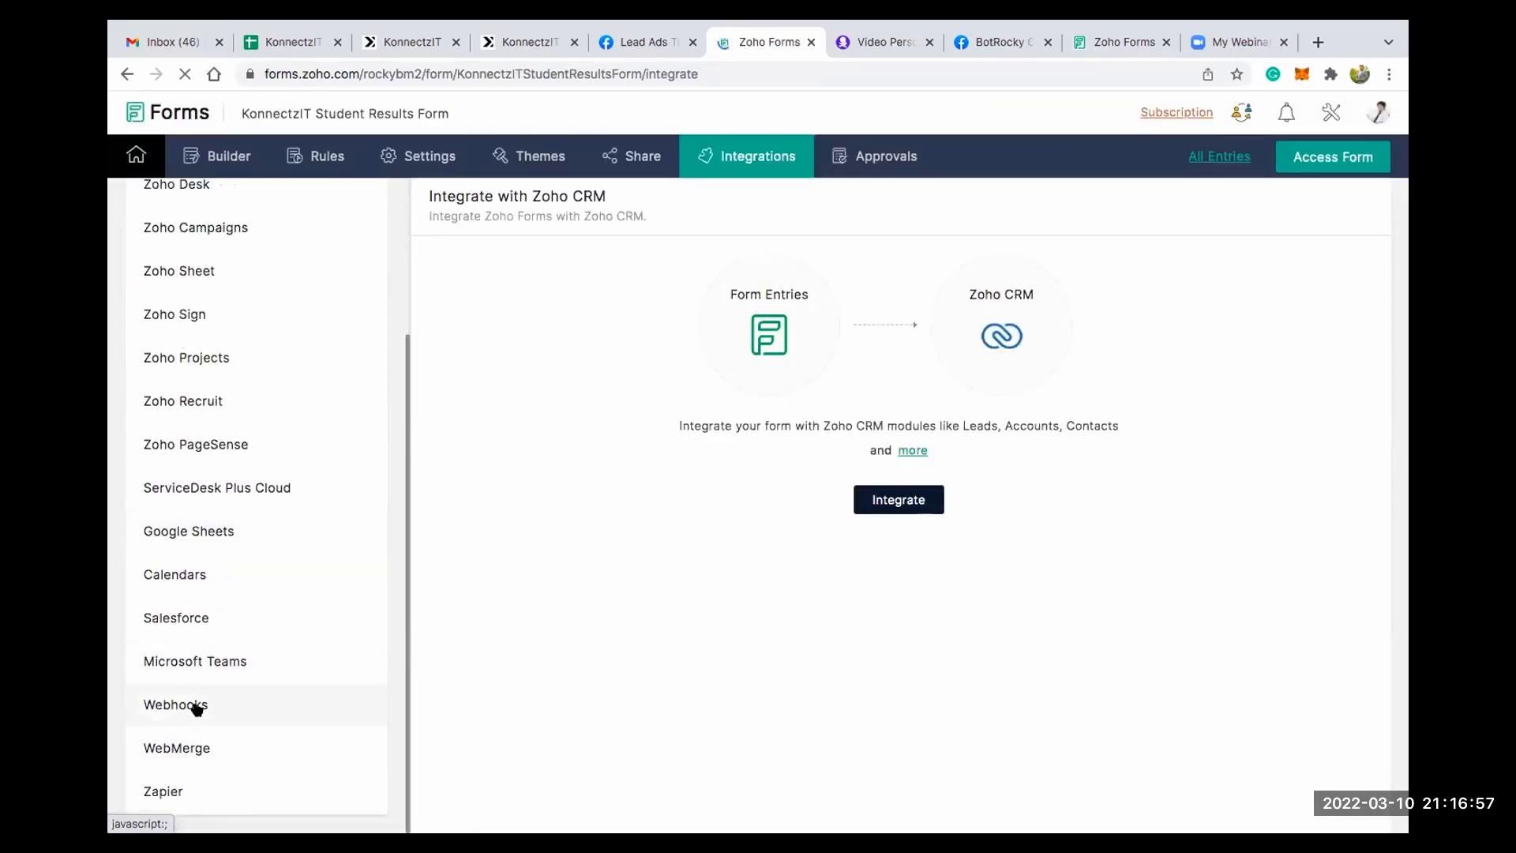
click(195, 705)
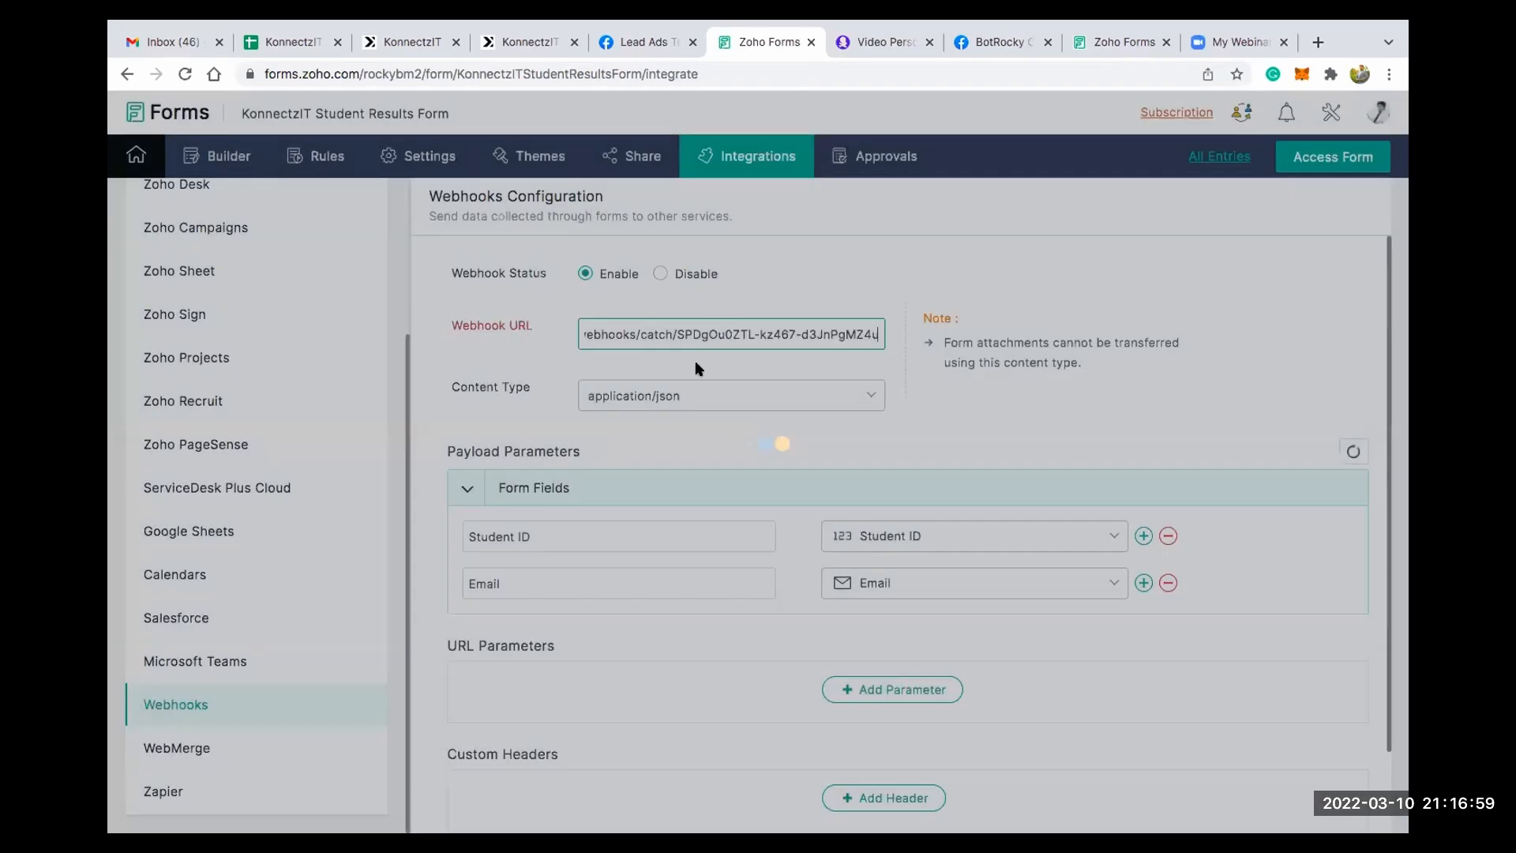
- Replace the form's webhook URL with the copied KonnectzIT URL and save the webhook configuration
key(ctrl+a)
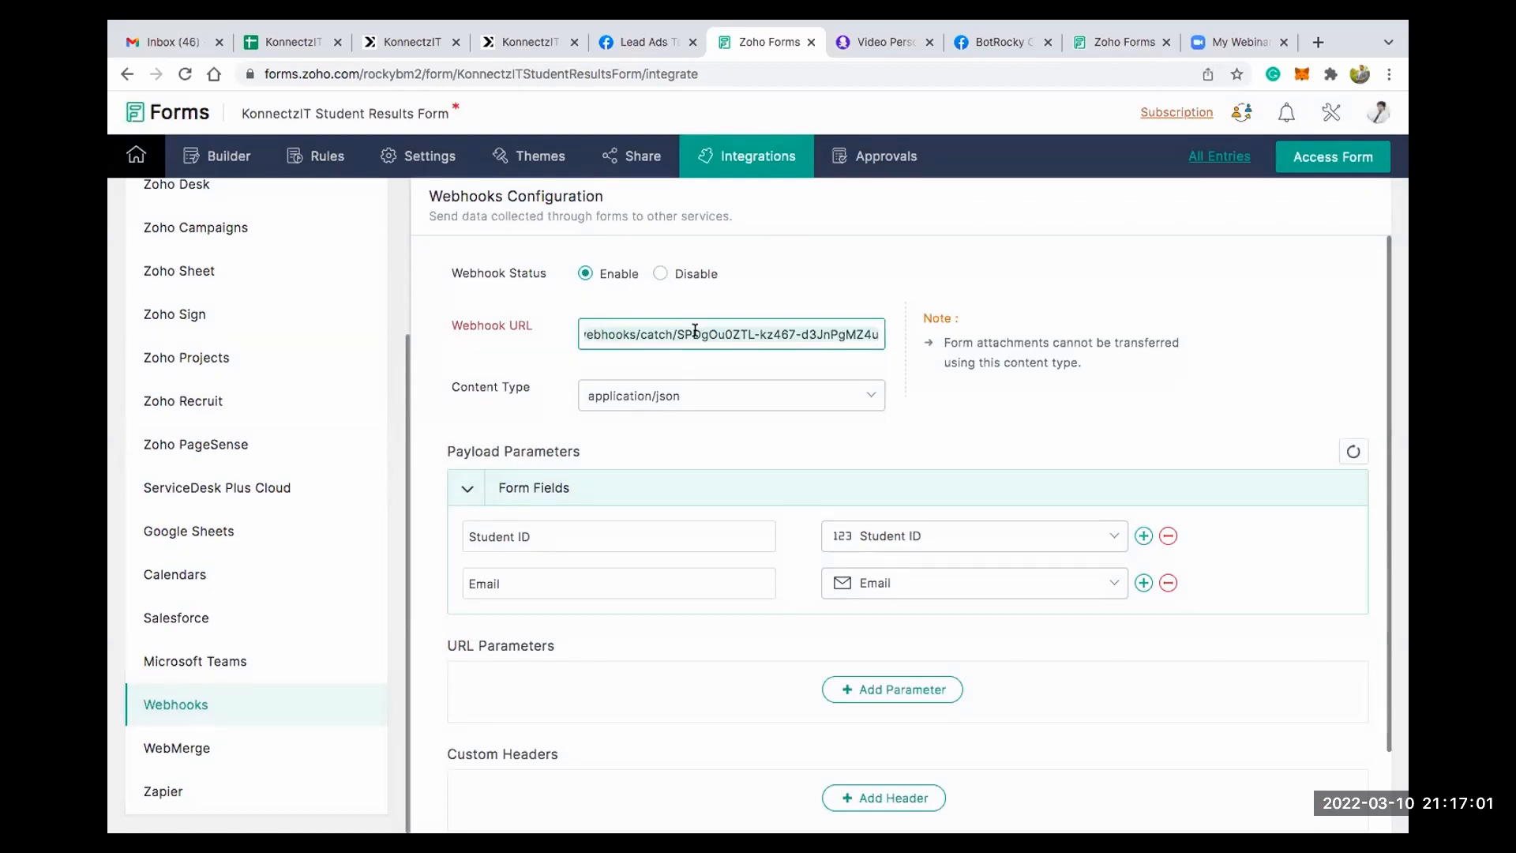
key(ctrl+v)
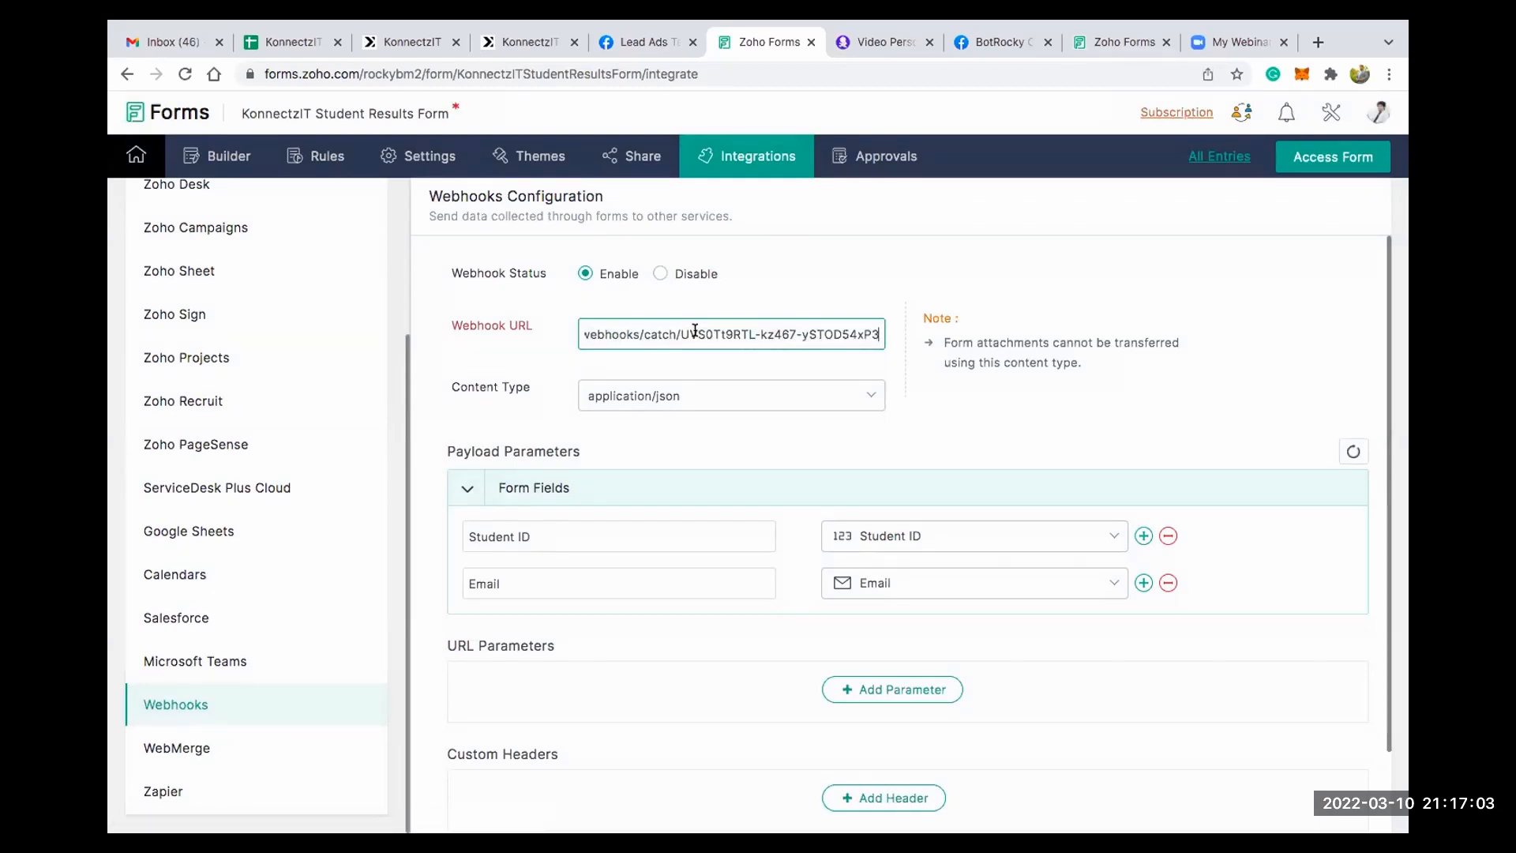
scroll(689, 404, down, 1)
scroll(689, 405, down, 2)
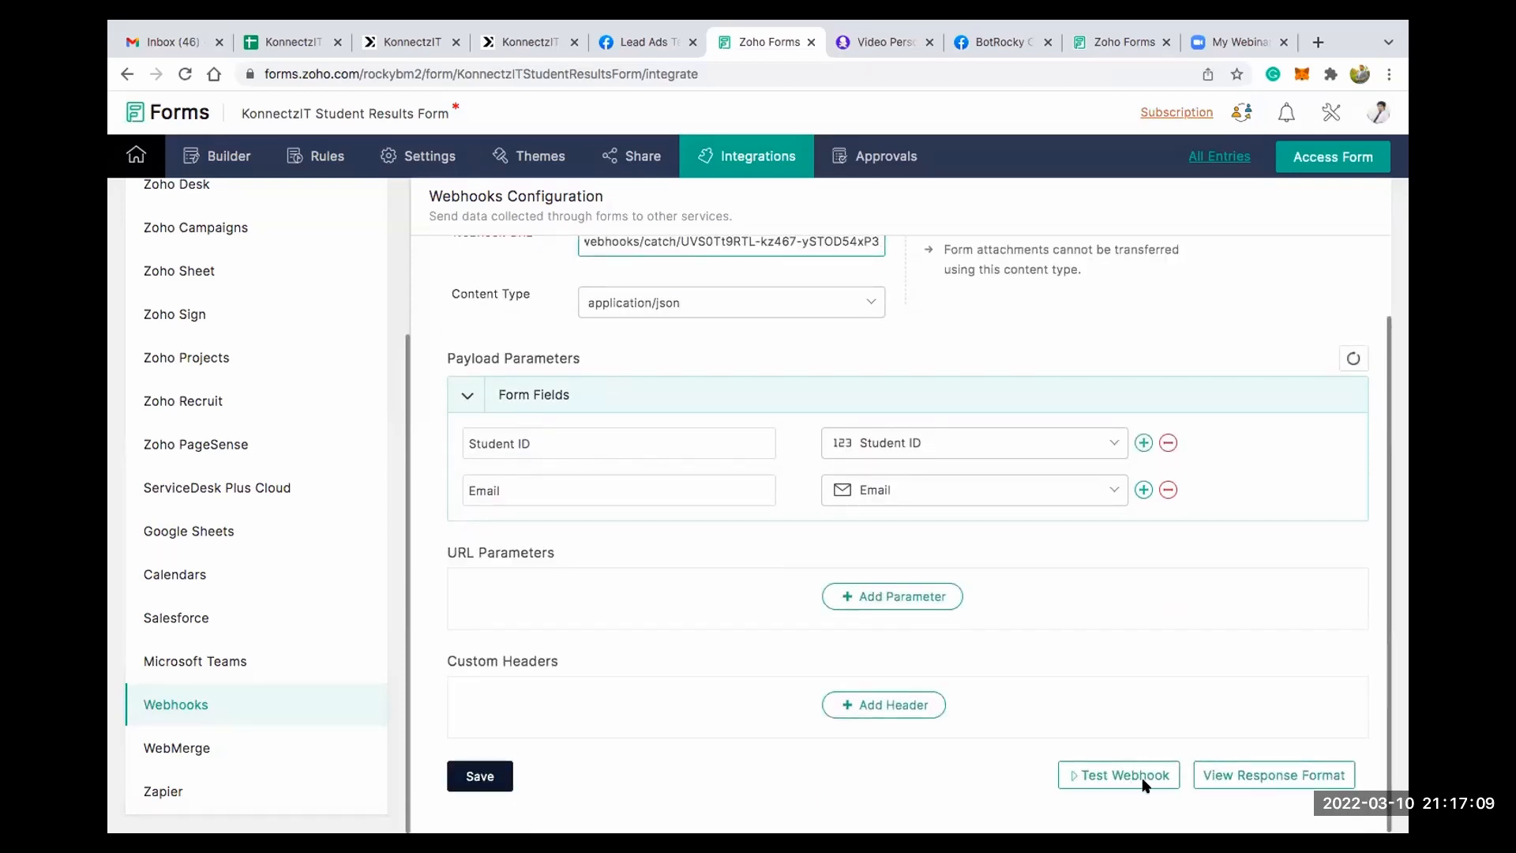
click(483, 780)
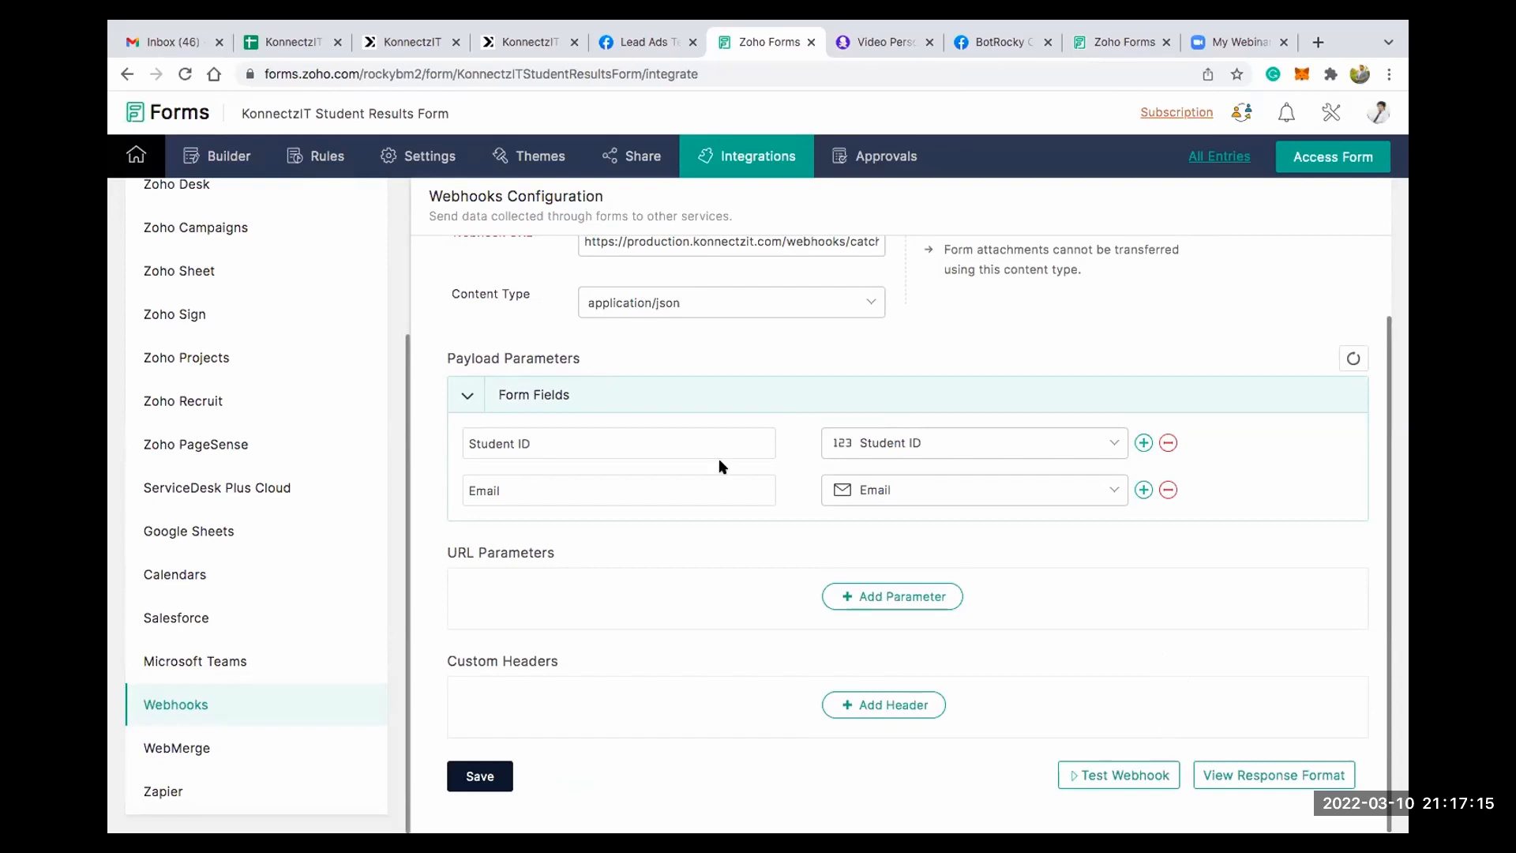
scroll(772, 402, up, 2)
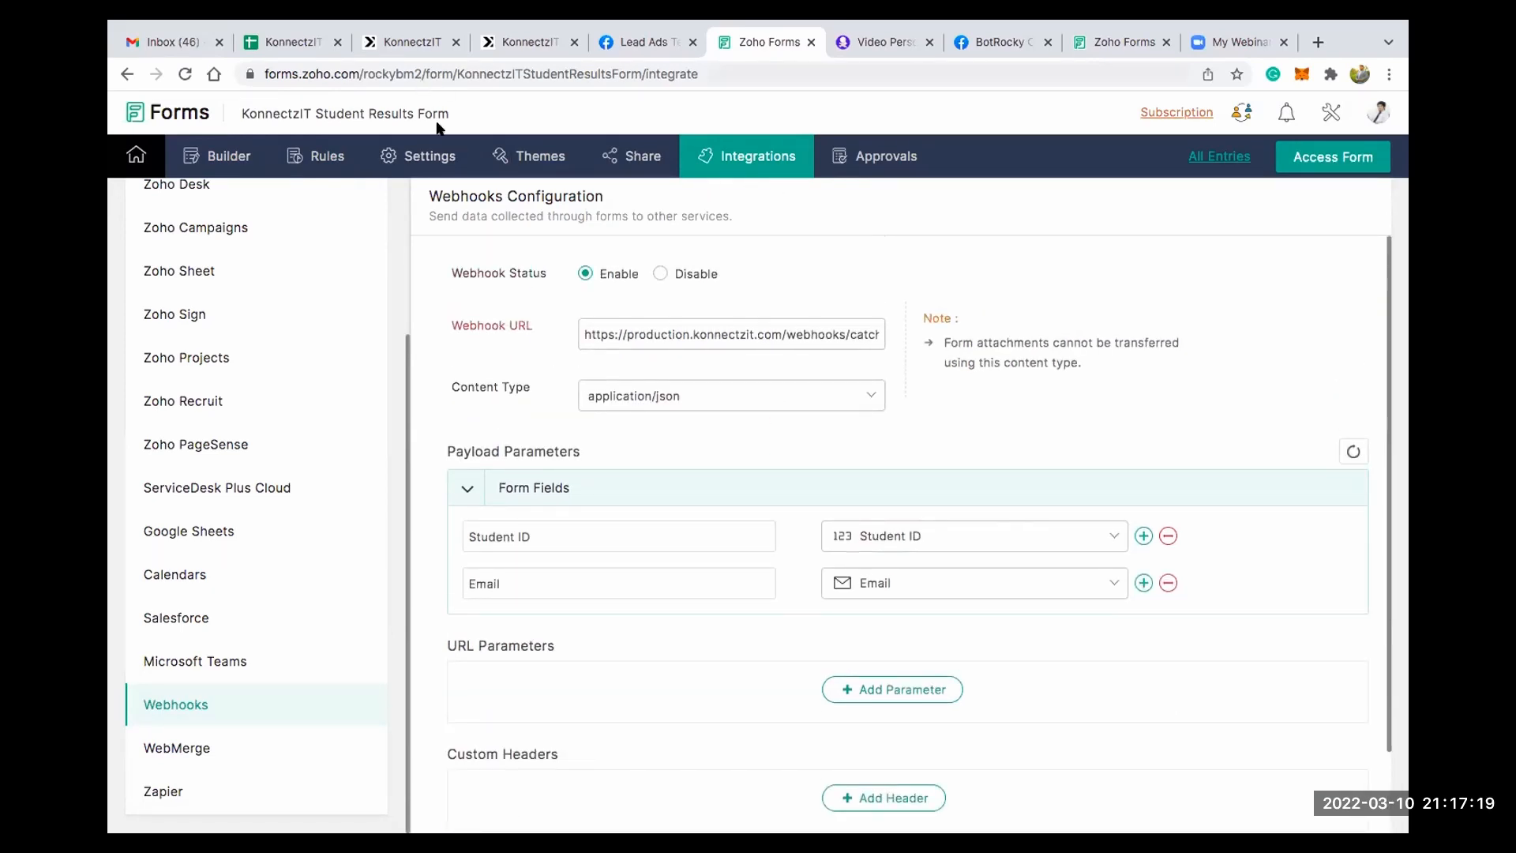
- Start capturing the webhook response on the KonnectzIT Zoho Forms card, then enter Student ID 102 in the live Zoho form
click(407, 45)
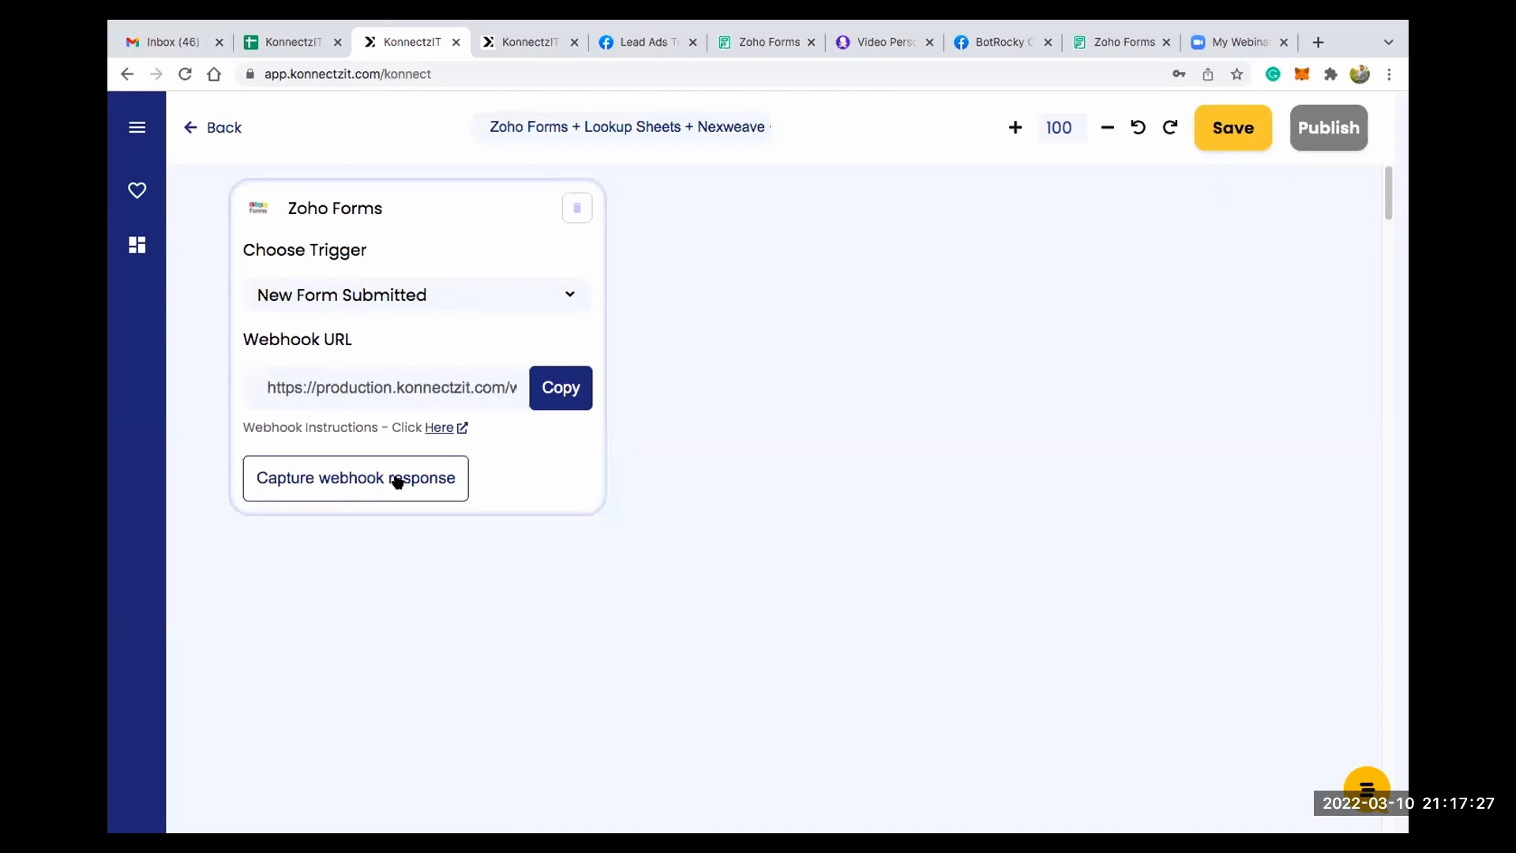
click(397, 482)
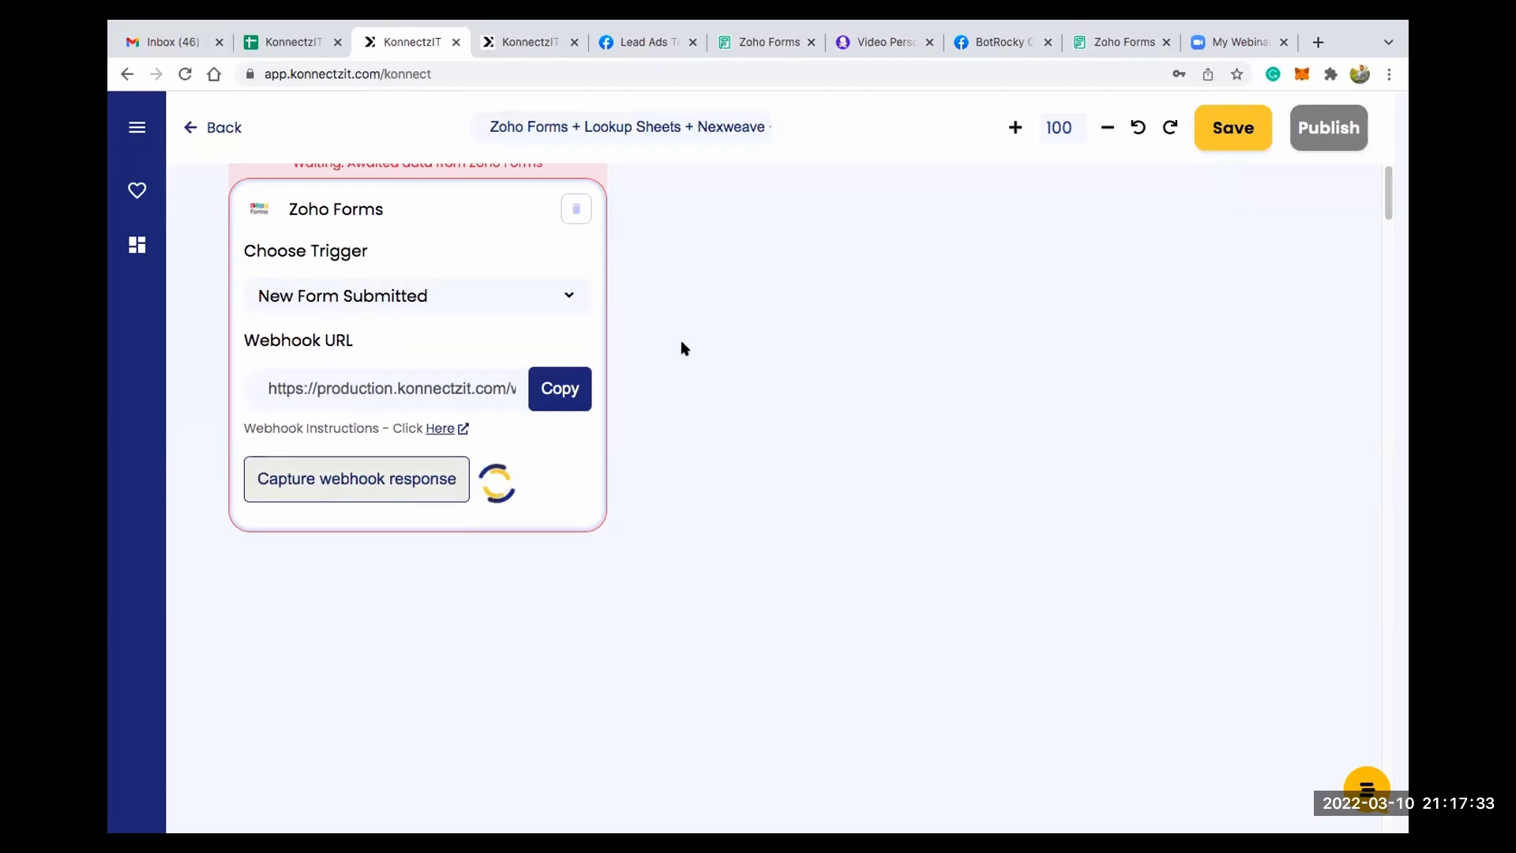
click(1116, 44)
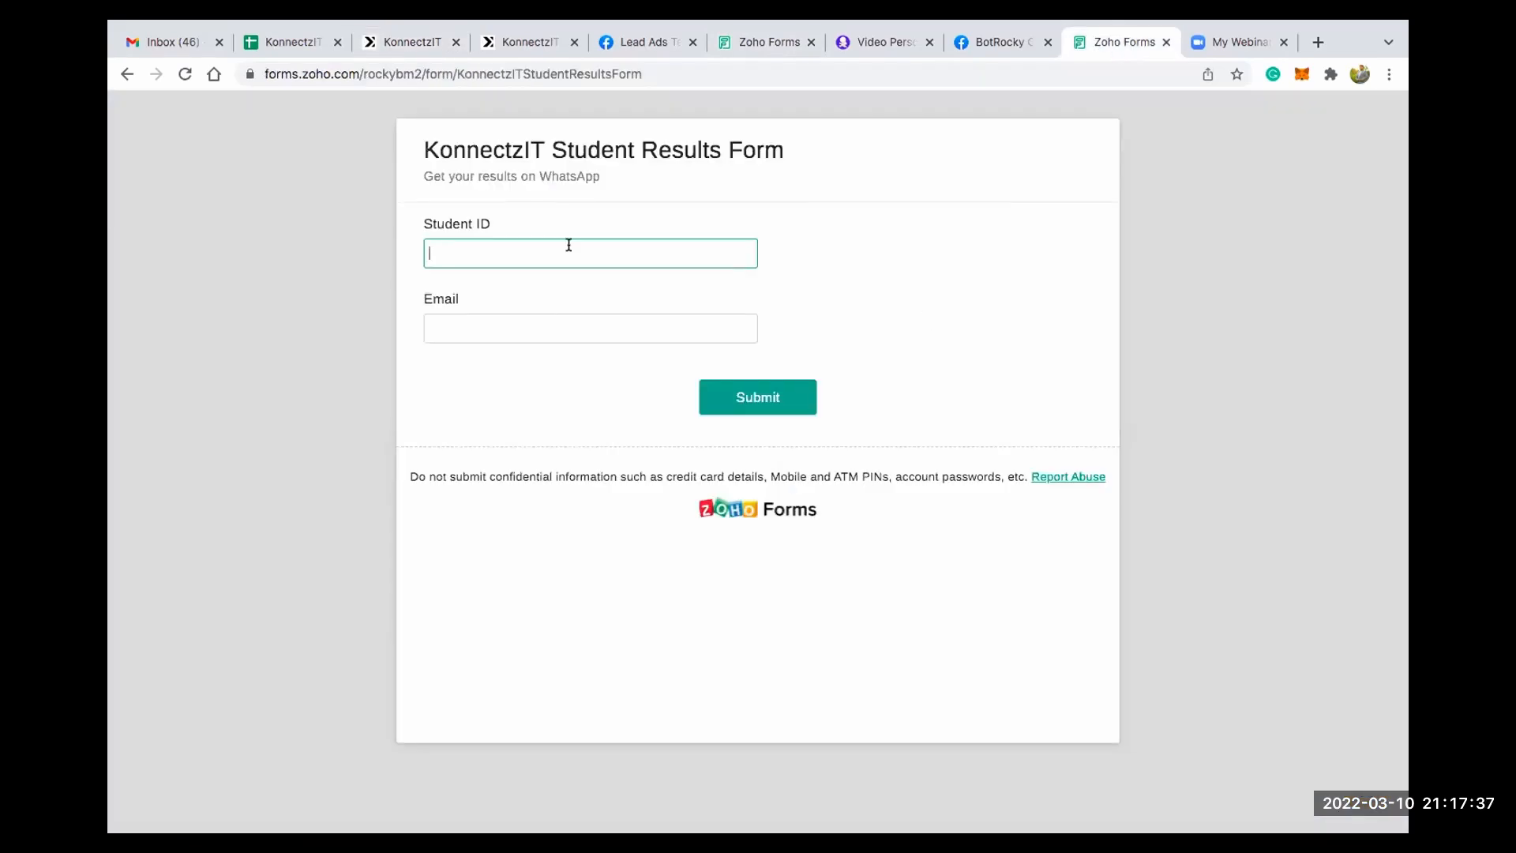
text(102)
key(Tab)
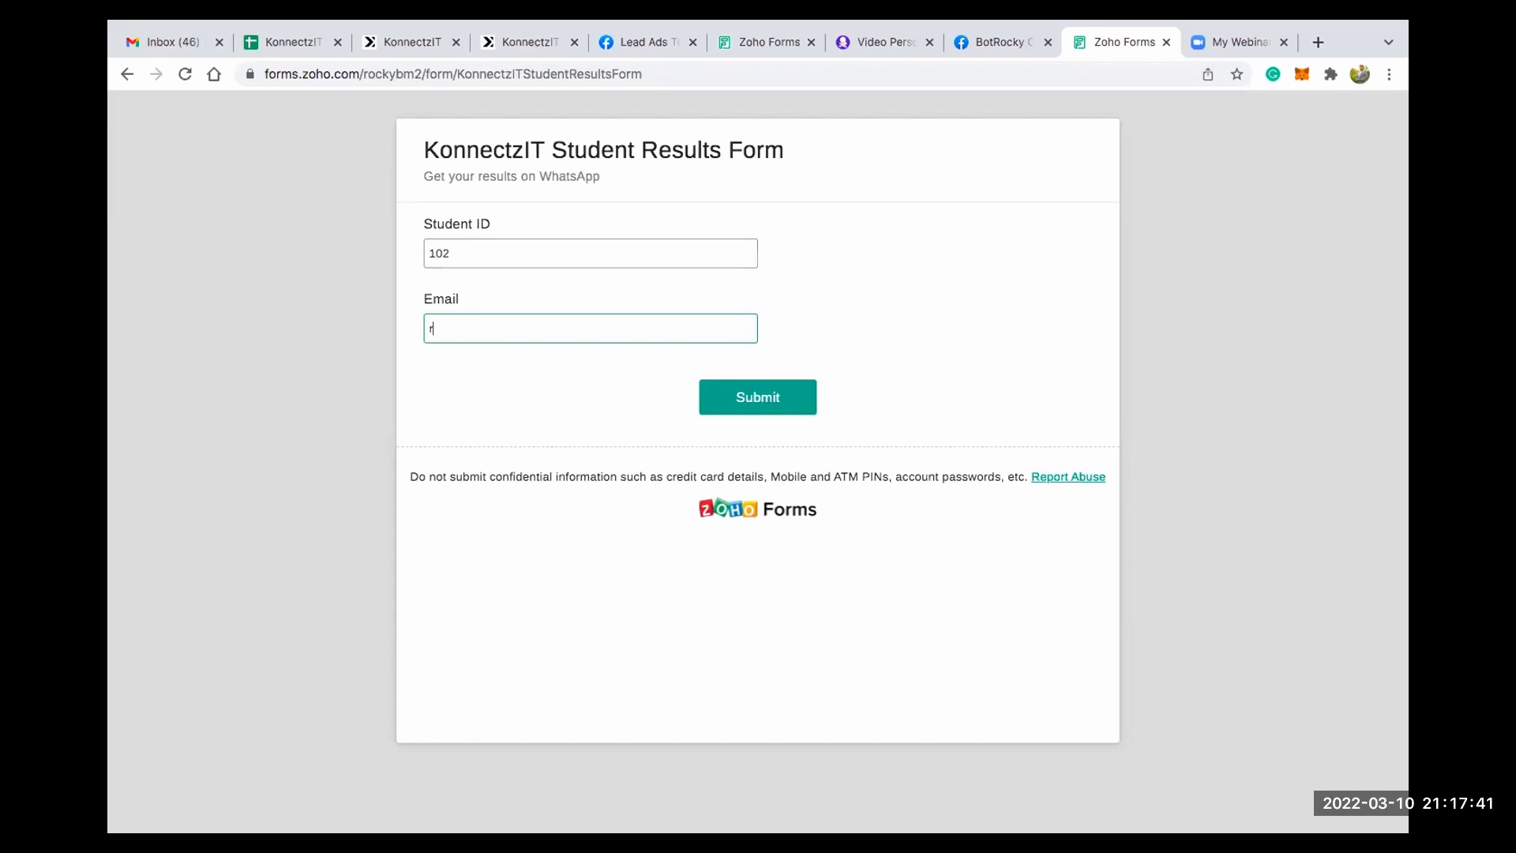
- Switch to KonnectzIT Demo Sheets and check the range of student IDs in the Exams Results sheet
click(299, 43)
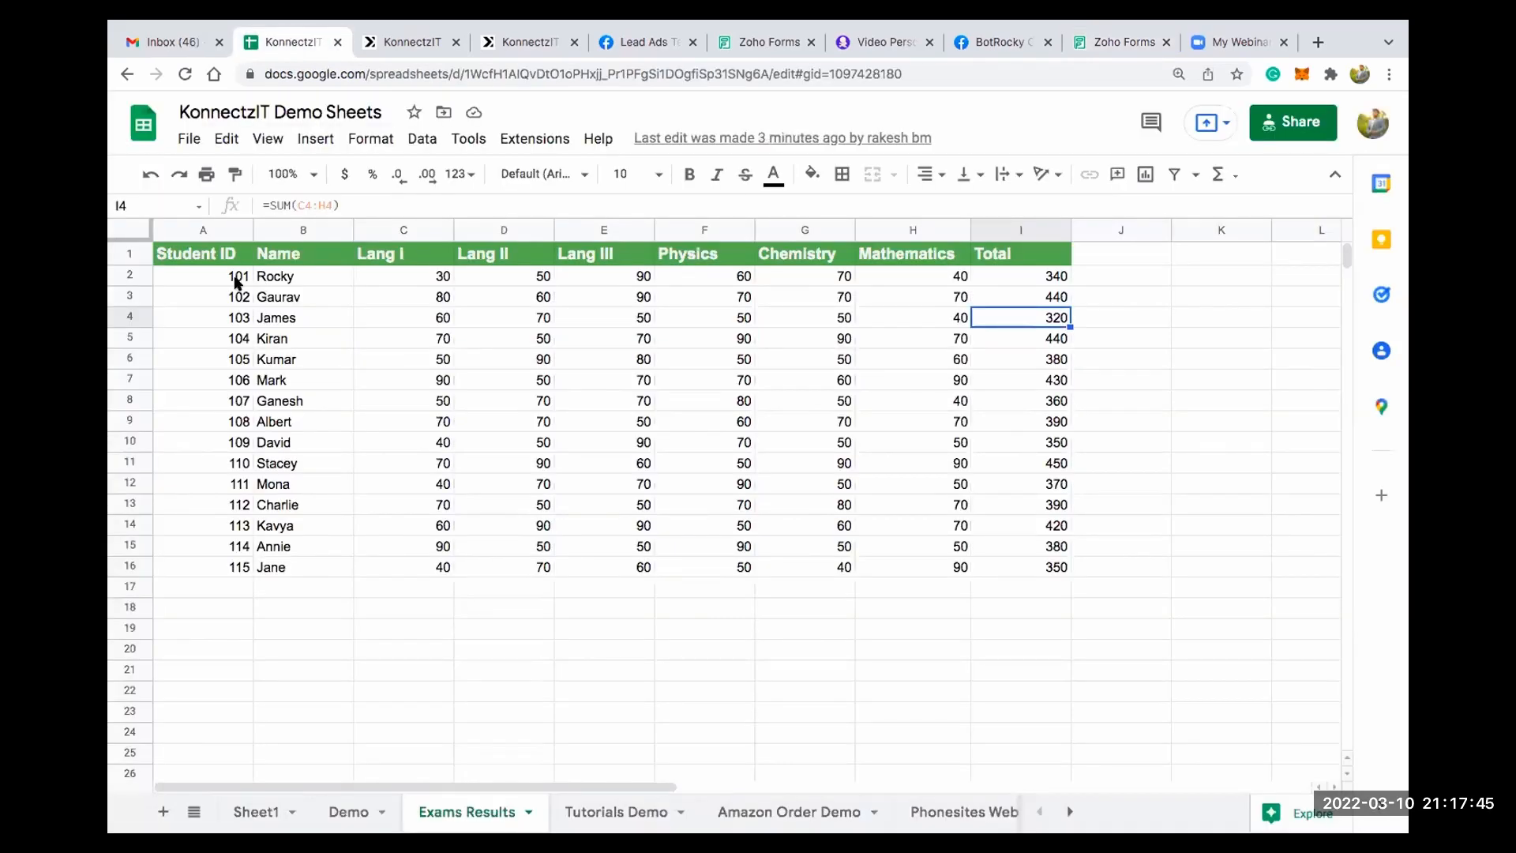
click(217, 276)
key(ctrl+Down)
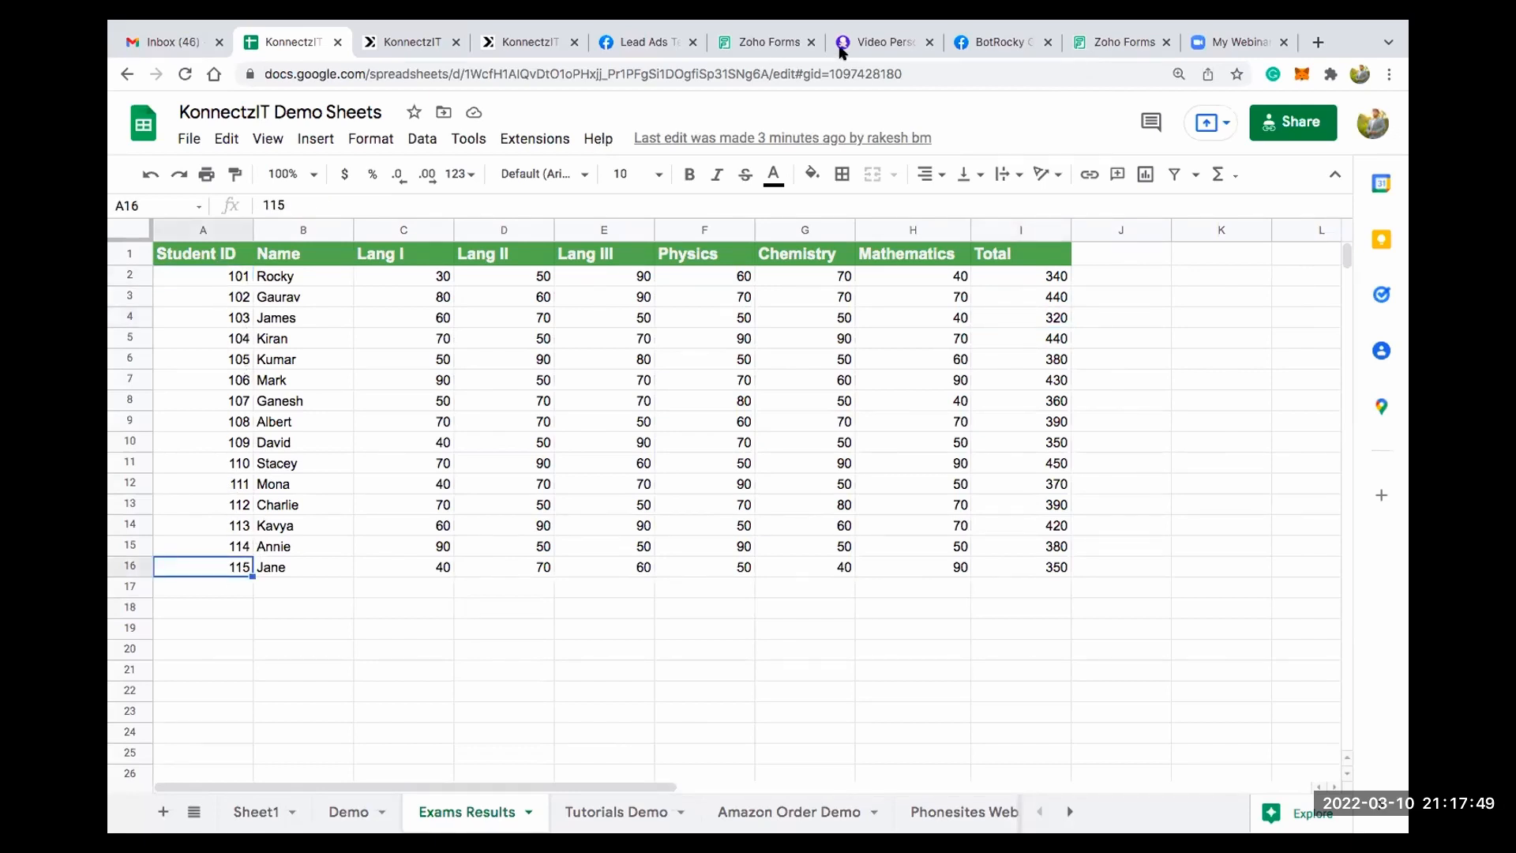
- Fill in the email address in the student results form, submit it and return to the KonnectzIT workflow to view the captured response
click(1121, 43)
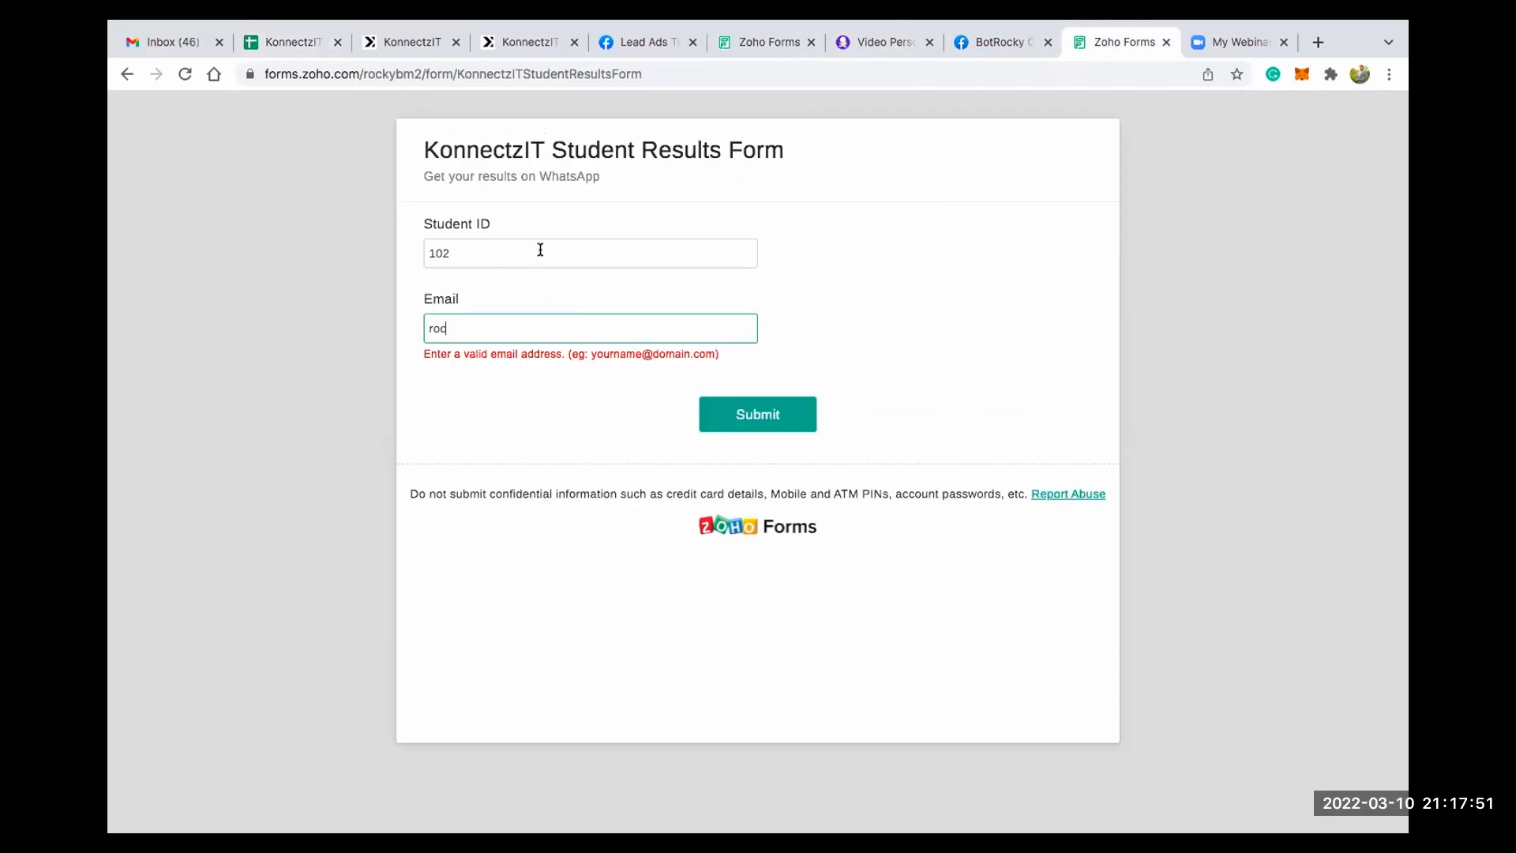
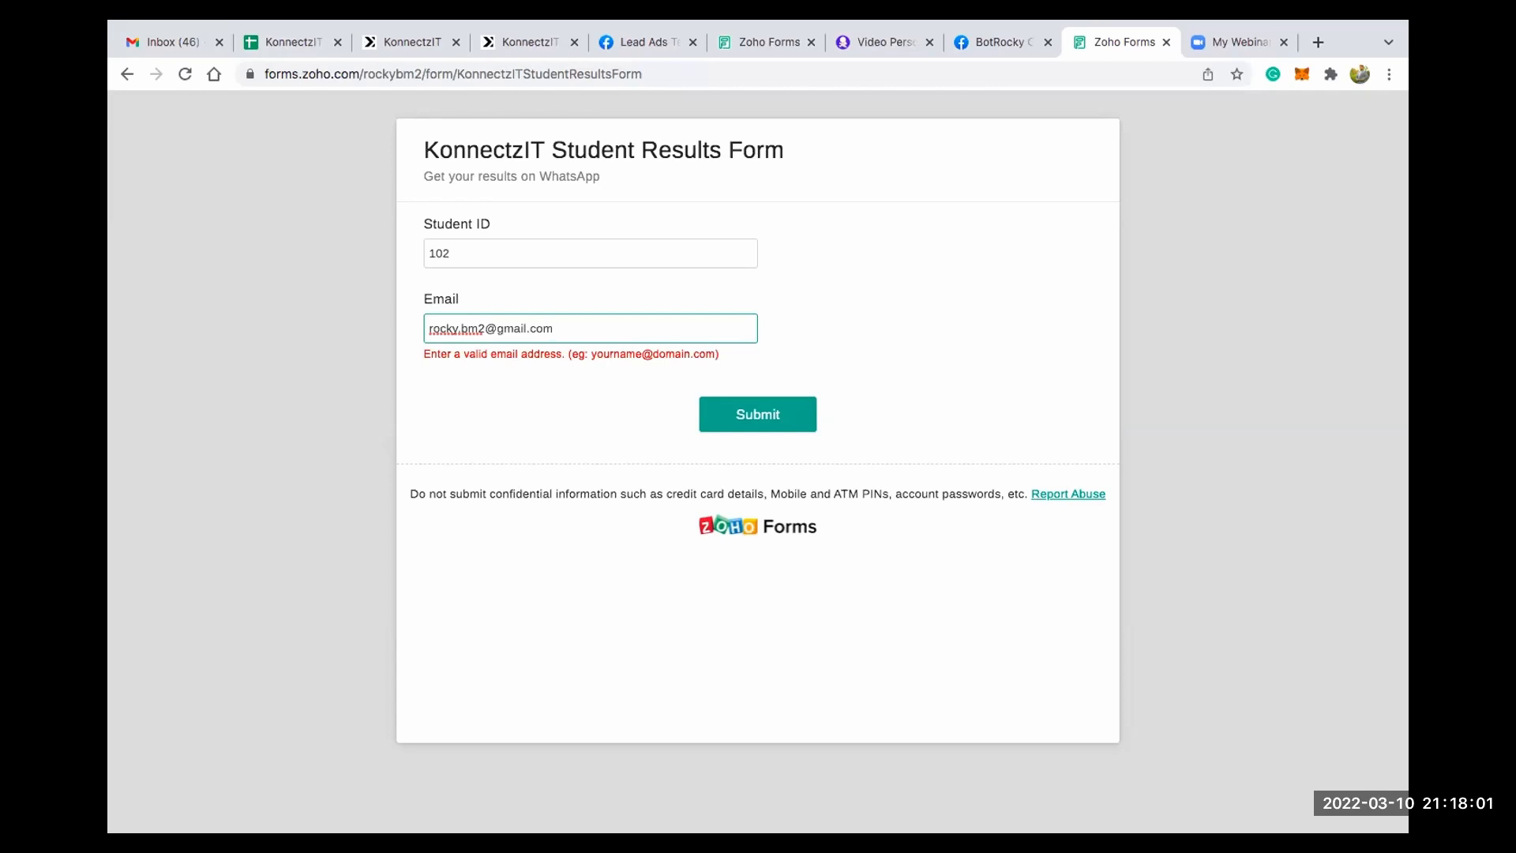
click(724, 416)
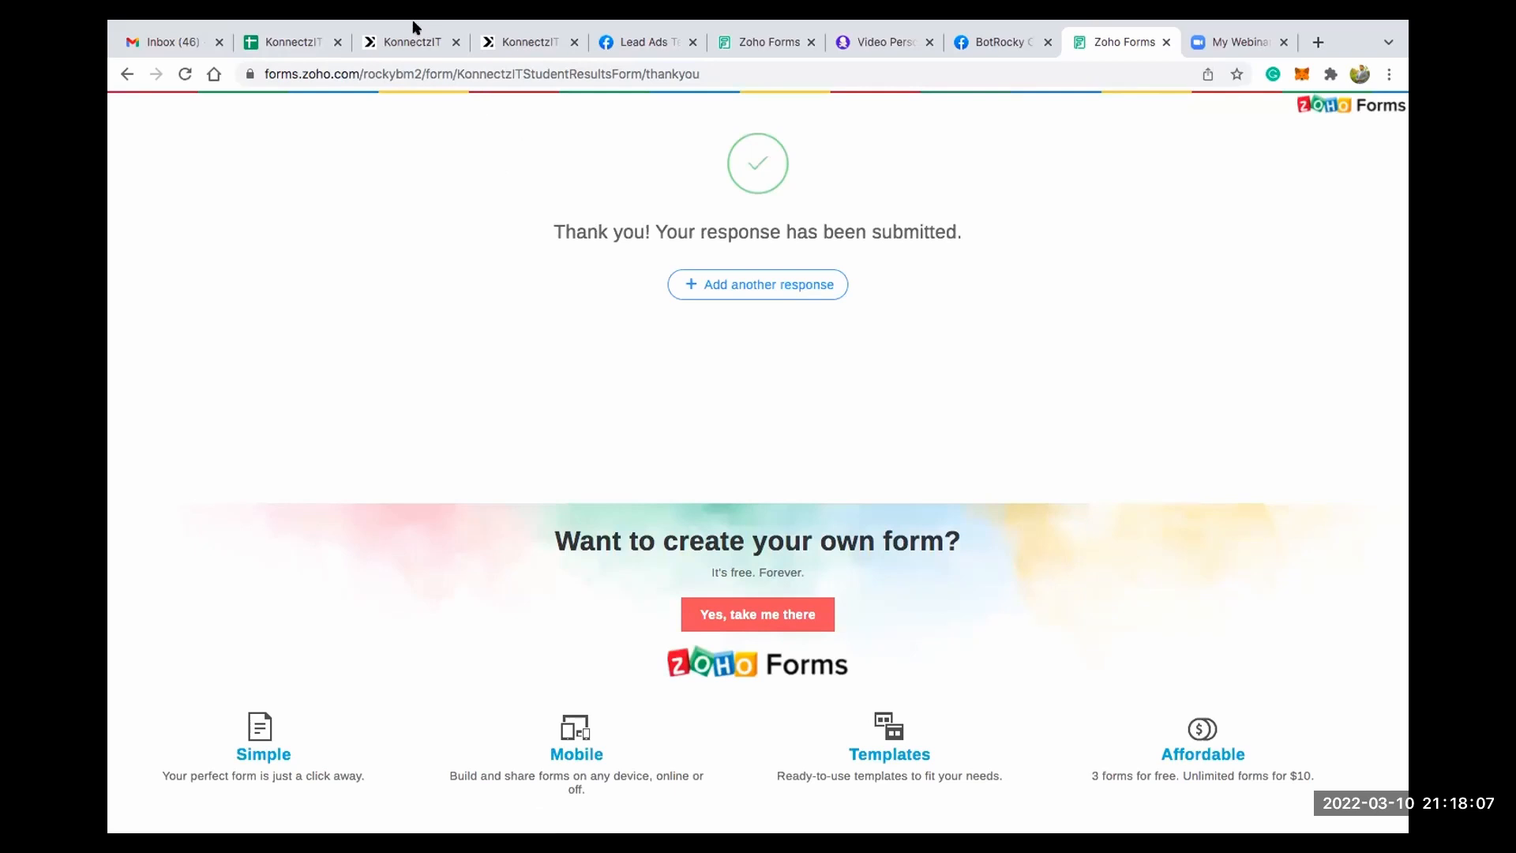
click(413, 79)
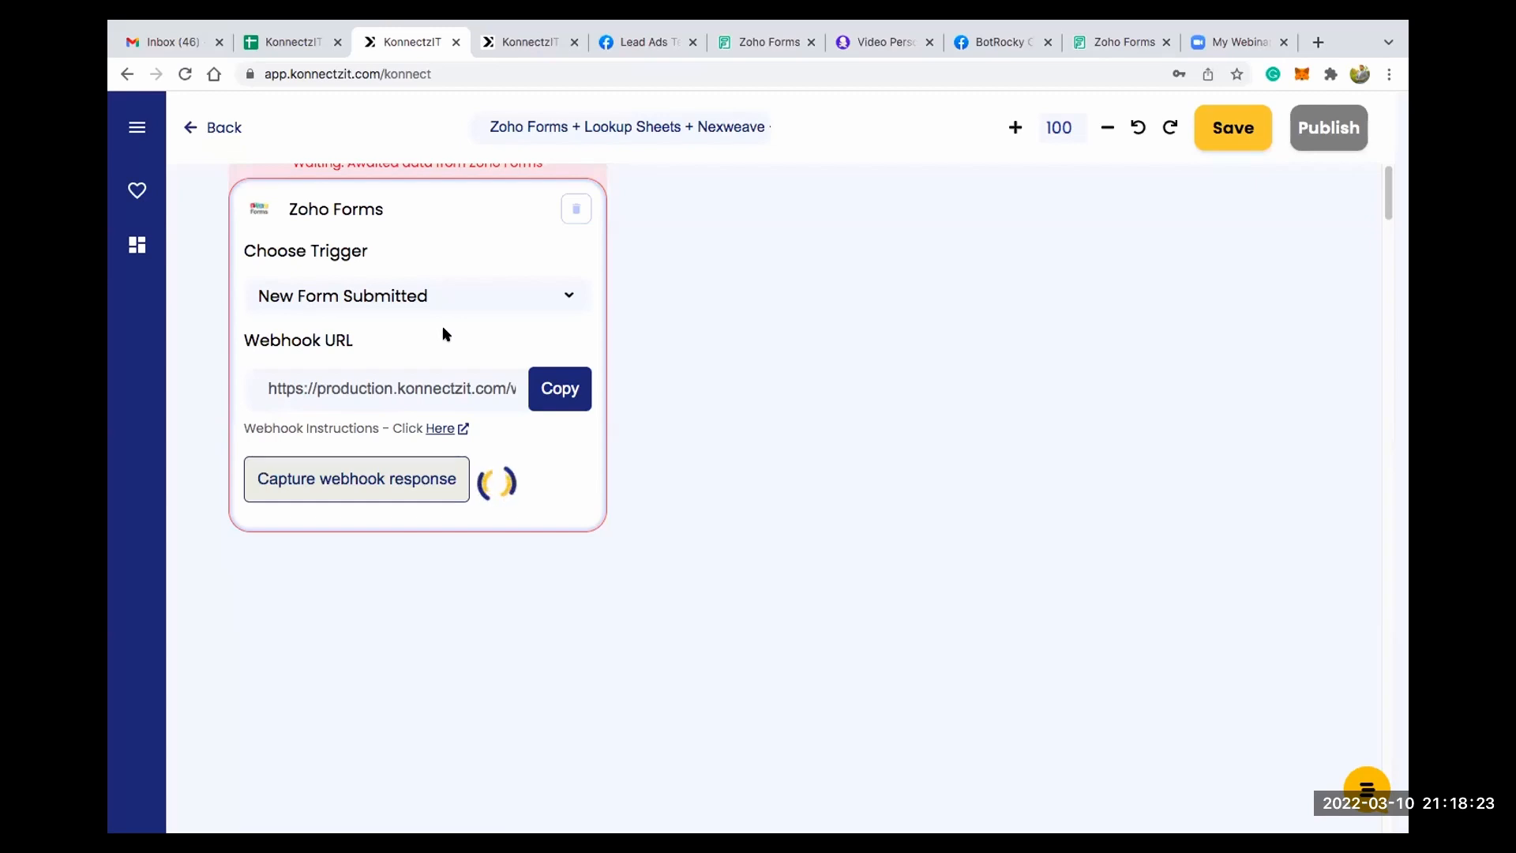
scroll(442, 326, down, 2)
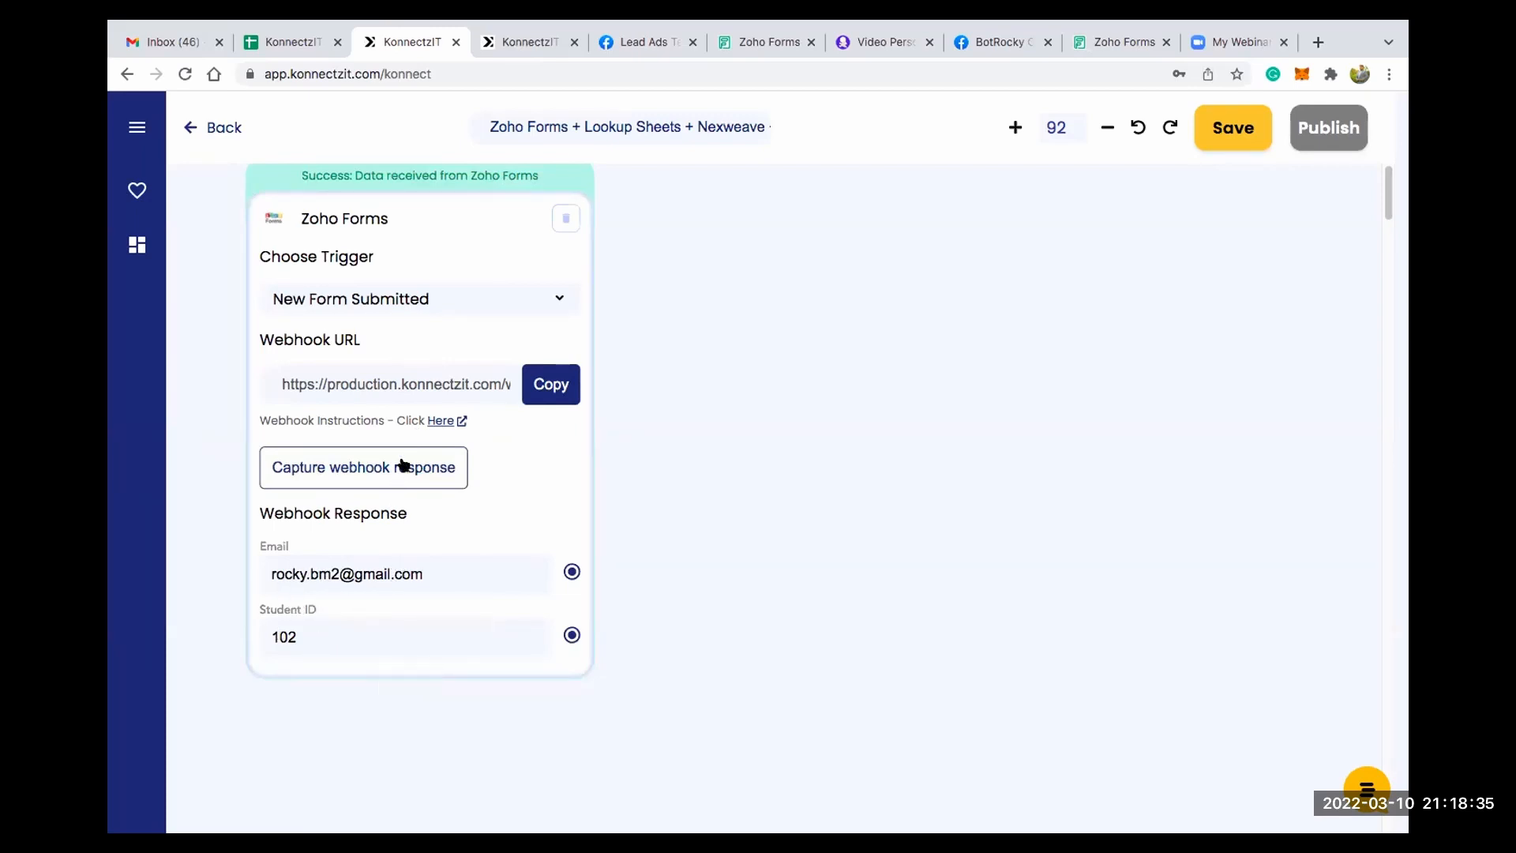
scroll(403, 464, down, 3)
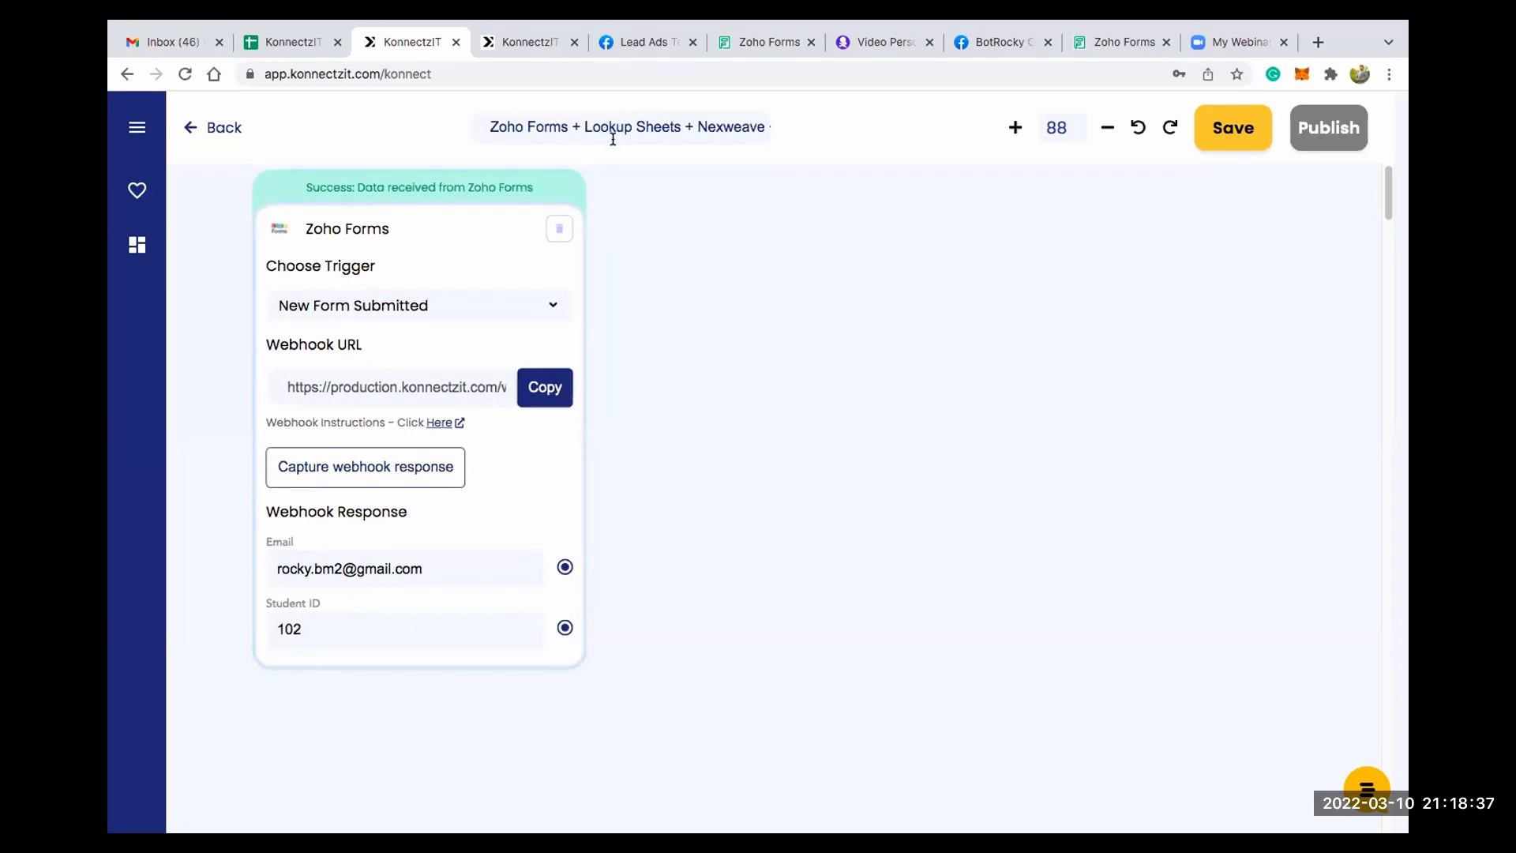
- Search the apps for sheet and place Google Sheet on the canvas beside the Zoho Forms card
click(138, 127)
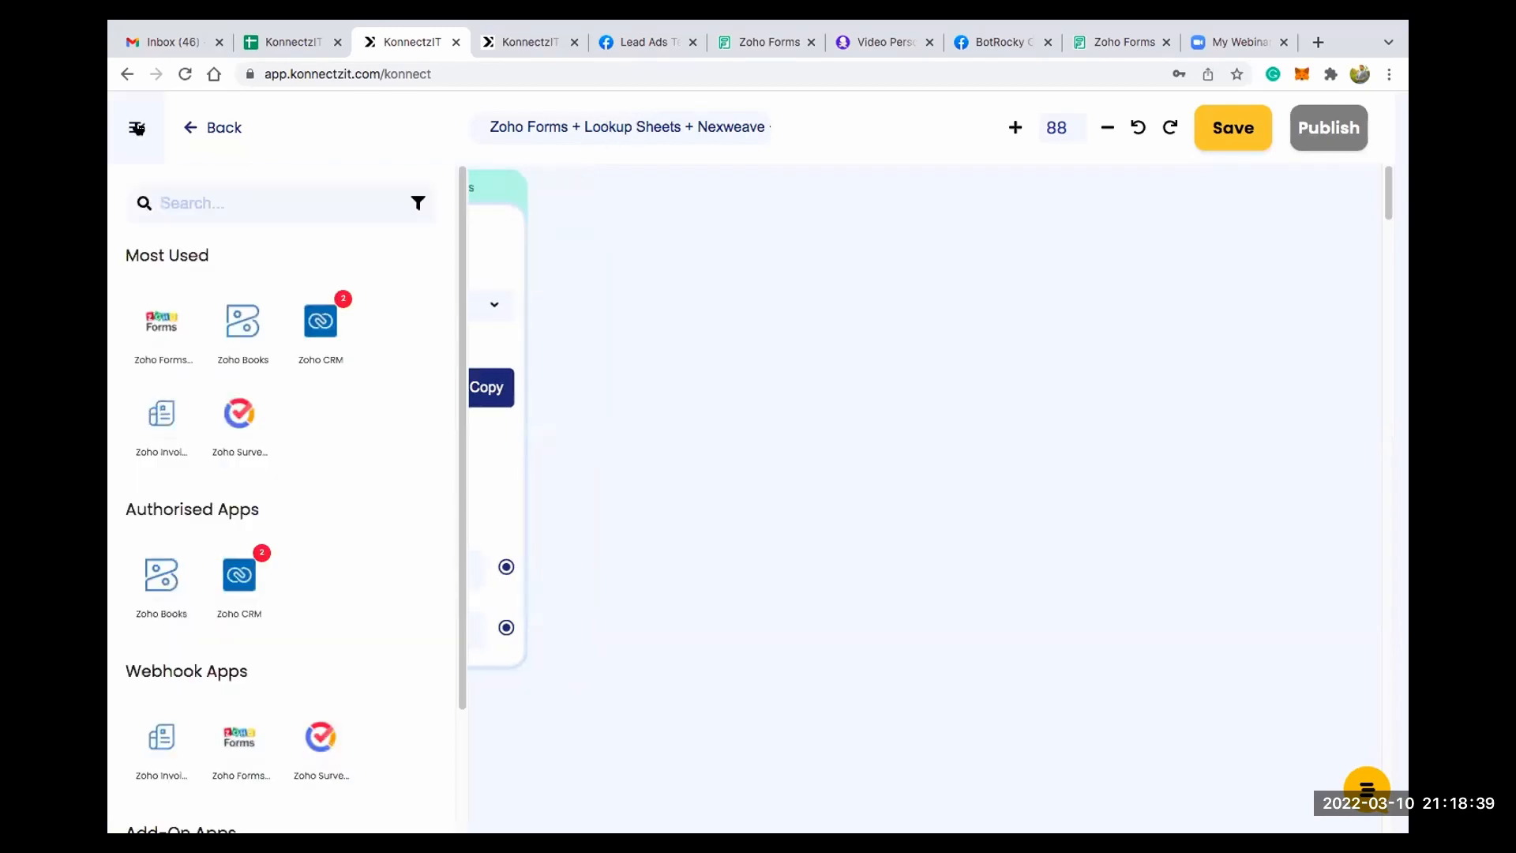
click(171, 194)
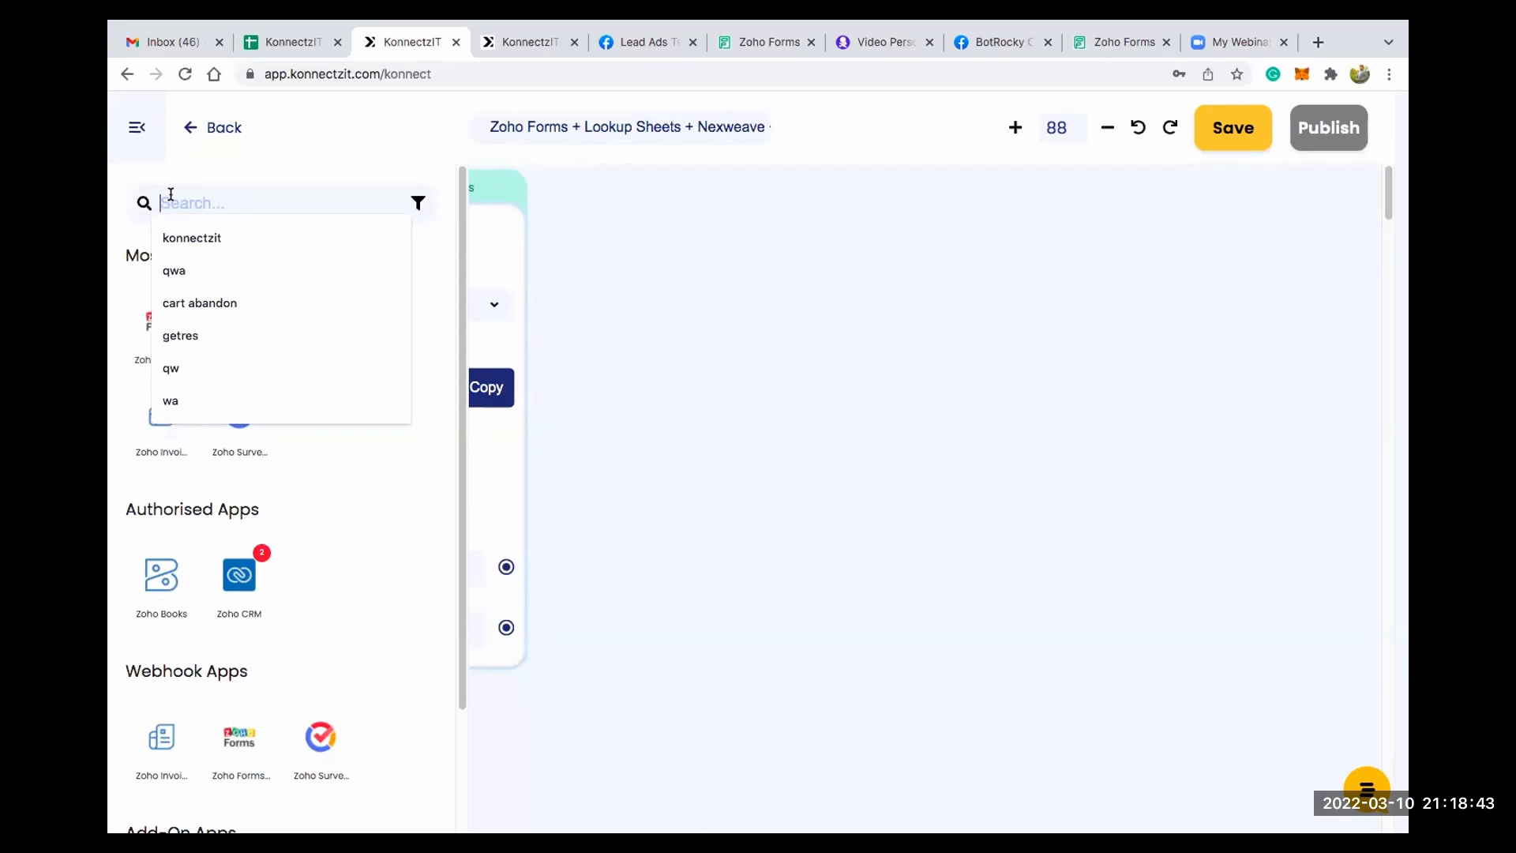
text(sheets)
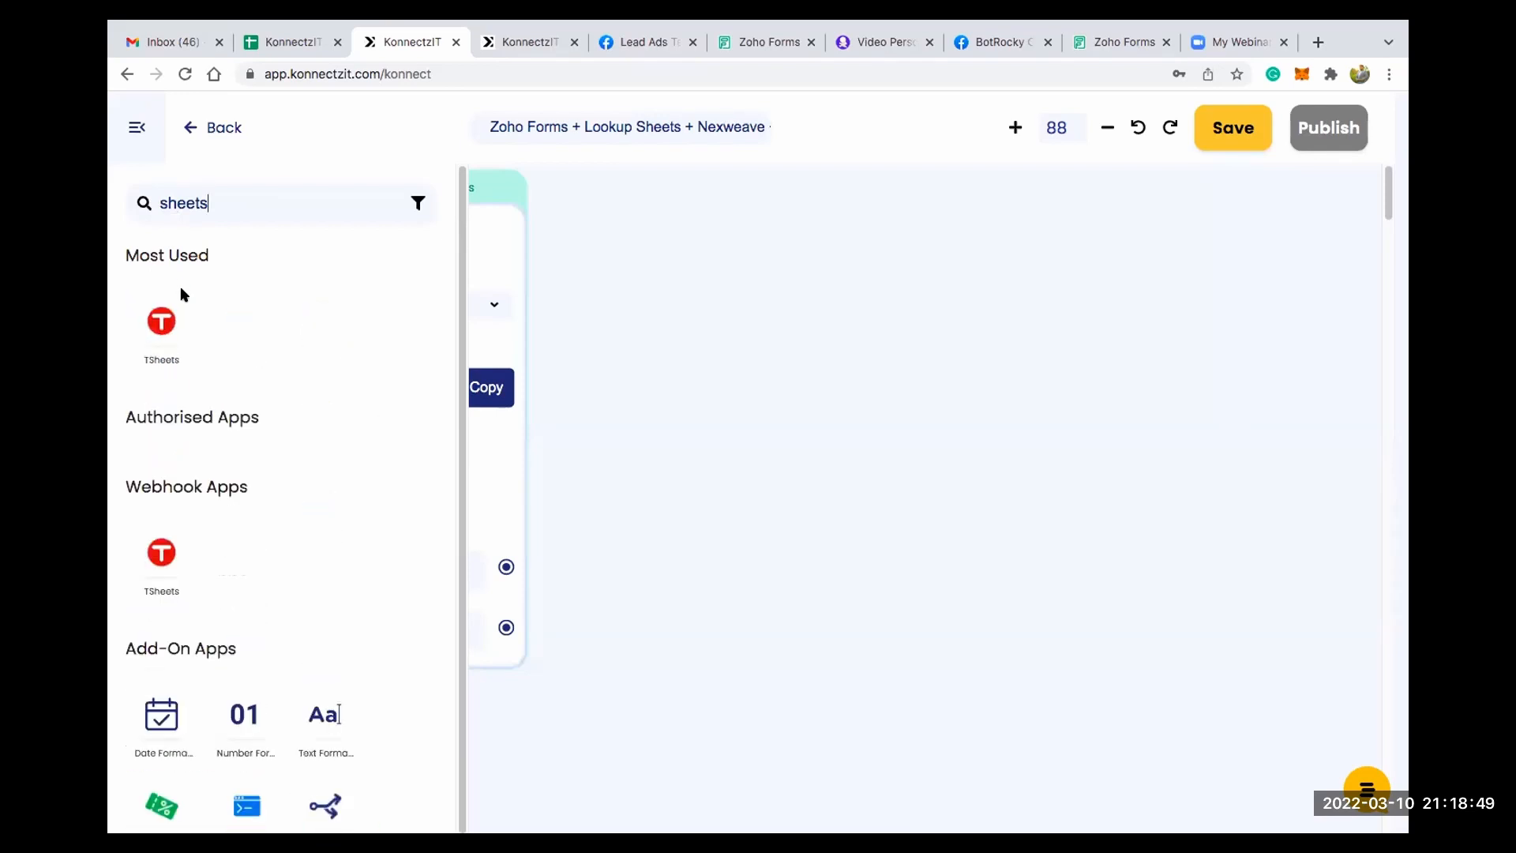
key(BackSpace)
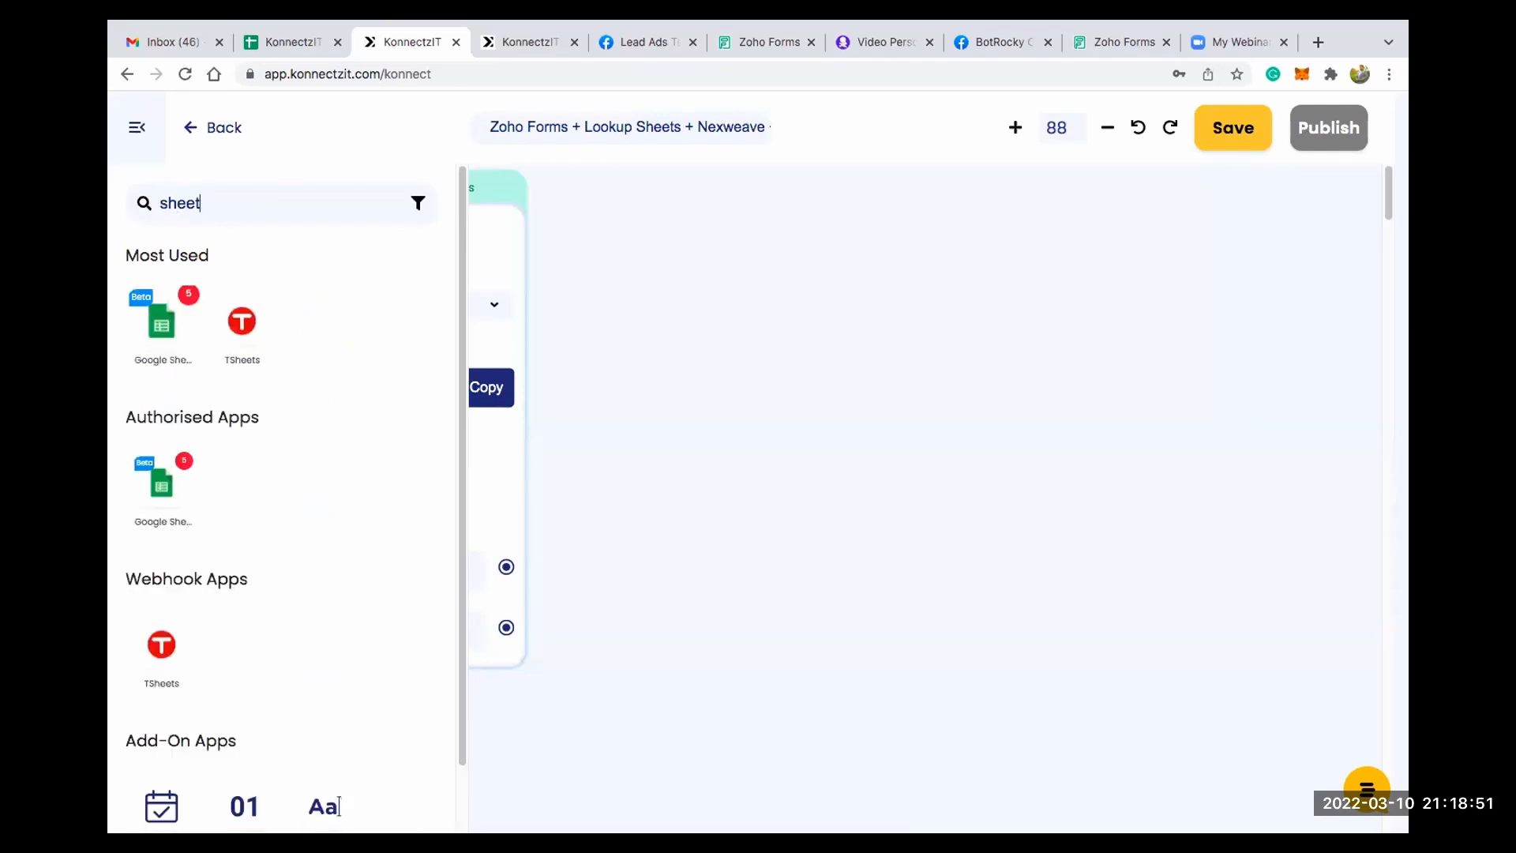
drag(351, 320, 615, 242)
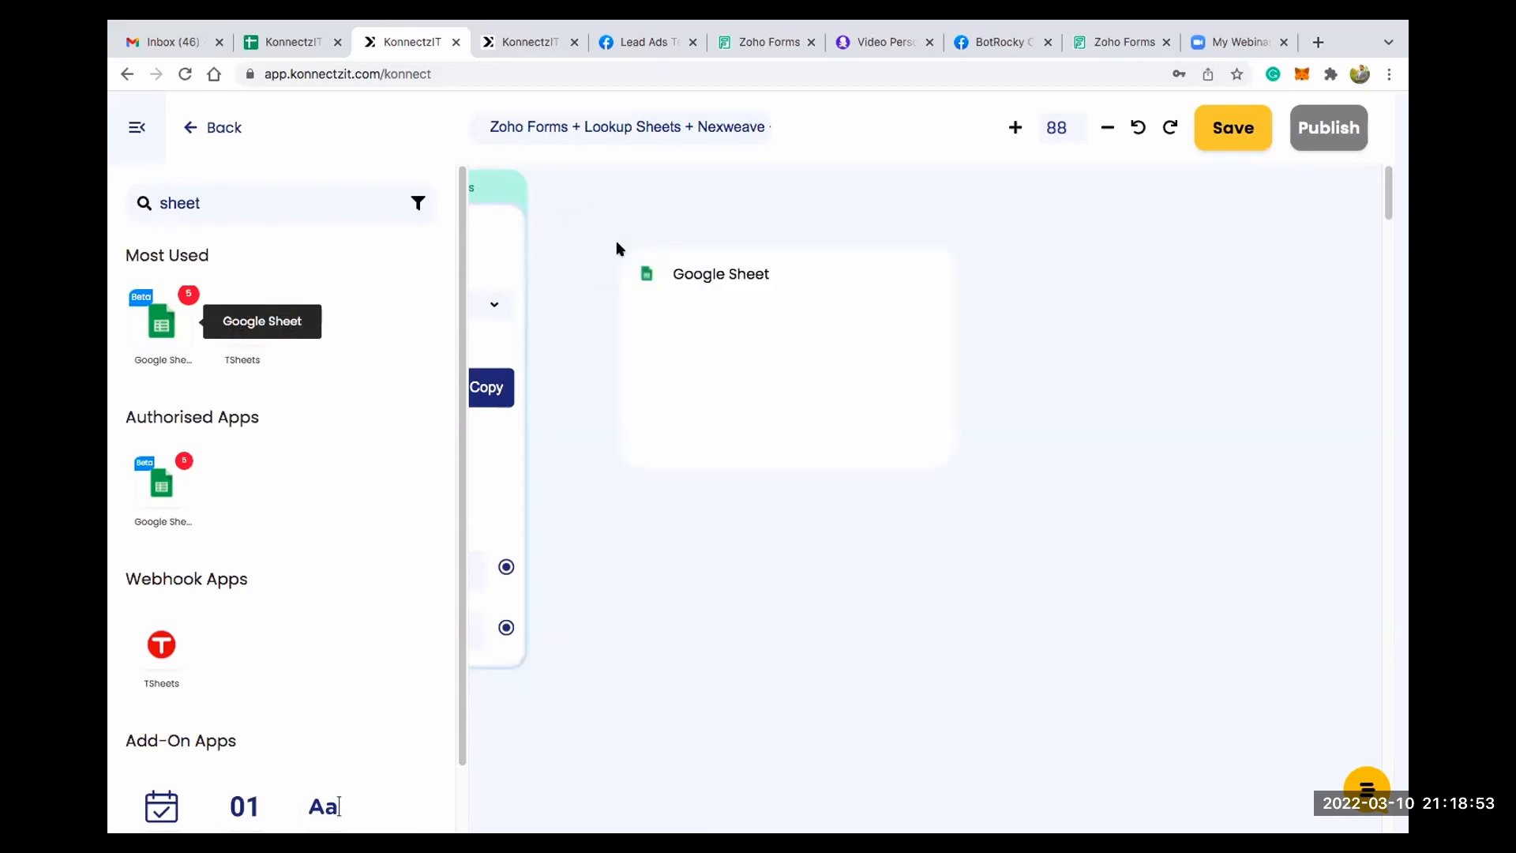
click(130, 136)
drag(907, 295, 839, 189)
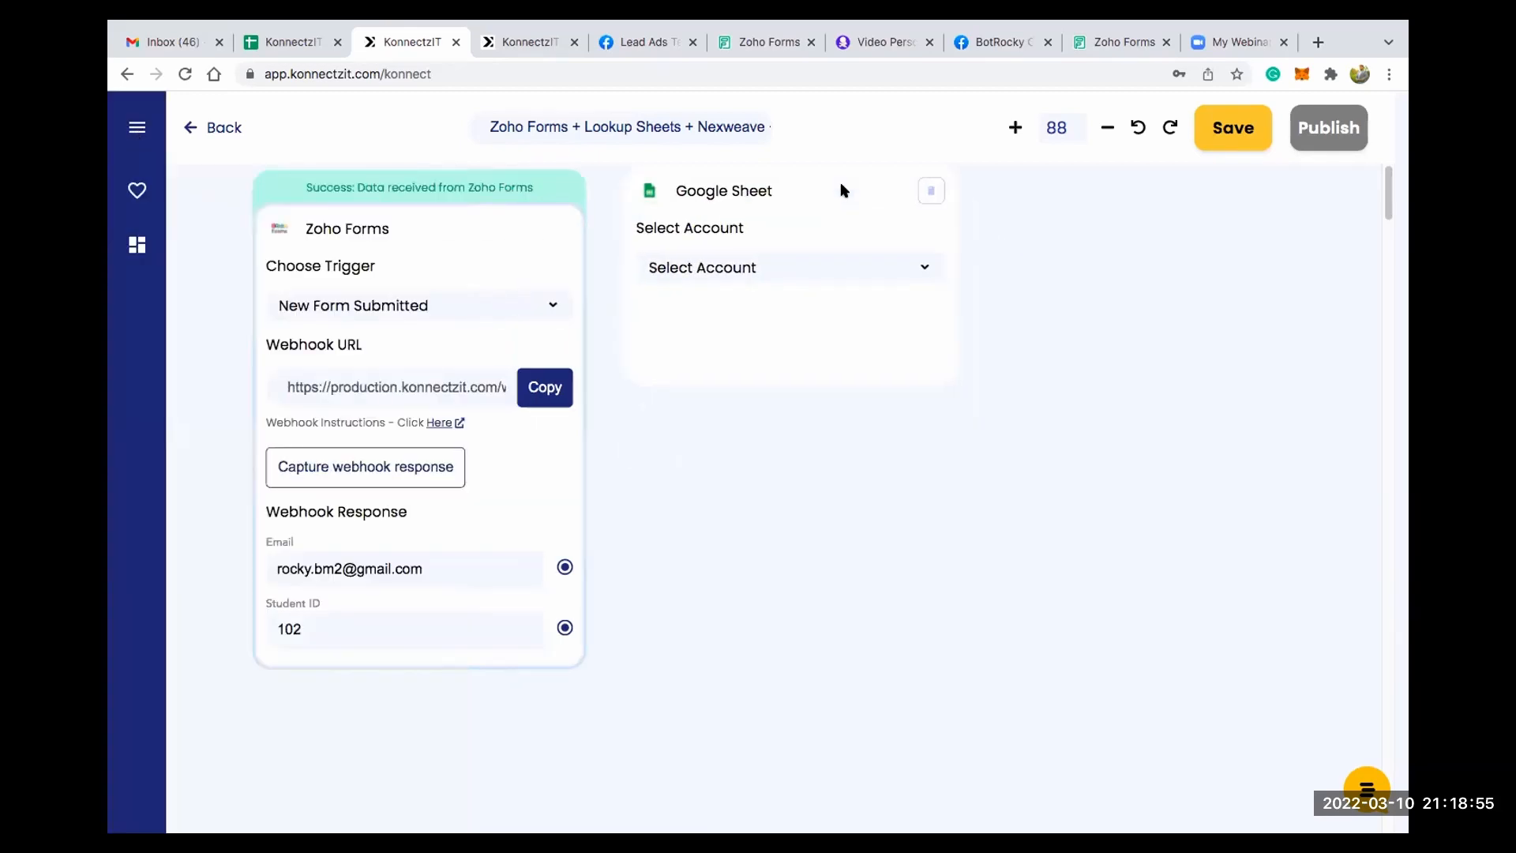
- Select Google Sheet Account #5 on the Google Sheet card and set its action to Lookup Spreadsheet
click(814, 254)
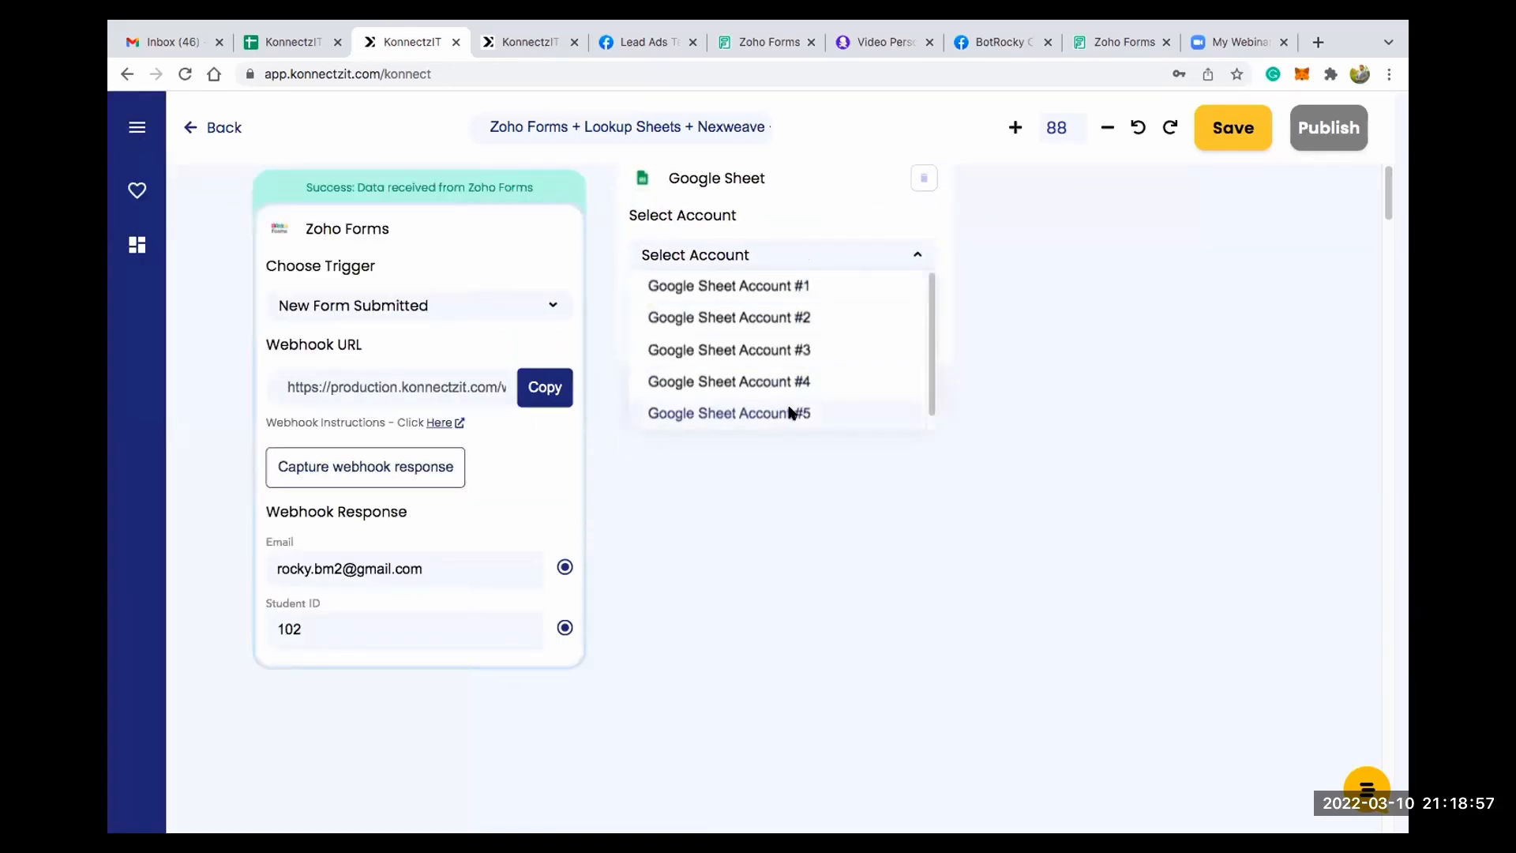
click(788, 409)
click(779, 330)
scroll(797, 434, down, 1)
scroll(802, 437, down, 1)
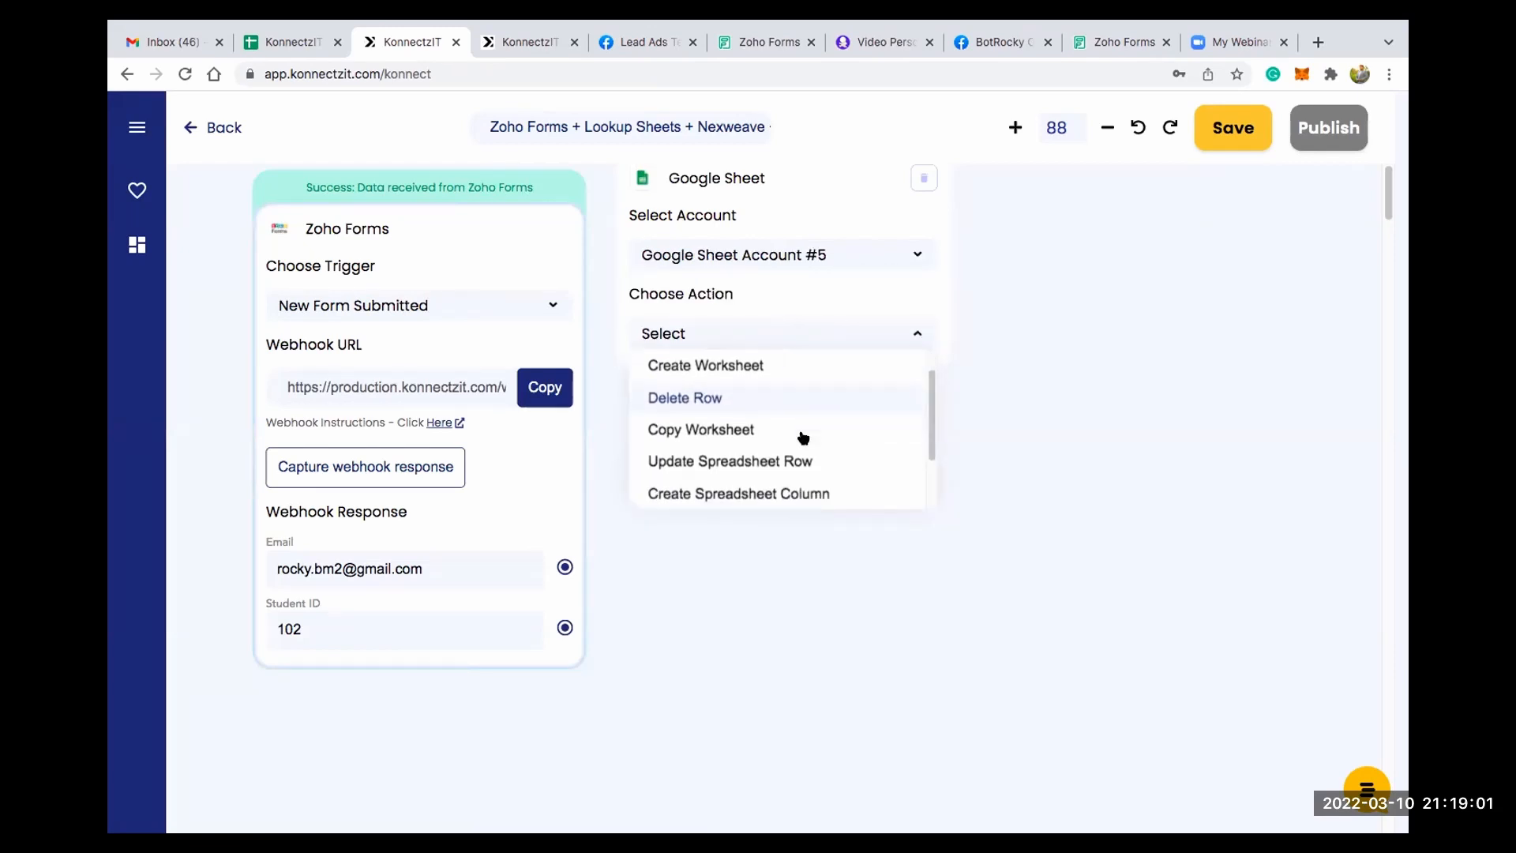
scroll(802, 437, down, 2)
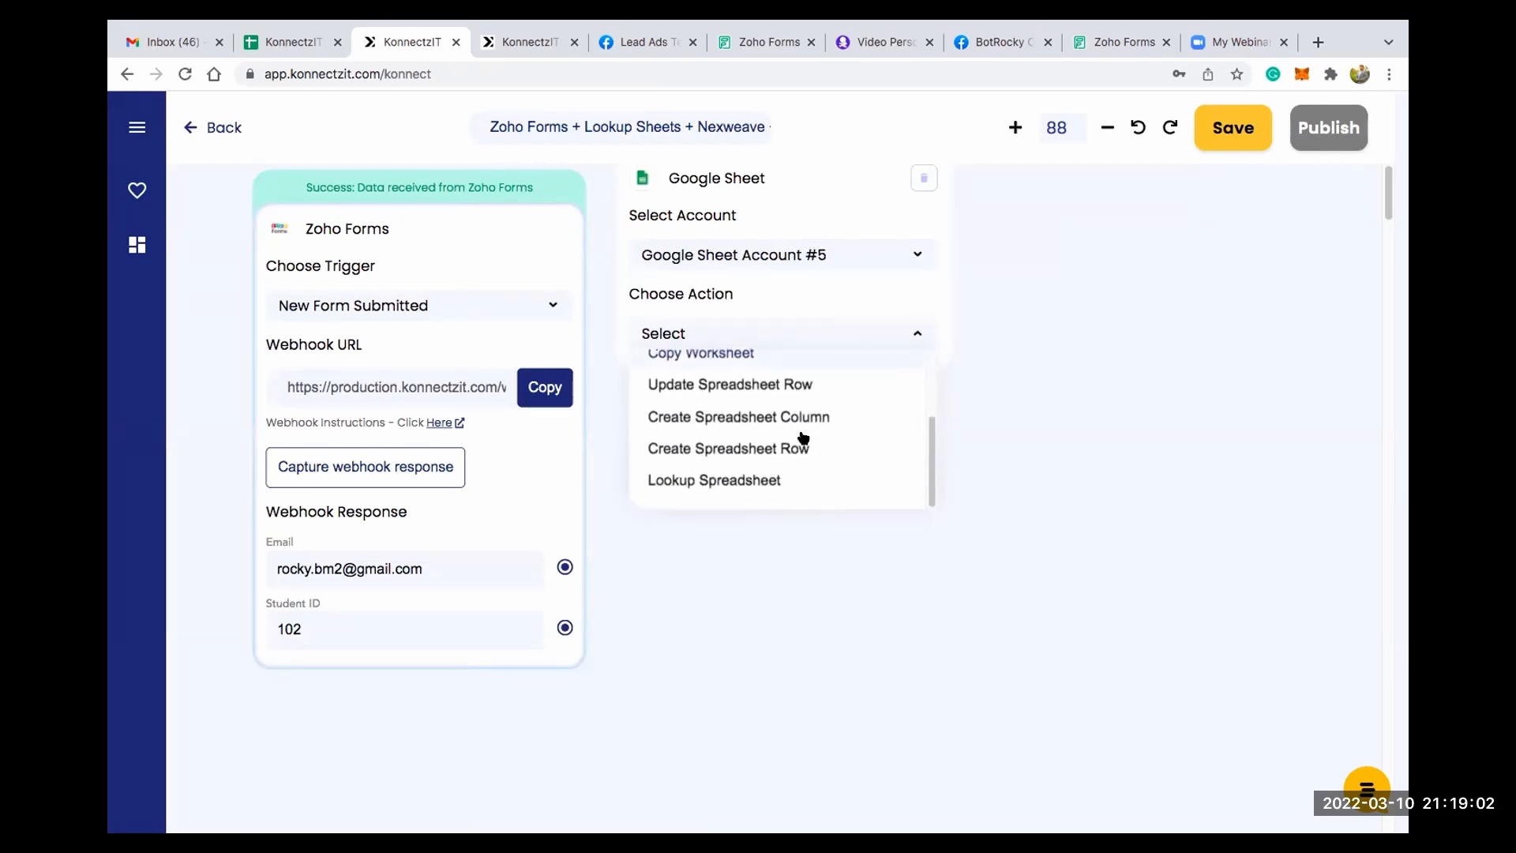
click(733, 483)
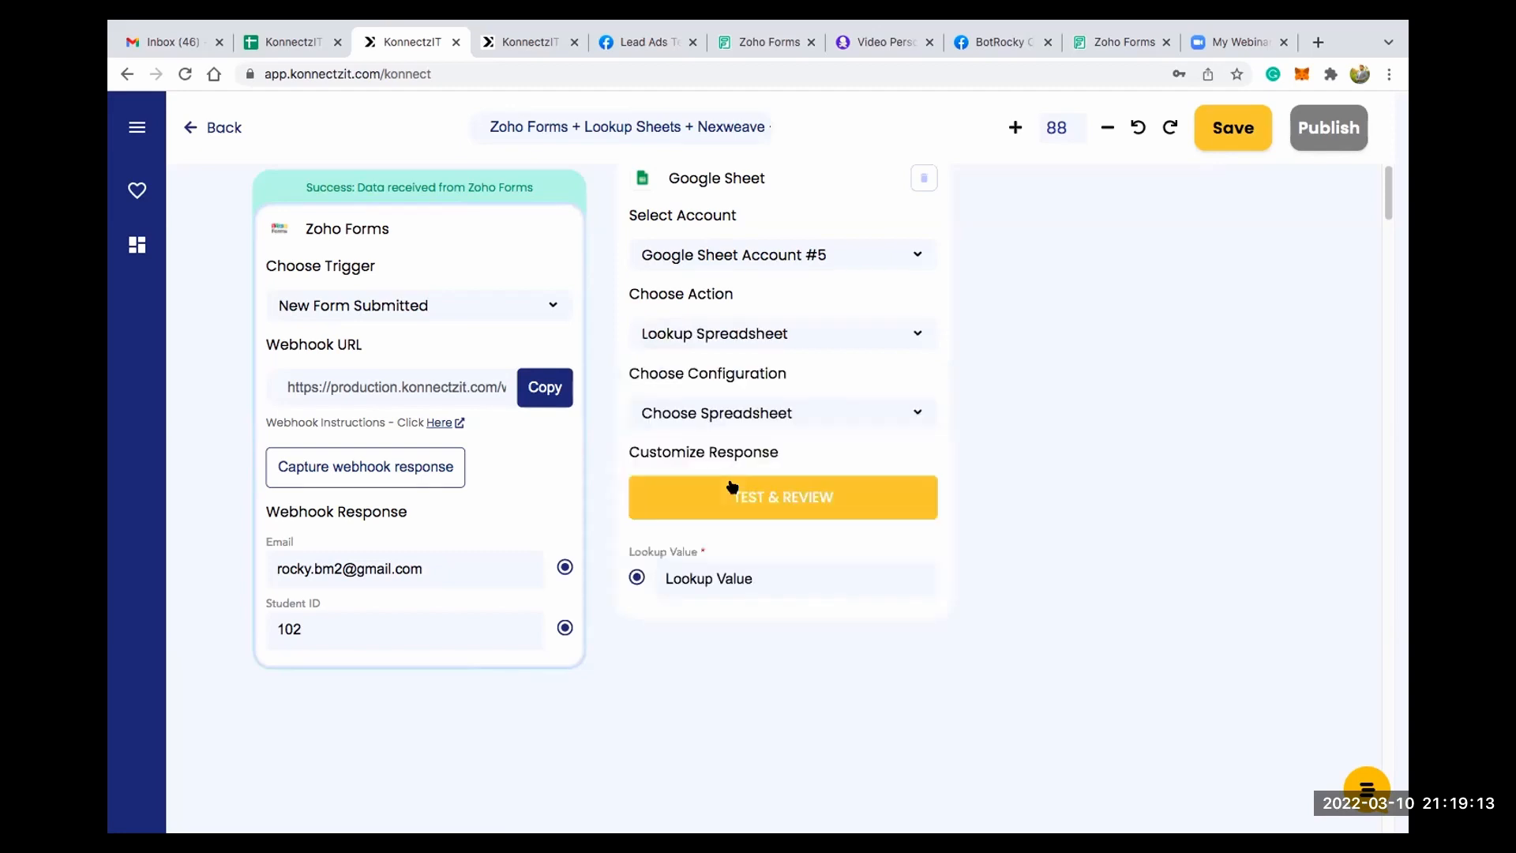
- Configure the lookup with the KonnectzIT Demo Sheets spreadsheet, the Exams Results sheet and the Student ID header
click(731, 409)
click(738, 439)
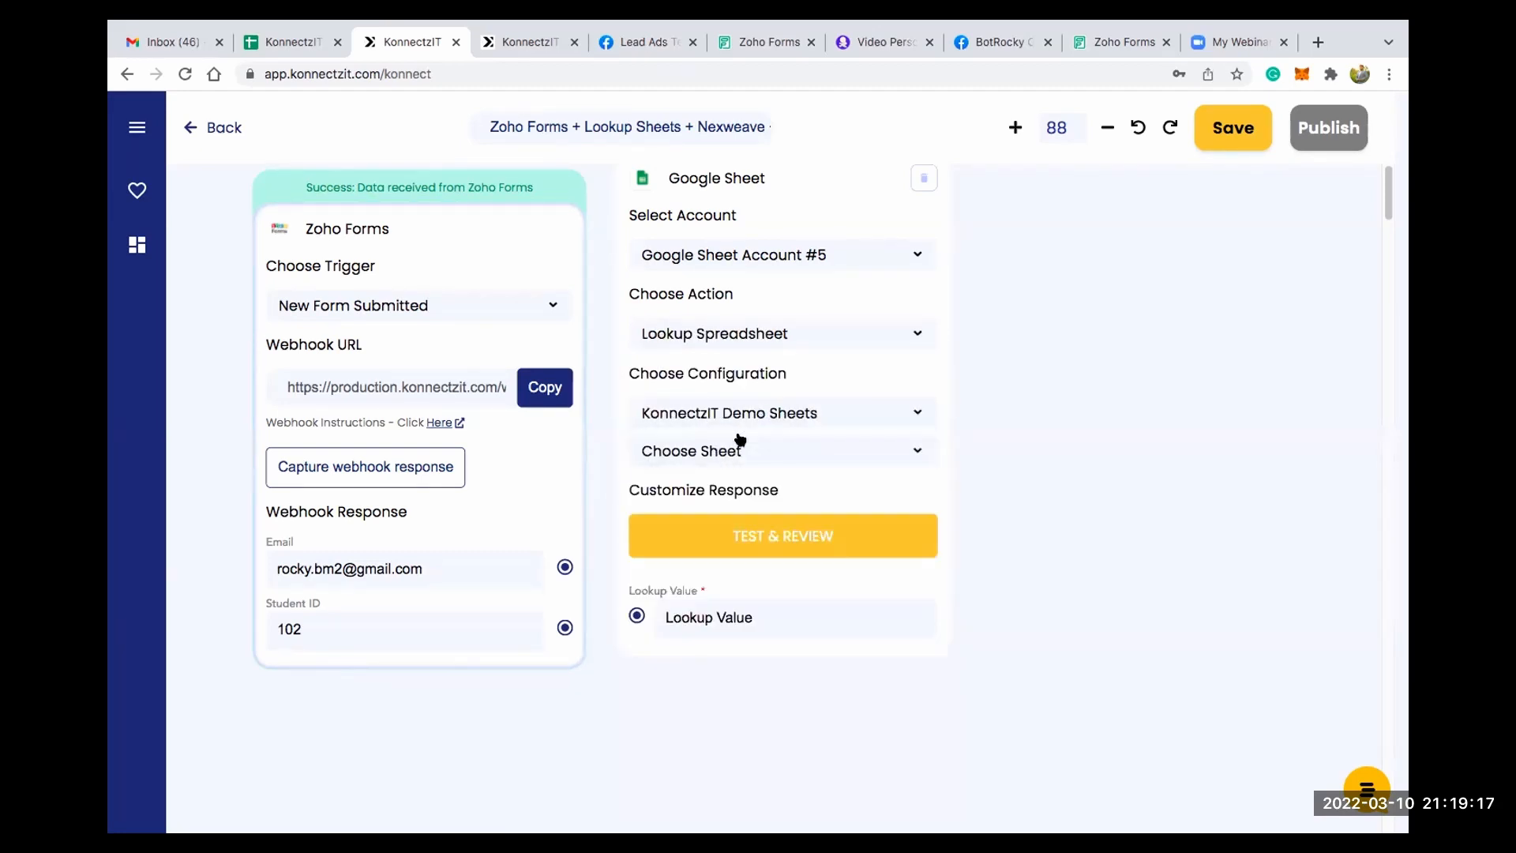
click(740, 450)
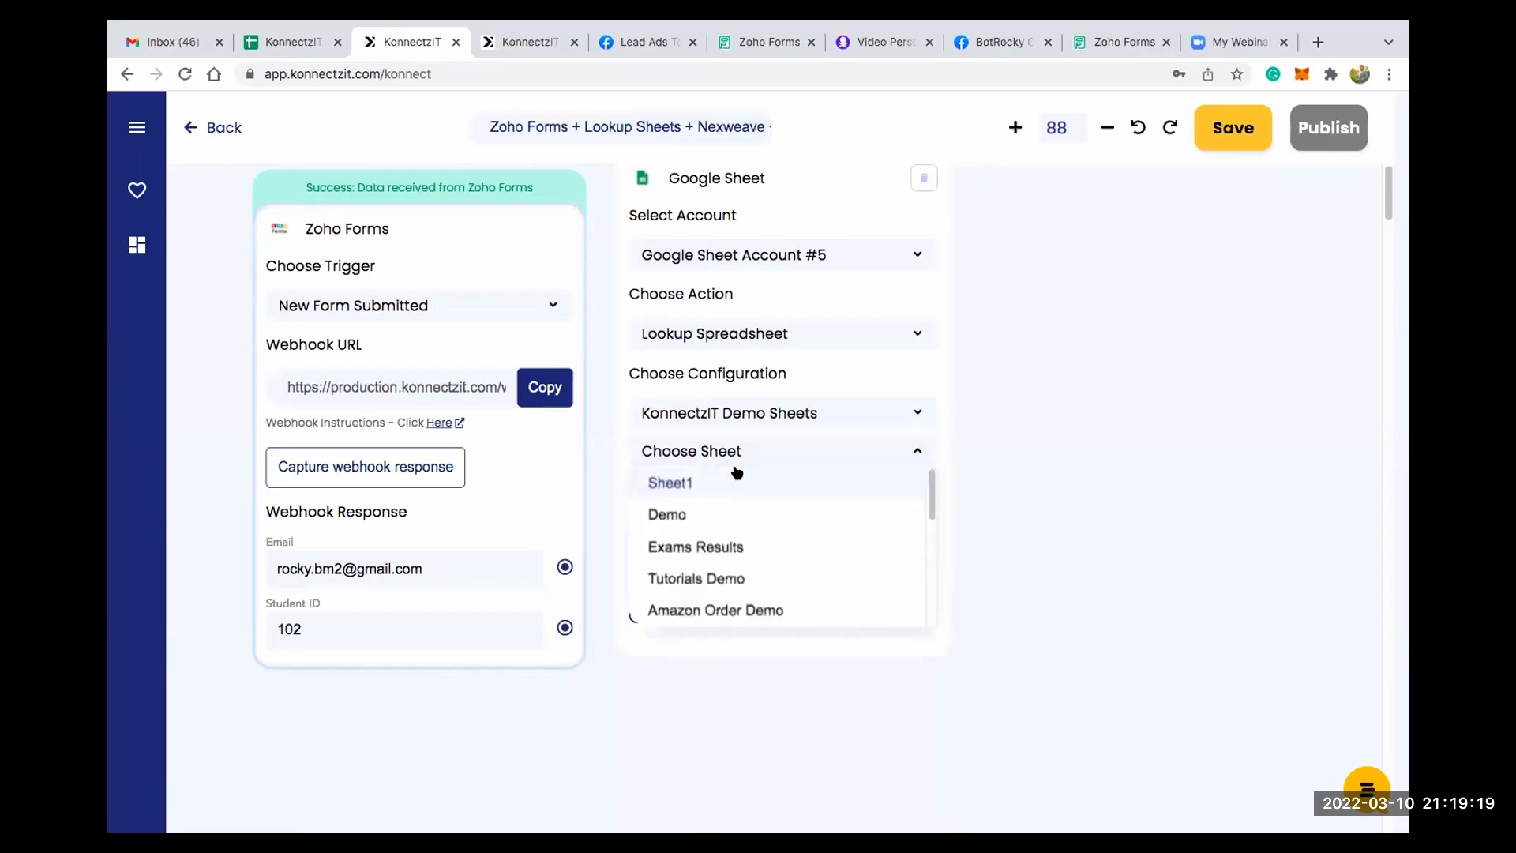
click(707, 545)
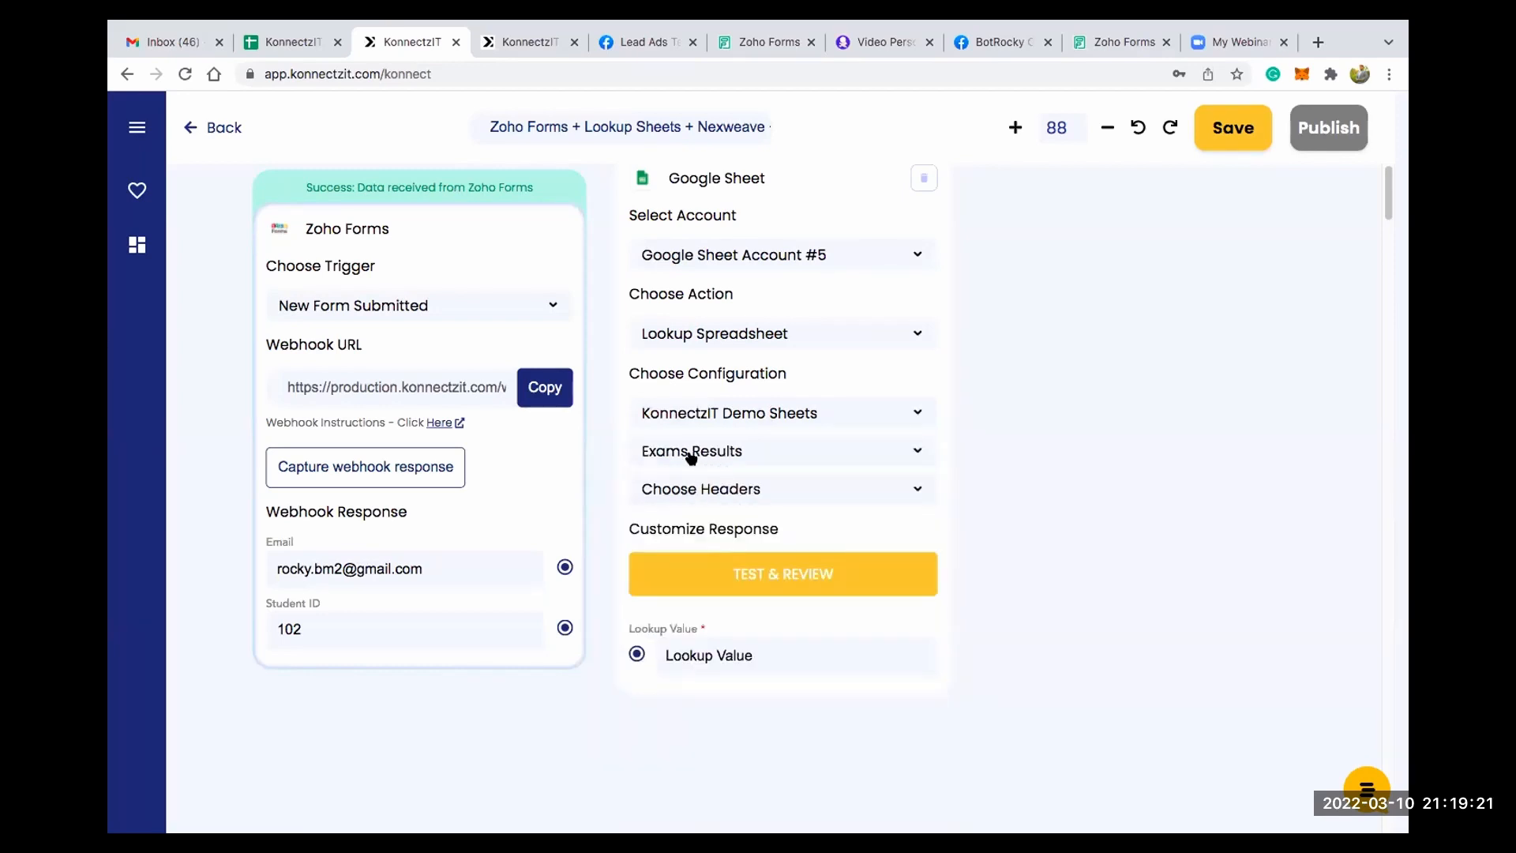
click(716, 495)
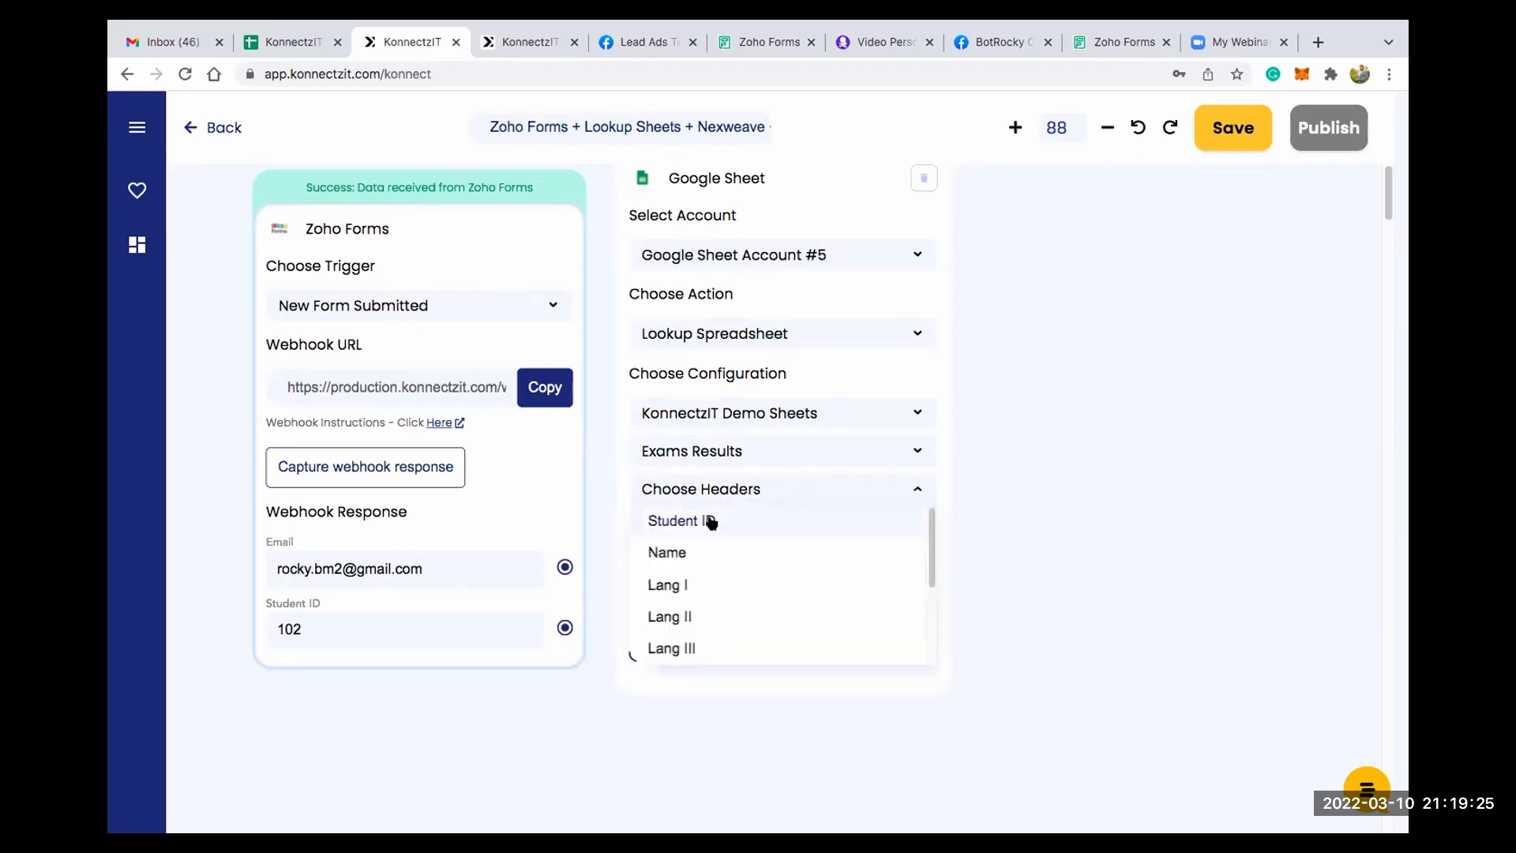
click(708, 520)
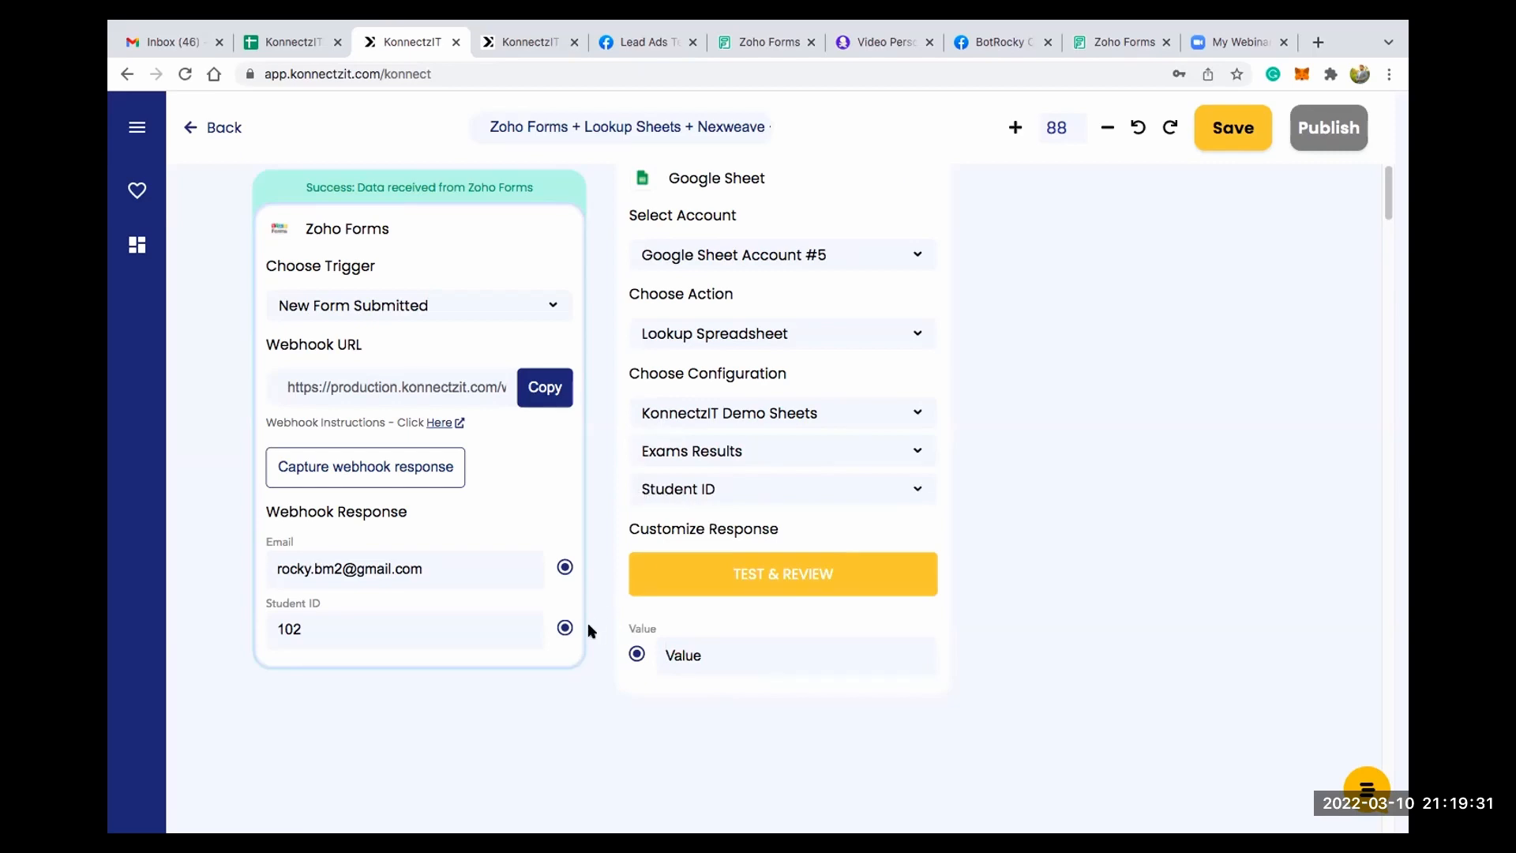
- Map the Zoho Forms Student ID to the Google Sheet lookup value and test the lookup
drag(564, 627, 636, 652)
drag(866, 288, 874, 331)
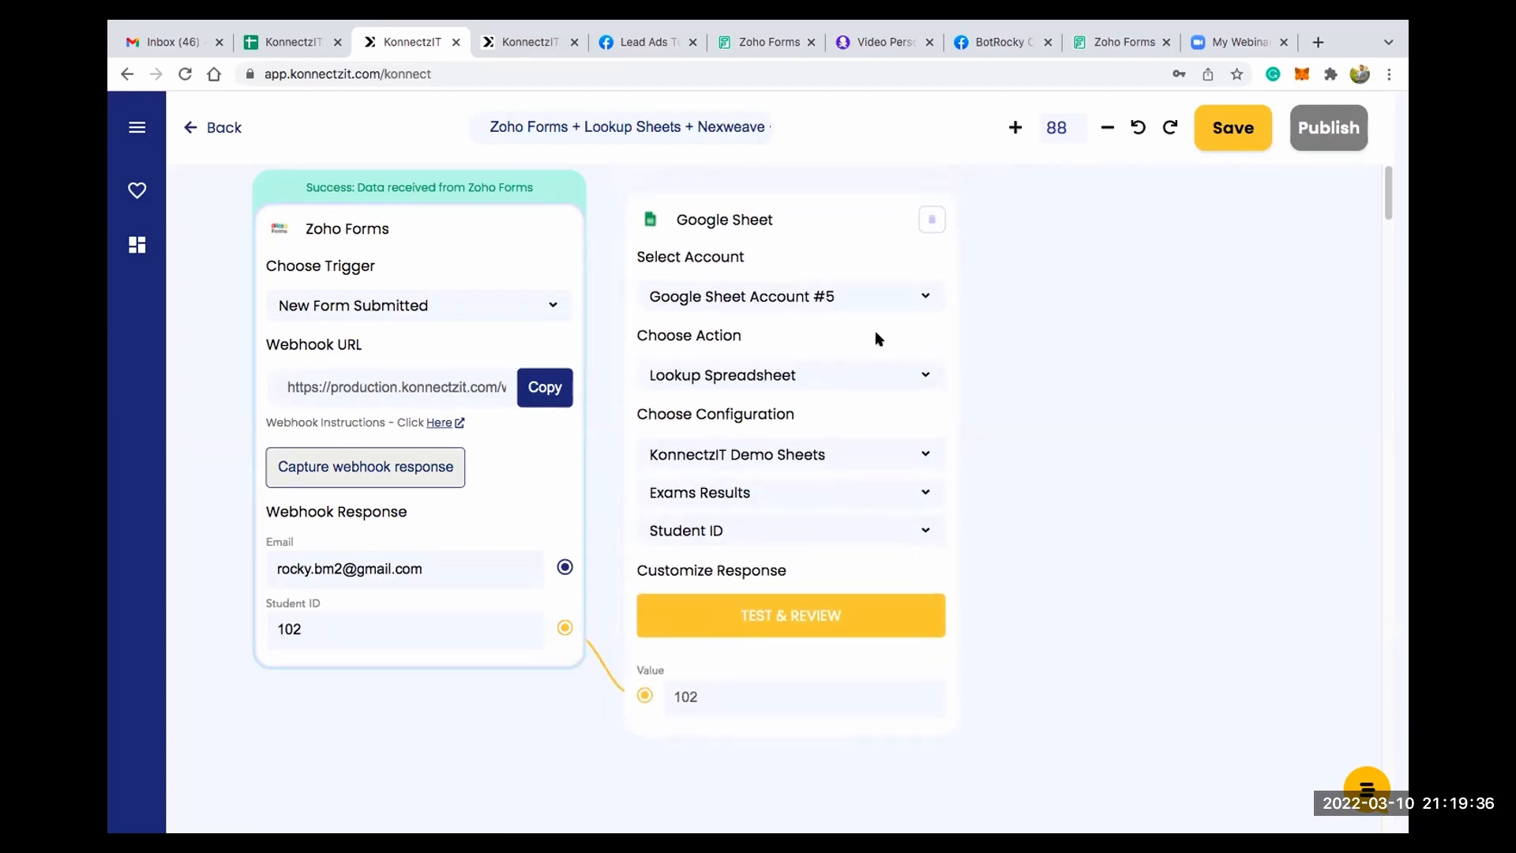
click(770, 629)
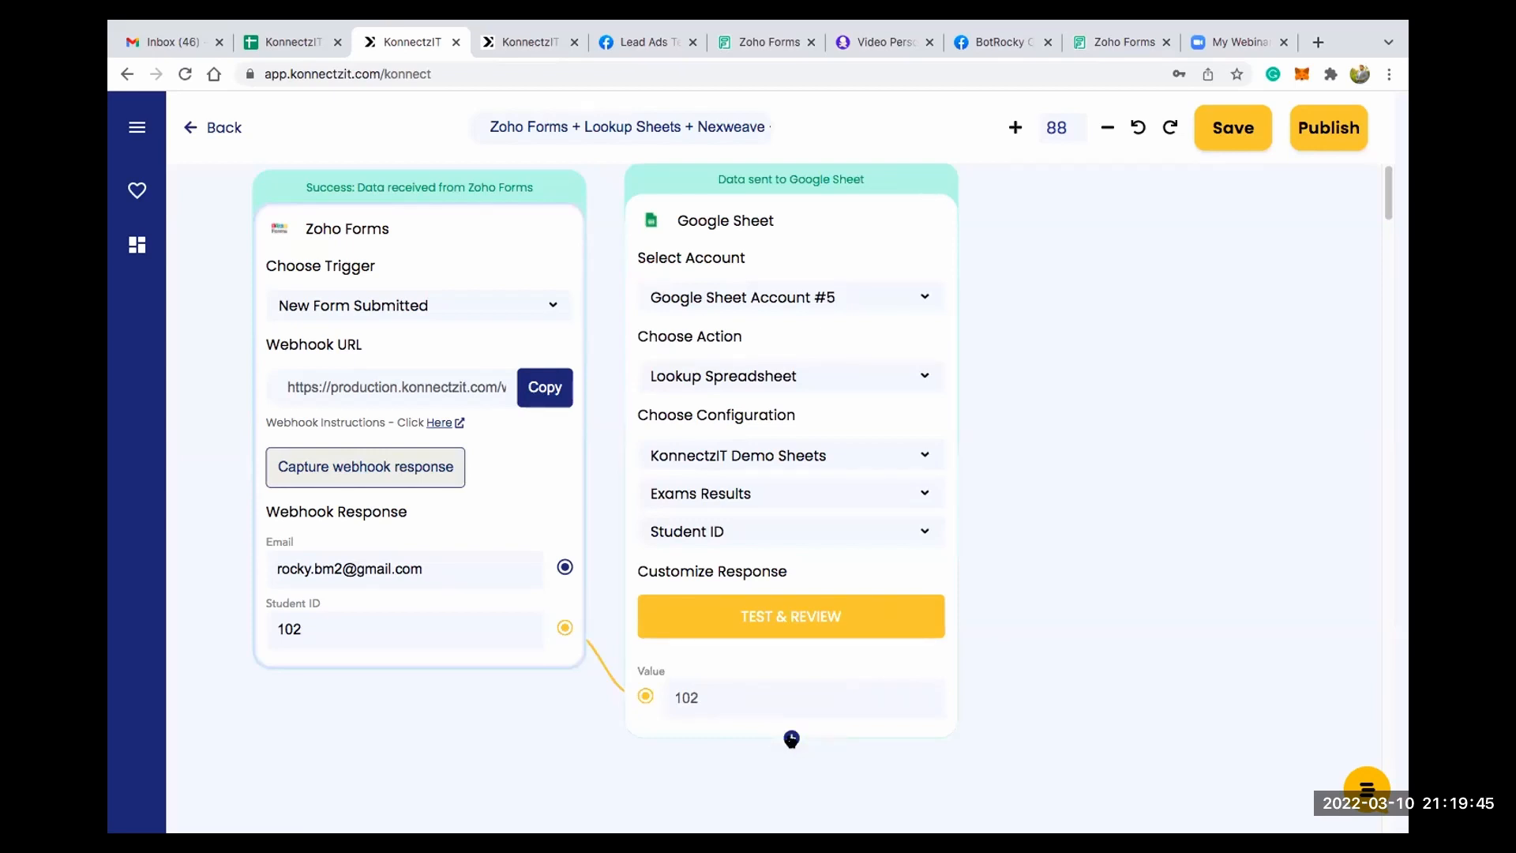
- Add the response fields Gs1 through Gs8 to the Google Sheet card and review the looked-up values
click(791, 738)
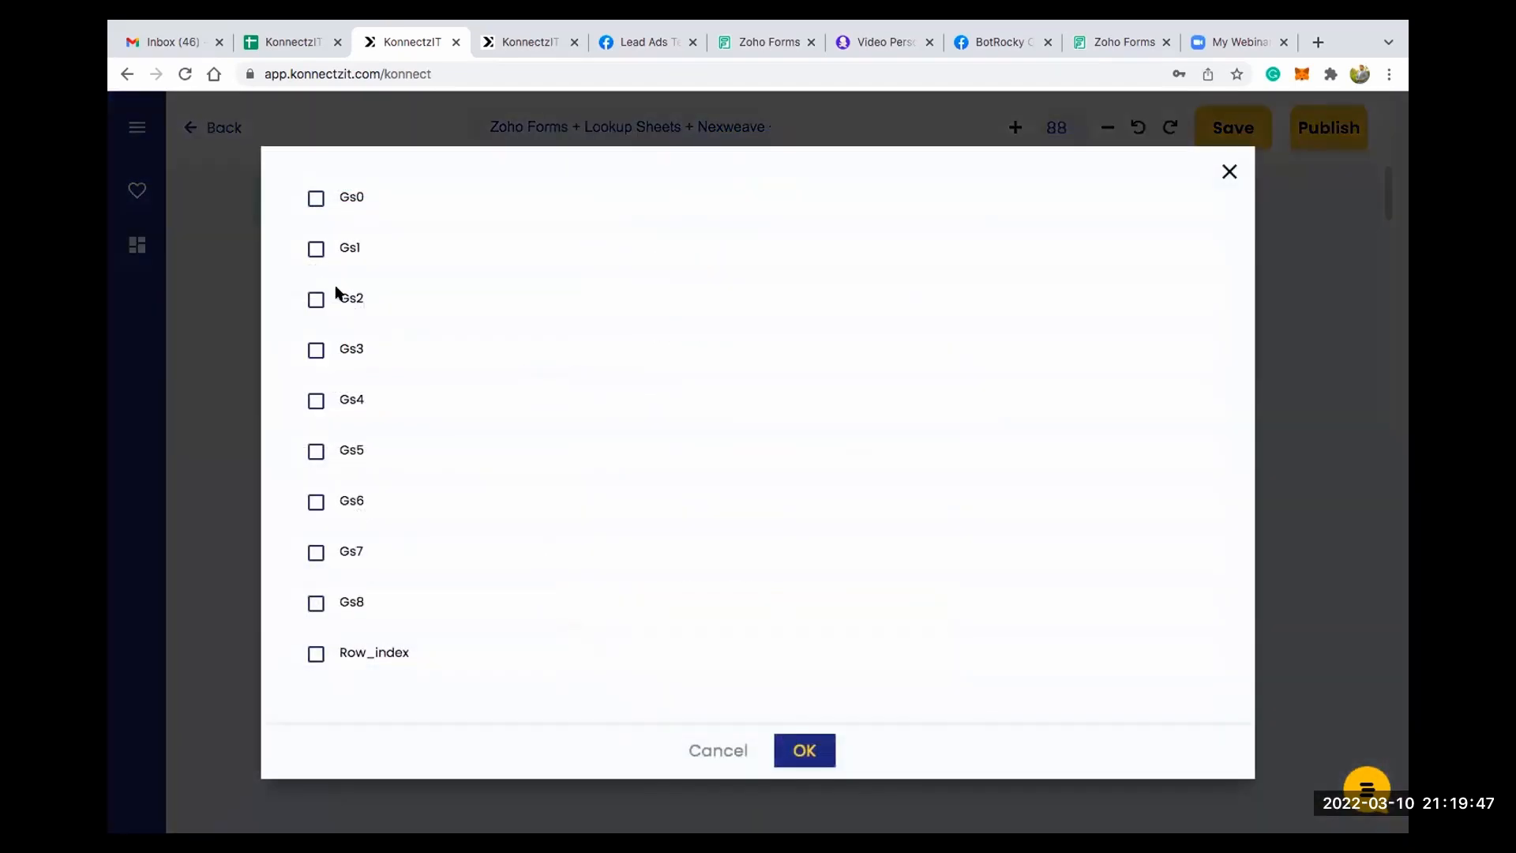
click(316, 248)
click(315, 299)
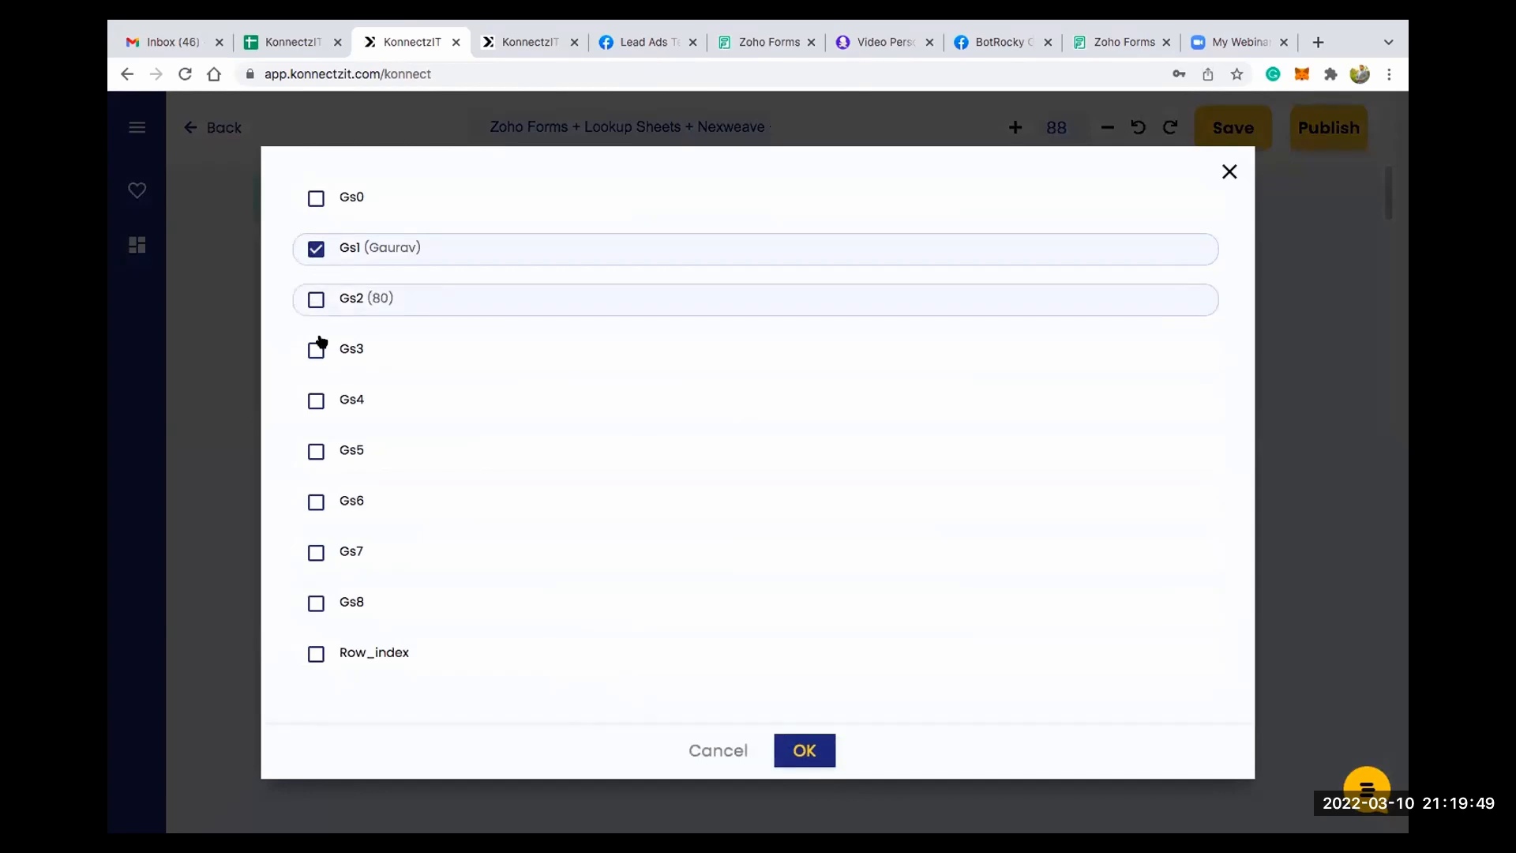
click(316, 350)
click(316, 401)
click(316, 451)
click(316, 502)
click(316, 552)
click(316, 602)
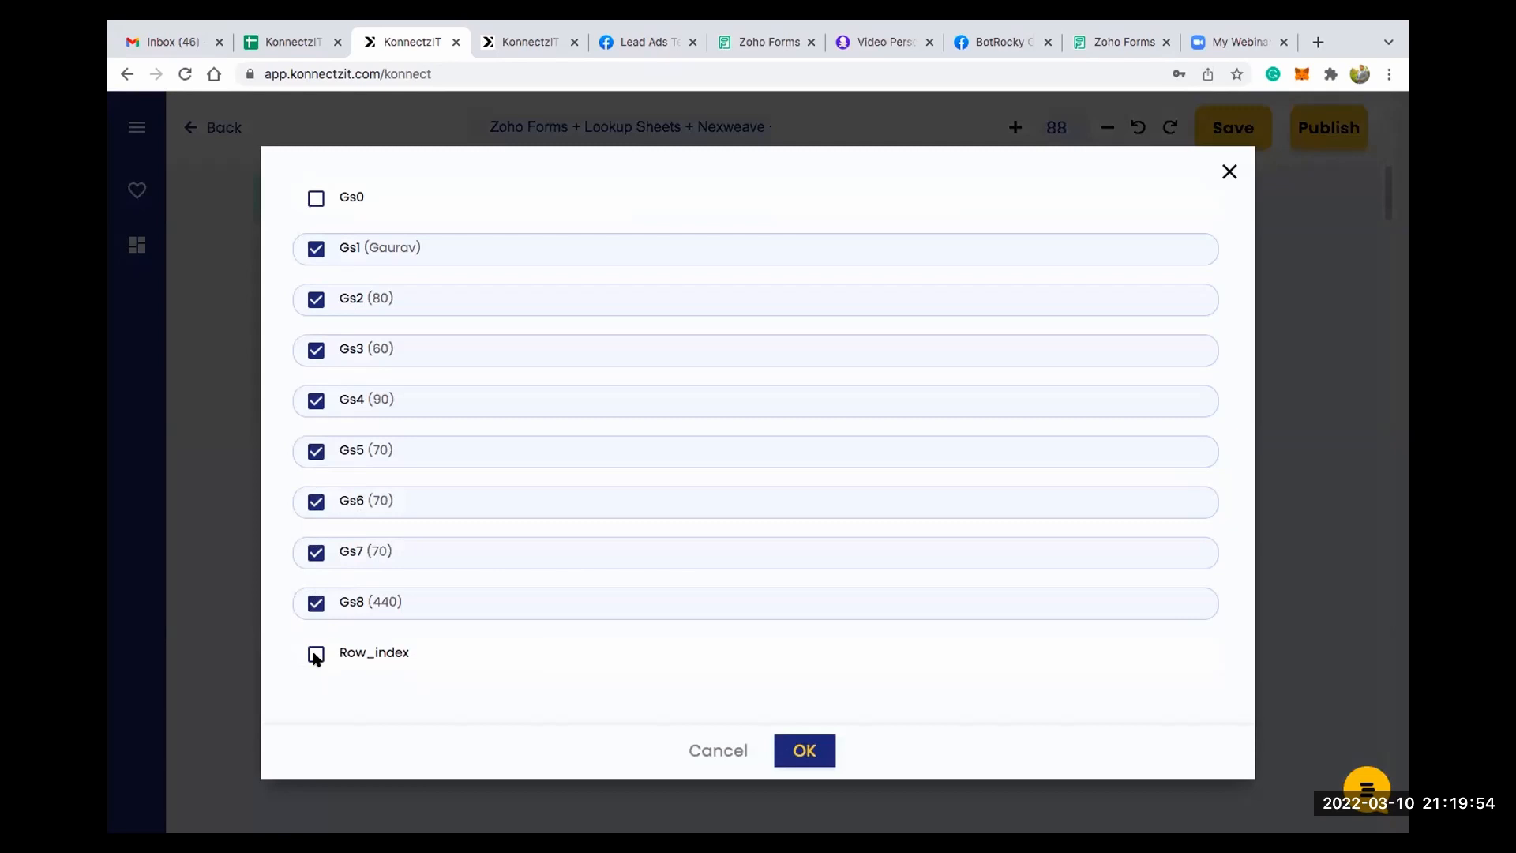
click(805, 750)
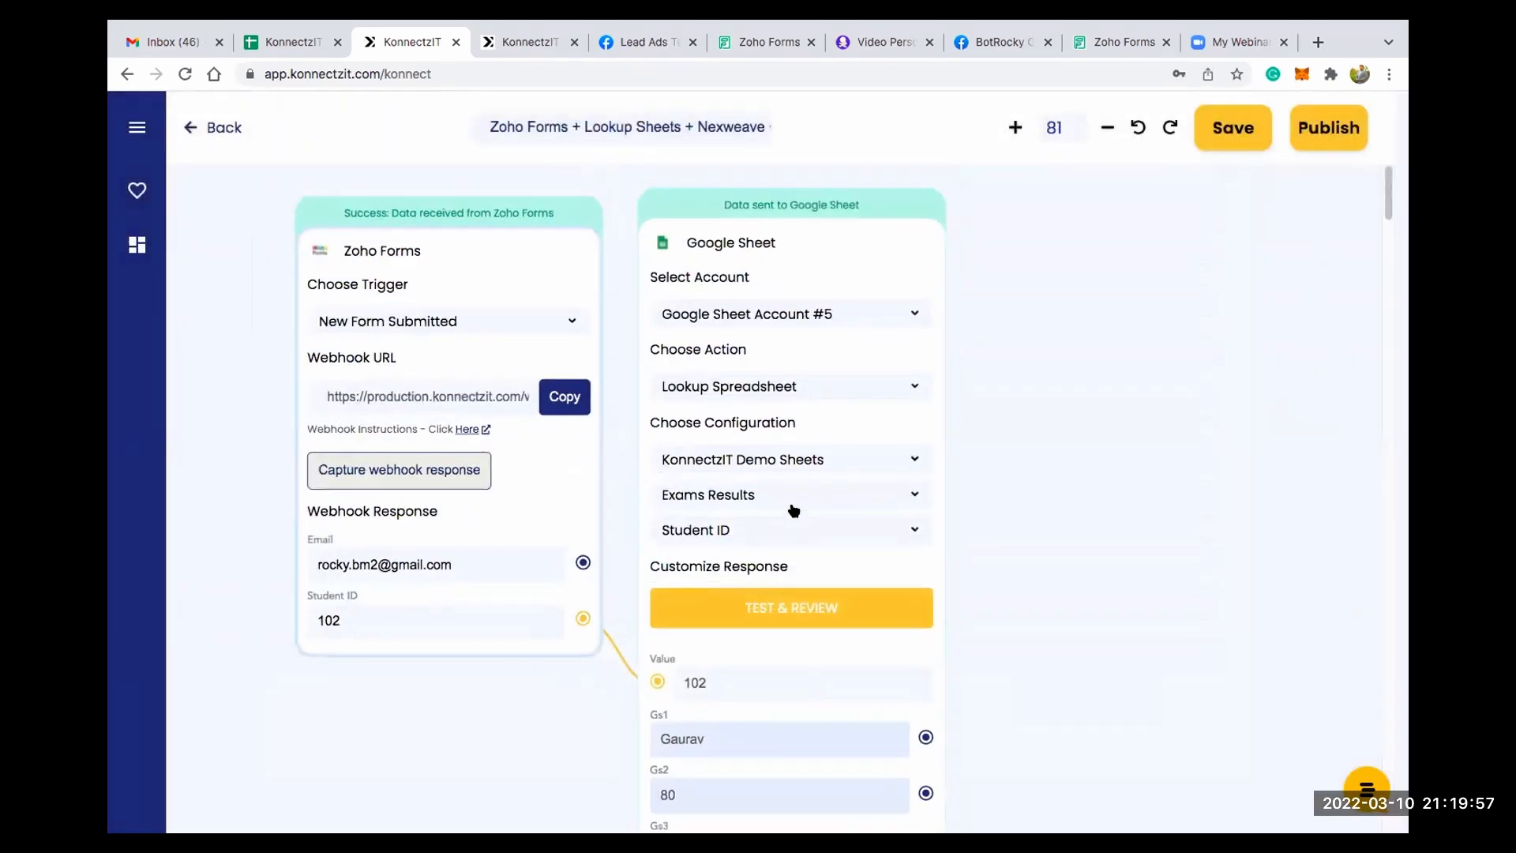
drag(1134, 501, 1004, 343)
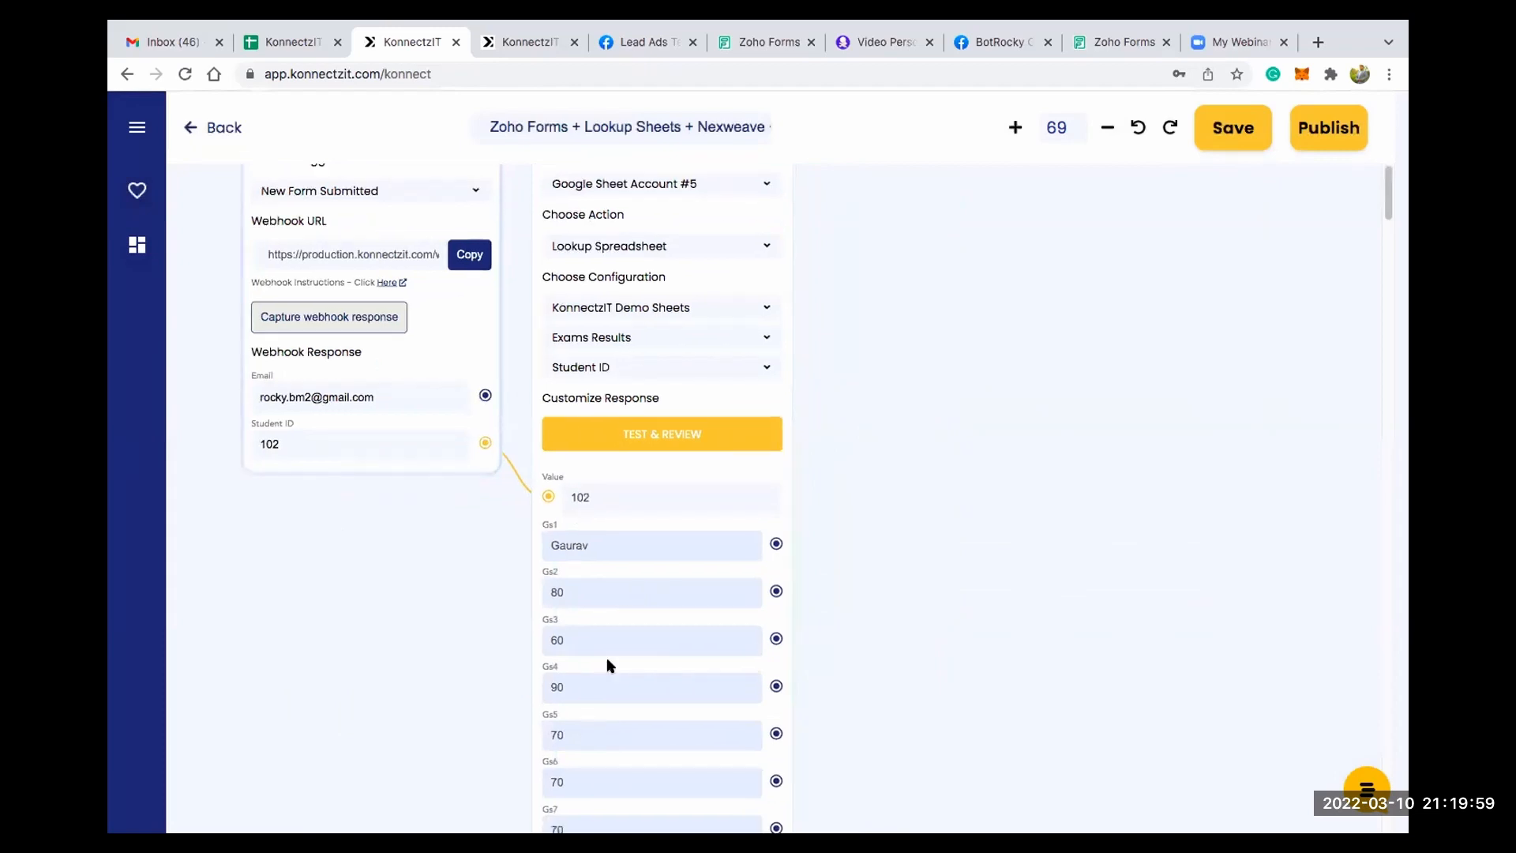
scroll(861, 370, down, 1)
drag(984, 329, 893, 403)
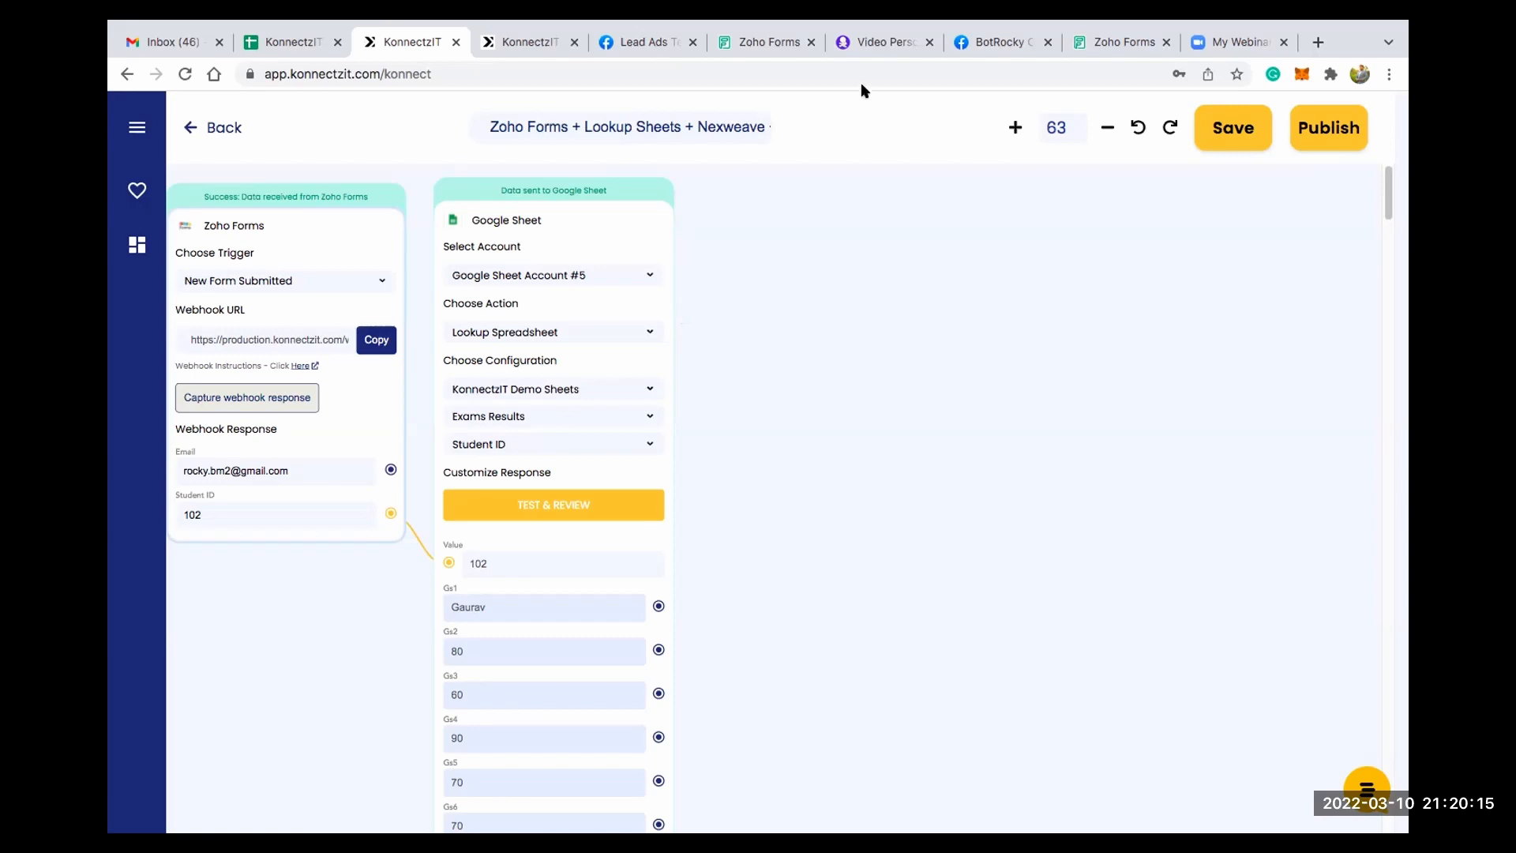
- Check the variables of the KonnectzIT Exam Result-2 image template in Nexweave and add a Nexweave card to the KonnectzIT workflow
click(869, 37)
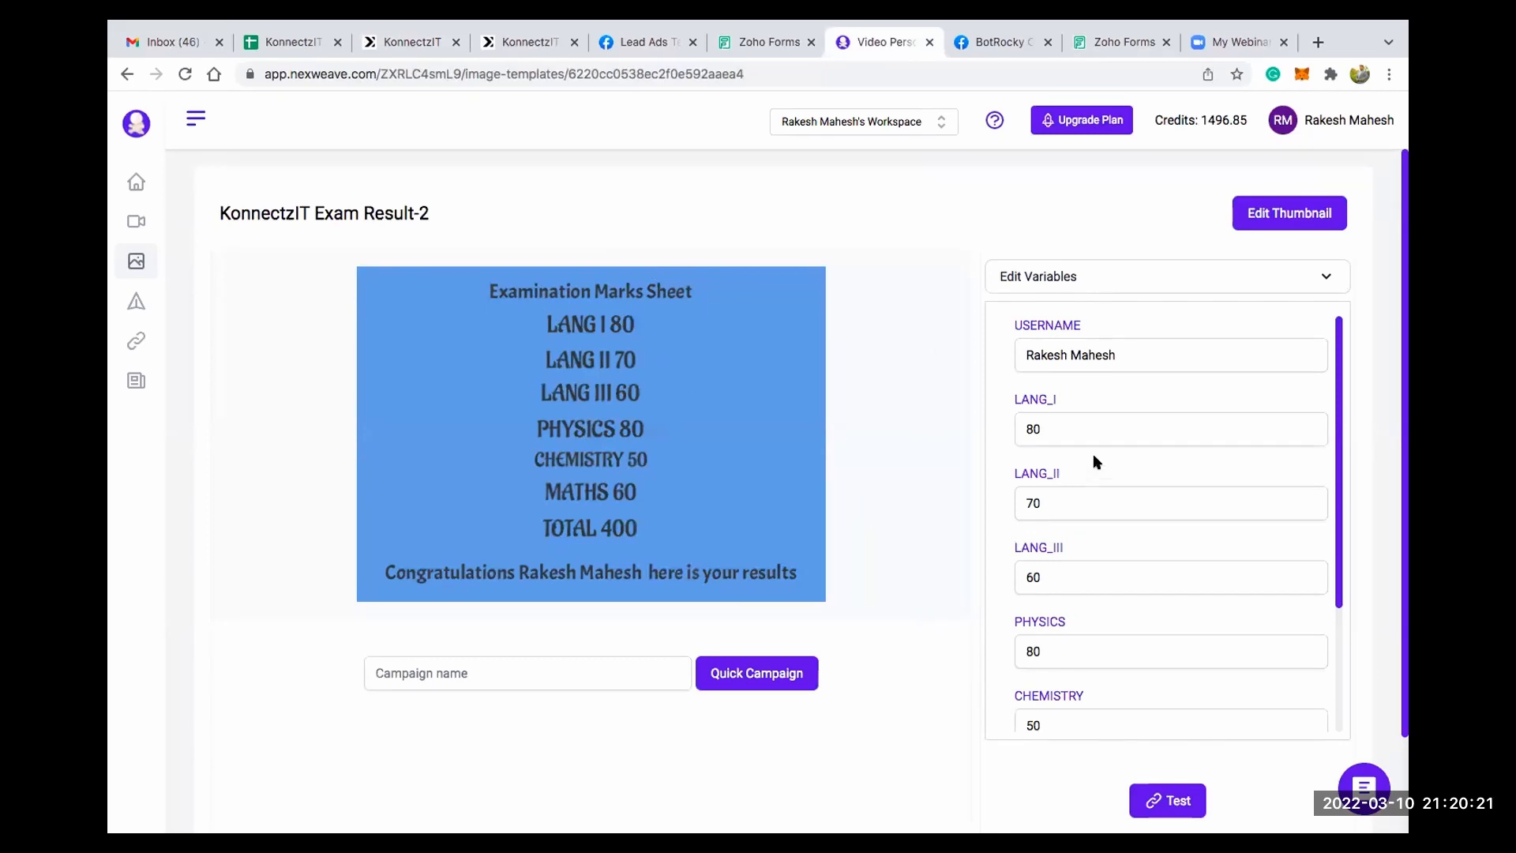
scroll(1007, 590, down, 3)
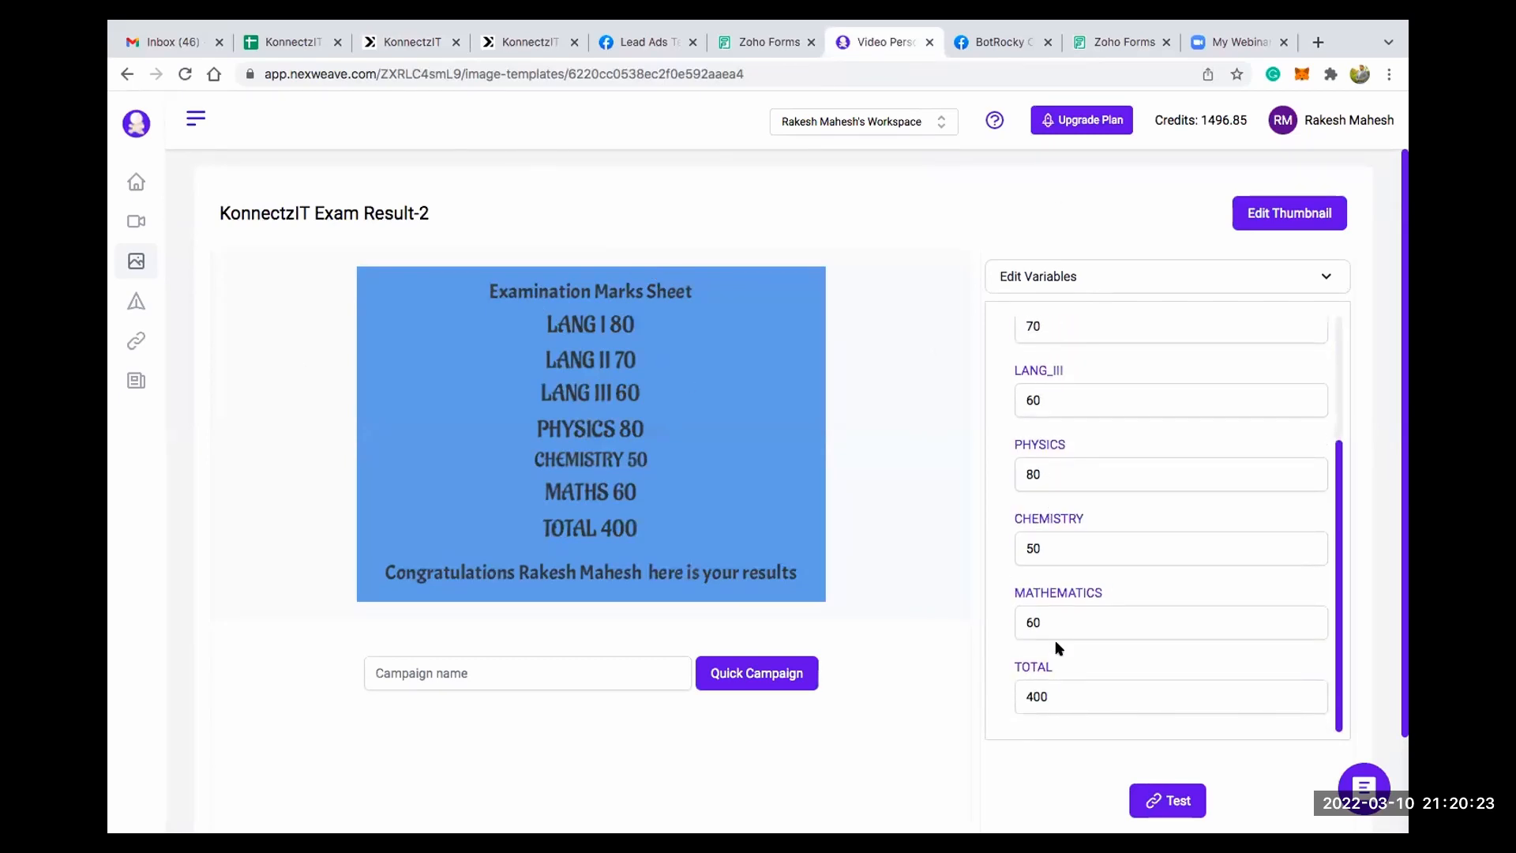
click(522, 42)
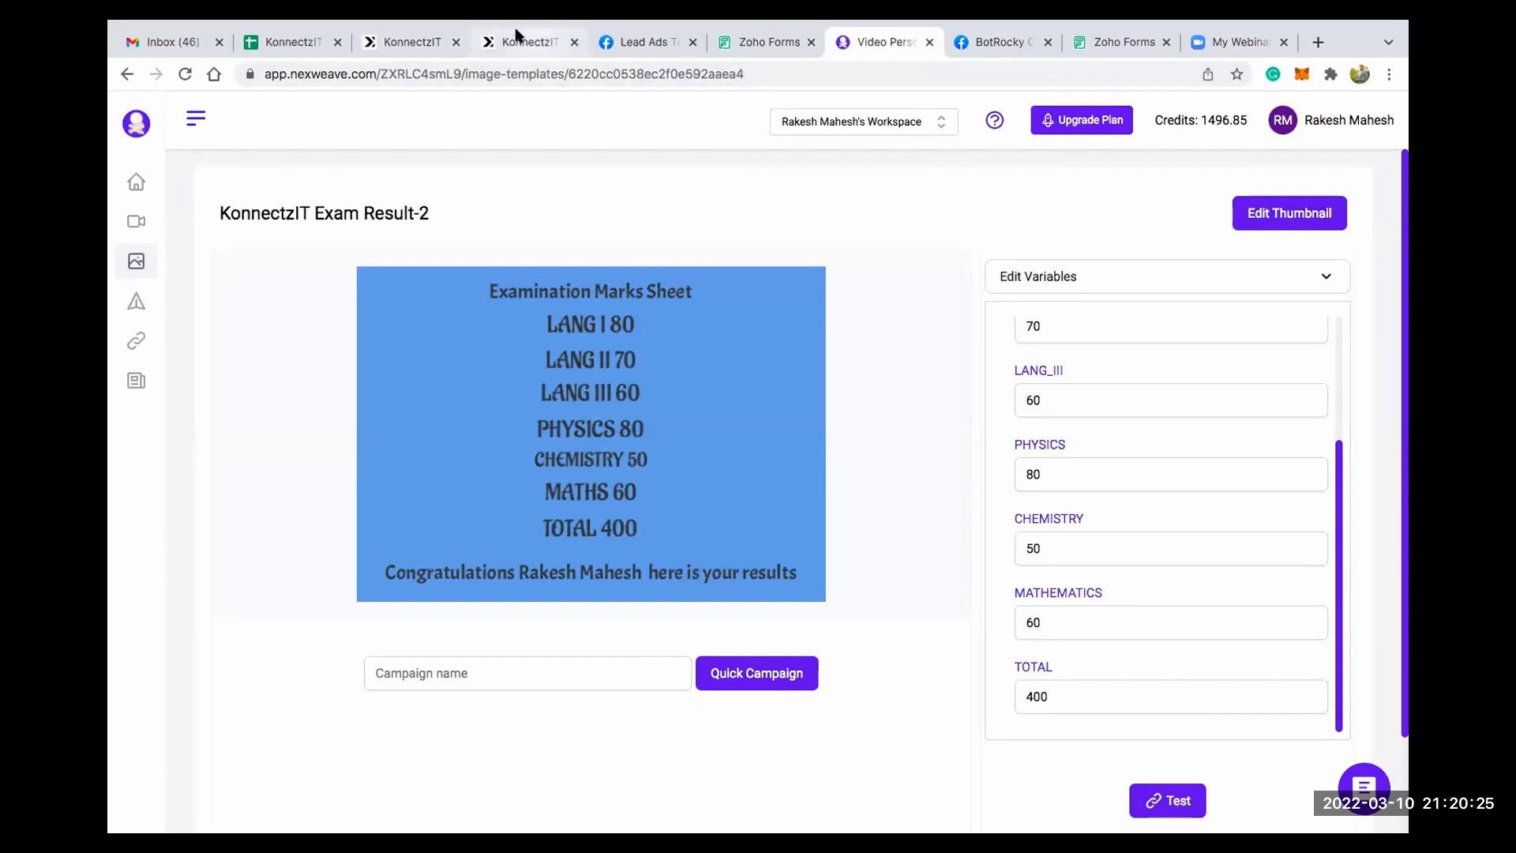
click(394, 43)
click(136, 127)
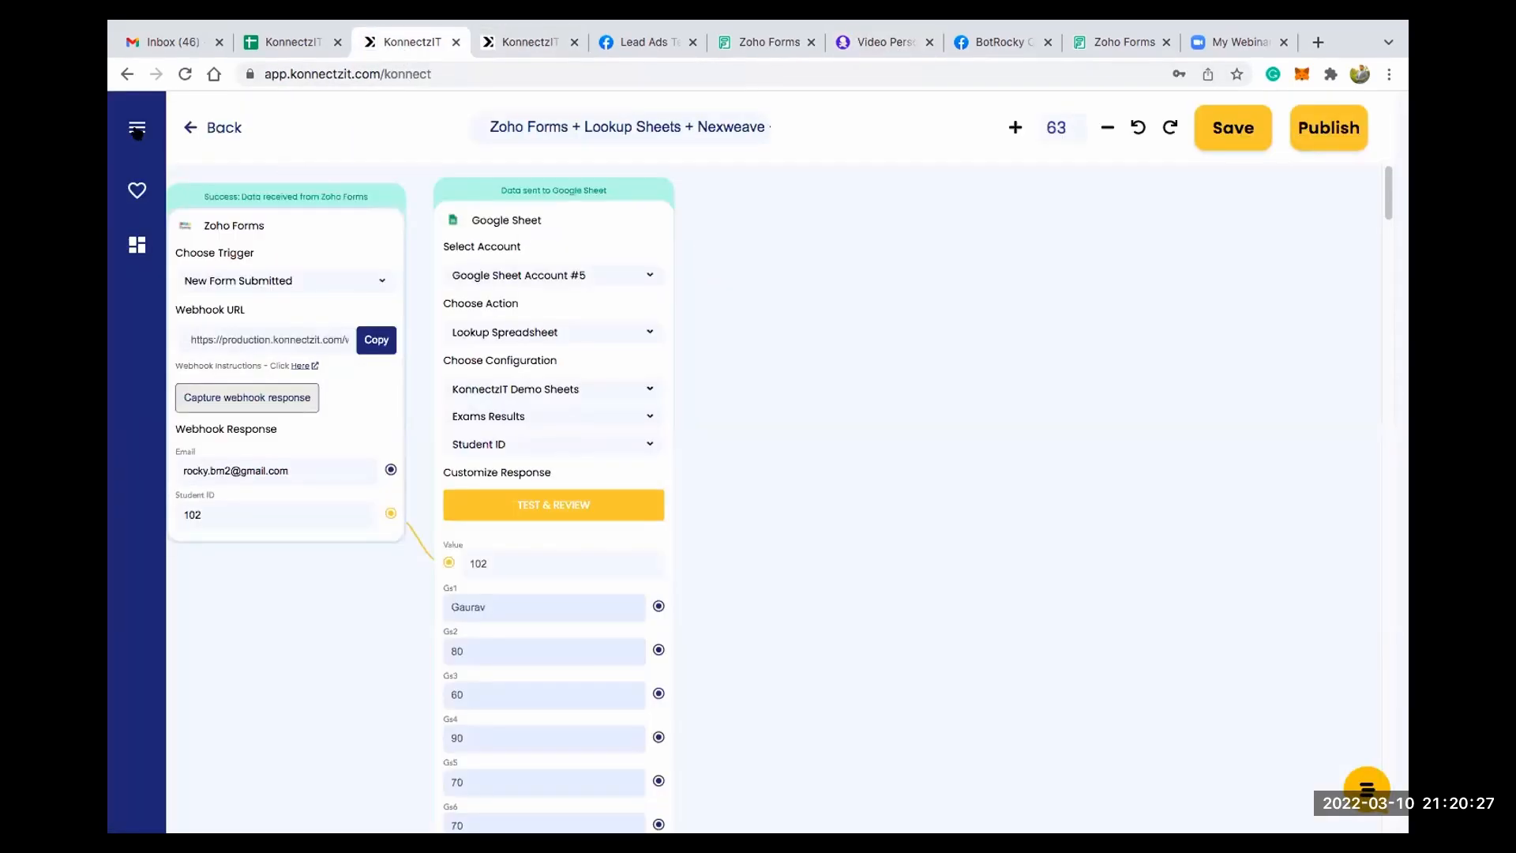
click(178, 199)
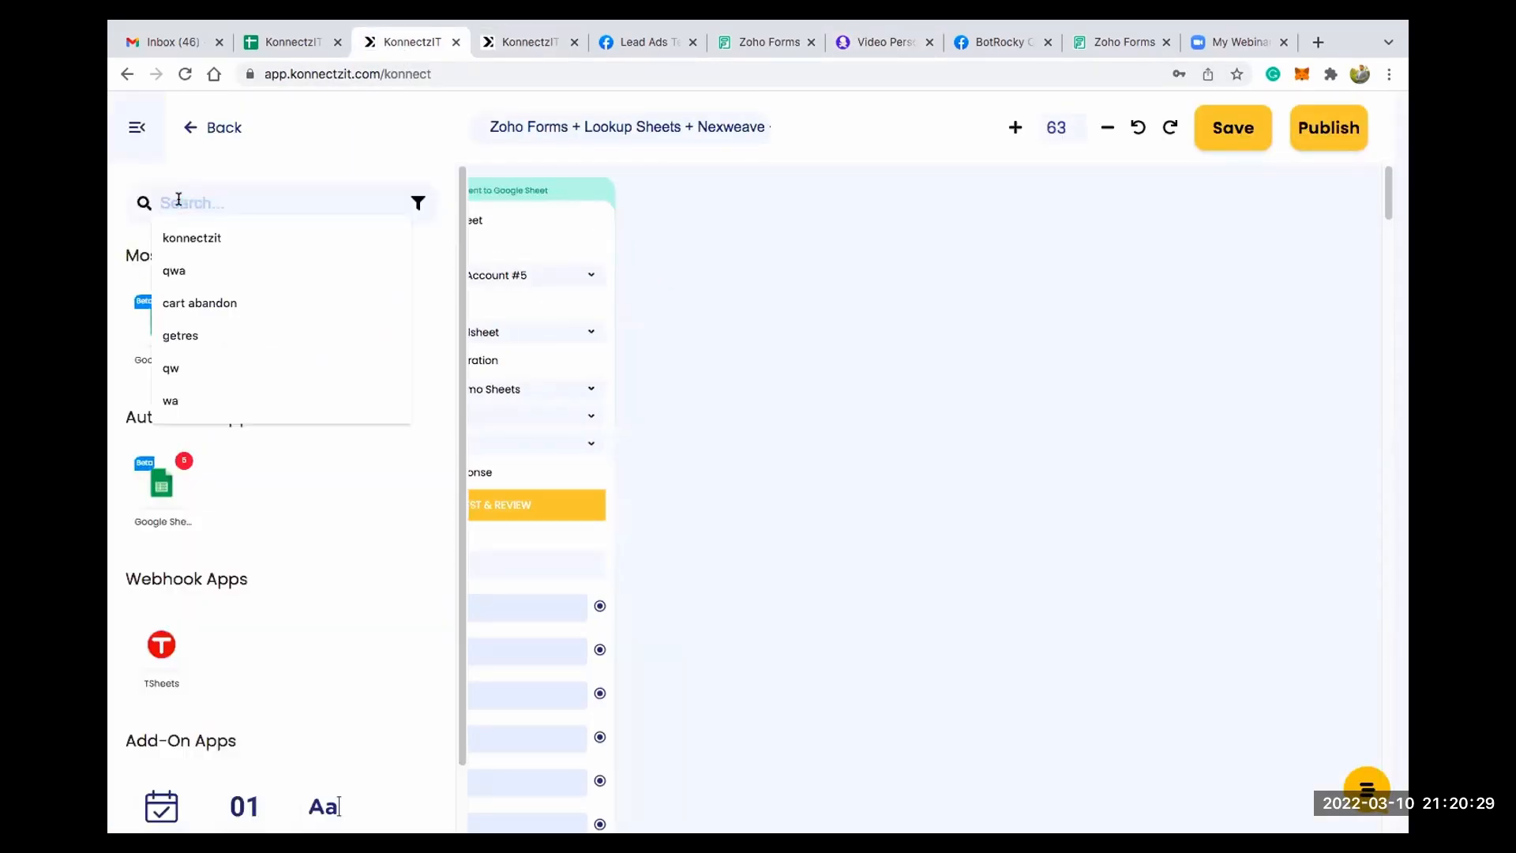
text(ne)
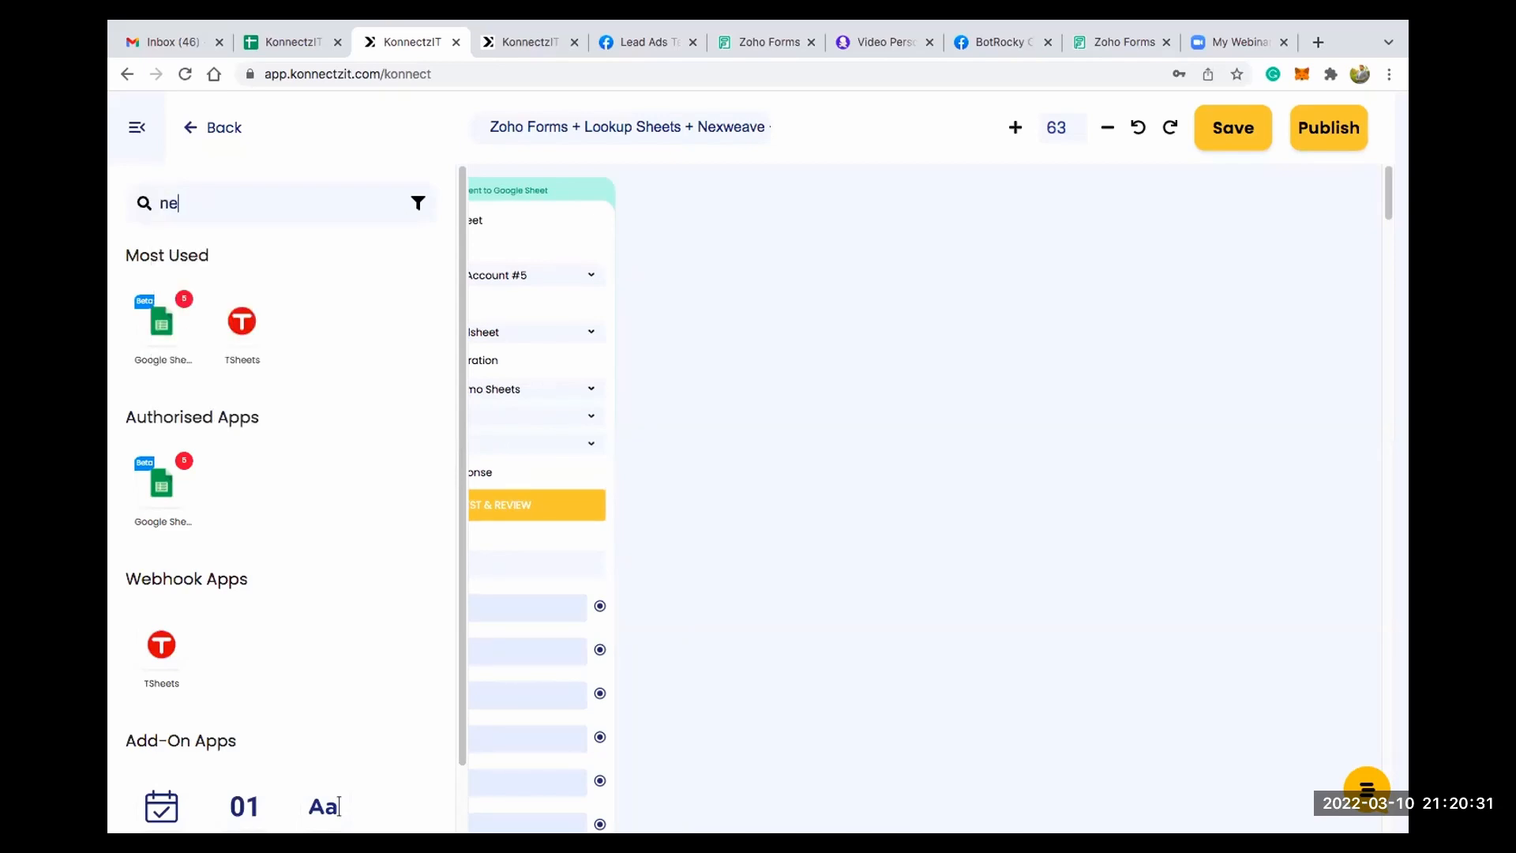
text(xwea)
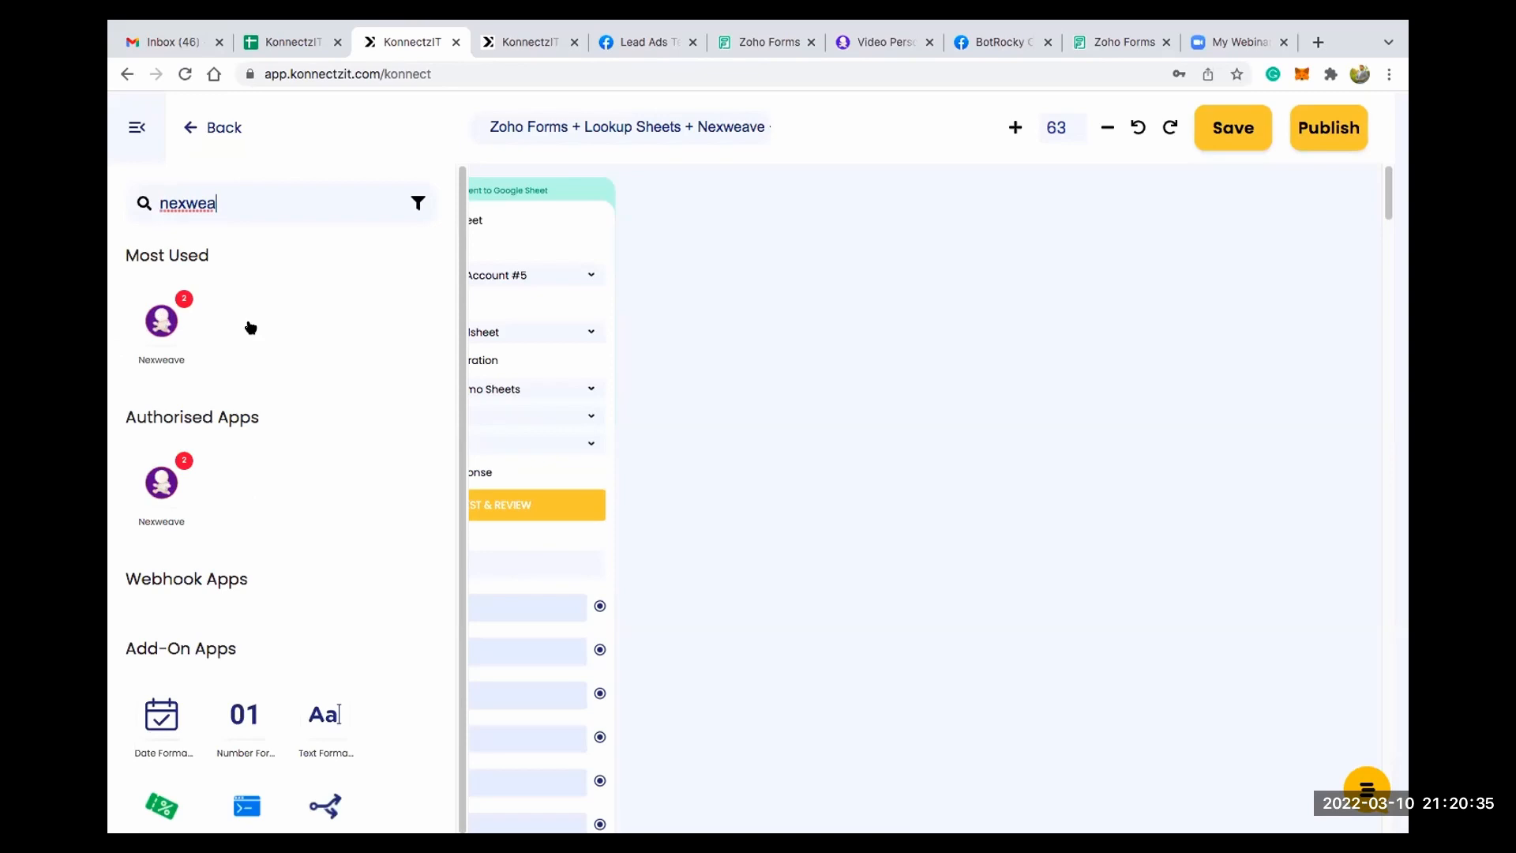
drag(161, 319, 718, 237)
click(136, 127)
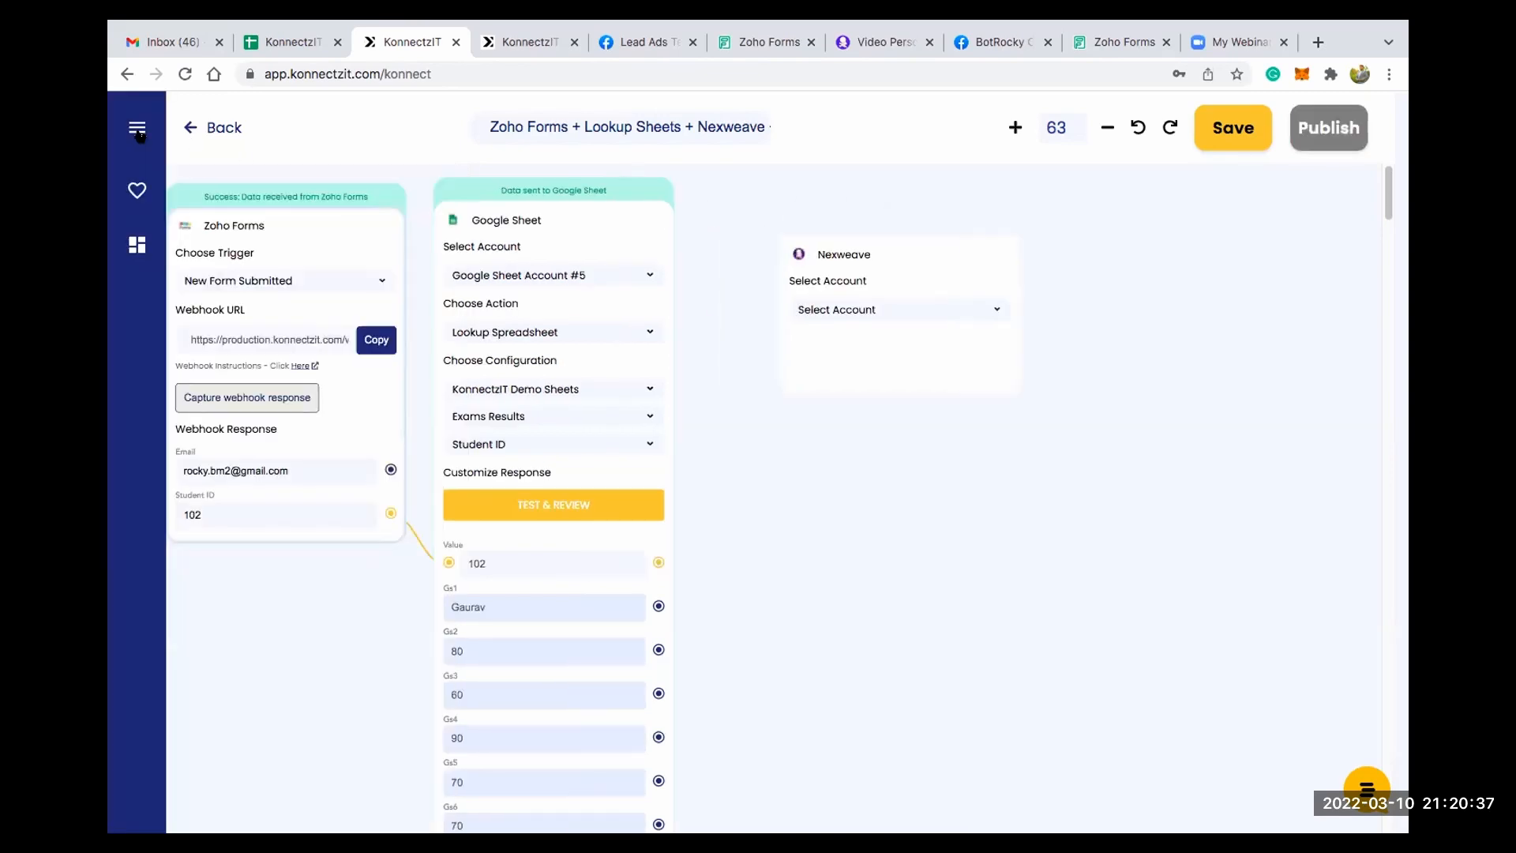
- Select the first listed Nexweave account, the Create Image Experience With Template action and the KonnectzIT Exam Result-2 template
click(829, 293)
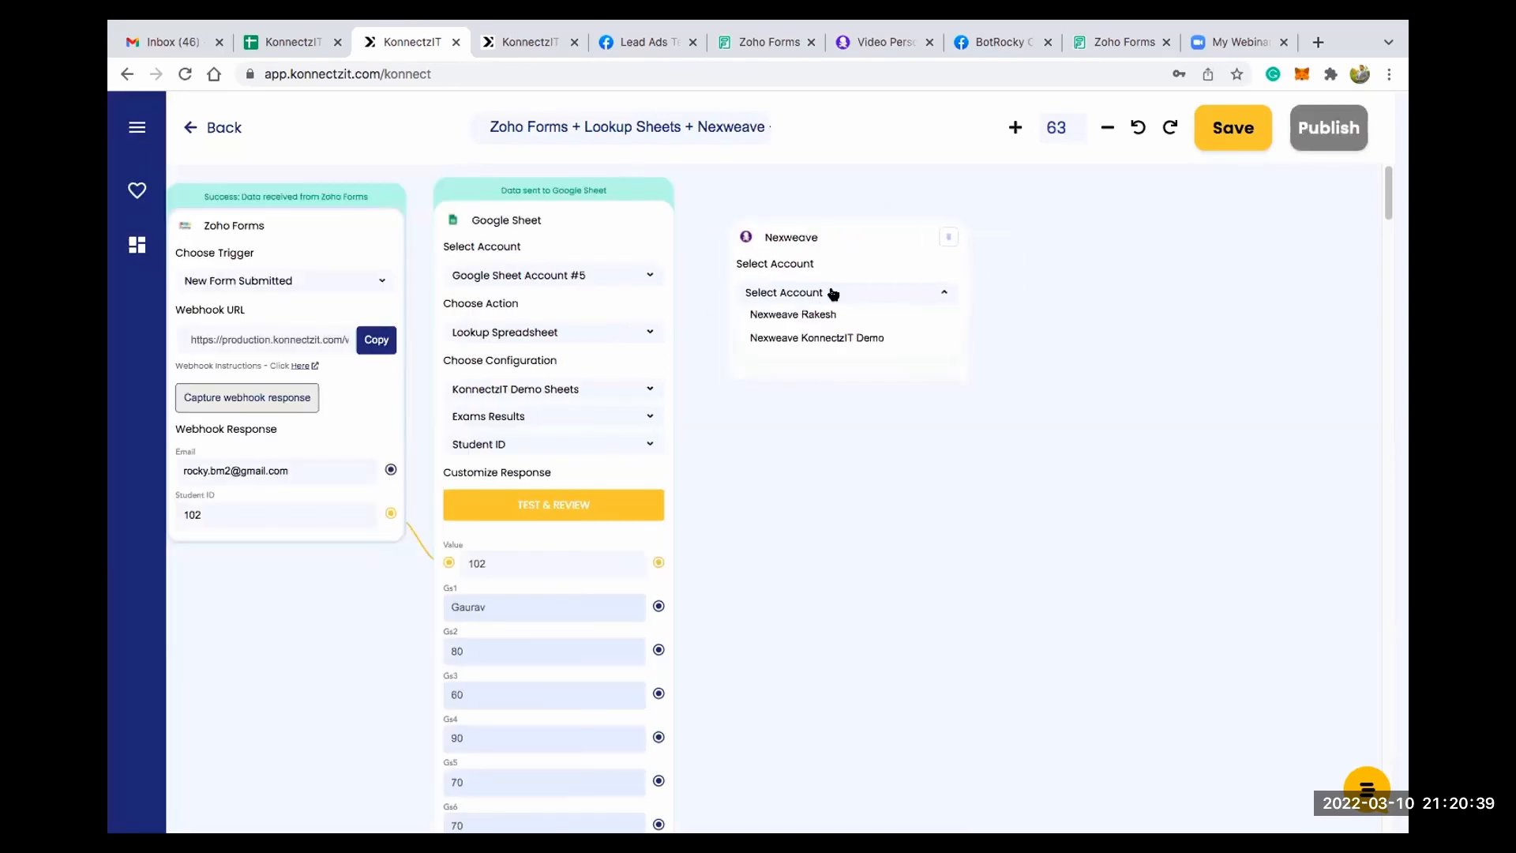
click(829, 314)
click(841, 347)
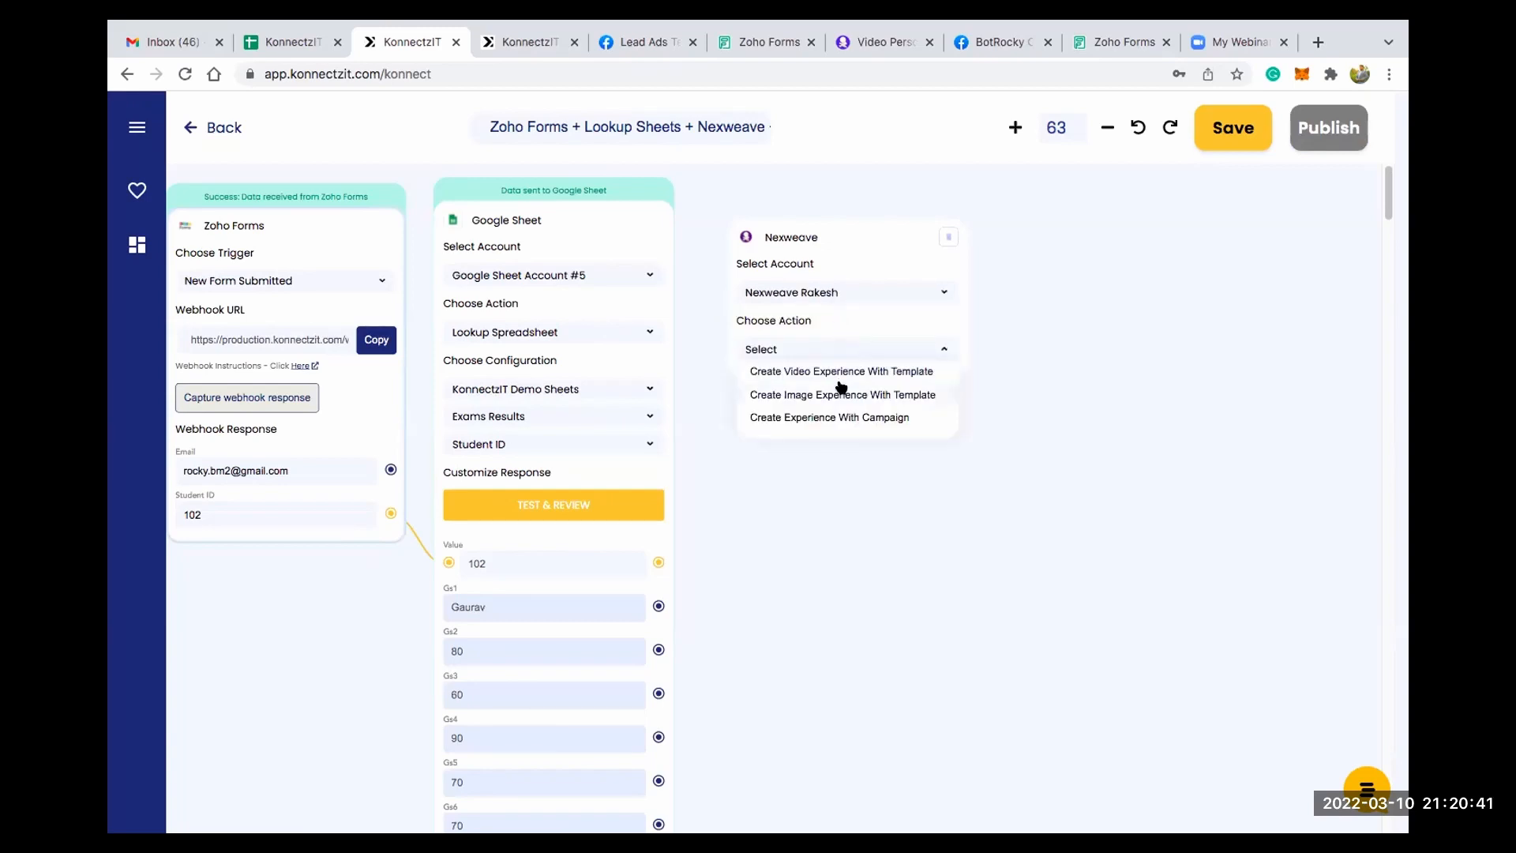
click(838, 412)
click(839, 404)
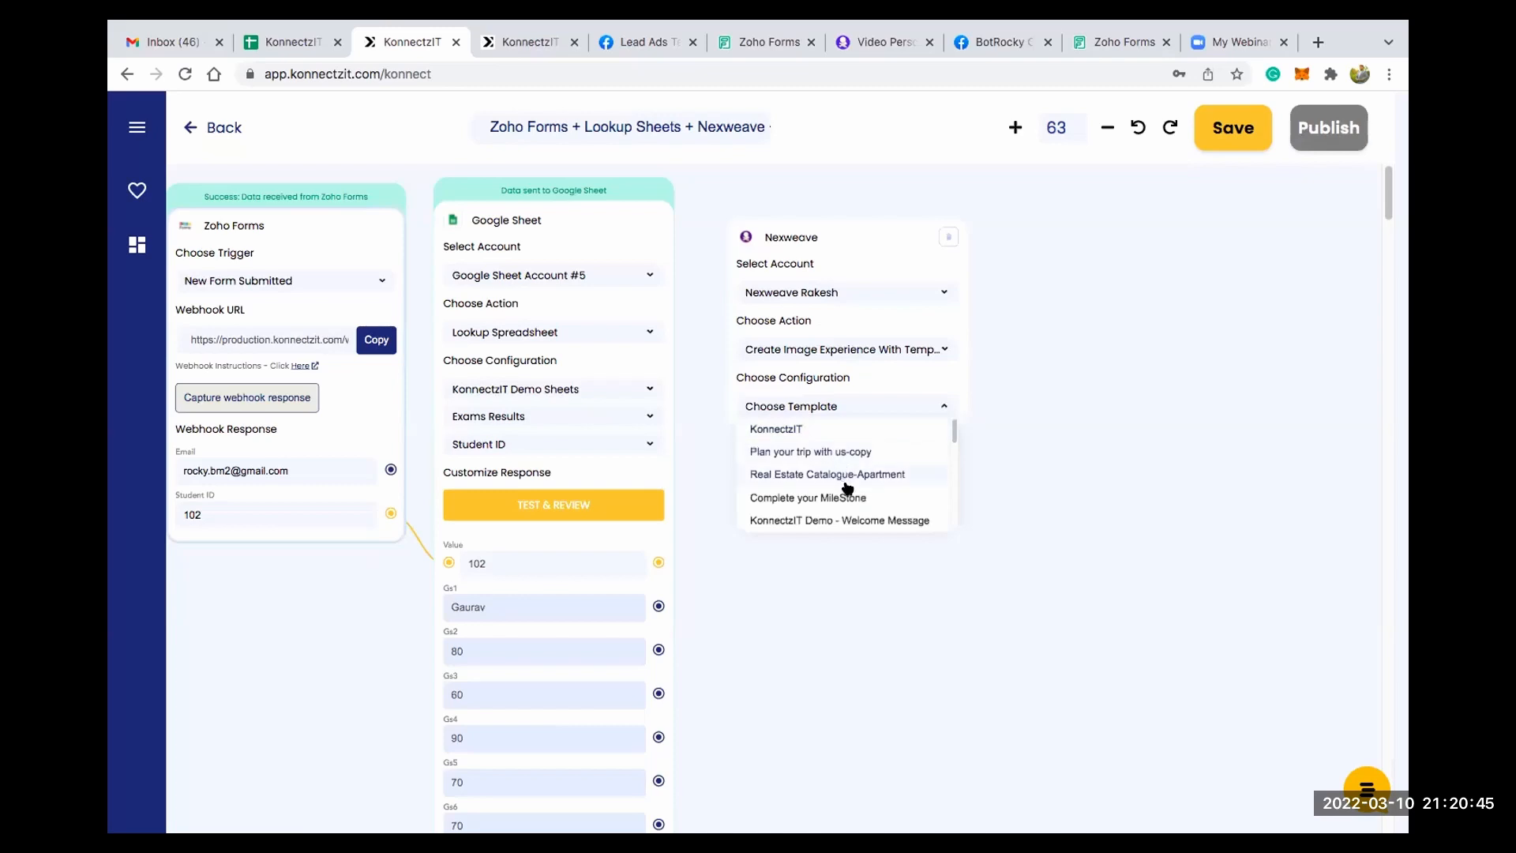
scroll(862, 490, down, 1)
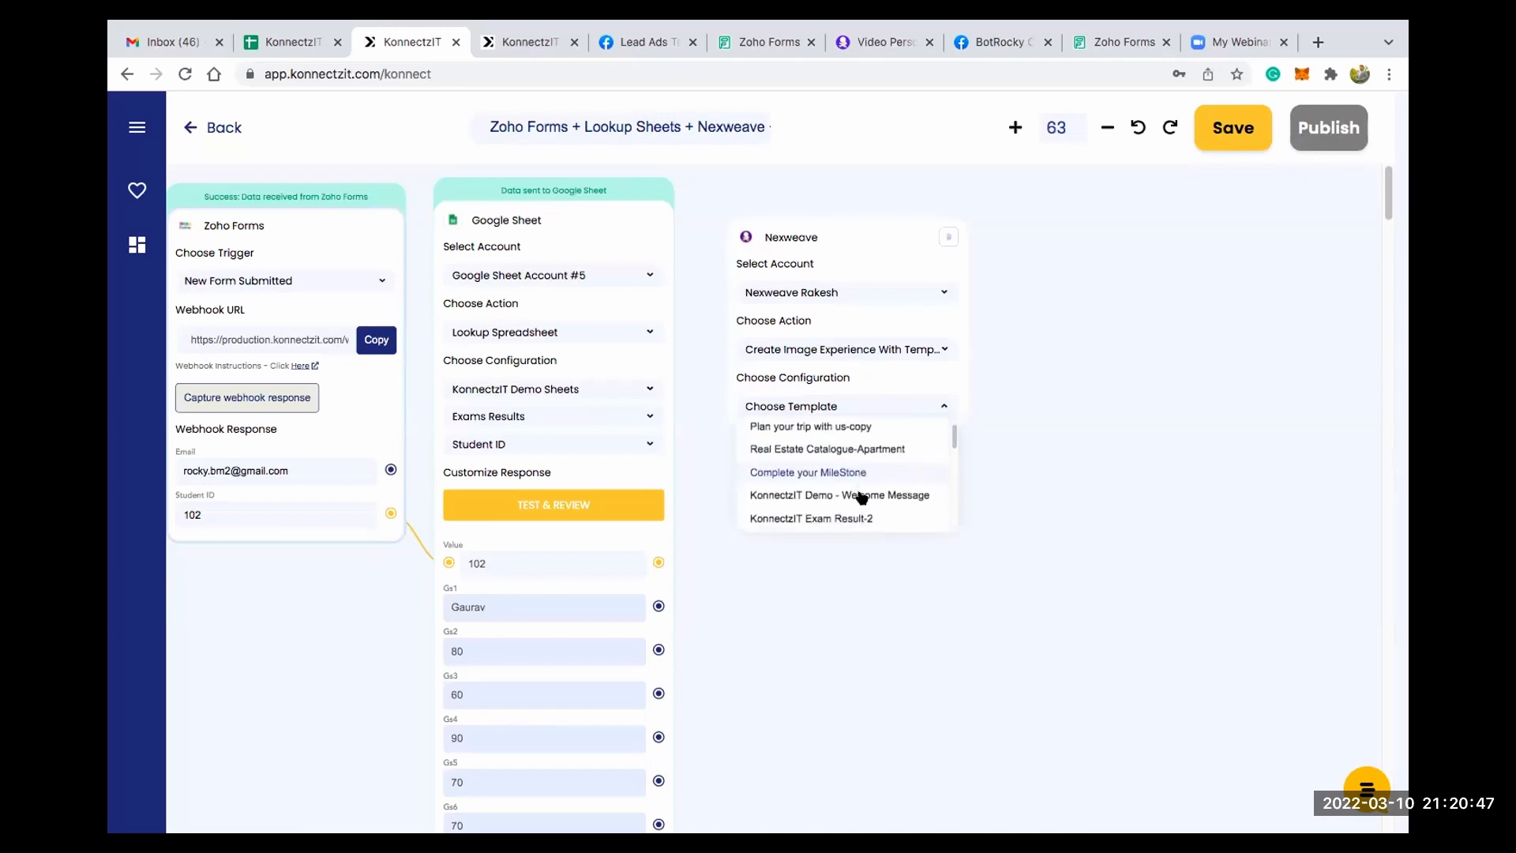
click(857, 506)
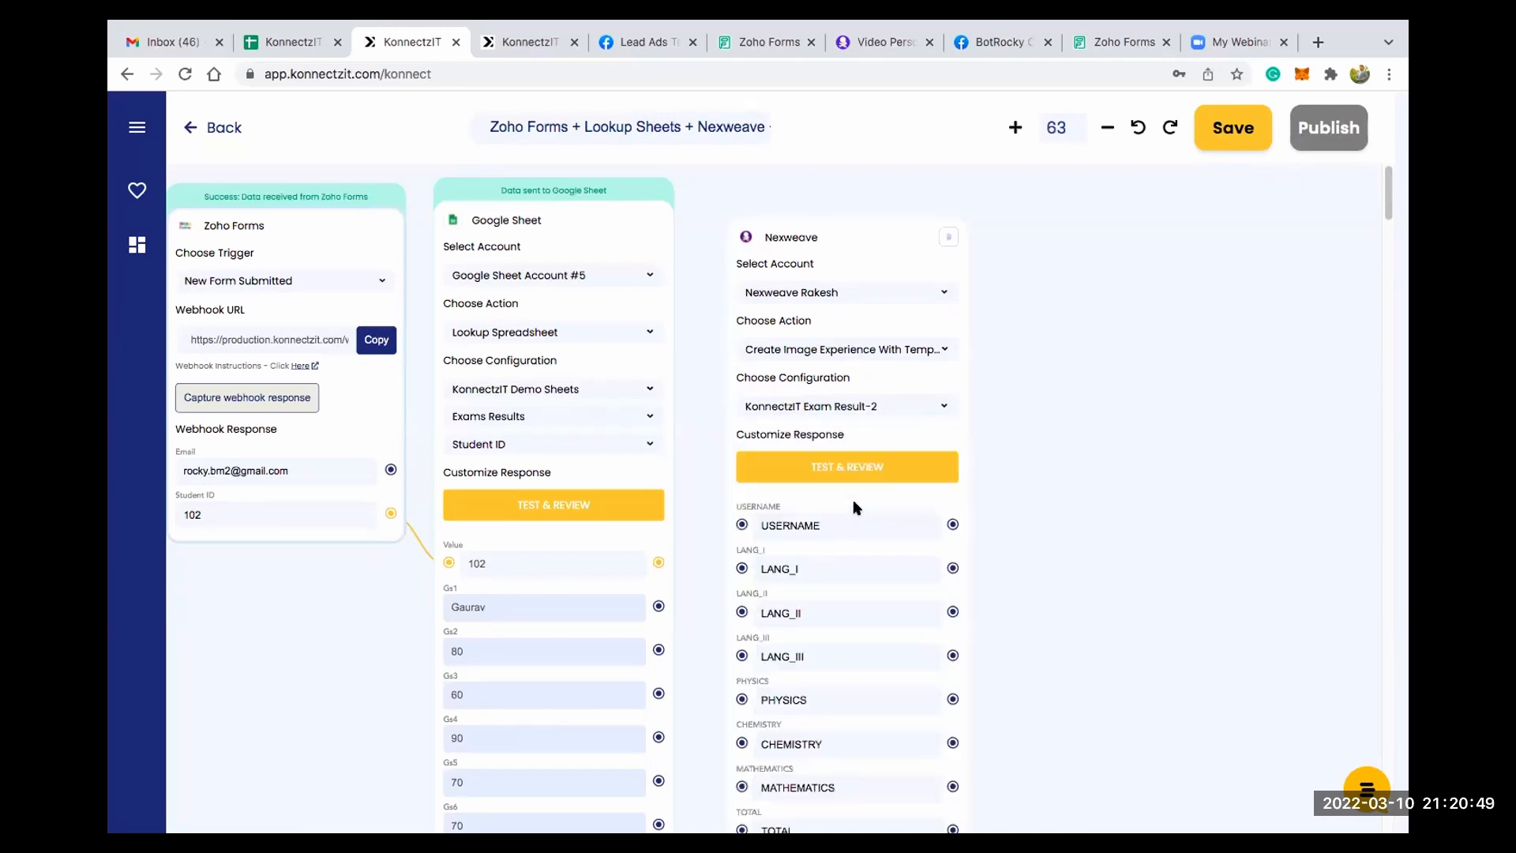
- Map Google Sheet fields Gs1 through Gs8 in order to the Nexweave fields USERNAME, LANG_I, LANG_II, LANG_III, PHYSICS, CHEMISTRY, MATHEMATICS and TOTAL
scroll(1142, 442, down, 3)
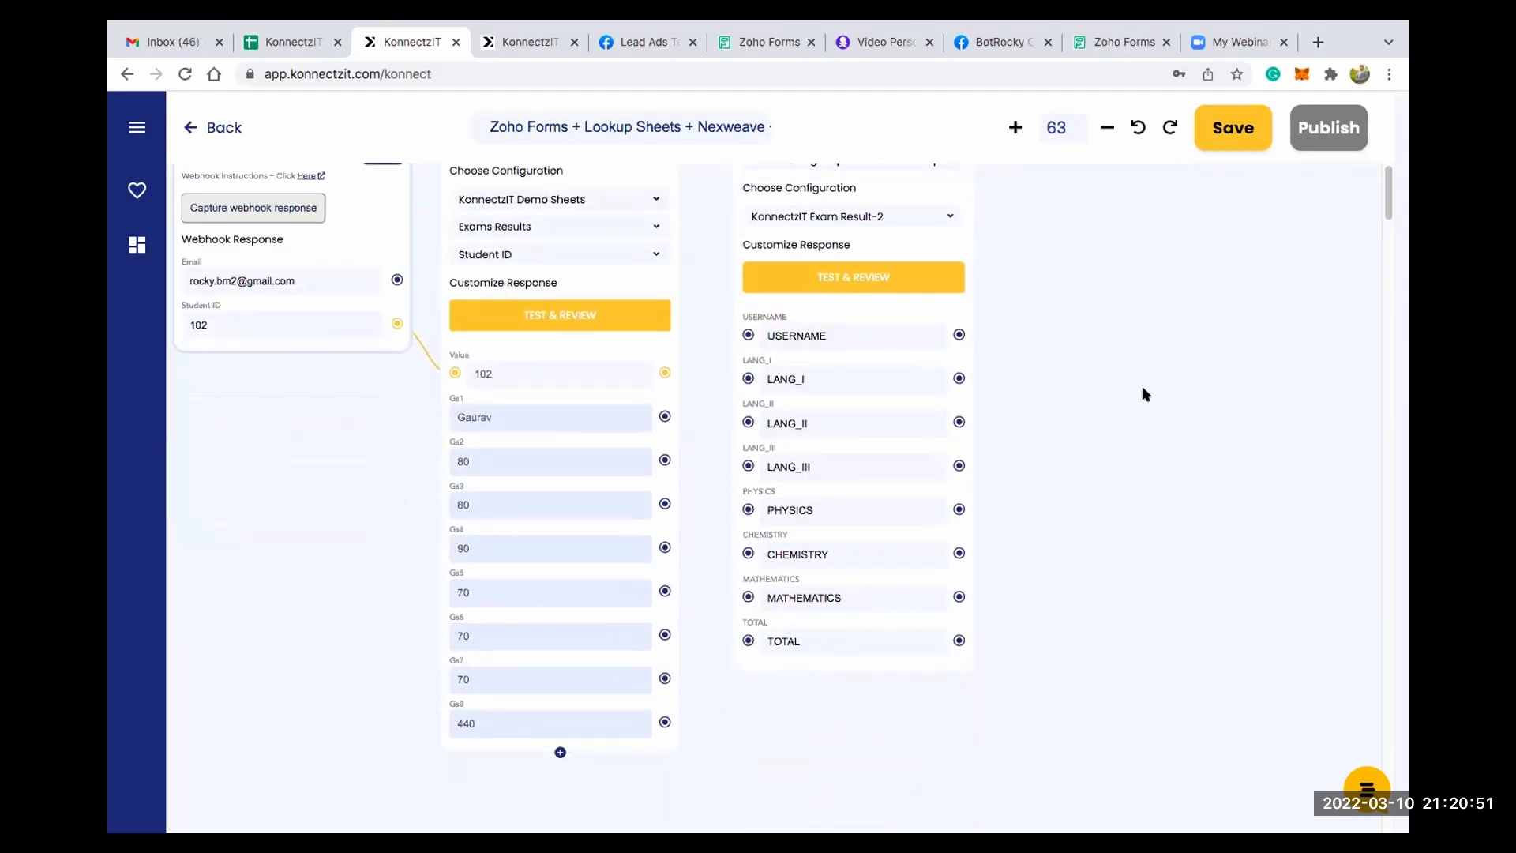
drag(664, 415, 748, 335)
drag(665, 460, 744, 380)
drag(664, 504, 736, 430)
drag(664, 547, 747, 467)
drag(664, 591, 663, 592)
drag(749, 518, 748, 510)
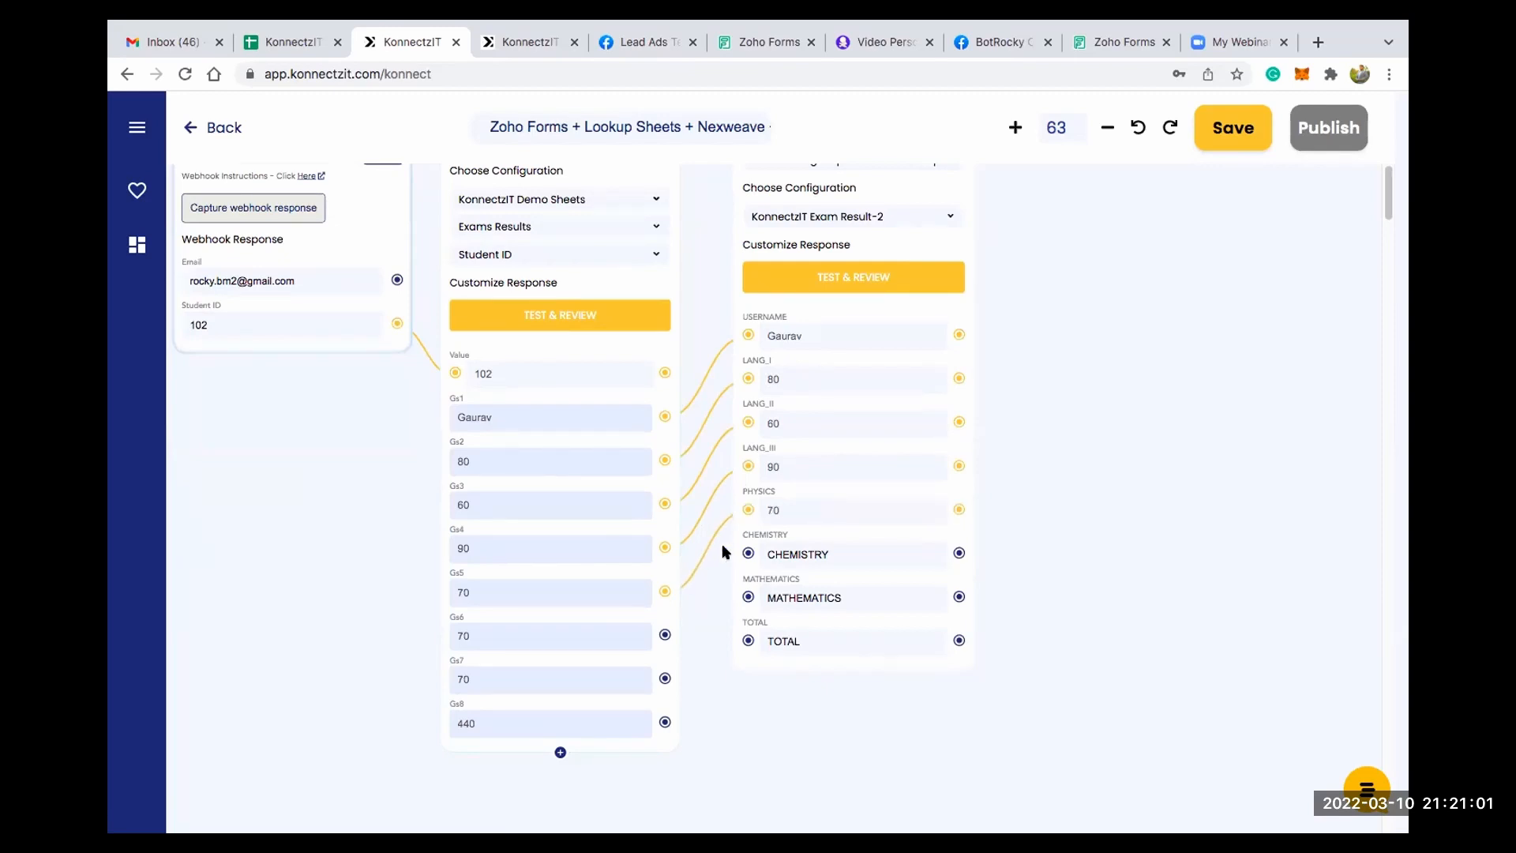
drag(740, 582, 748, 552)
drag(705, 641, 749, 598)
drag(664, 722, 749, 640)
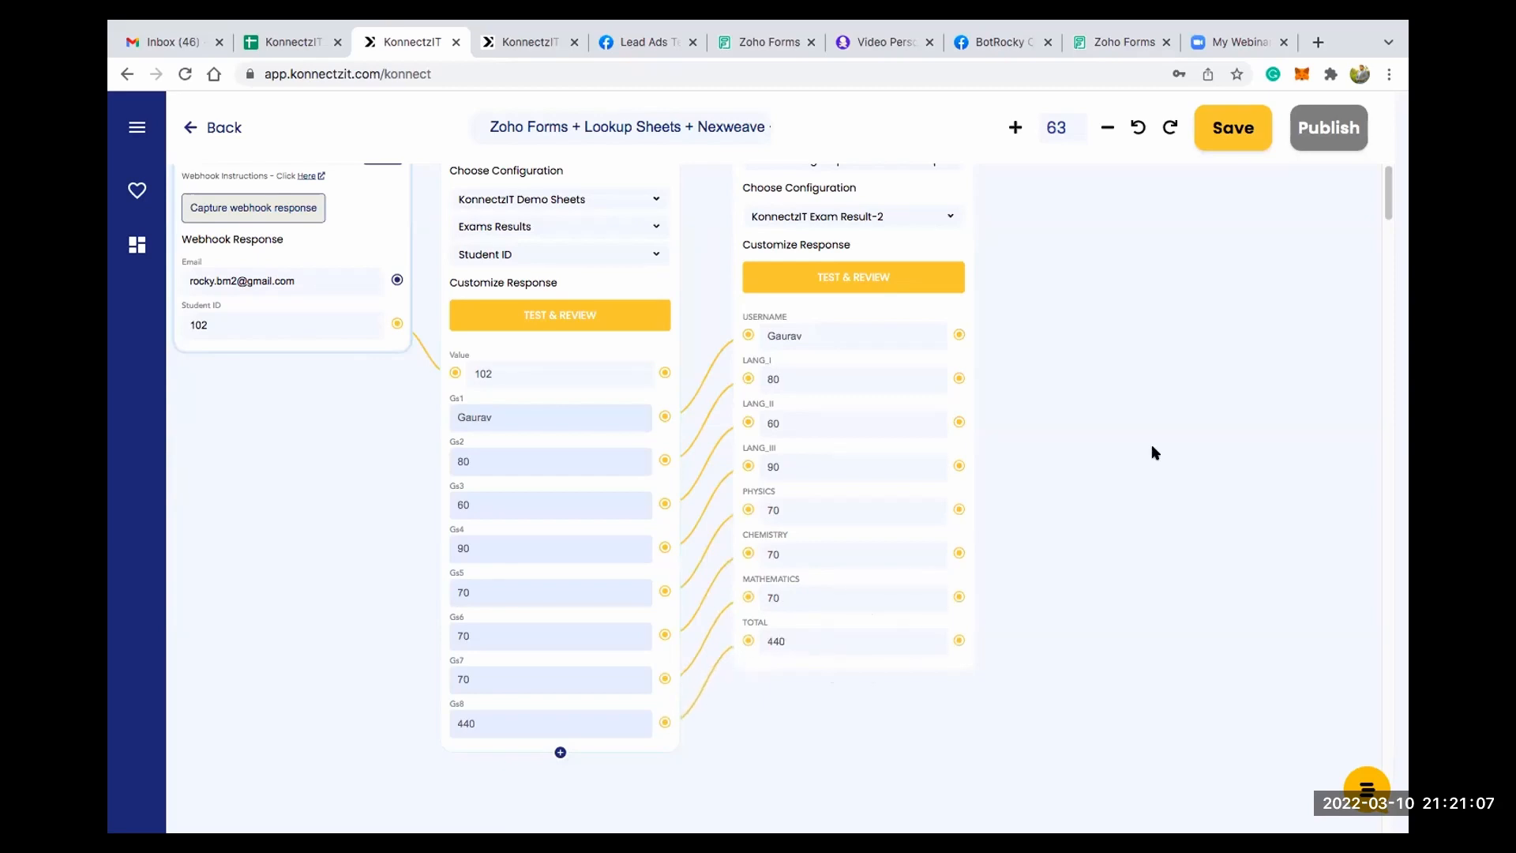
- Test the Nexweave action and add the Image_link response field to its card
scroll(1116, 521, down, 5)
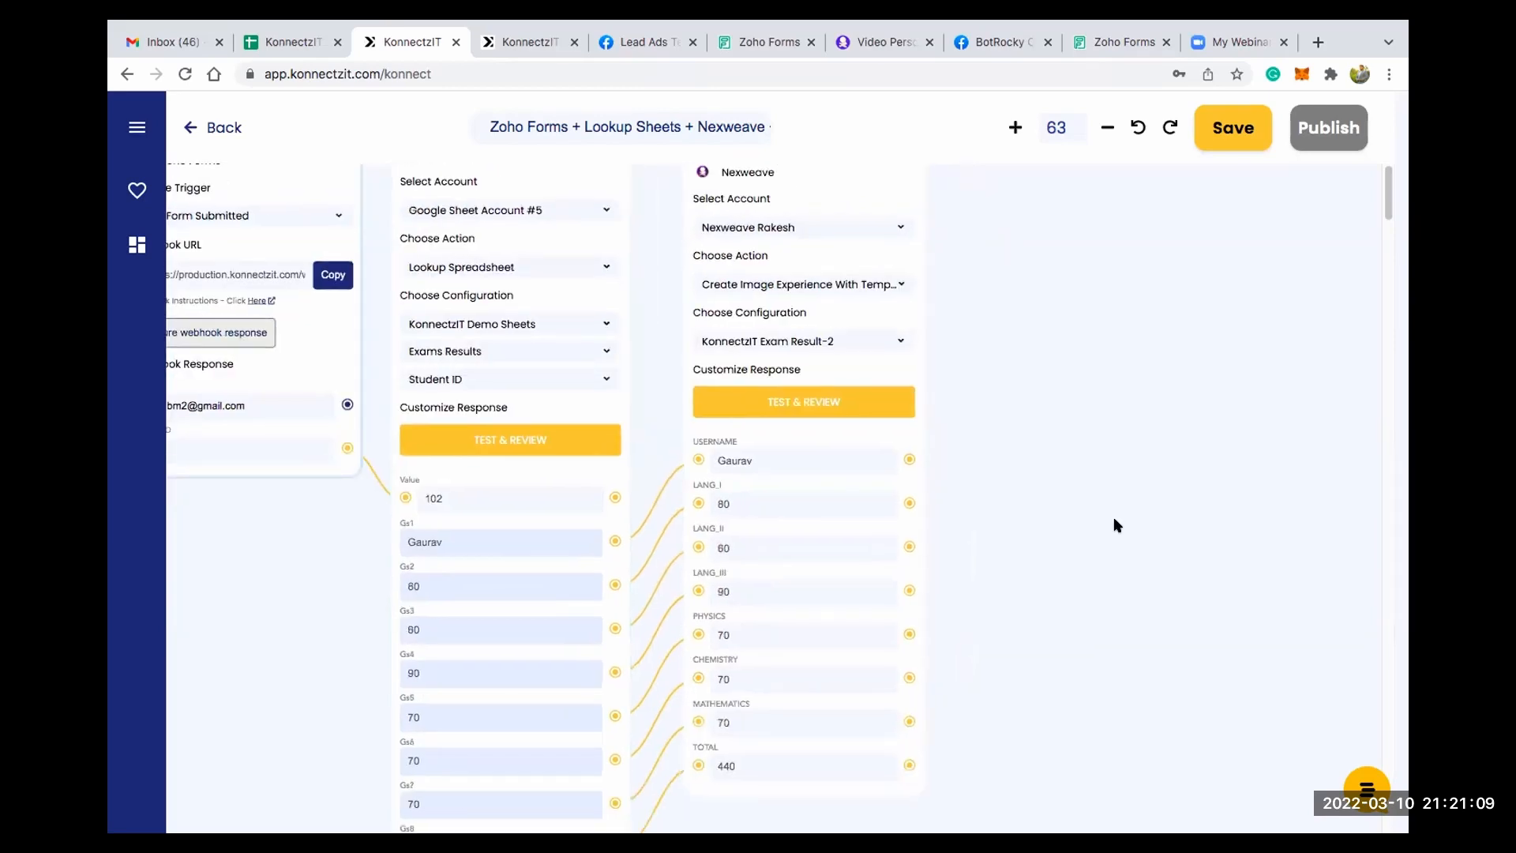
scroll(999, 494, down, 7)
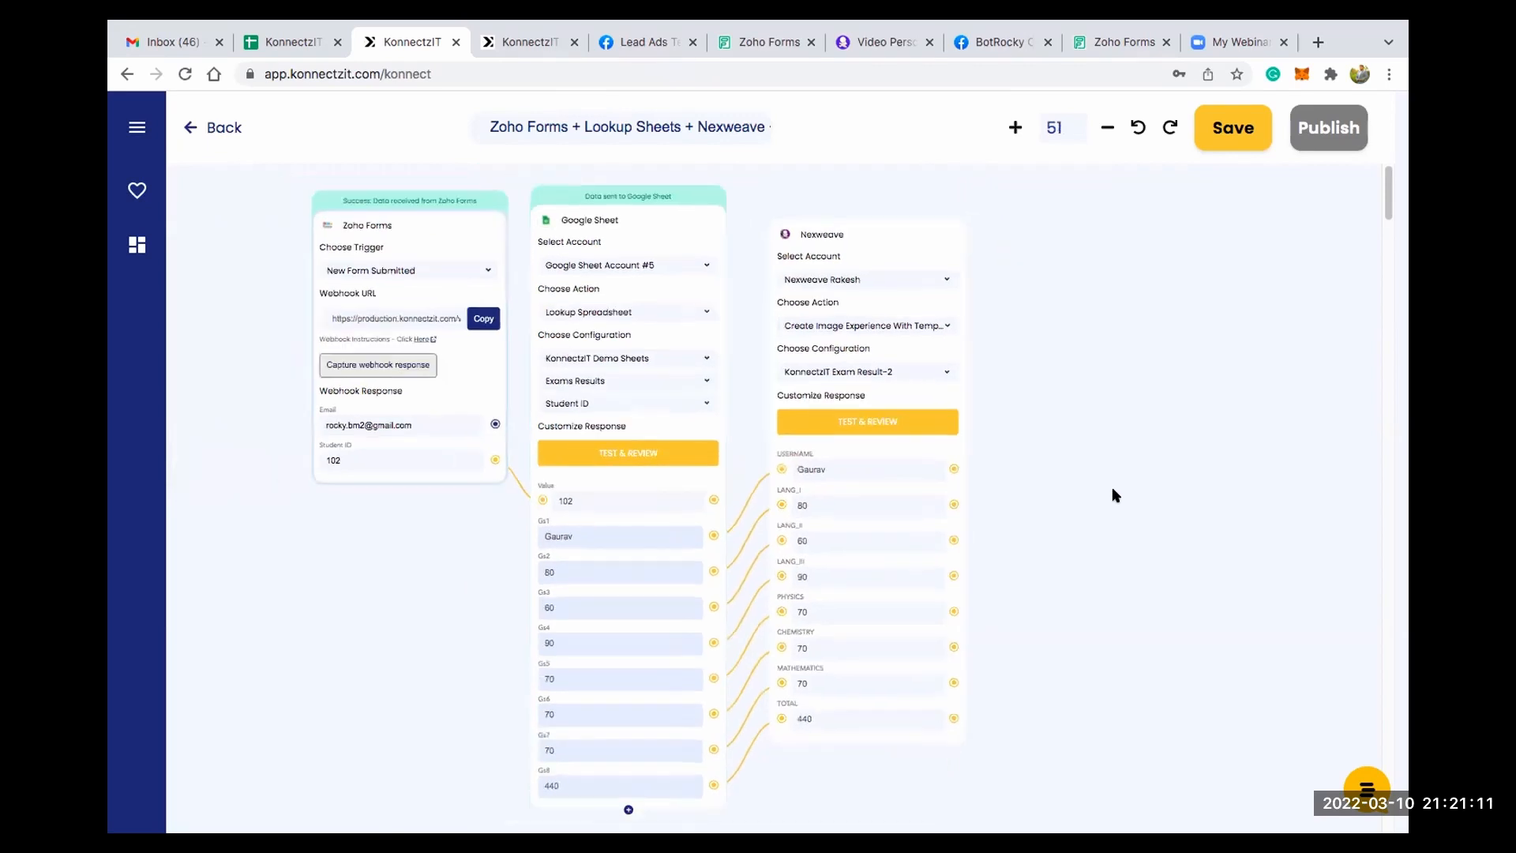
click(872, 387)
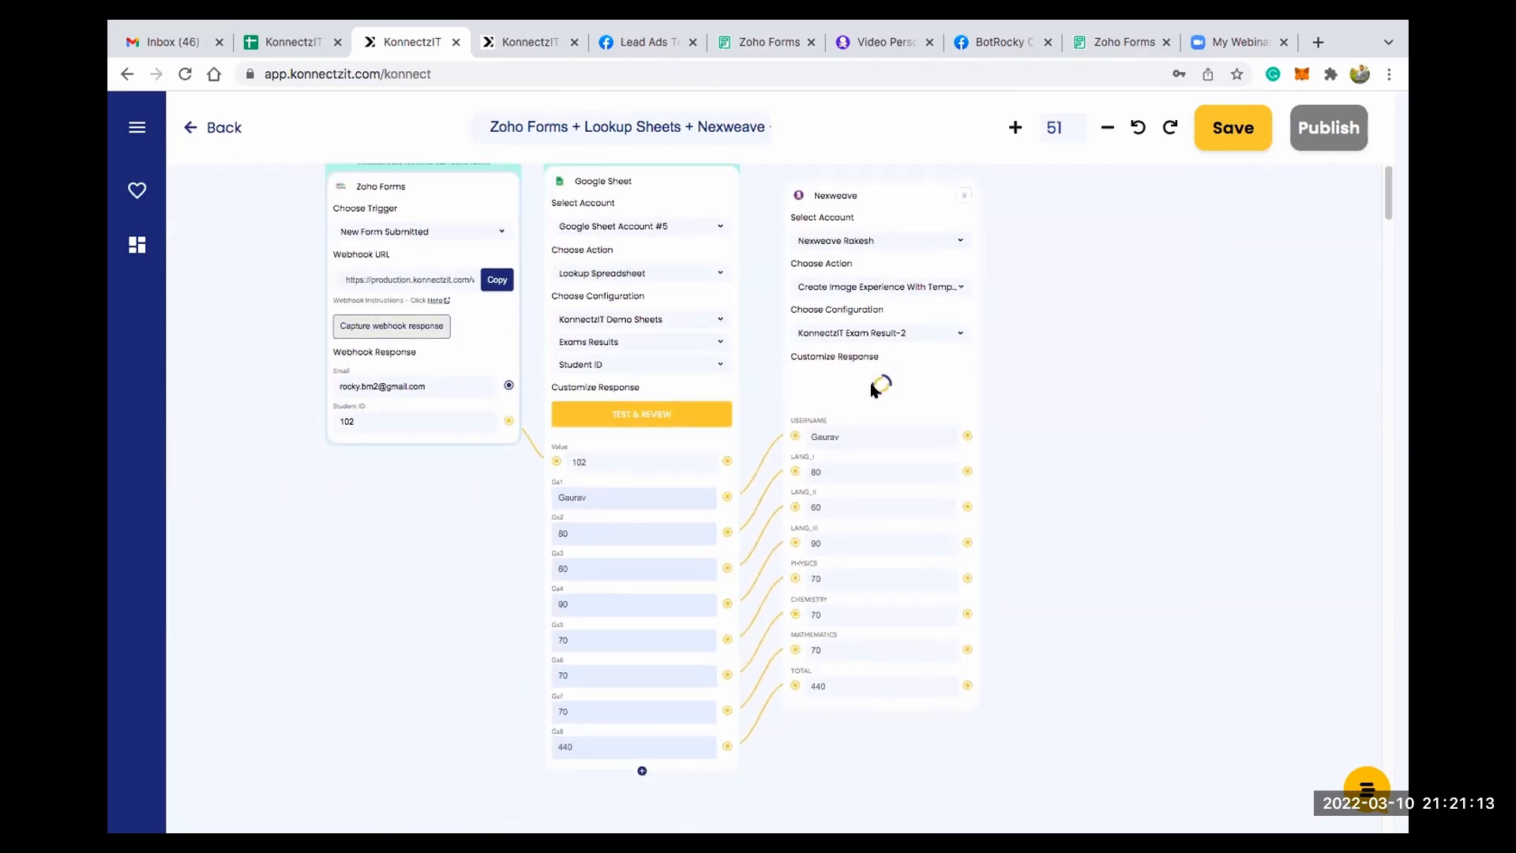
click(879, 702)
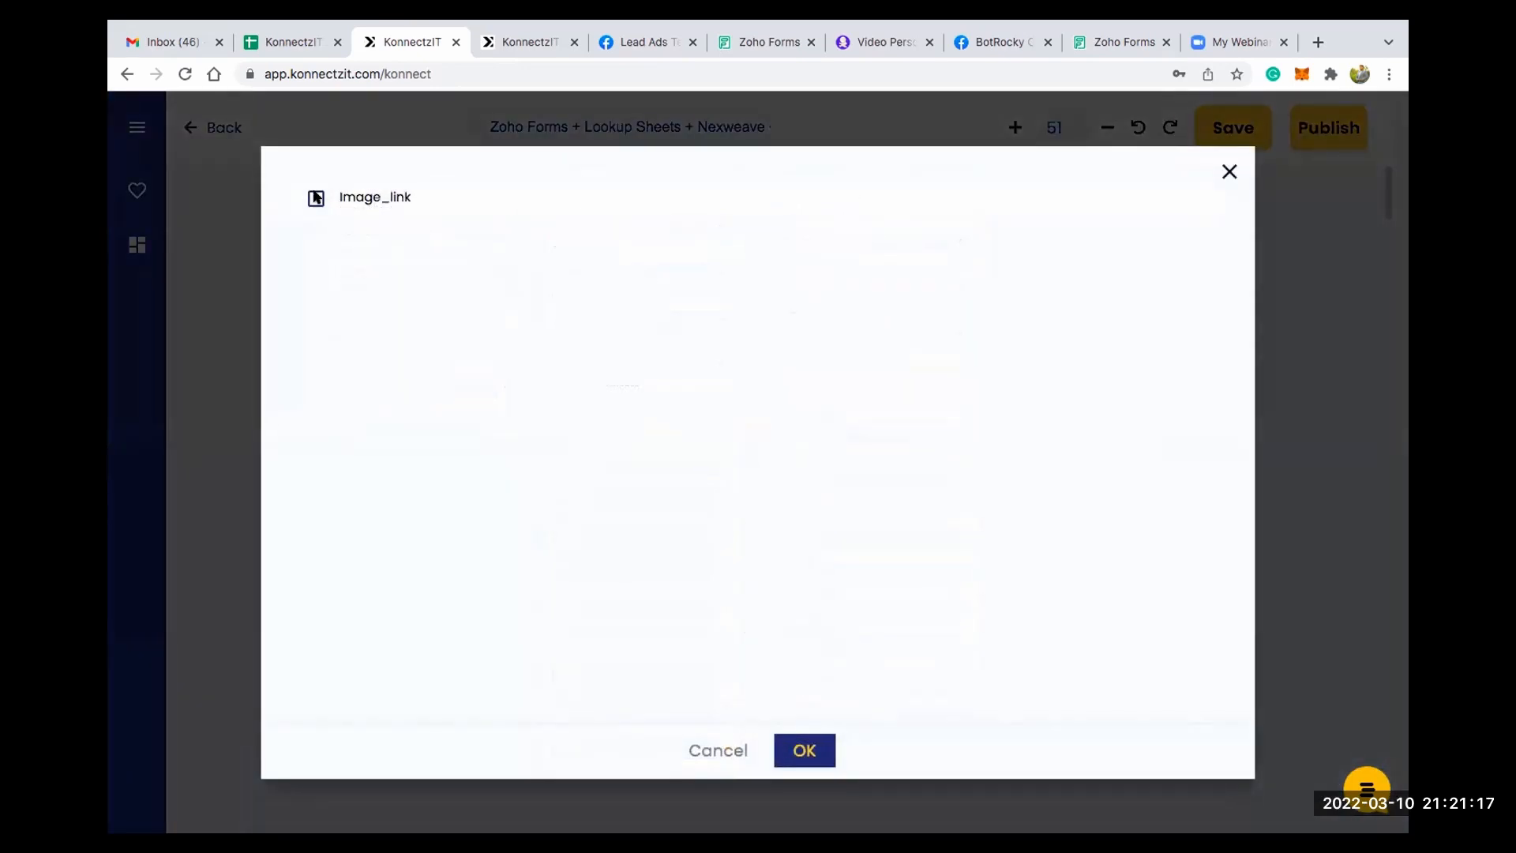
click(315, 199)
click(821, 746)
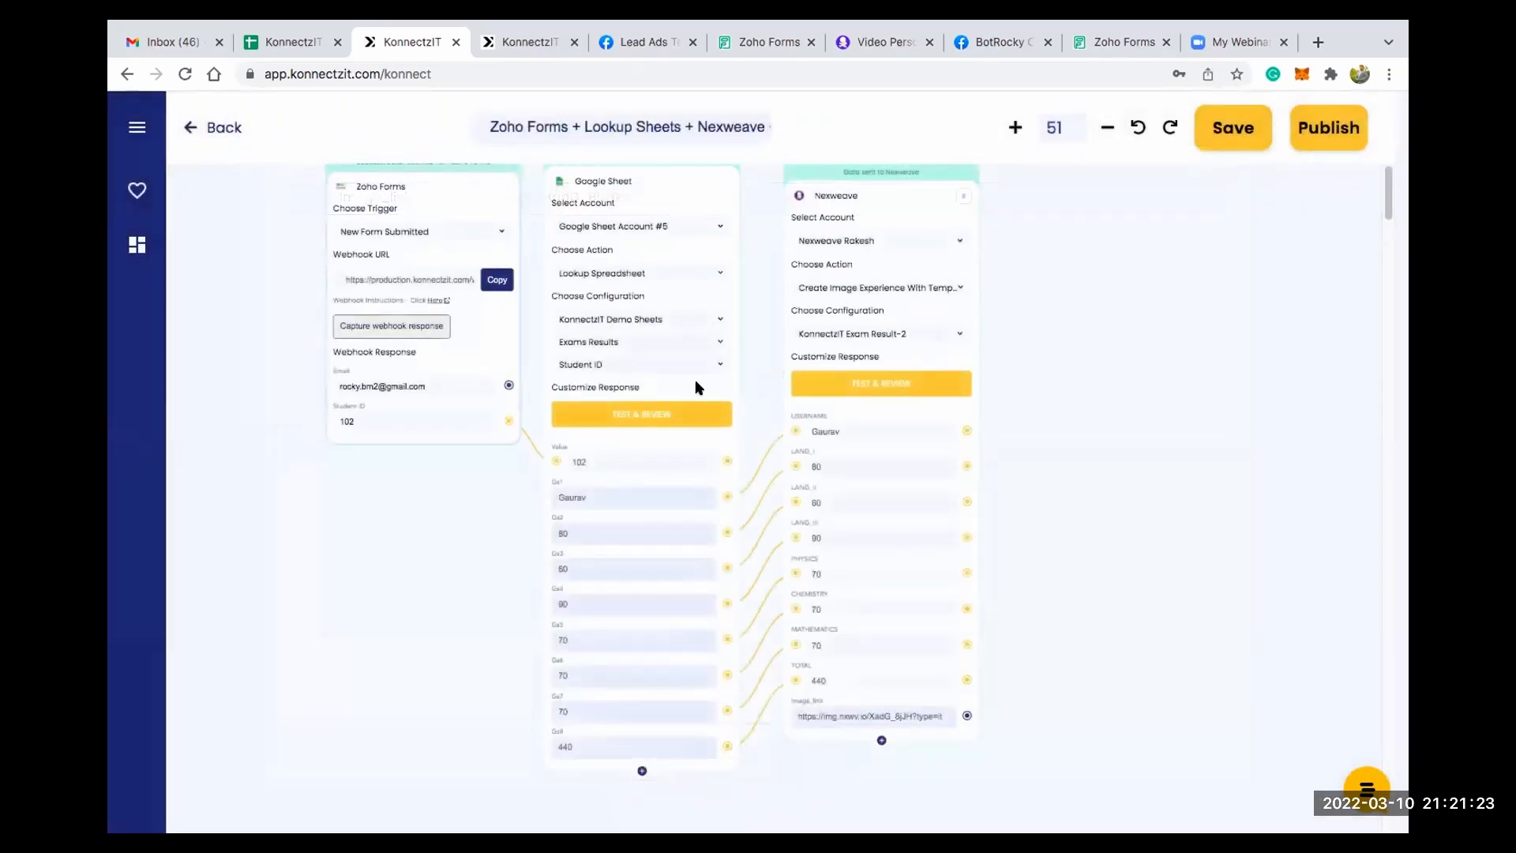
- Add a Text Formatter card beside the Nexweave card and set its format option to Merge Text
scroll(1125, 393, down, 3)
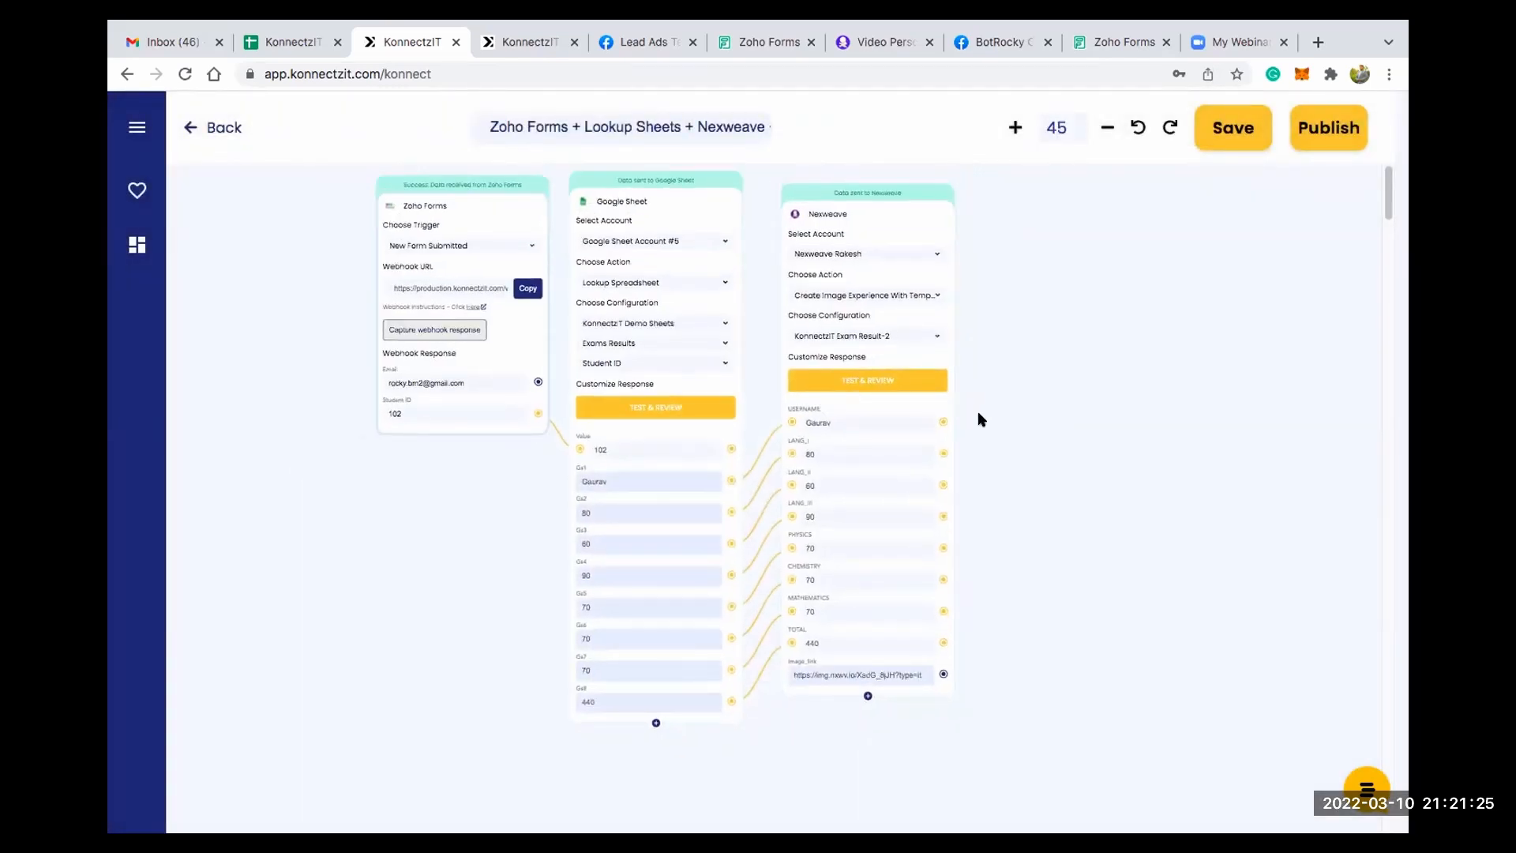
scroll(790, 394, up, 5)
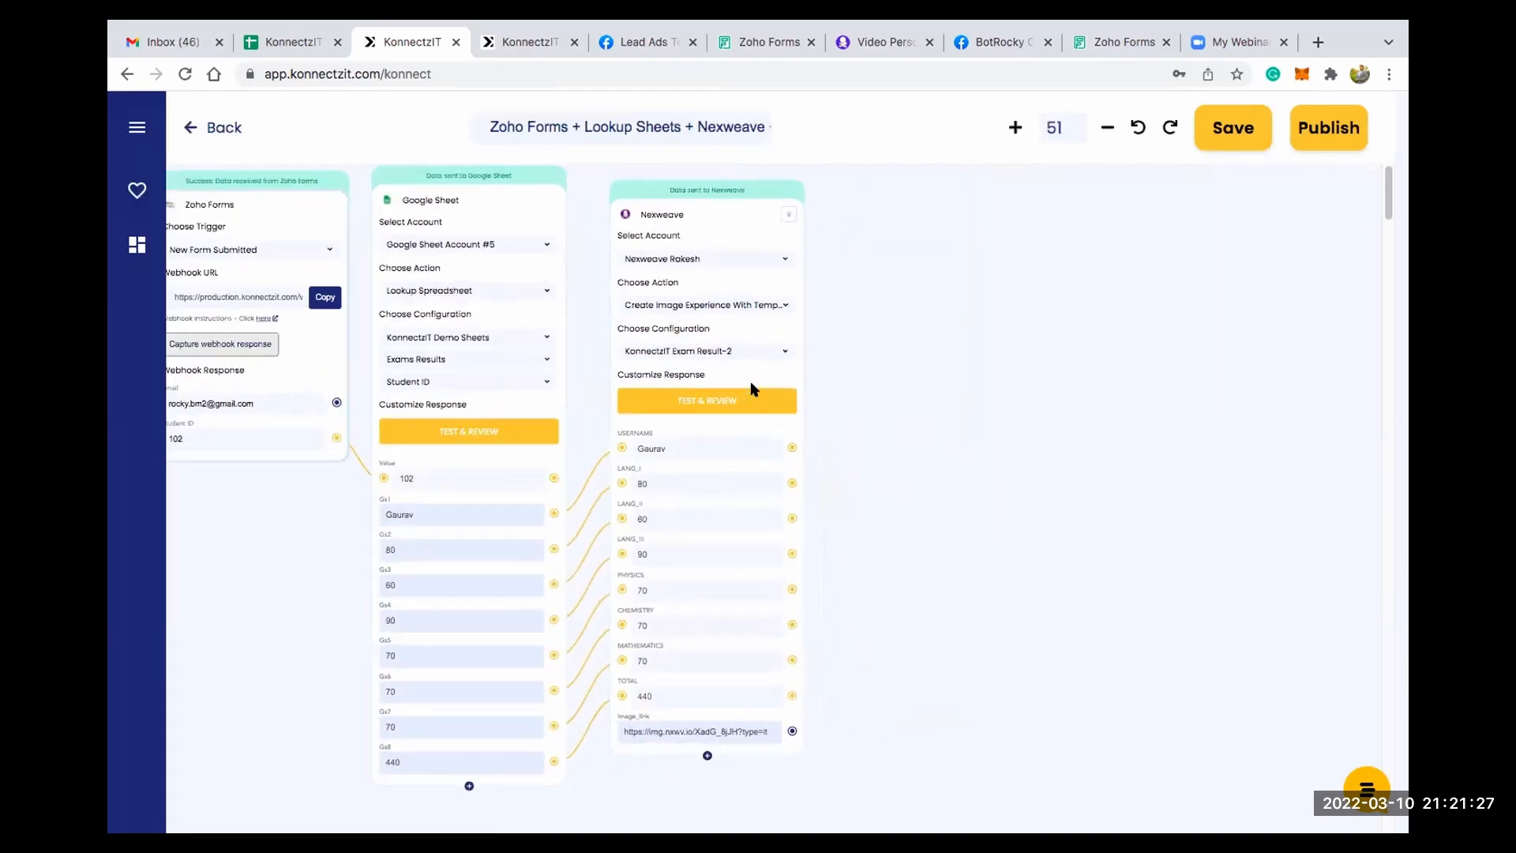
scroll(1015, 446, up, 2)
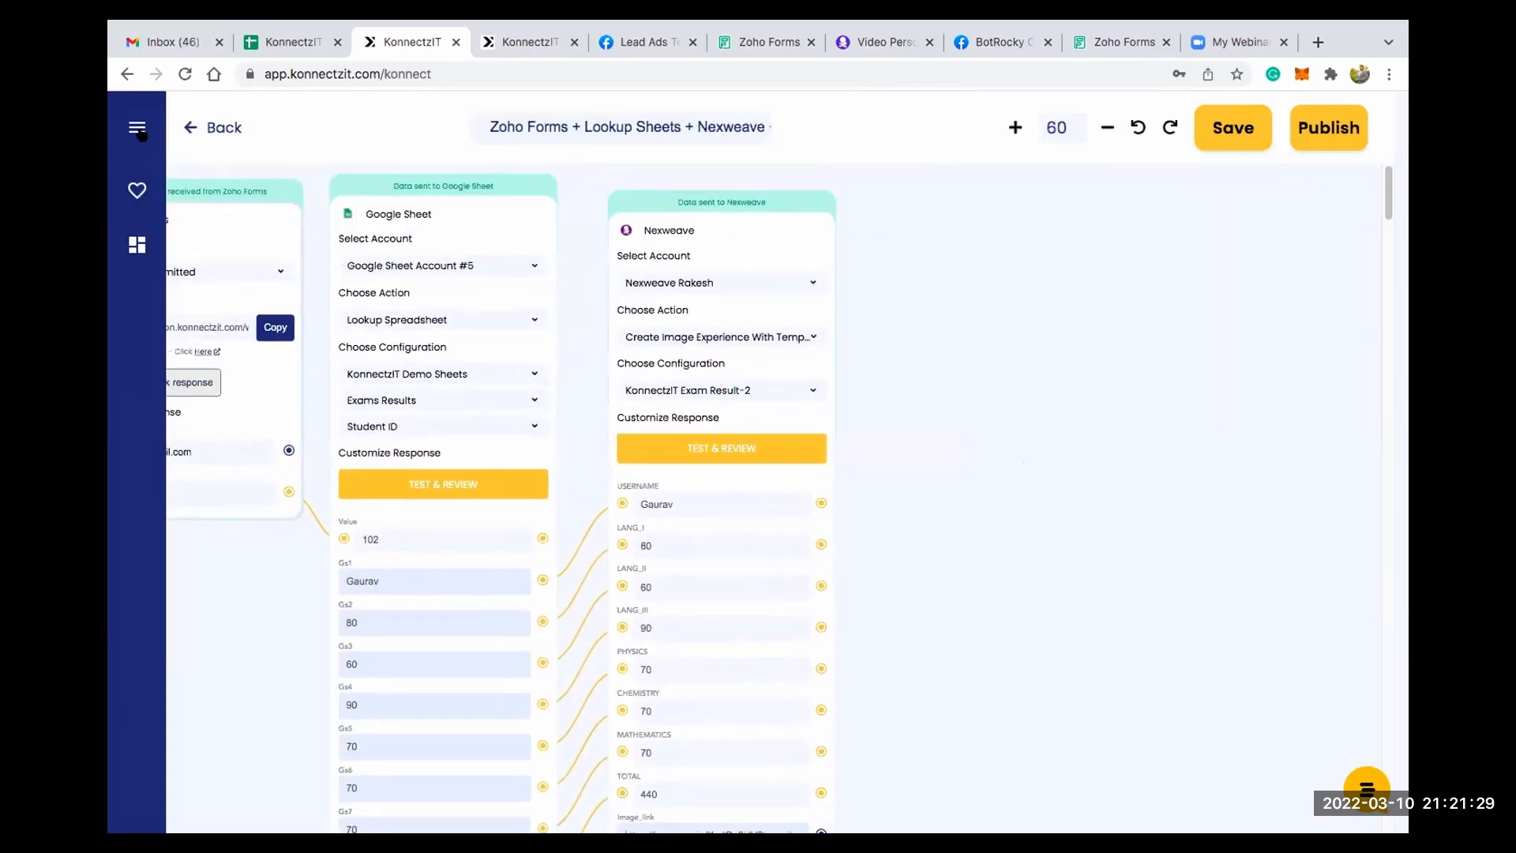
click(137, 129)
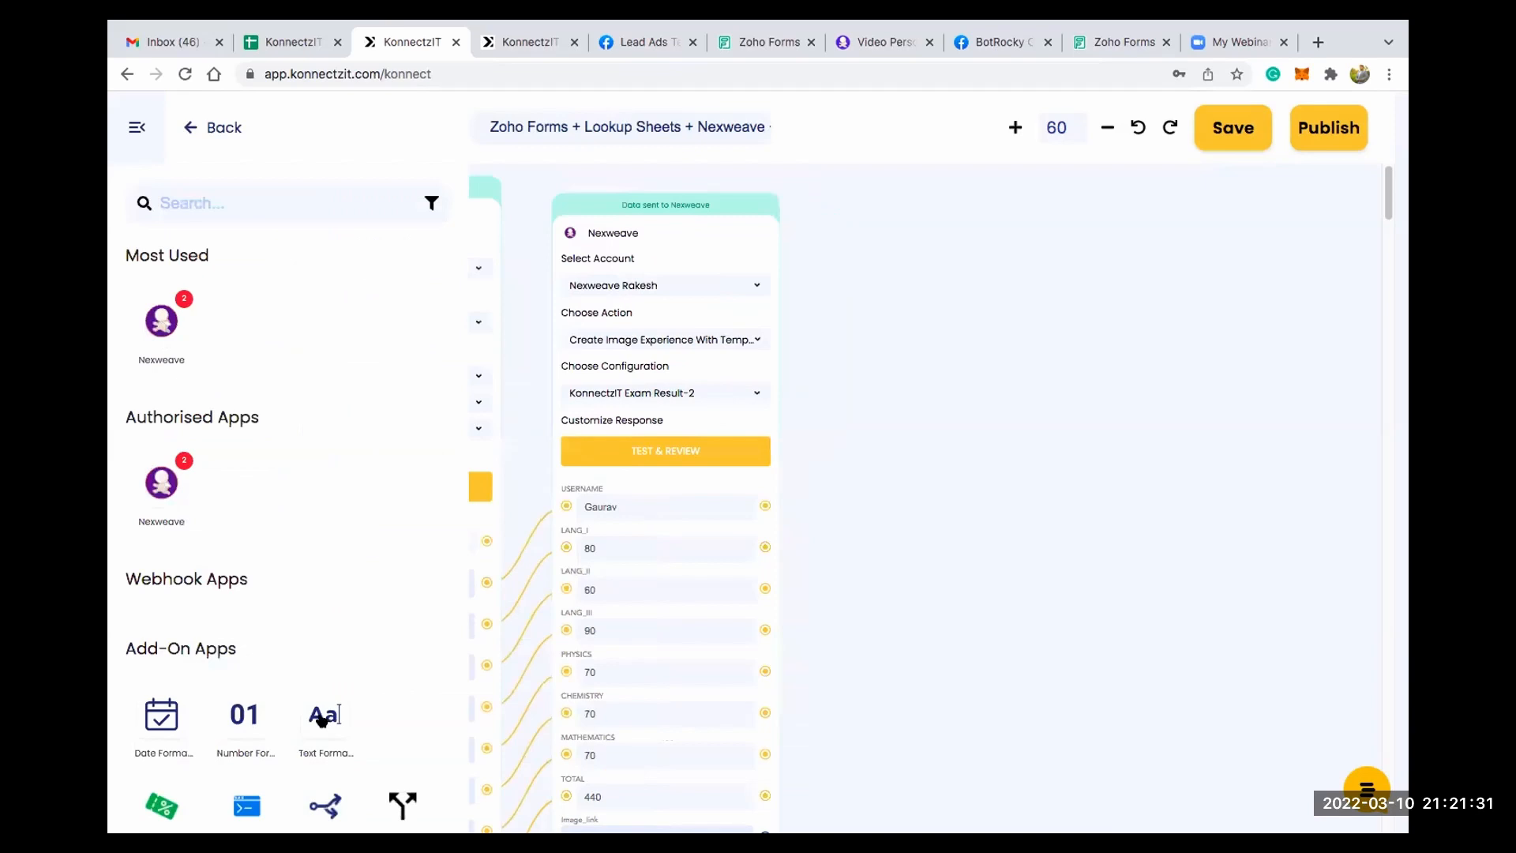
drag(838, 316, 839, 305)
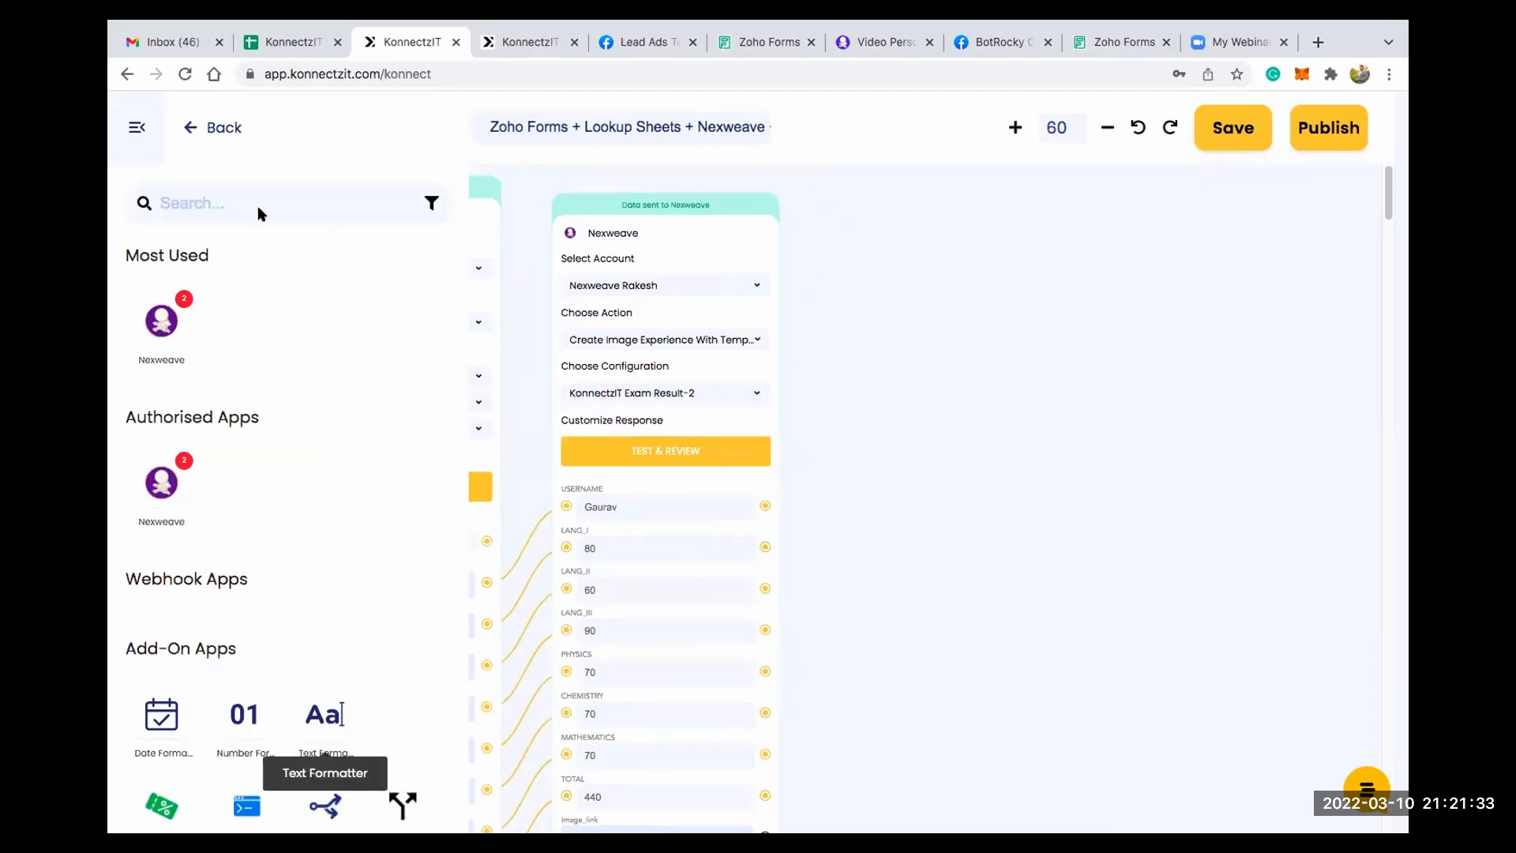
click(129, 131)
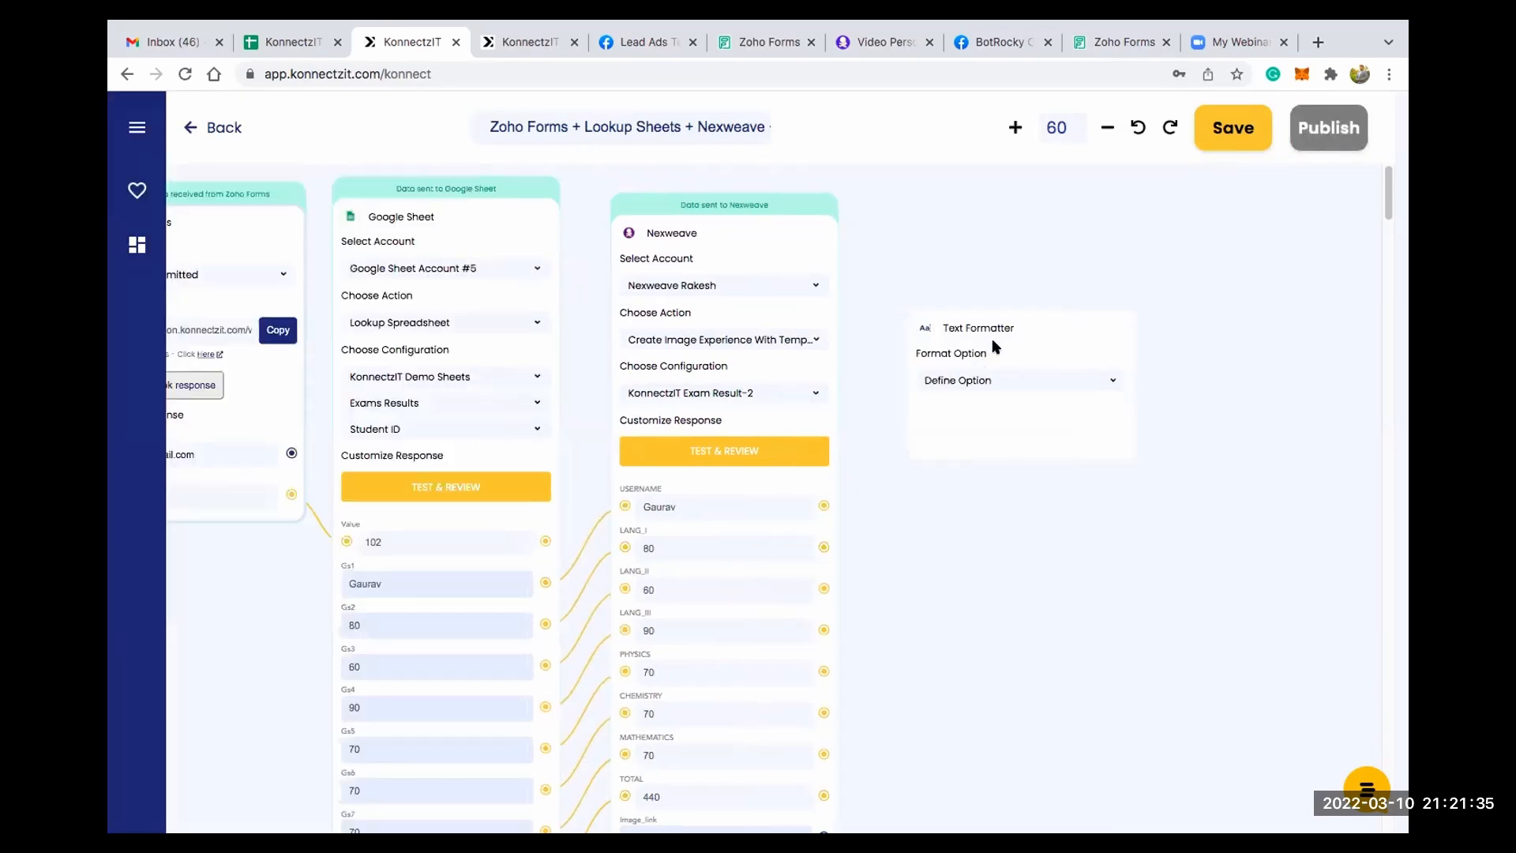
click(964, 353)
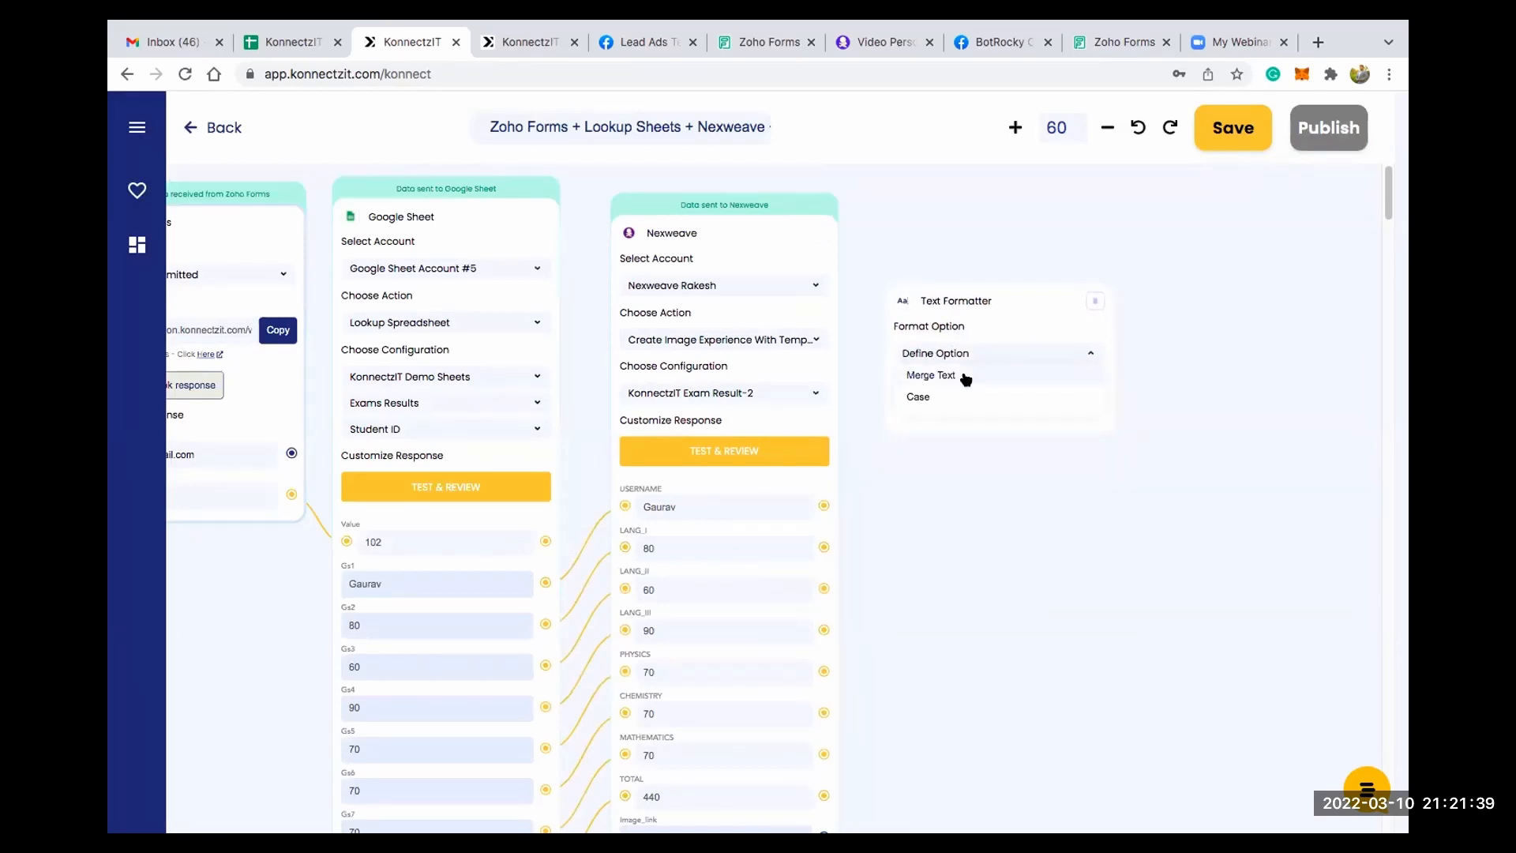
click(968, 377)
- Connect the Nexweave Image_link and the Google Sheet Gs1 field to the Text input of the Text Formatter
scroll(934, 677, up, 2)
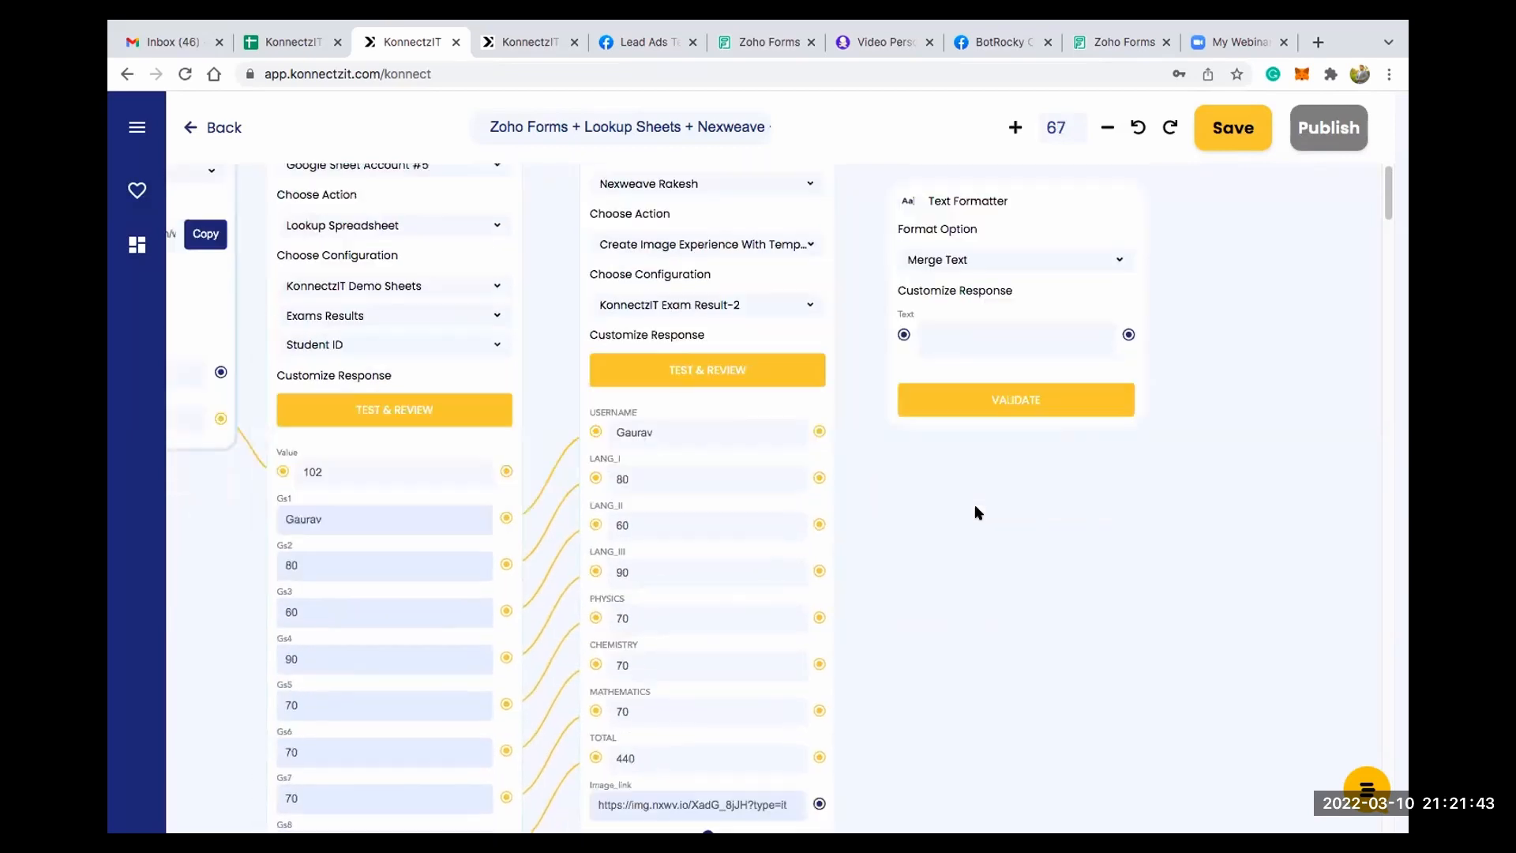
scroll(977, 512, down, 3)
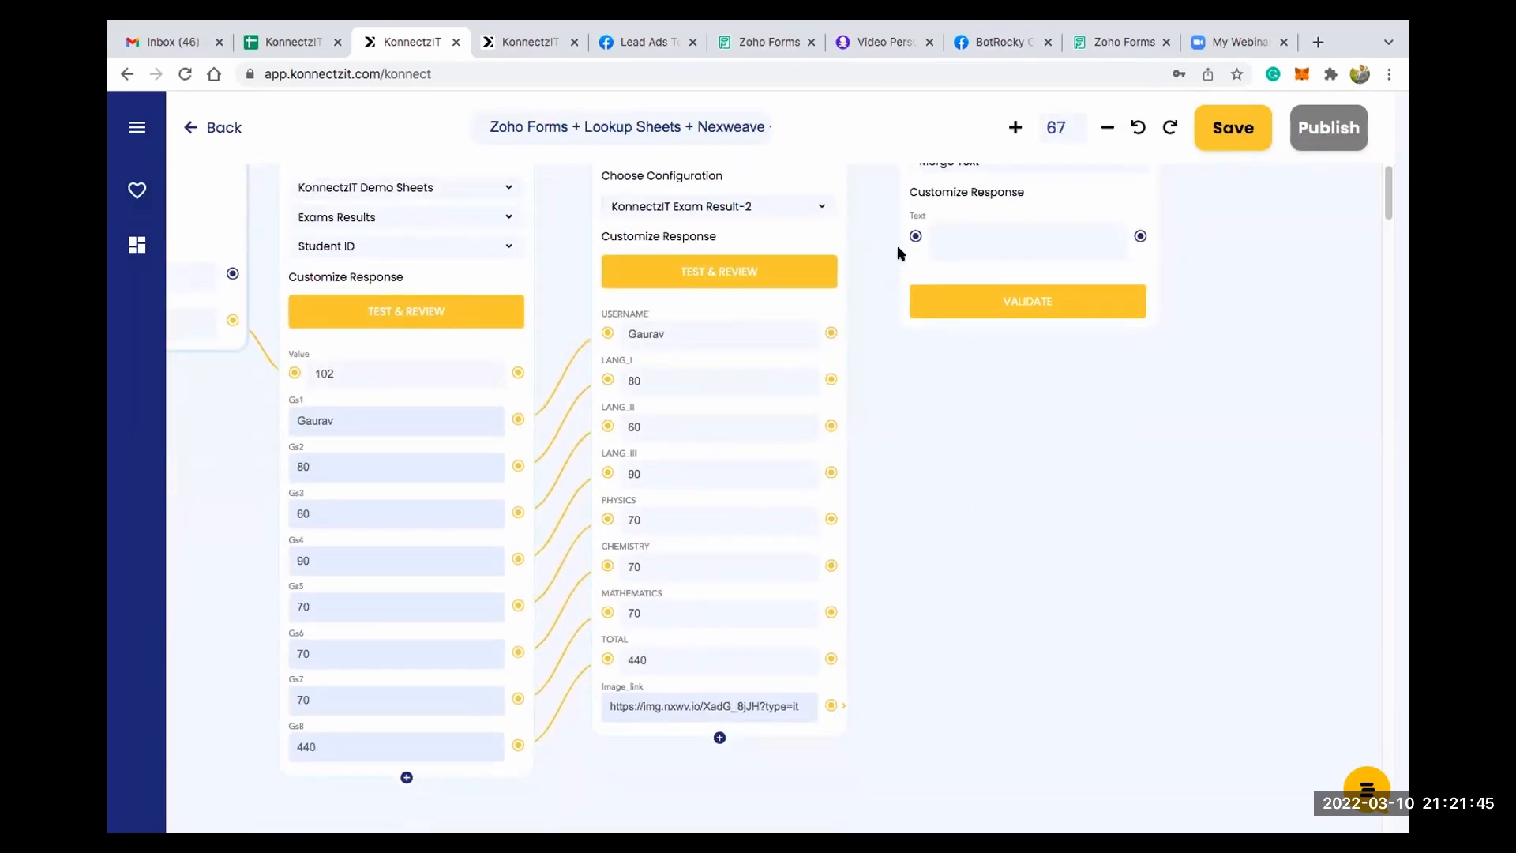
click(915, 237)
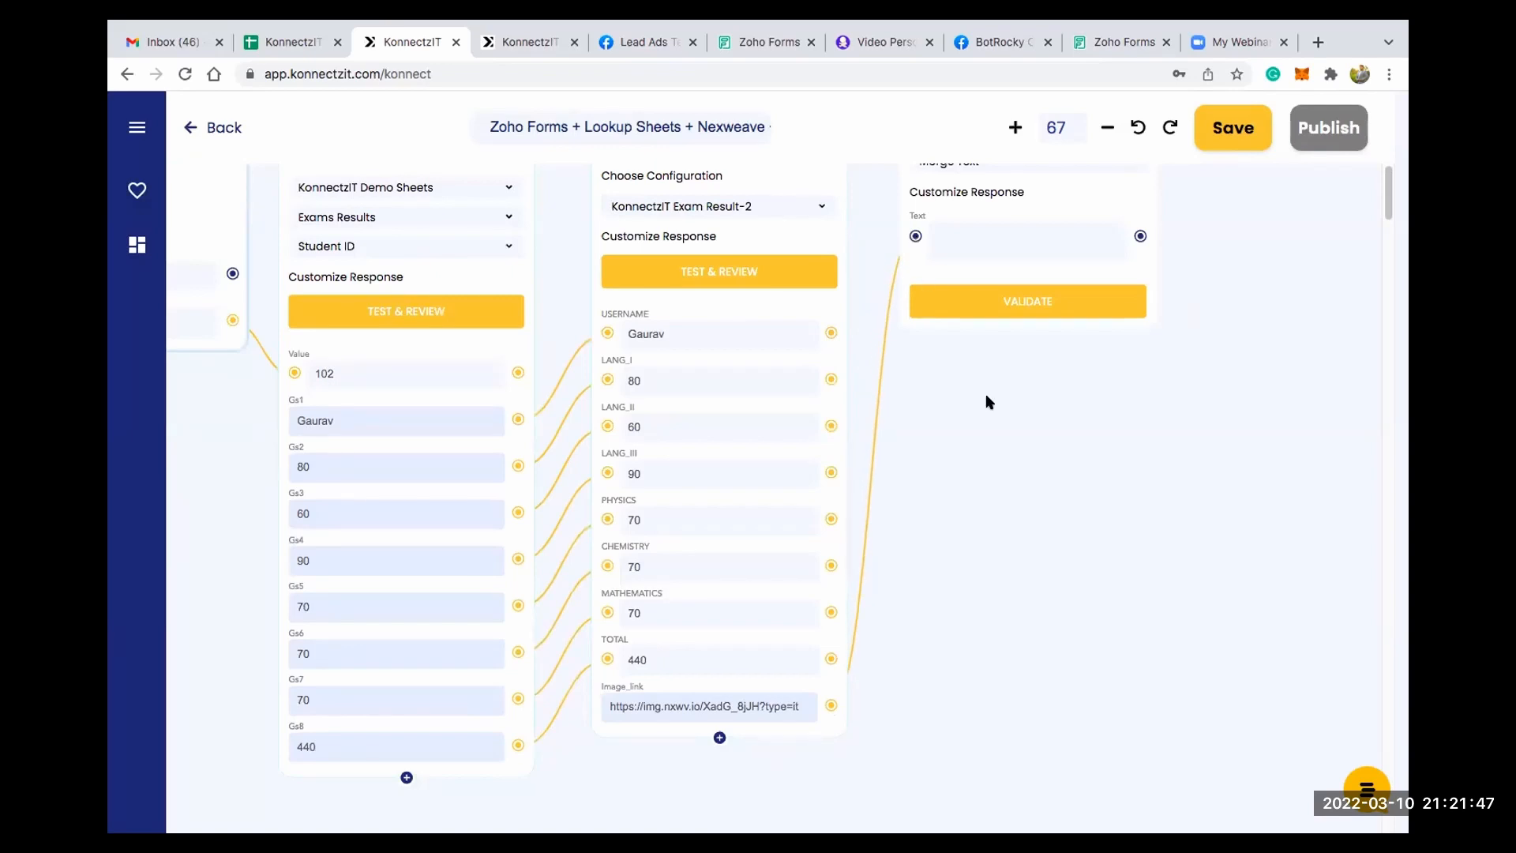
drag(1039, 545, 1095, 697)
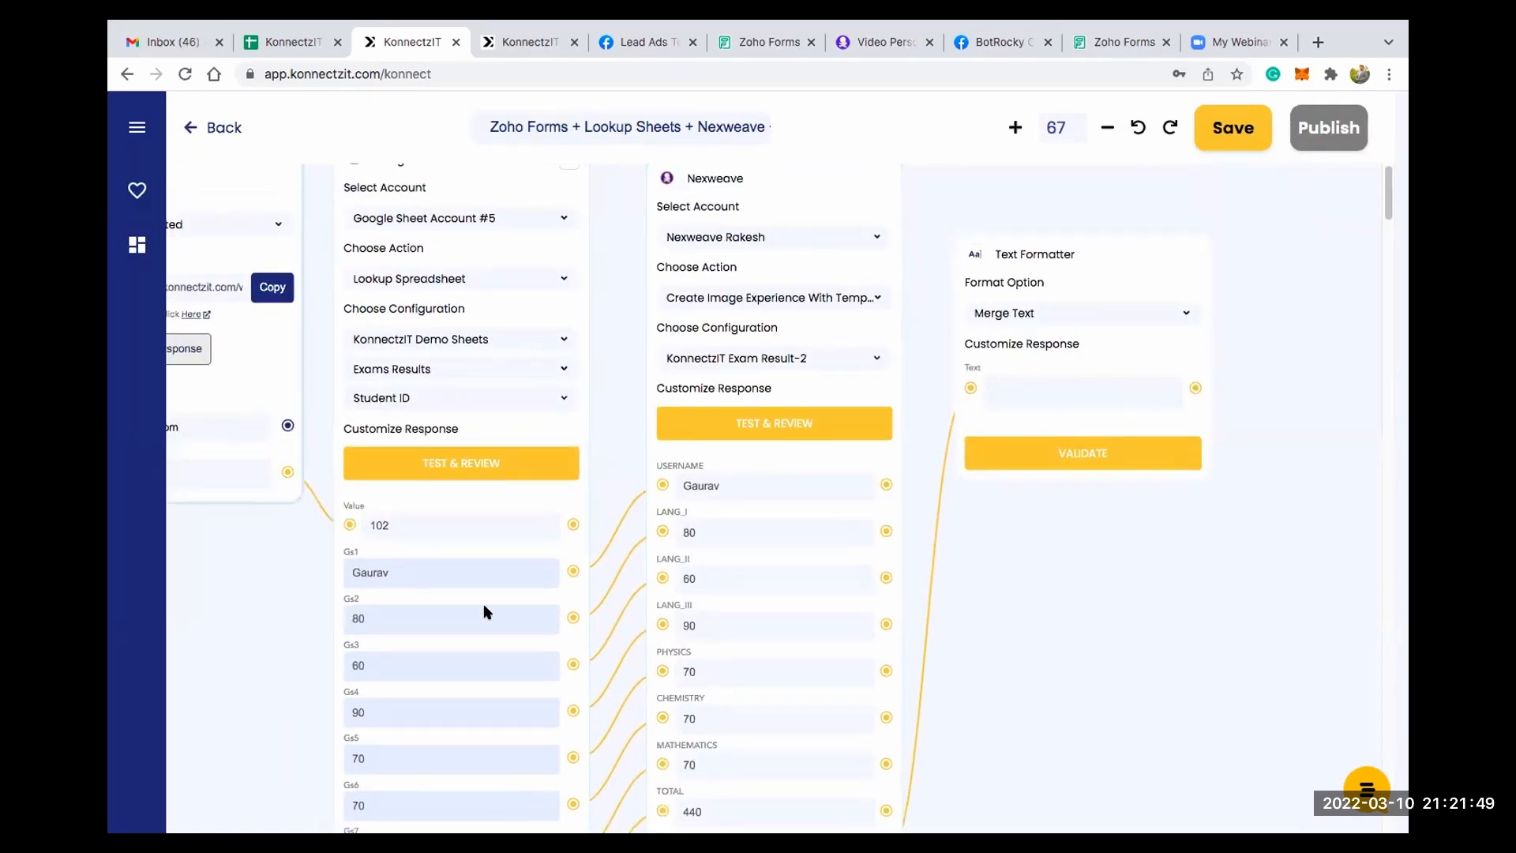
click(573, 571)
click(970, 388)
drag(982, 571, 854, 615)
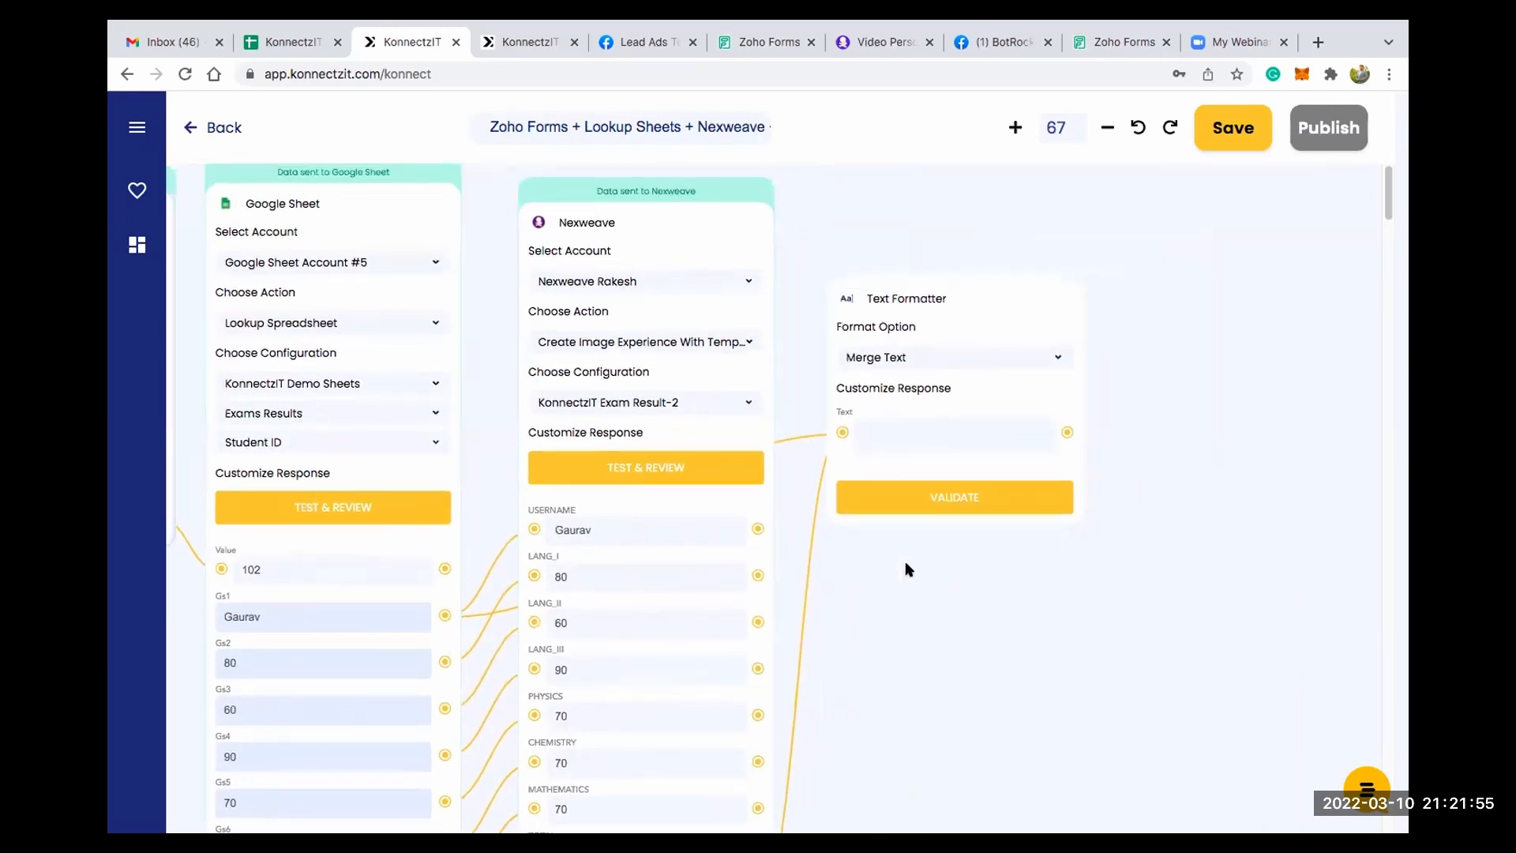
- Begin the Text Formatter's merge text with an @ reference to a mapped field
scroll(900, 390, up, 5)
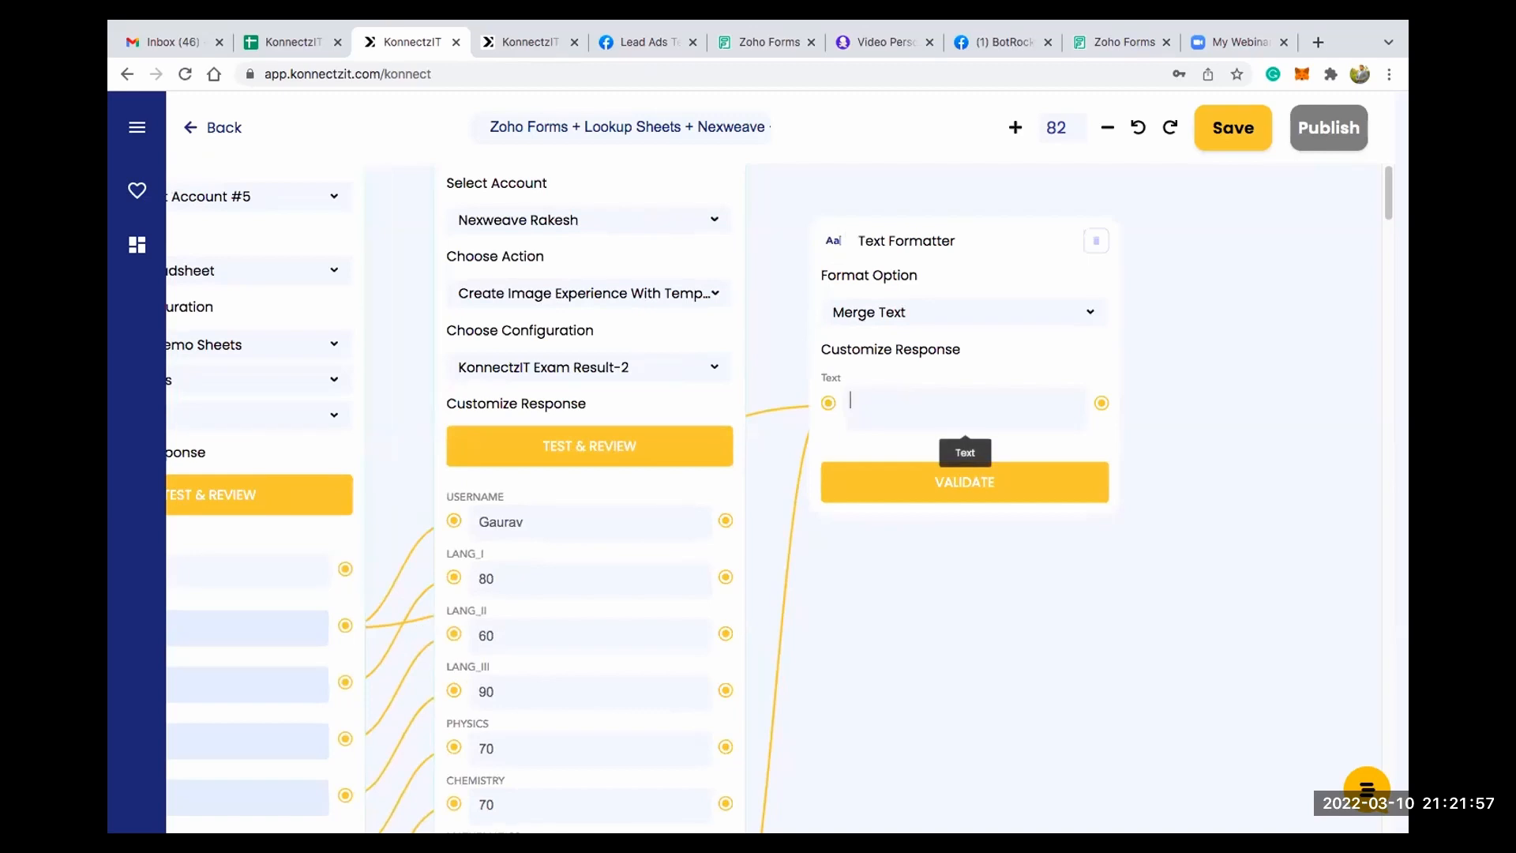
click(964, 418)
text(@)
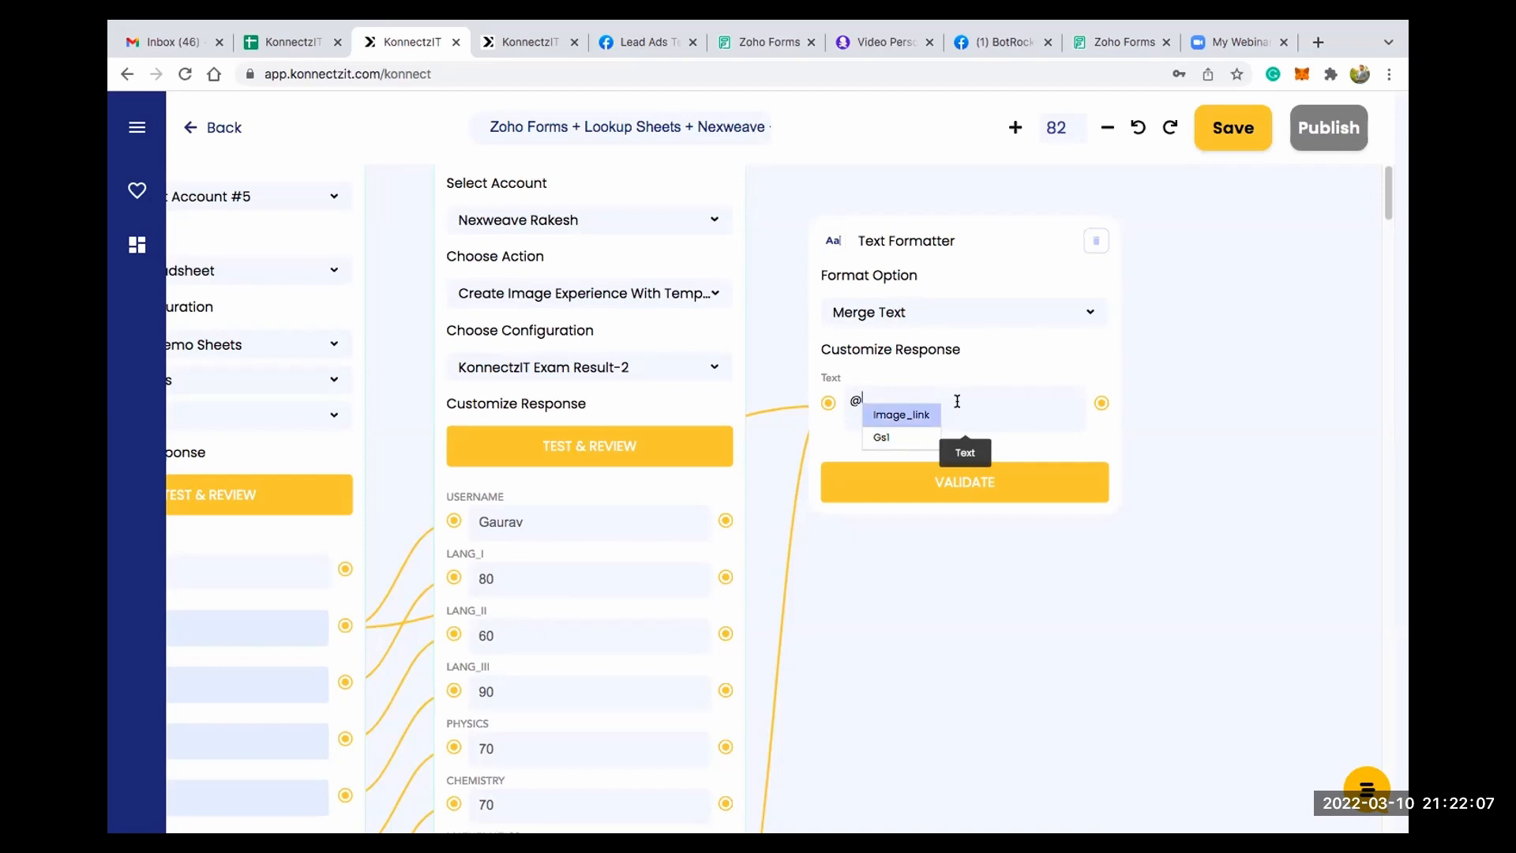
- Write the Text Formatter's merge text as "Hi @{Gs1}" and, below it, "Here is your result @{Image_link}"
key(BackSpace)
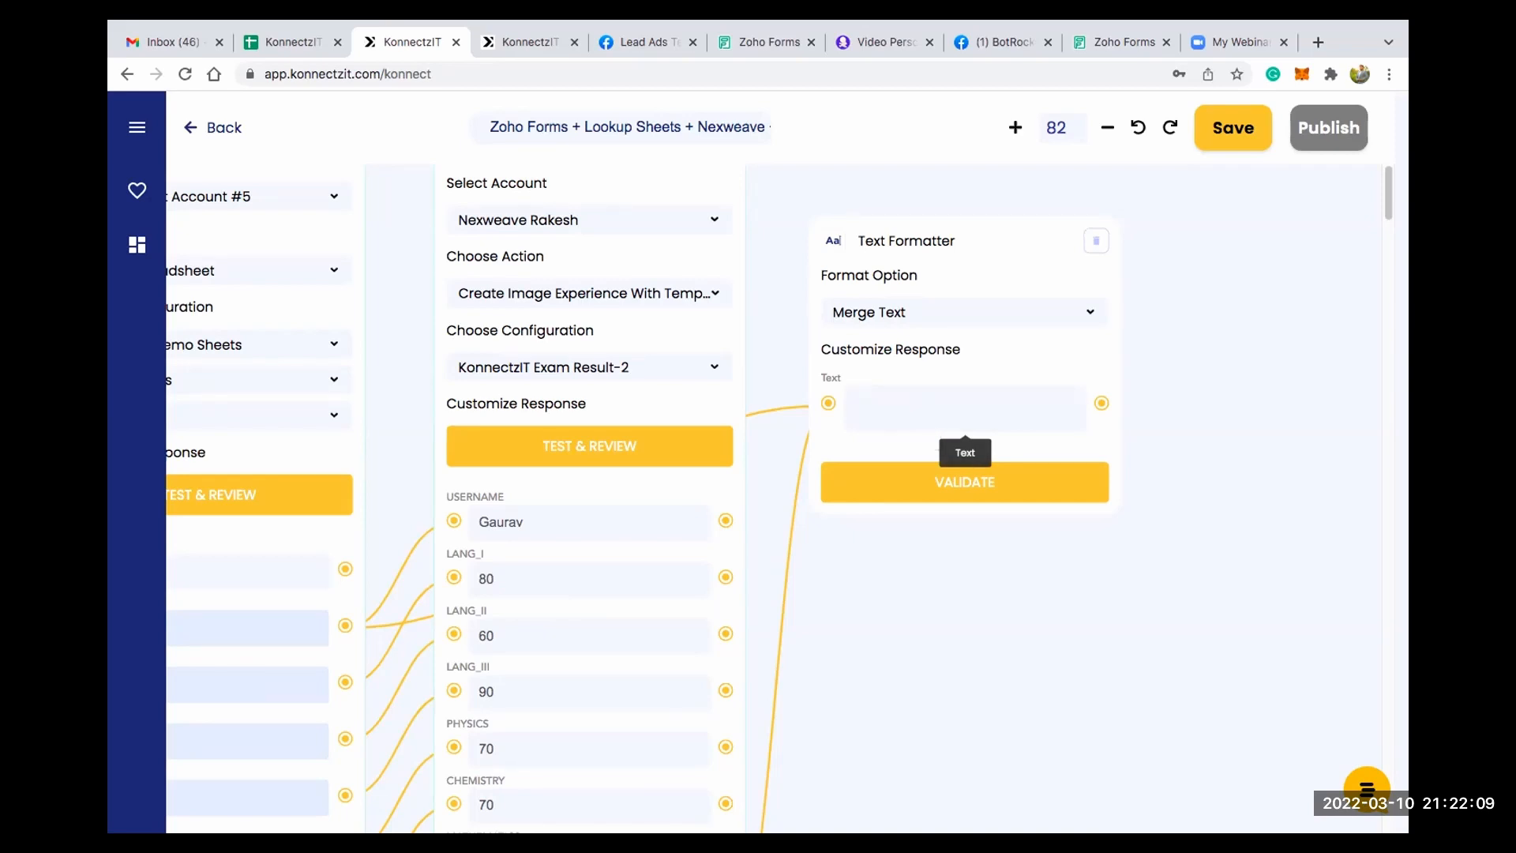
text(Hi @)
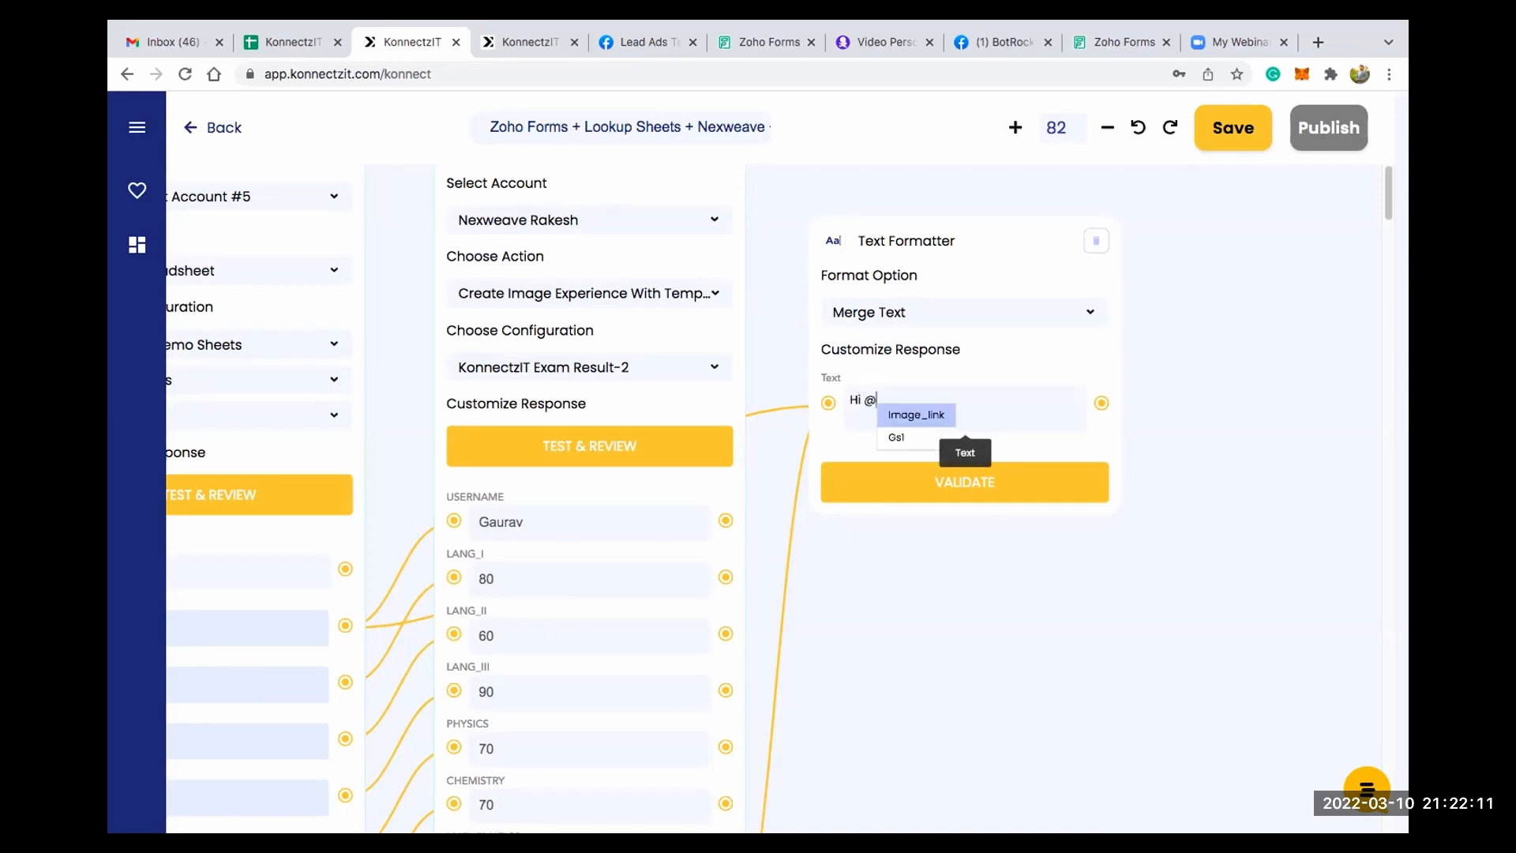
key(Return)
key(BackSpace)
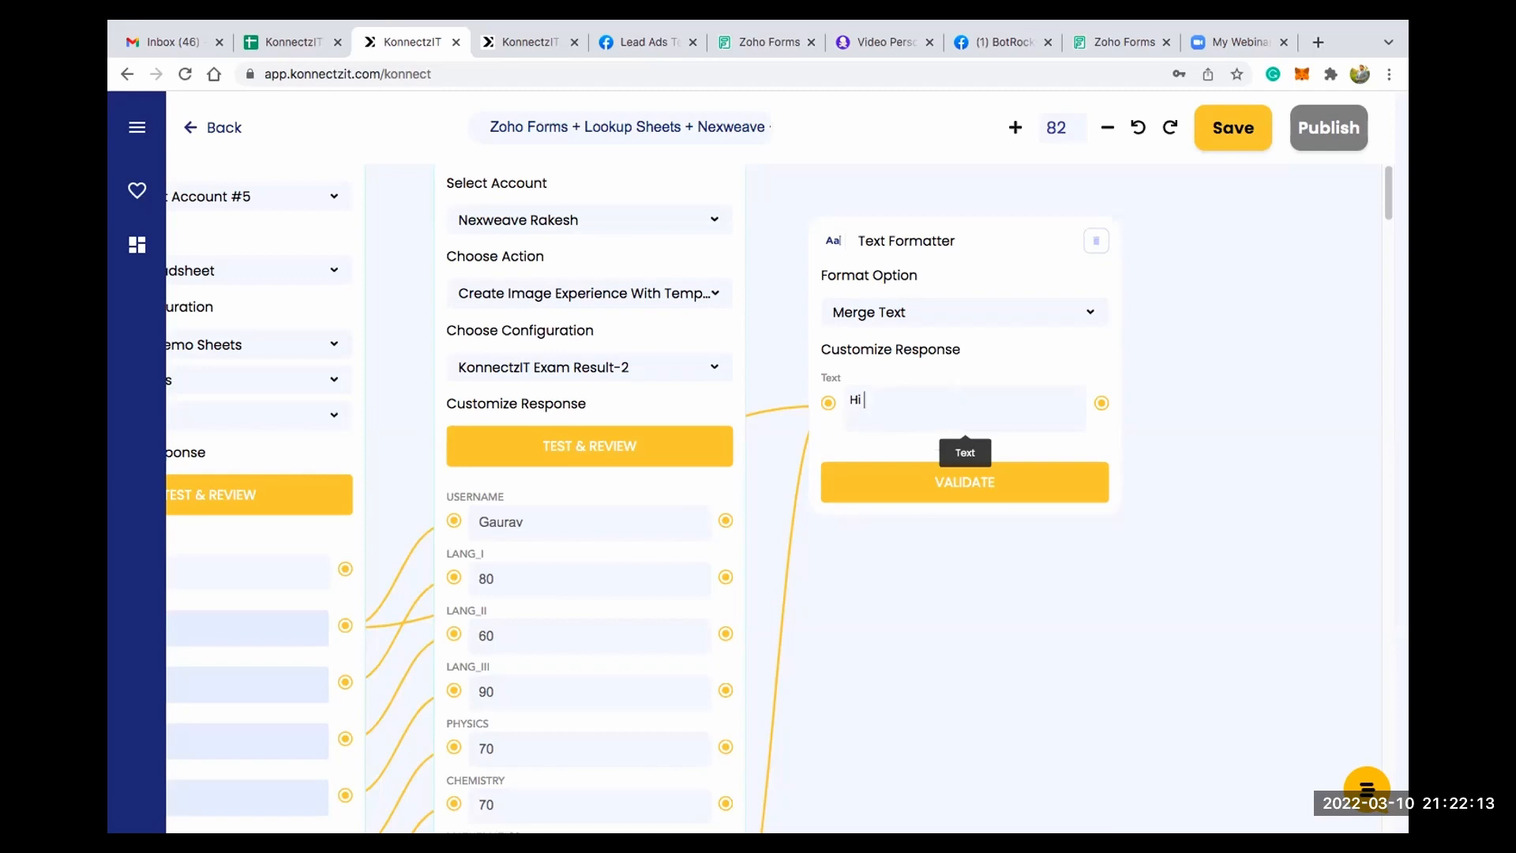
text(@)
key(Down)
key(Return)
key(Return)
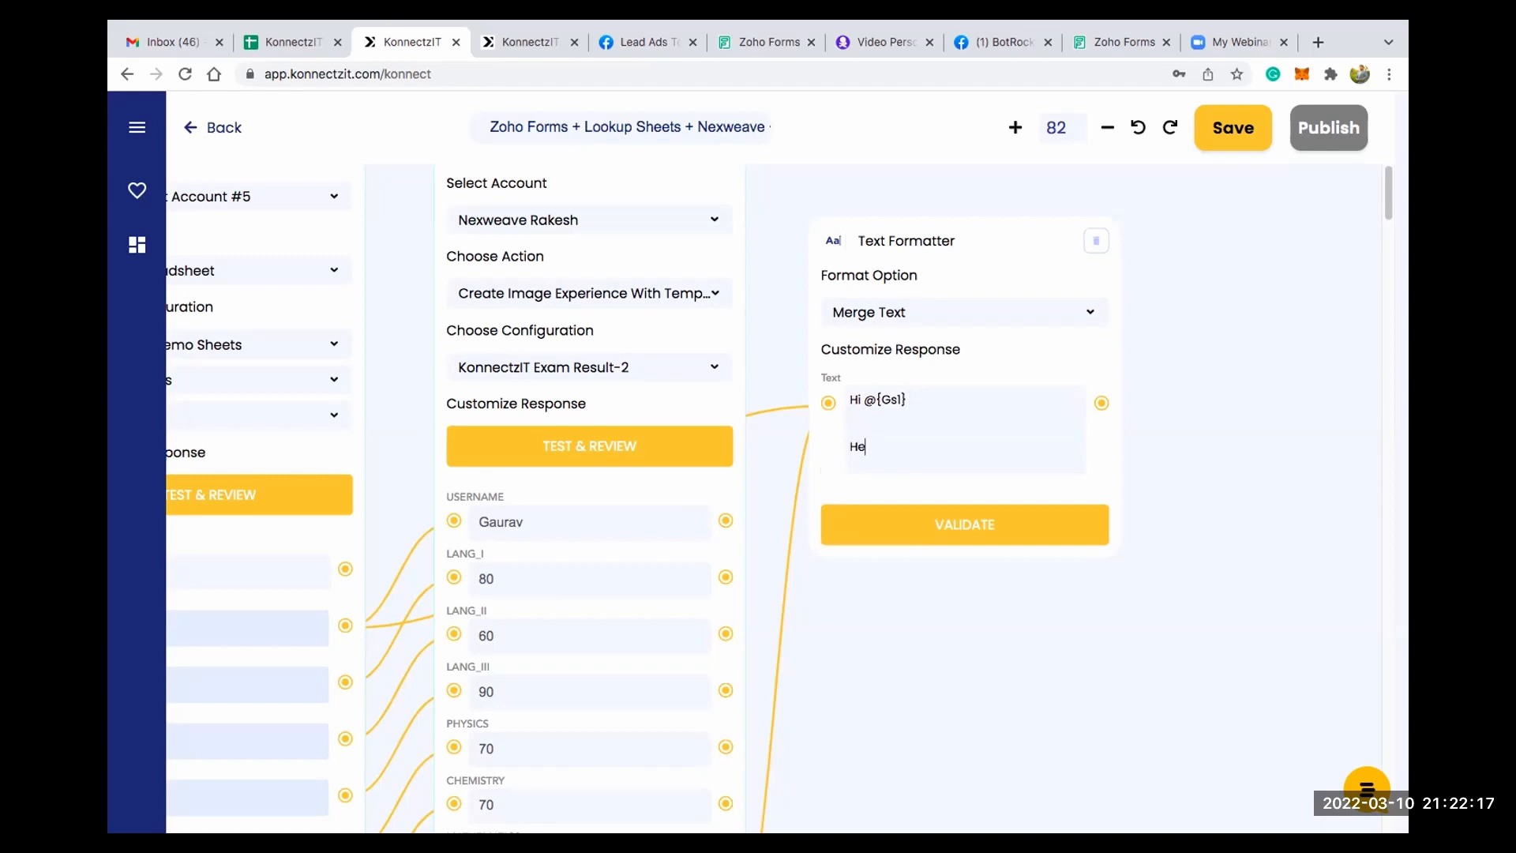
text(Here is your result @)
key(Return)
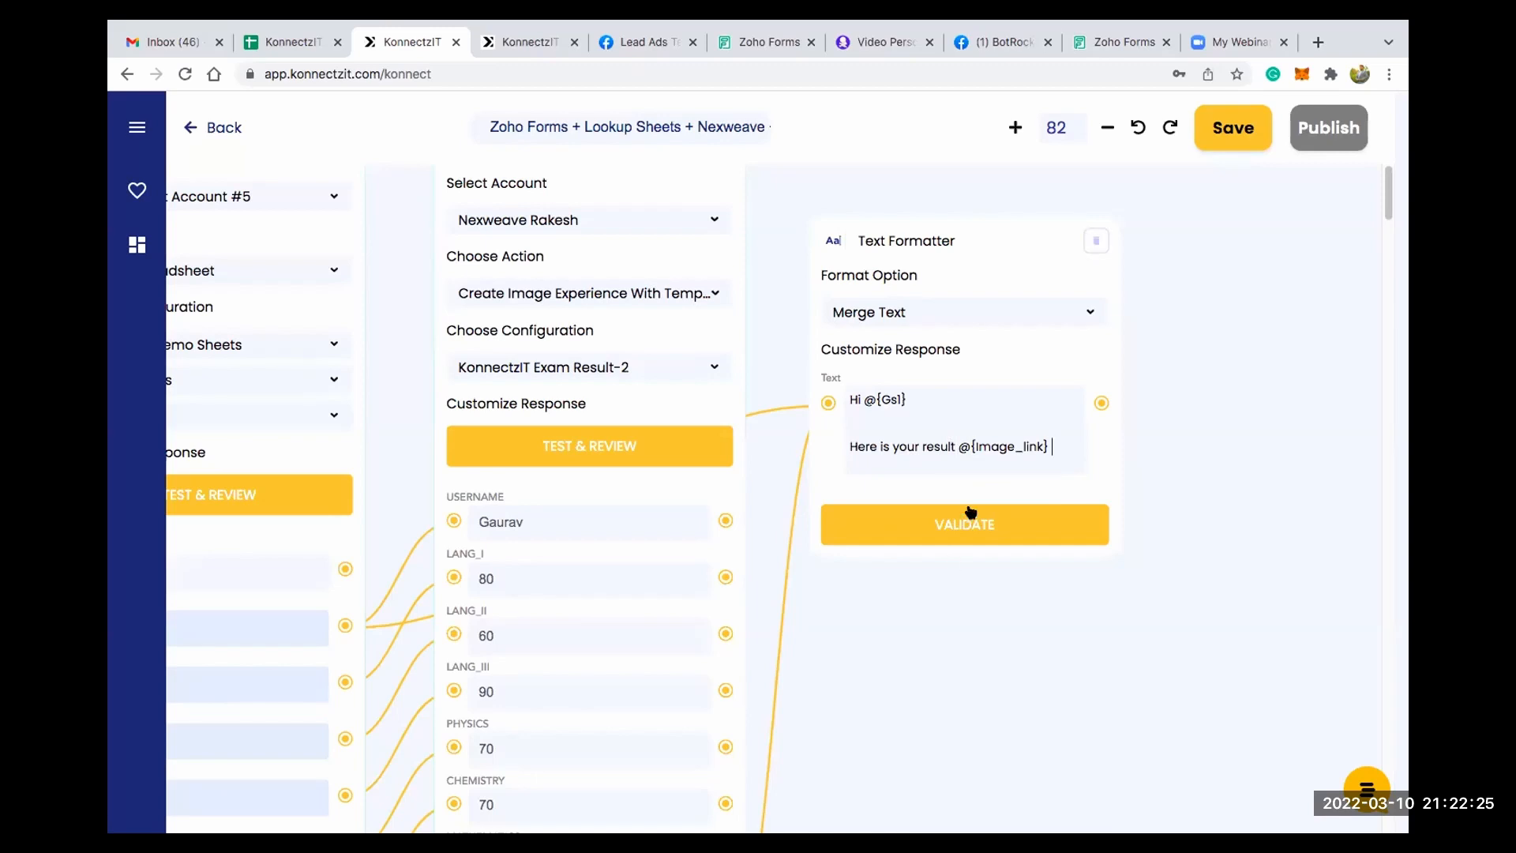
scroll(968, 388, up, 5)
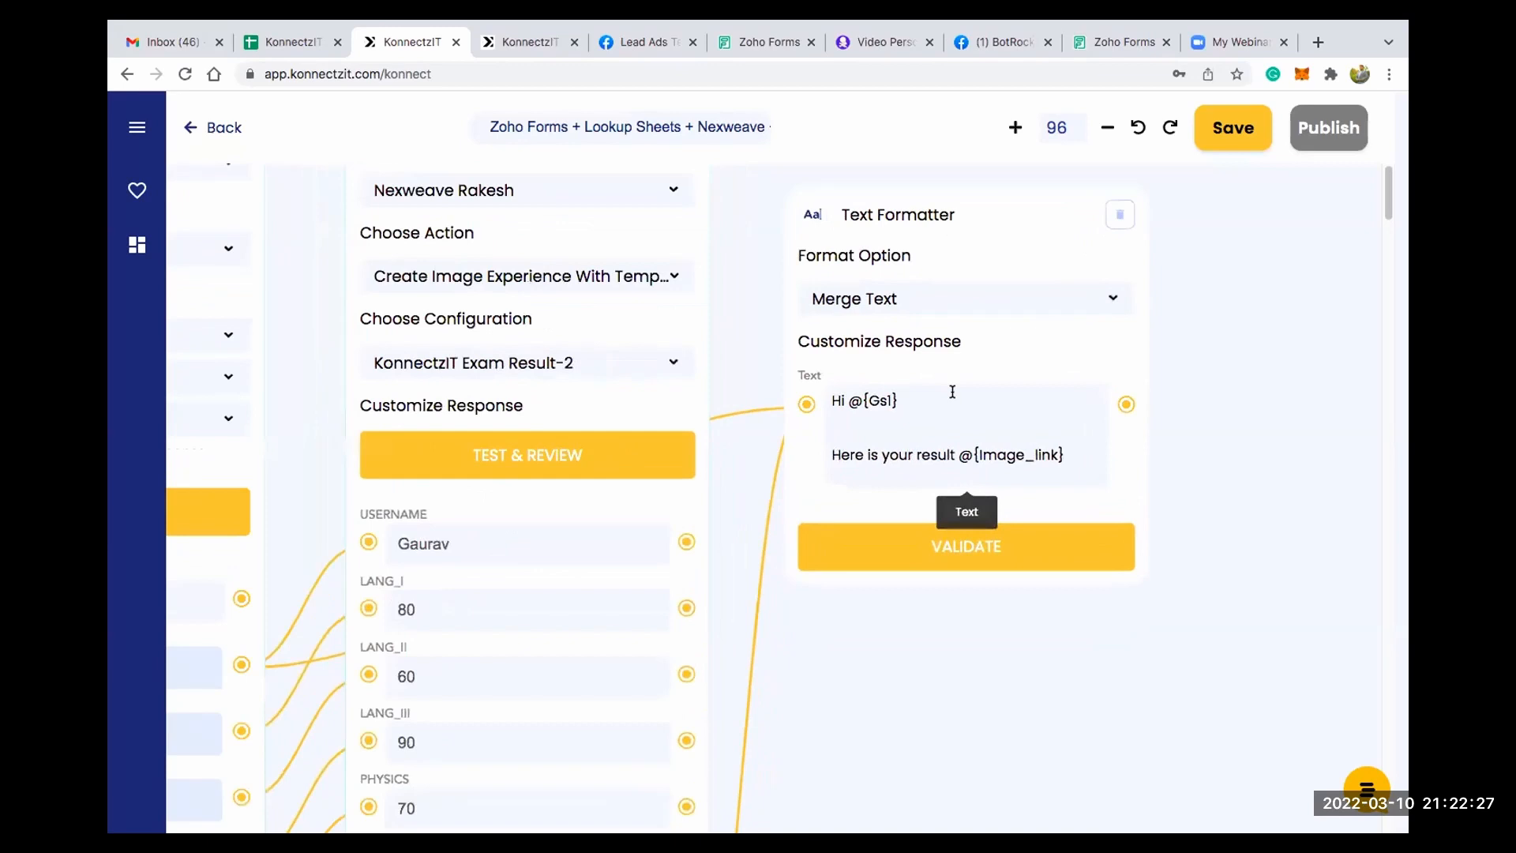
scroll(952, 392, up, 2)
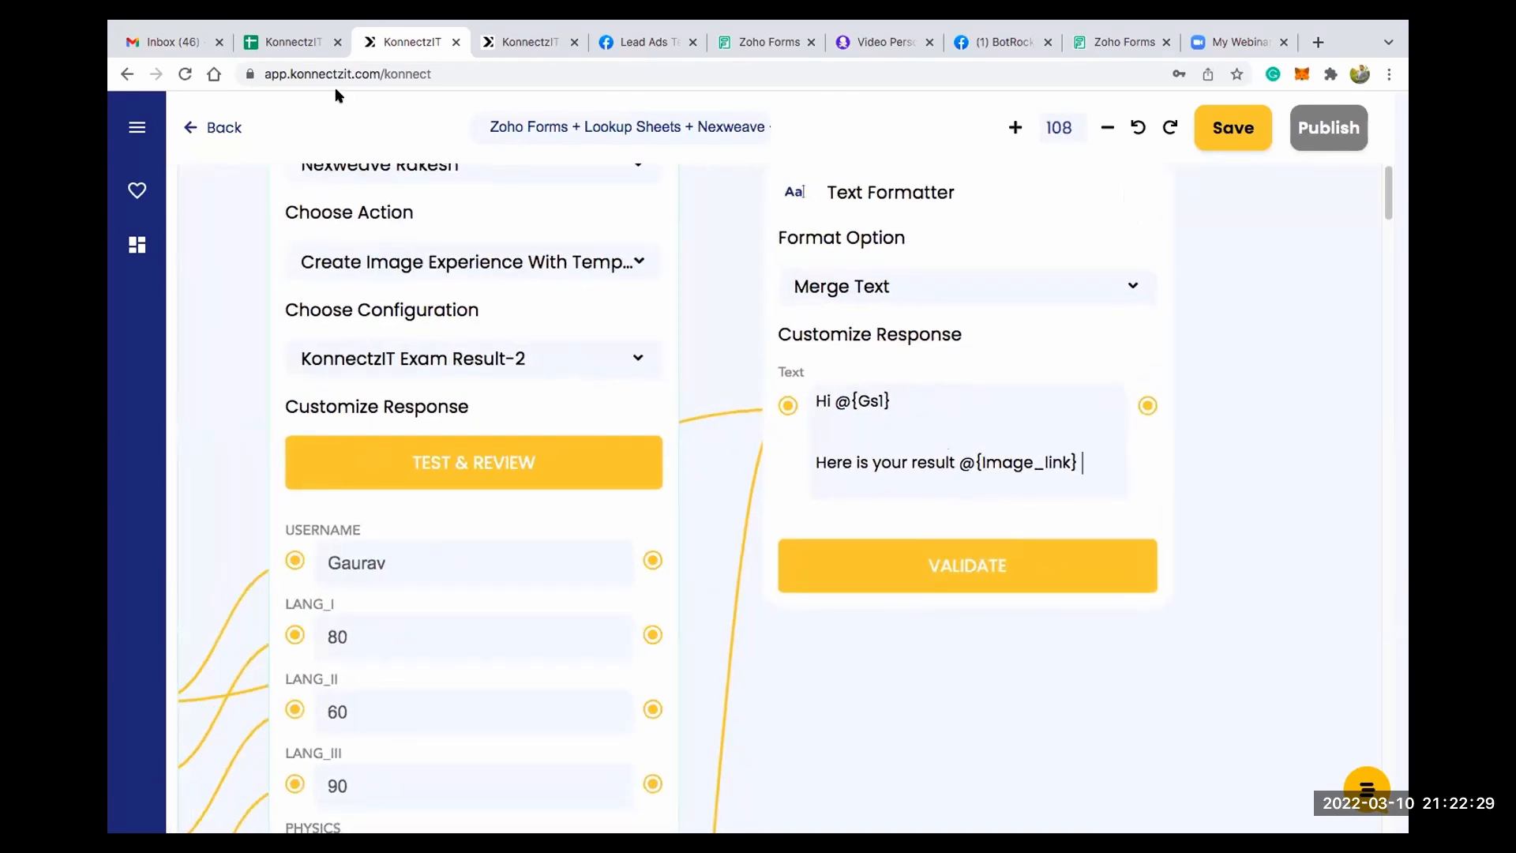
- Copy the HTML results message from the "Congratulations Please find your results below" draft in Gmail
click(178, 44)
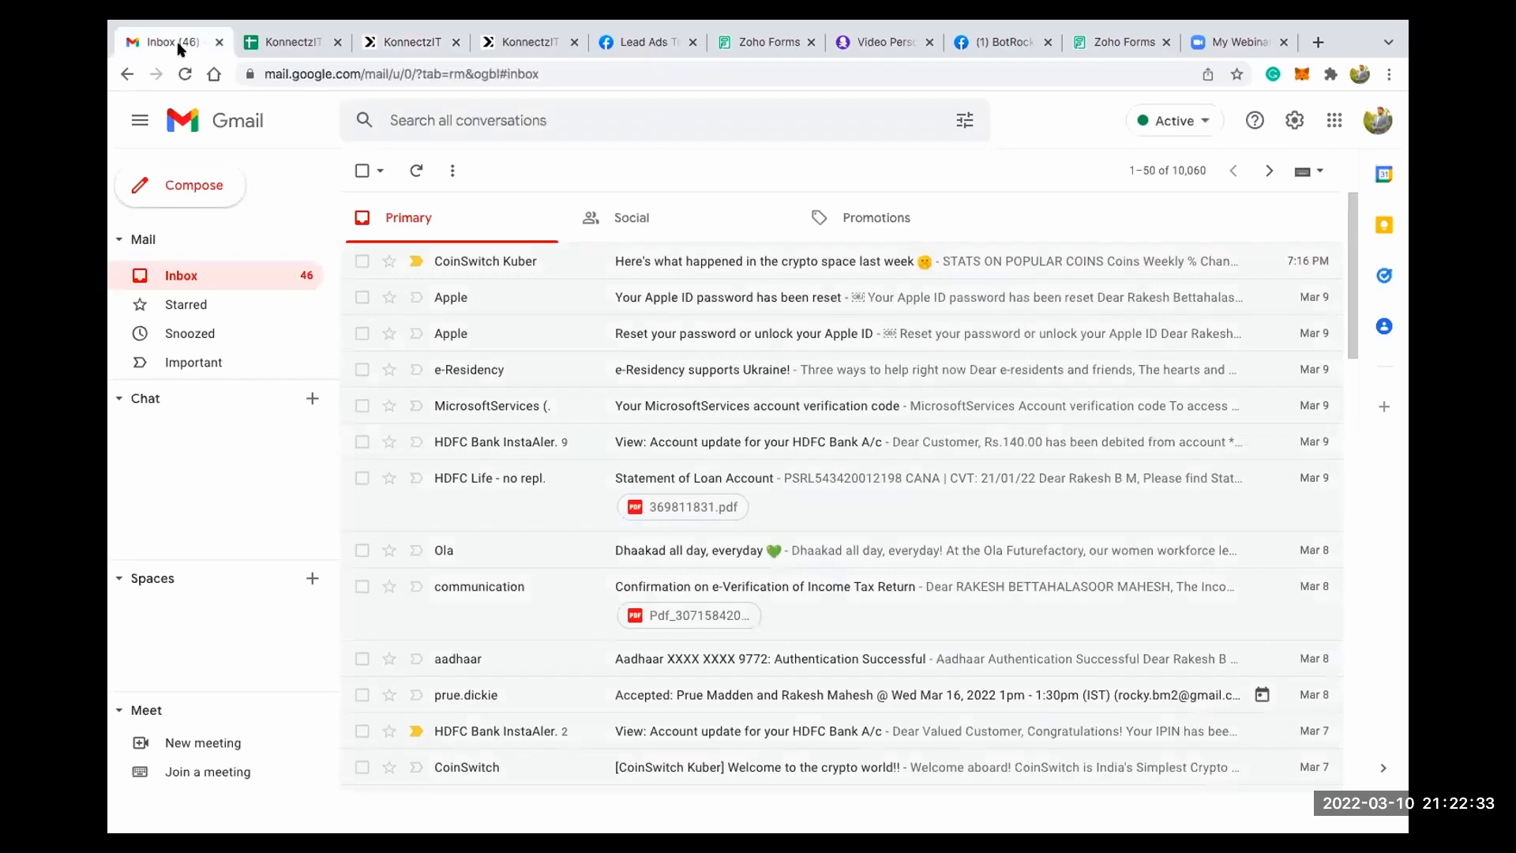
scroll(189, 336, down, 2)
scroll(190, 316, up, 1)
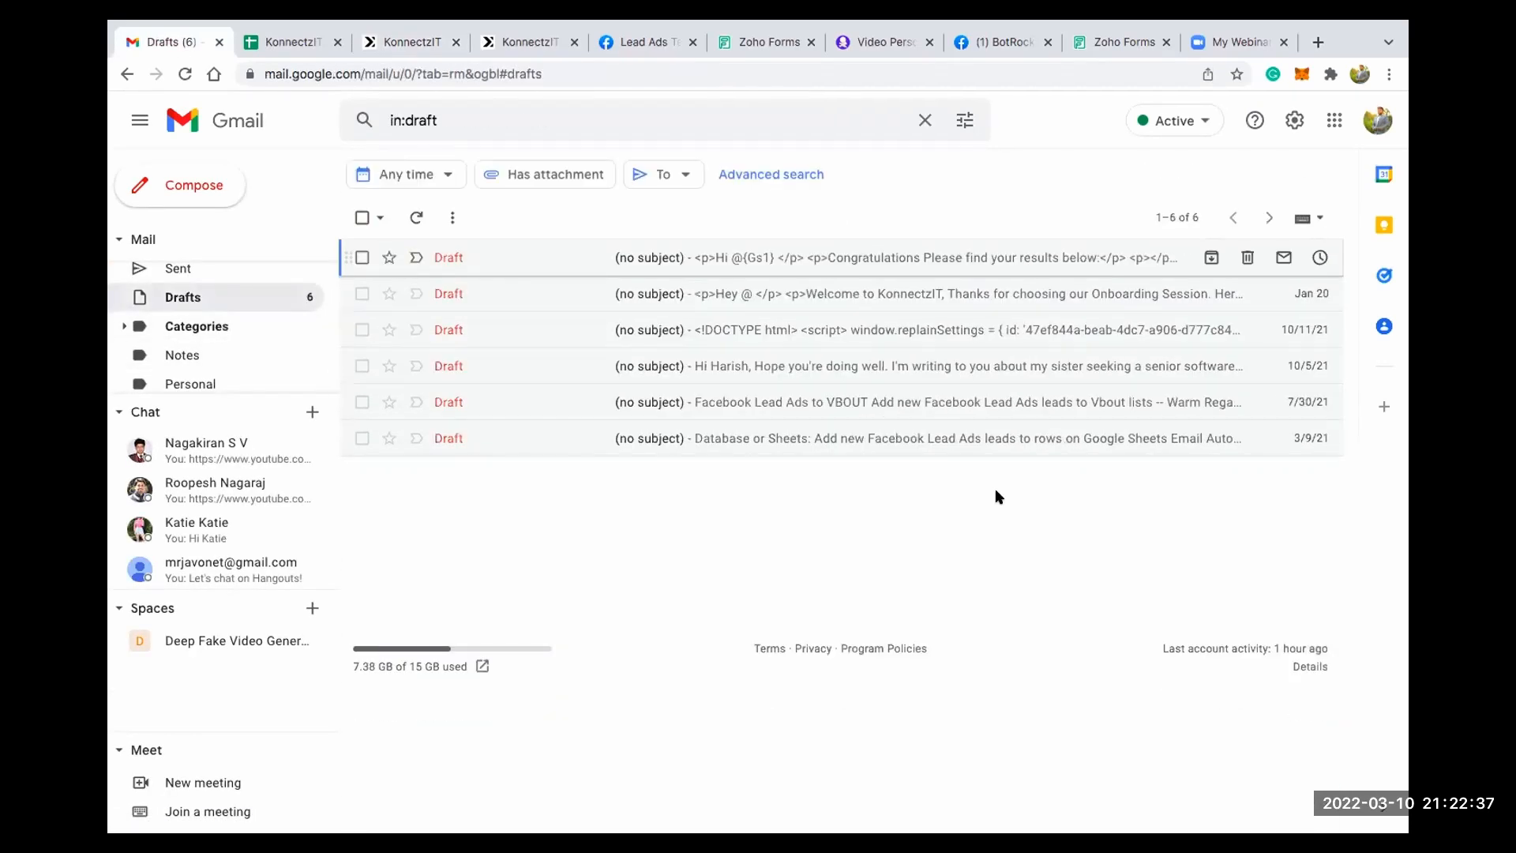
key(c)
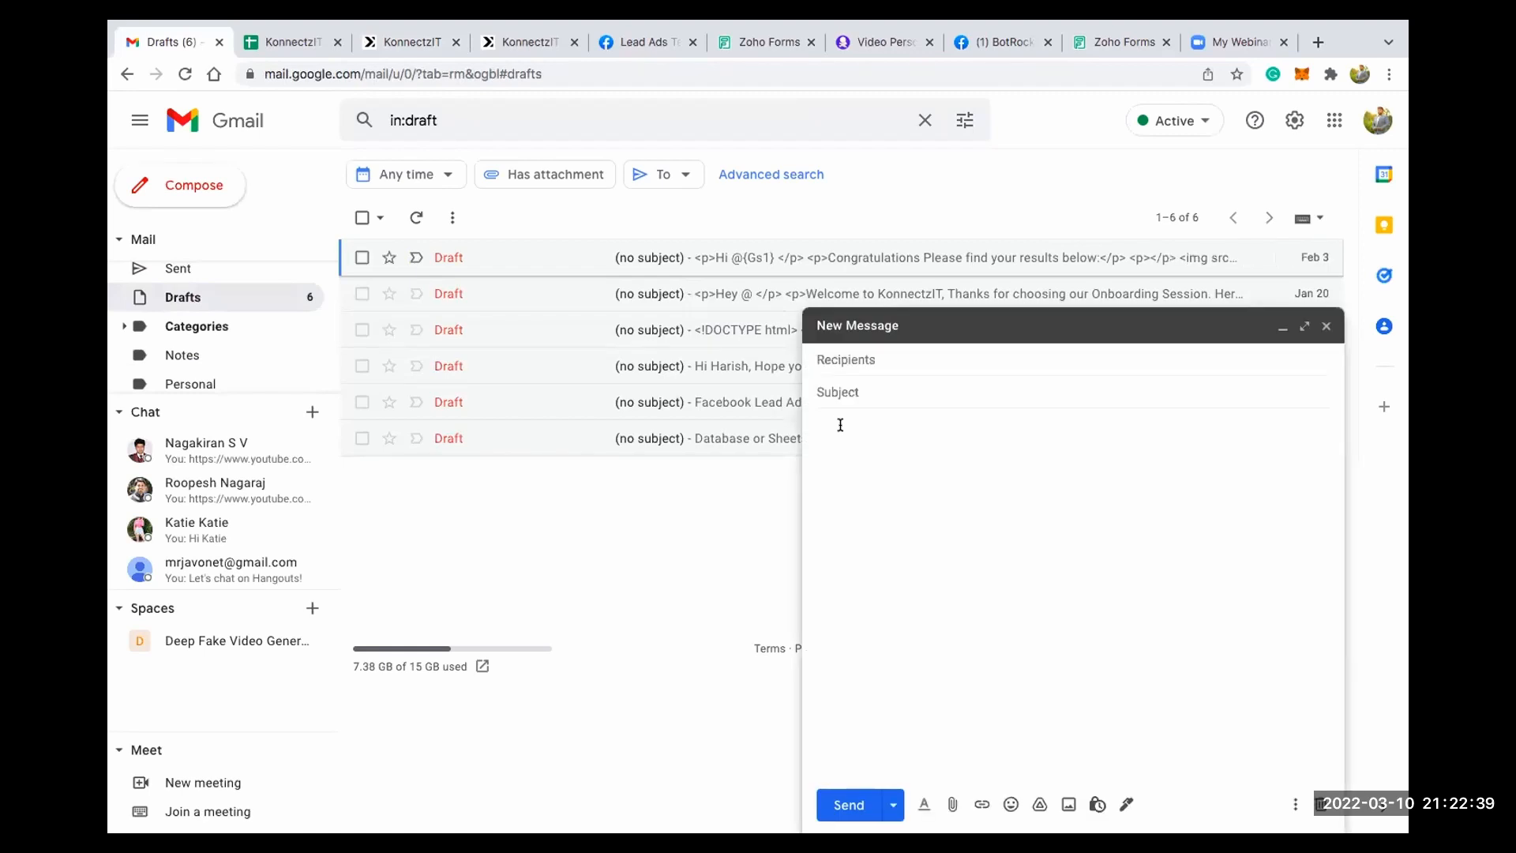
text(<p>Hi @{Gs1} </p> <p>Congratulations Please find your results below:</p> <p></p> <img src= @{Image_link}  width="600" height="400"> <p></p> <p>Regards,</p> <p>KonnectzIT Team</p>)
drag(952, 532, 815, 418)
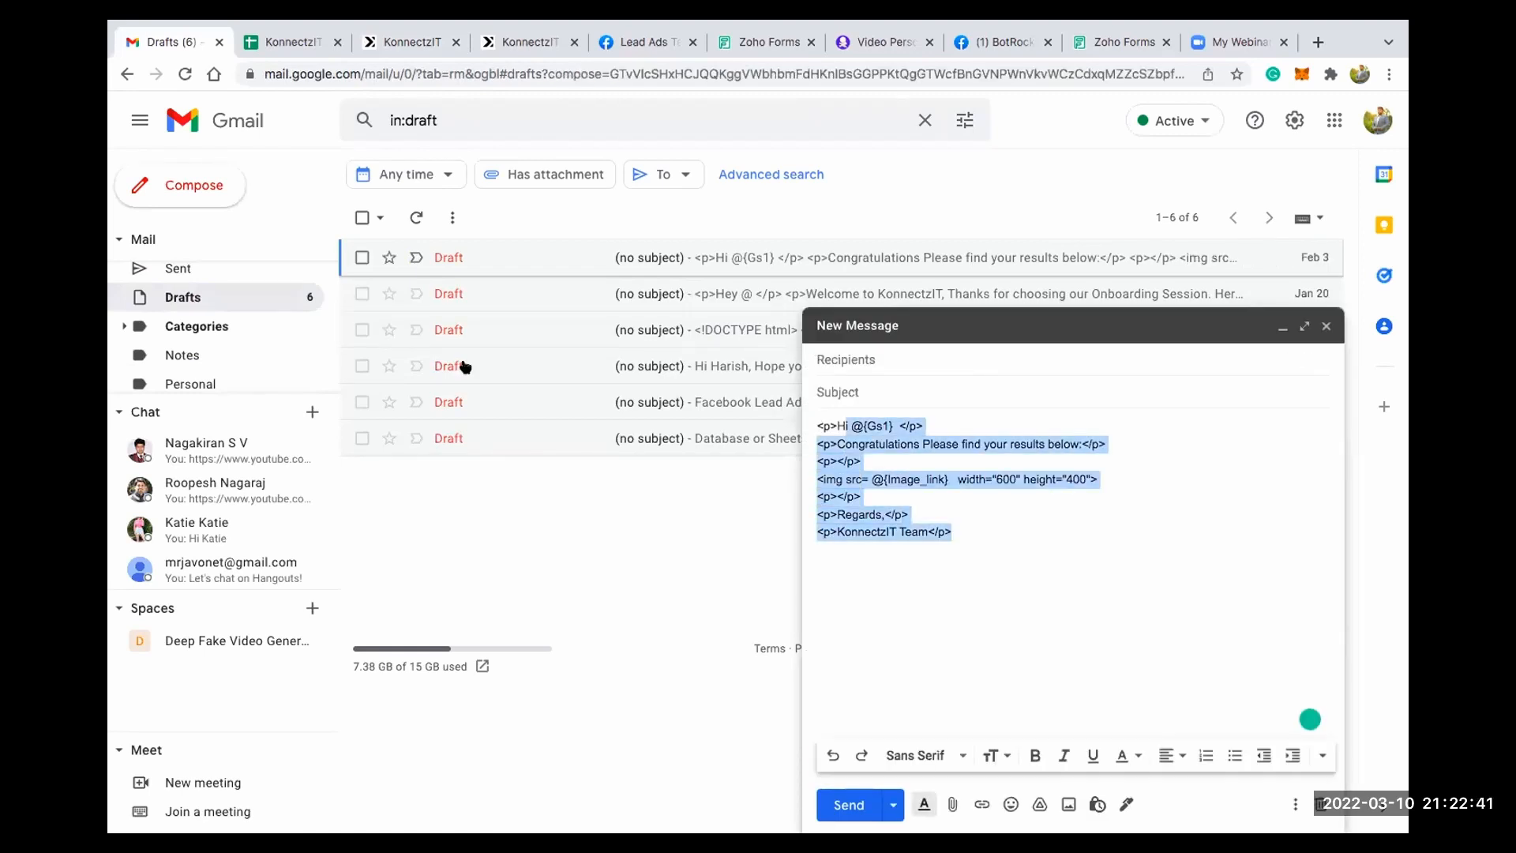
scroll(224, 292, up, 3)
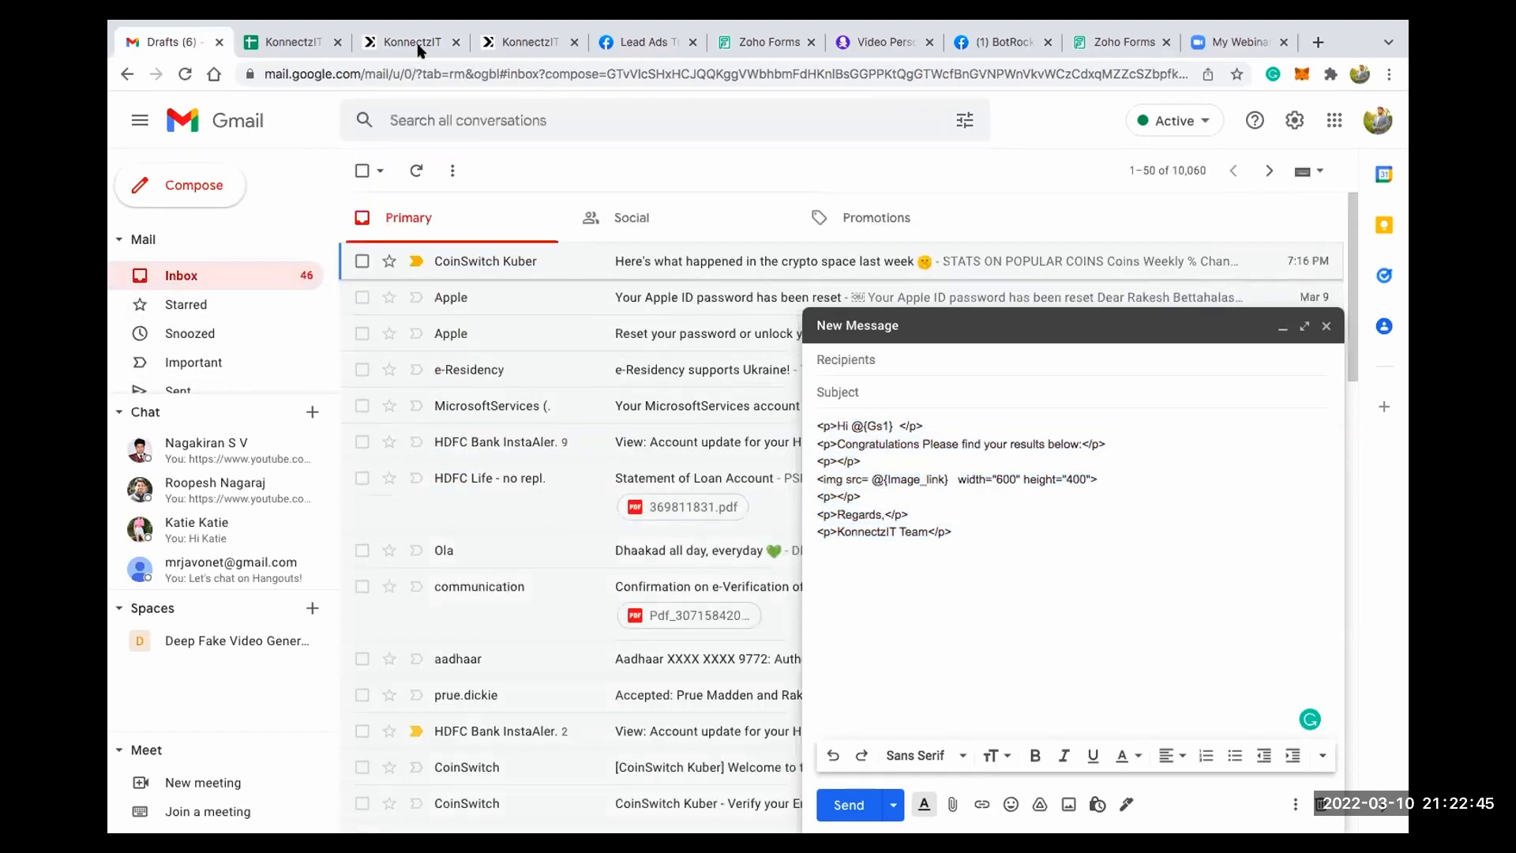
click(1073, 326)
- Switch back to KonnectzIT and replace the Text Formatter's merge text with the copied HTML message
key(super+3)
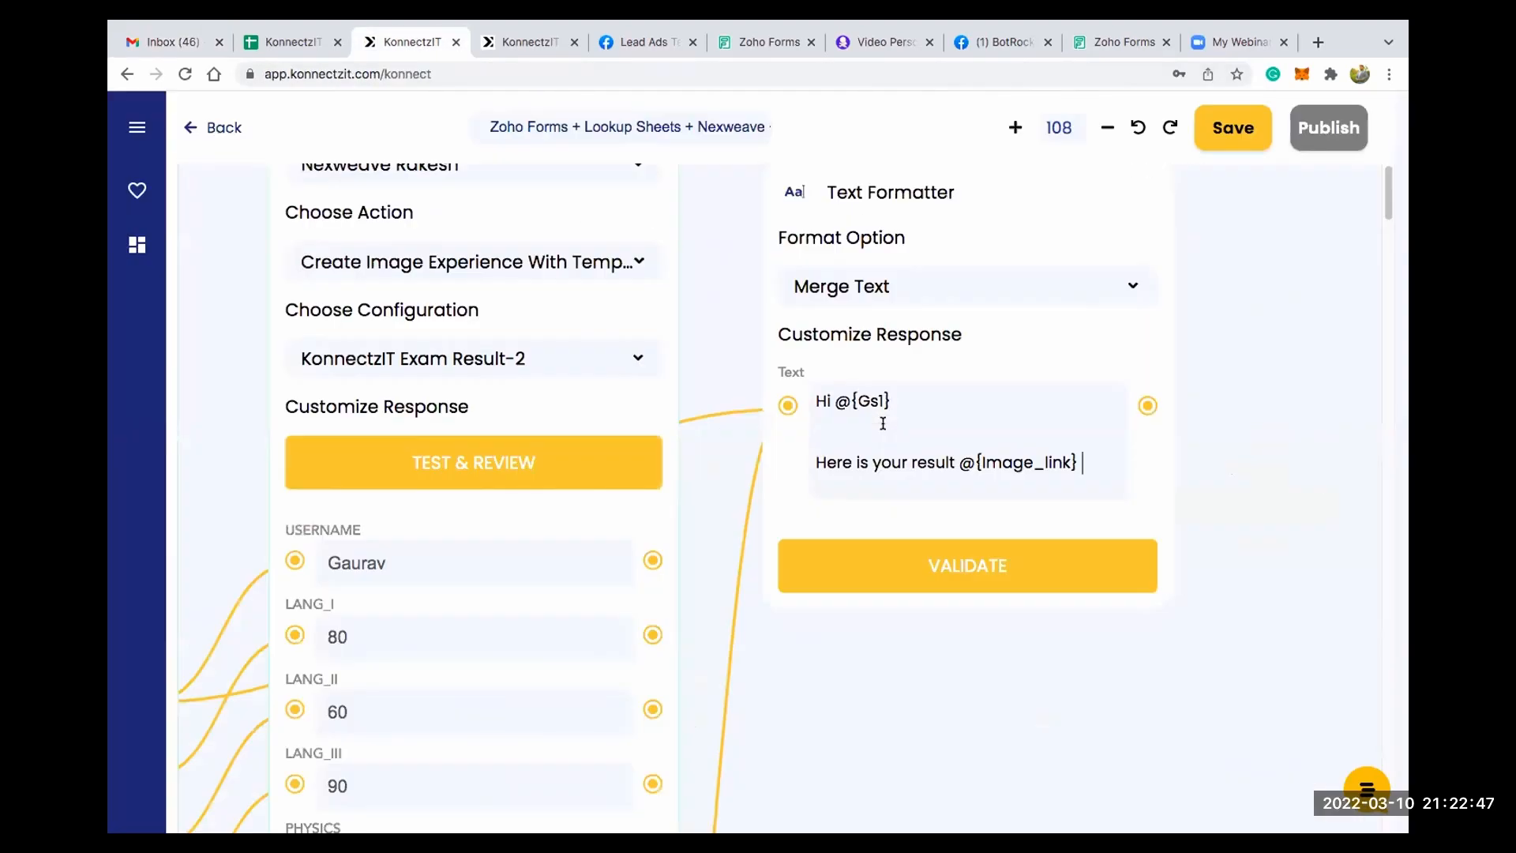
key(ctrl+a)
text(<p>Hi @{Gs1}, </p> <p>Congratulations Please find your results below:</p> <p></p> <img src= @{Image_link} width="600" height="400"> <p></p> <p>Regards,</p> <p>KonnectzIT Team</p>)
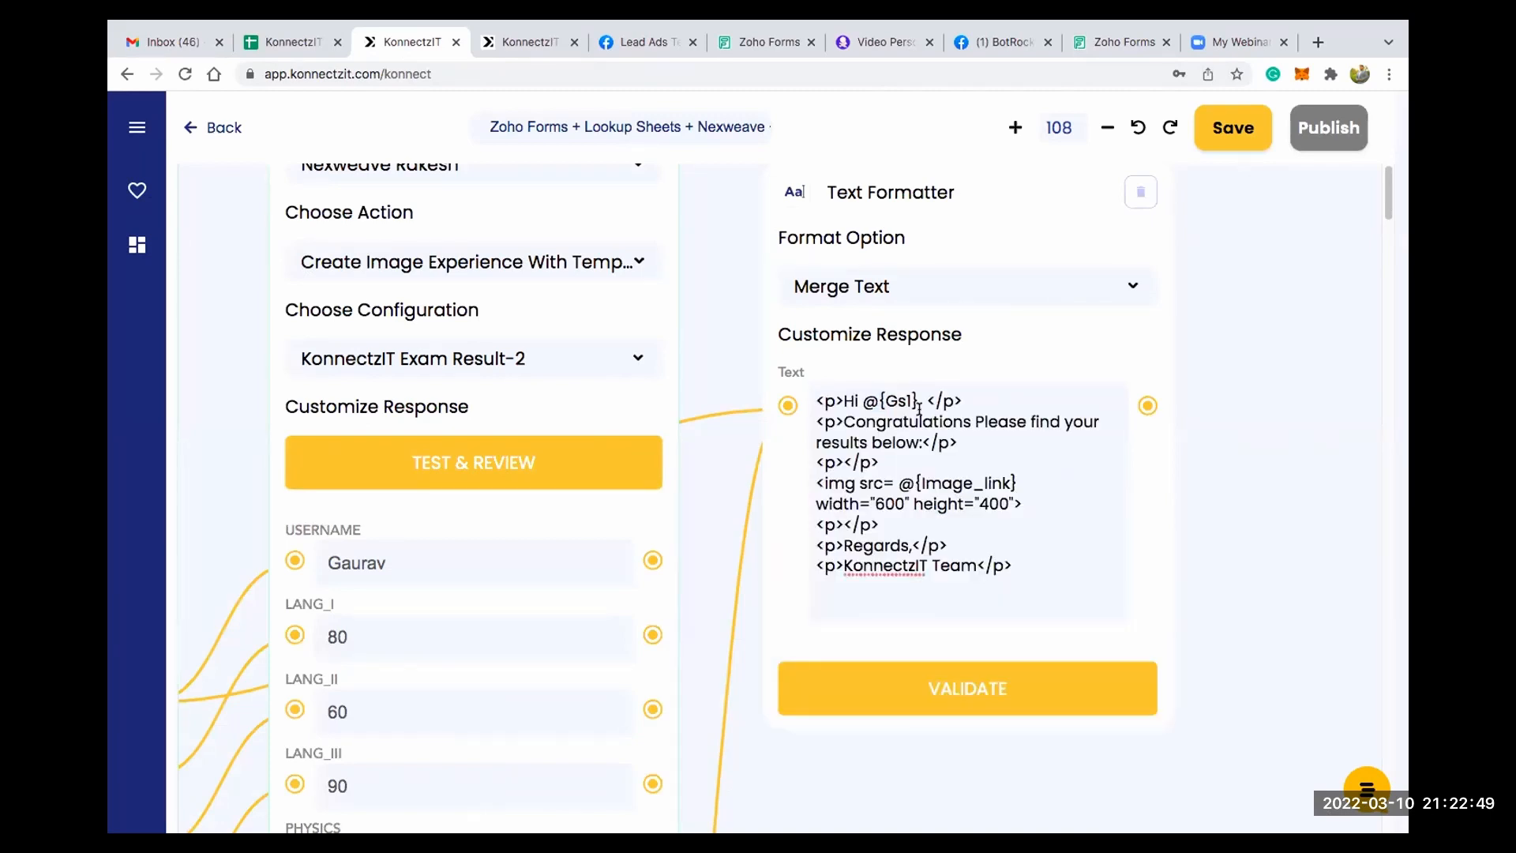
- Re-insert the Gs1 and Image_link field references in the HTML merge text and validate the Text Formatter
key(BackSpace)
key(BackSpace)
key(BackSpace)
key(BackSpace)
key(BackSpace)
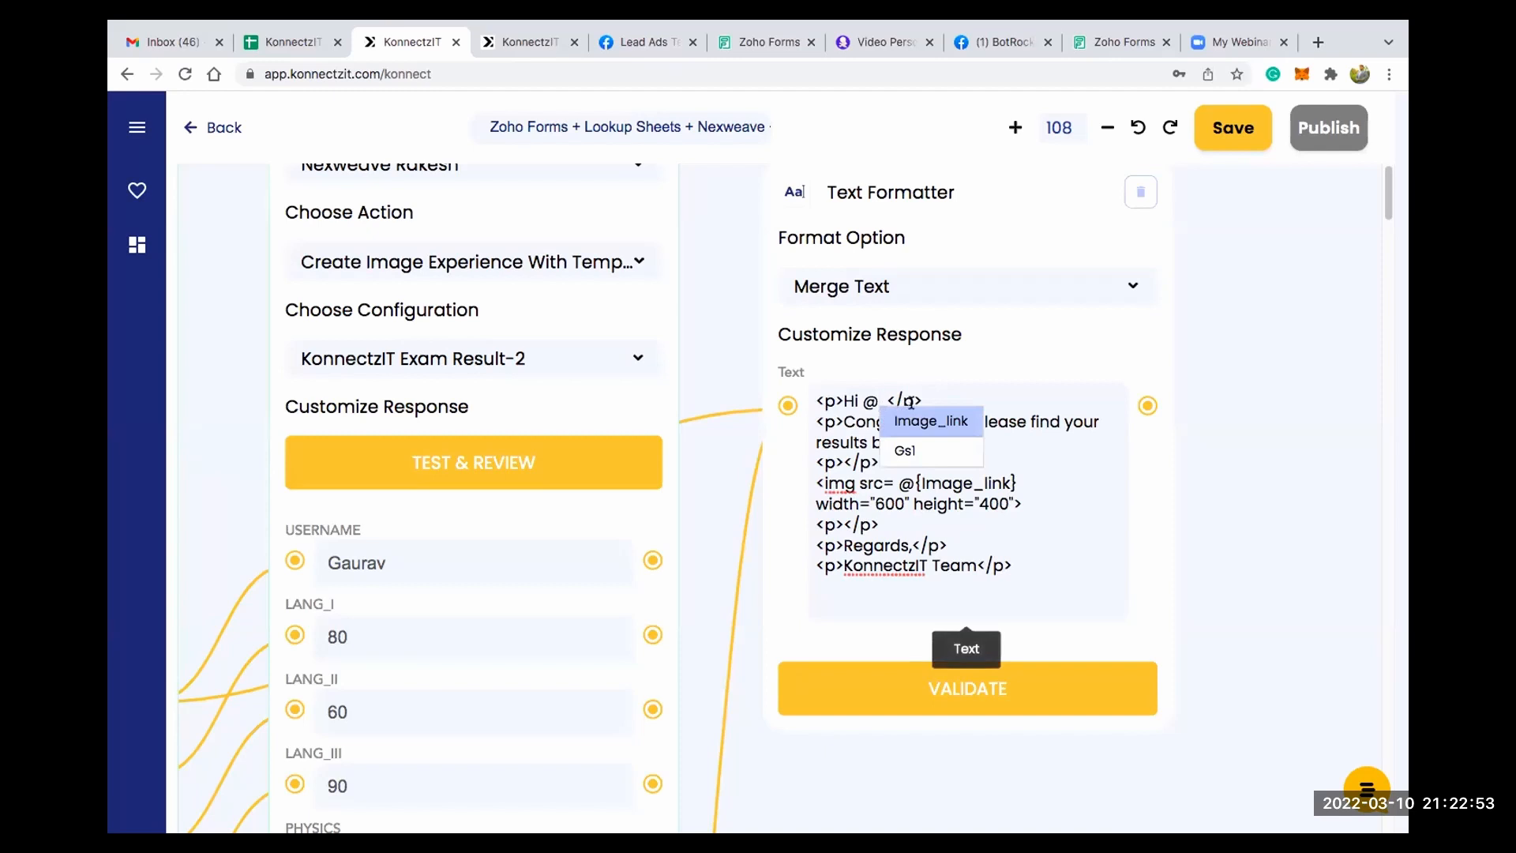
click(907, 450)
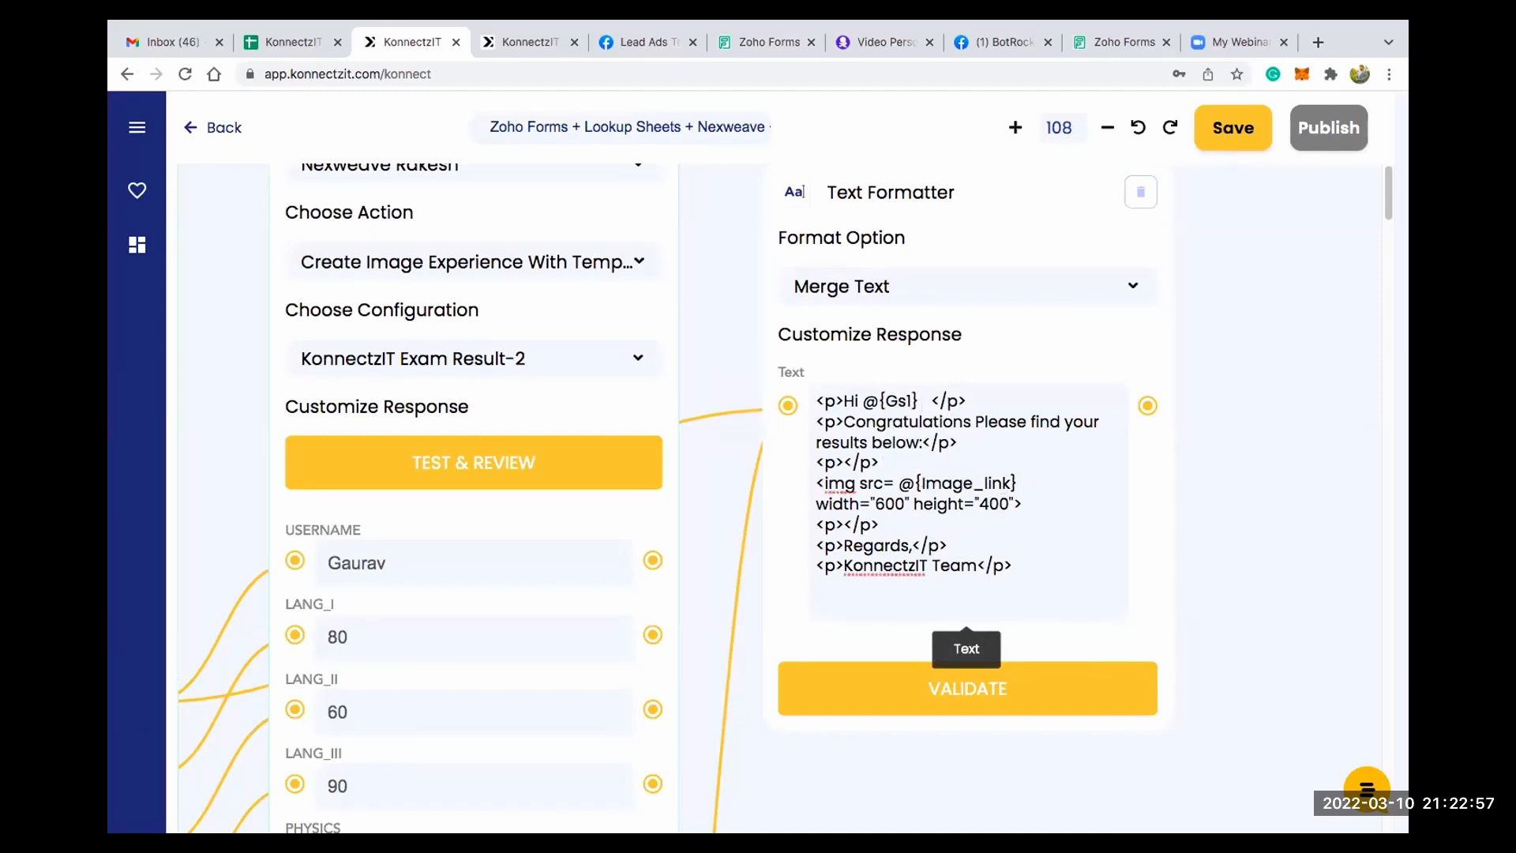
key(BackSpace)
key(BackSpace)
key(BackSpace)
key(BackSpace)
key(BackSpace)
key(BackSpace)
key(BackSpace)
key(BackSpace)
key(BackSpace)
key(BackSpace)
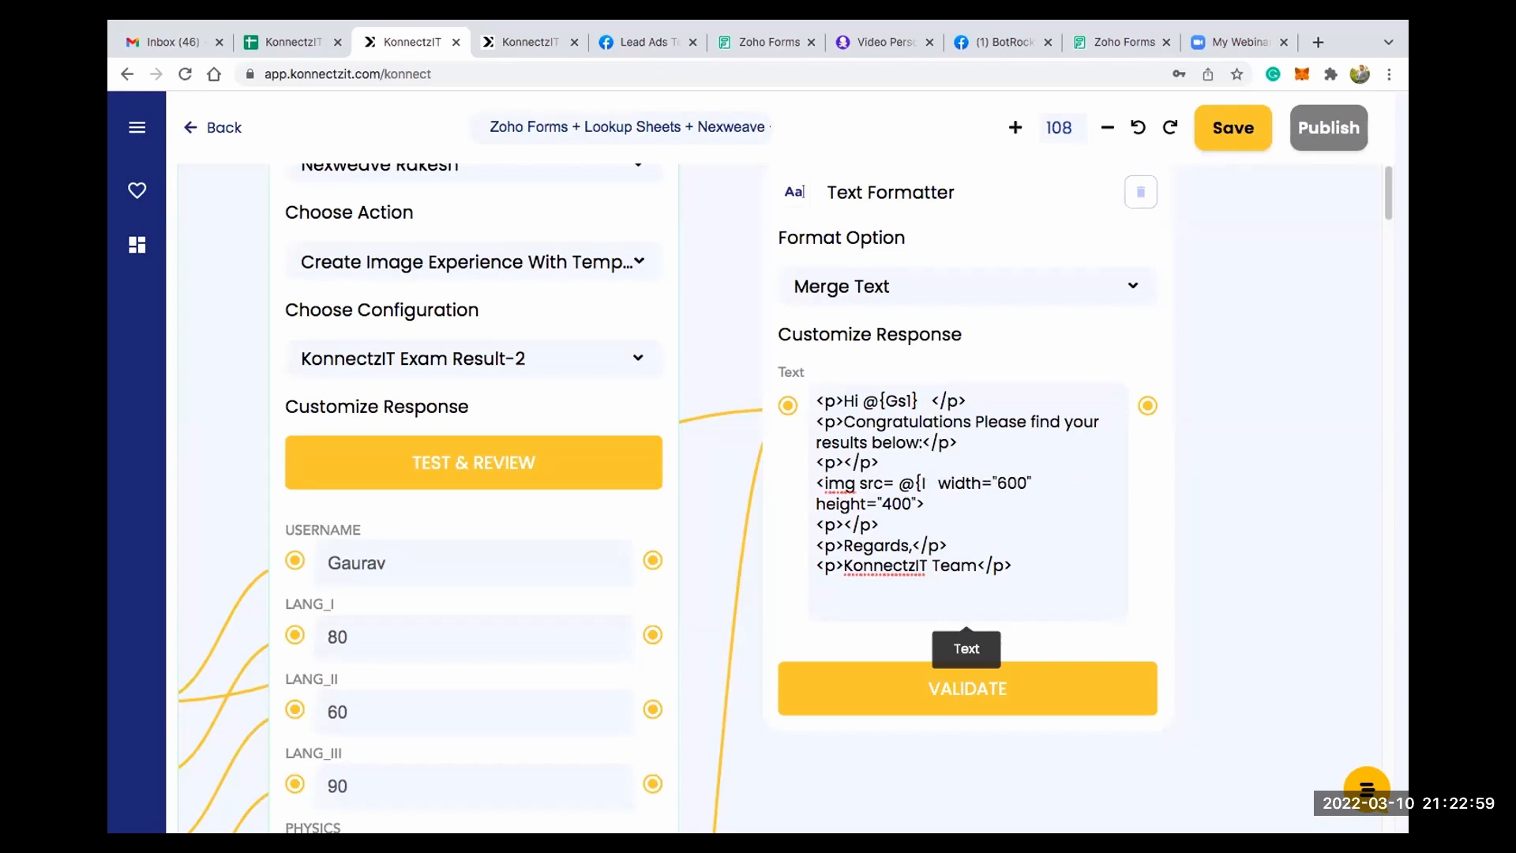
key(BackSpace)
key(BackSpace)
key(Return)
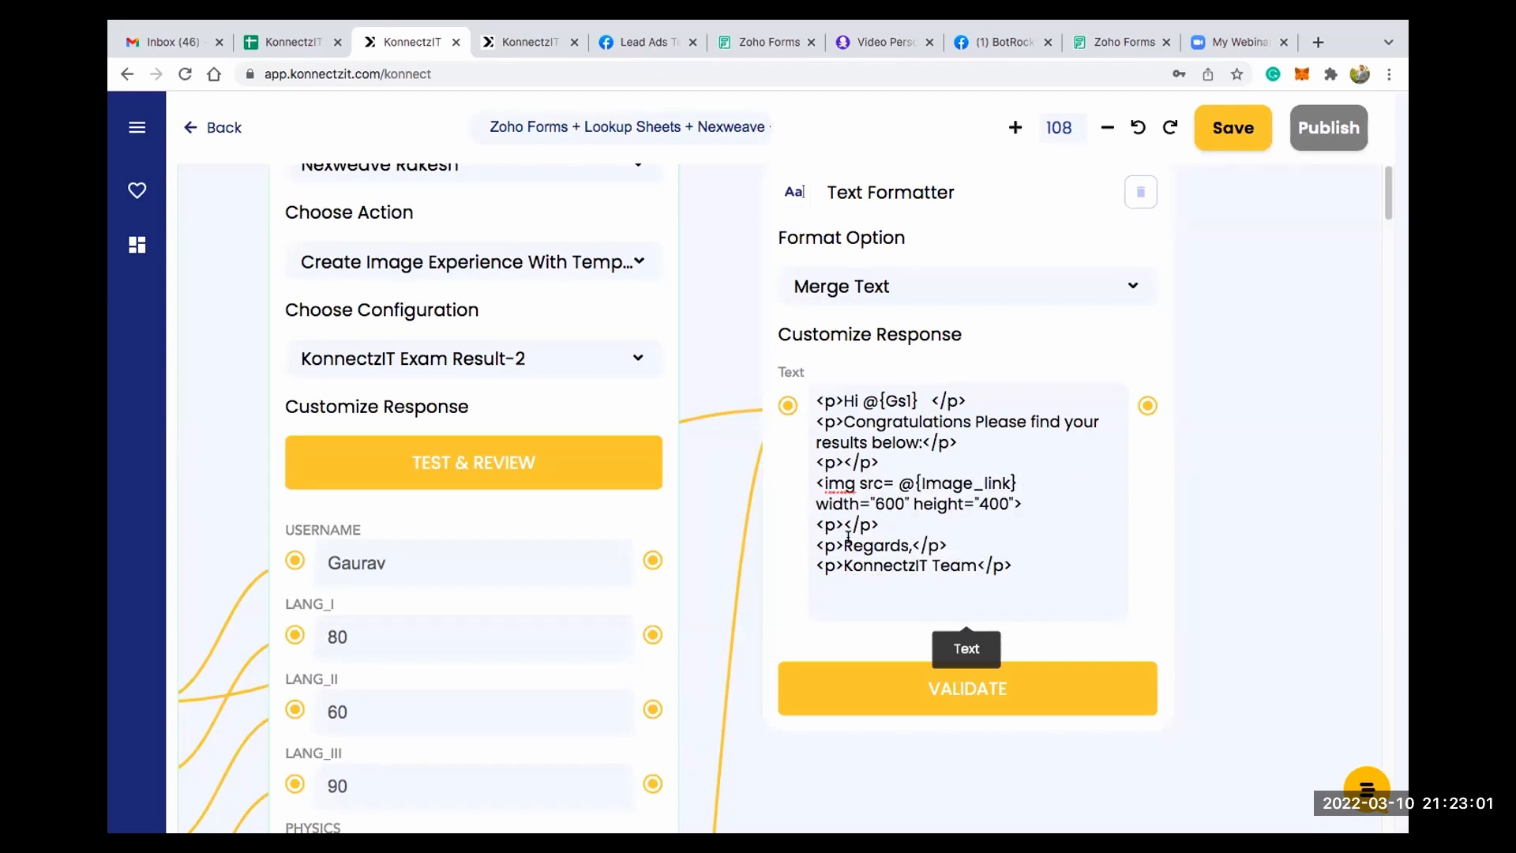
click(944, 695)
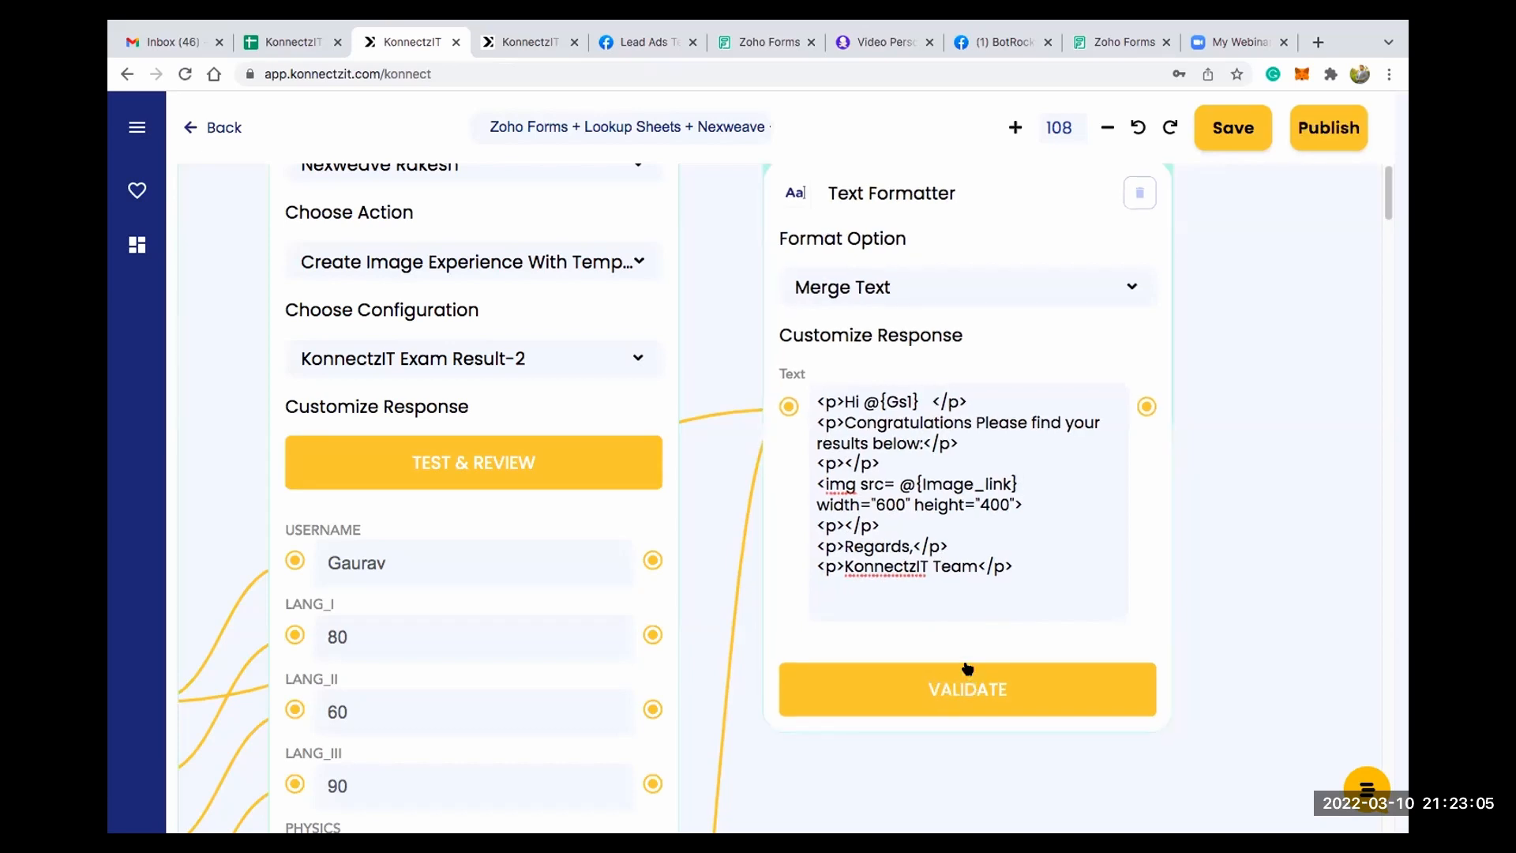
- Find the Gmail app and add its card to the canvas beside the Text Formatter card
scroll(967, 667, down, 3)
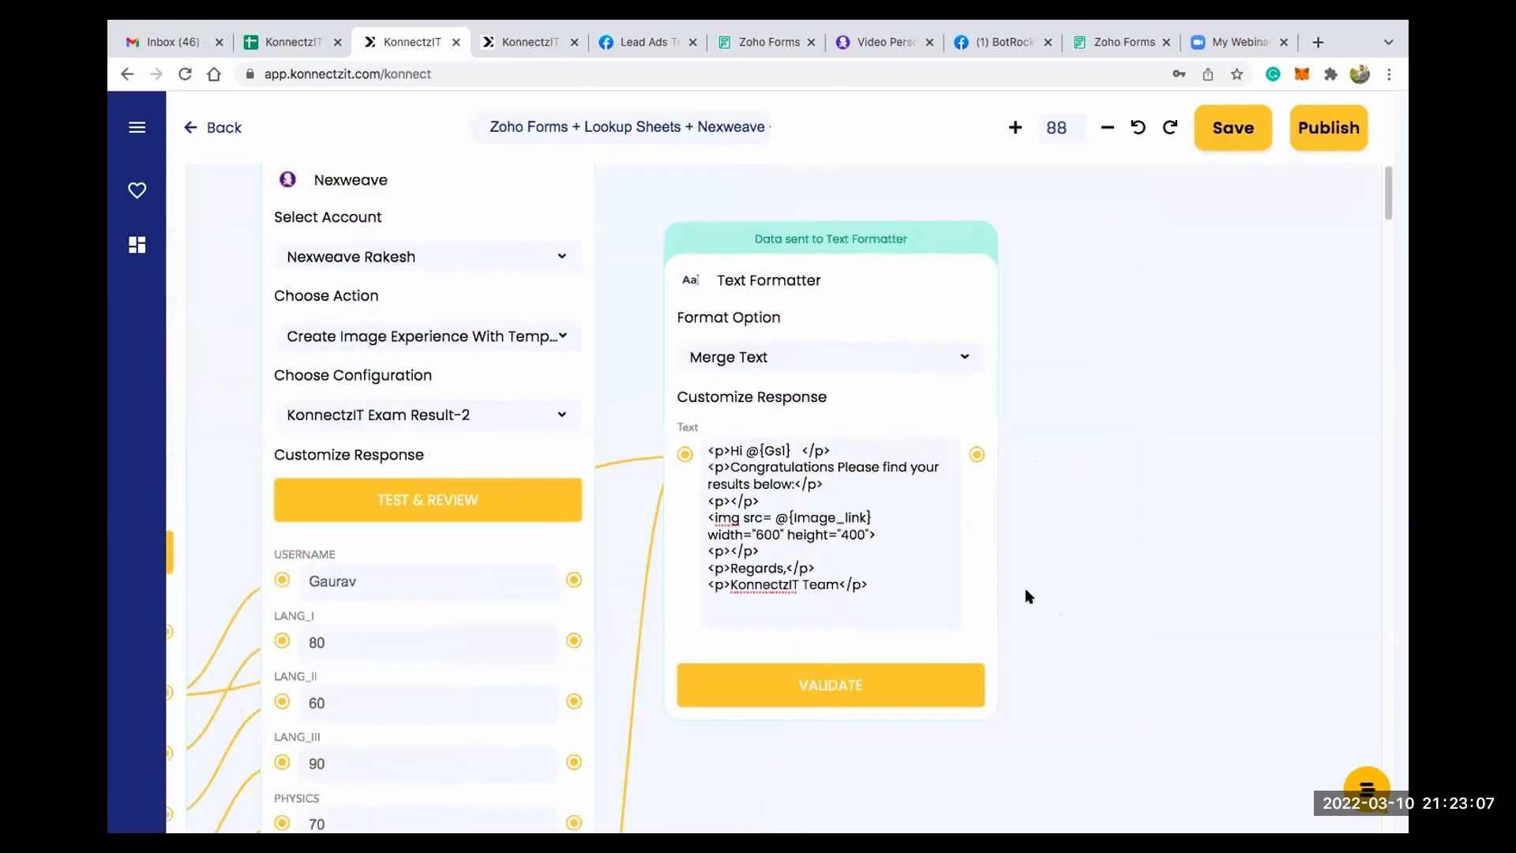
scroll(993, 546, right, 5)
scroll(993, 547, down, 2)
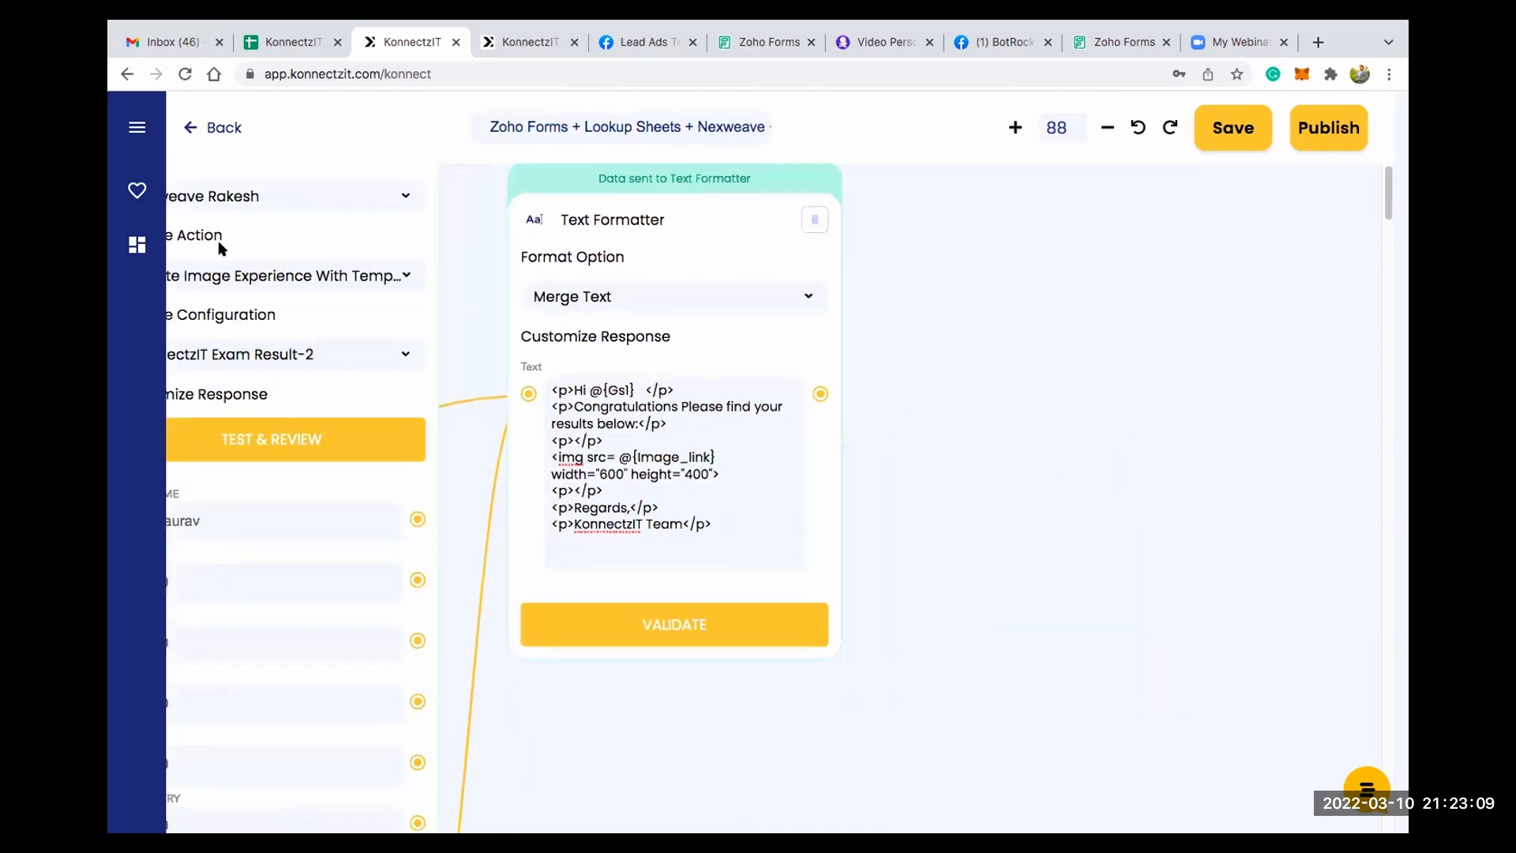
click(136, 127)
click(204, 203)
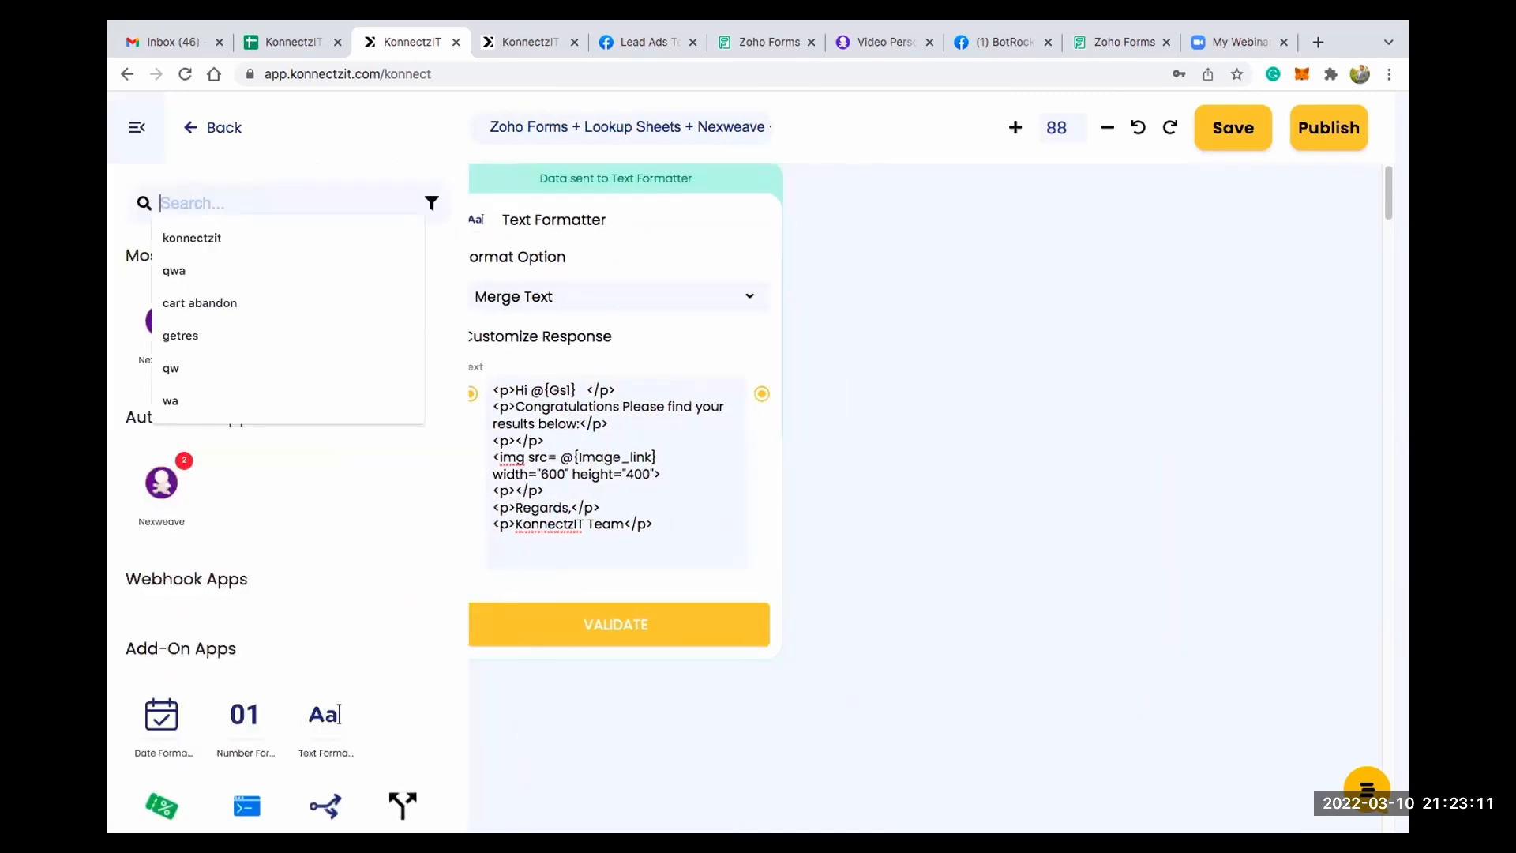
text(gmail)
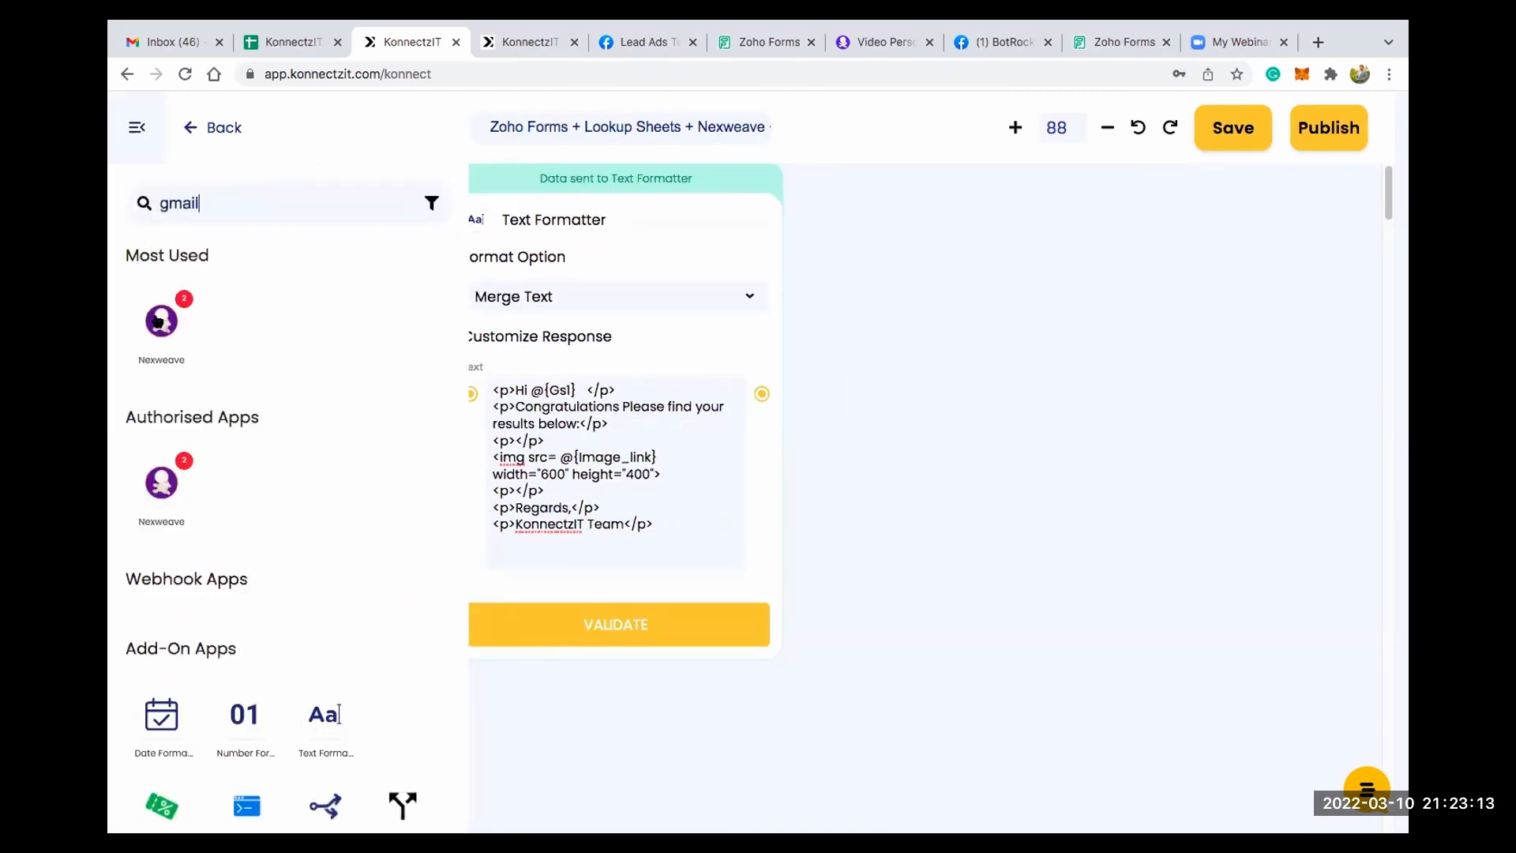
drag(161, 319, 900, 244)
click(1064, 188)
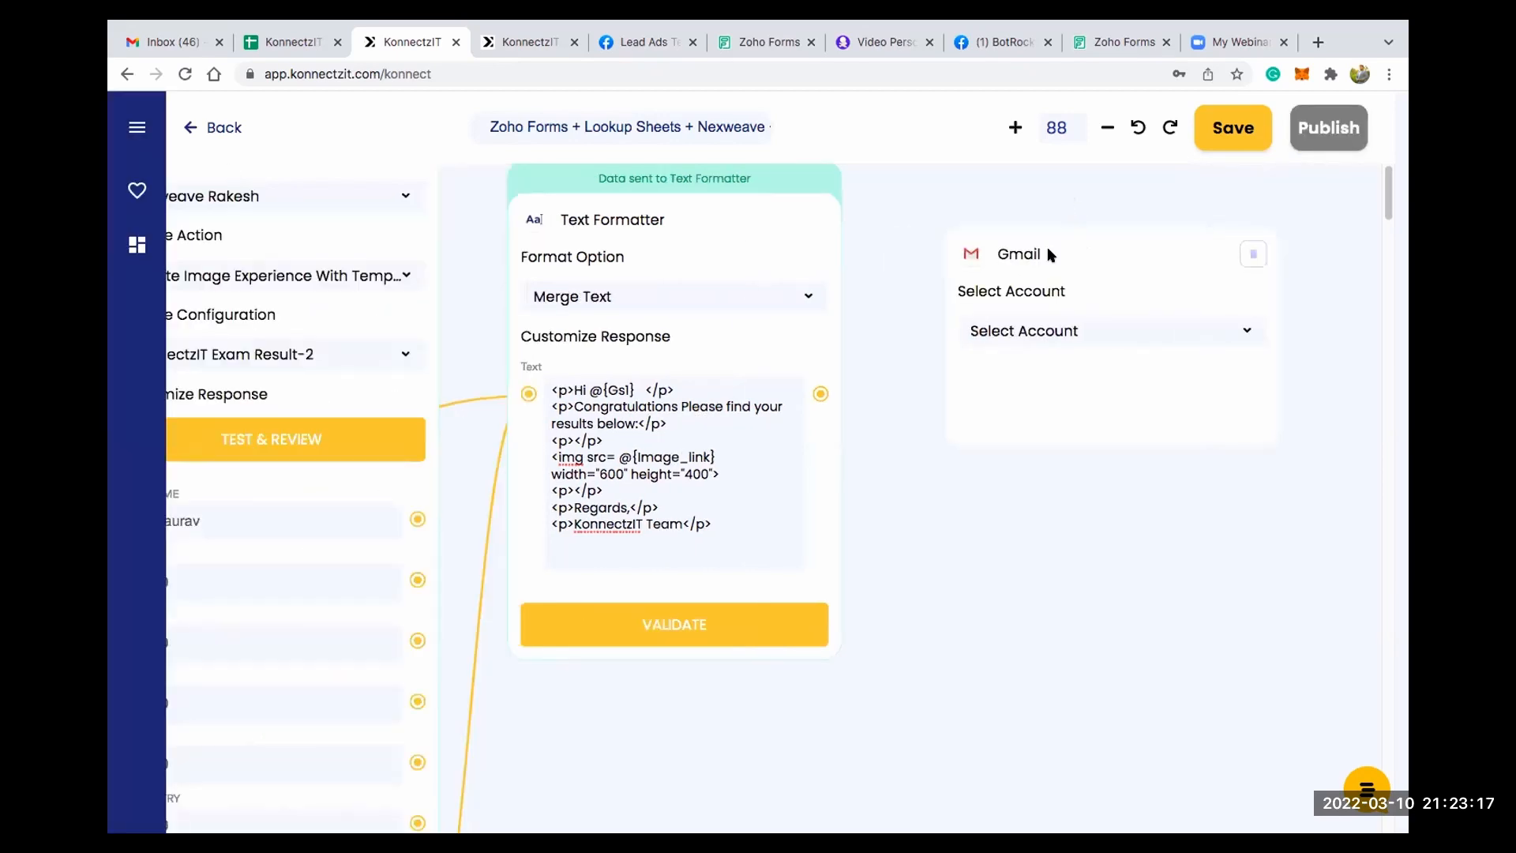
drag(1046, 247, 1027, 189)
- Configure the Gmail card with Gmail Account #4, the Send Email action and HTML as the content type
click(1050, 271)
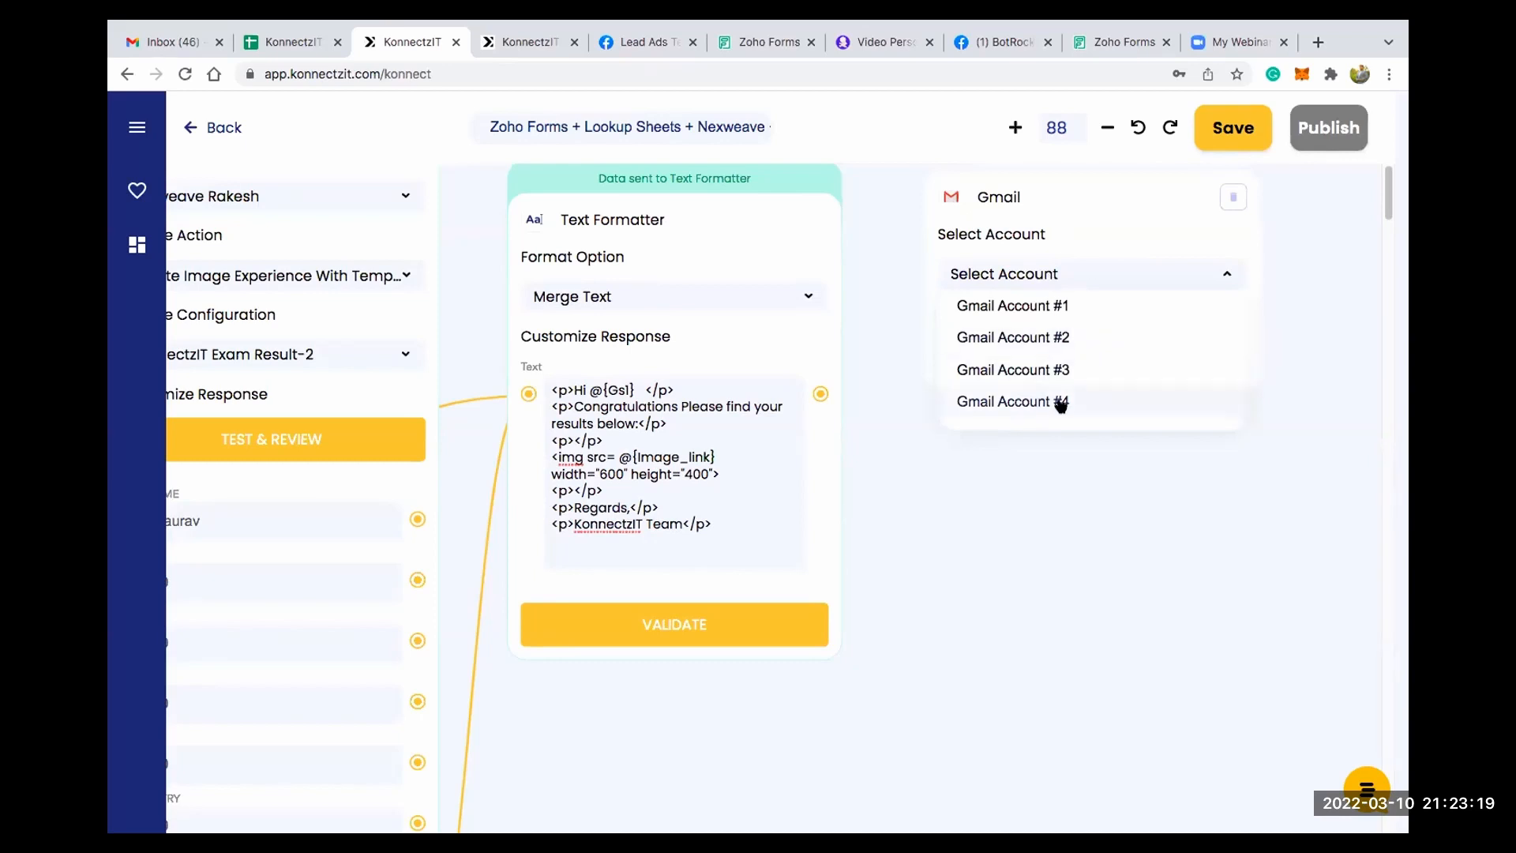
click(1058, 403)
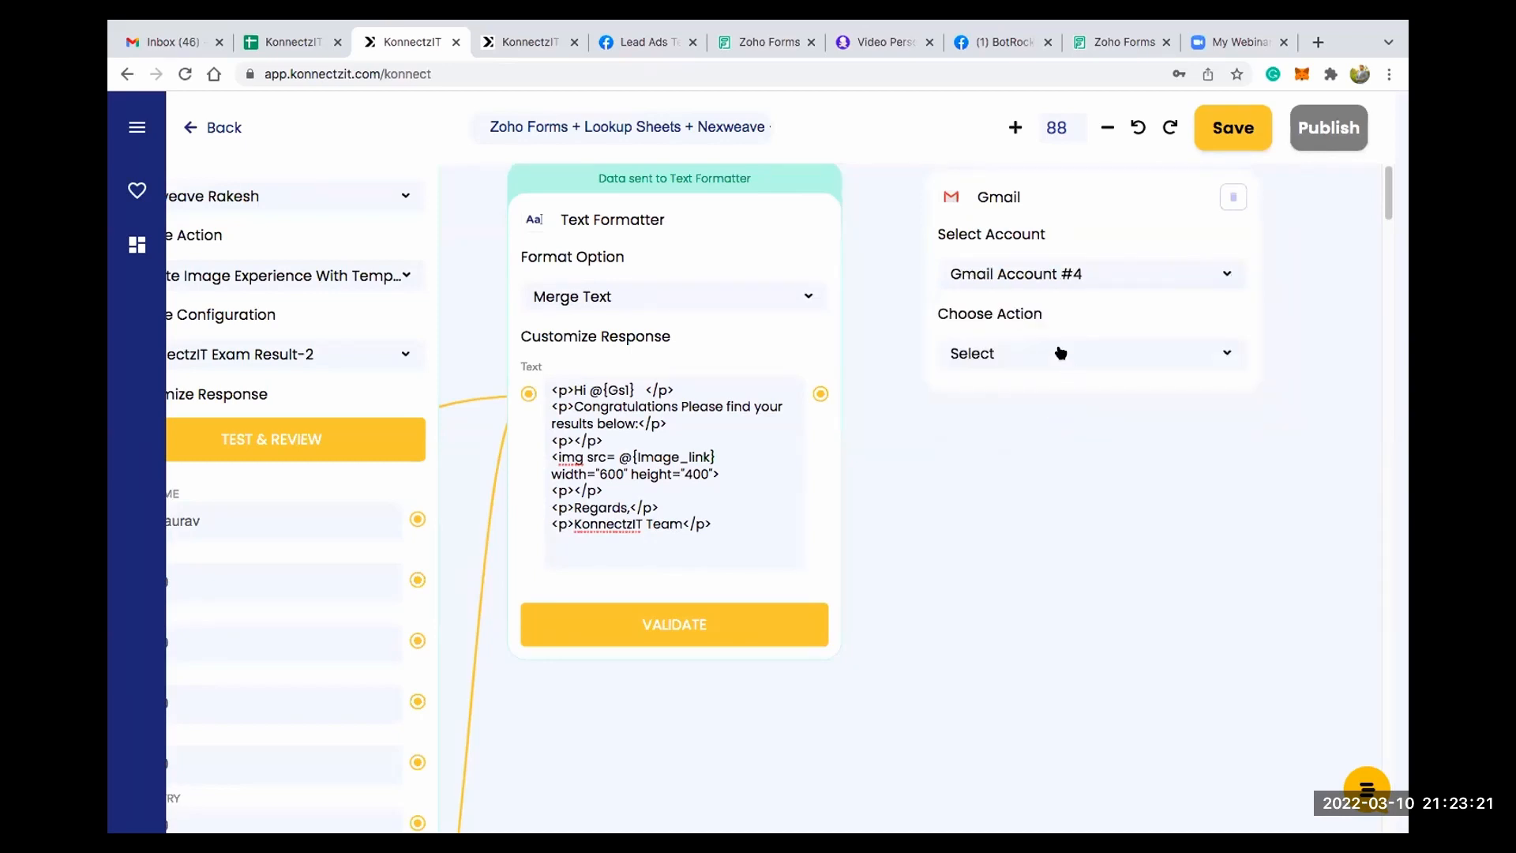
click(1056, 352)
click(1046, 383)
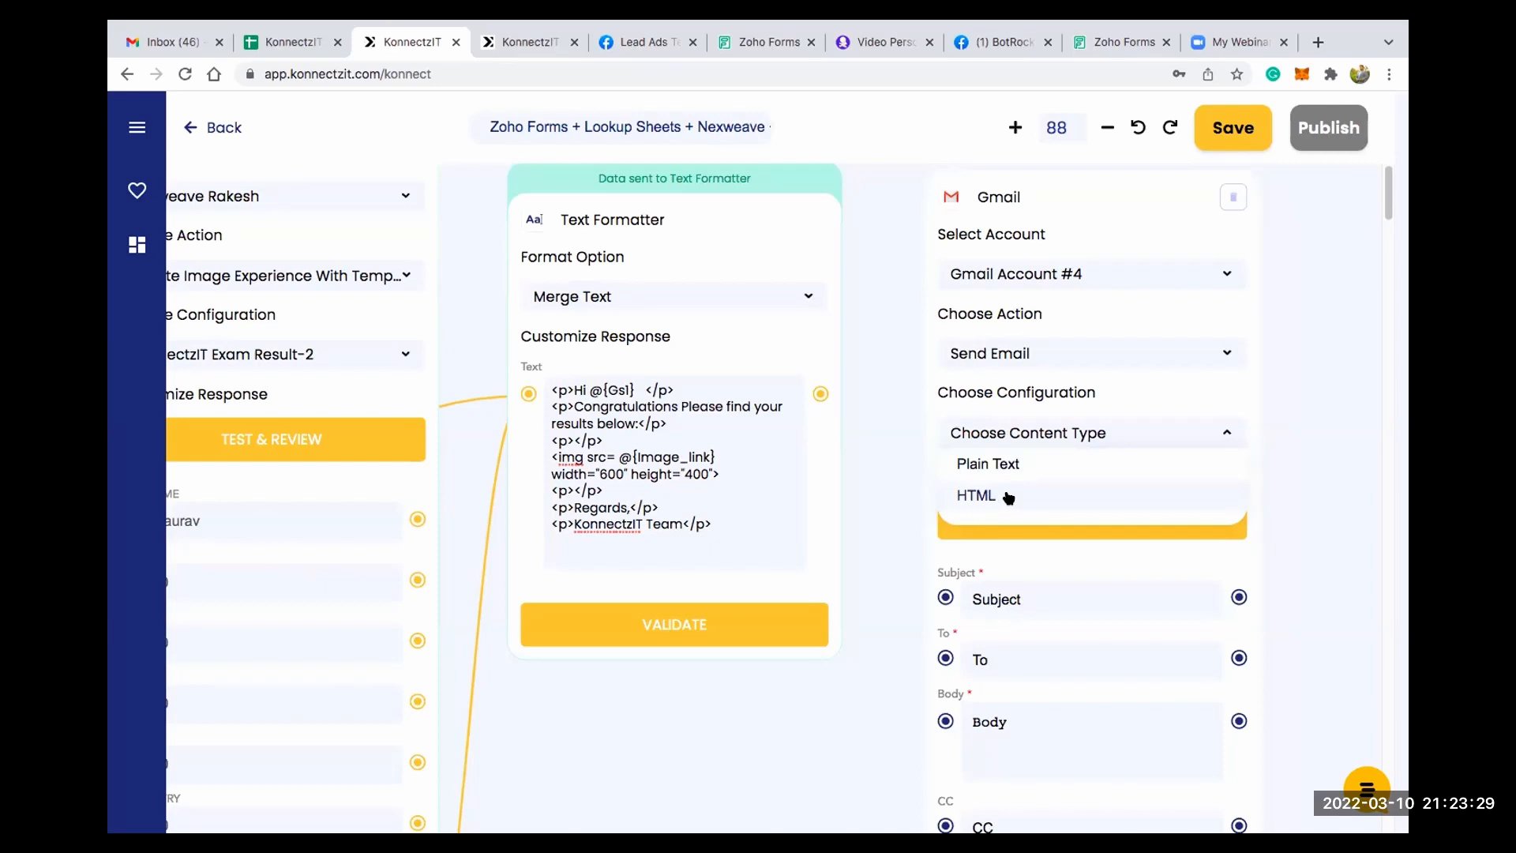
click(1008, 497)
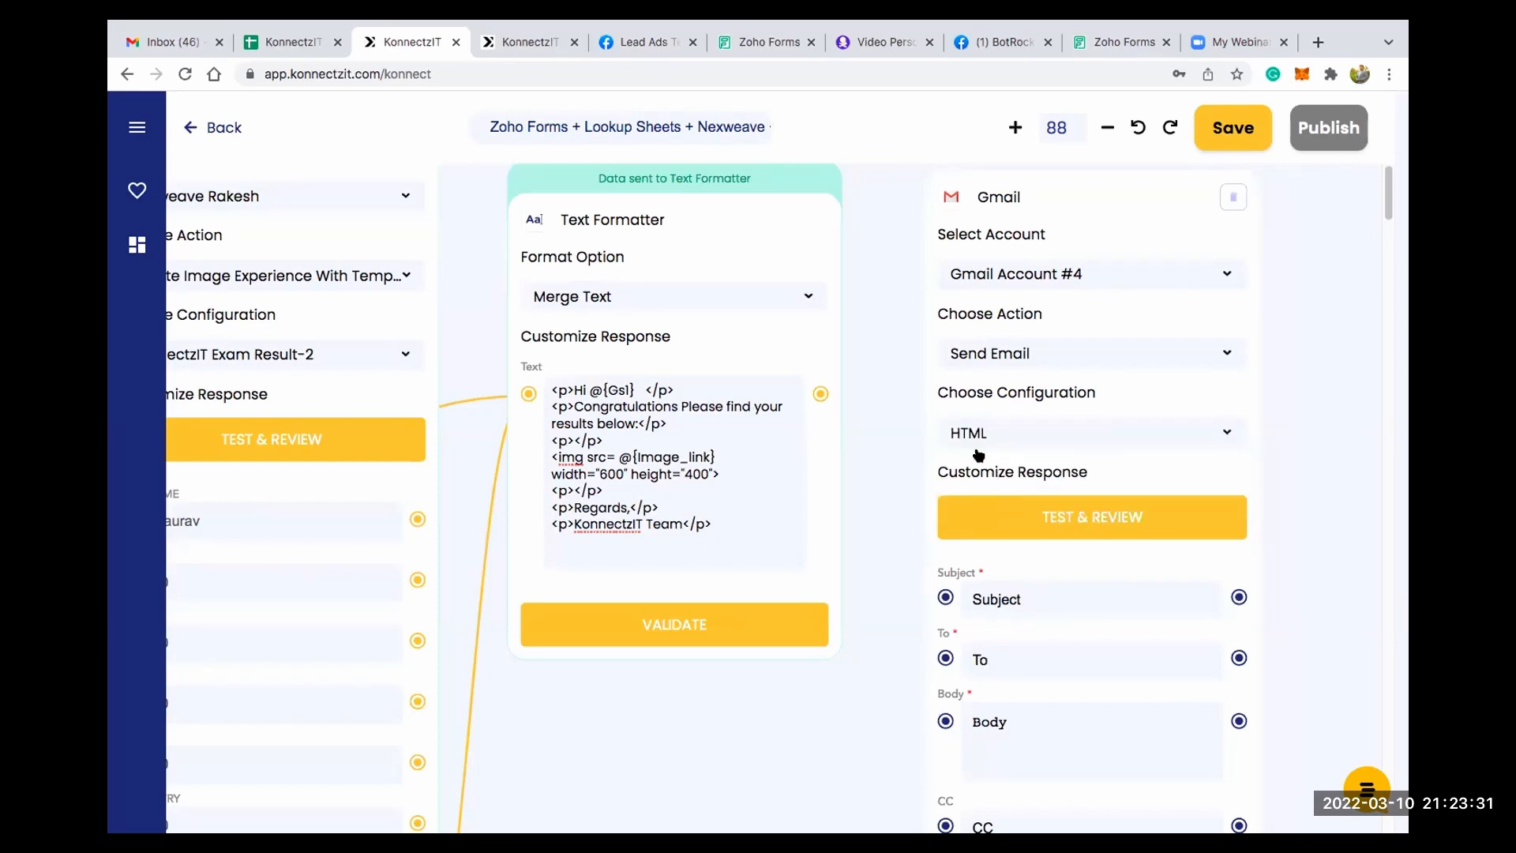
- Connect the Text Formatter's output to the Gmail Body field and the Zoho Forms email field to the To field
scroll(904, 540, down, 3)
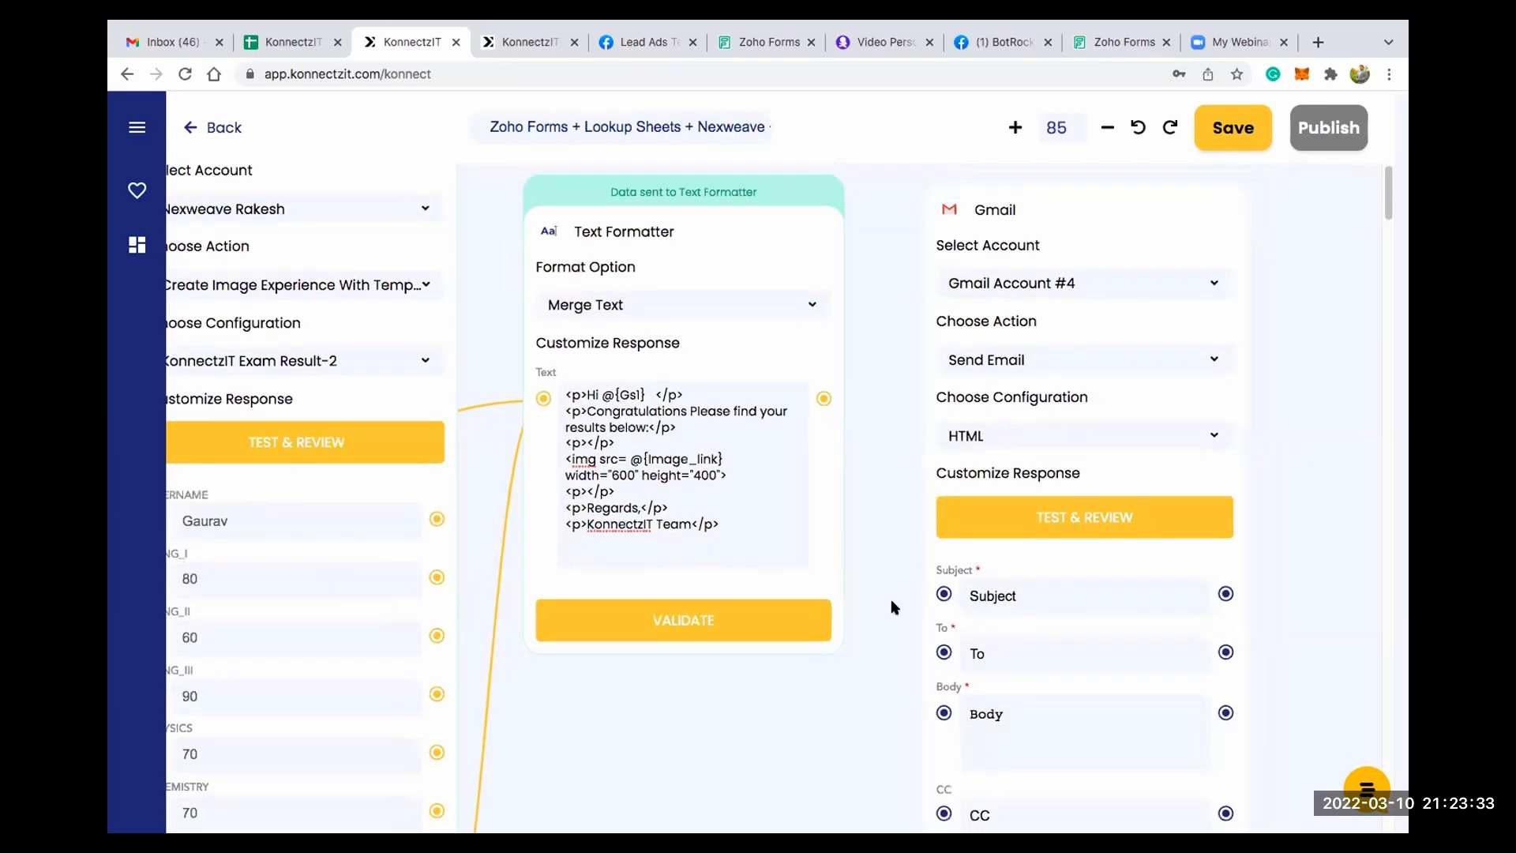
drag(880, 336, 996, 639)
scroll(923, 596, down, 2)
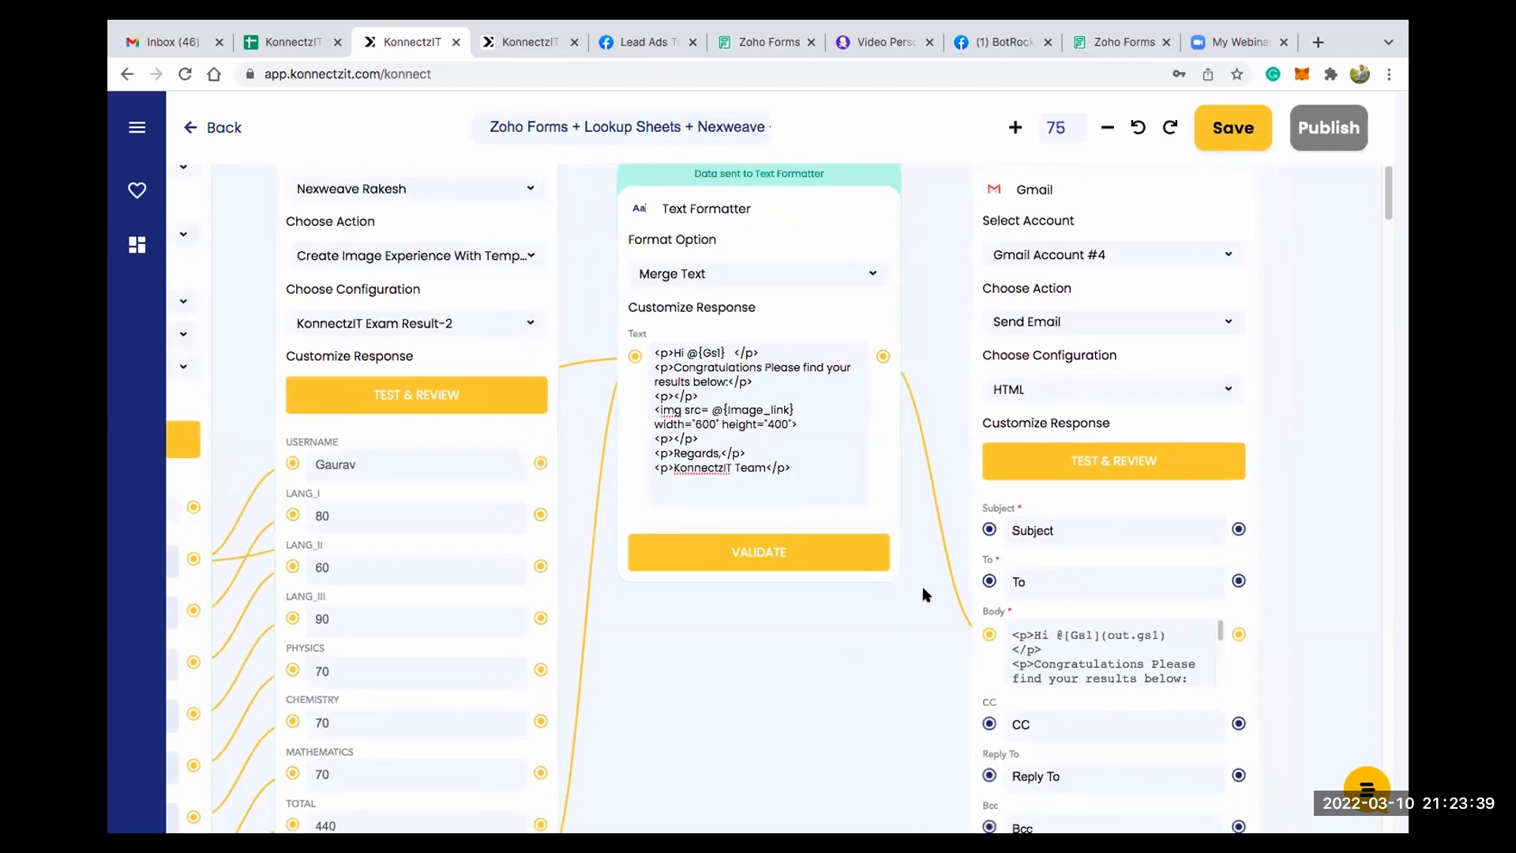
scroll(924, 596, down, 3)
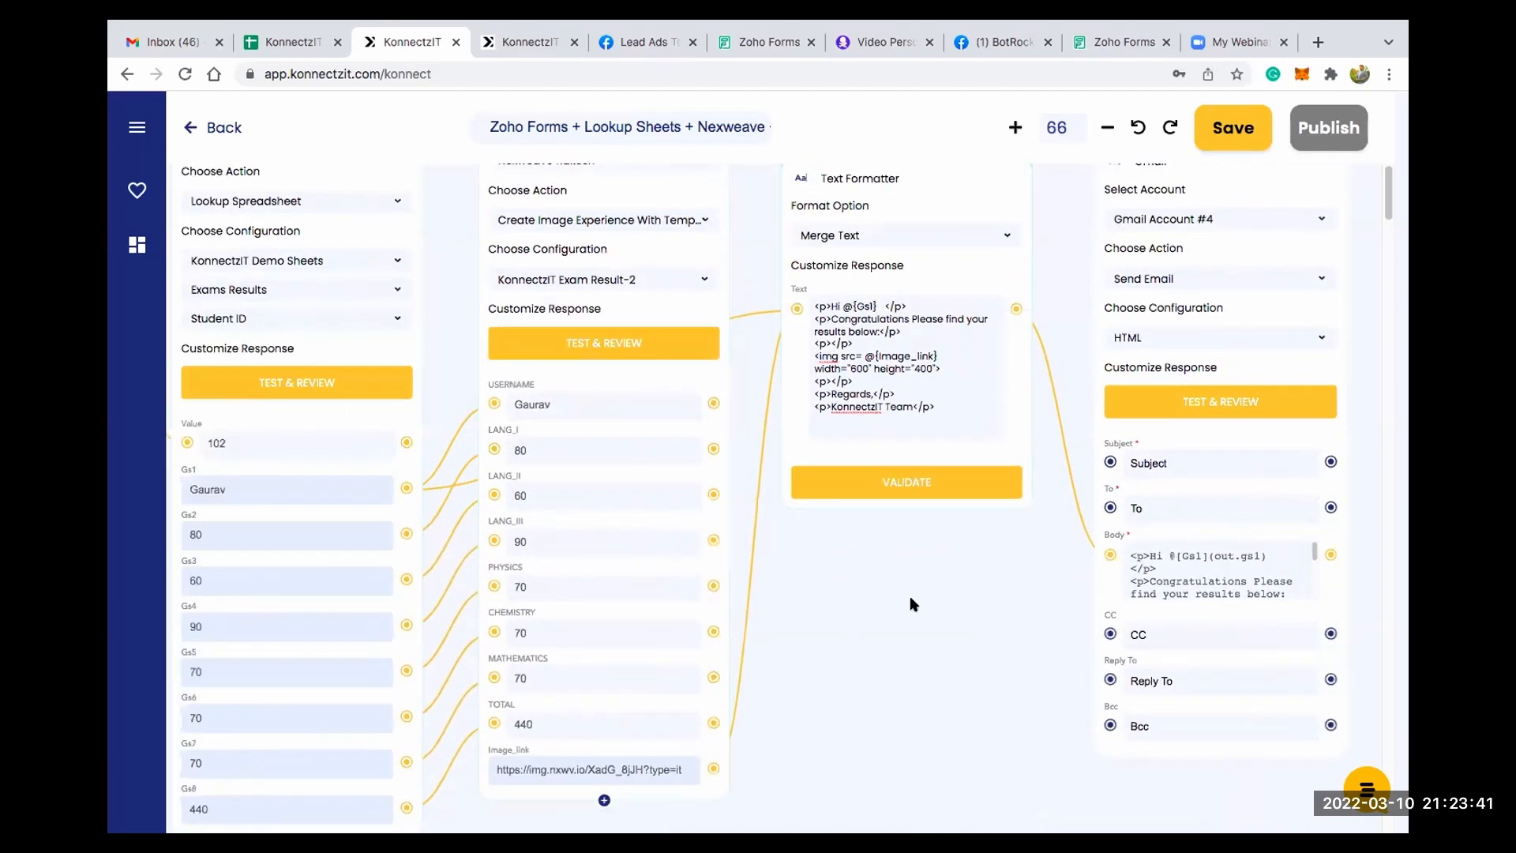
scroll(912, 604, down, 3)
drag(840, 608, 899, 581)
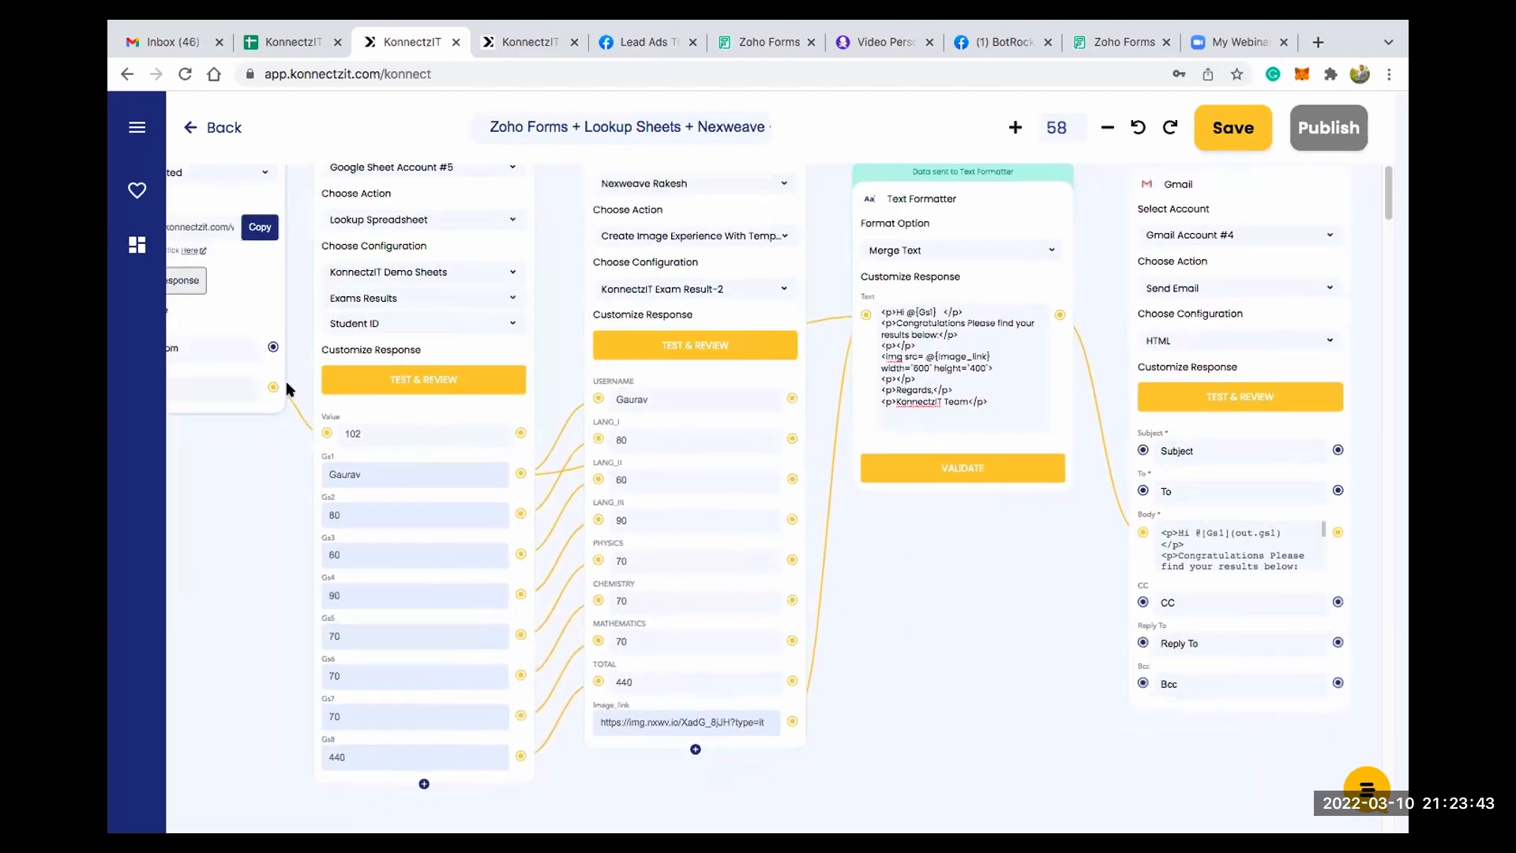
drag(953, 493, 1140, 494)
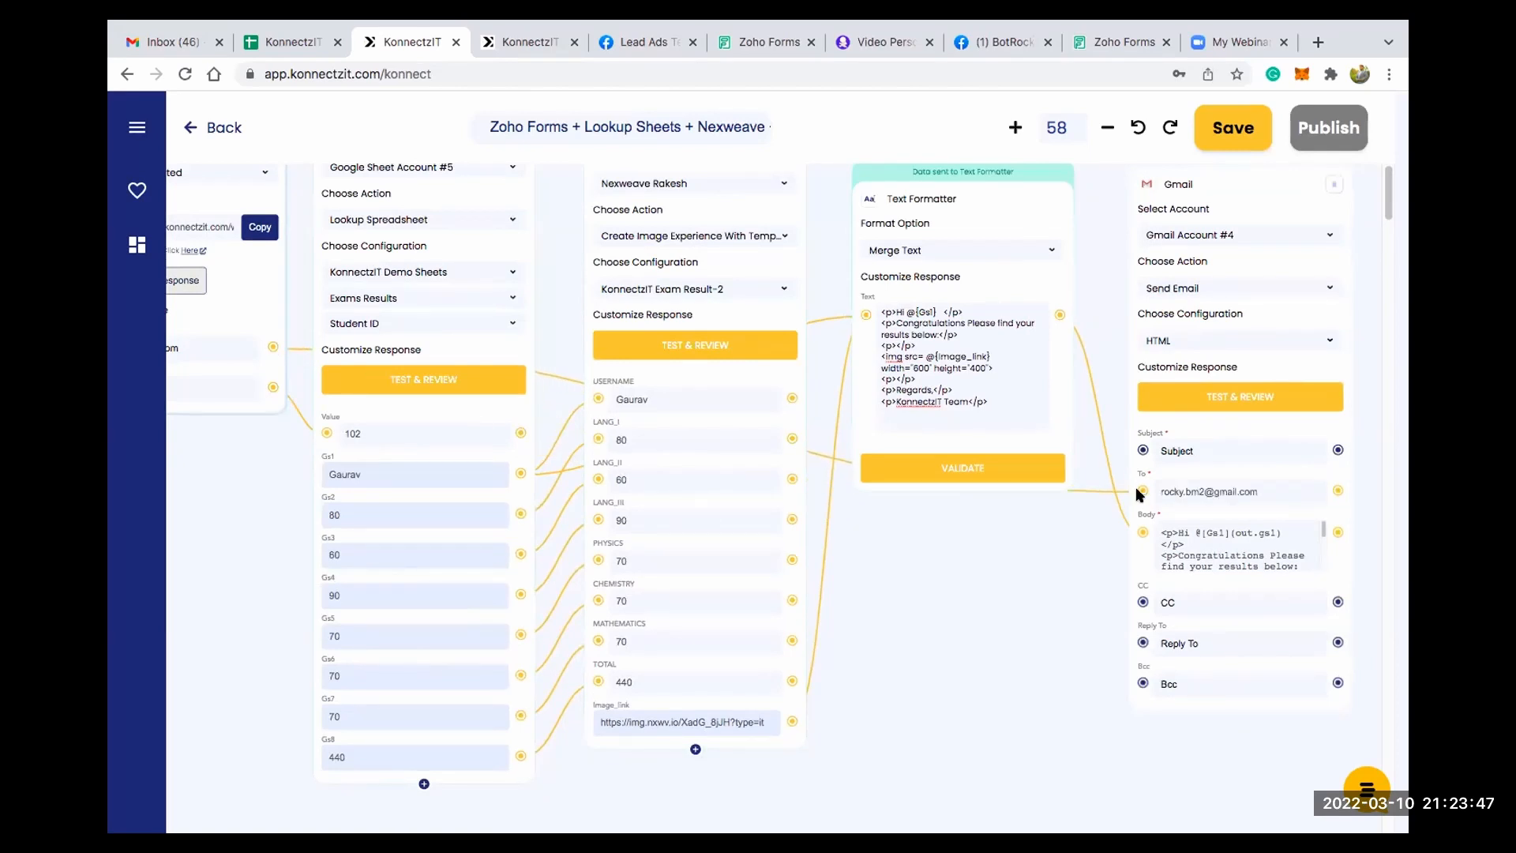
- Set the Gmail card's email subject to "Exam Results"
drag(995, 509, 795, 537)
scroll(924, 522, up, 1)
scroll(927, 528, up, 1)
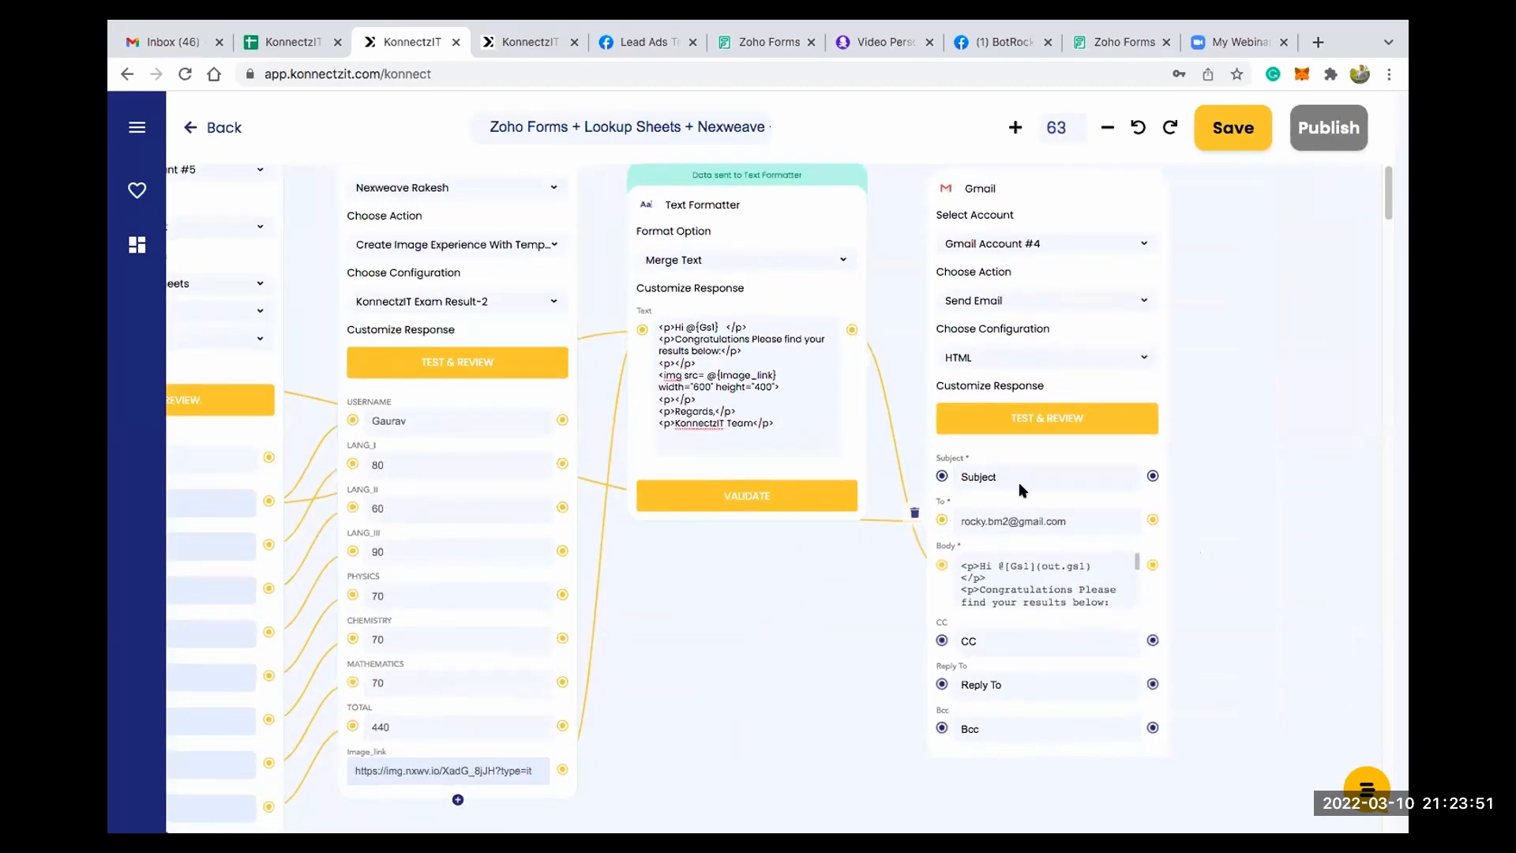
scroll(1019, 485, up, 1)
scroll(1019, 484, up, 1)
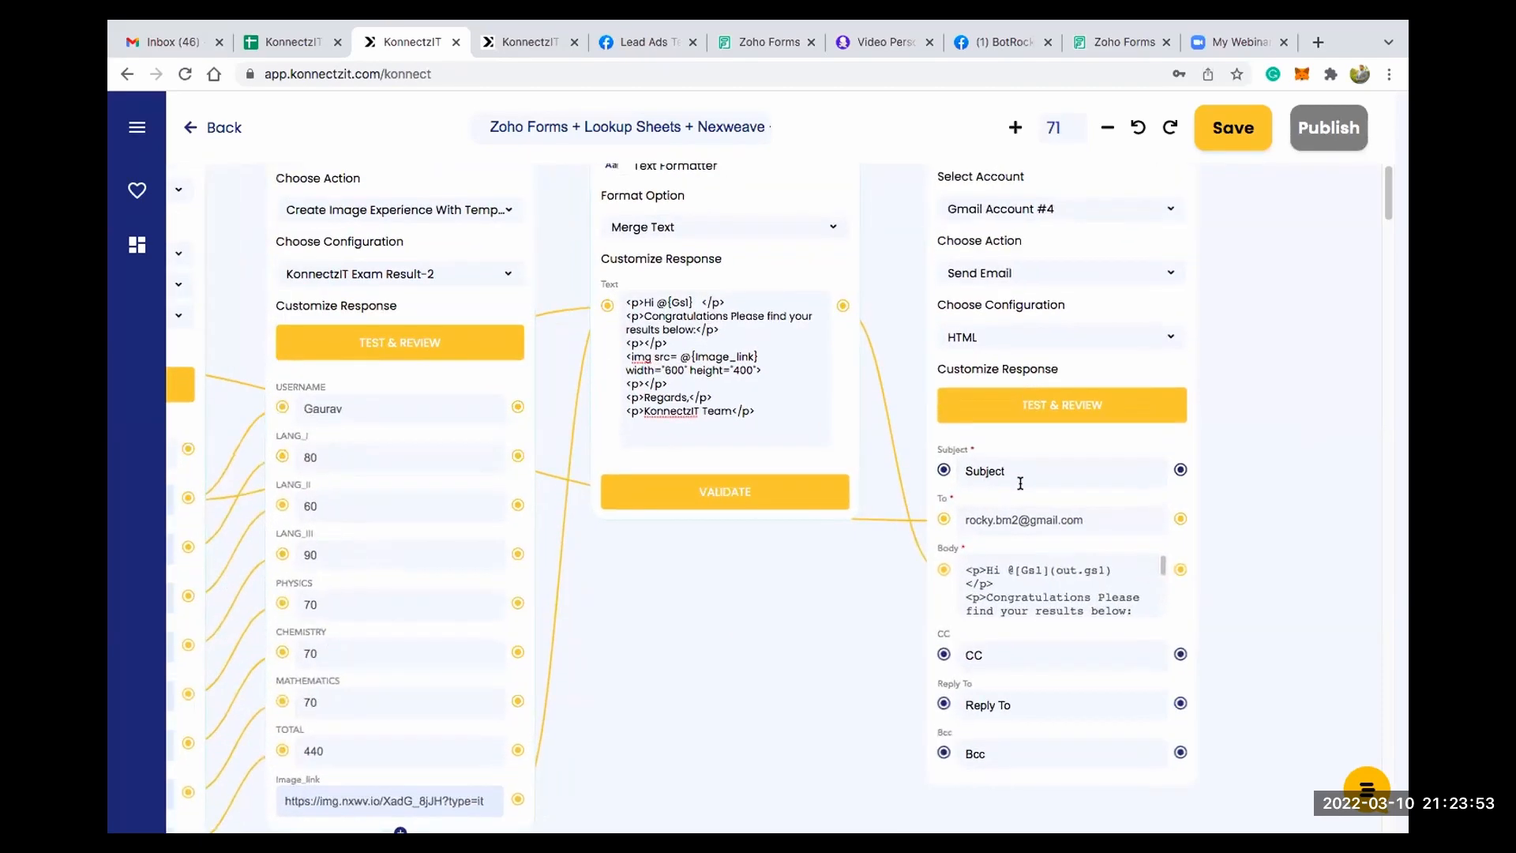
scroll(1020, 483, up, 1)
click(1019, 484)
text(E)
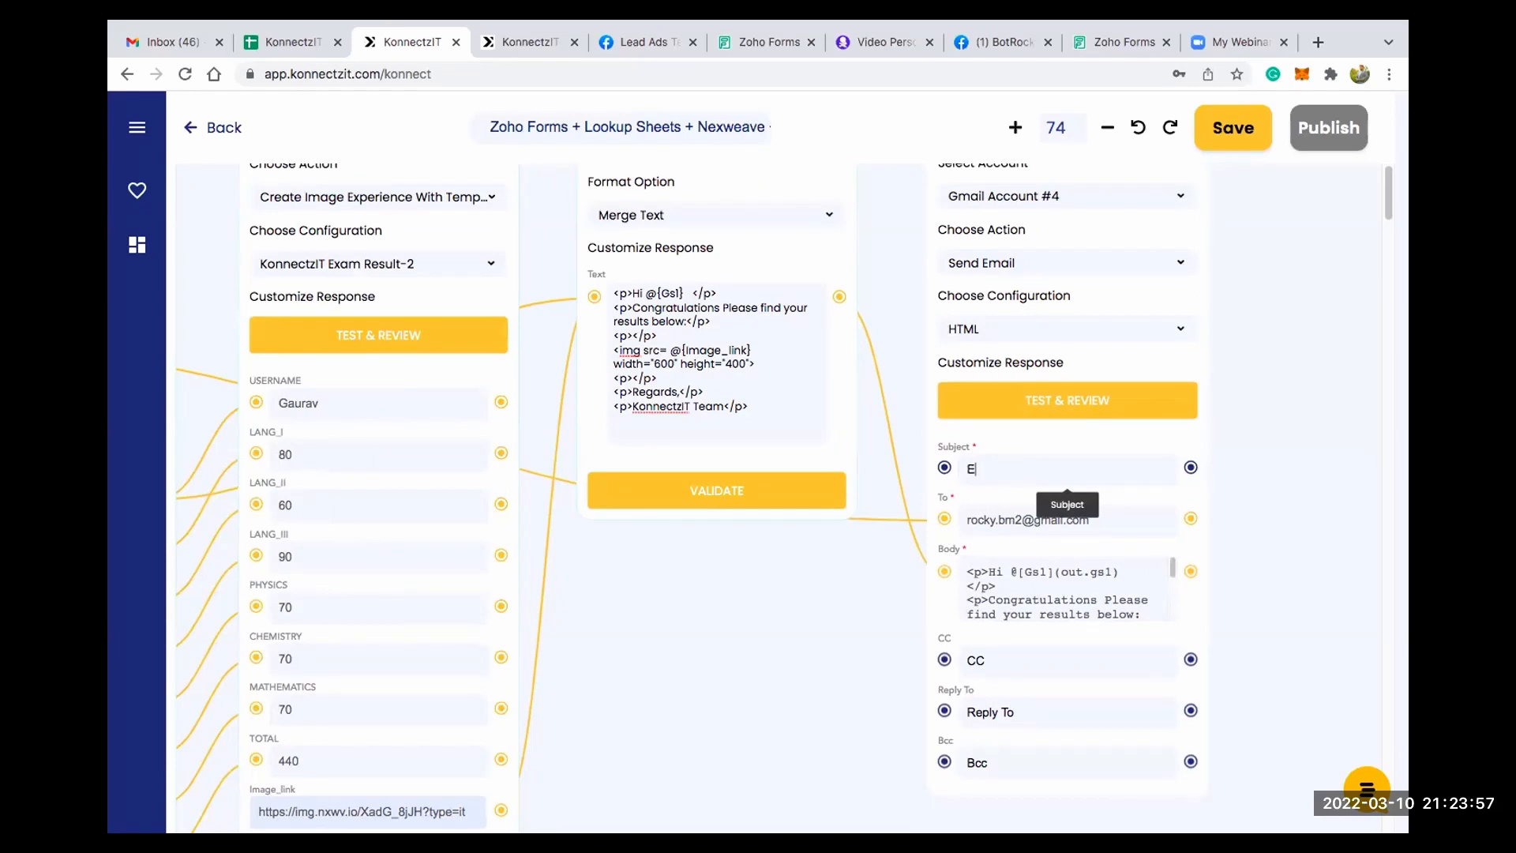
text(xam Results)
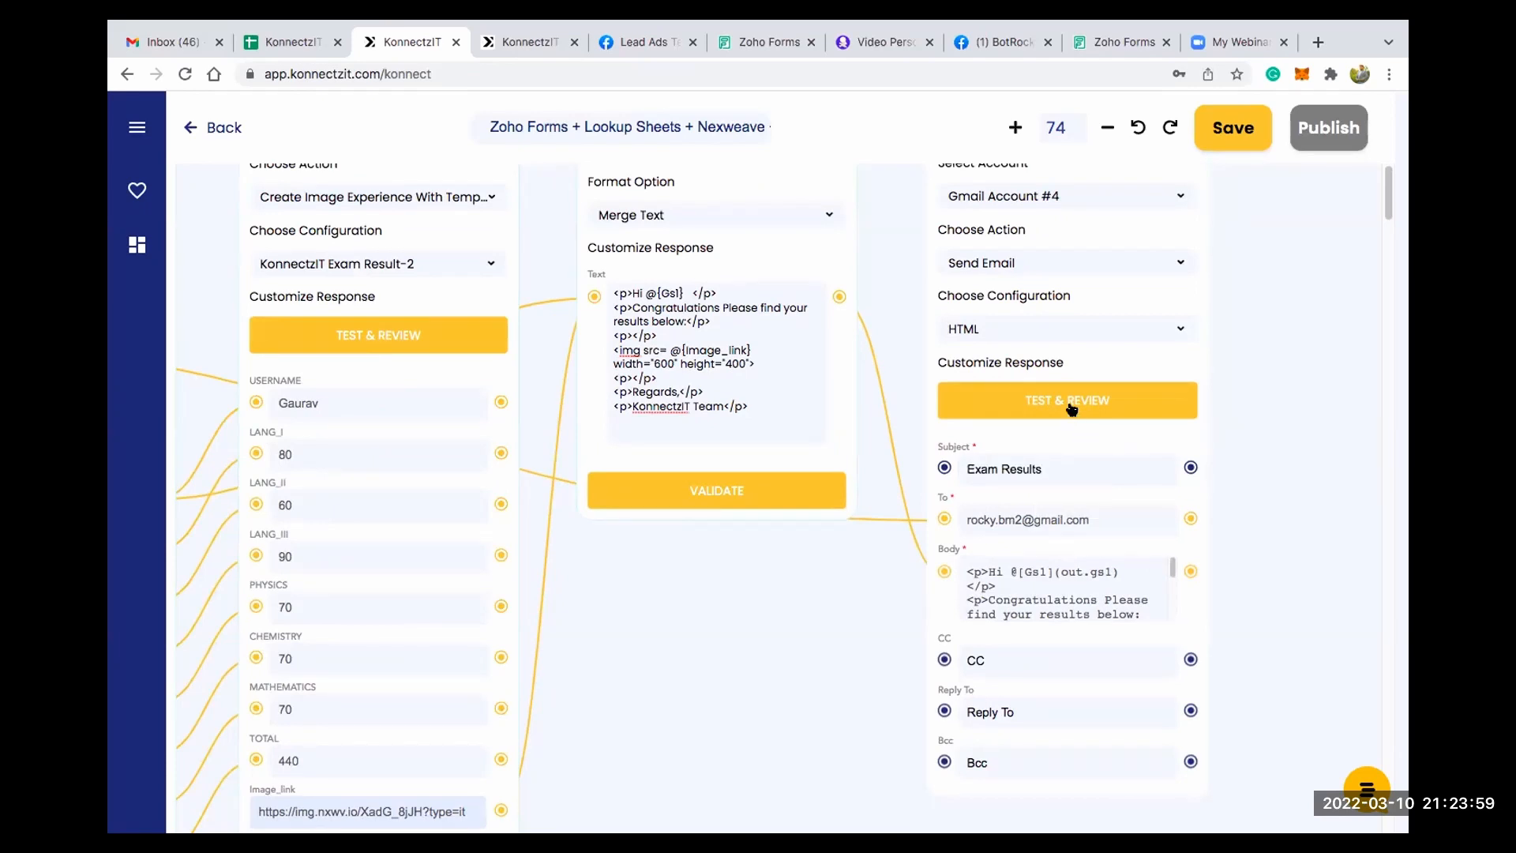
- Run the Gmail card's test and open the received Exam Results email in the Gmail inbox
click(1071, 408)
scroll(1103, 456, down, 3)
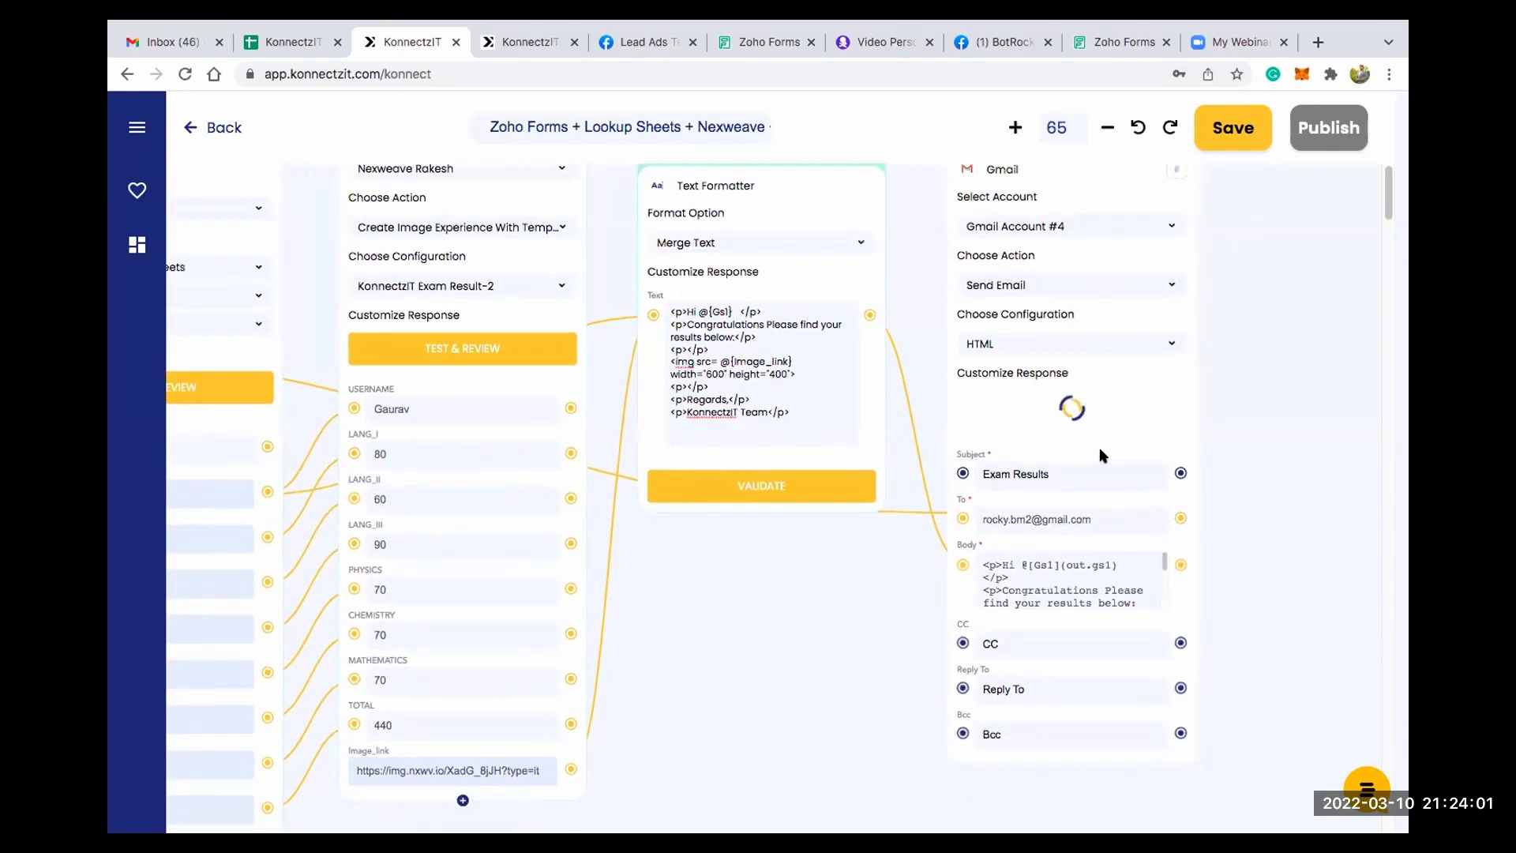
scroll(1103, 456, down, 3)
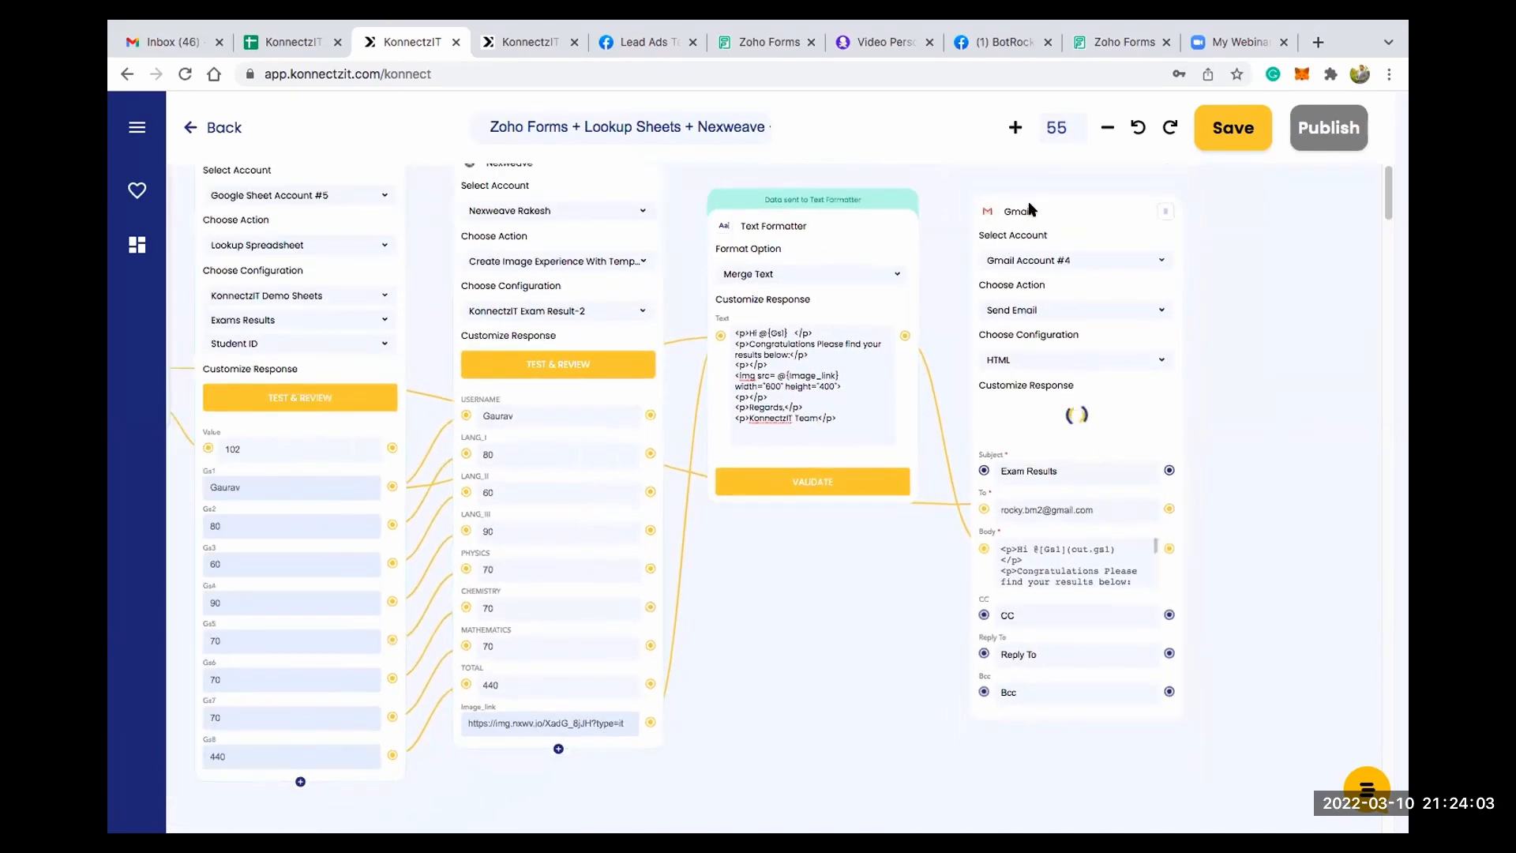
scroll(1030, 209, down, 1)
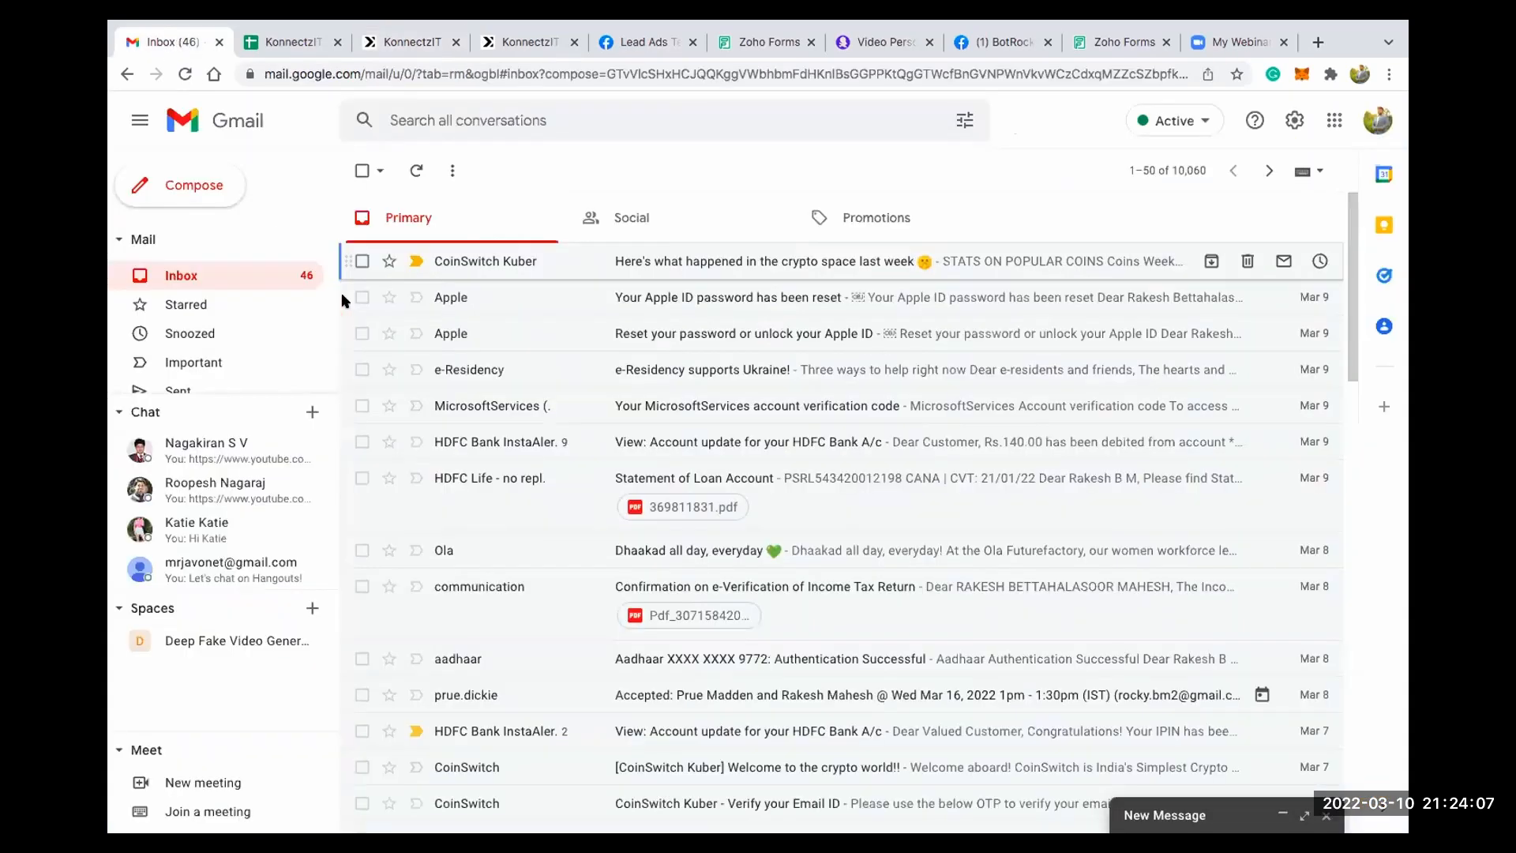
click(642, 264)
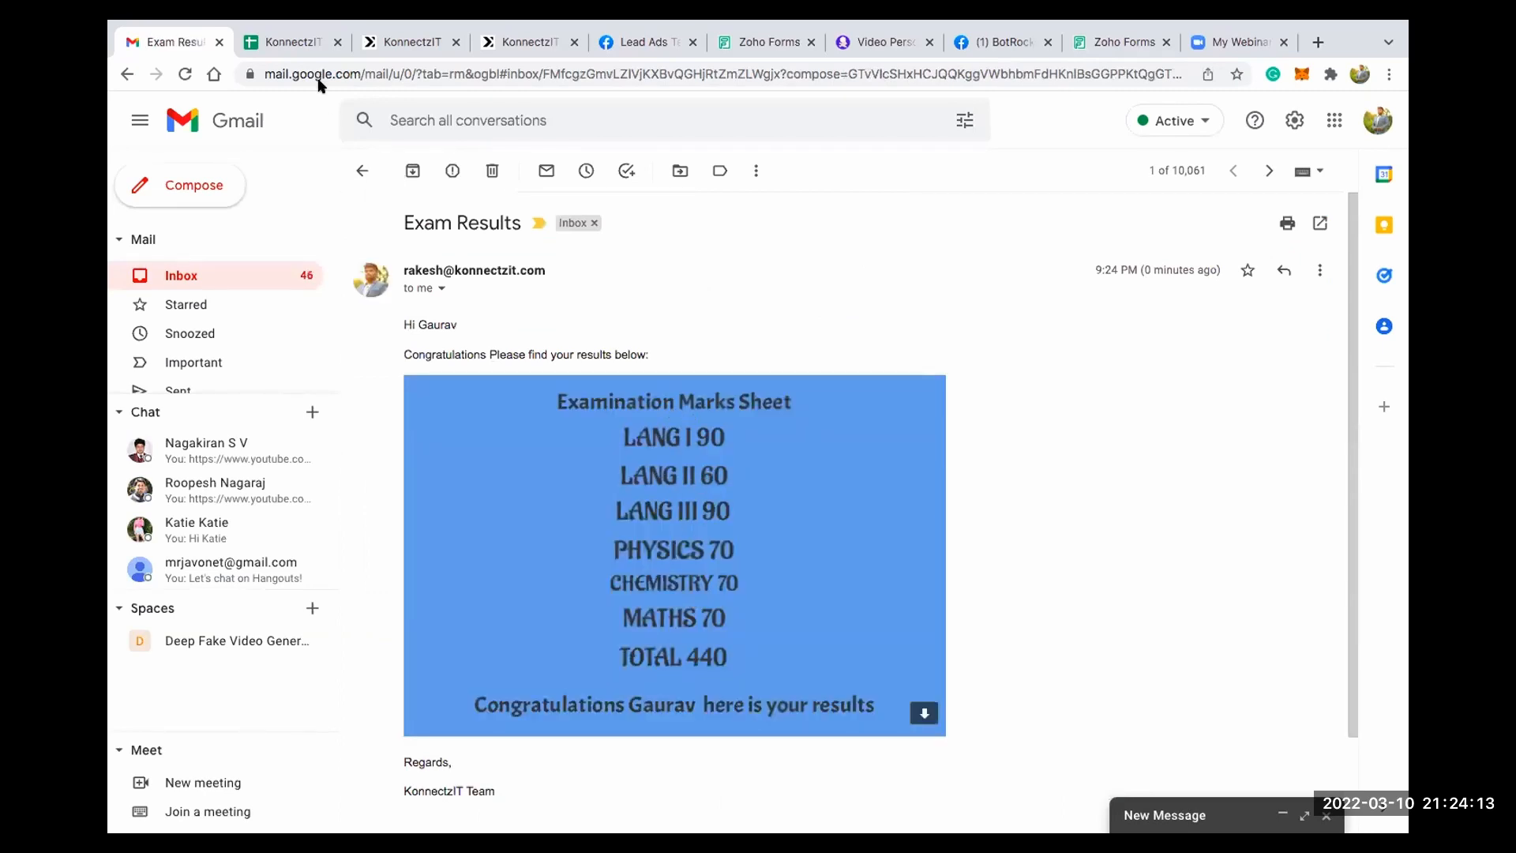
- Compare the marks in the received email with the student's row in the Exams Results sheet of KonnectzIT Demo Sheets
key(ctrl+Tab)
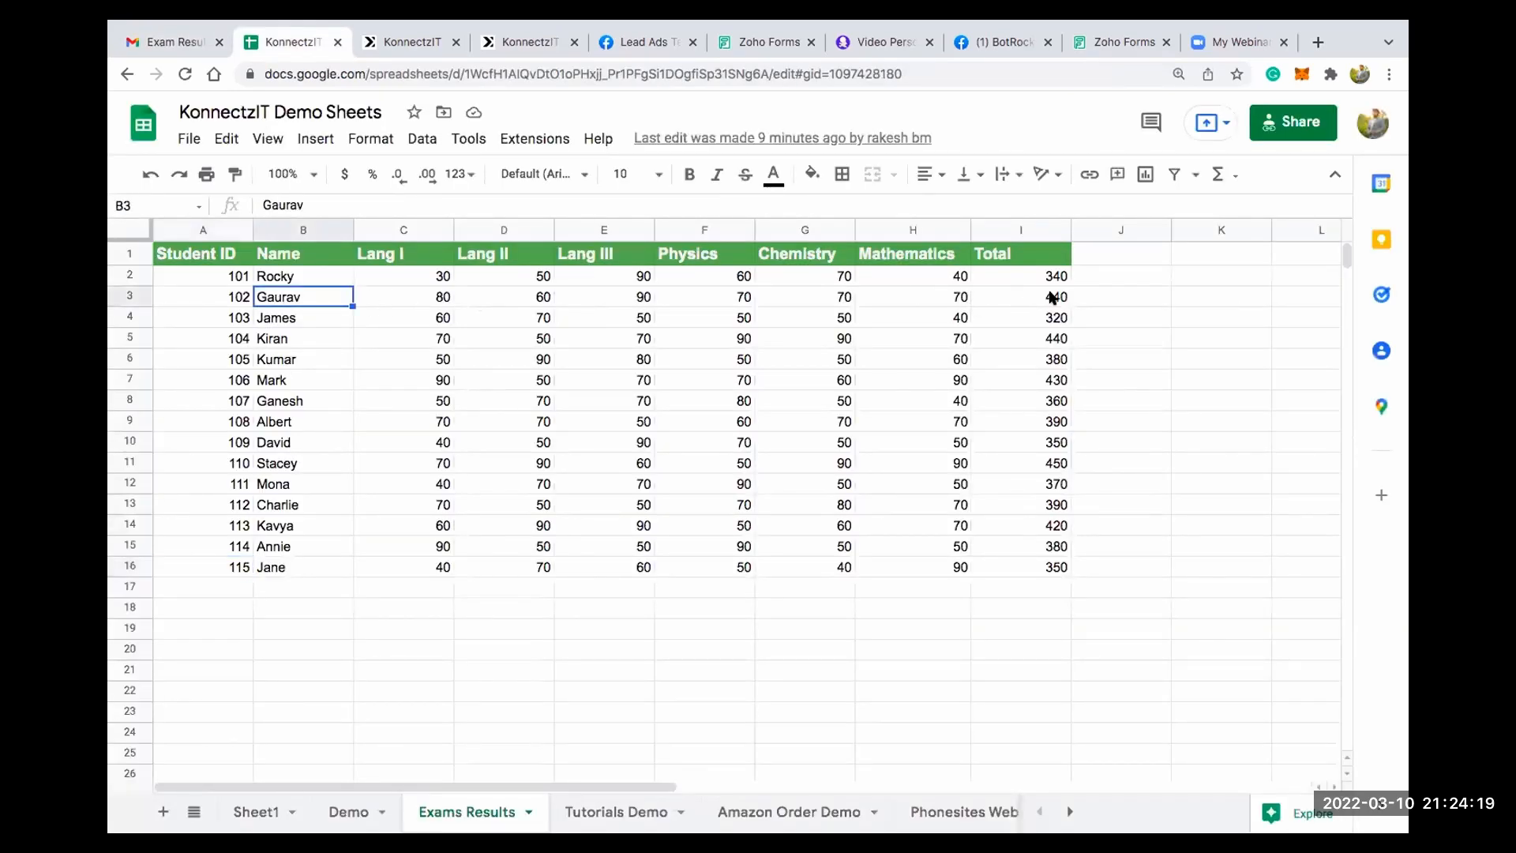
click(1045, 301)
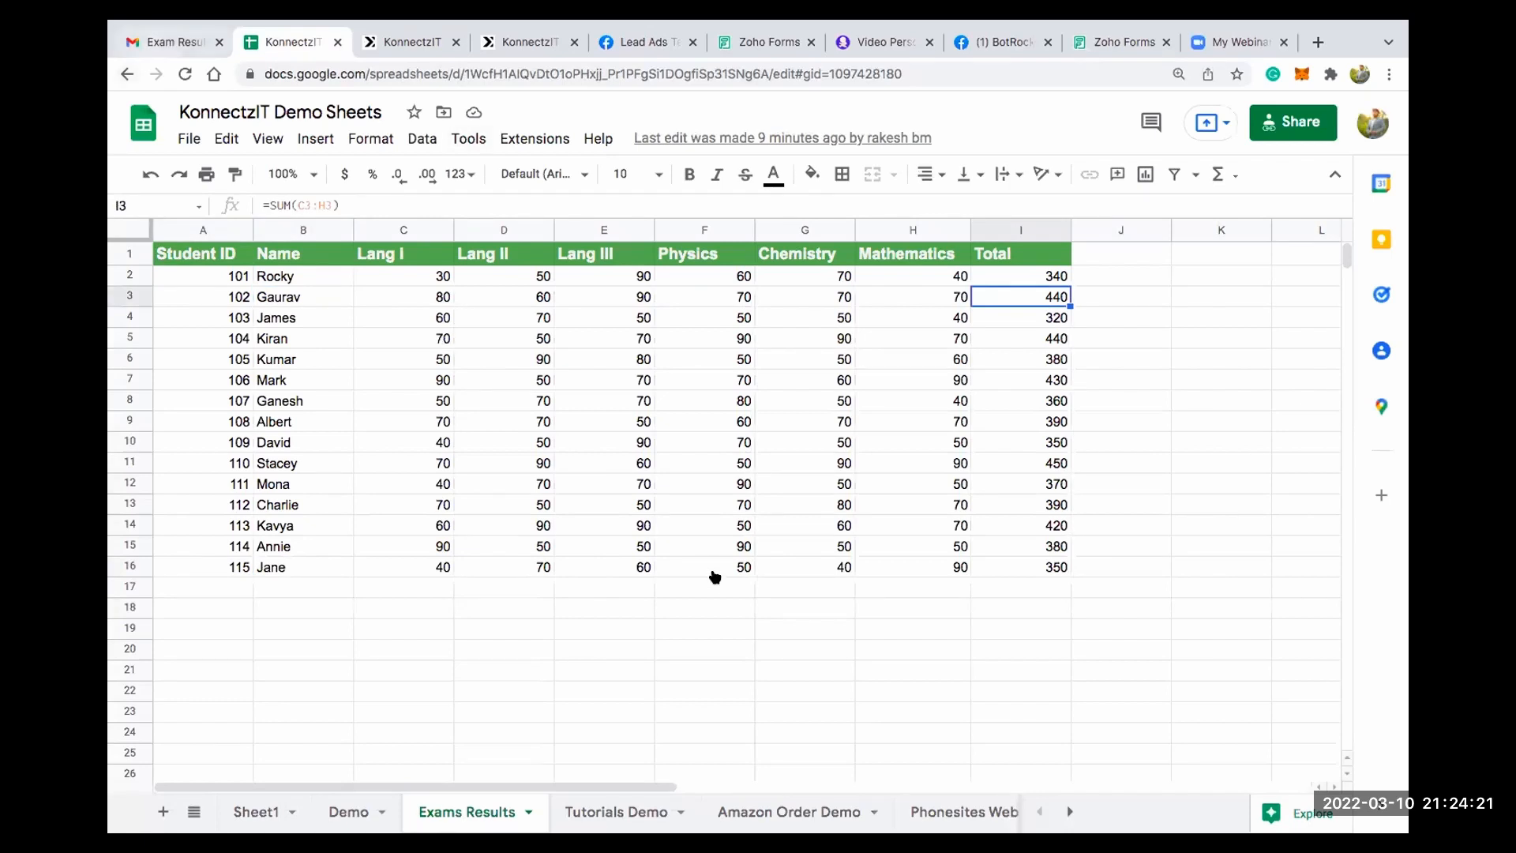
click(167, 41)
scroll(577, 226, down, 3)
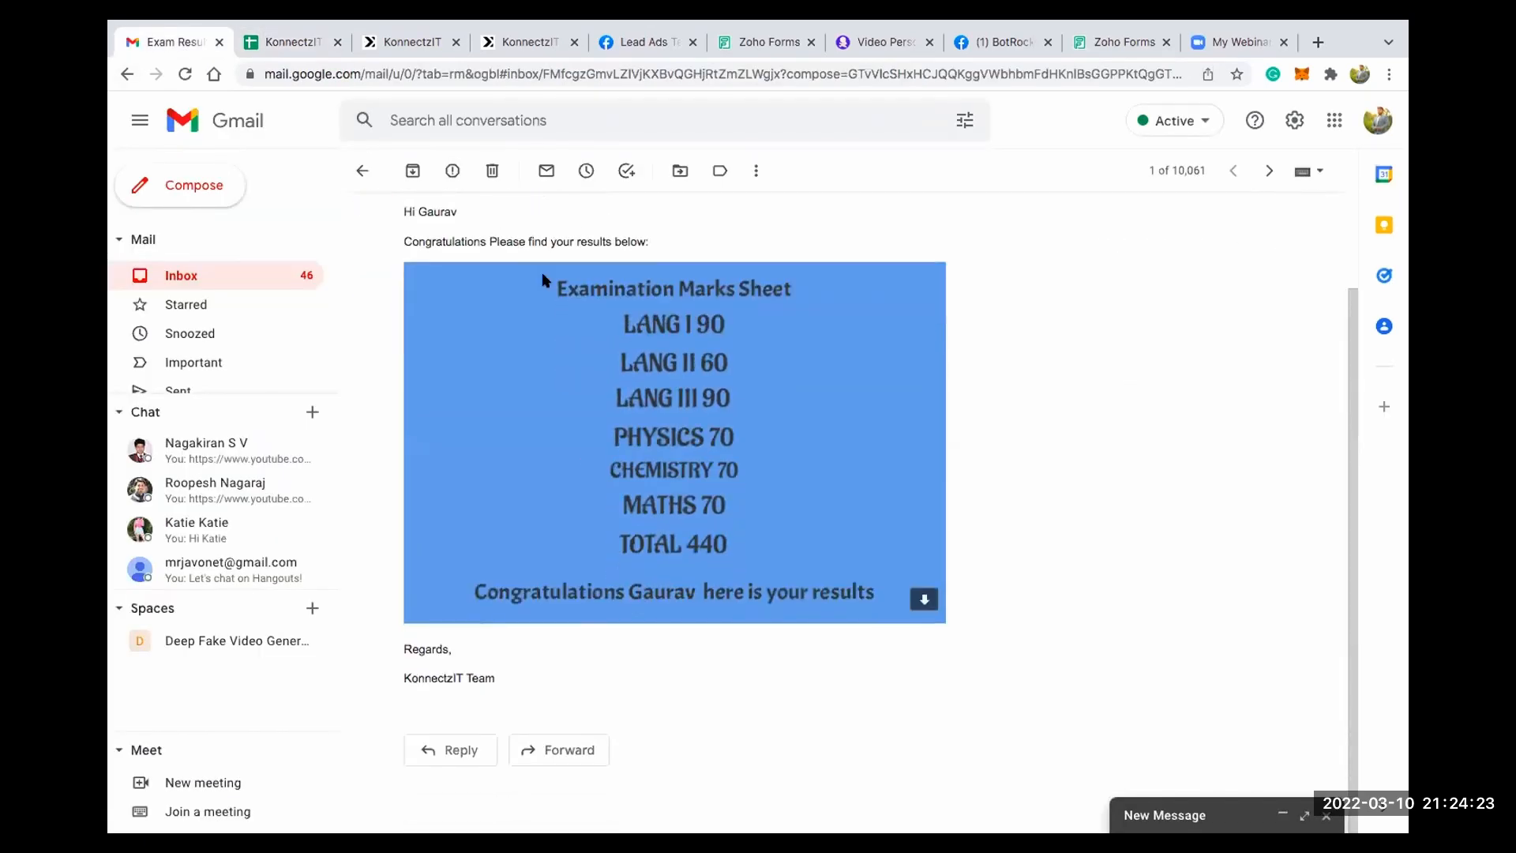
scroll(694, 328, up, 3)
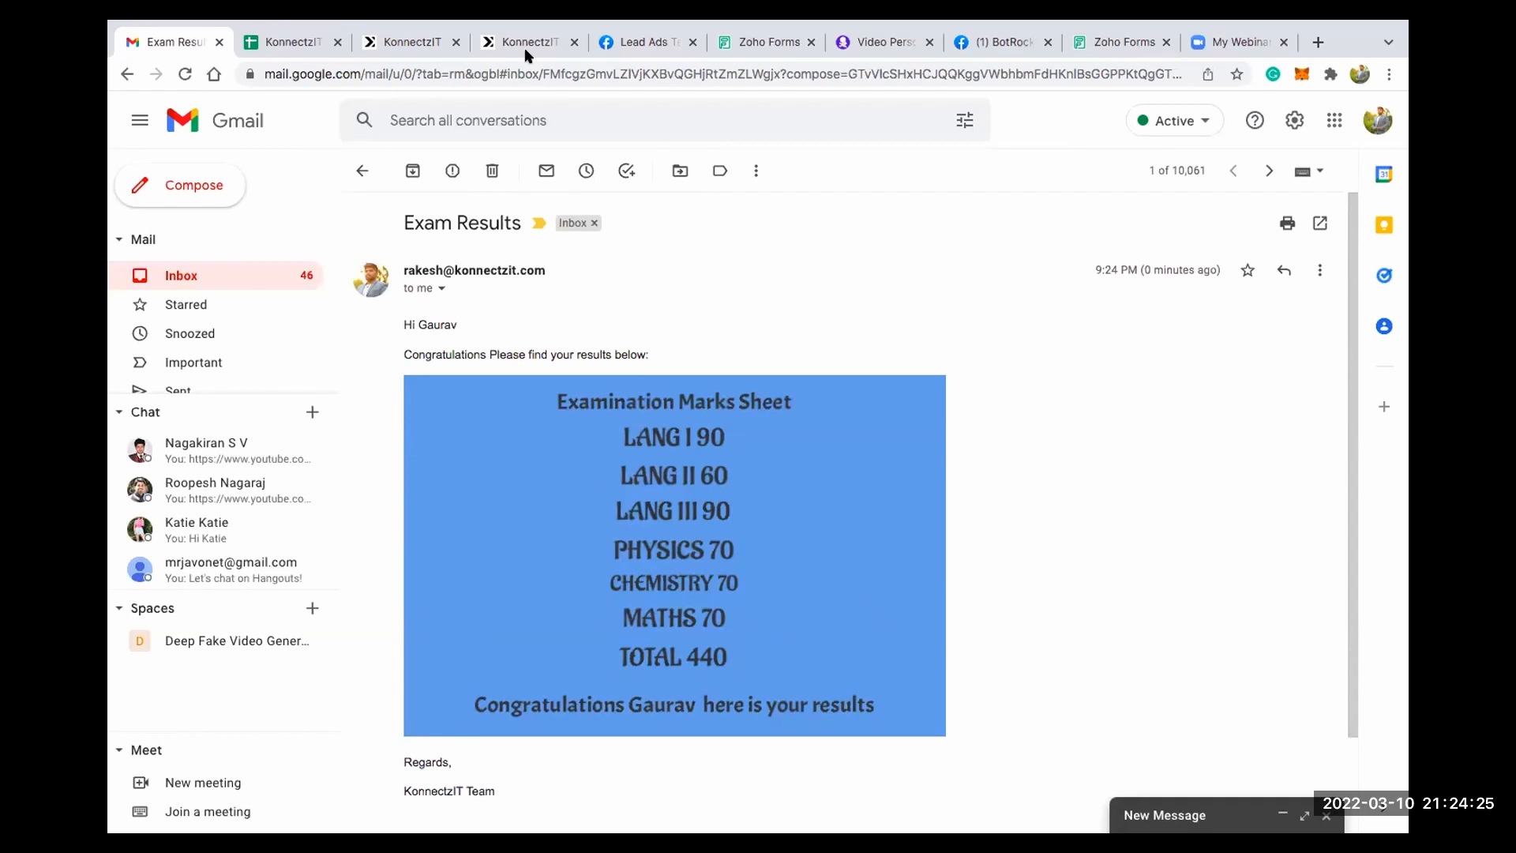
- Return to KonnectzIT and add a second Text Formatter card to the canvas beside the Gmail card
click(424, 47)
scroll(876, 452, down, 3)
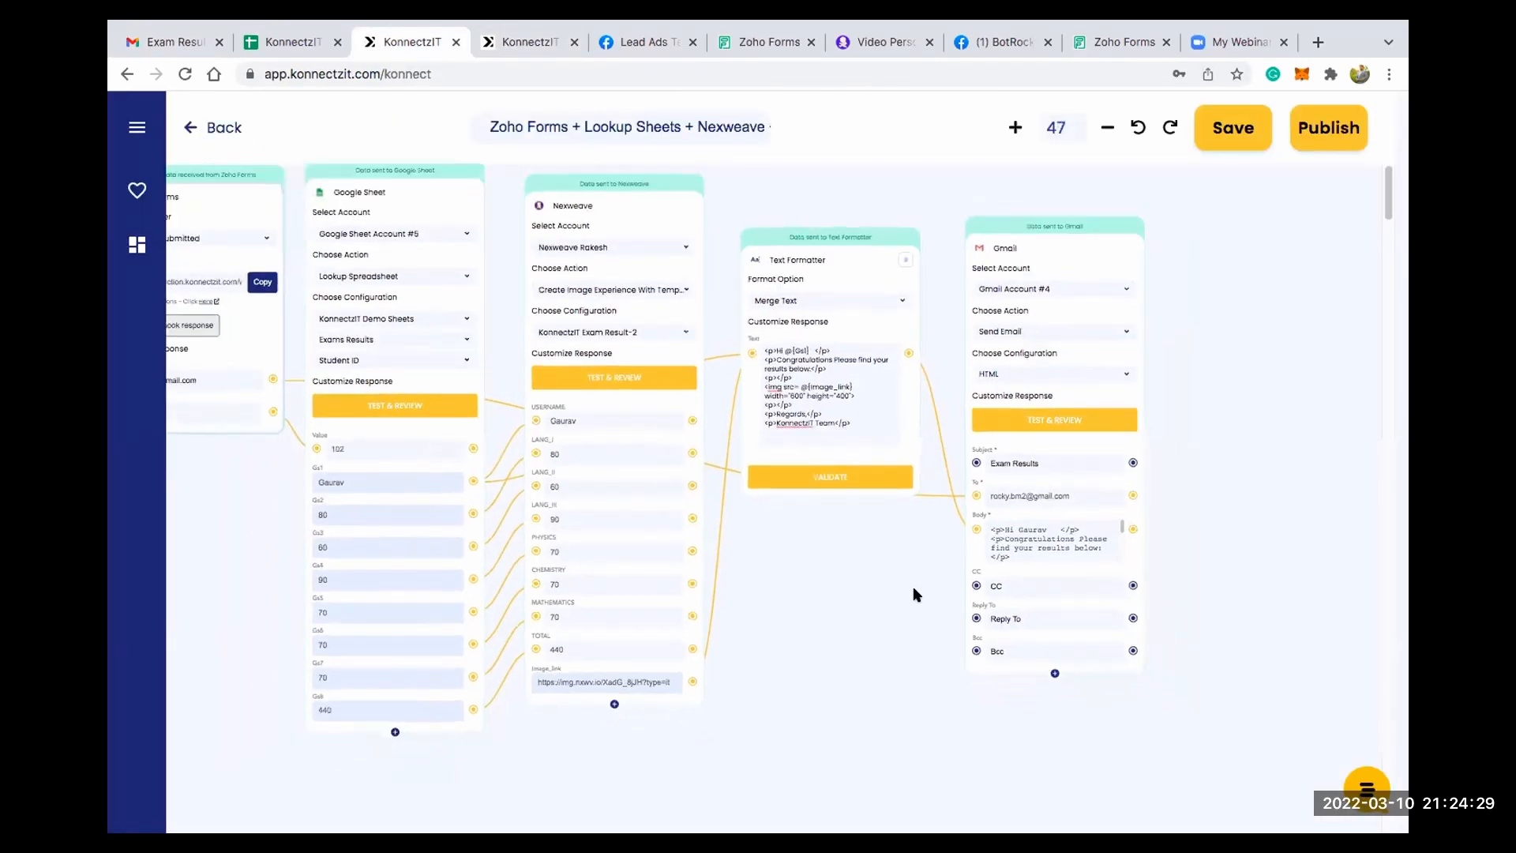
scroll(829, 582, right, 2)
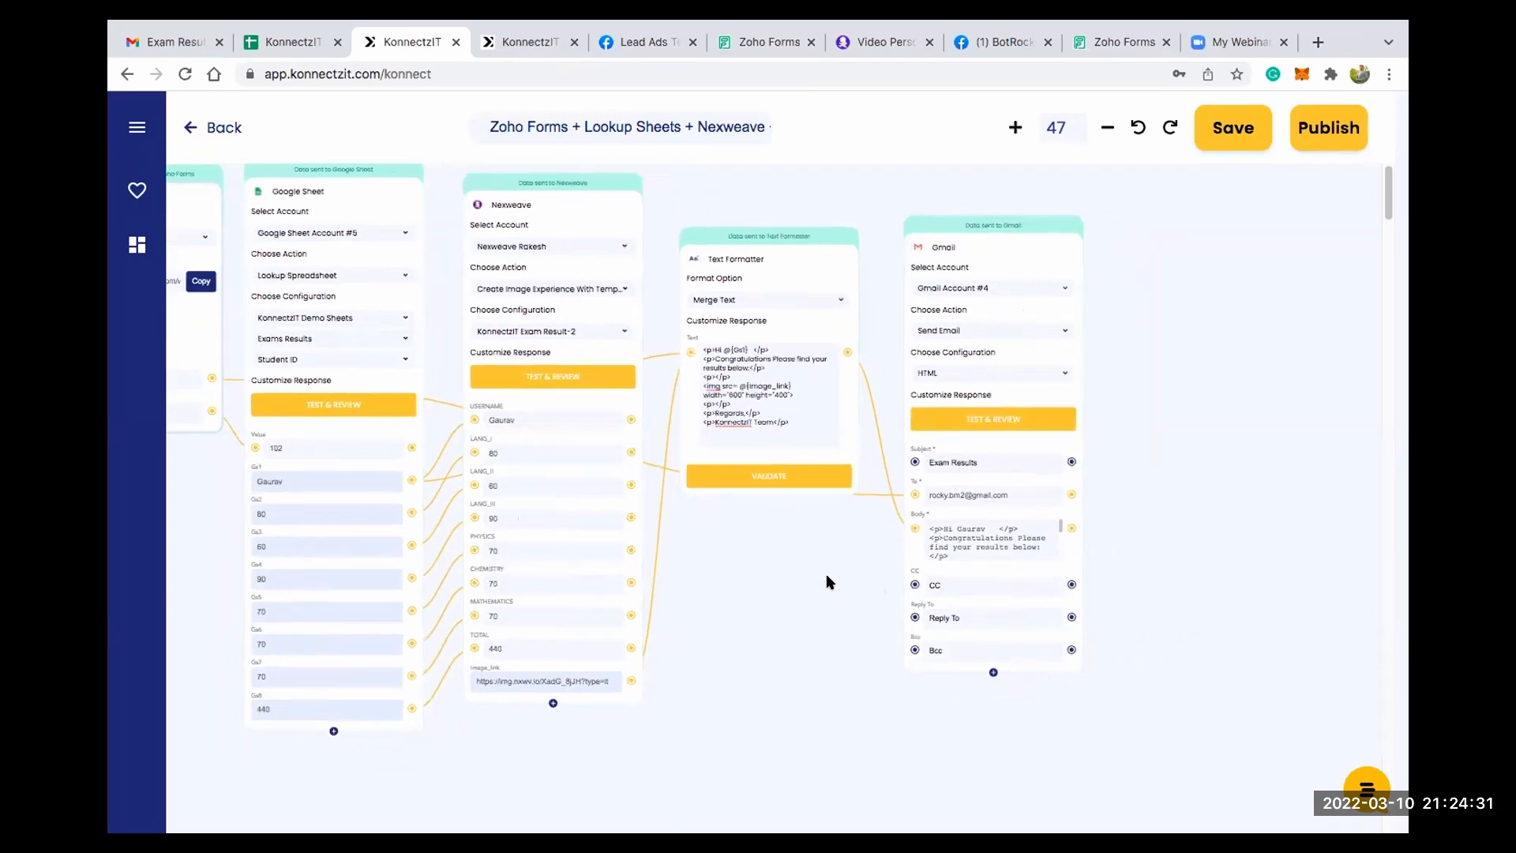
scroll(829, 582, down, 3)
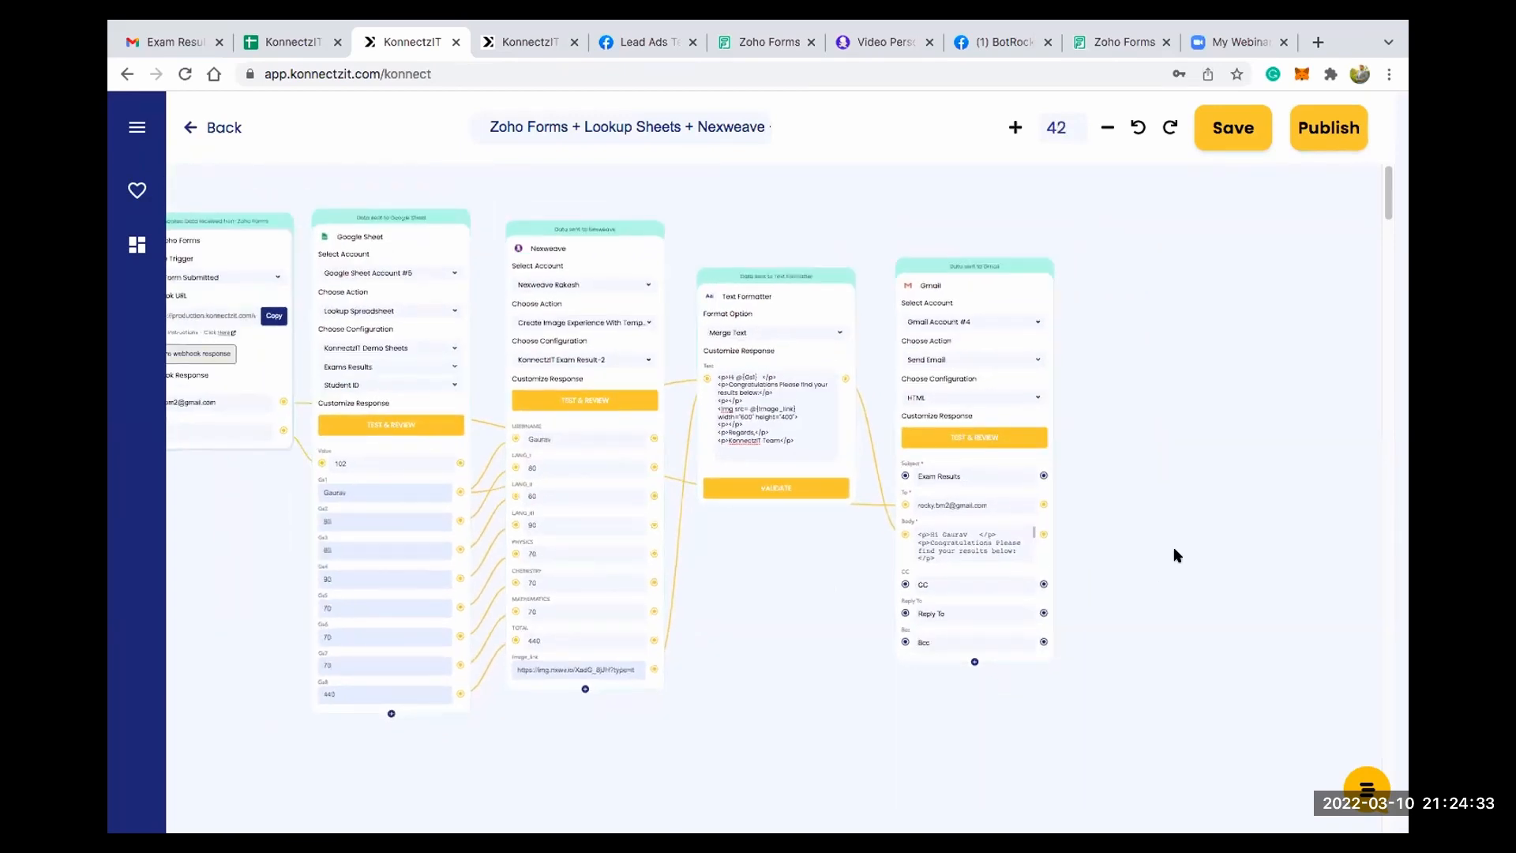
scroll(1010, 526, right, 5)
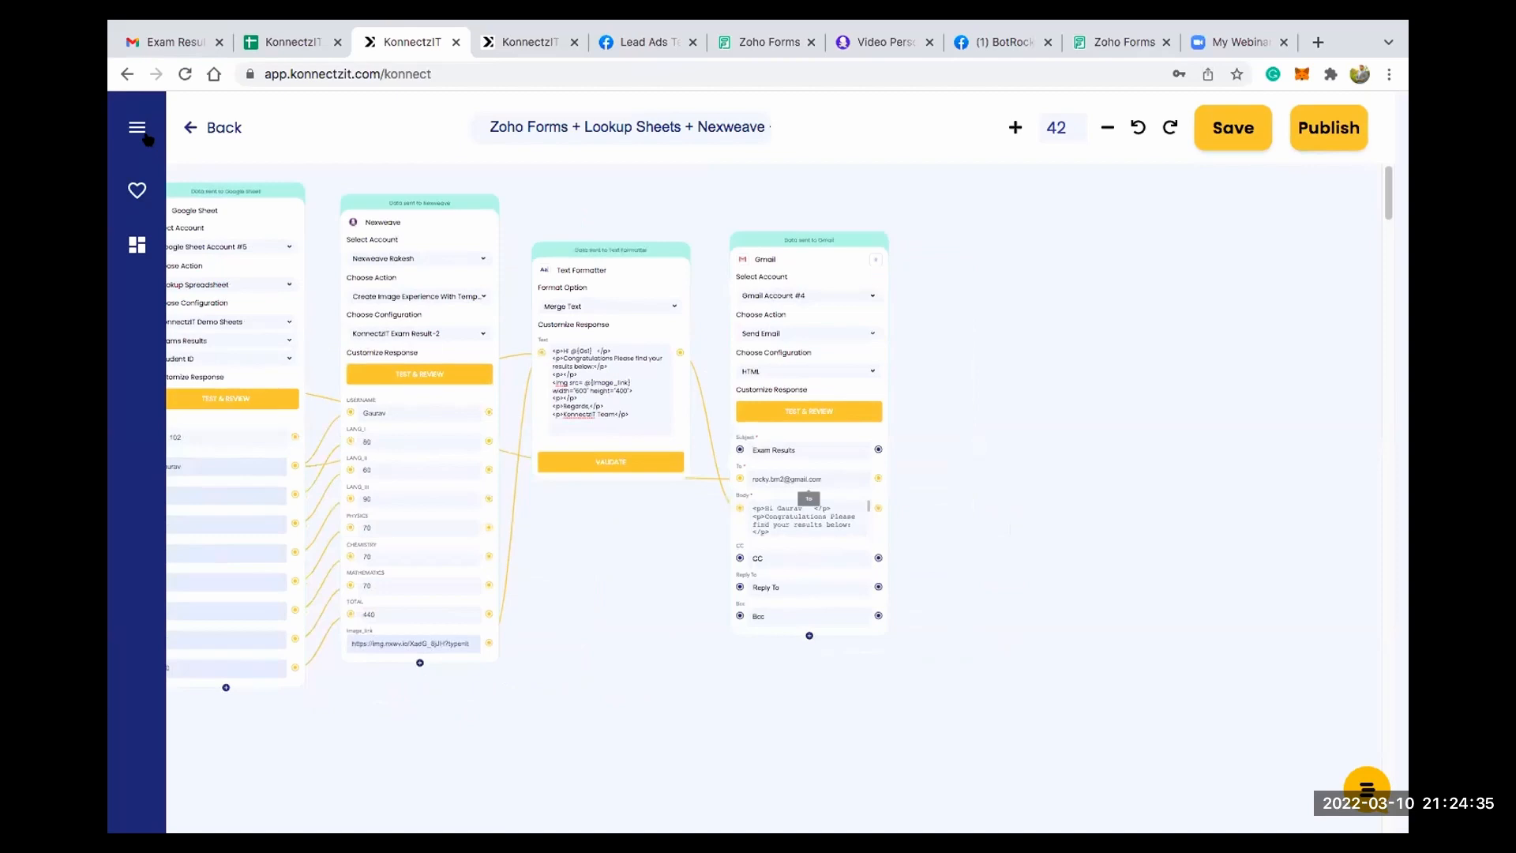
click(138, 128)
drag(323, 714, 922, 364)
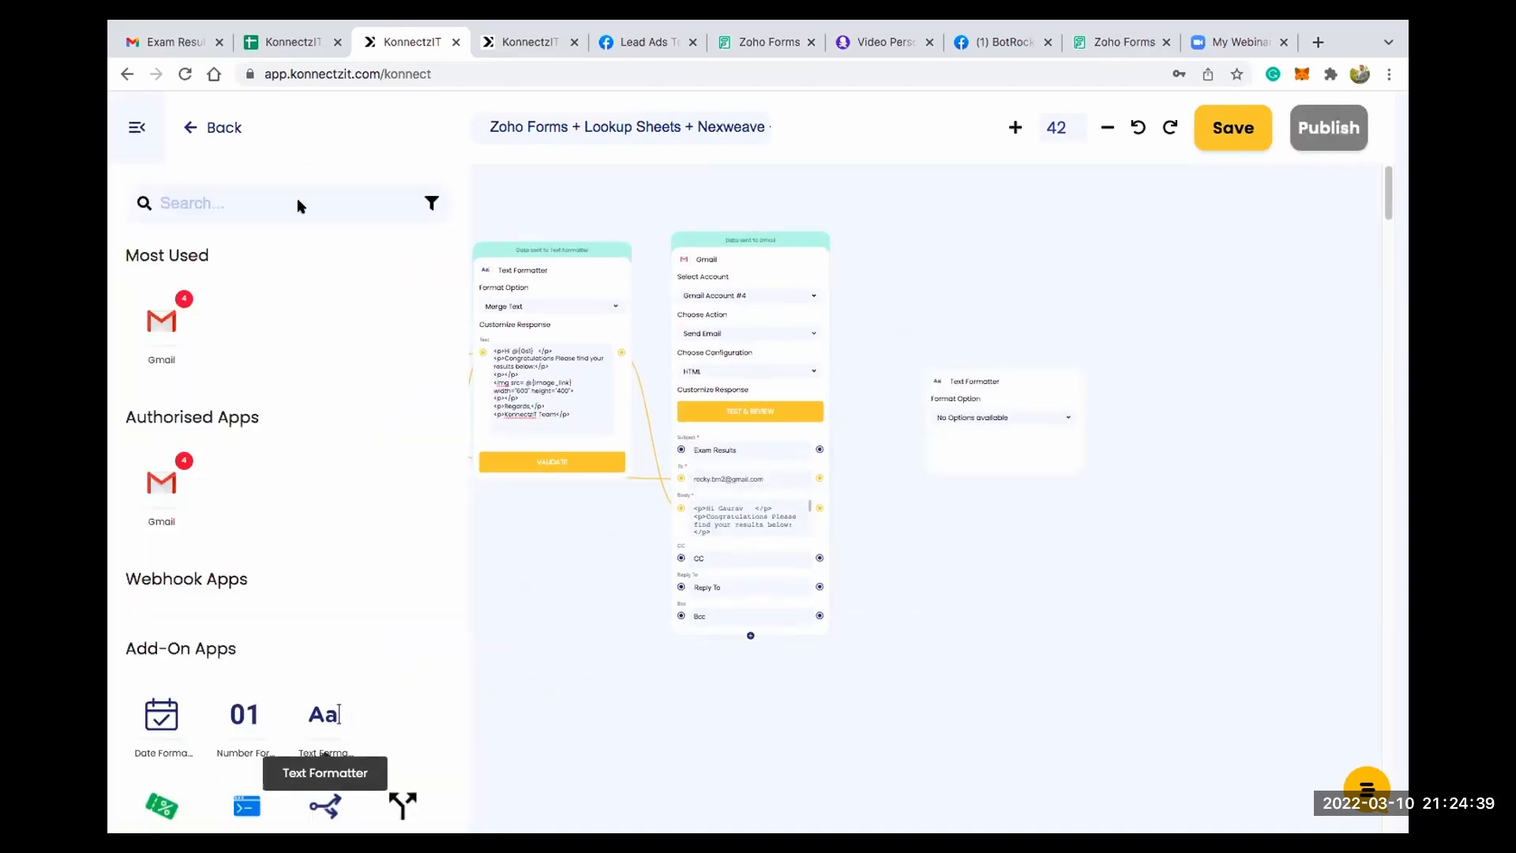
click(133, 129)
- Set the new Text Formatter card's format option to Merge Text
scroll(1091, 428, up, 5)
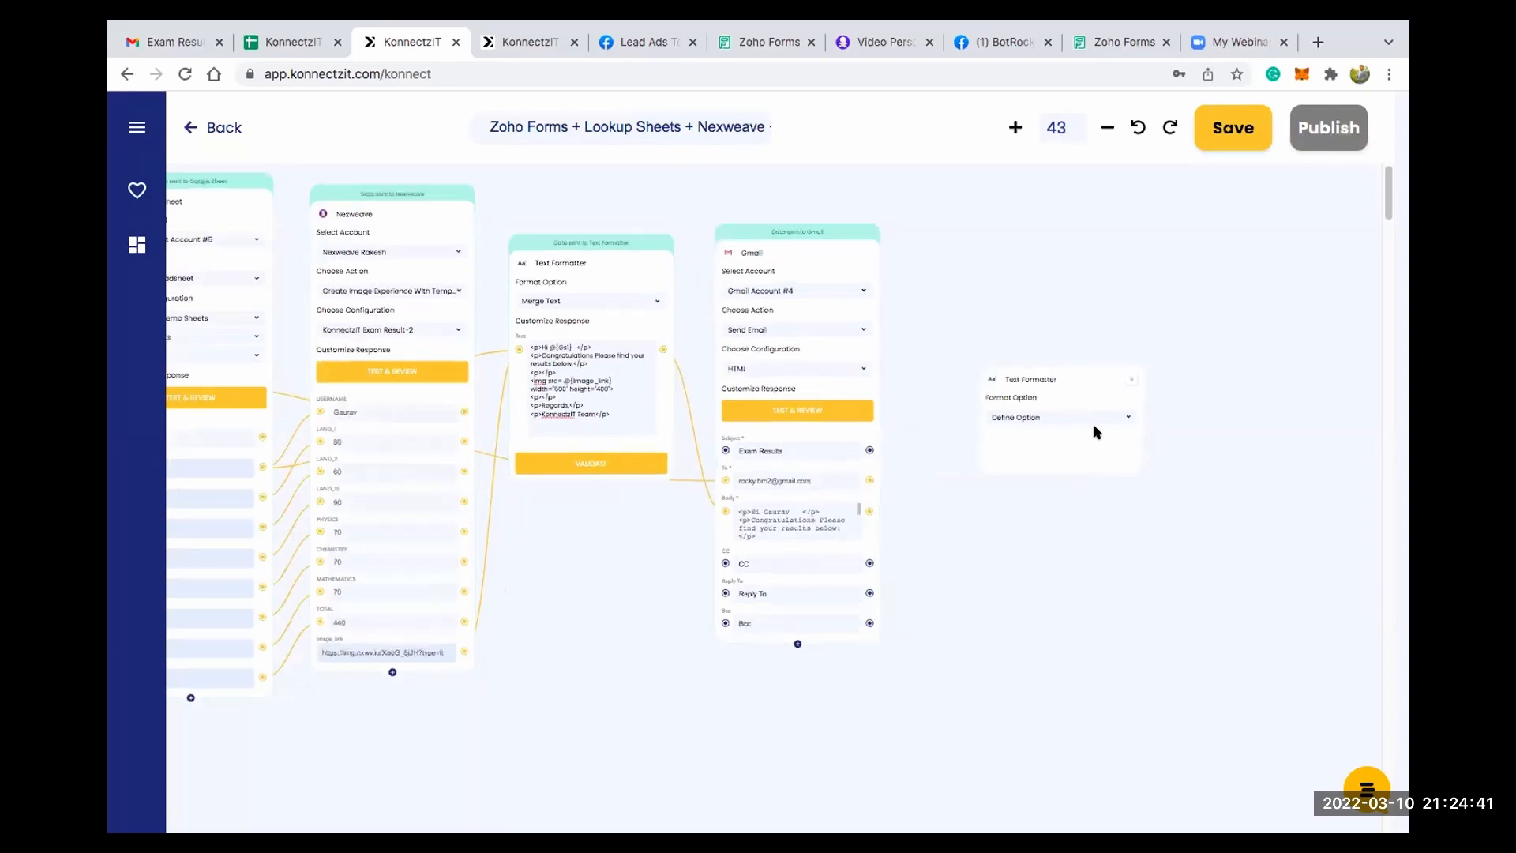
scroll(1077, 384, up, 2)
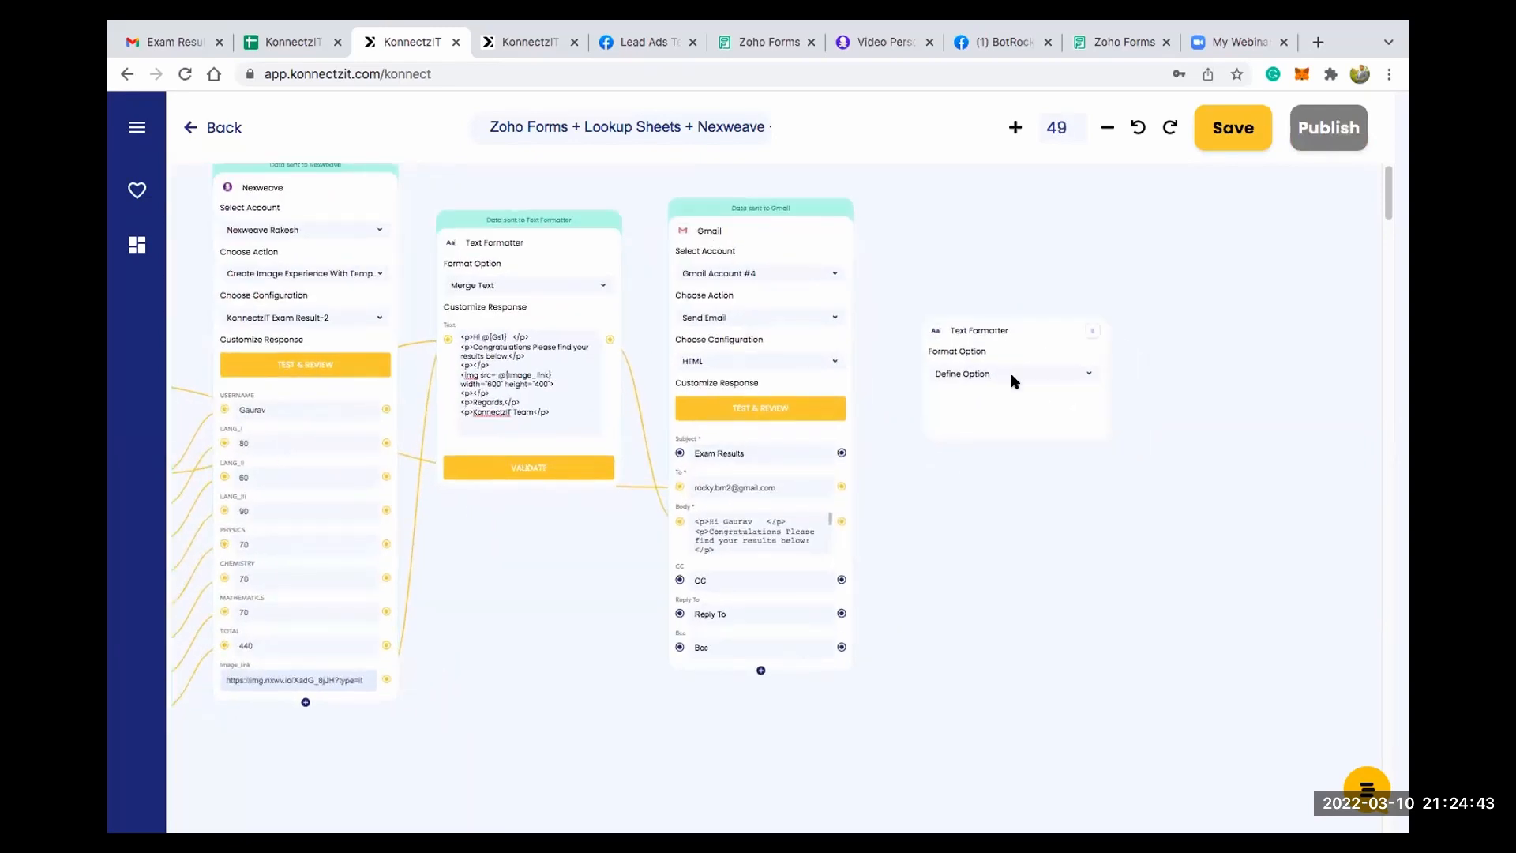
click(1015, 377)
click(999, 391)
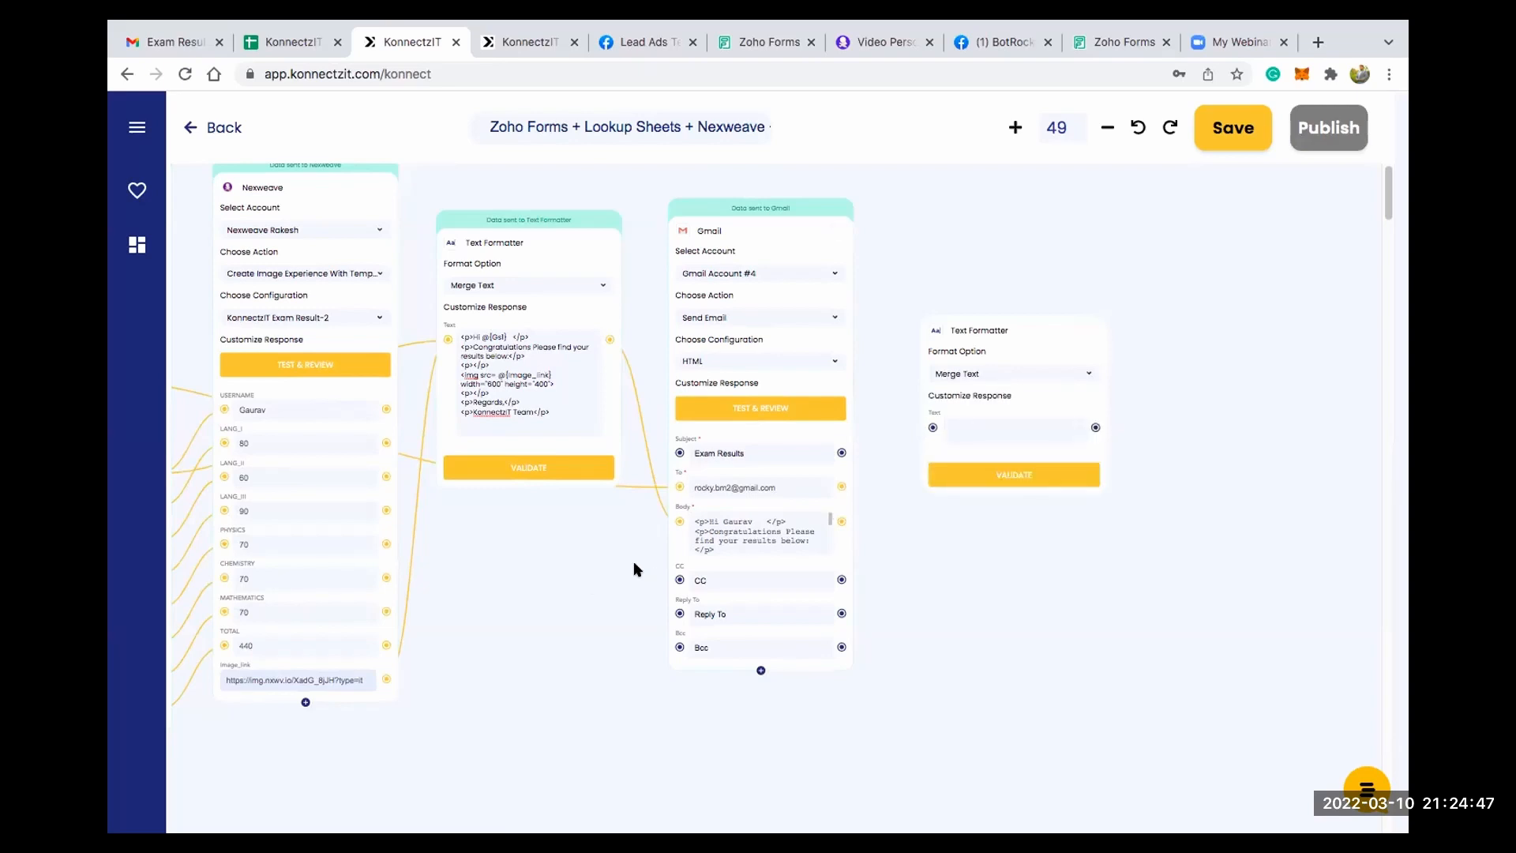
- Connect the Google Sheet card's Gs1 output to the Text input of the new Text Formatter card
drag(680, 581, 920, 554)
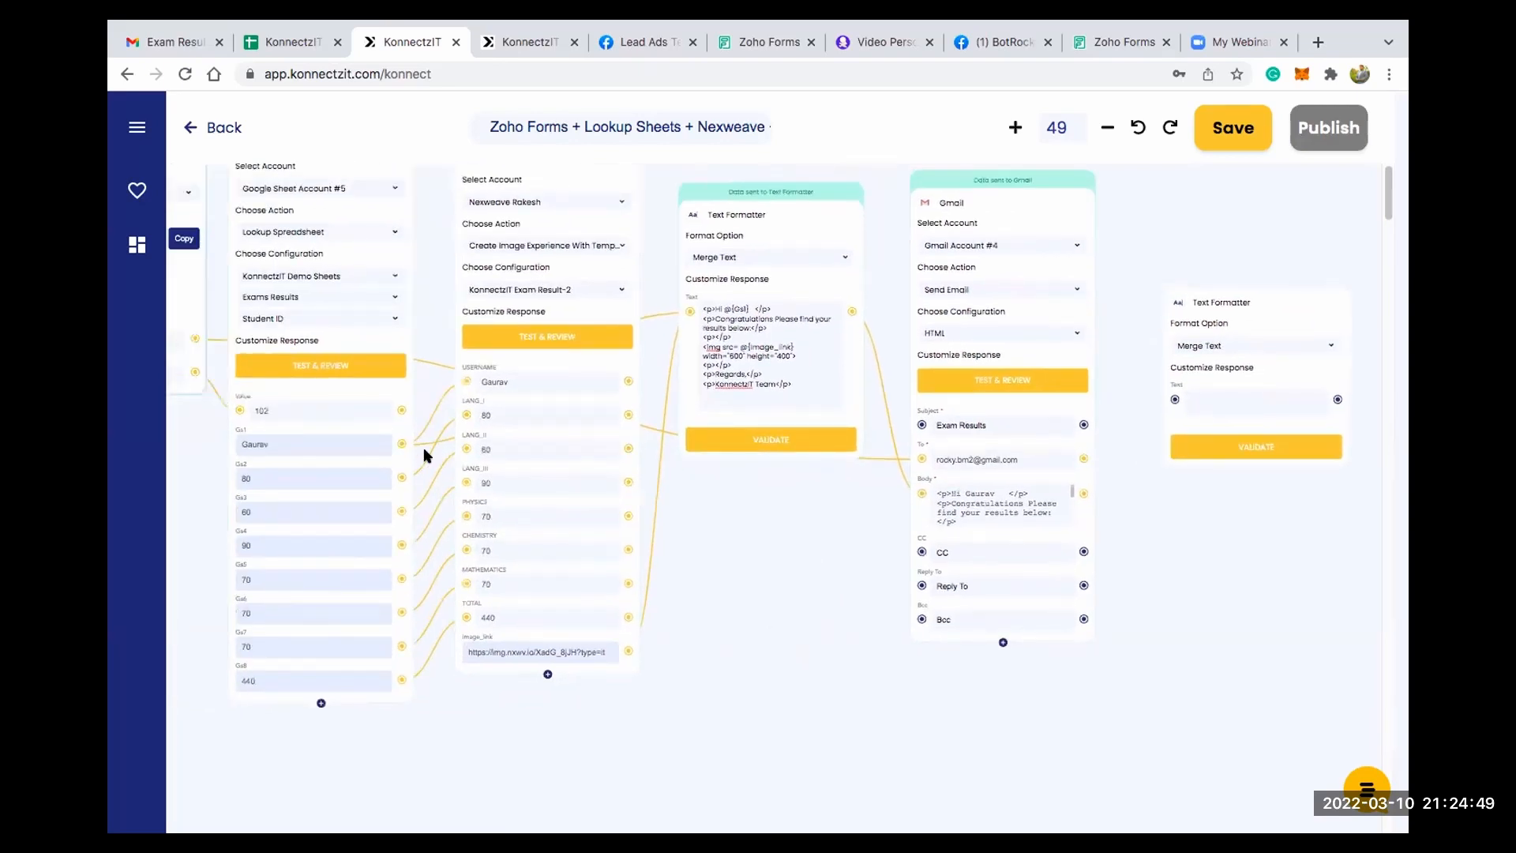
drag(402, 443, 1160, 401)
drag(1232, 524, 1015, 548)
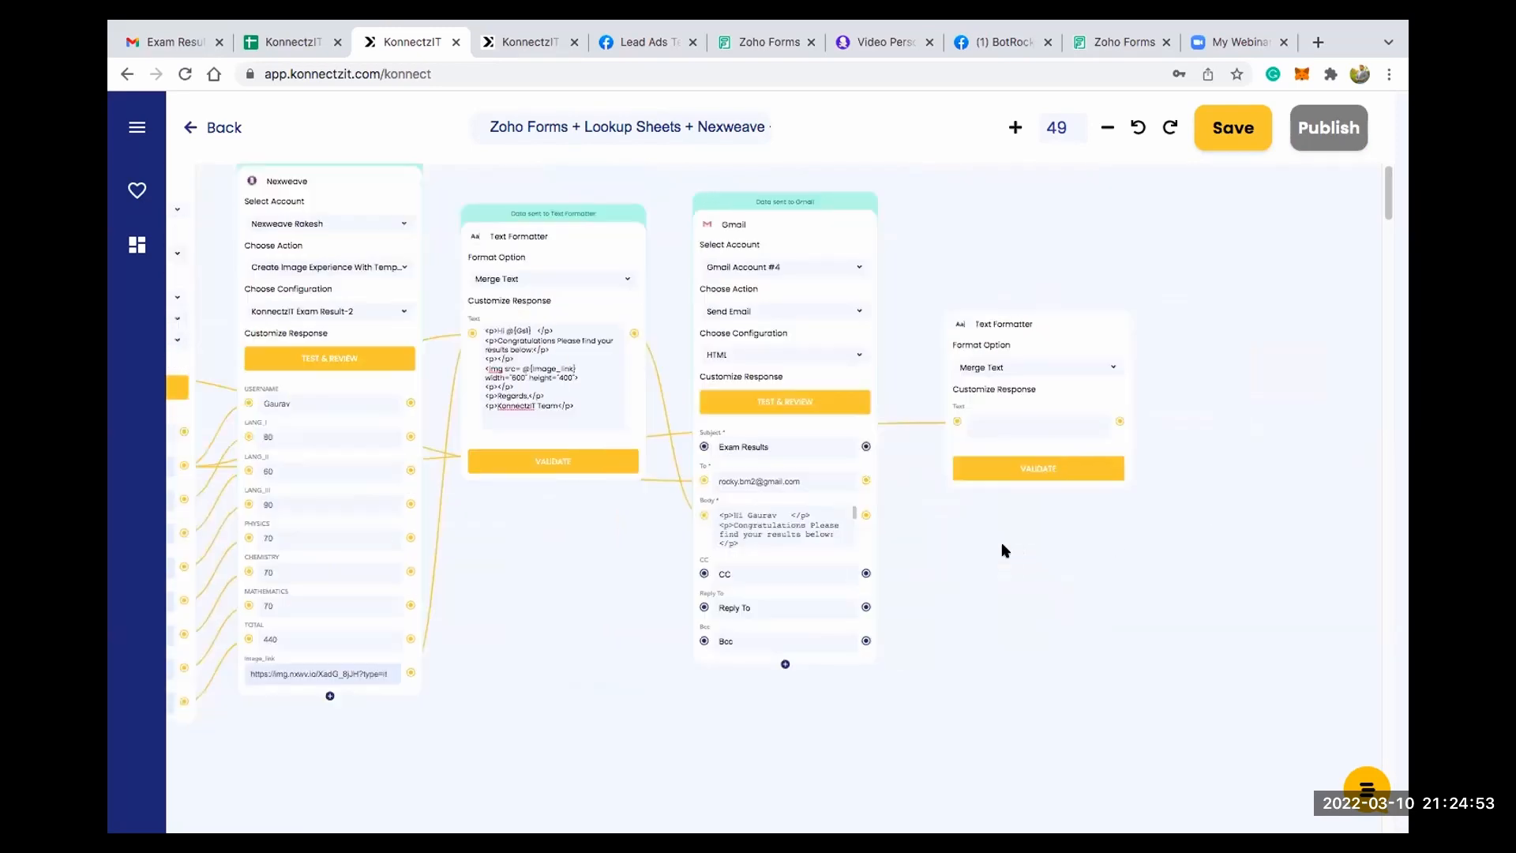
- Enter "Congratulations @{Gs1} Here is your results" as the second Text Formatter's merge text, correct its spelling and validate the card
scroll(987, 505, up, 5)
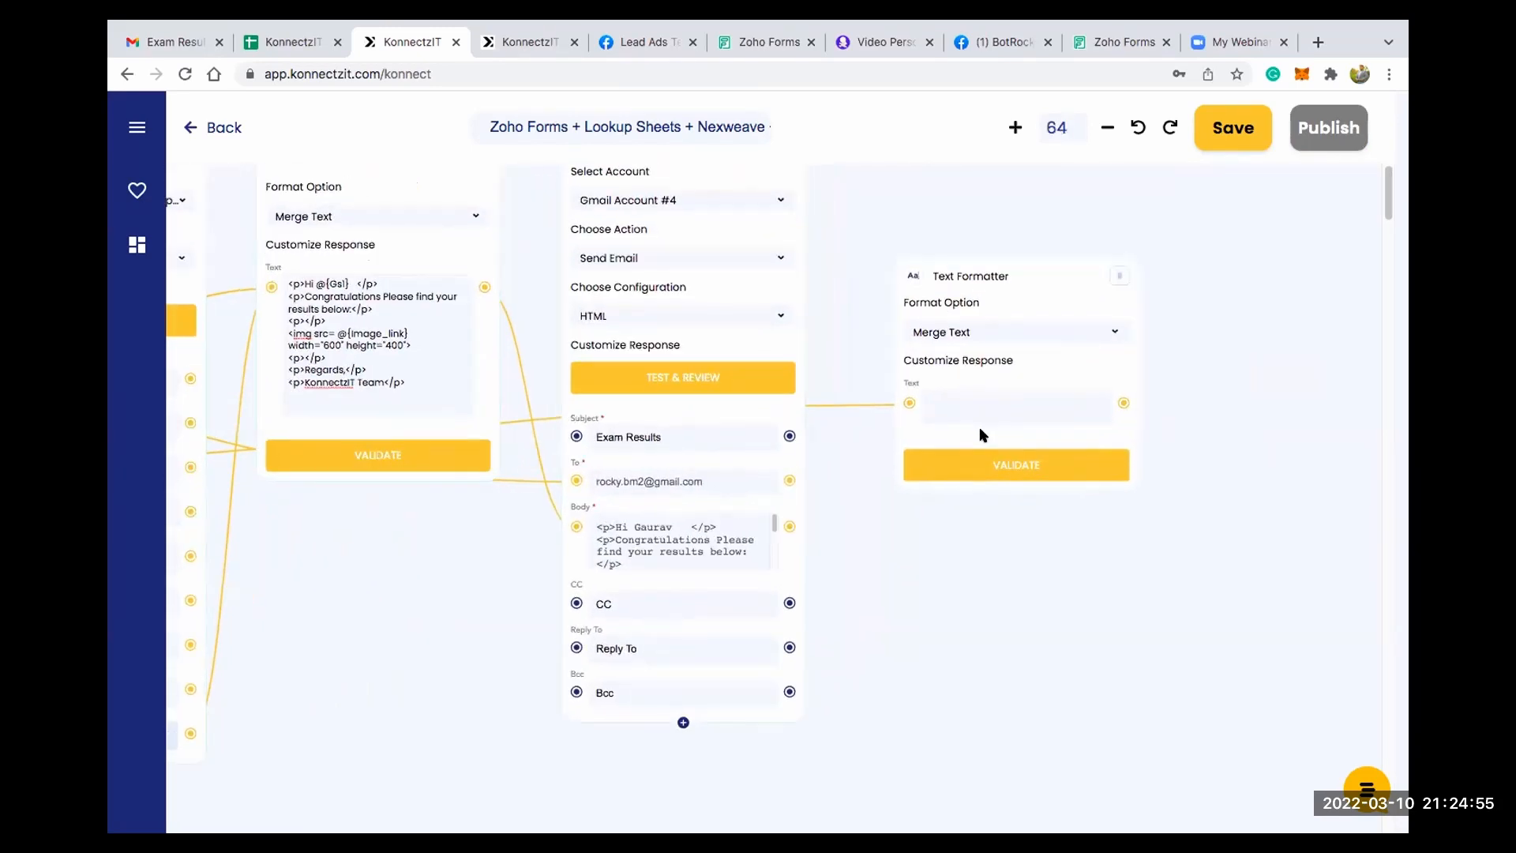
scroll(979, 427, up, 2)
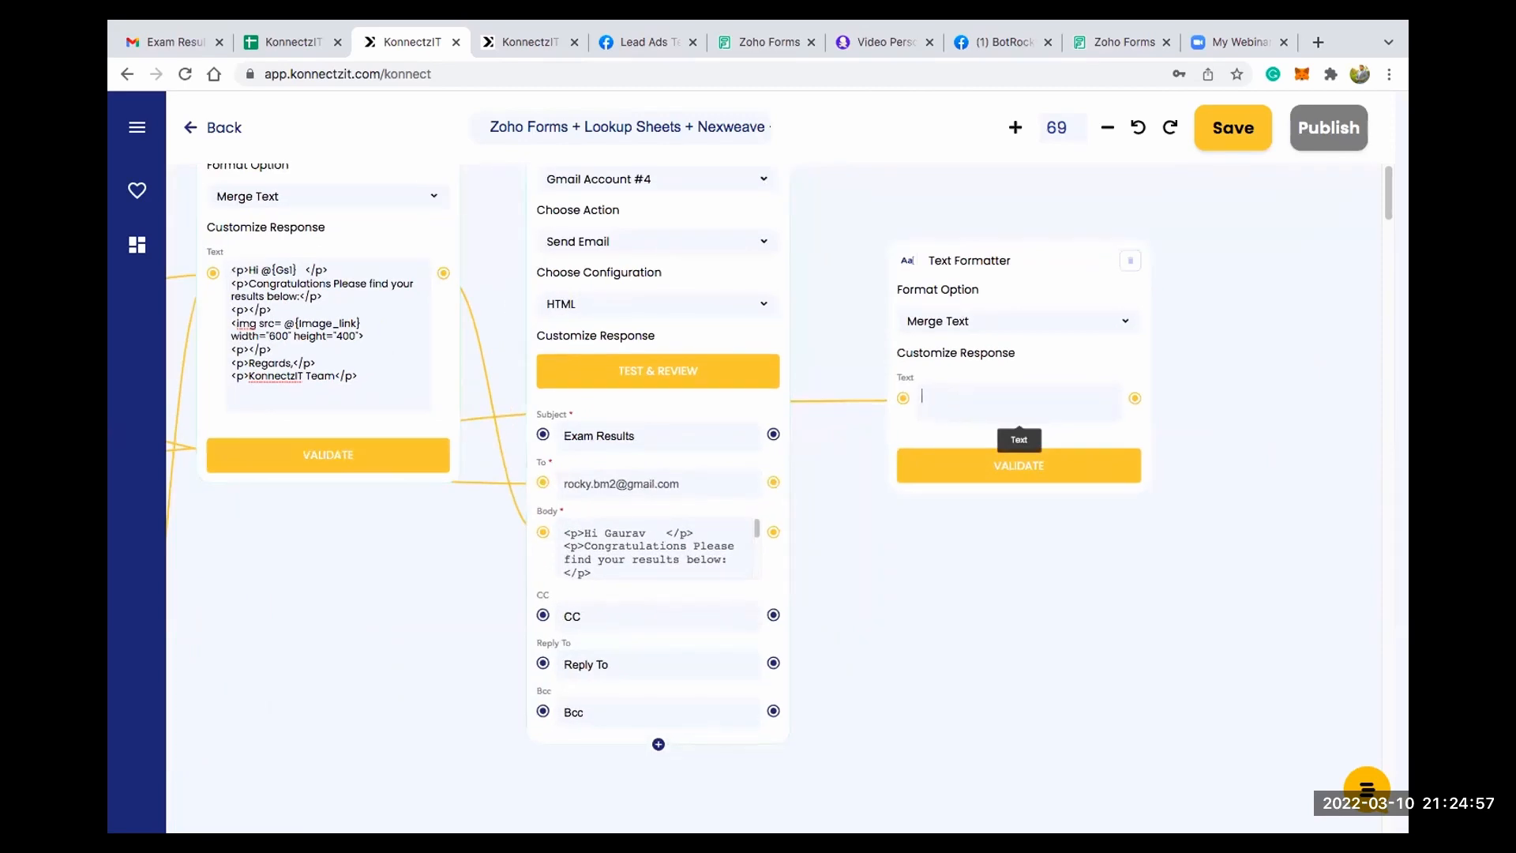
text(ragulations @)
key(Return)
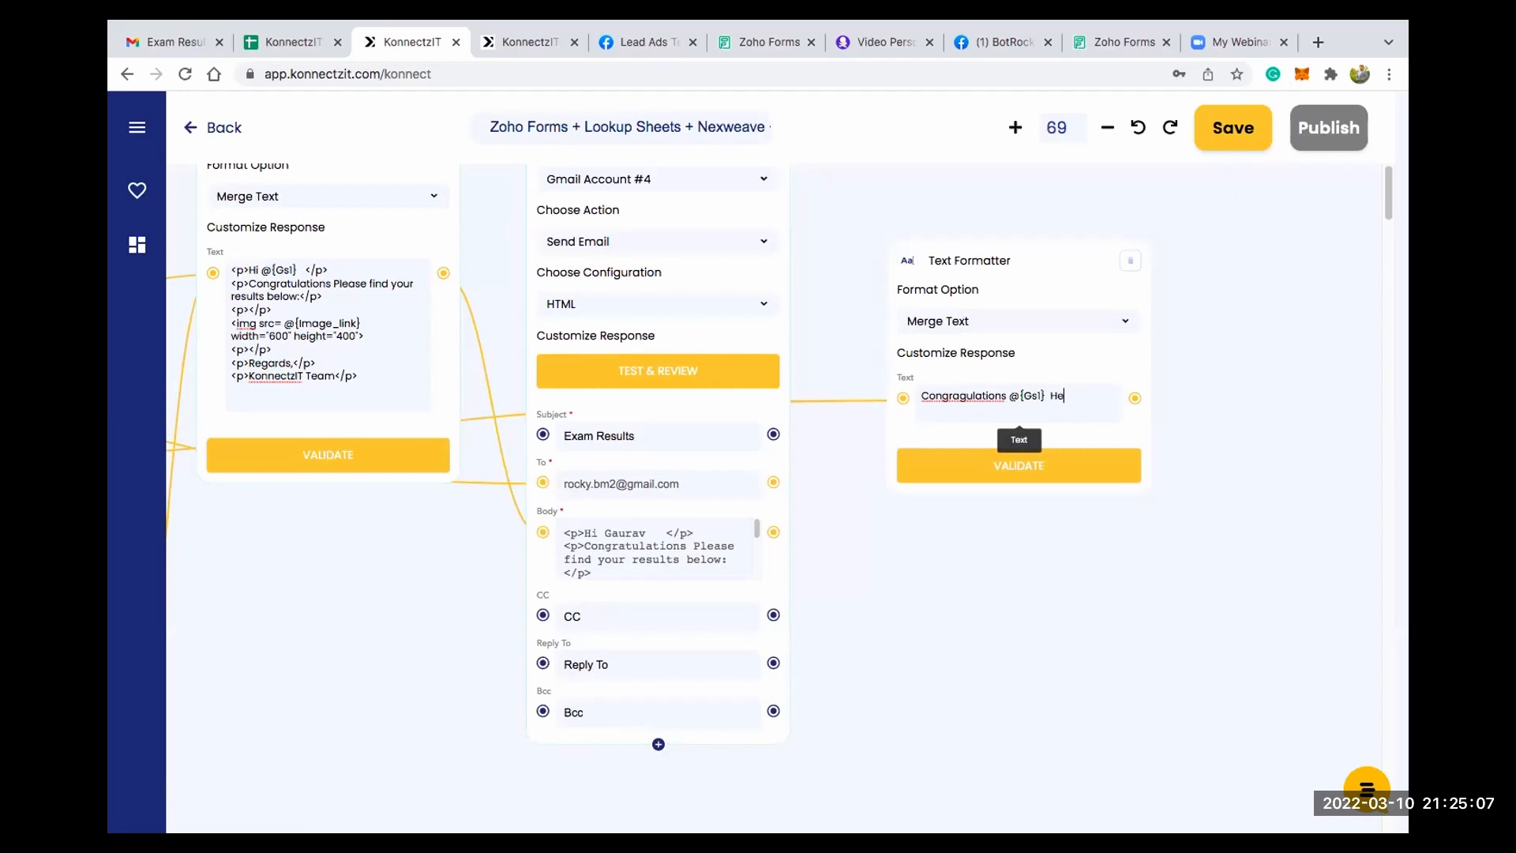
text(Here is your results)
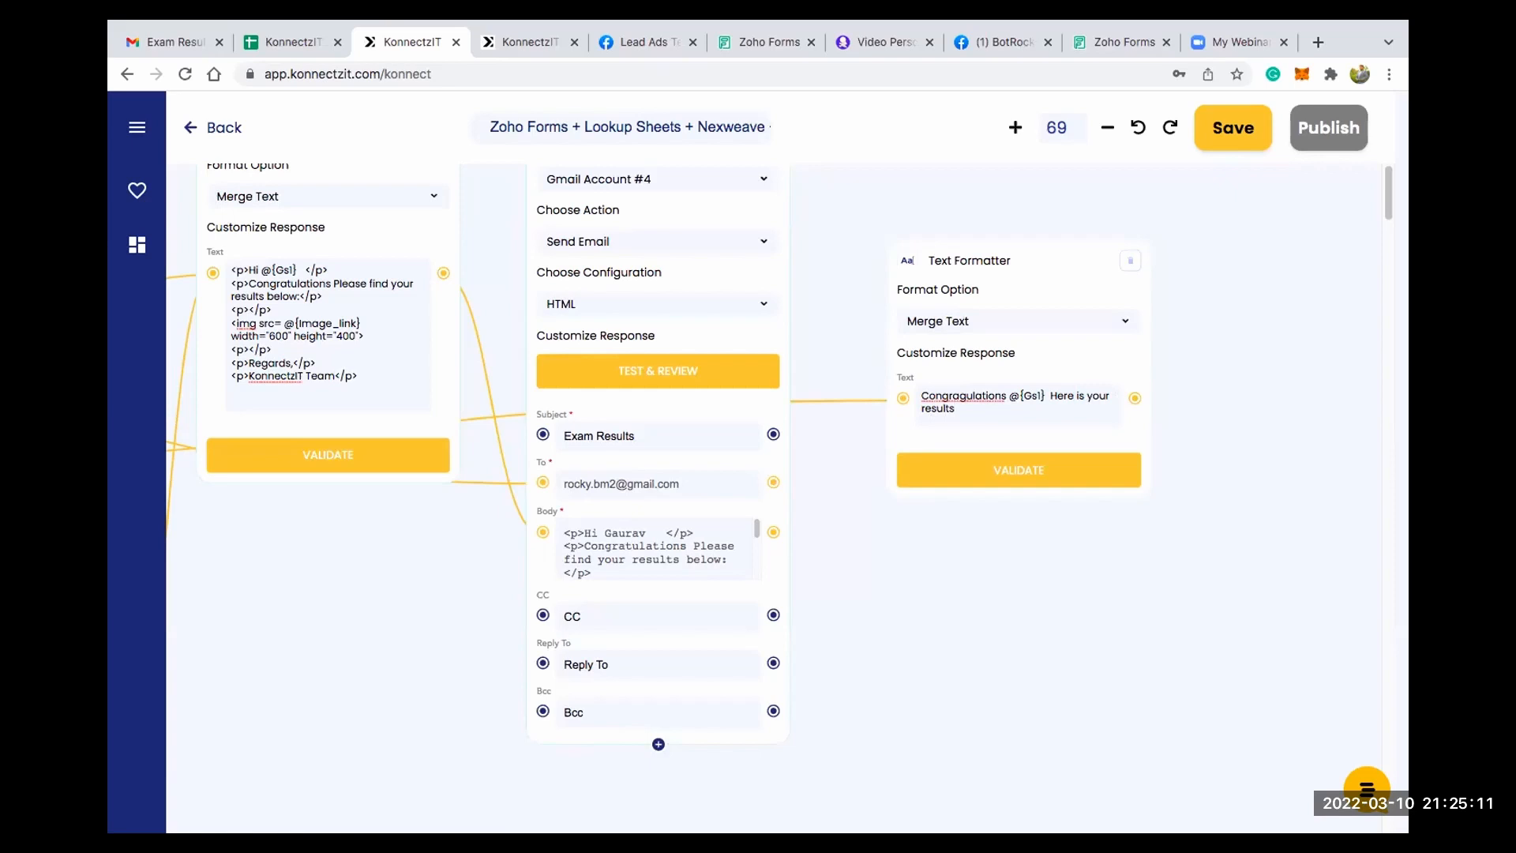
right_click(971, 397)
click(1038, 407)
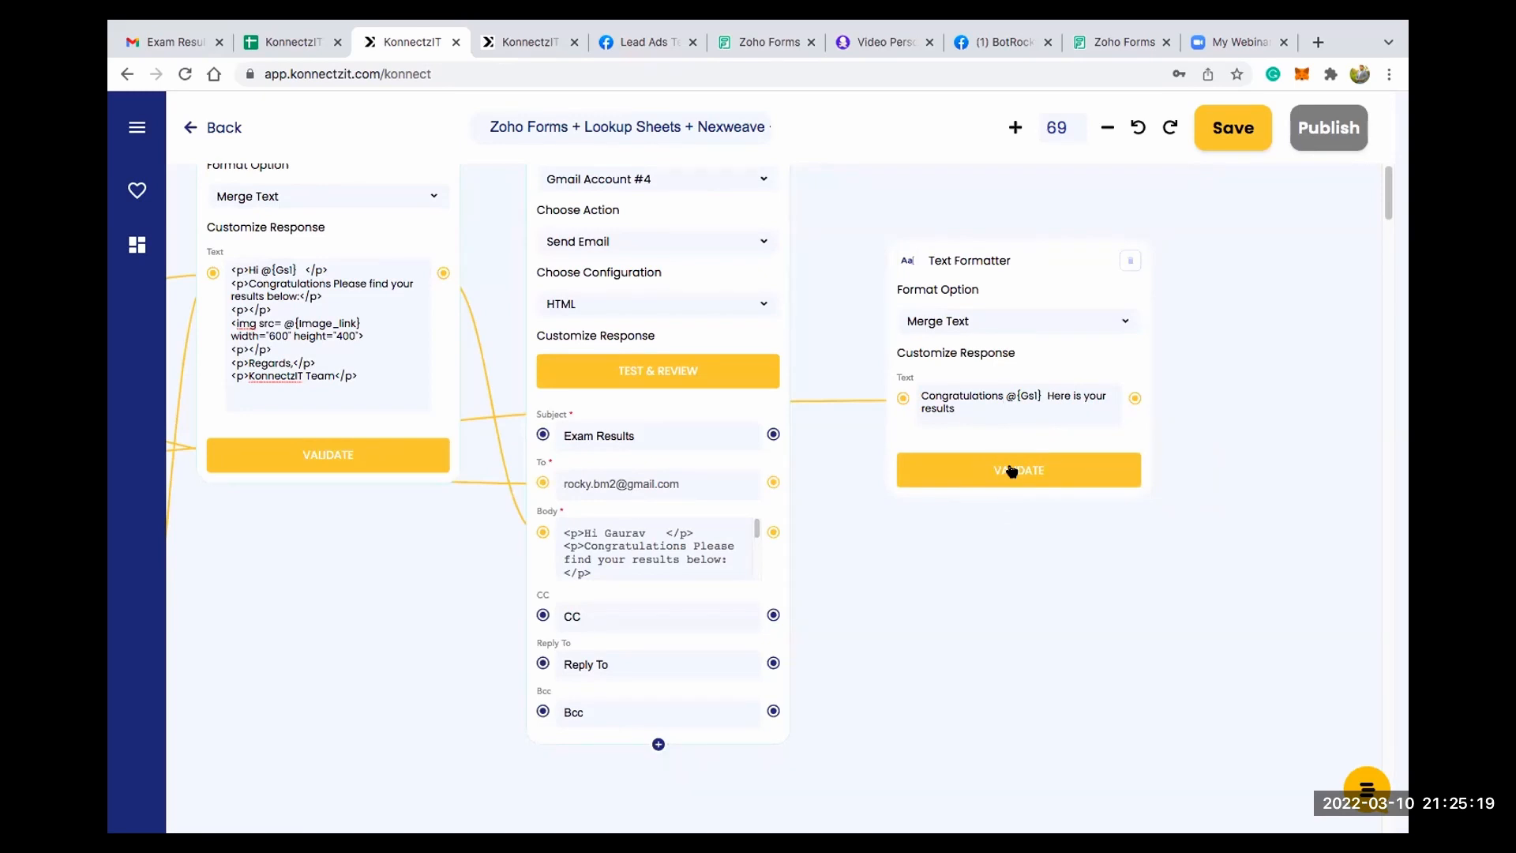
click(1011, 472)
- Find the Facebook Groups app and add its card to the canvas beside the second Text Formatter card
scroll(1056, 450, down, 2)
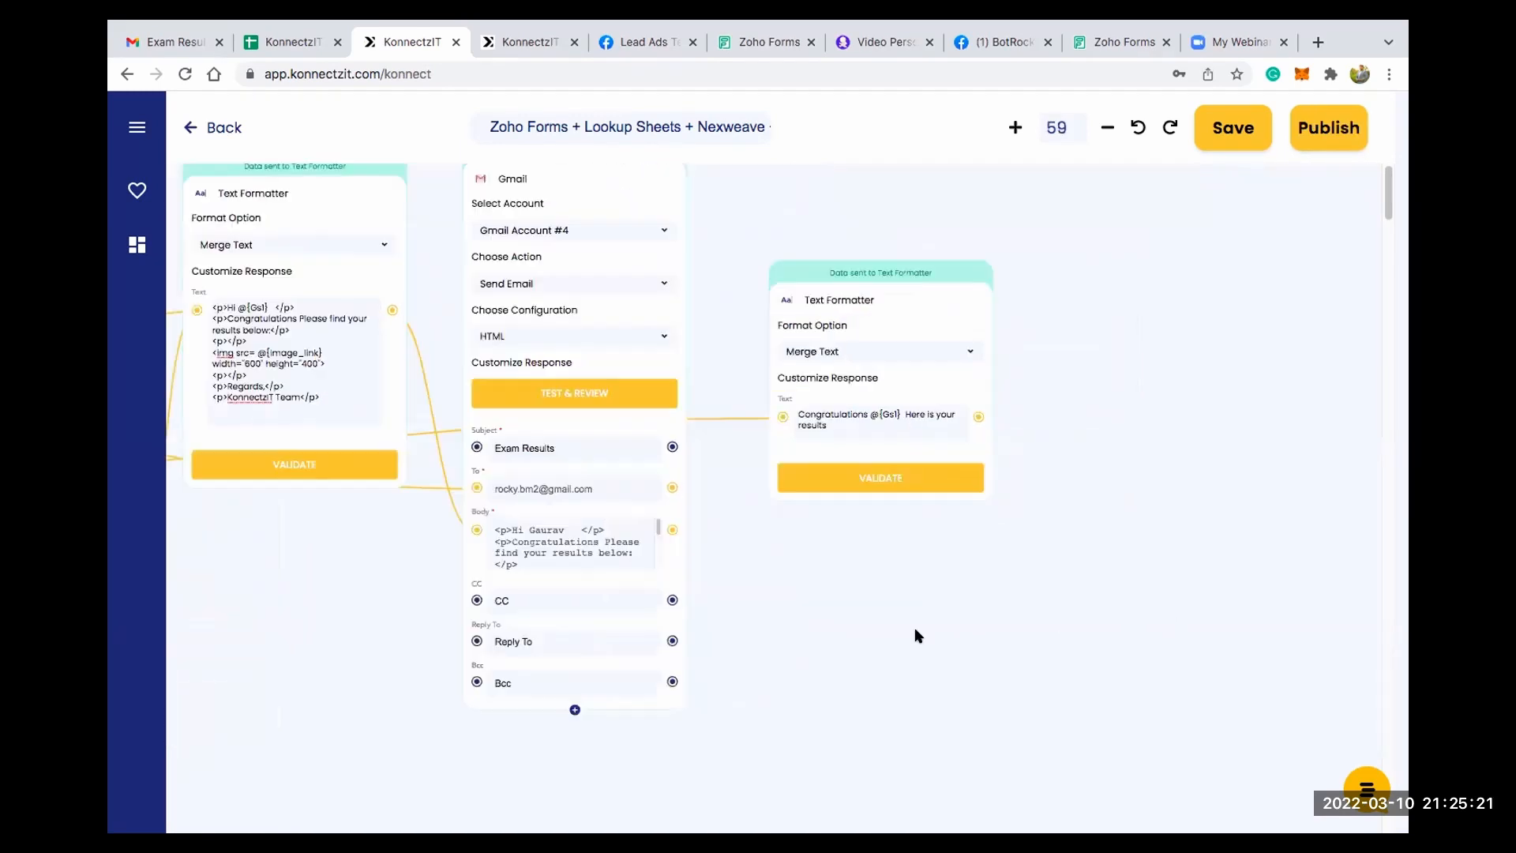
scroll(907, 628, right, 3)
click(137, 126)
click(170, 204)
text(facebo)
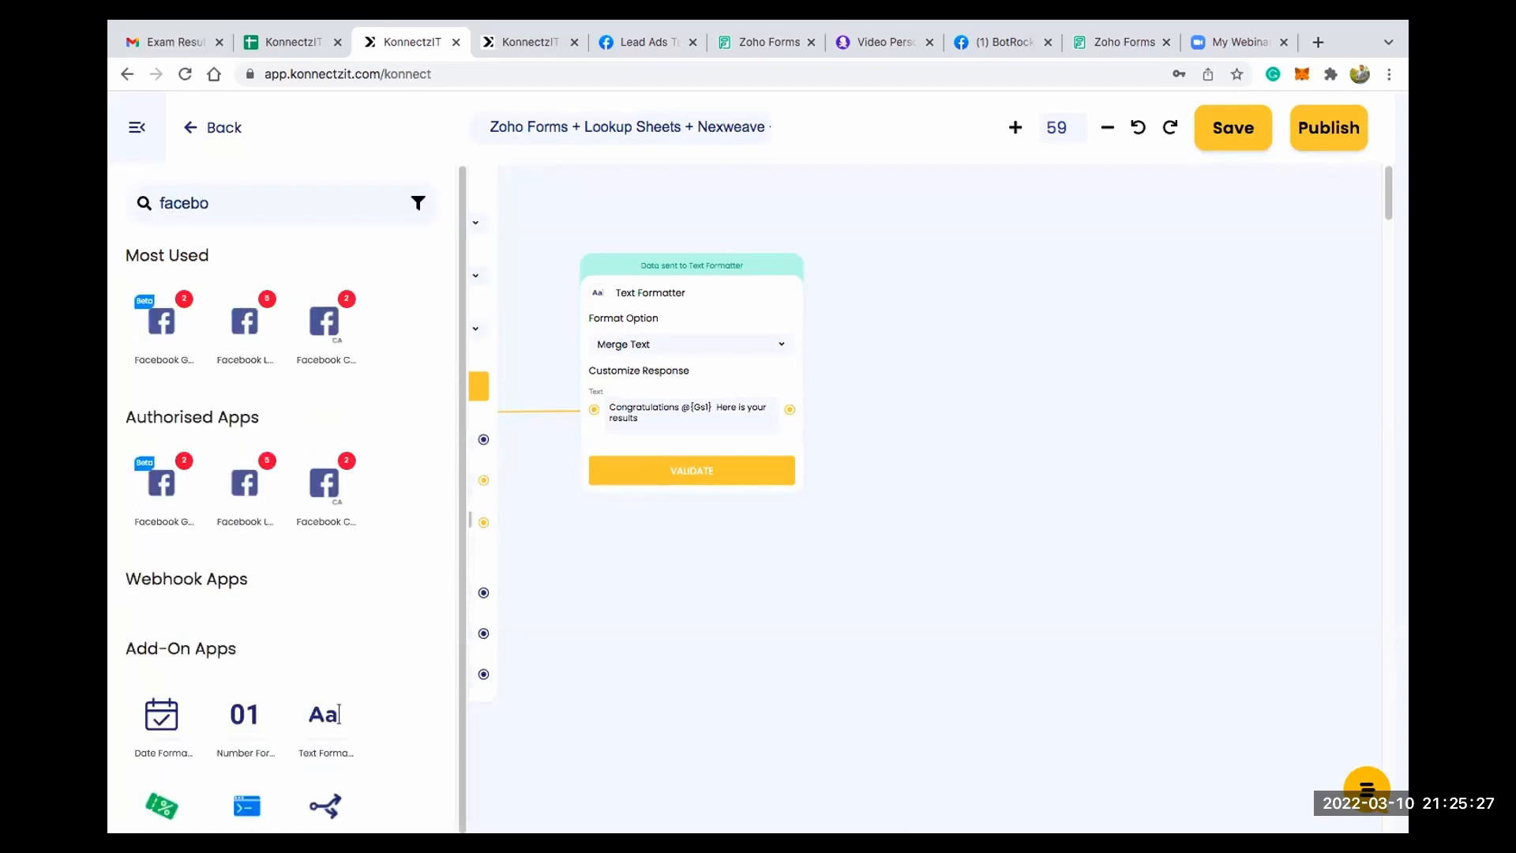
drag(158, 323, 934, 250)
click(137, 127)
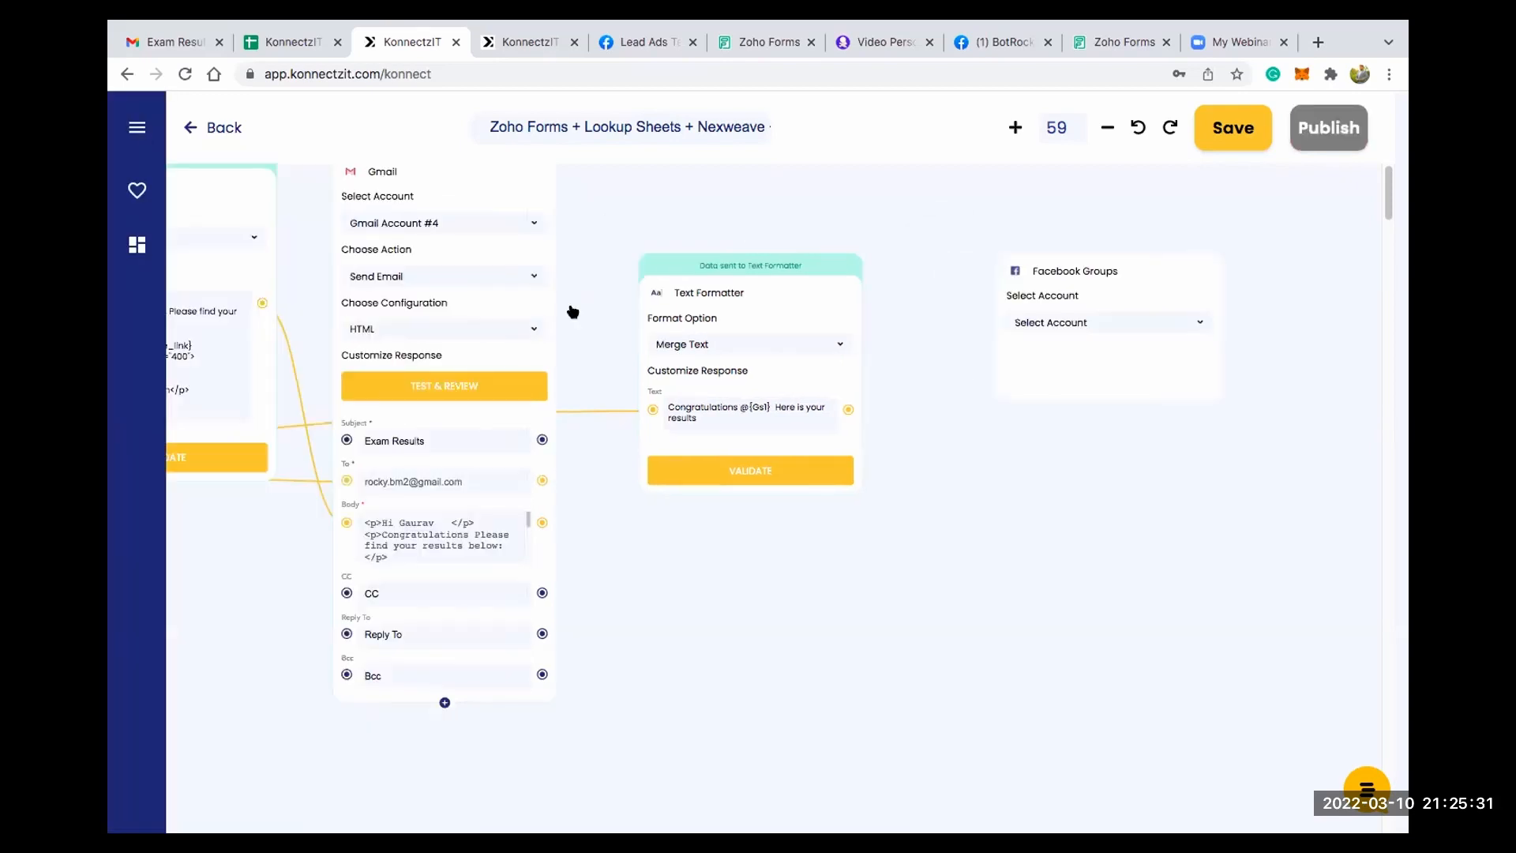
- Configure the Facebook Groups card with Facebook Groups Account #2, the Post Message action and the BotRocky Community group
scroll(1023, 355, up, 5)
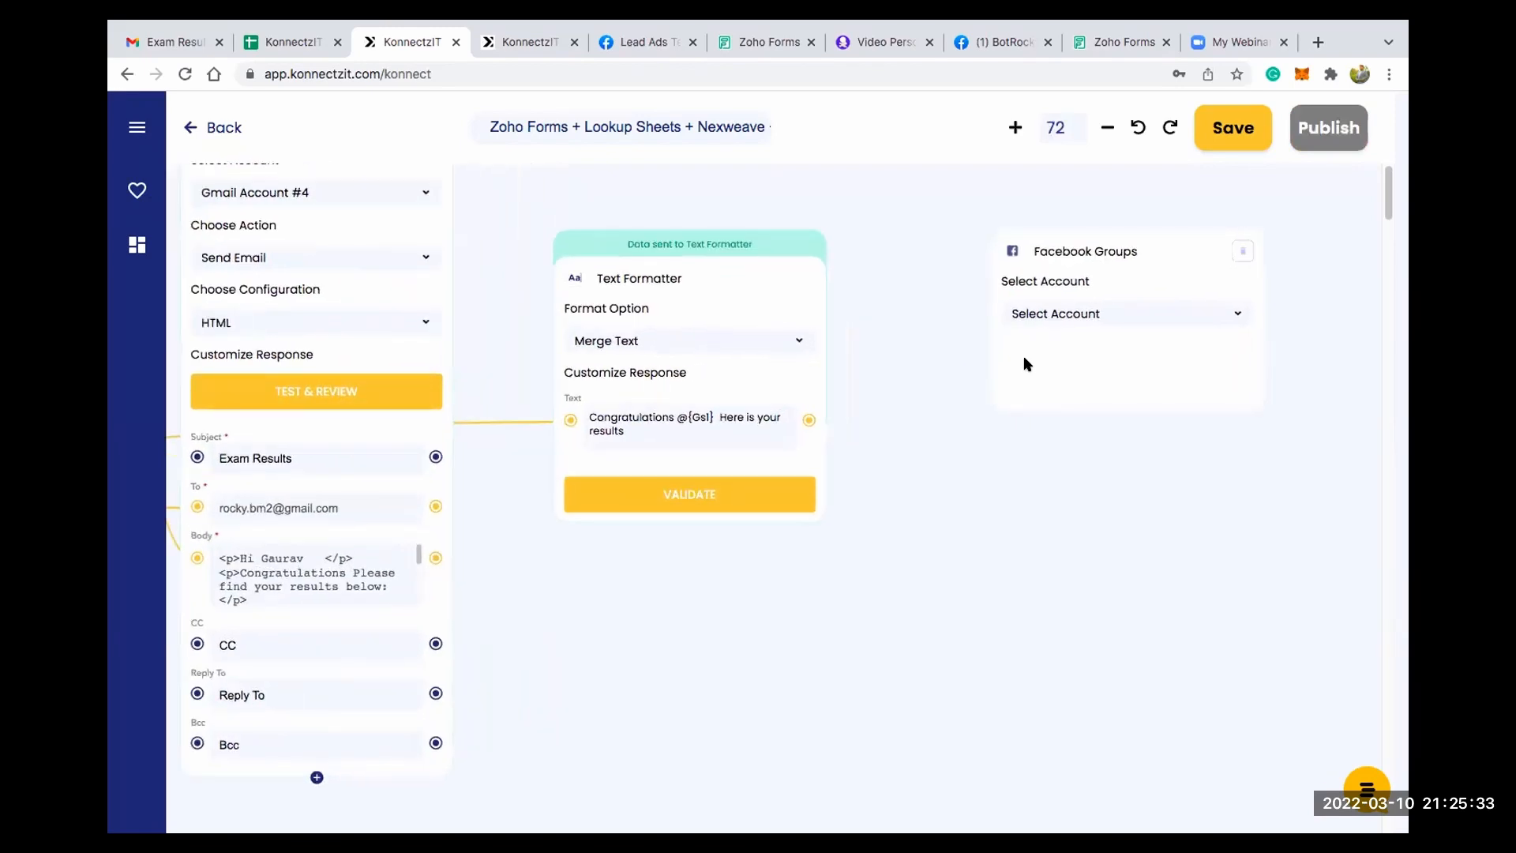
click(1085, 308)
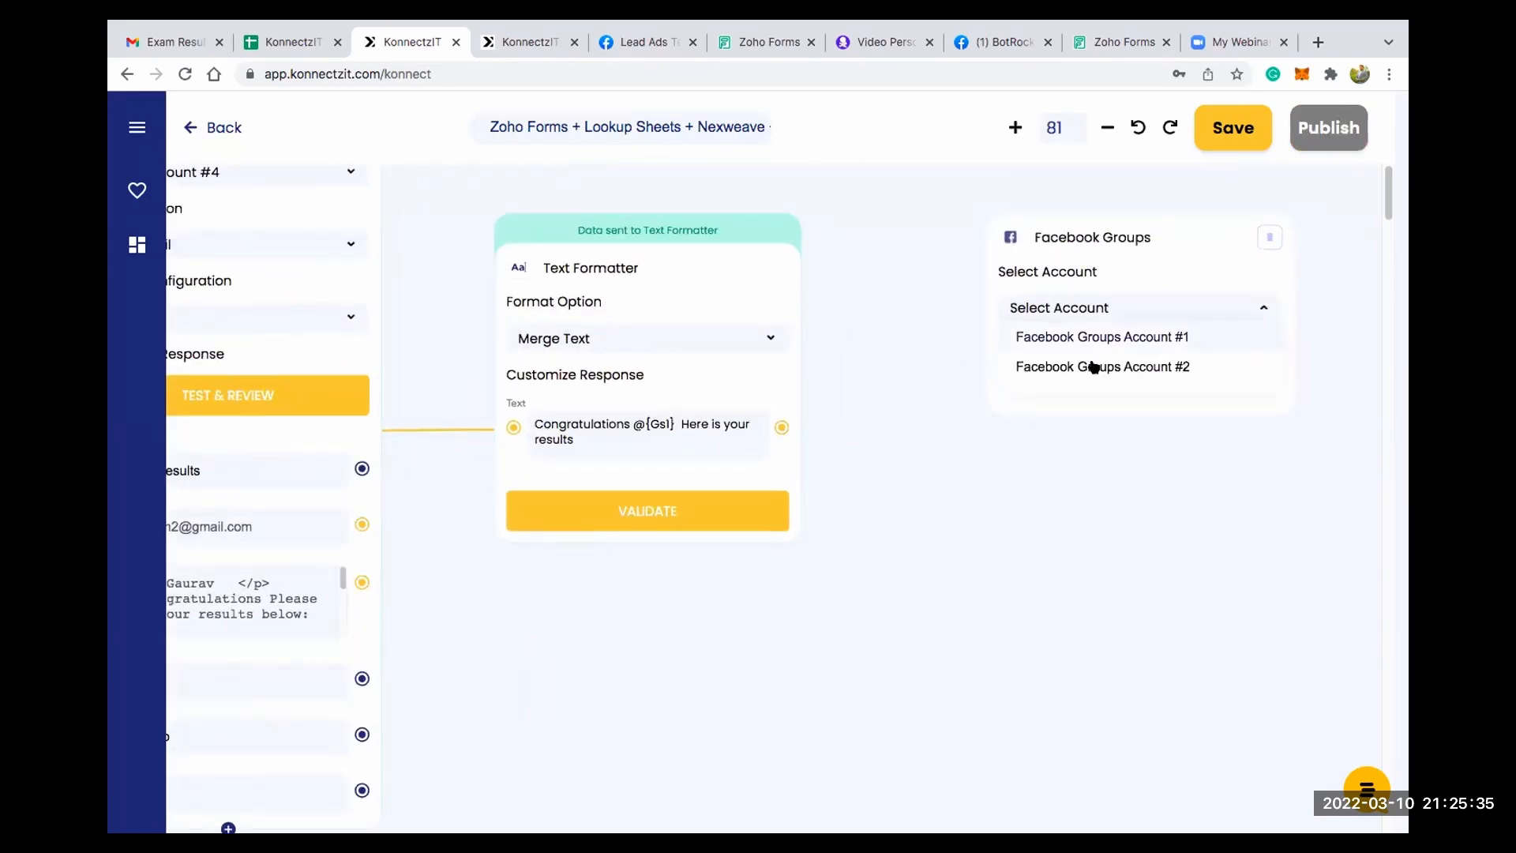
click(1096, 365)
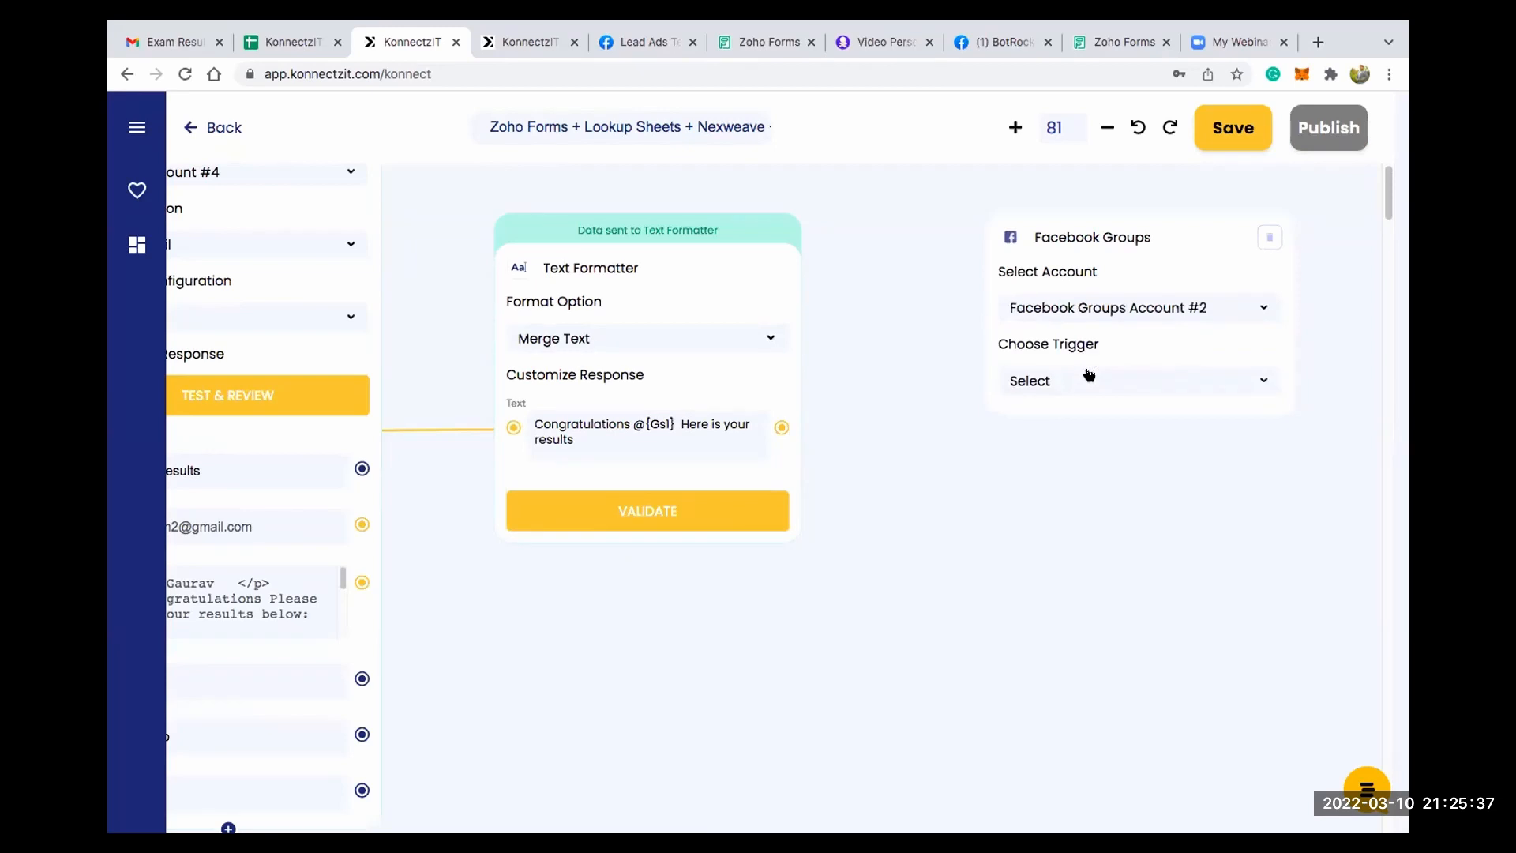
click(1087, 378)
click(1080, 412)
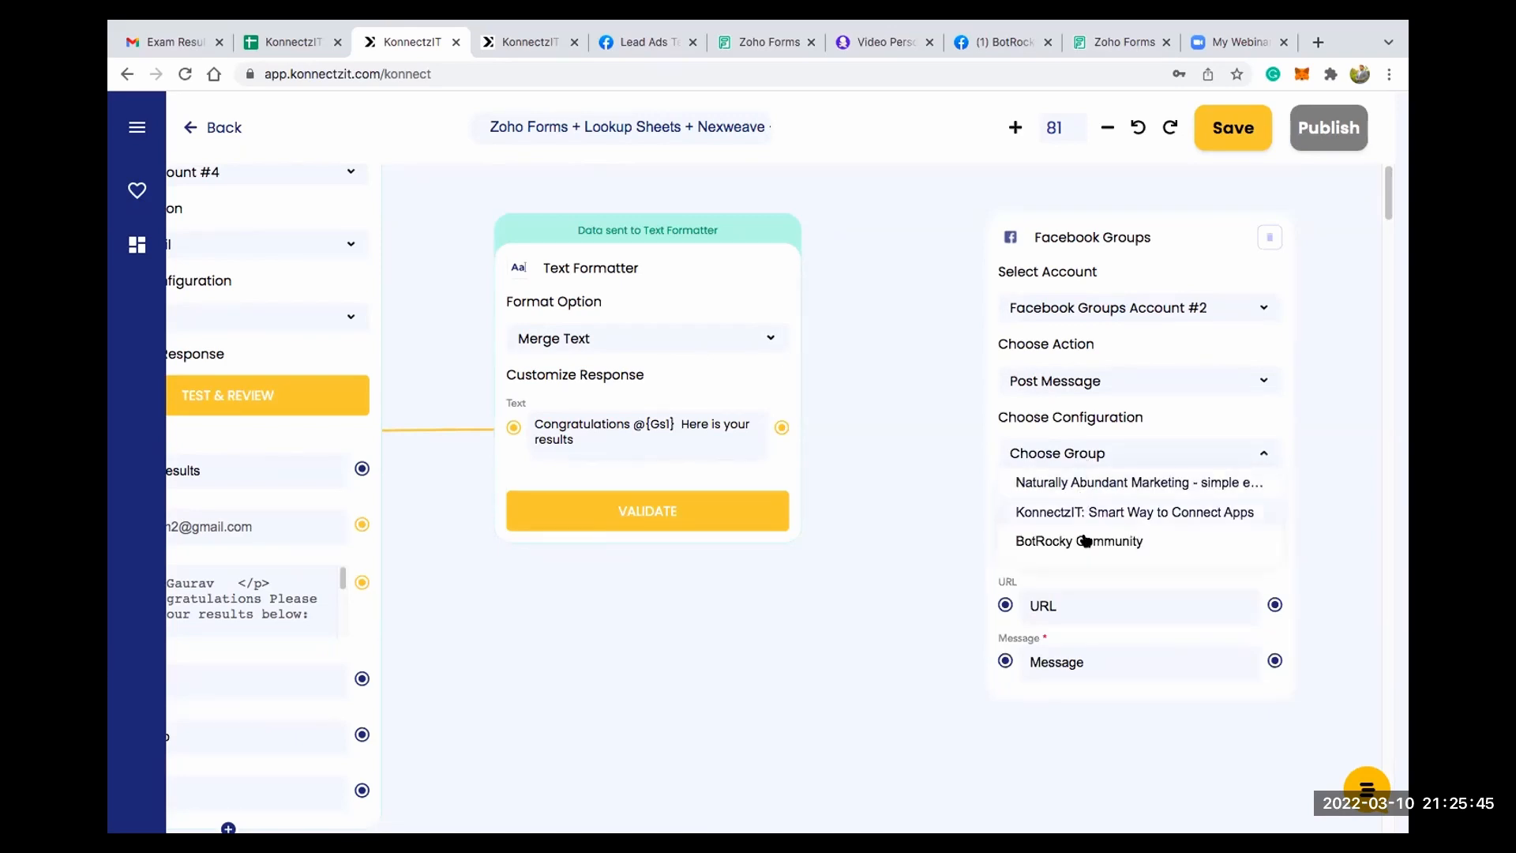
click(1085, 541)
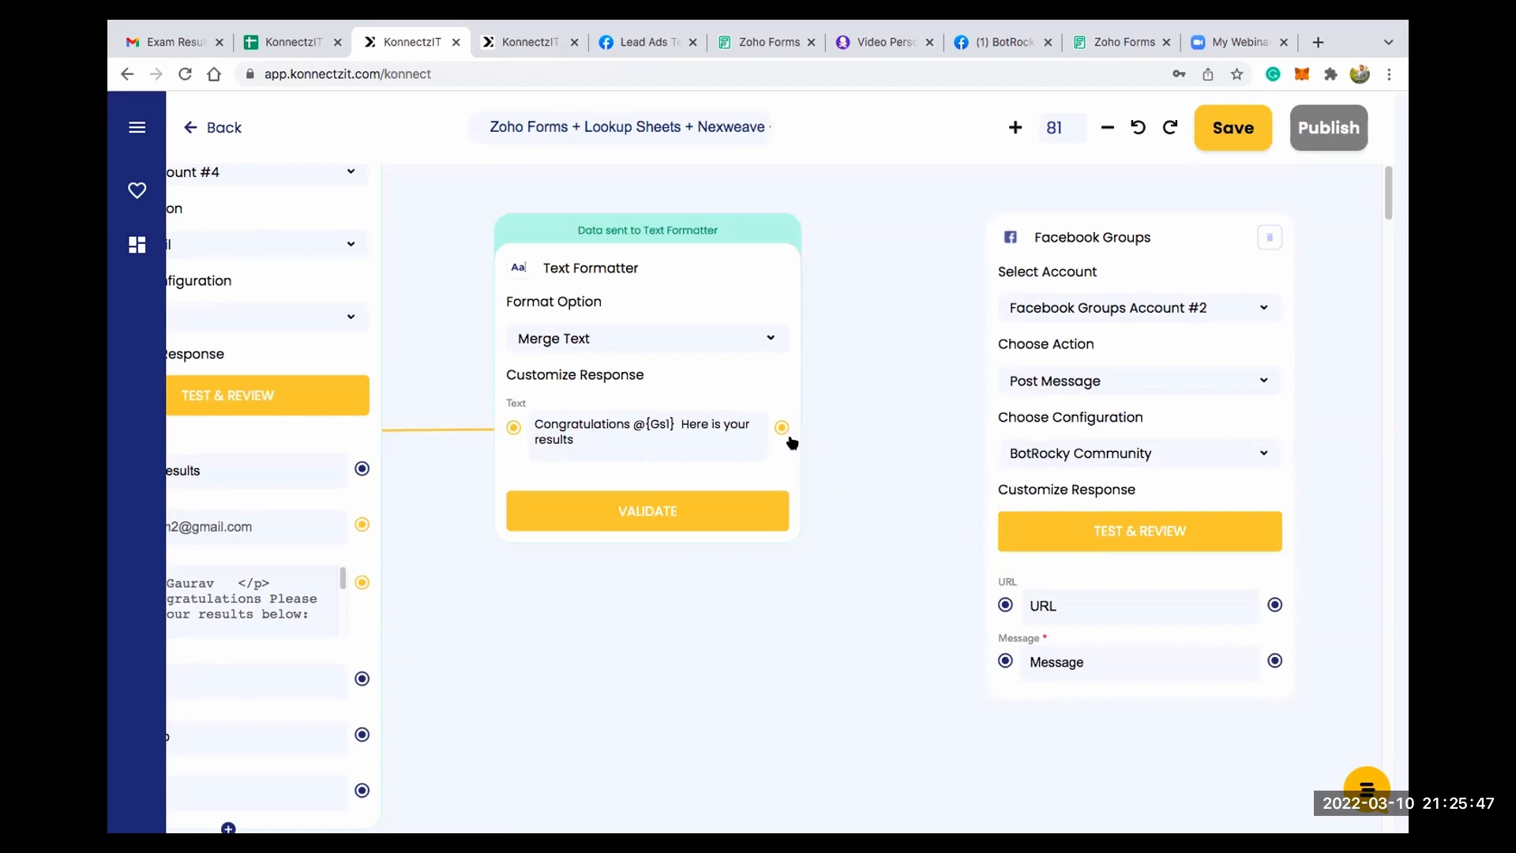
- Connect the second Text Formatter's output to the Facebook Groups Message input and Nexweave's Image_link output to its URL input, then test the card
drag(782, 427, 1005, 660)
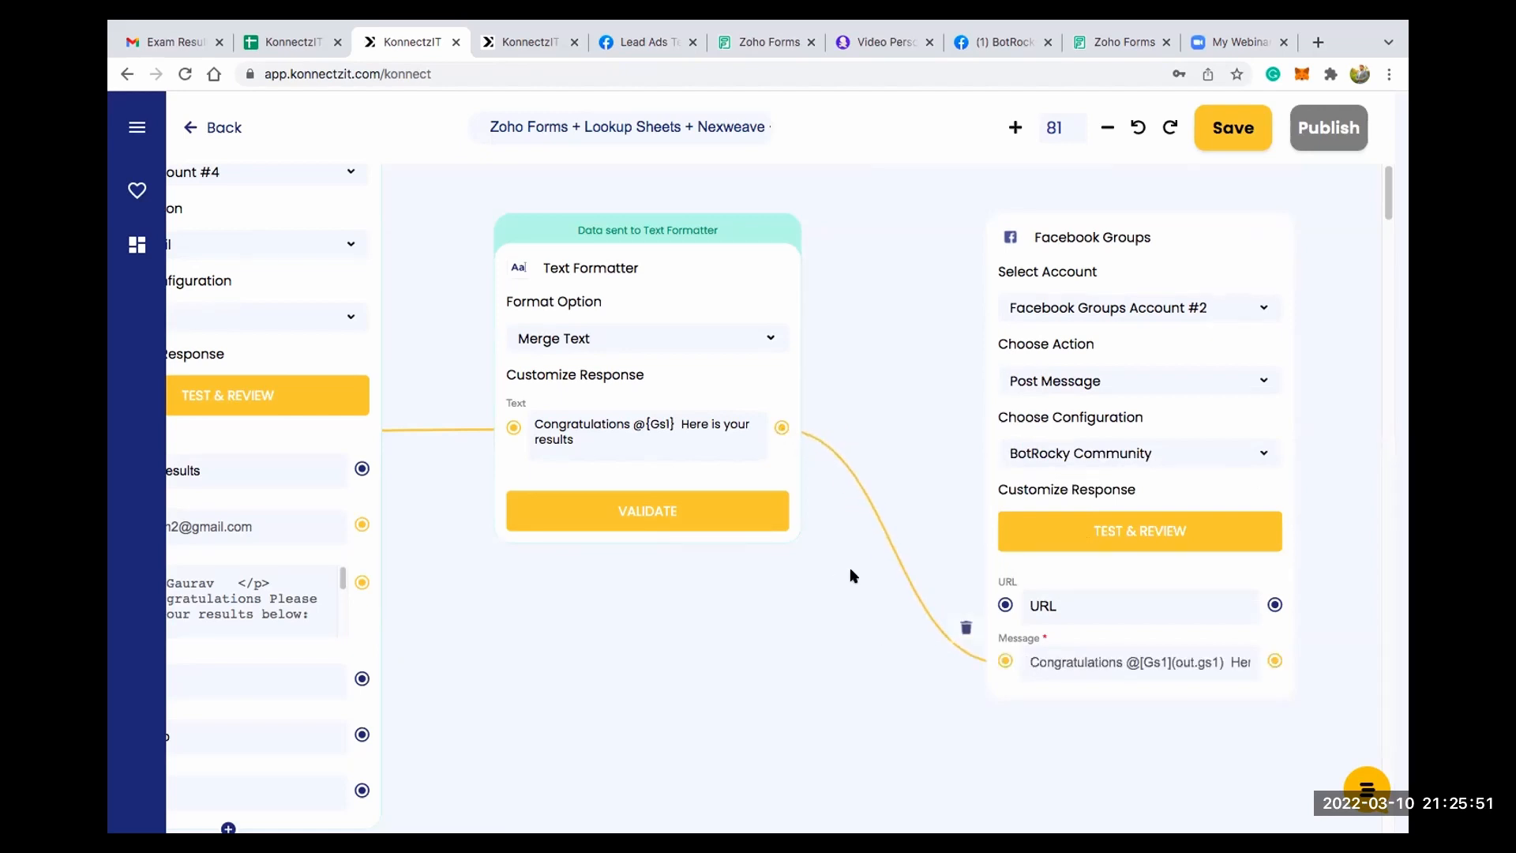
scroll(755, 711, down, 2)
drag(871, 534, 890, 515)
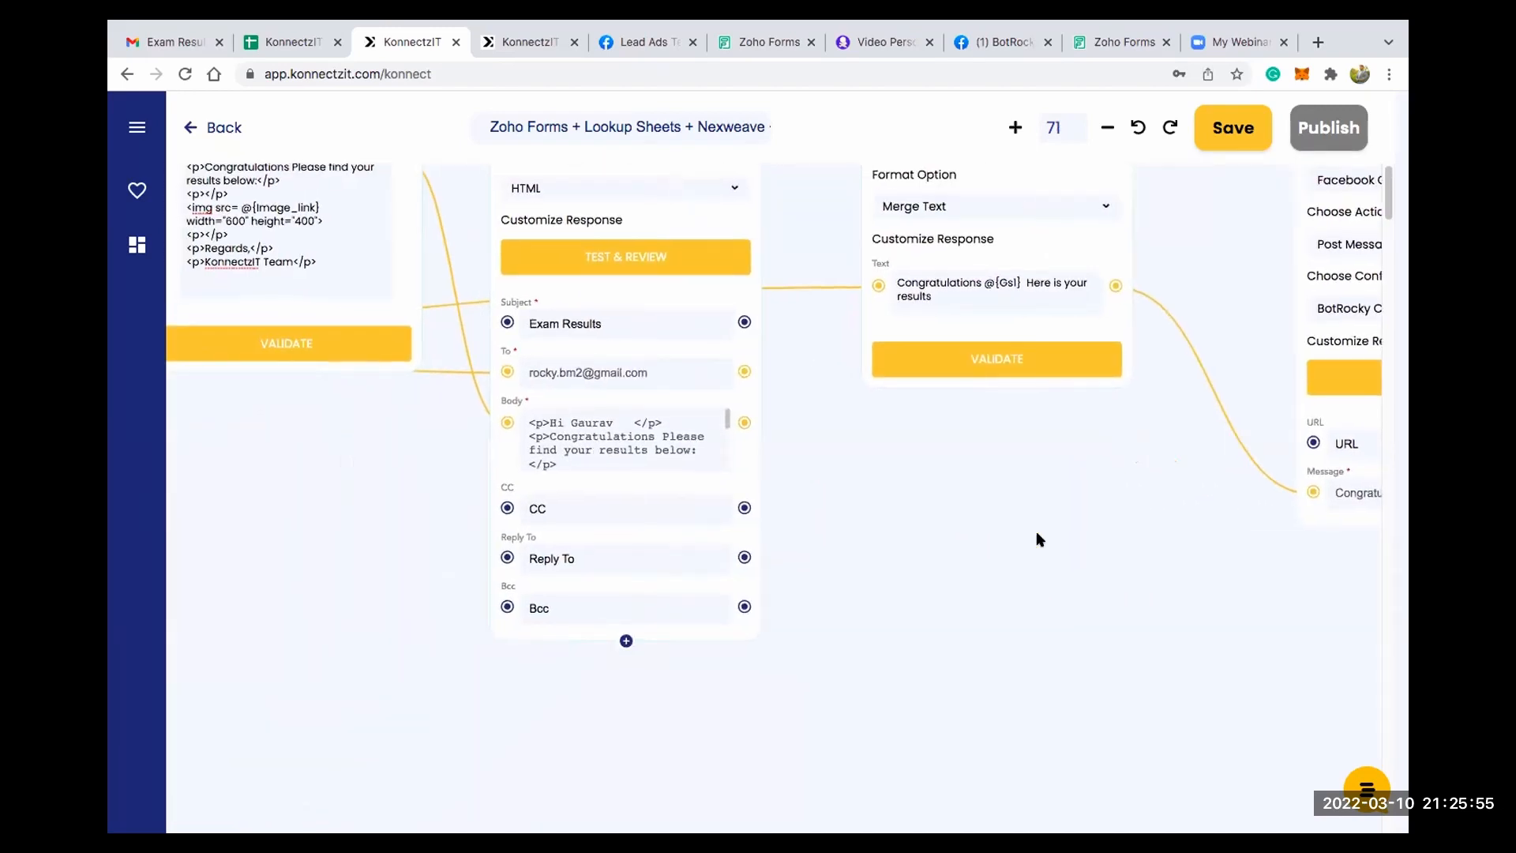
scroll(1038, 537, down, 3)
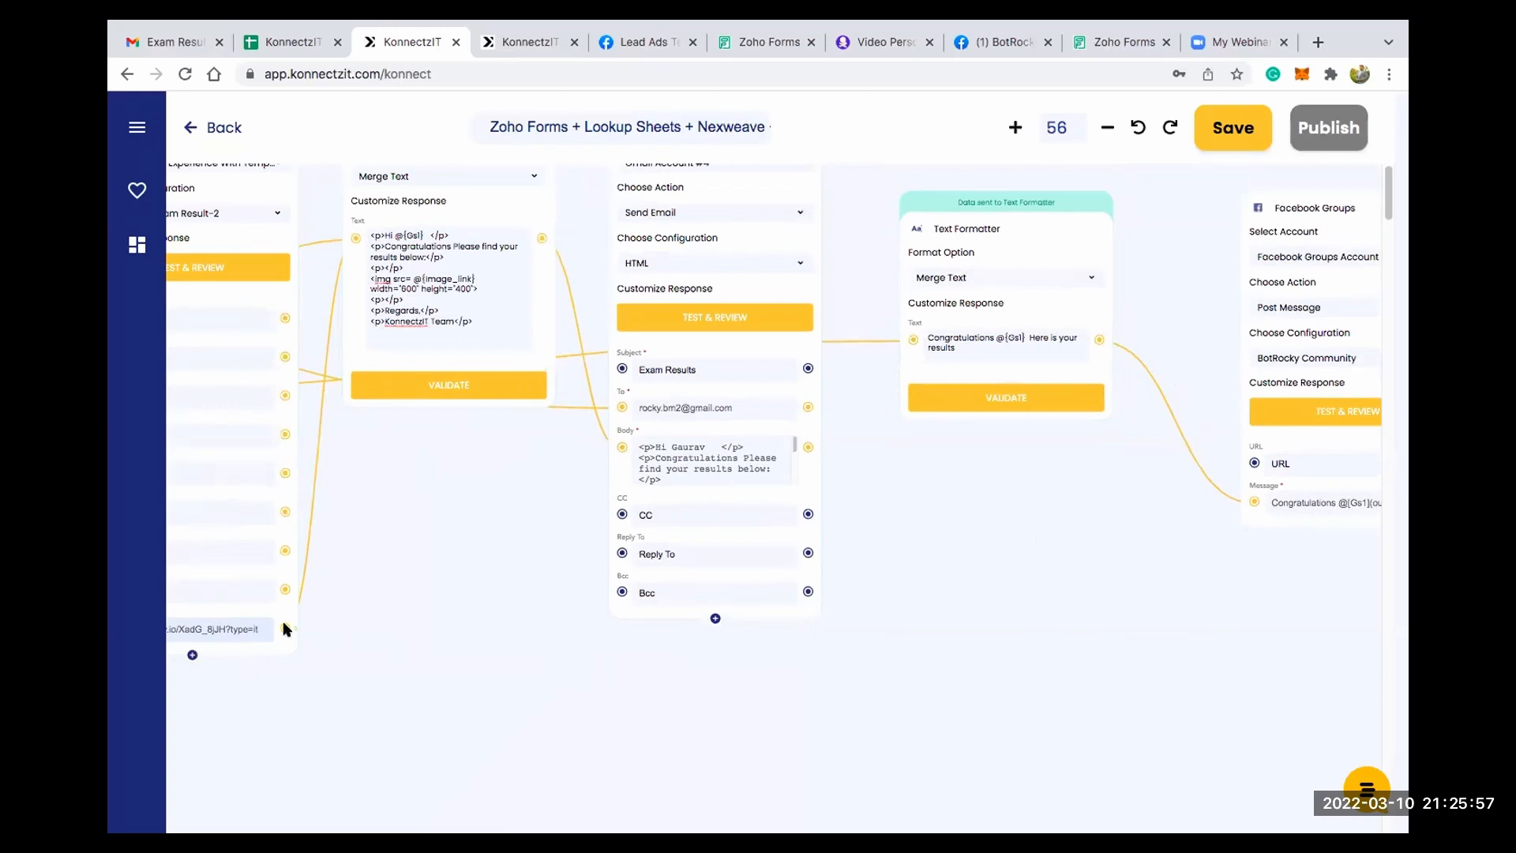
drag(285, 629, 1257, 466)
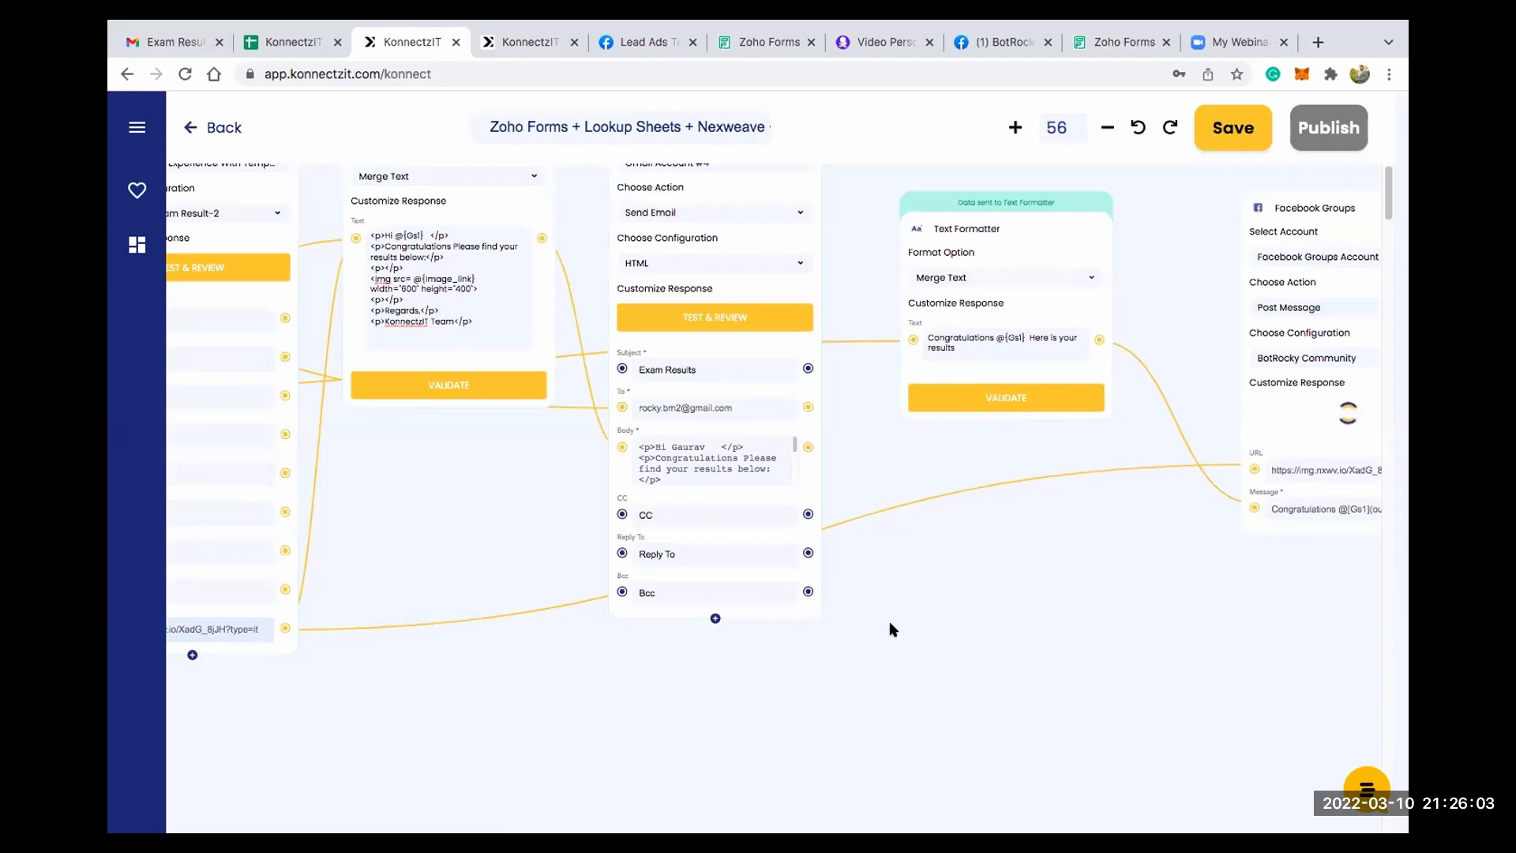
- Review the complete chain of cards from Zoho Forms to Facebook Groups and publish the workflow
scroll(888, 621, down, 3)
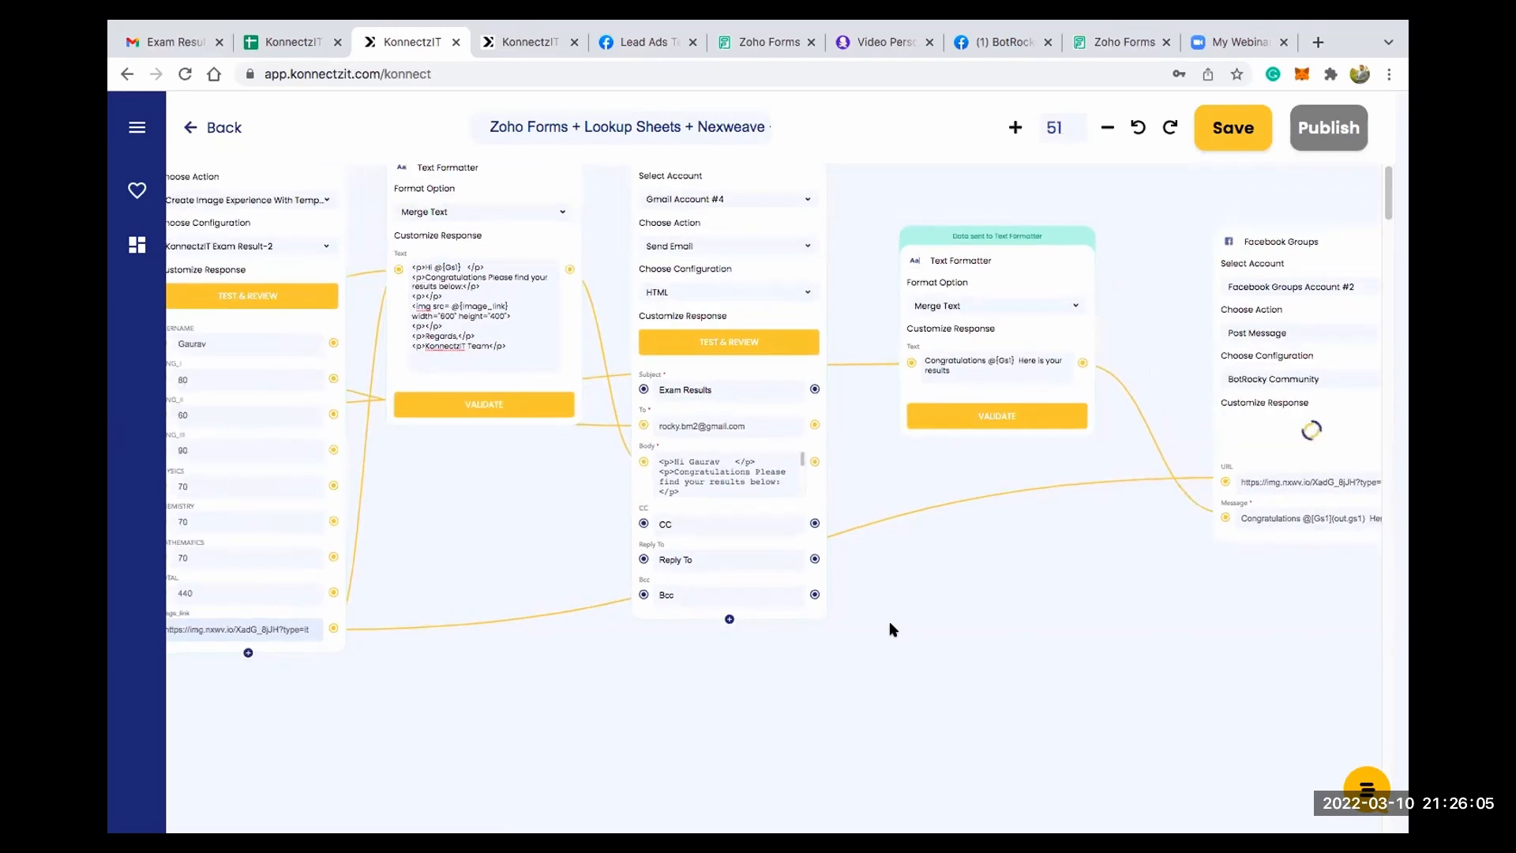
scroll(890, 629, down, 4)
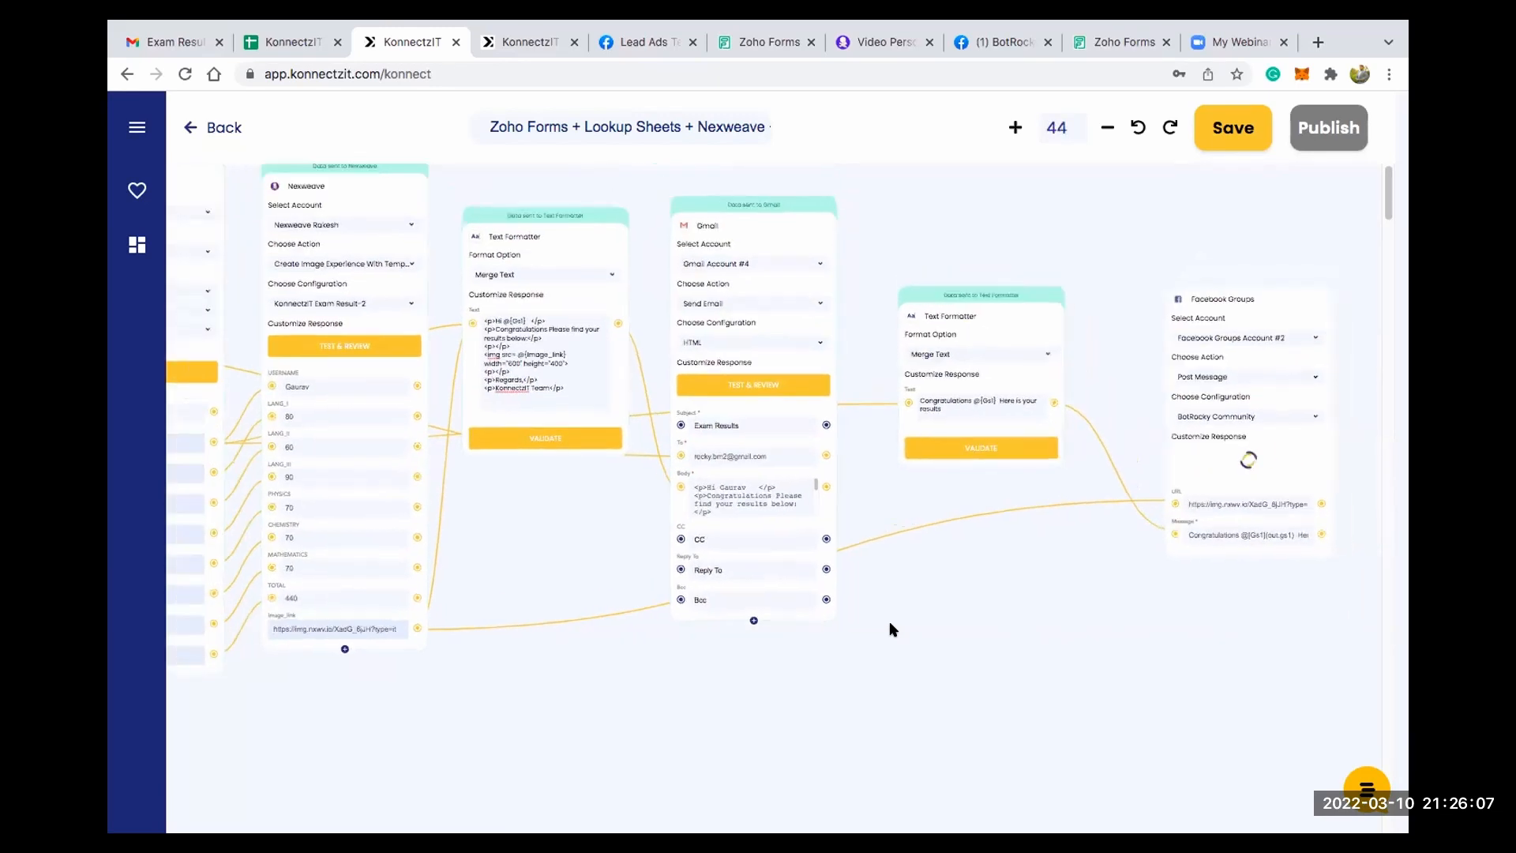
scroll(978, 593, down, 2)
scroll(977, 592, left, 3)
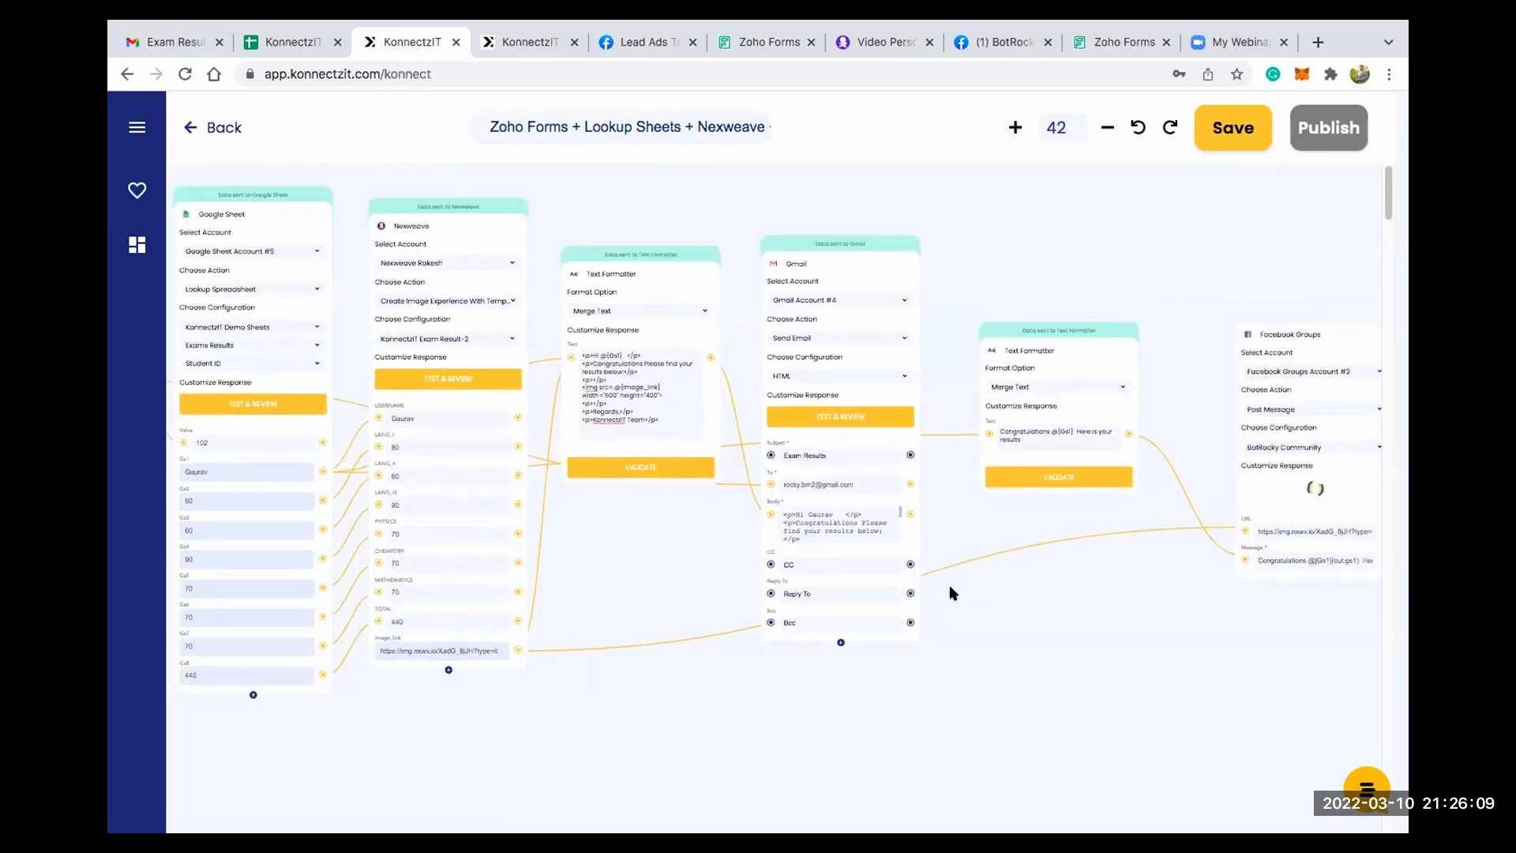
scroll(1226, 266, down, 1)
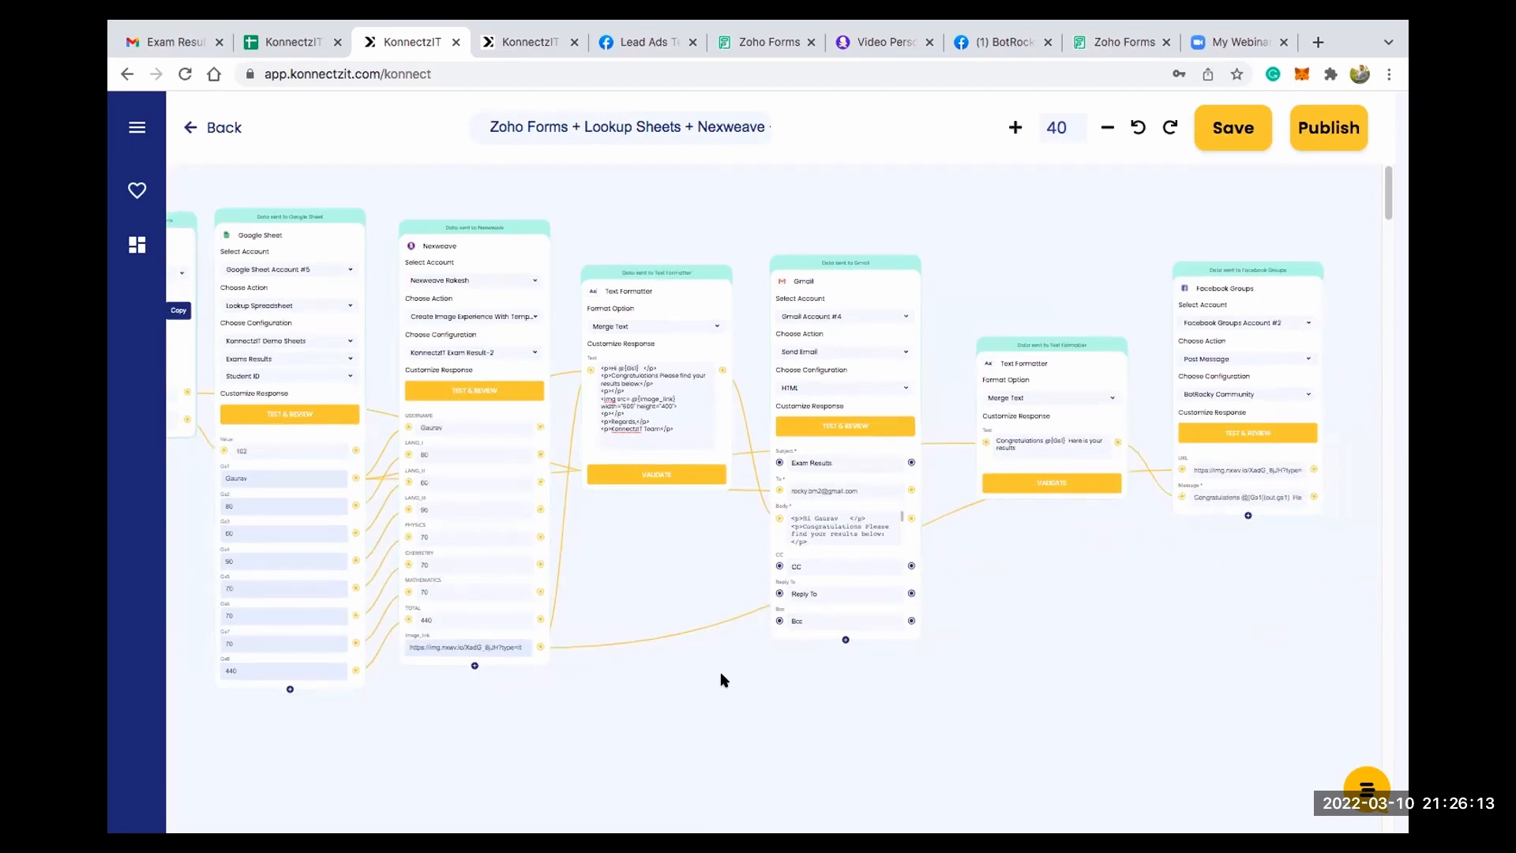
scroll(727, 680, left, 2)
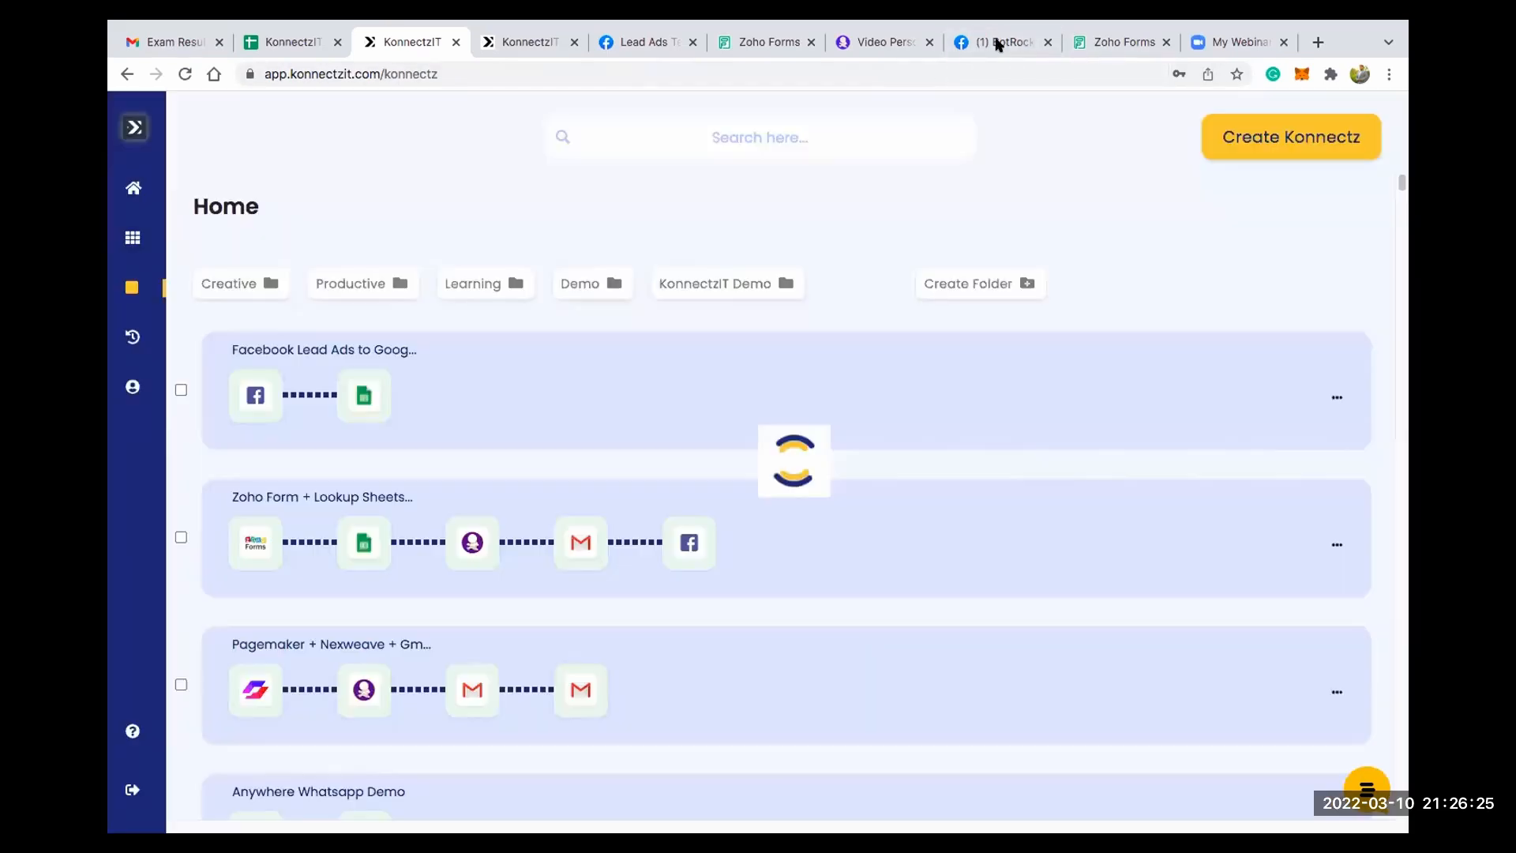
- Switch to the BotRocky Community group on Facebook, reload it, and examine the newest post's message, results image and posting time
click(998, 45)
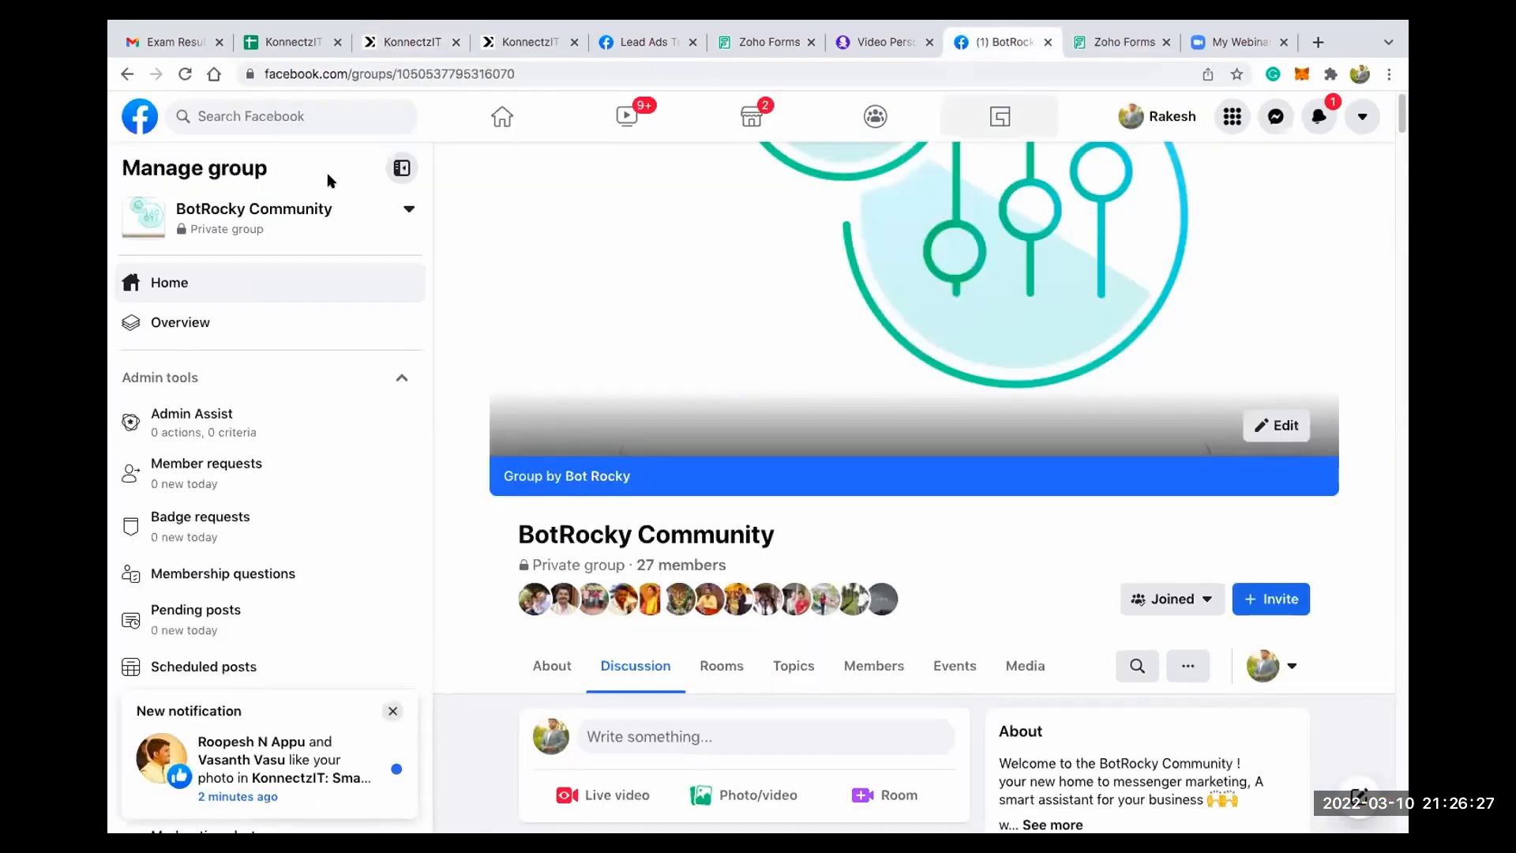
scroll(375, 314, down, 7)
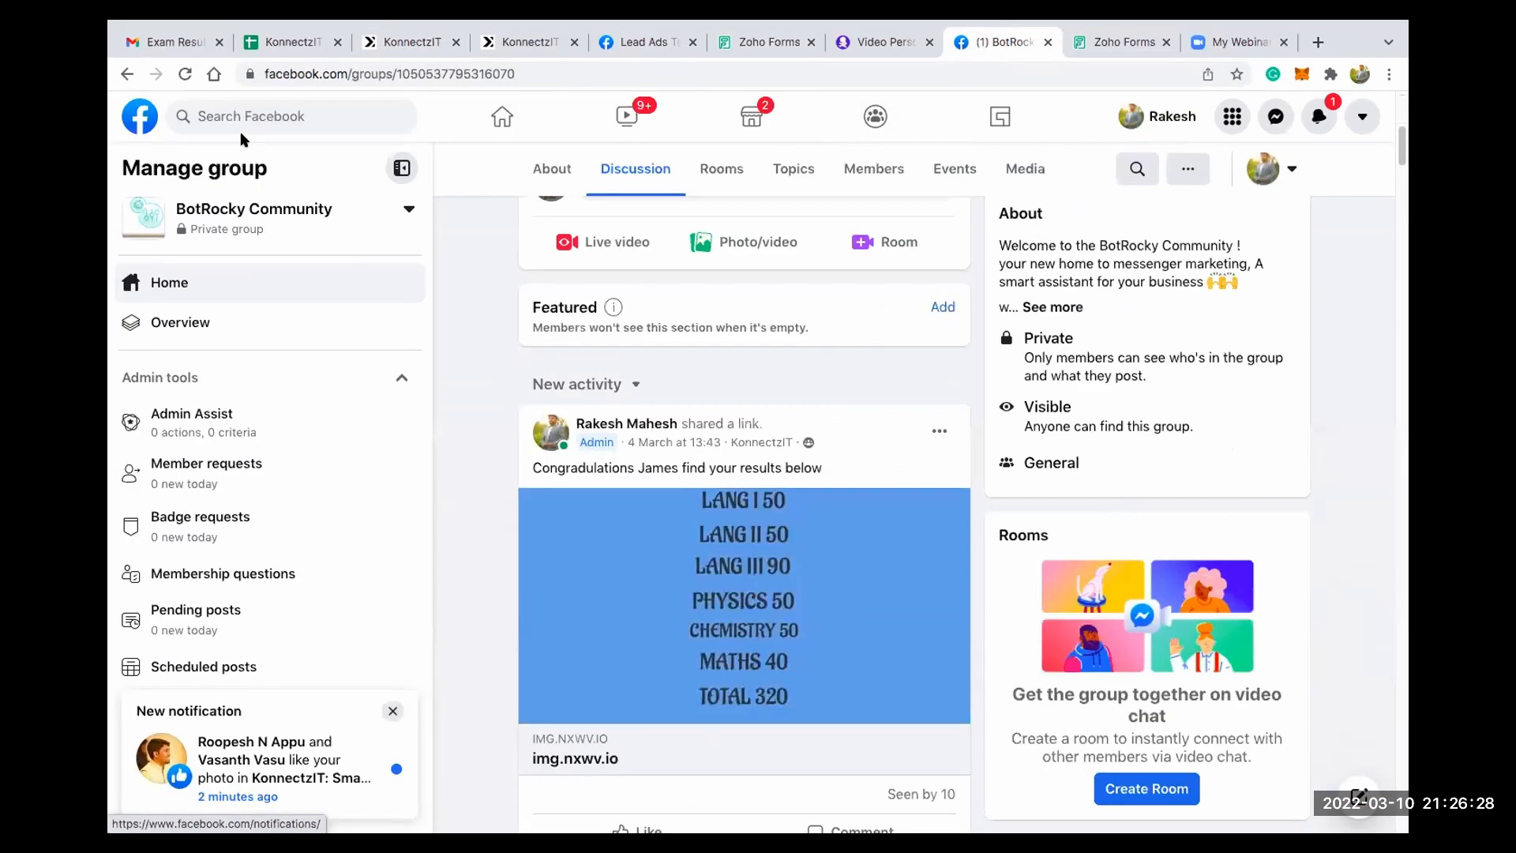
click(375, 313)
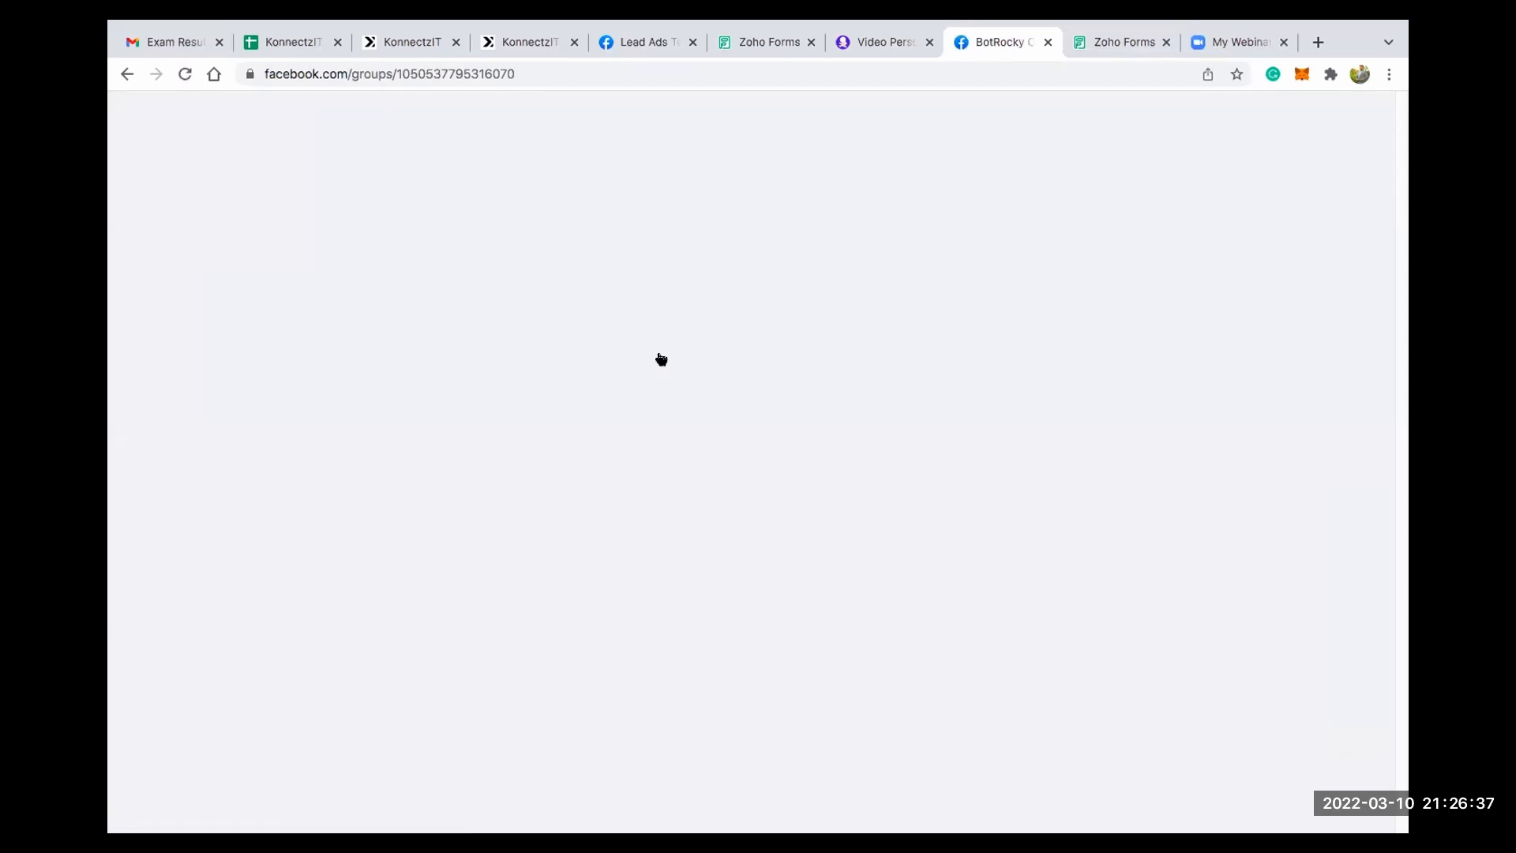
scroll(660, 359, down, 3)
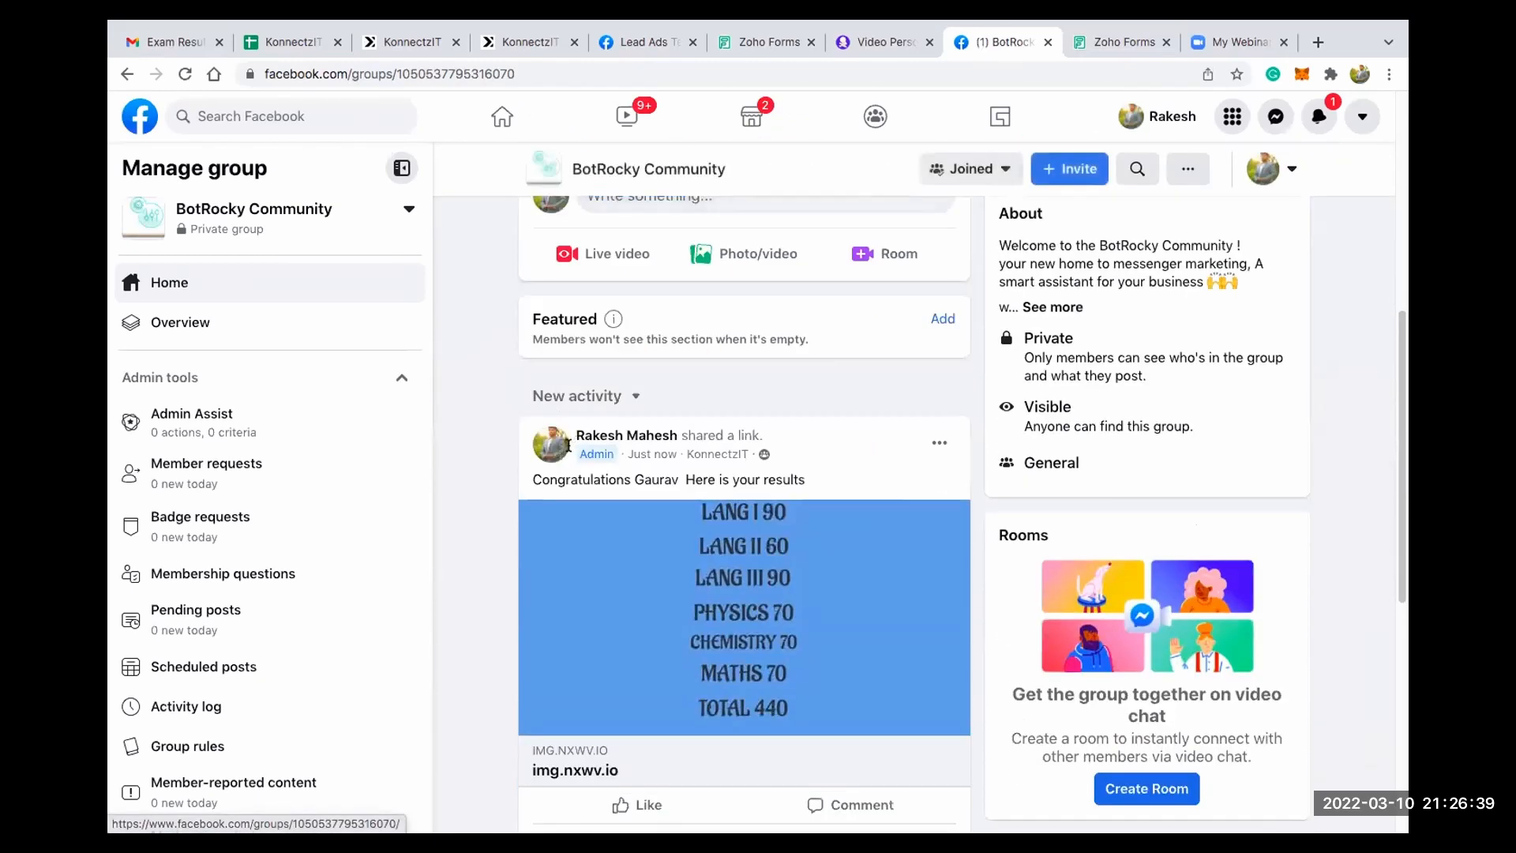
drag(550, 445, 776, 446)
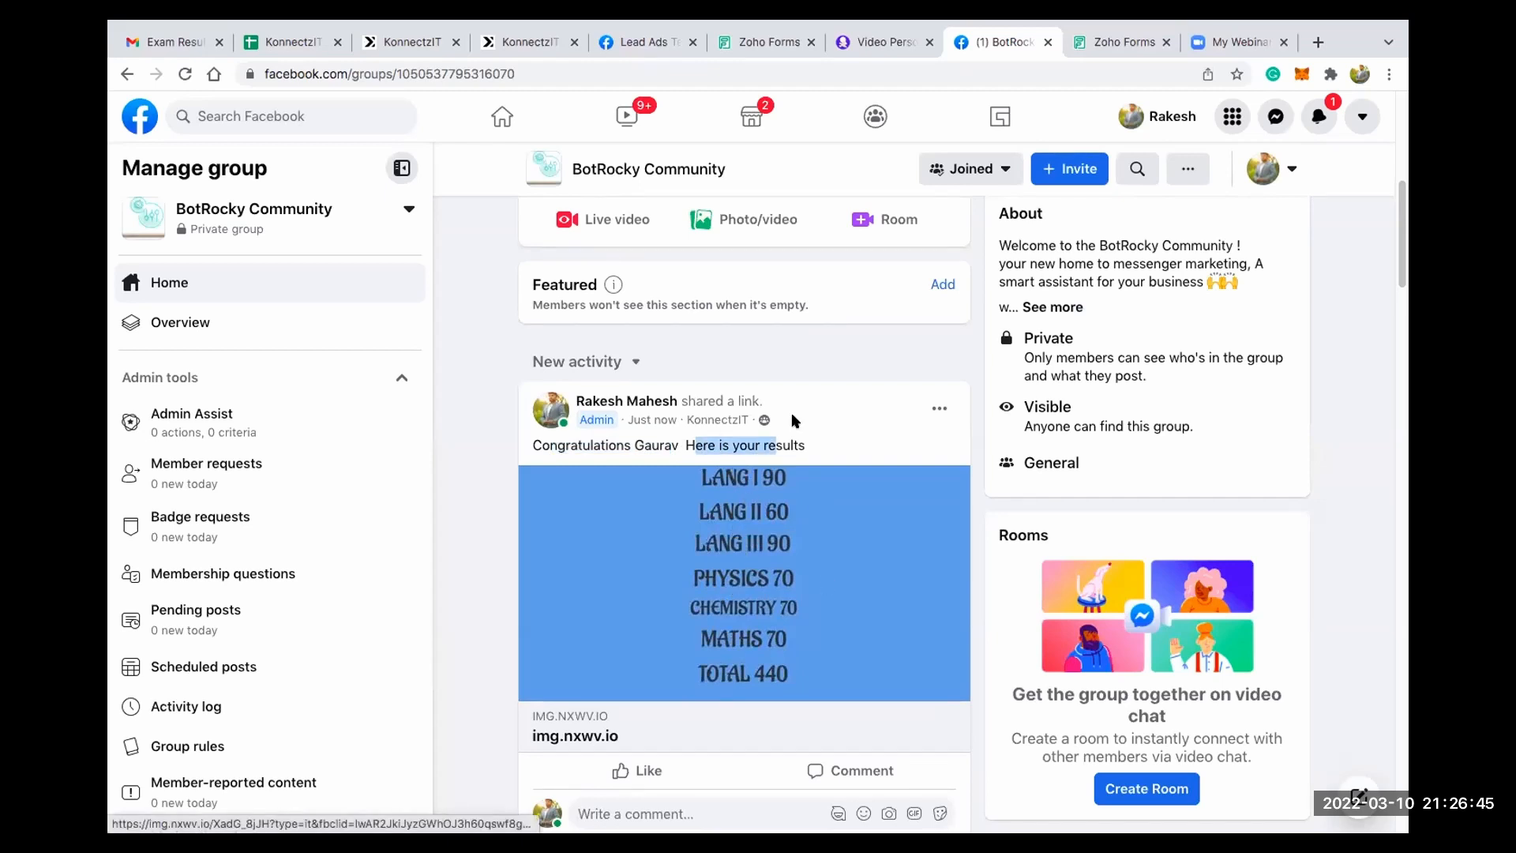
click(717, 431)
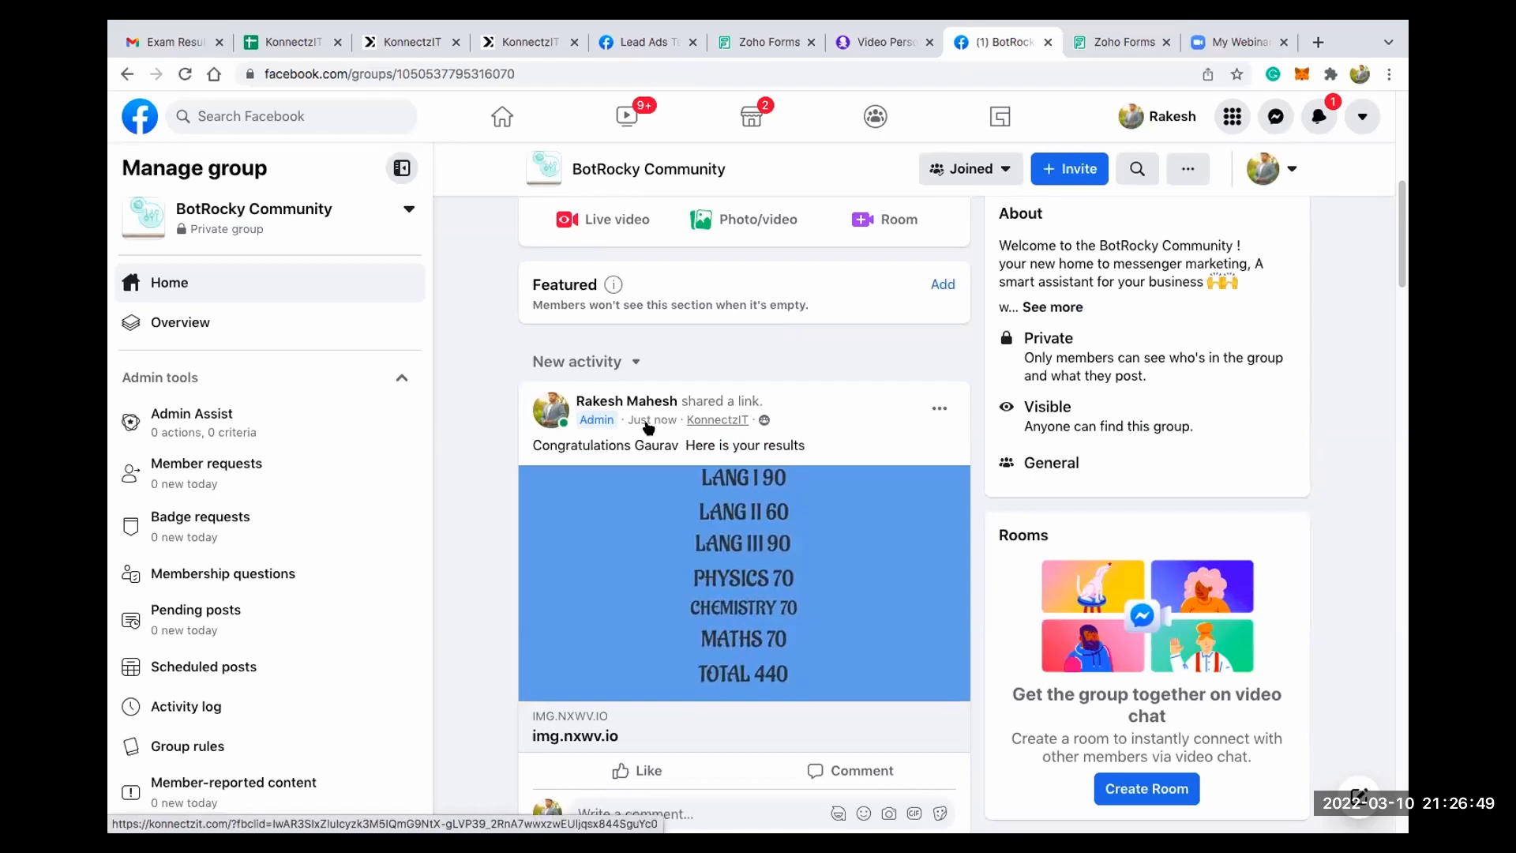
mouse_move(647, 427)
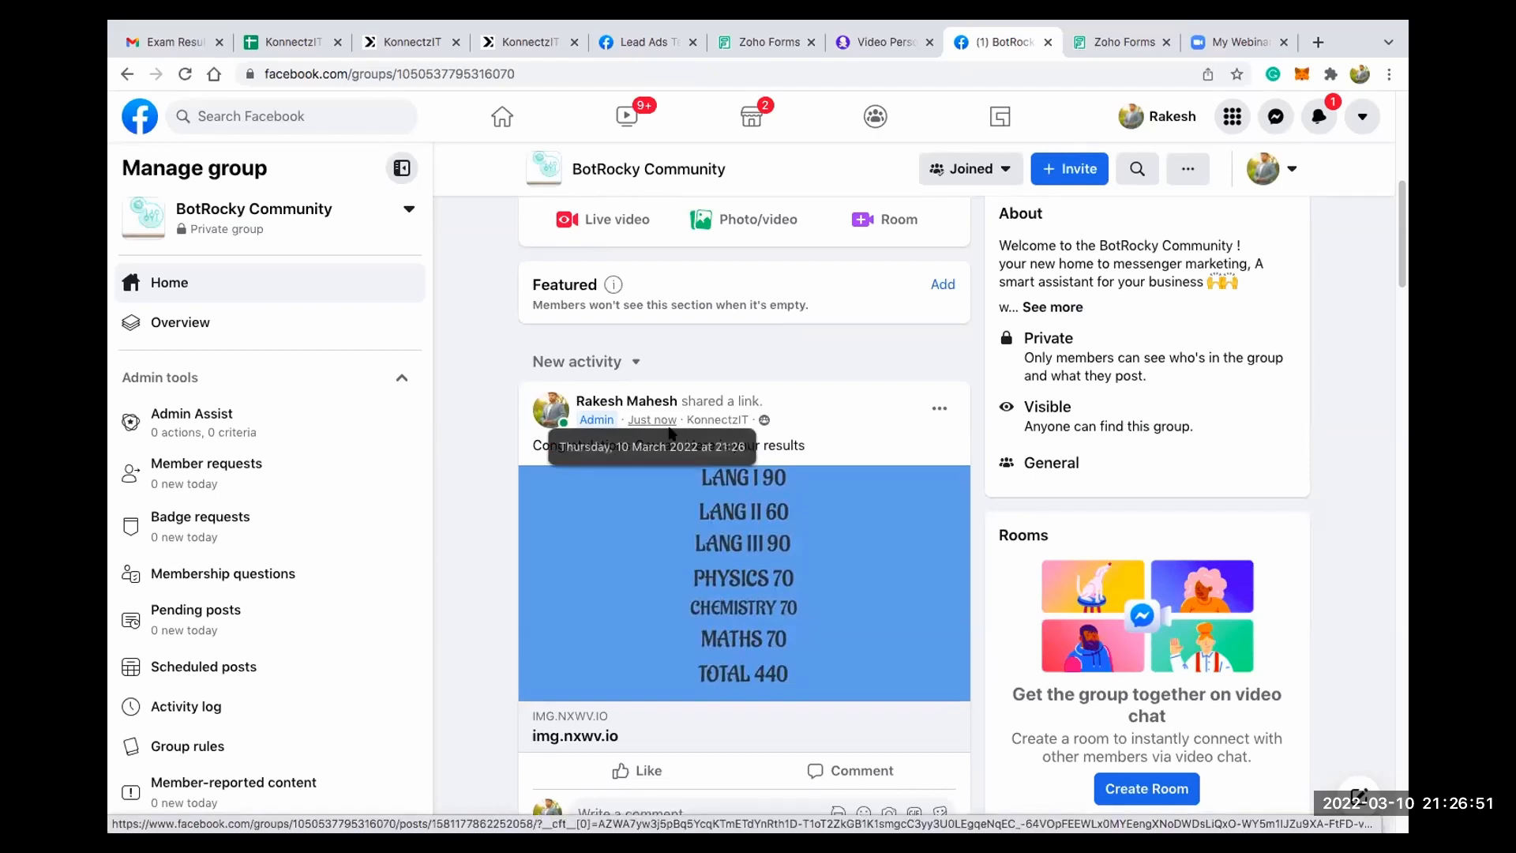
scroll(670, 433, up, 4)
scroll(670, 432, down, 7)
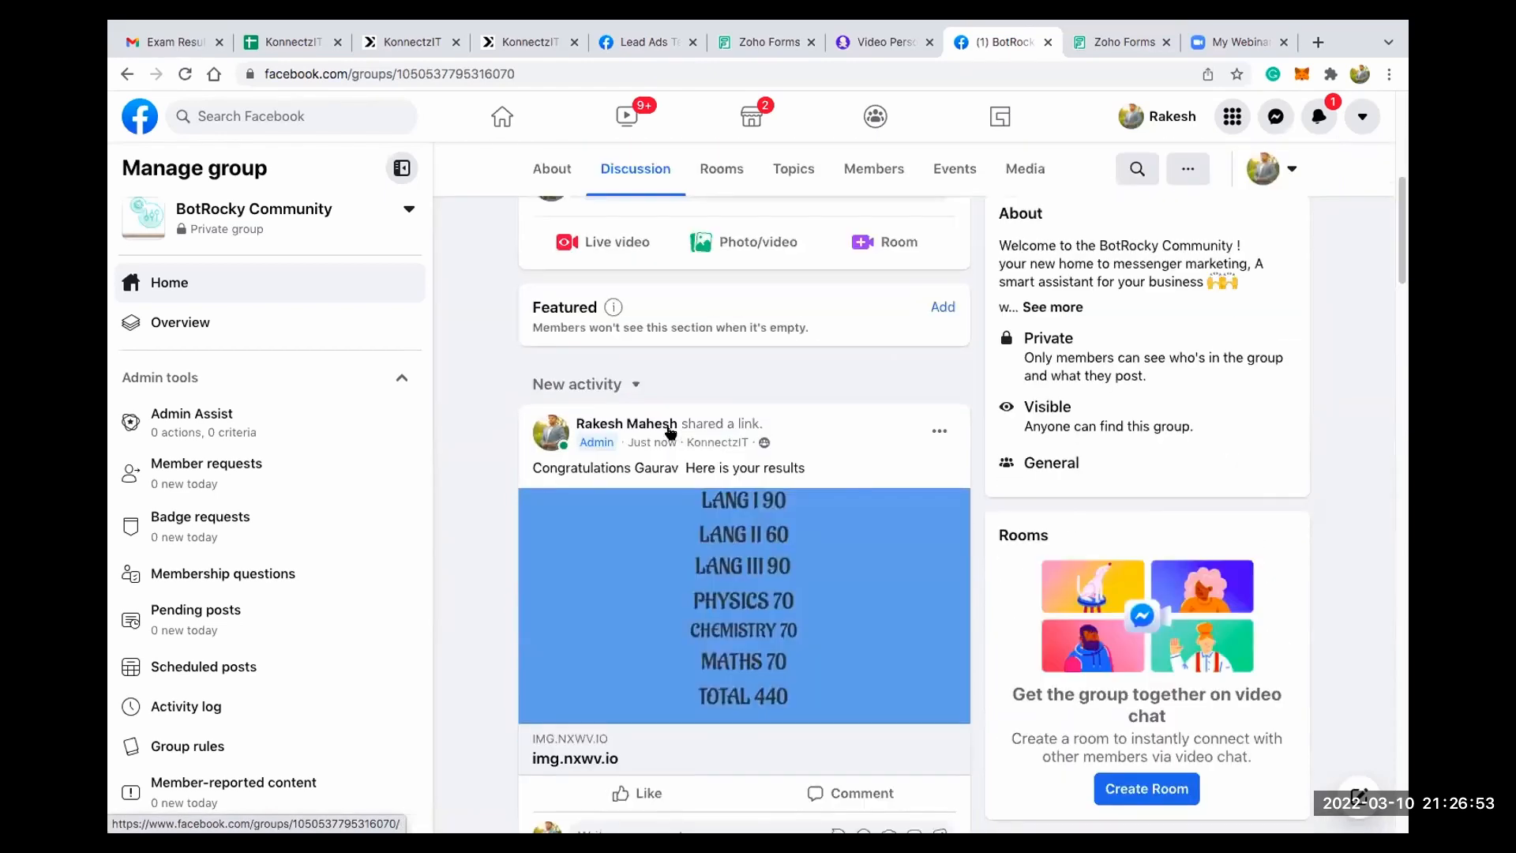
scroll(668, 426, up, 2)
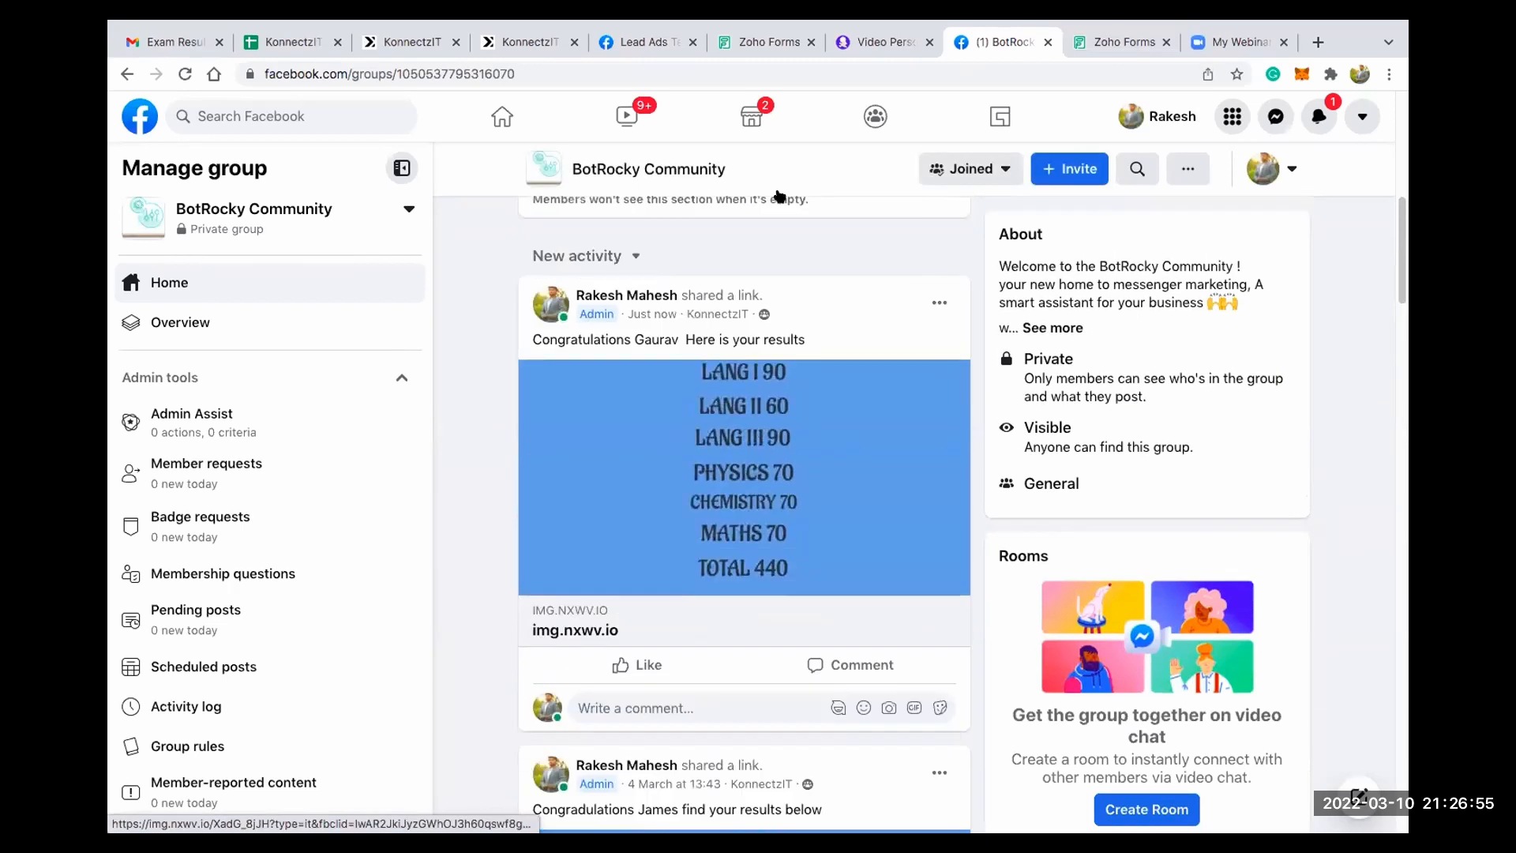
- Check the workflow in the KonnectzIT list, then start another response on the Zoho Forms student results form
click(407, 43)
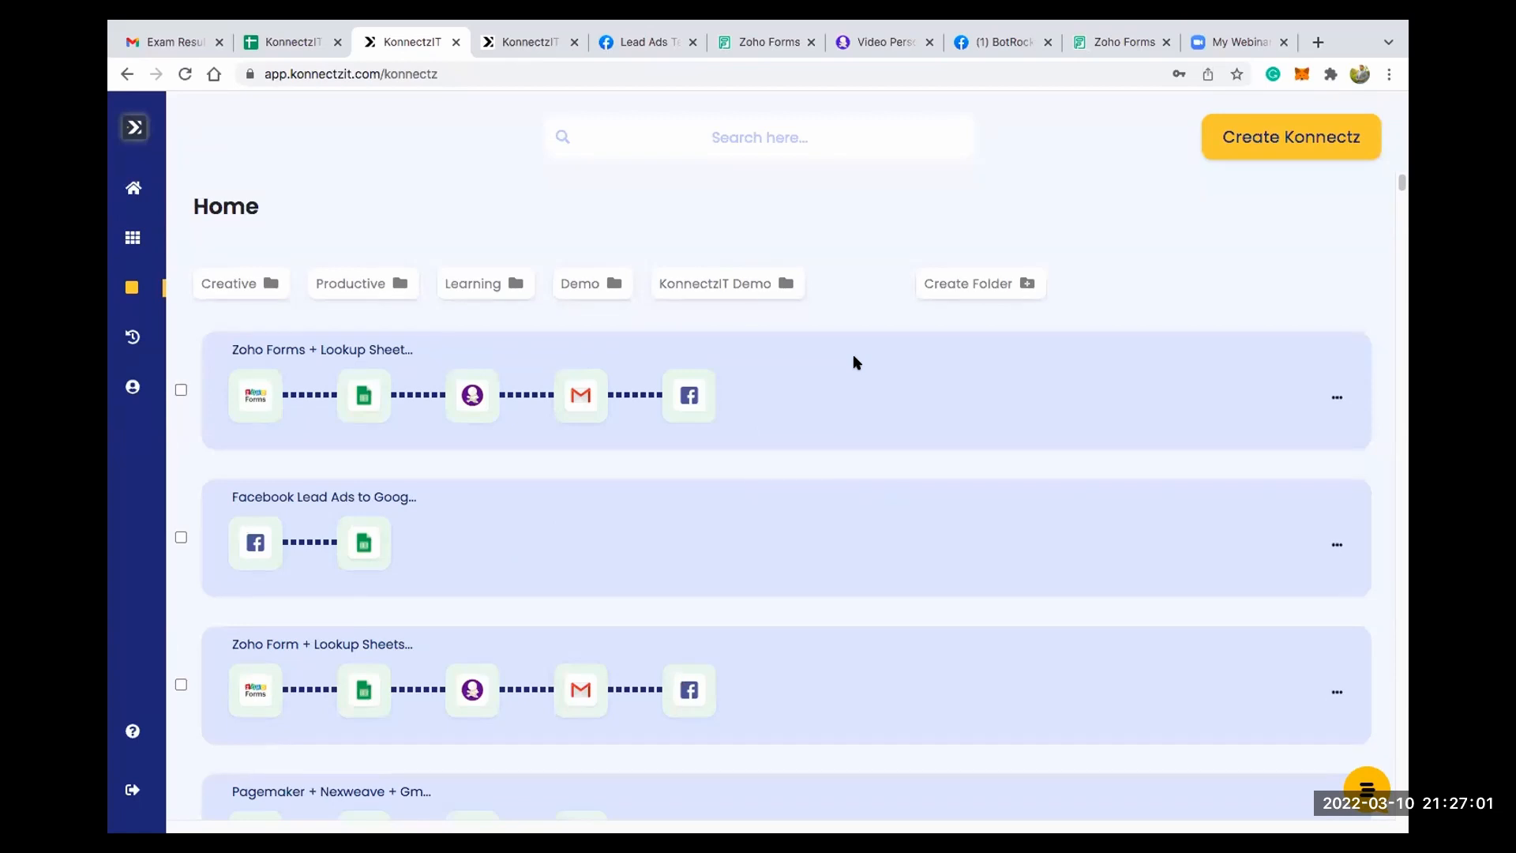
click(1094, 45)
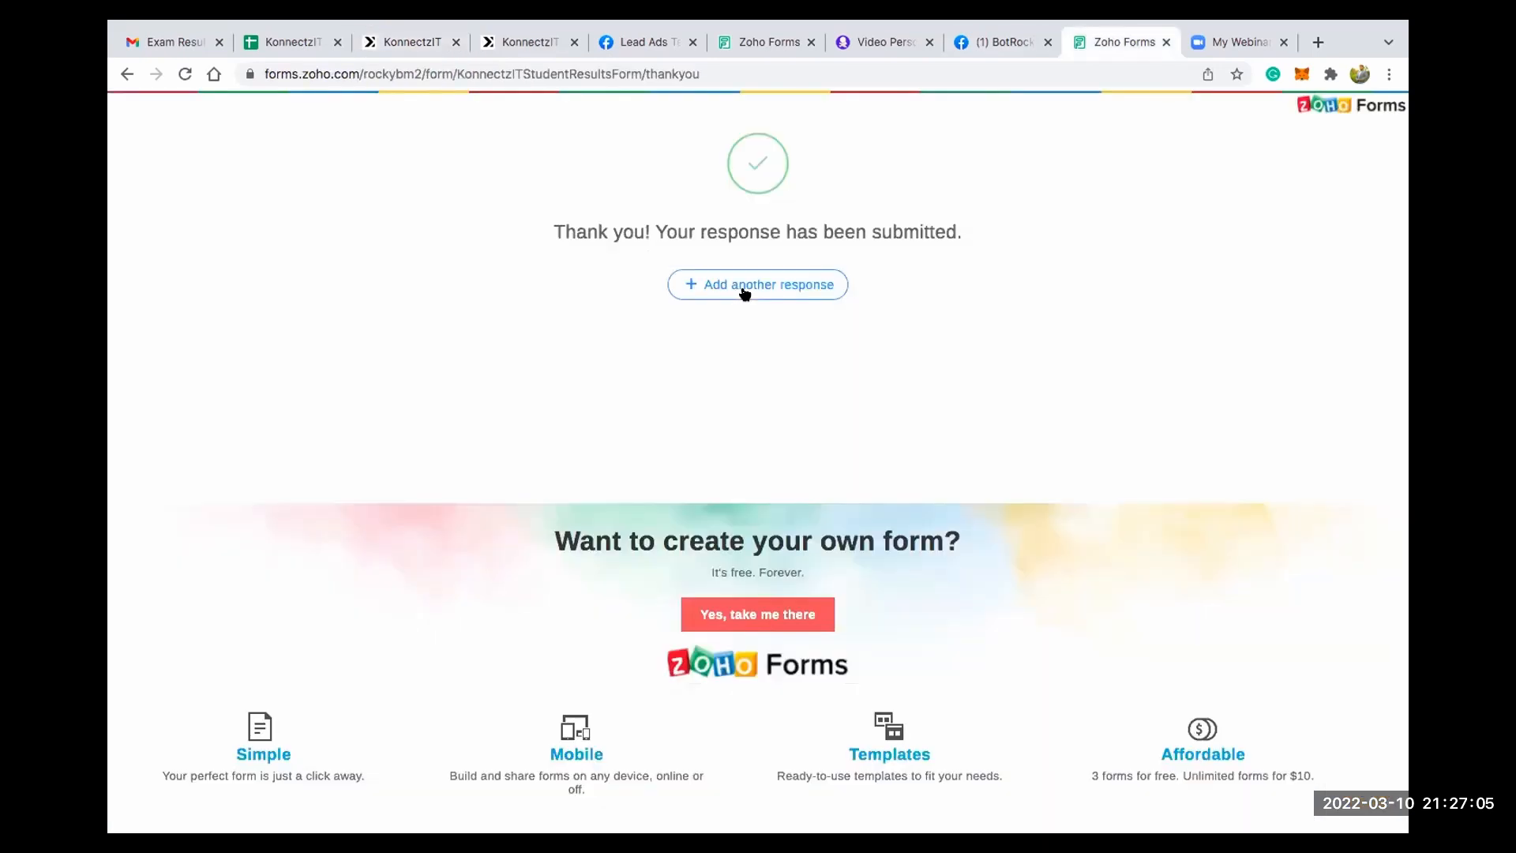
click(744, 294)
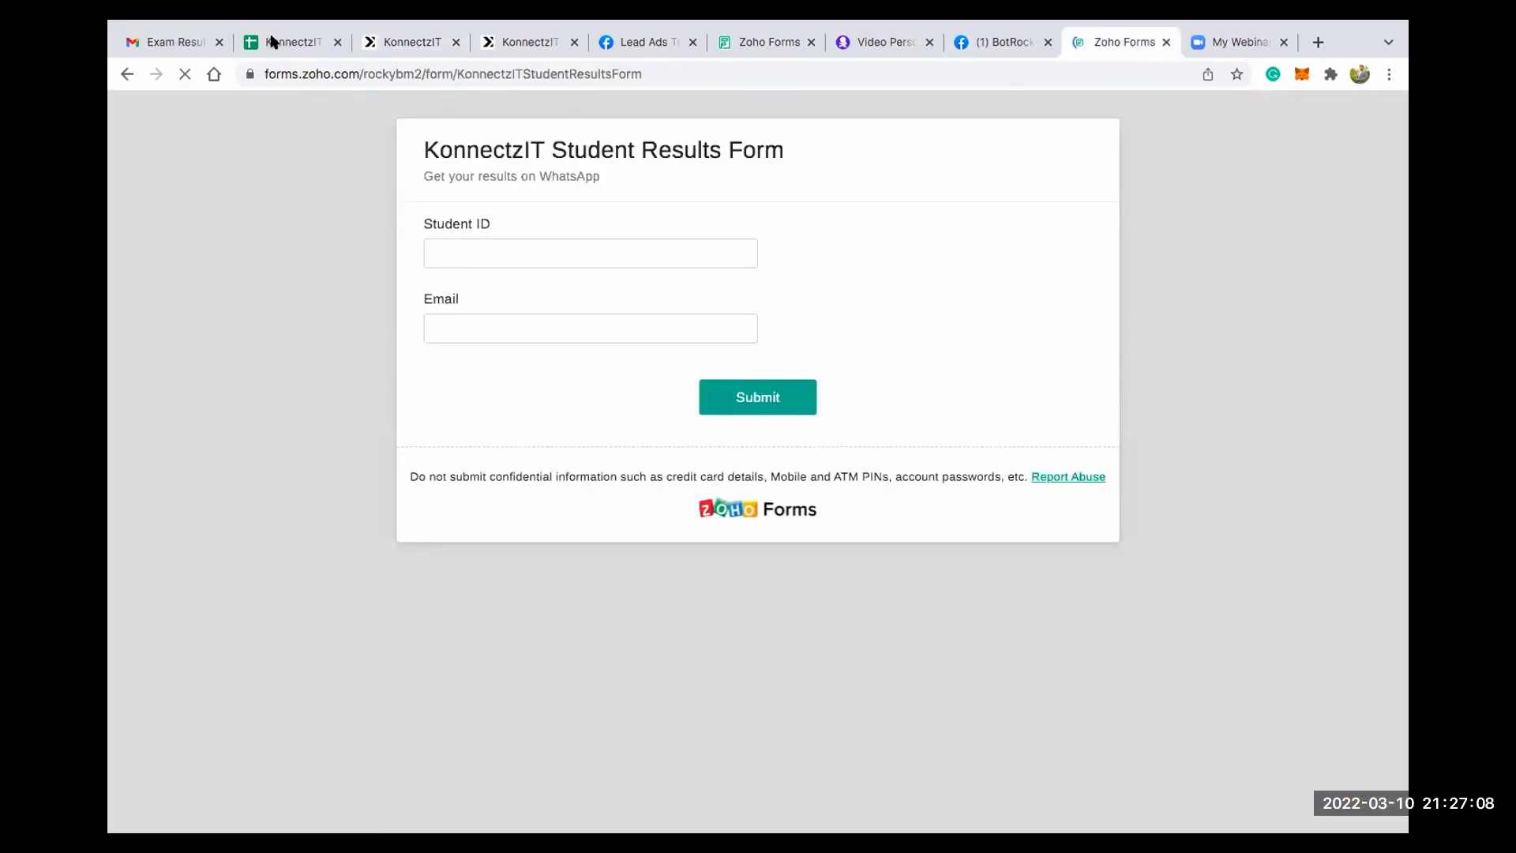
- Switch to the KonnectzIT Demo Sheets spreadsheet and copy the student ID from cell A9 of the Exams Results sheet
click(271, 38)
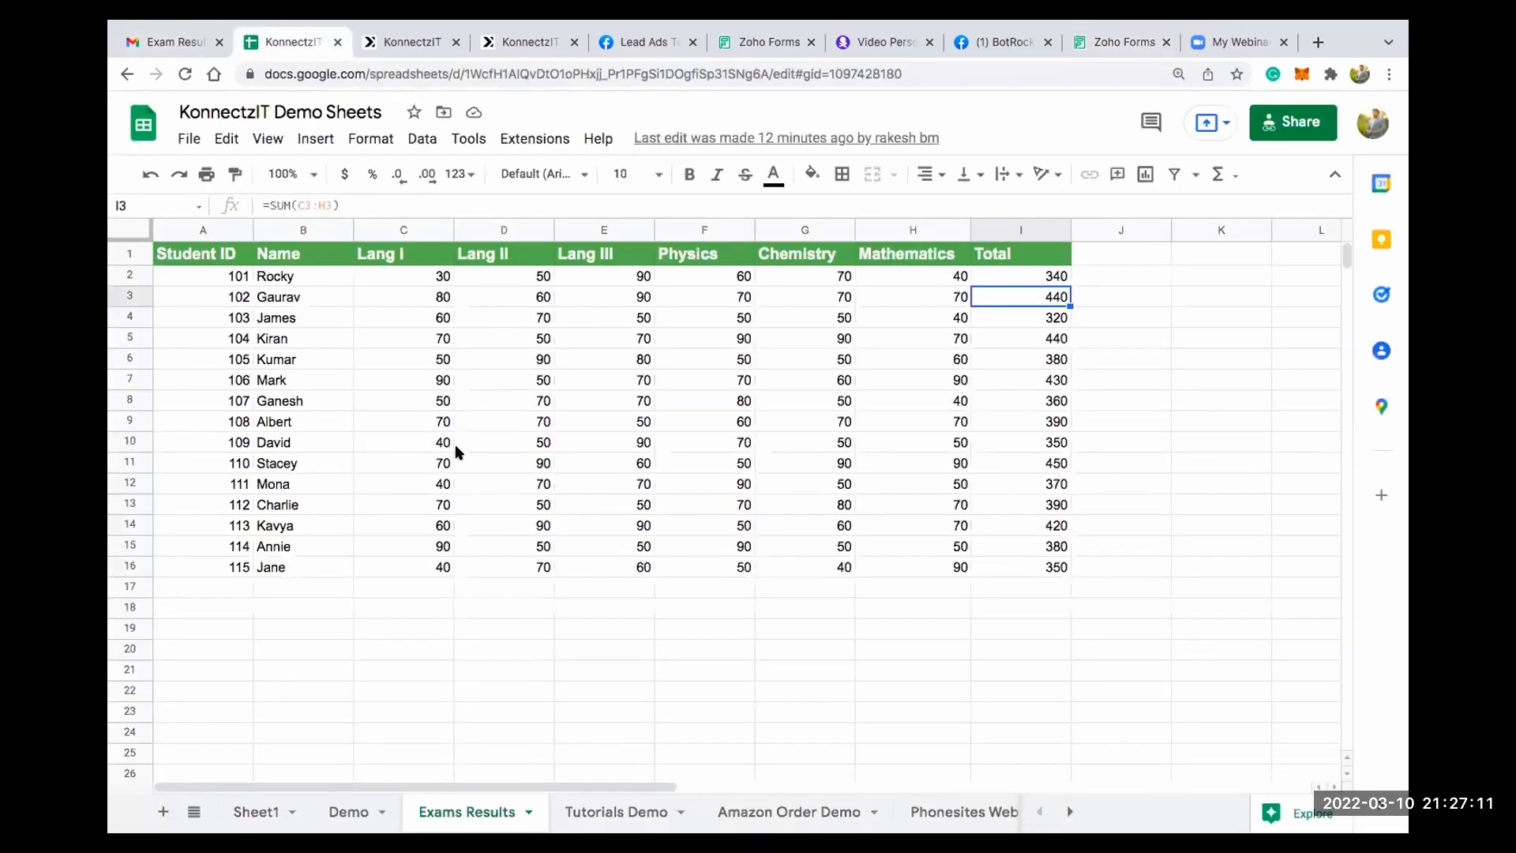
click(203, 421)
key(super+c)
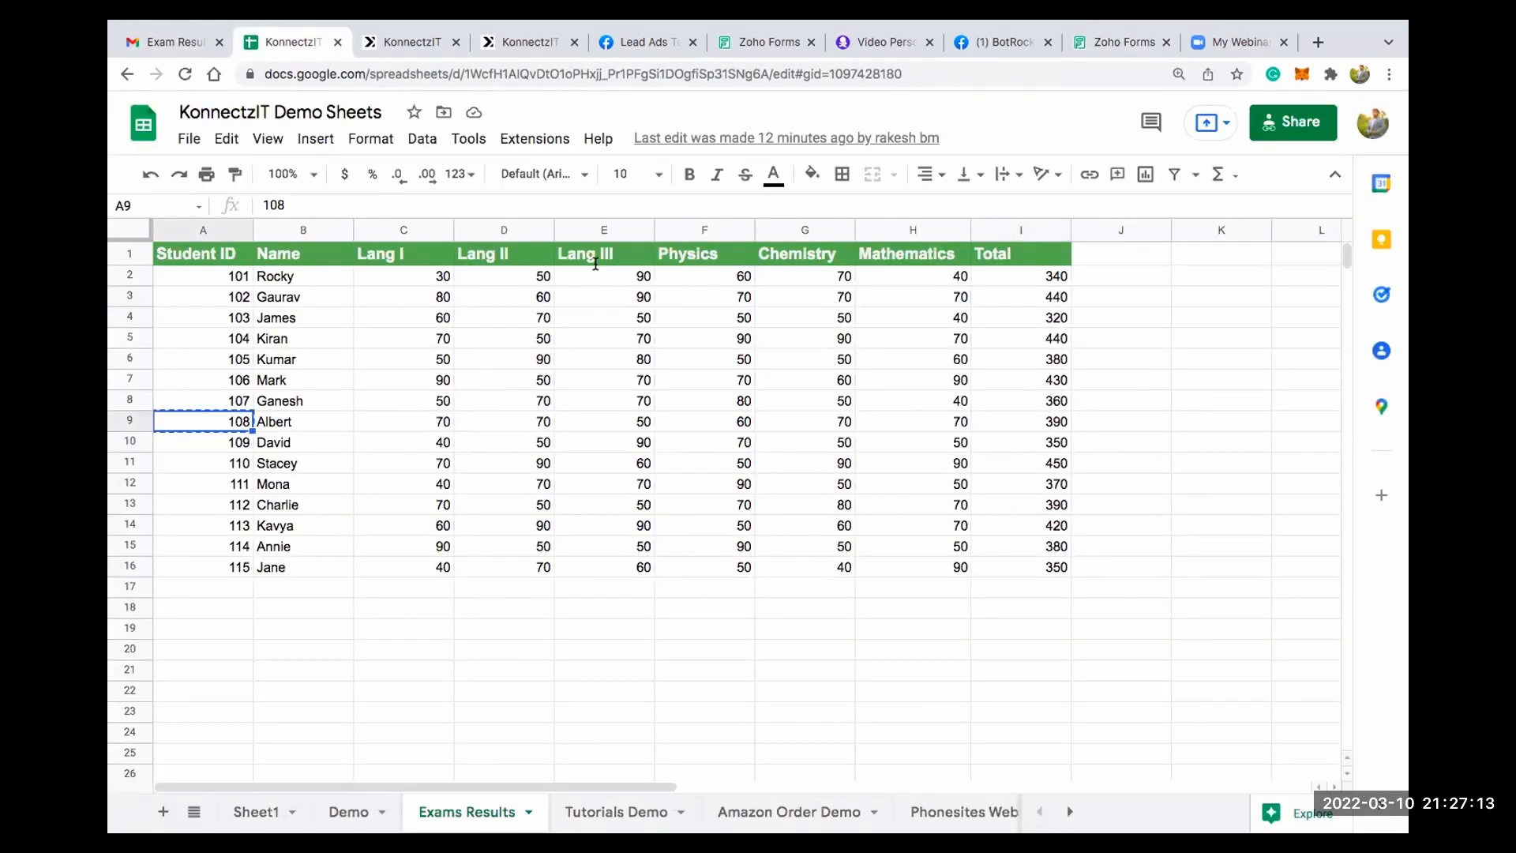
- Fill in the Zoho student results form with the copied student ID and the recipient's e-mail address, and submit it
click(1121, 42)
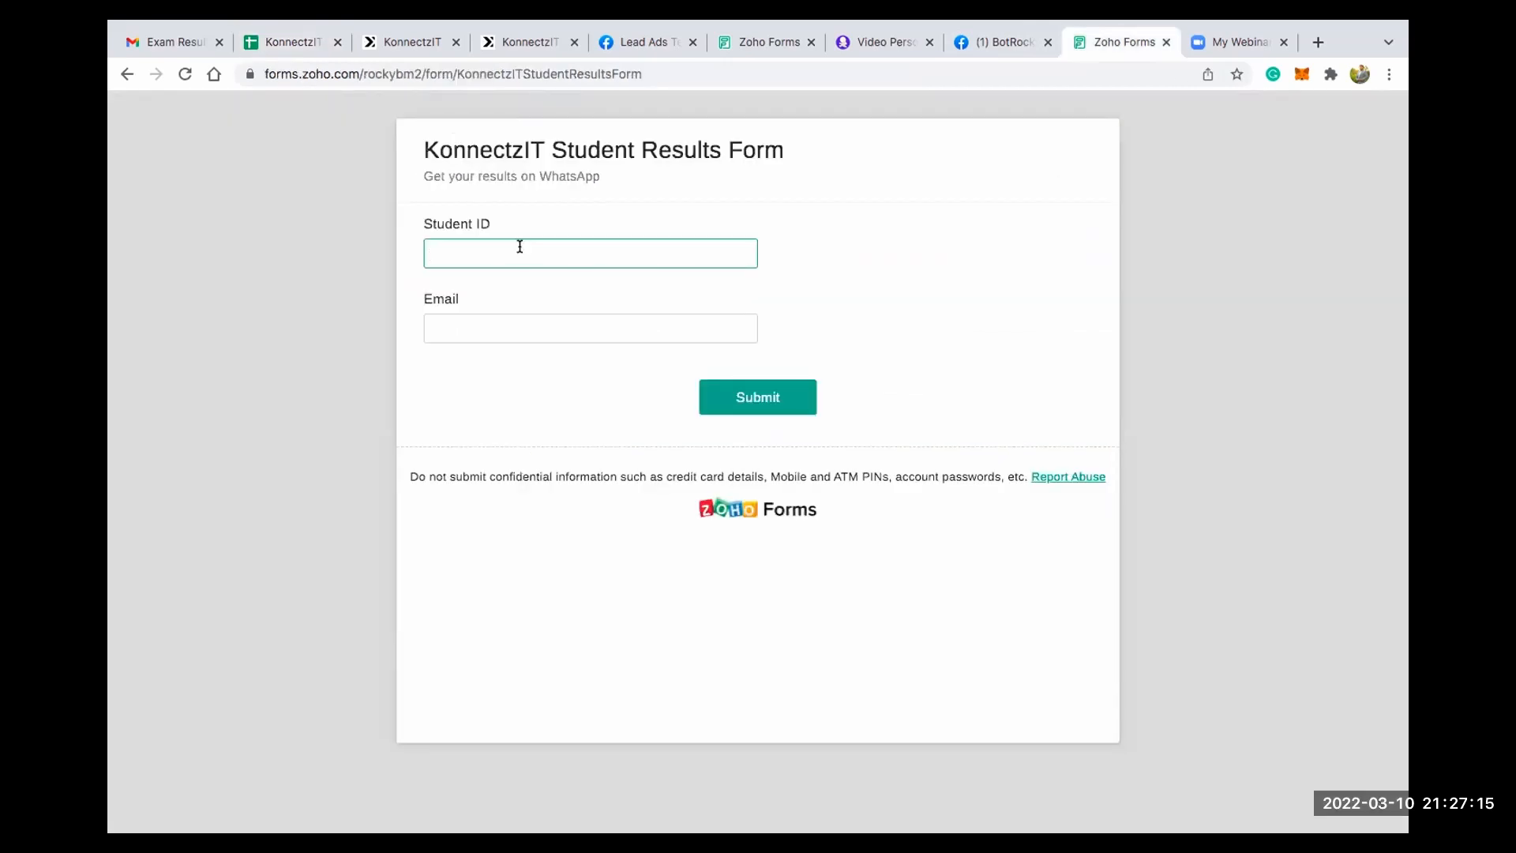
click(484, 335)
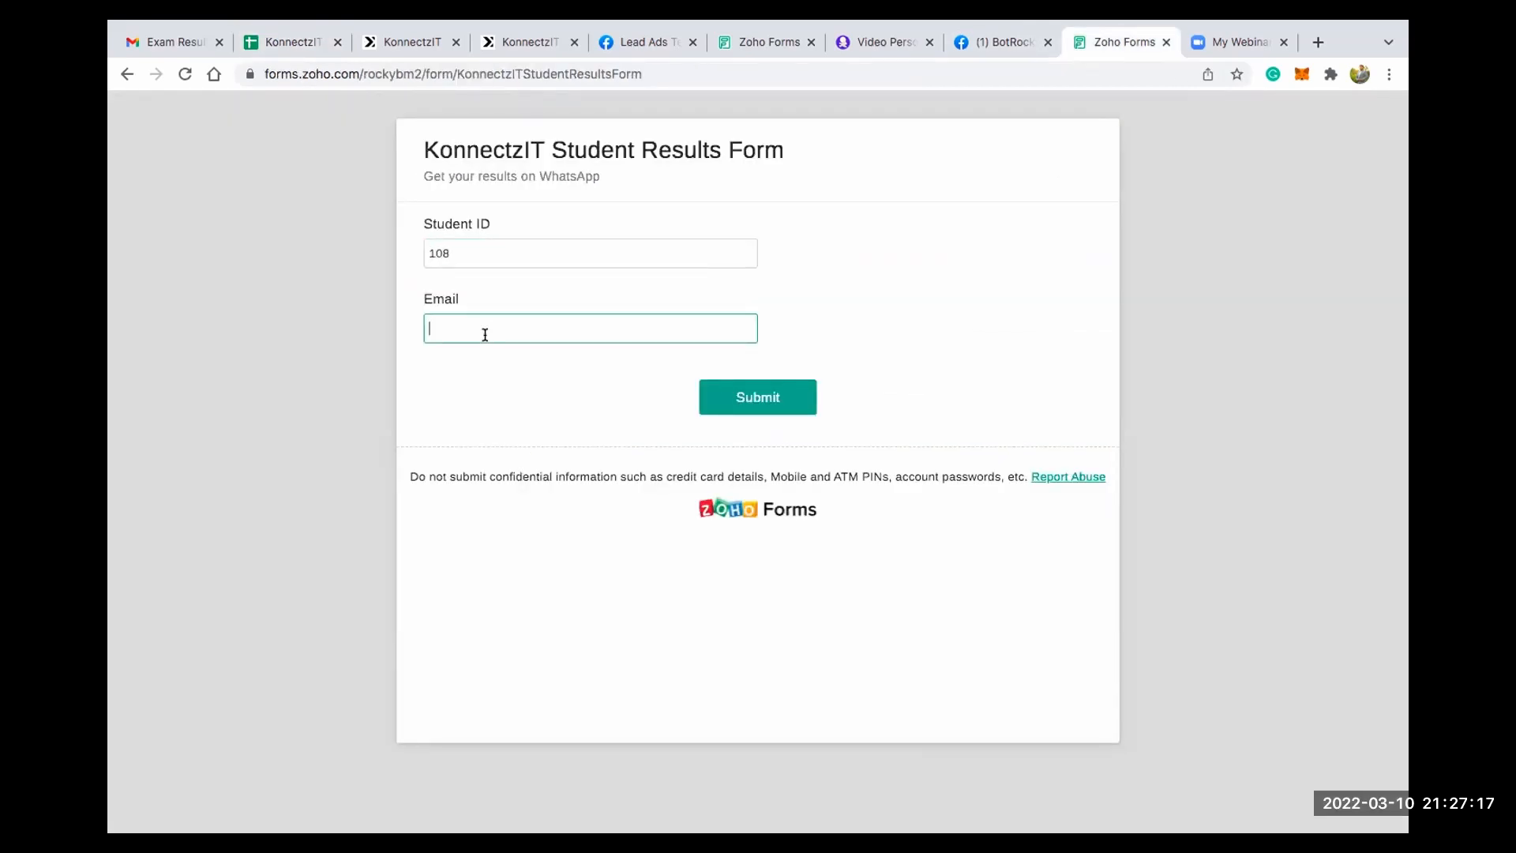
click(761, 404)
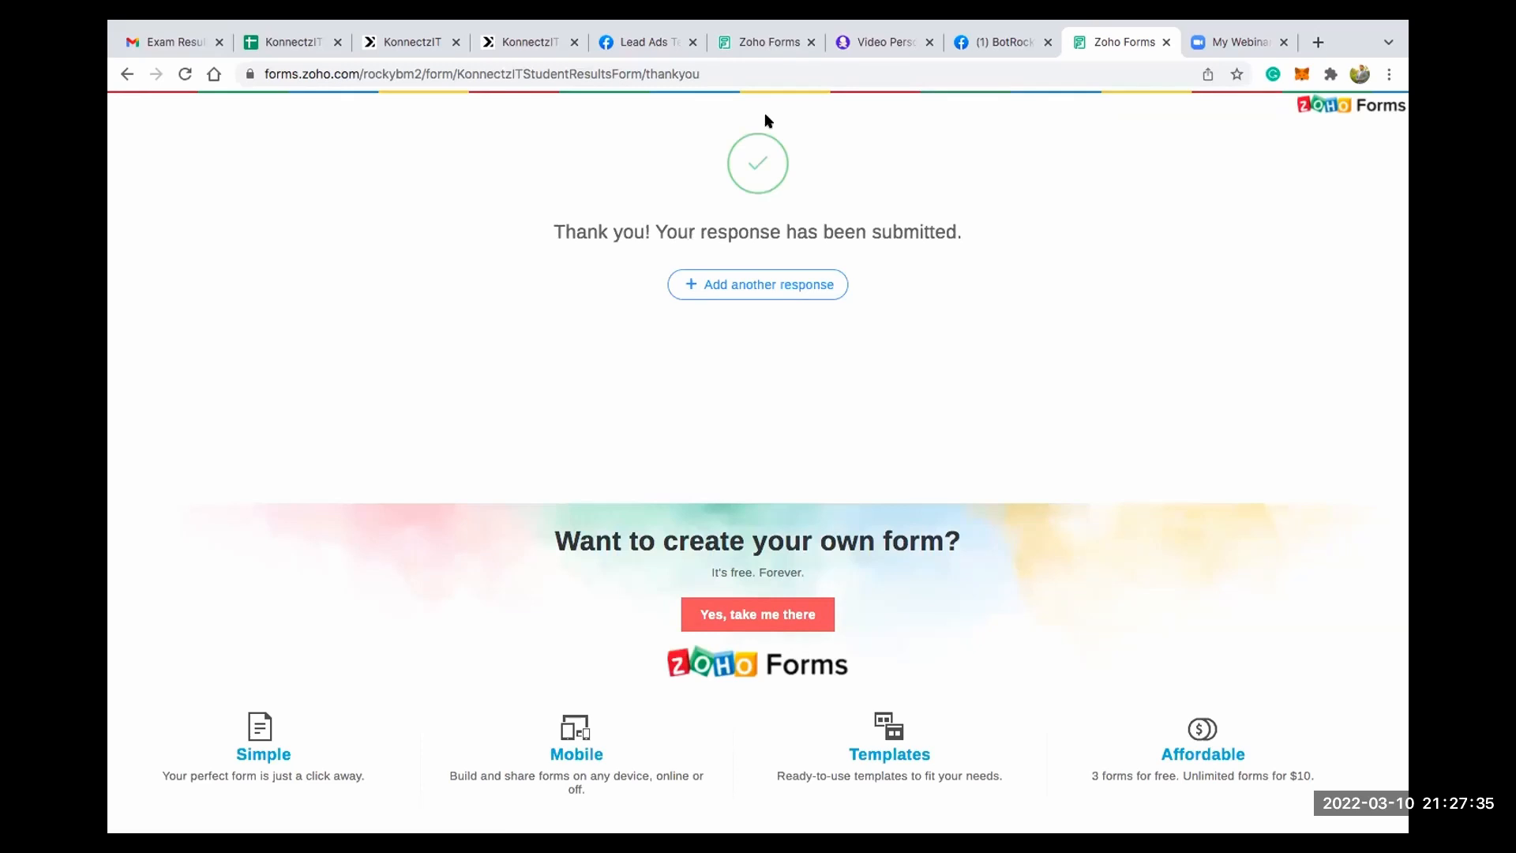
- Return to the Exams Results sheet and check the name and total in row 9 for the submitted student
click(403, 42)
click(296, 41)
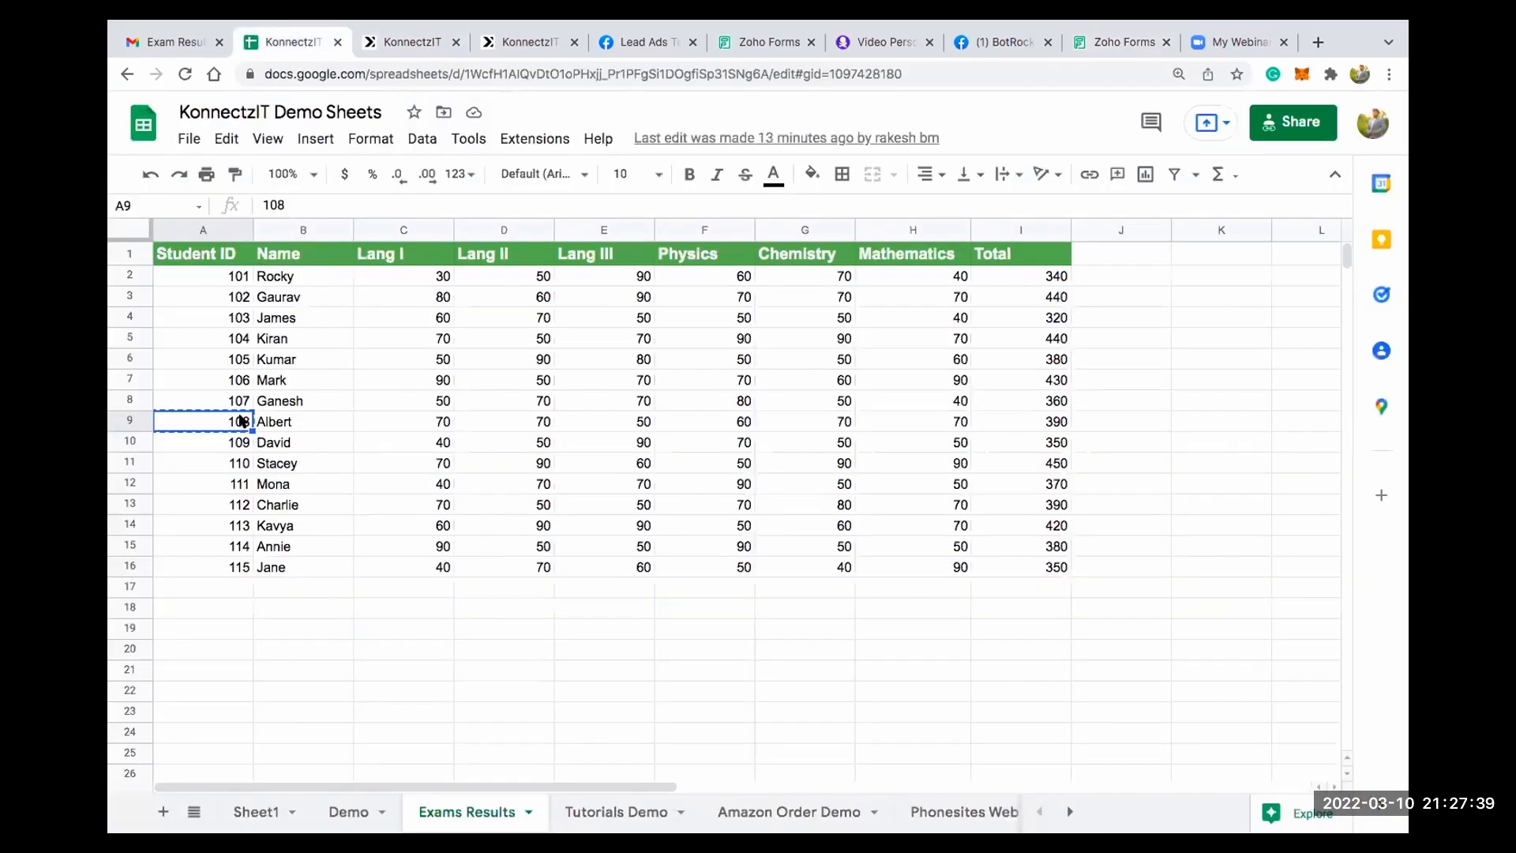
click(278, 425)
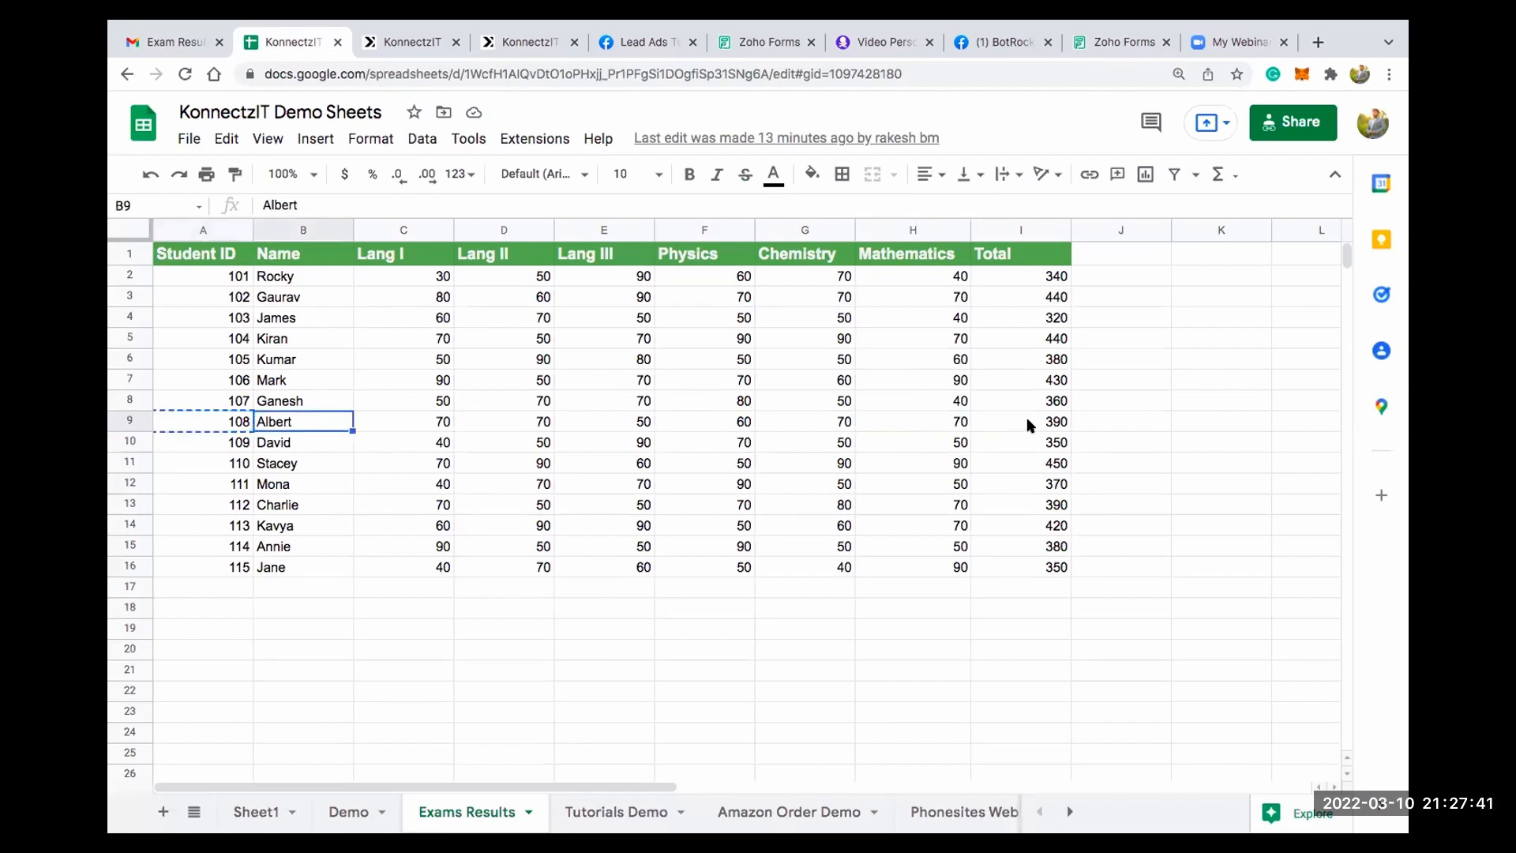
click(979, 427)
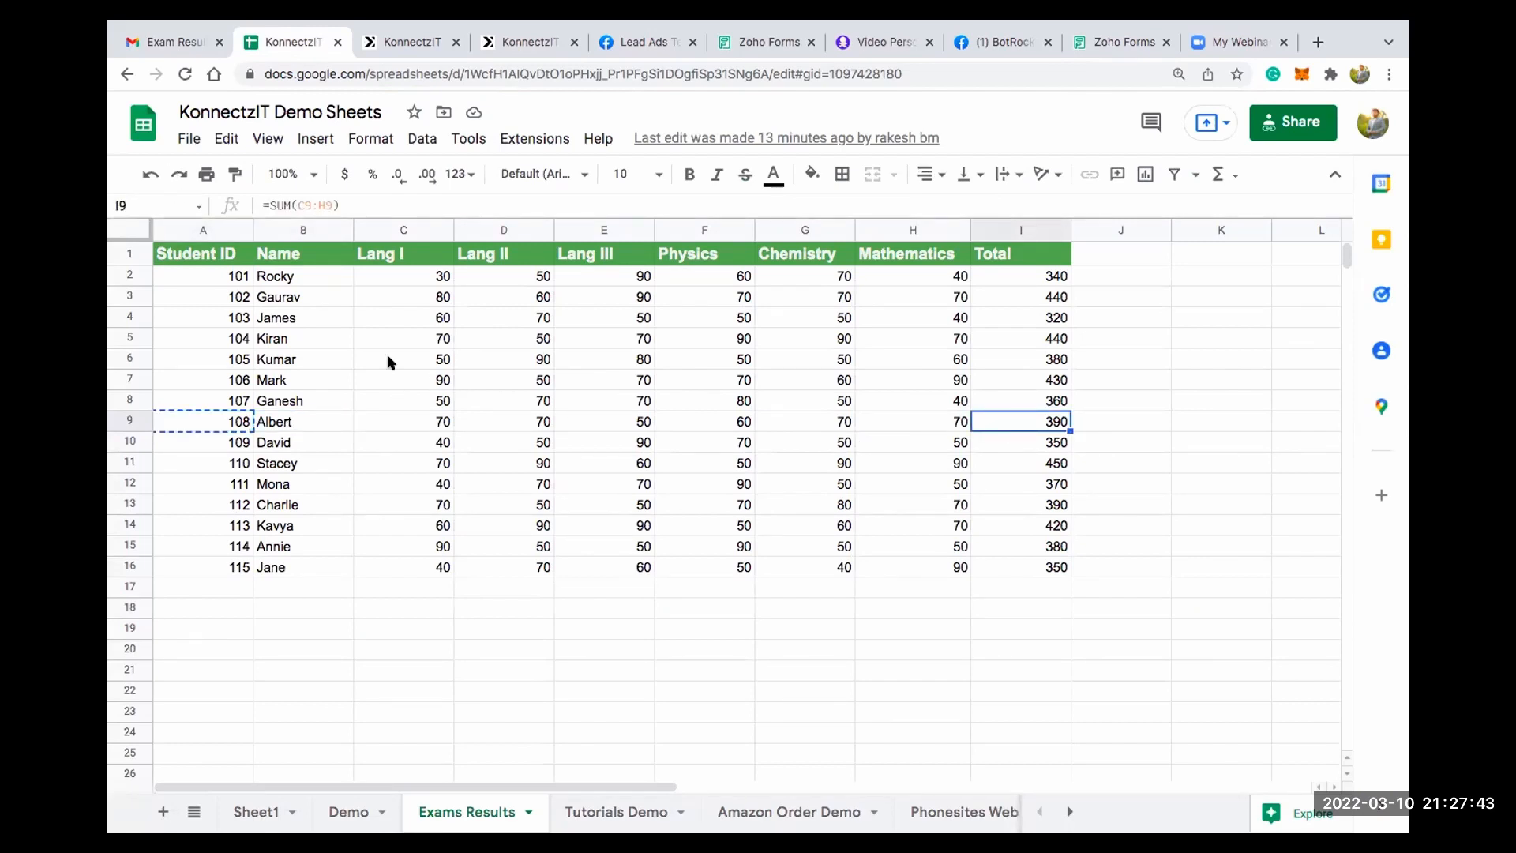
- Switch to Gmail, refresh the inbox and open the newest Exam Results email
click(164, 38)
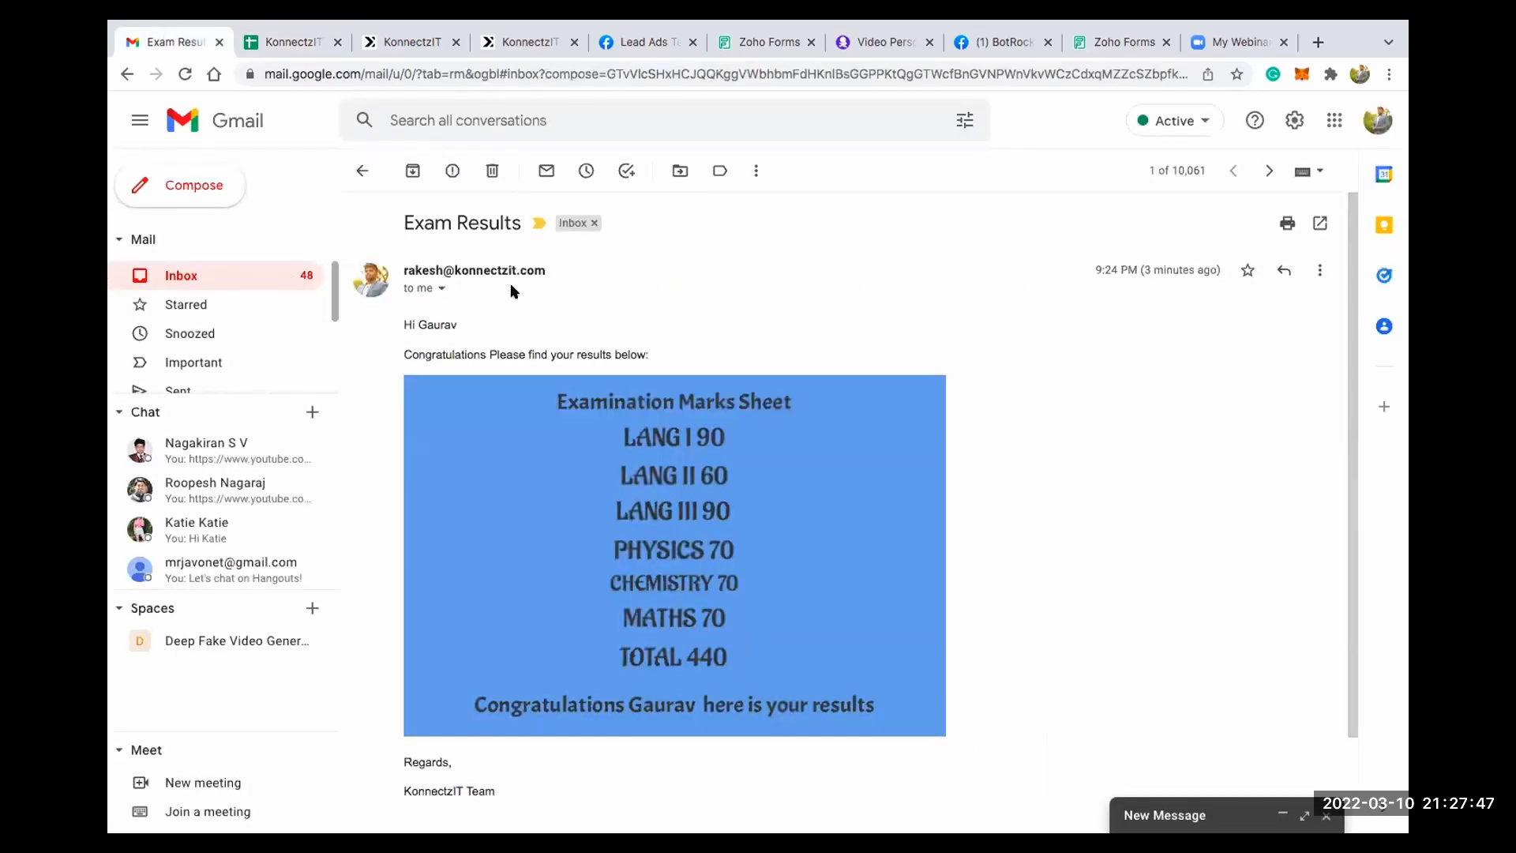
click(213, 268)
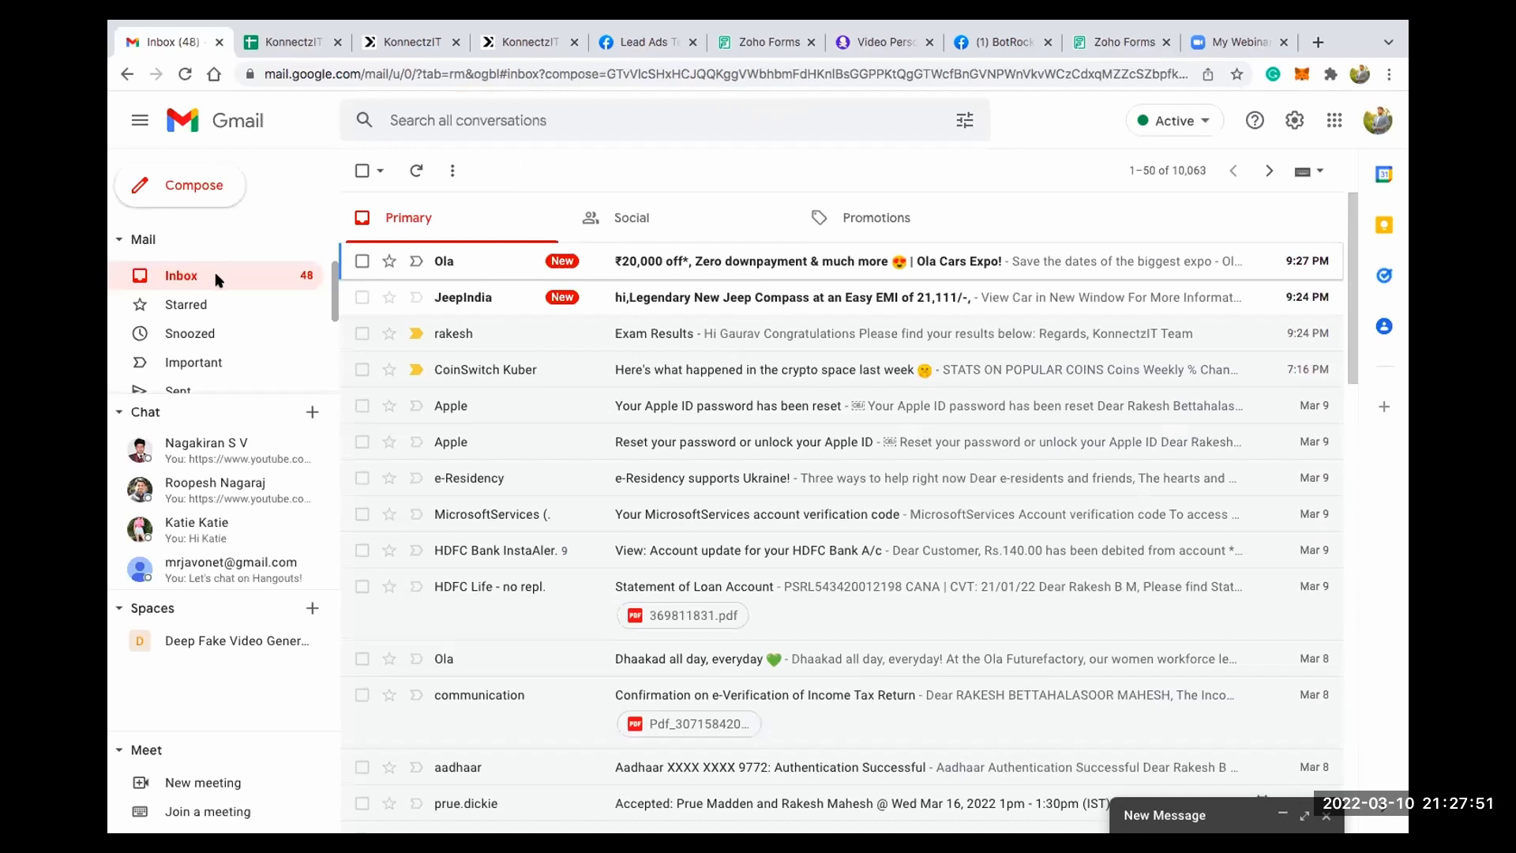
click(243, 275)
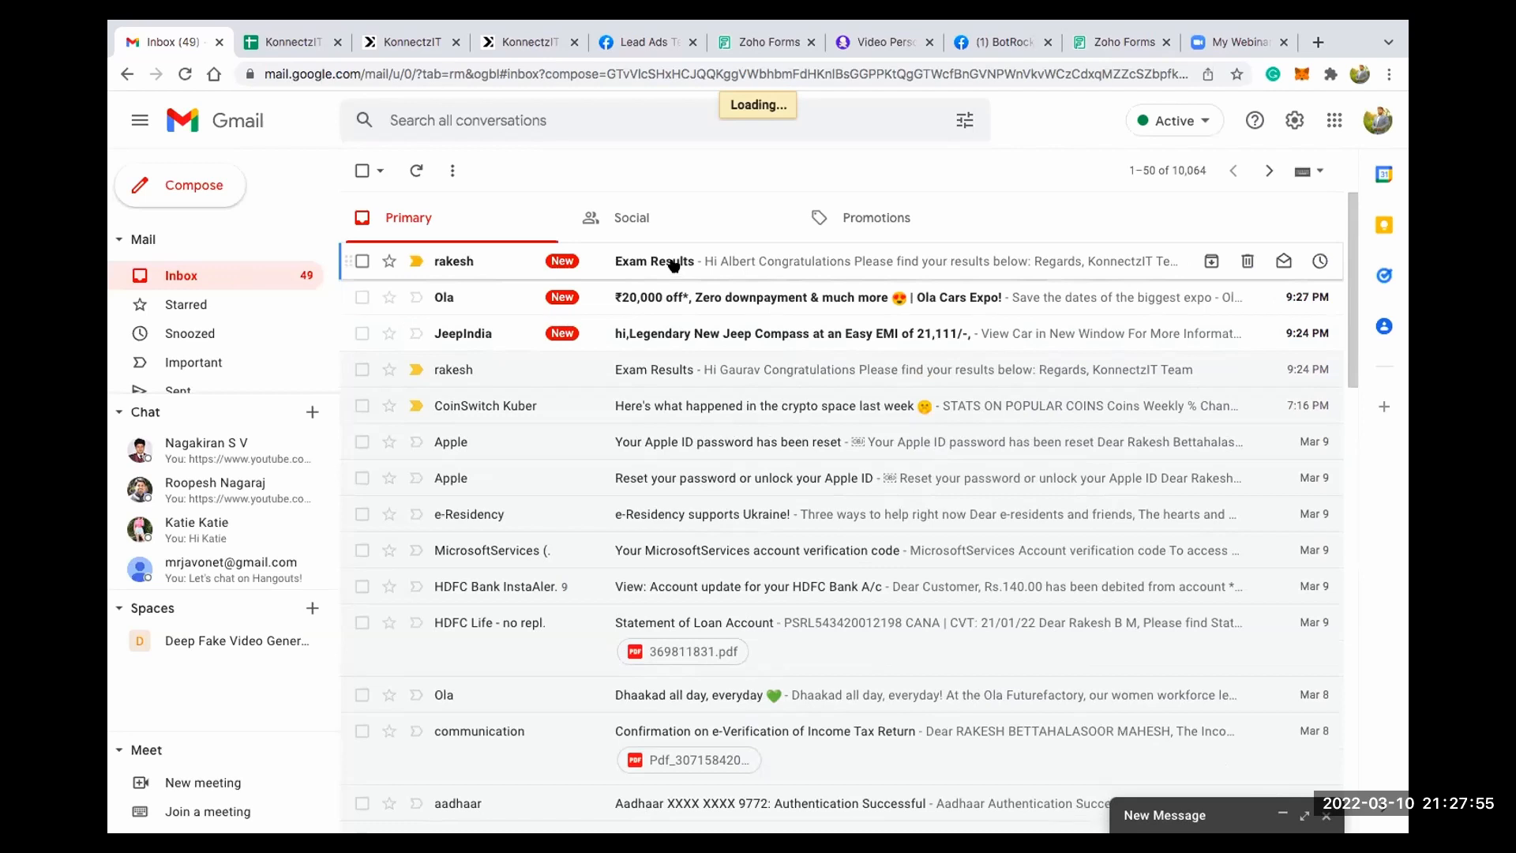
click(672, 262)
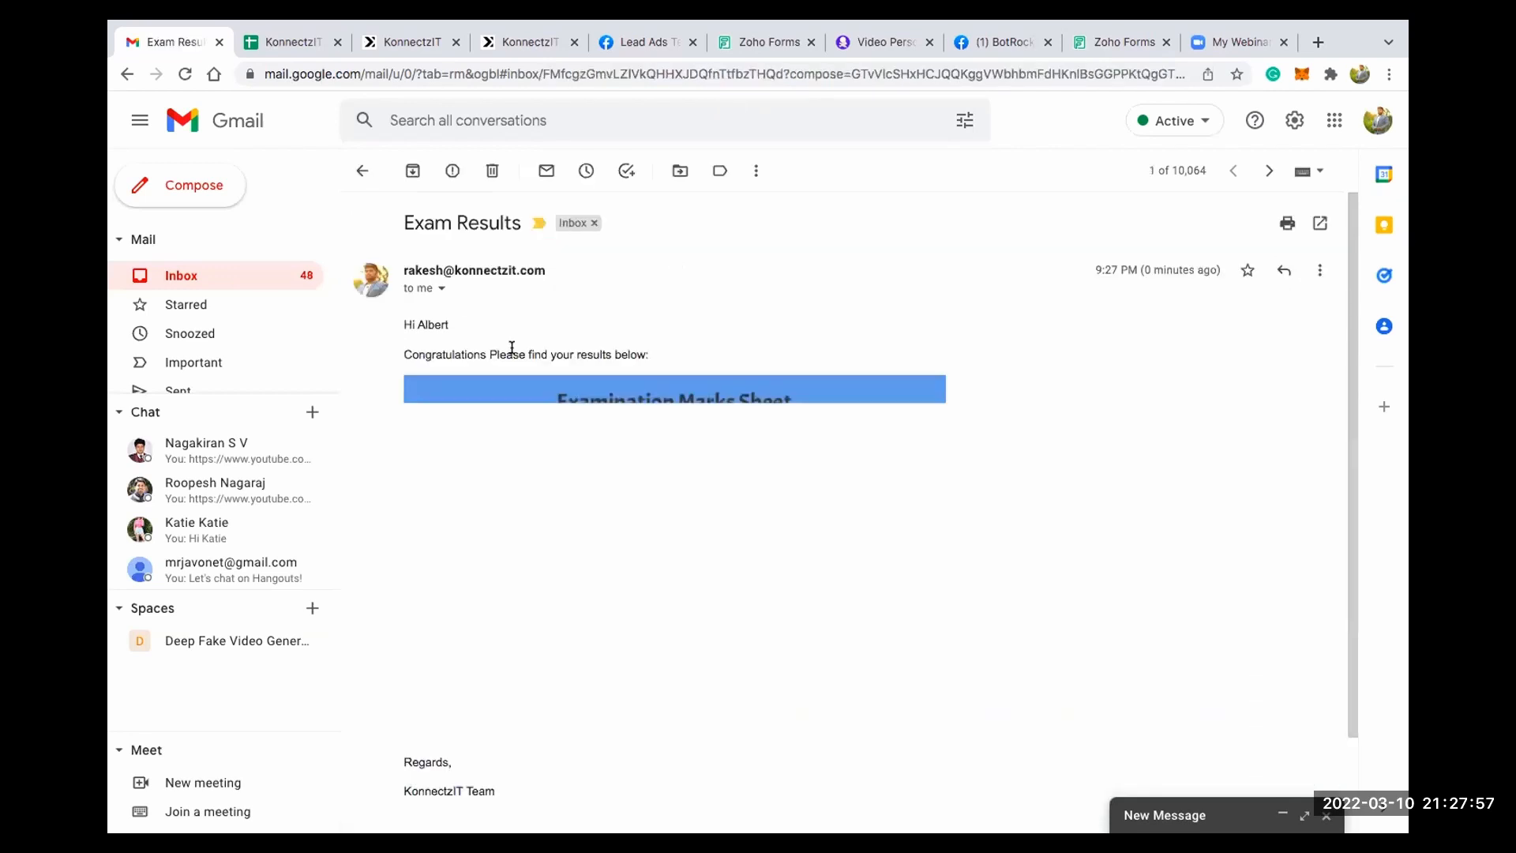
- Examine the Exam Results email's subject, personalised greeting and marks sheet image
drag(402, 222, 512, 224)
scroll(578, 334, down, 1)
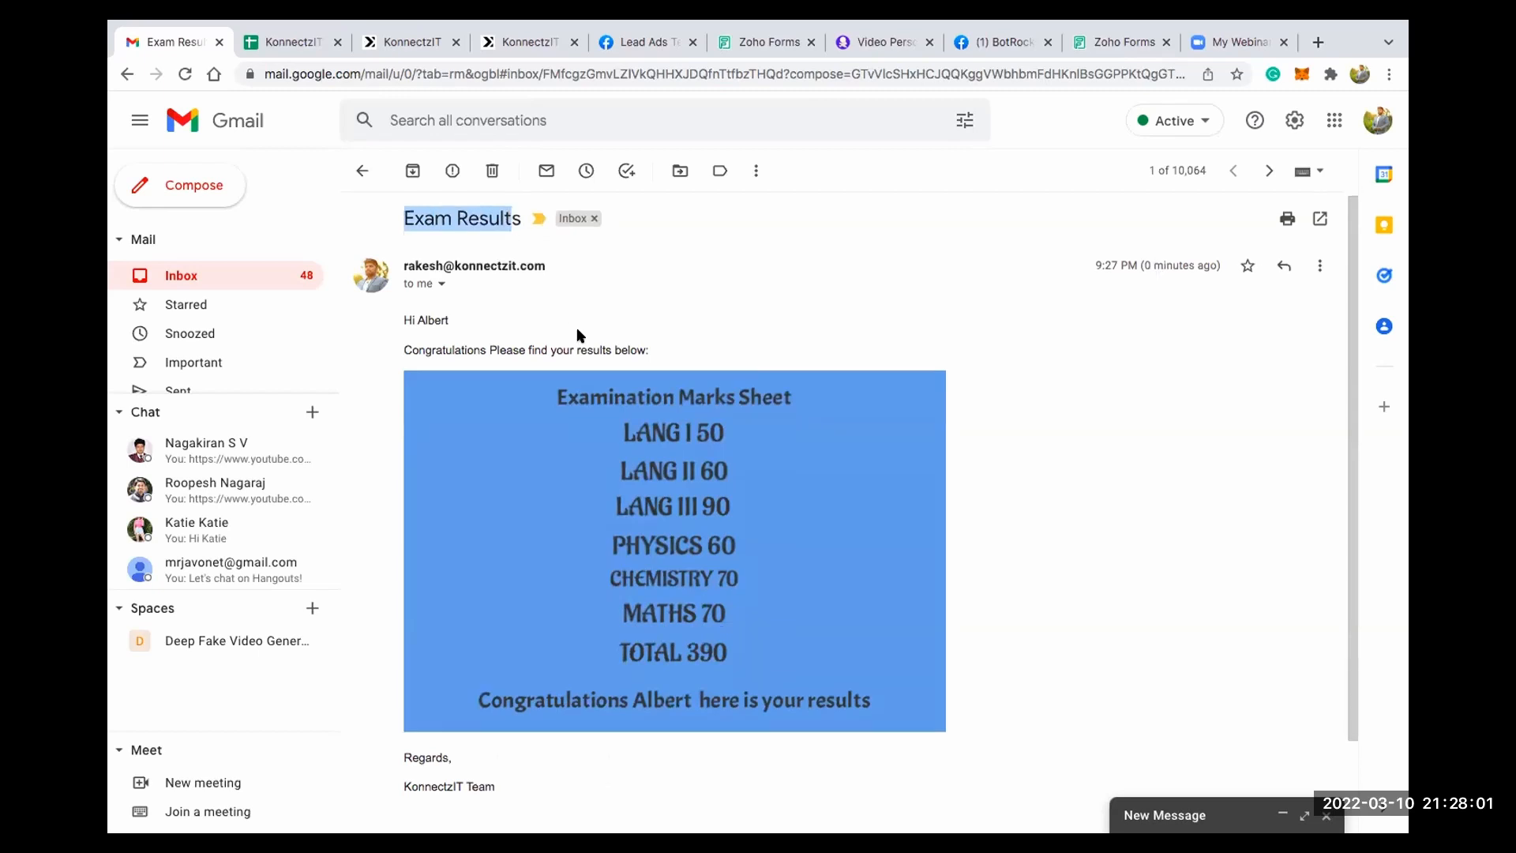
scroll(579, 334, down, 1)
drag(409, 243, 471, 244)
click(516, 273)
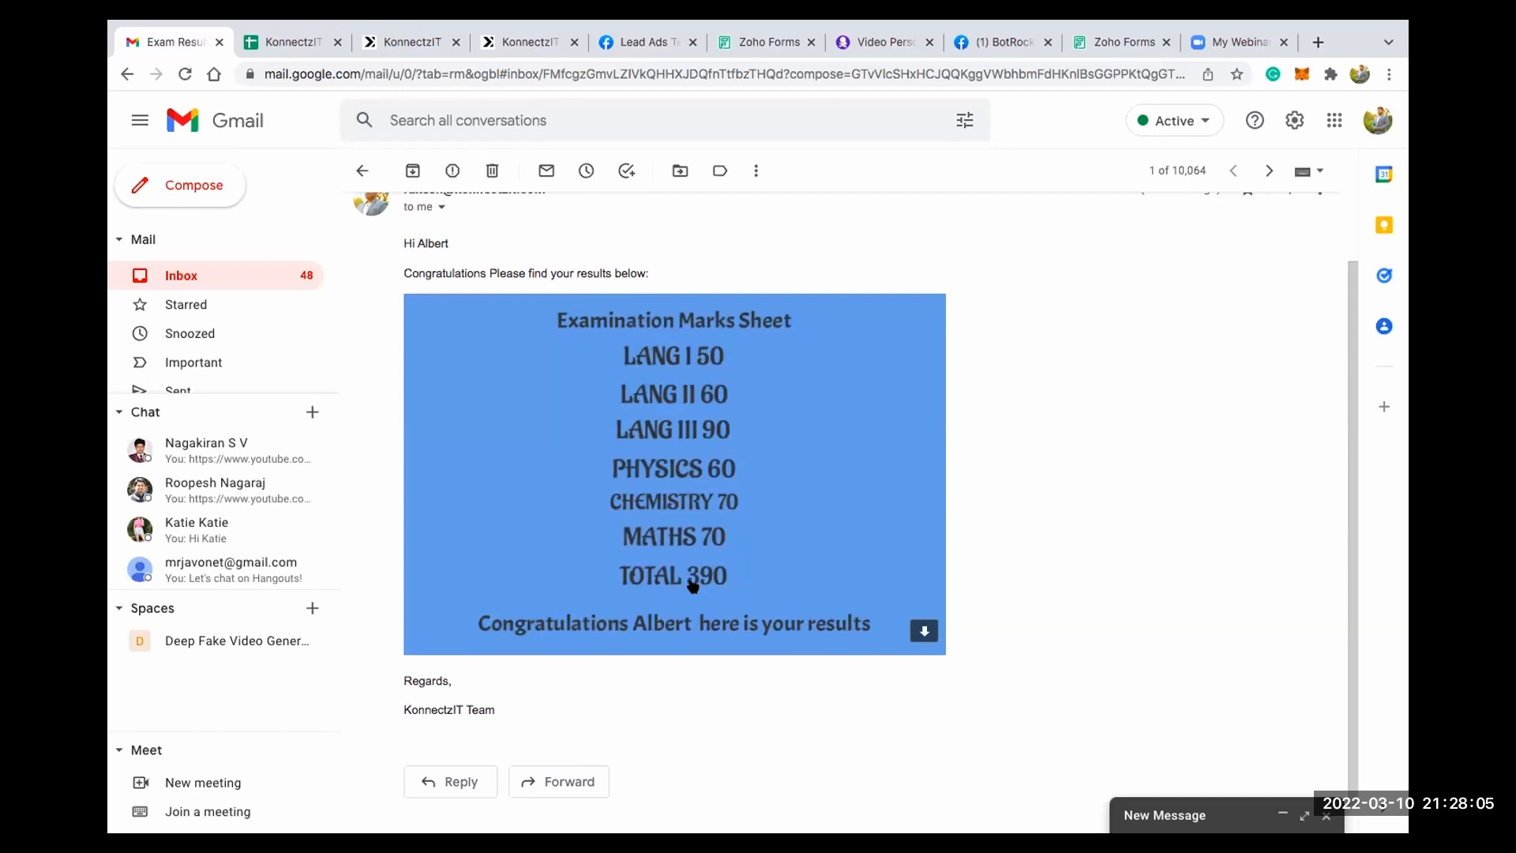
- Switch to the BotRocky Community Facebook group, refresh it and check the newest results post's greeting and marks image
click(982, 48)
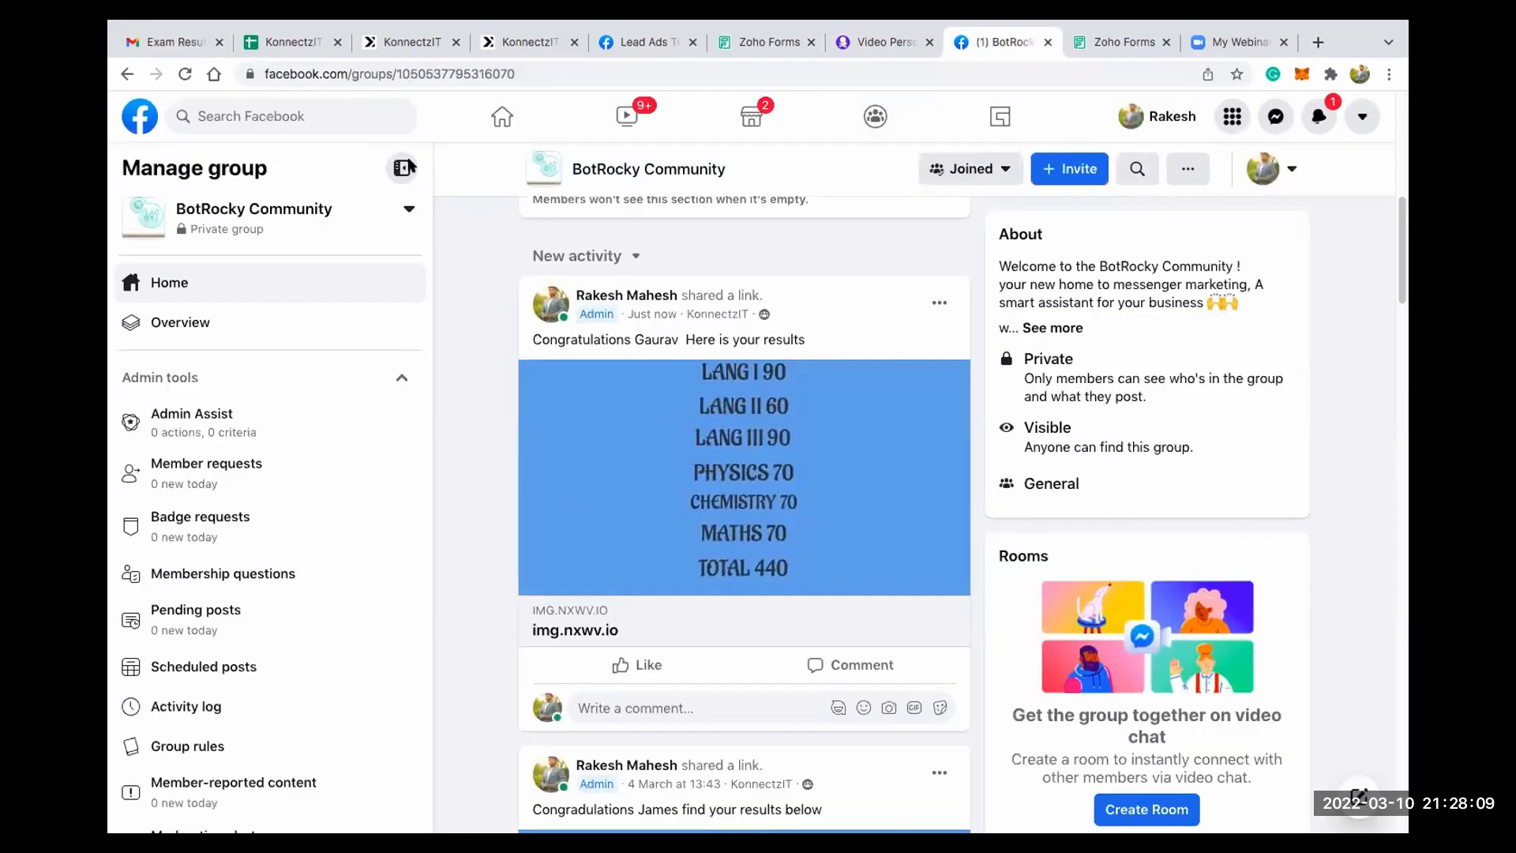
click(184, 74)
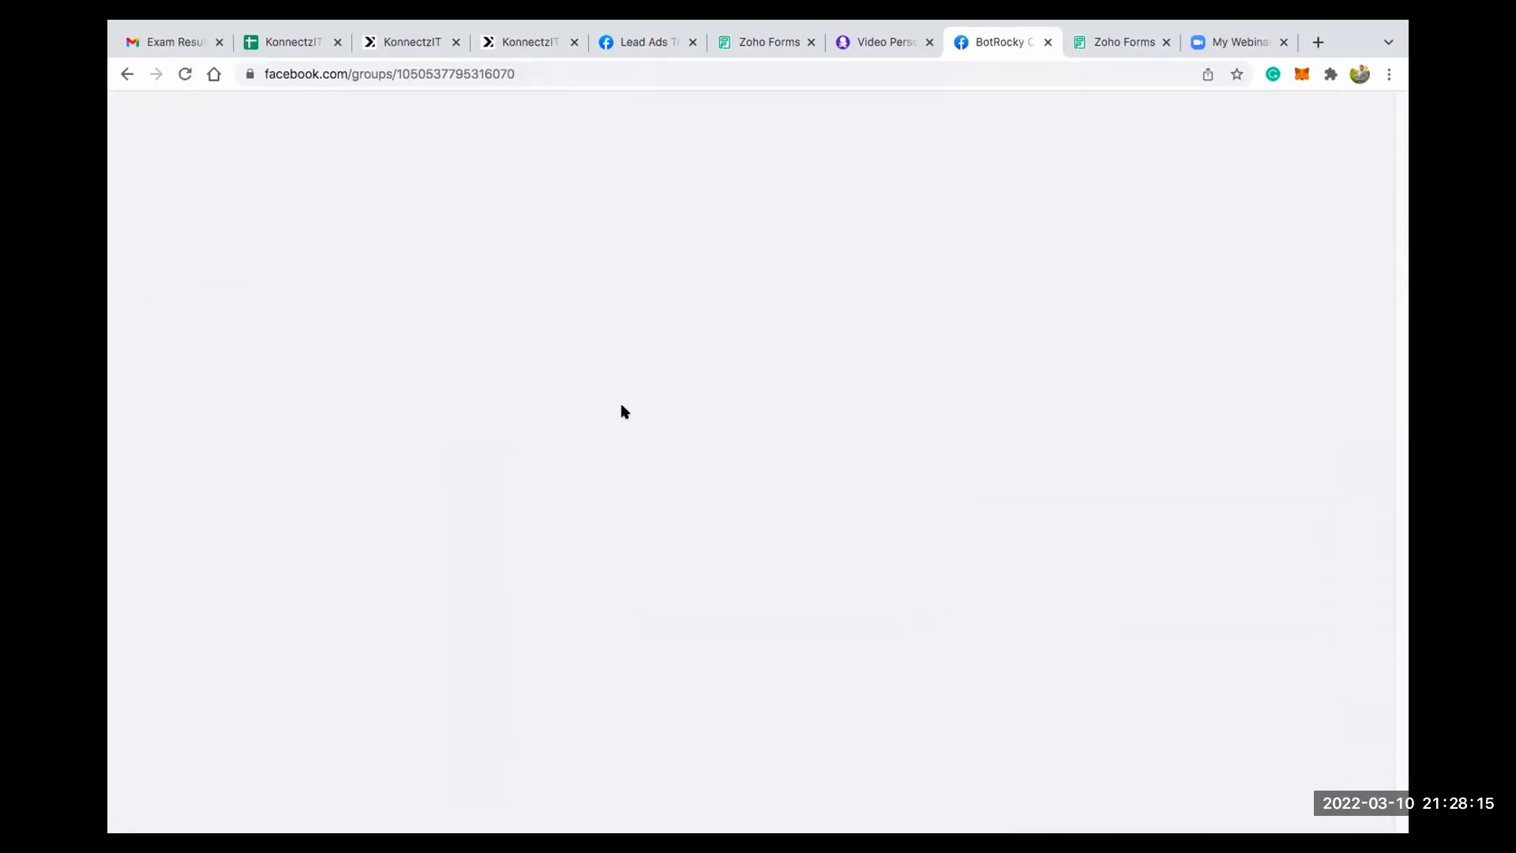
scroll(682, 426, down, 3)
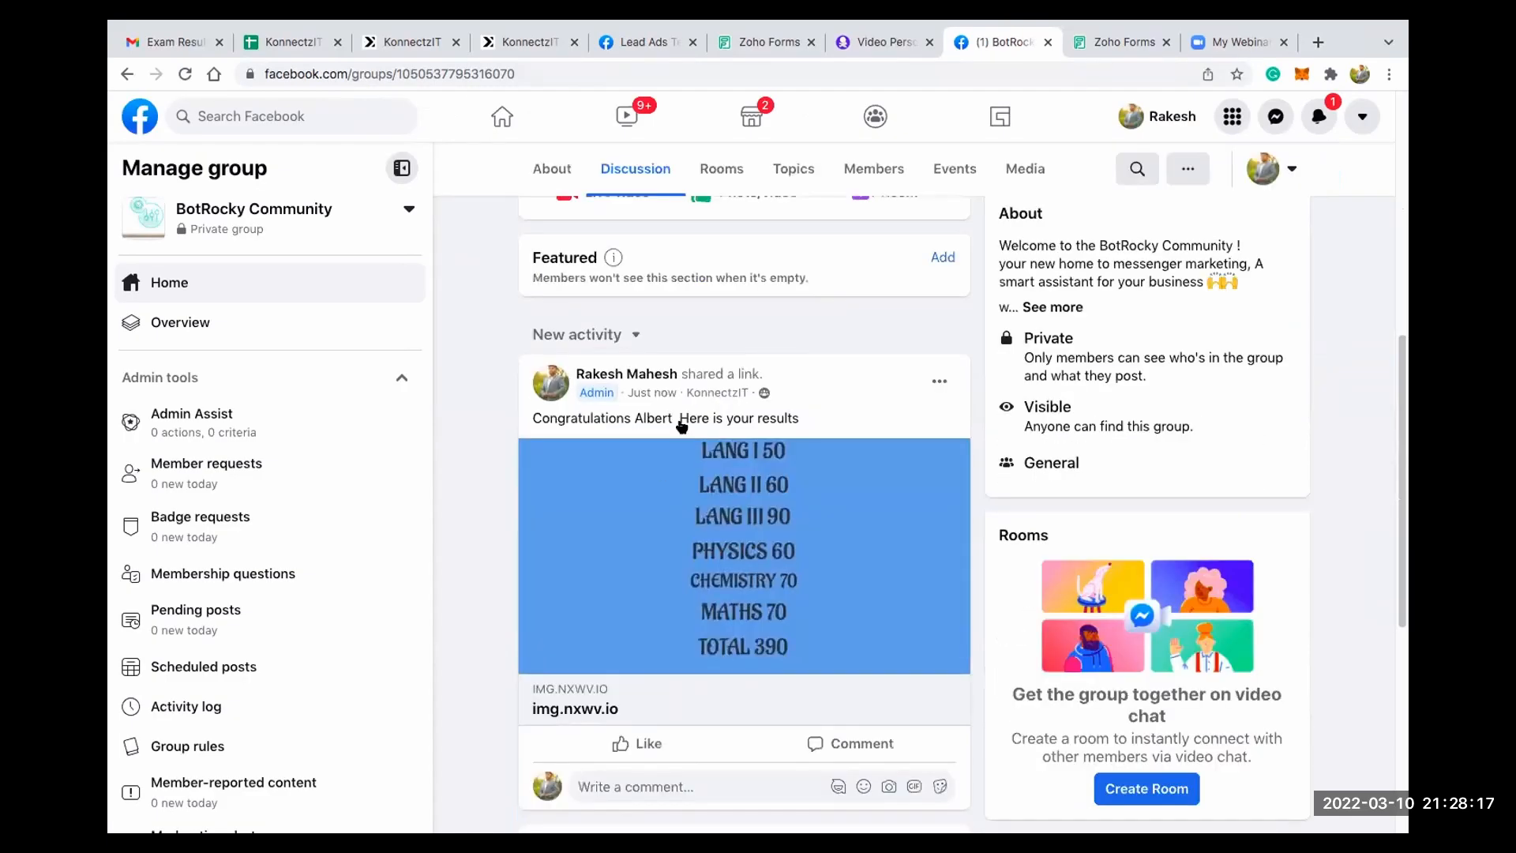
drag(551, 418, 731, 417)
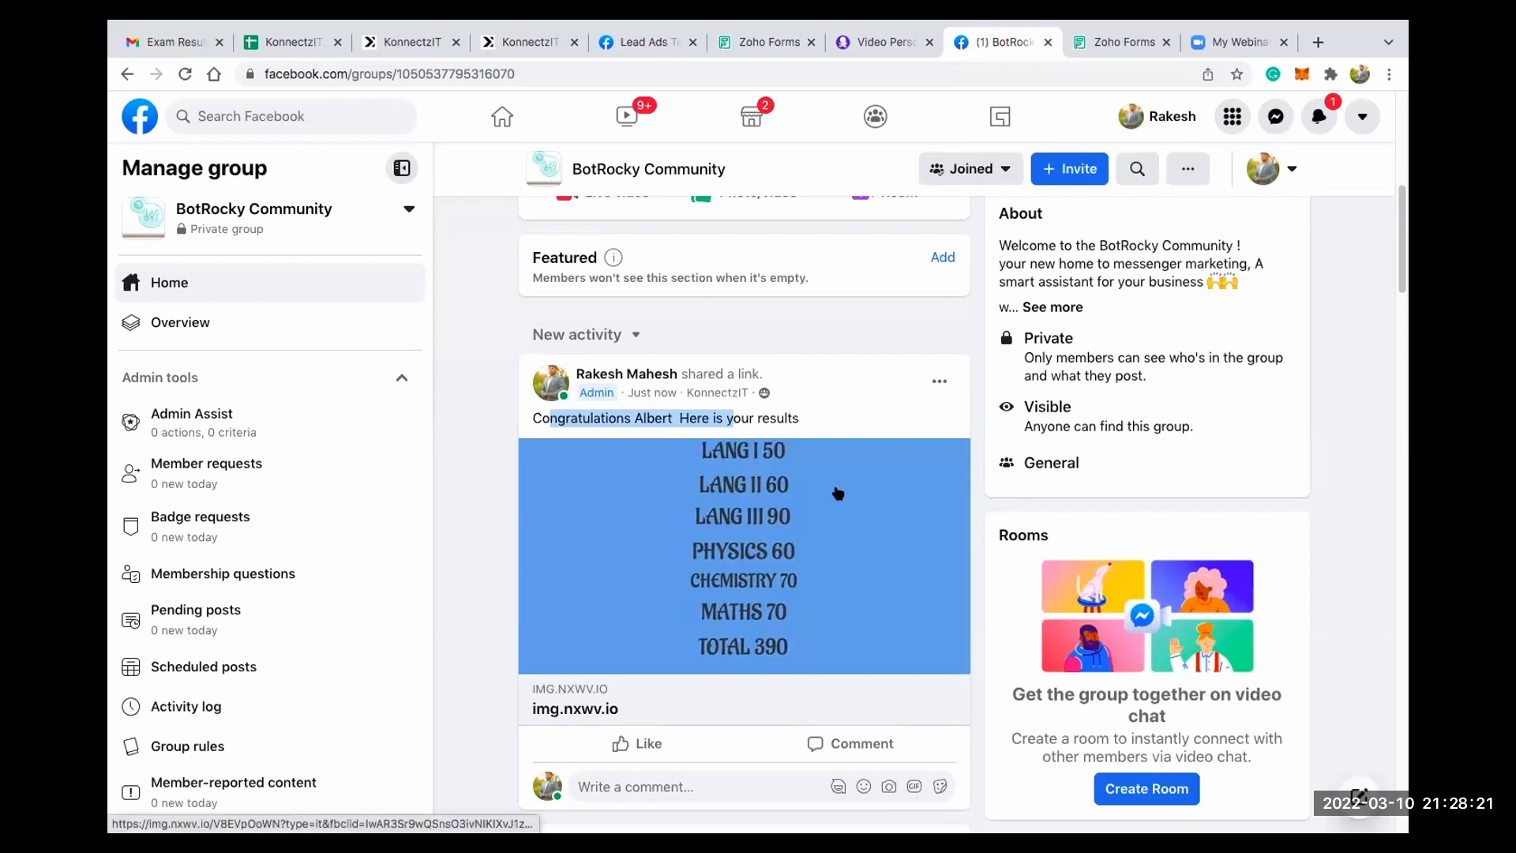
- Open the Add-on Applications automation for editing in KonnectzIT, collapse the app list and look over its connected modules
click(414, 54)
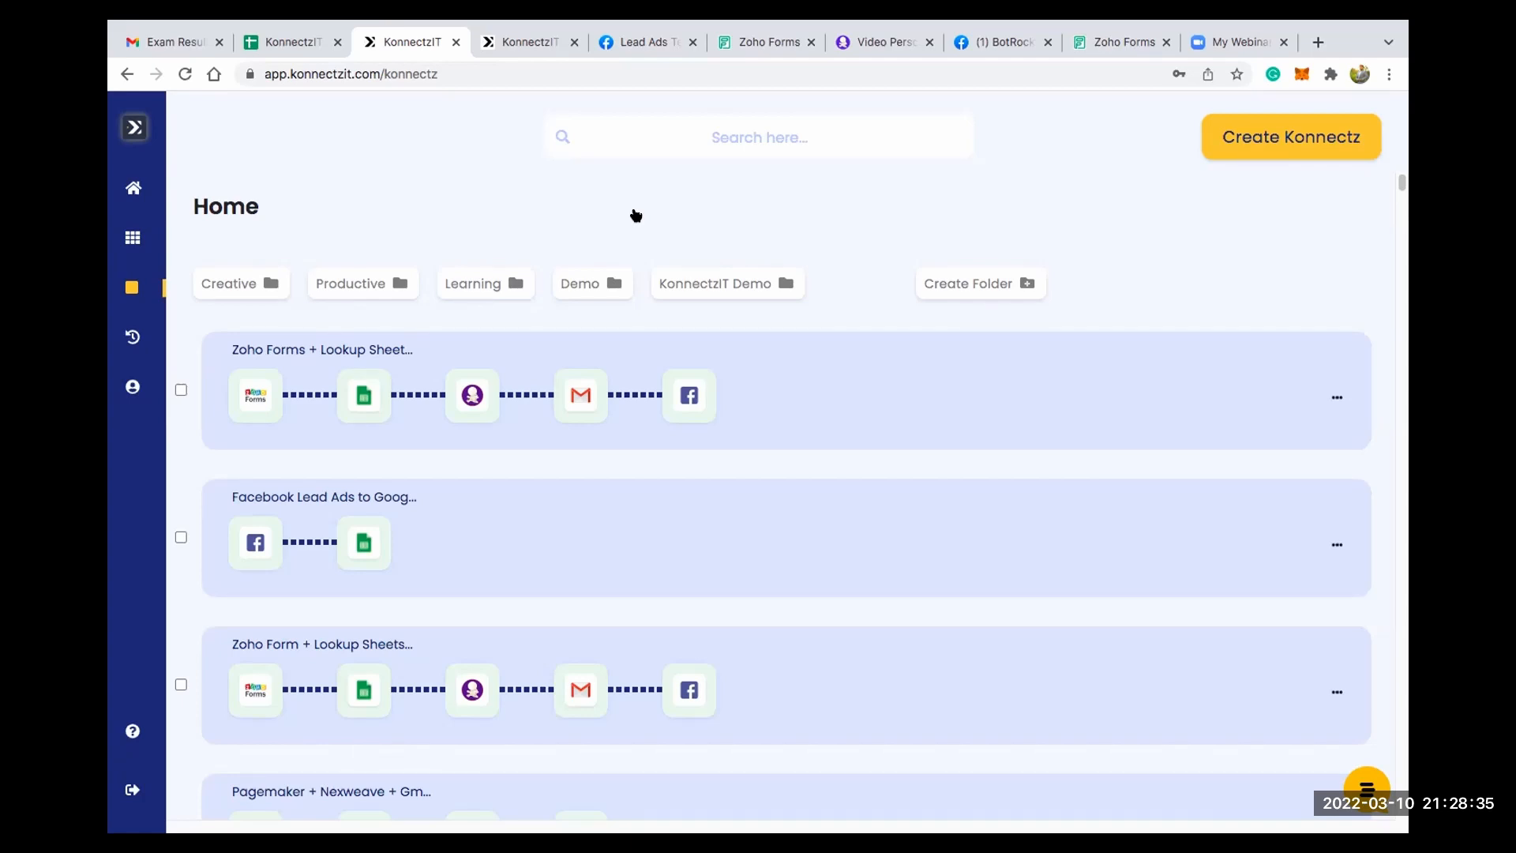
mouse_move(852, 825)
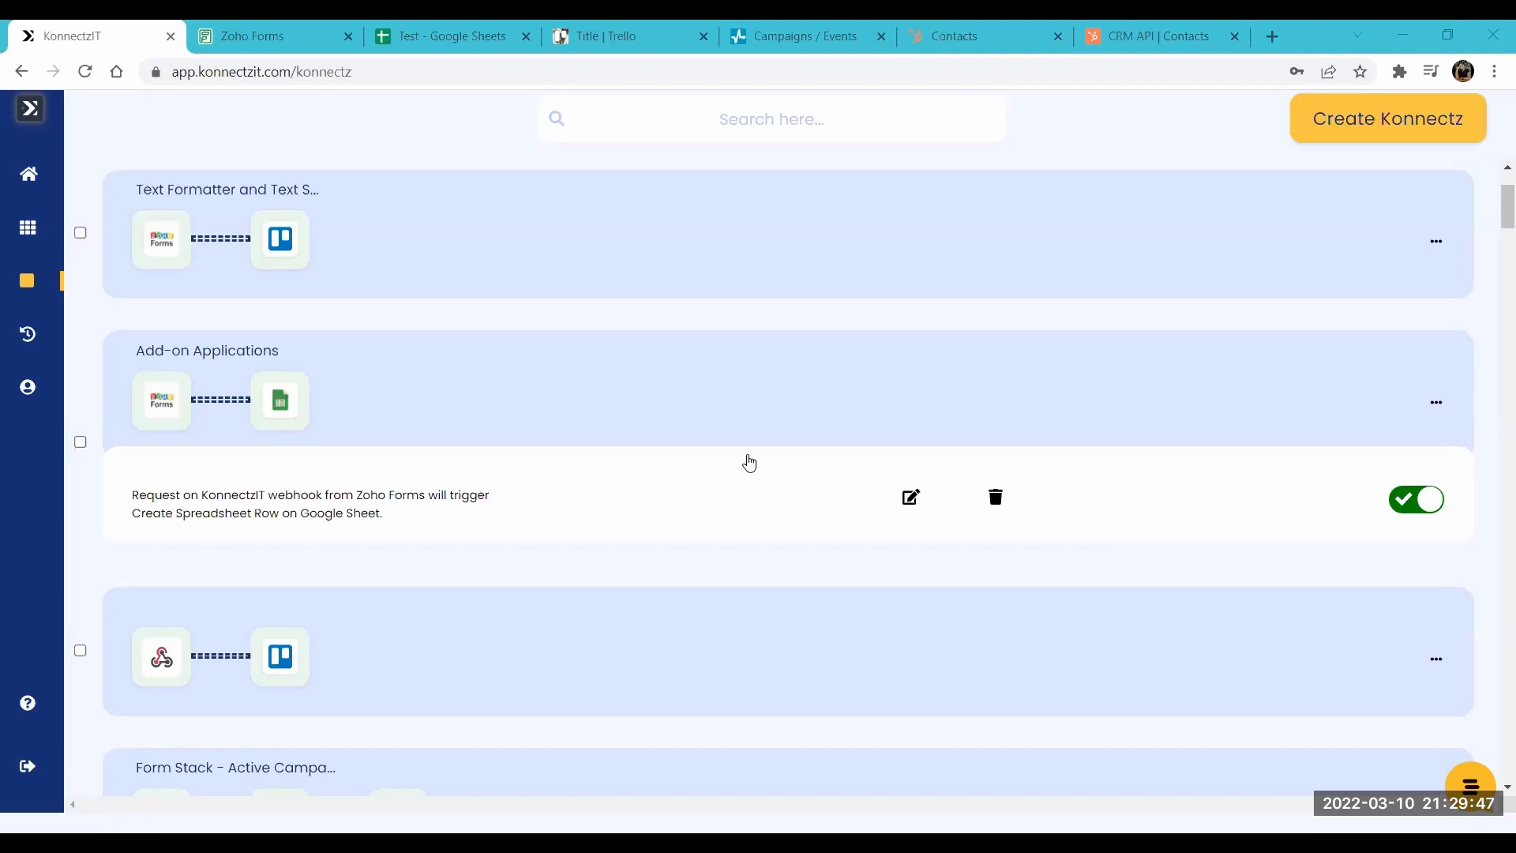
click(909, 499)
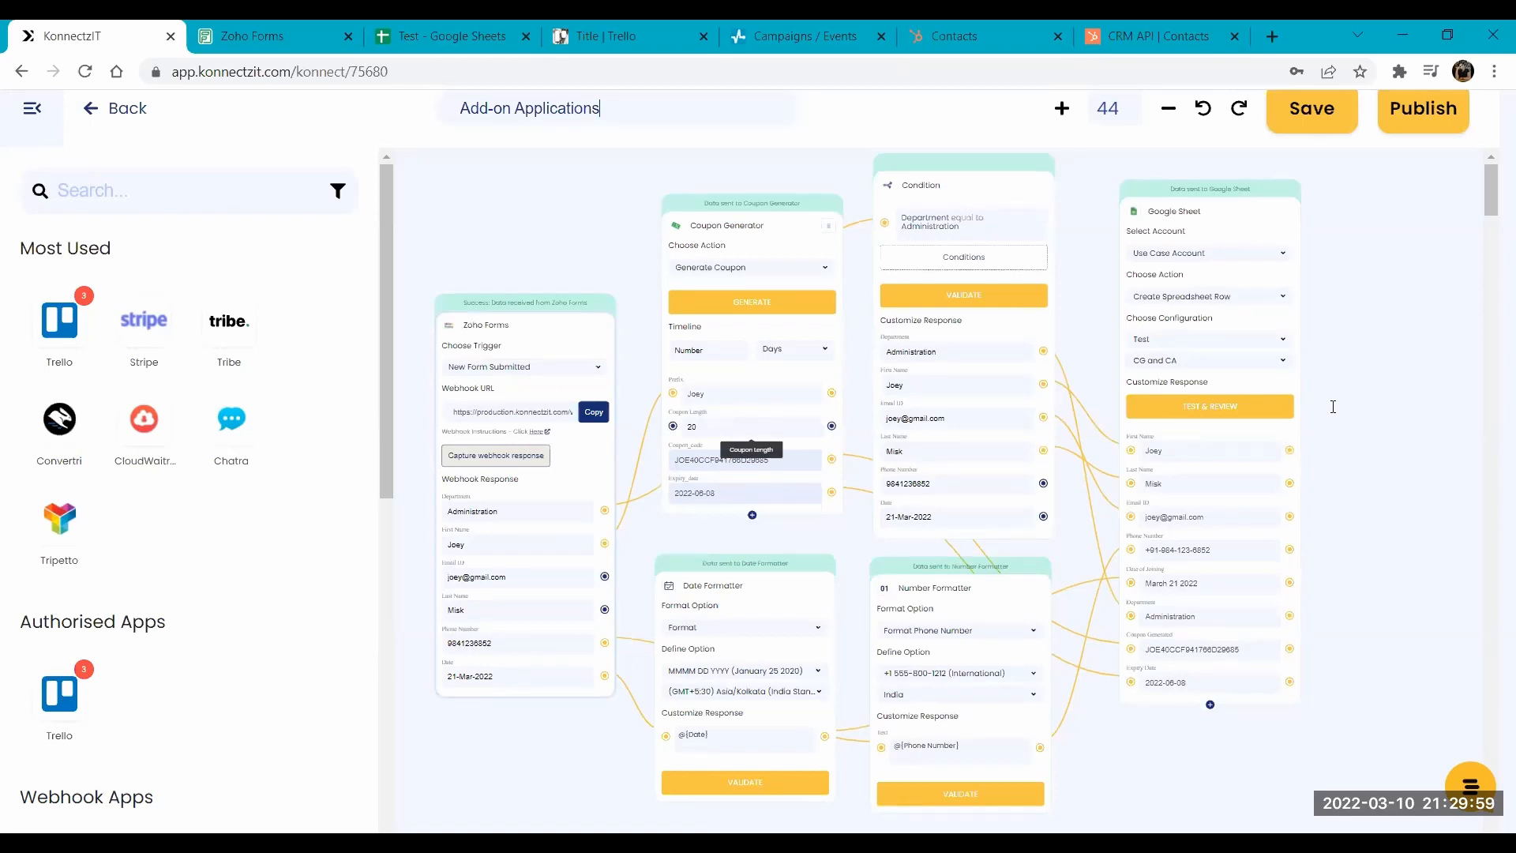
click(31, 110)
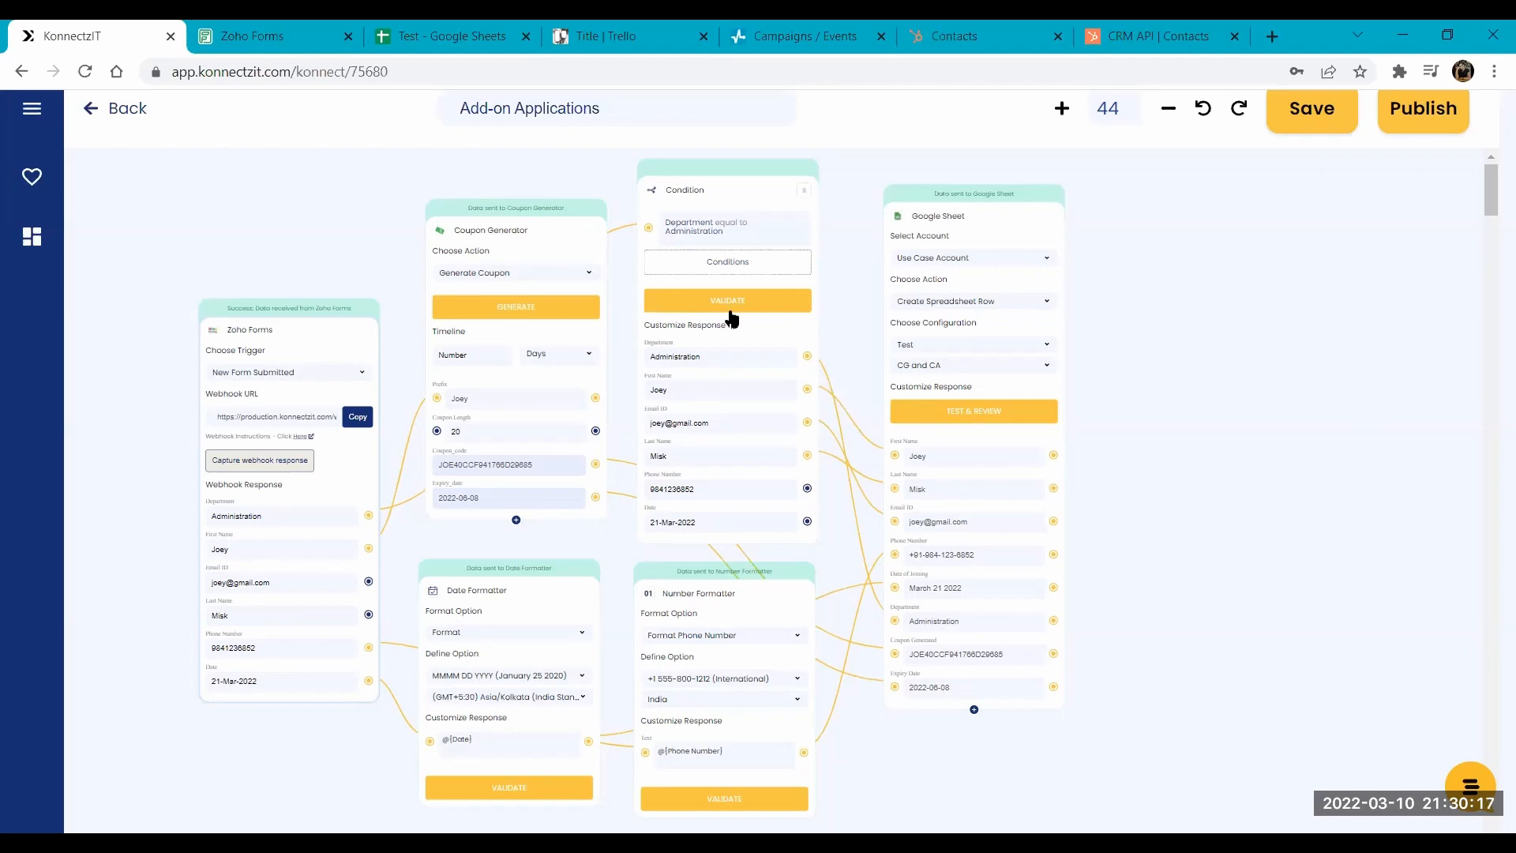
scroll(733, 318, up, 5)
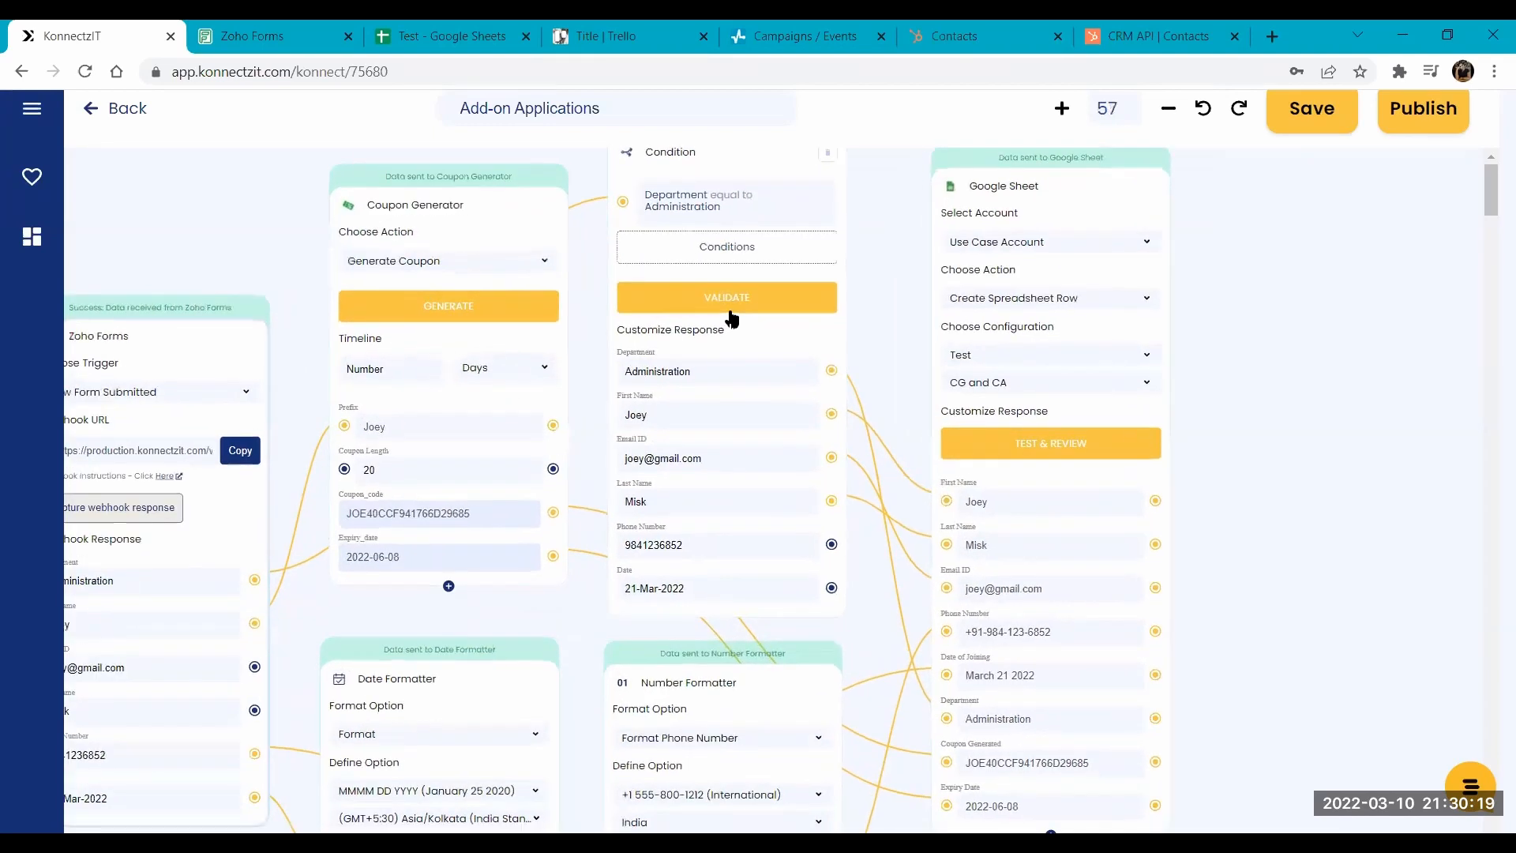
scroll(733, 318, up, 4)
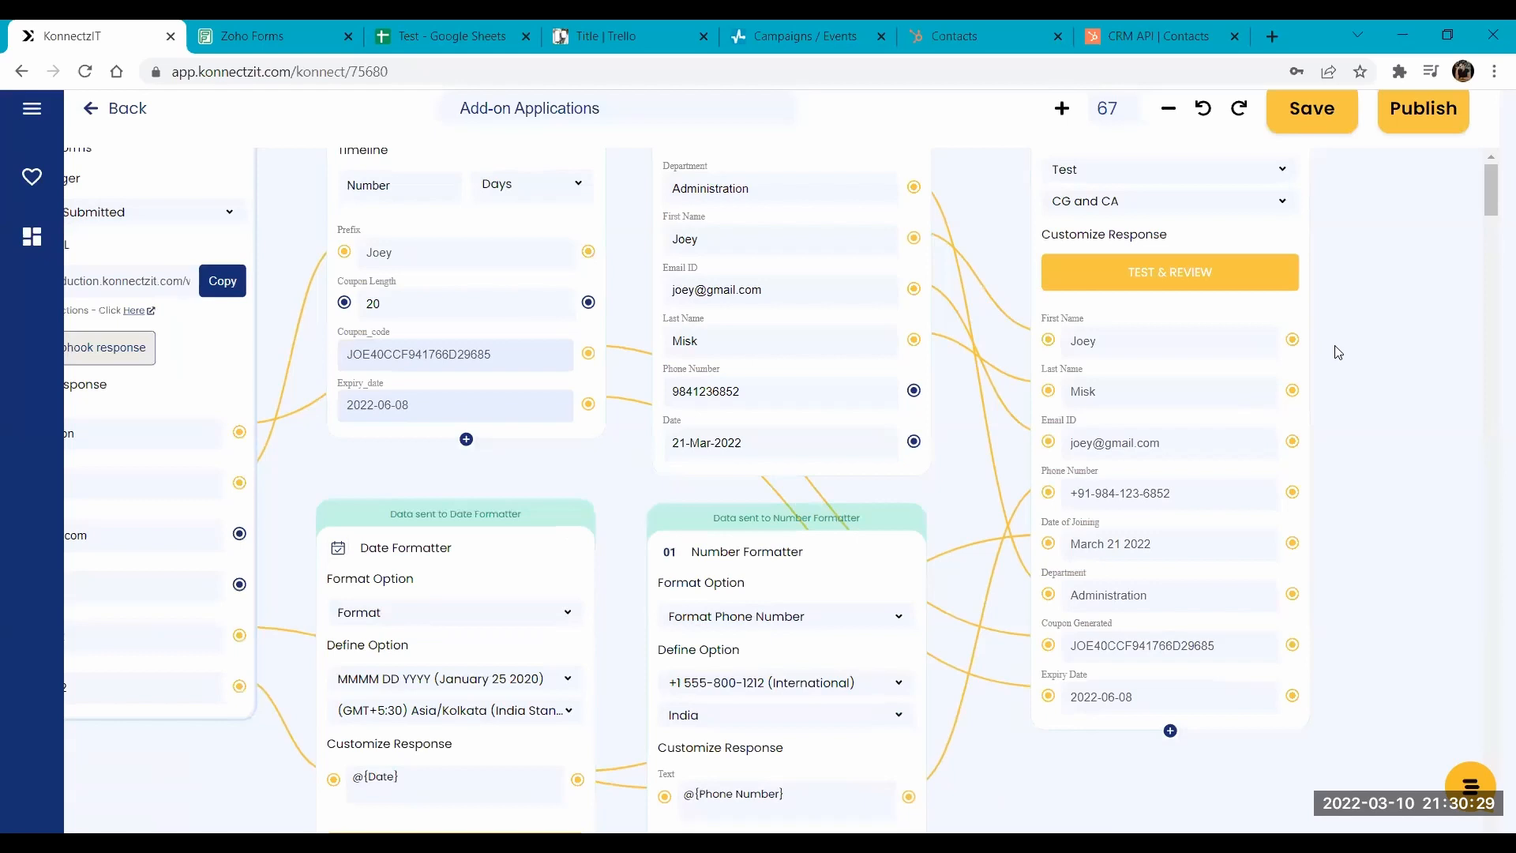
scroll(1337, 350, down, 1)
scroll(1338, 351, down, 1)
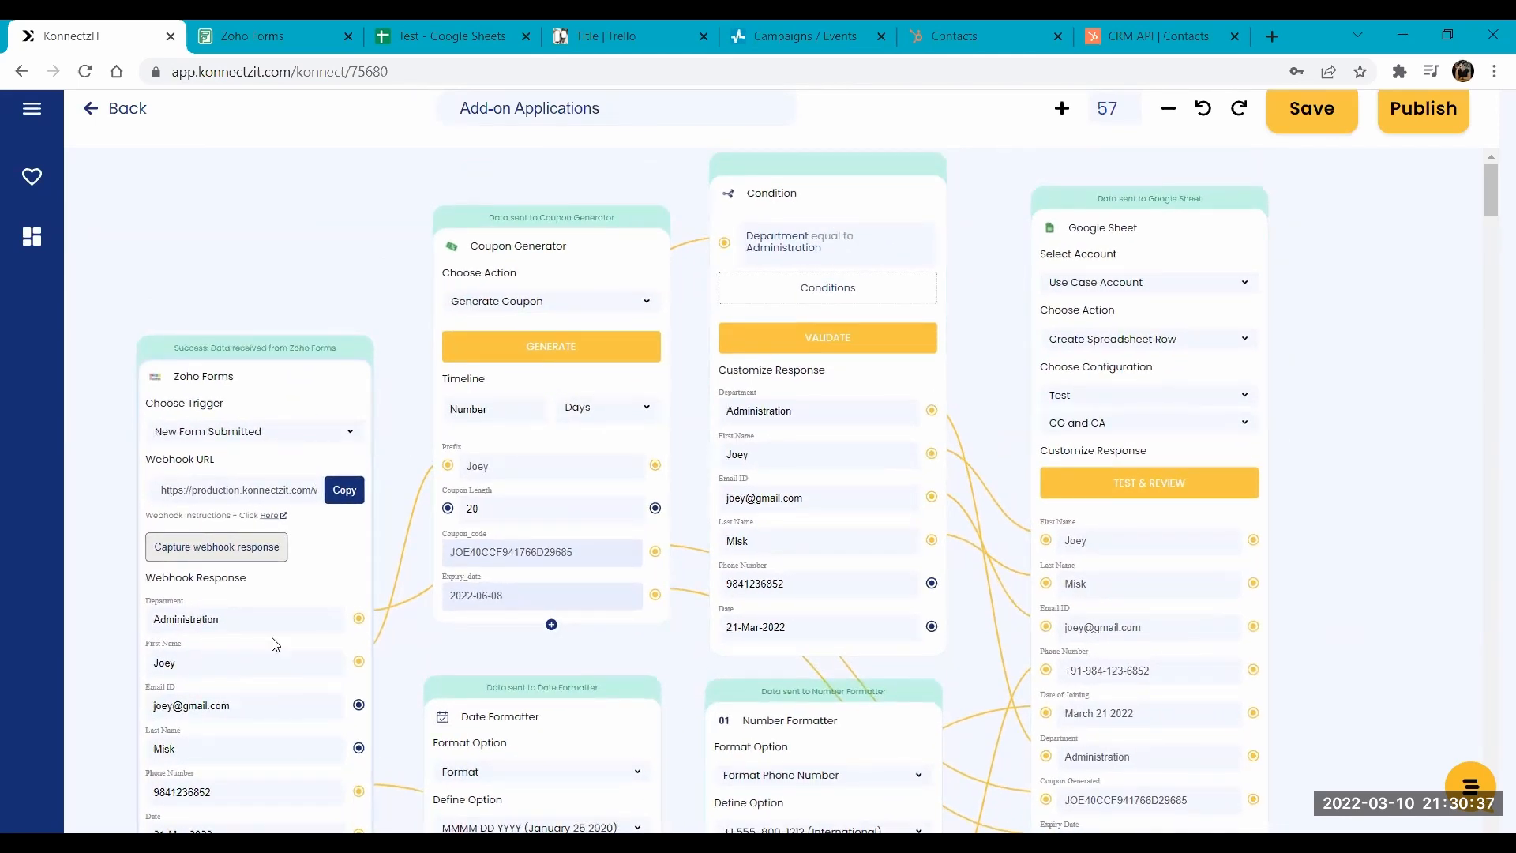
- Open the live Add on applications form in Zoho Forms and fill in the applicant's first name, last name and e-mail address
click(267, 32)
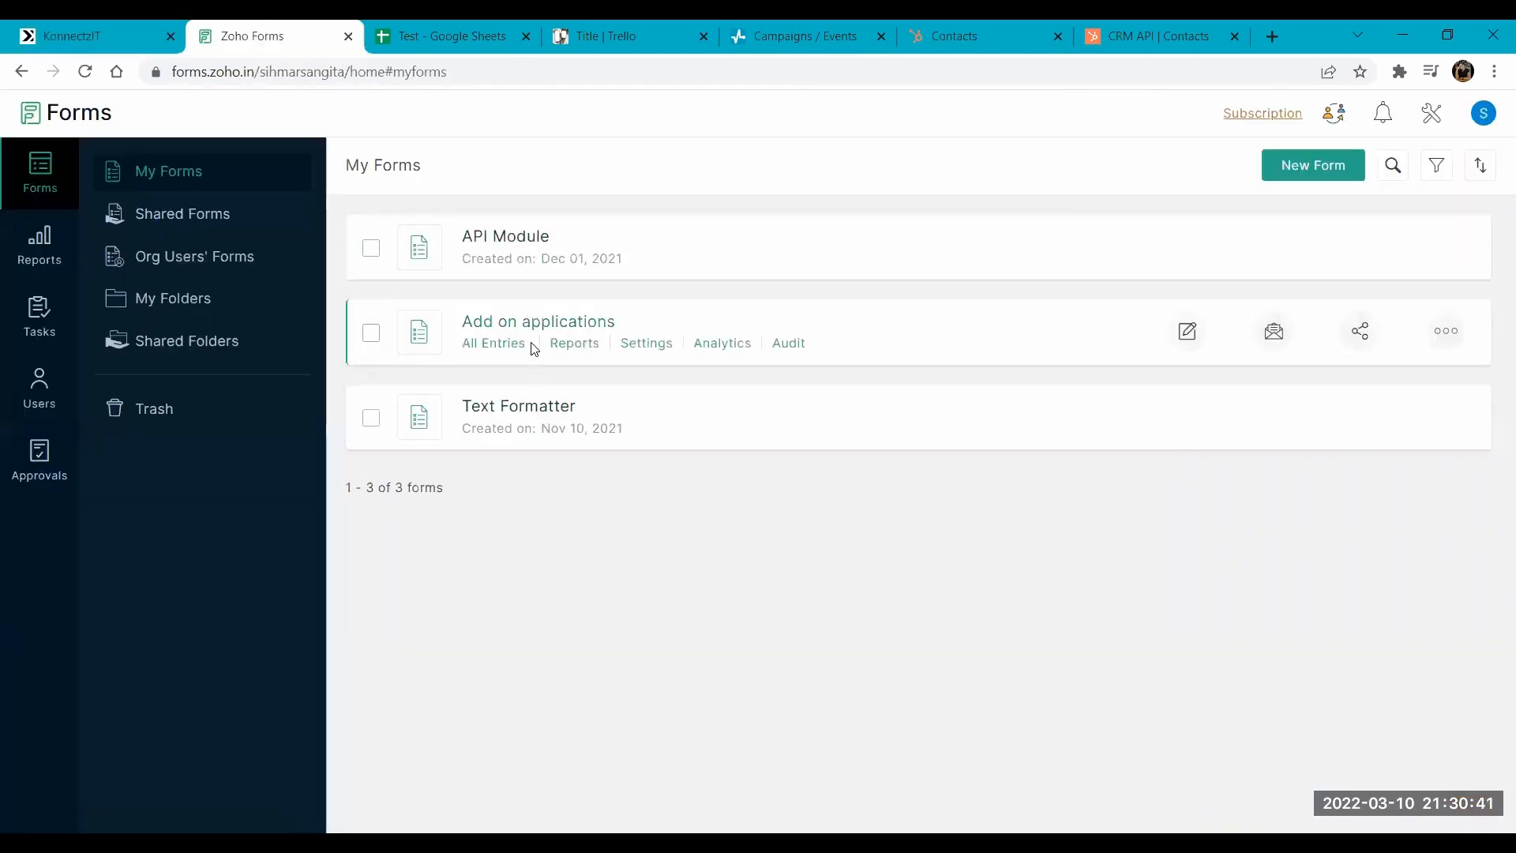
click(527, 334)
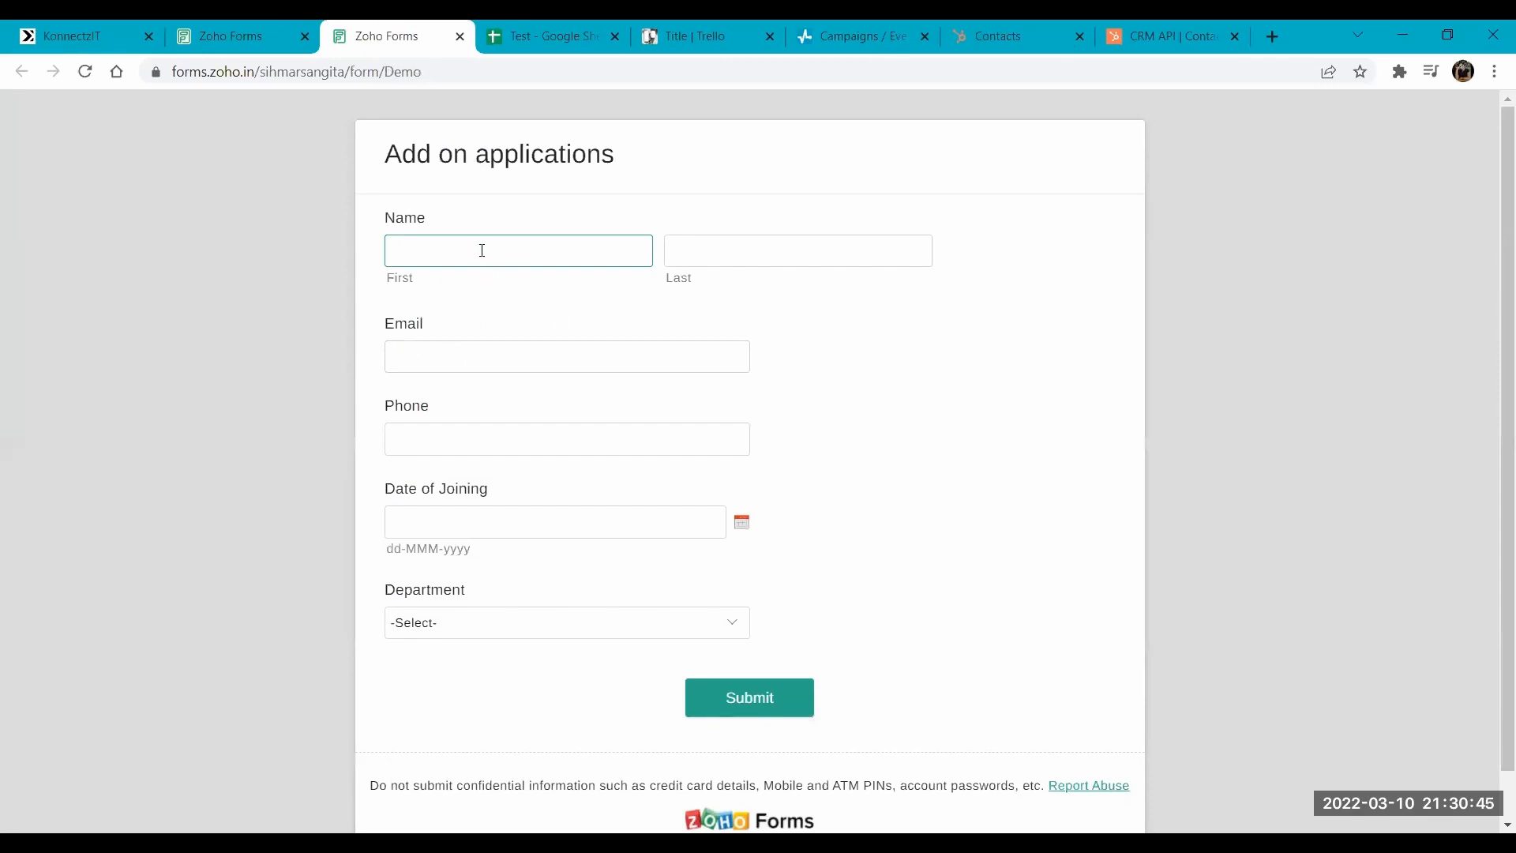
key(Tab)
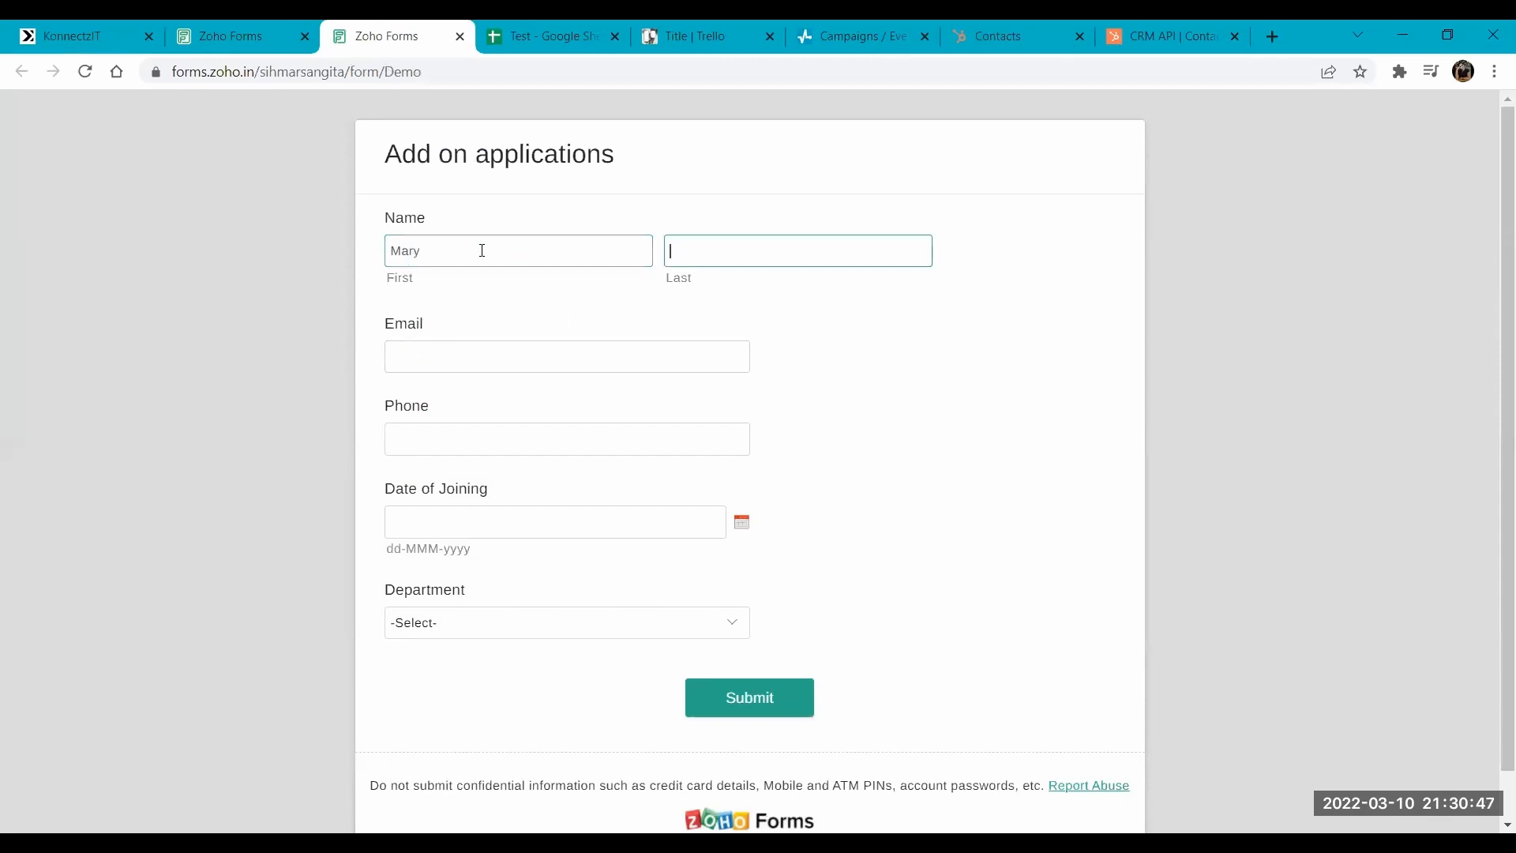
key(Tab)
- Enter the applicant's phone number, set the Date of Joining to 20-Mar-2022 and choose the Administration department
click(447, 443)
text(98748412)
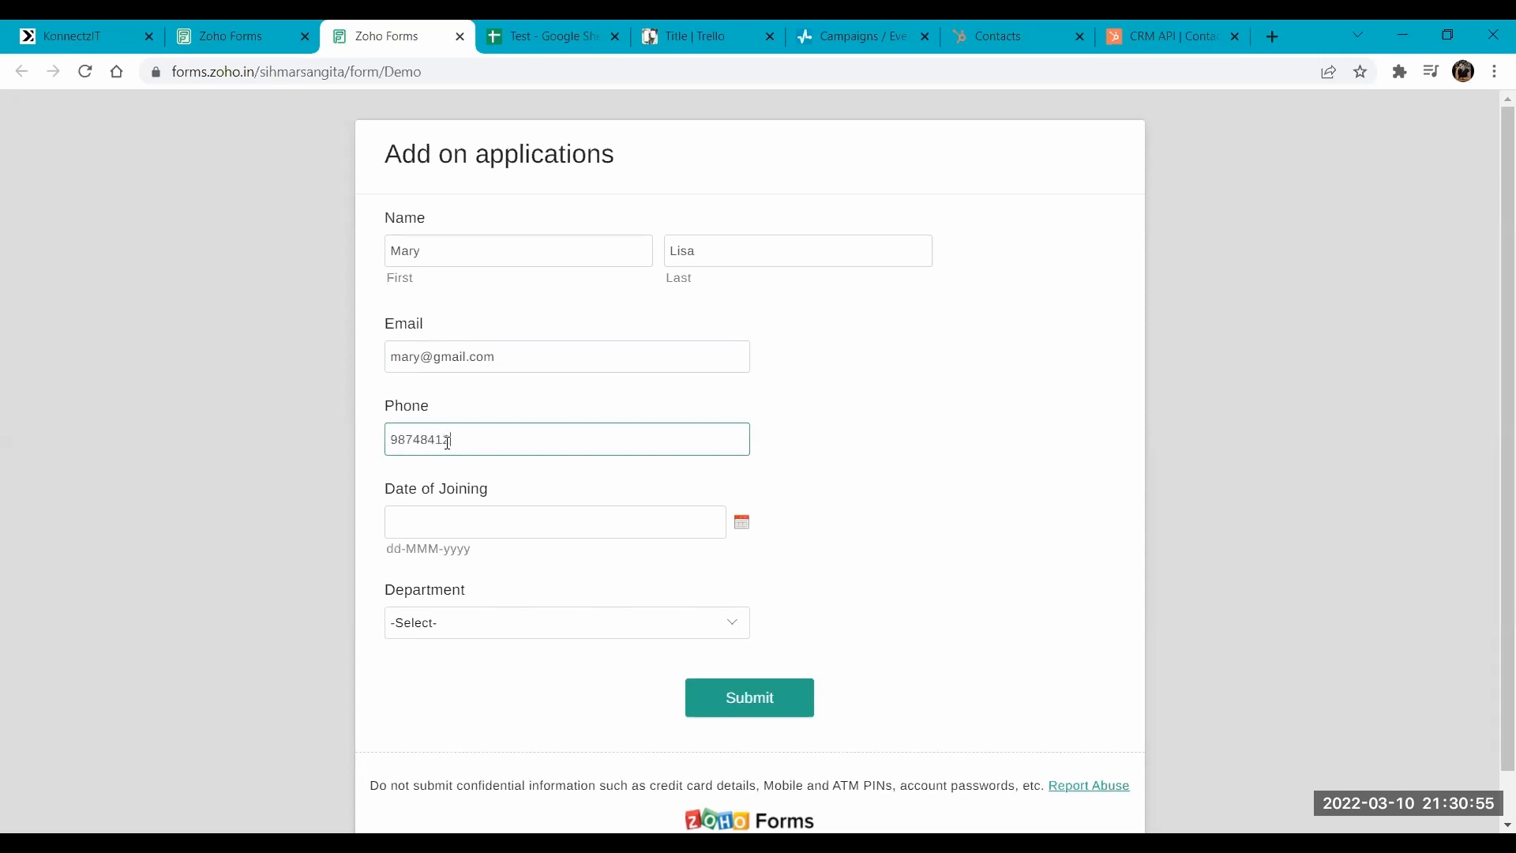
key(Tab)
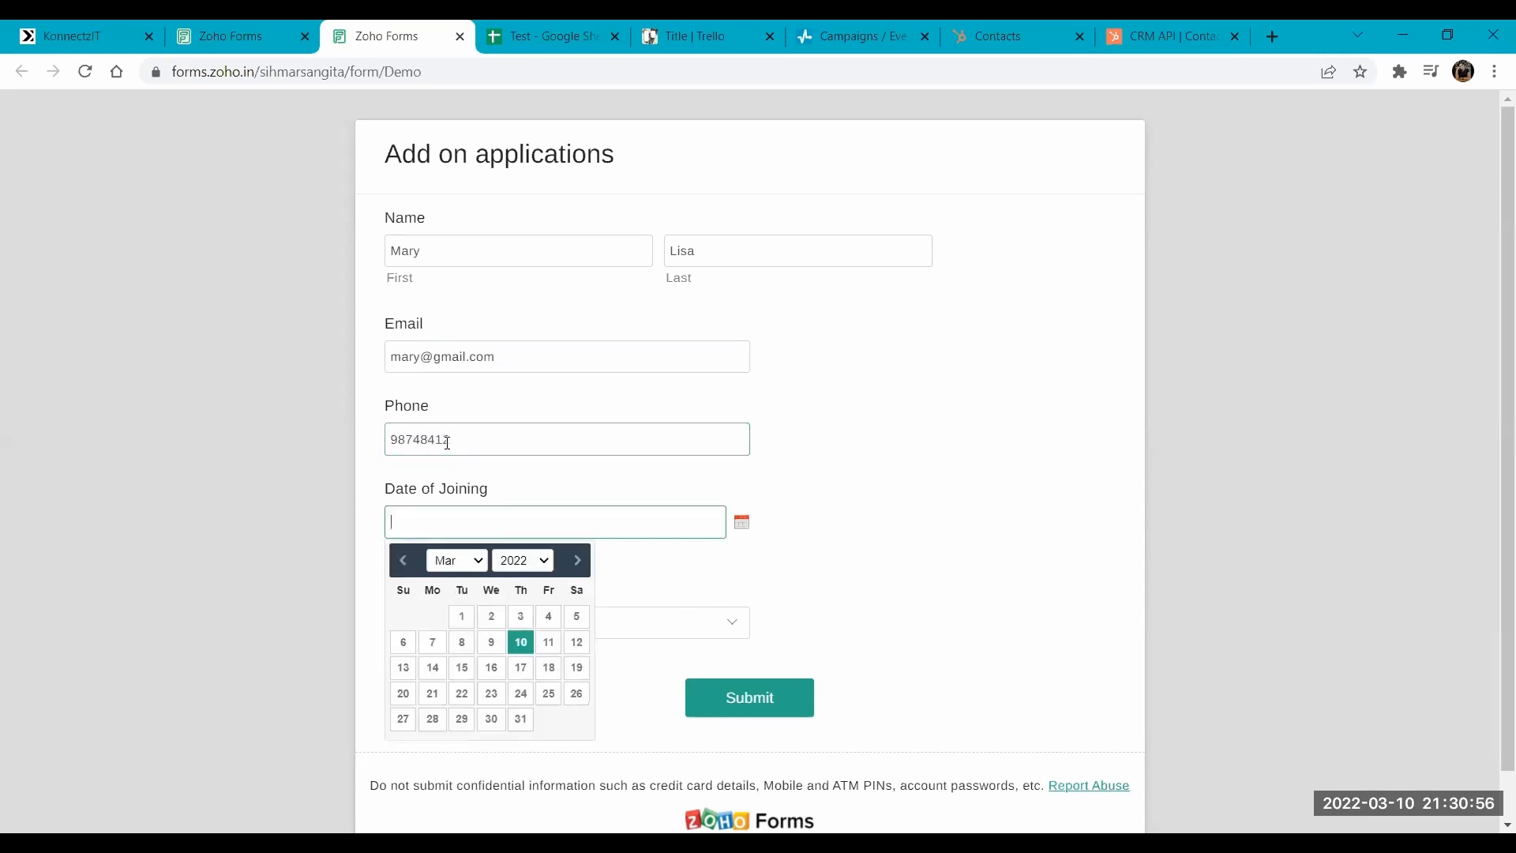
click(403, 694)
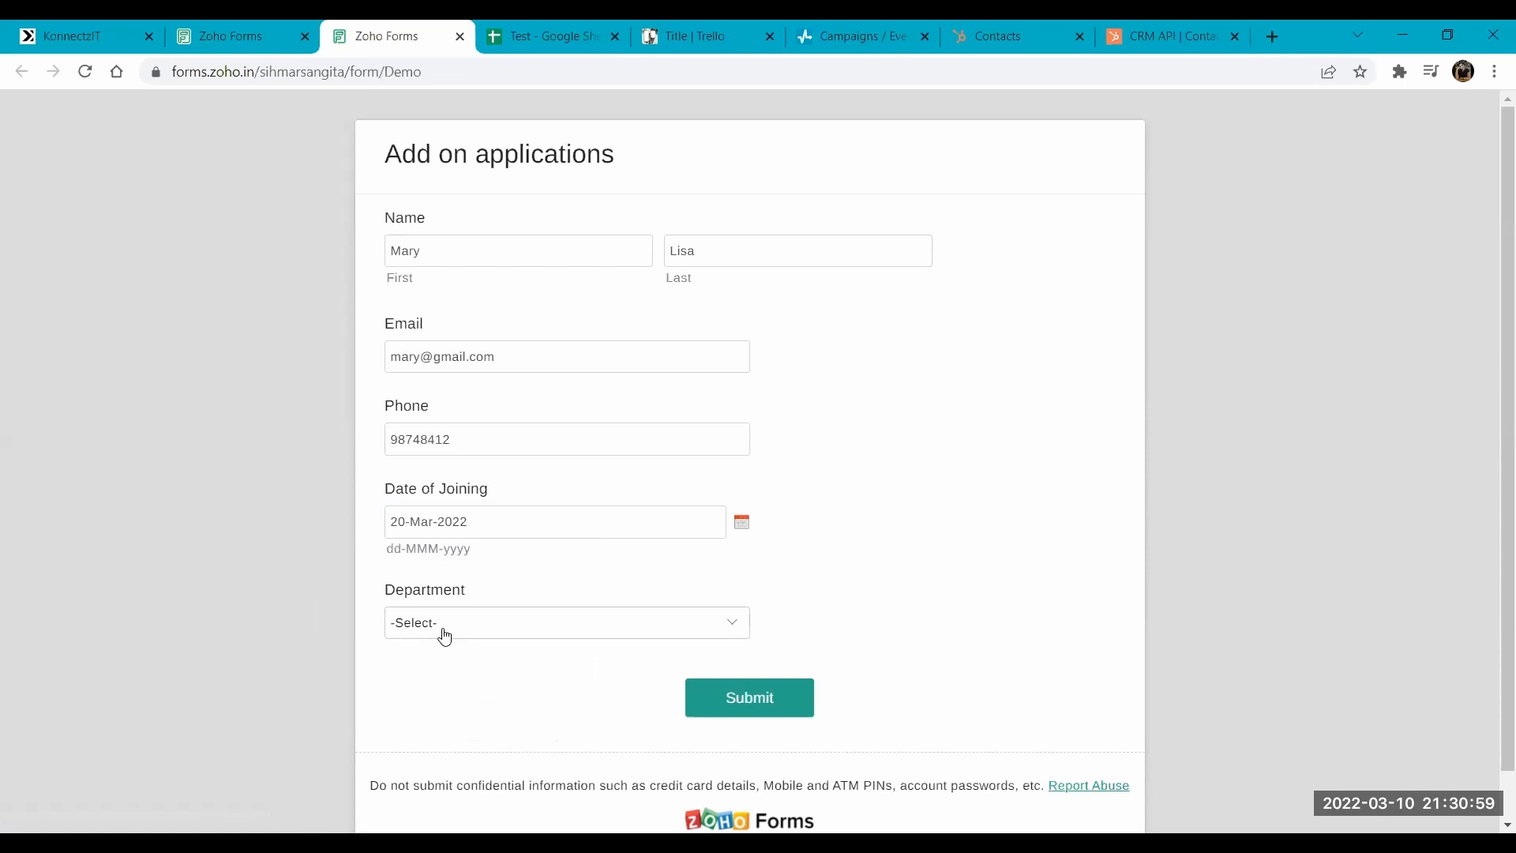
click(442, 629)
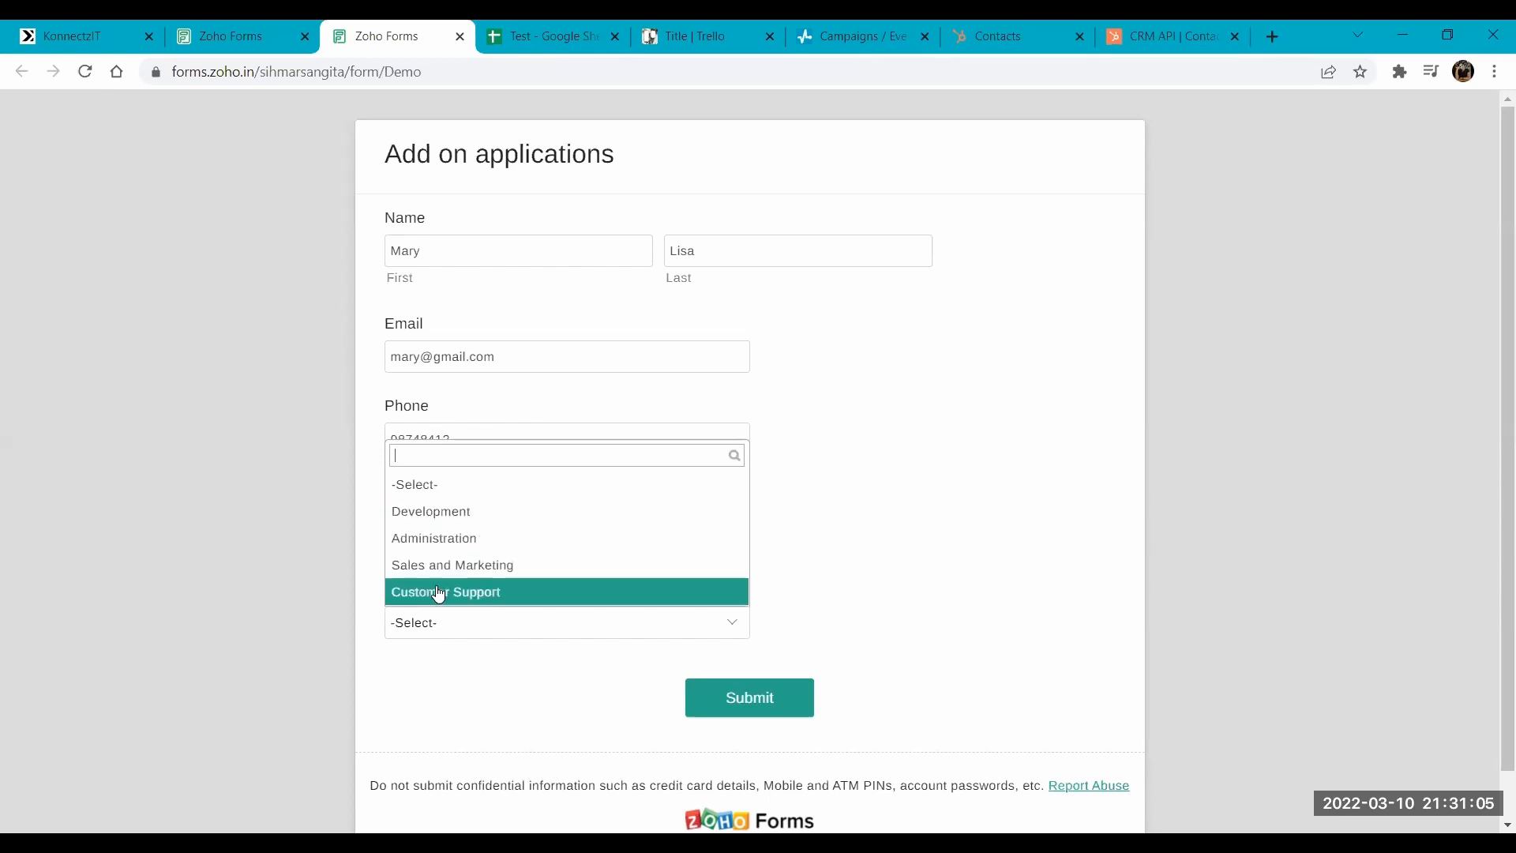
click(436, 541)
- Submit the Add on applications form after checking the department condition in KonnectzIT, and check the CG and CA sheet for the entry
click(123, 29)
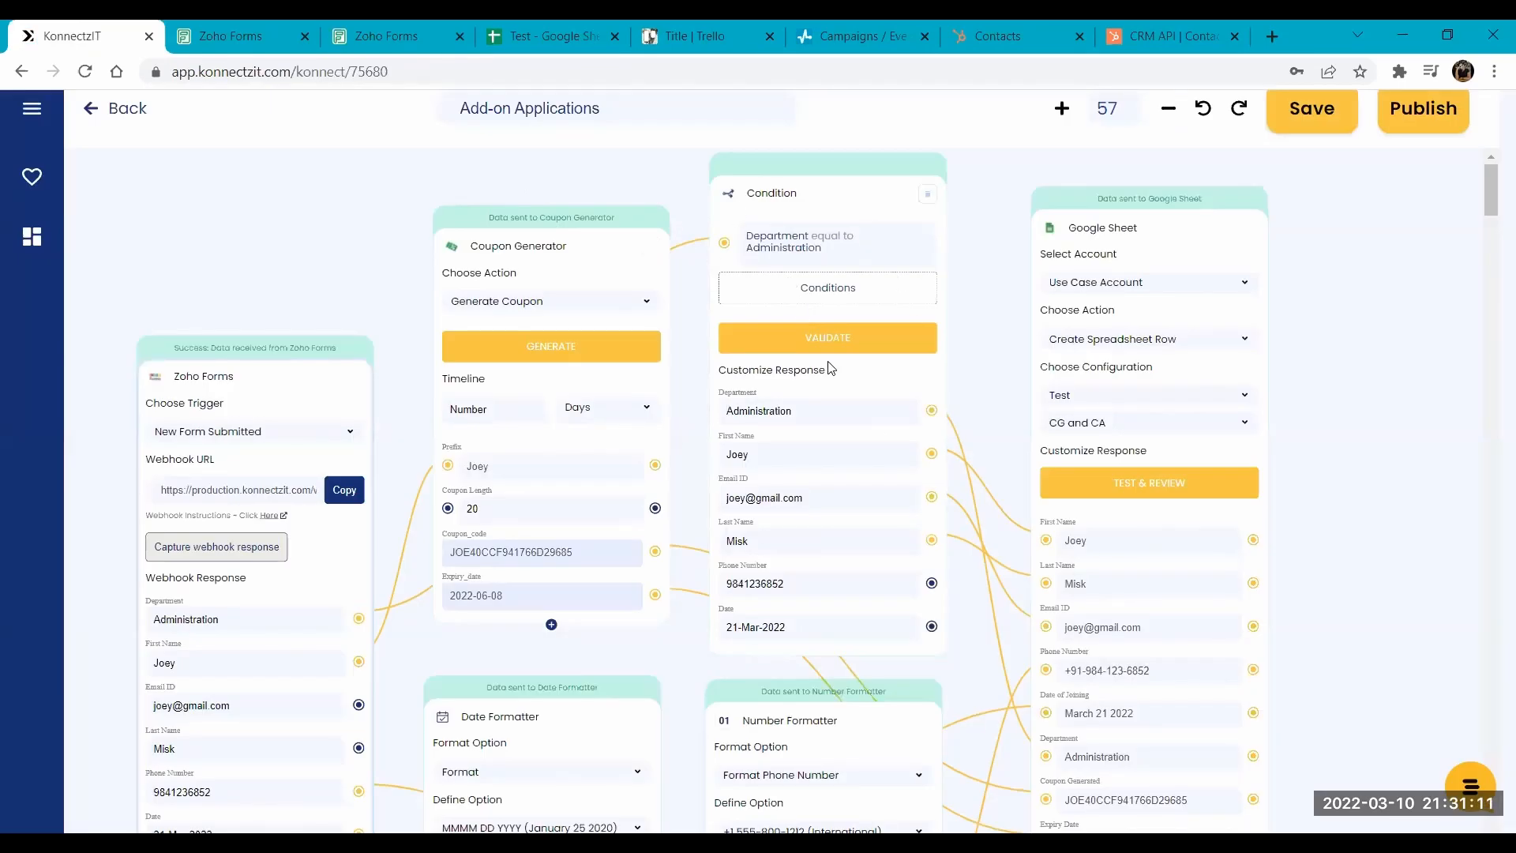
click(347, 30)
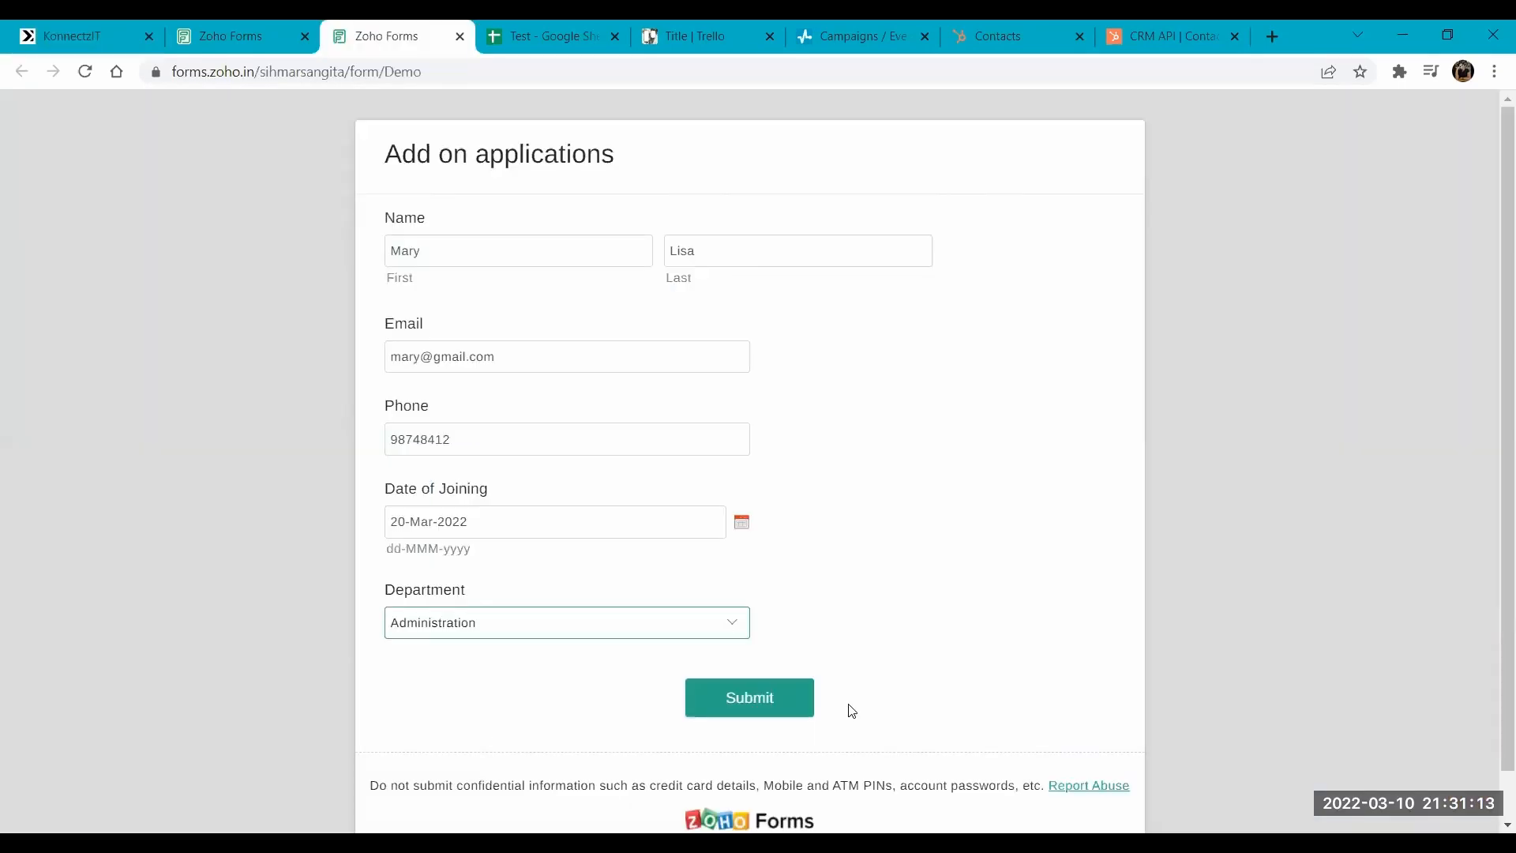
click(759, 699)
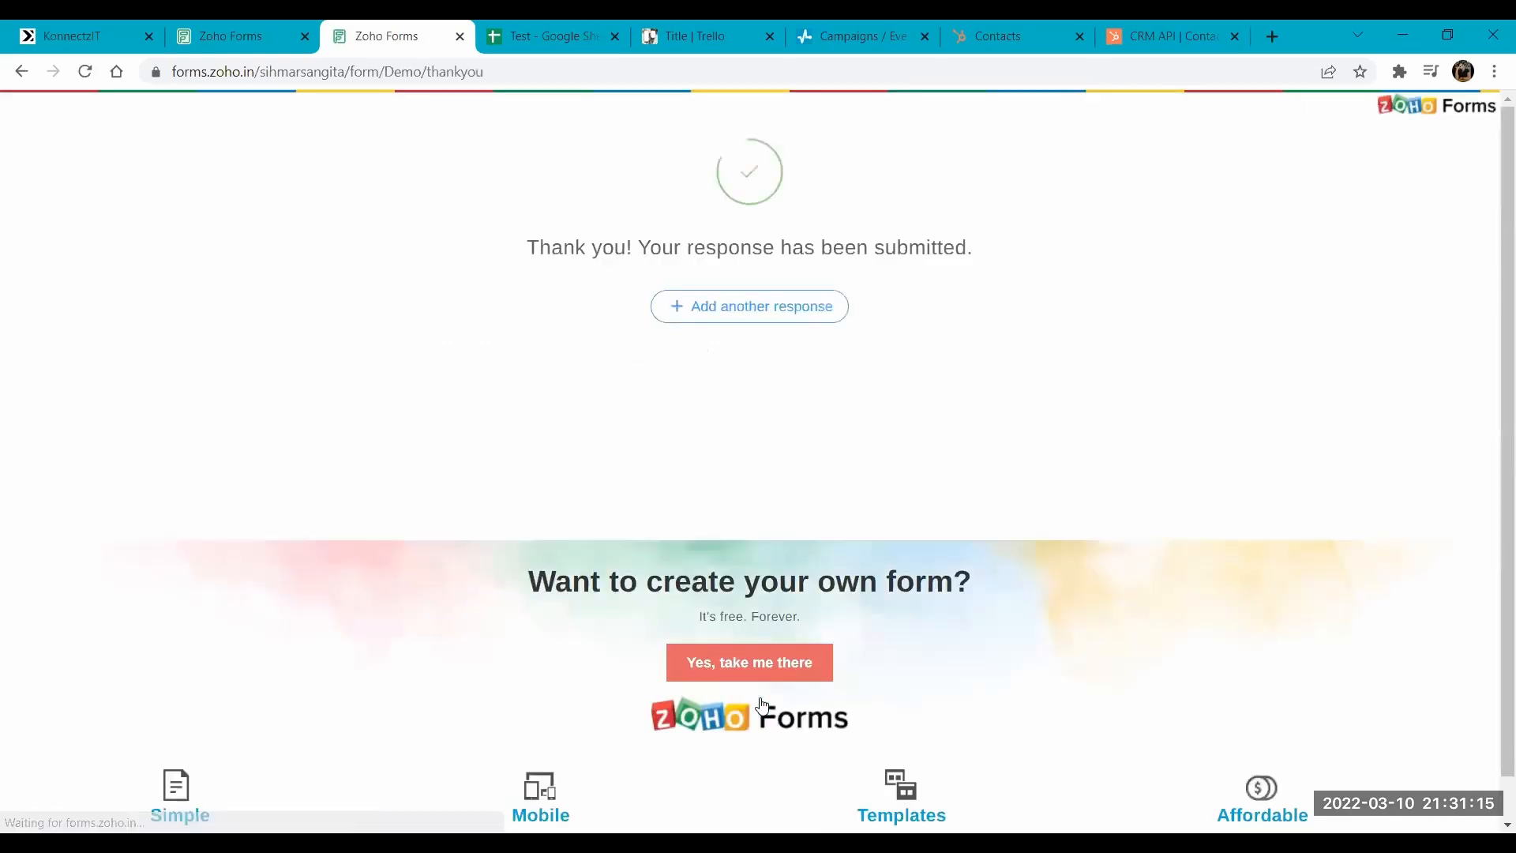
click(527, 28)
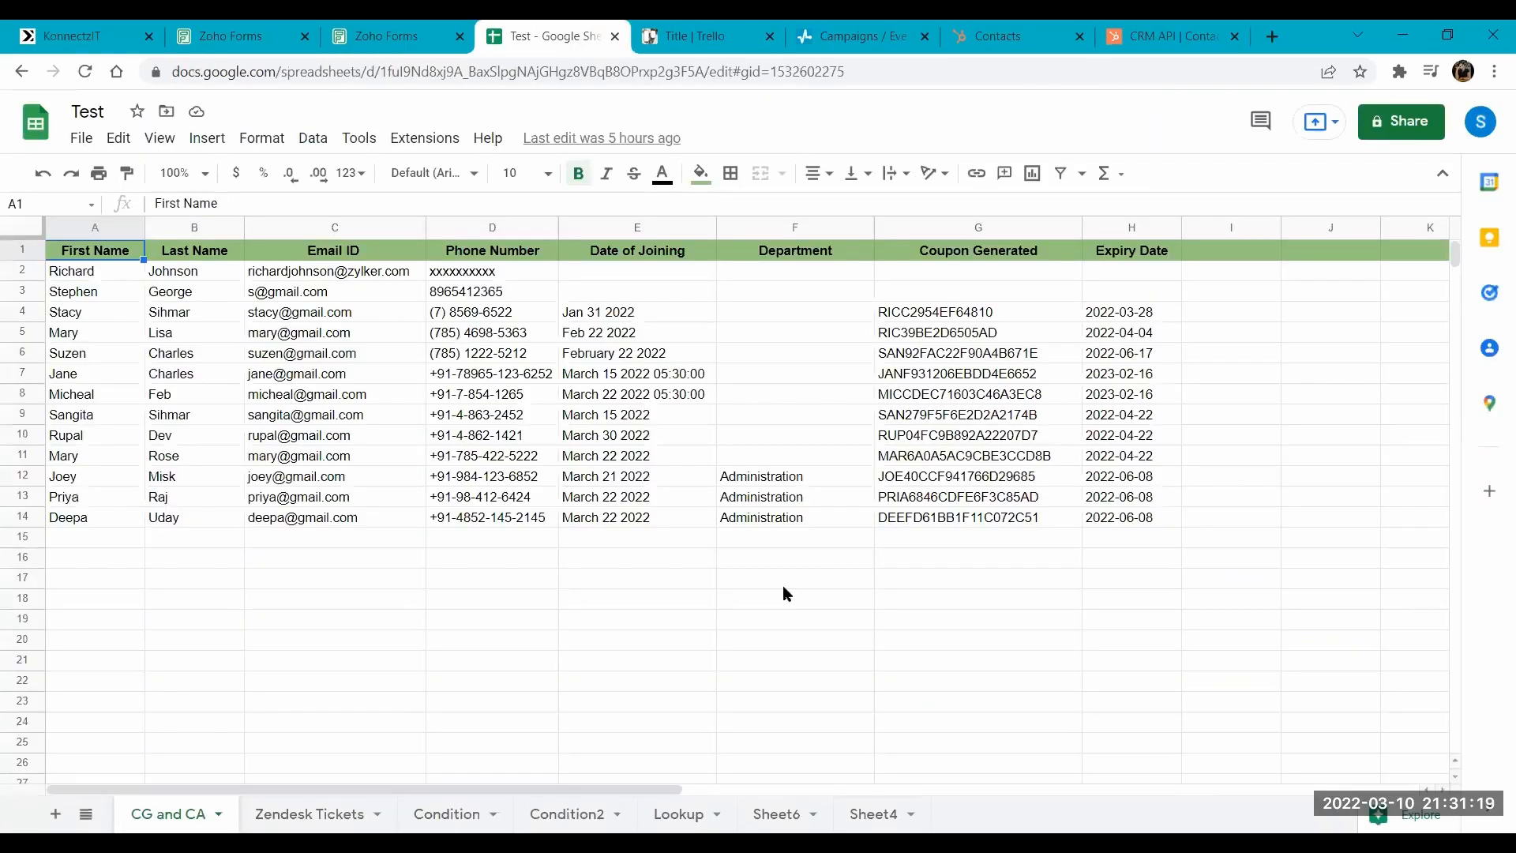
- Return to the KonnectzIT workflow and examine the Coupon Generator's action settings and its available timeline units
click(93, 28)
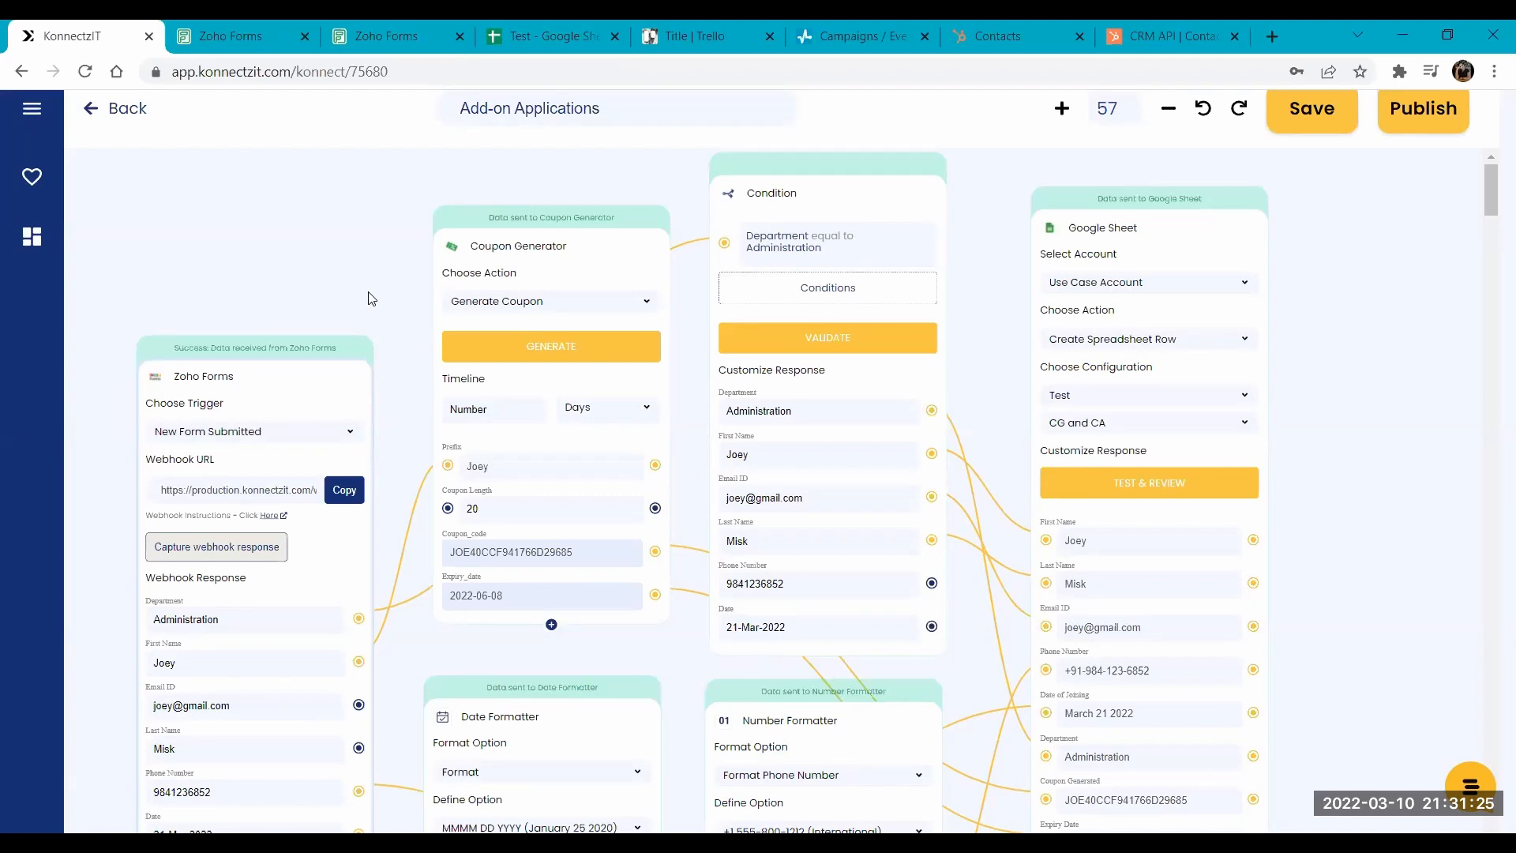
scroll(368, 298, up, 2)
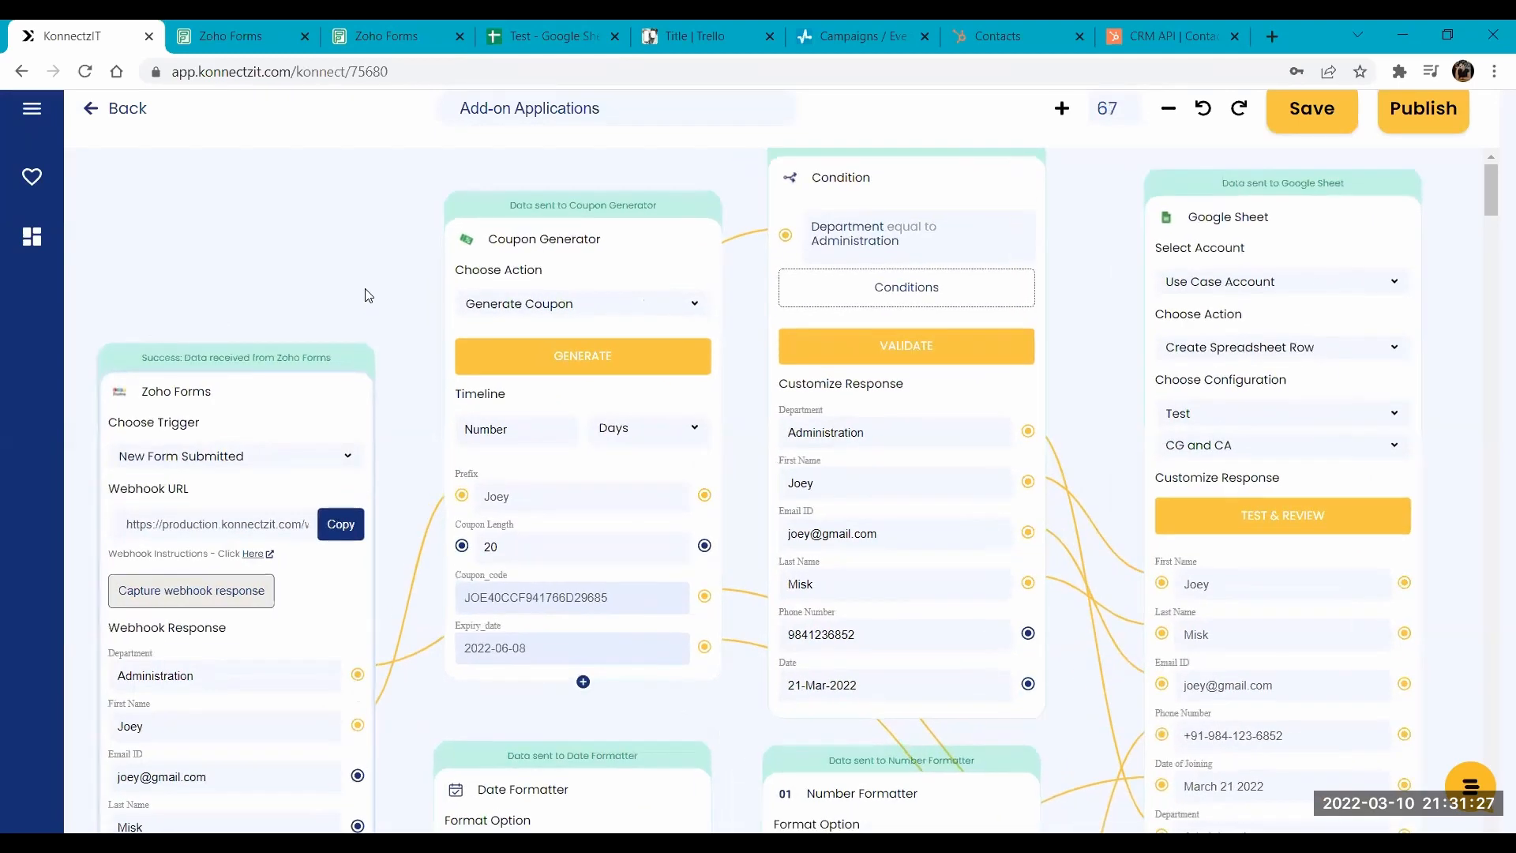
drag(365, 295, 432, 275)
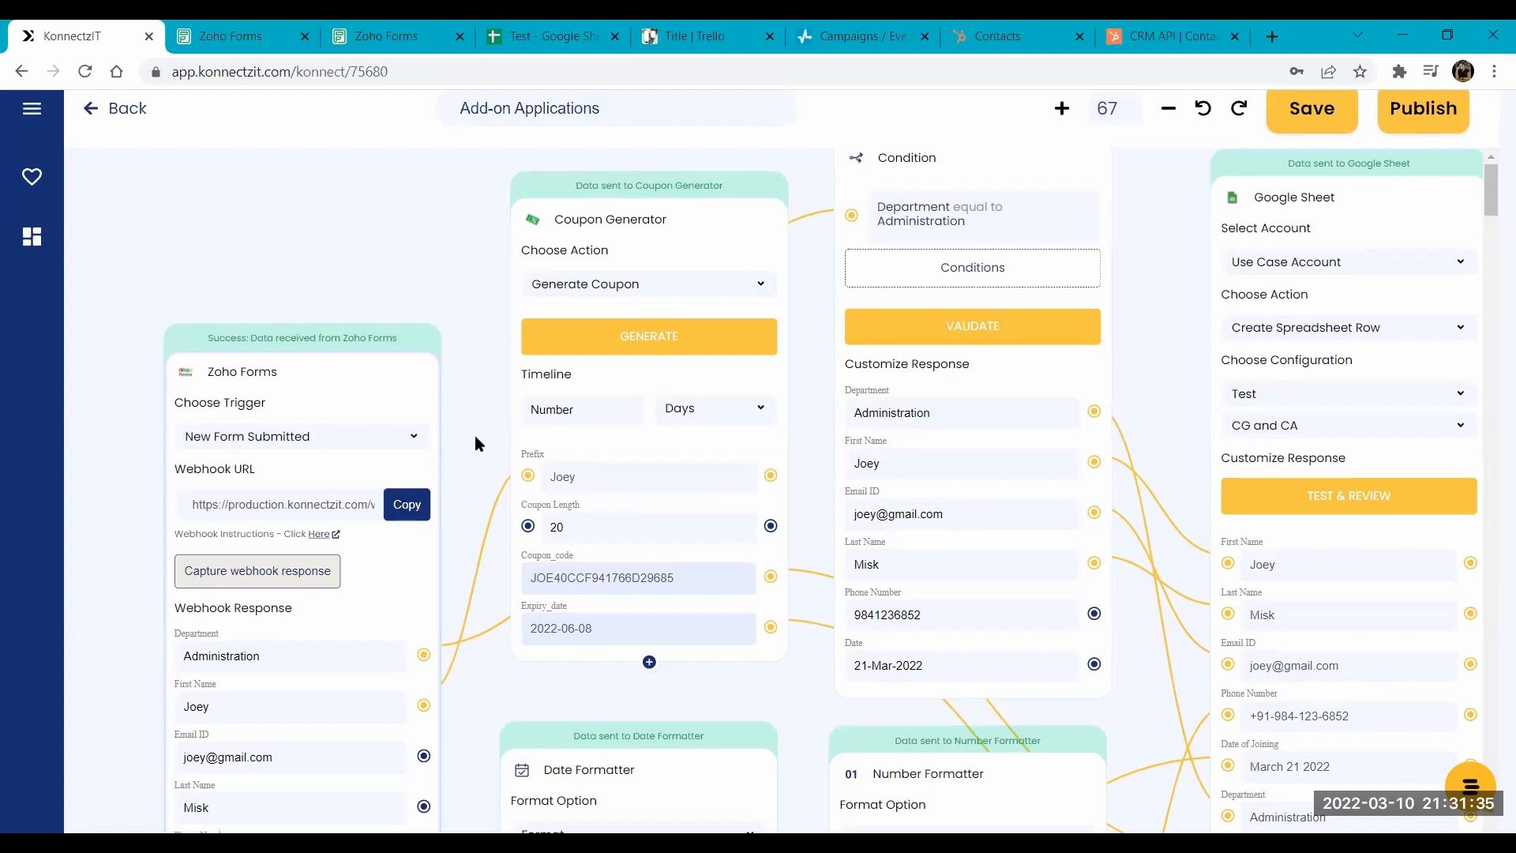
scroll(475, 431, down, 1)
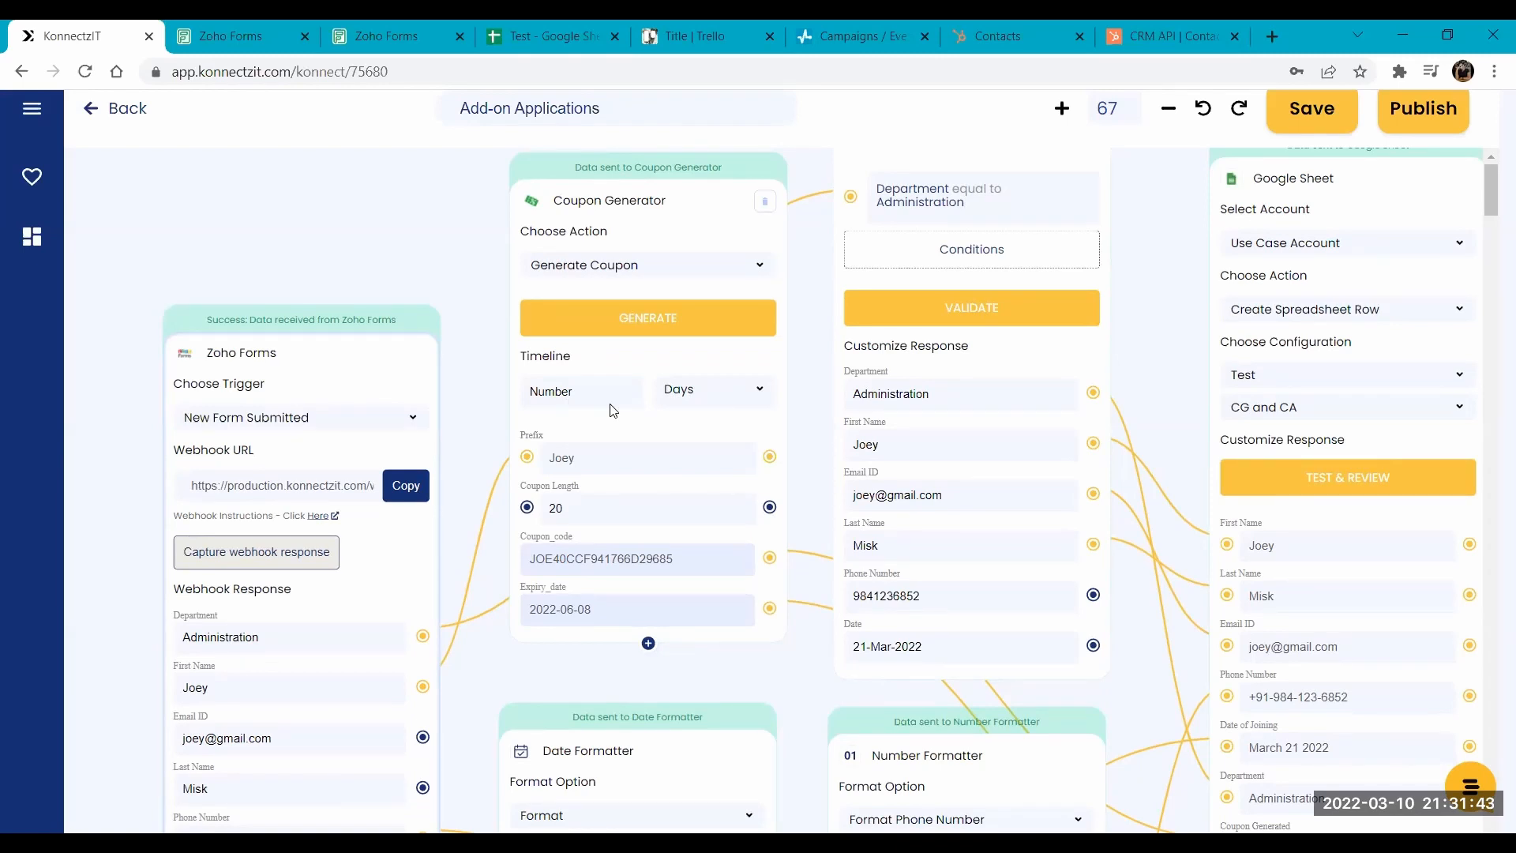
click(720, 406)
click(673, 401)
- Review the Coupon Generator's selectable output fields without choosing any, and examine how the Condition and Google Sheet modules are connected
click(646, 643)
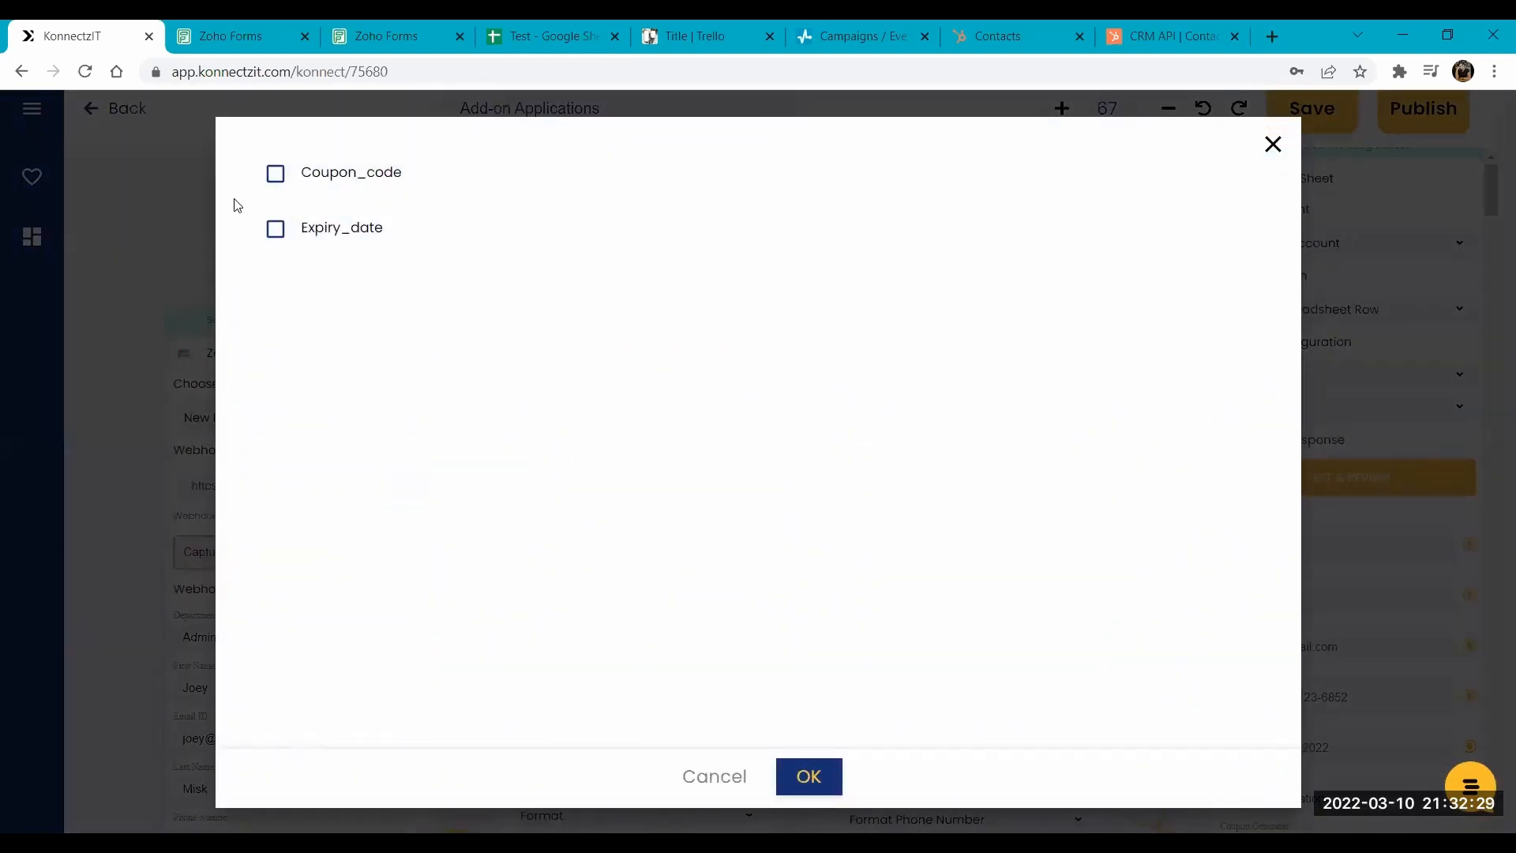
click(90, 217)
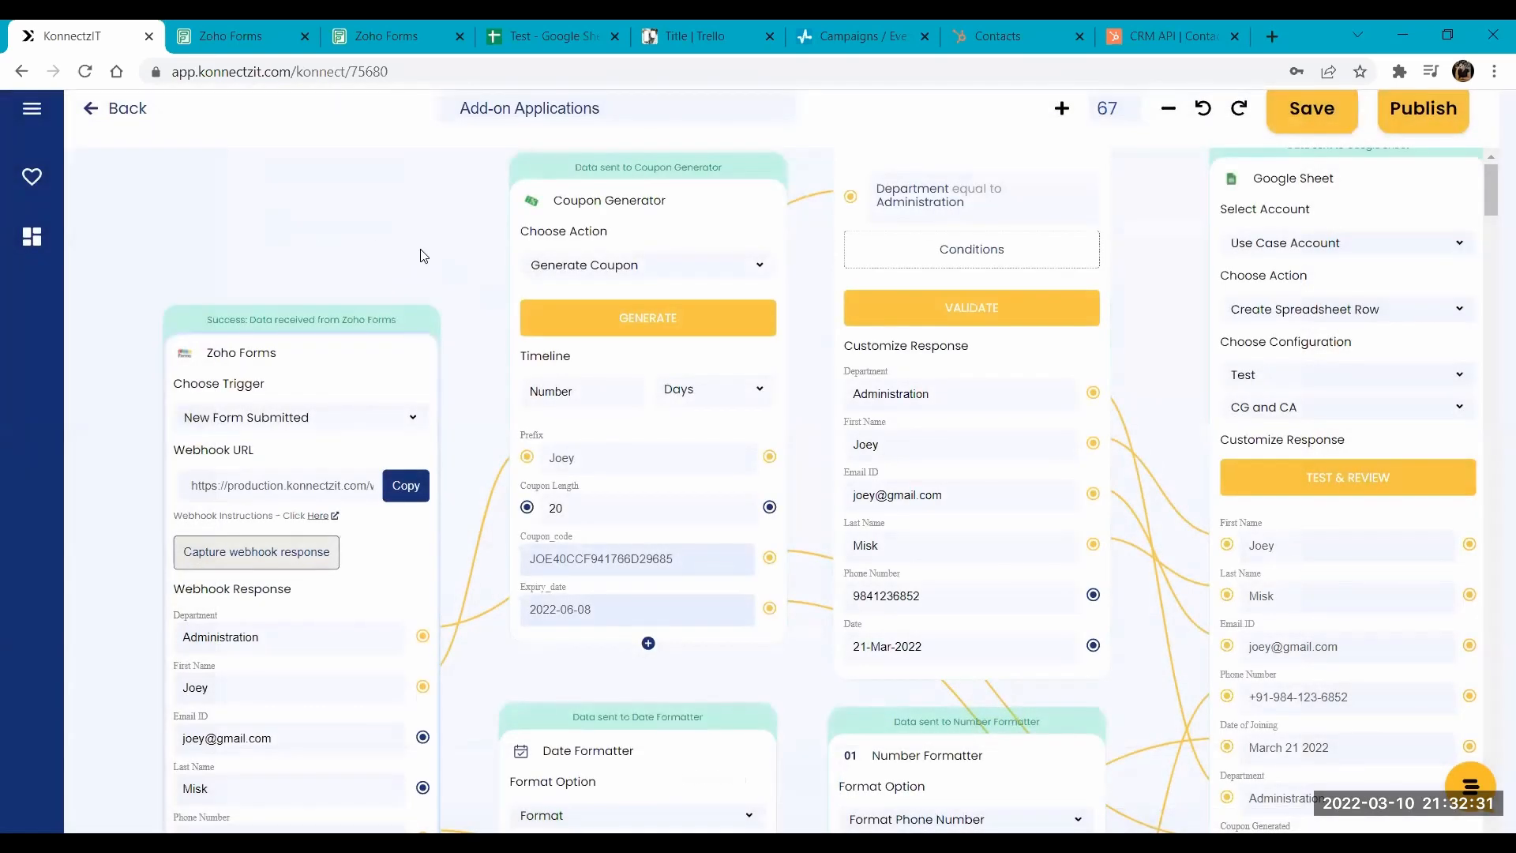
drag(406, 254, 328, 294)
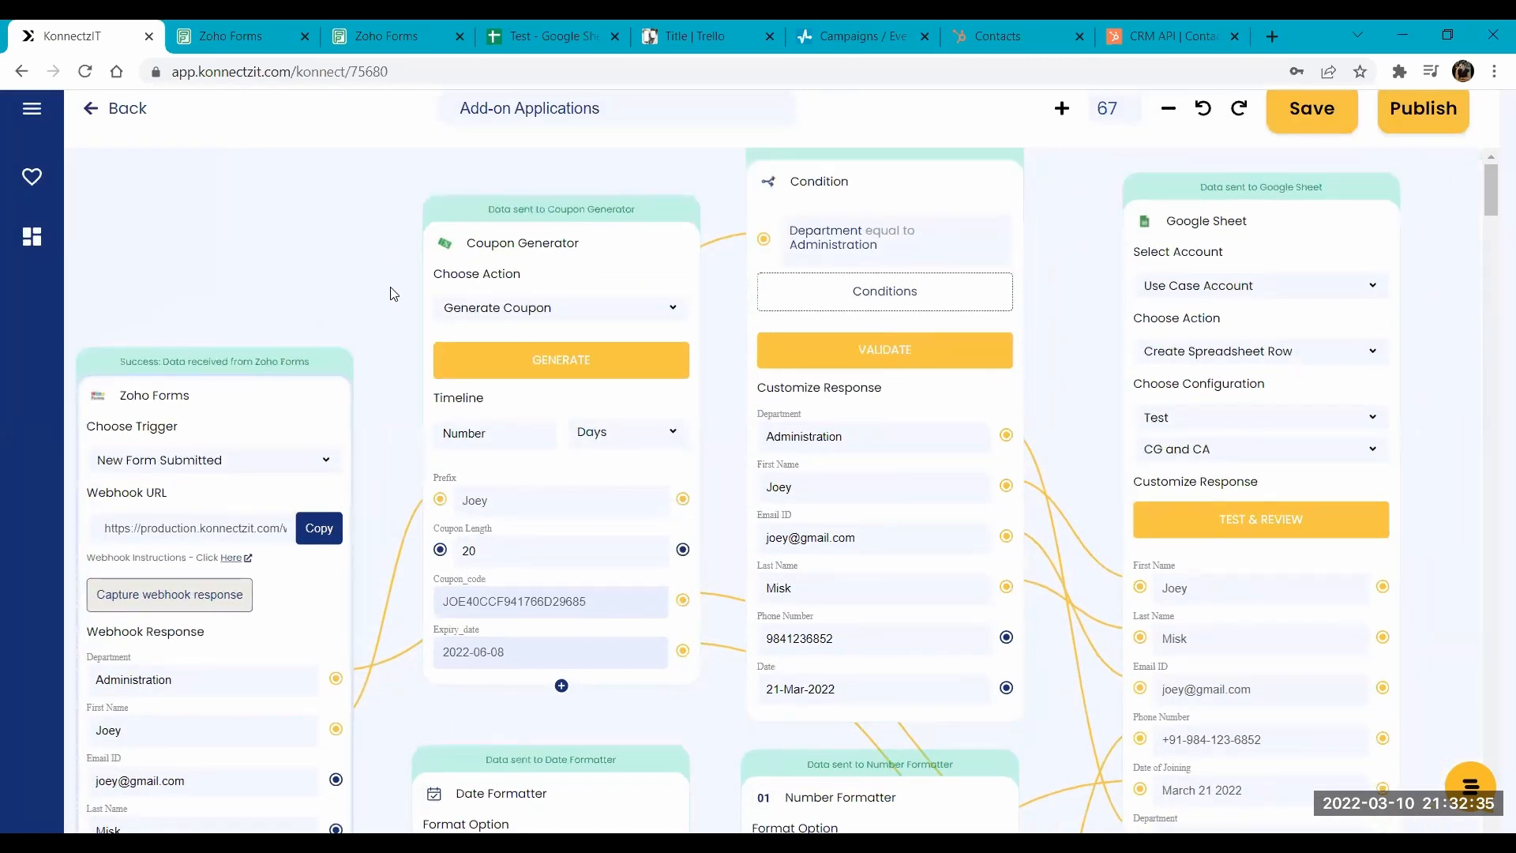
scroll(392, 294, down, 3)
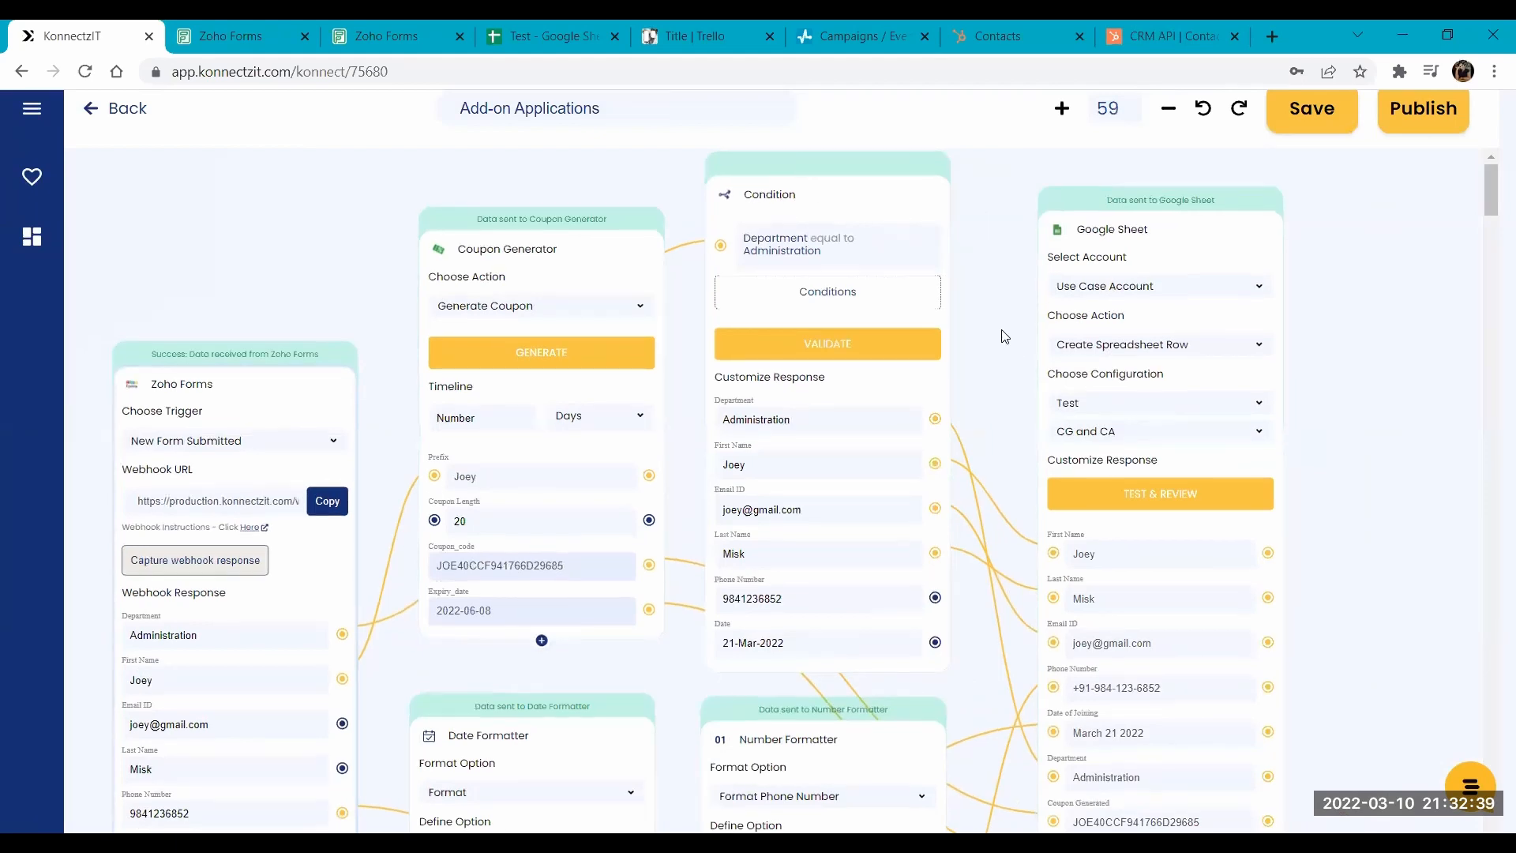
drag(1002, 330, 1002, 333)
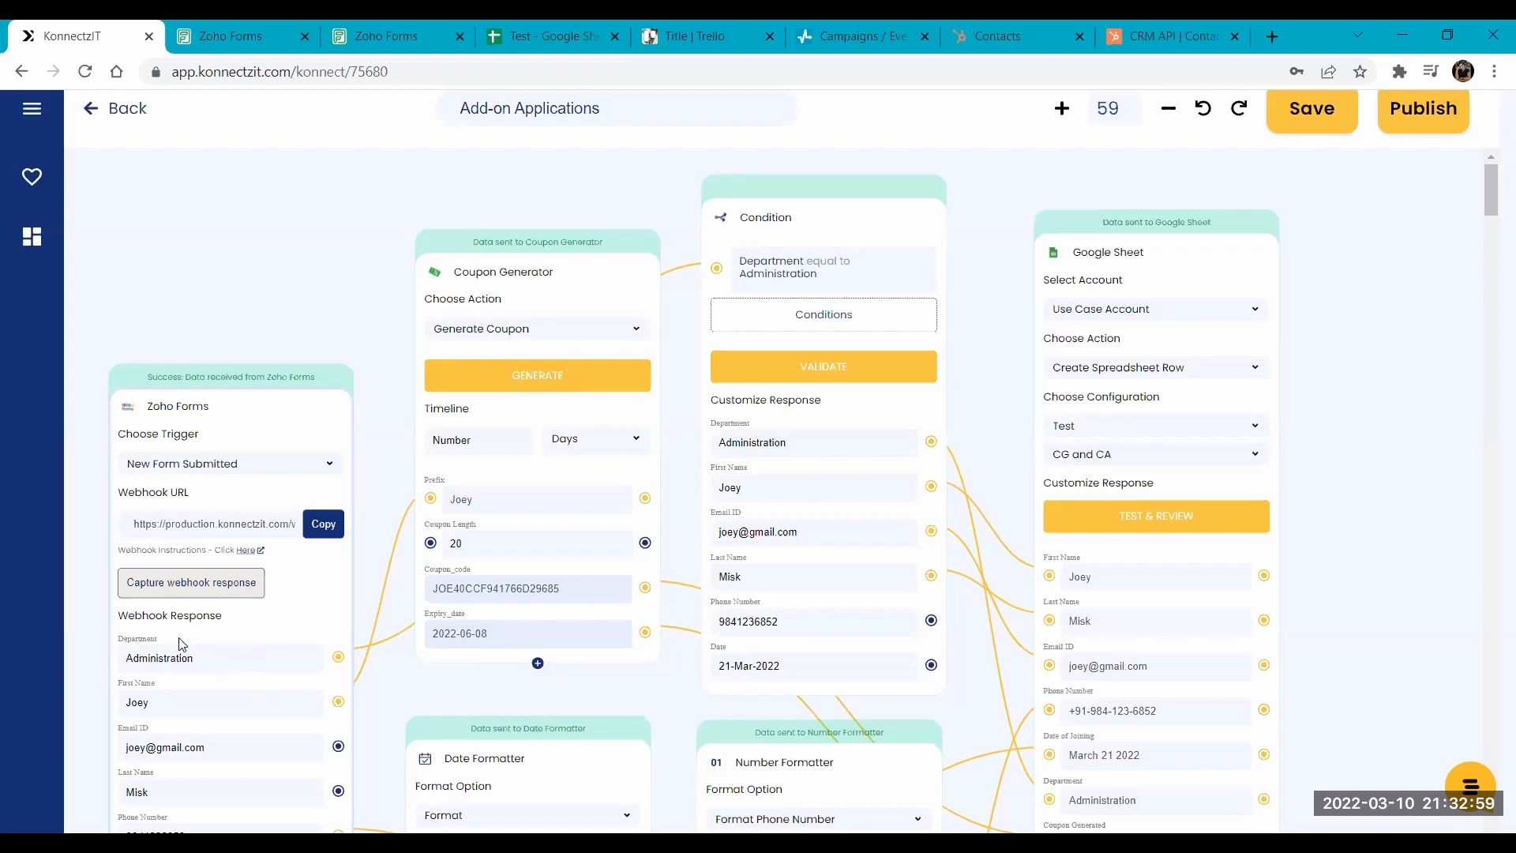
- Open a new blank response of the Add on applications form in Zoho Forms and review its Department choices
click(379, 32)
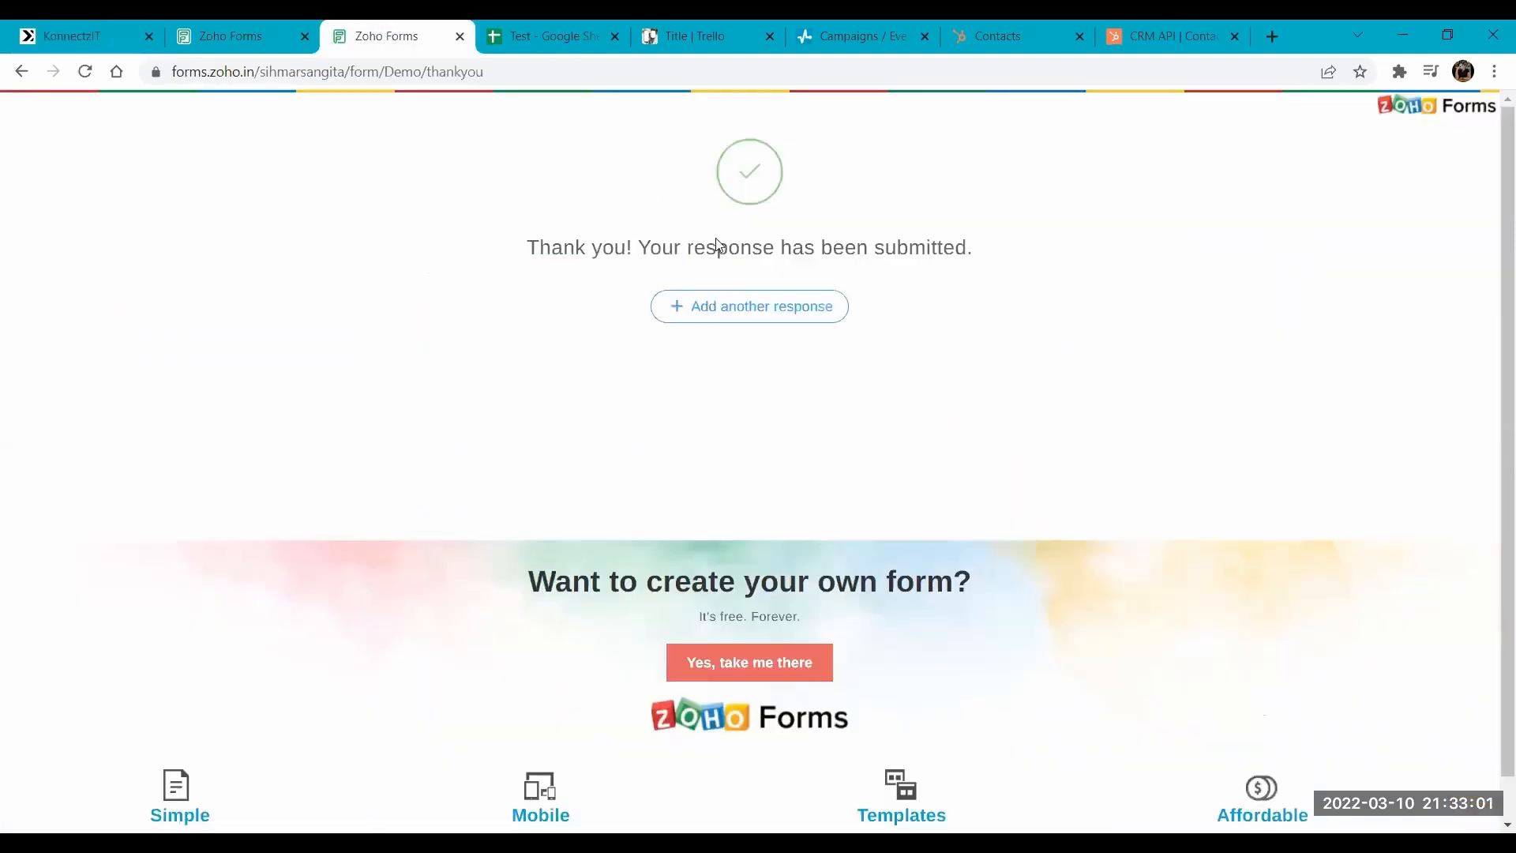
click(751, 307)
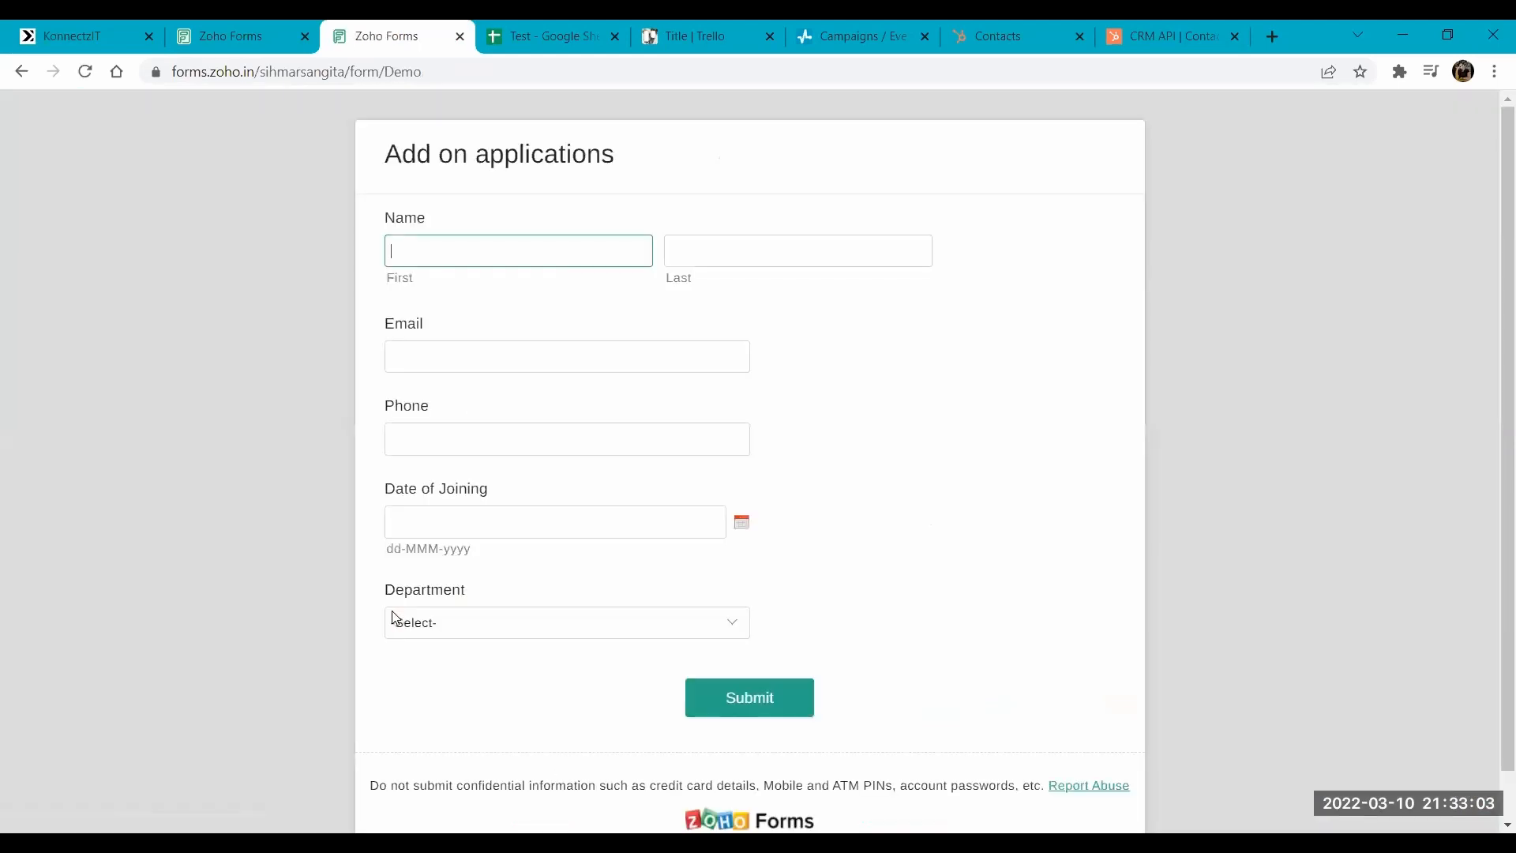
click(412, 631)
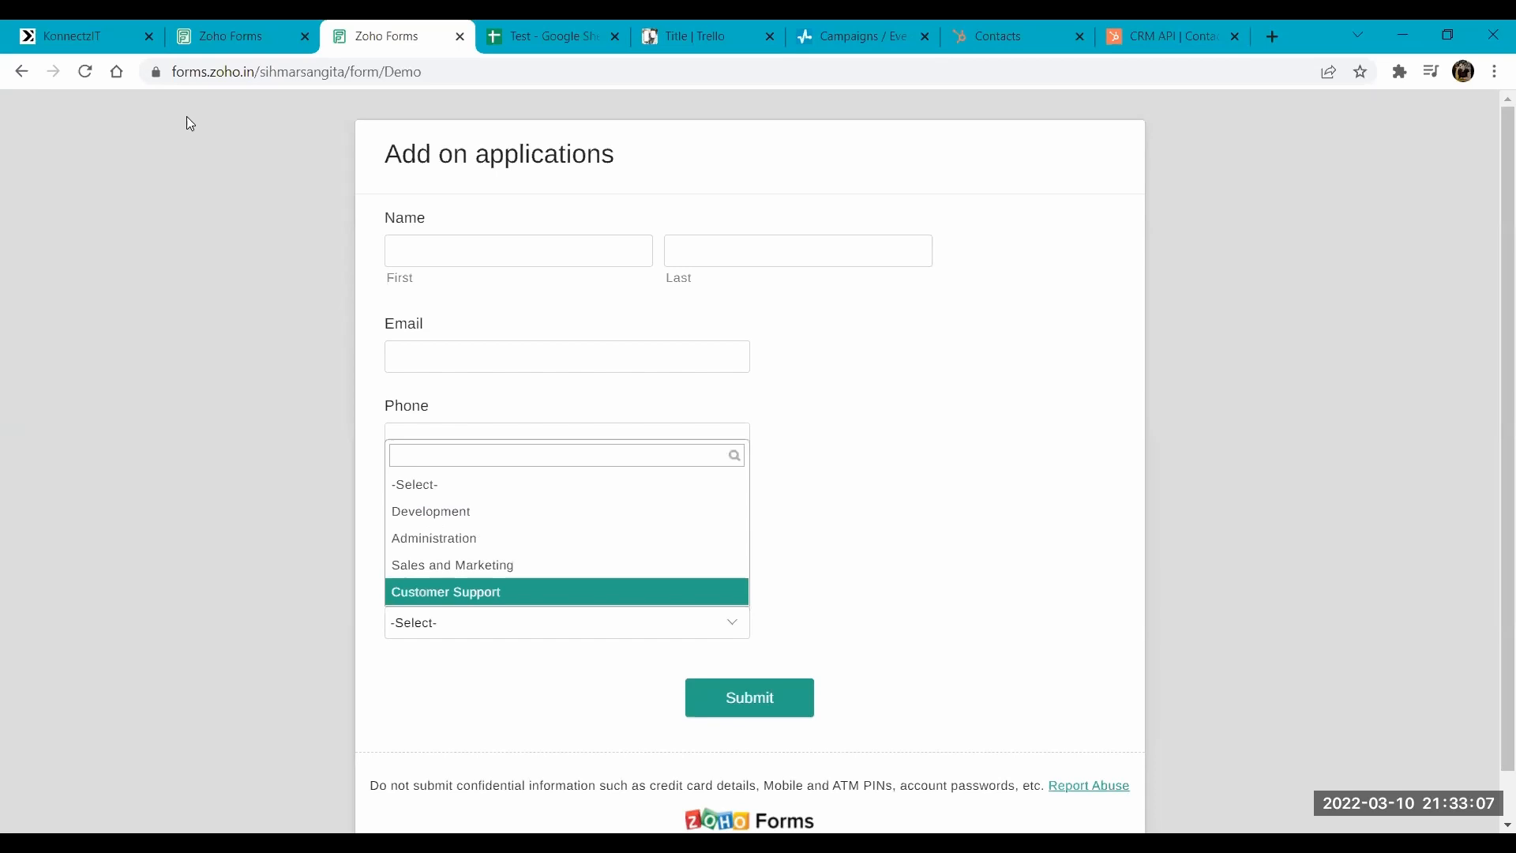
- Return to the KonnectzIT workflow, review the comparison operators for the Condition module's Department rule, and keep Equal To with Administration
click(77, 31)
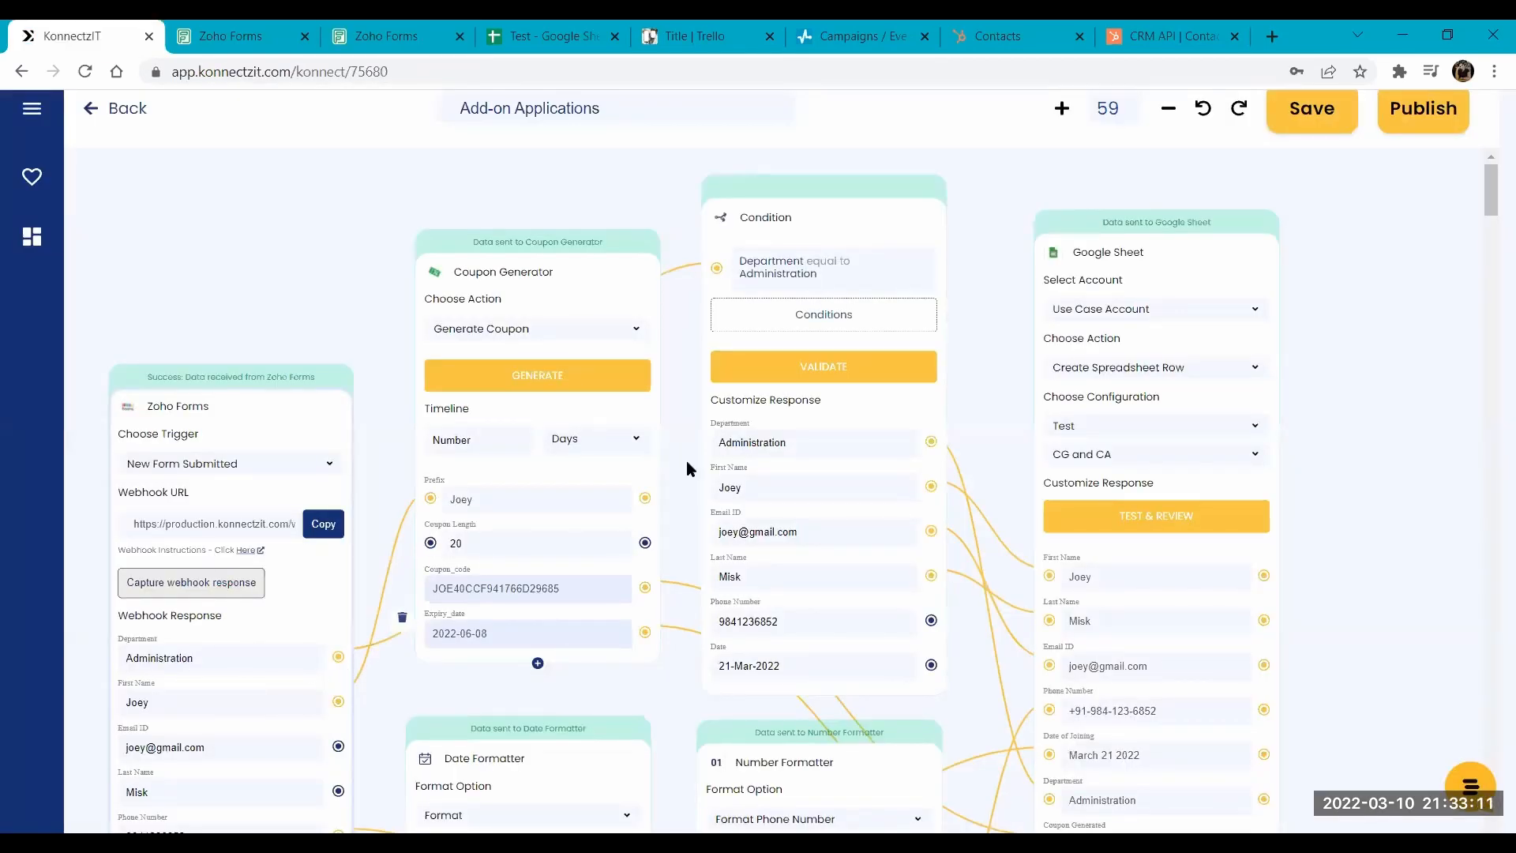
click(806, 326)
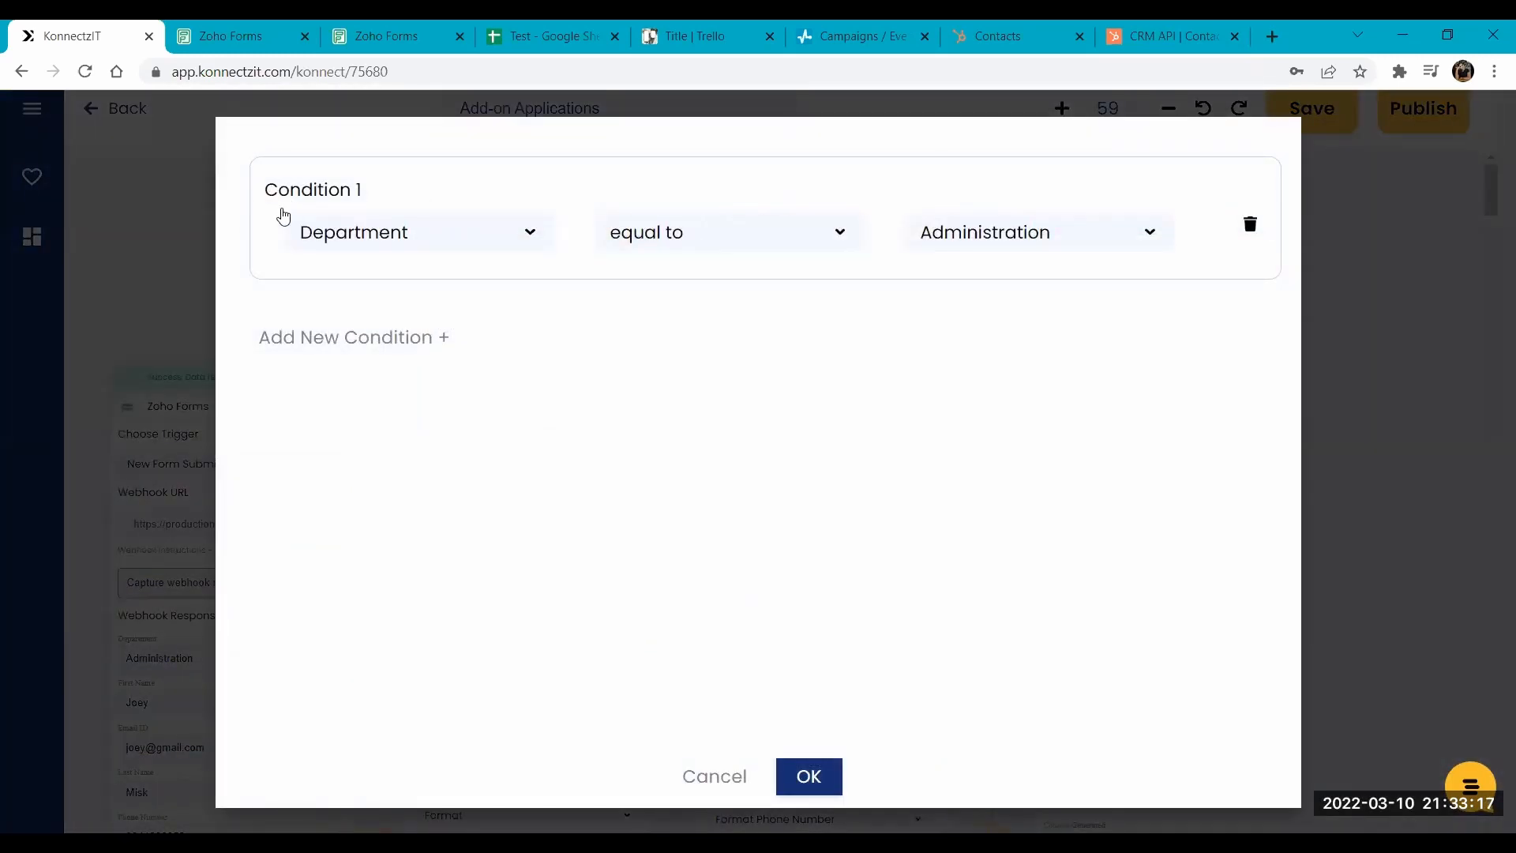
click(672, 235)
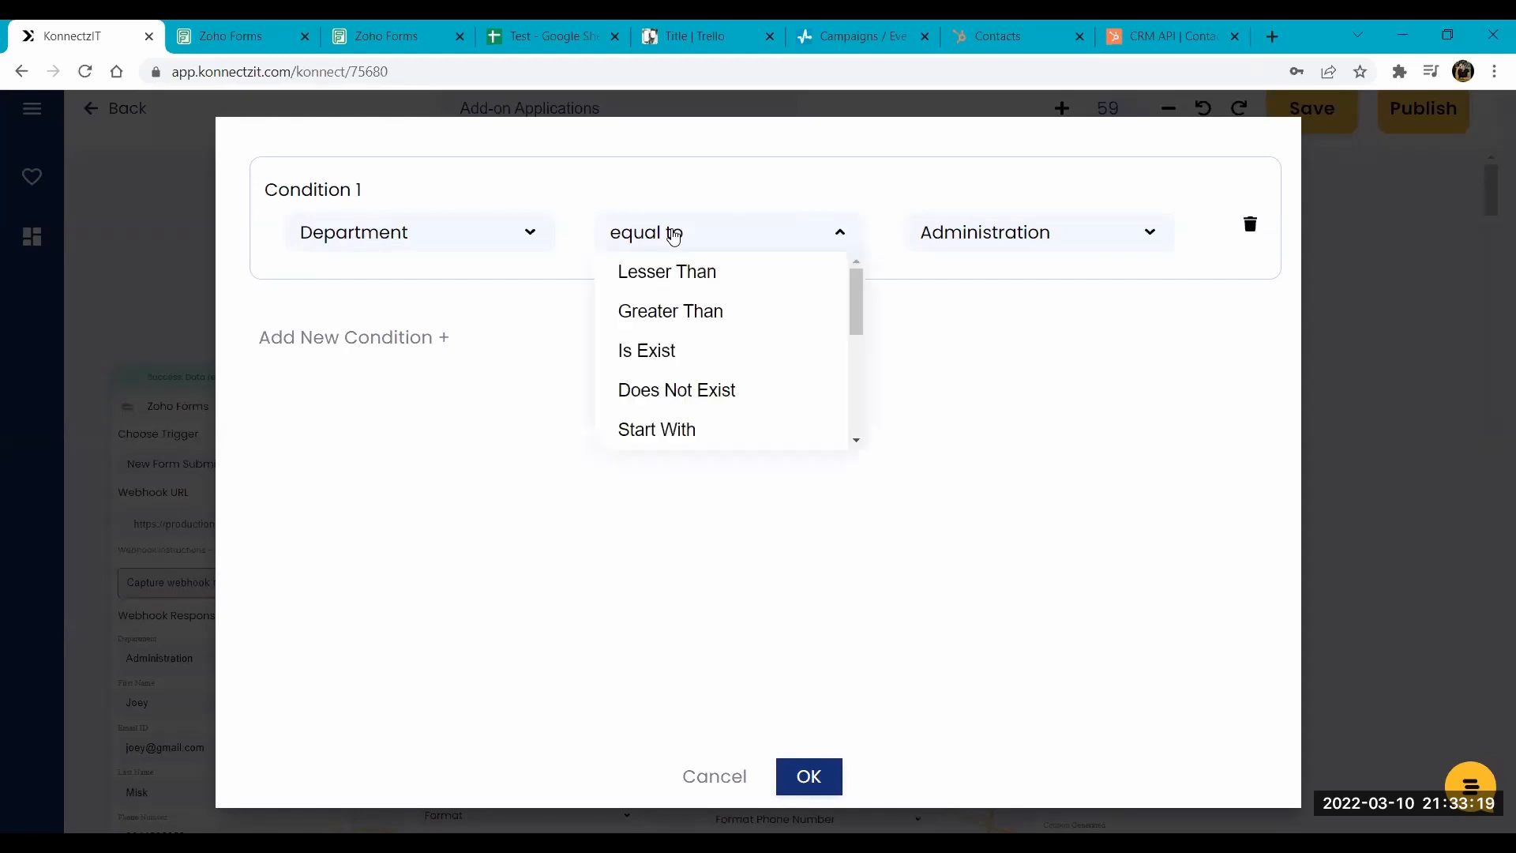
scroll(861, 302, down, 2)
scroll(858, 288, up, 2)
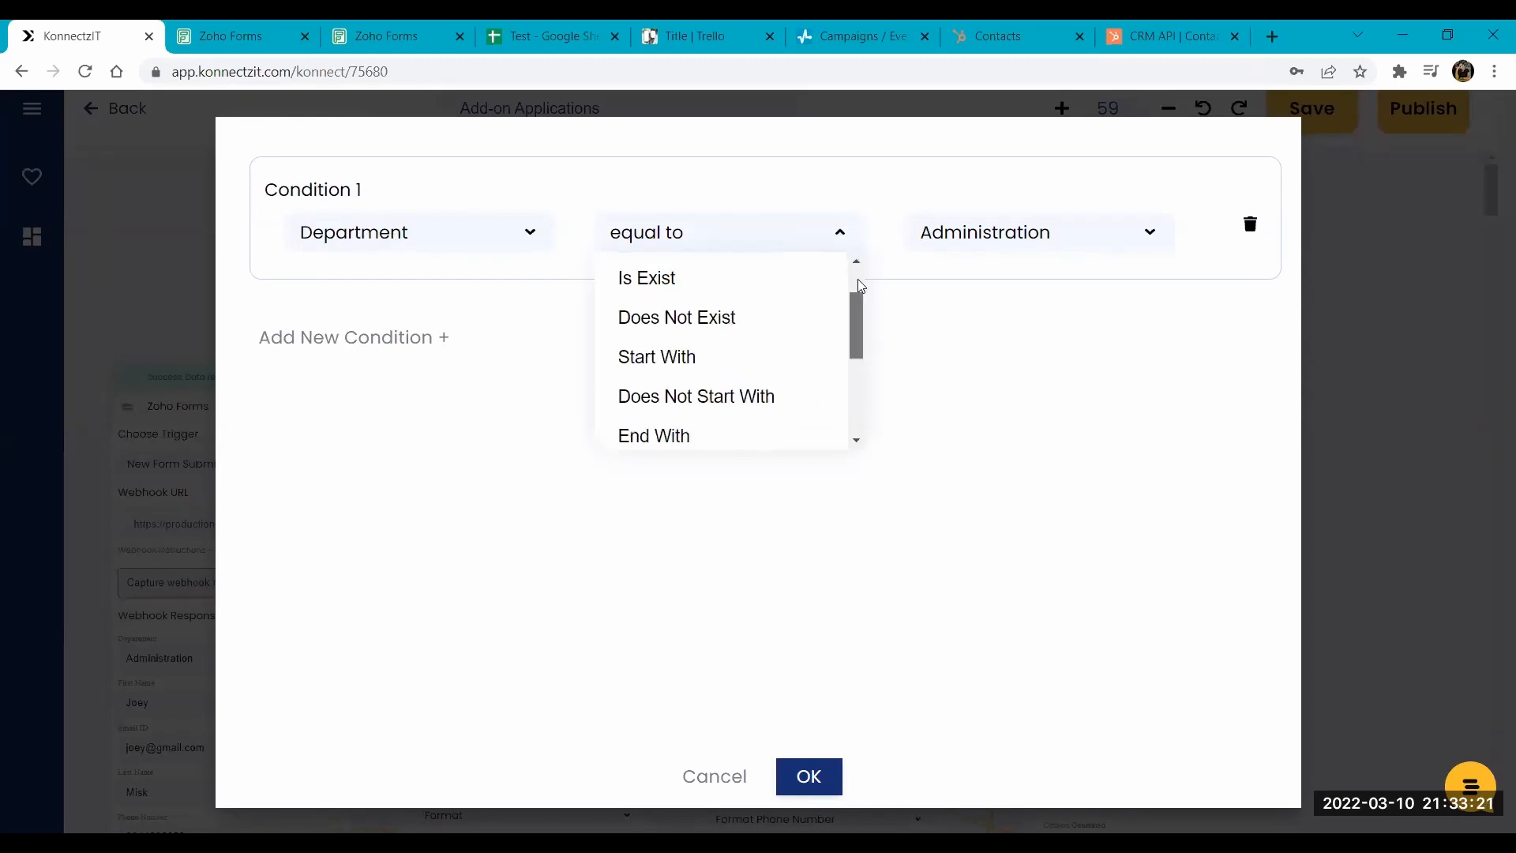
scroll(845, 390, down, 4)
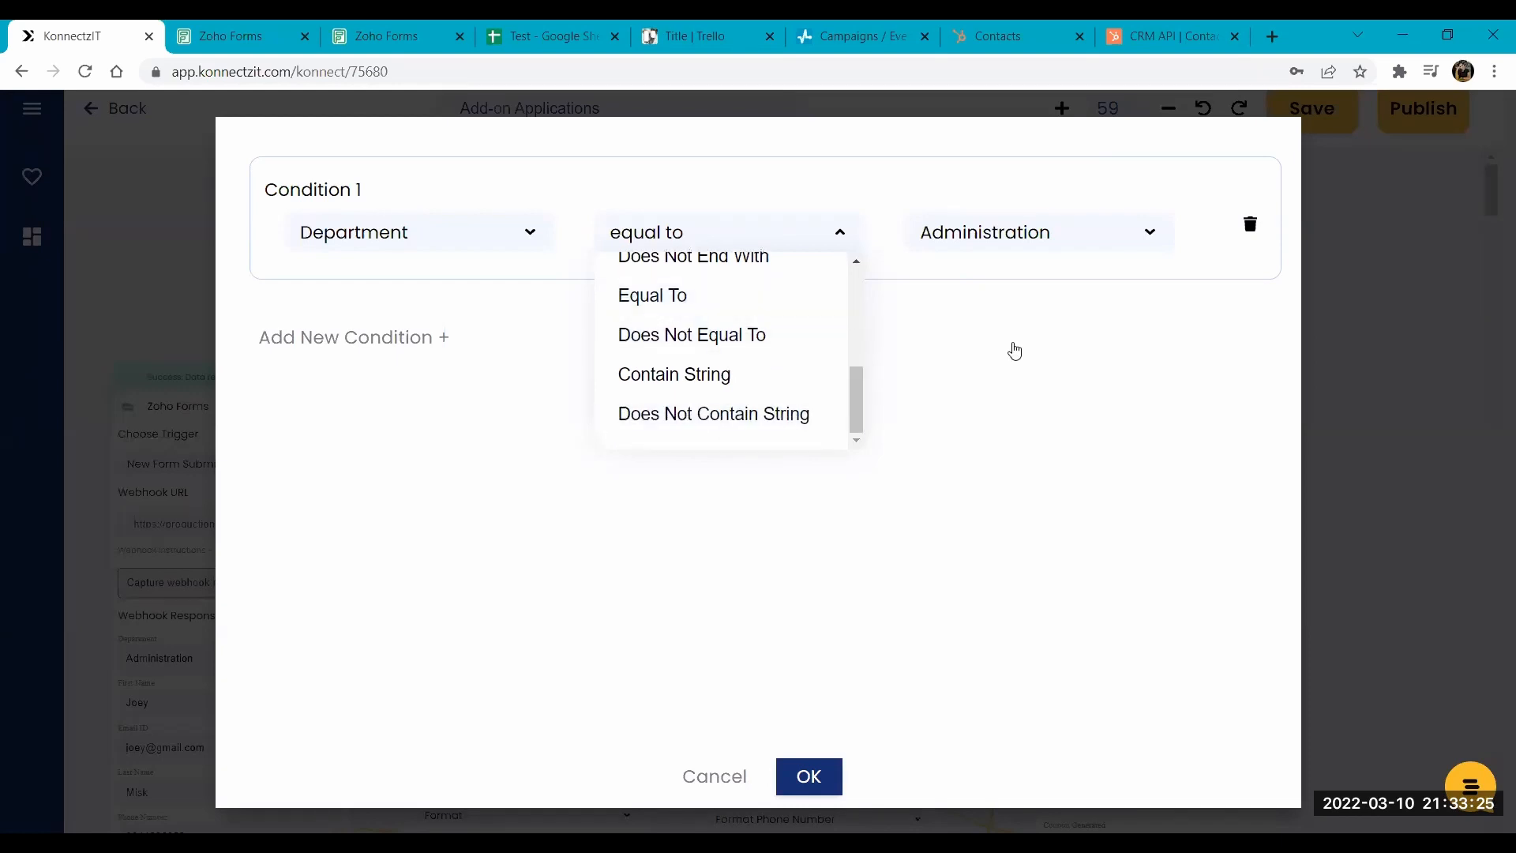
click(707, 295)
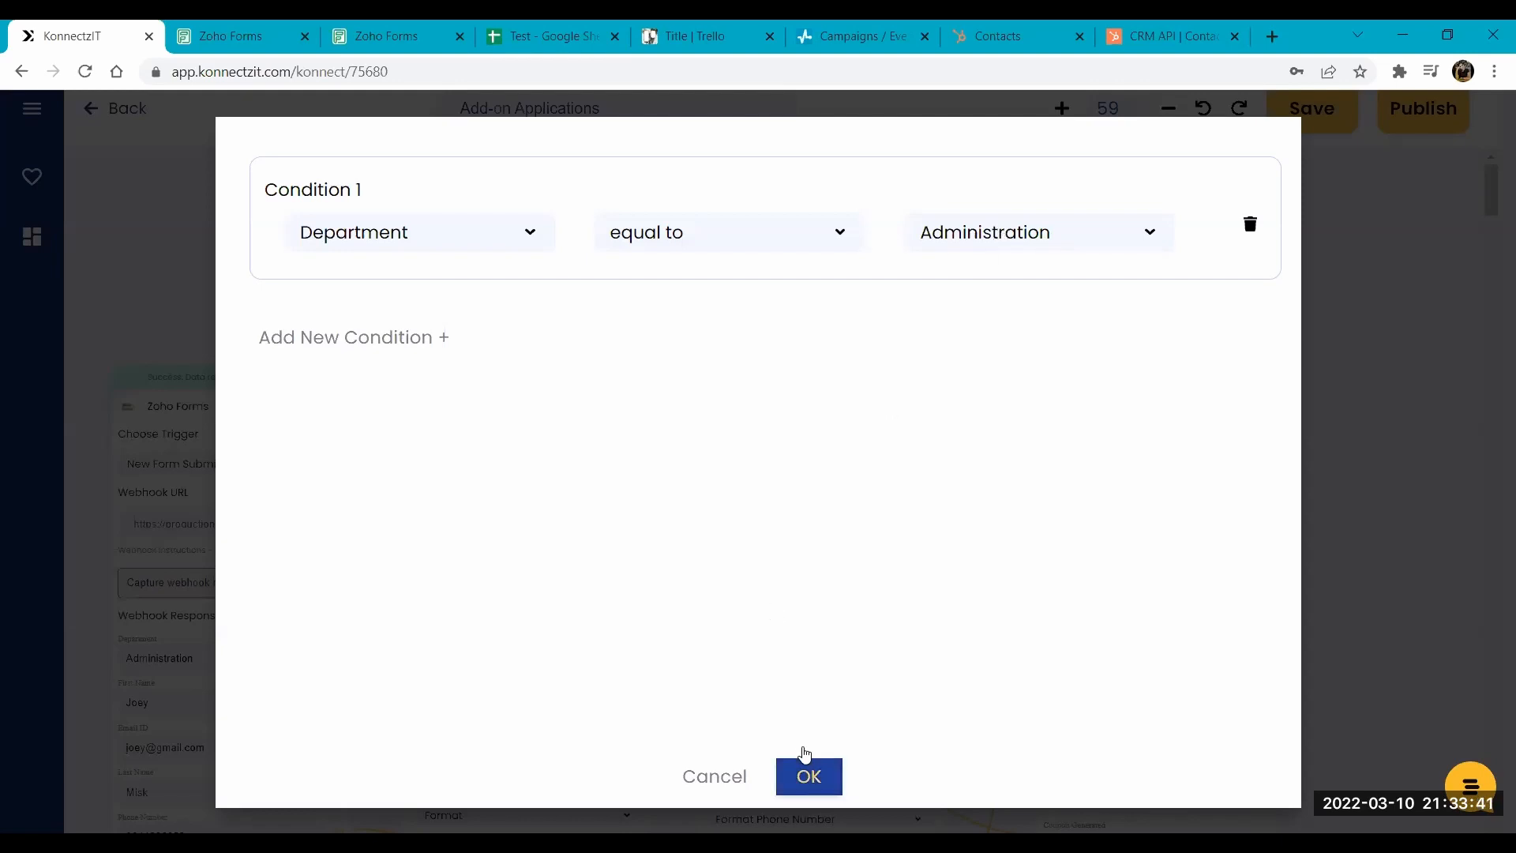
click(806, 758)
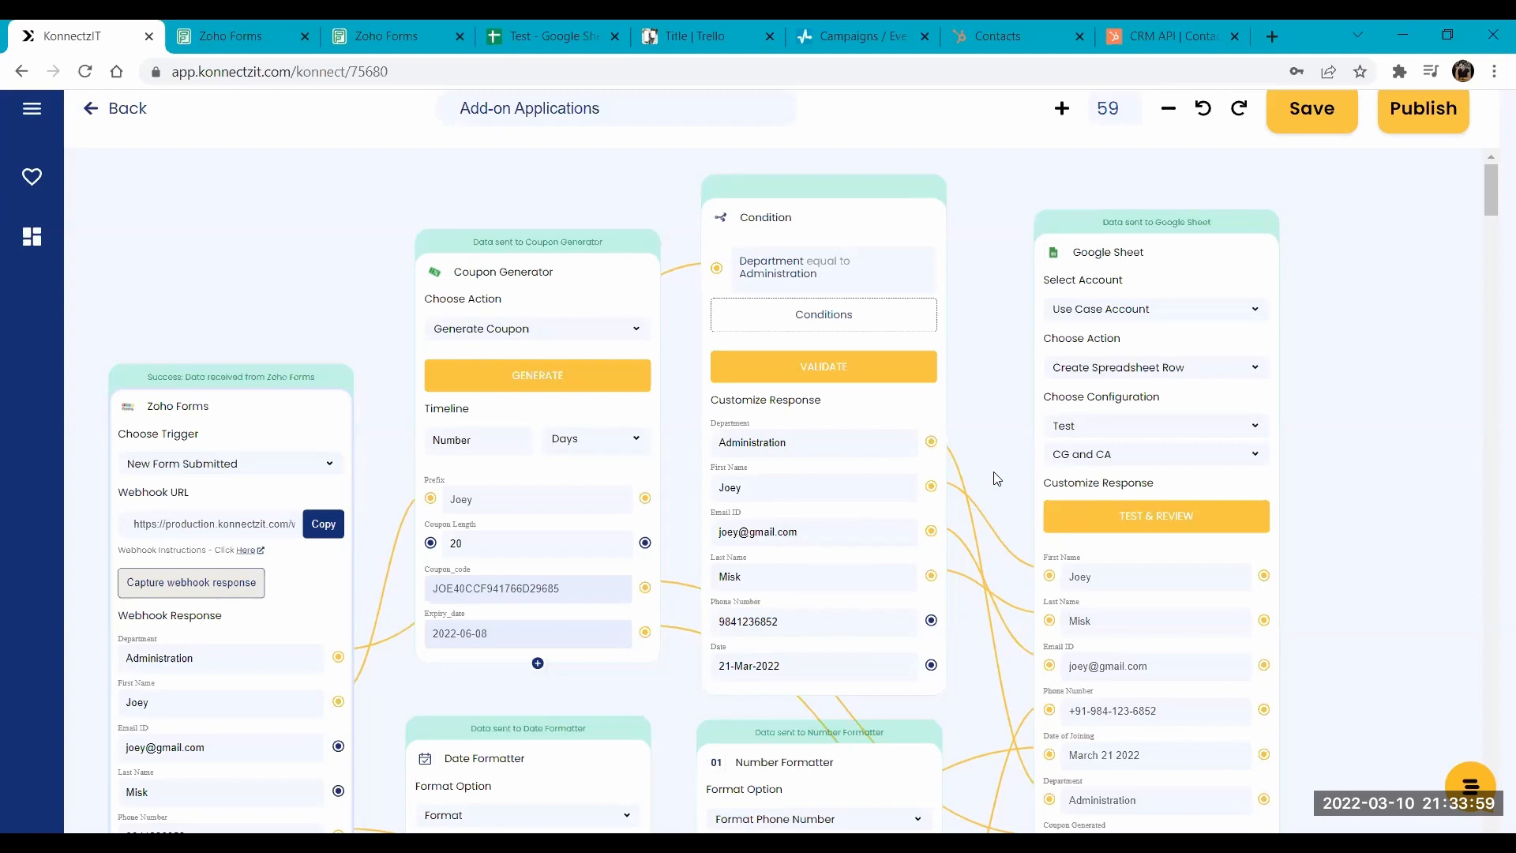
- Try the Date Formatter's Add OR Subtract Time option, reviewing its date formats and entering +2days as the offset
scroll(1027, 401, down, 5)
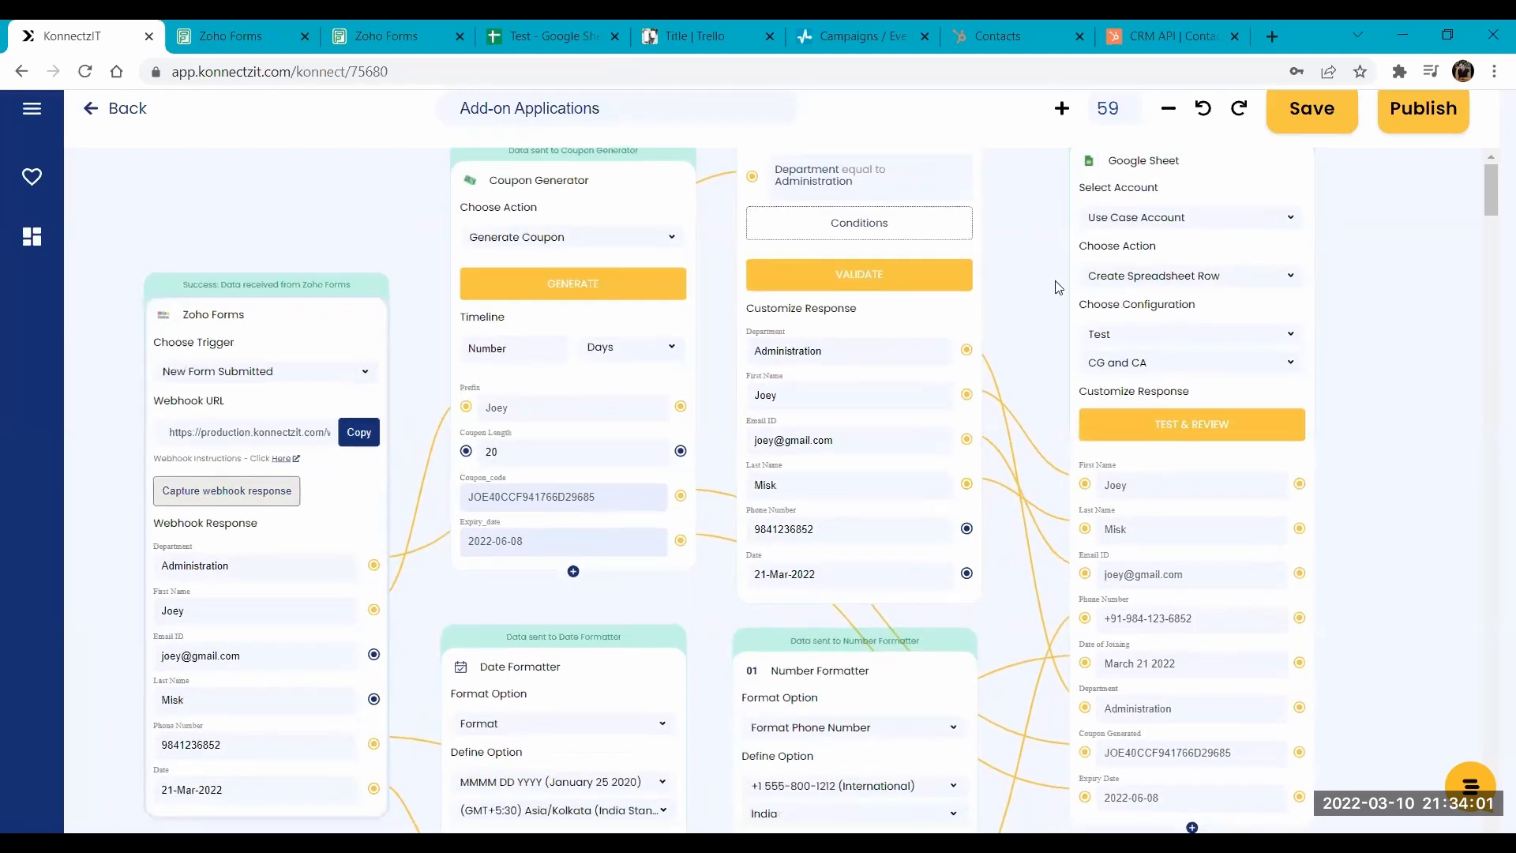
scroll(1069, 381, down, 3)
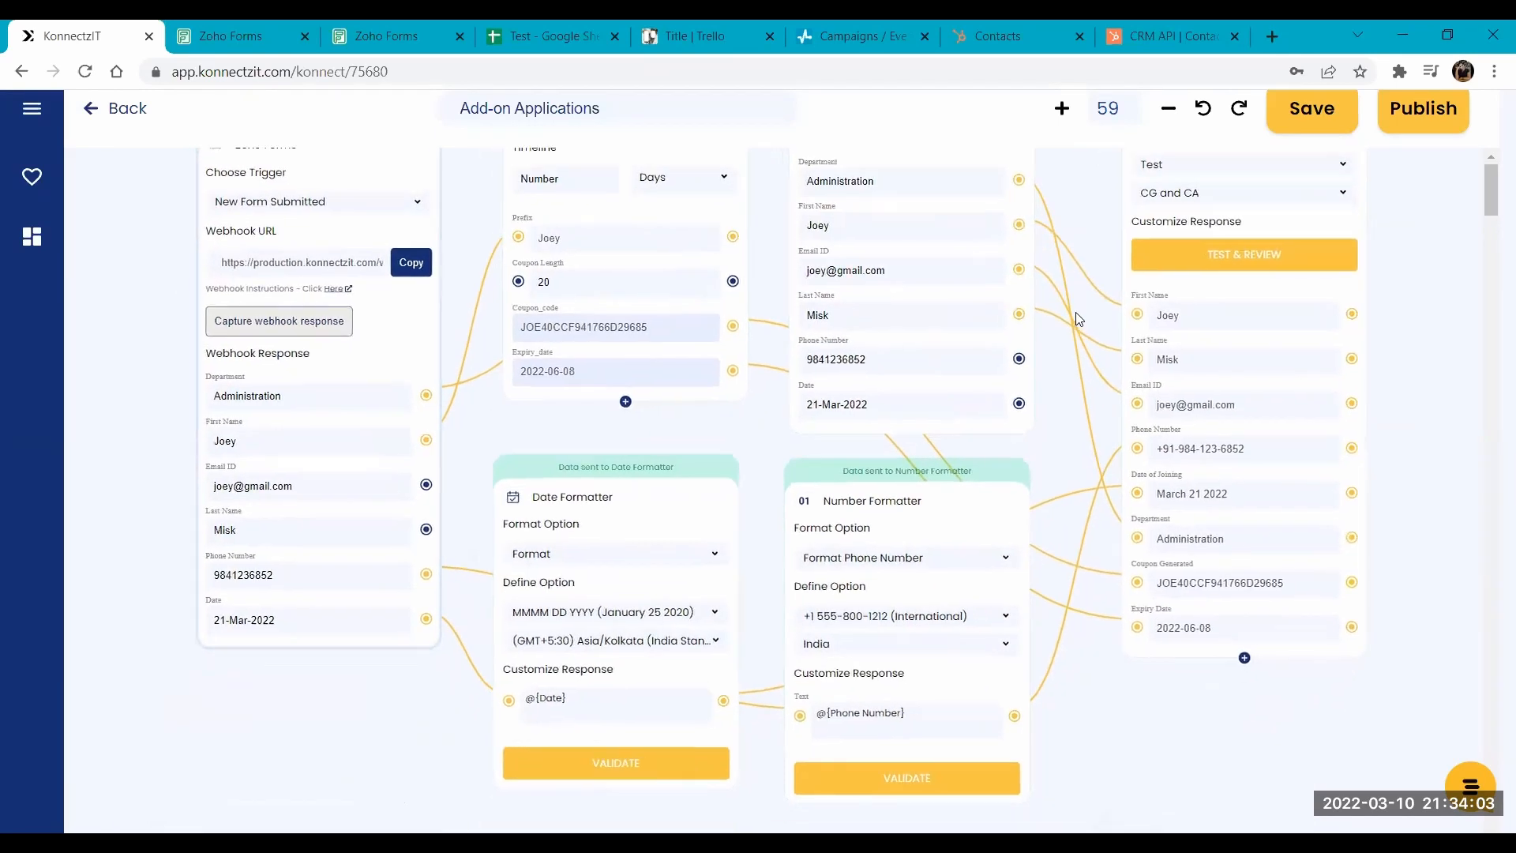
drag(1091, 610, 1116, 609)
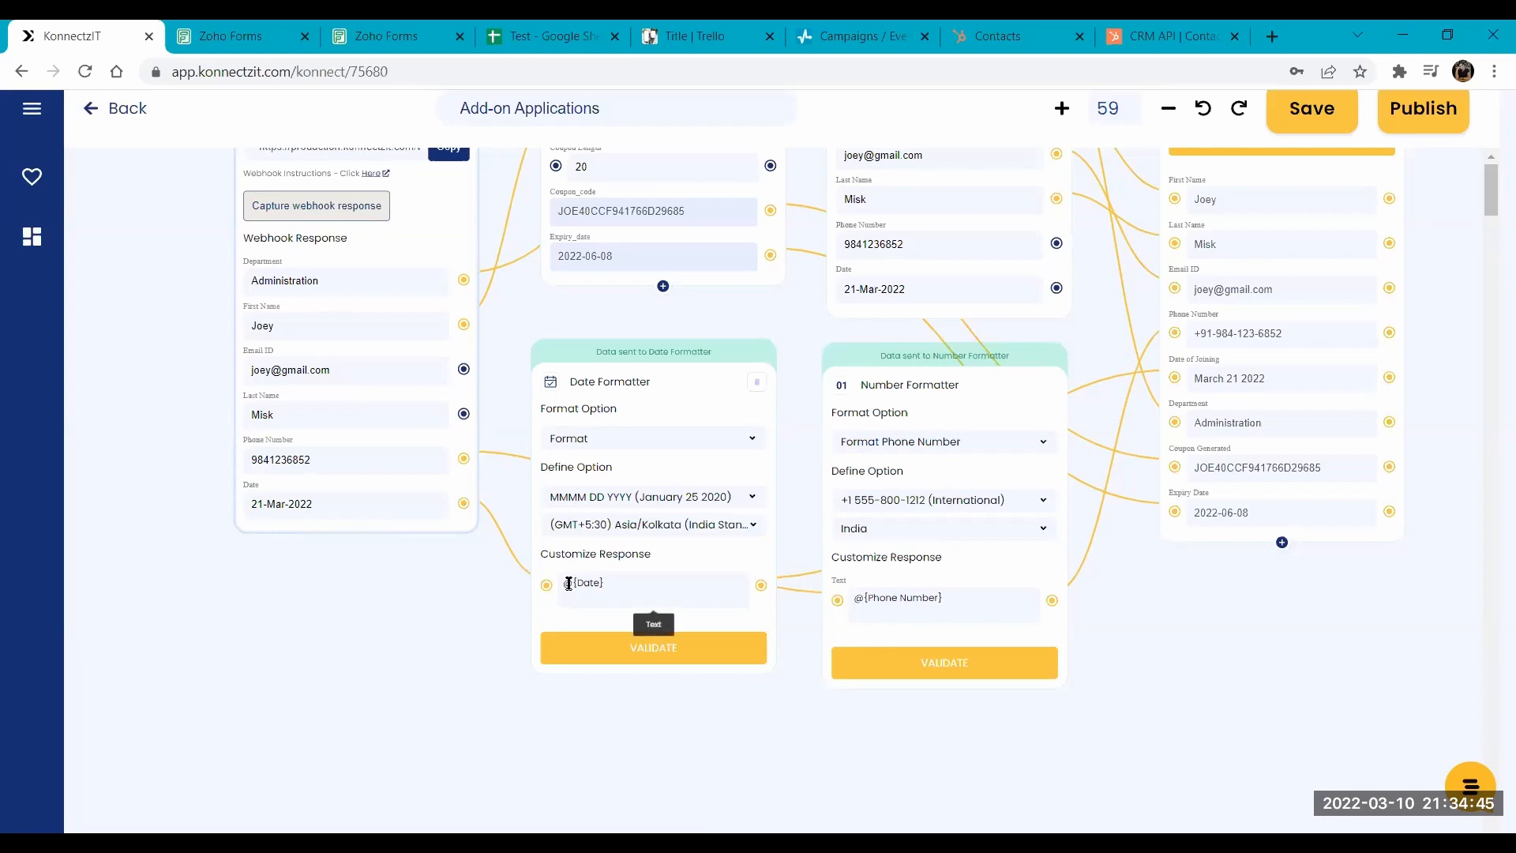
click(584, 444)
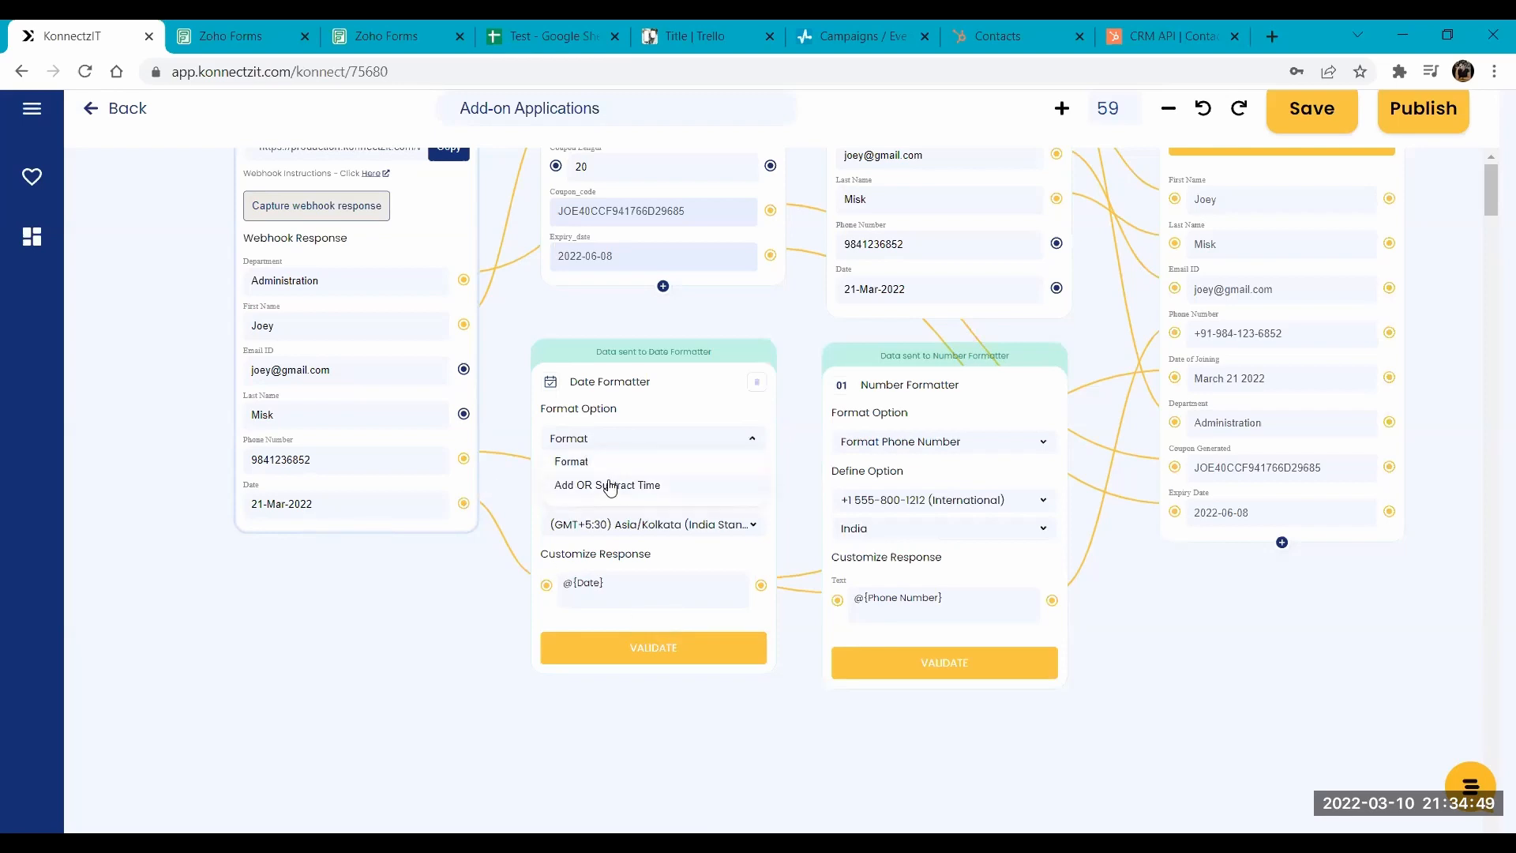
click(666, 486)
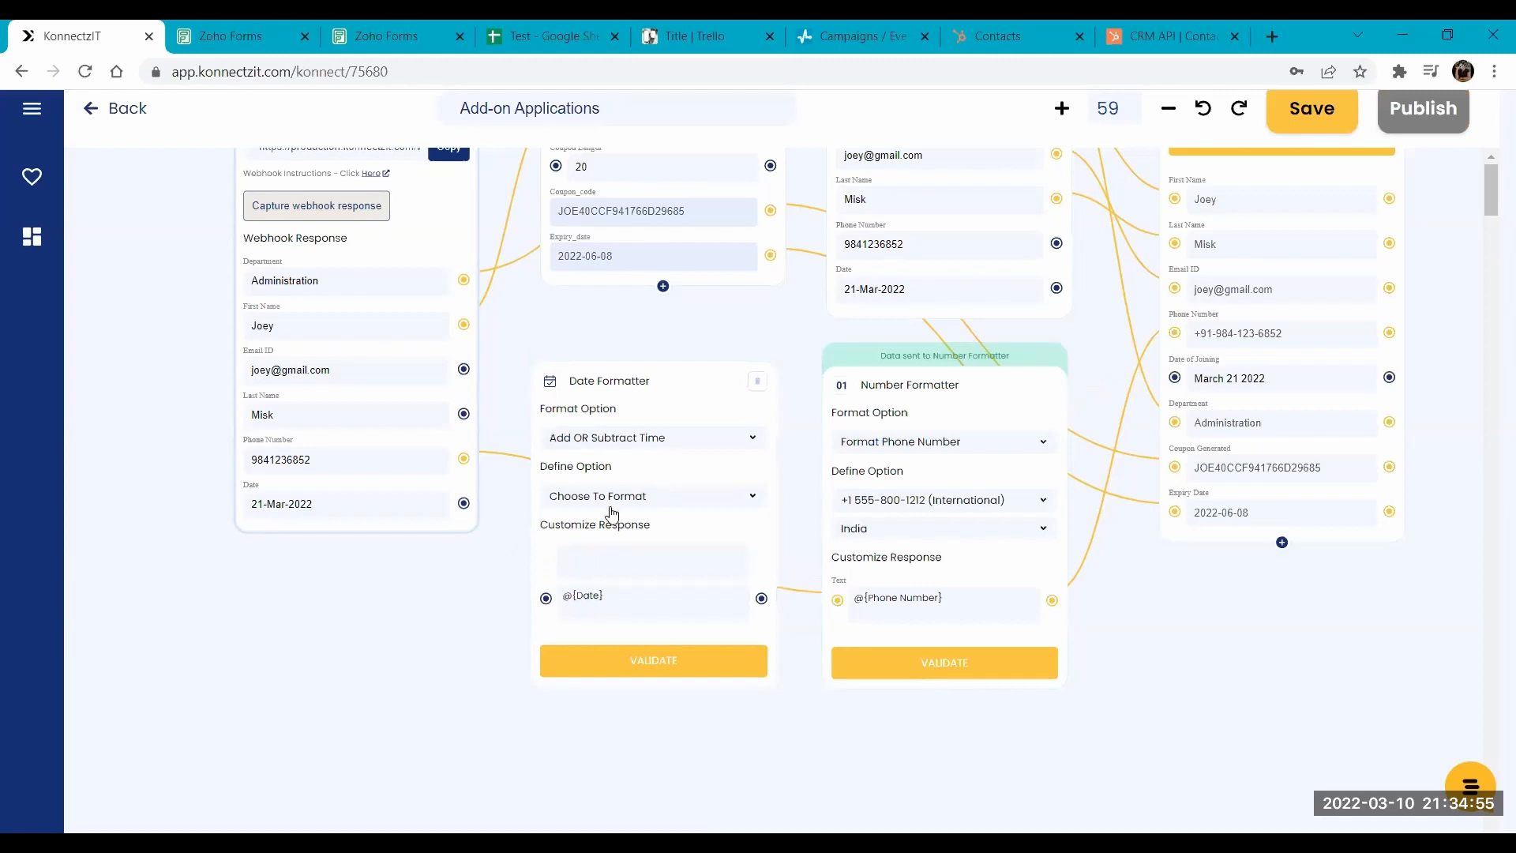
click(610, 499)
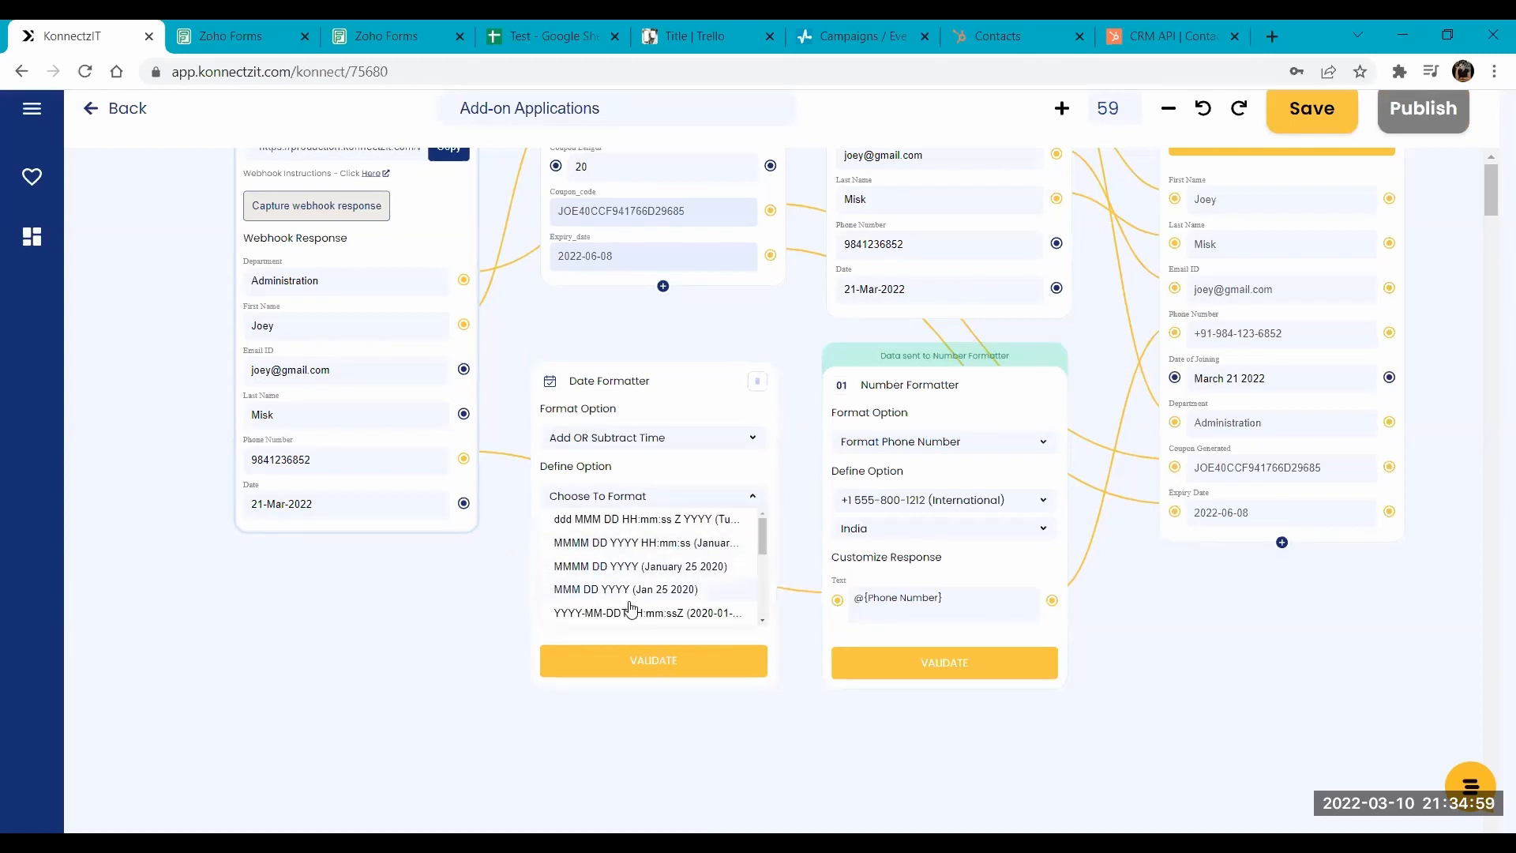
click(620, 501)
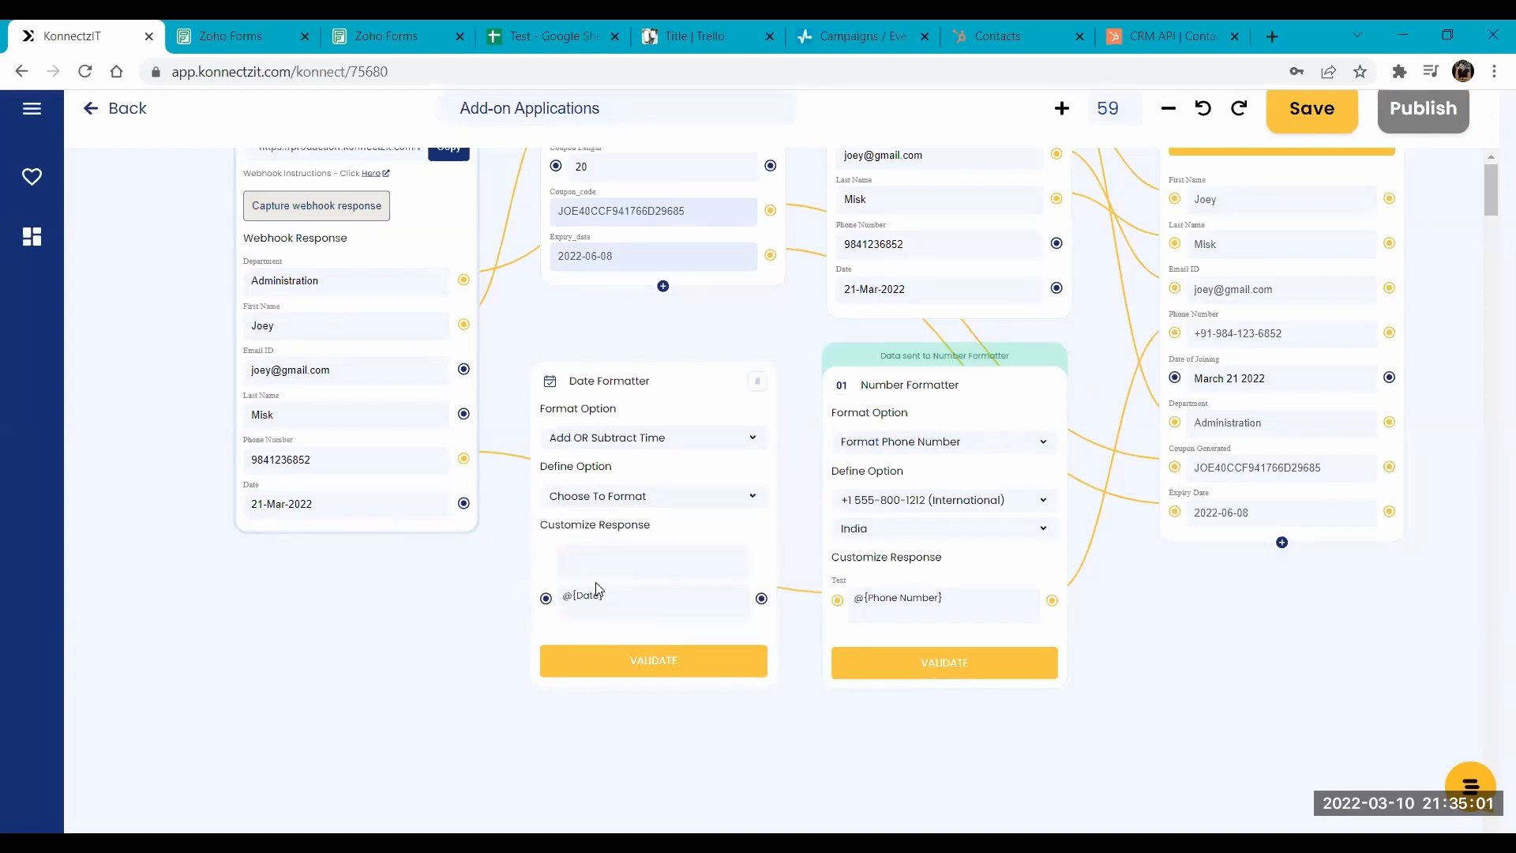
click(464, 504)
click(636, 561)
text(+2days)
- Set the Date Formatter back to Format with MMMM DD YYYY (January 25 2020), and browse its timezones without choosing one
click(589, 437)
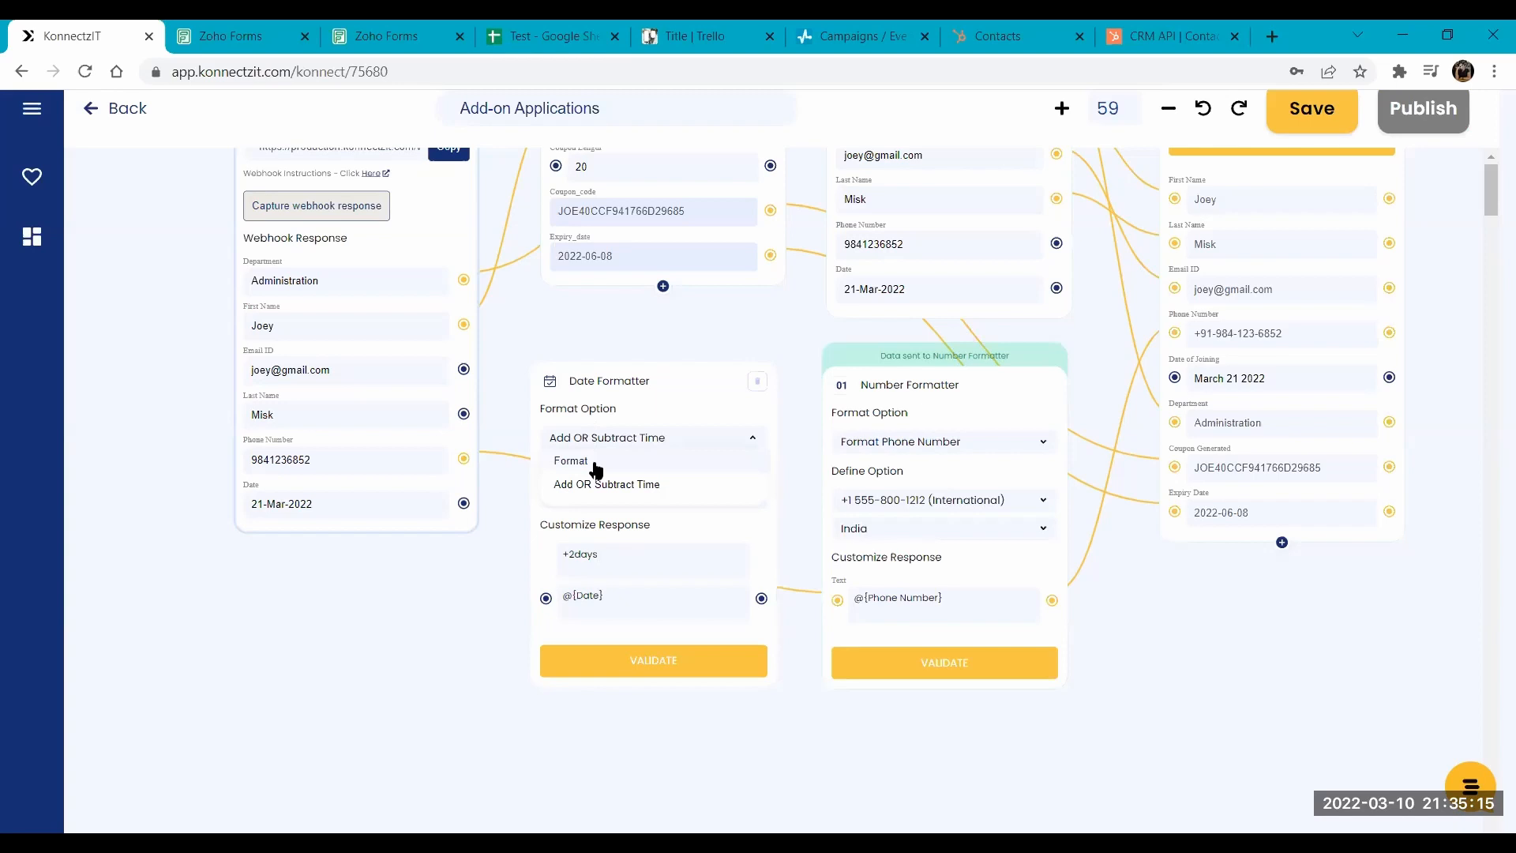
click(595, 464)
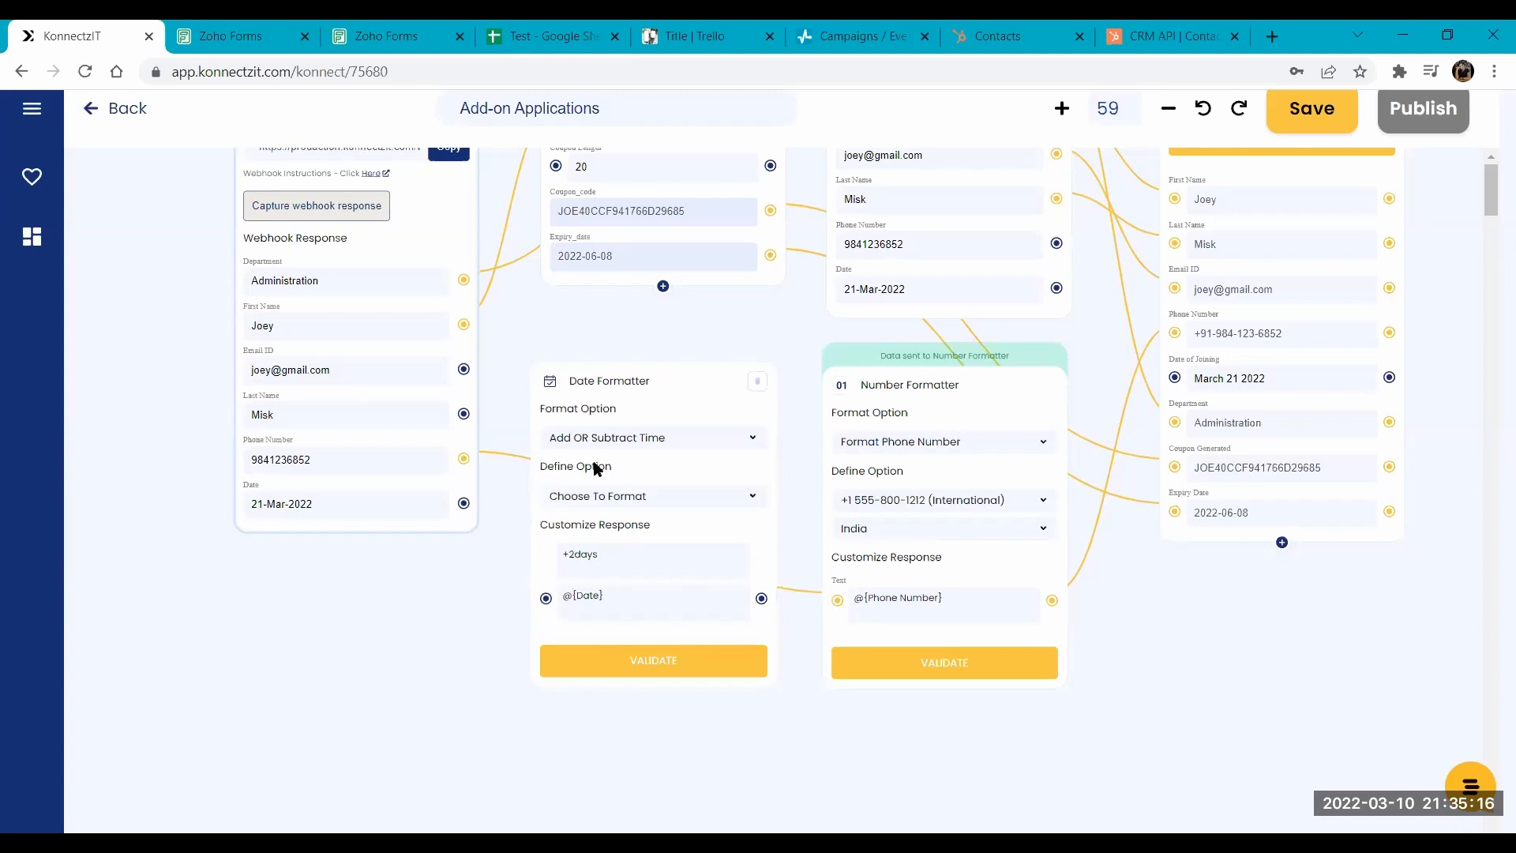
click(608, 507)
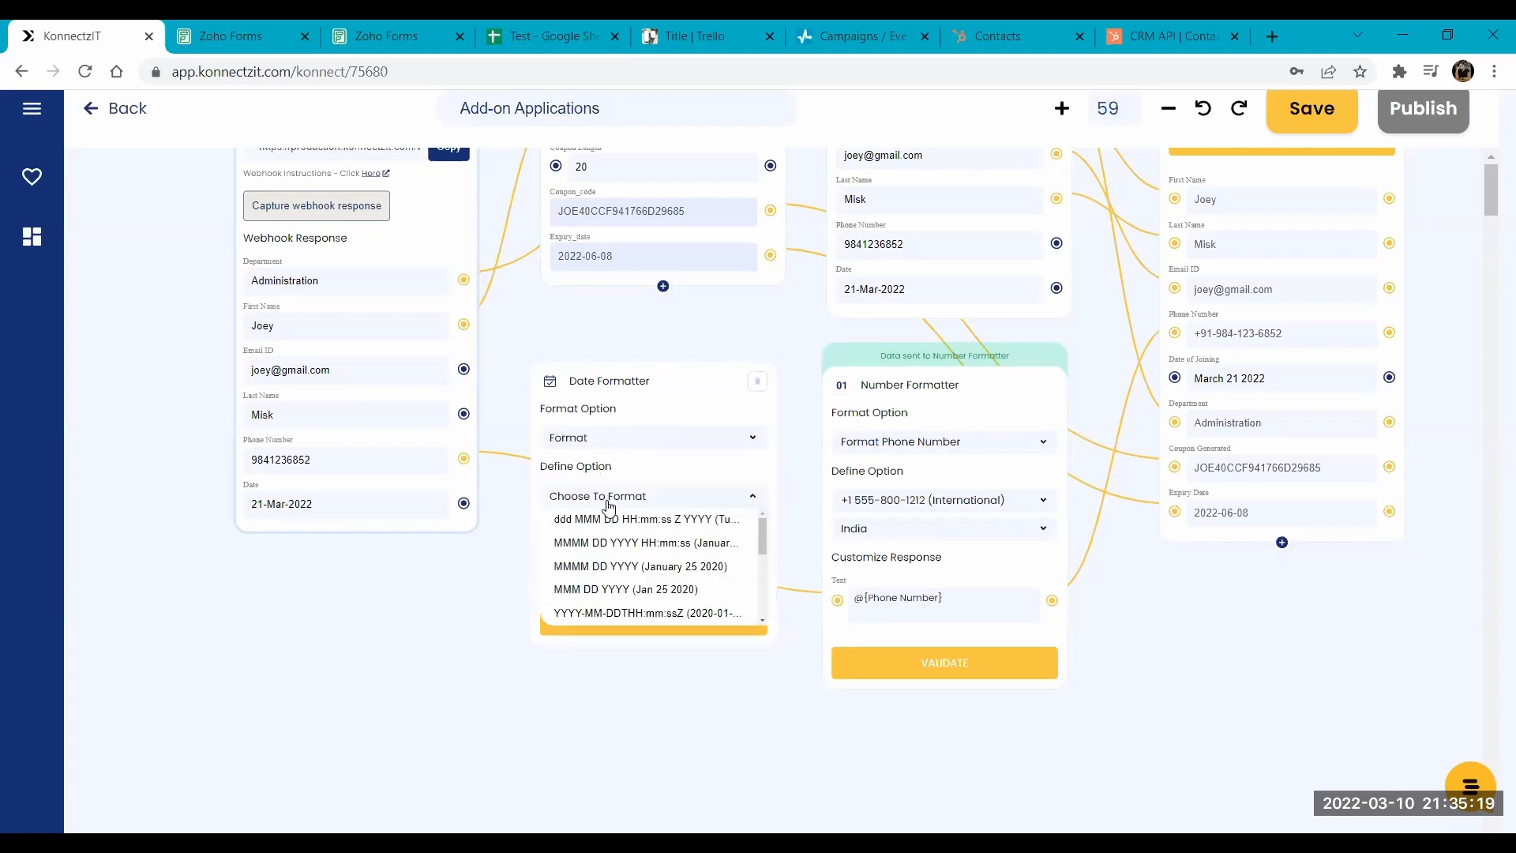
click(679, 567)
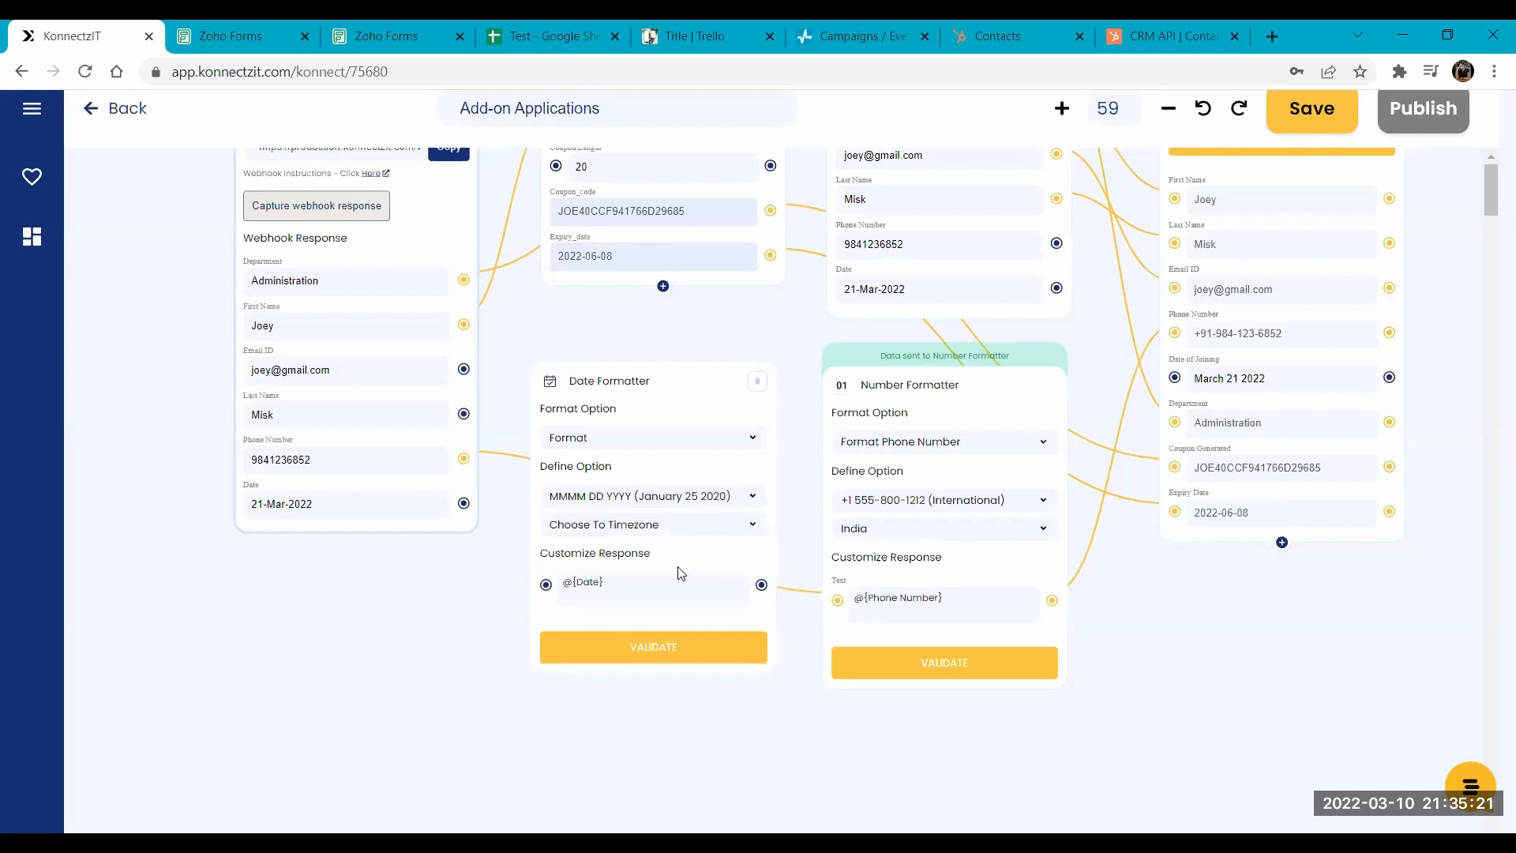
click(588, 527)
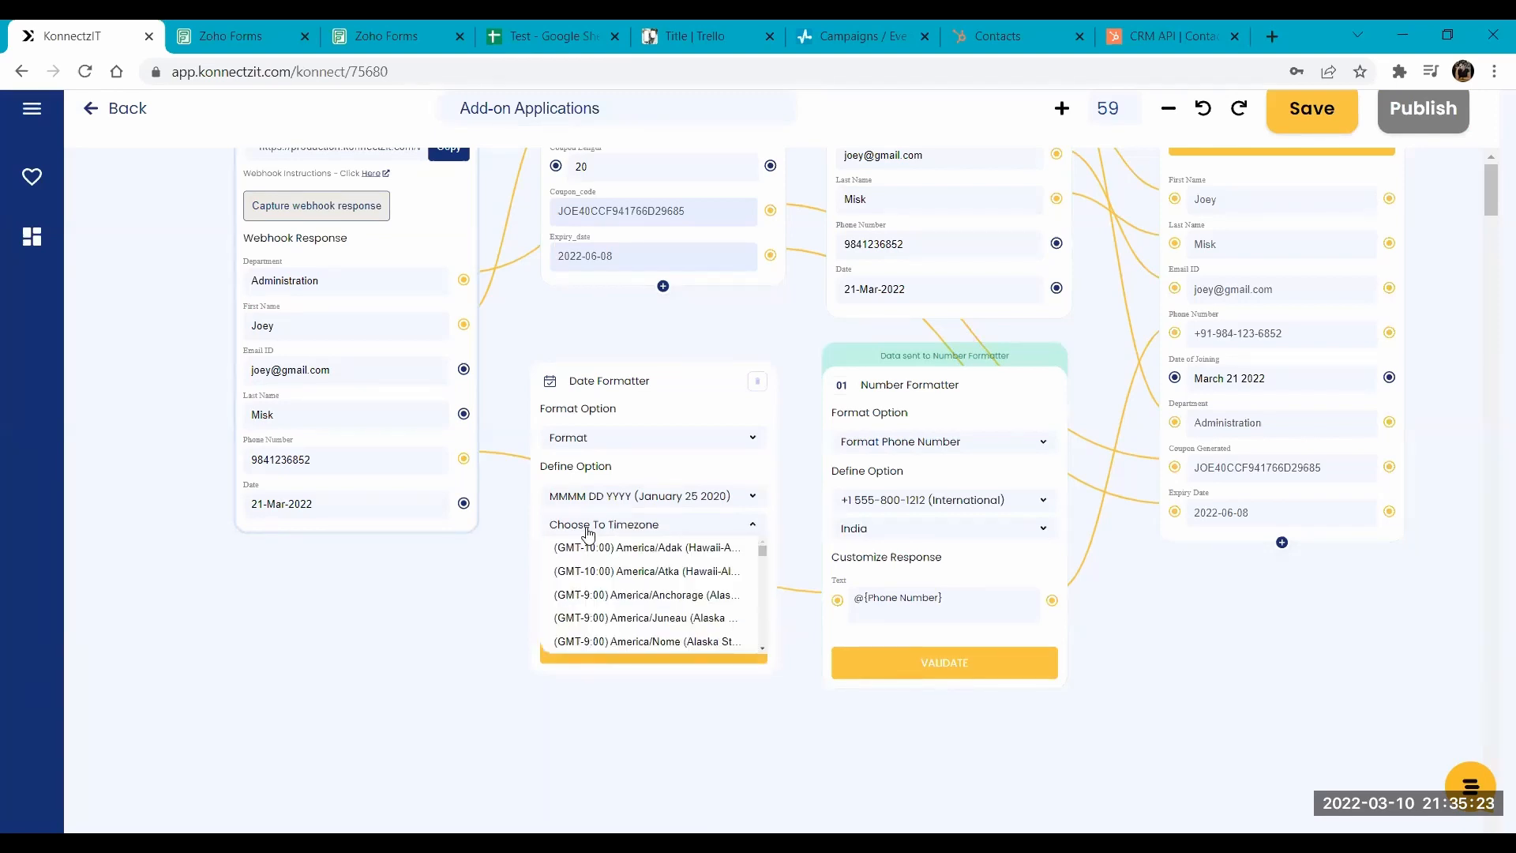
drag(762, 553, 763, 601)
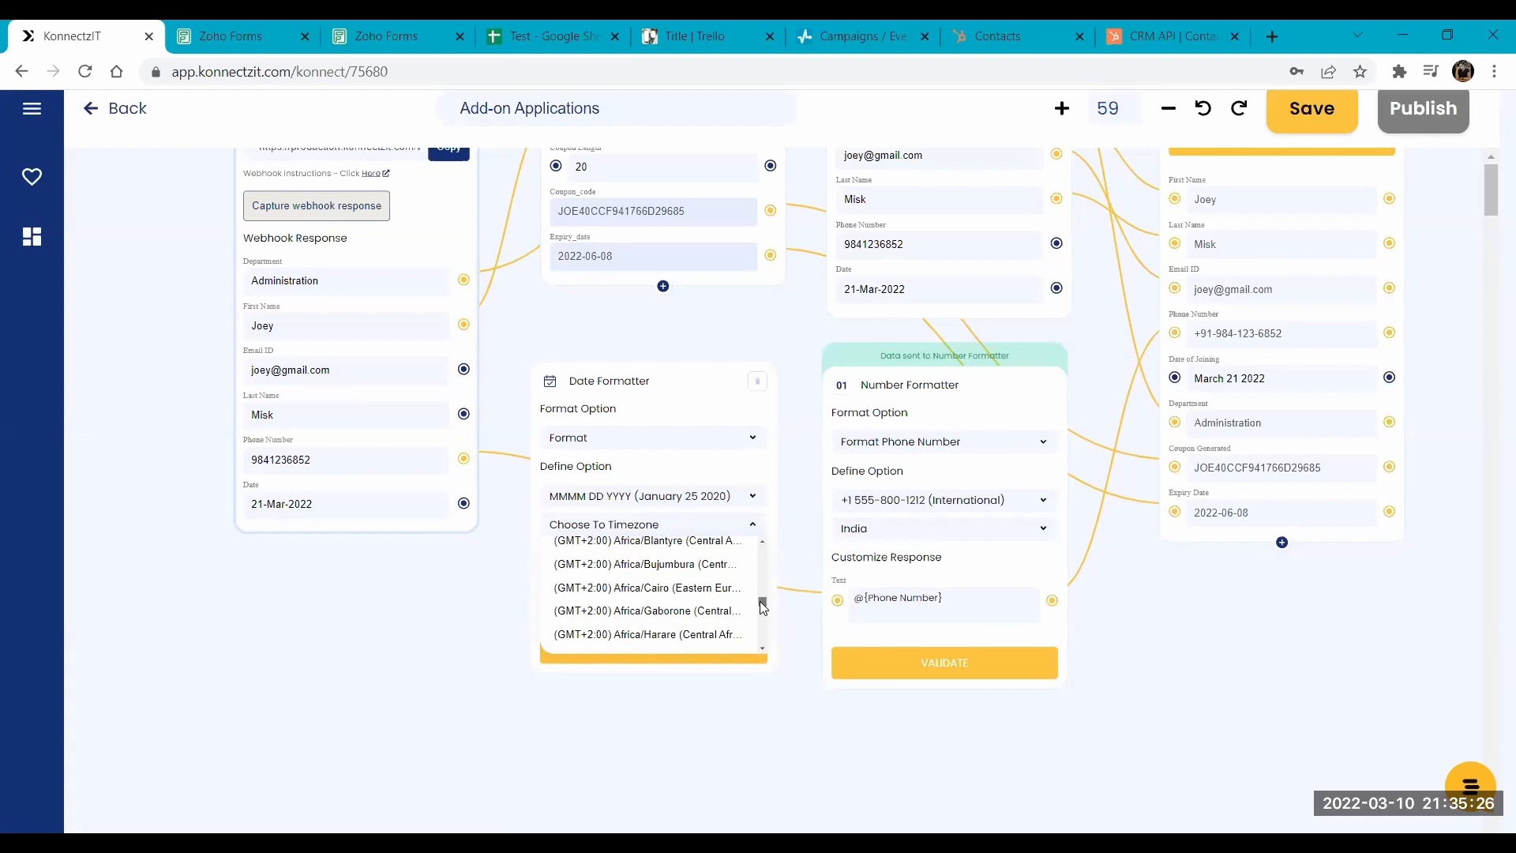
click(620, 523)
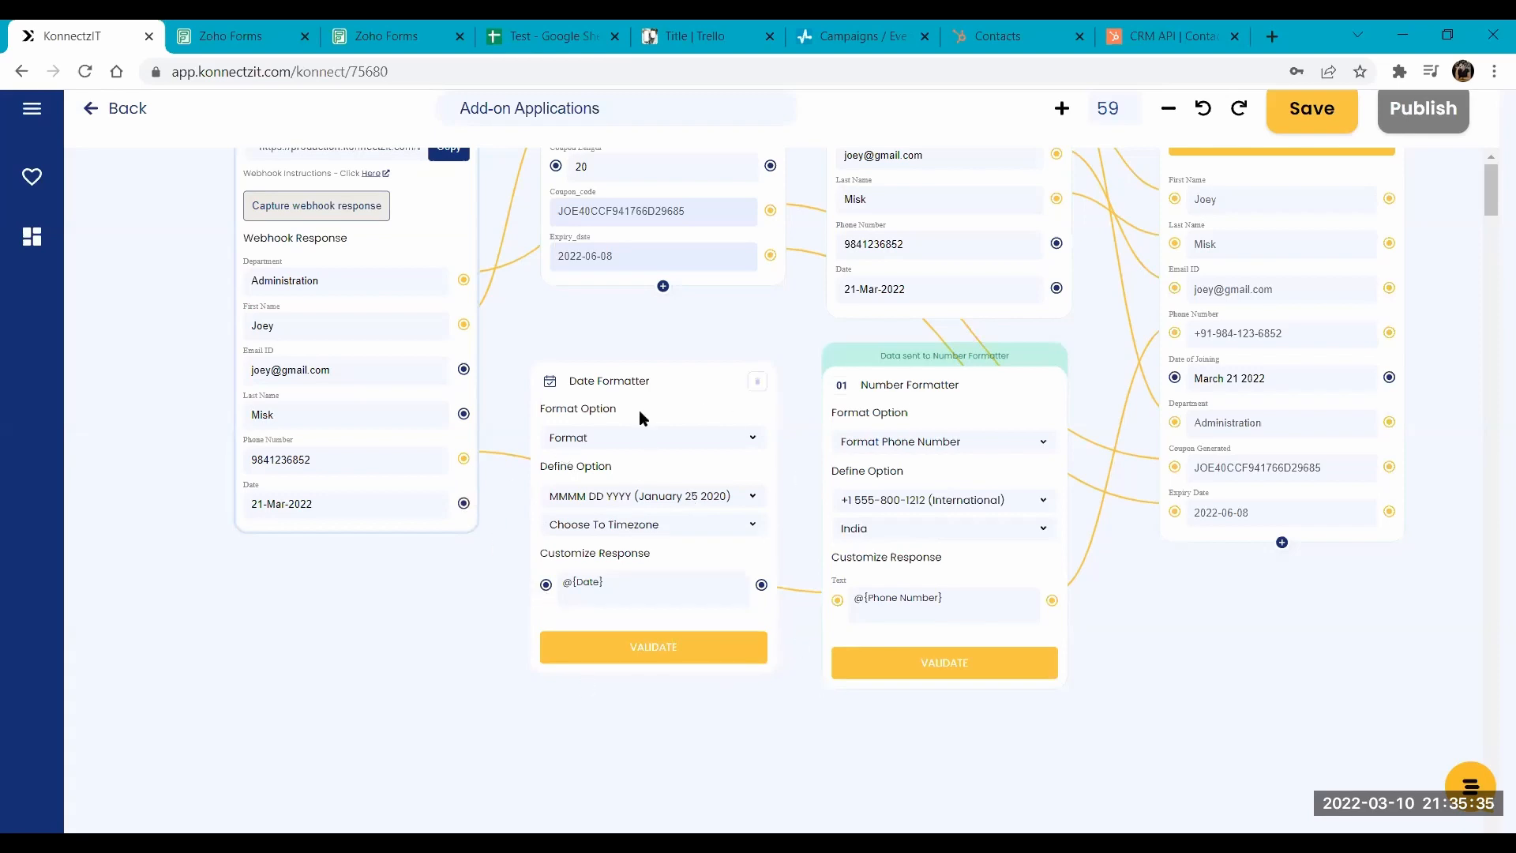
drag(713, 325, 645, 326)
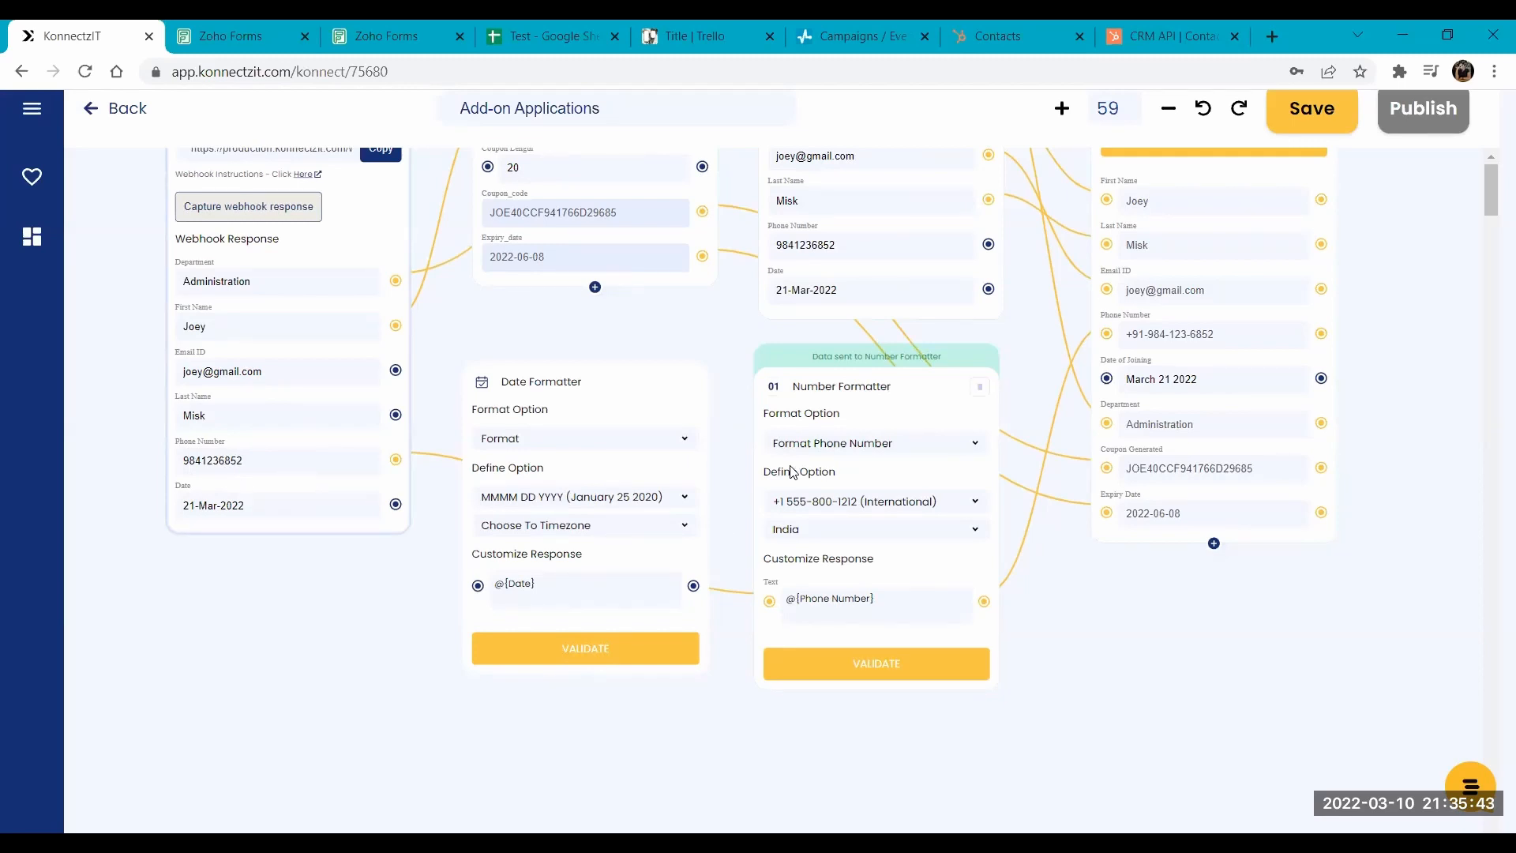
click(820, 447)
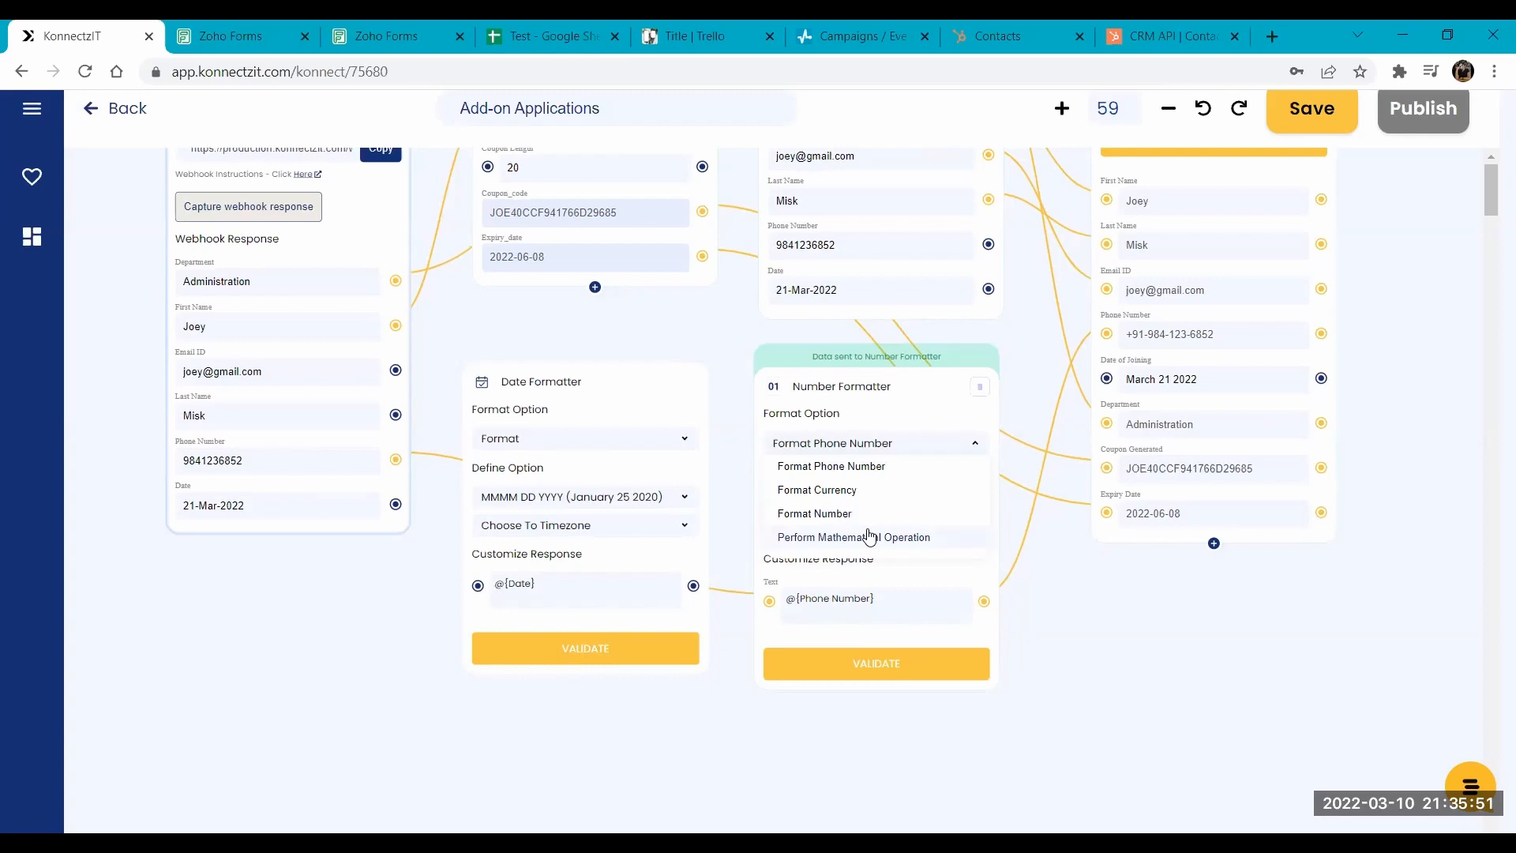
click(839, 443)
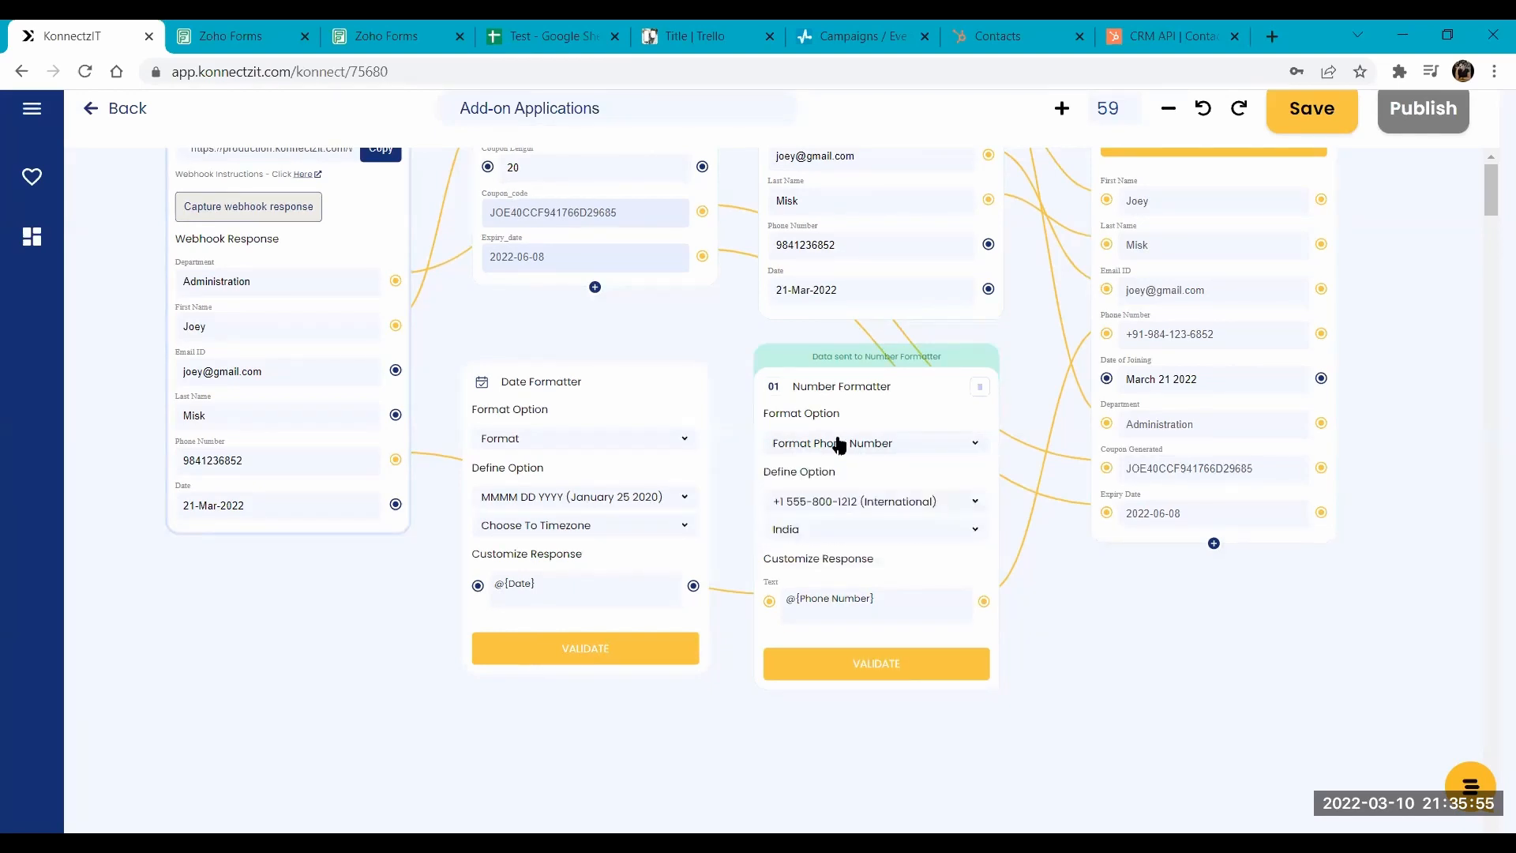
click(934, 503)
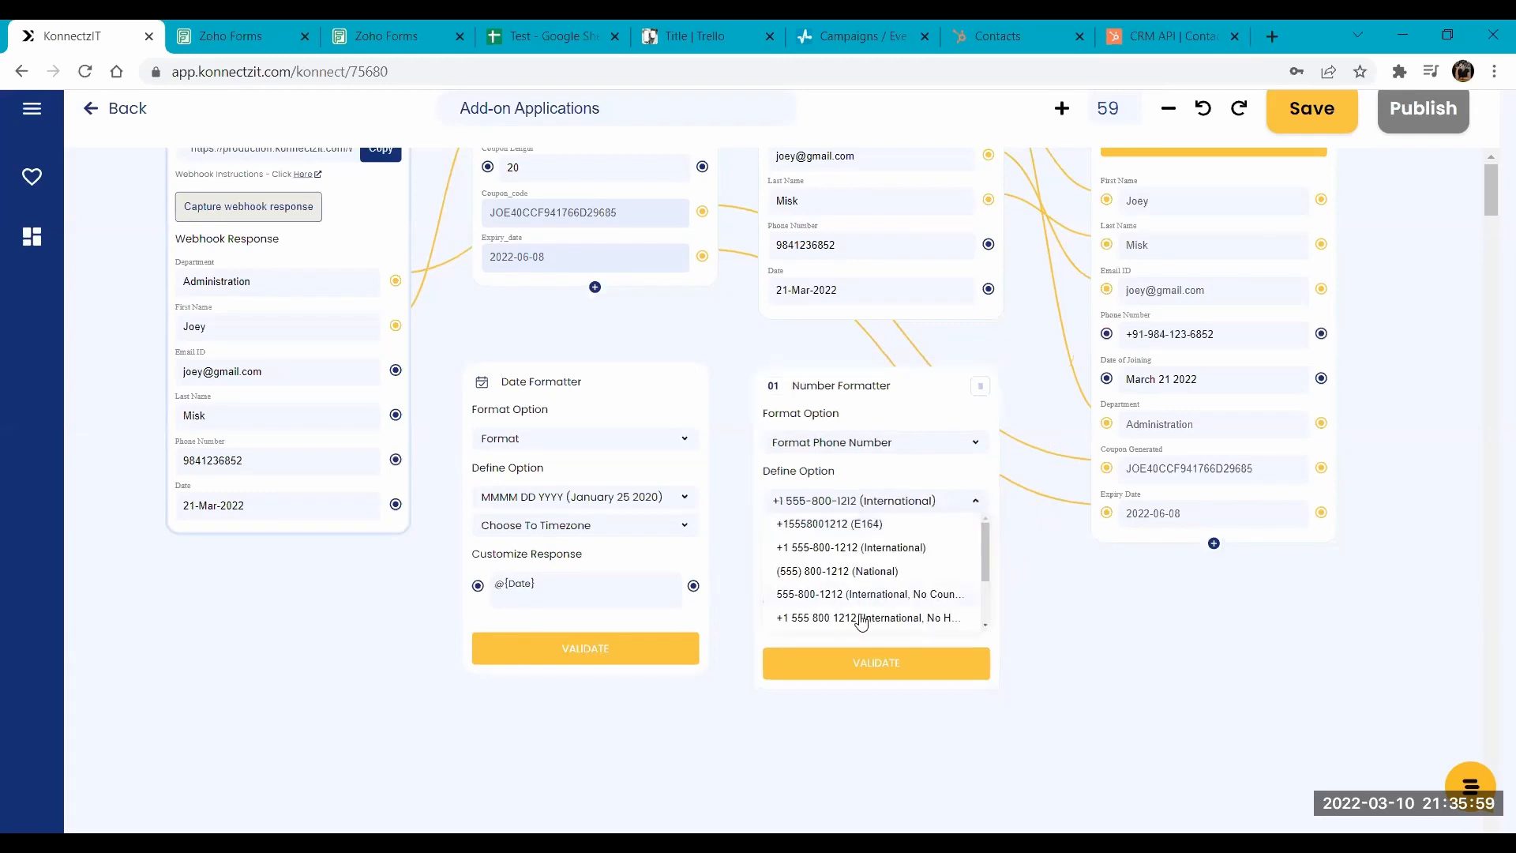
click(834, 545)
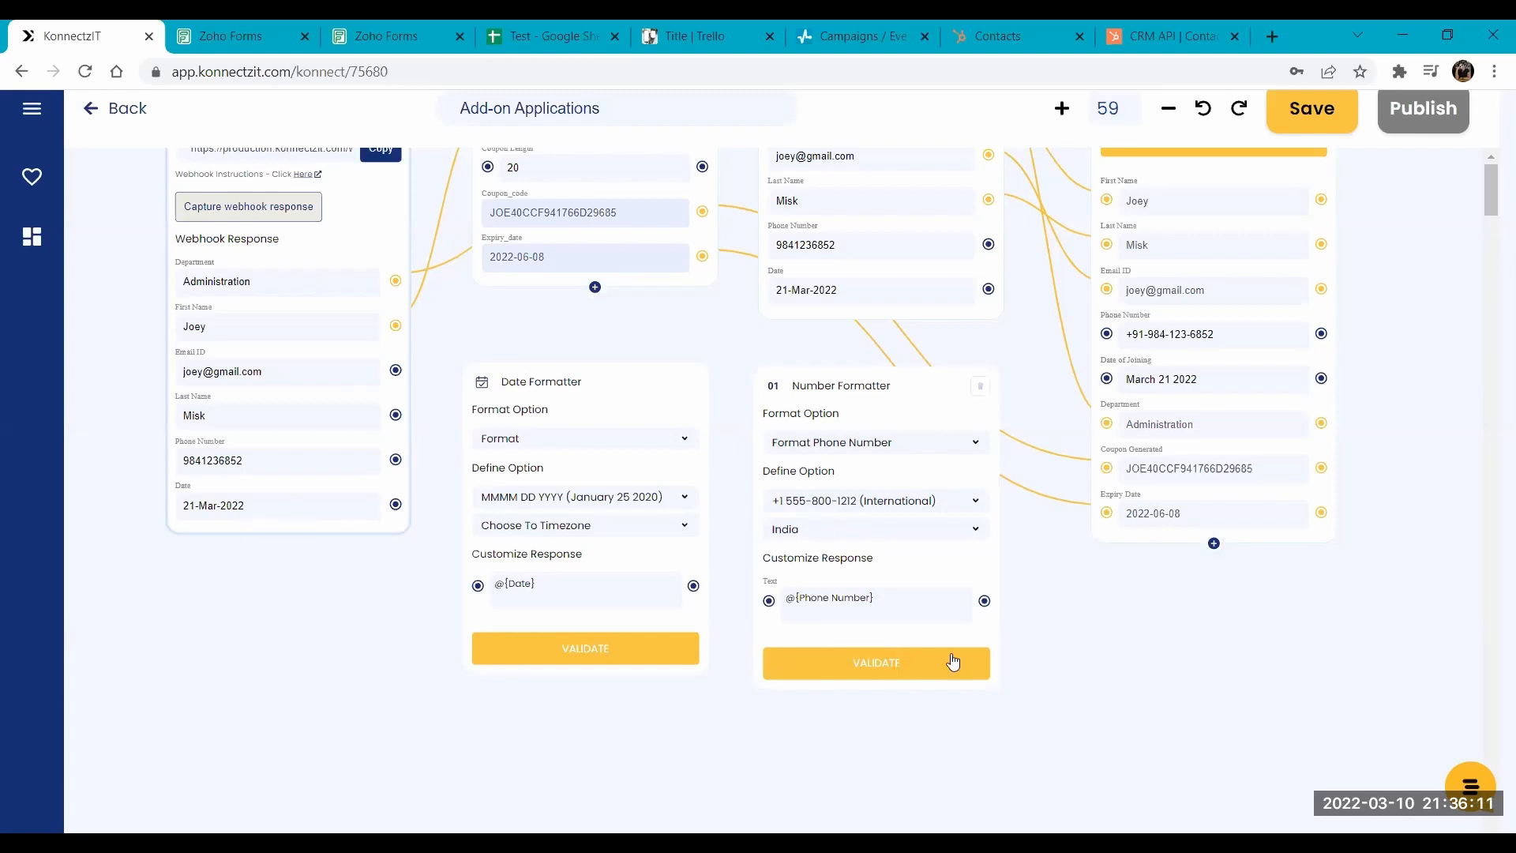
- Leave the Add-on Applications workflow without saving, and check the last entry's Date of Joining in the CG and CA sheet
scroll(1097, 601, down, 5)
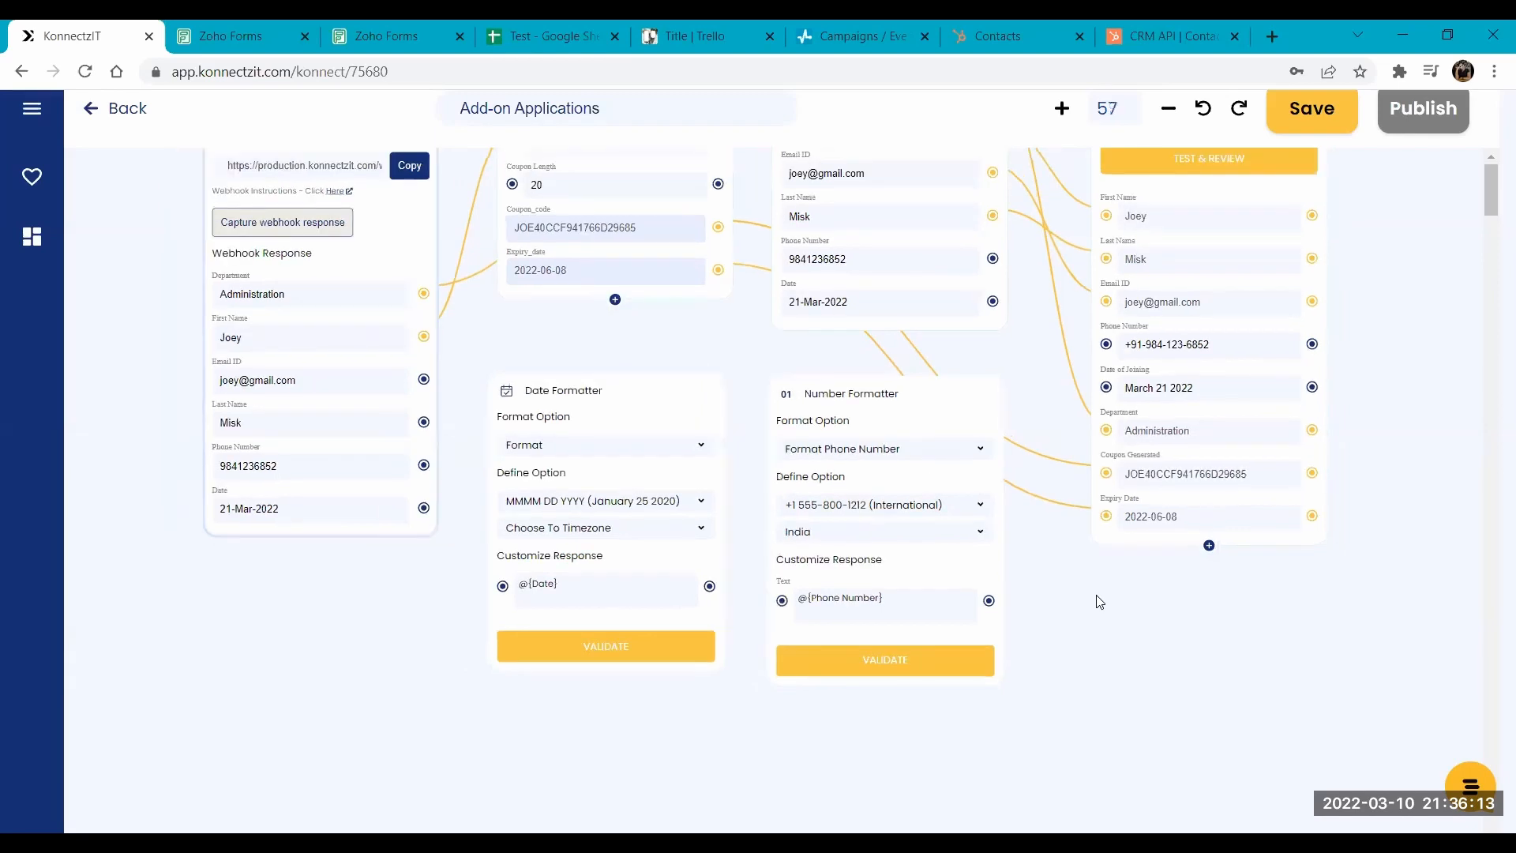
drag(734, 382, 588, 532)
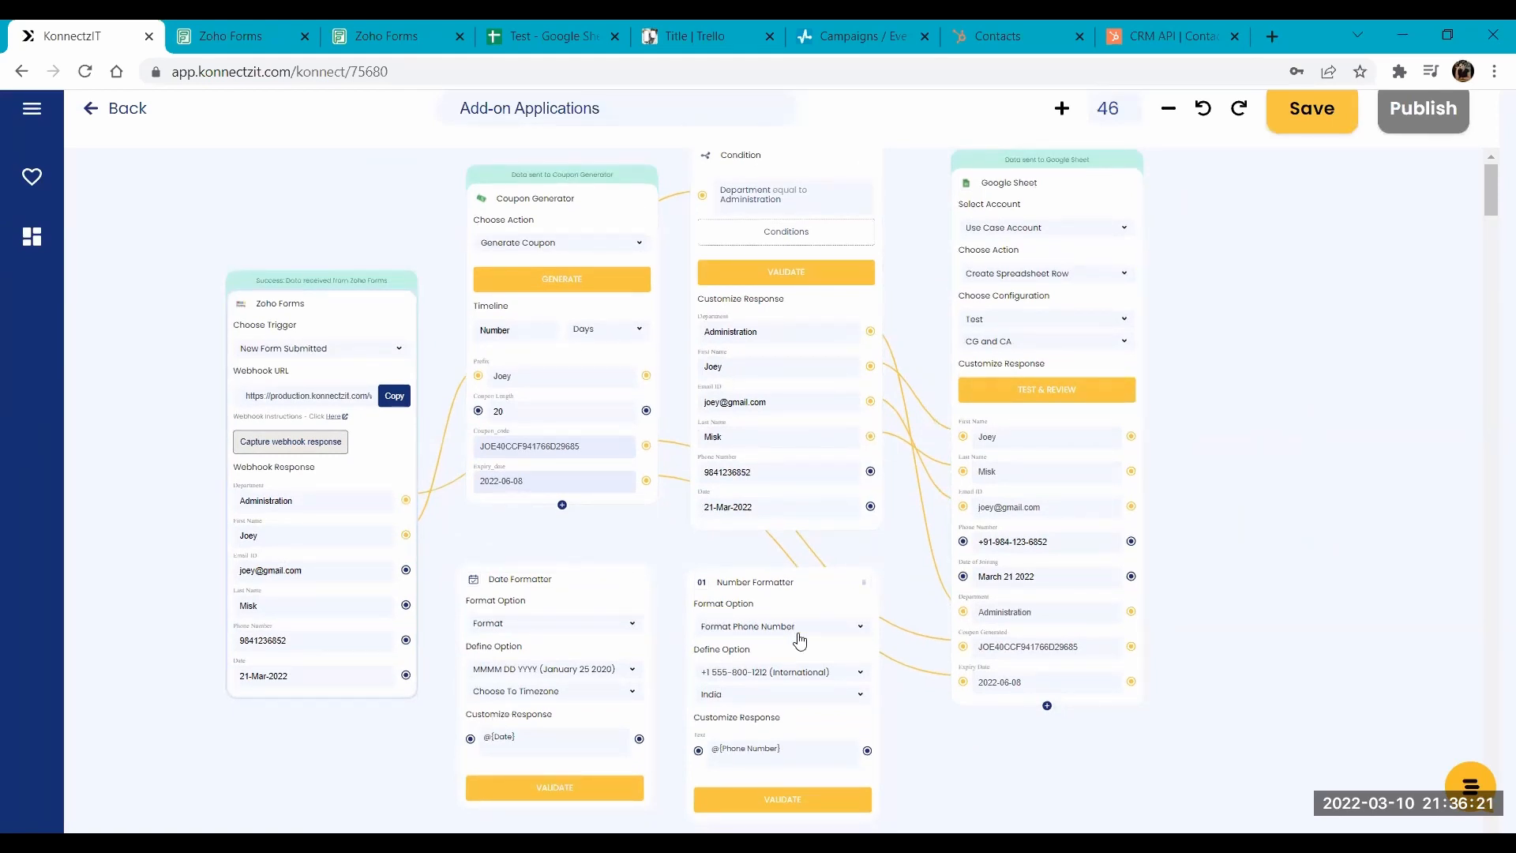
click(121, 110)
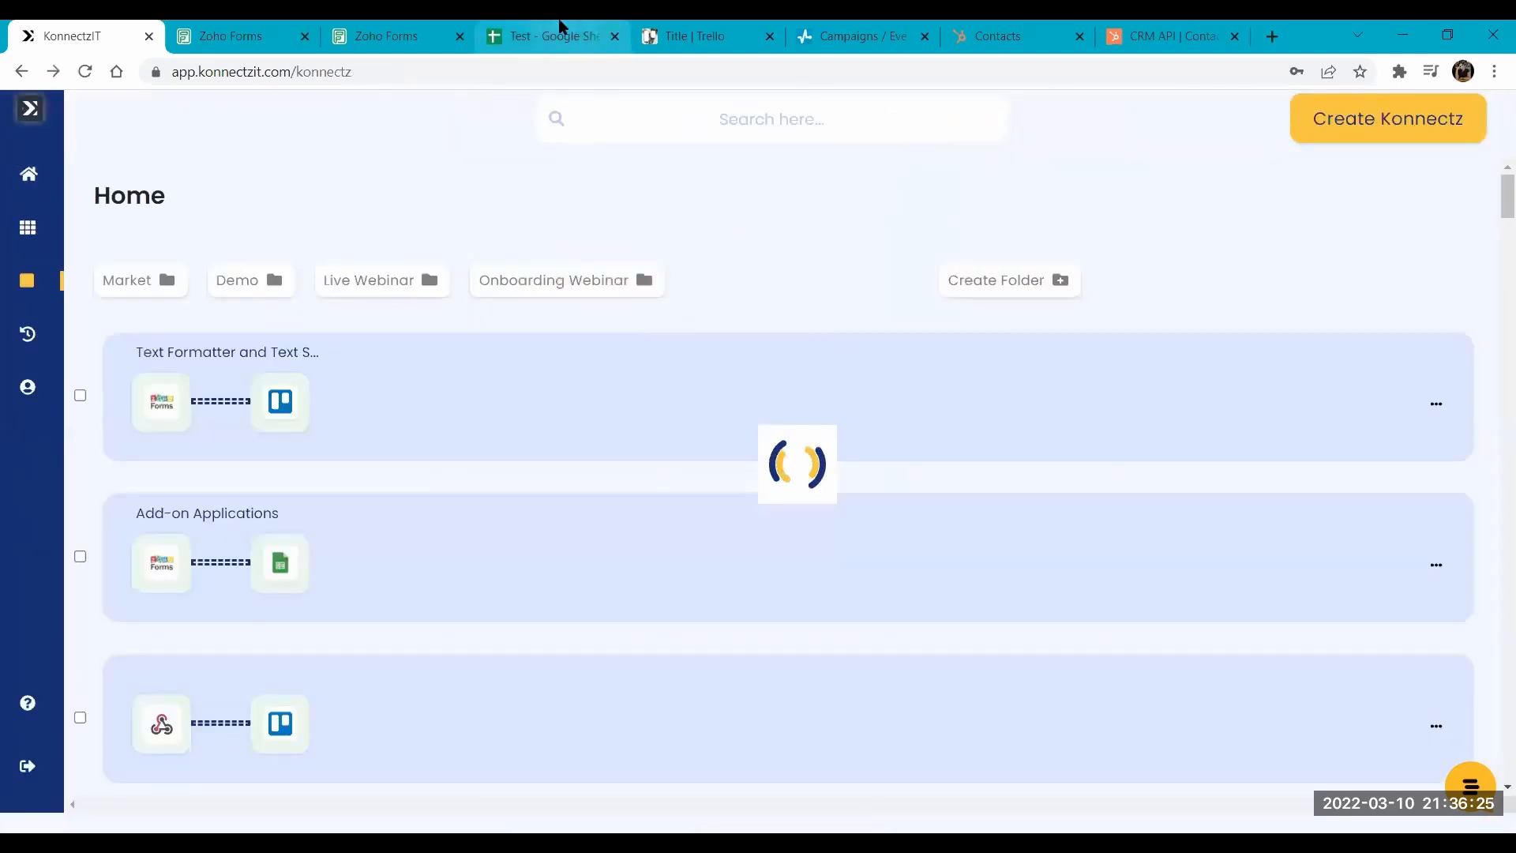
click(559, 28)
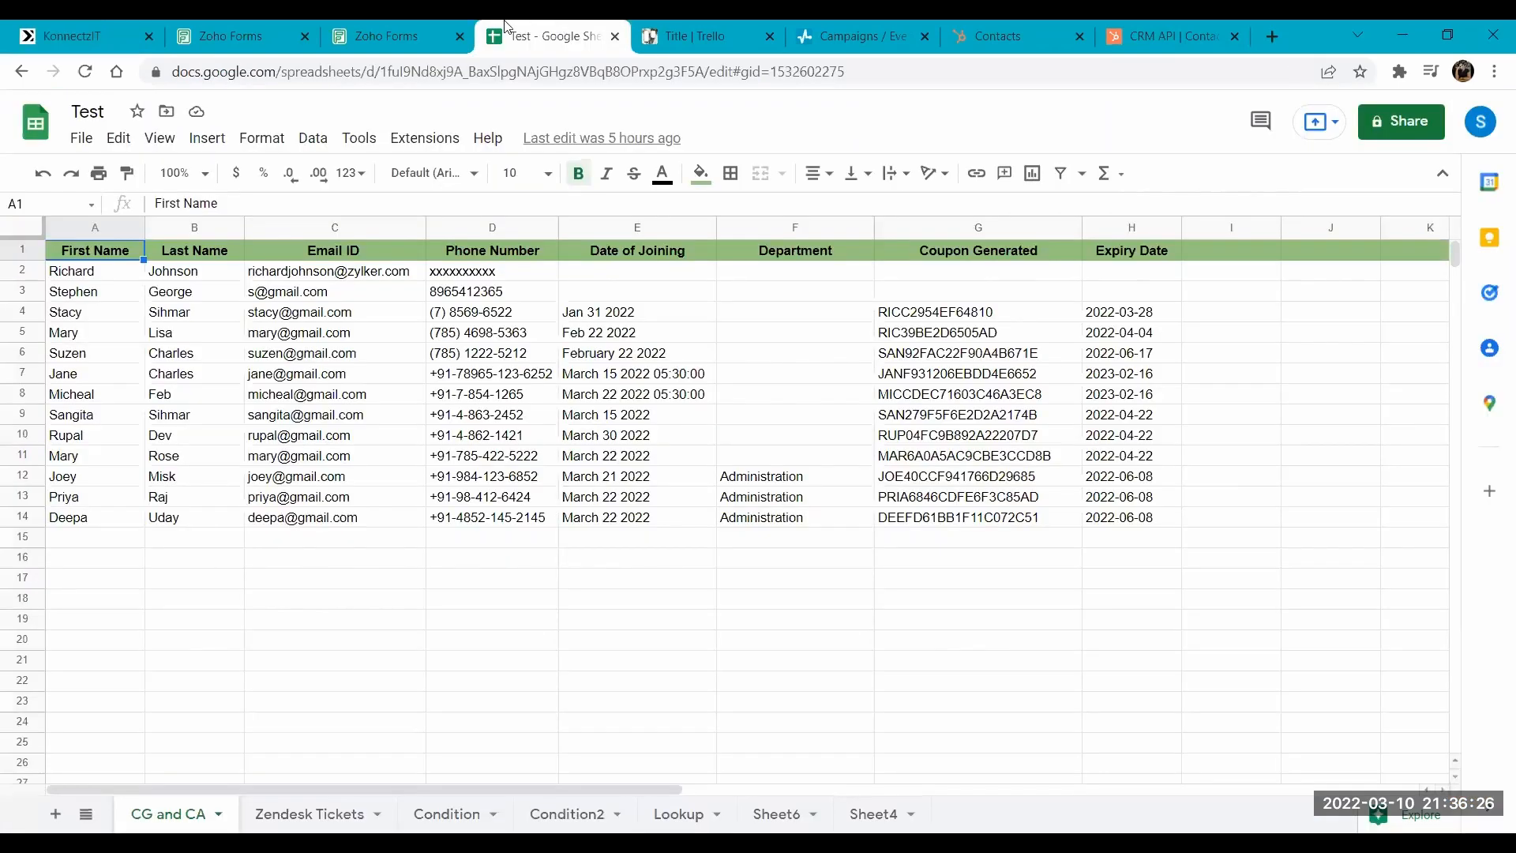
click(461, 39)
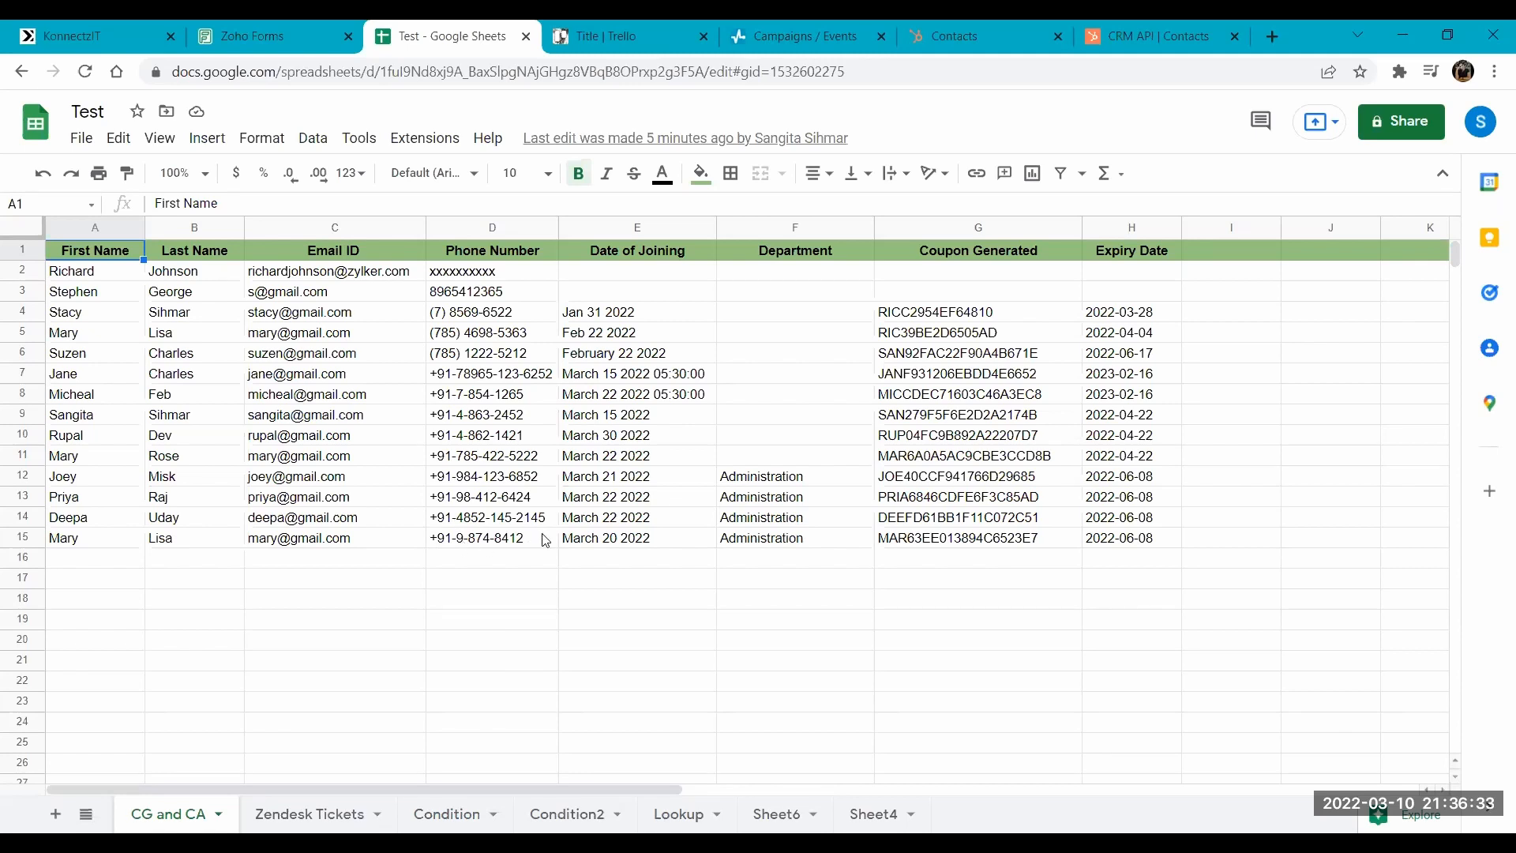
click(654, 543)
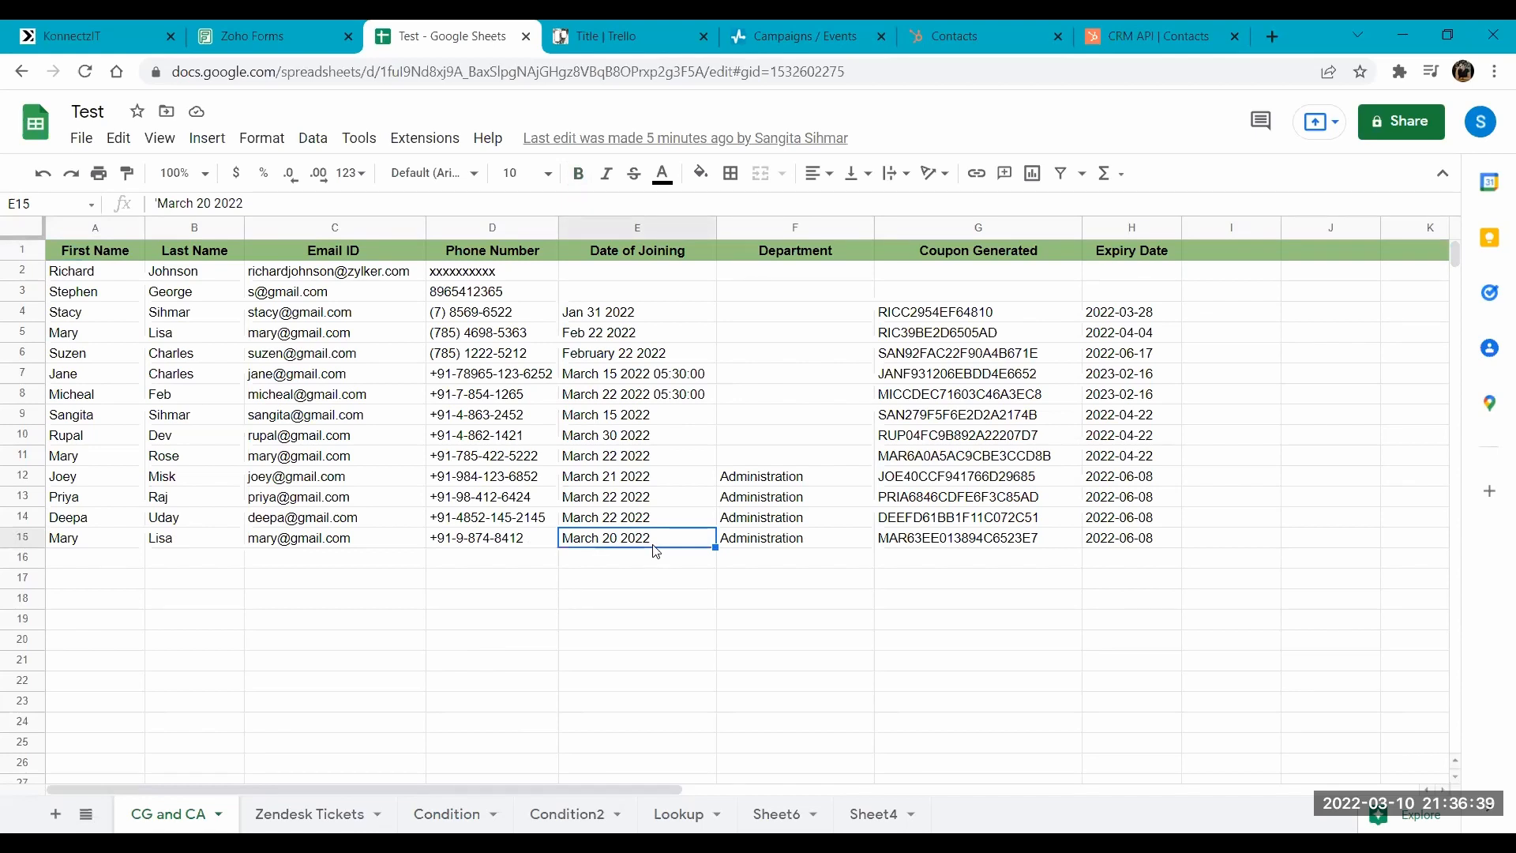
- Check the Department, Coupon Generated and Expiry Date values of the latest entries in the CG and CA sheet
click(809, 539)
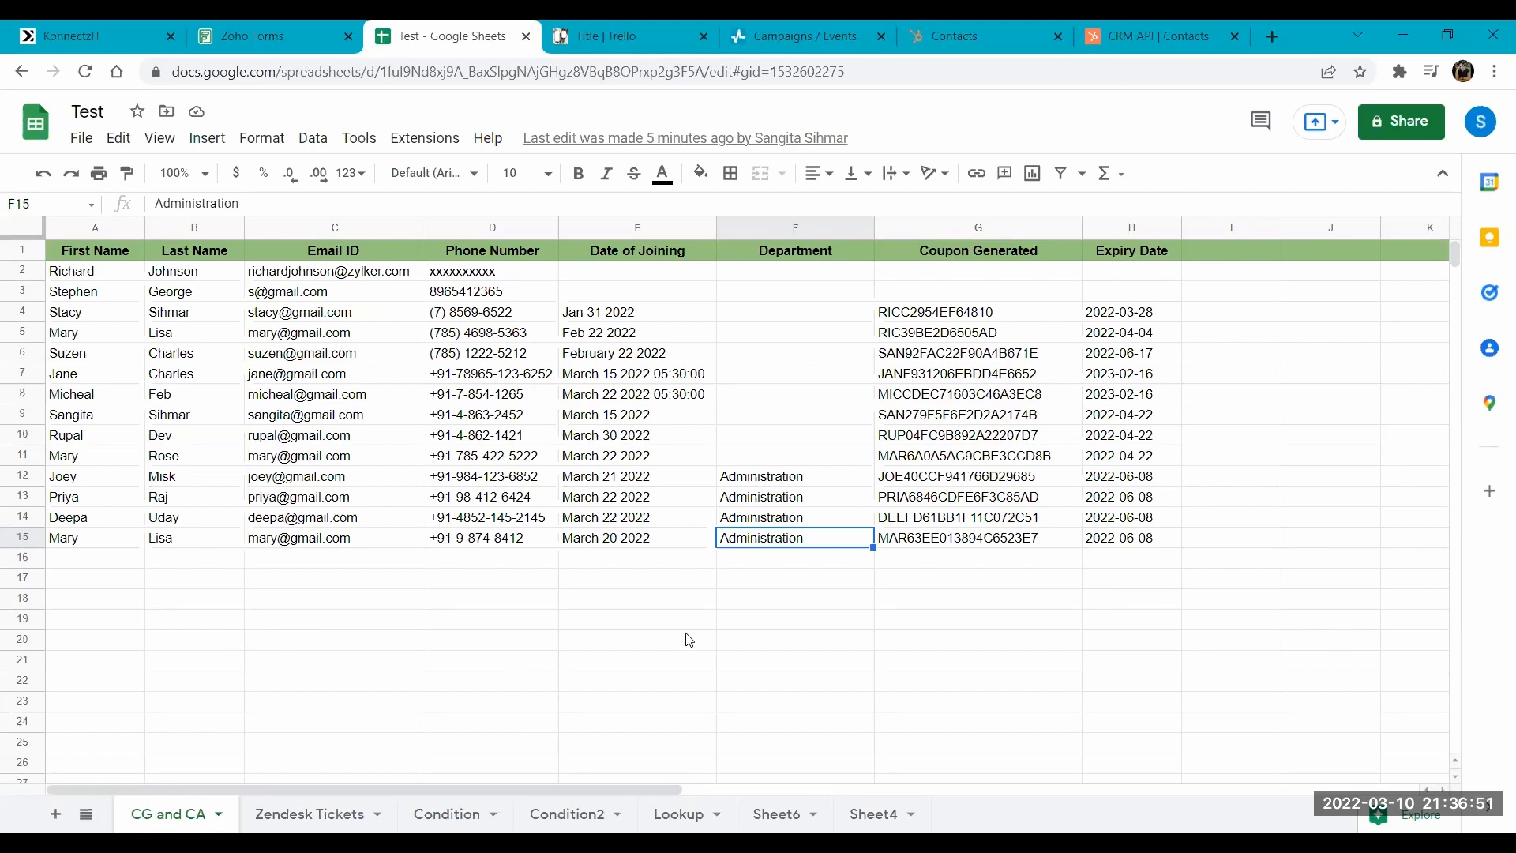
click(1026, 524)
click(1062, 535)
click(1126, 525)
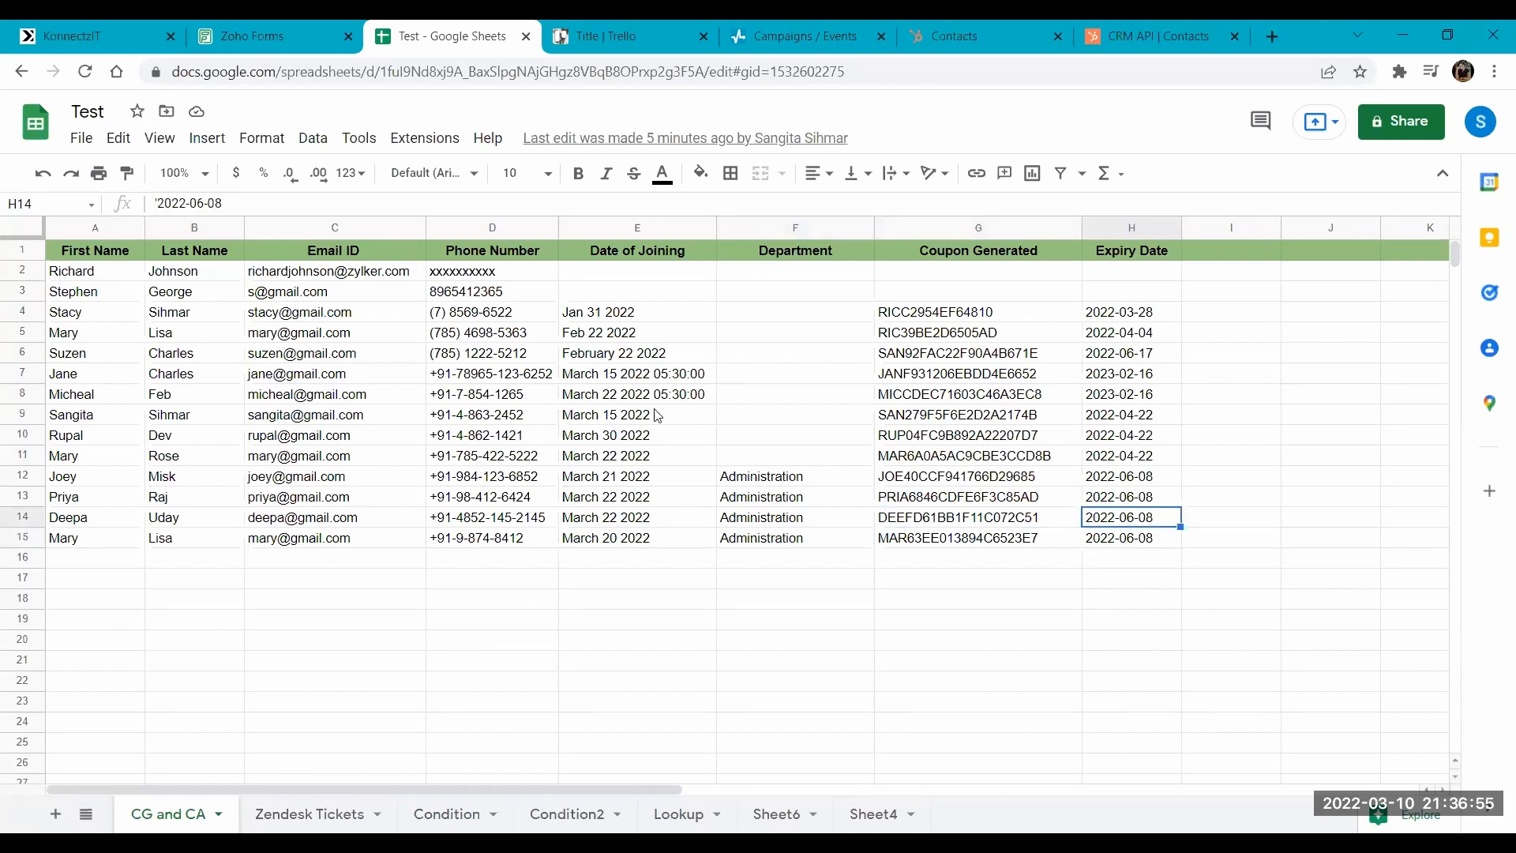
- Switch to KonnectzIT, open the Text Formatter and Text Splitter workflow for editing, and fit its modules in view
click(115, 28)
scroll(643, 360, down, 1)
click(643, 347)
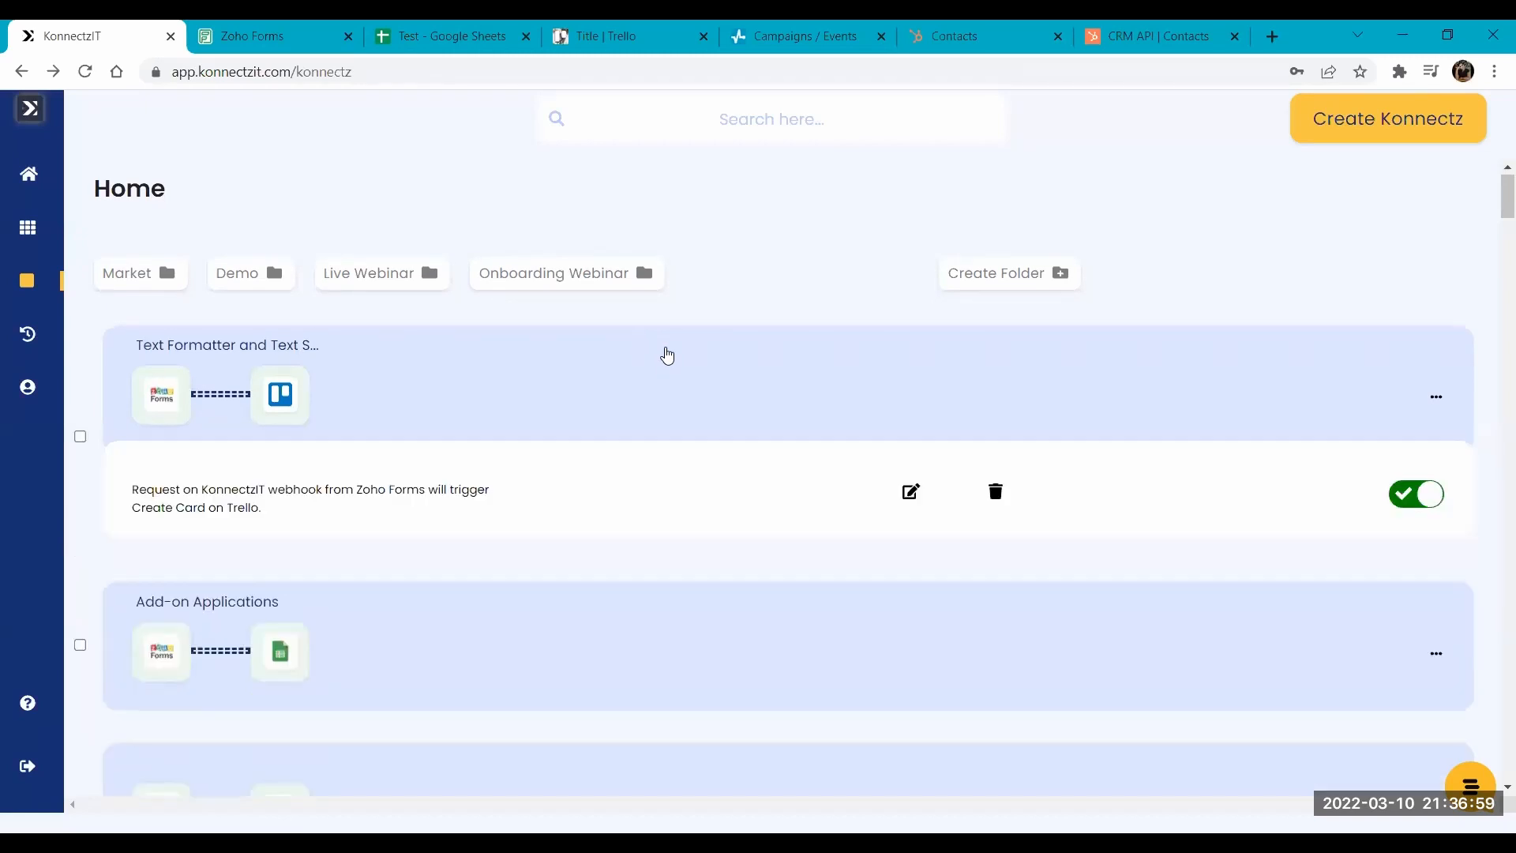
click(911, 491)
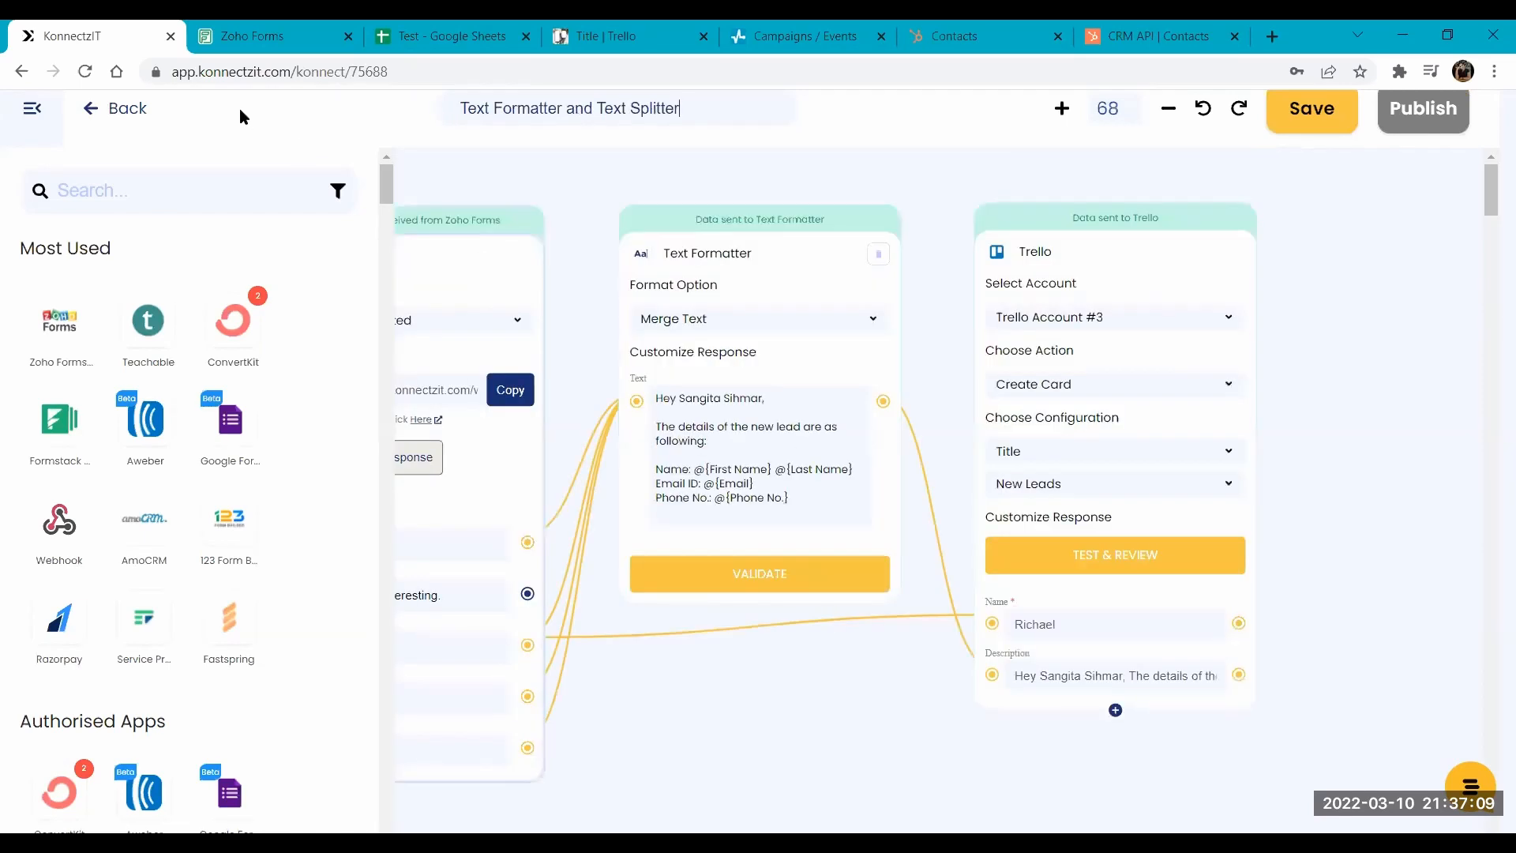
click(39, 104)
scroll(906, 328, down, 3)
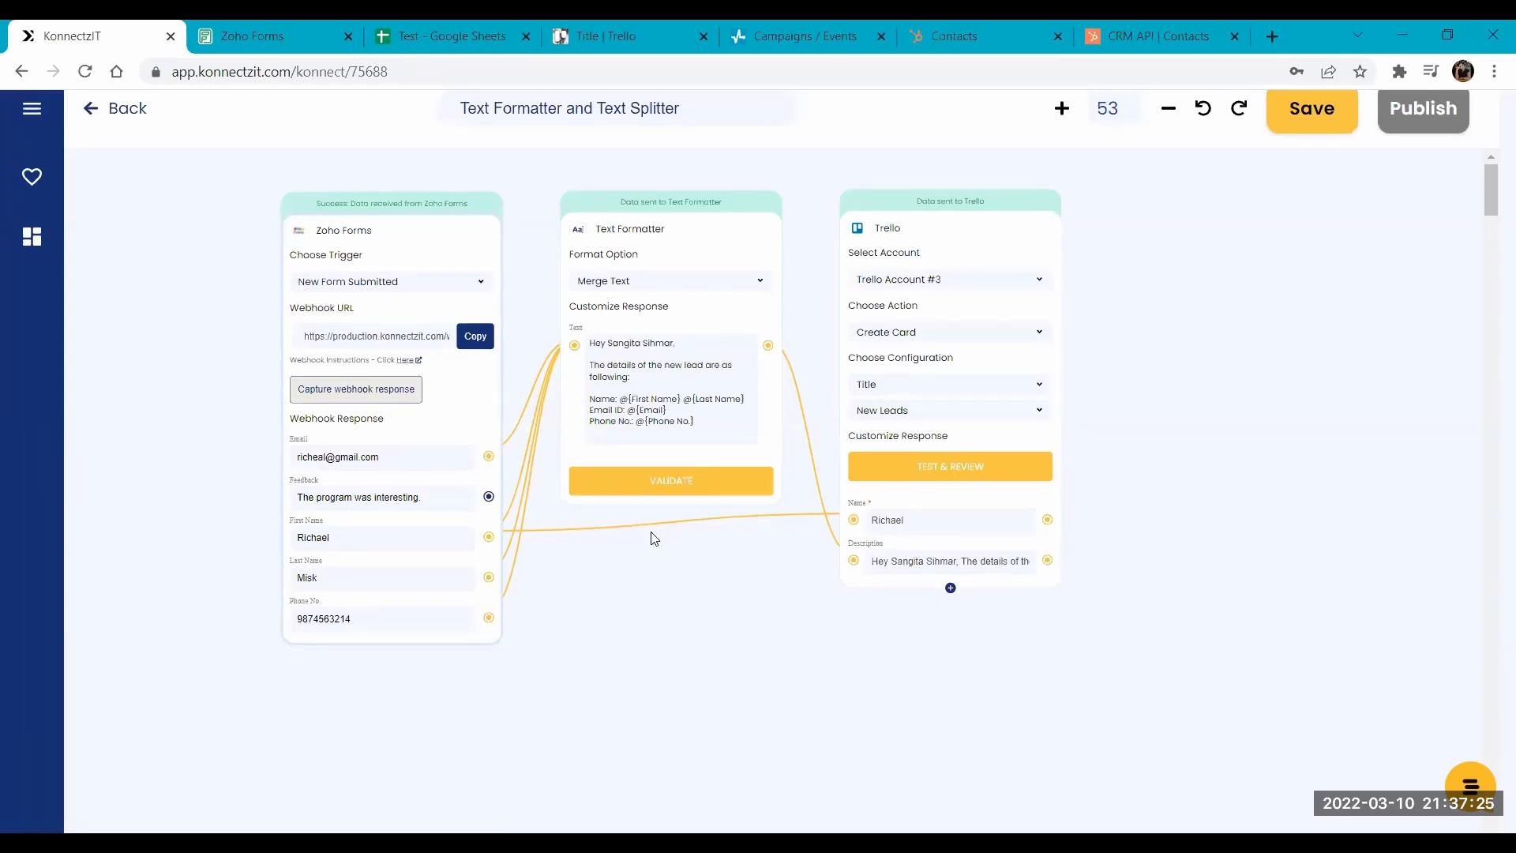
- Open the Text Formatter form in Zoho Forms and enter the lead's first and last name, e-mail and phone number
click(237, 27)
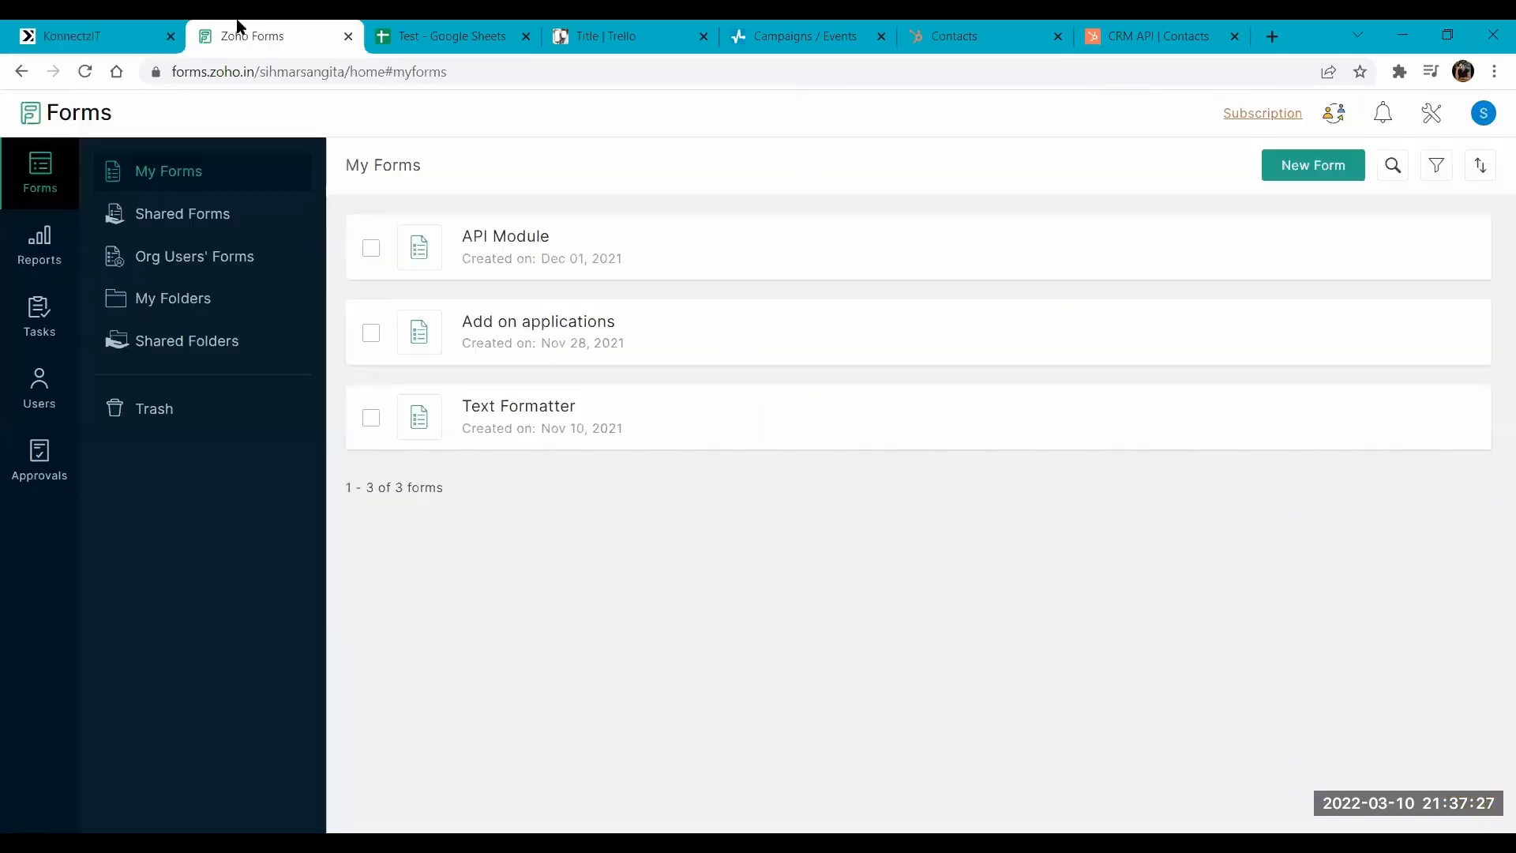
ctrl+click(506, 406)
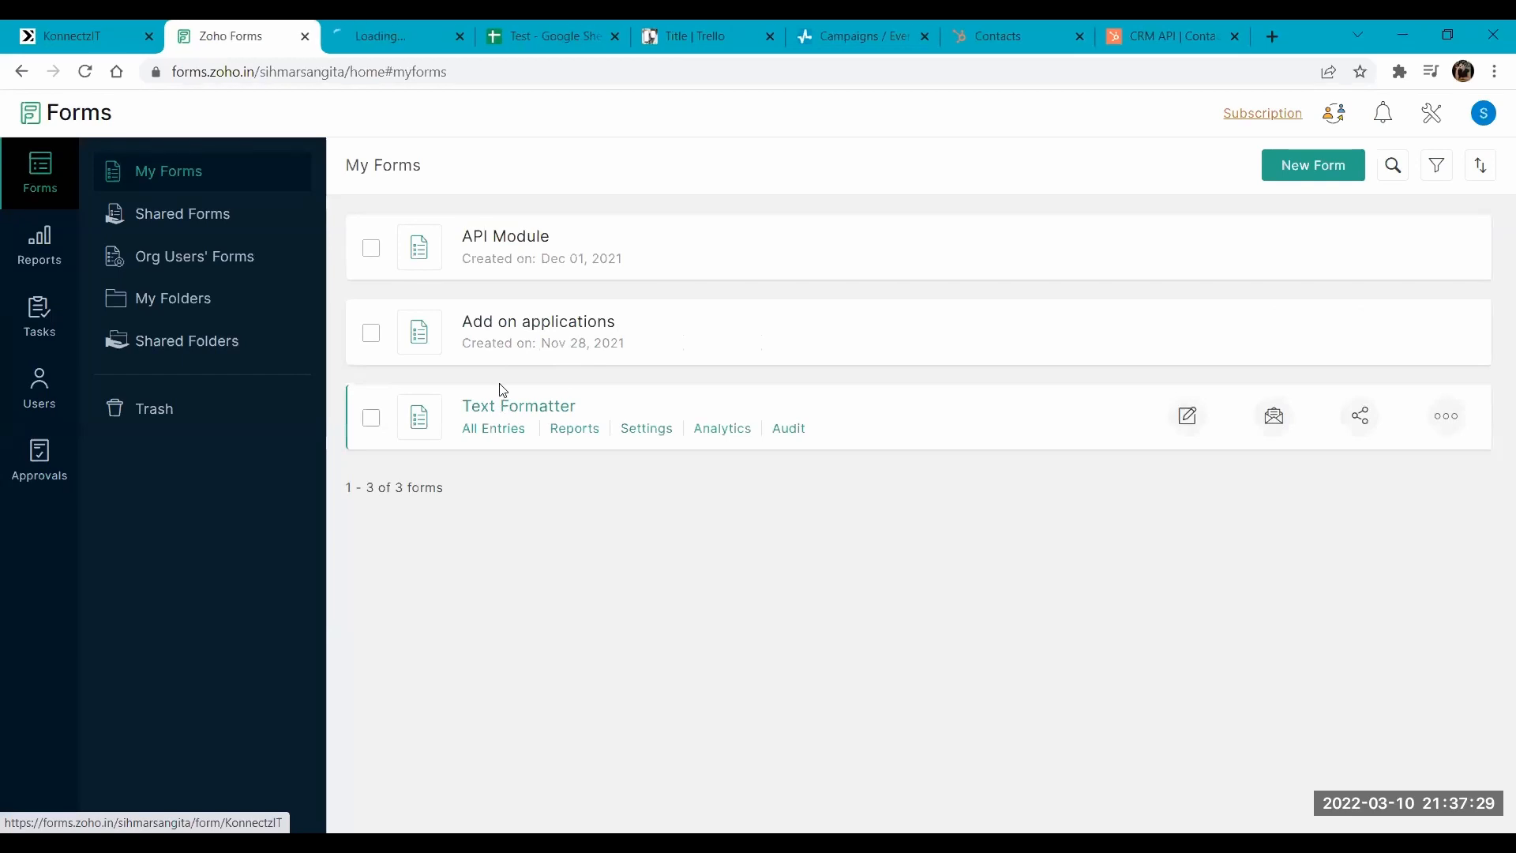
click(360, 28)
key(Tab)
key(Tab)
key(Tab)
text(98745841)
key(Tab)
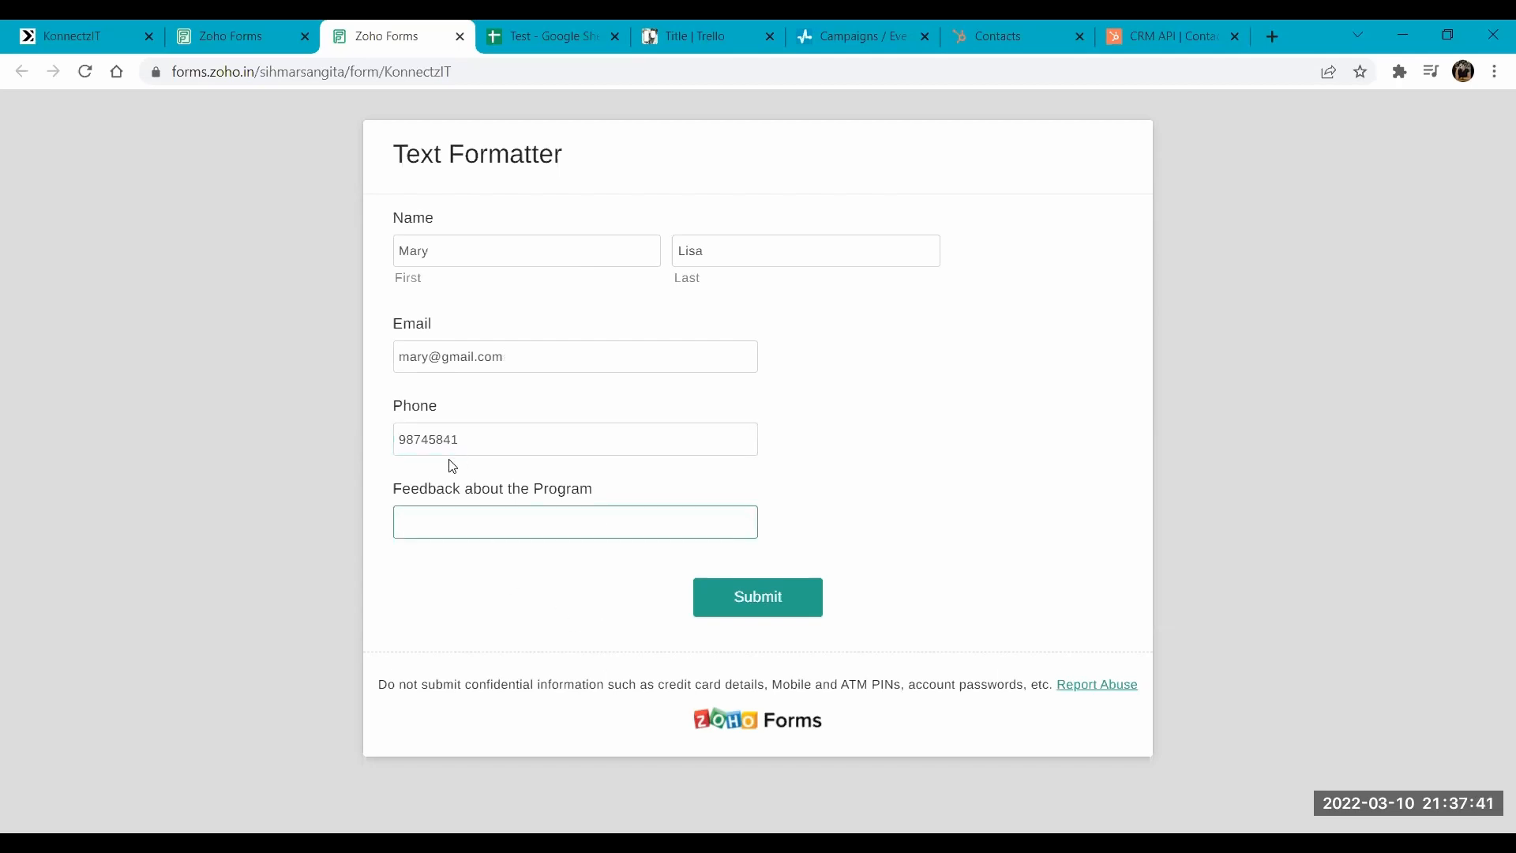
- Enter "The program was interesting." as the program feedback and submit the form
text(The program was interesting.)
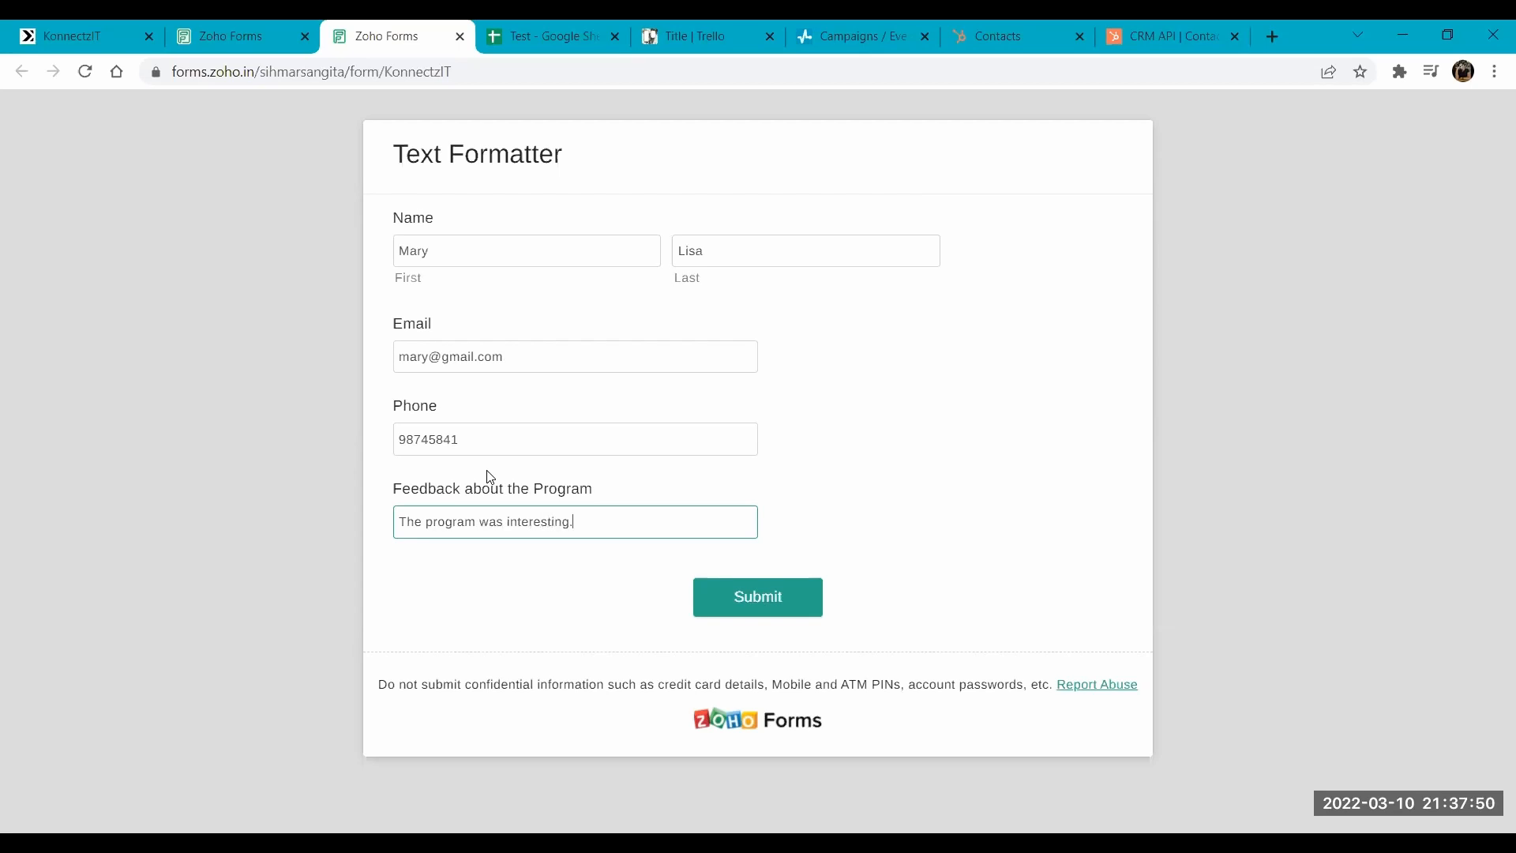
click(774, 615)
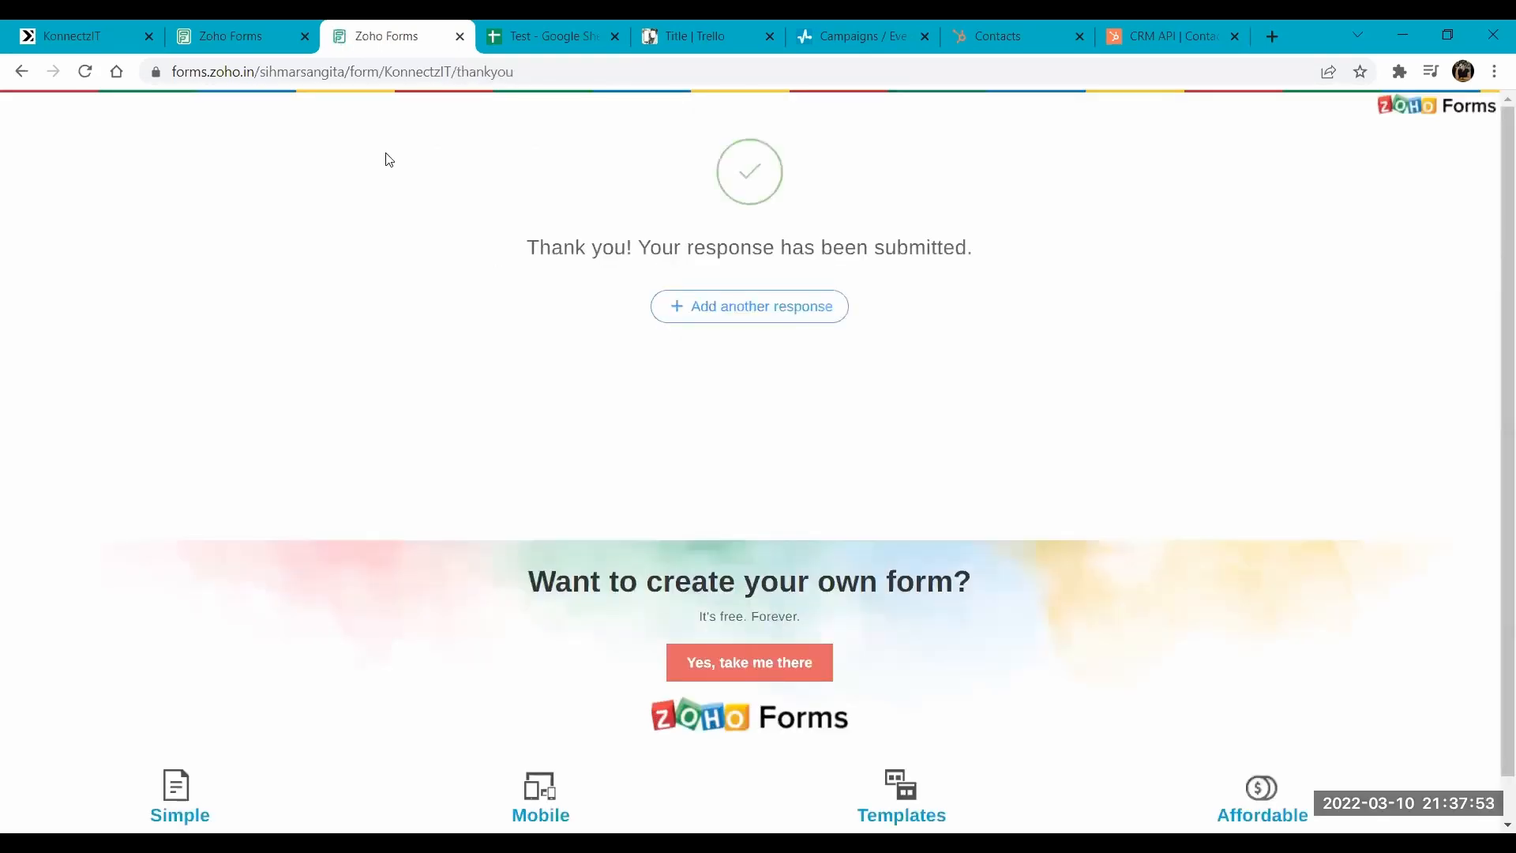
- Check the New Leads list on Trello's Title board, and review how the workflow in KonnectzIT maps form data to the card
click(723, 28)
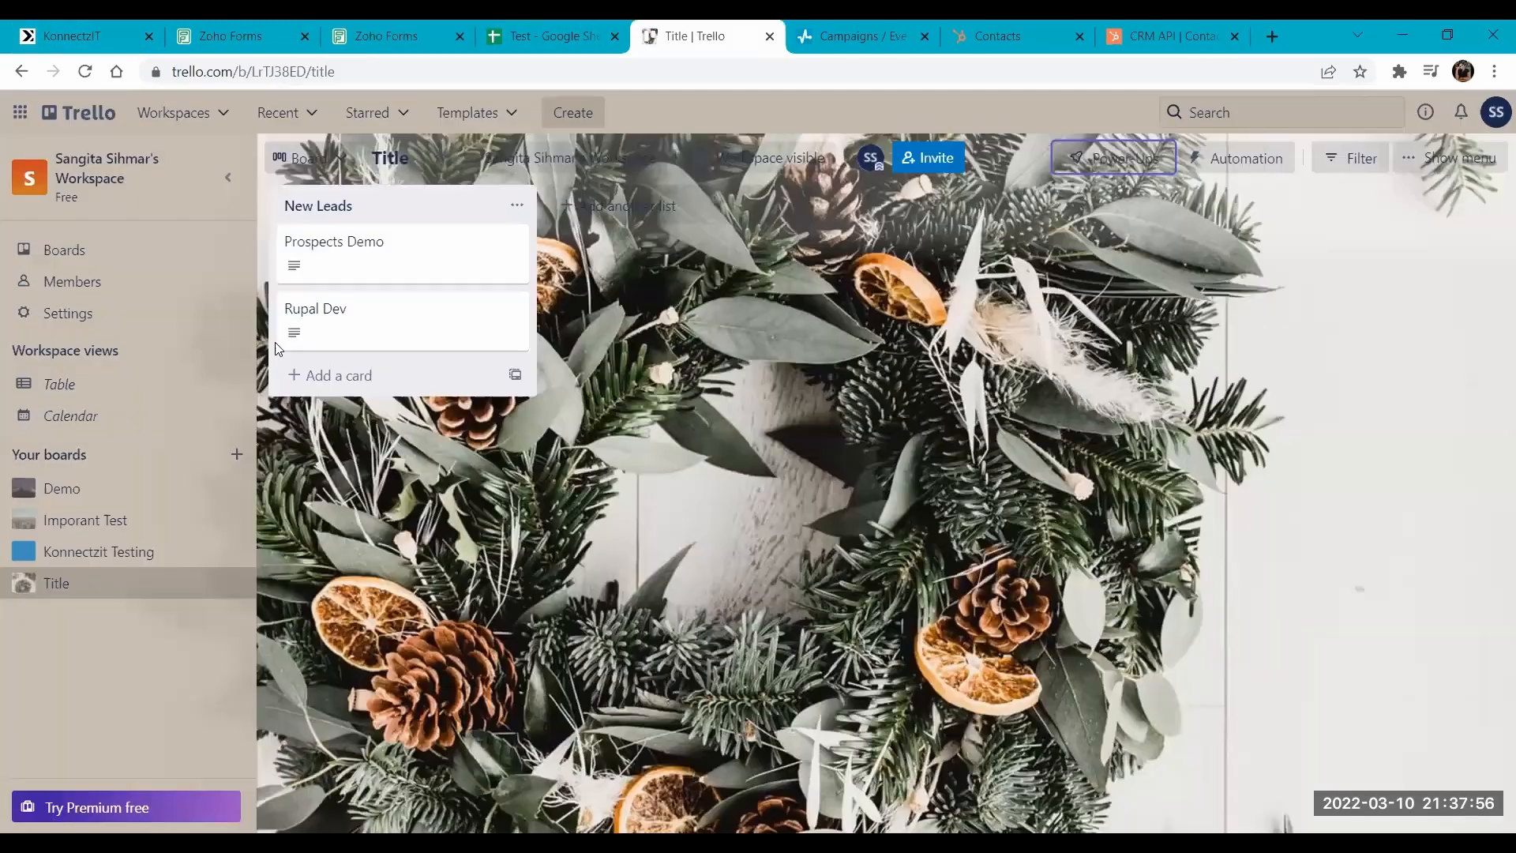
click(61, 26)
scroll(799, 512, up, 1)
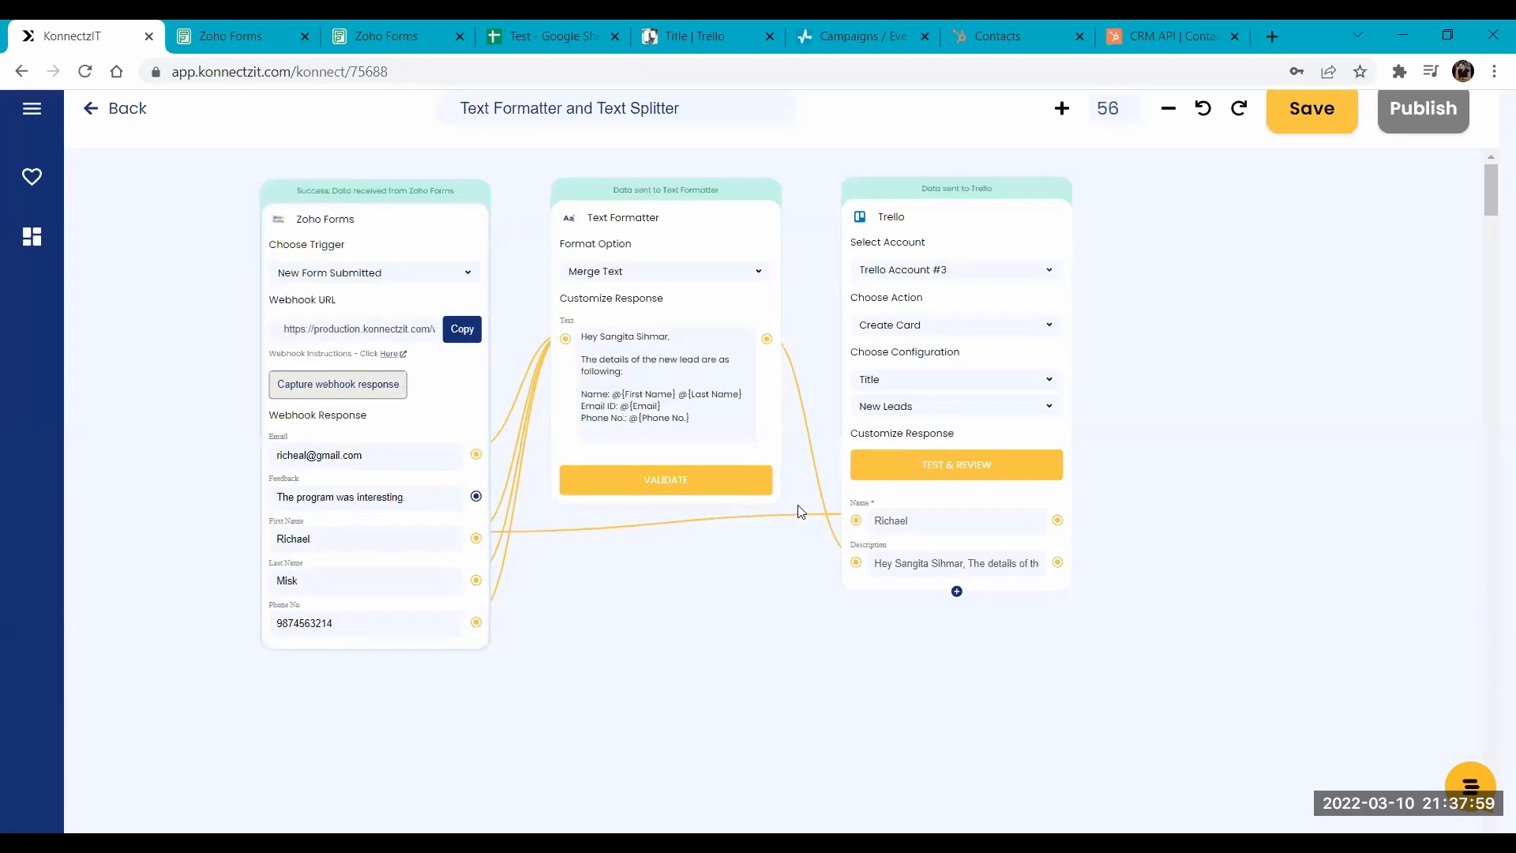
scroll(799, 512, up, 3)
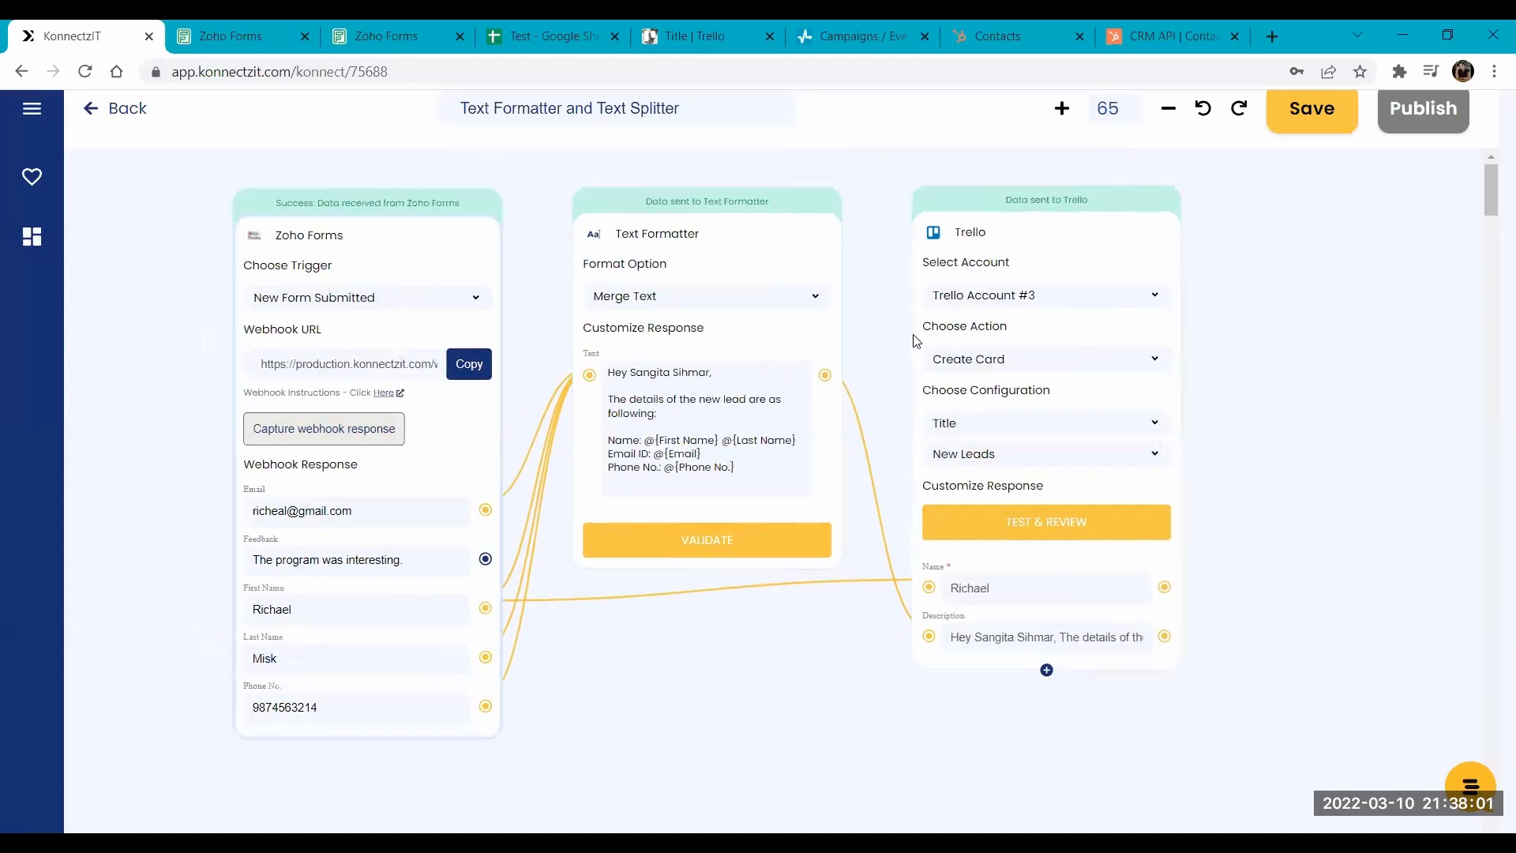
drag(912, 335, 918, 328)
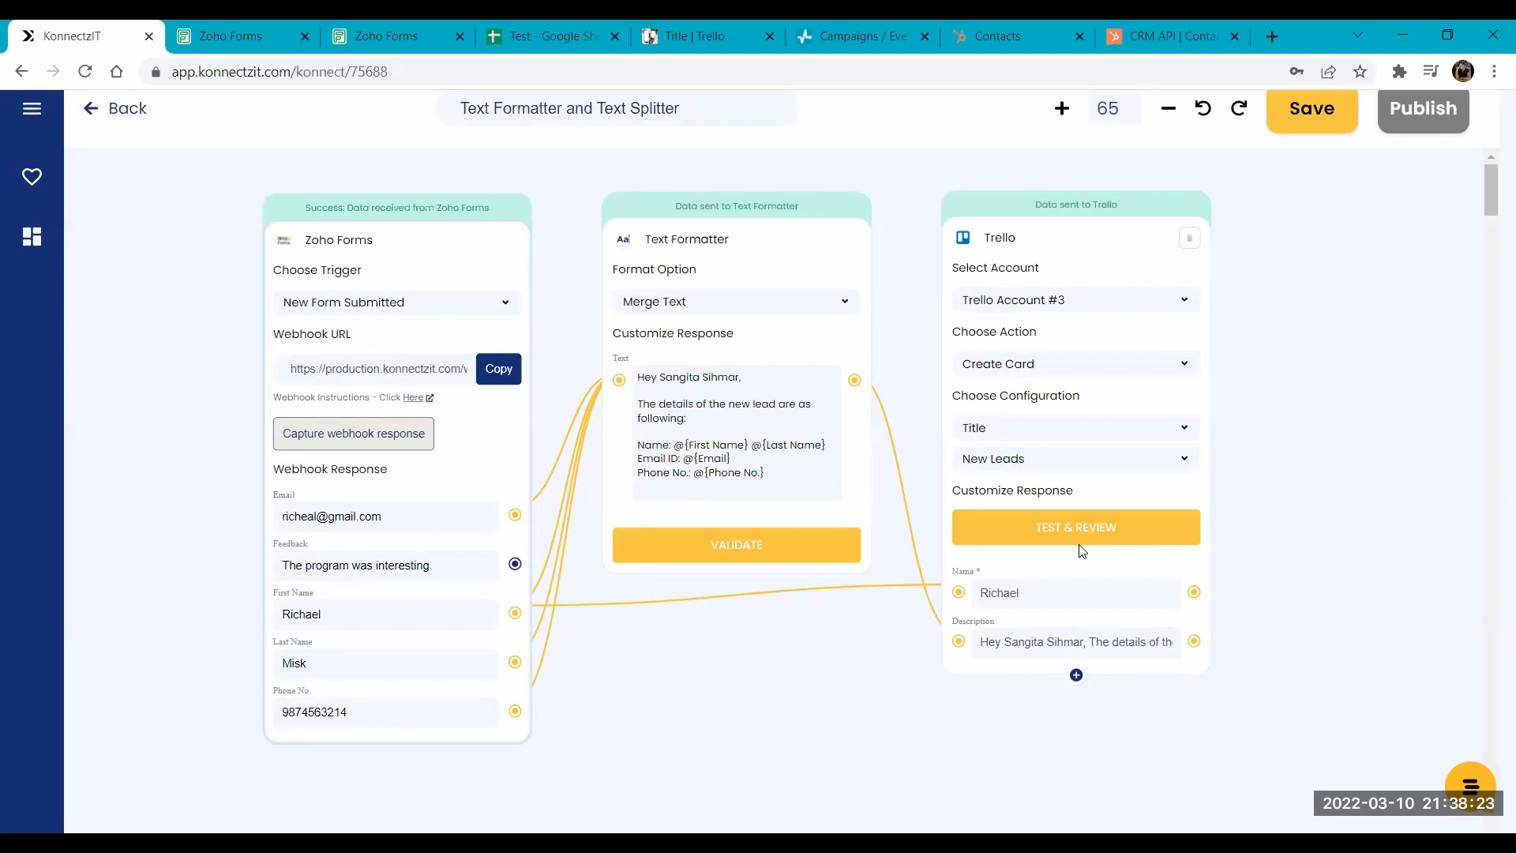
- Change the Text Formatter's format option to Case
click(709, 309)
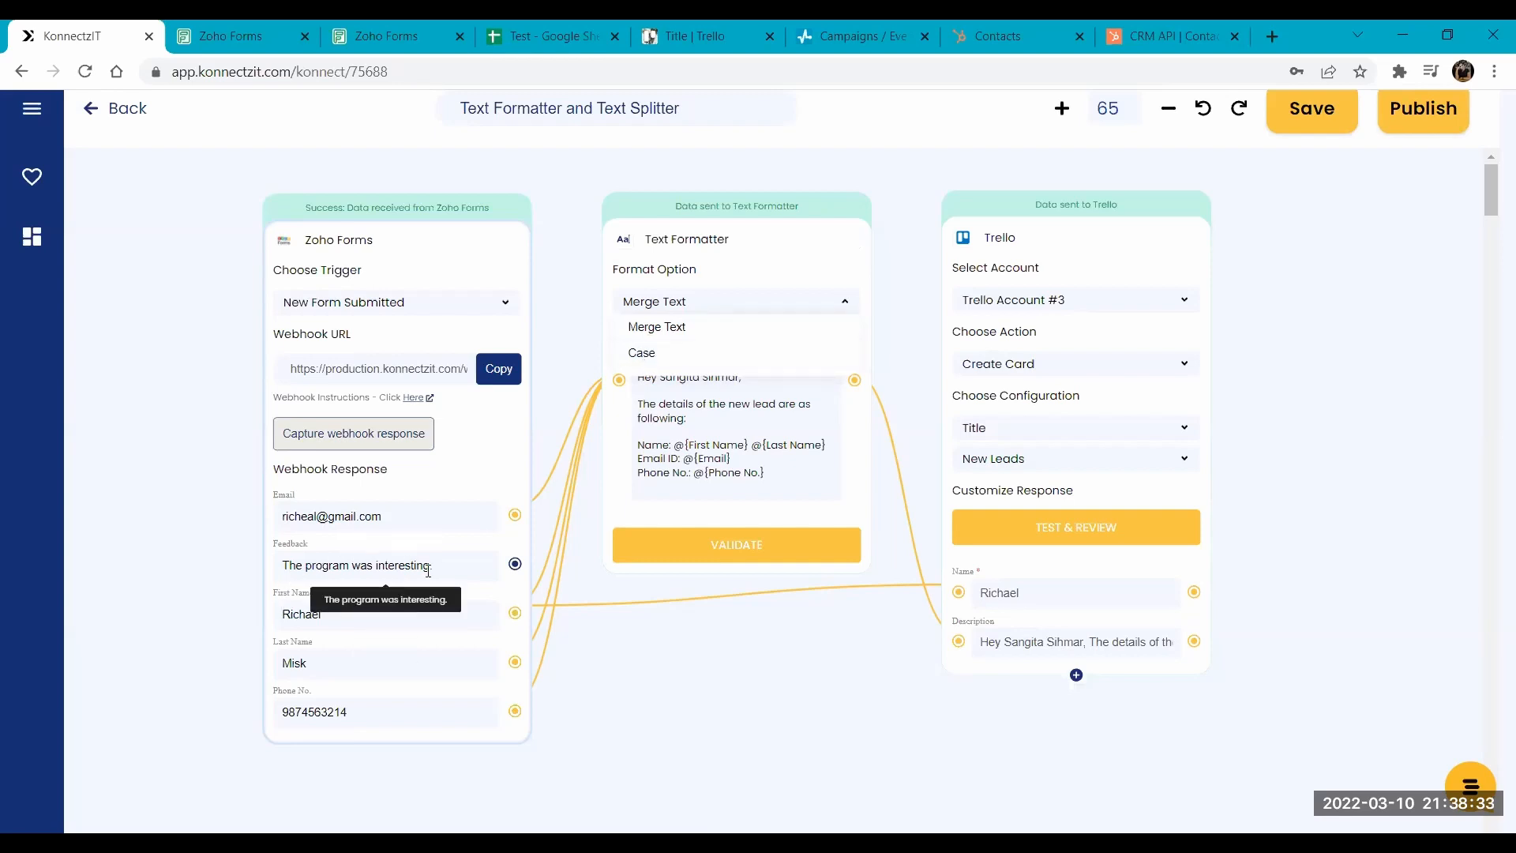
click(708, 359)
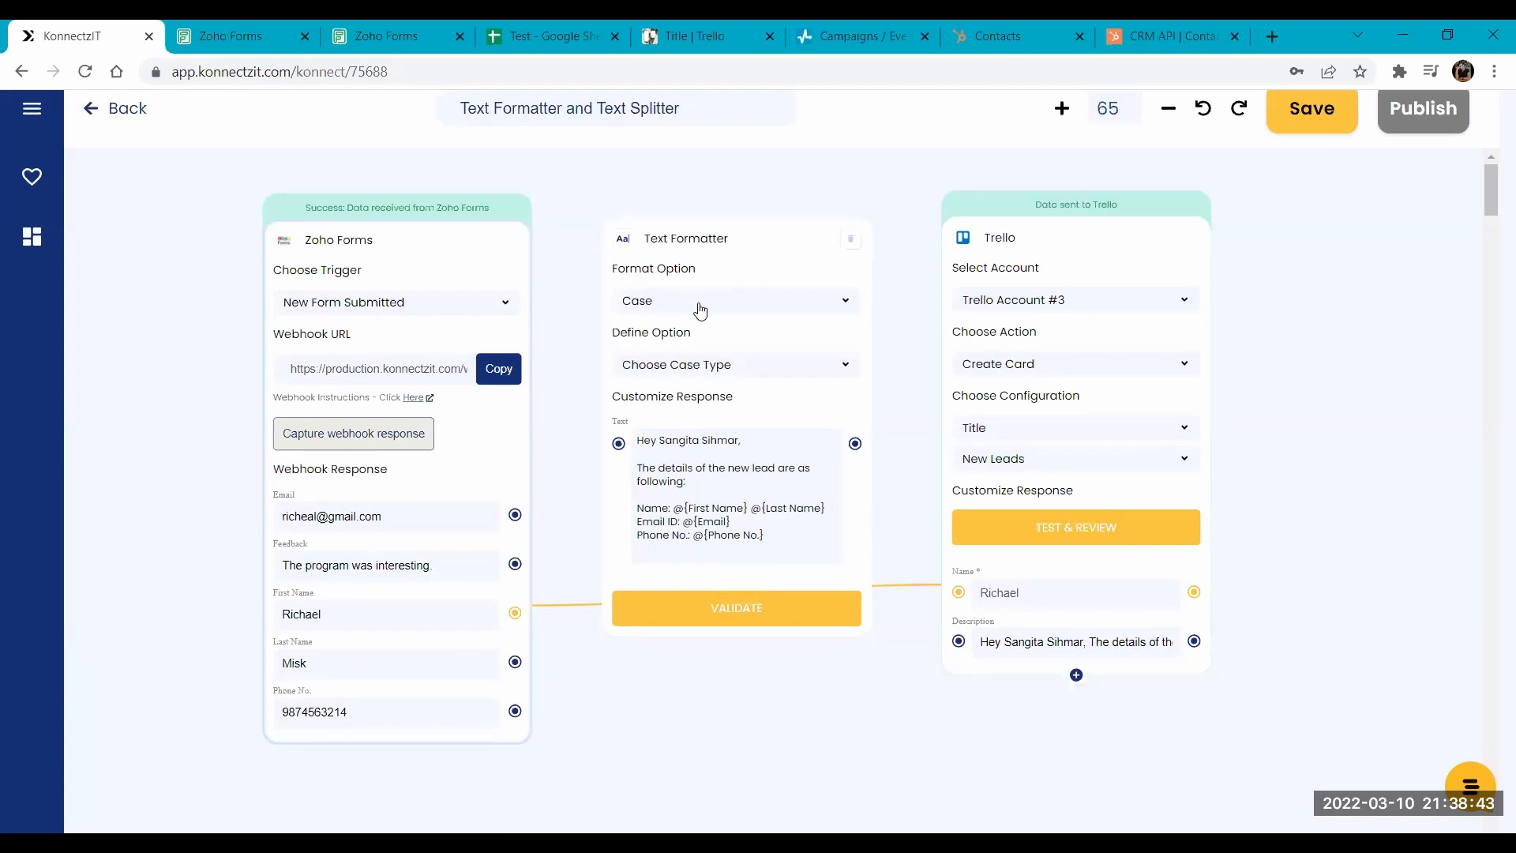
drag(641, 686, 694, 550)
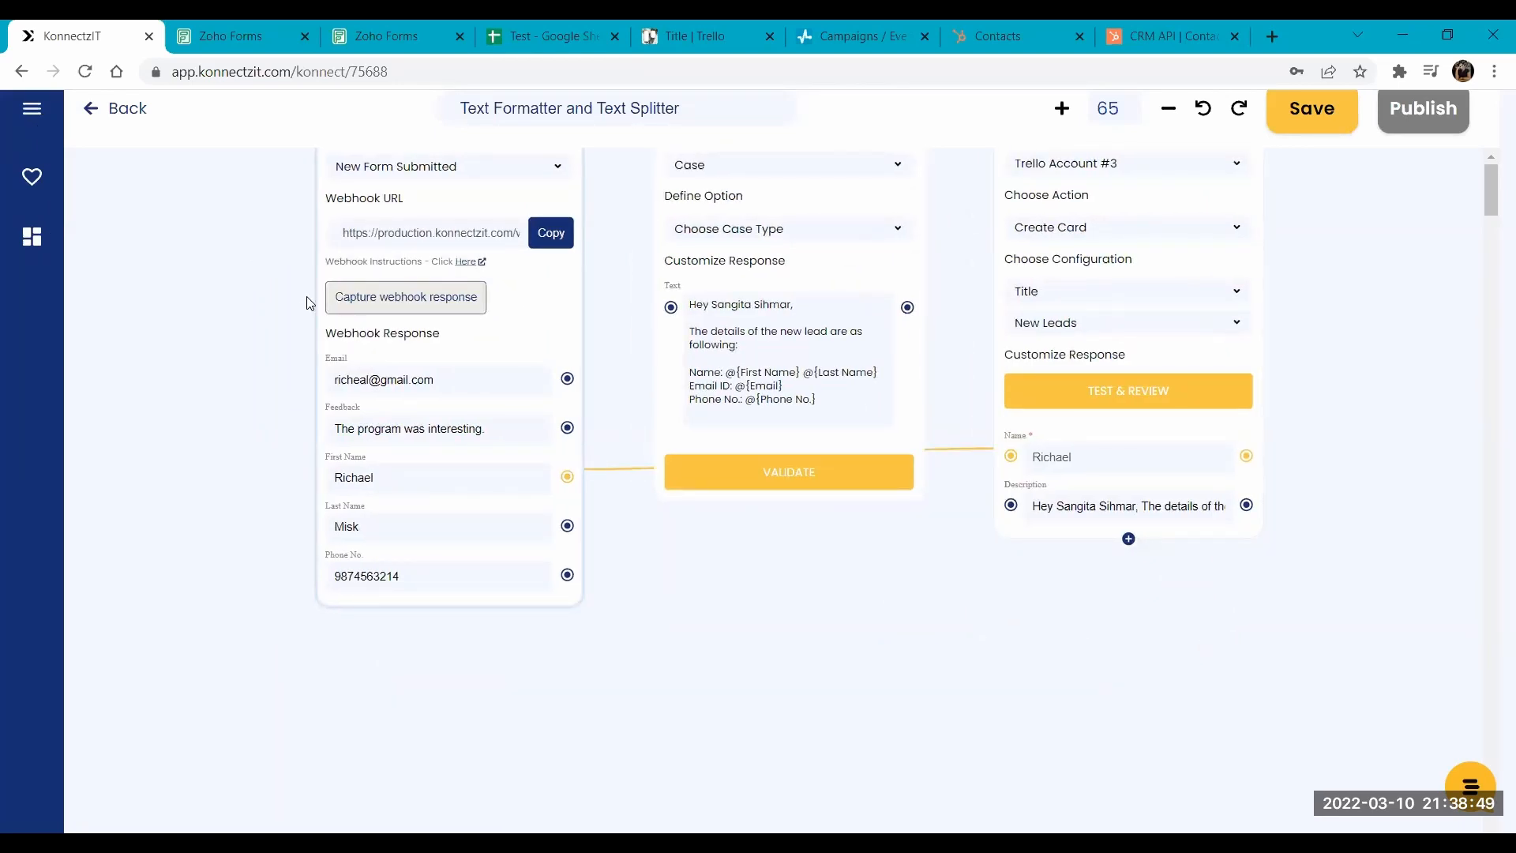
- Find the TextSplitter add-on by searching "text spli" and place it on the canvas directly below the Text Formatter
click(84, 194)
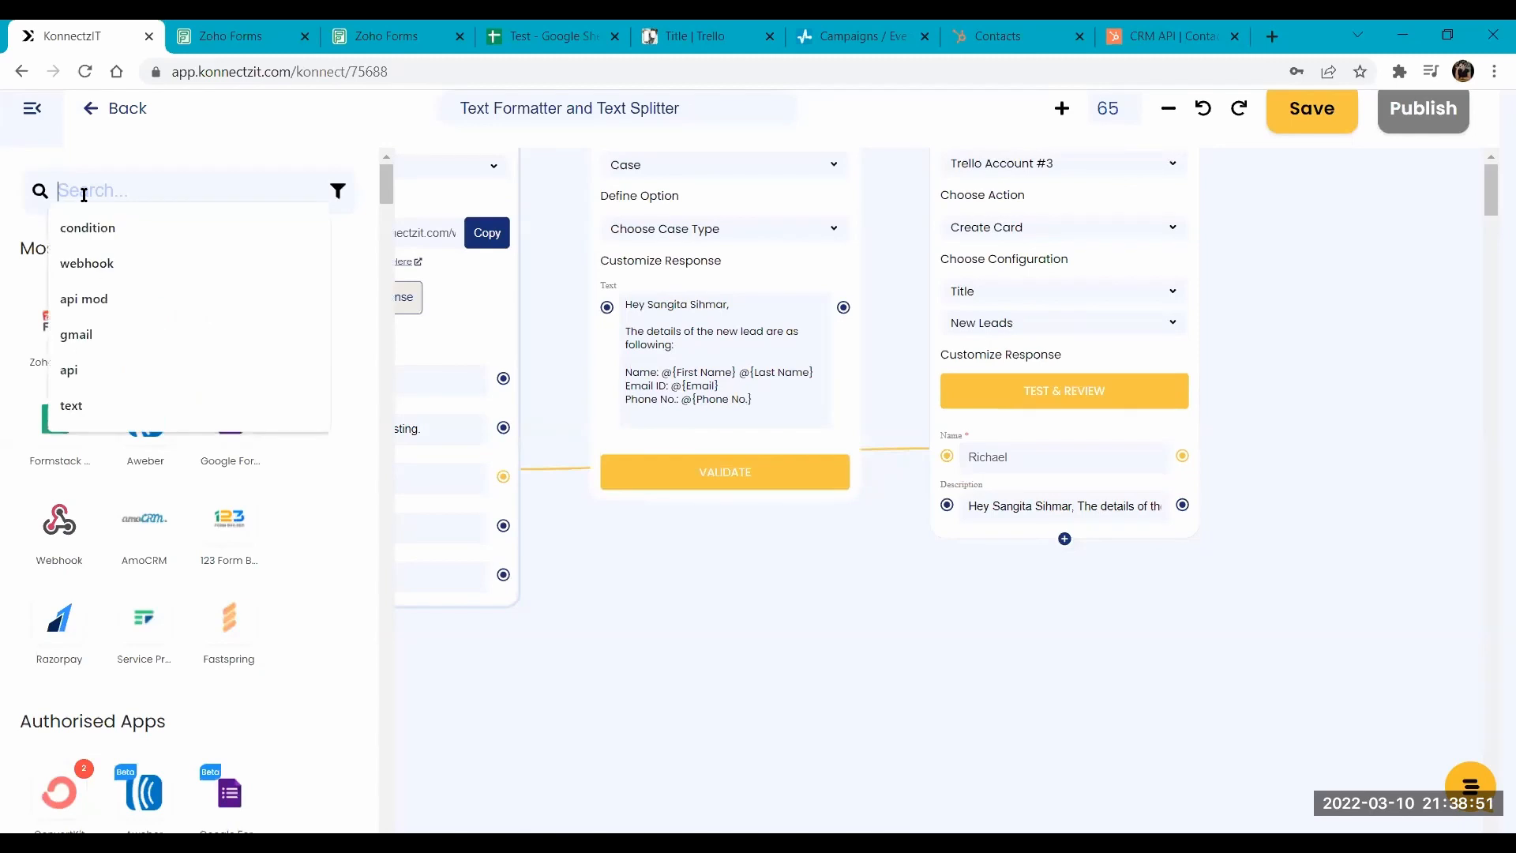
text(text spl)
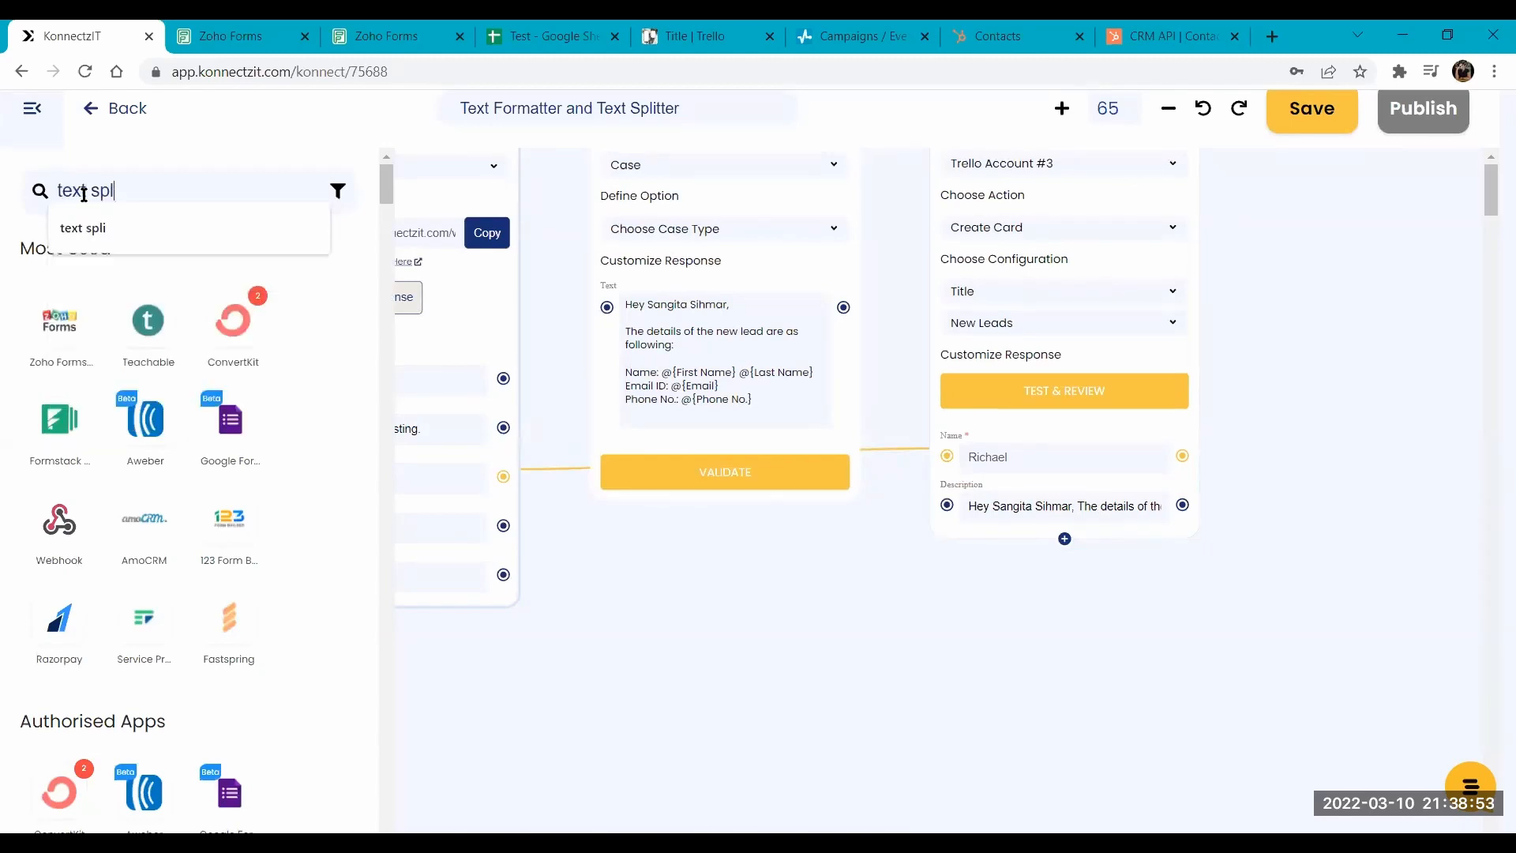
text(i)
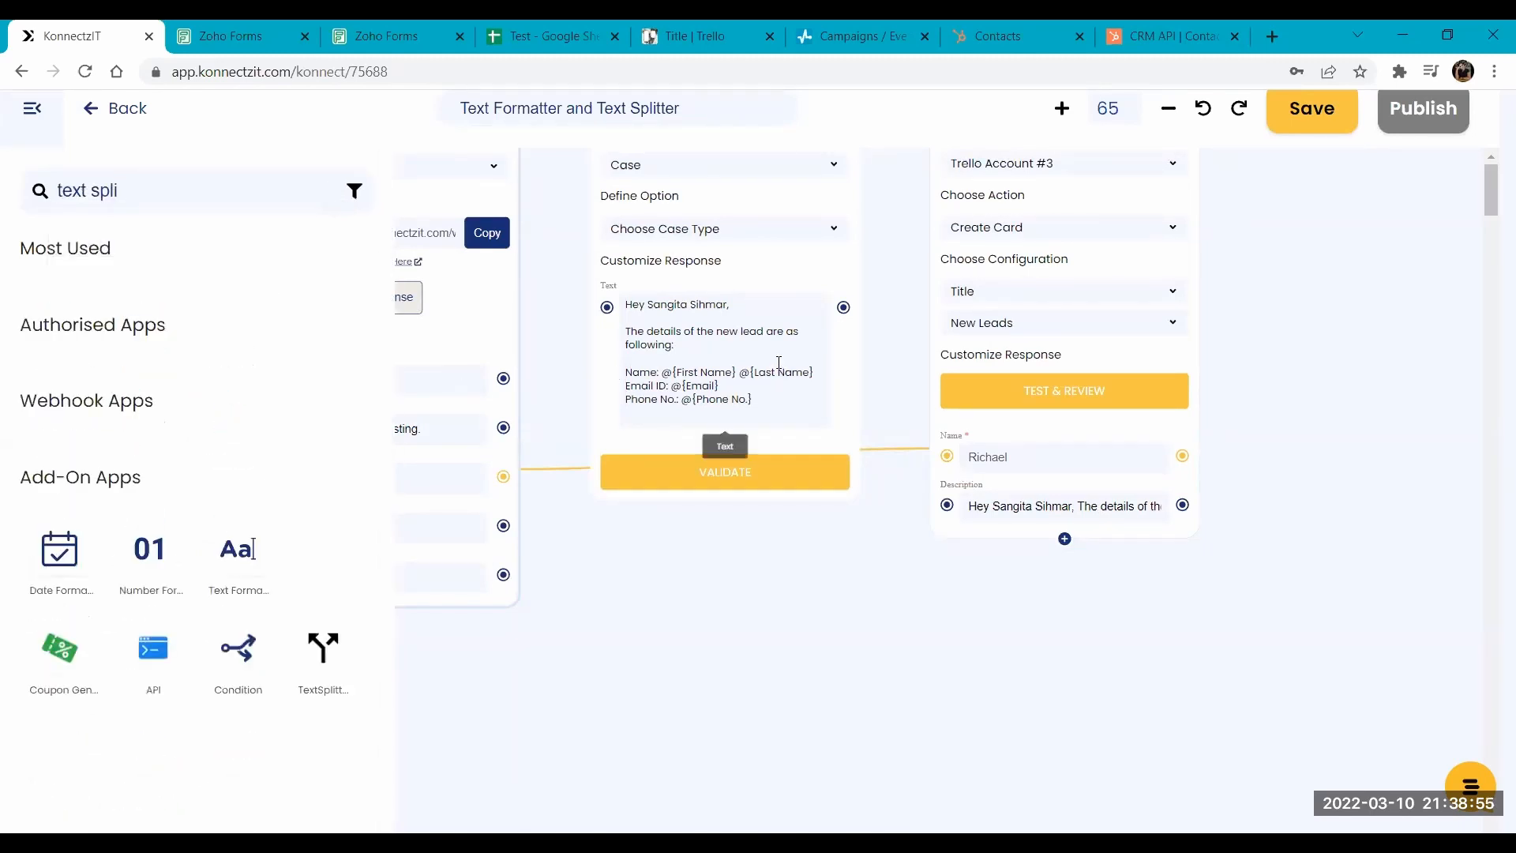
drag(343, 669, 657, 584)
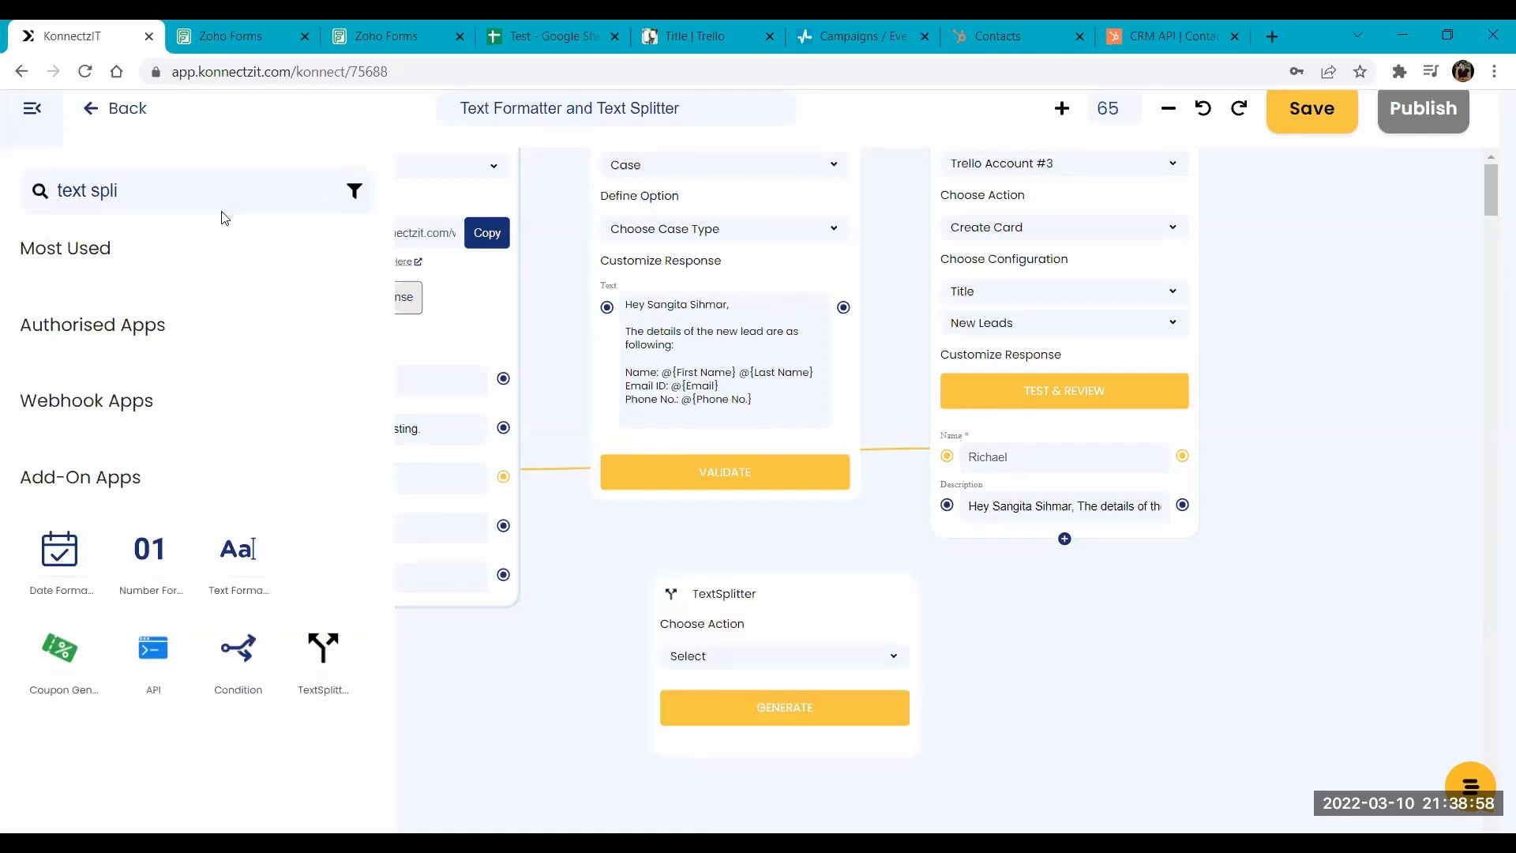
click(32, 110)
drag(1098, 594, 1074, 480)
drag(814, 492, 722, 418)
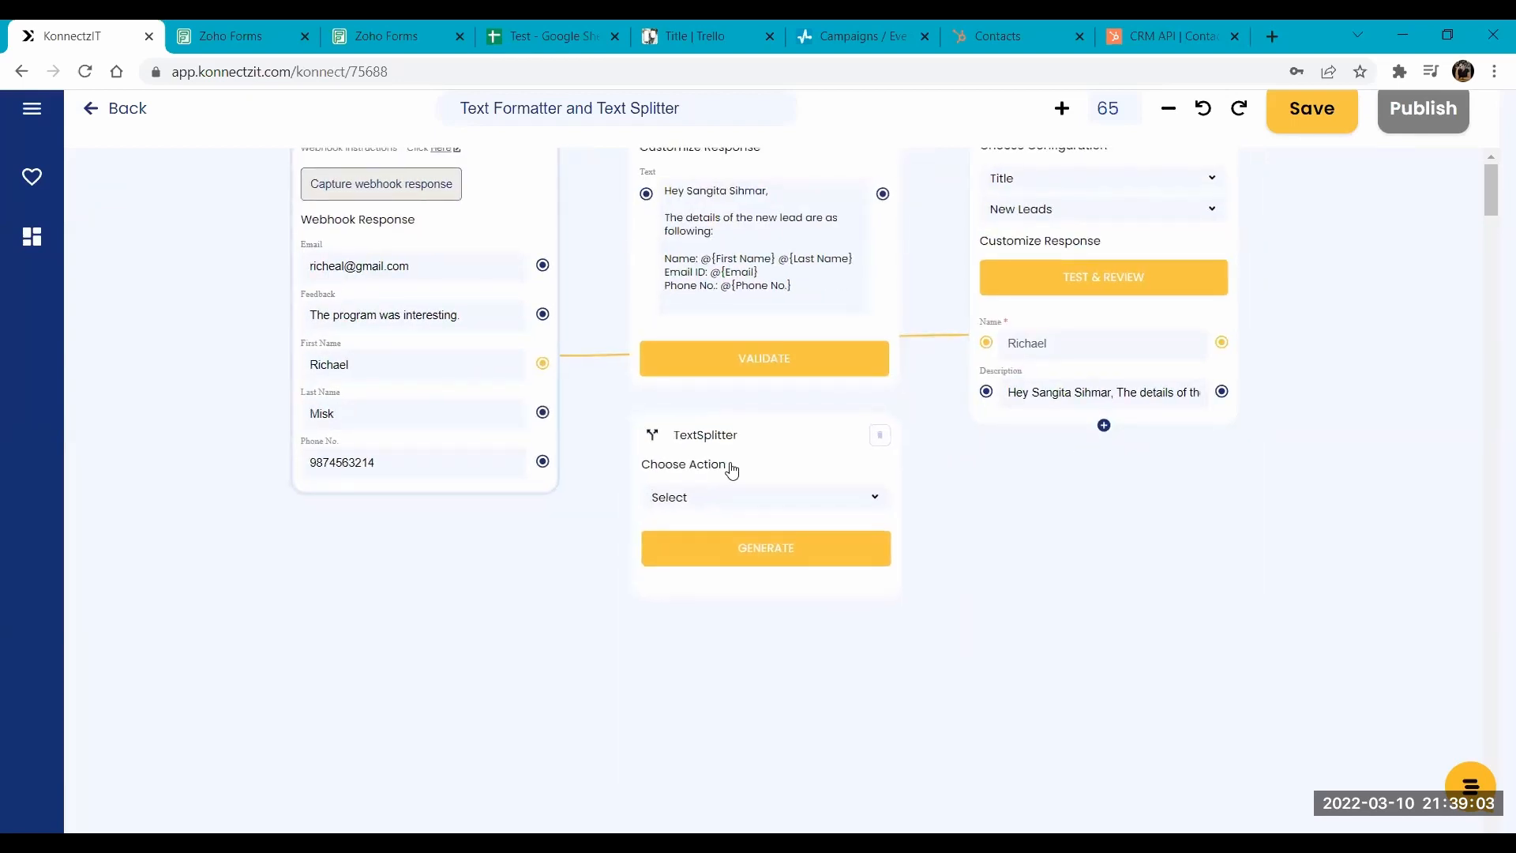
- Set the TextSplitter's action to Split Text and its segment index to All
click(731, 507)
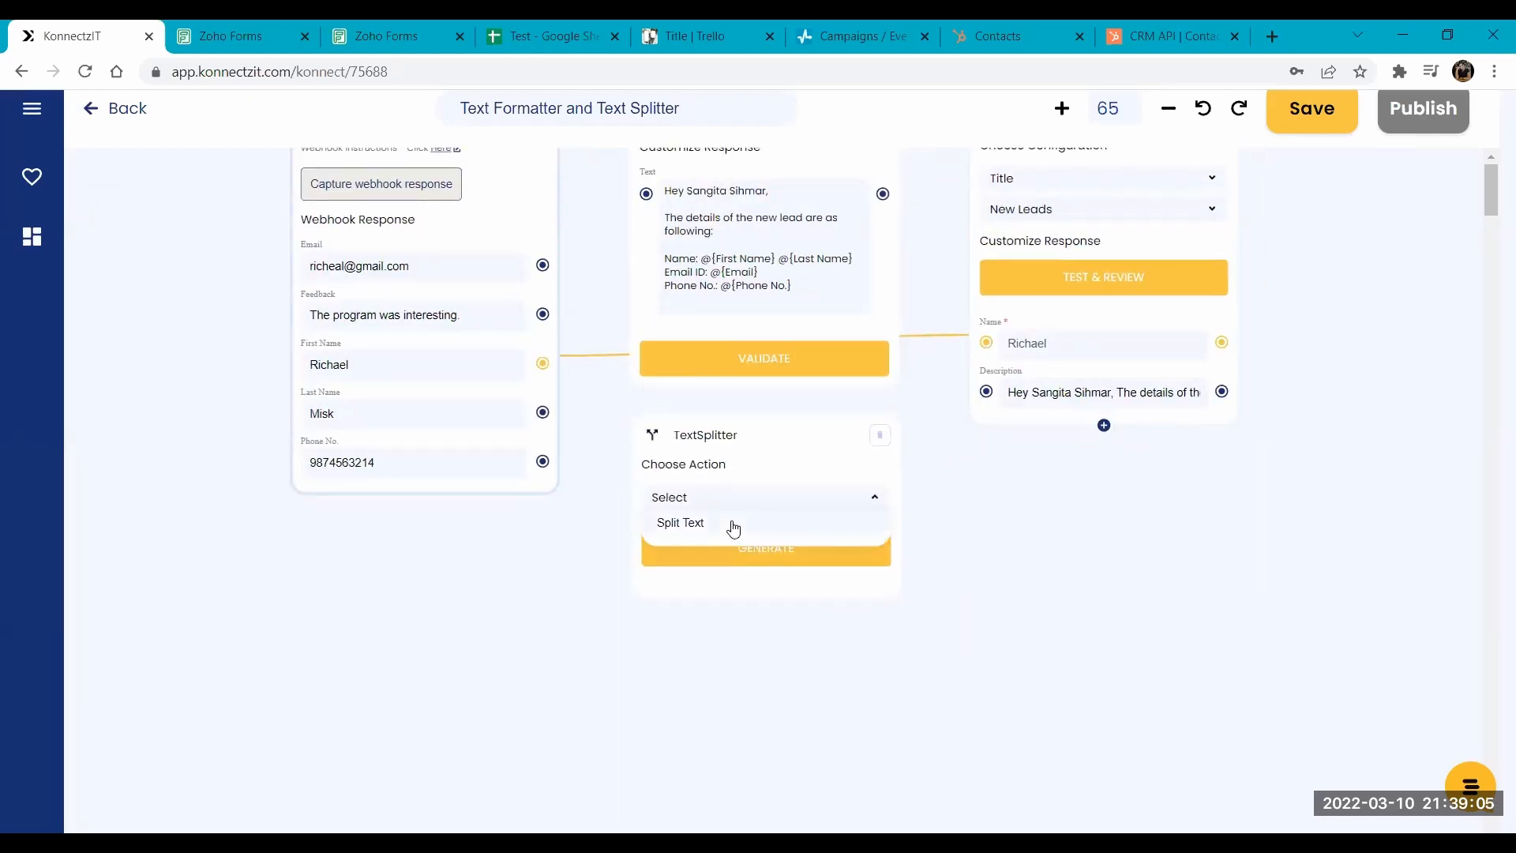
click(731, 521)
drag(1048, 606, 1059, 514)
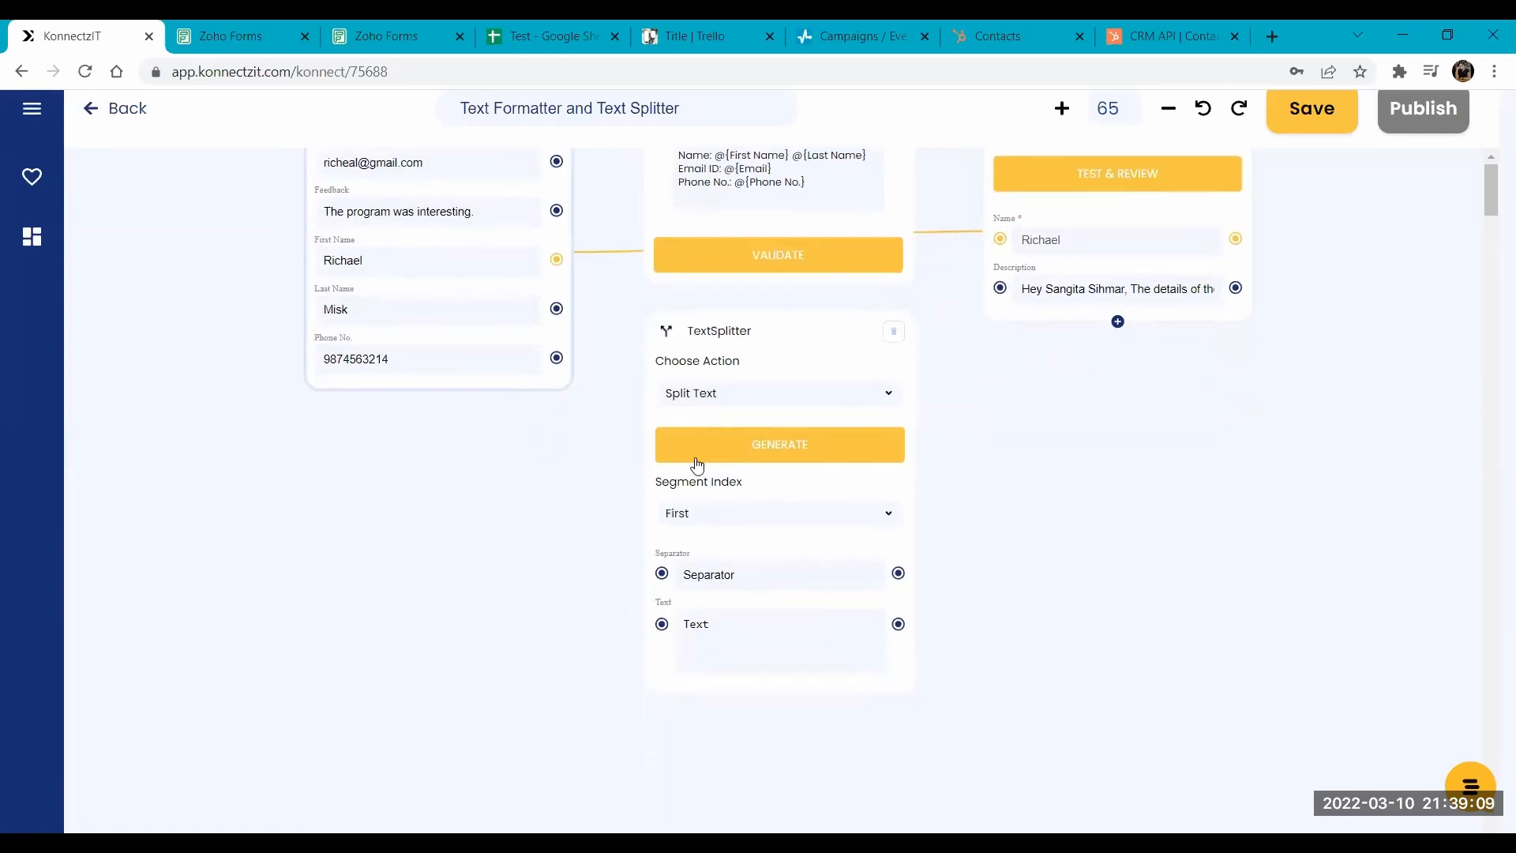
click(723, 517)
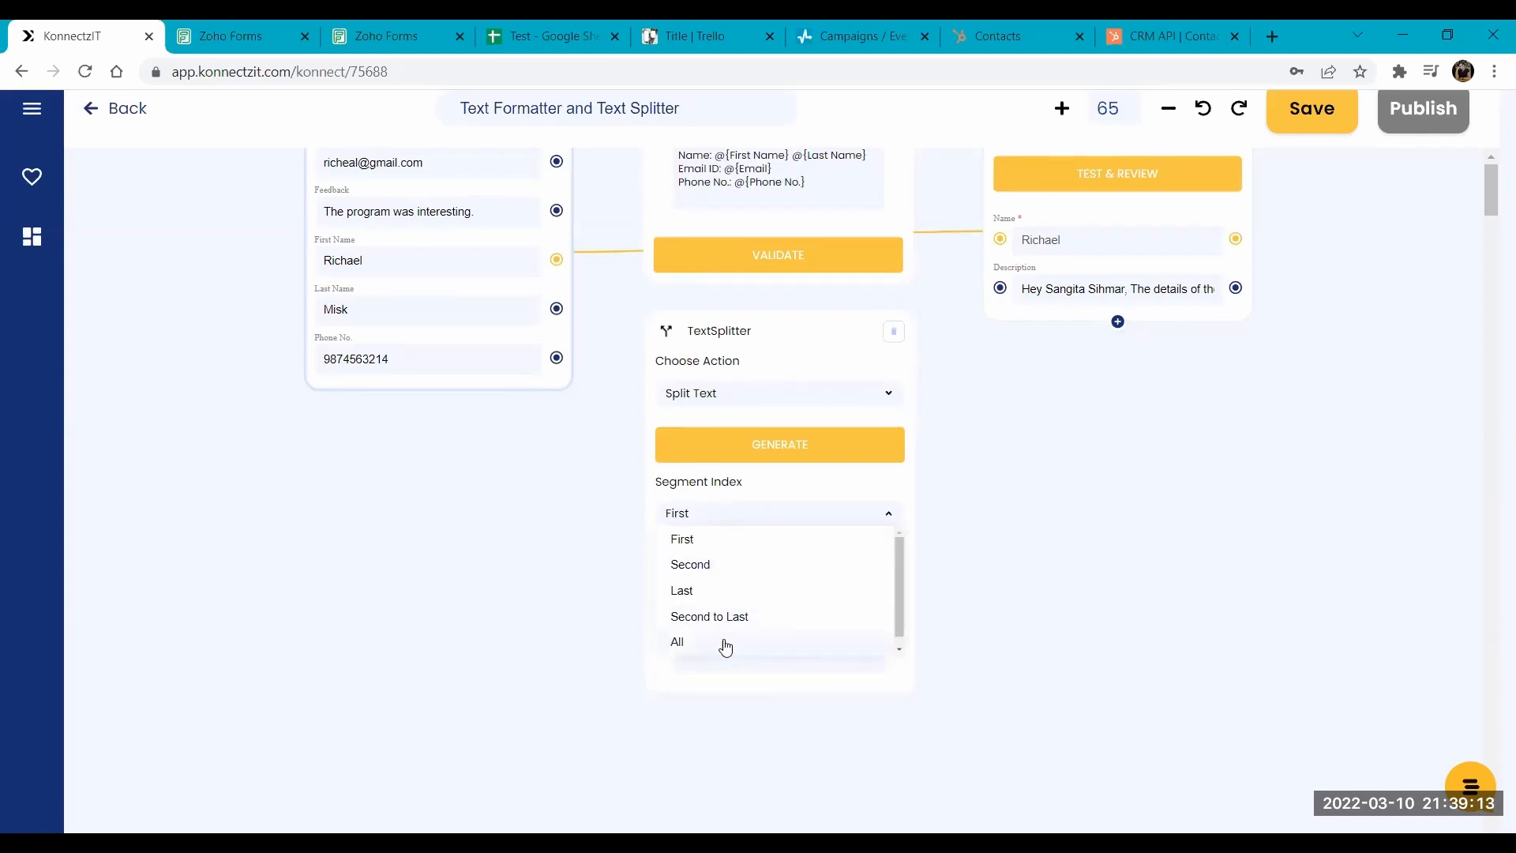
click(682, 641)
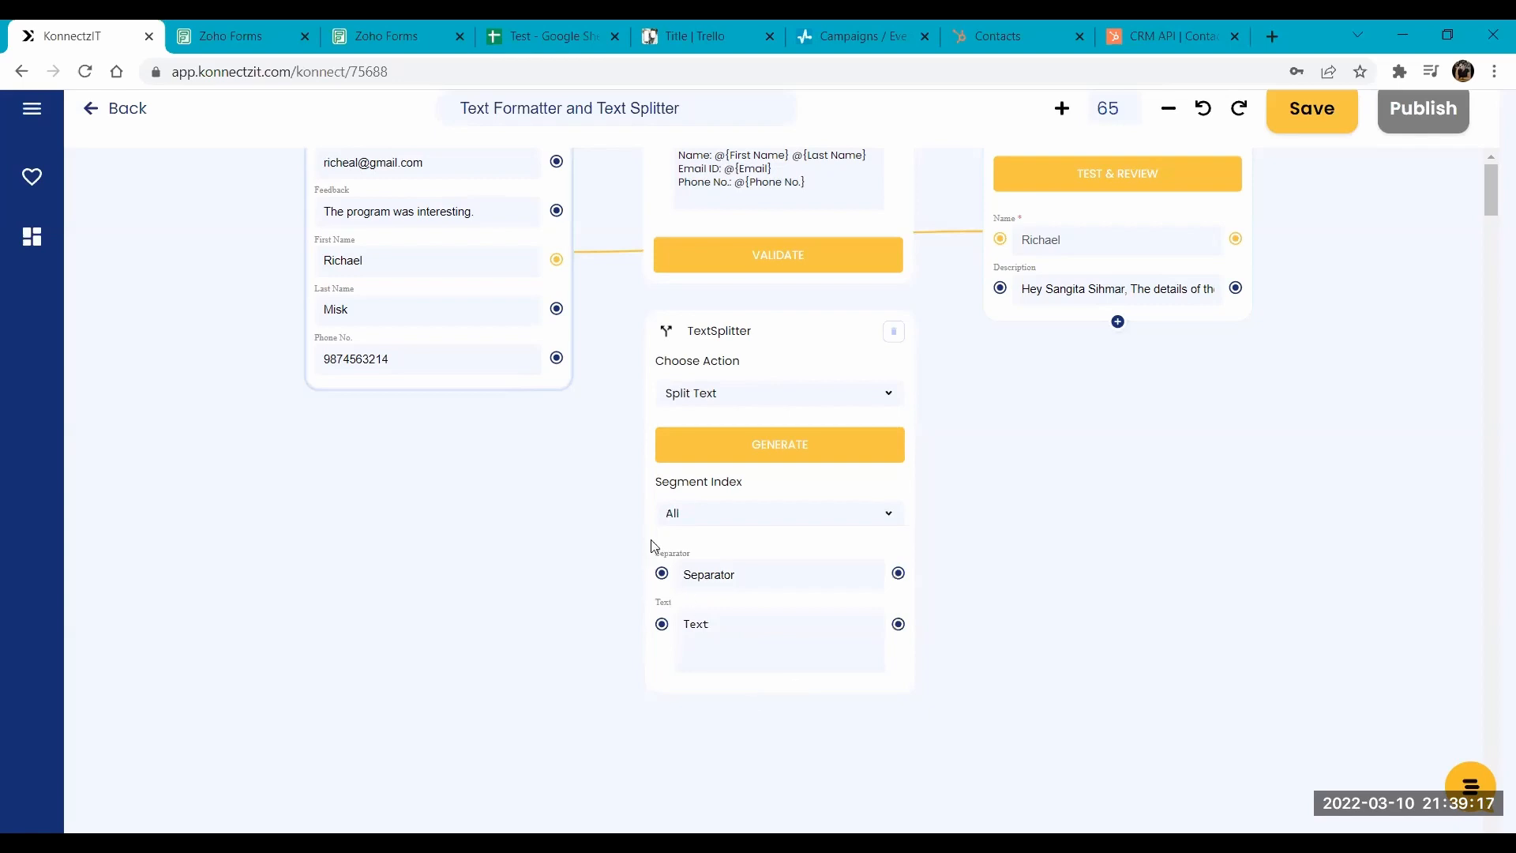
- Map the form's Feedback to the TextSplitter's Text, set the separator to a space, and generate the split
drag(557, 211, 662, 626)
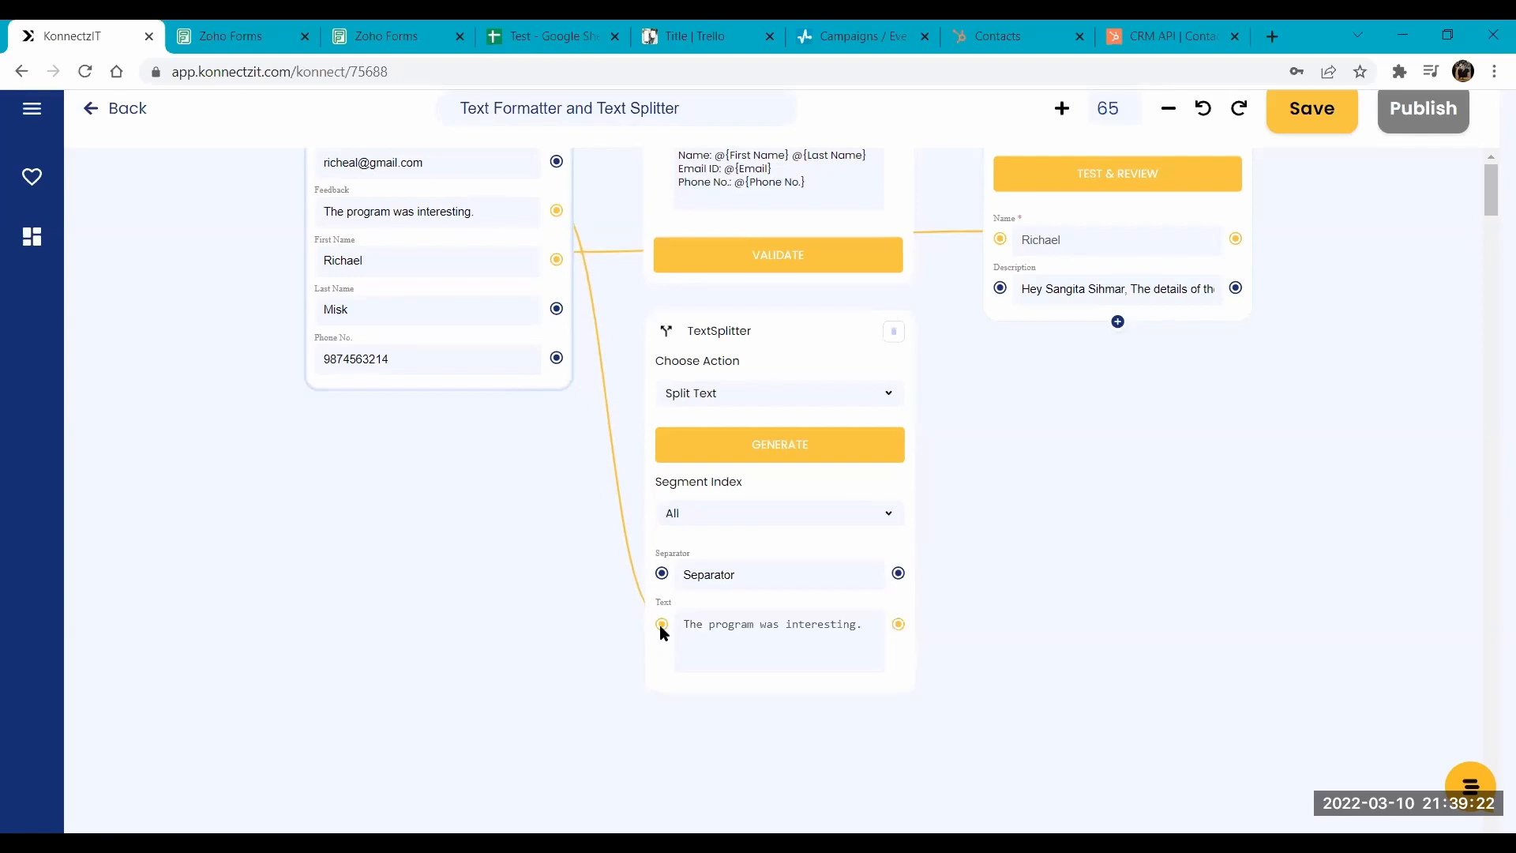
click(759, 585)
click(739, 588)
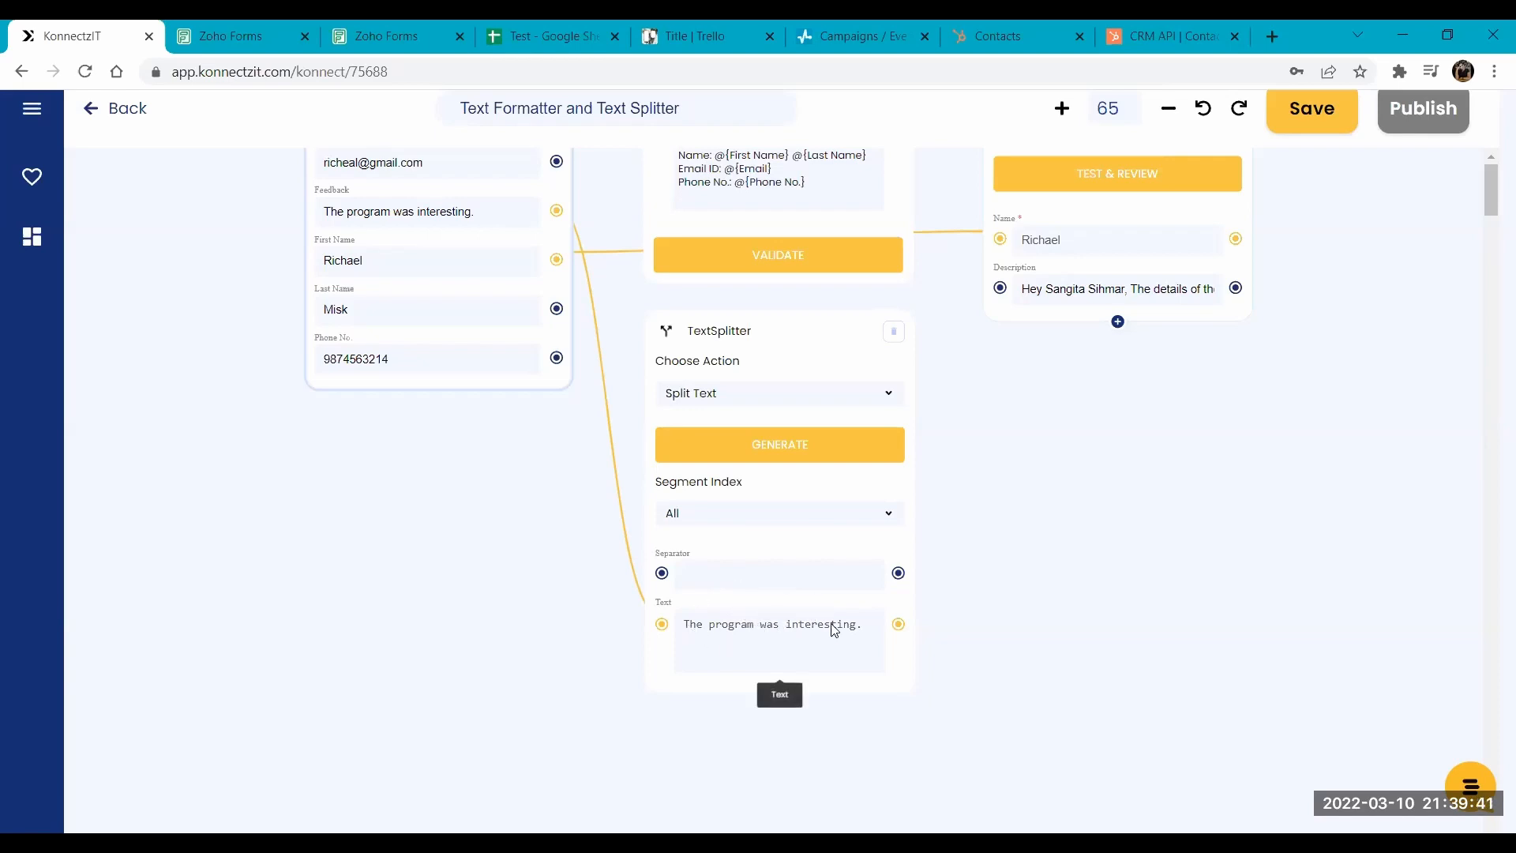
click(781, 459)
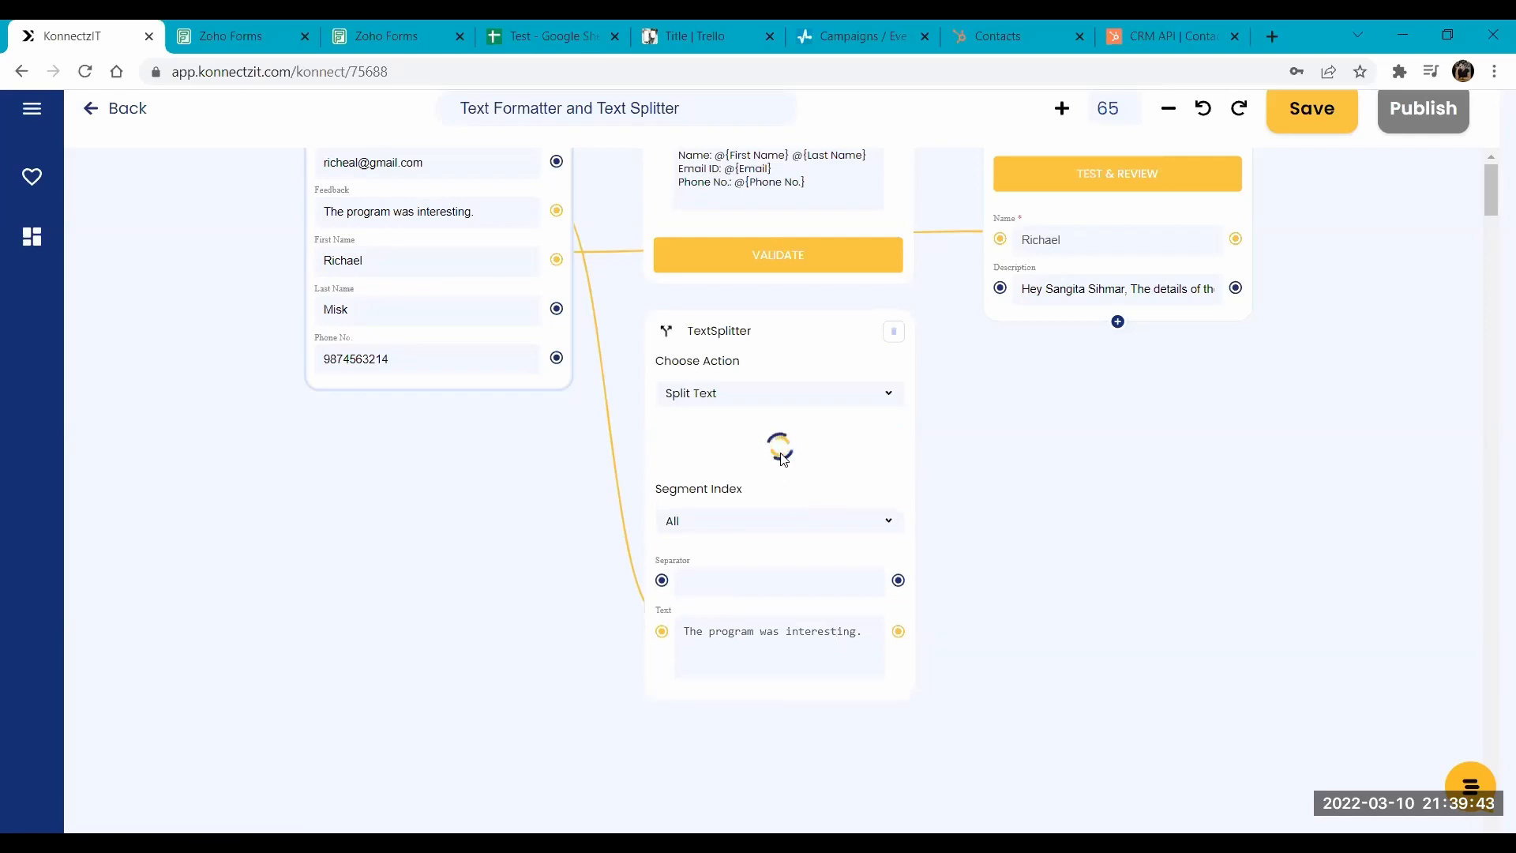
- Add the split results 0, 1, 2 and 3 to the TextSplitter as output fields
click(779, 694)
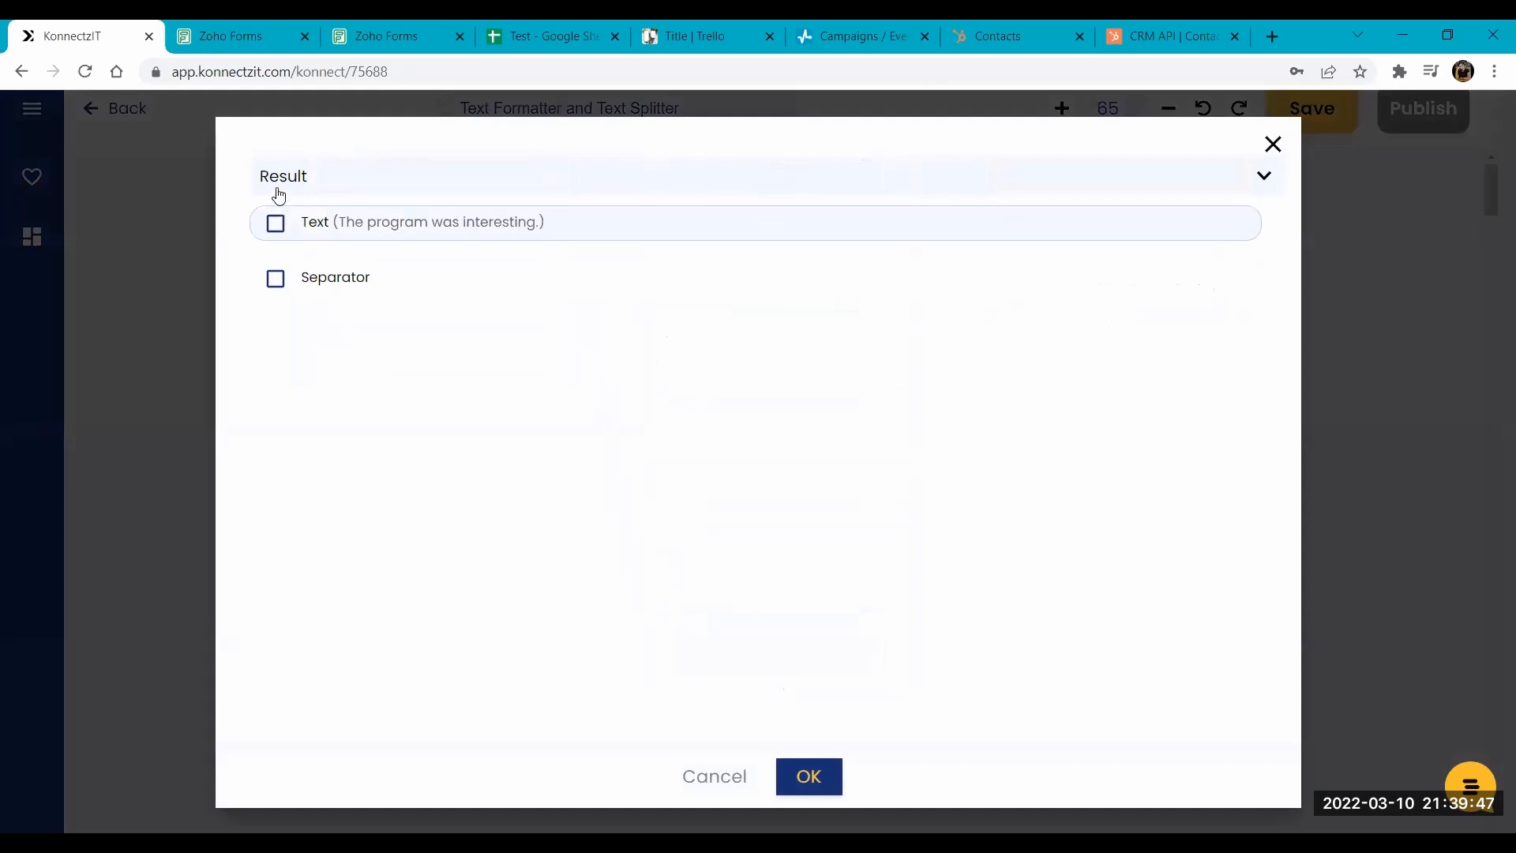
click(277, 182)
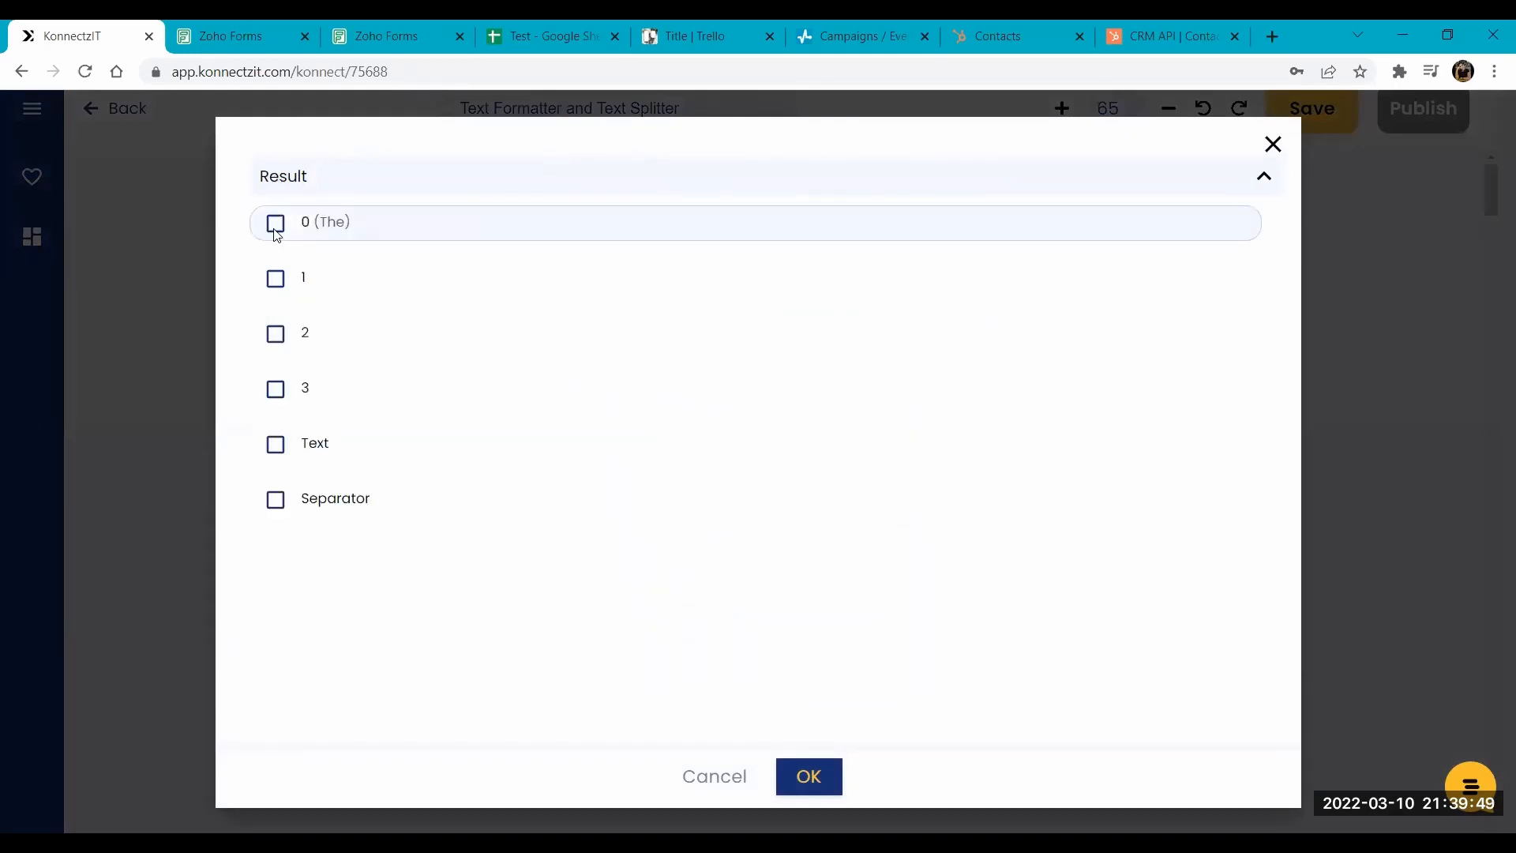
click(276, 225)
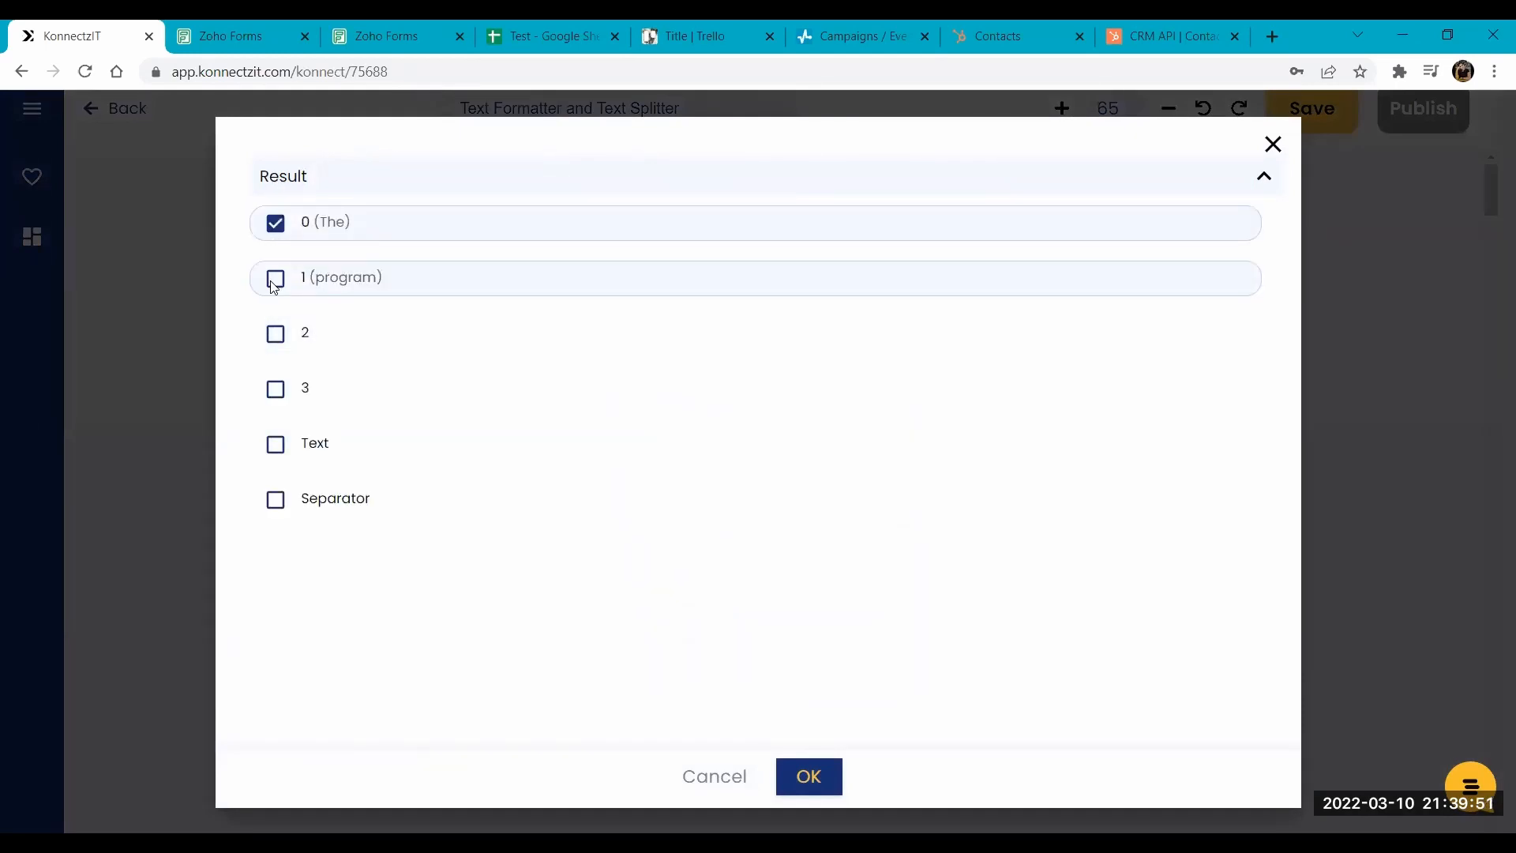
click(275, 280)
click(275, 335)
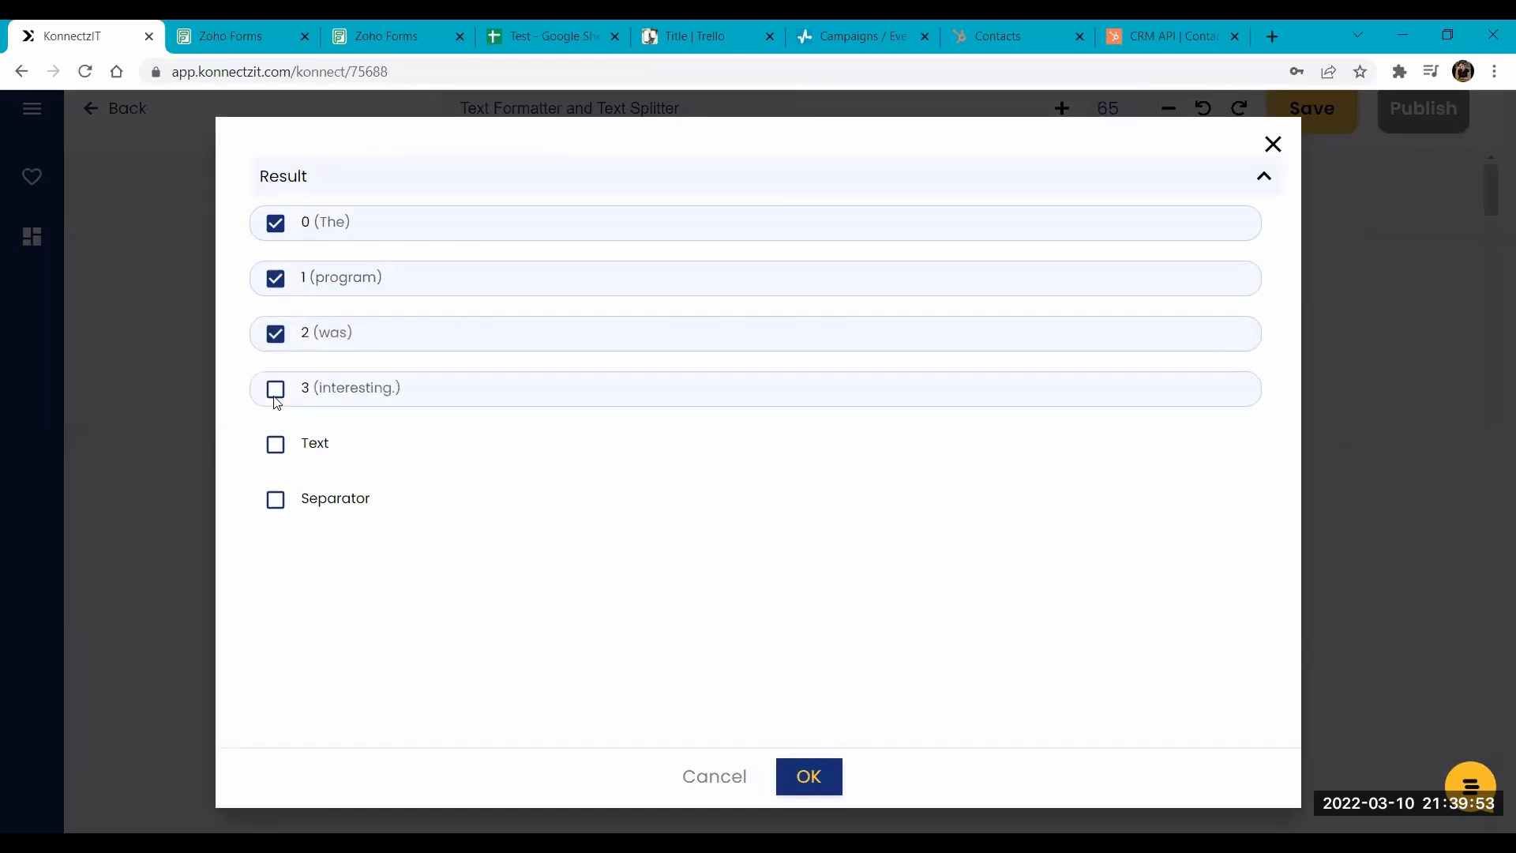
click(275, 396)
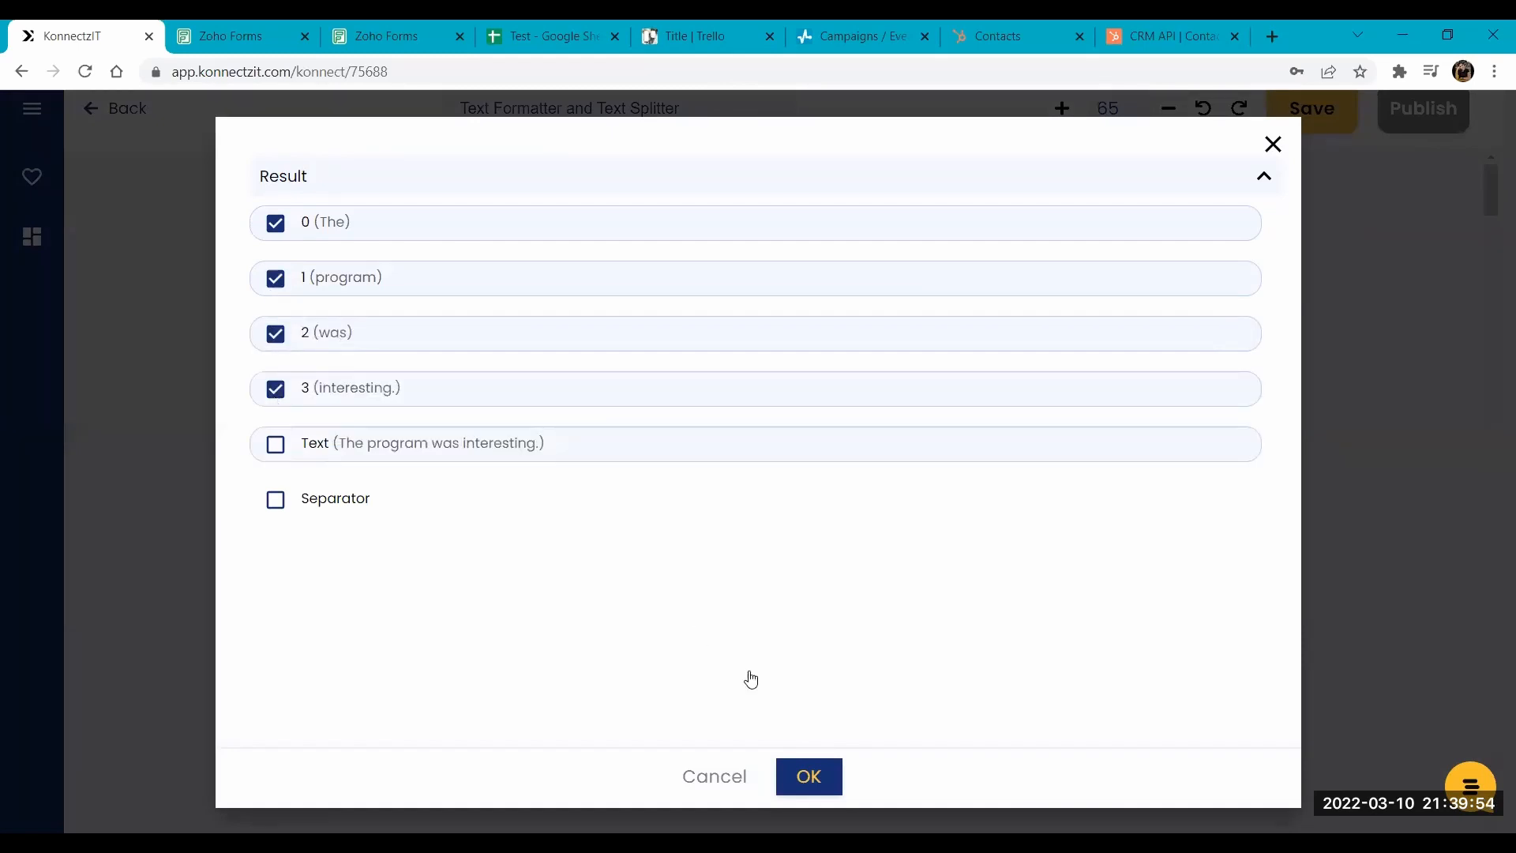
click(799, 766)
scroll(1093, 469, down, 2)
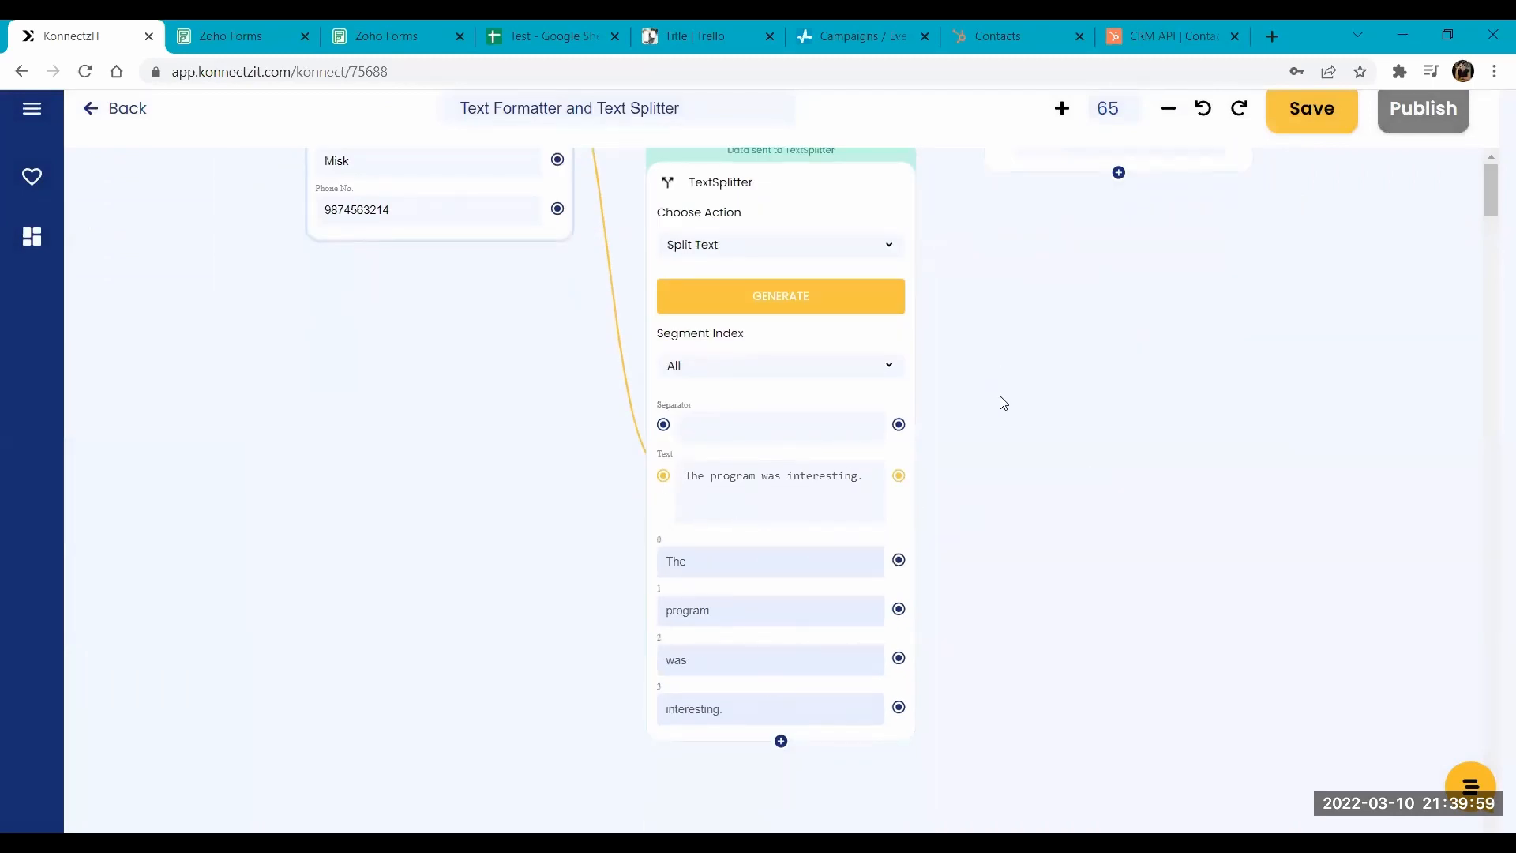
- Replace the TextSplitter's Feedback mapping with the form's Email, set the separator to @, and generate the split
drag(998, 402, 1037, 539)
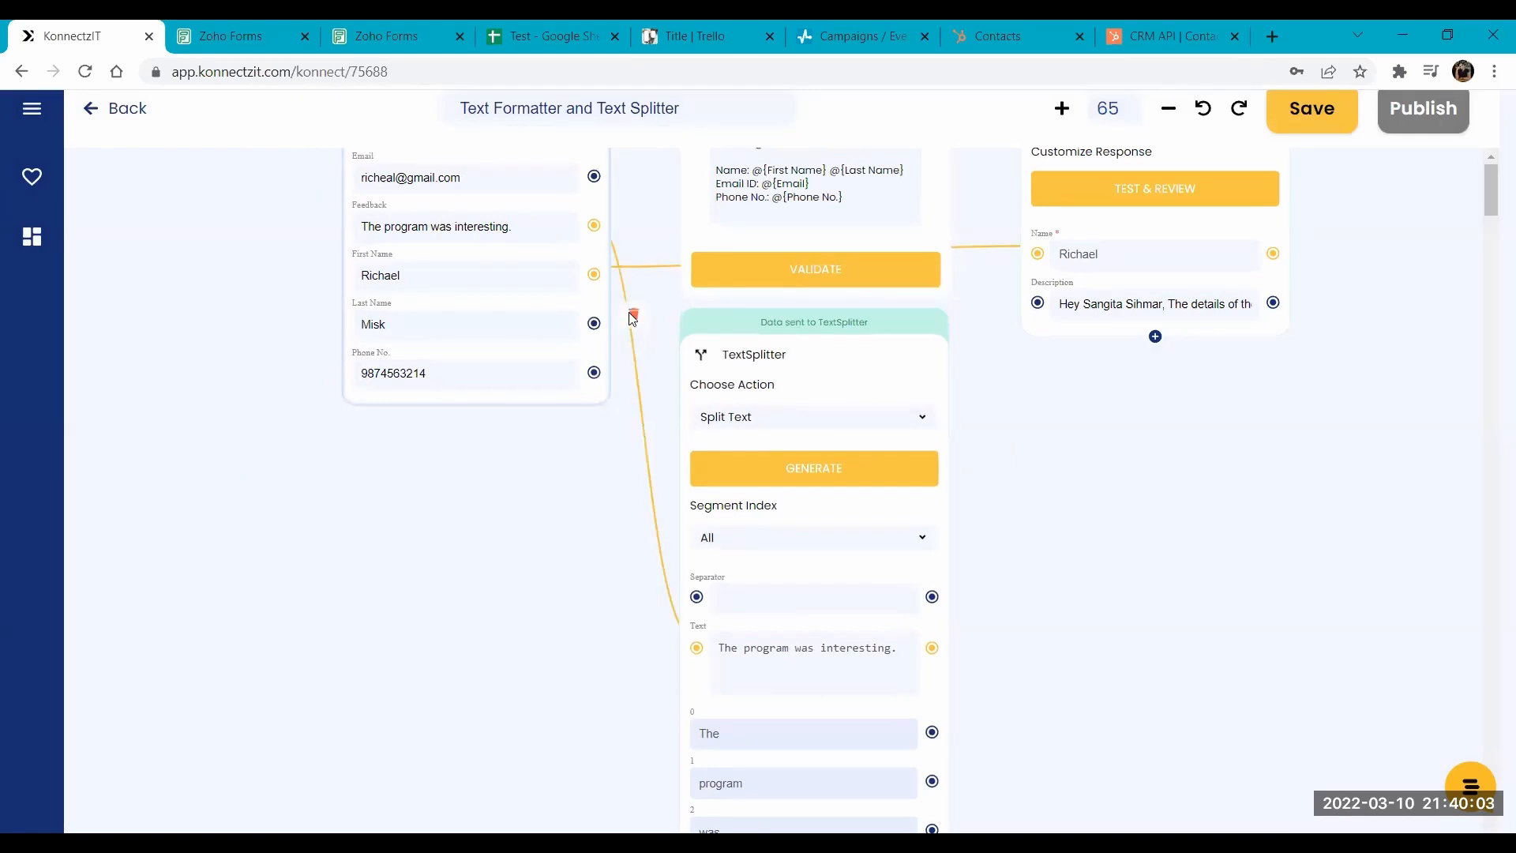
click(632, 317)
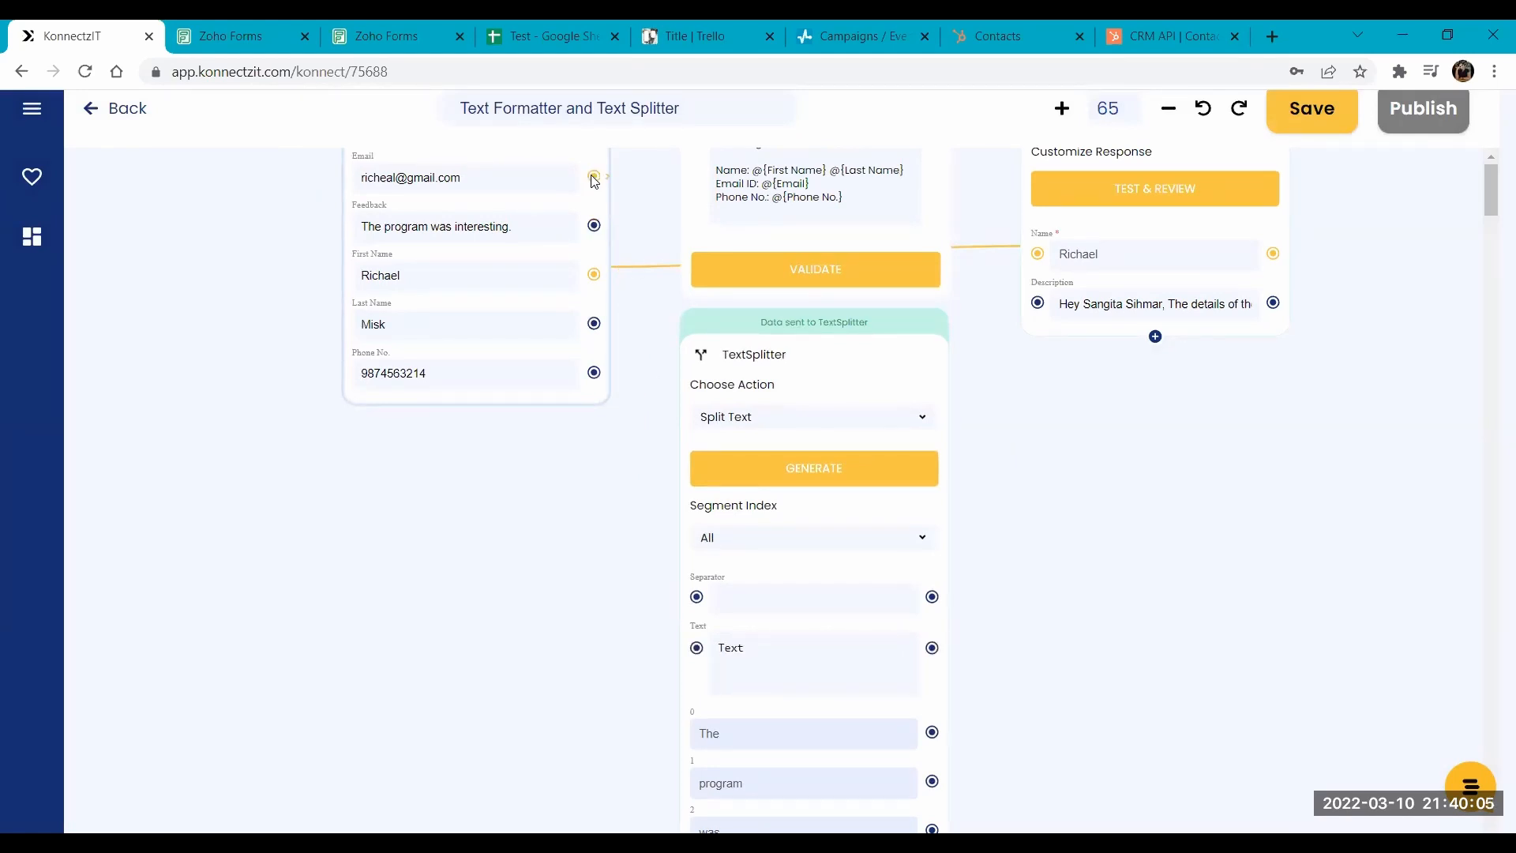
drag(594, 176, 696, 649)
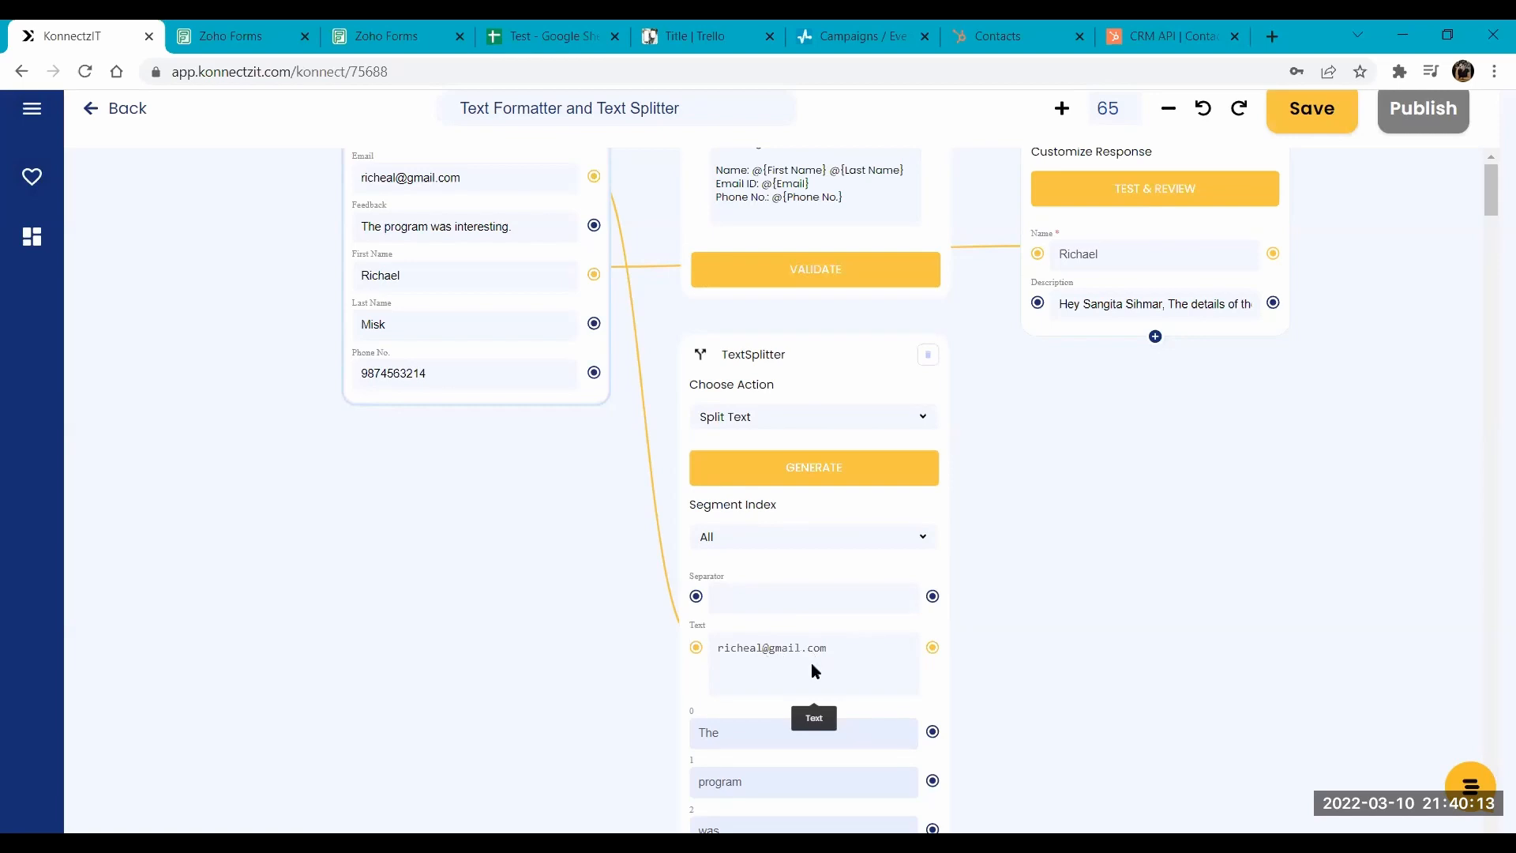
click(761, 586)
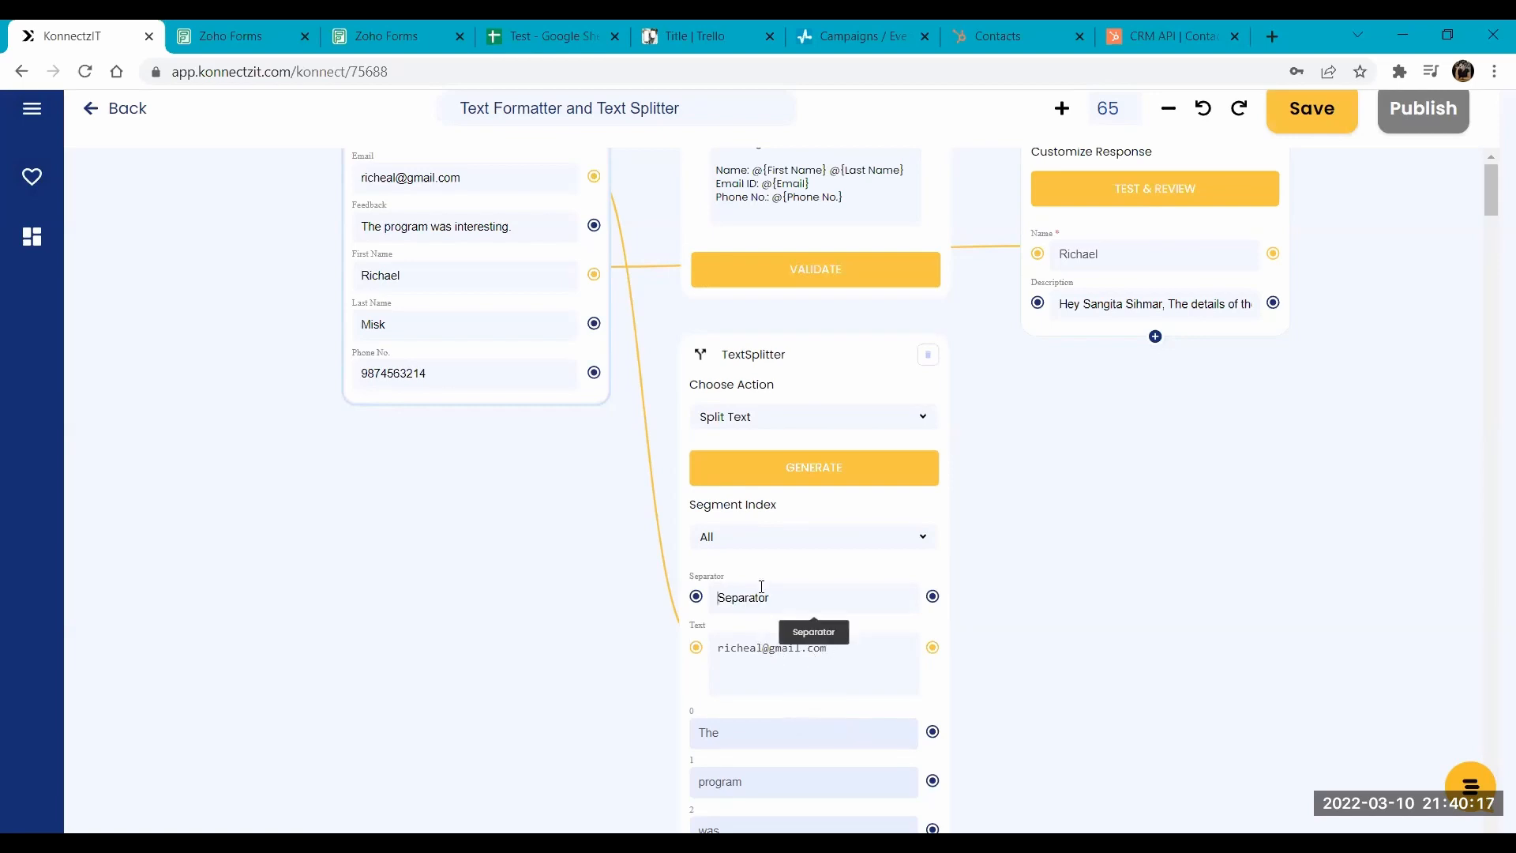
text(@)
click(819, 470)
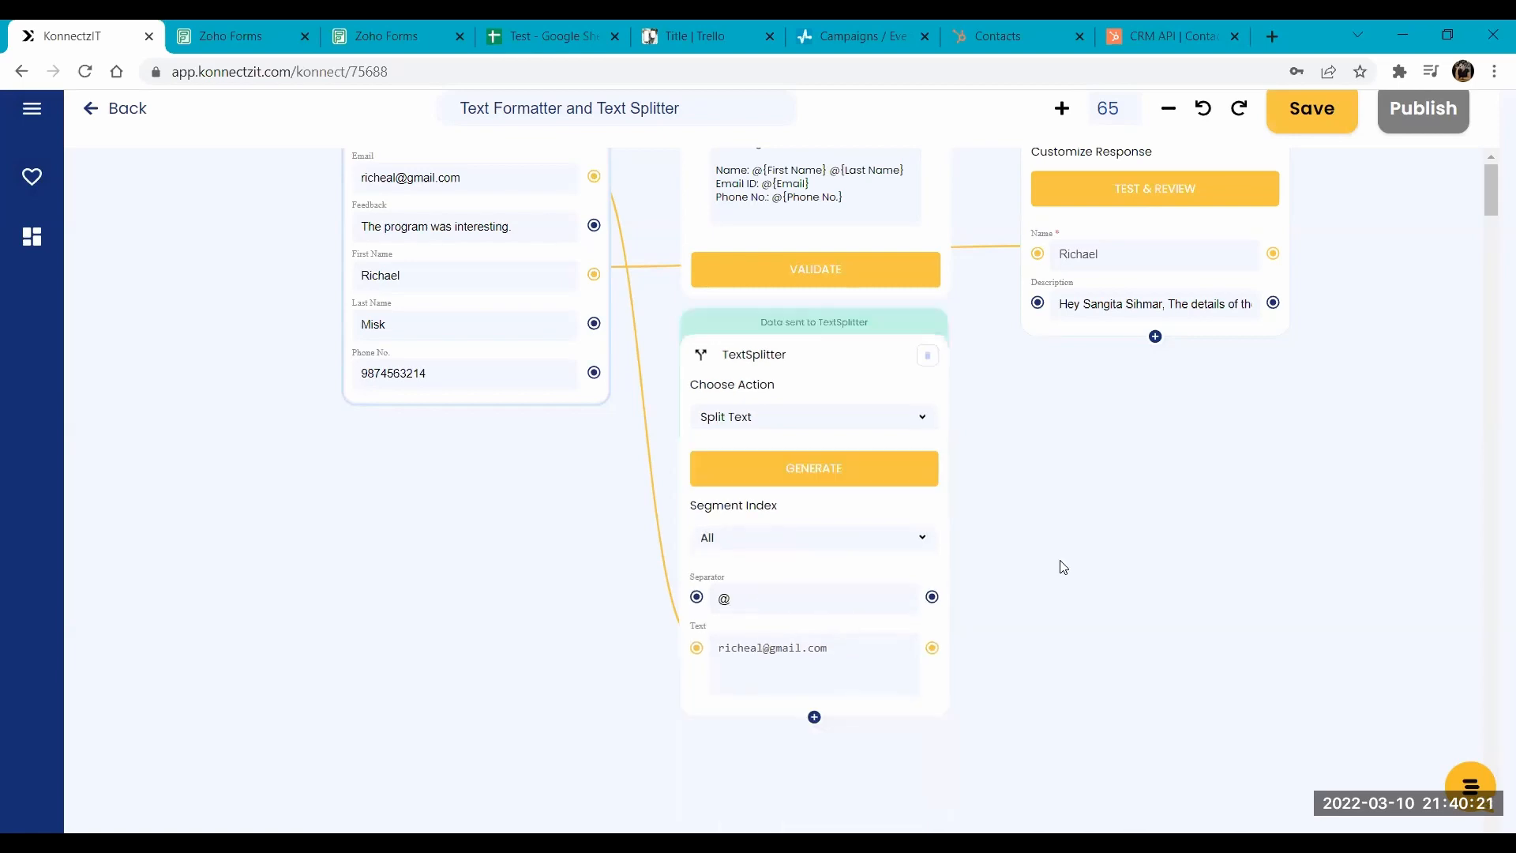
- Add the split results 0 and 1 of the email address to the TextSplitter as output fields
click(814, 720)
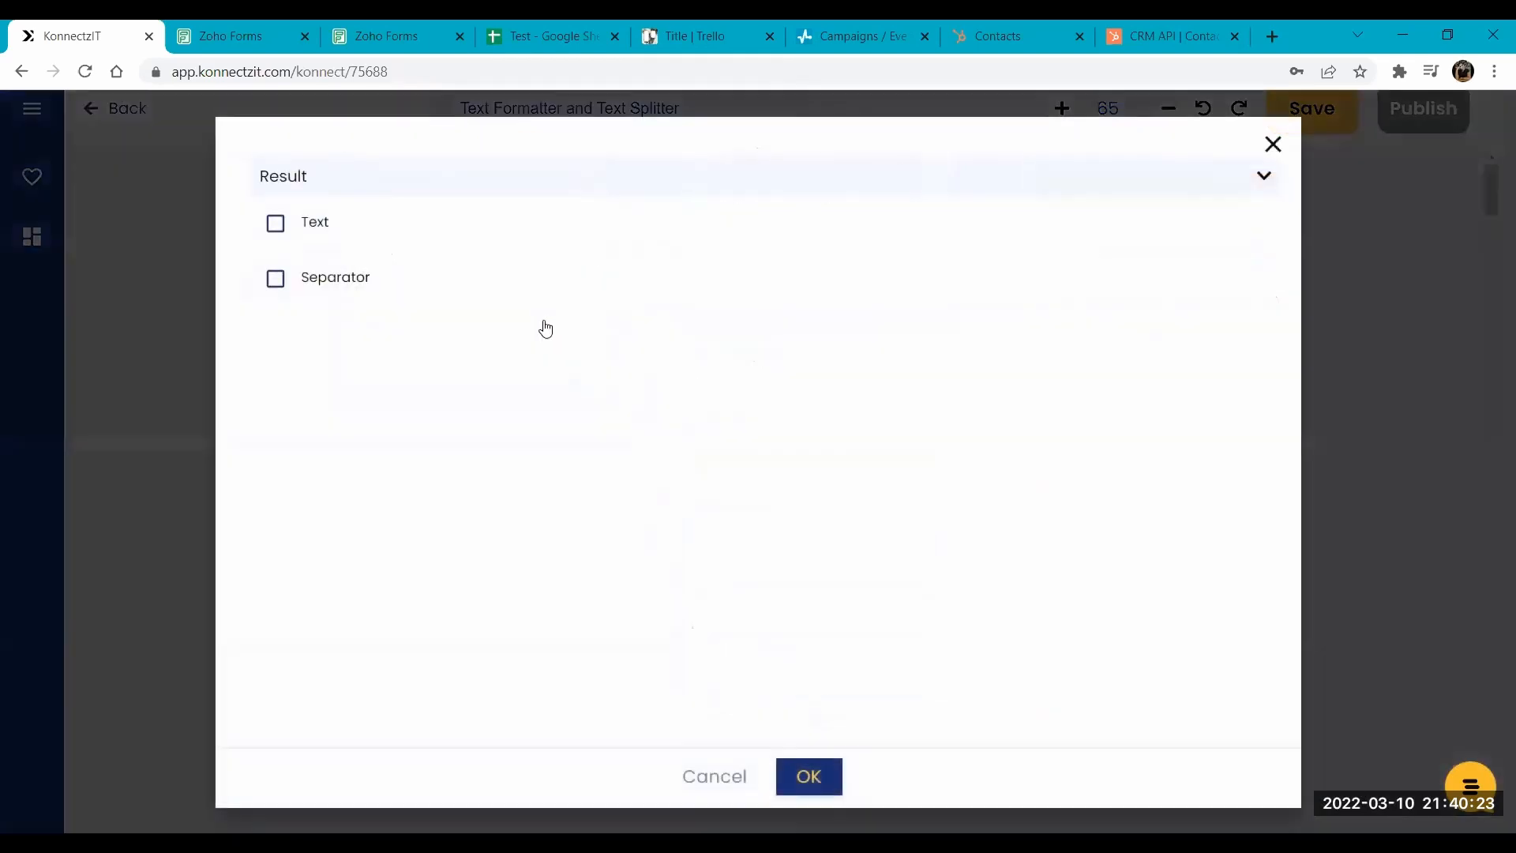
click(277, 189)
click(274, 225)
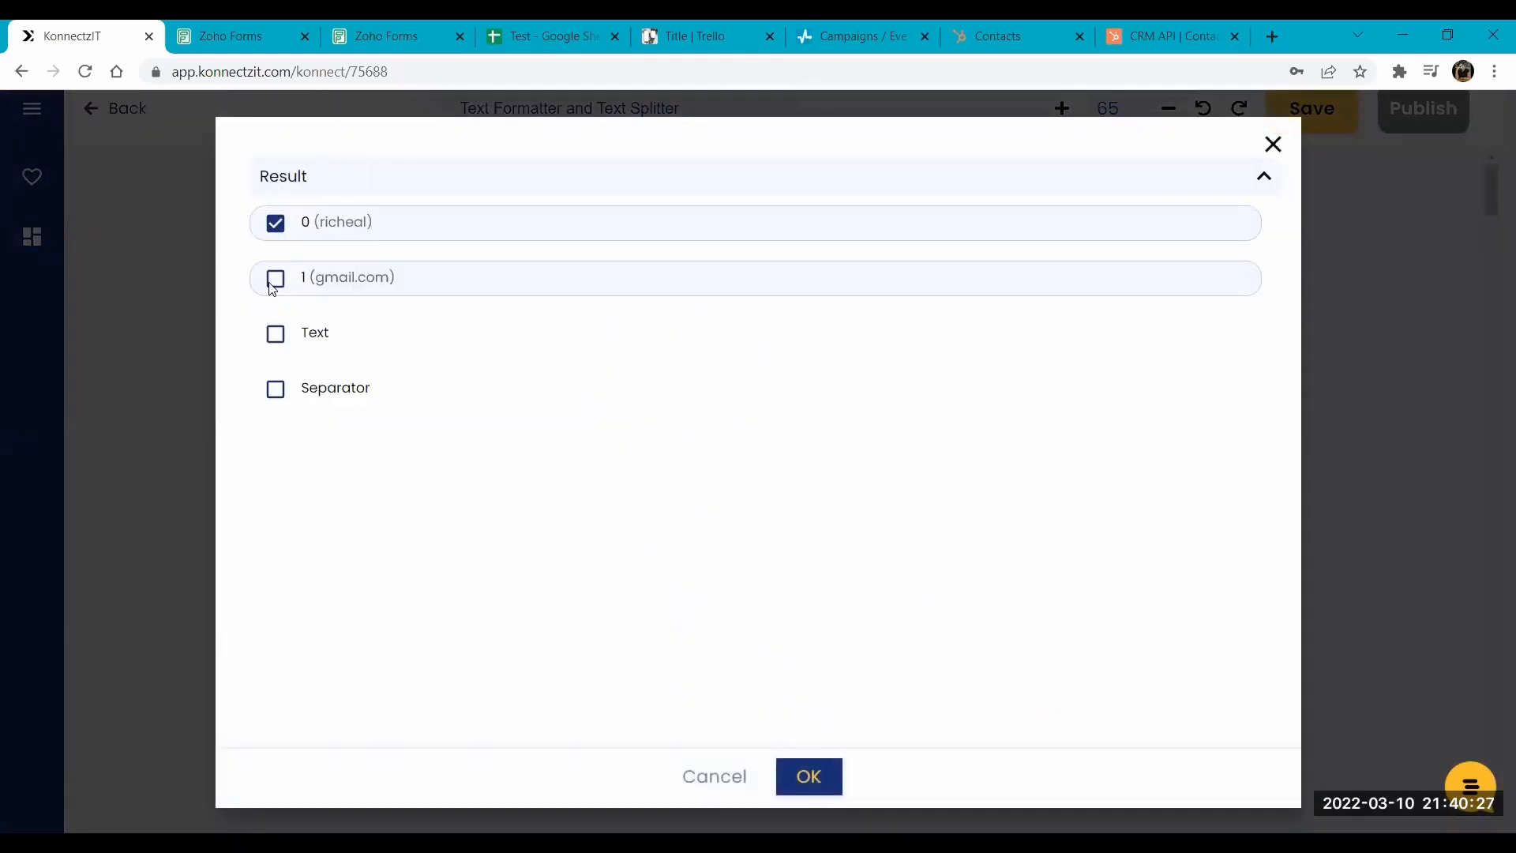
click(274, 280)
click(815, 762)
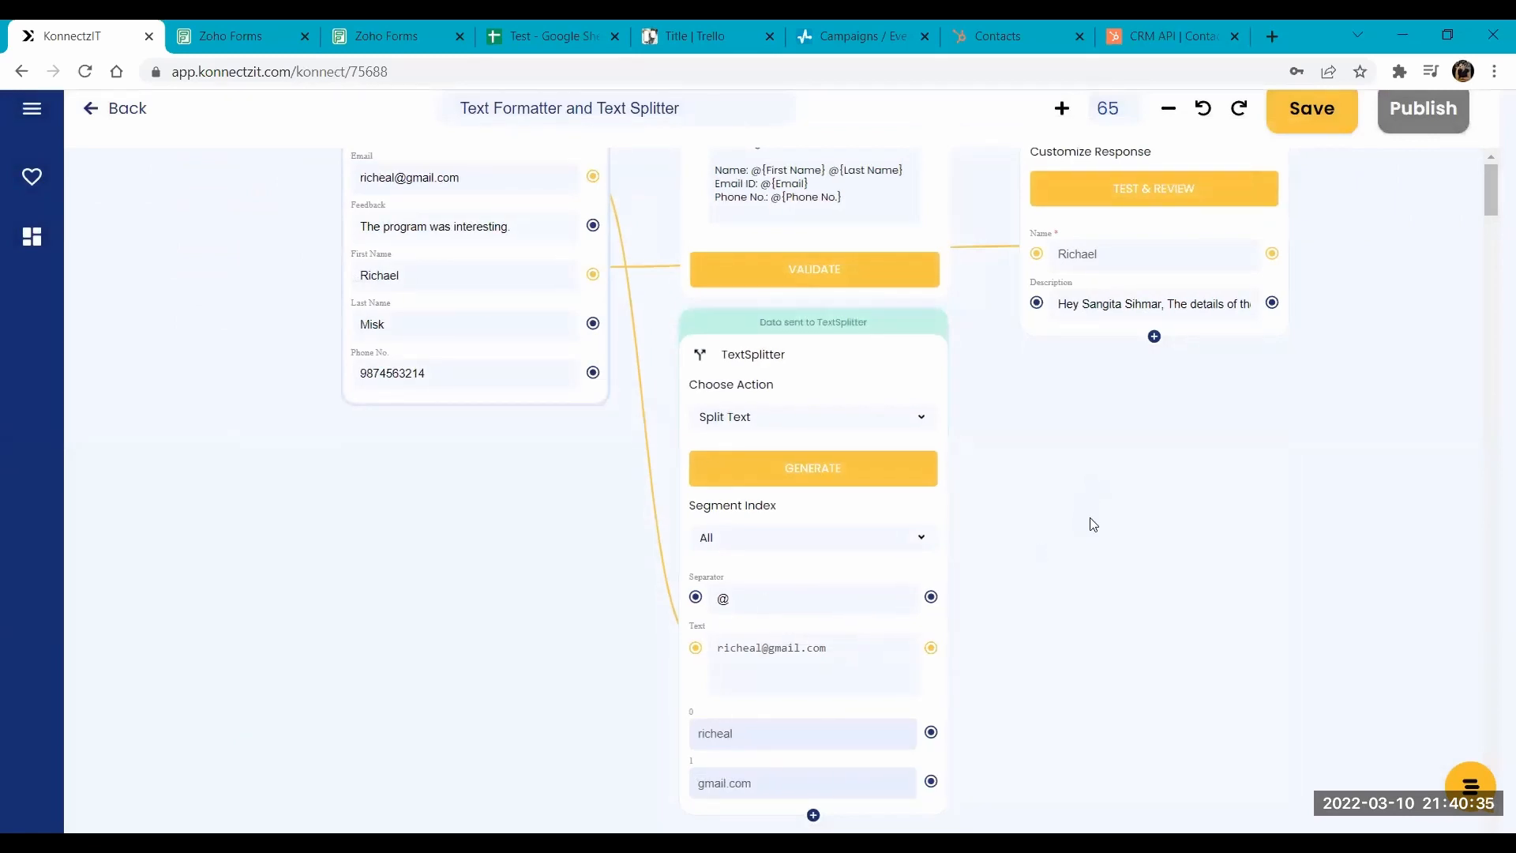
scroll(1106, 670, up, 3)
scroll(1111, 667, down, 3)
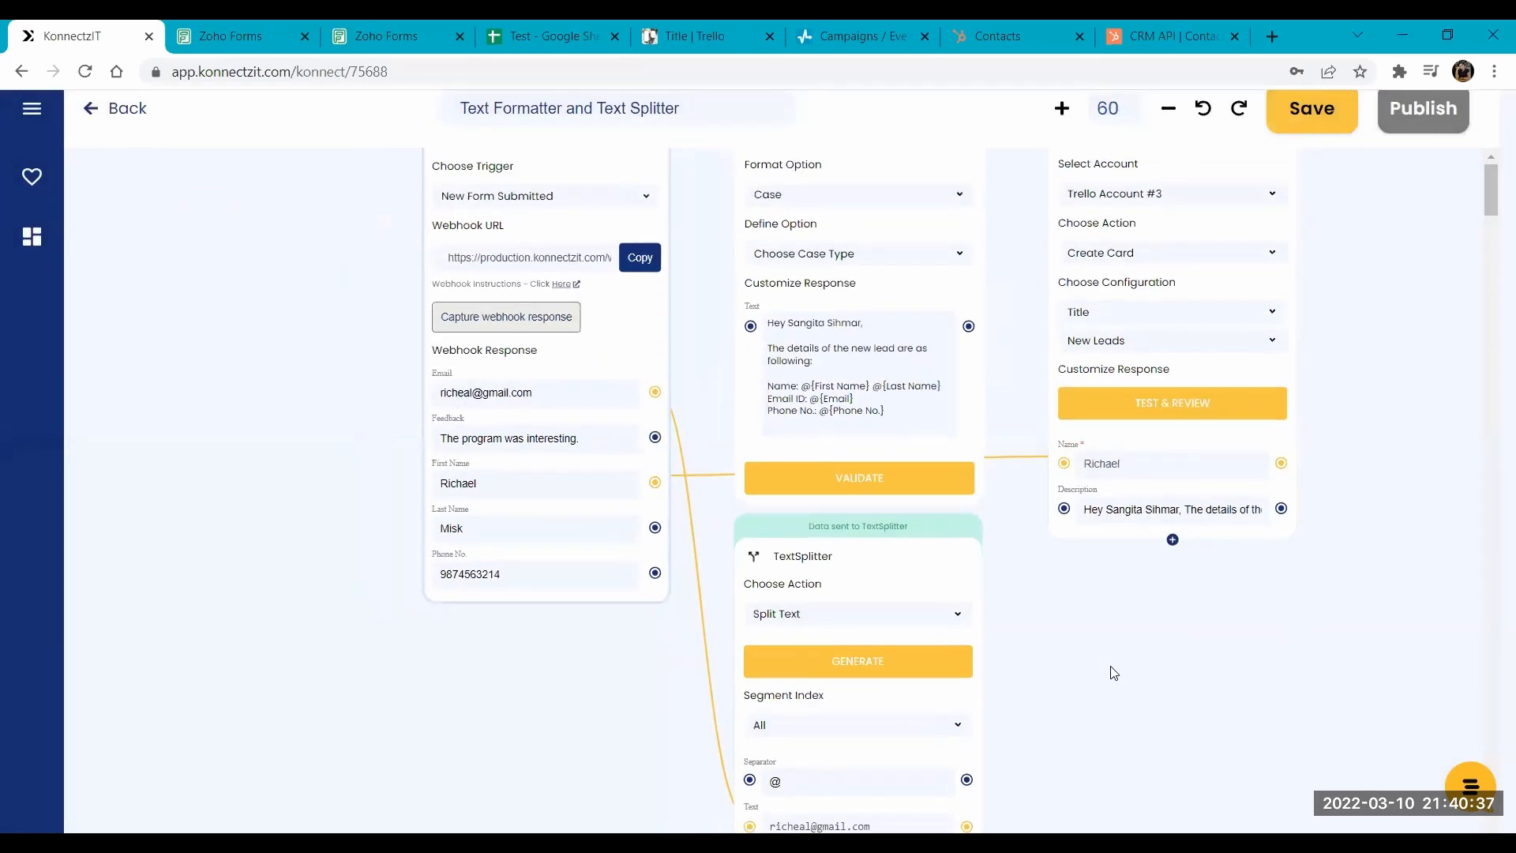
scroll(250, 380, right, 3)
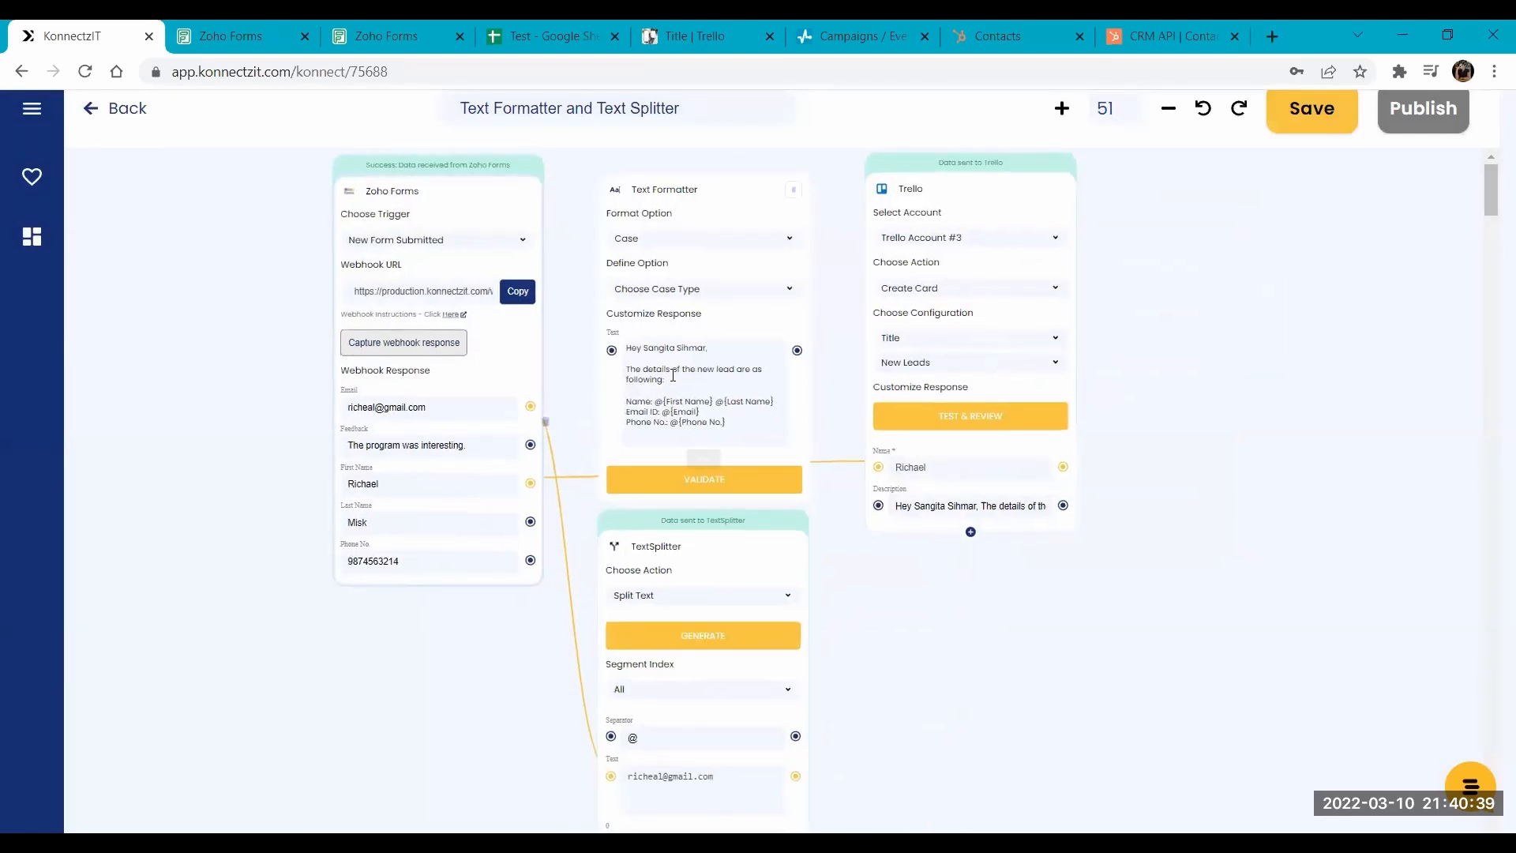
- Return to the Konnectz home page and examine the last card in the New Leads list on Trello's Title board
click(118, 111)
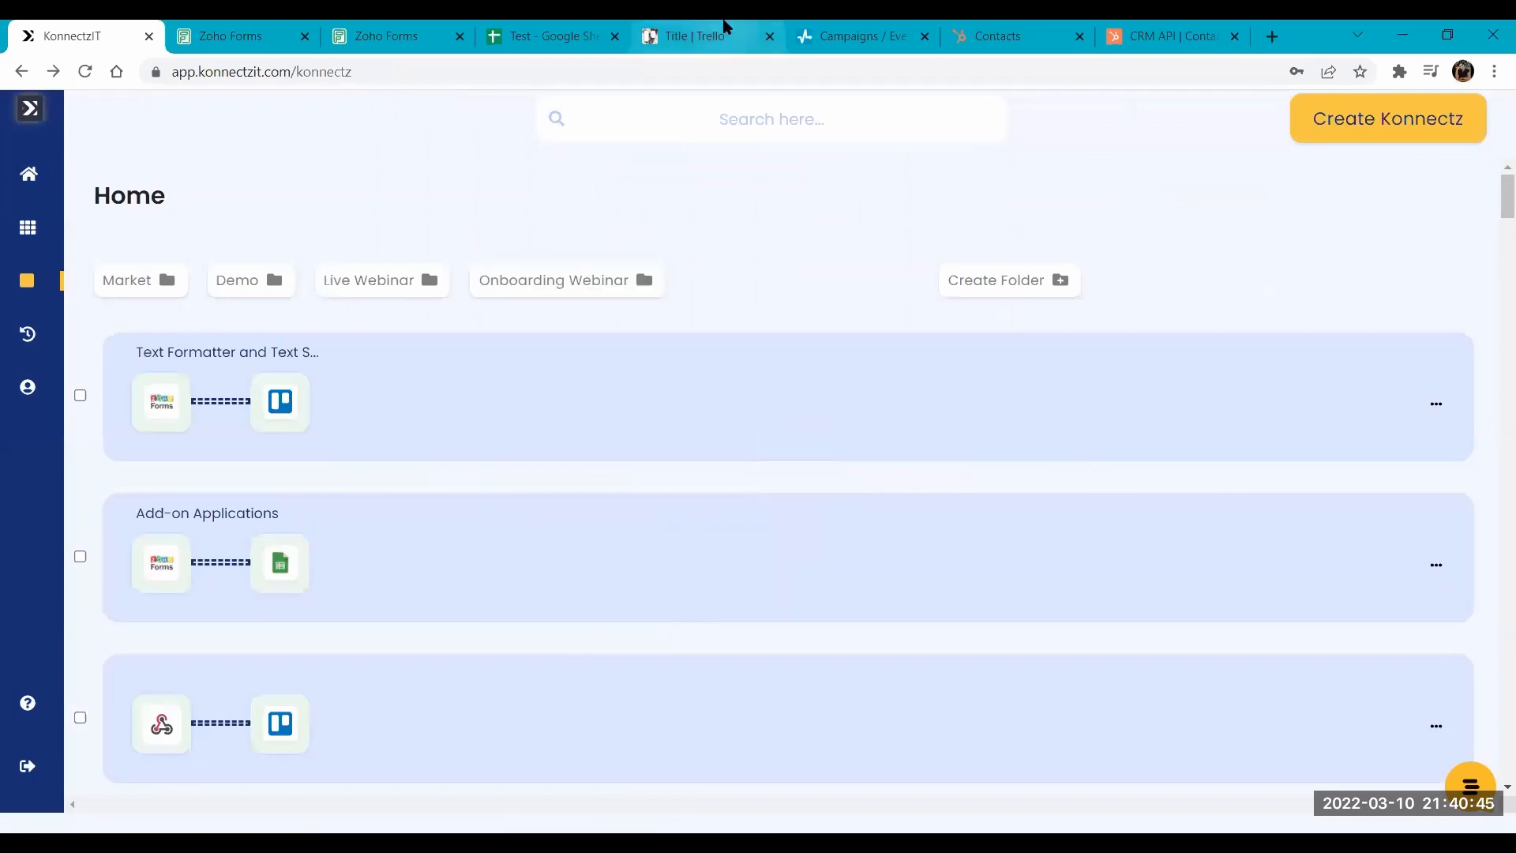
click(695, 36)
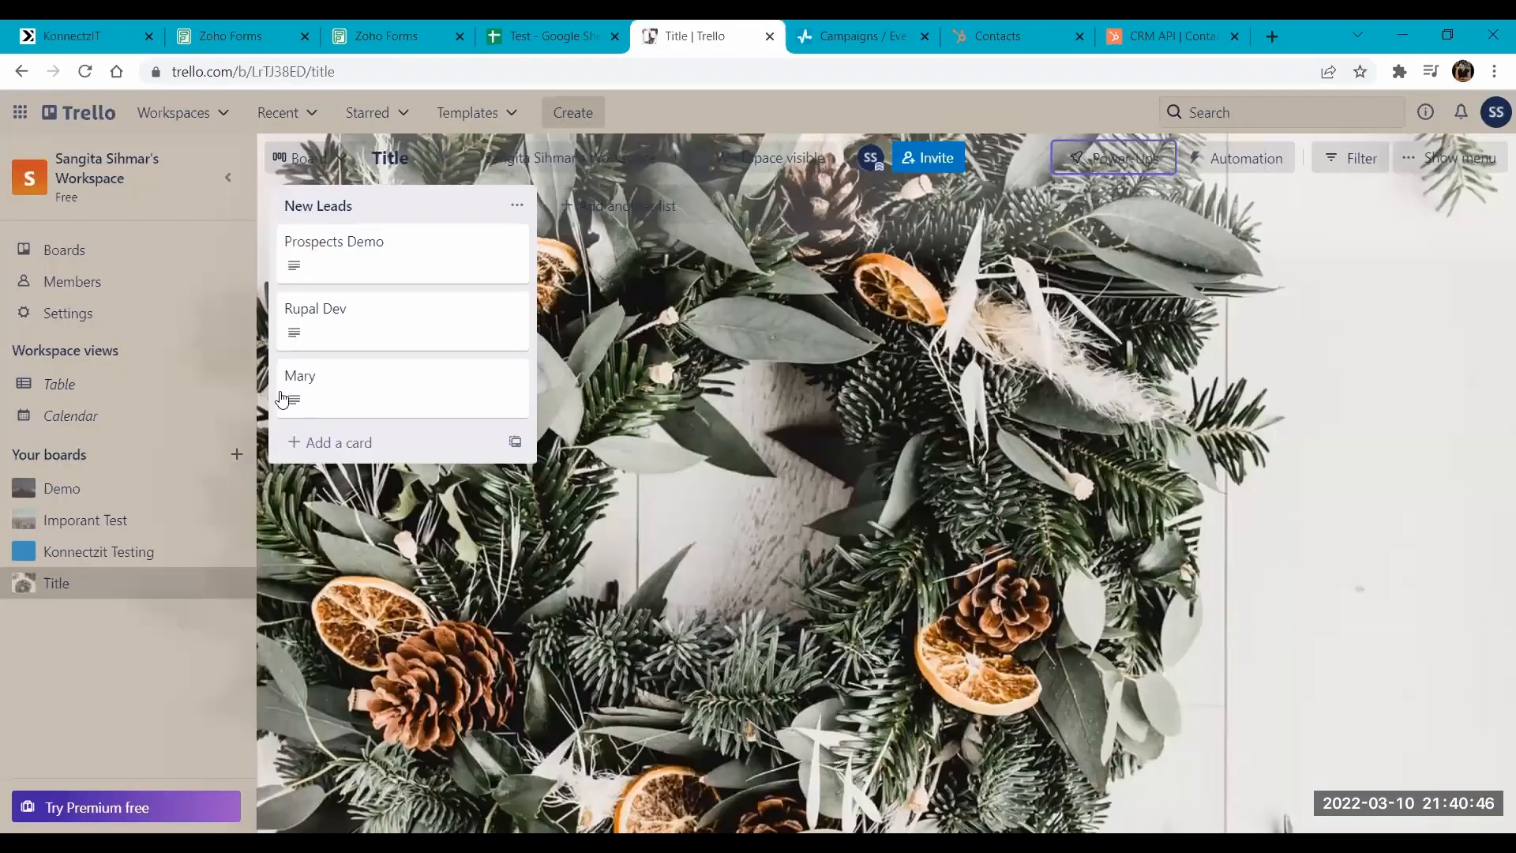
click(364, 374)
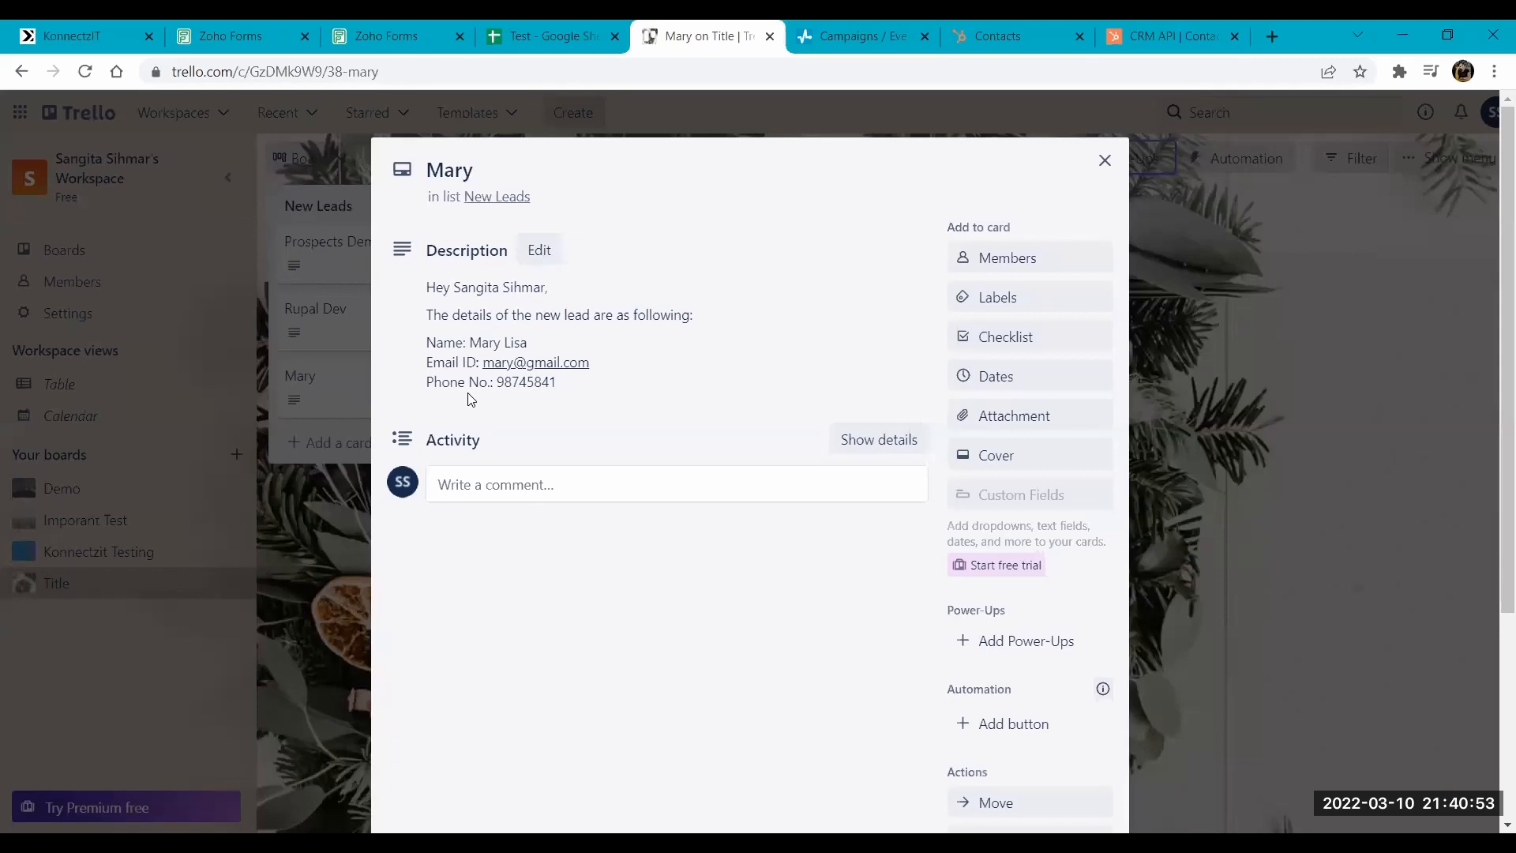
- Close the submitted Zoho form page and the open Trello card
click(371, 32)
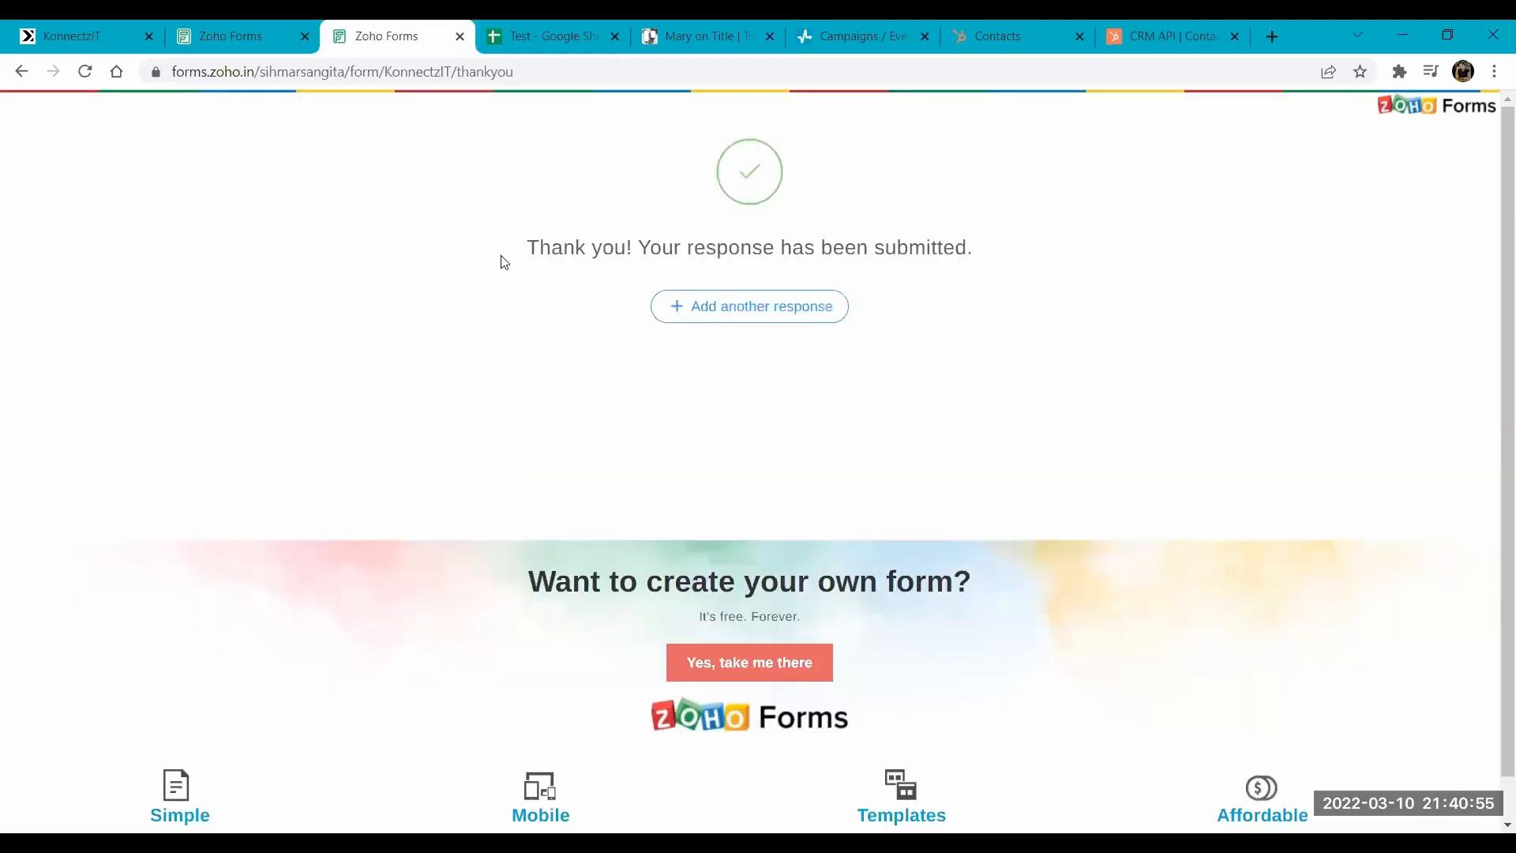
click(461, 38)
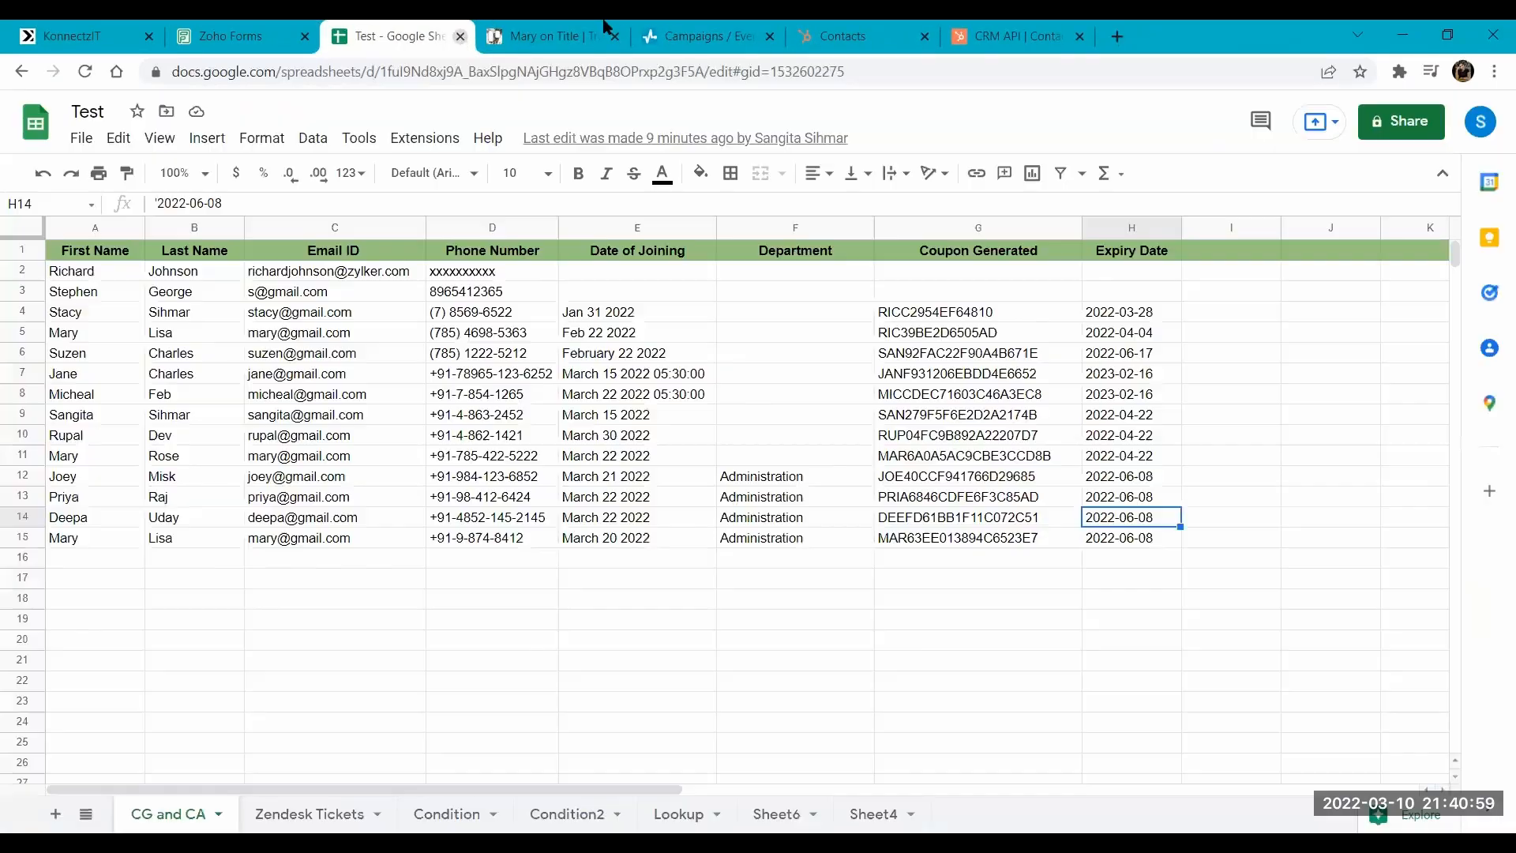
click(606, 27)
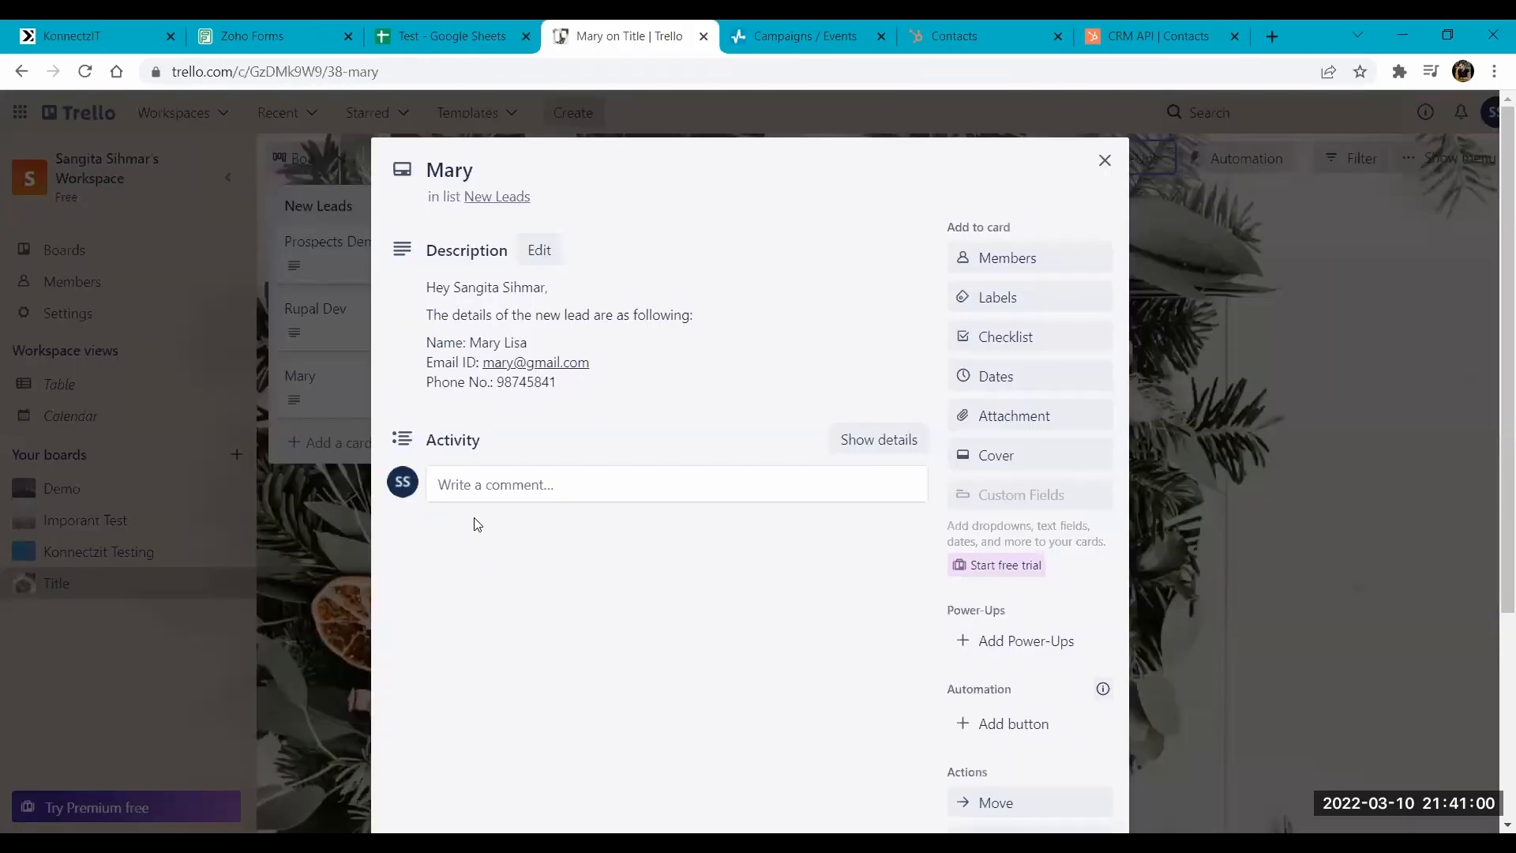
click(332, 398)
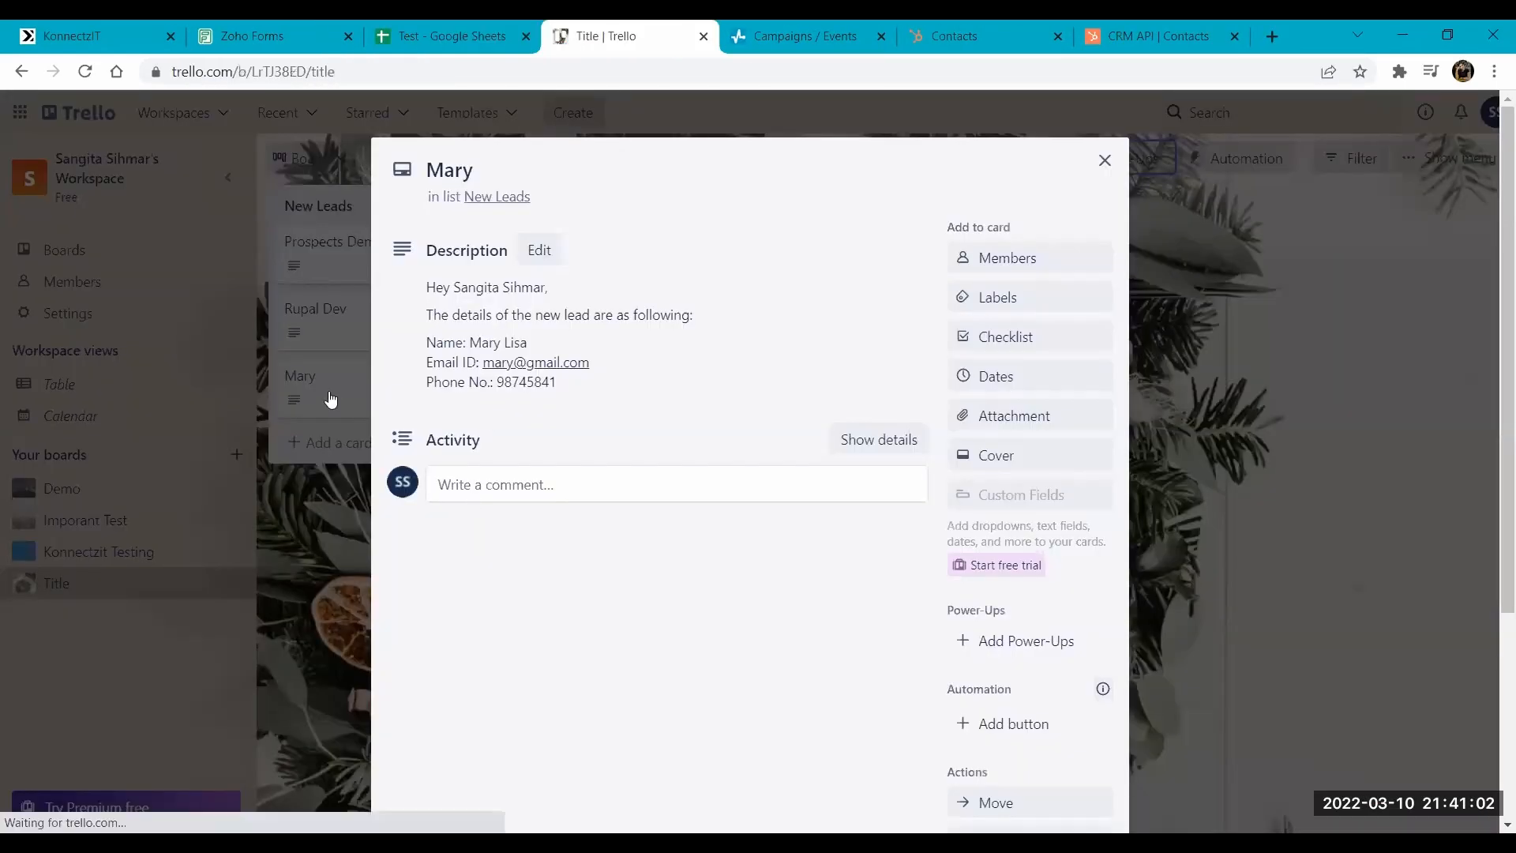
- Create a new Konnectz in KonnectzIT and name it "API Module + Webhook"
click(62, 26)
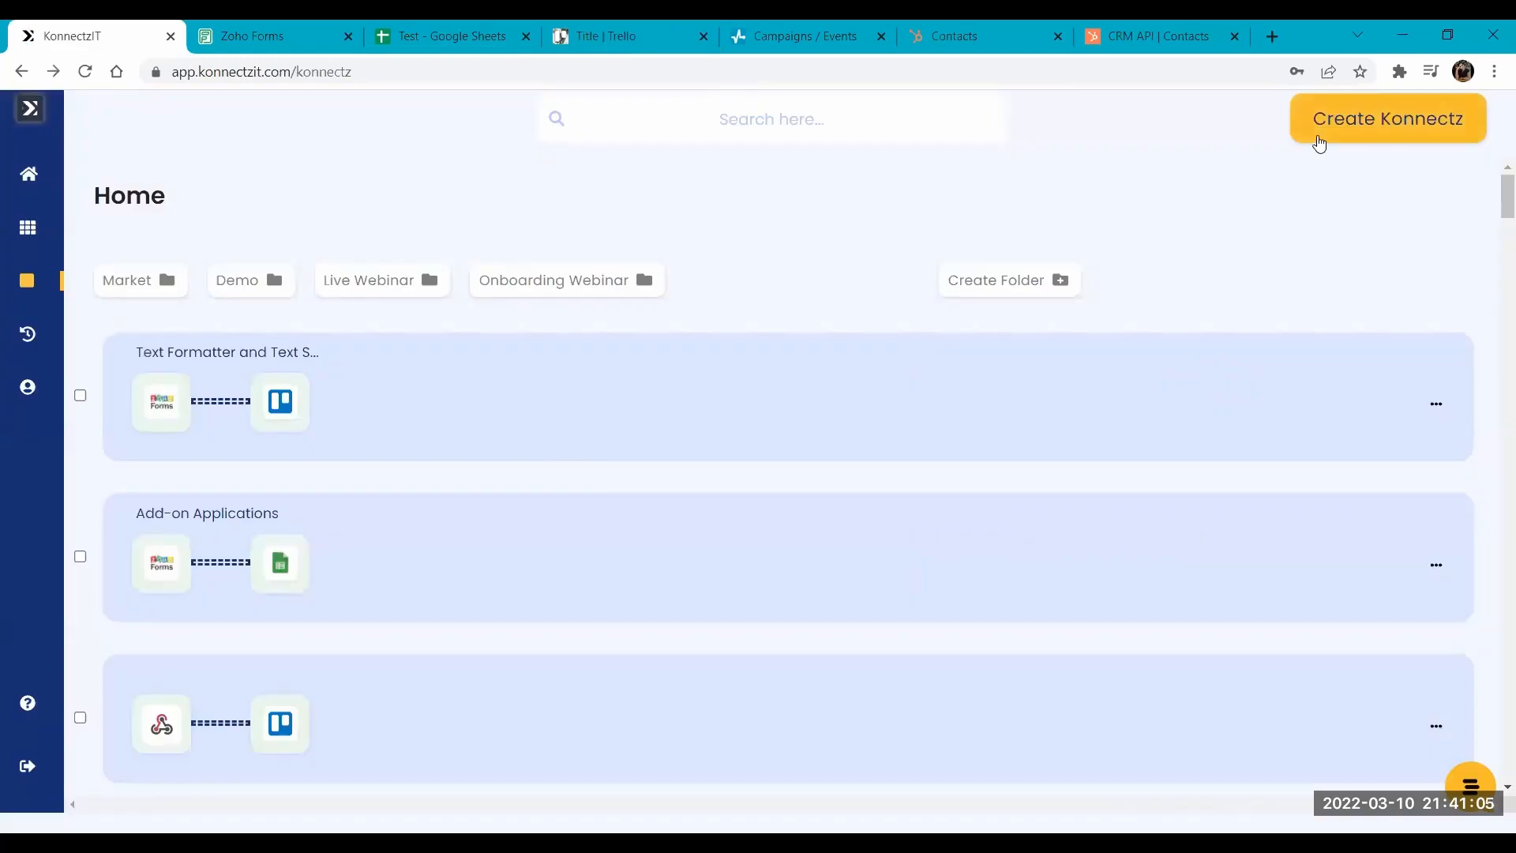
click(1384, 125)
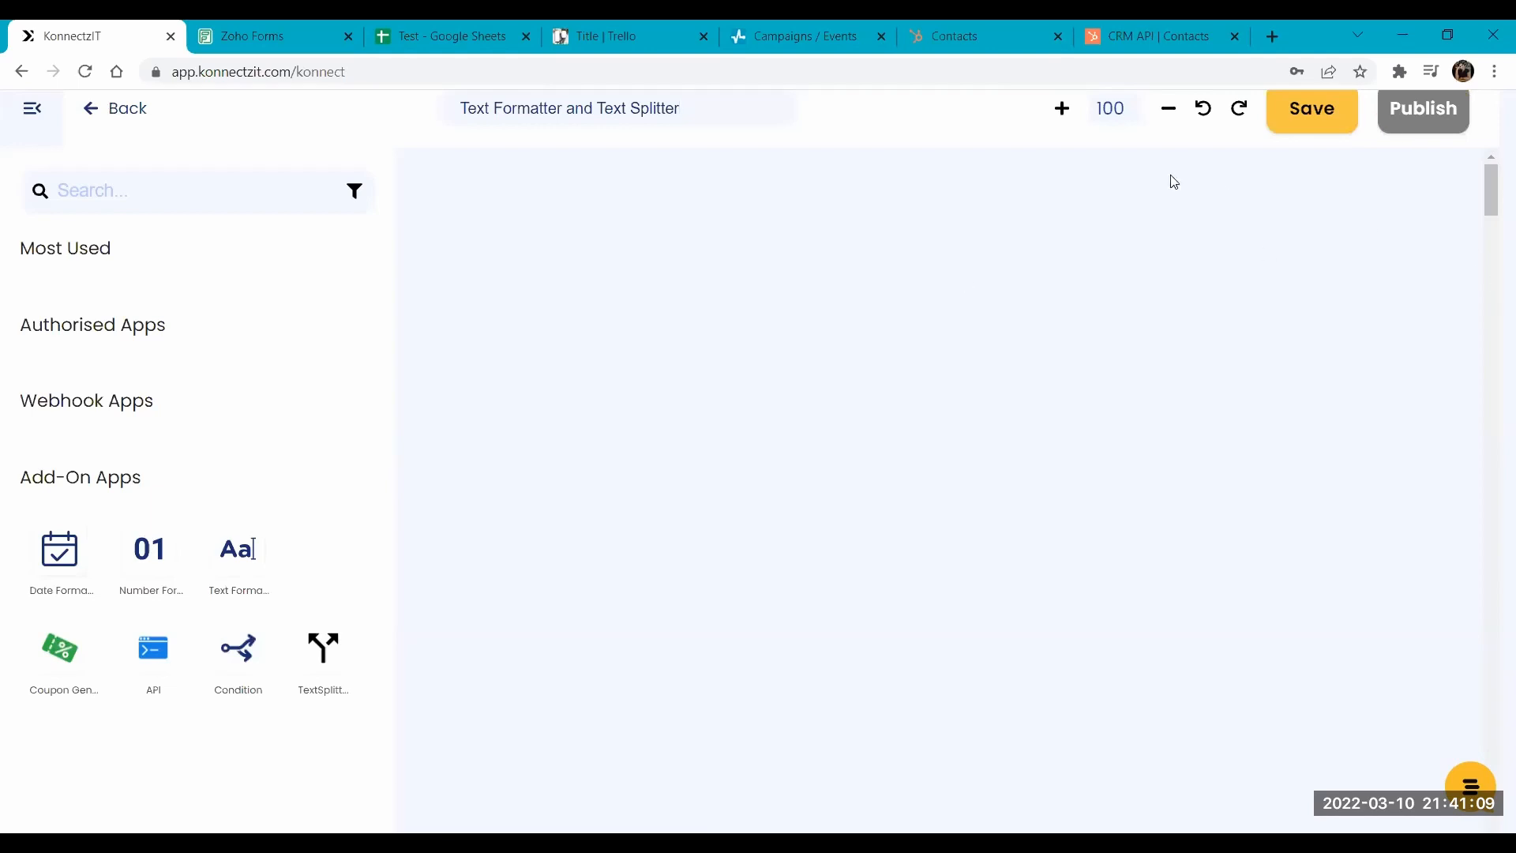
scroll(872, 353, down, 3)
drag(694, 109, 417, 112)
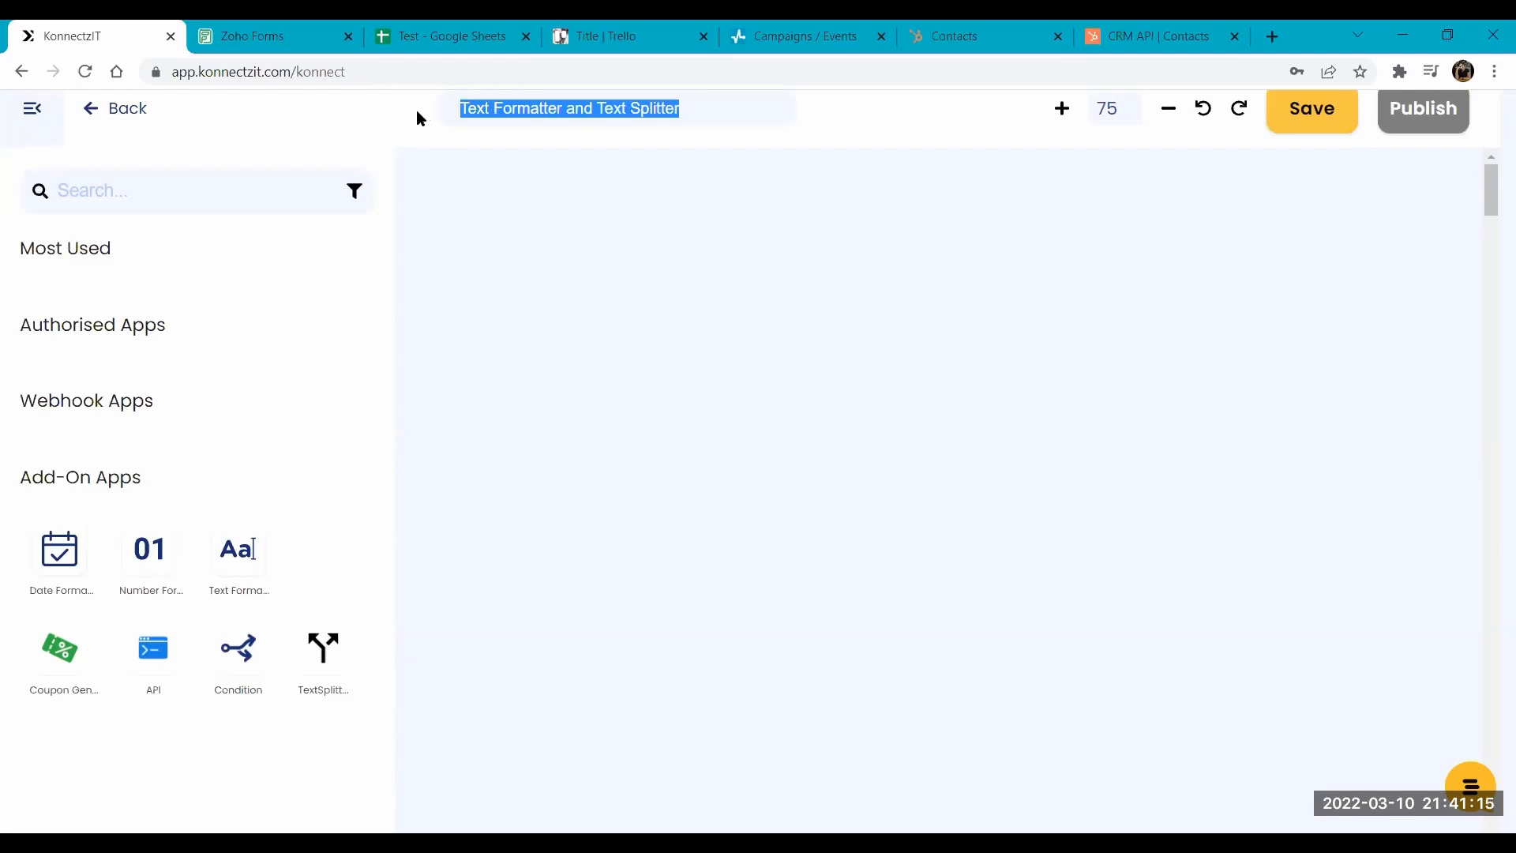
text(API Module + Webhook)
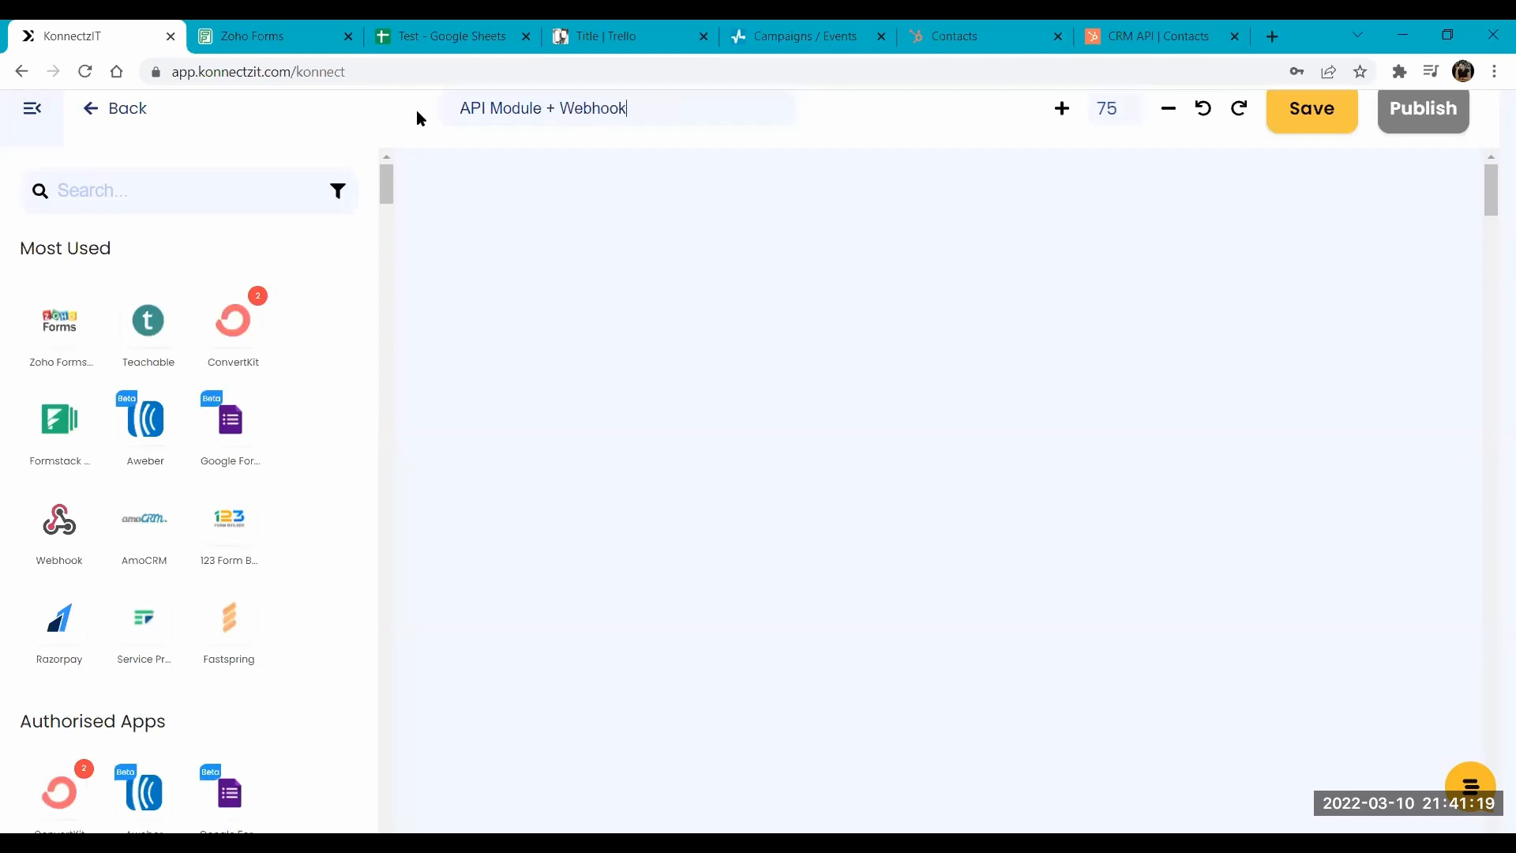
click(744, 439)
- Find the Webhook app by searching "webhook", place it on the canvas, and copy its webhook URL
scroll(743, 439, down, 2)
scroll(747, 445, down, 1)
click(167, 180)
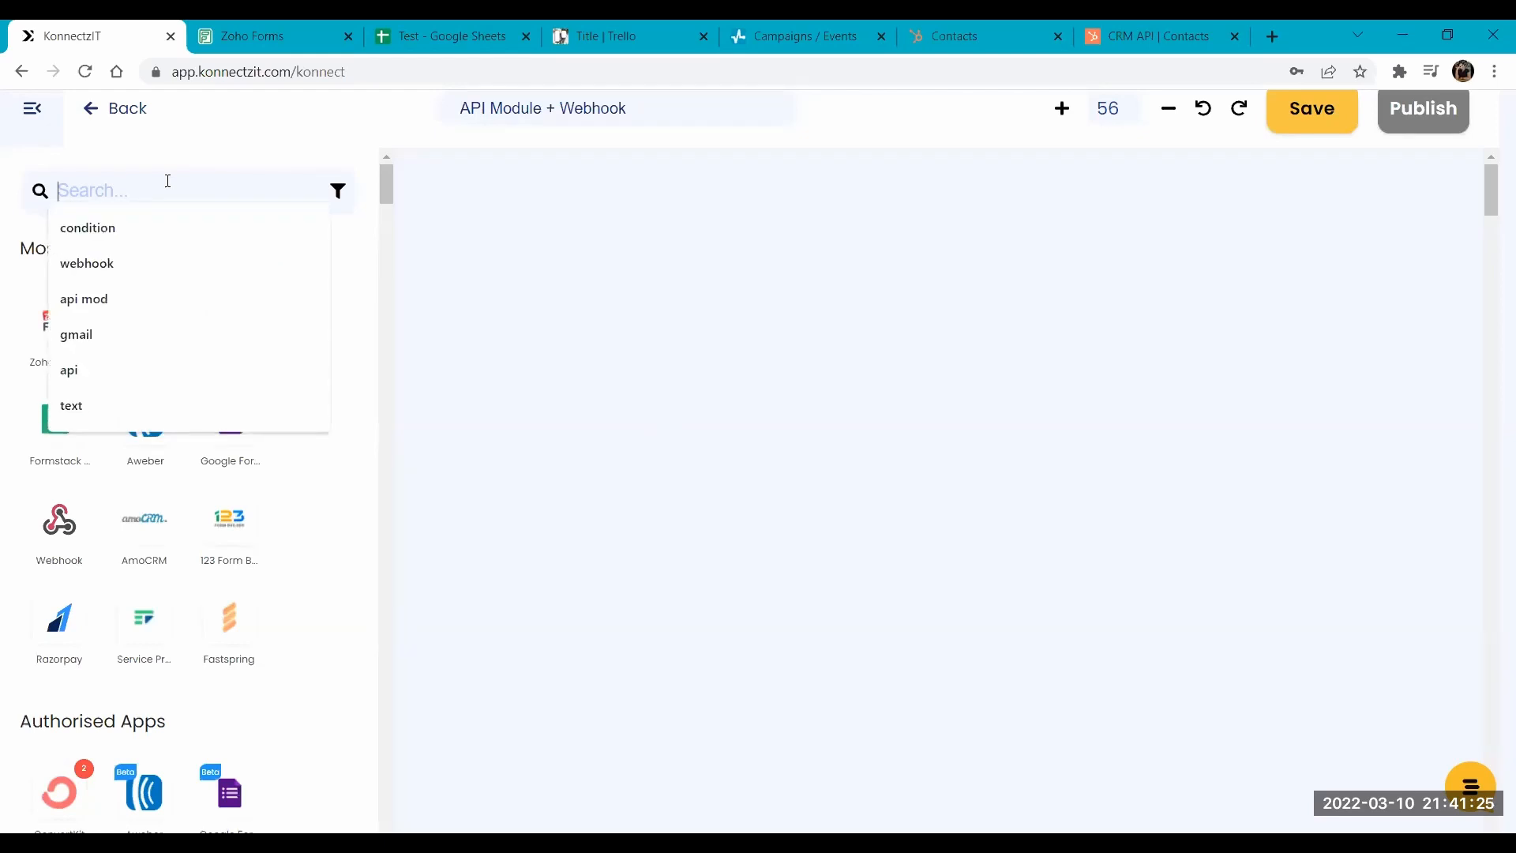
text(webhook)
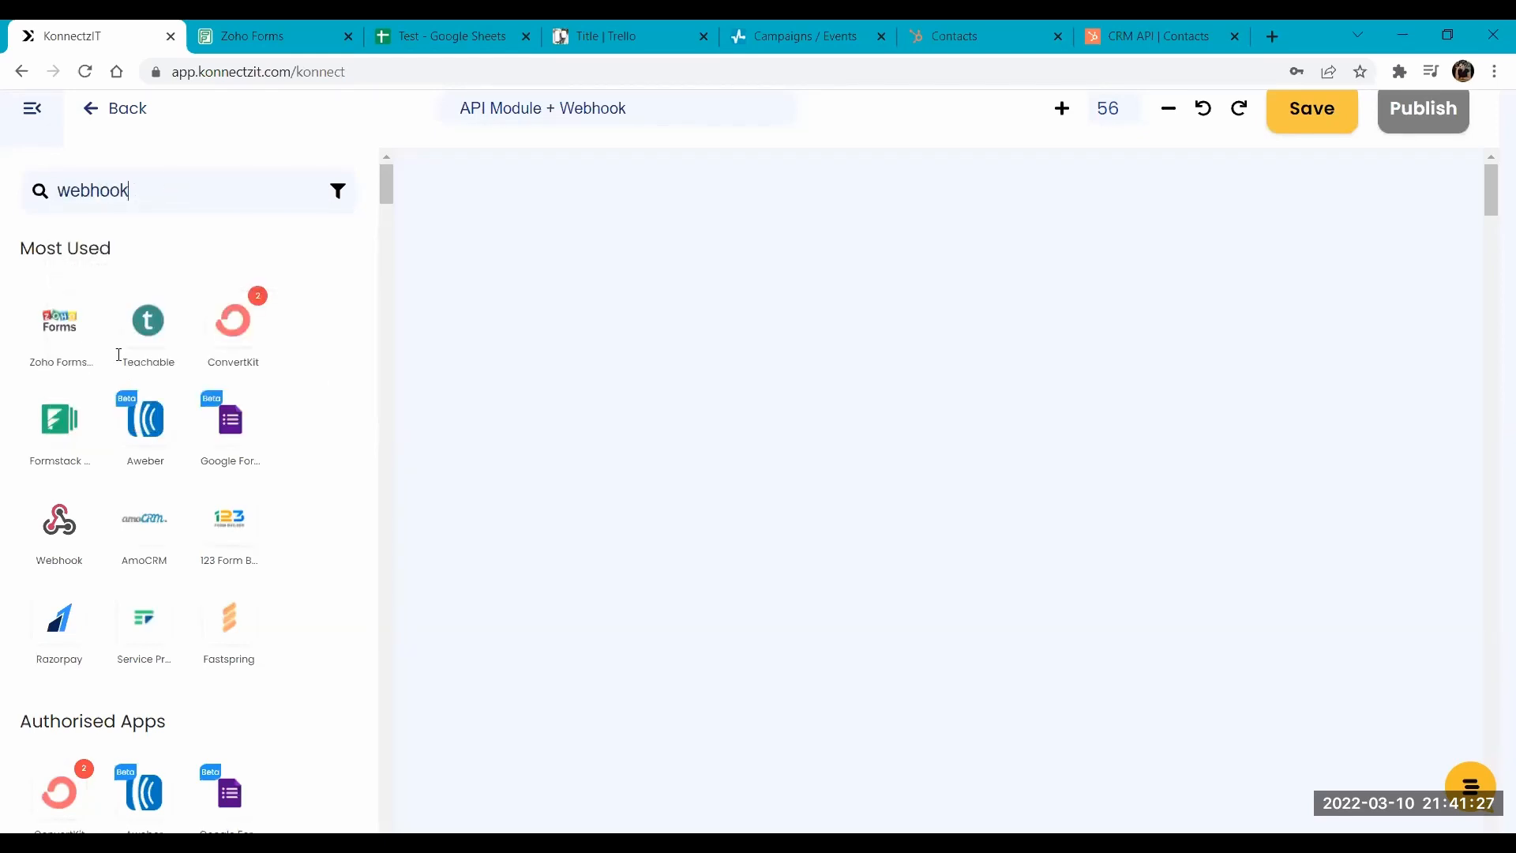
drag(519, 259, 581, 229)
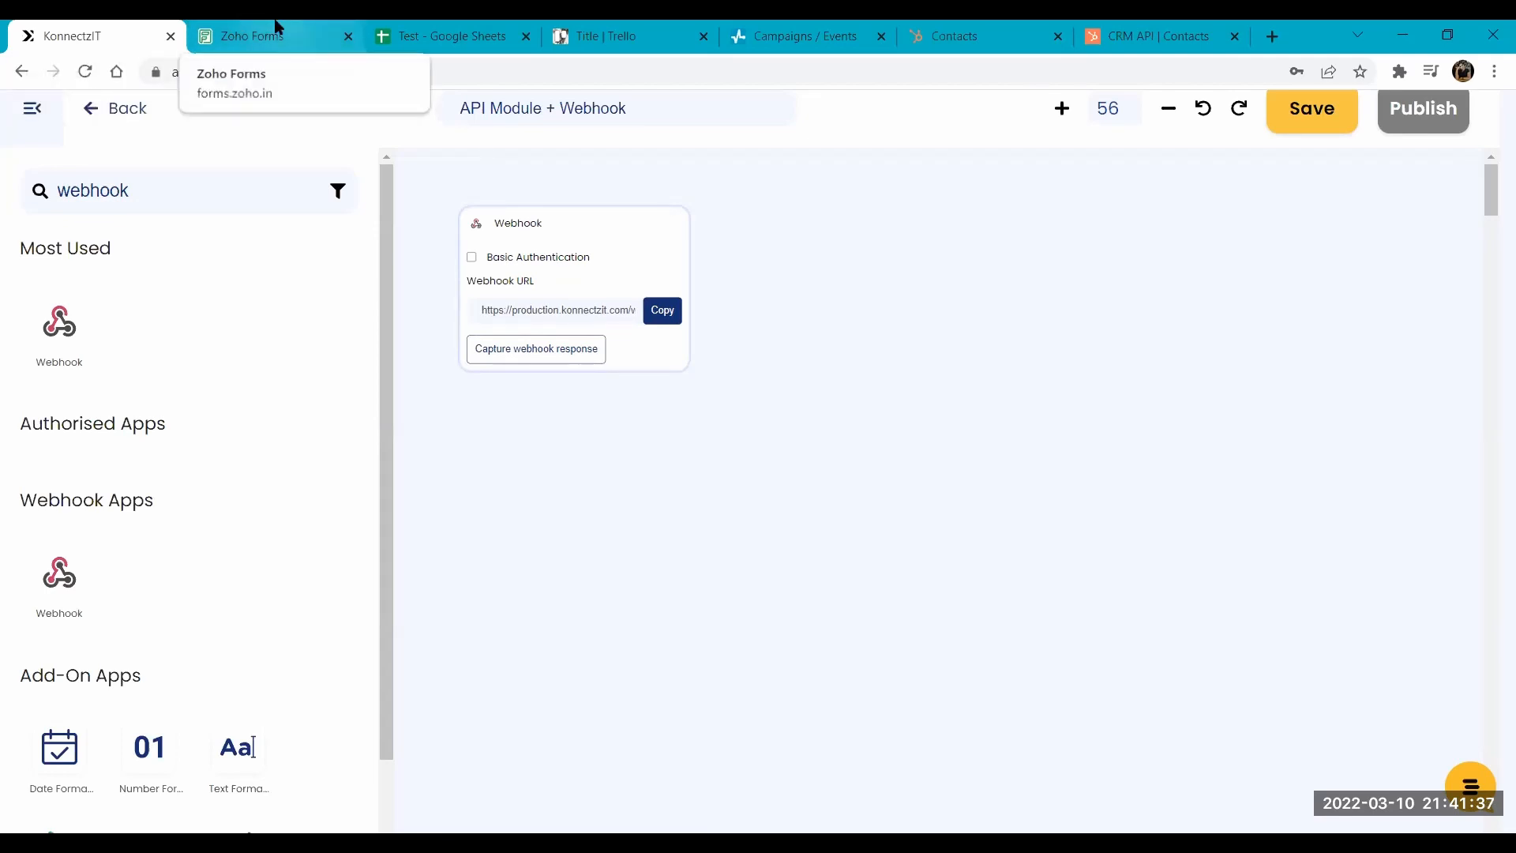
click(665, 312)
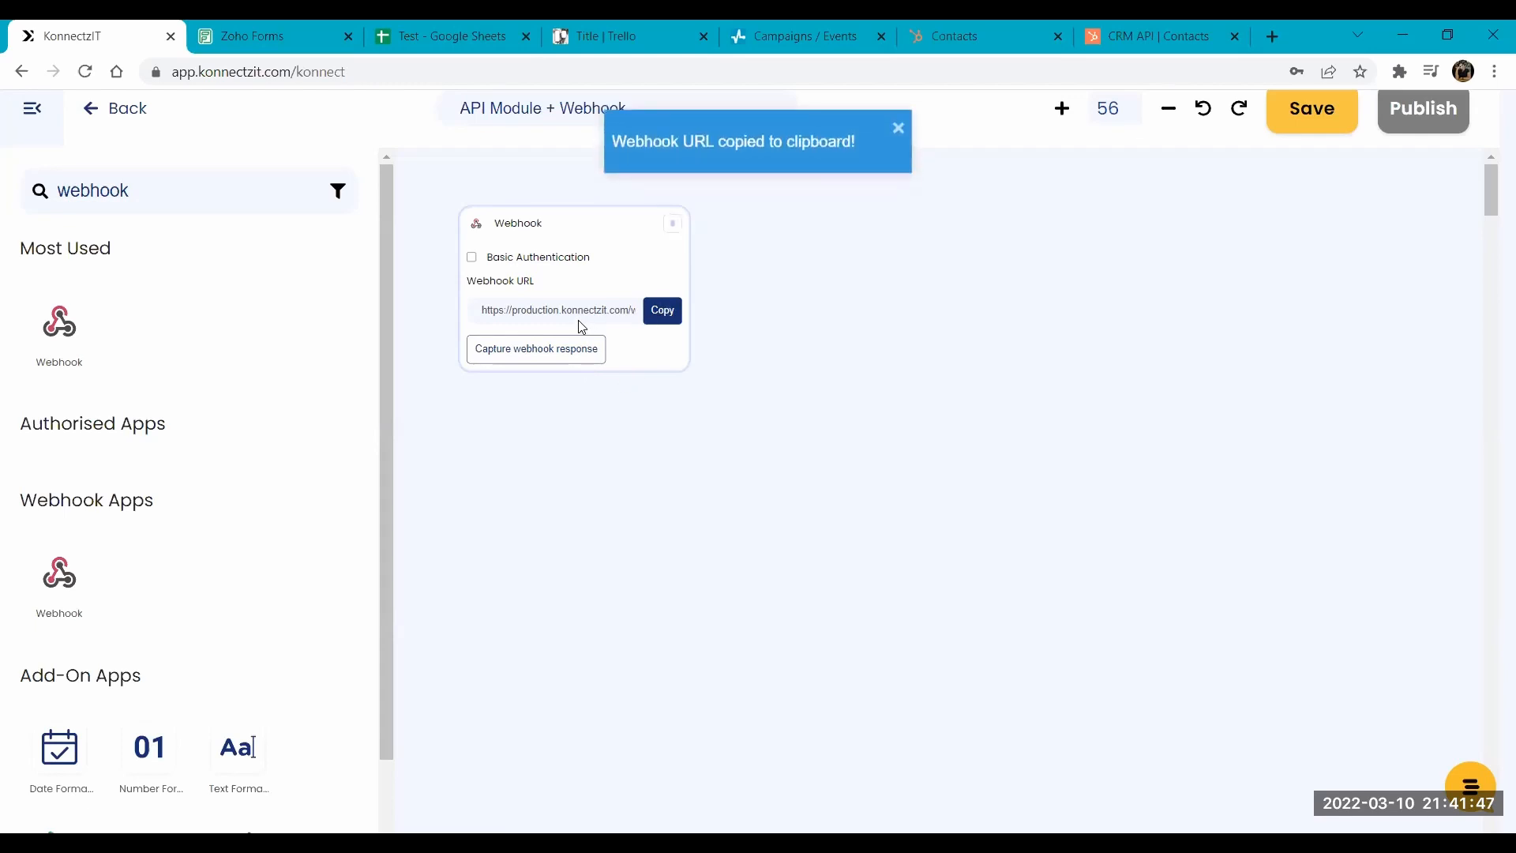
- Switch to Zoho Forms, edit the API Module form and show its Webhooks integration configuration
click(277, 27)
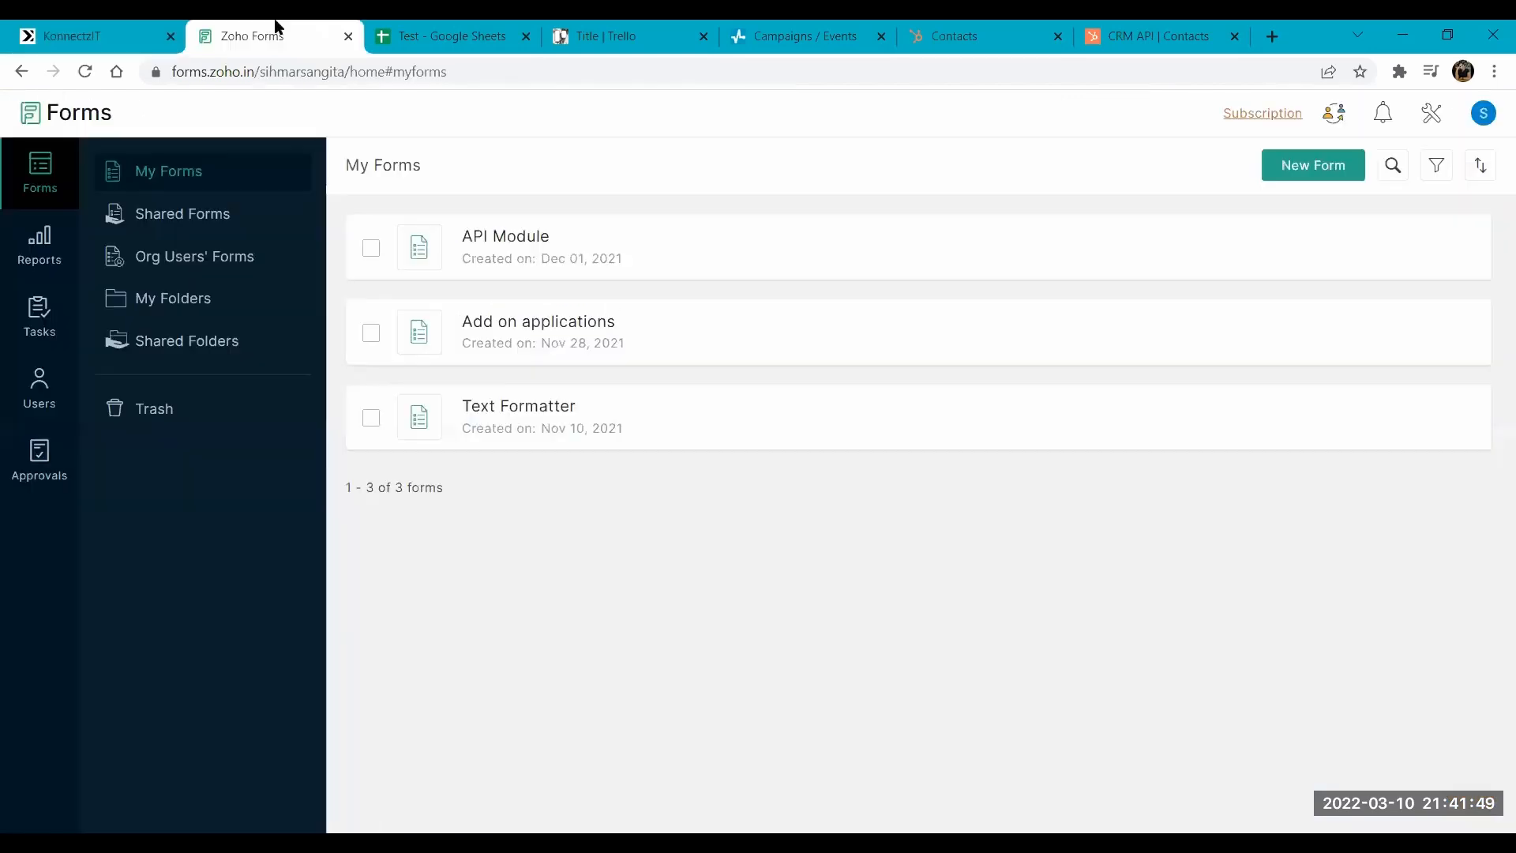
mouse_move(535, 229)
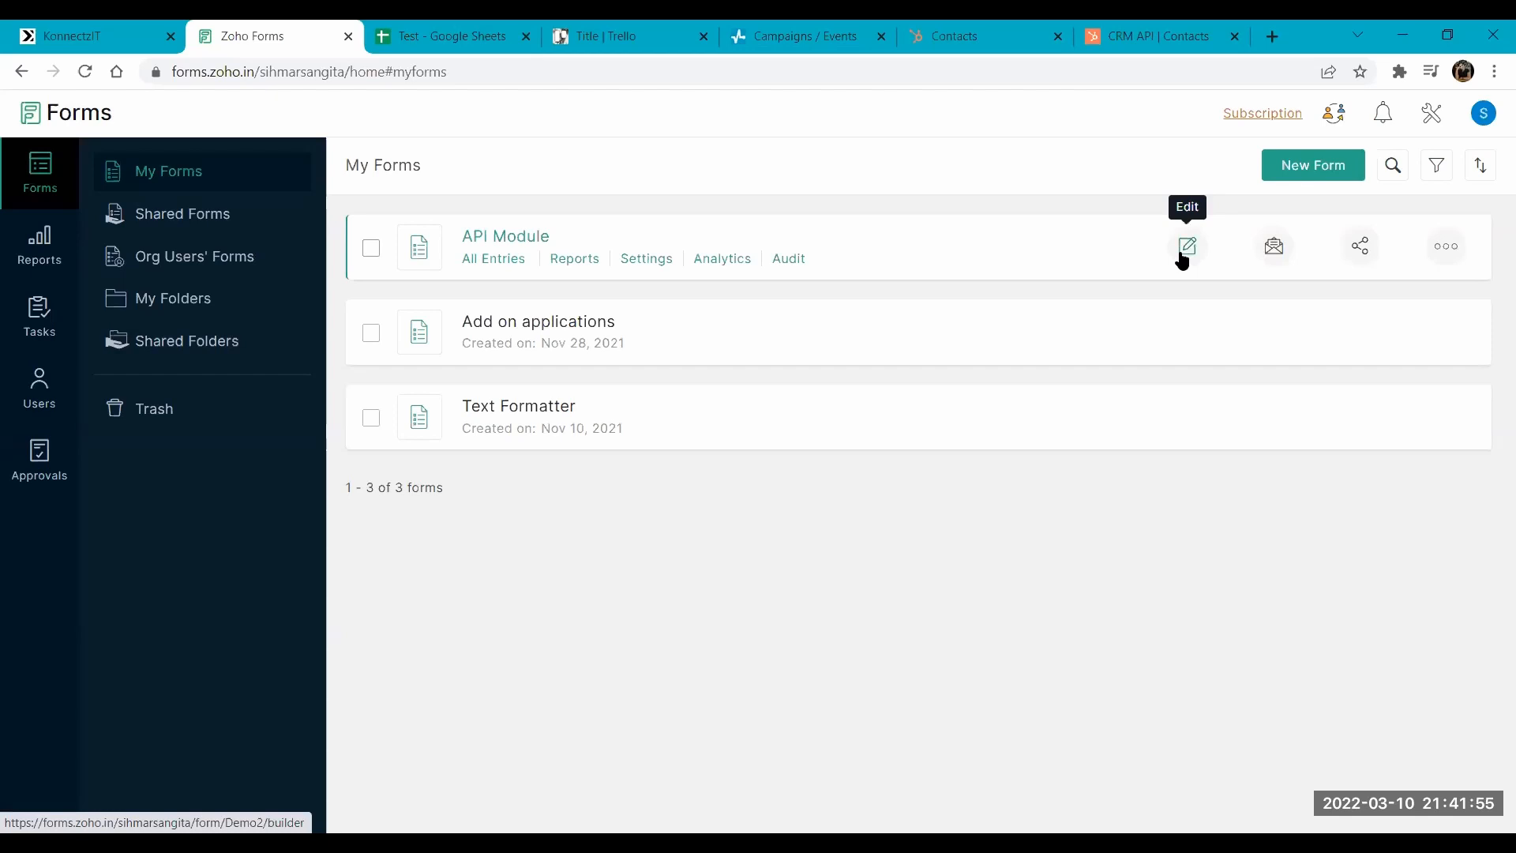
click(1182, 255)
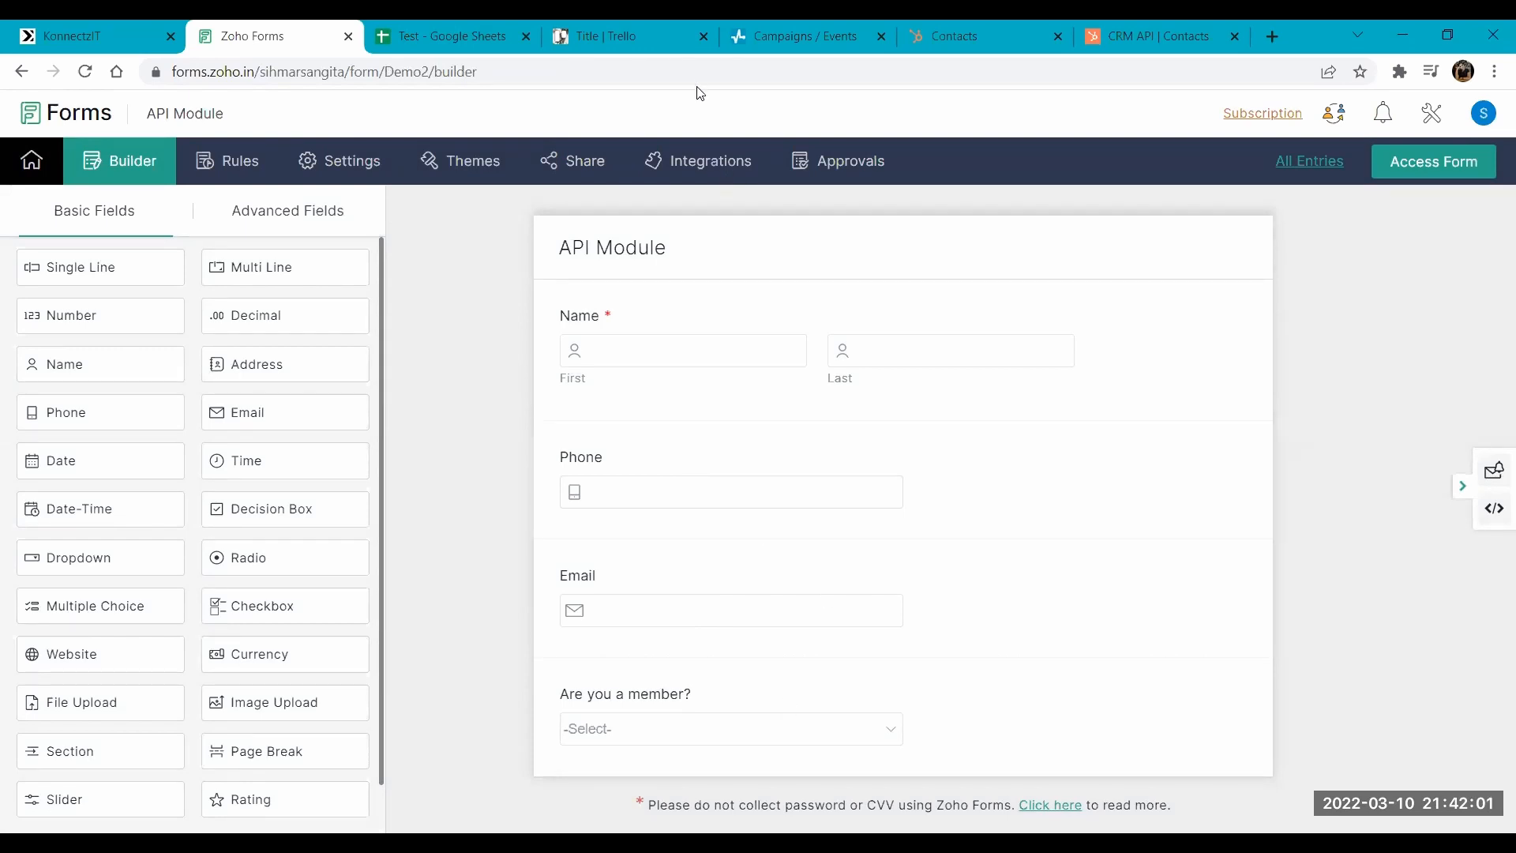
click(695, 160)
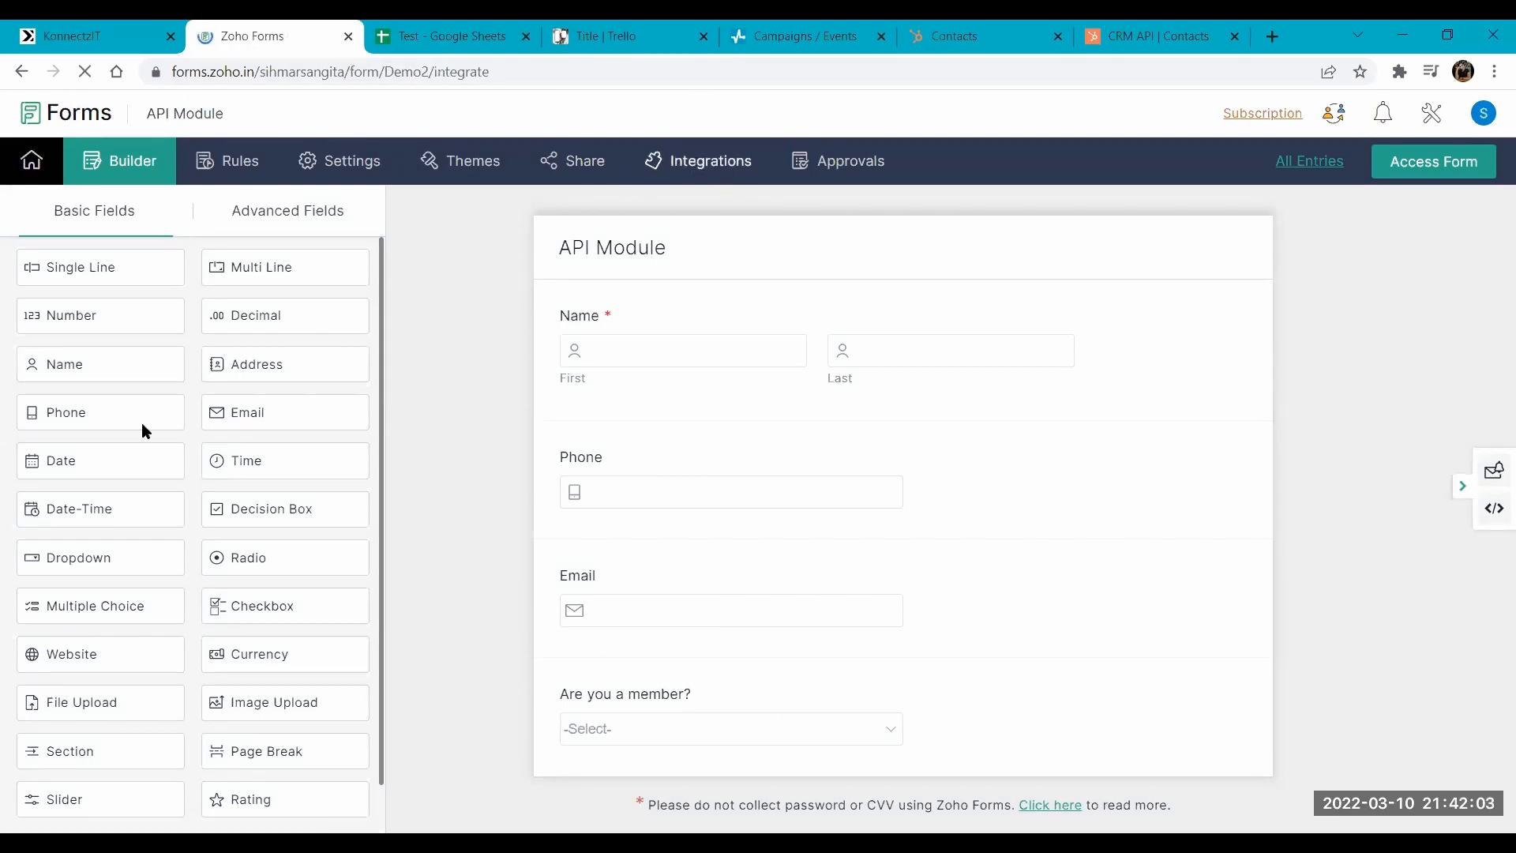
scroll(138, 604, down, 3)
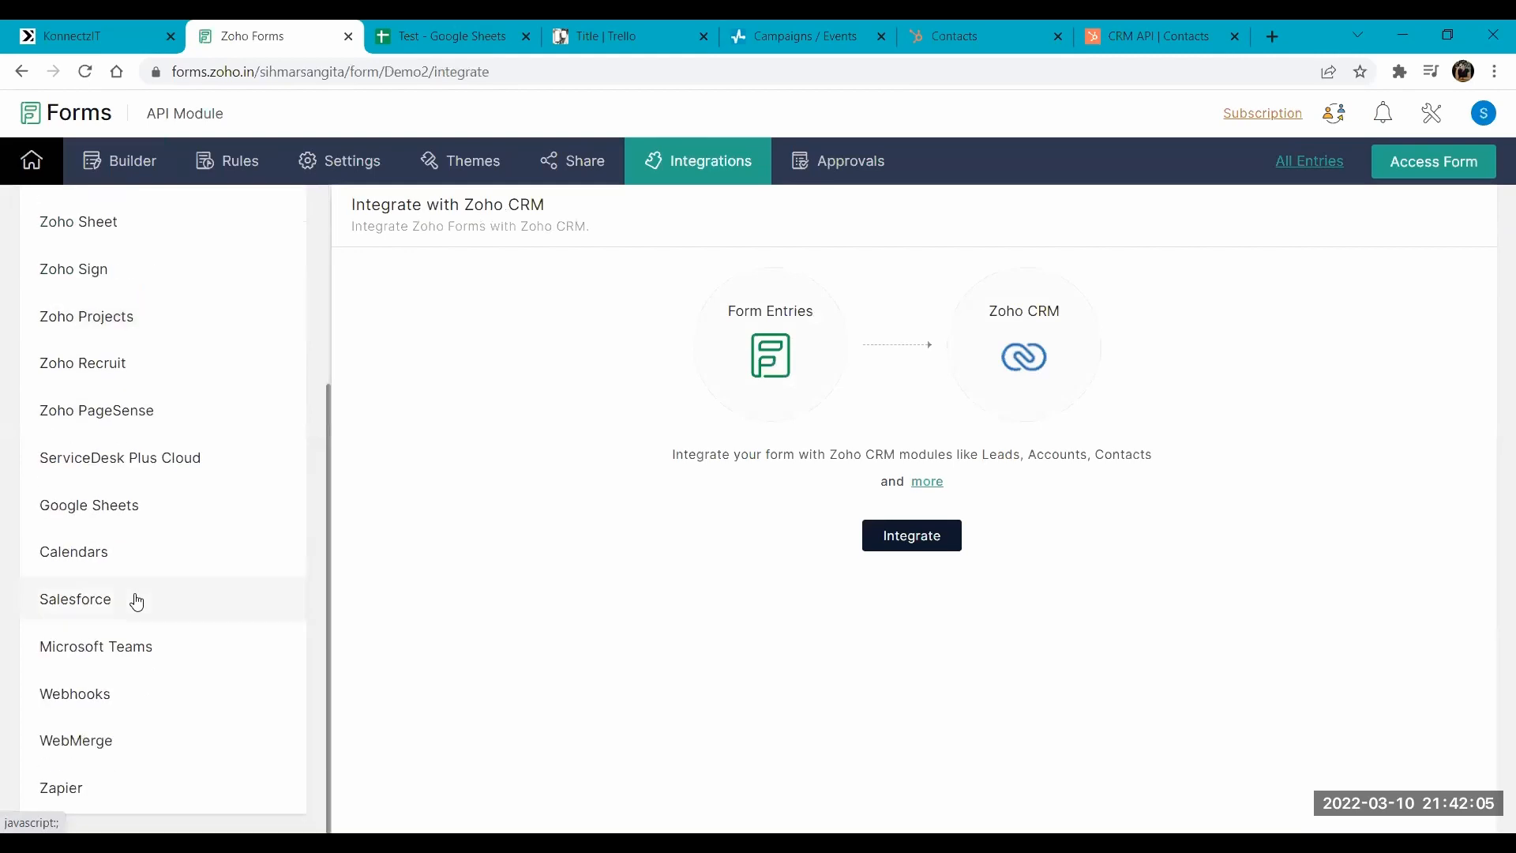
click(90, 695)
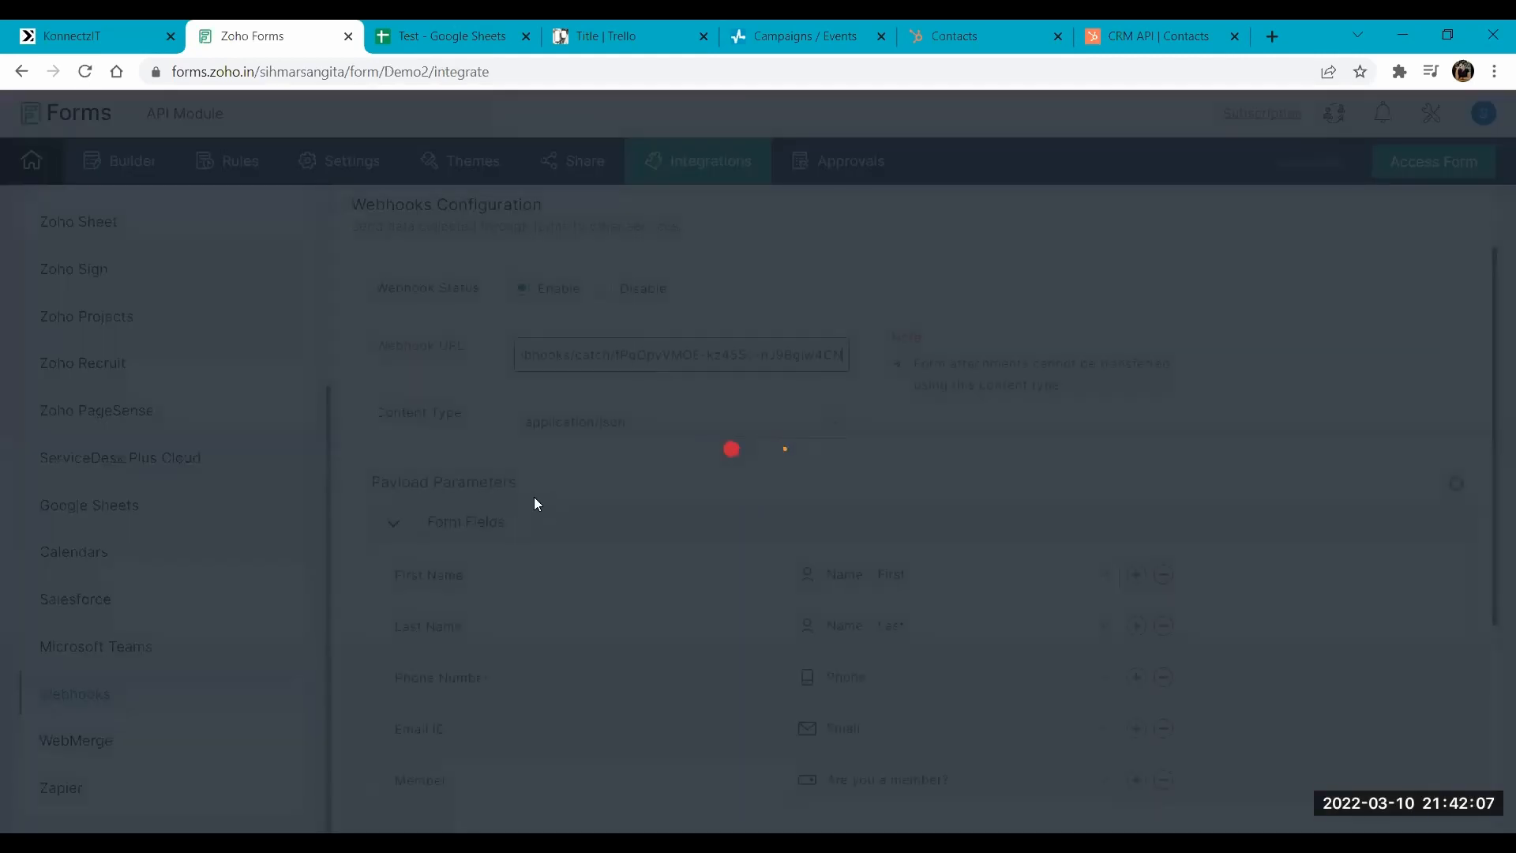
- Replace the API Module form's webhook URL with the copied KonnectzIT URL and save the webhook configuration
key(ctrl+a)
key(ctrl+v)
scroll(688, 493, down, 3)
scroll(688, 492, down, 1)
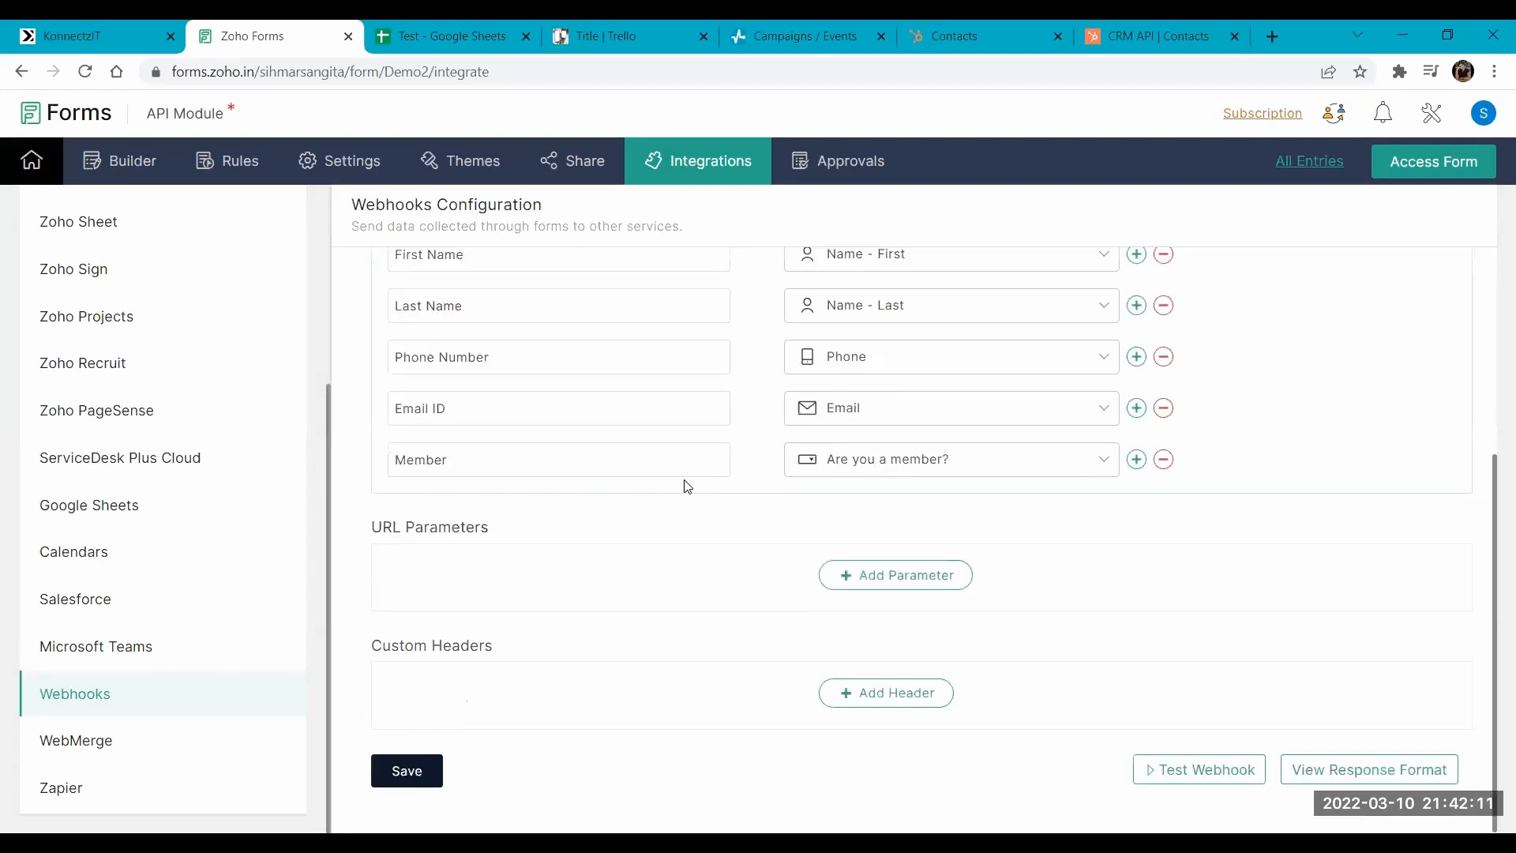
click(421, 770)
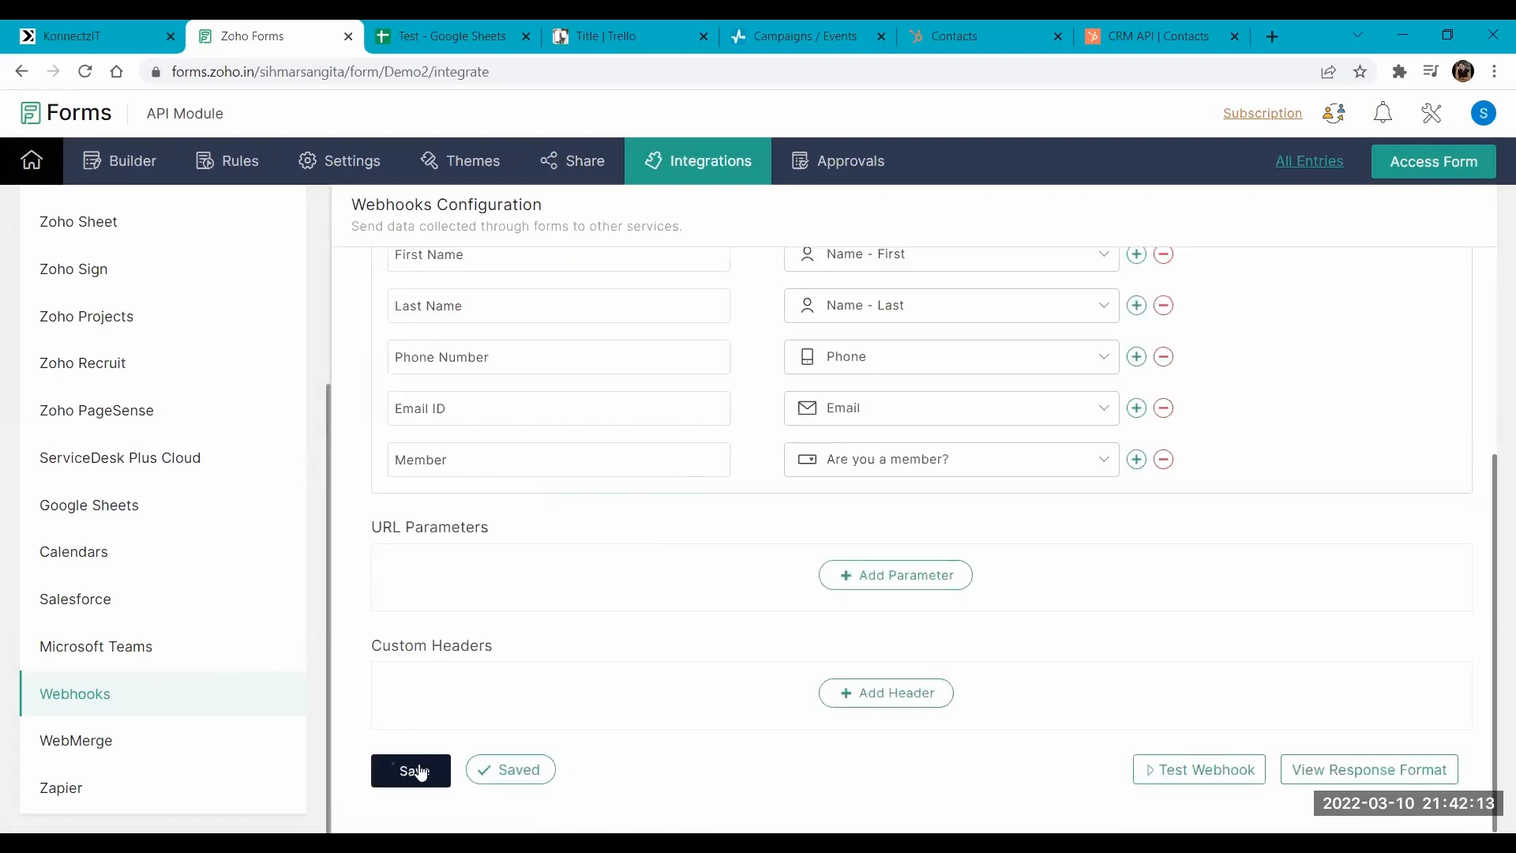
- Access the live API Module form, then return to KonnectzIT and start capturing the webhook response
click(1411, 170)
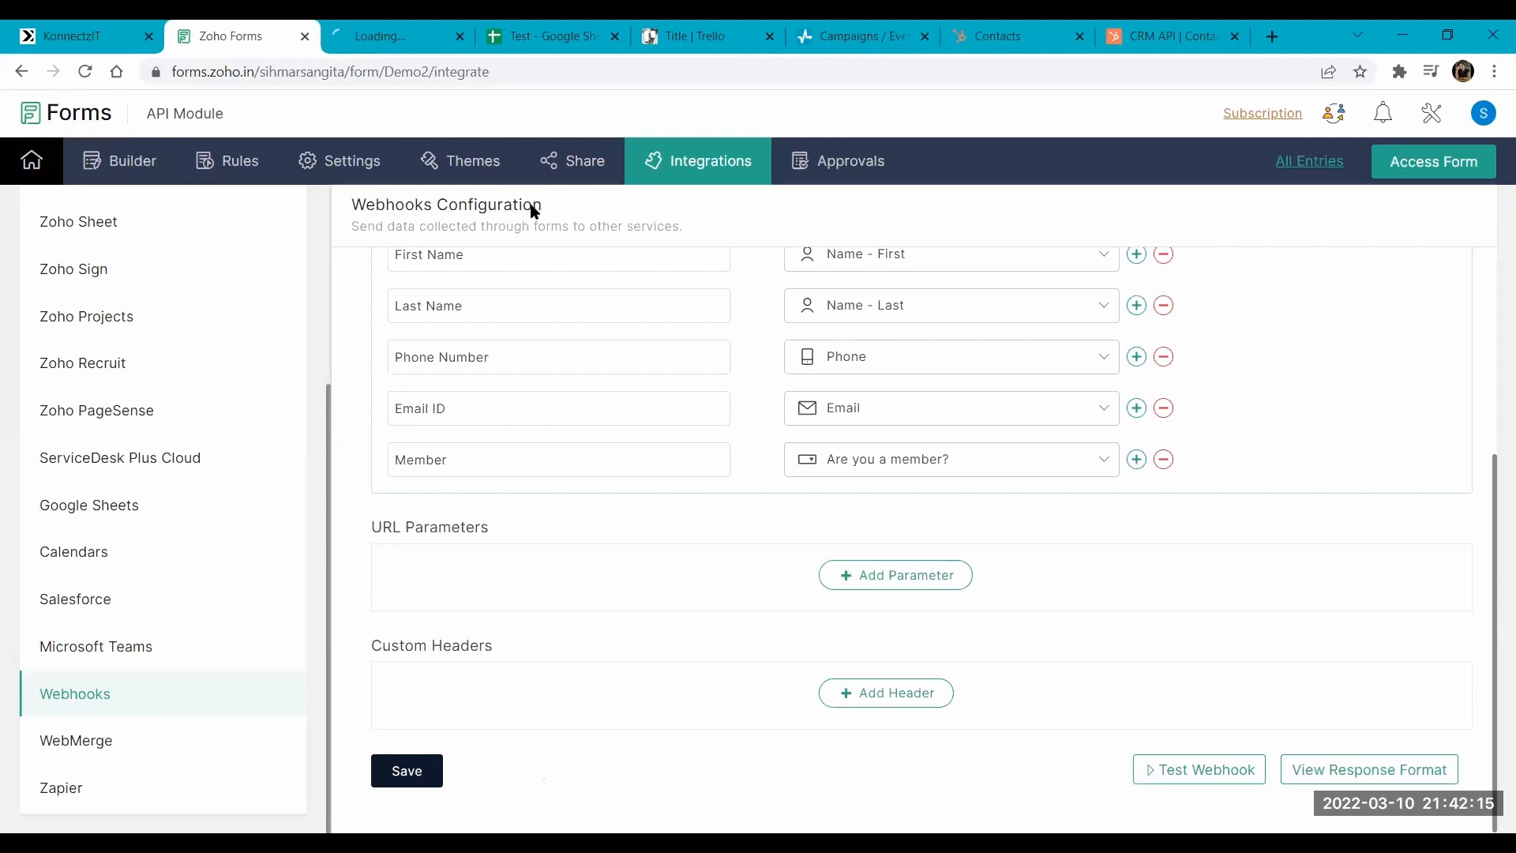
click(119, 35)
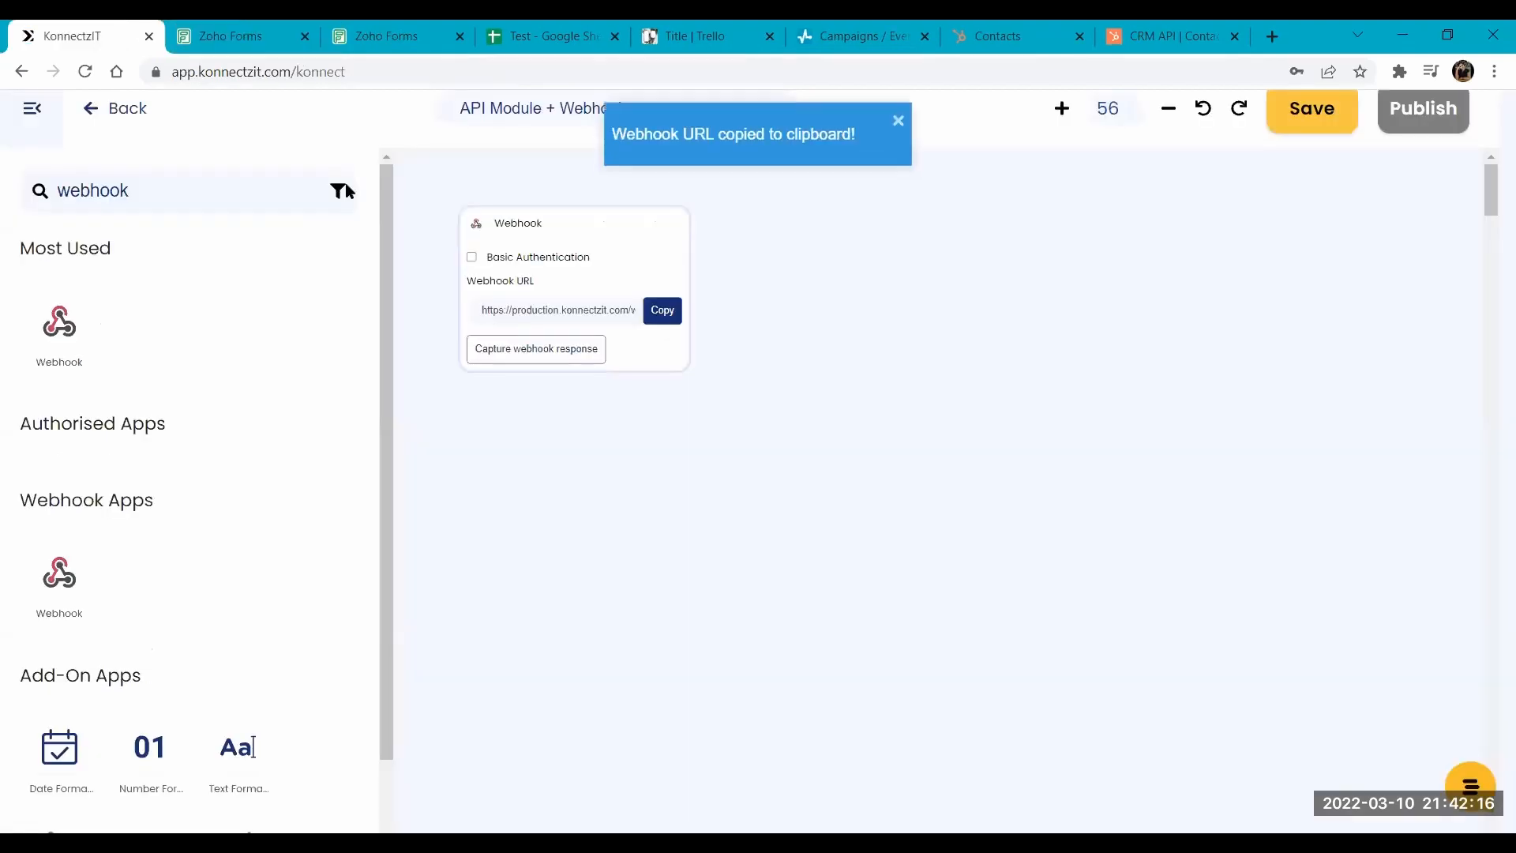
click(570, 353)
- Enter the test lead's first and last name in the live API Module form
click(365, 31)
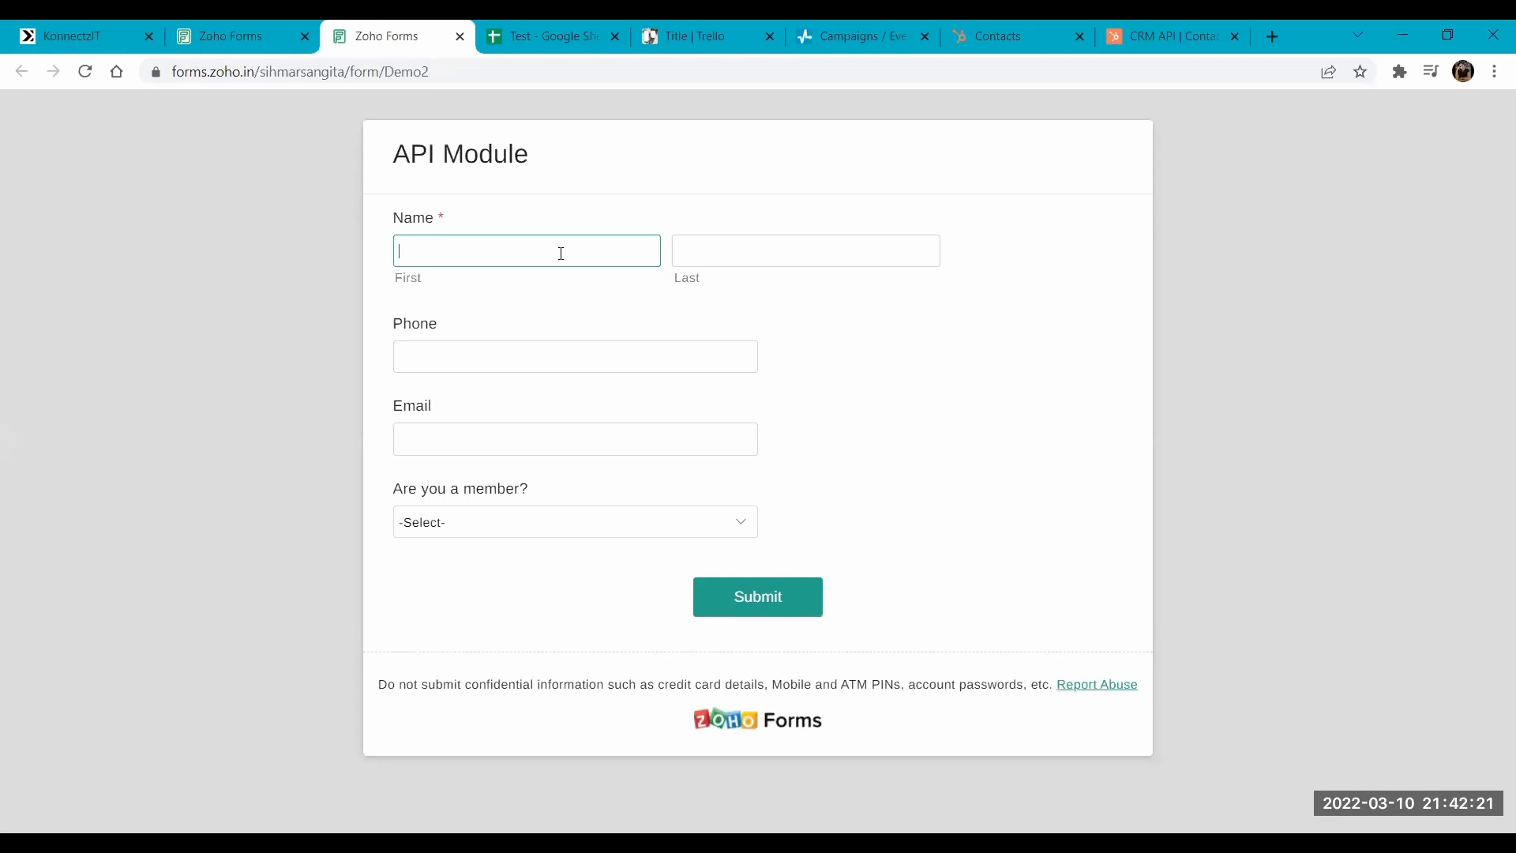
text(Sa)
key(BackSpace)
key(BackSpace)
key(Tab)
text(Lisa)
- Fill in the test lead's phone number and e-mail address, and submit the API Module form
key(Tab)
text(874584125)
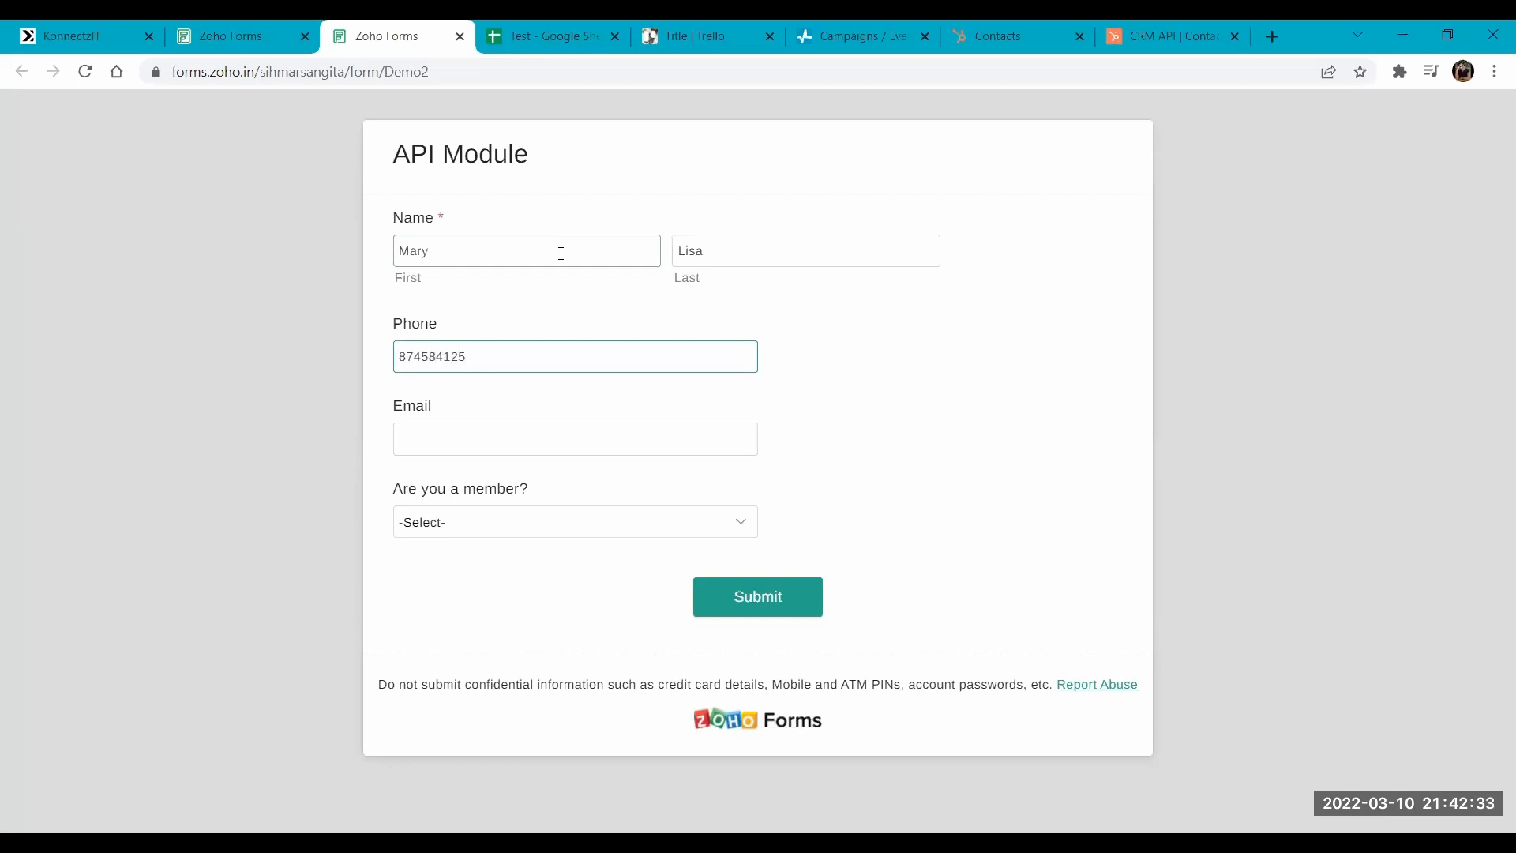
key(Tab)
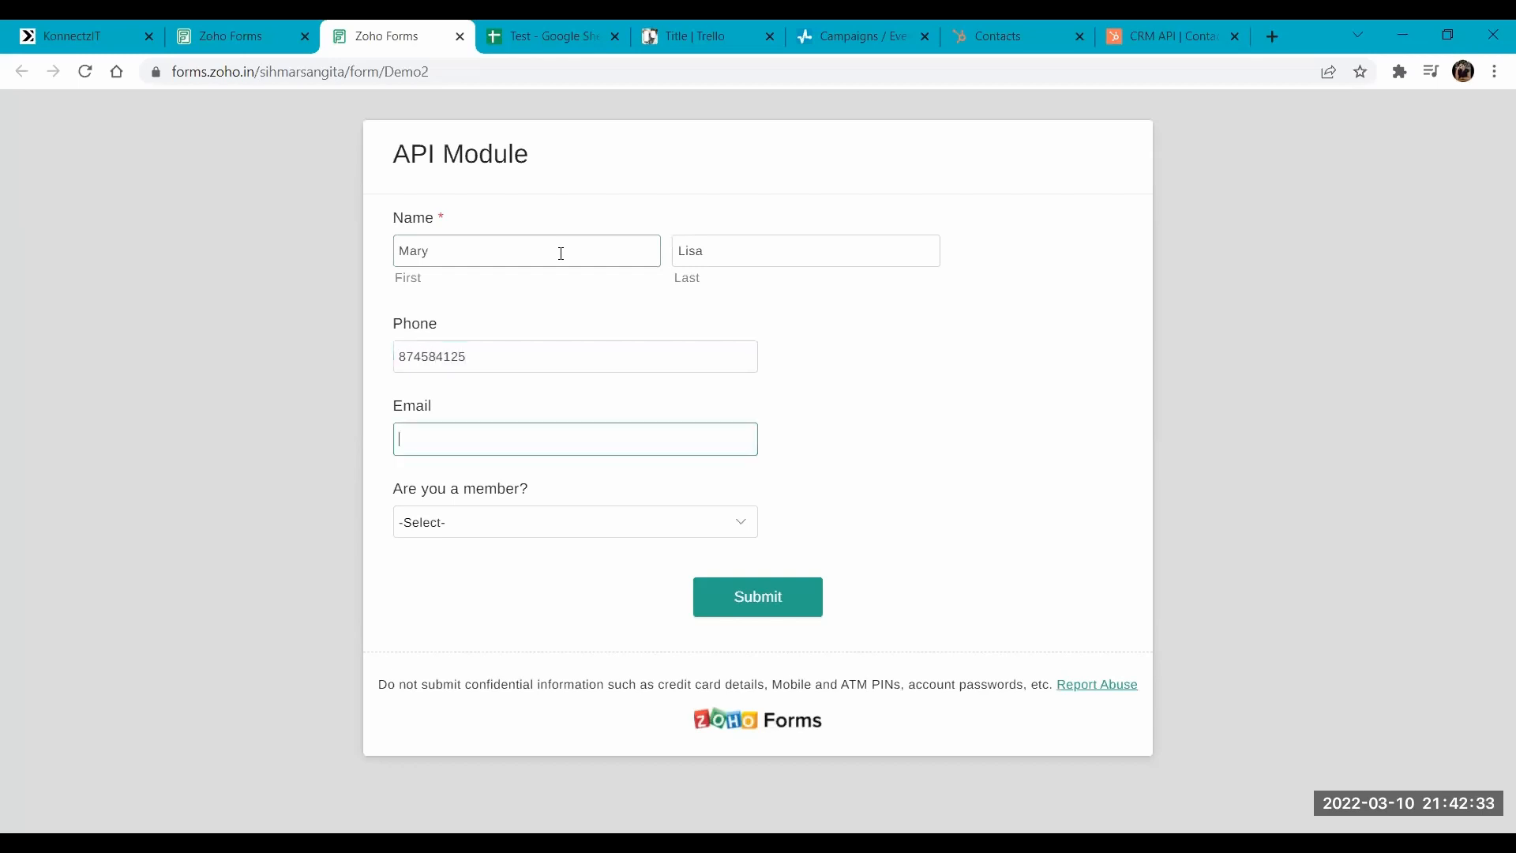
click(784, 617)
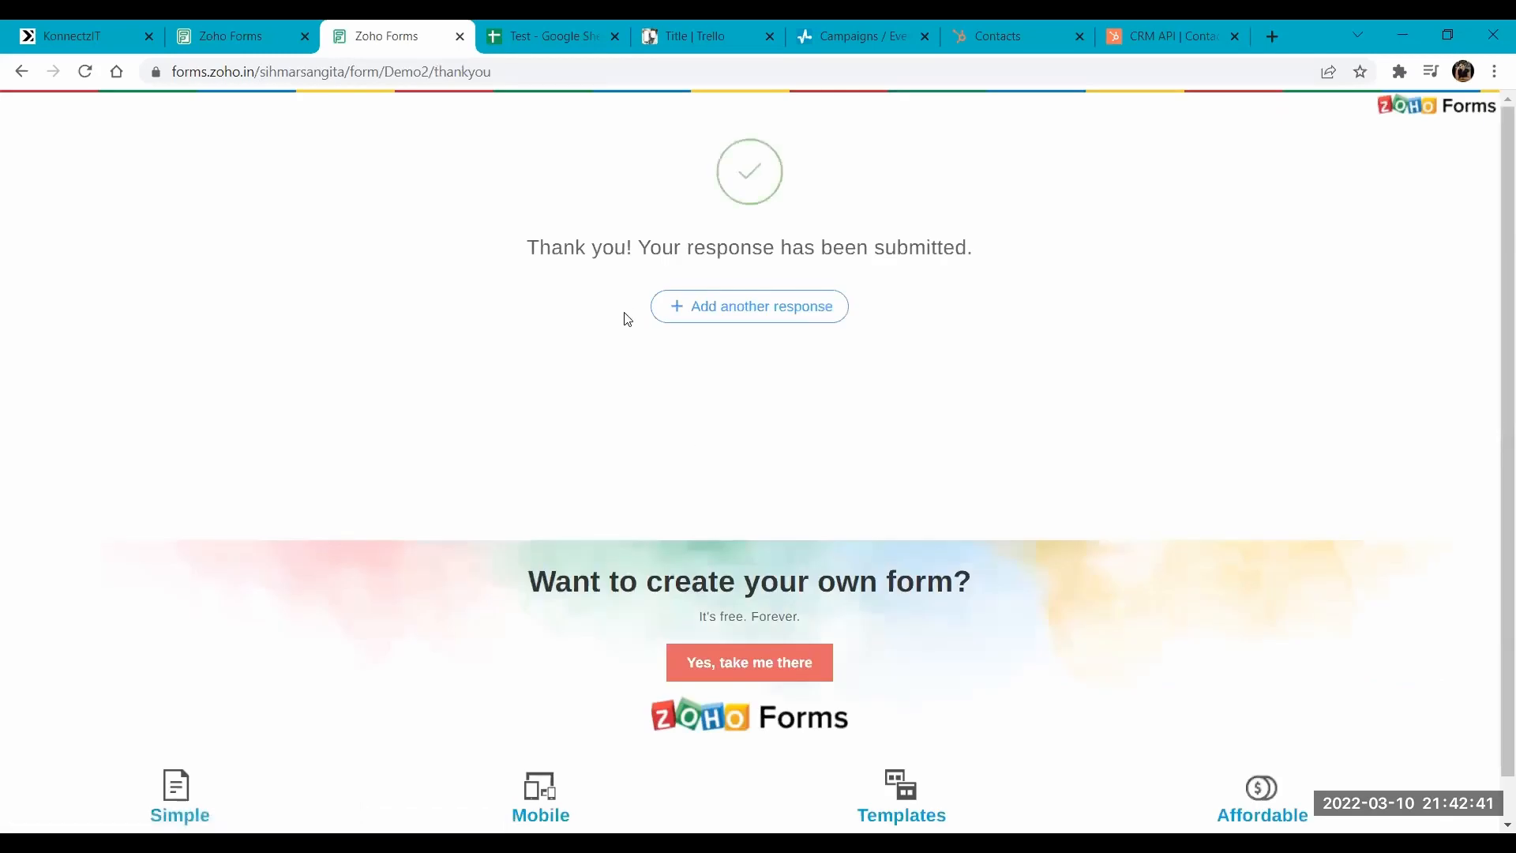
- Return to KonnectzIT, place the API add-on beside the Webhook card on the canvas, and line up both cards
click(5, 30)
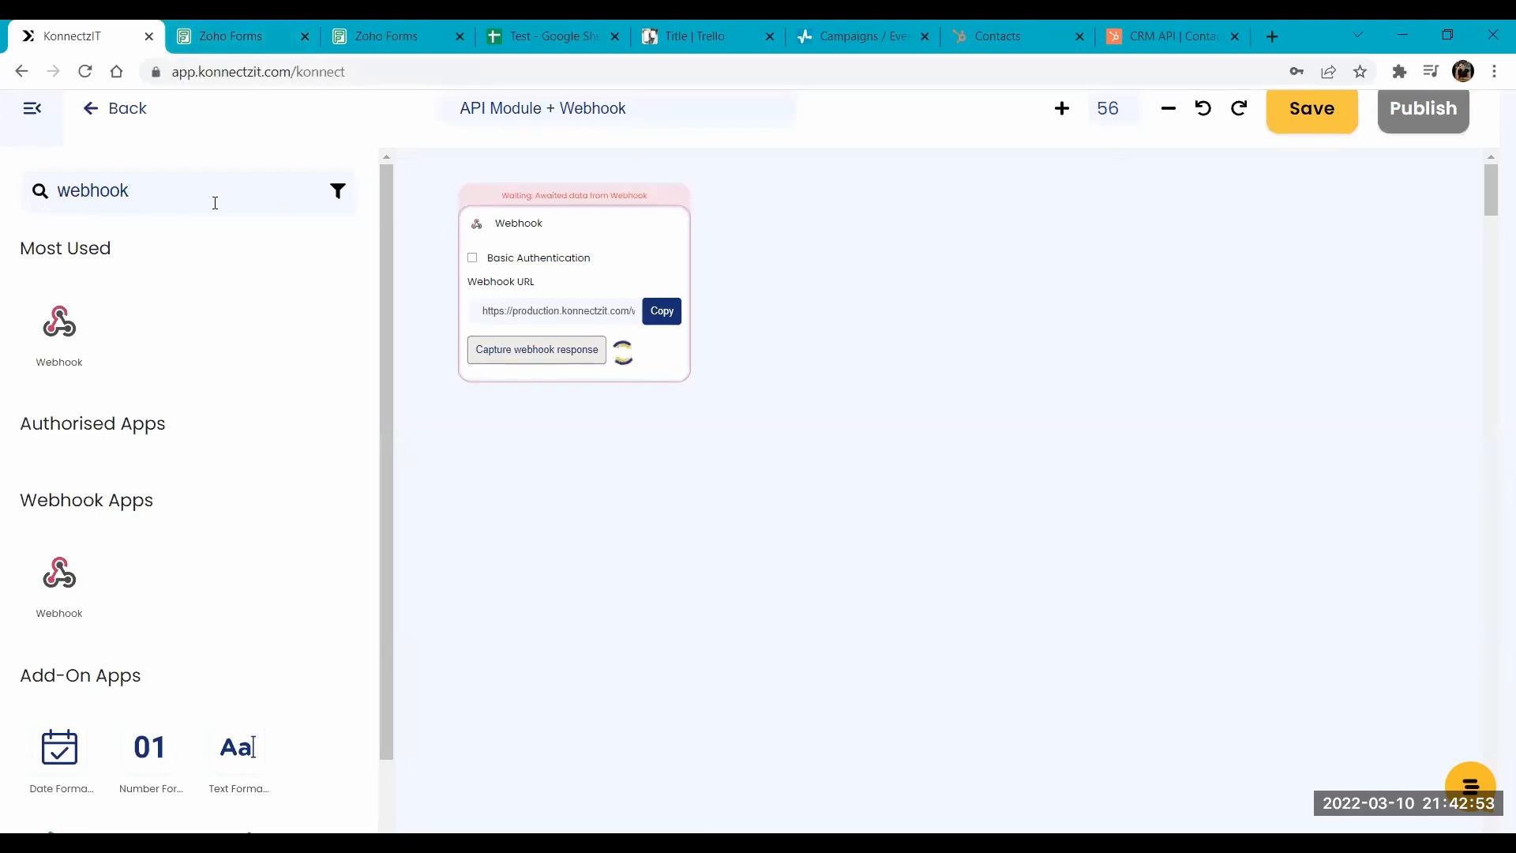
drag(390, 338, 382, 541)
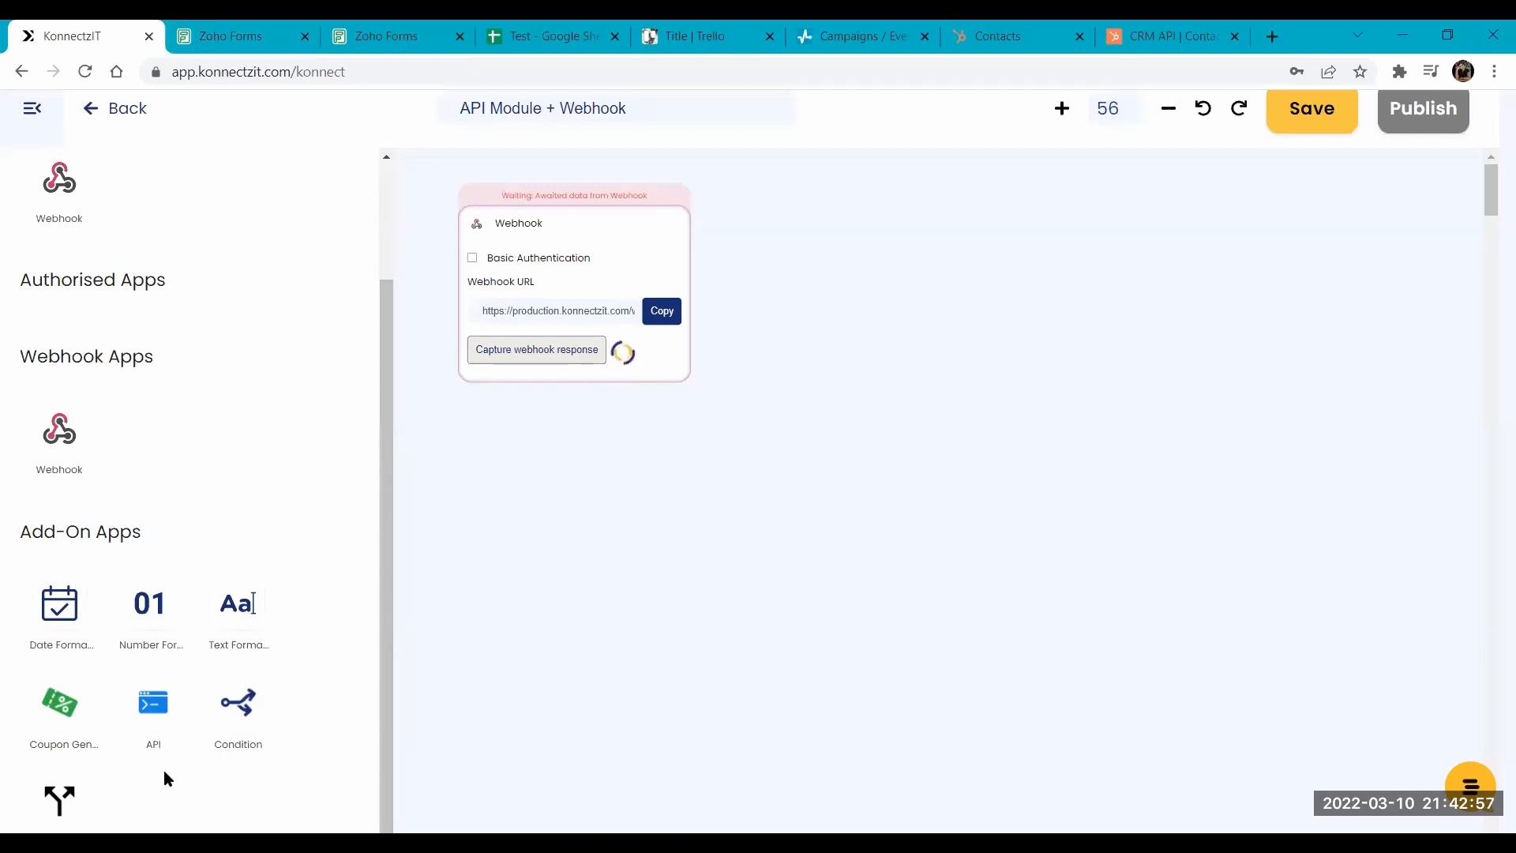
drag(164, 703, 917, 206)
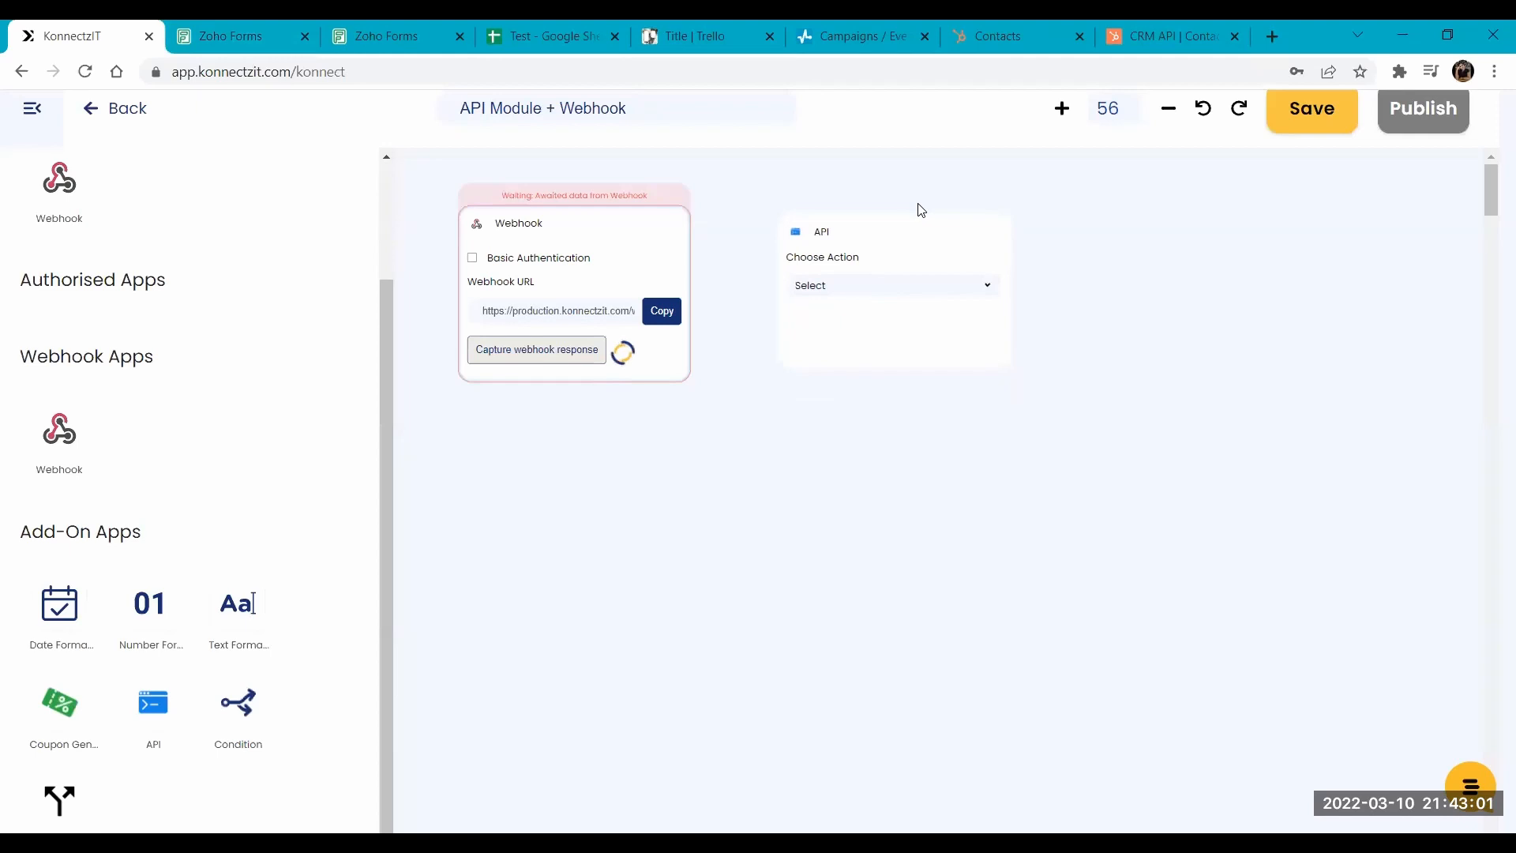
drag(623, 237, 619, 247)
drag(883, 244, 869, 247)
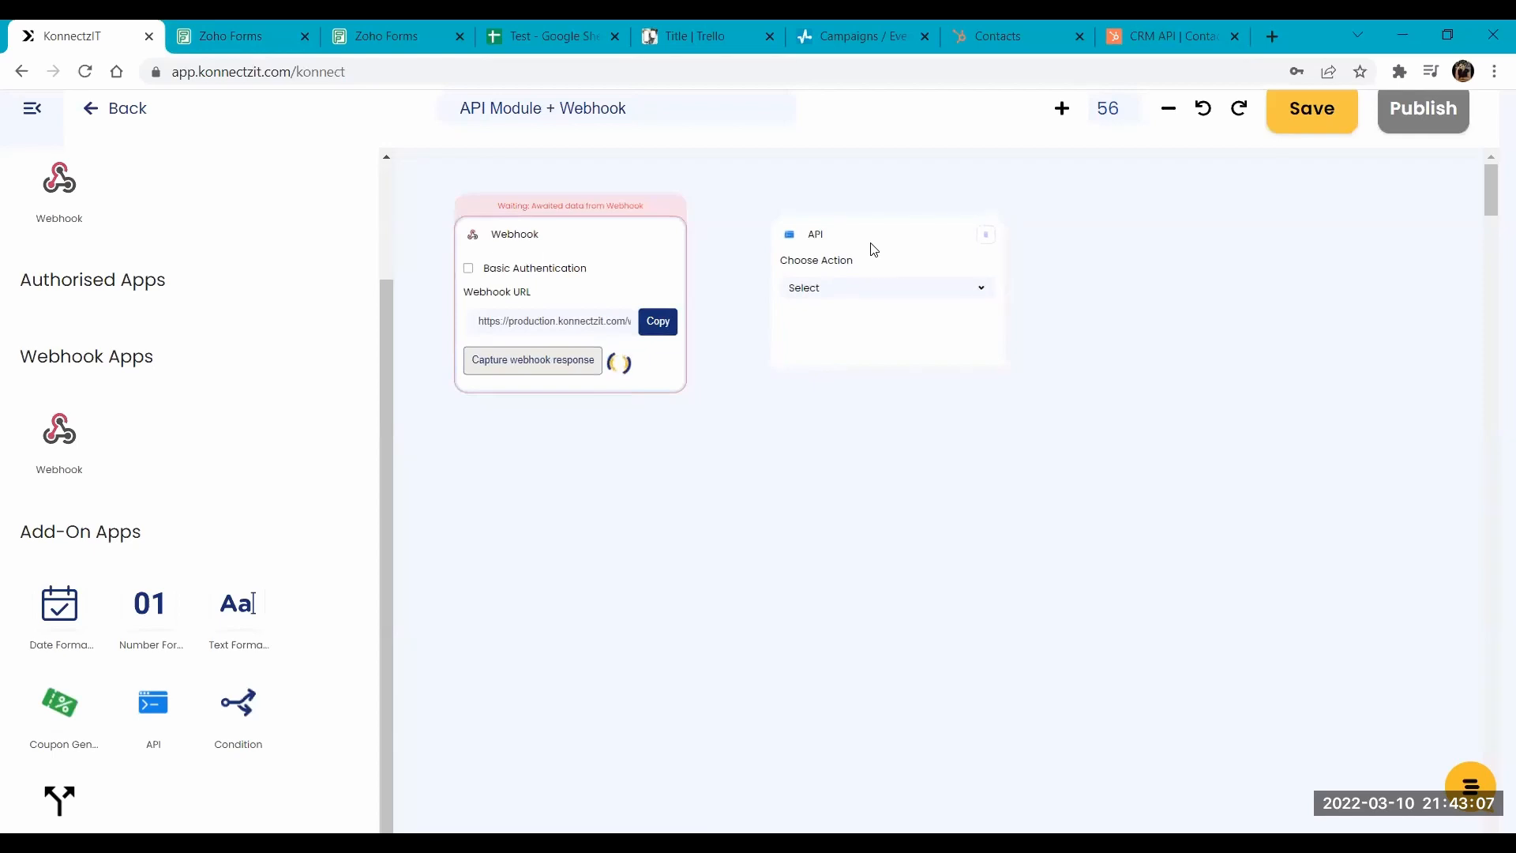
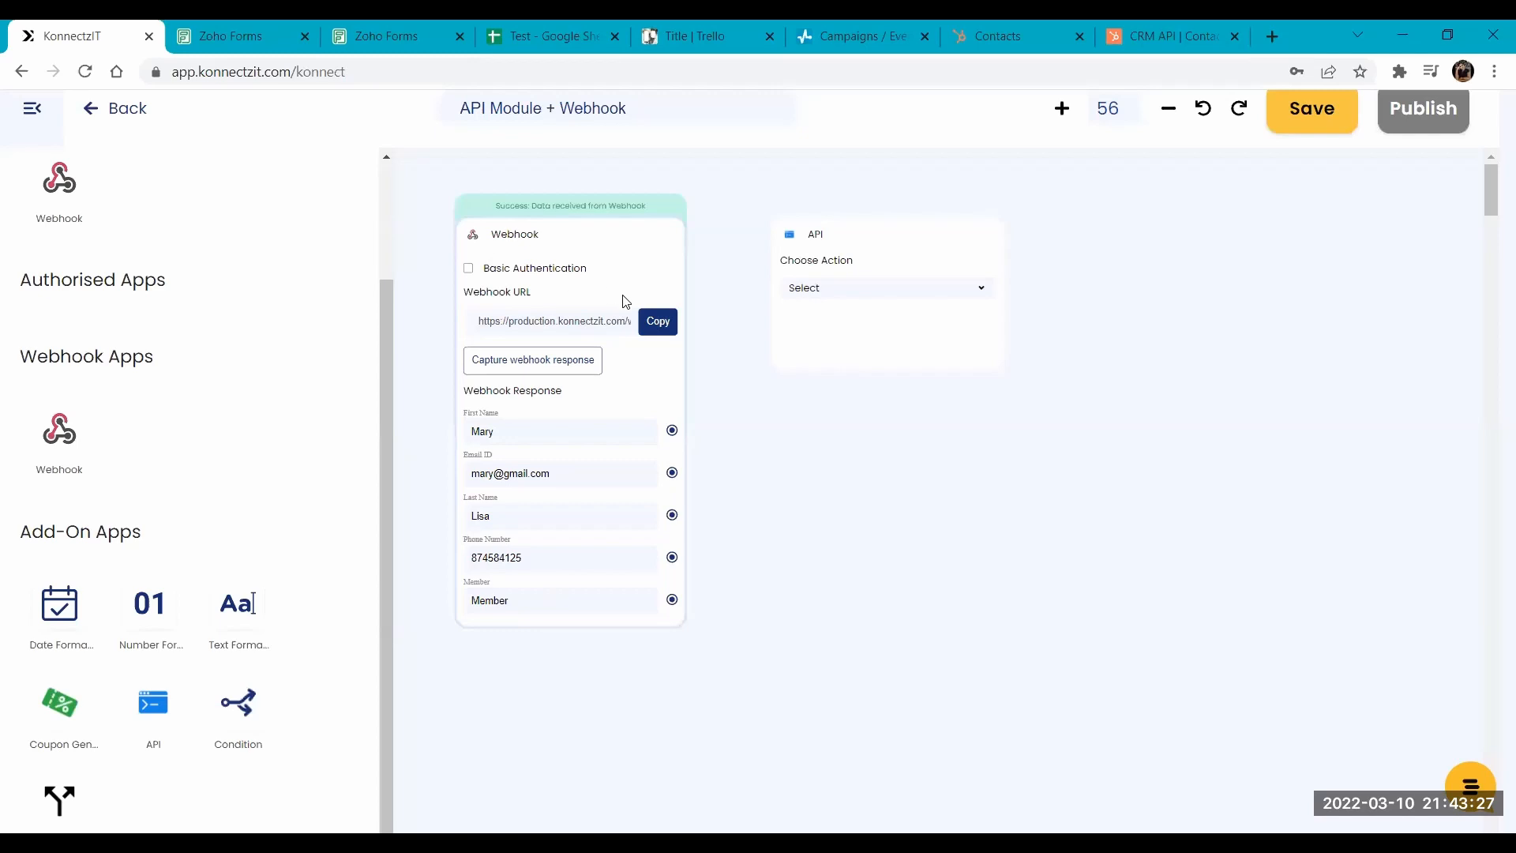
- Line up the API card beside the Webhook card on the canvas and set its action to POST
scroll(624, 301, up, 1)
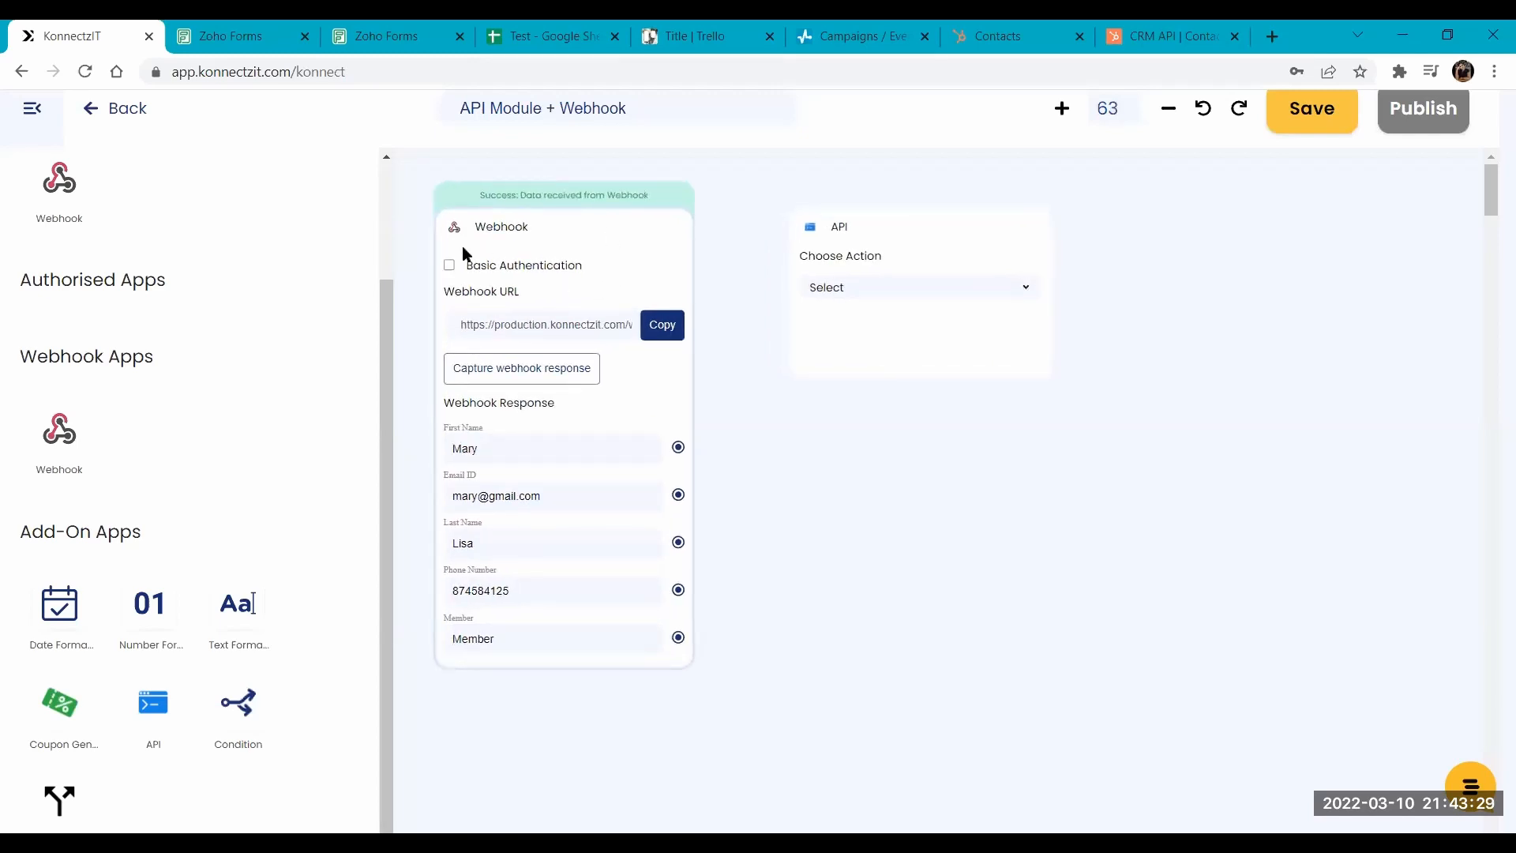
drag(953, 254, 946, 234)
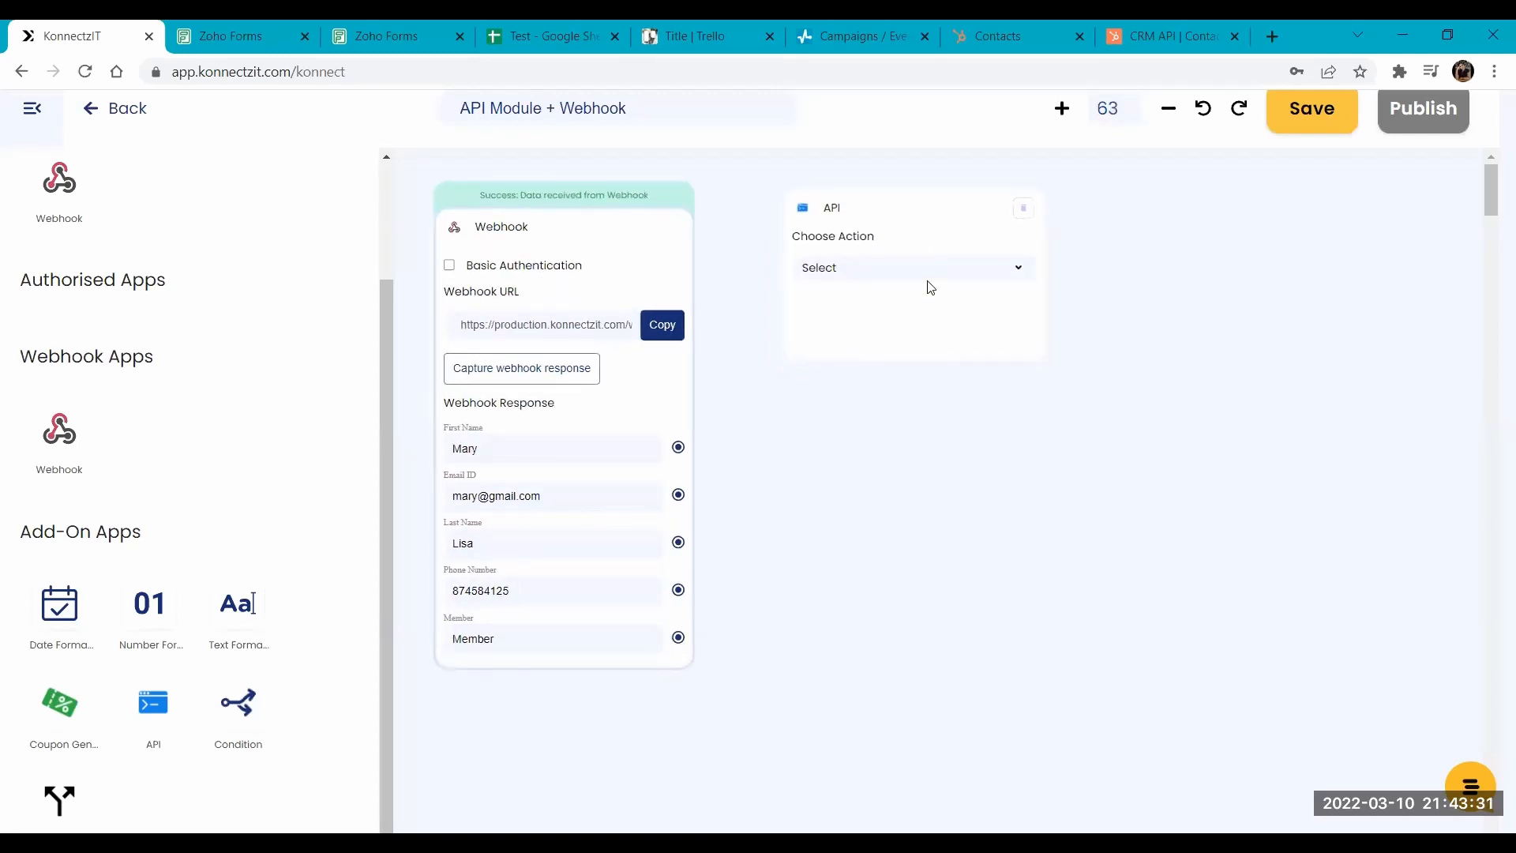
click(899, 283)
click(842, 316)
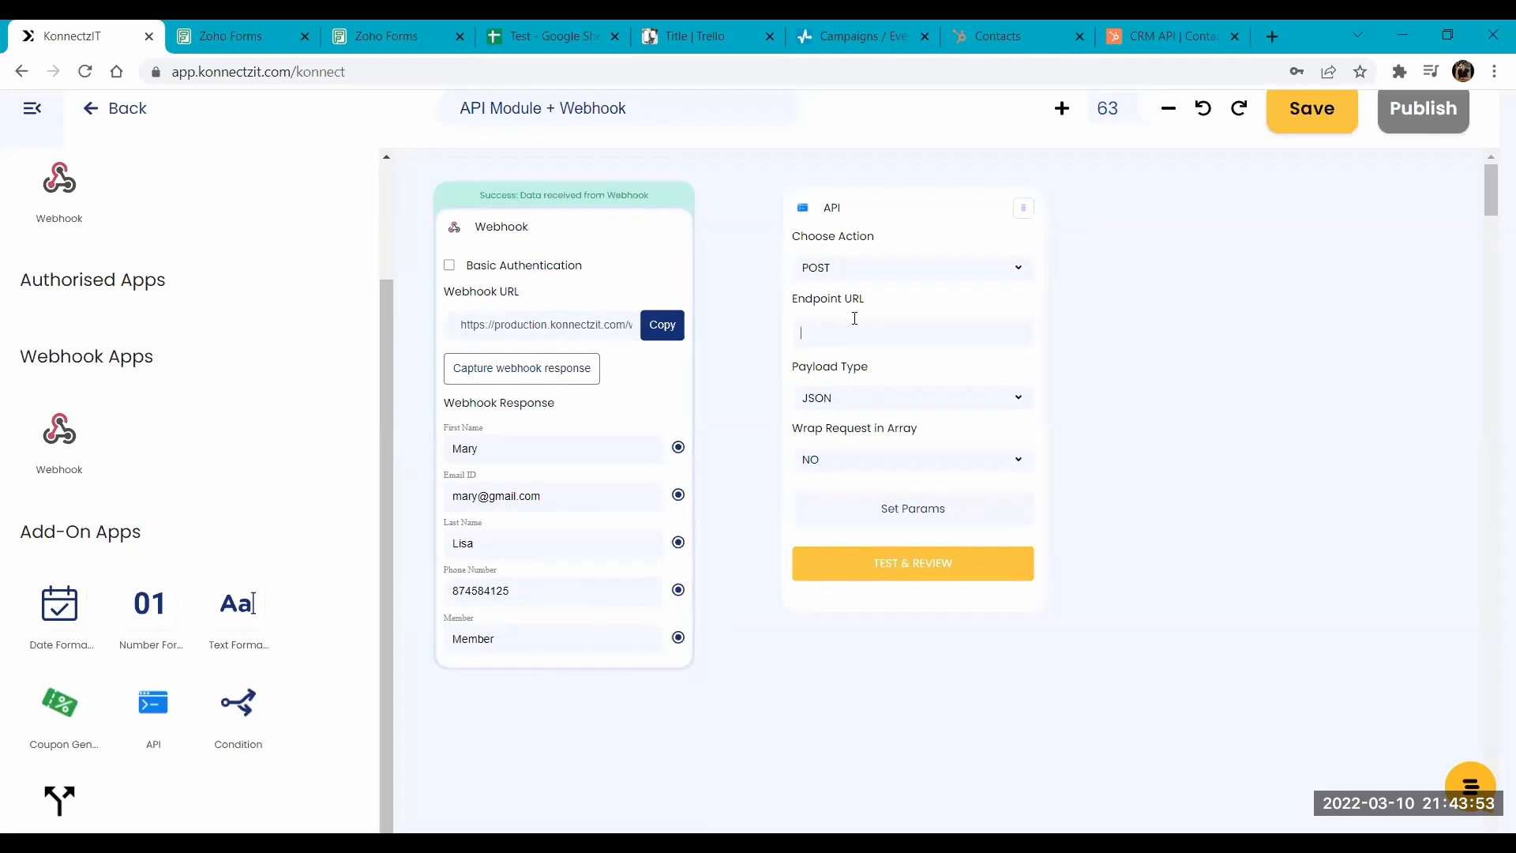
- Copy the POST URL of the KonnectzIT Demo event from SendPulse's Events Manager and paste it as the API card's endpoint URL in KonnectzIT
click(838, 27)
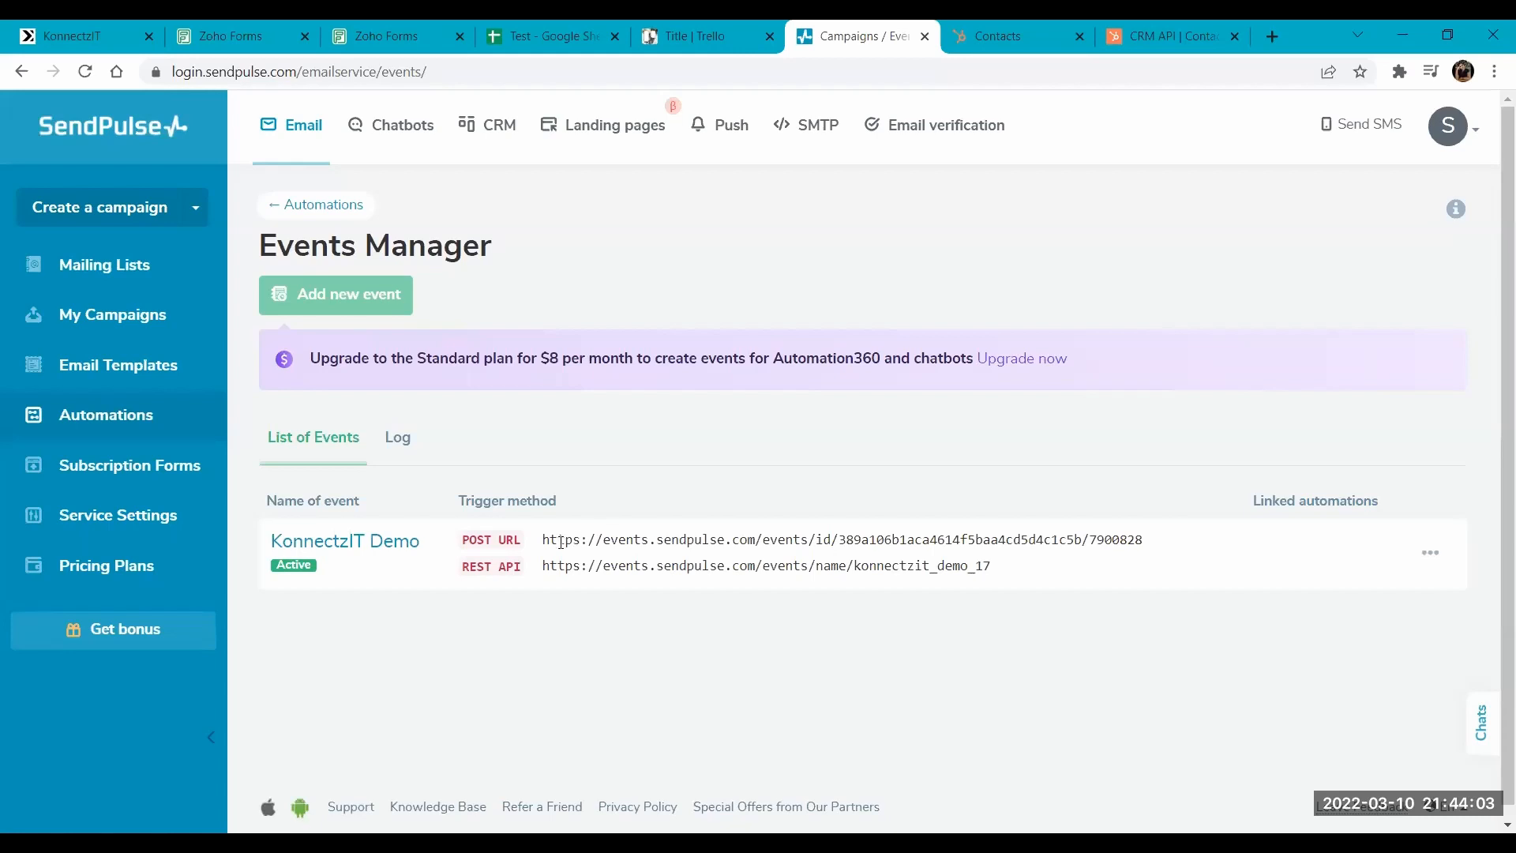
drag(543, 539, 1186, 527)
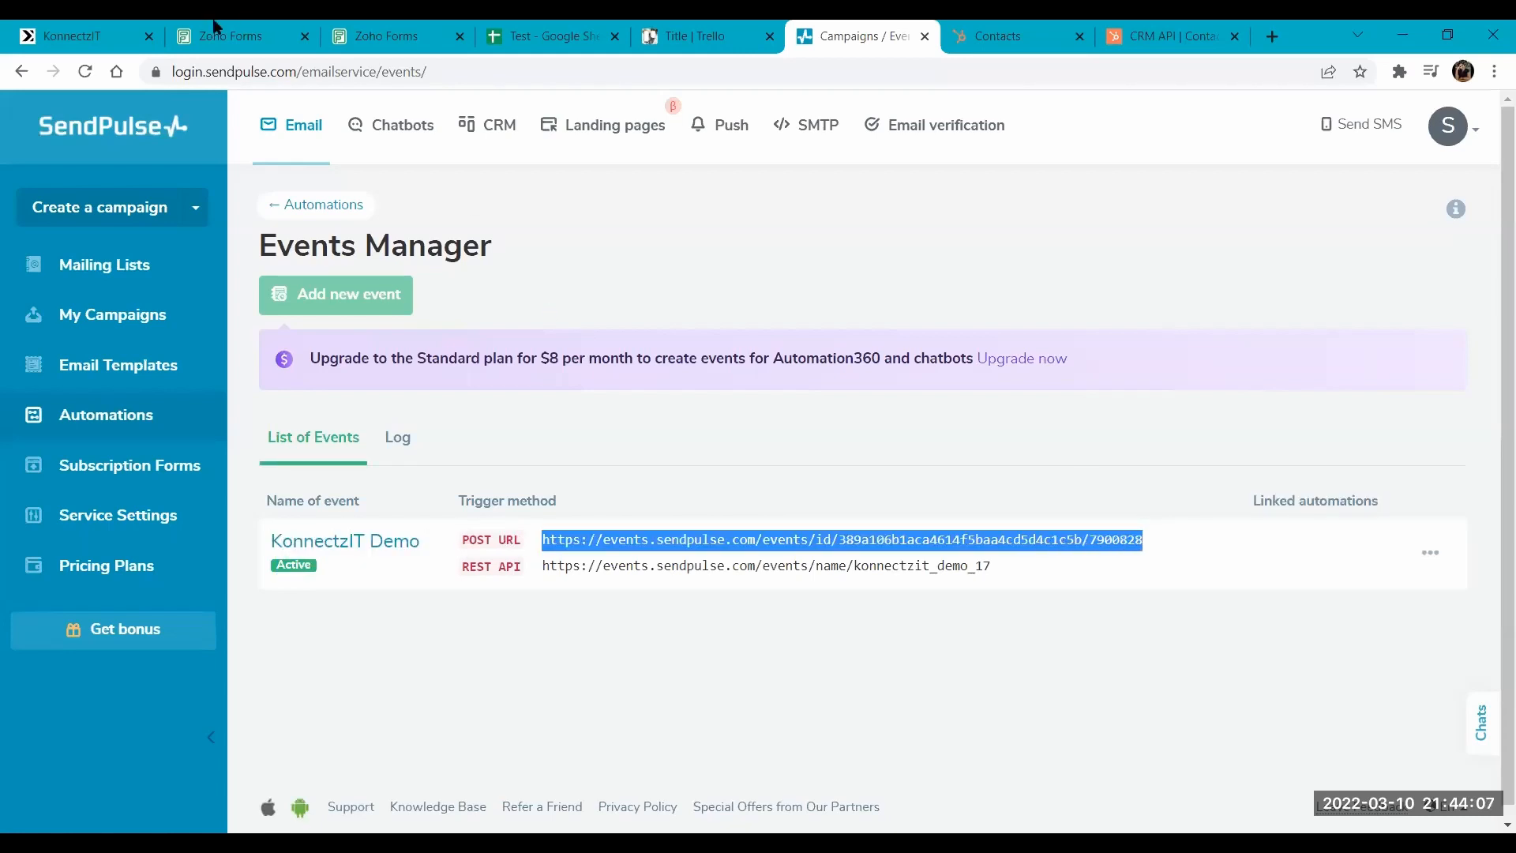
click(133, 29)
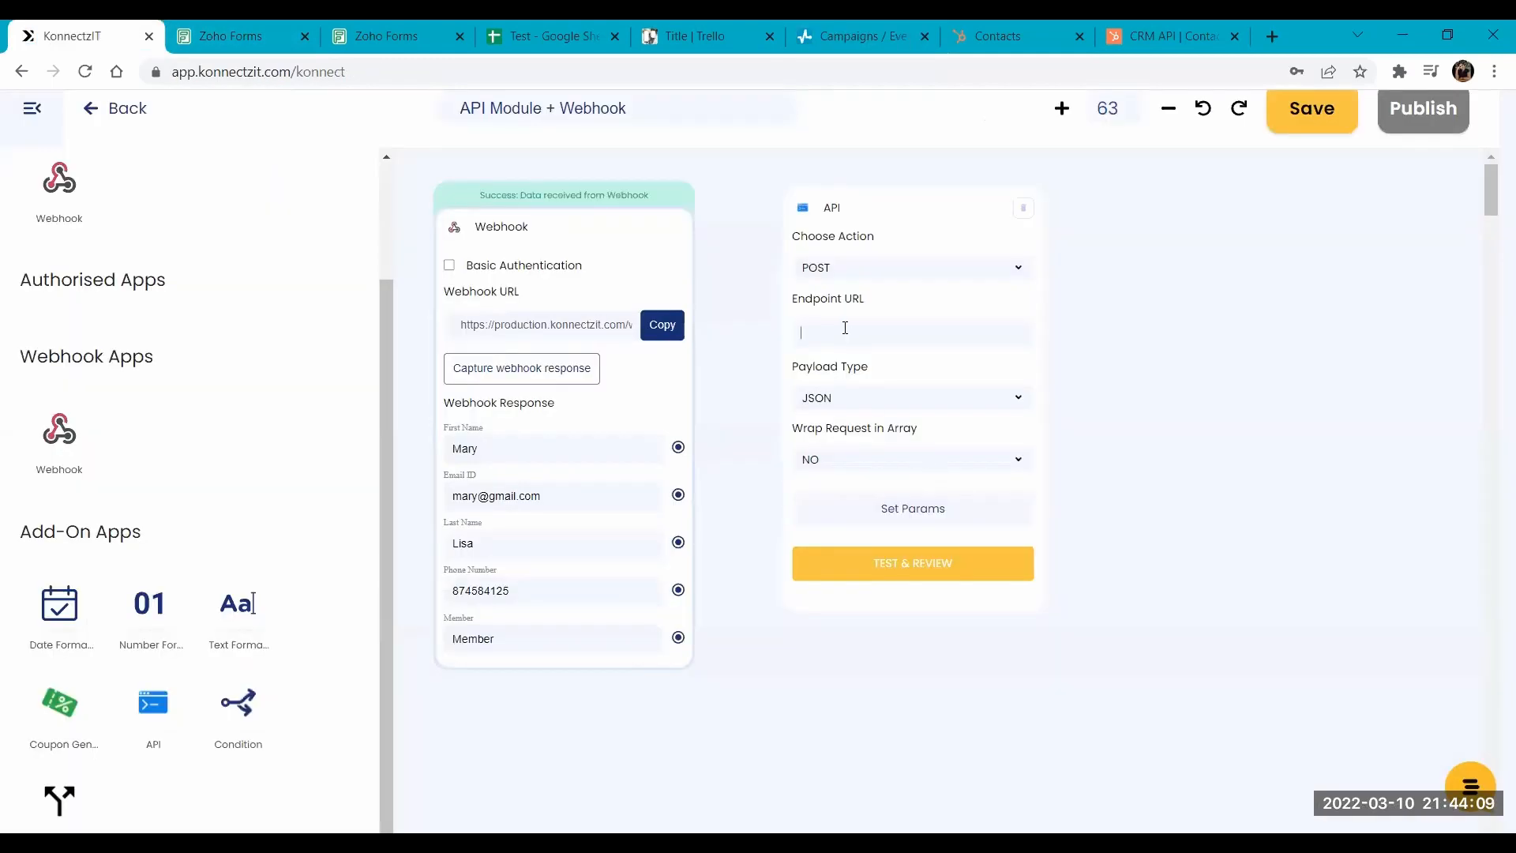
key(ctrl+v)
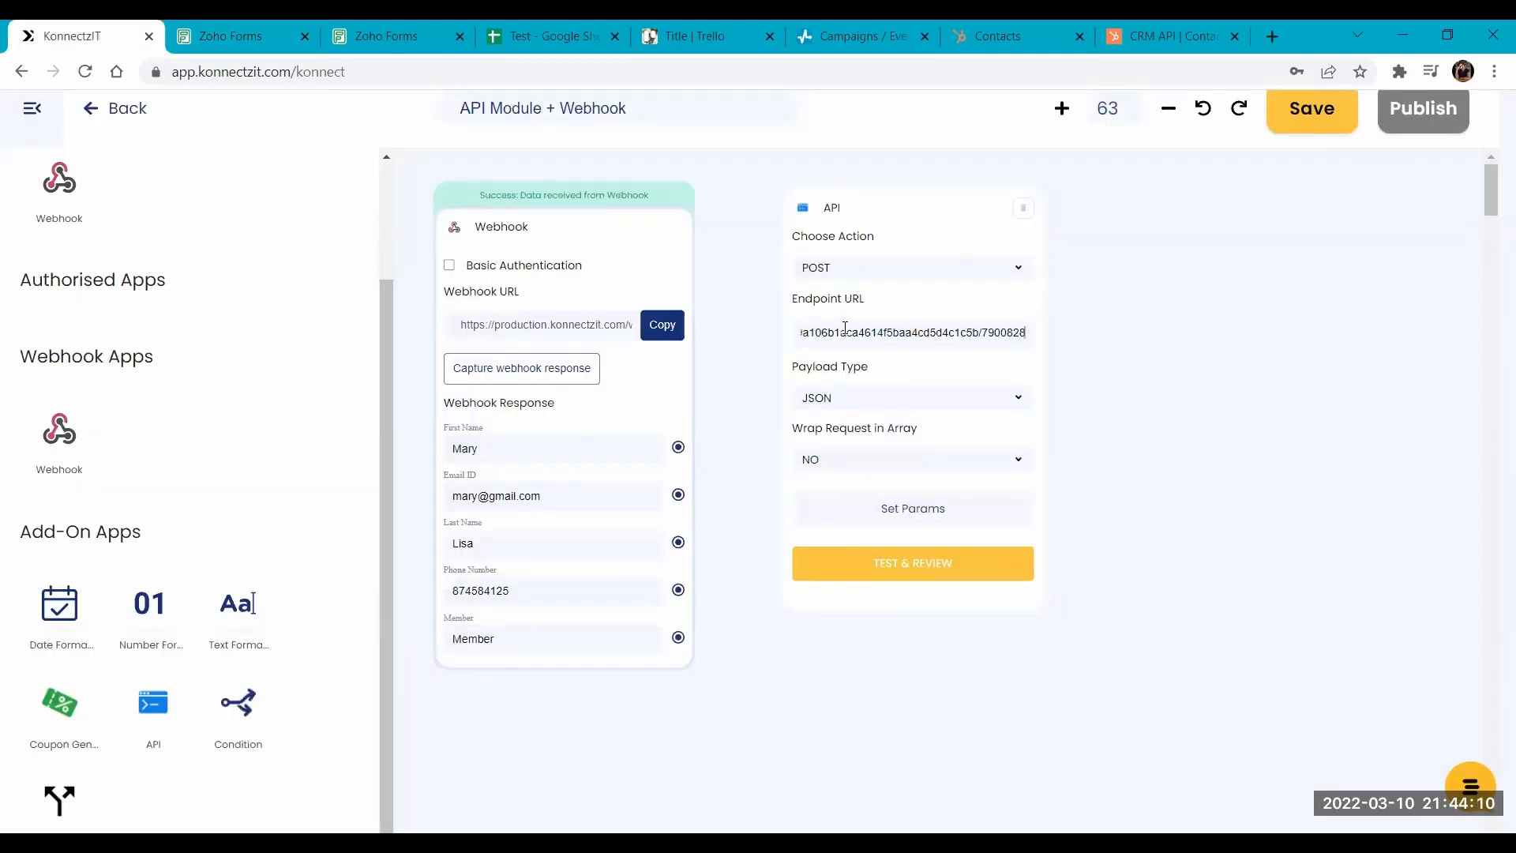
- Open the API card's parameter settings, then switch to SendPulse and view the KonnectzIT Demo event's request fields
click(910, 513)
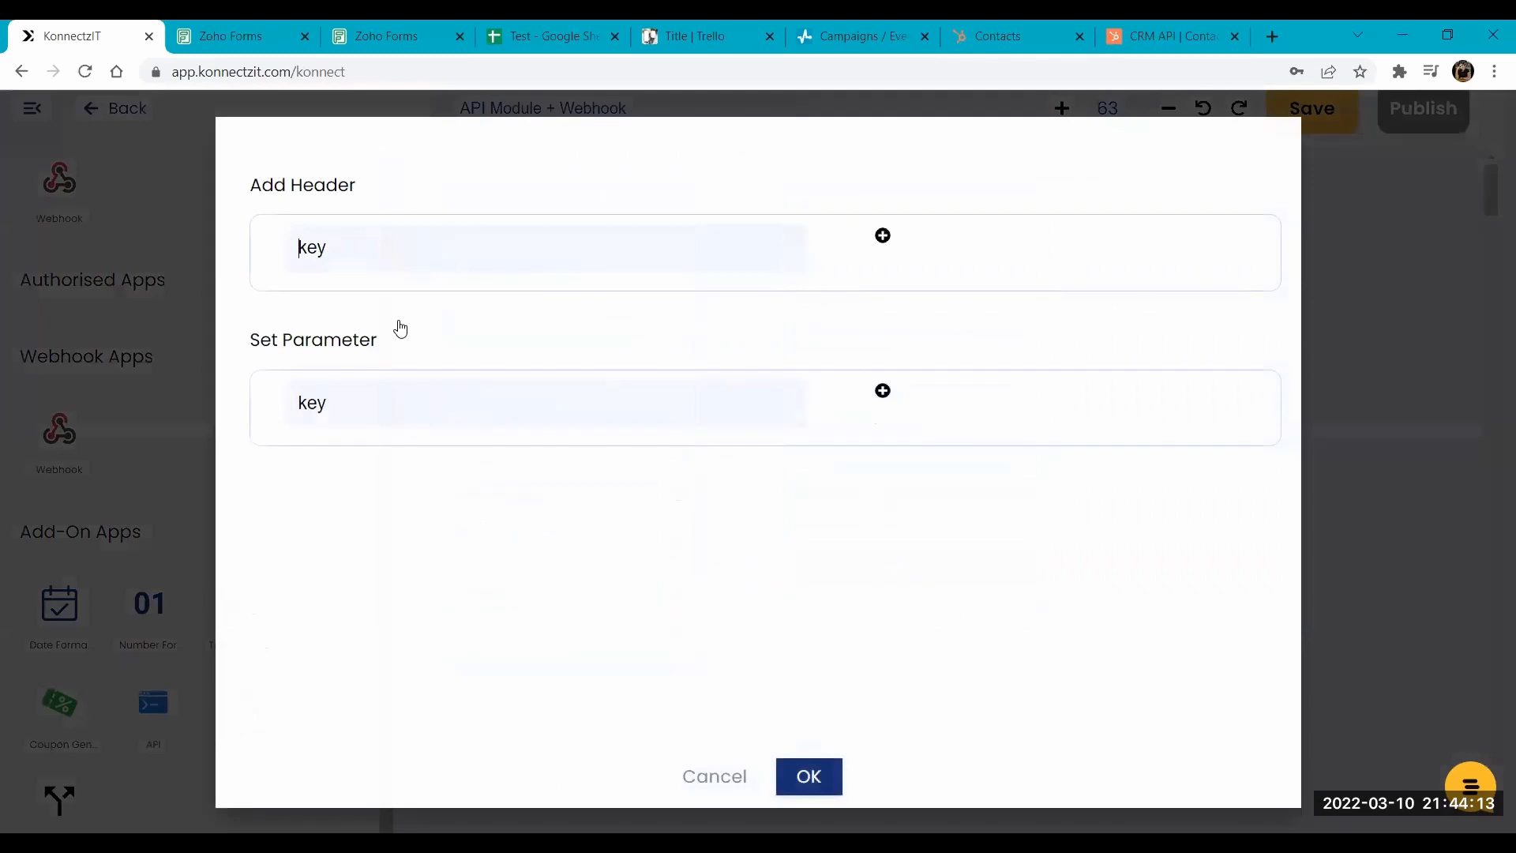
click(799, 32)
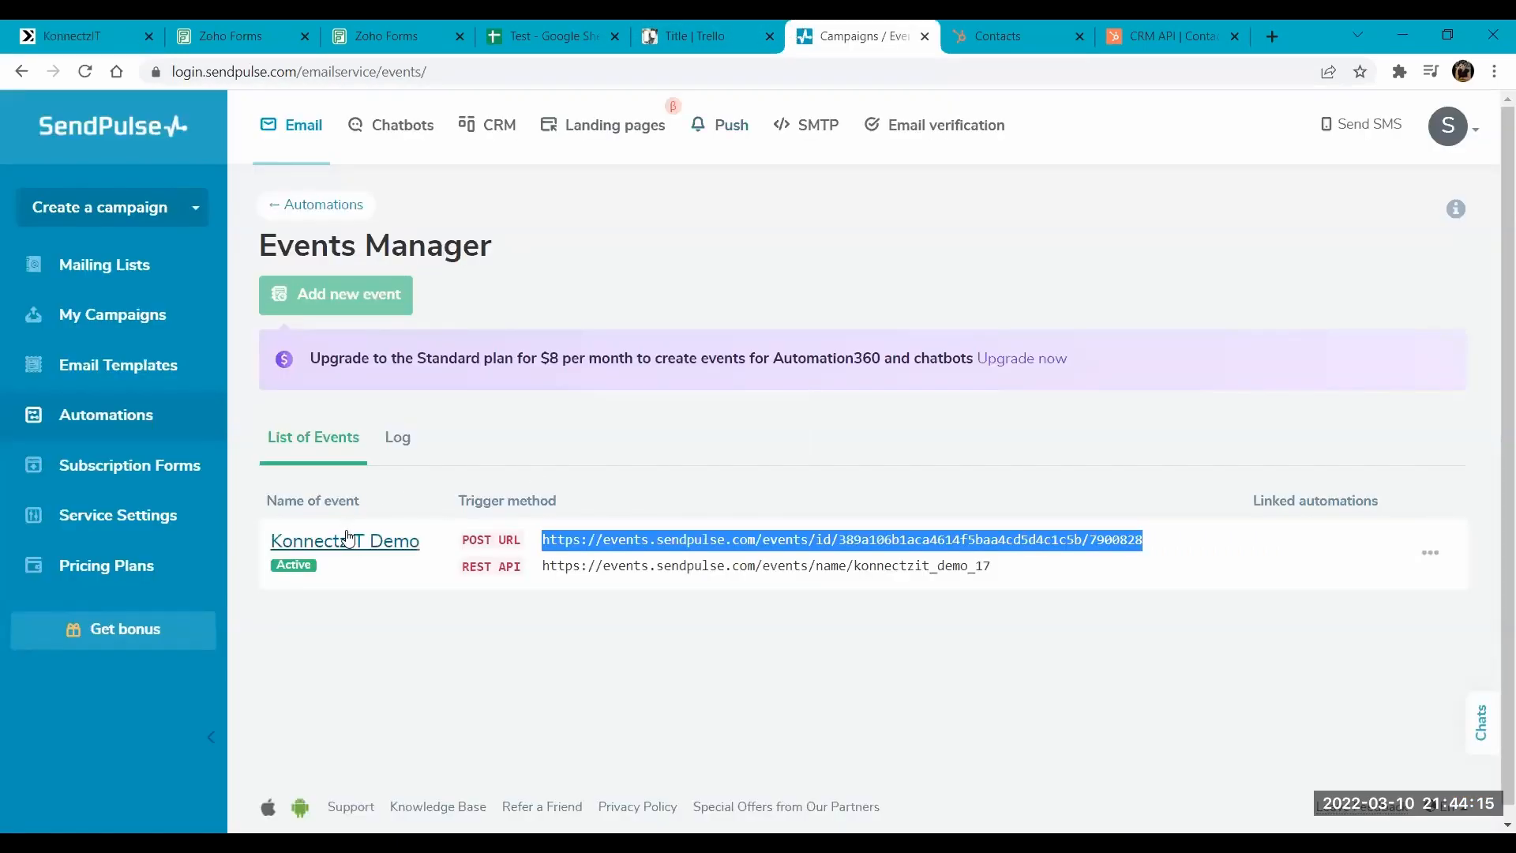
click(347, 537)
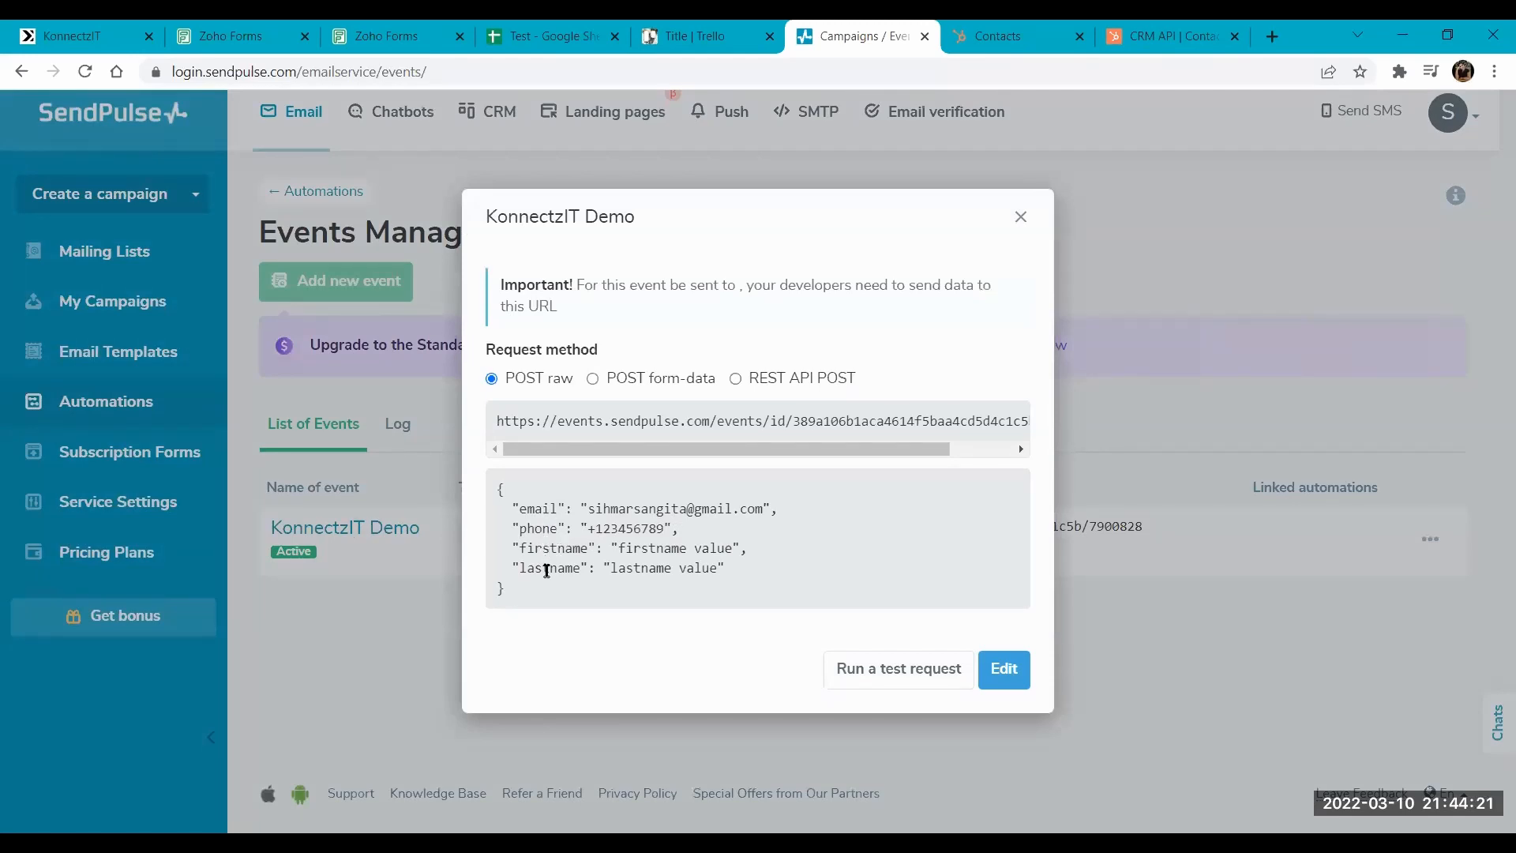
- Return to KonnectzIT and add the request parameters email and phone to the API card
click(87, 27)
click(394, 402)
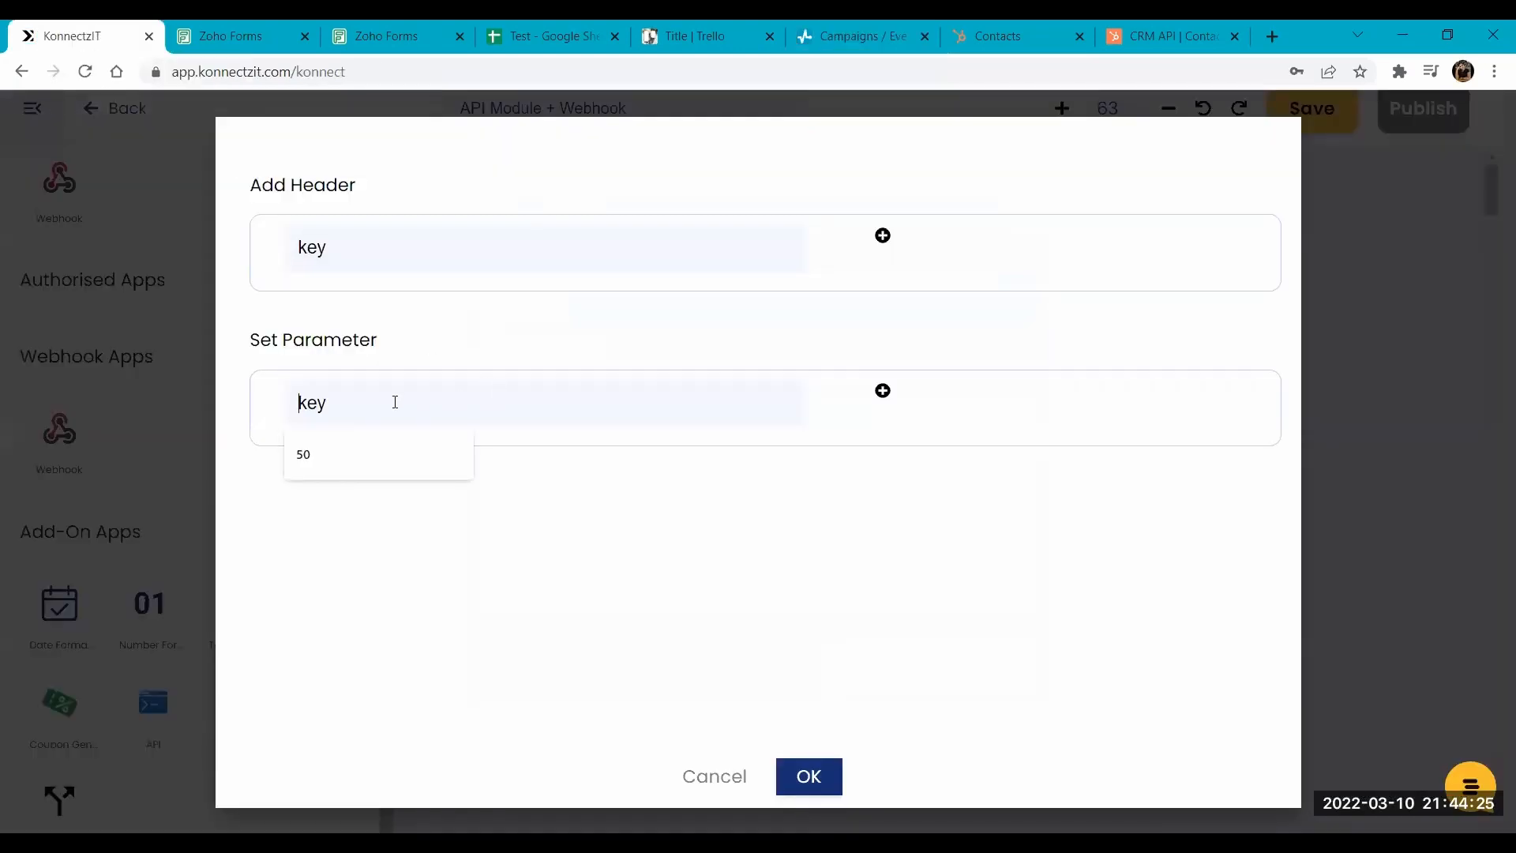
text(email)
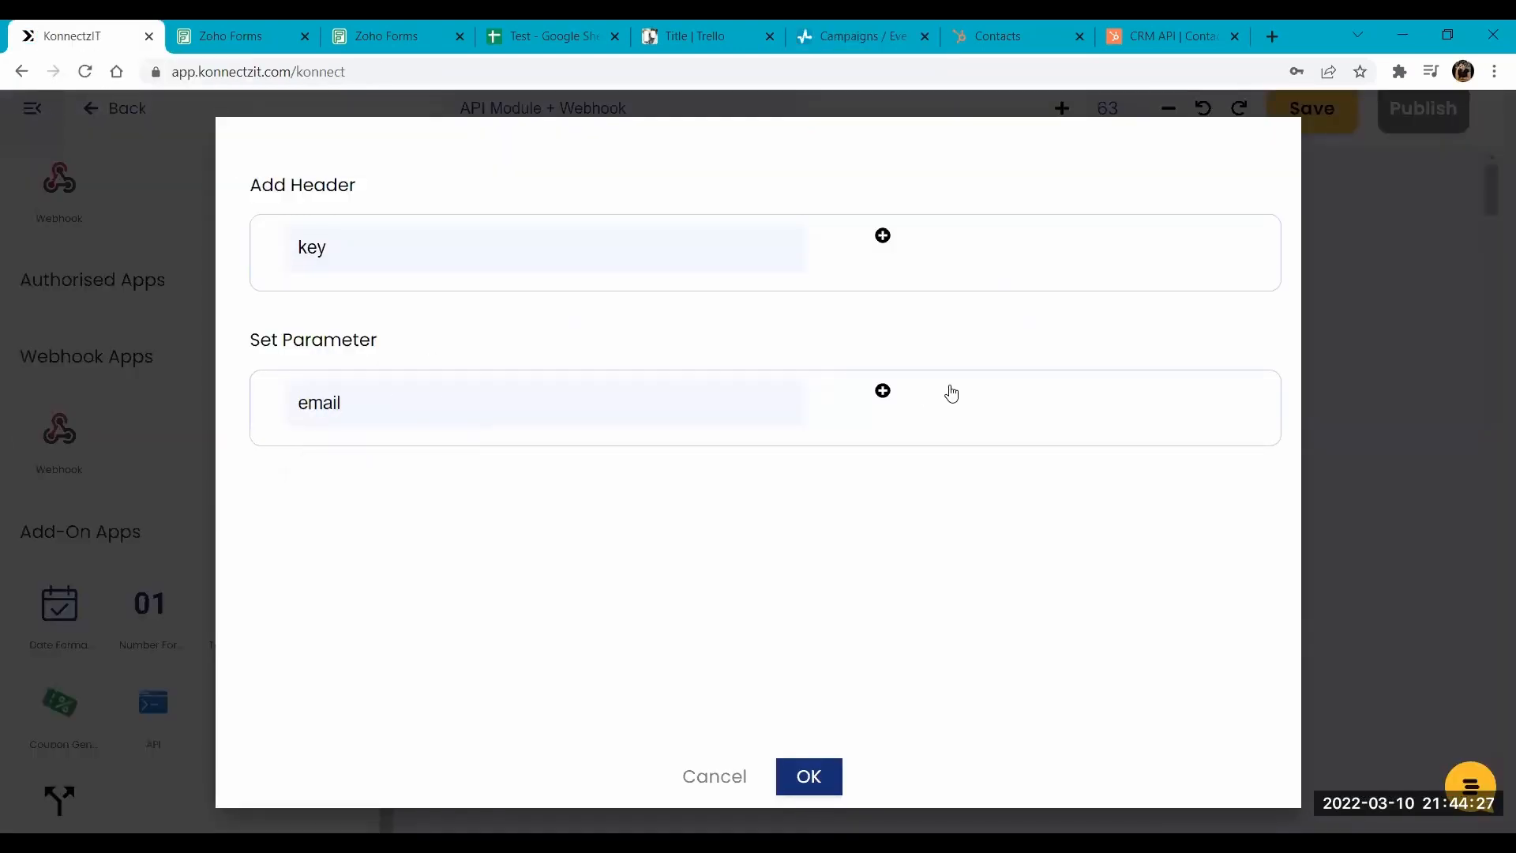
click(883, 392)
click(413, 461)
text(phone)
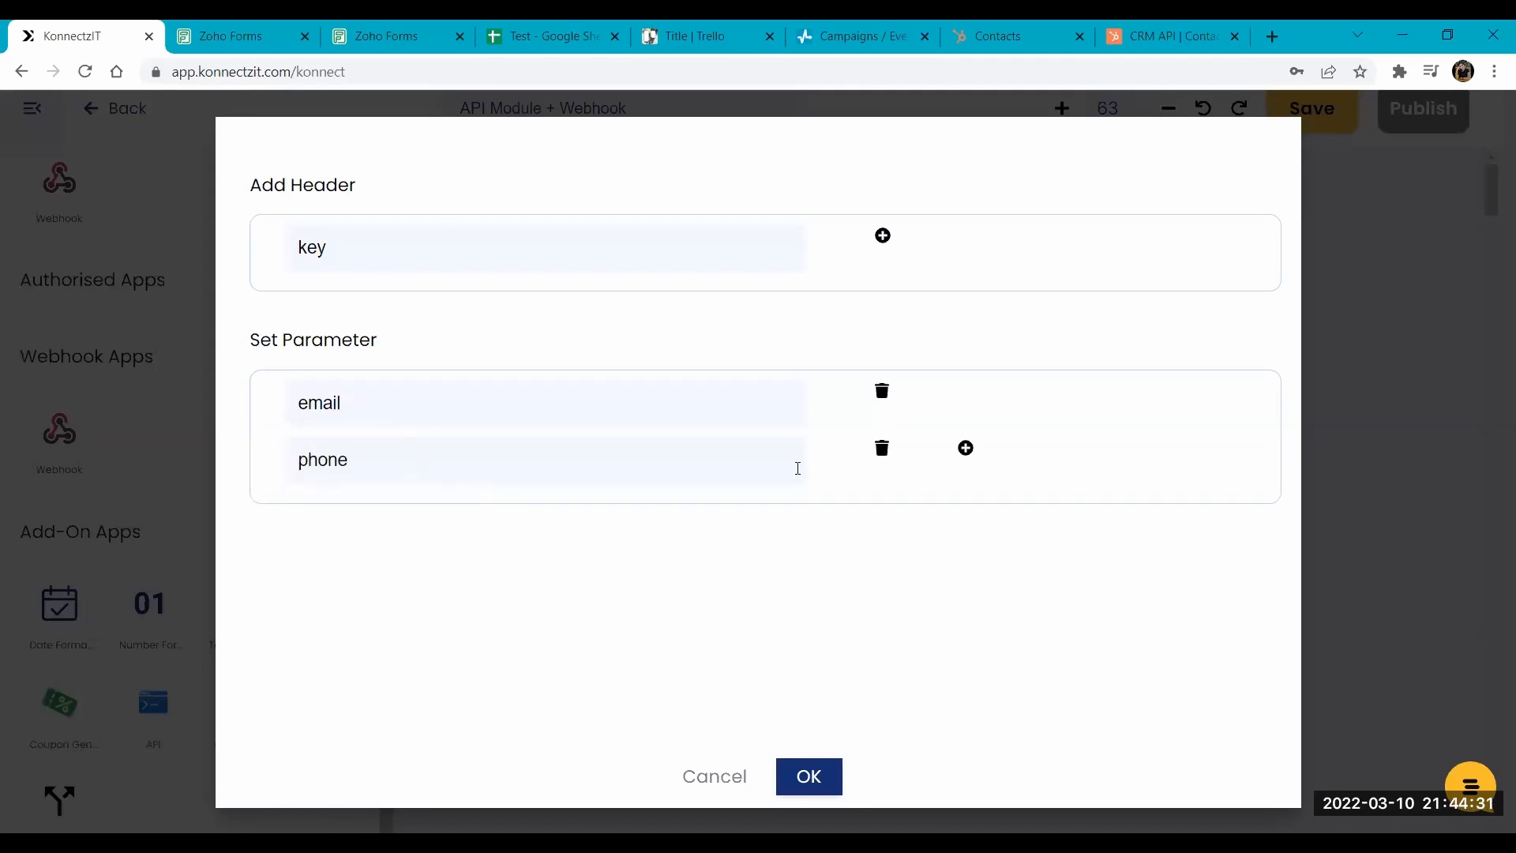
- Add the request parameters firstname and lastname, and confirm the parameter settings
click(964, 448)
click(316, 526)
text(firstname)
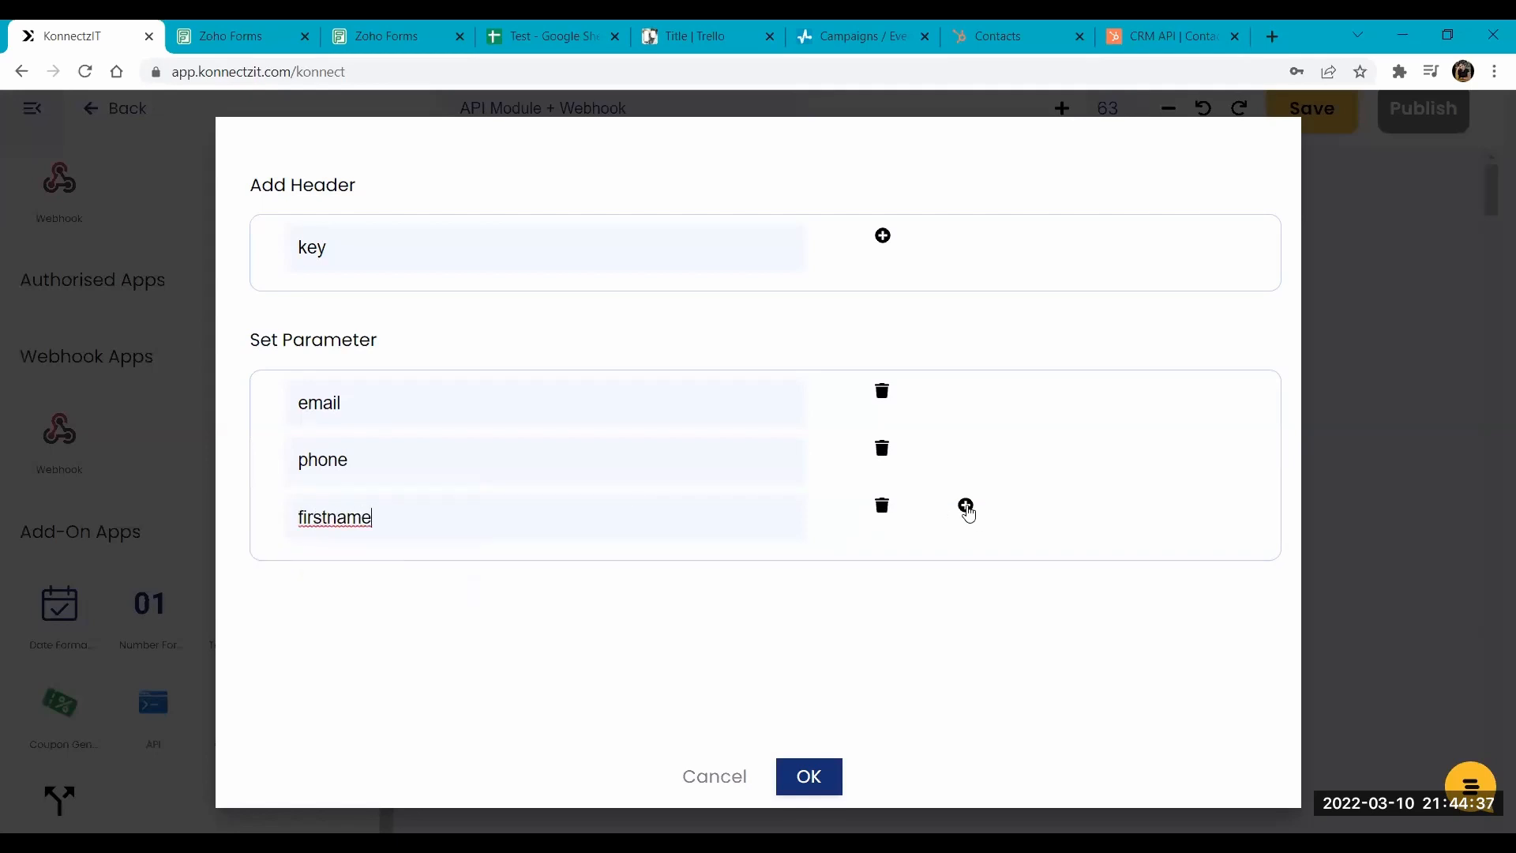
click(964, 506)
click(369, 584)
text(lastname)
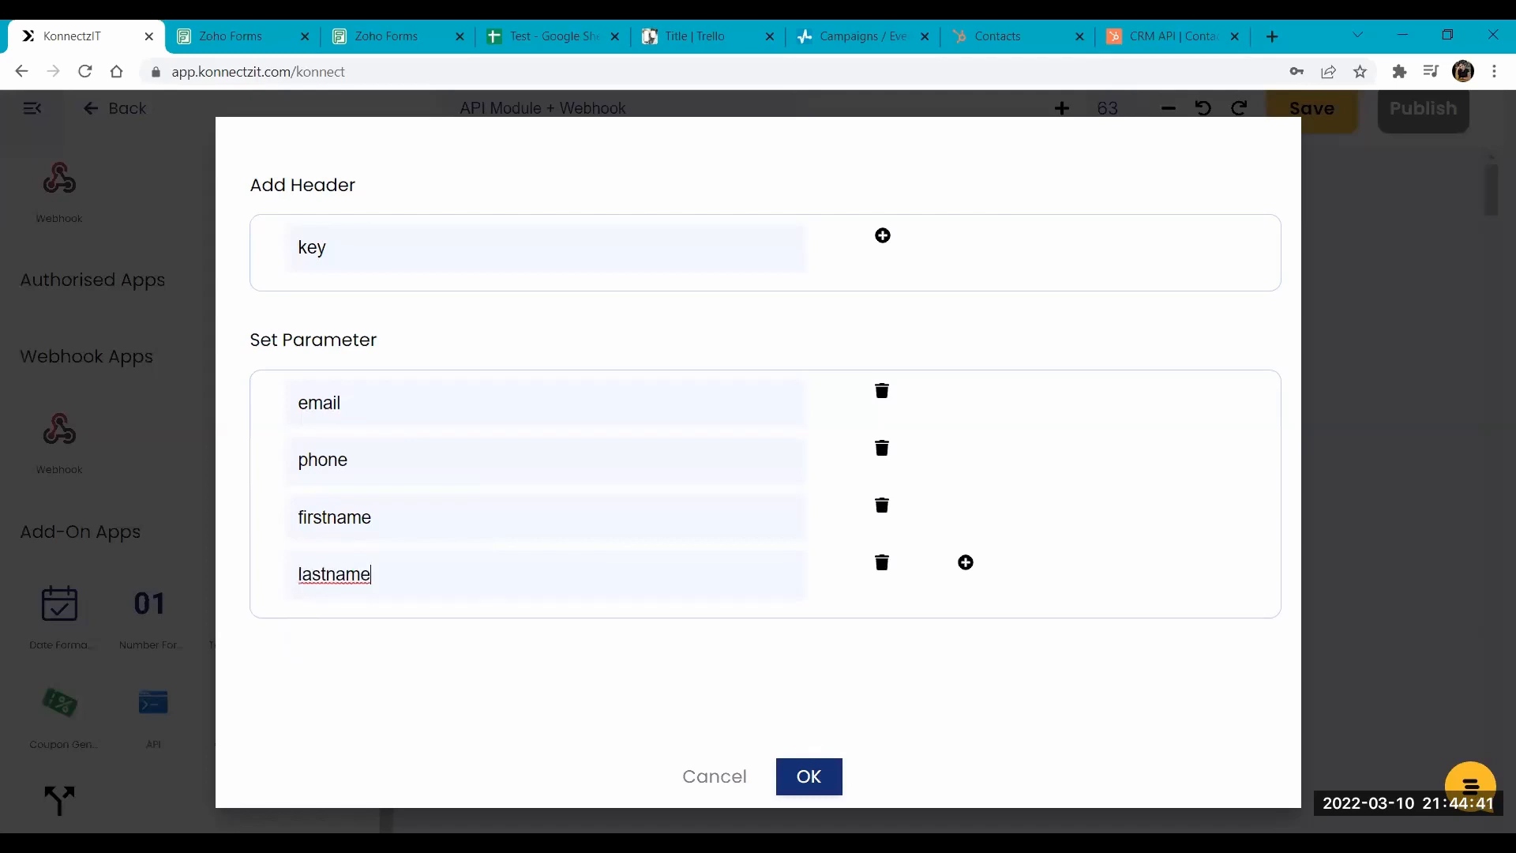
click(808, 776)
- Map the webhook's First Name, Email ID, Last Name and Phone Number to the API card's matching parameters, and test the request
scroll(1139, 592, down, 2)
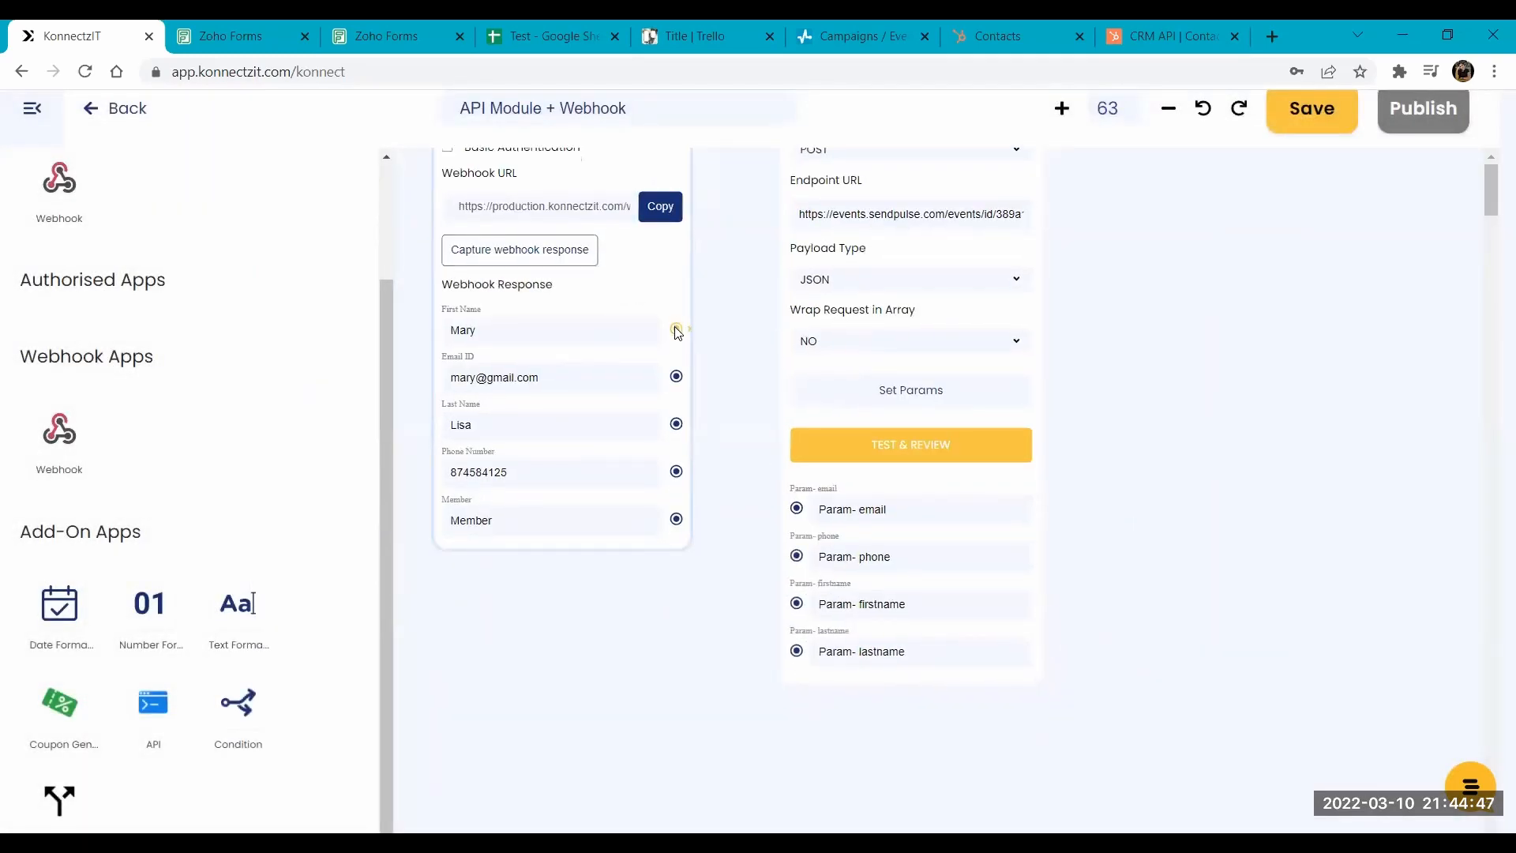
drag(676, 332, 798, 607)
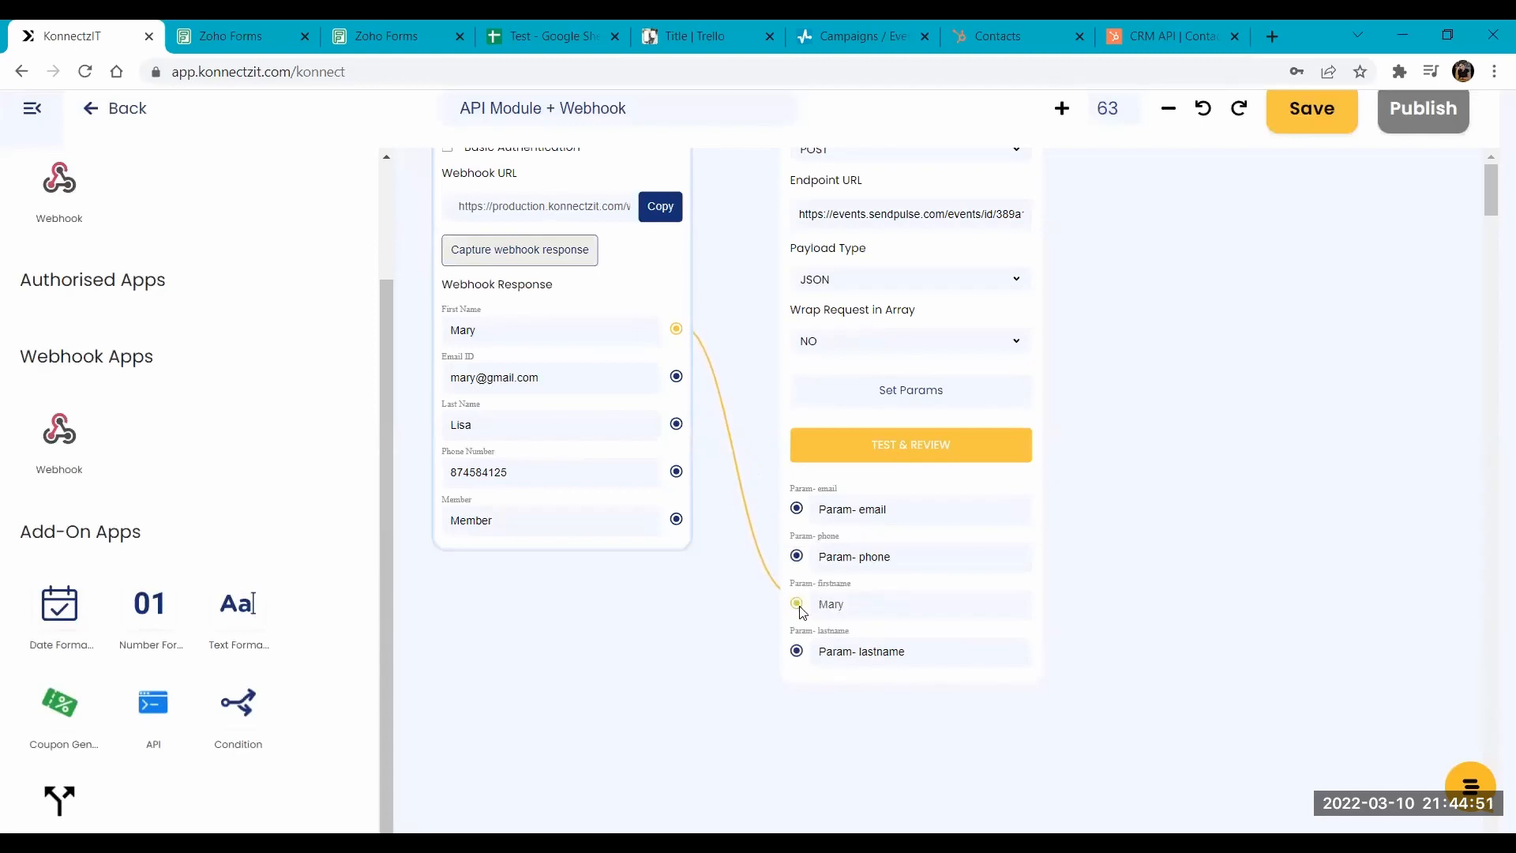
drag(676, 377, 797, 508)
drag(677, 424, 798, 654)
drag(677, 472, 796, 556)
click(930, 447)
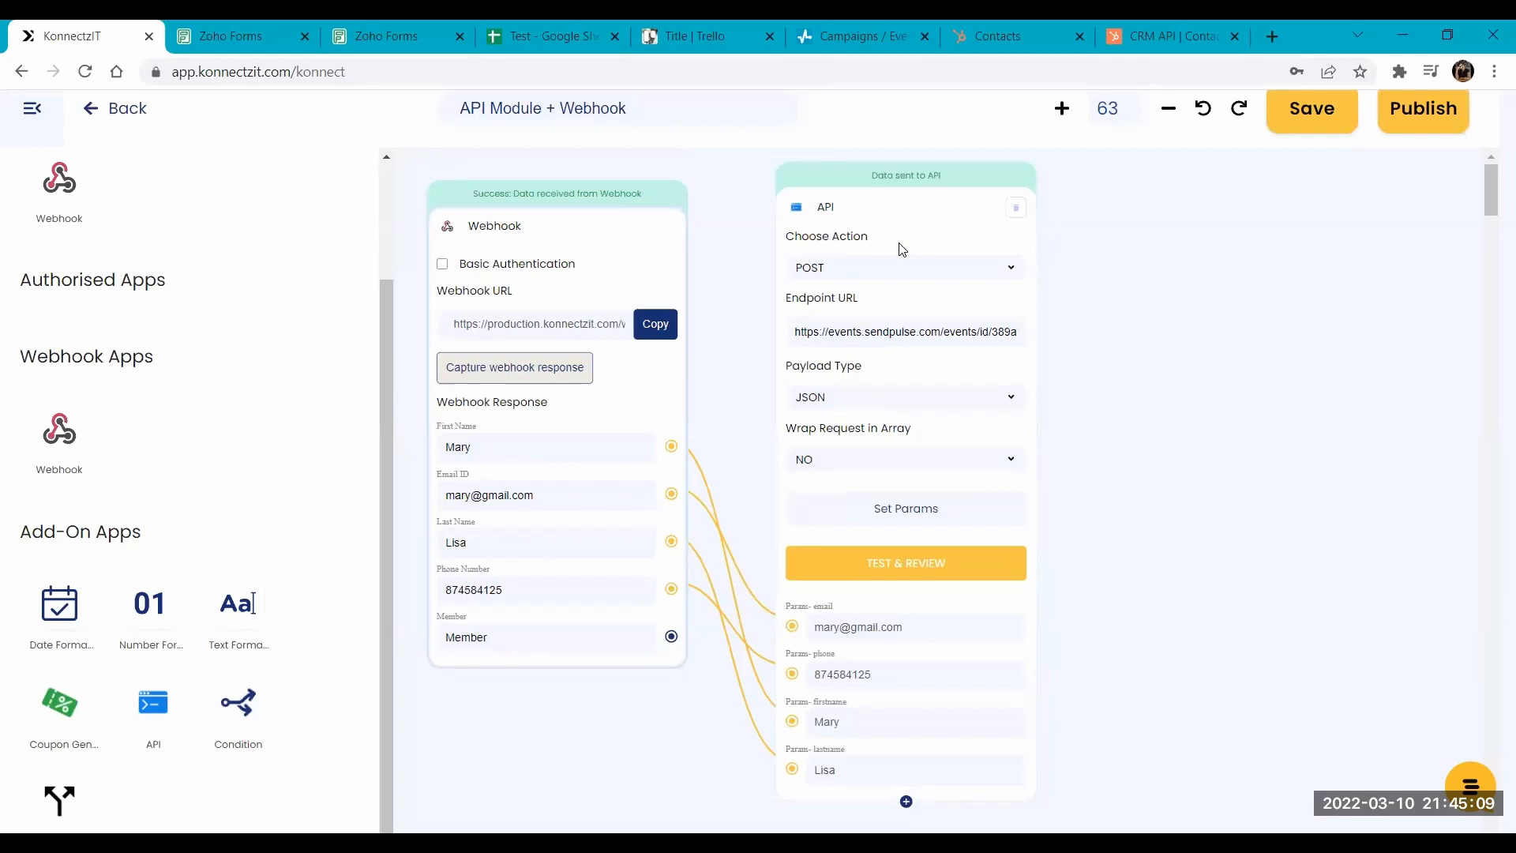
- Switch to SendPulse, close the event details and check the event log for the test lead
click(818, 31)
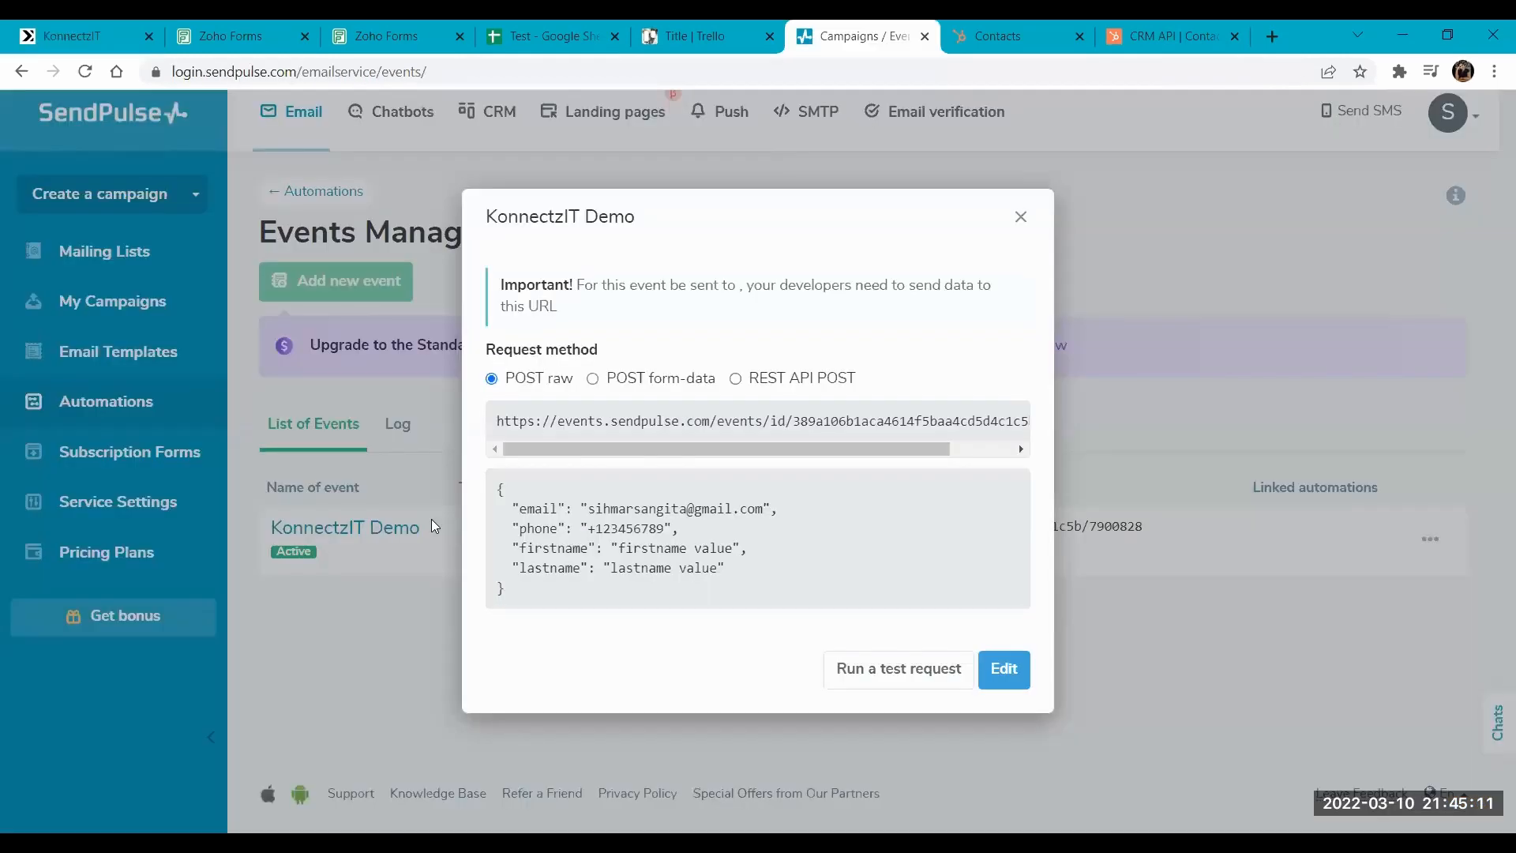
click(377, 311)
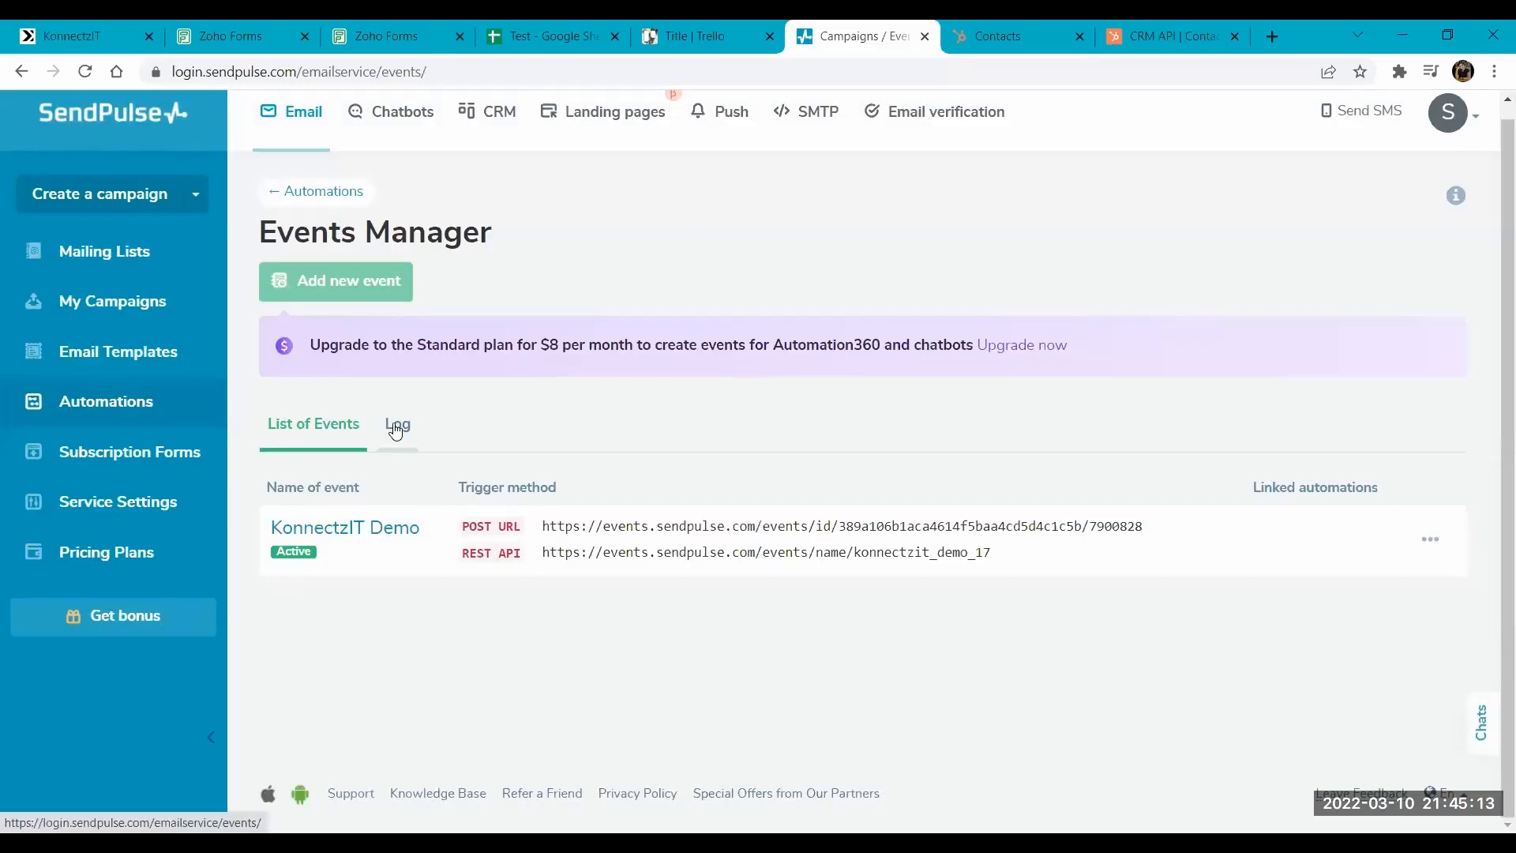
click(395, 425)
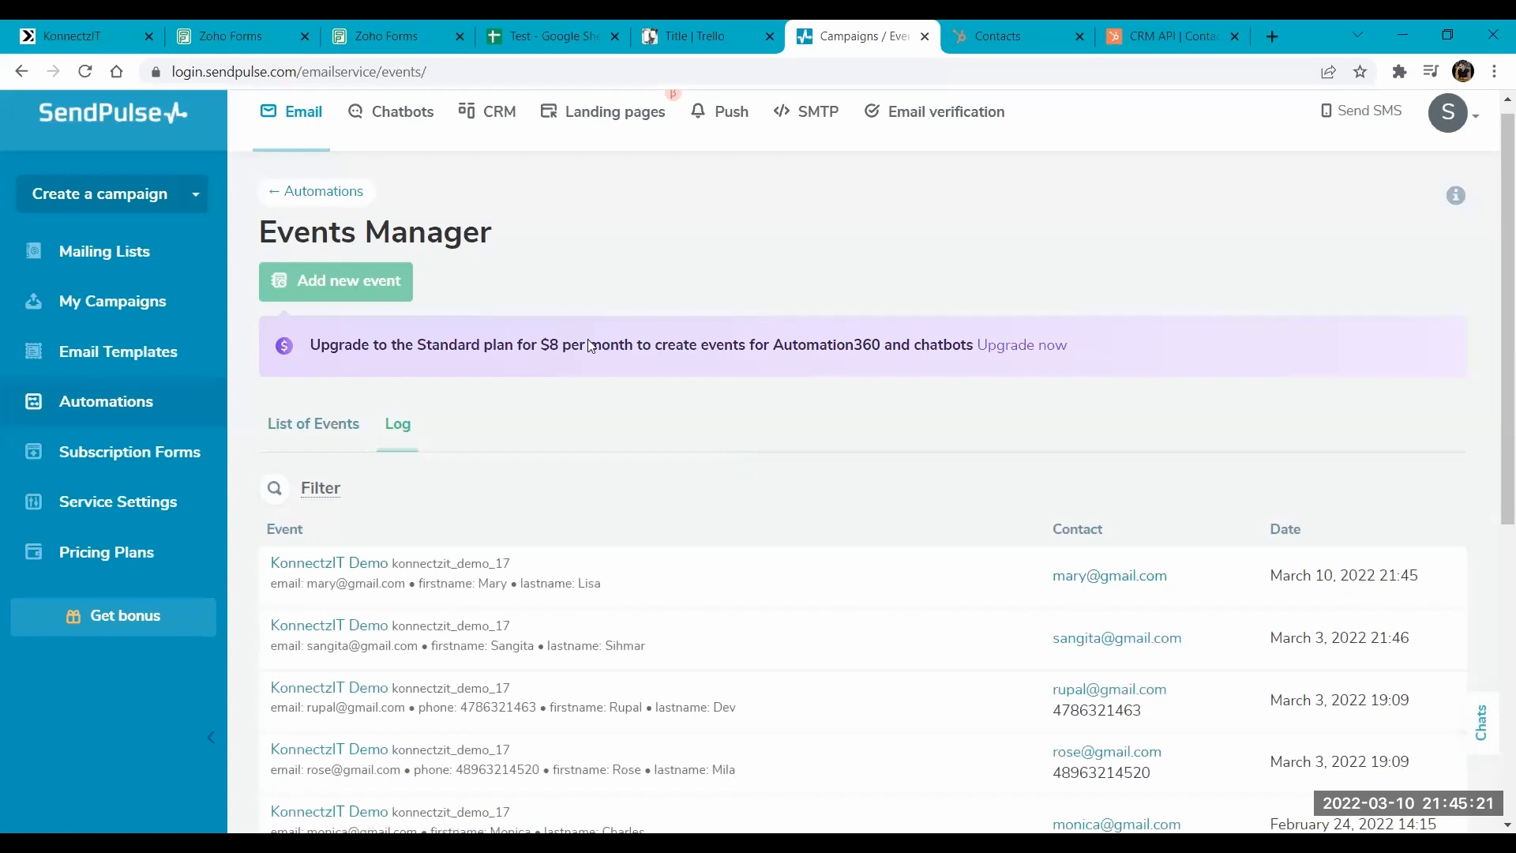
- Return to KonnectzIT, place a second API card beside the POST card, and set its action to GET
click(126, 34)
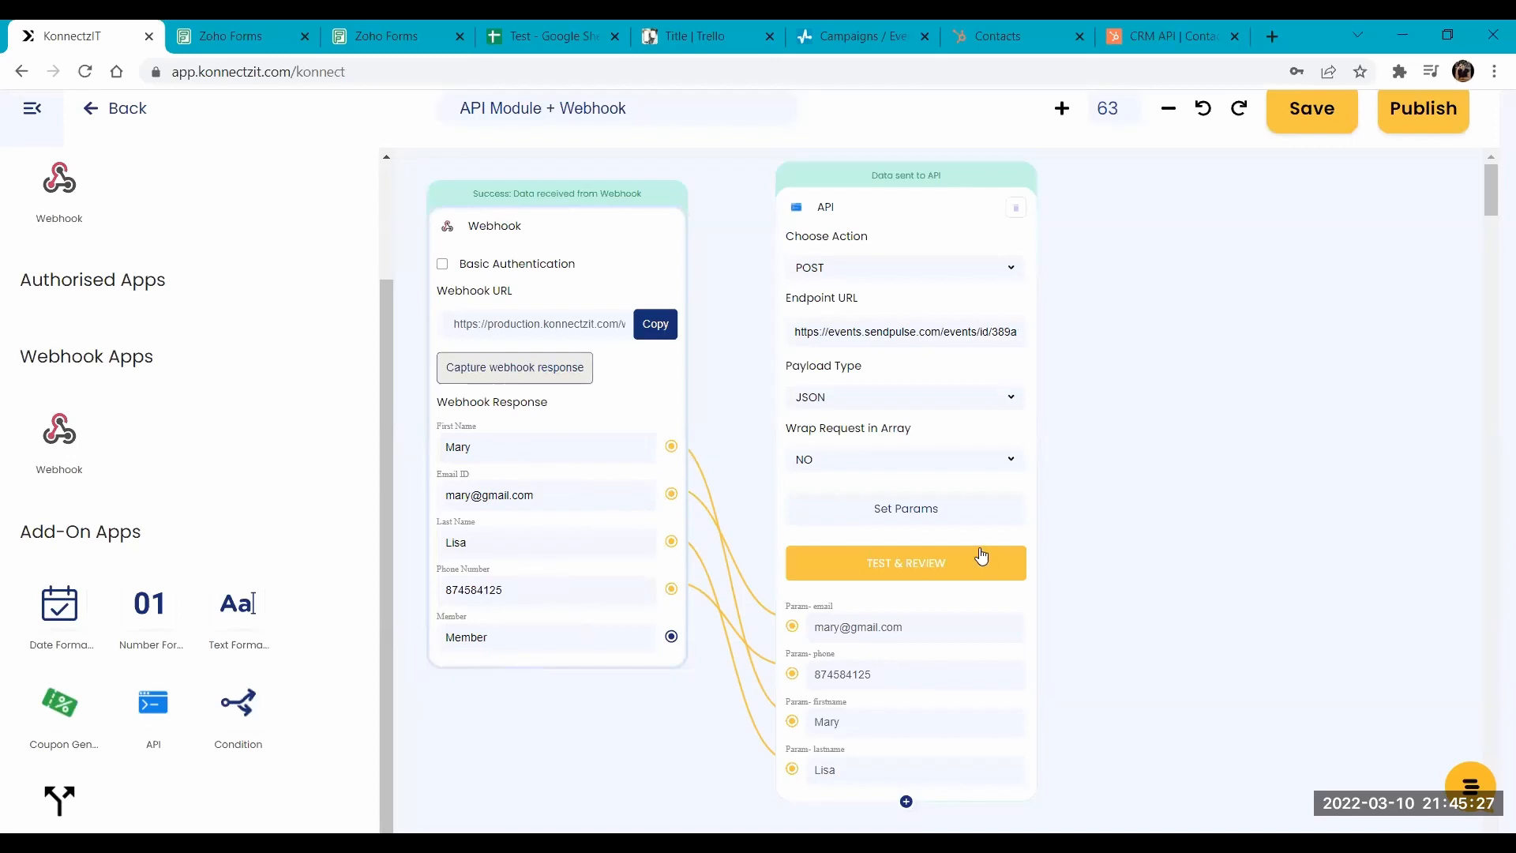
drag(1223, 330, 1035, 315)
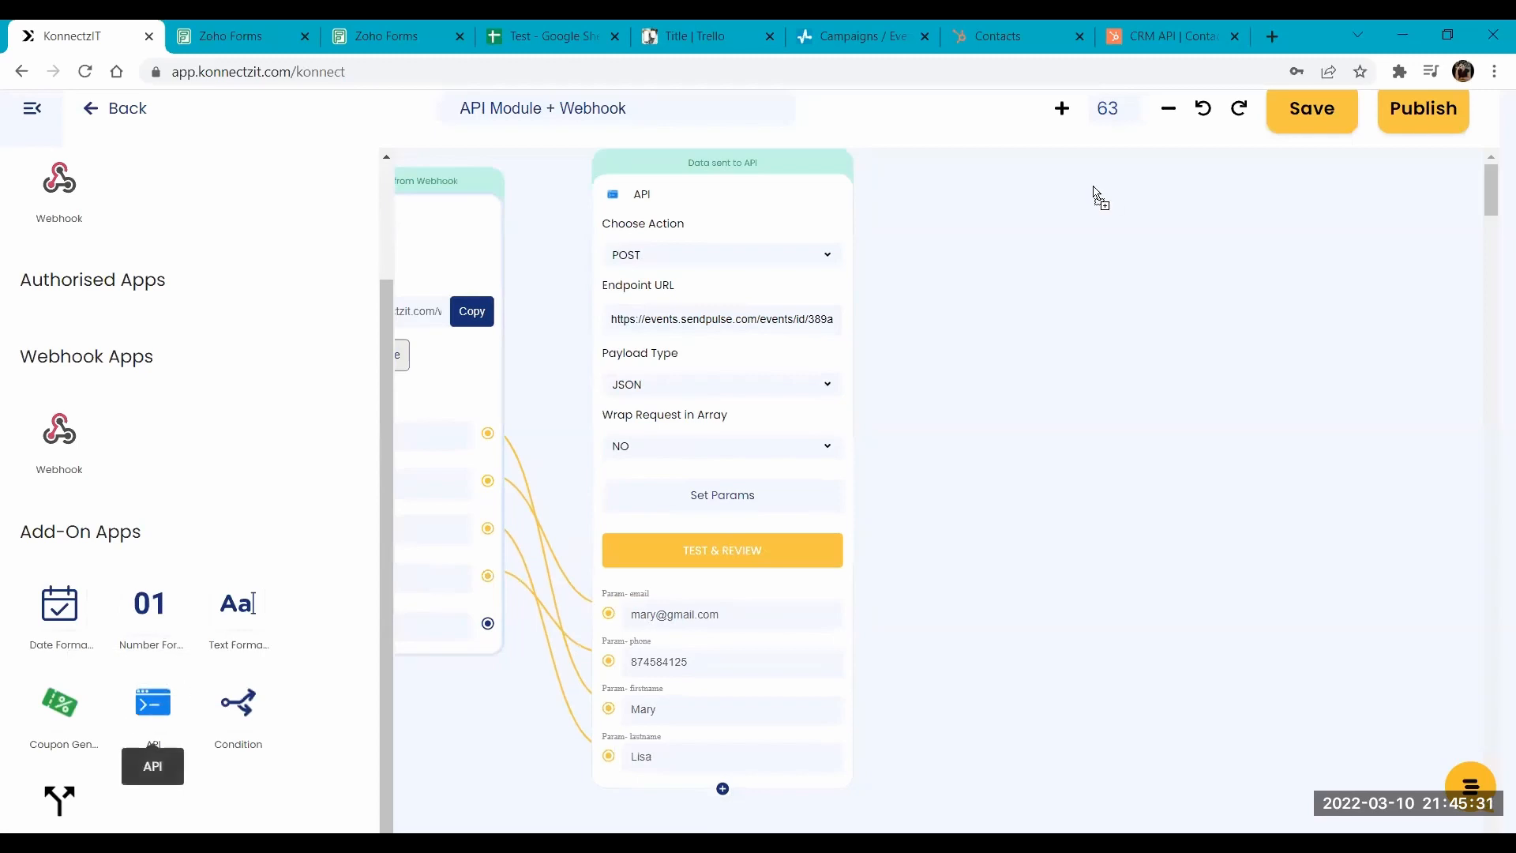
drag(1071, 197, 1070, 199)
click(1028, 256)
click(1018, 284)
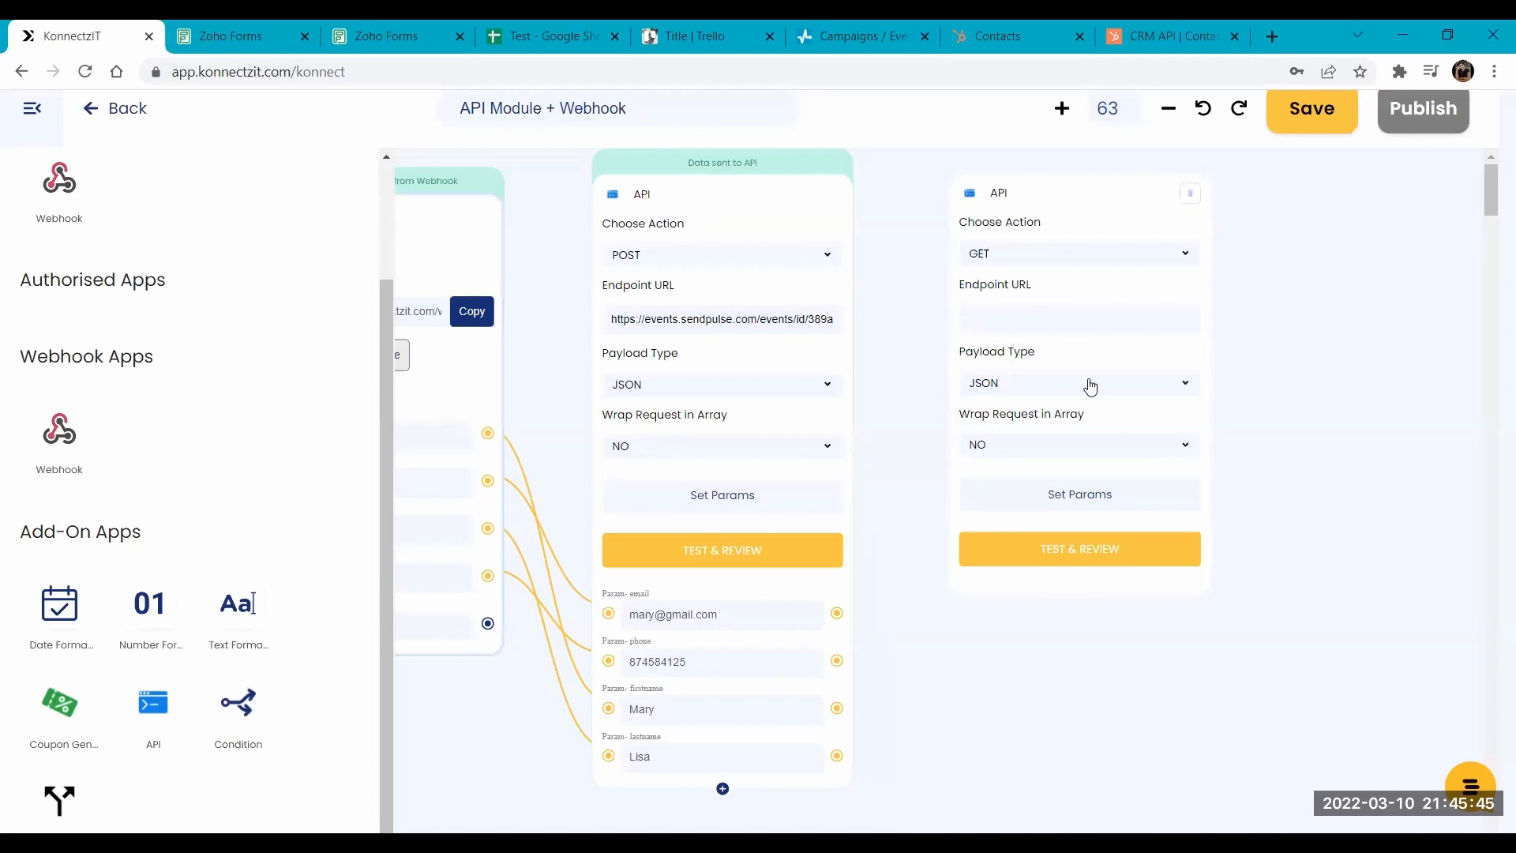
- Copy the contacts GET request URL with its API key from the HubSpot developer docs and paste it as the second API card's endpoint URL
click(993, 305)
click(971, 30)
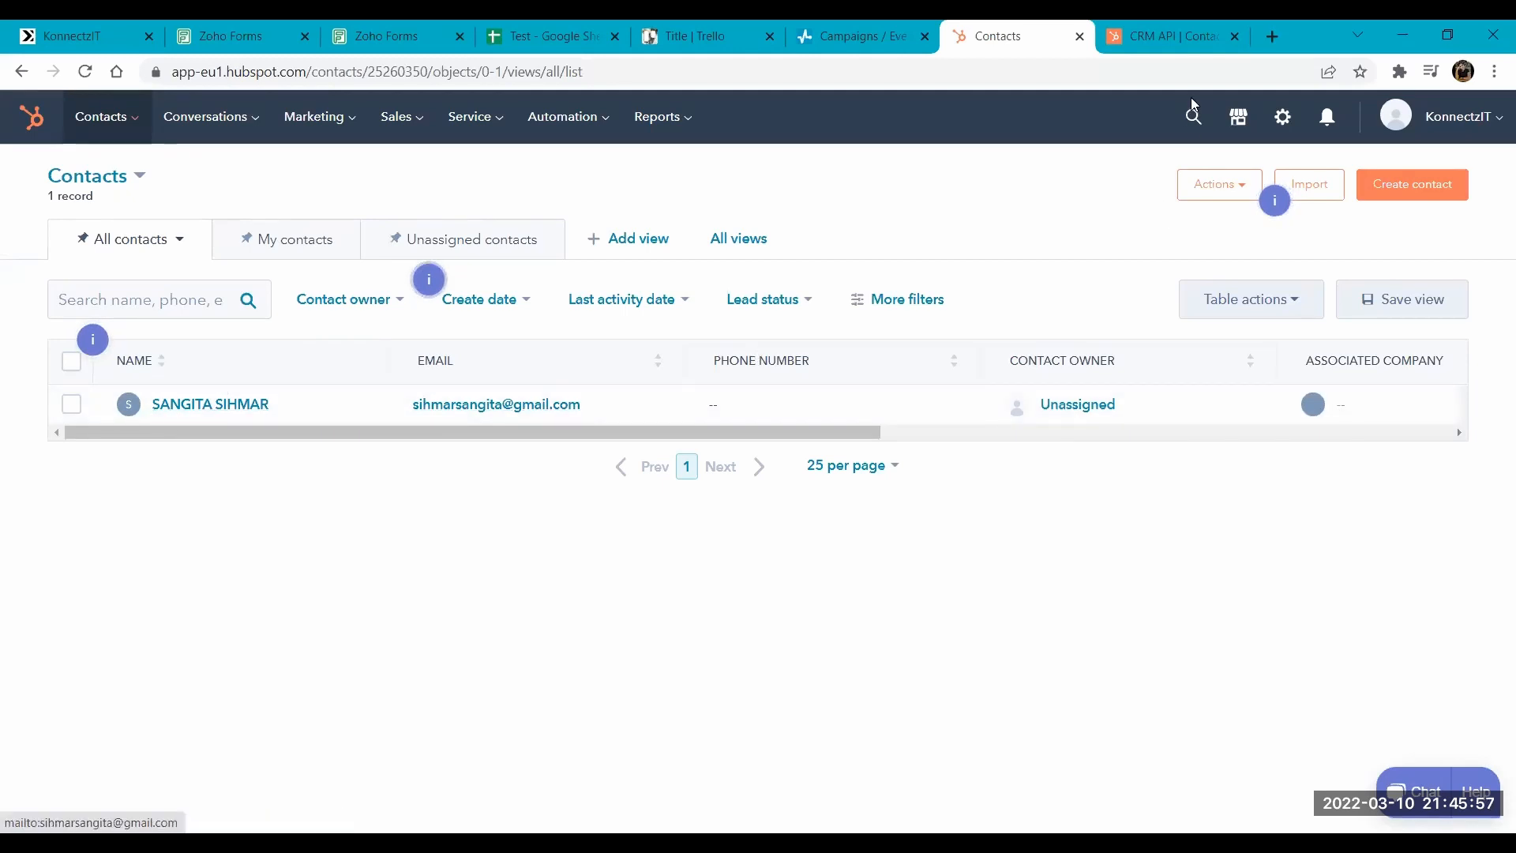
click(1158, 30)
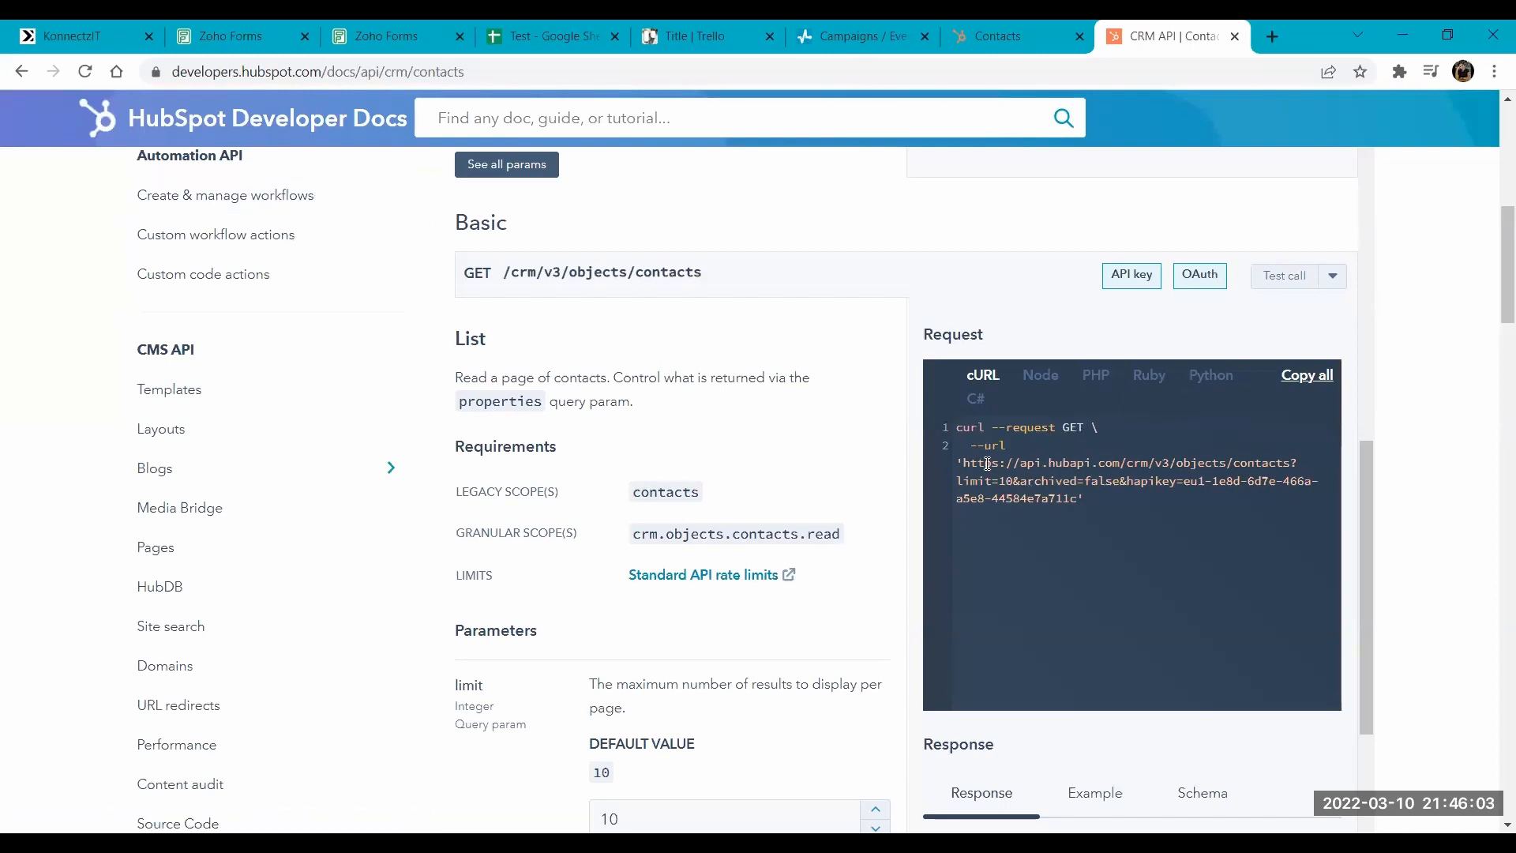
drag(965, 463, 1080, 499)
key(ctrl+c)
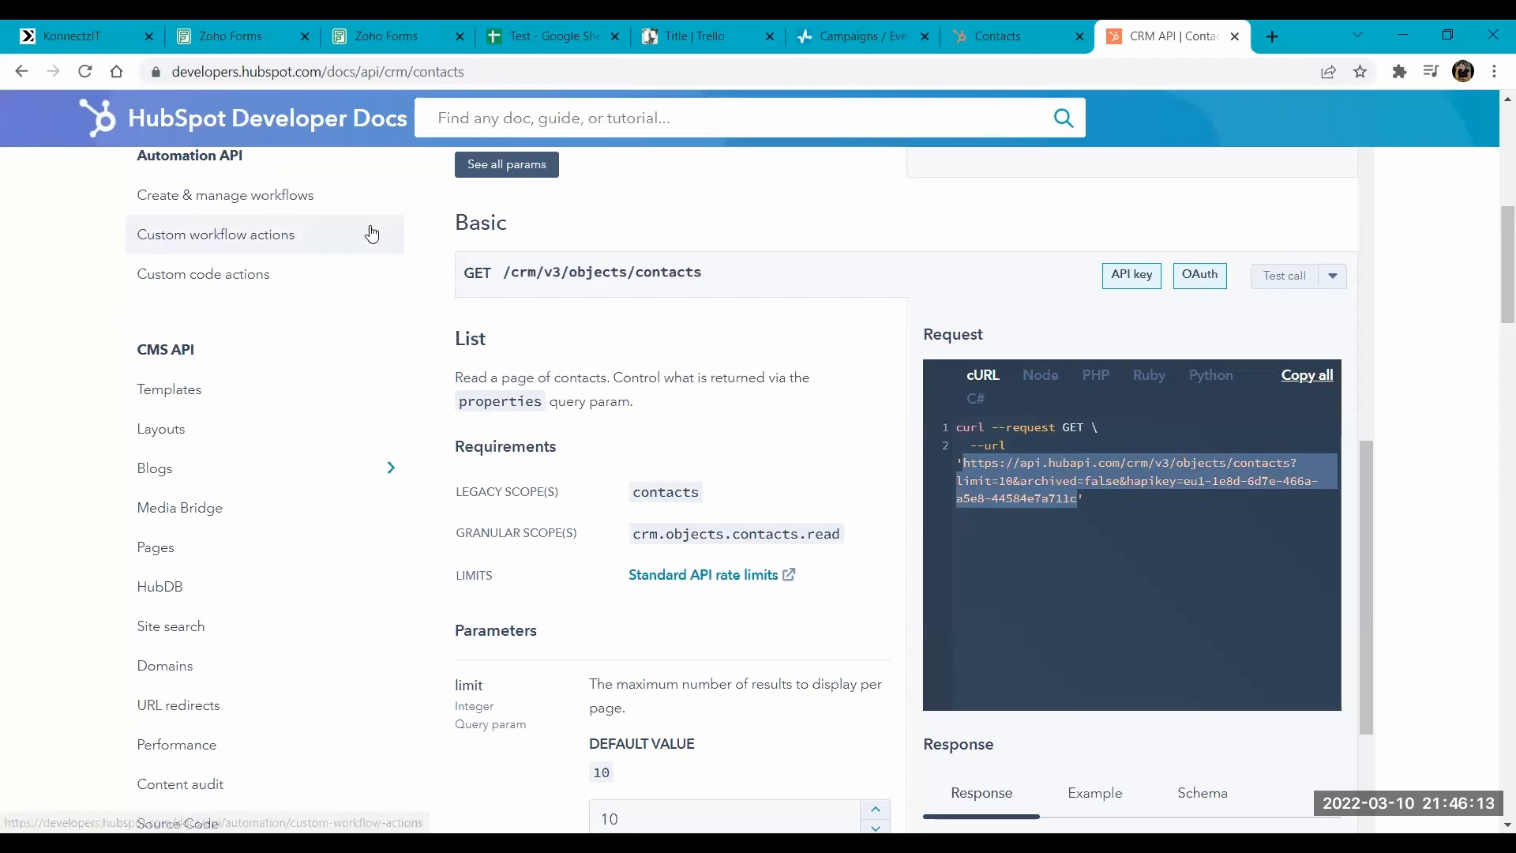
click(82, 26)
key(ctrl+v)
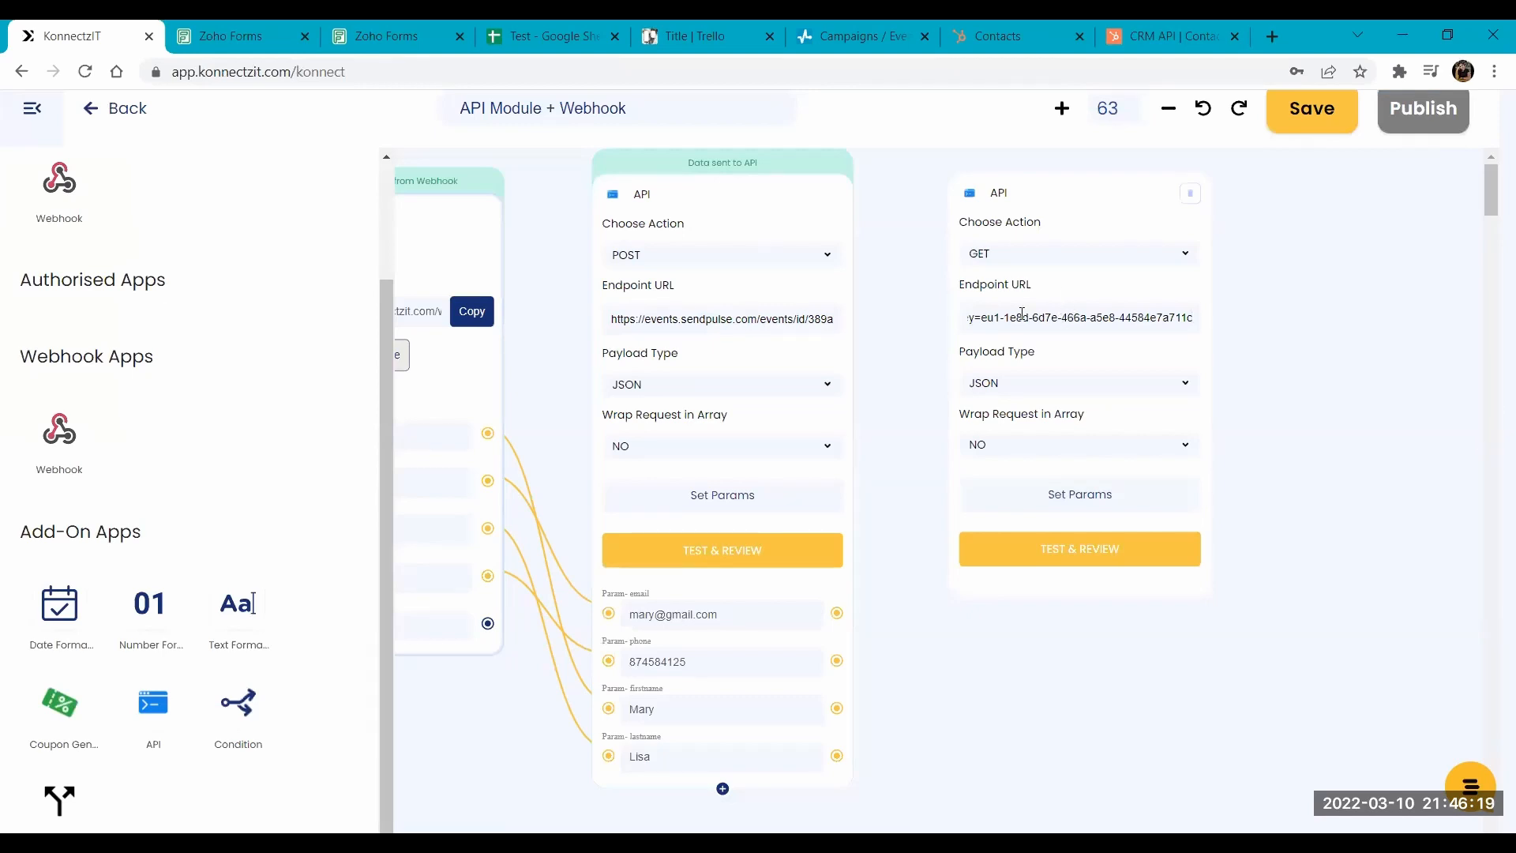
- Check the contact list in HubSpot, then return to KonnectzIT and test the GET request
click(1055, 26)
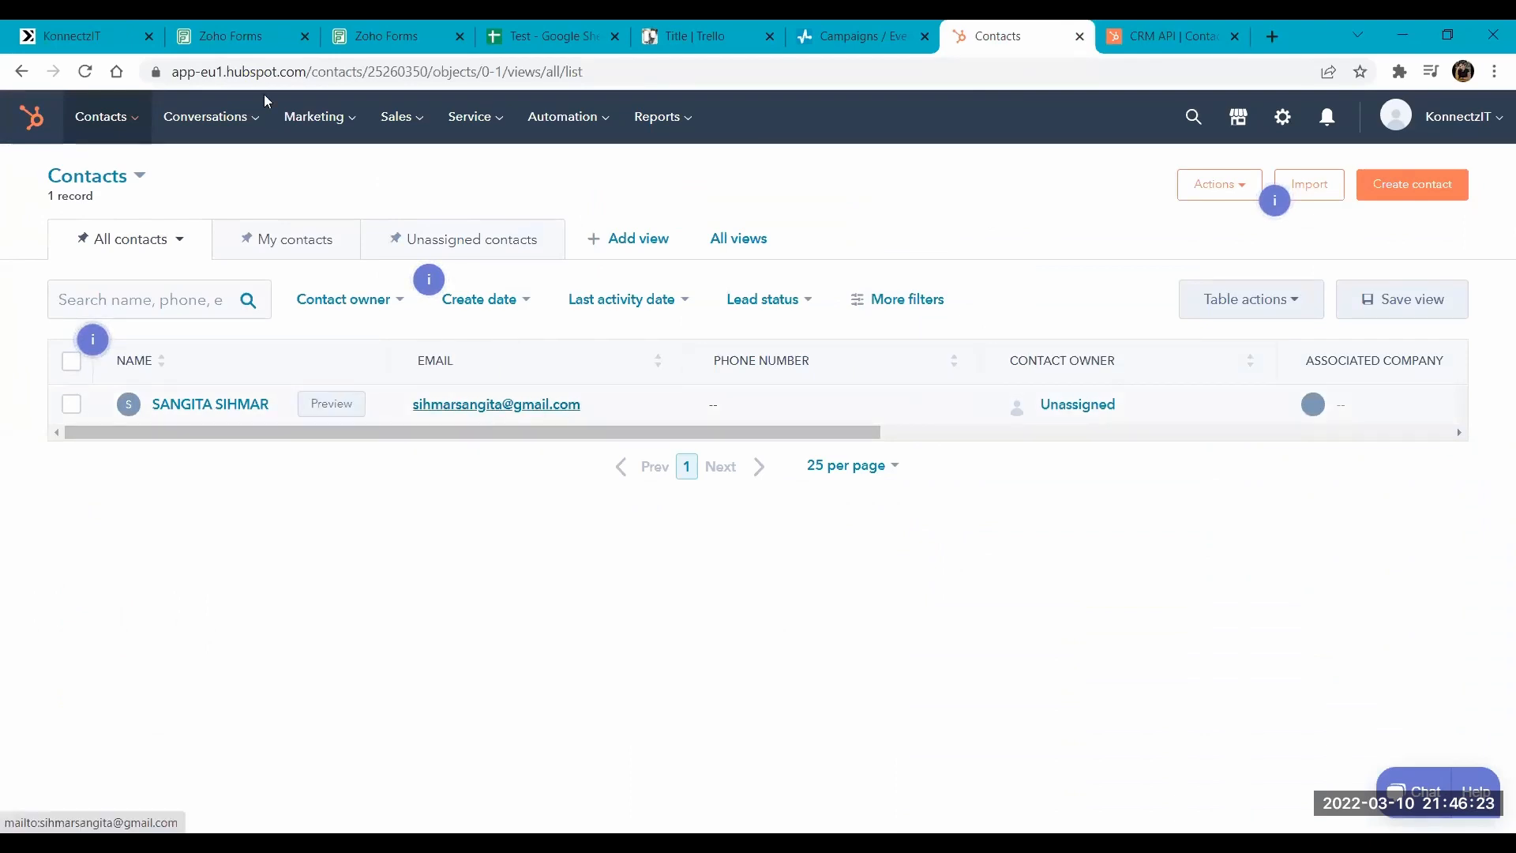
click(136, 23)
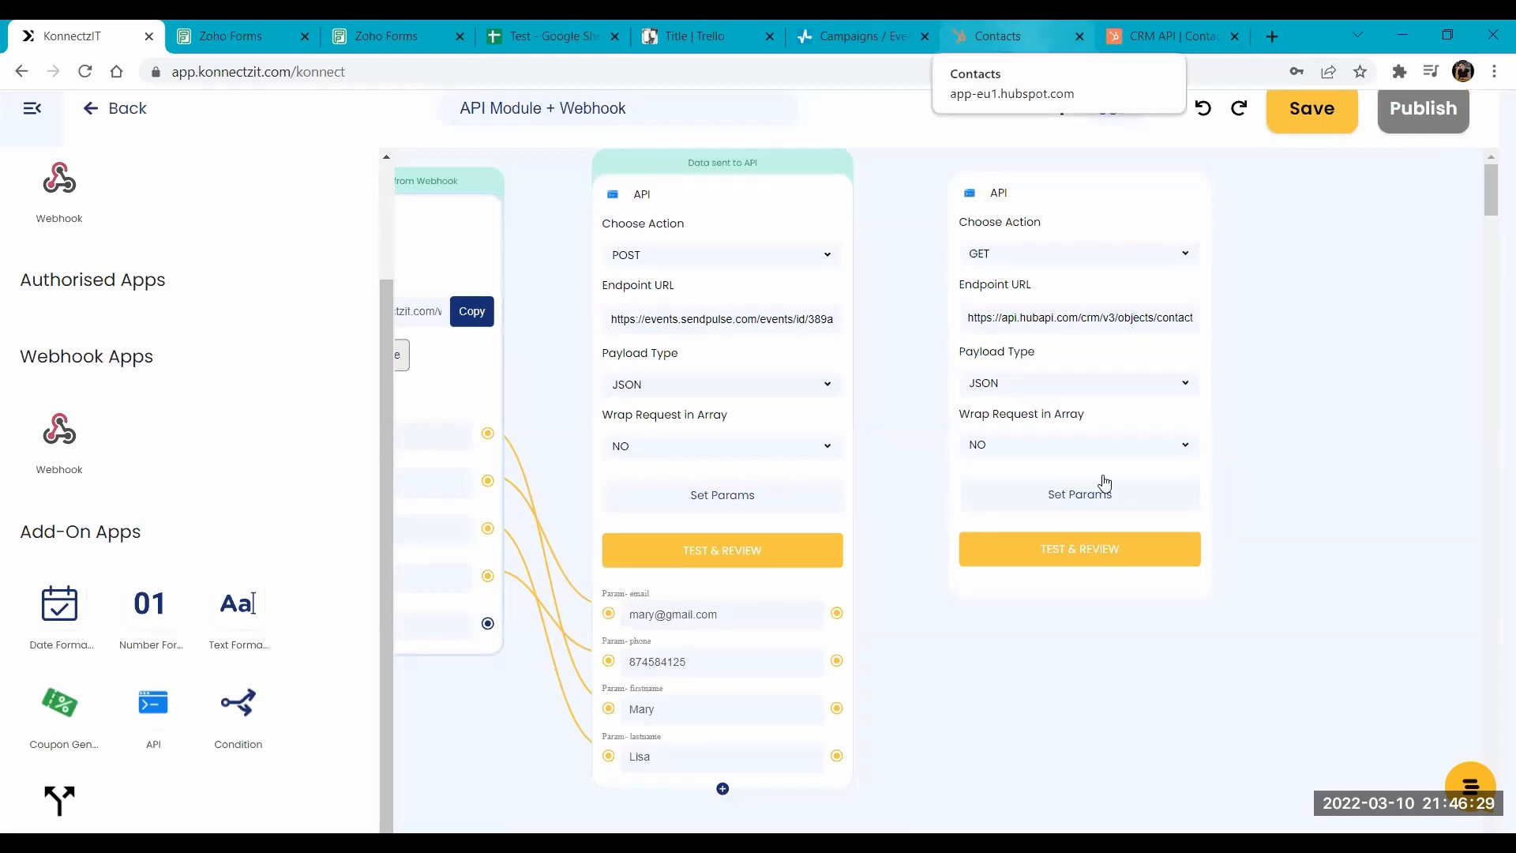
click(1049, 552)
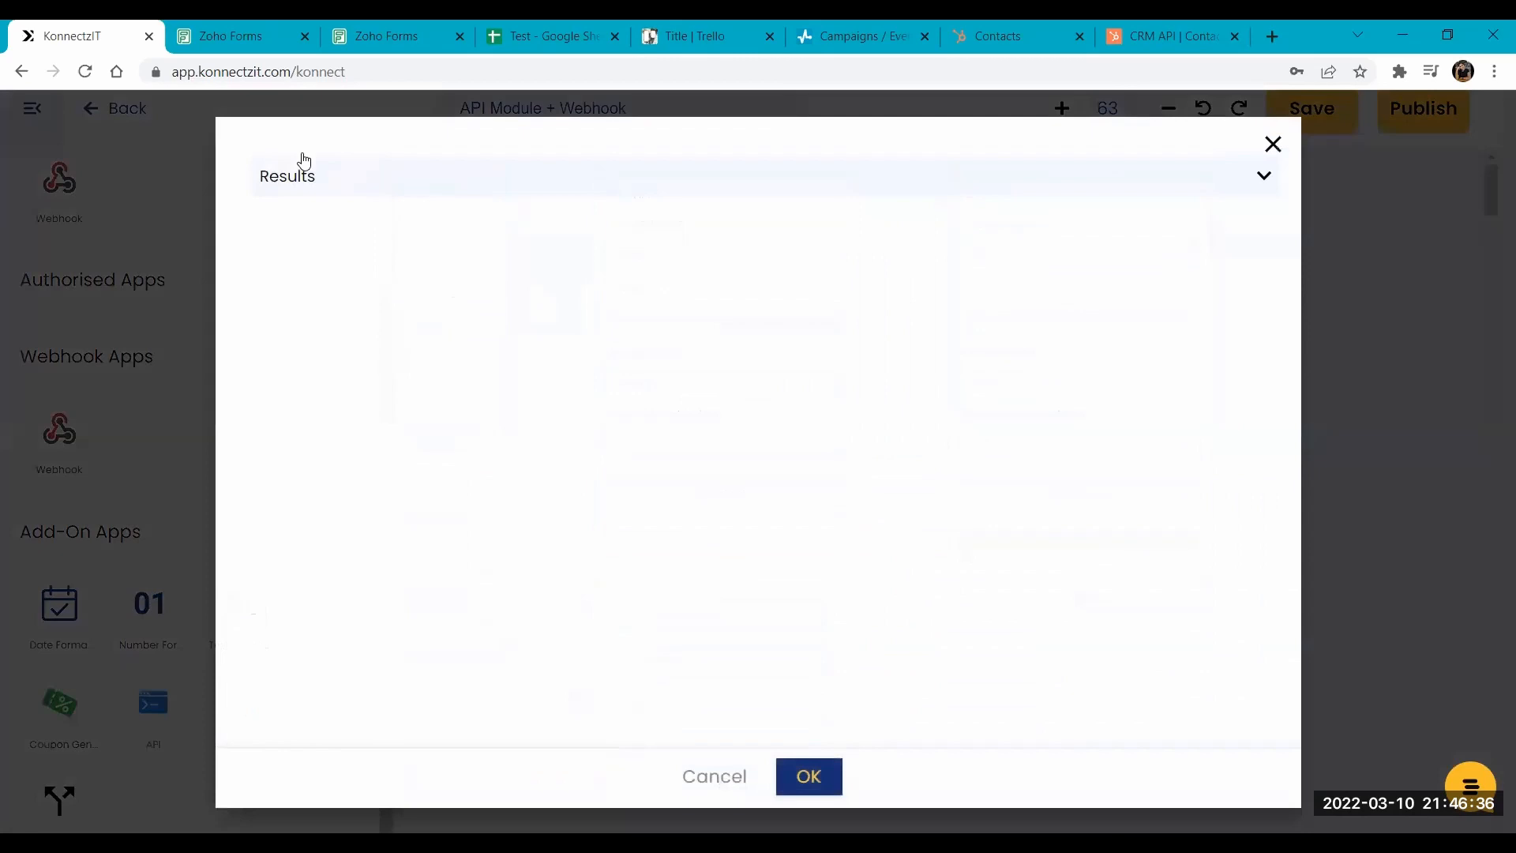
- From the first result's properties in the GET response, pick Email, Firstname and Lastname as the API card's output fields
click(302, 175)
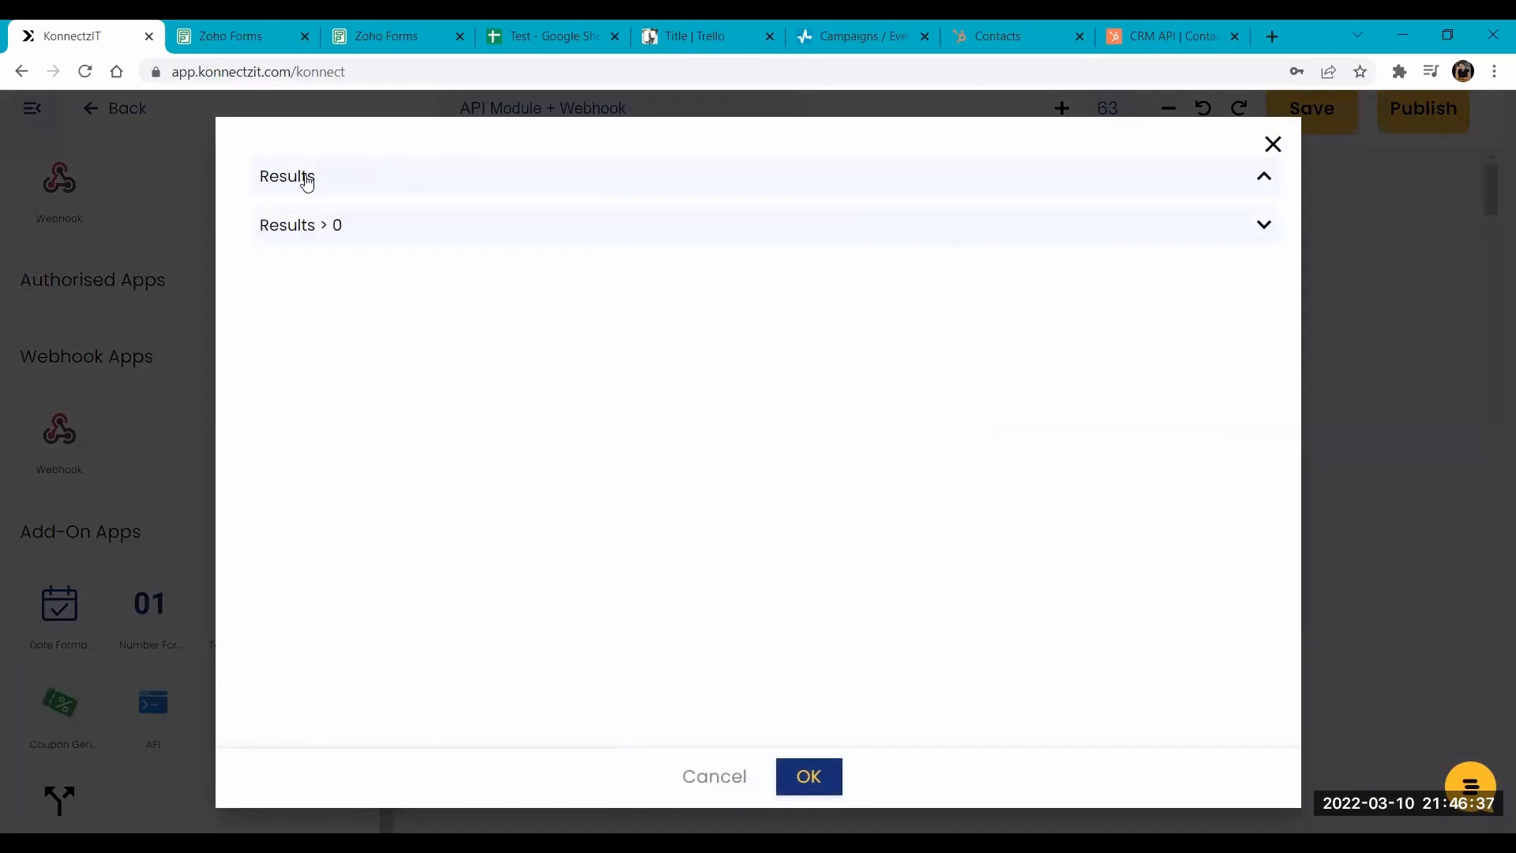
click(298, 221)
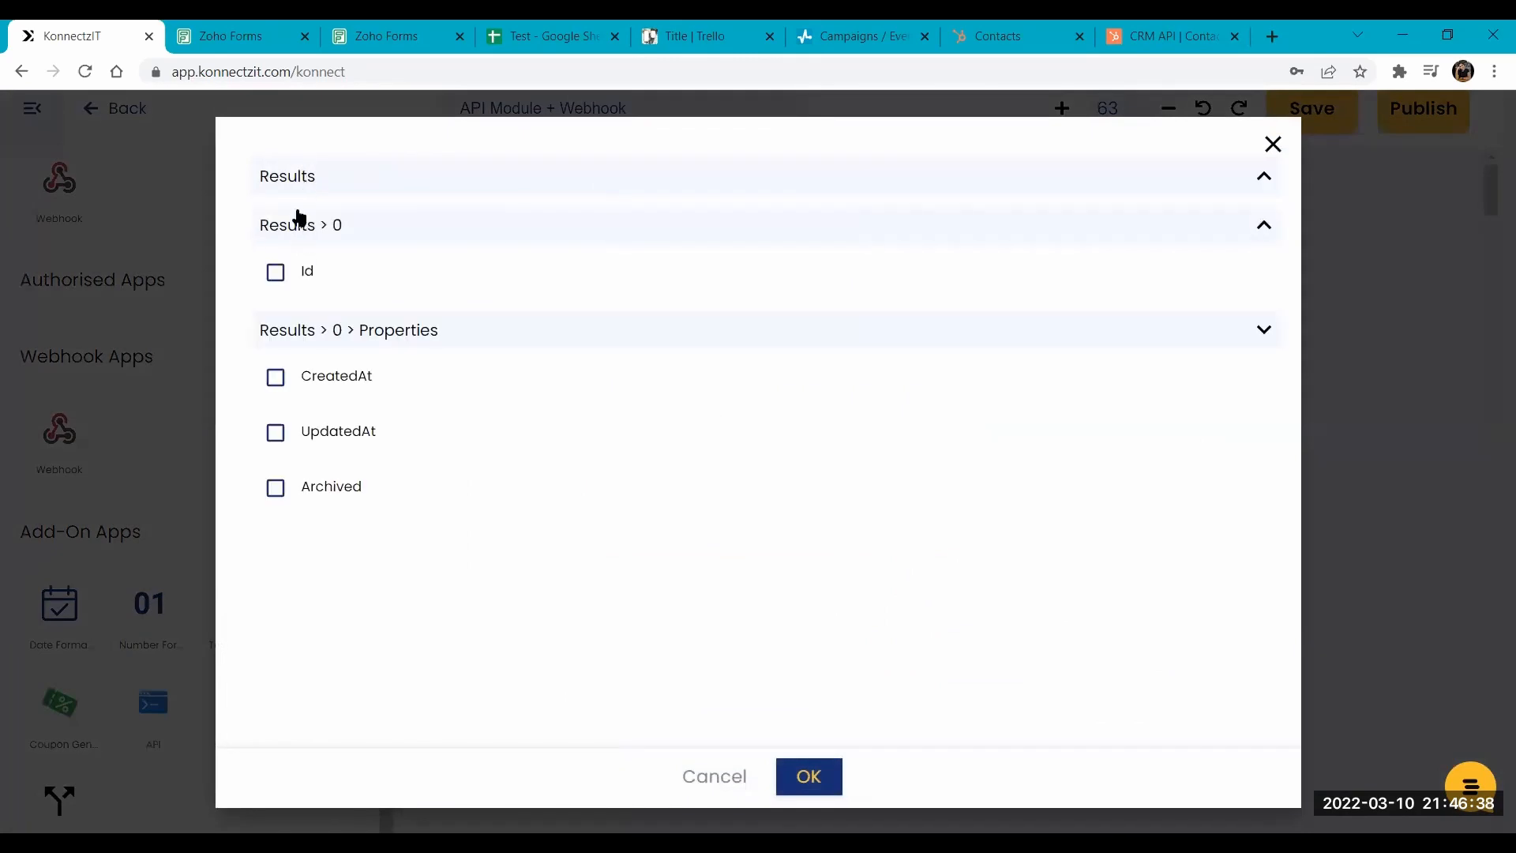
click(277, 337)
click(268, 438)
click(273, 489)
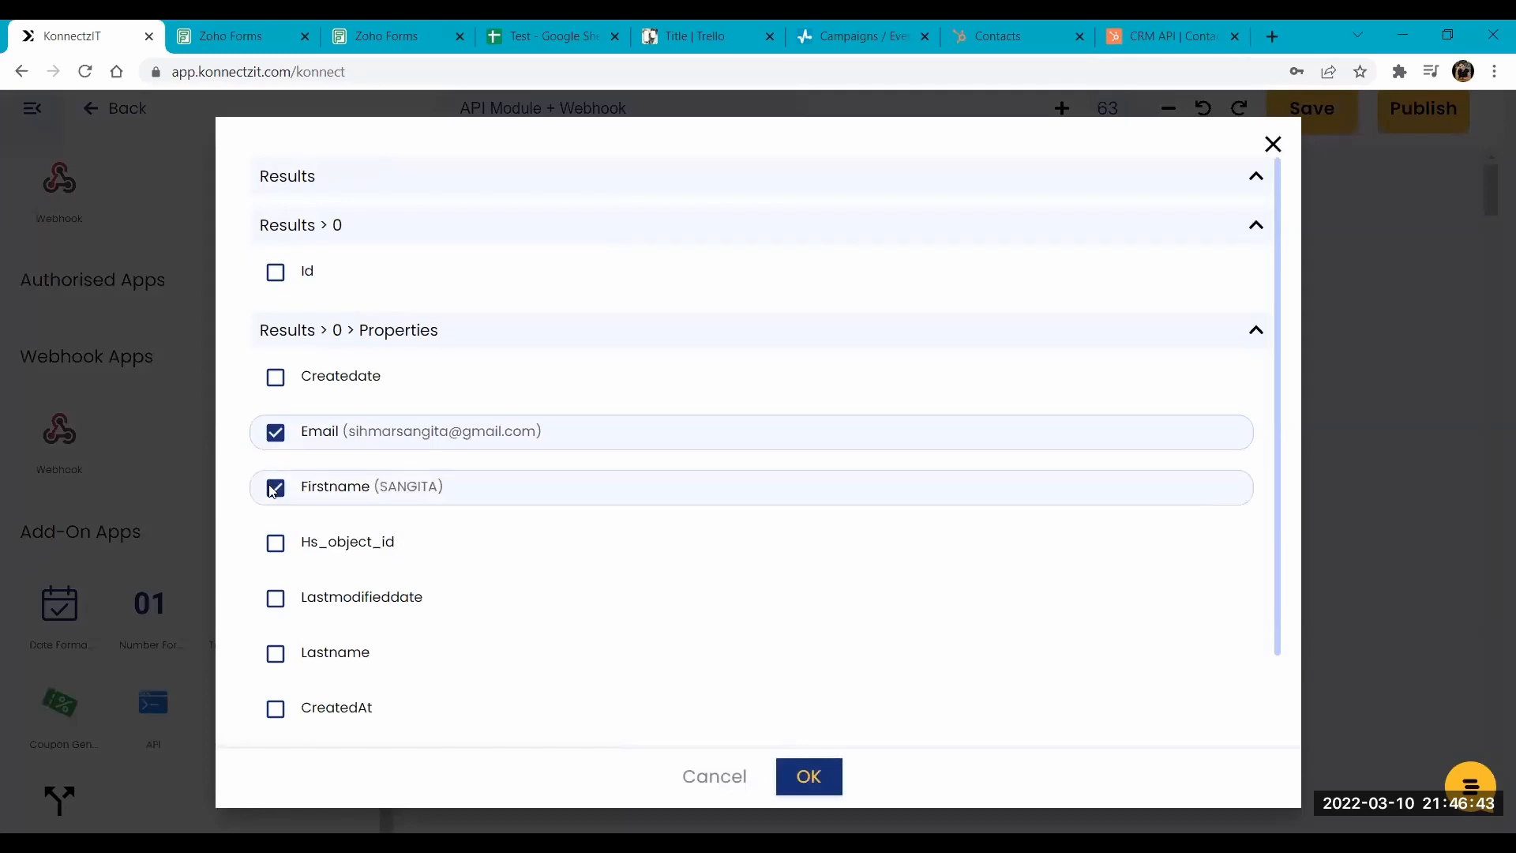
click(276, 660)
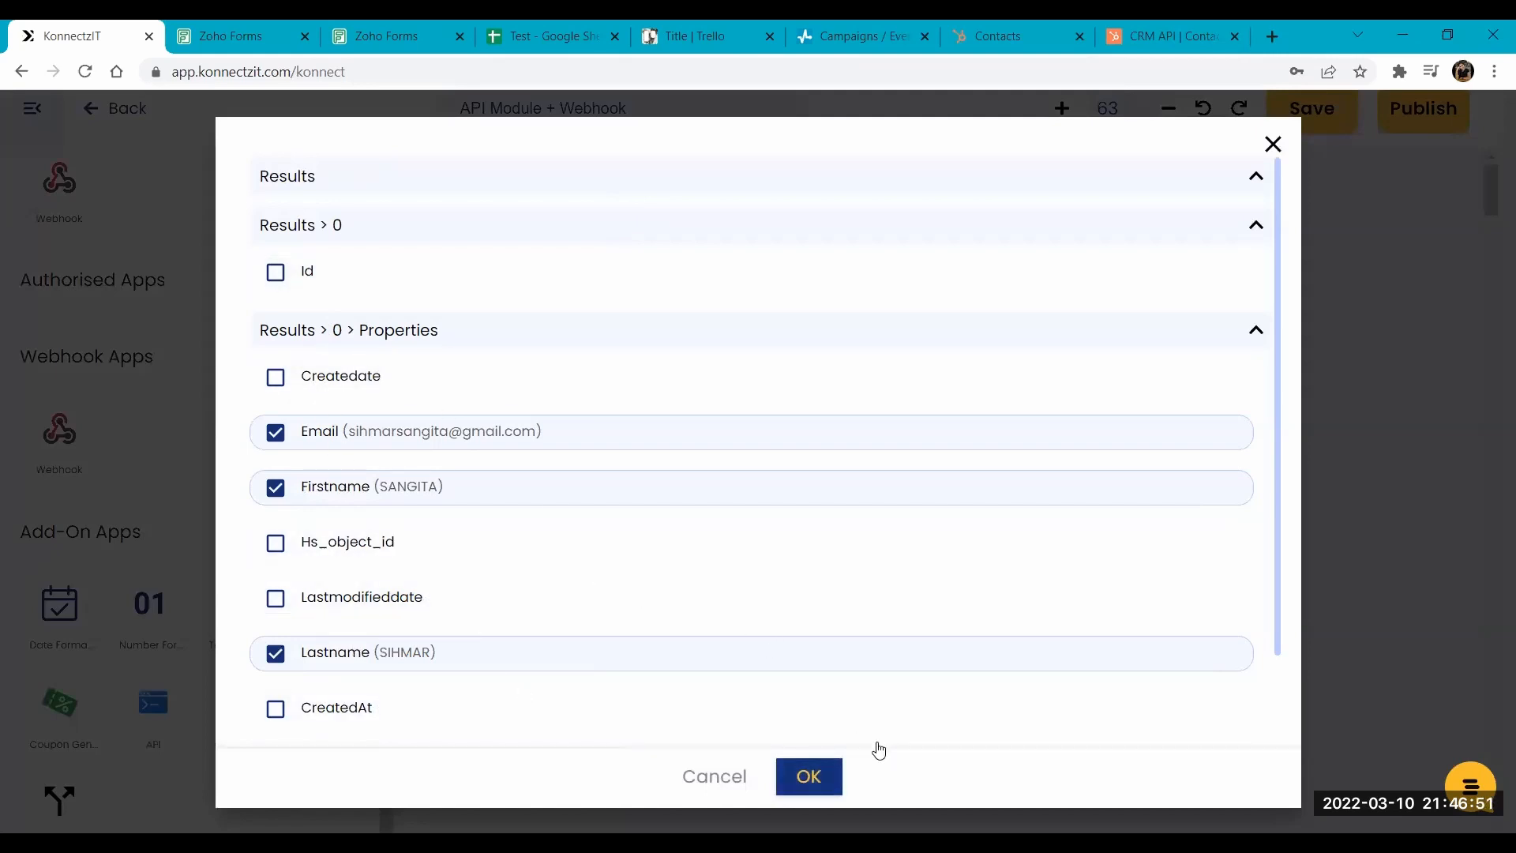
click(821, 775)
- Collapse the app sidebar and review the webhook, POST and GET cards side by side
drag(1259, 494, 1181, 475)
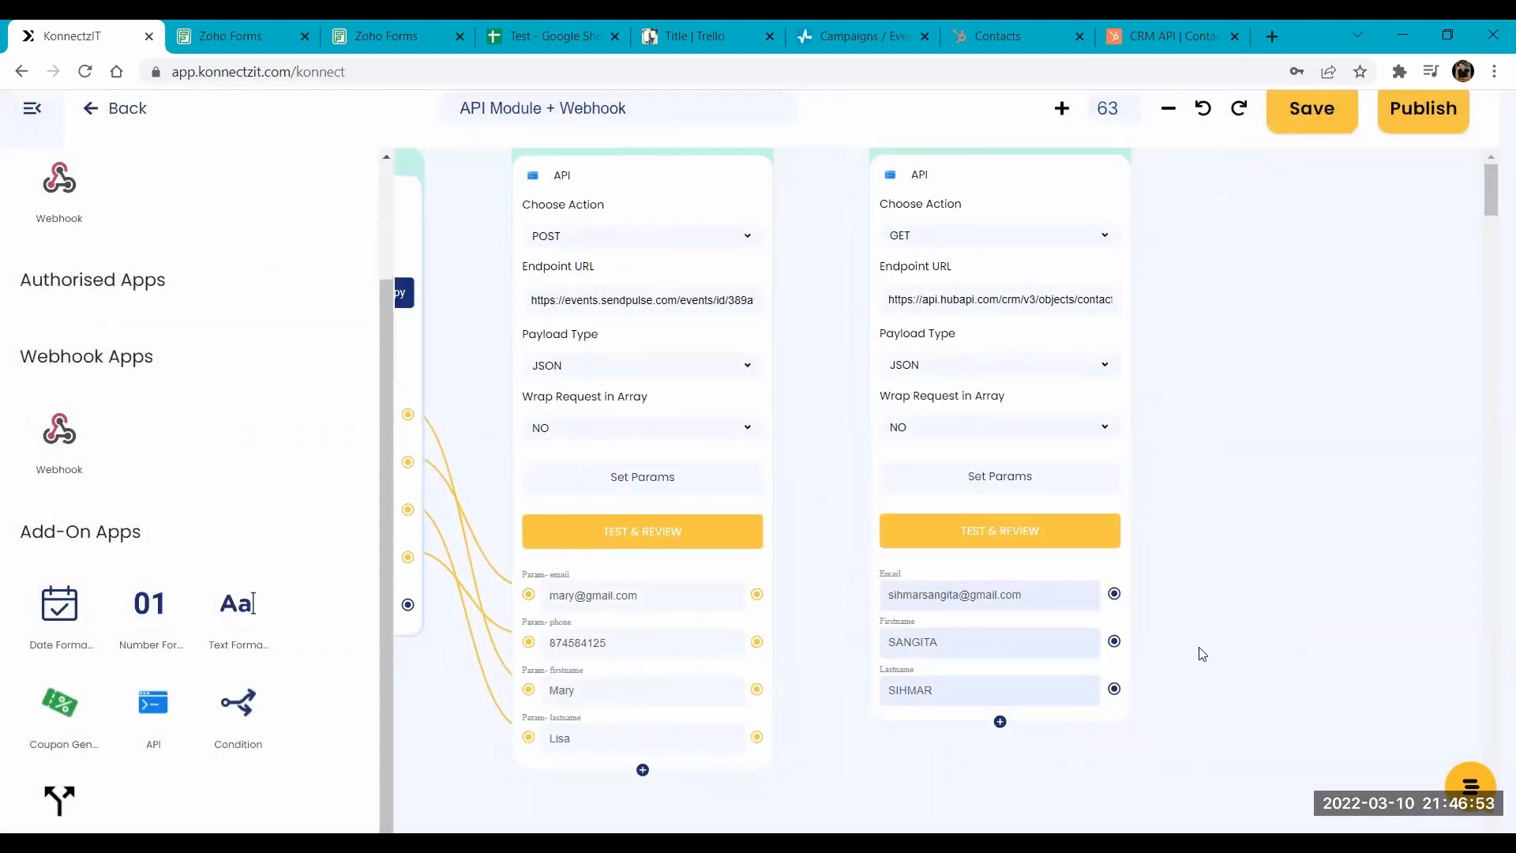
drag(1191, 254, 1314, 285)
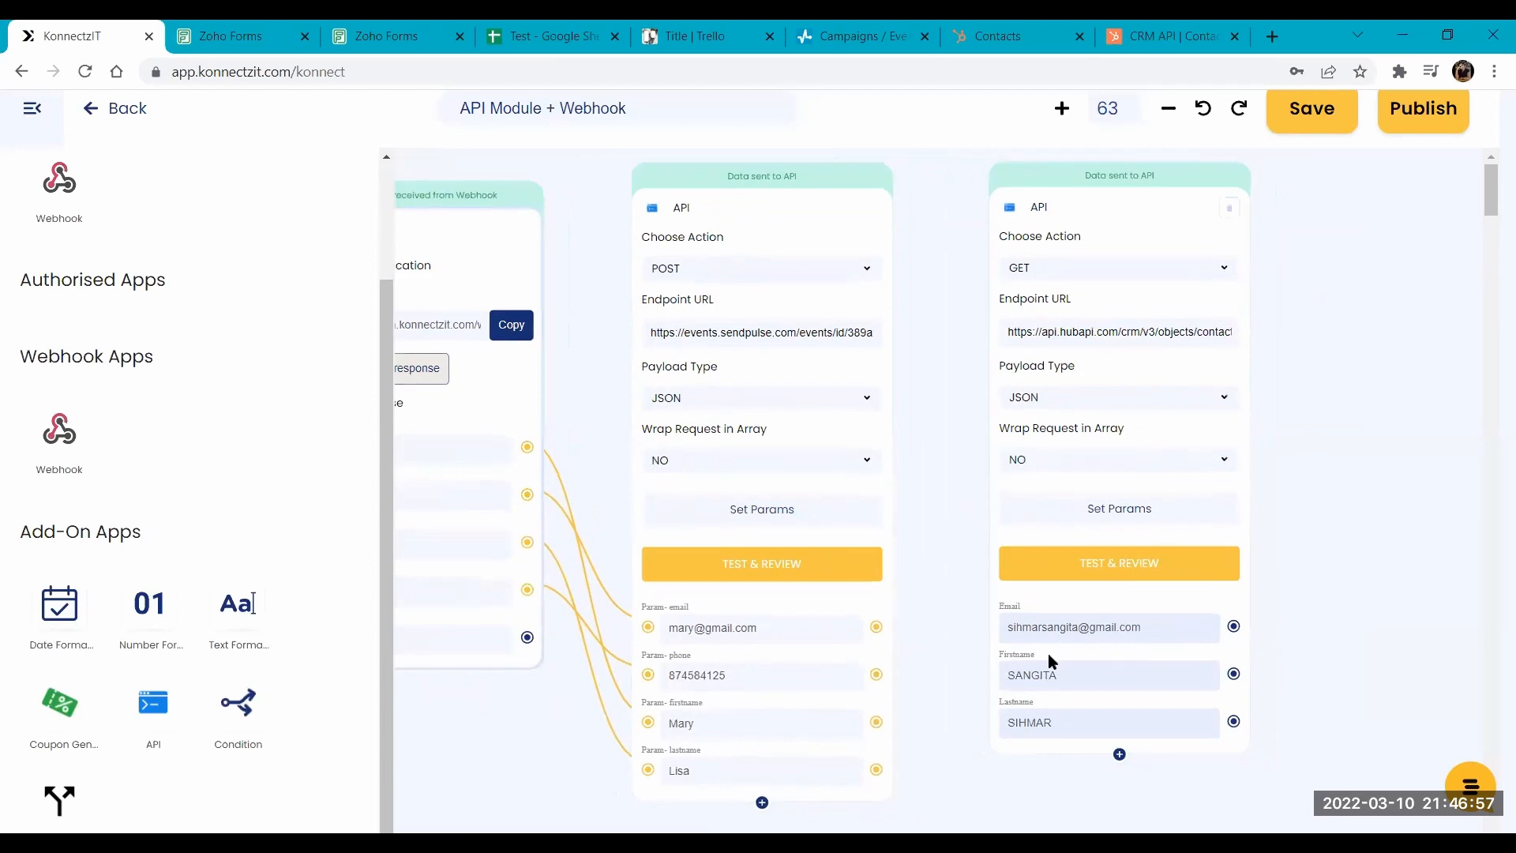
click(10, 117)
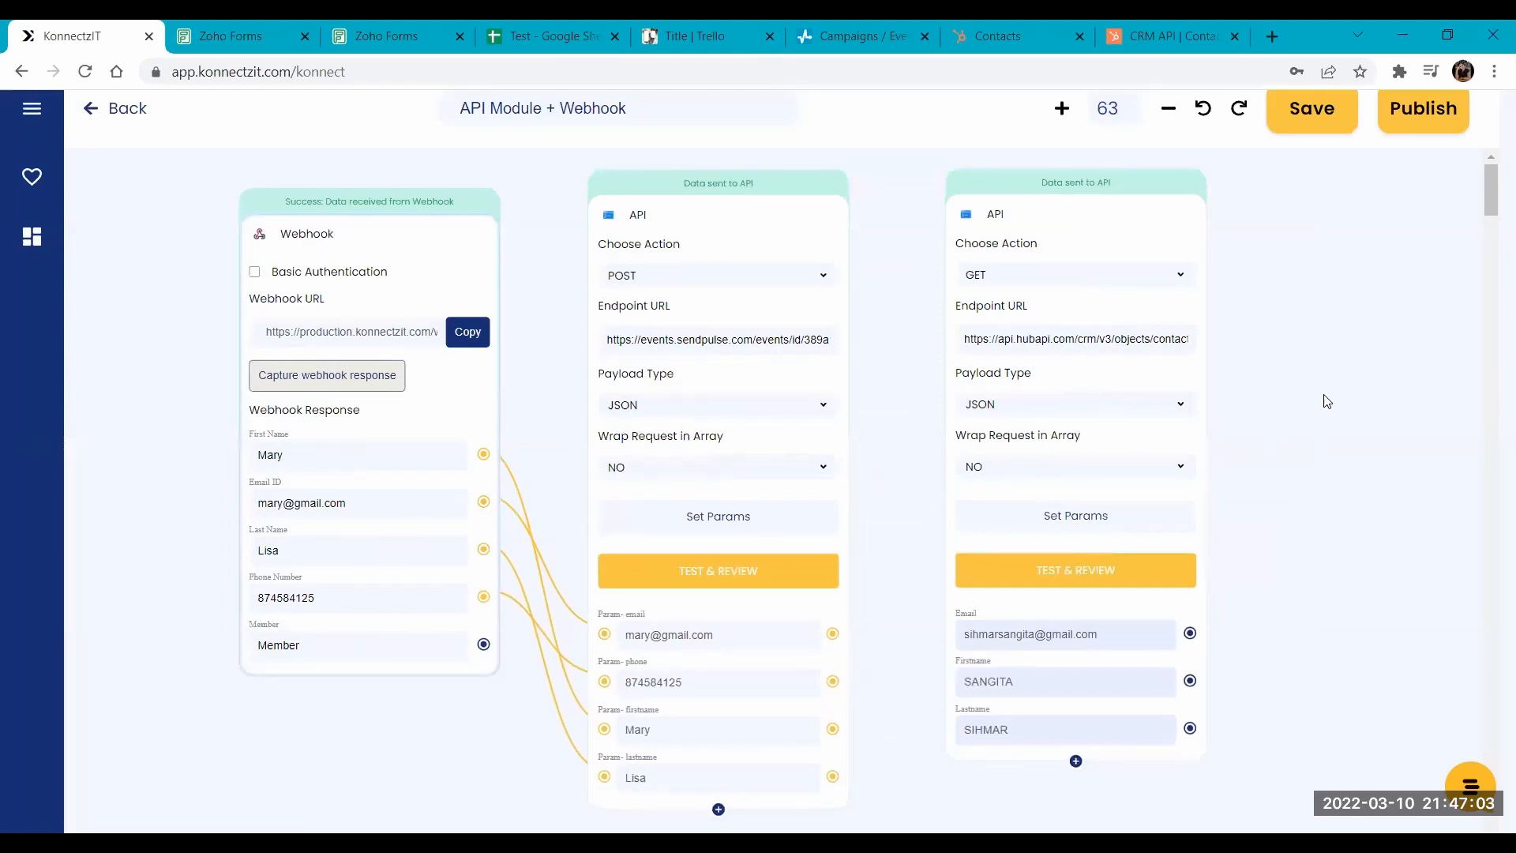
drag(1326, 401, 1311, 390)
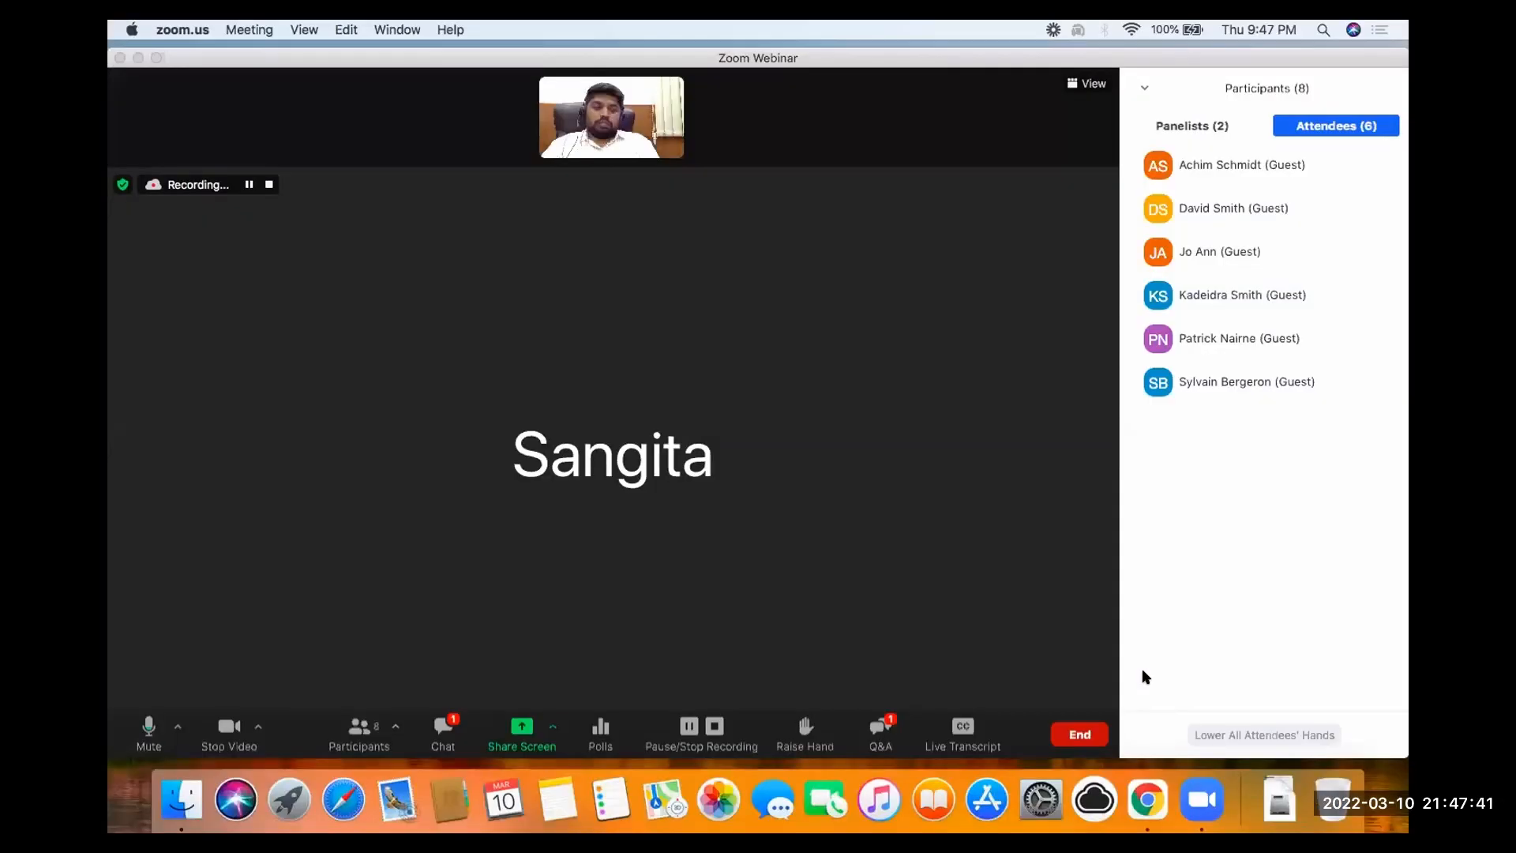
- Switch from Zoom to the browser's KonnectzIT page and look through the list of saved konnectz and folders
key(ctrl+Right)
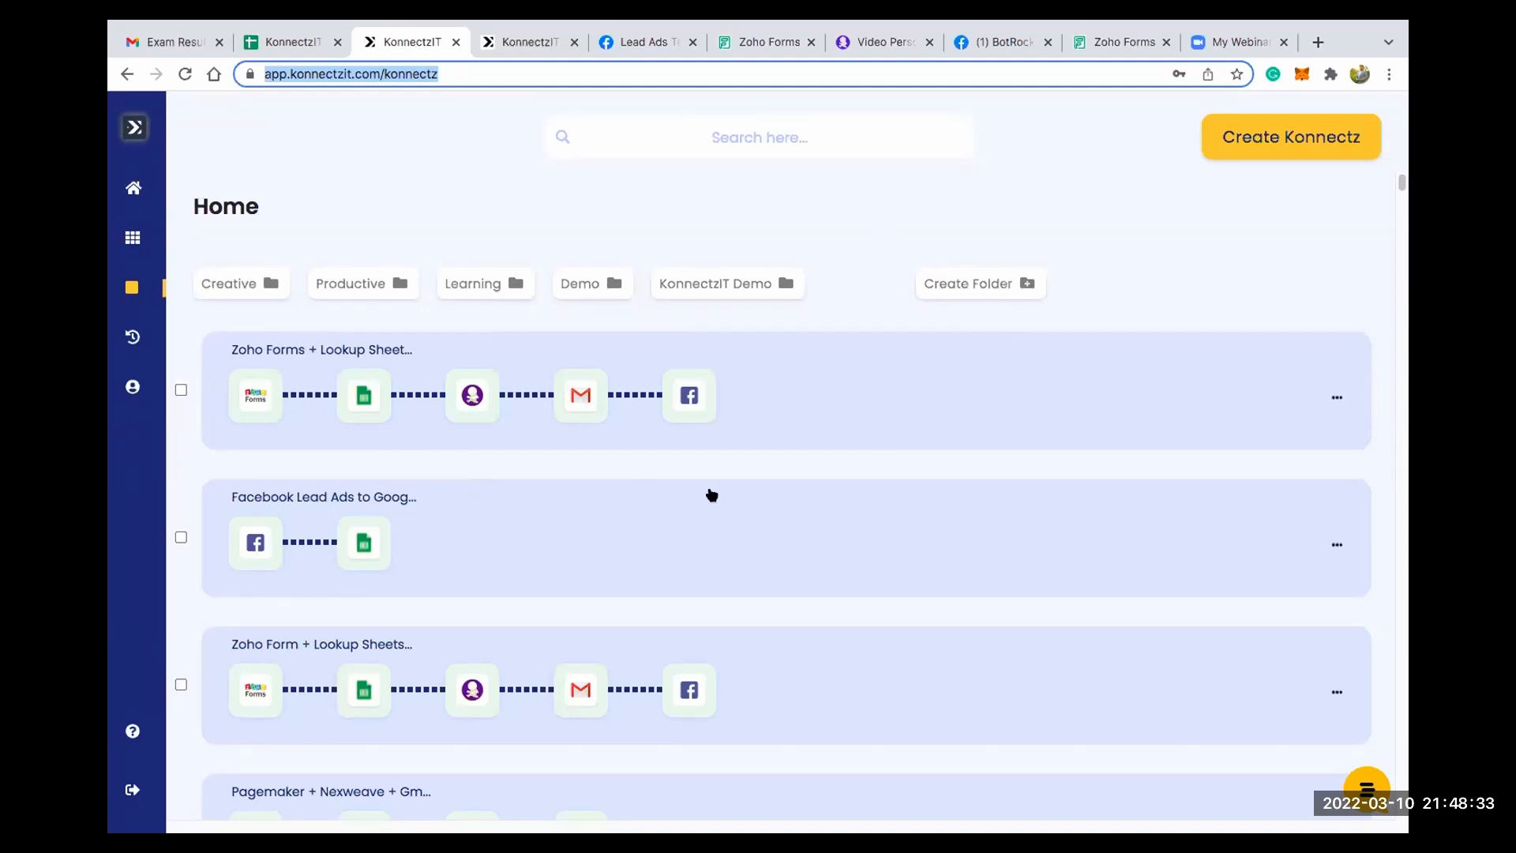
scroll(703, 484, down, 8)
scroll(707, 484, down, 12)
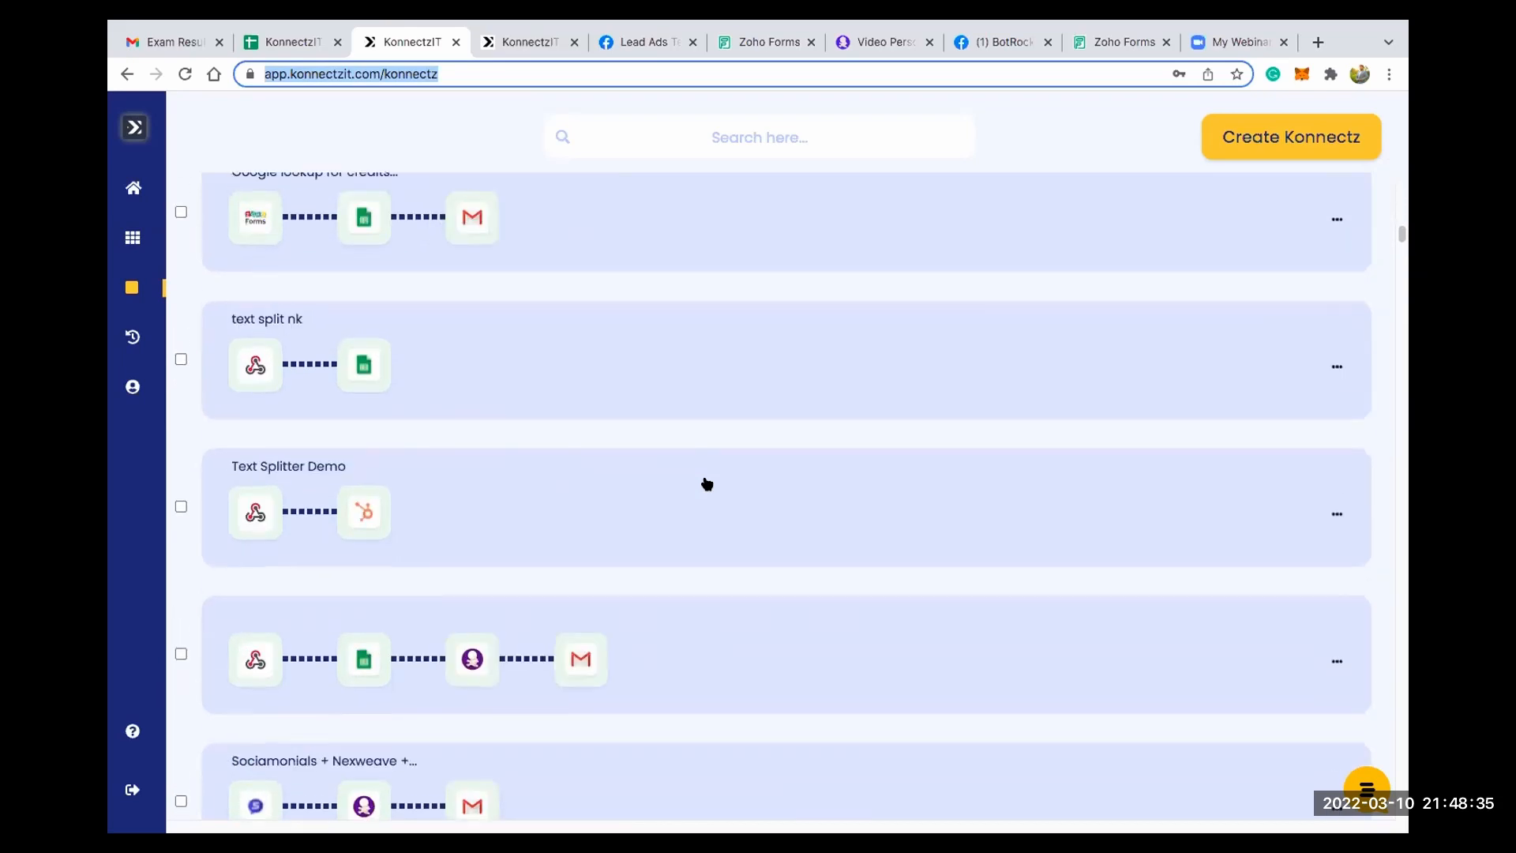
scroll(707, 484, up, 20)
scroll(707, 484, up, 2)
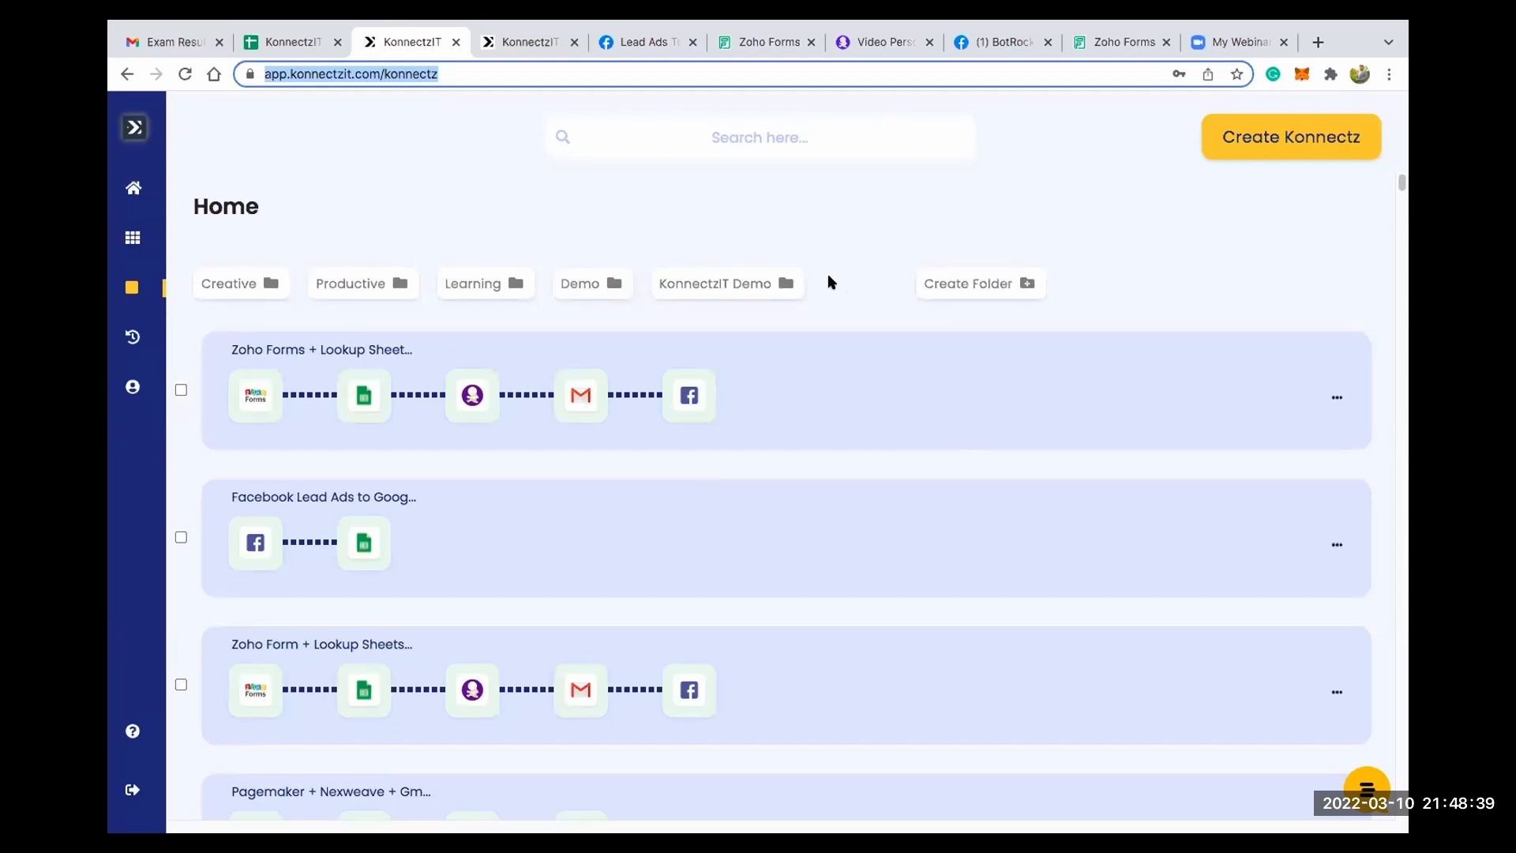
- View the new-folder dialog and close it without creating a folder
click(986, 286)
click(985, 286)
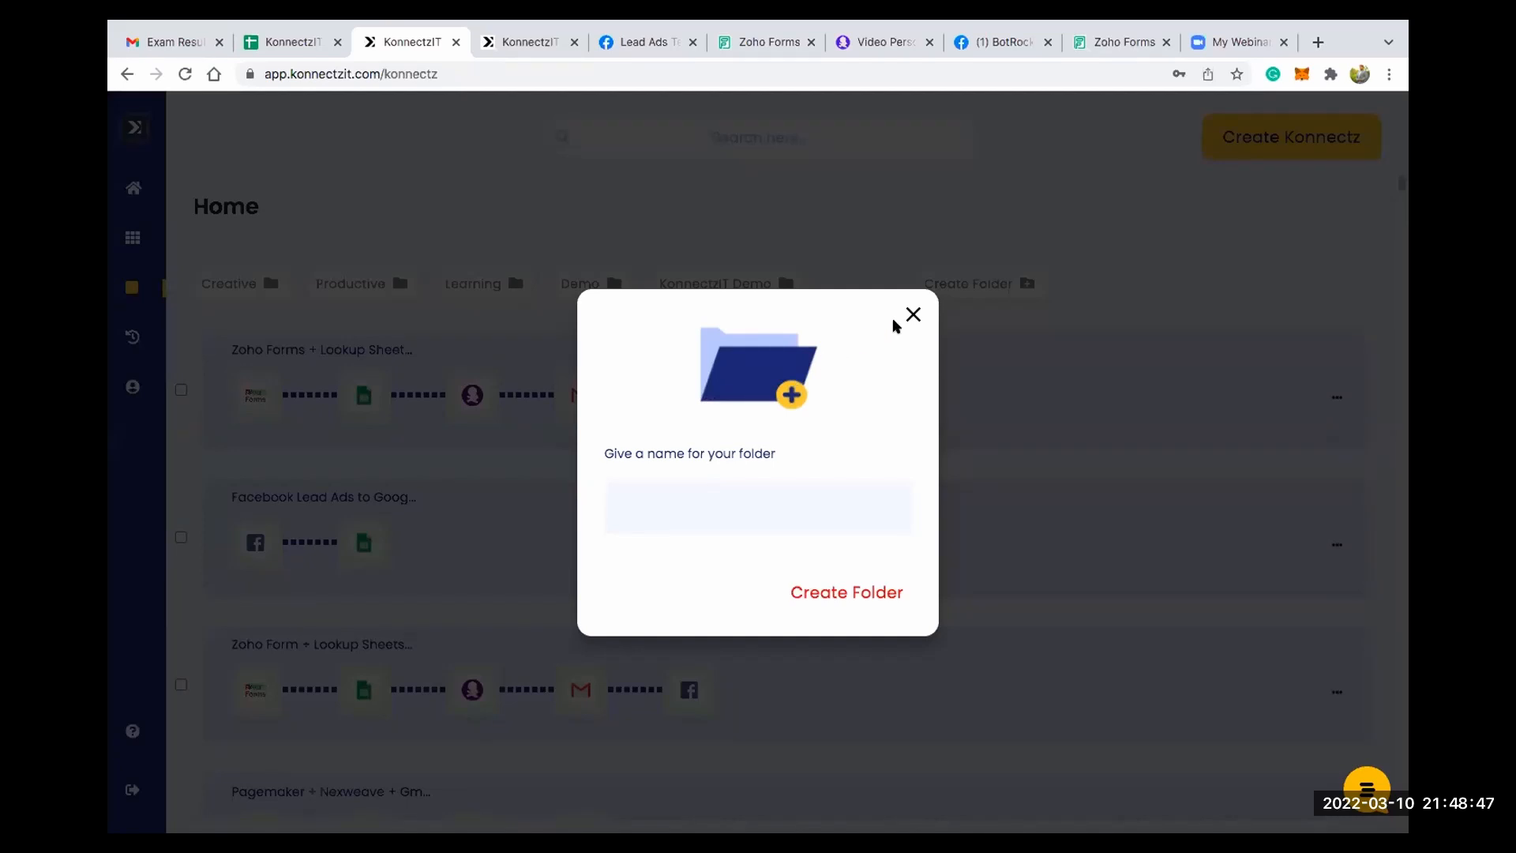
click(913, 314)
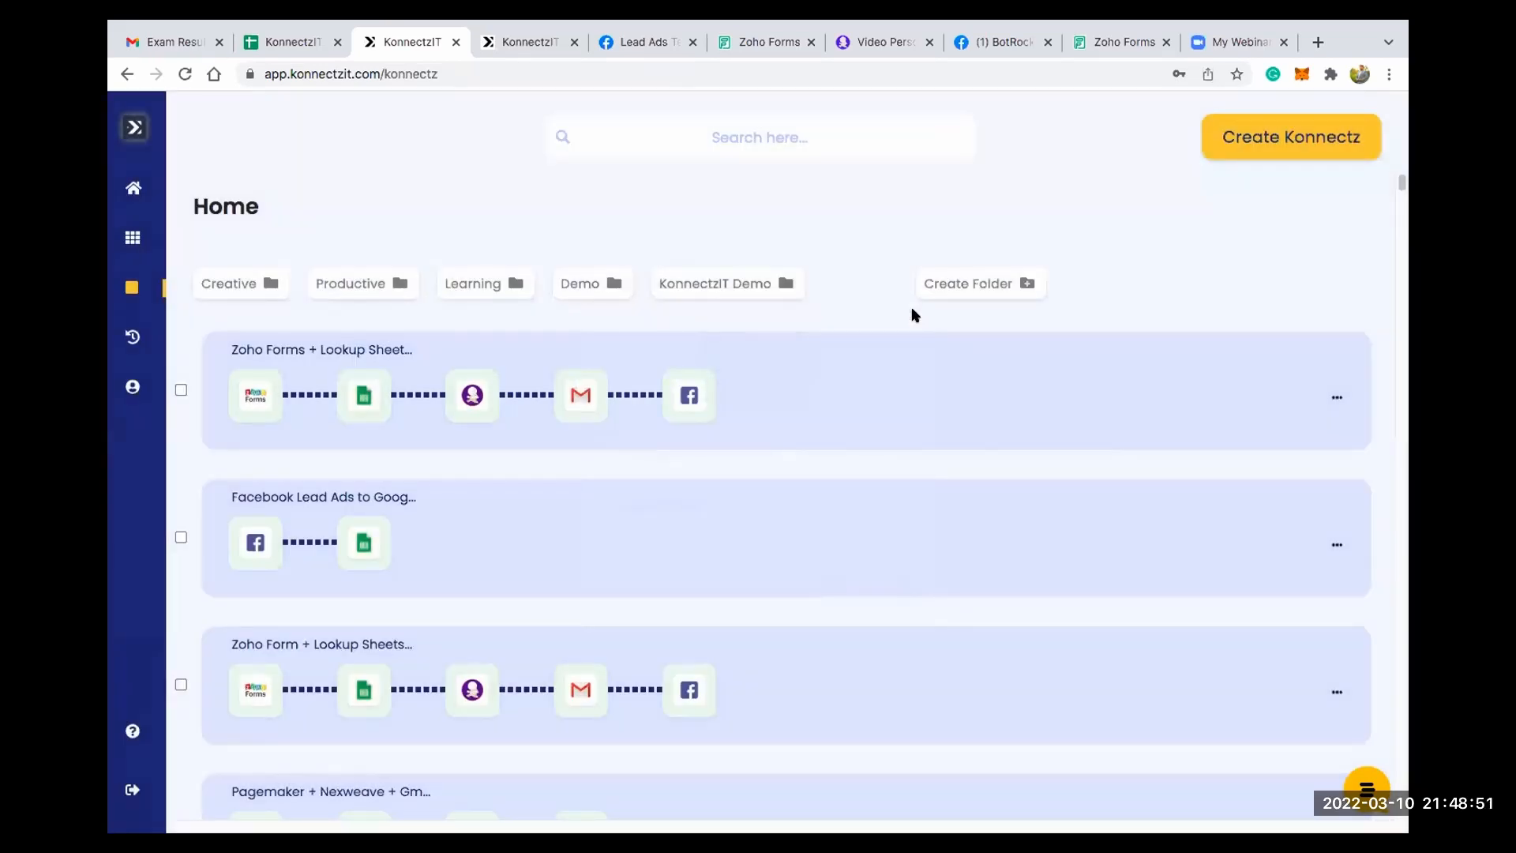
- Move the first two konnectz in the list into the Demo folder
click(181, 390)
click(181, 536)
click(1333, 282)
click(859, 466)
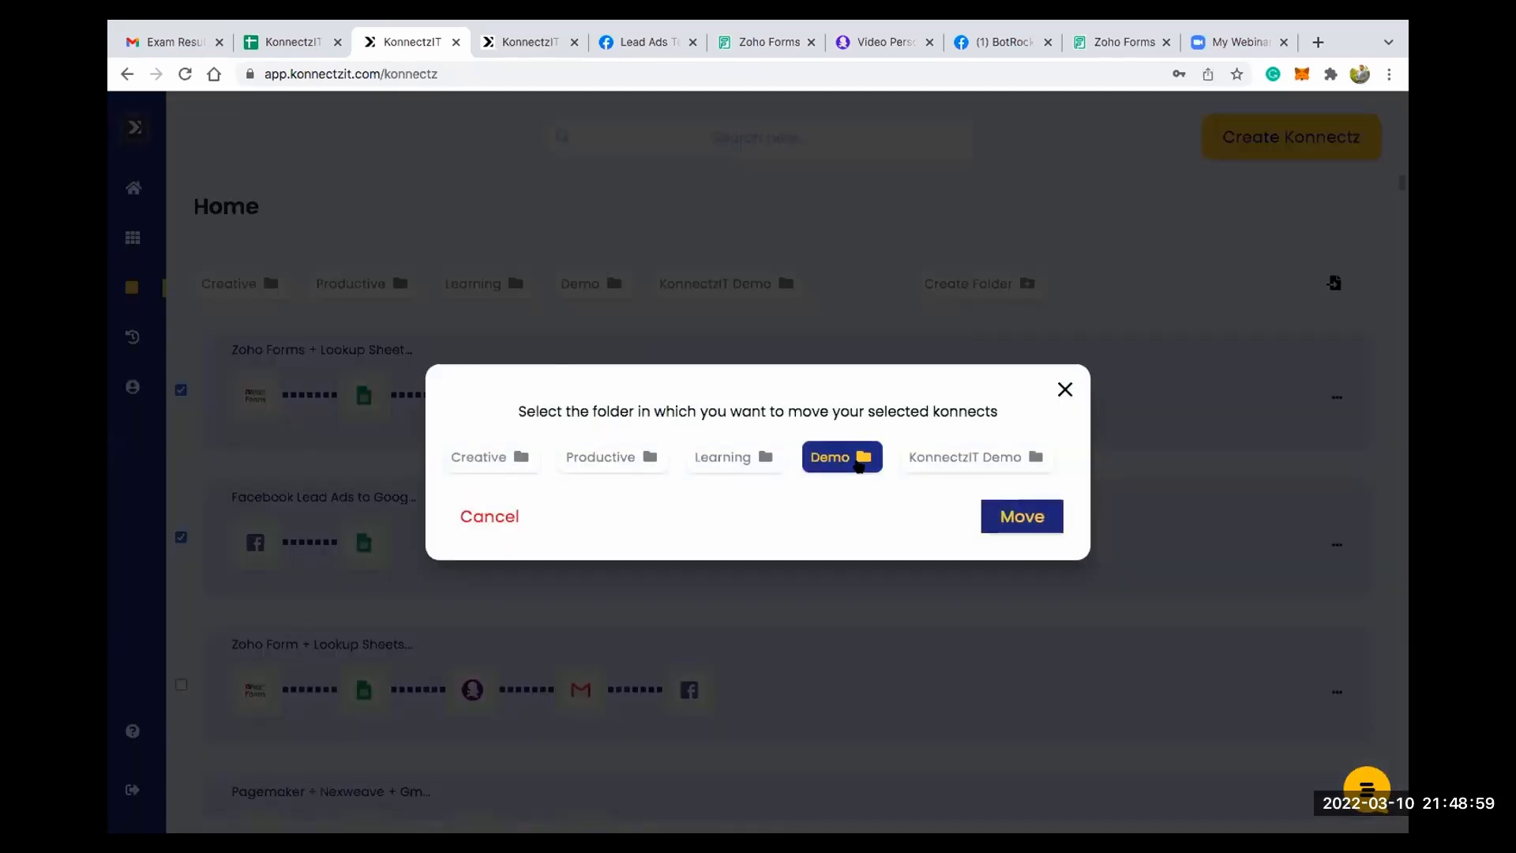
click(1011, 514)
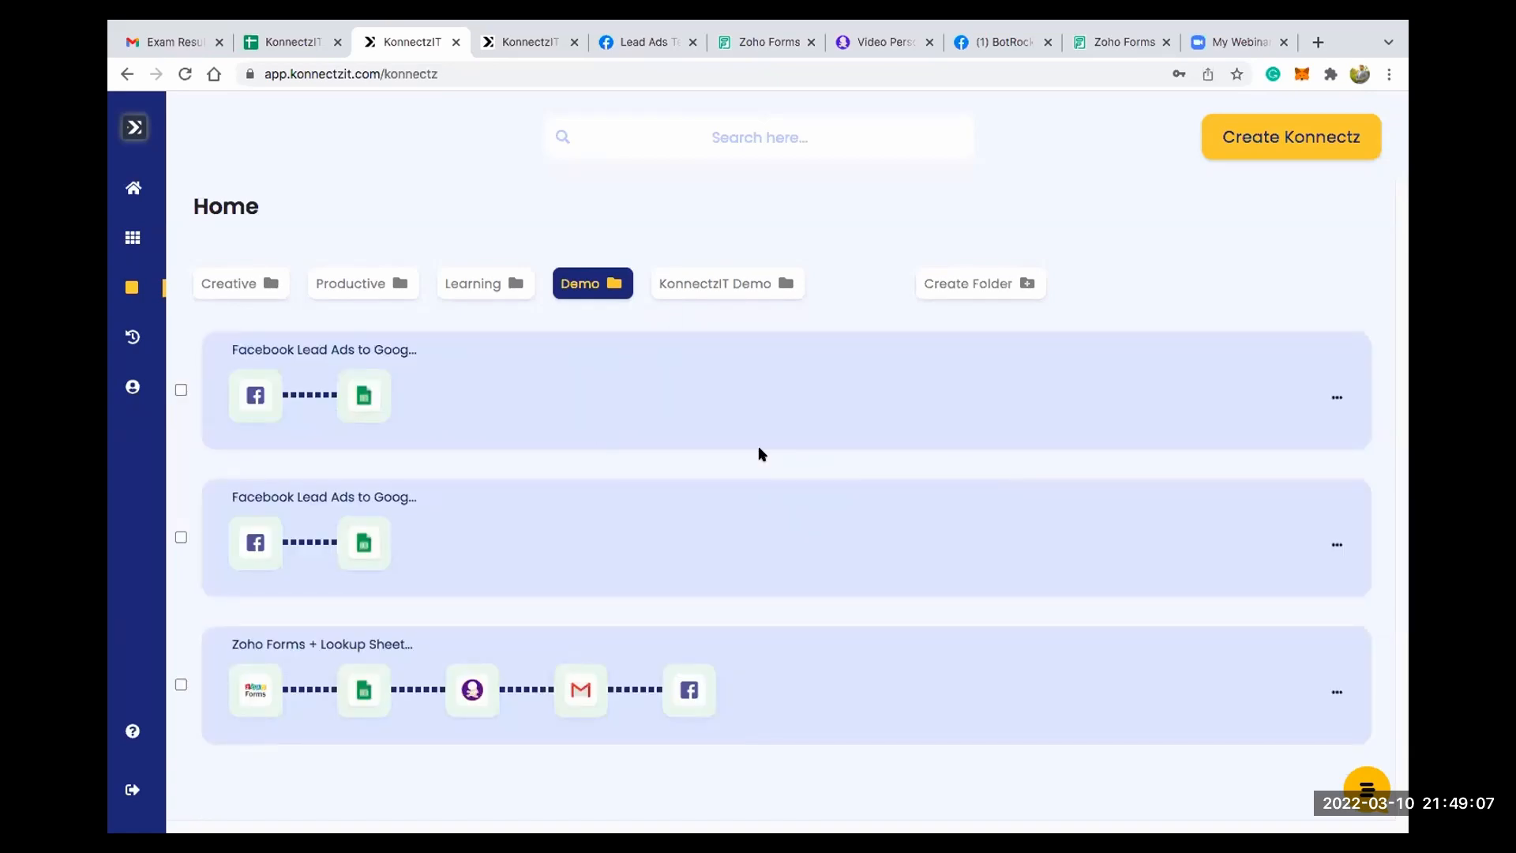
- Move the first Facebook Lead Ads konnect from the Demo folder into the KonnectzIT Demo folder and return to the full list
click(180, 389)
click(1334, 283)
click(944, 457)
click(997, 520)
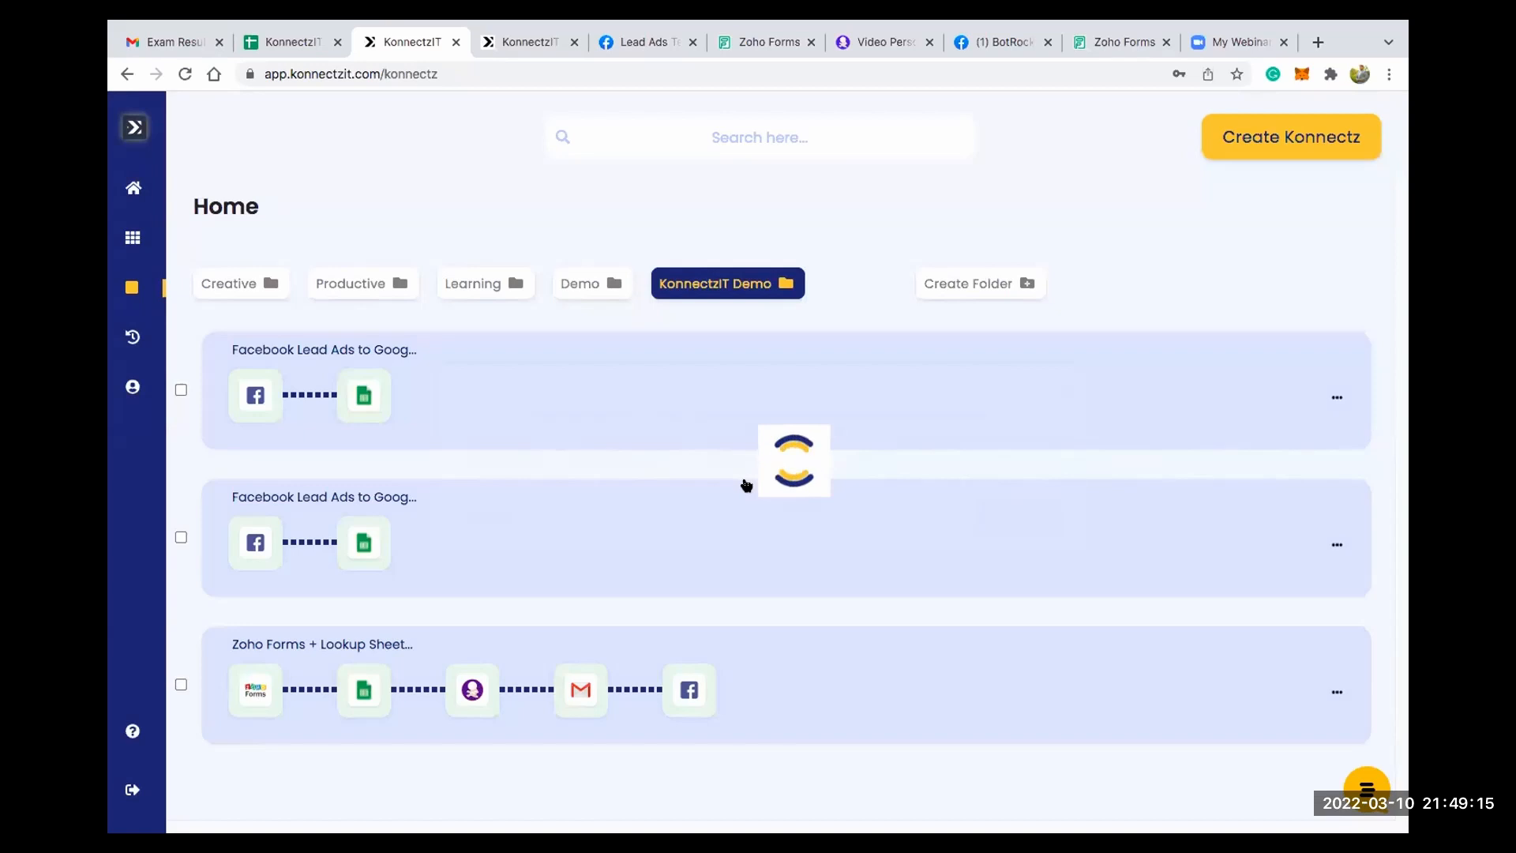
click(747, 282)
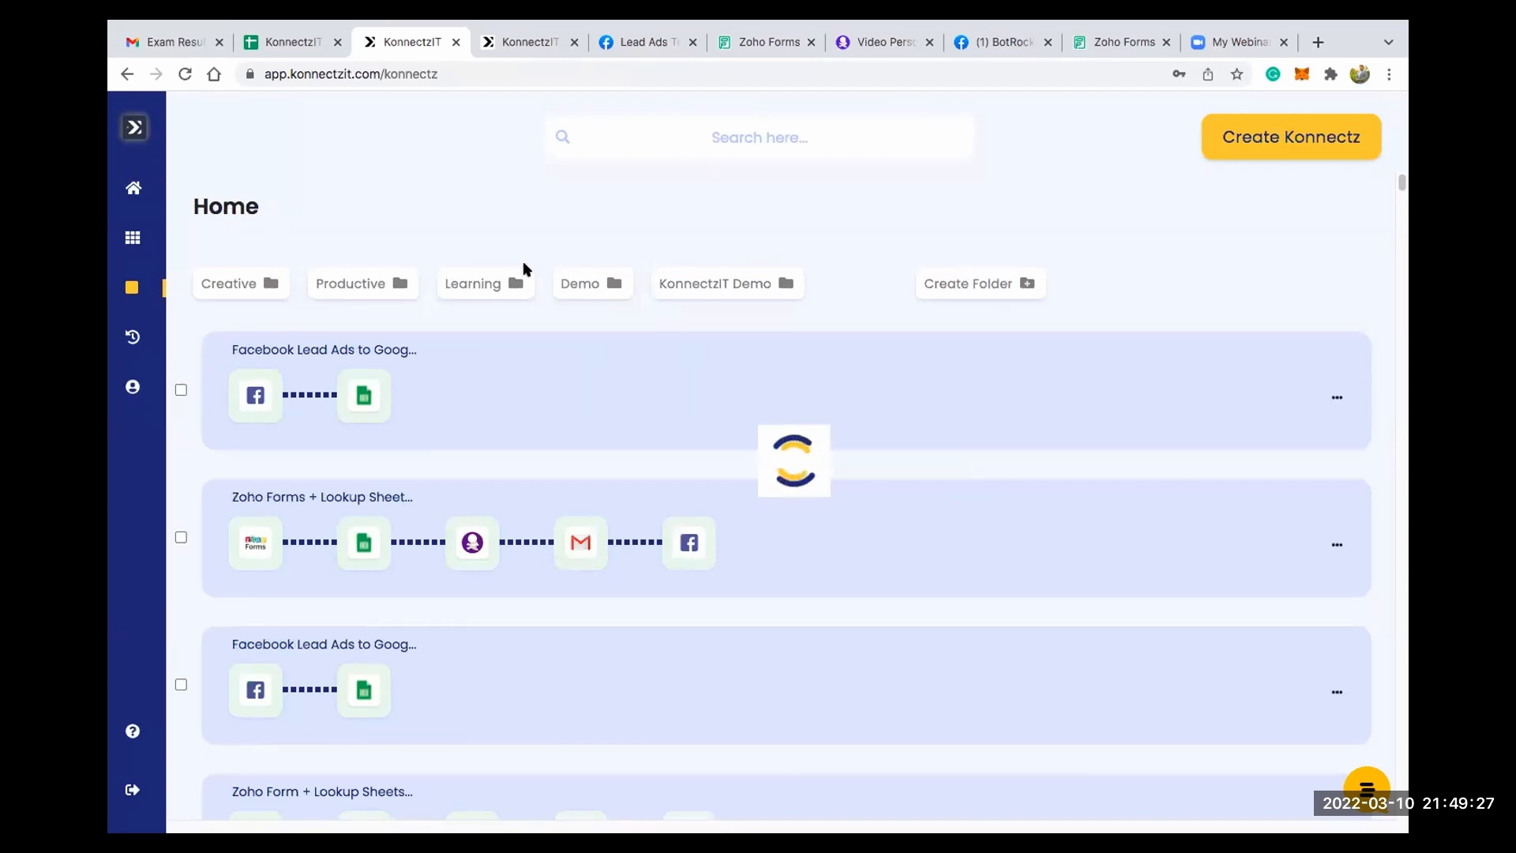
- Open the task history and look through the failed tasks
click(652, 135)
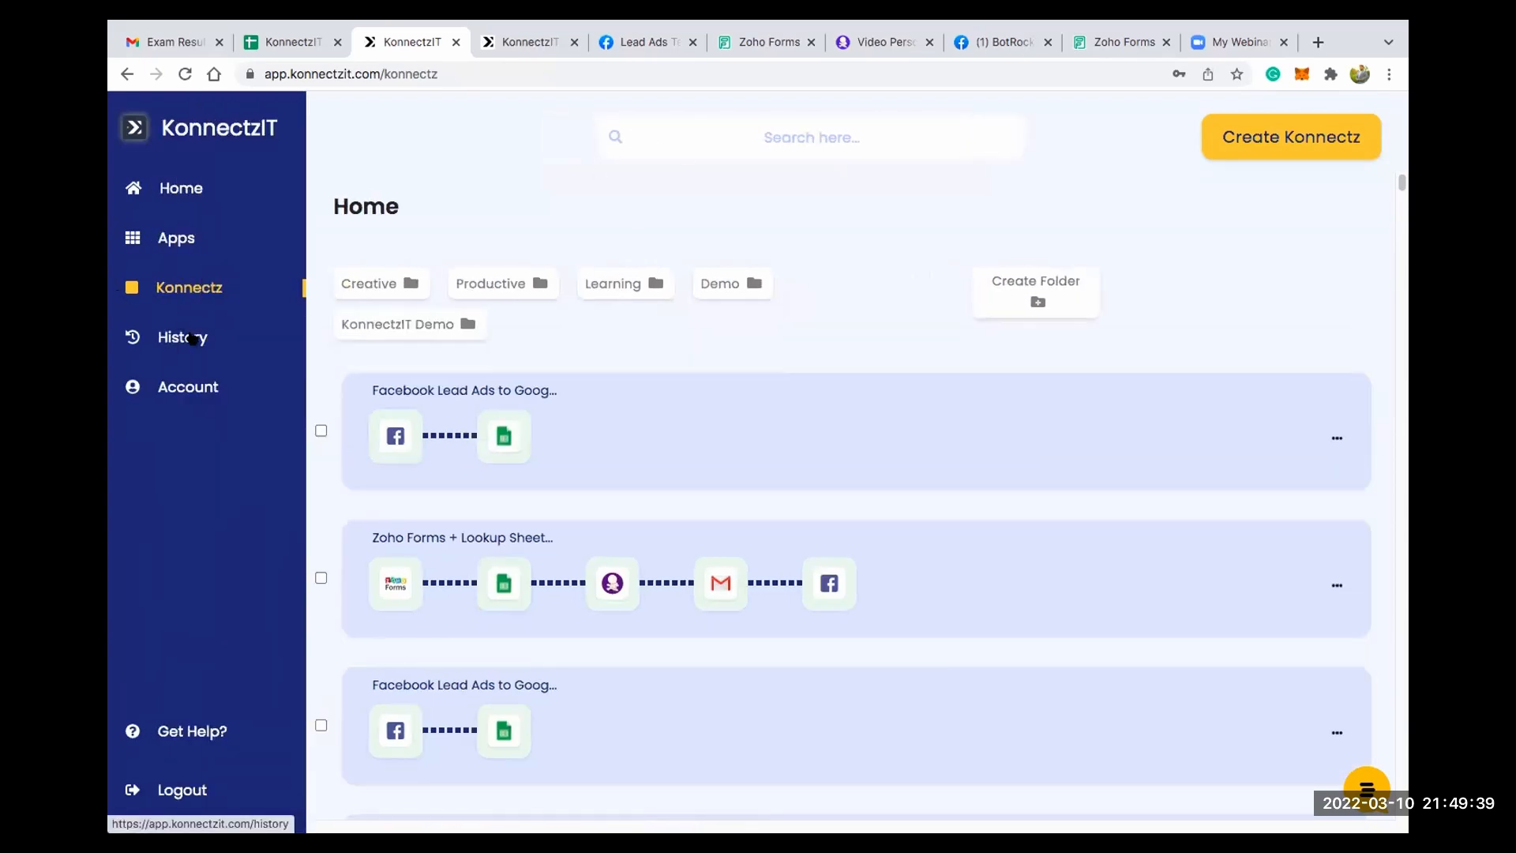
click(193, 338)
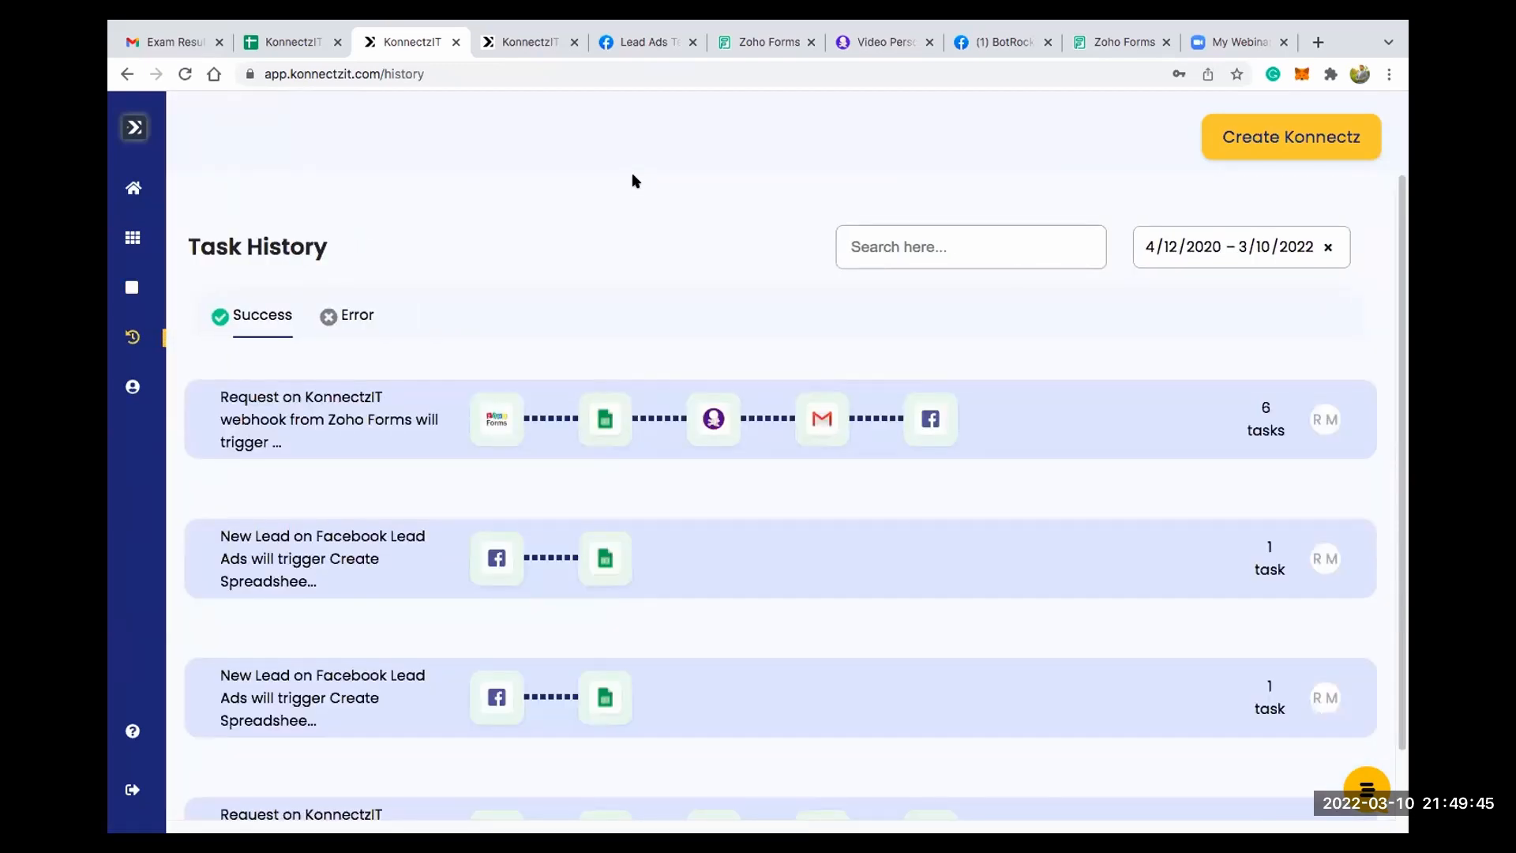
click(351, 313)
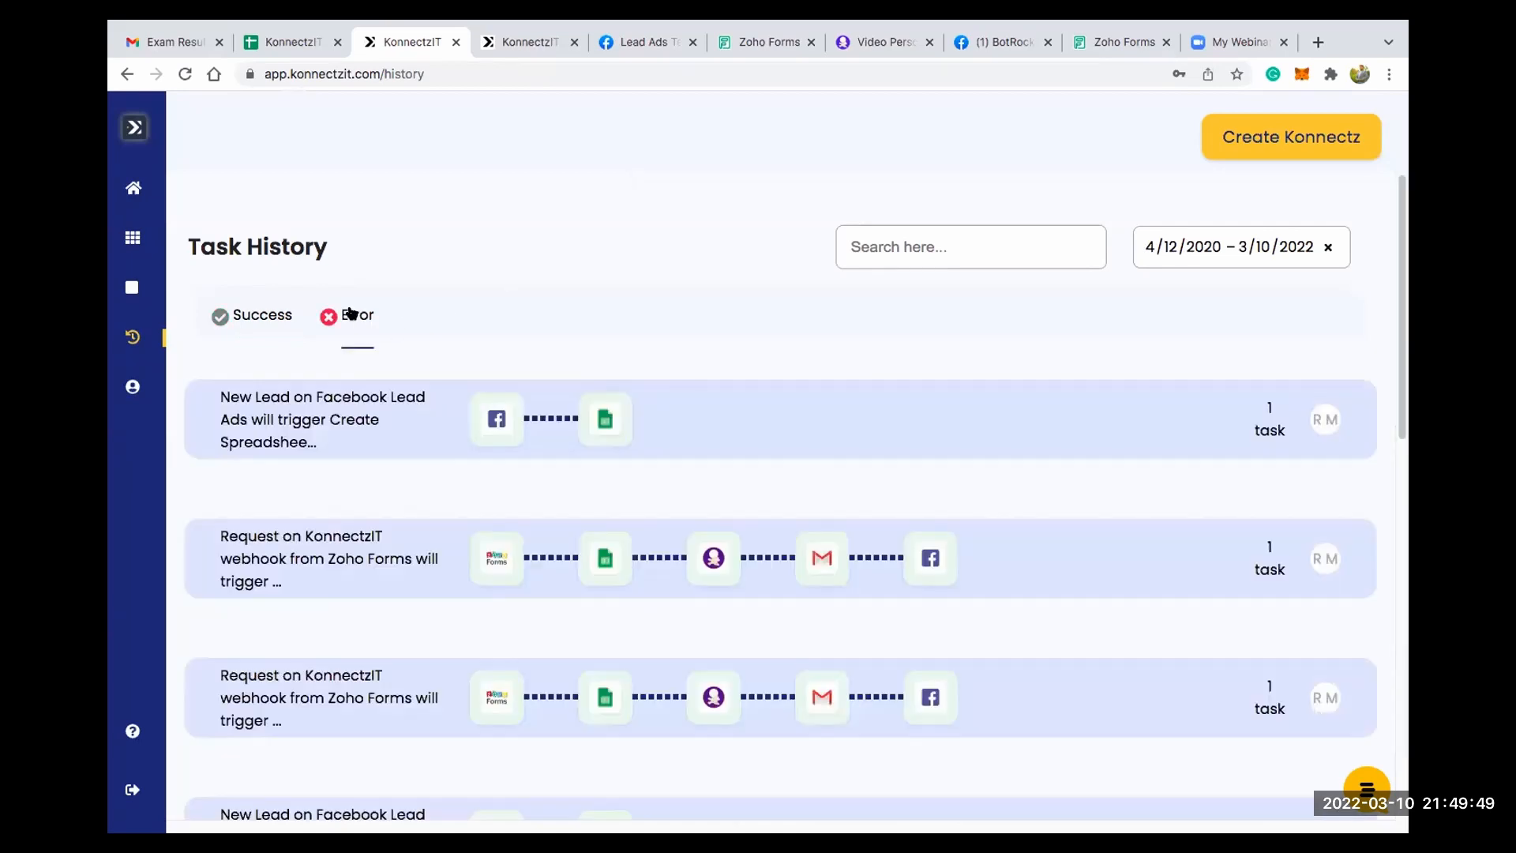
scroll(500, 478, down, 4)
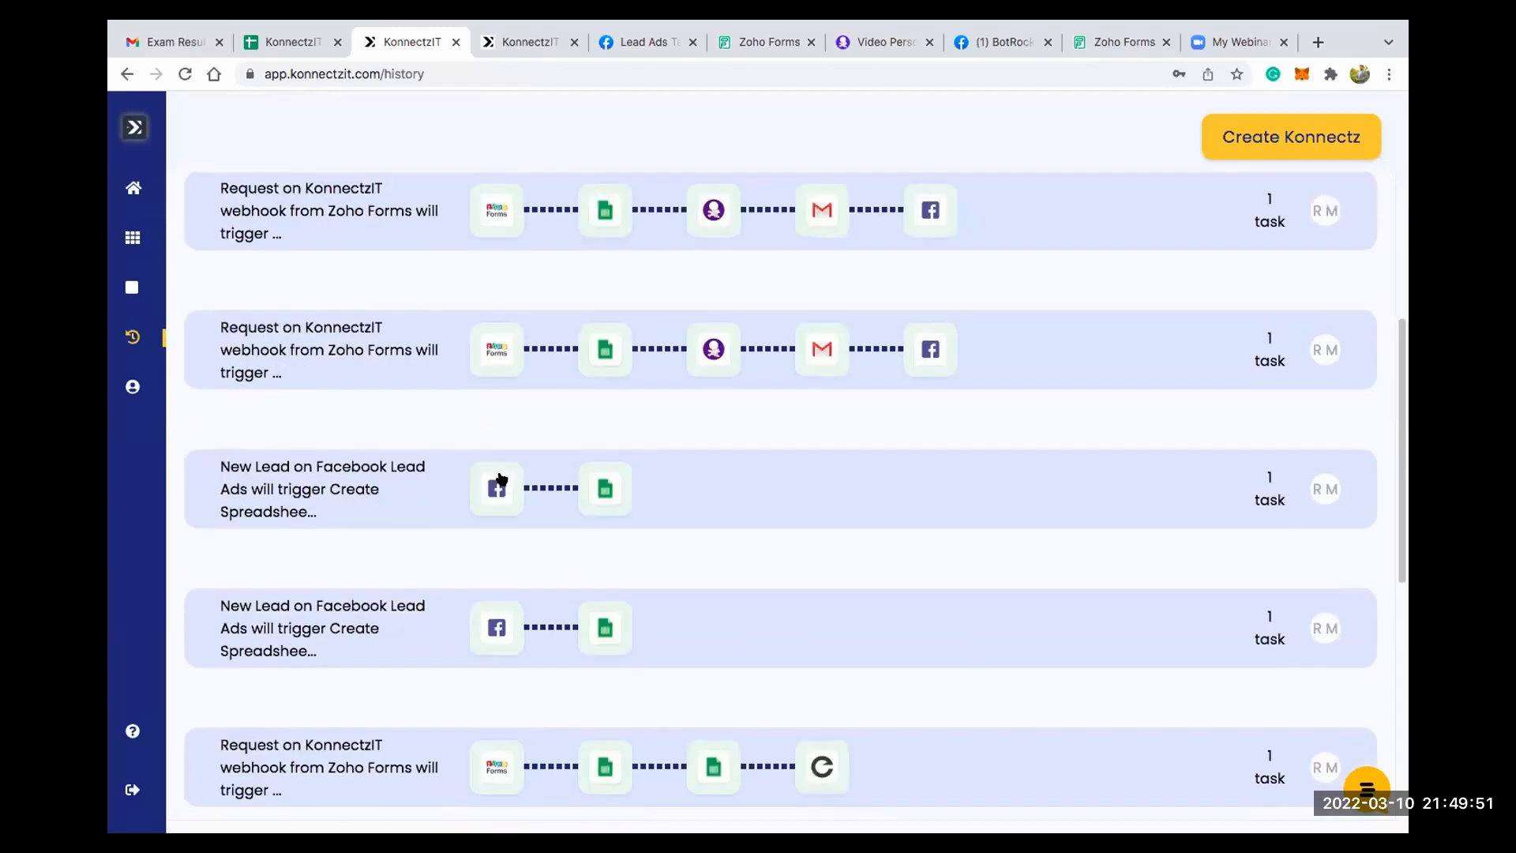
scroll(499, 476, down, 2)
scroll(466, 466, up, 8)
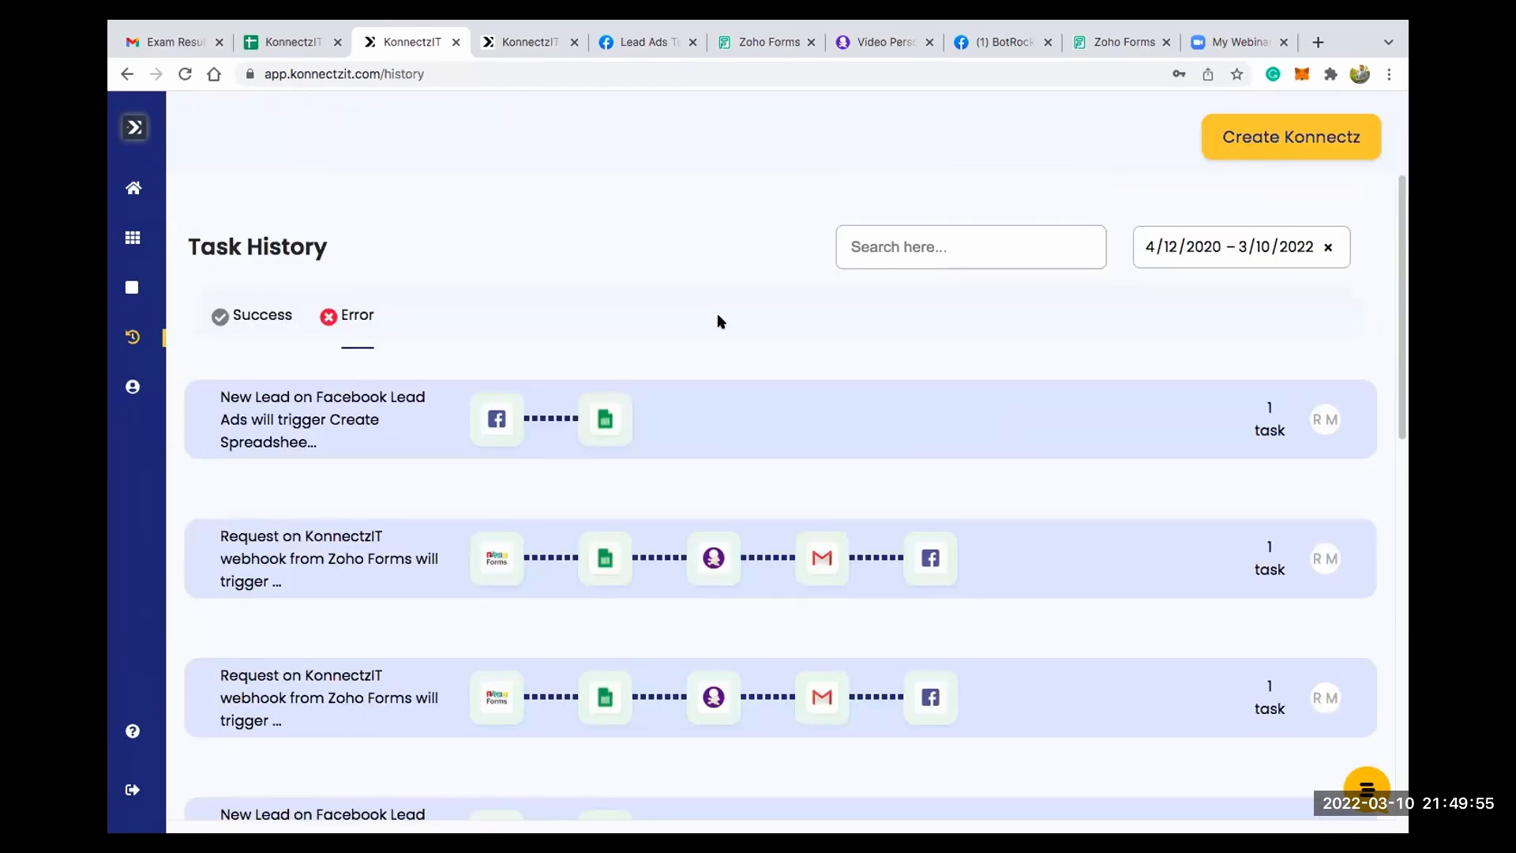
- Show the successful tasks and examine the details of the first Facebook Lead Ads to Google Sheets run
click(264, 322)
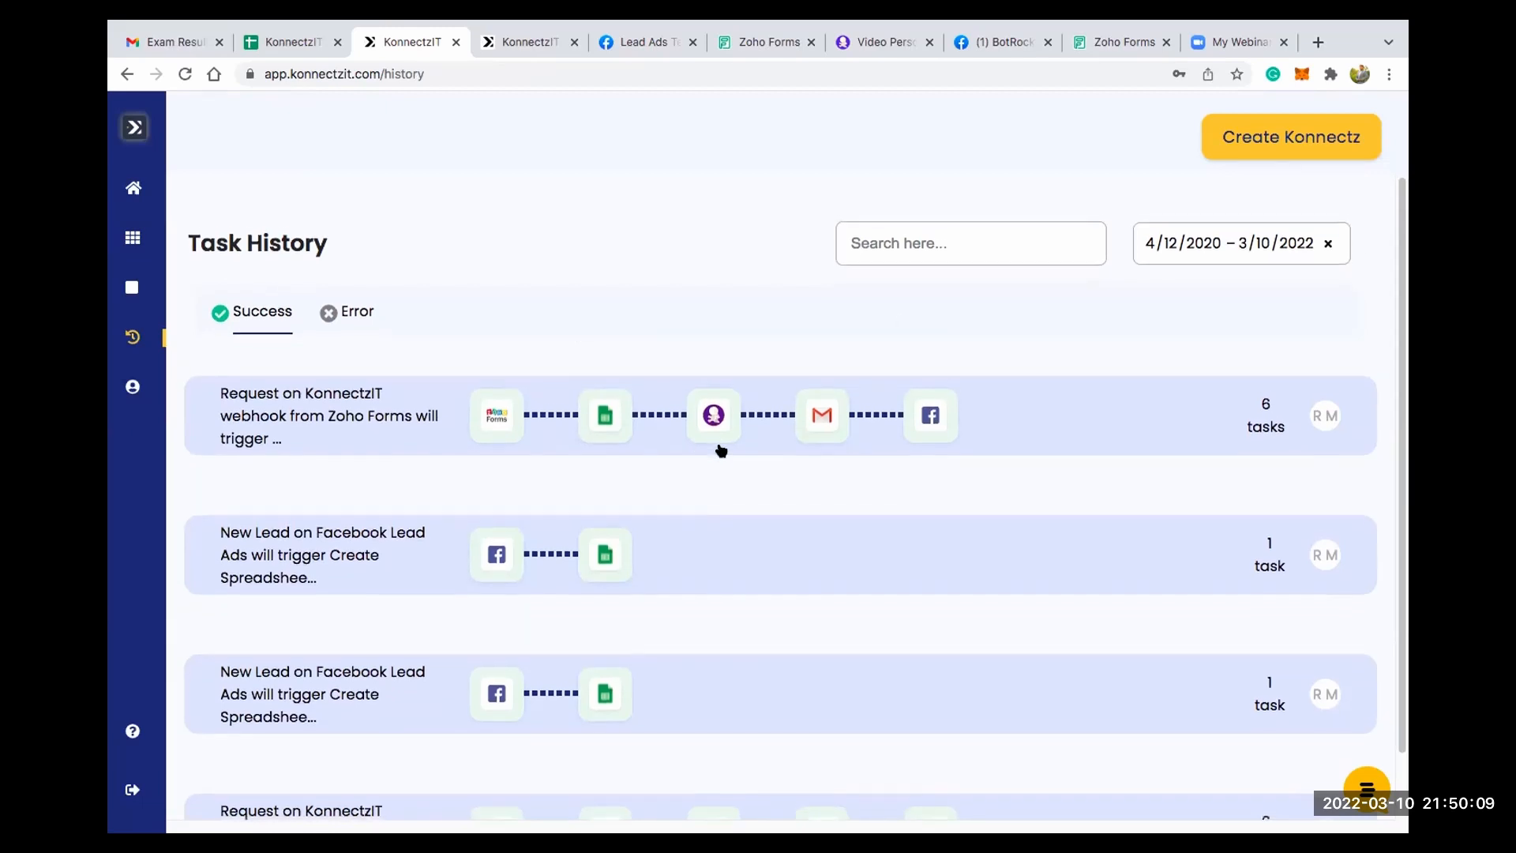
scroll(717, 450, down, 2)
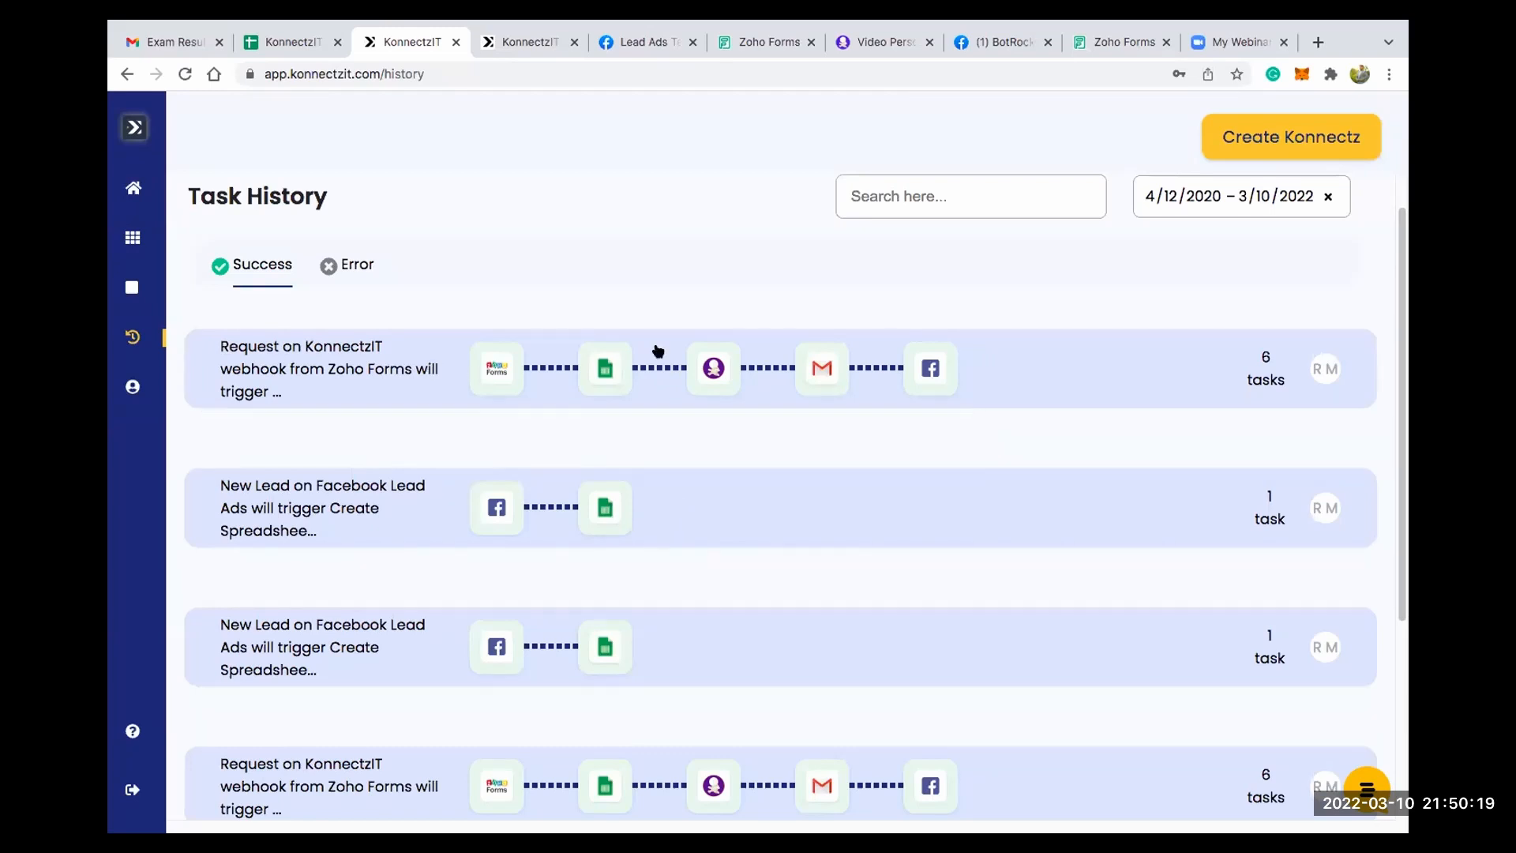
click(751, 517)
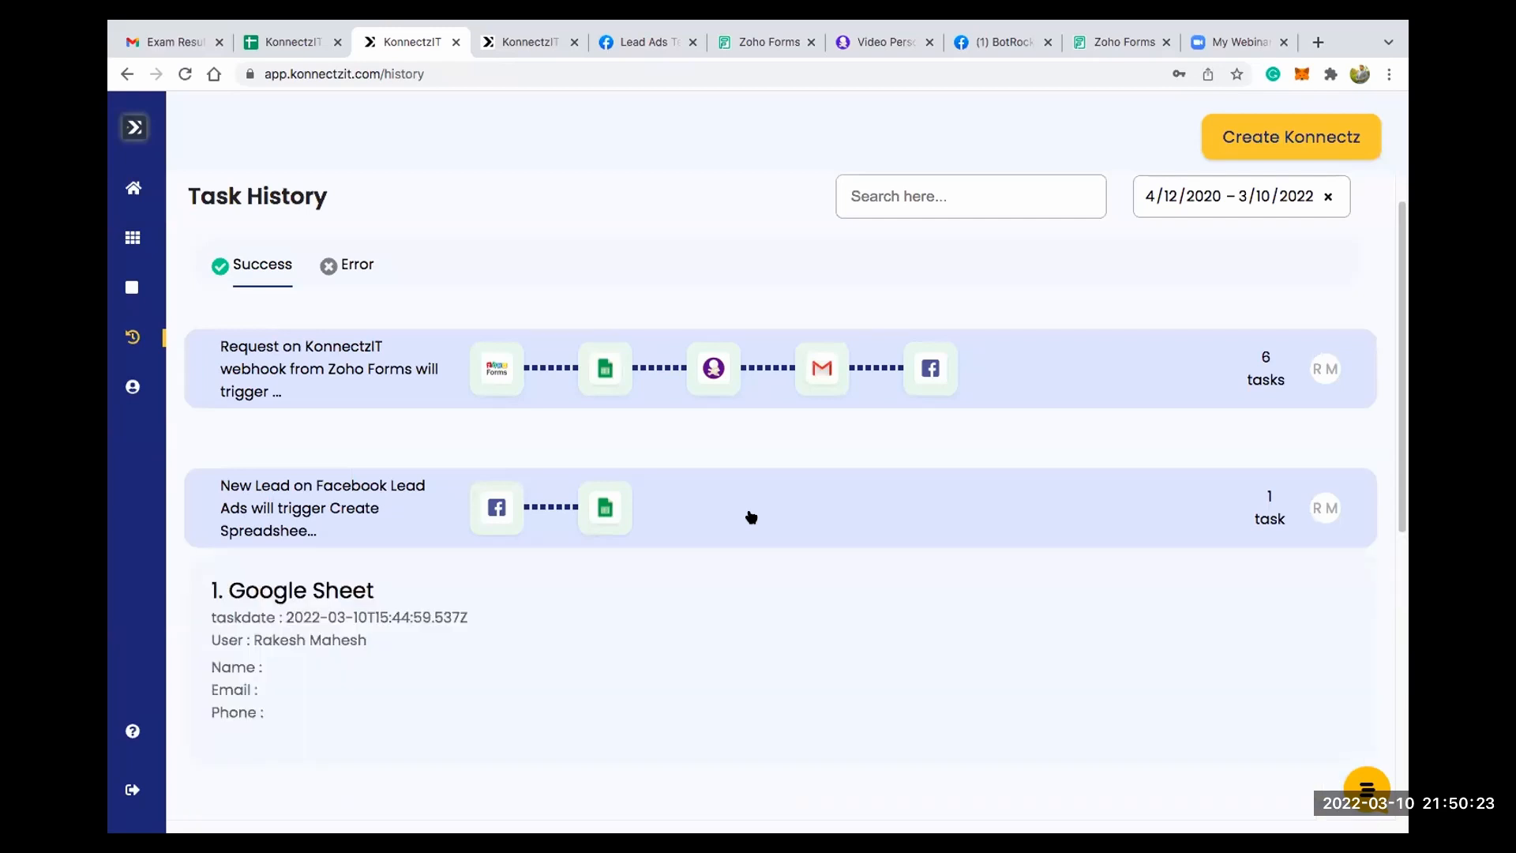
scroll(751, 517, down, 5)
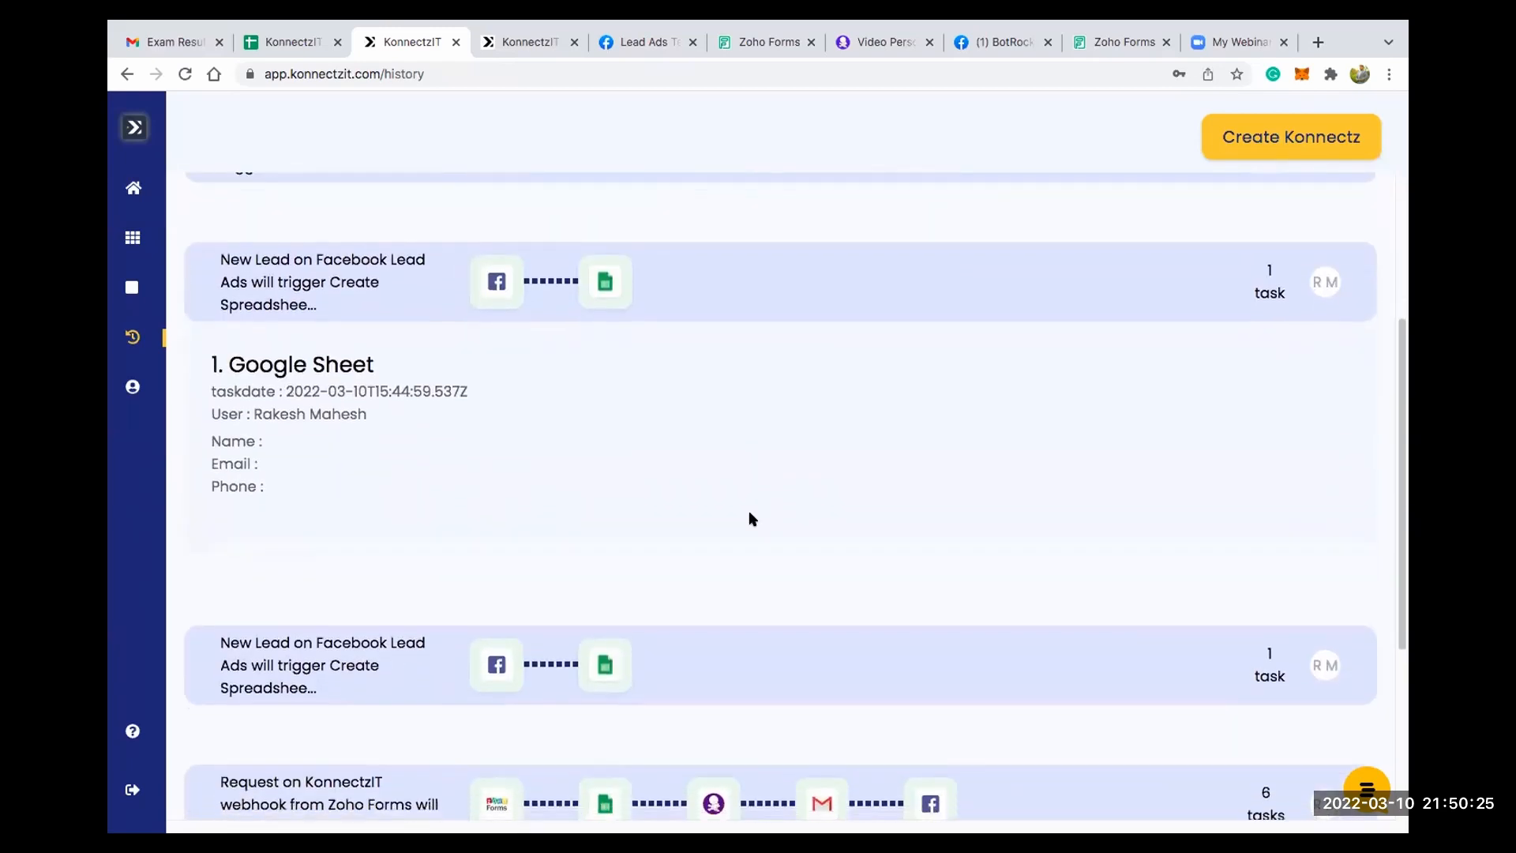
scroll(750, 518, down, 1)
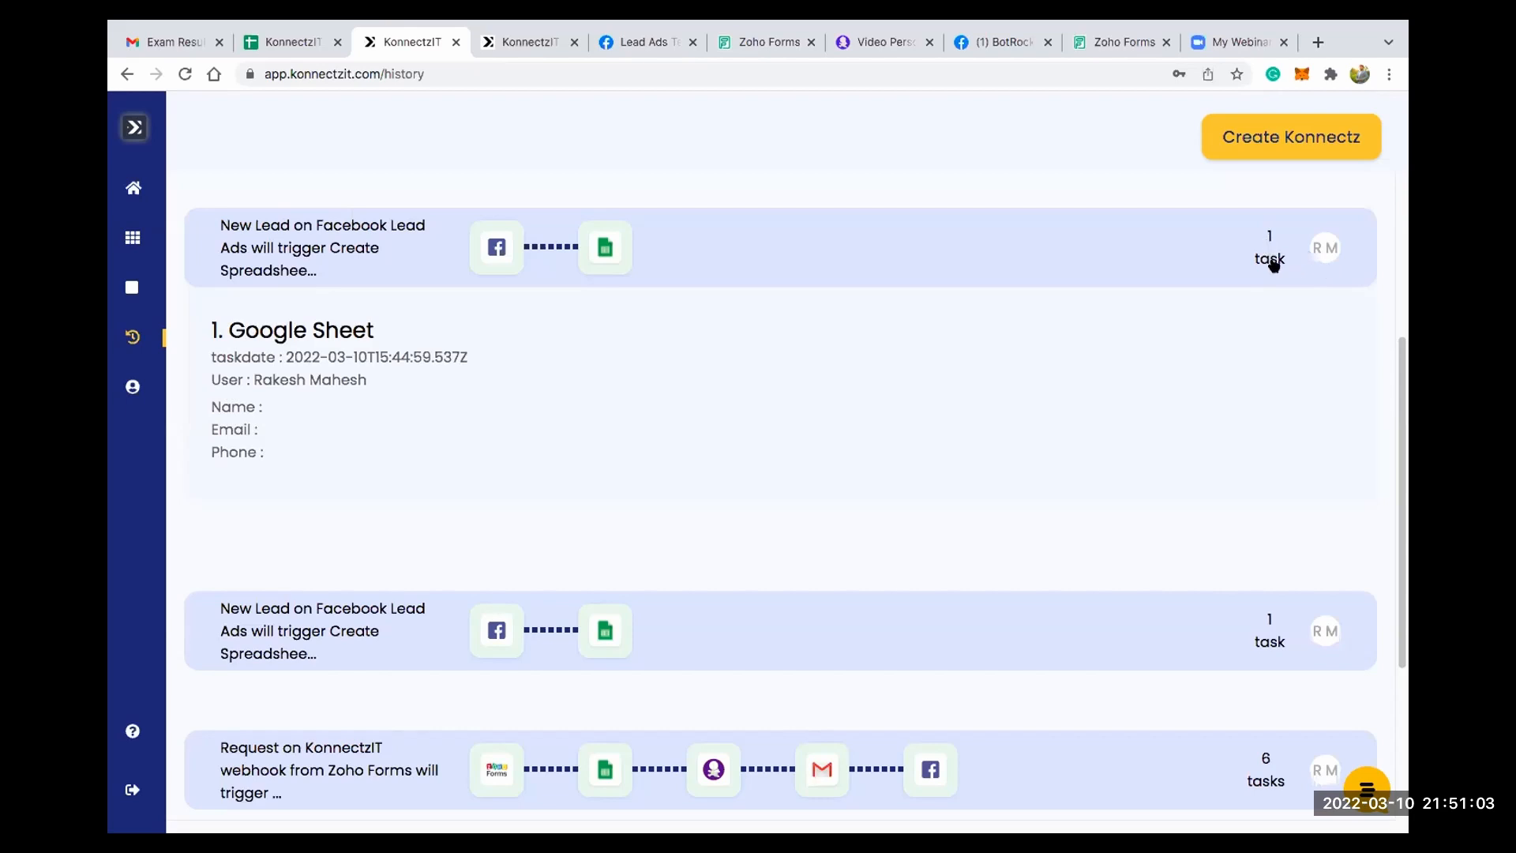
scroll(727, 406, down, 4)
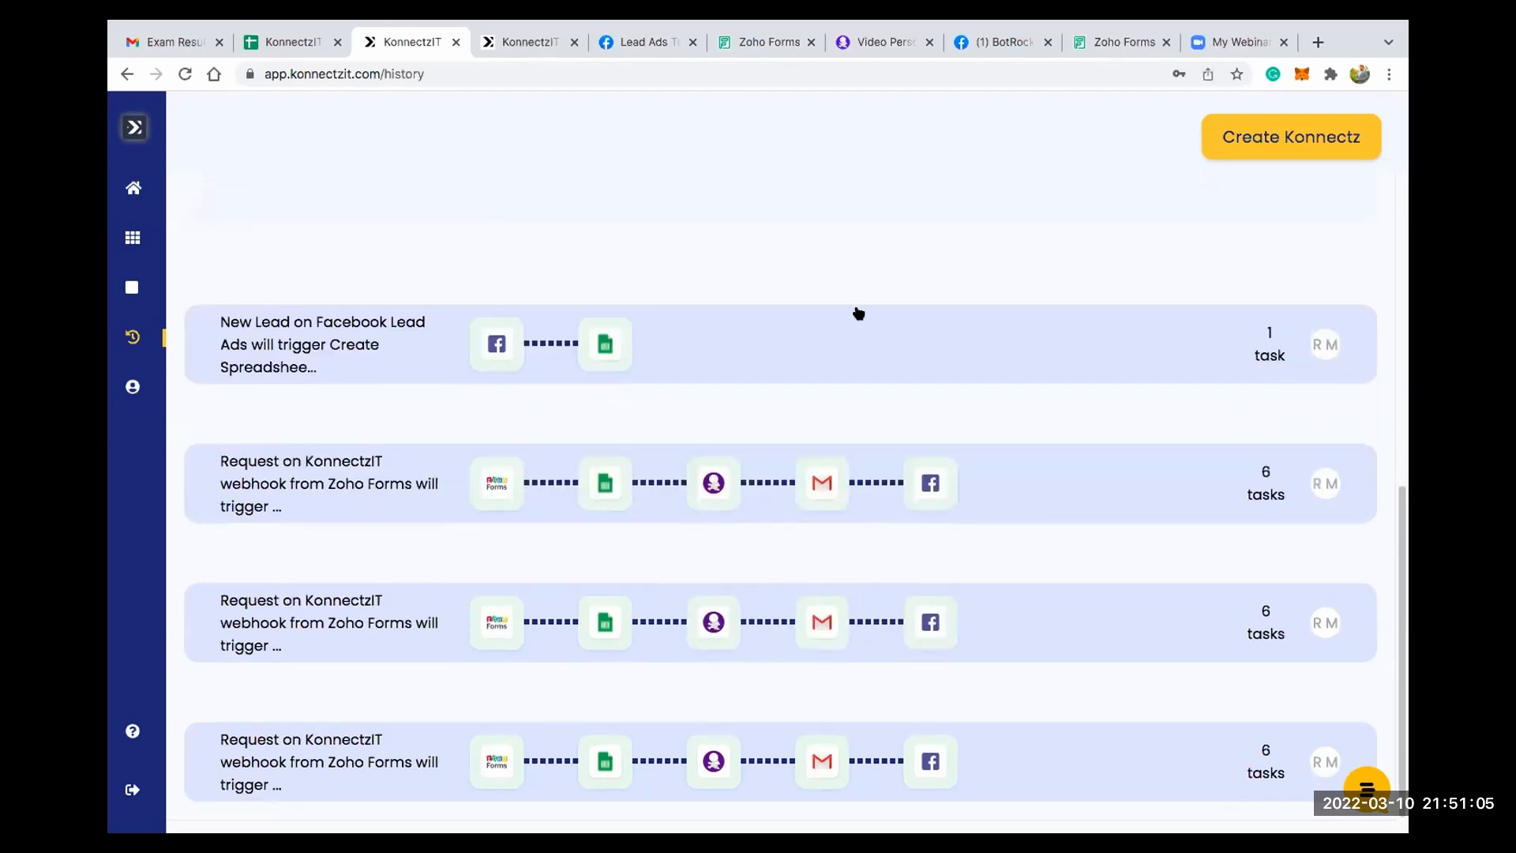
scroll(858, 314, up, 4)
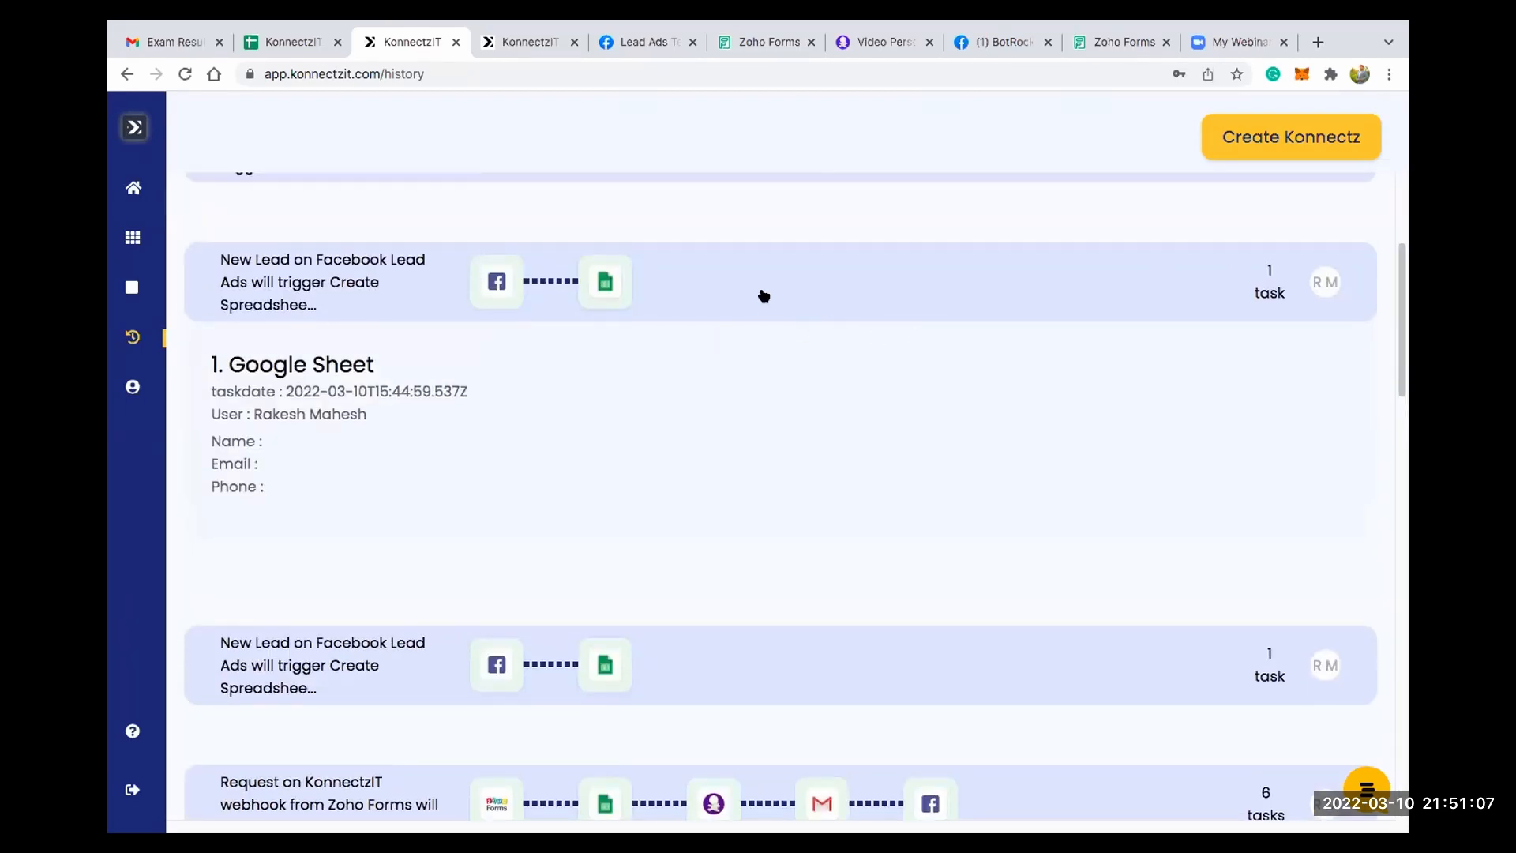
scroll(761, 295, up, 1)
scroll(762, 296, up, 3)
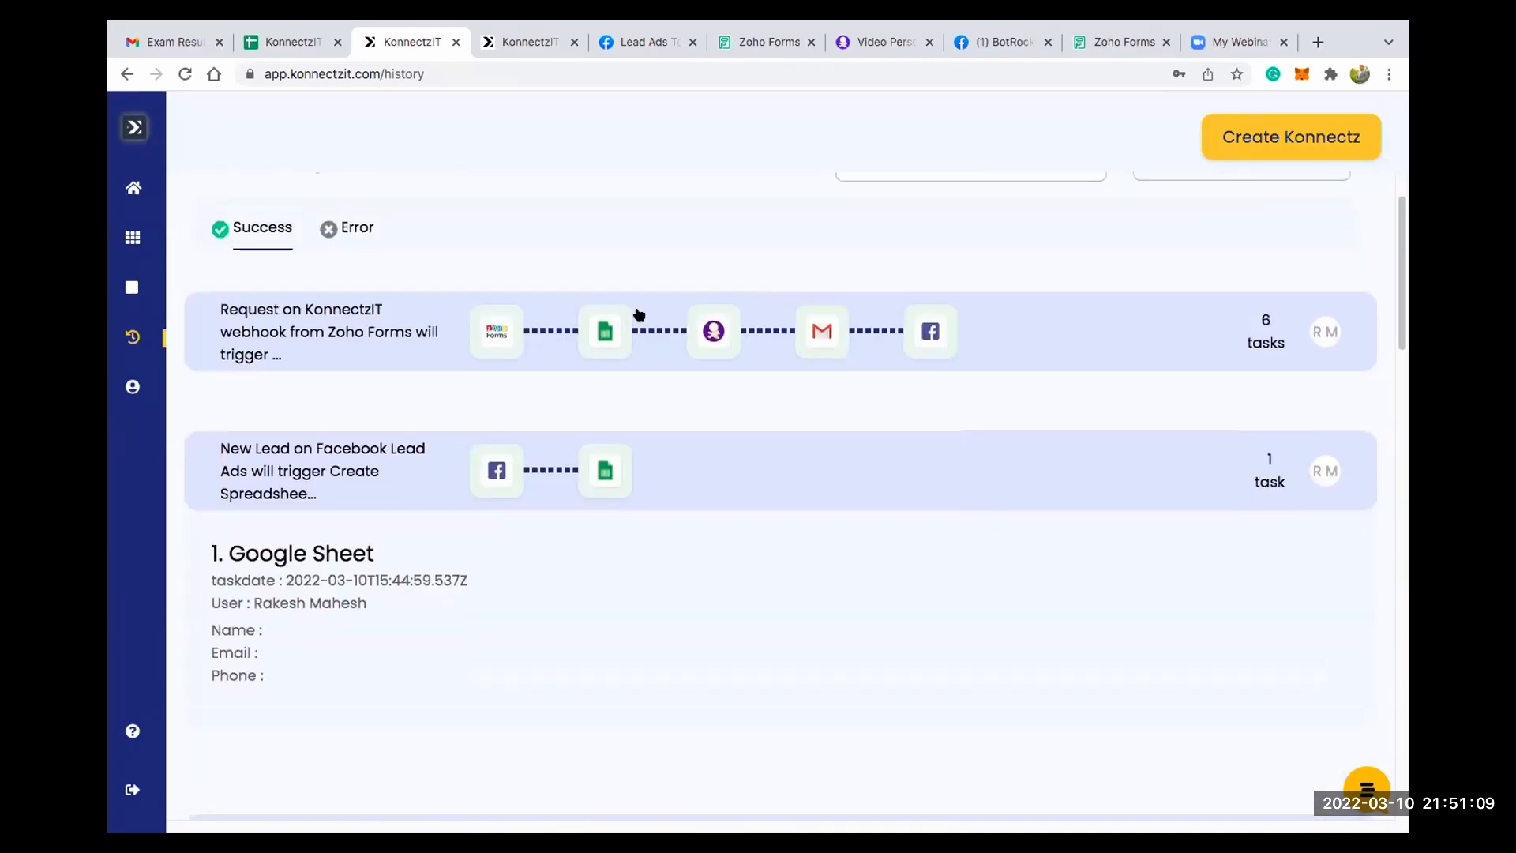
- Expand the topmost Zoho Forms run in the history and examine its Google Sheet and Nexweave task details
click(1006, 337)
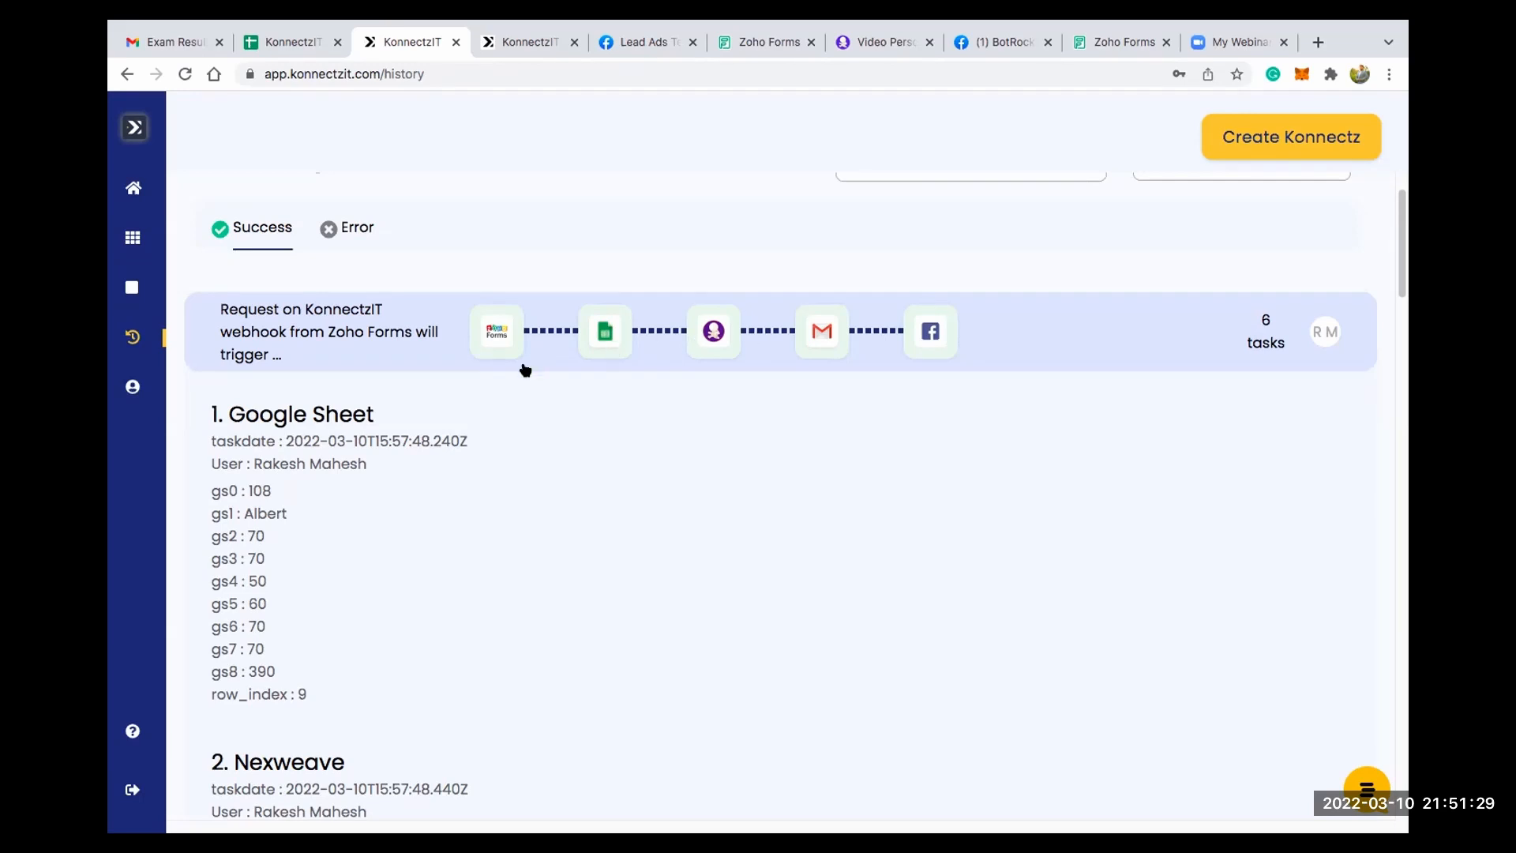
scroll(525, 371, down, 2)
drag(258, 252, 390, 252)
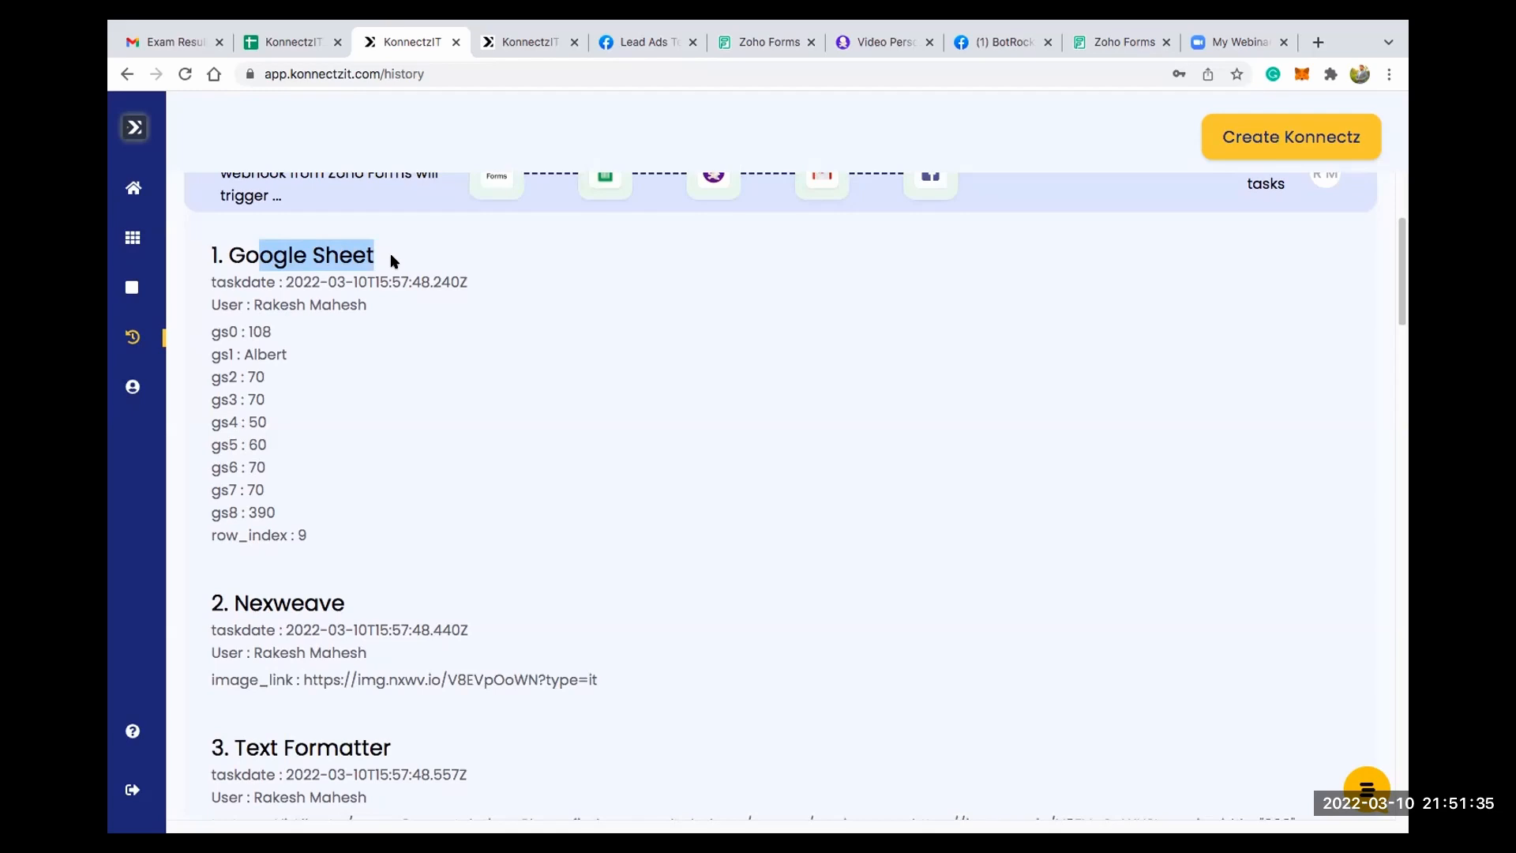
scroll(479, 287, up, 1)
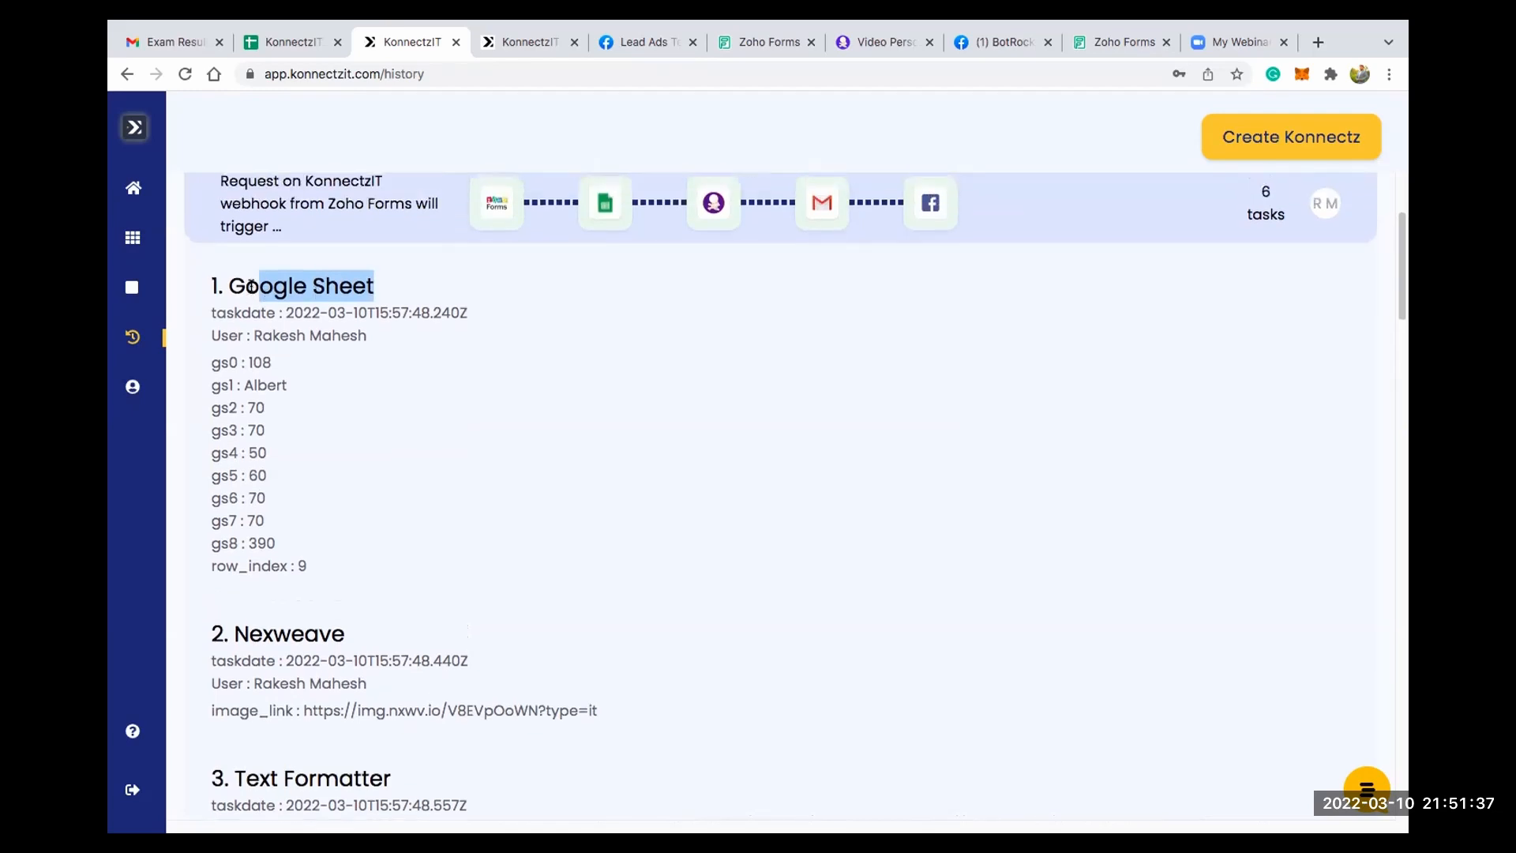
click(484, 379)
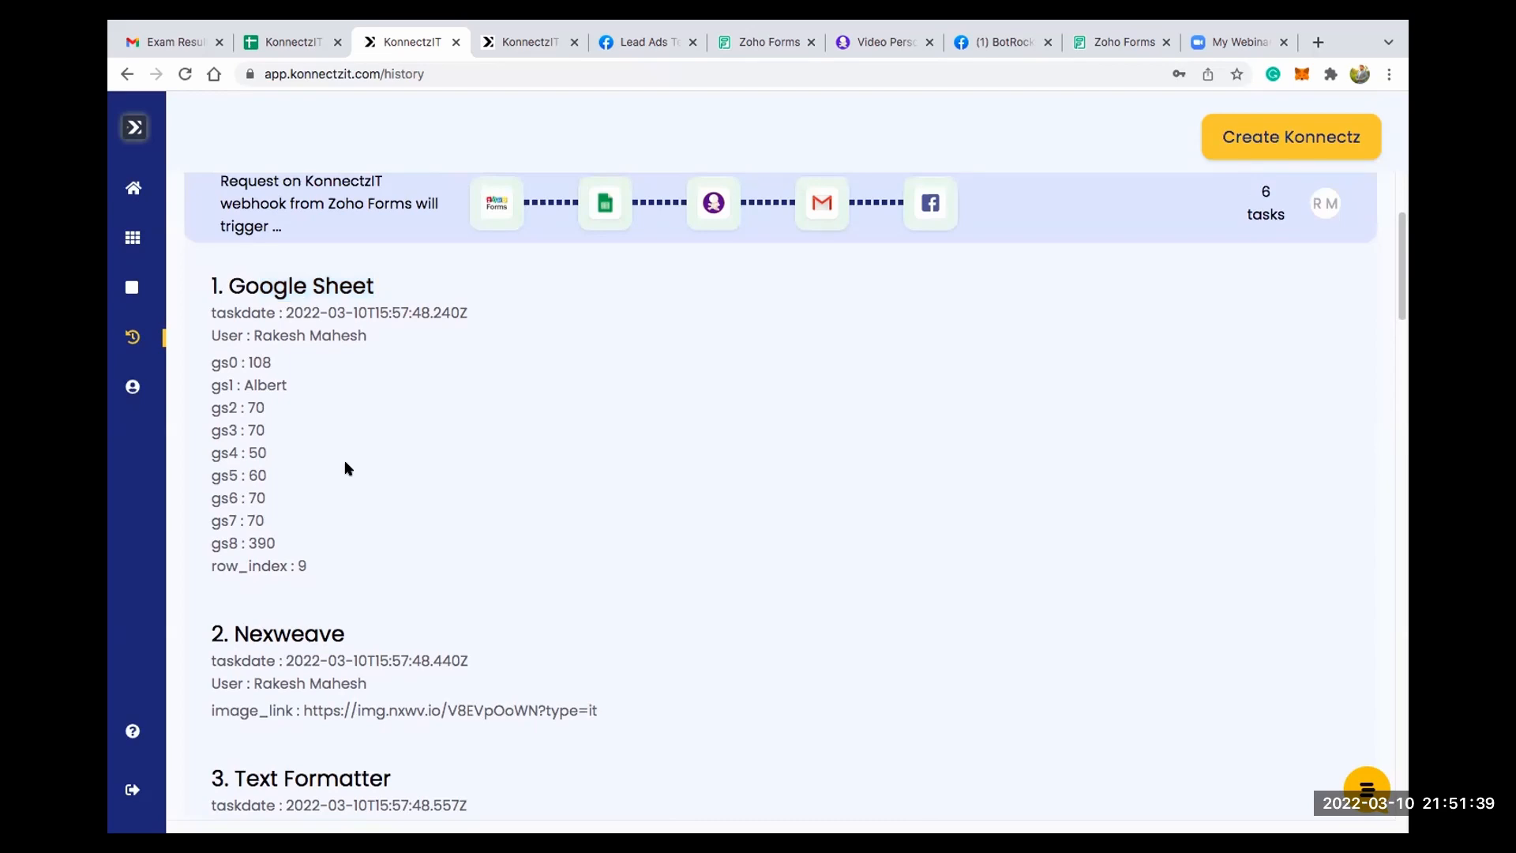
scroll(344, 459, down, 1)
drag(259, 598, 355, 600)
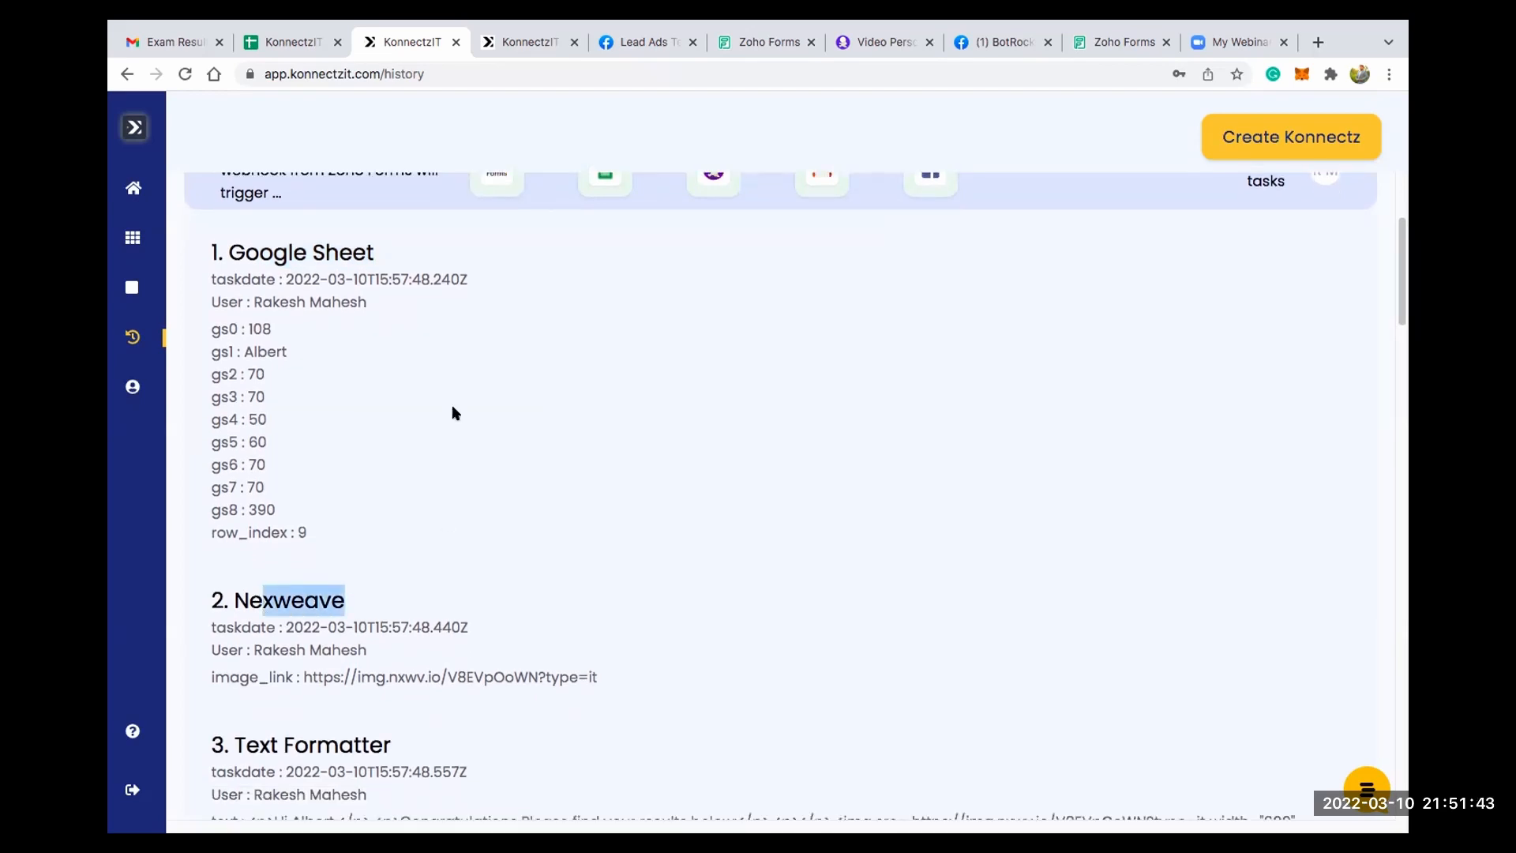
- Examine the first Text Formatter and Gmail task details of the expanded Zoho Forms run
scroll(317, 585, down, 4)
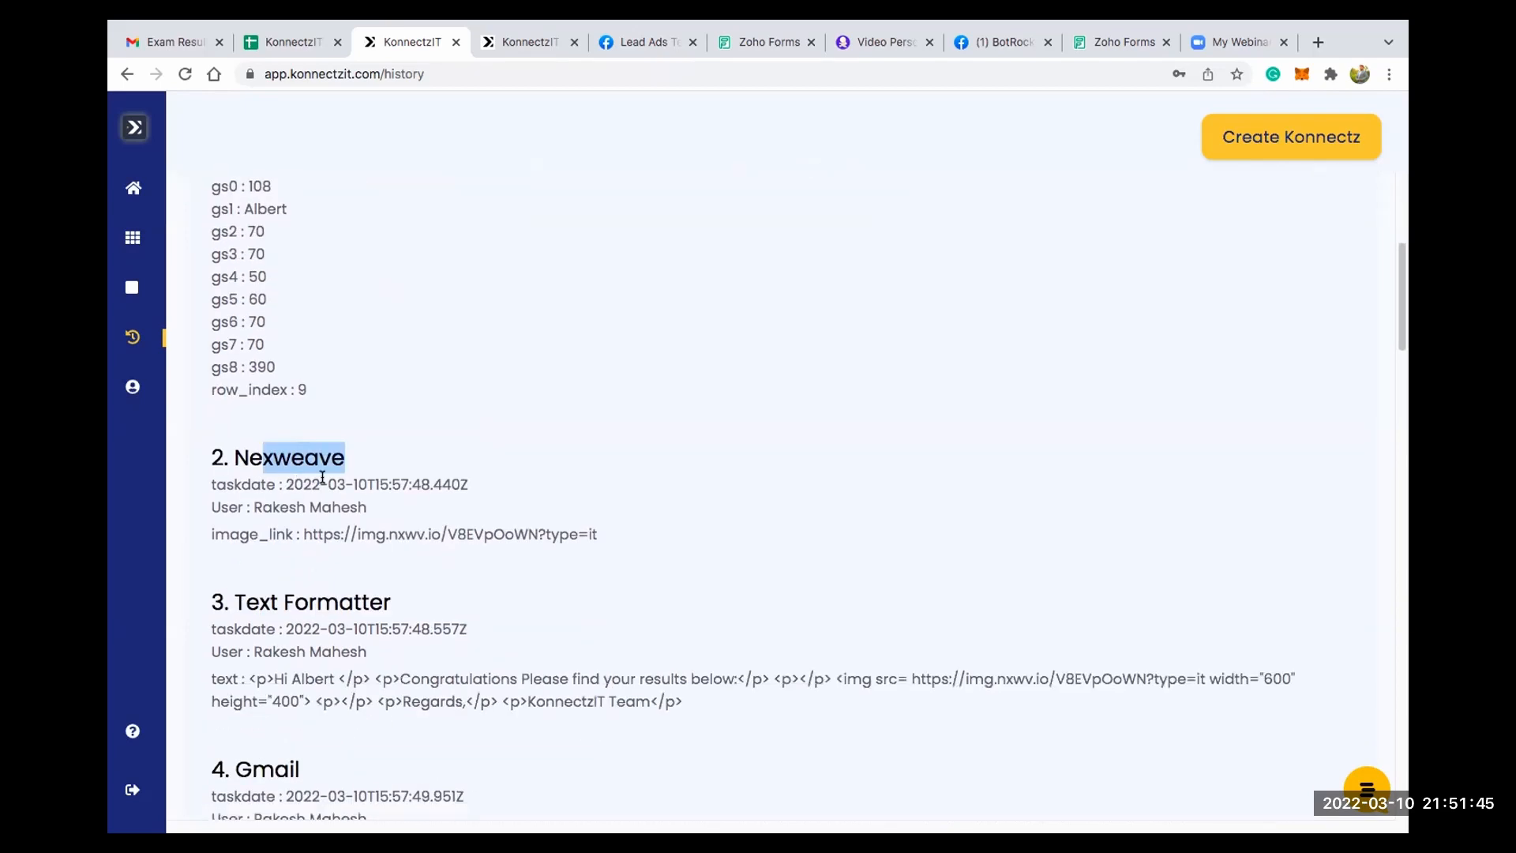
scroll(345, 504, down, 3)
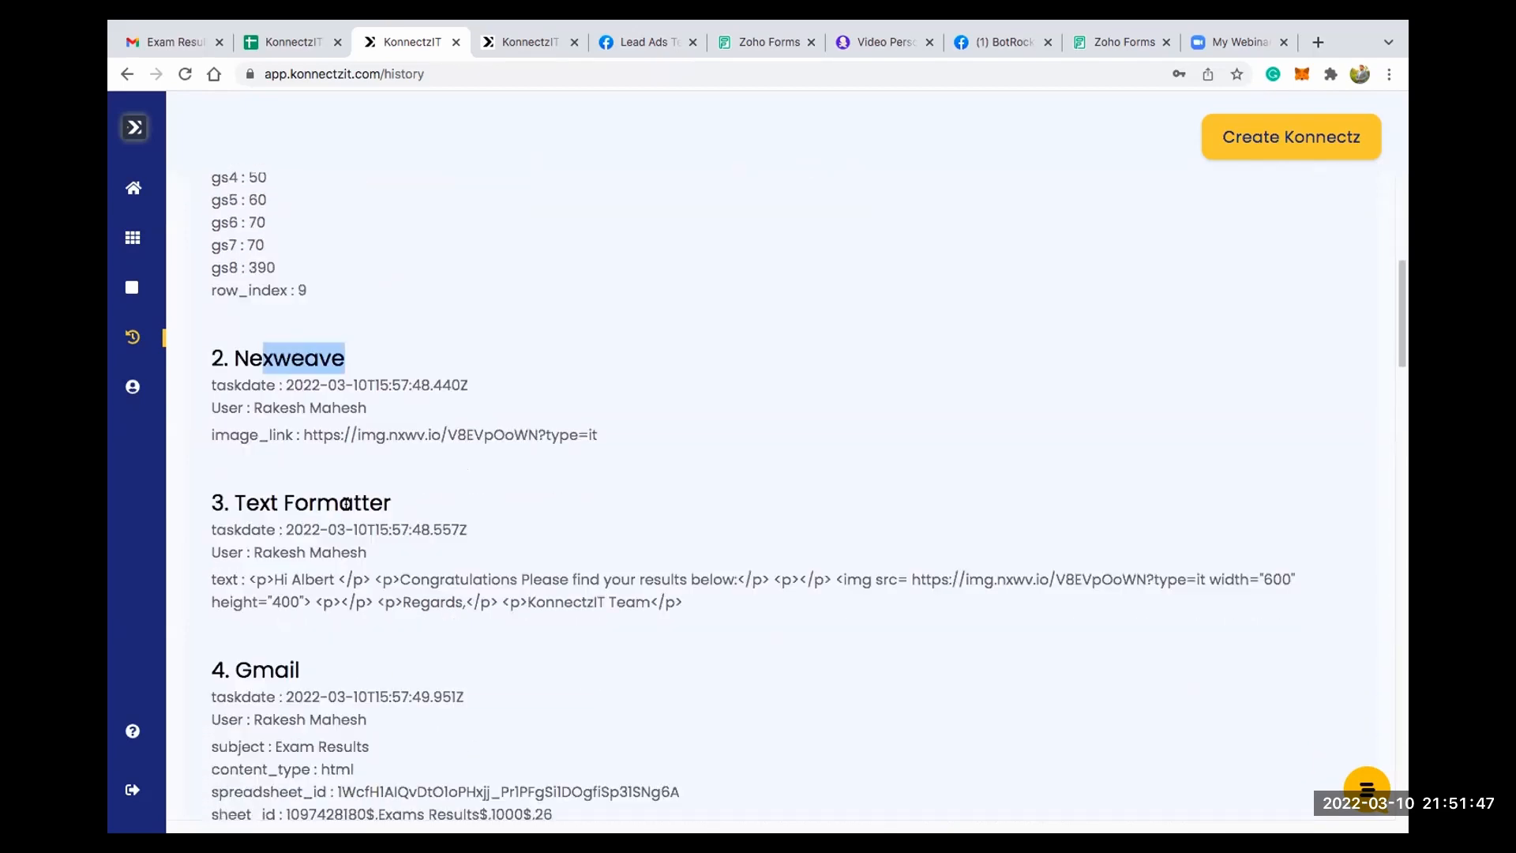
drag(270, 489, 362, 490)
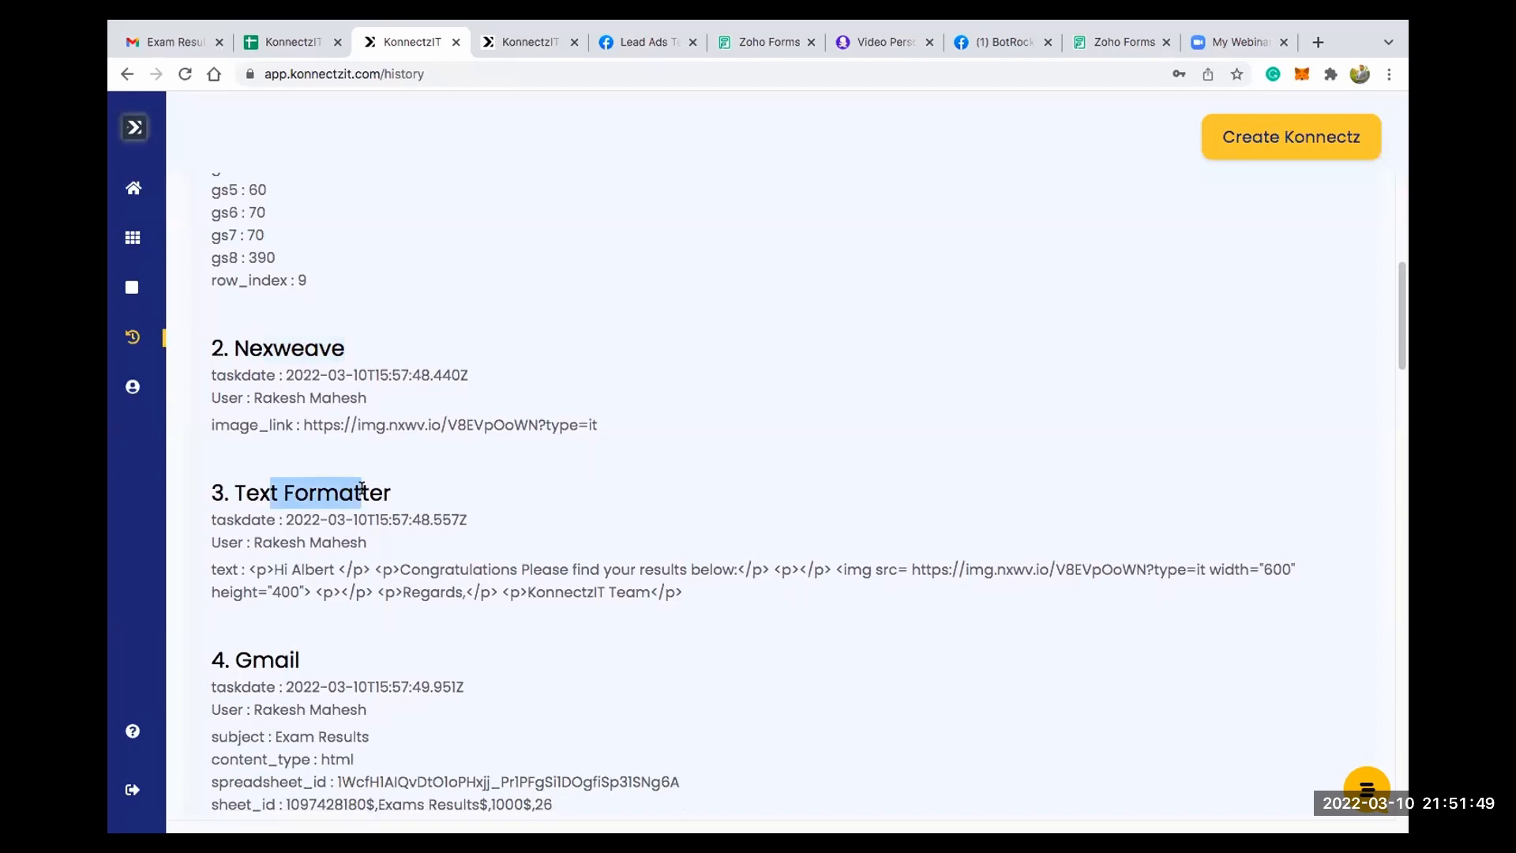
click(361, 489)
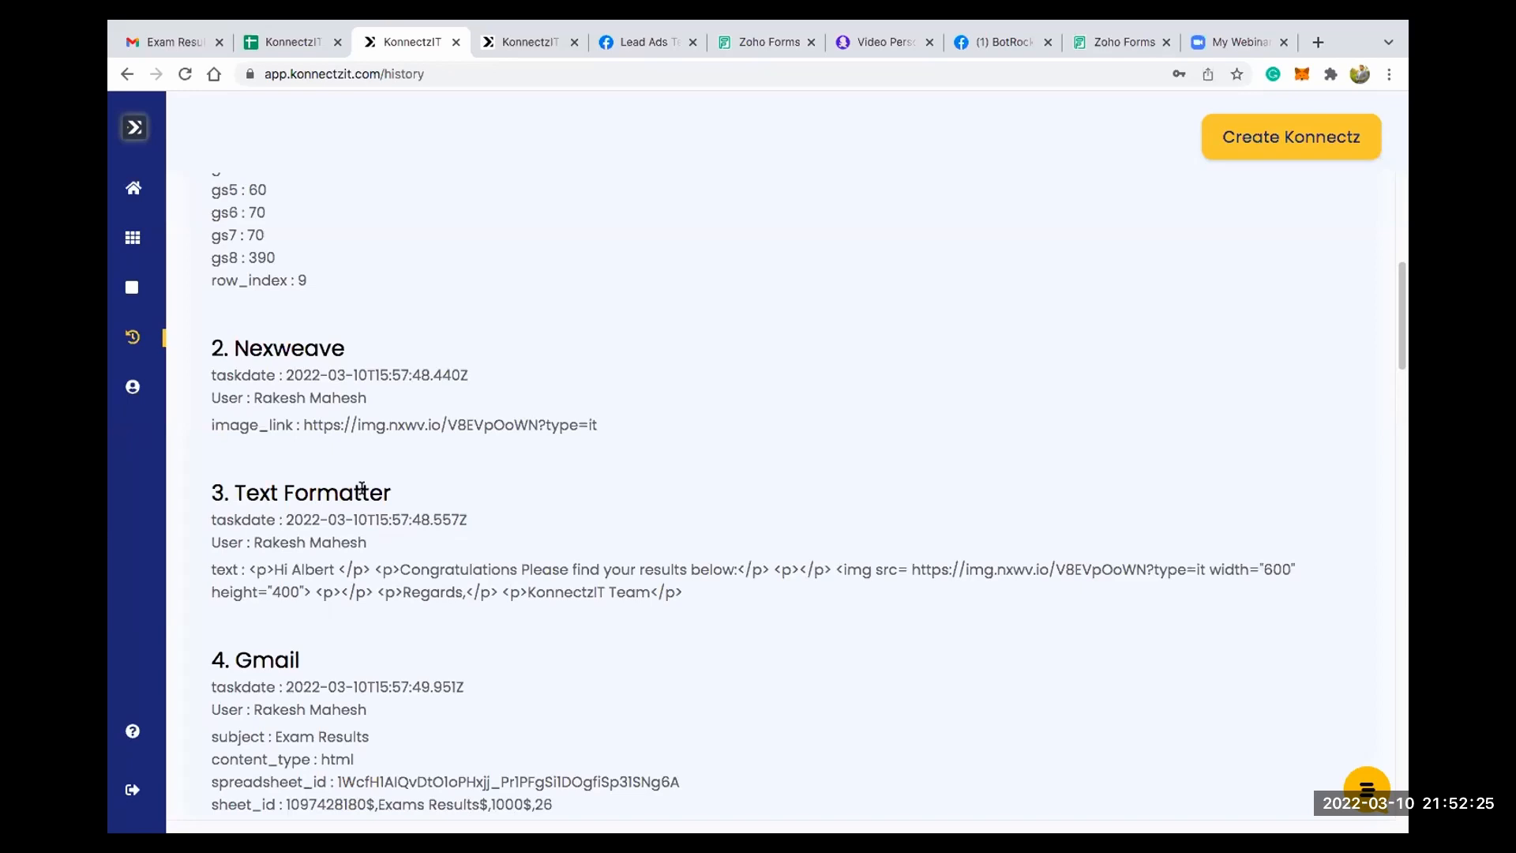
scroll(299, 477, down, 1)
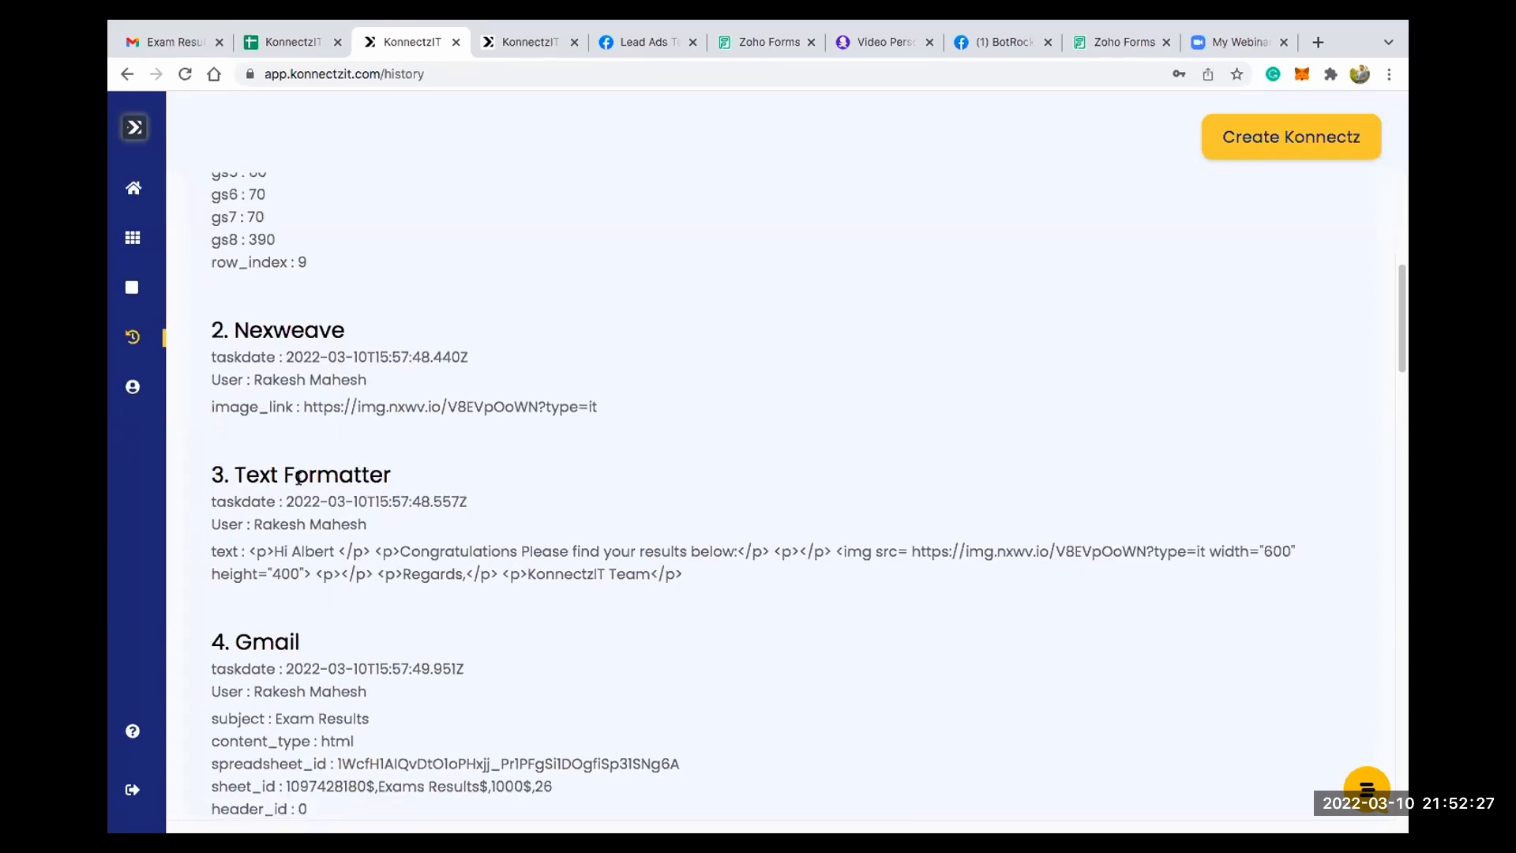
scroll(299, 477, down, 4)
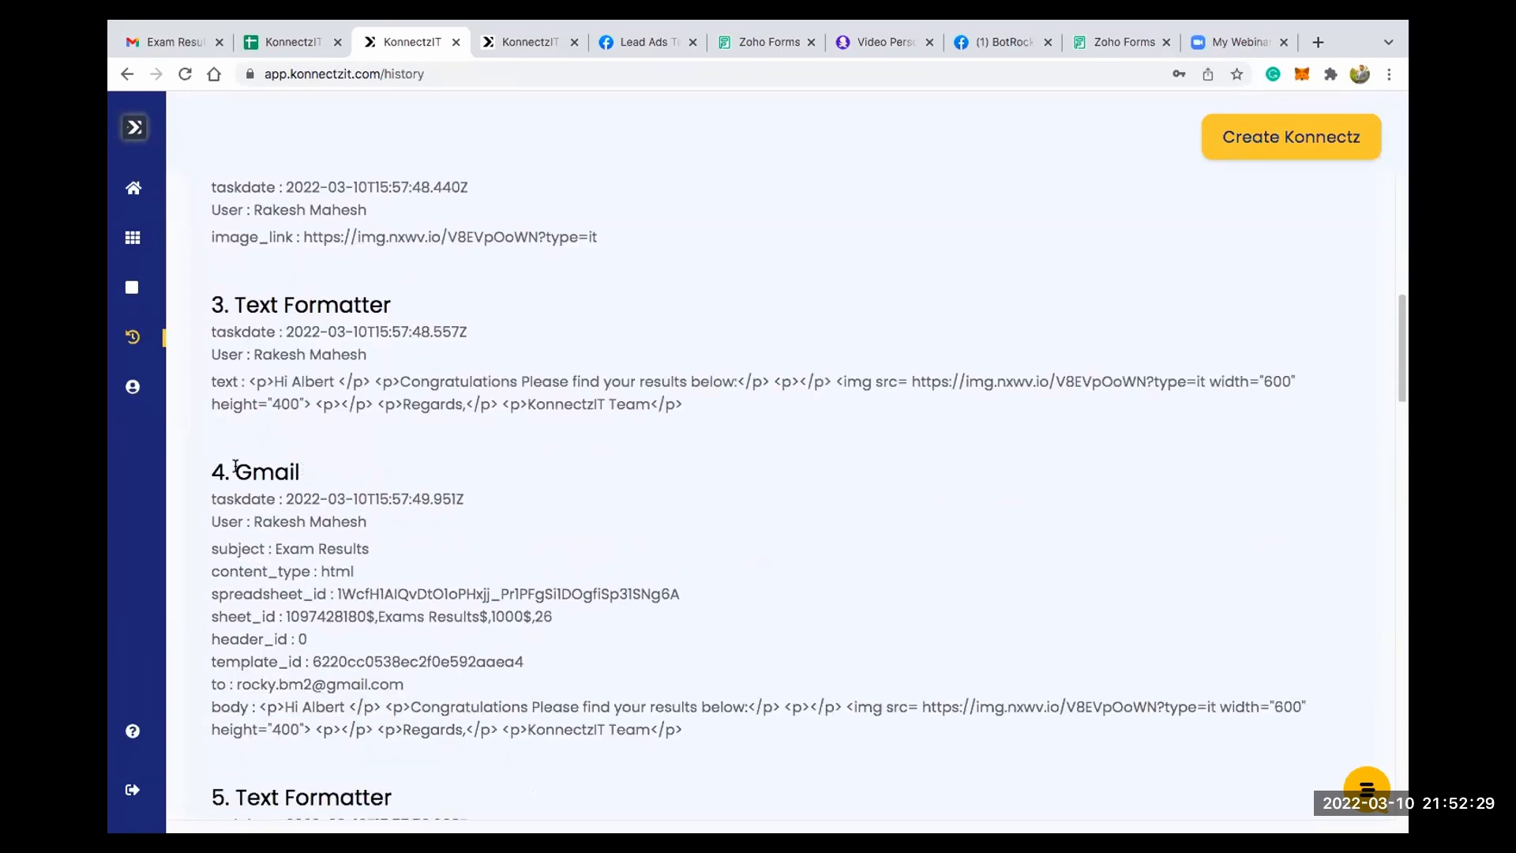
drag(235, 467, 337, 483)
scroll(337, 483, down, 6)
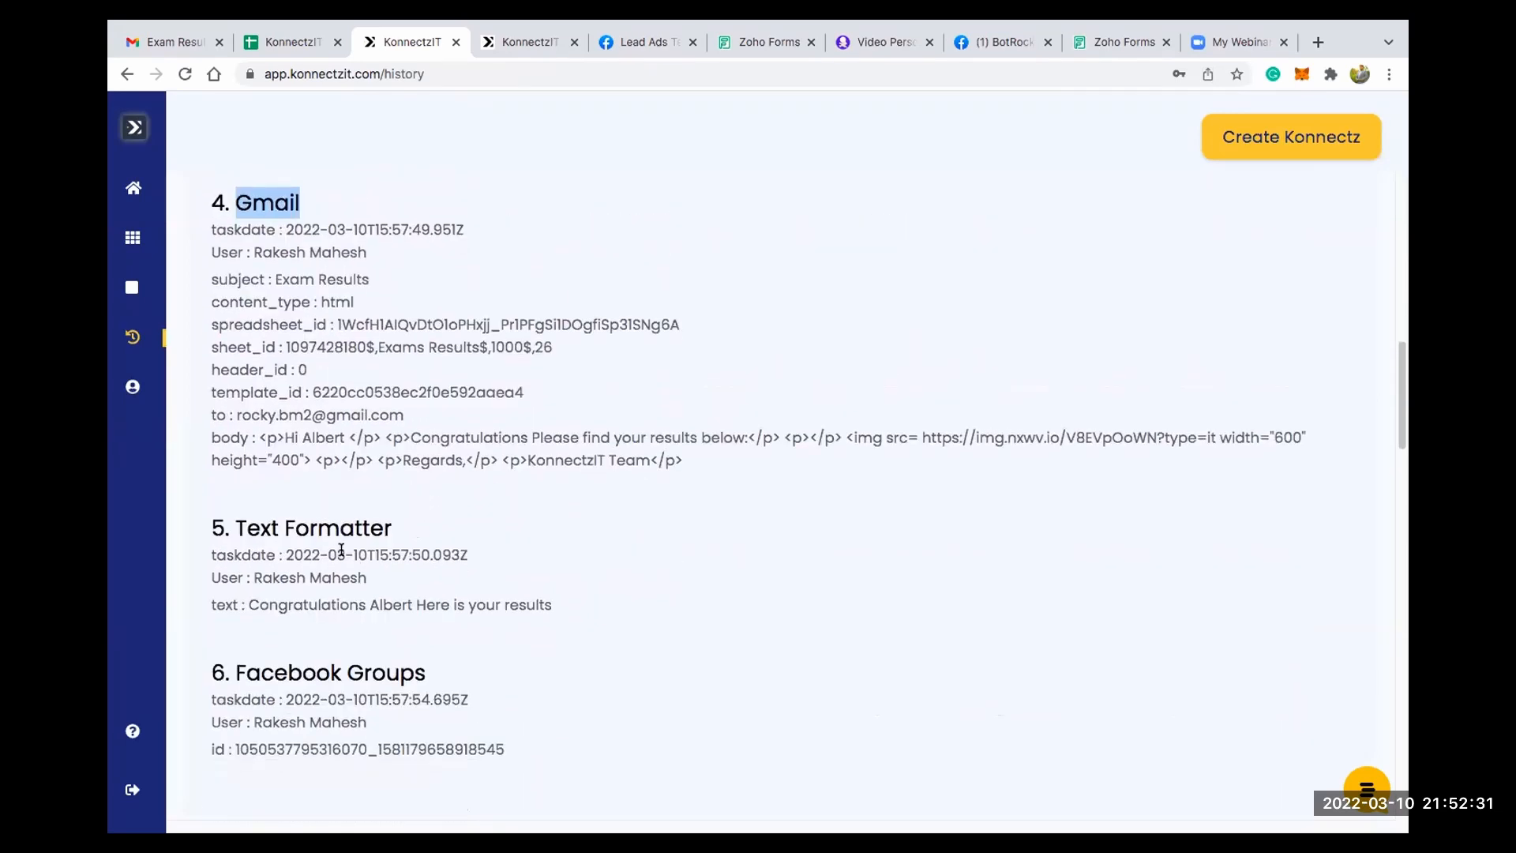
- Examine the run's second Text Formatter and Facebook Groups task details, and return to the start of the task history
click(348, 537)
drag(348, 537, 358, 554)
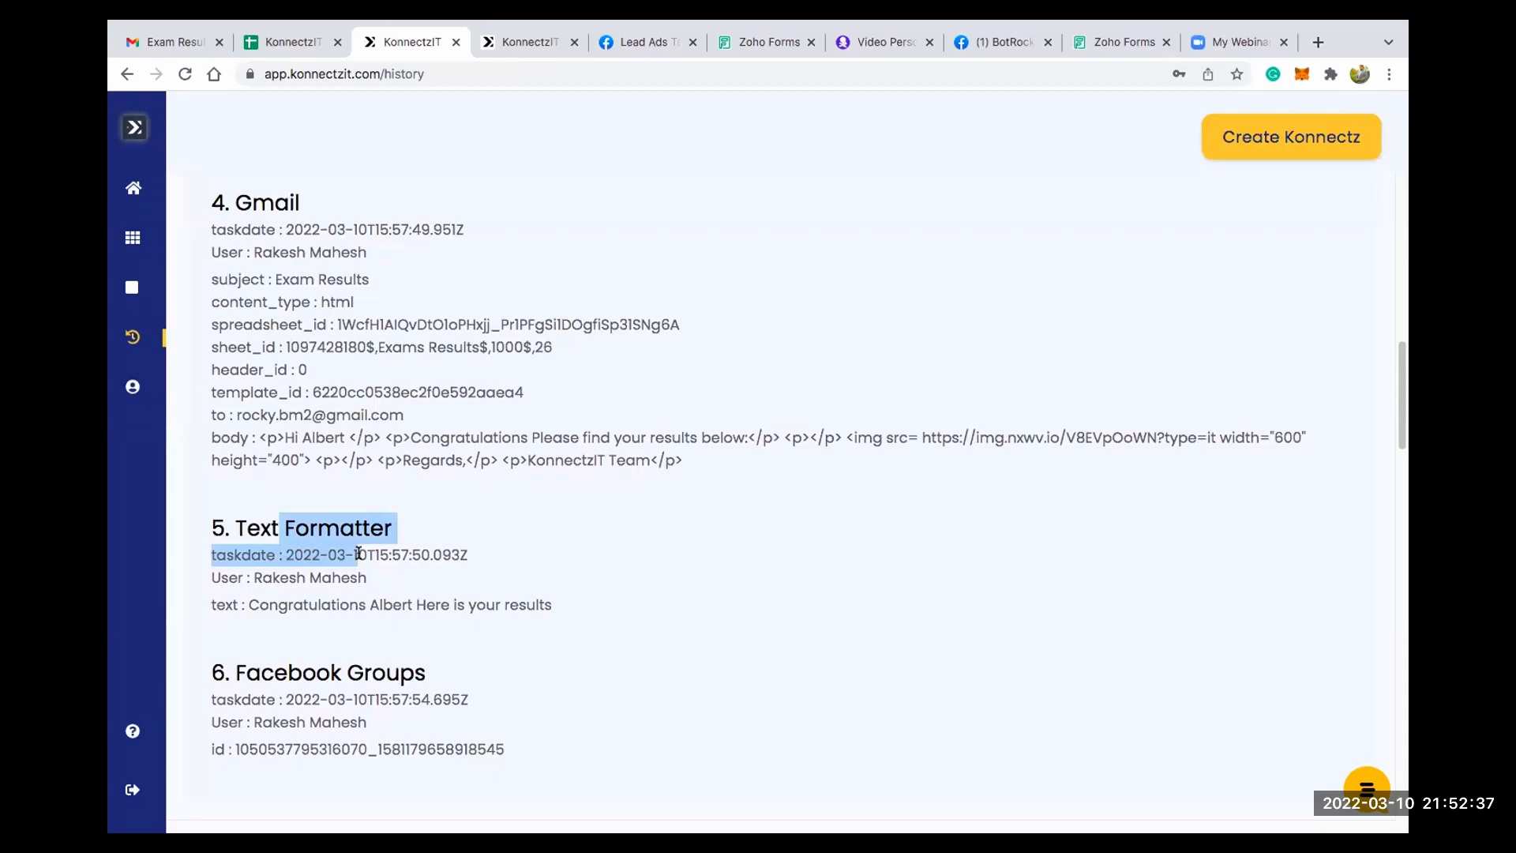
scroll(463, 537, down, 8)
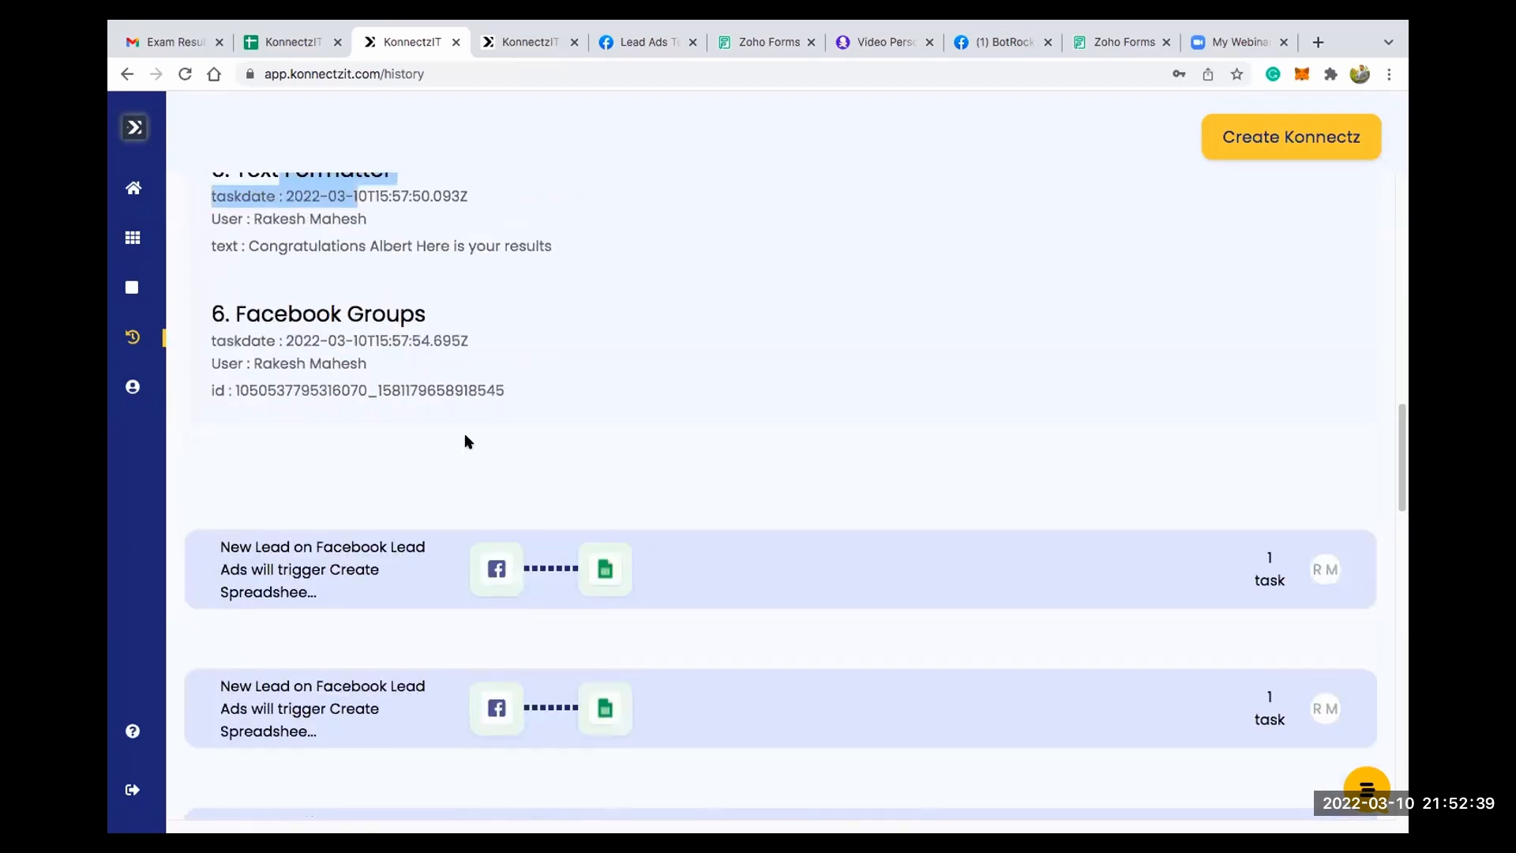
scroll(464, 442, up, 2)
drag(287, 444, 414, 444)
scroll(940, 355, up, 3)
scroll(805, 412, up, 6)
scroll(555, 548, down, 8)
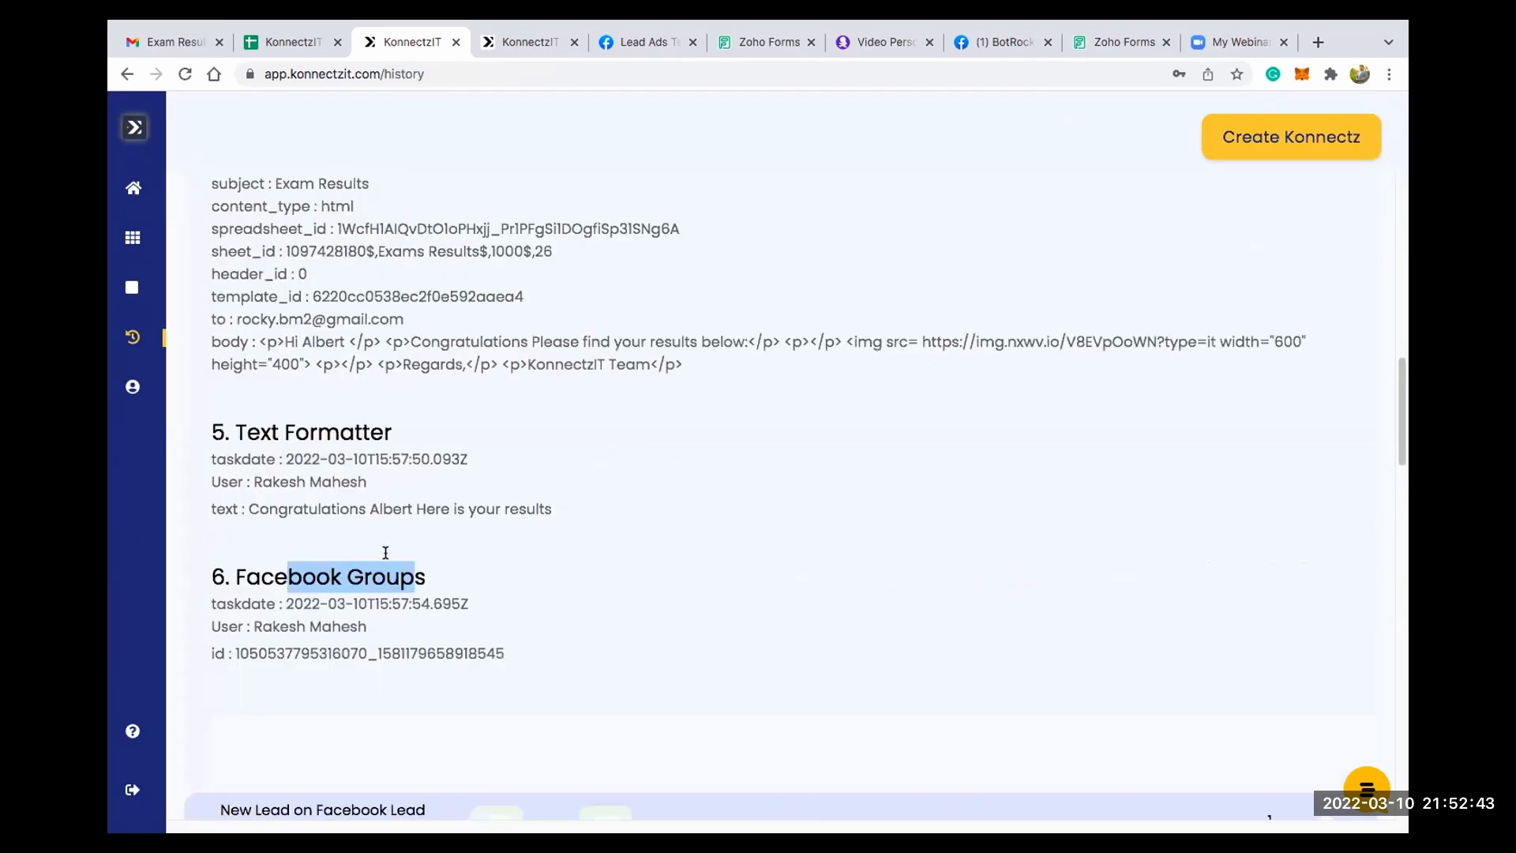
drag(212, 577, 317, 577)
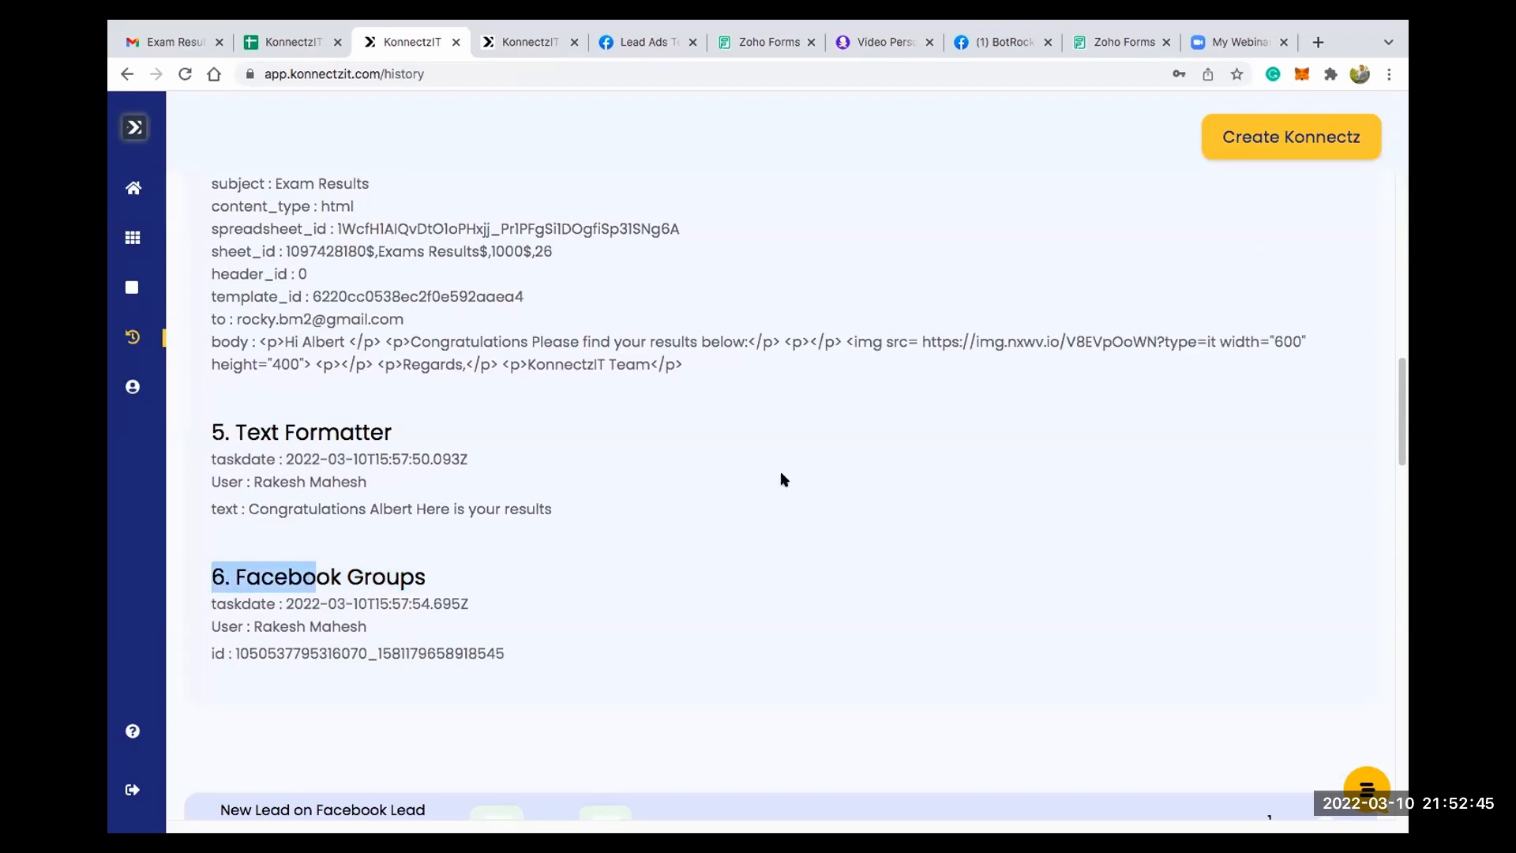
scroll(782, 477, up, 10)
scroll(784, 479, up, 3)
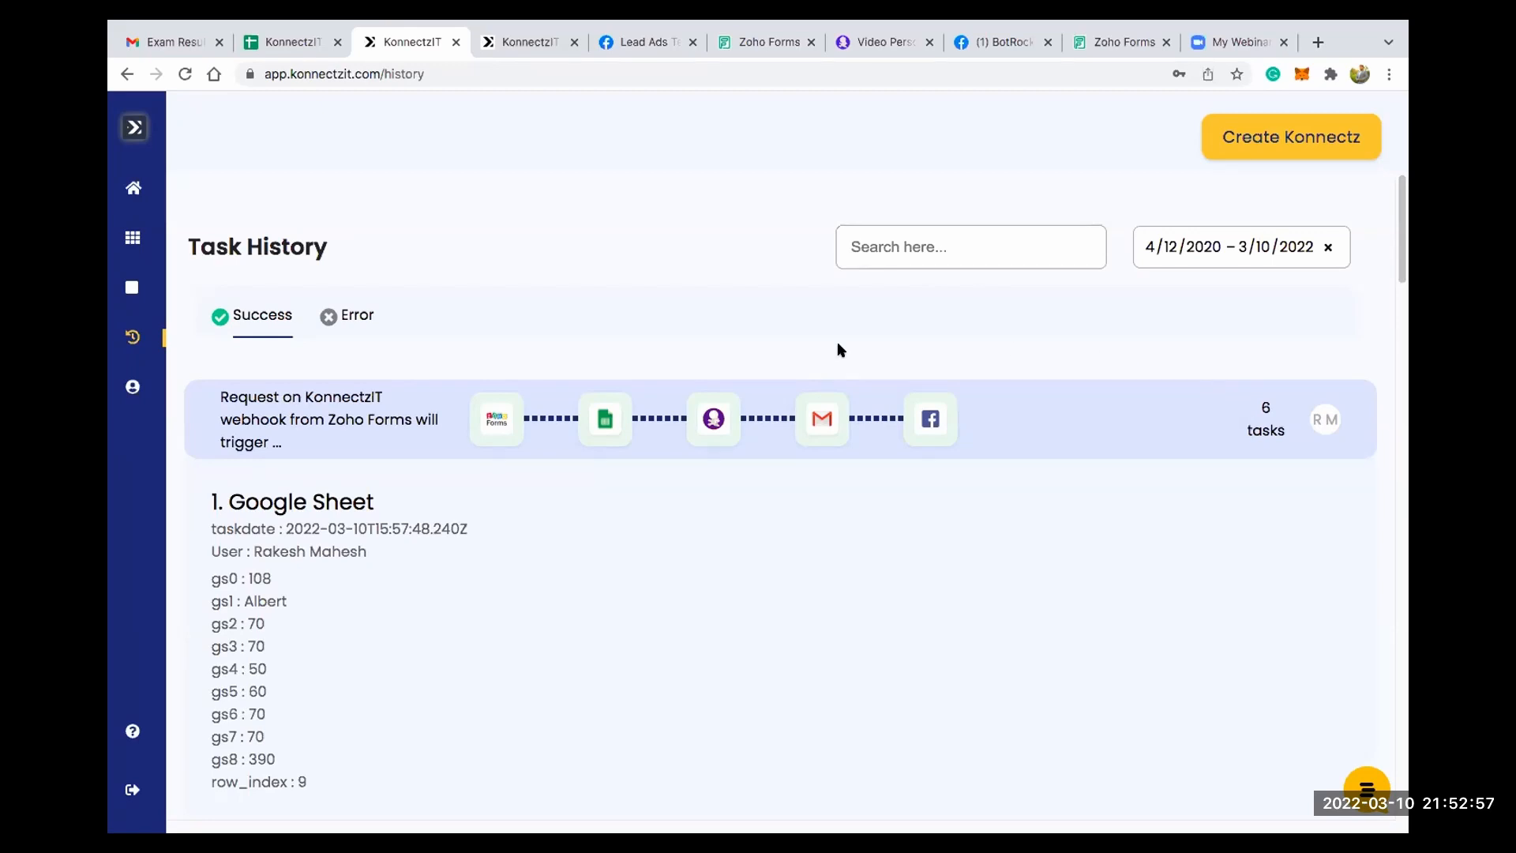
- Open the account profile, change the language to Chinese and save the update
mouse_move(154, 385)
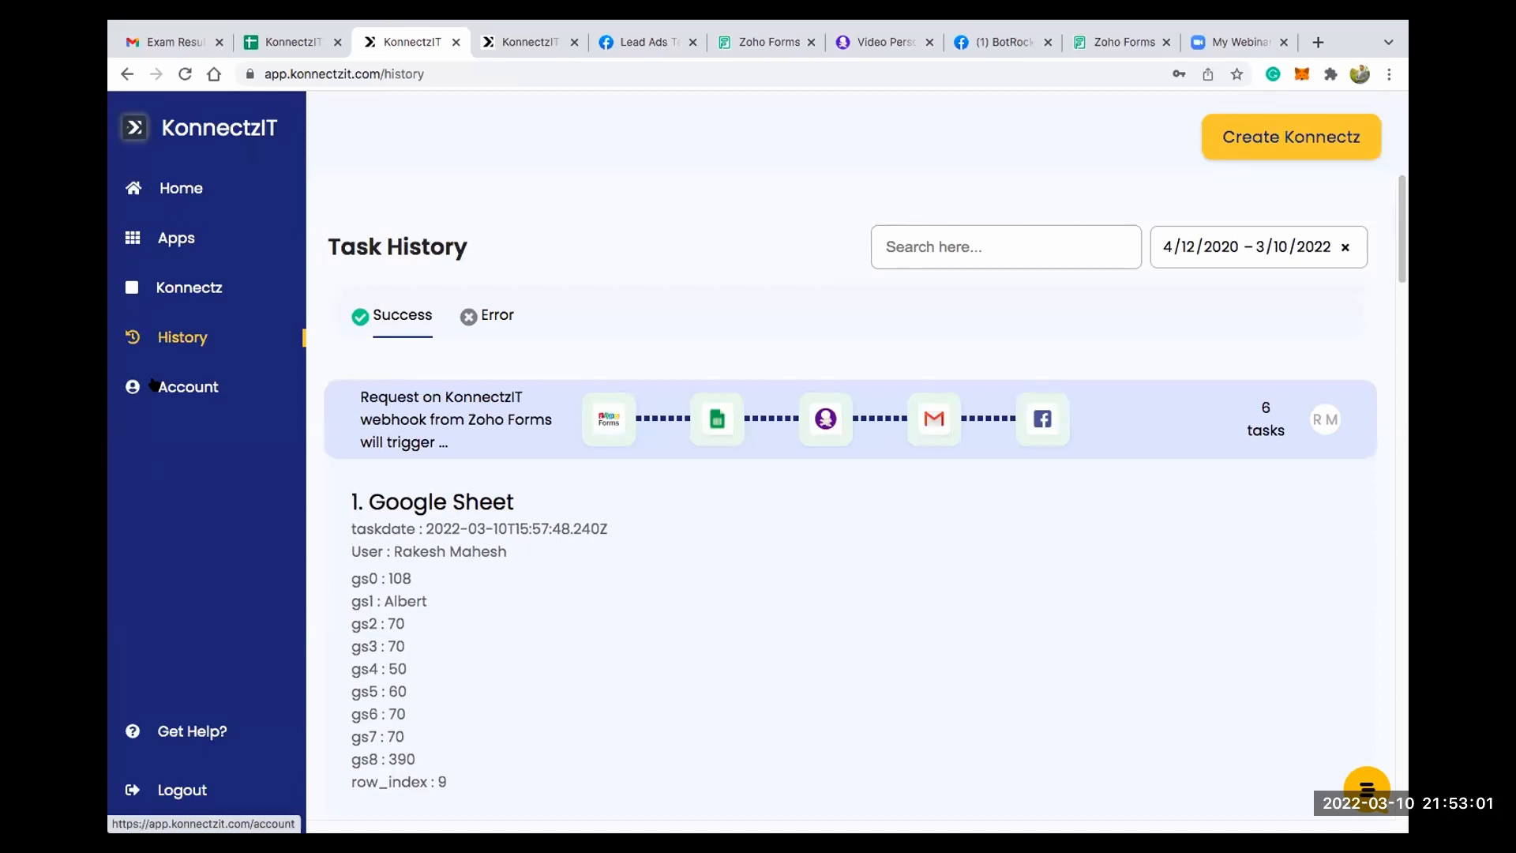
click(154, 384)
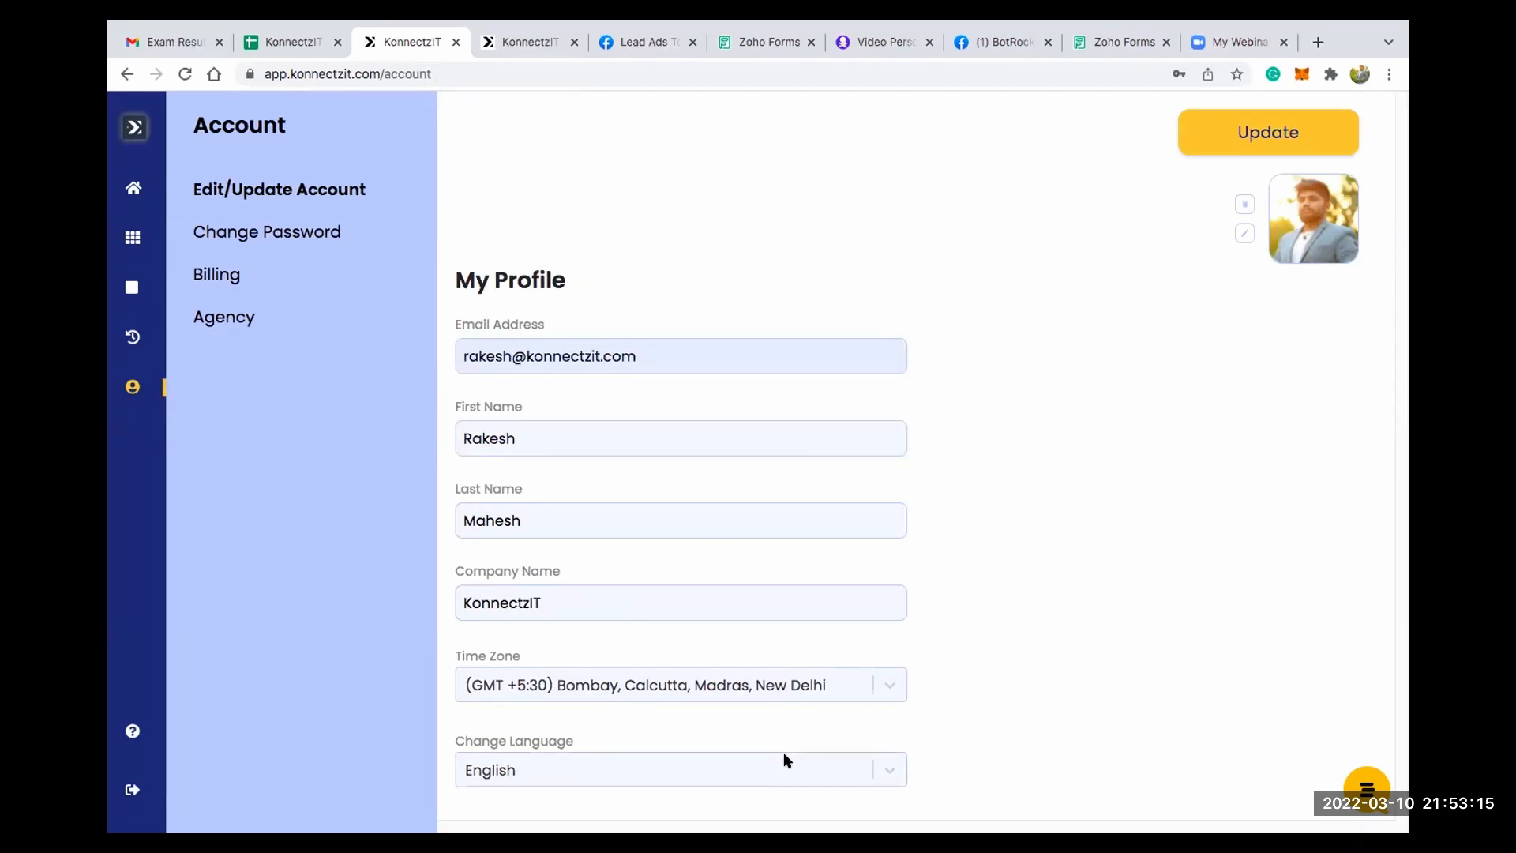
click(890, 771)
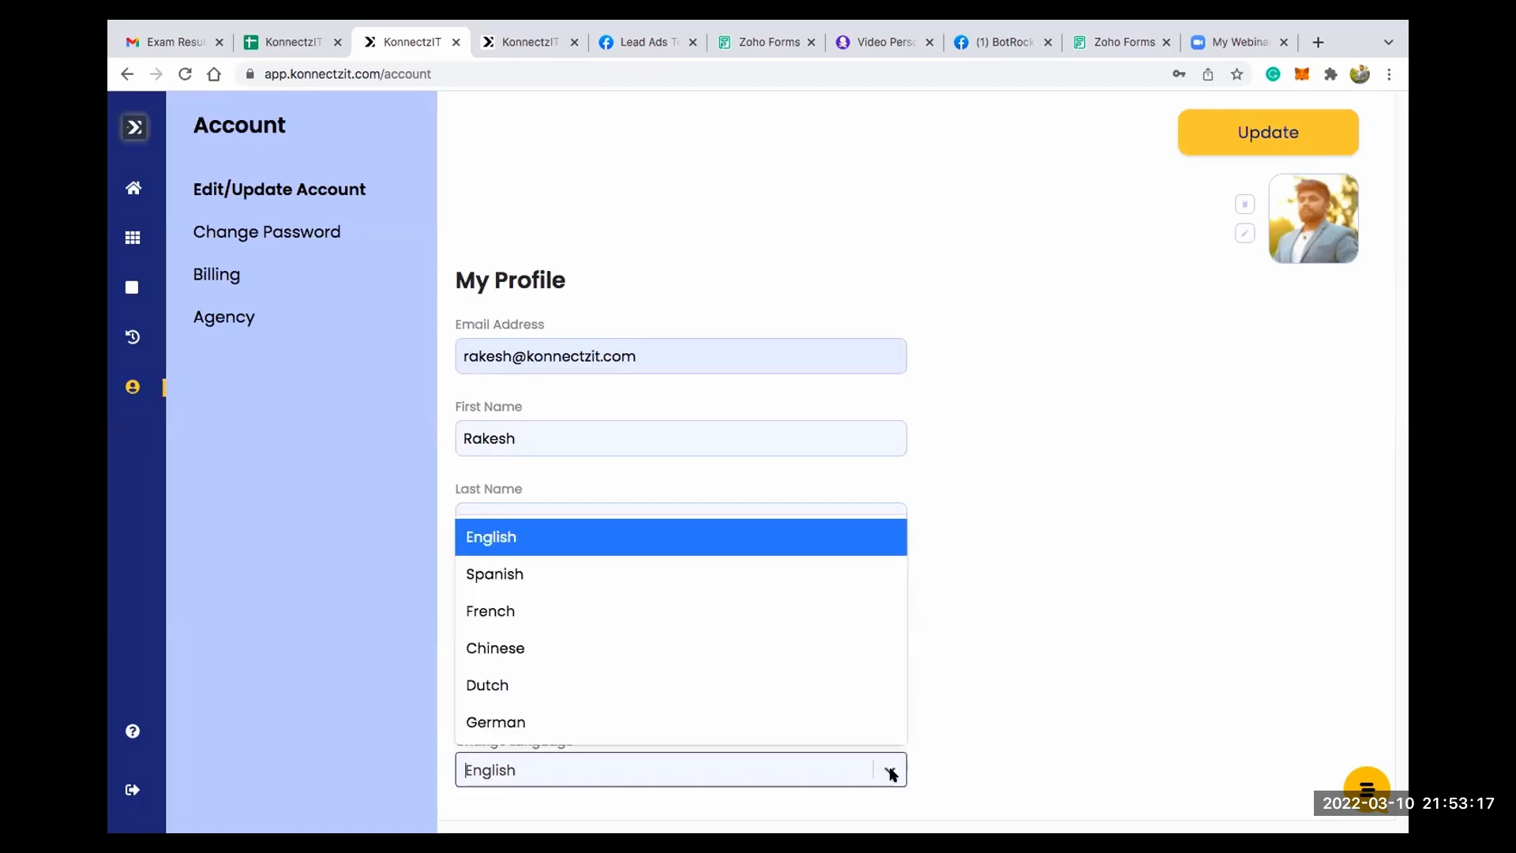
click(517, 651)
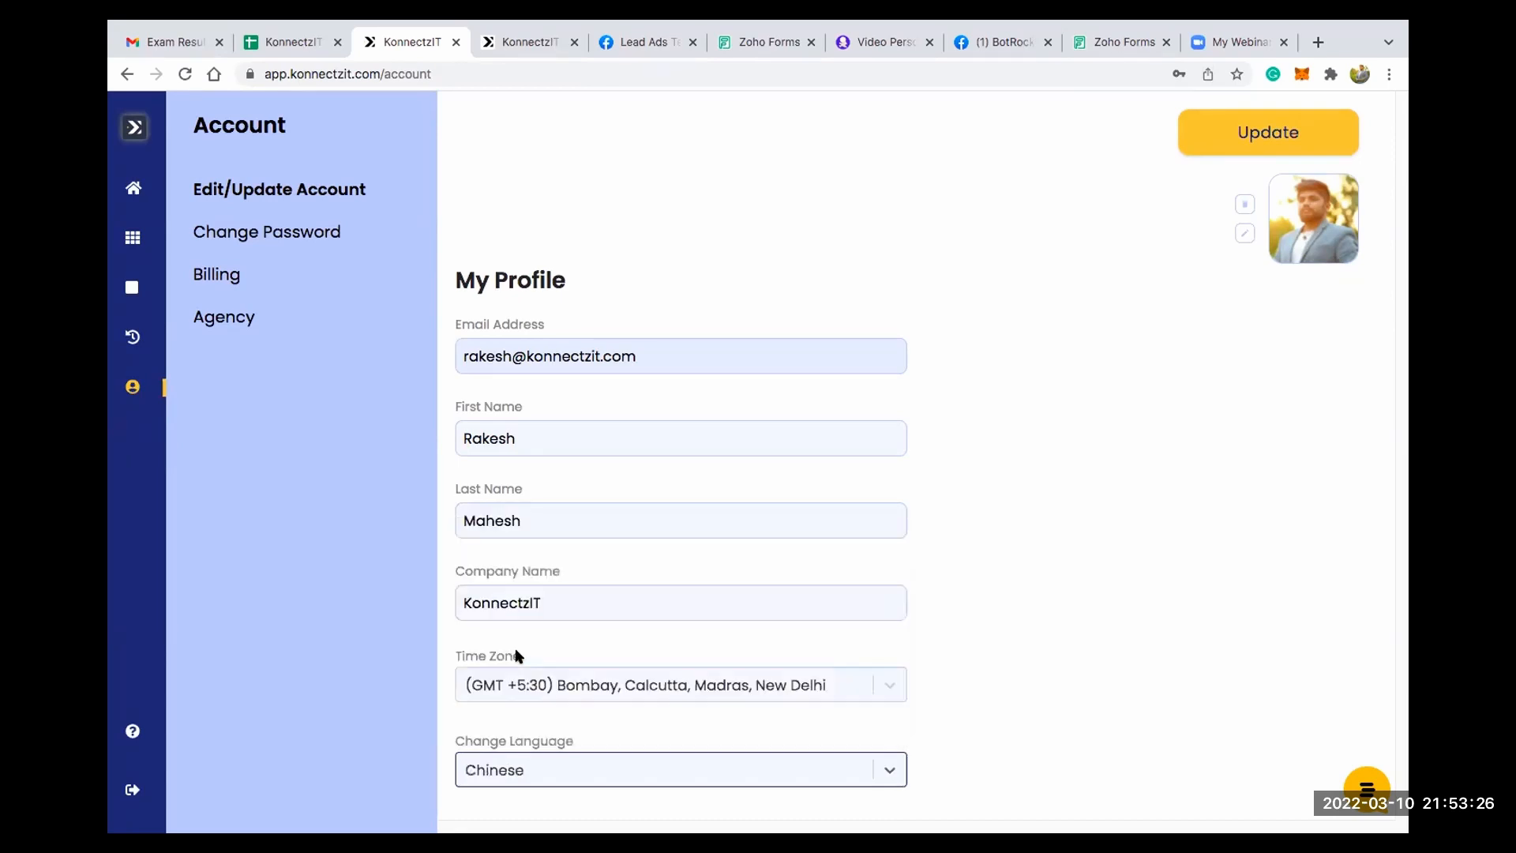
click(1263, 139)
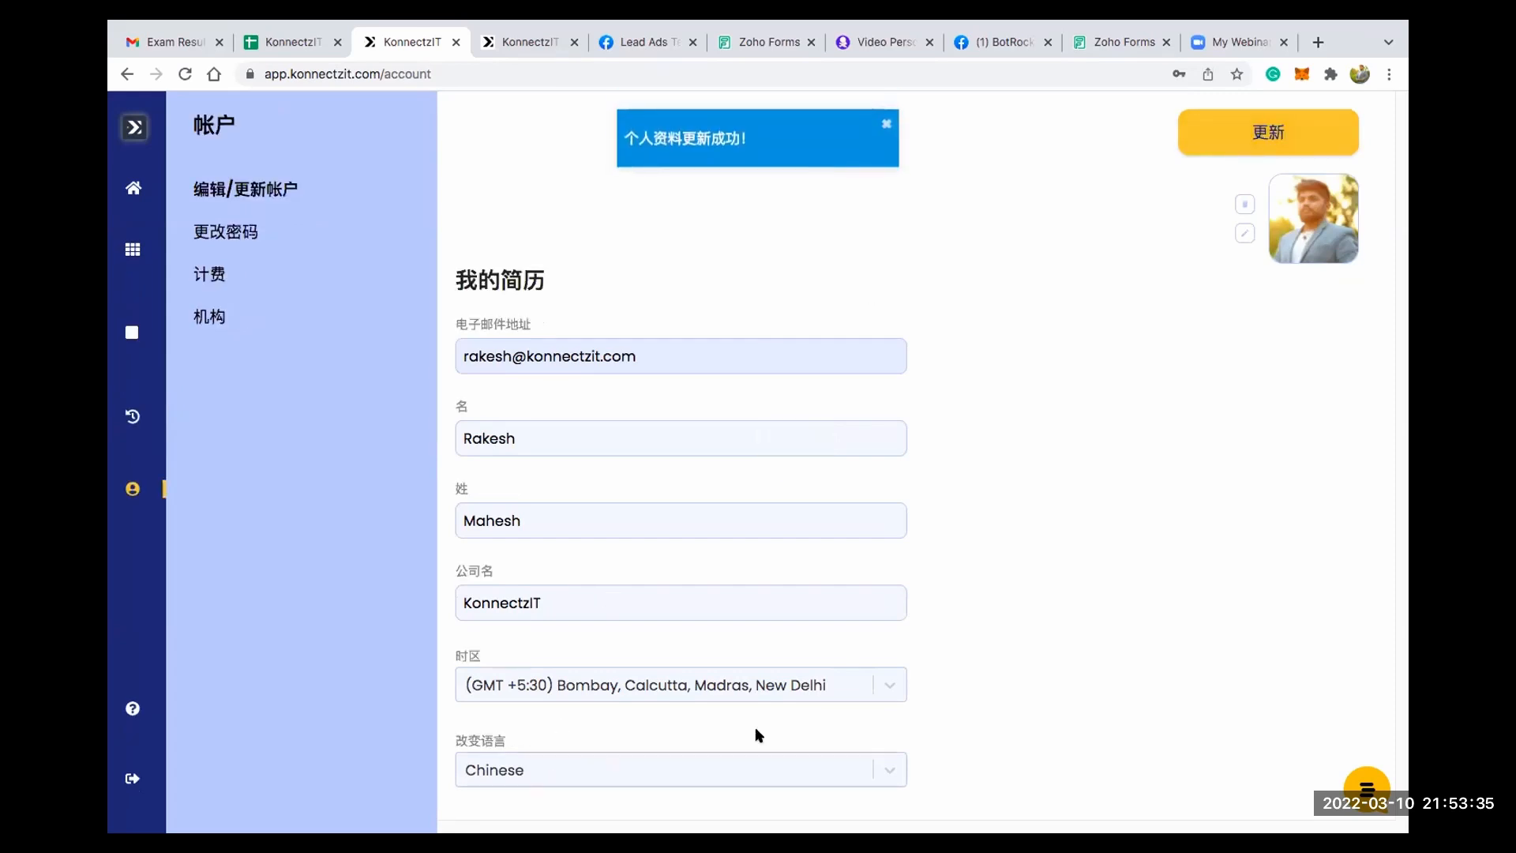
- Set the account language back to English and save the profile
mouse_move(133, 347)
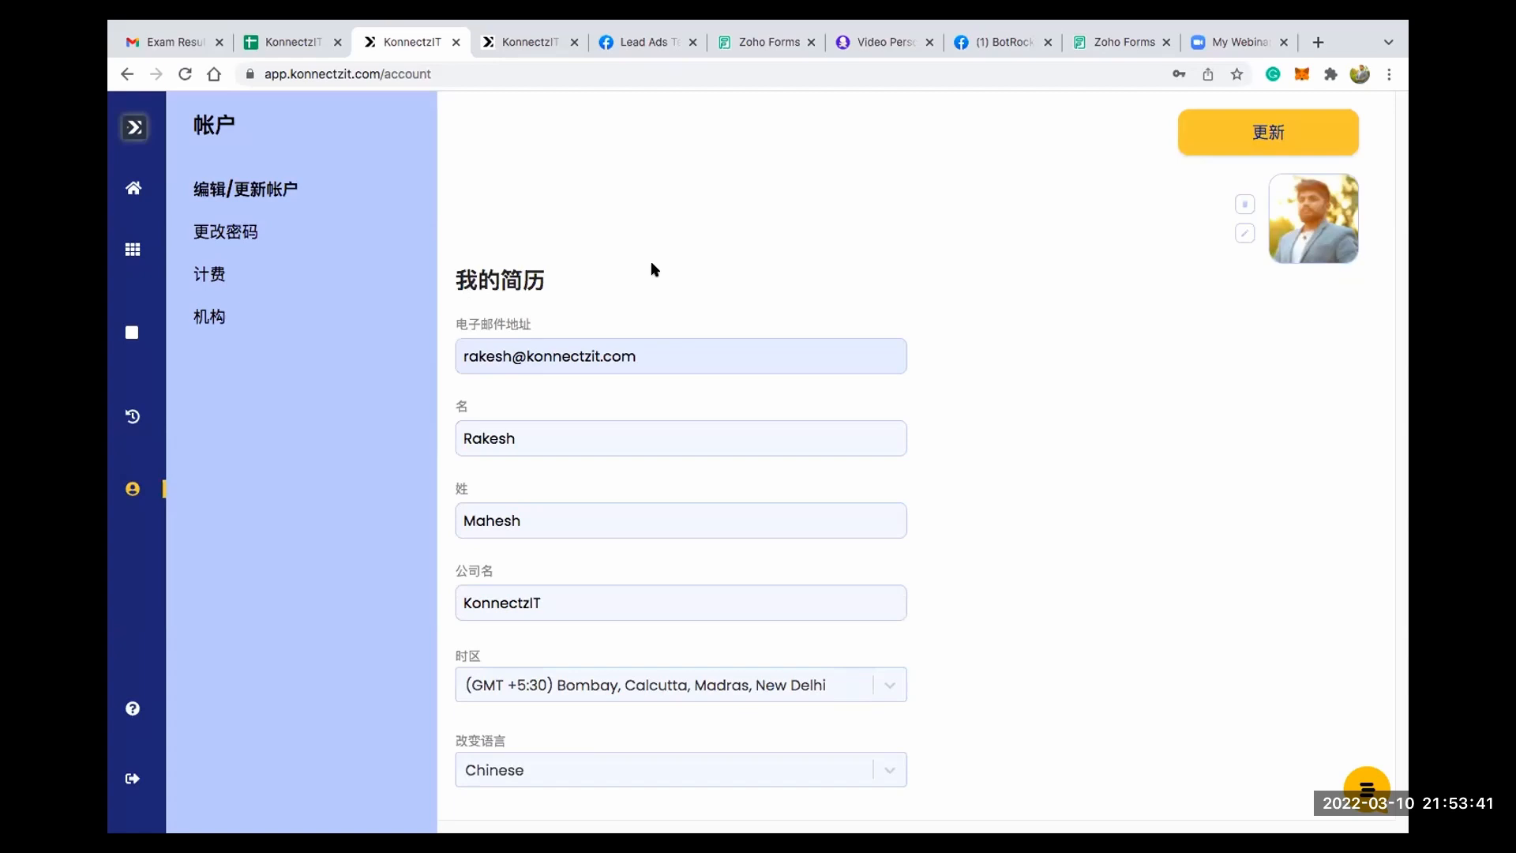
click(714, 774)
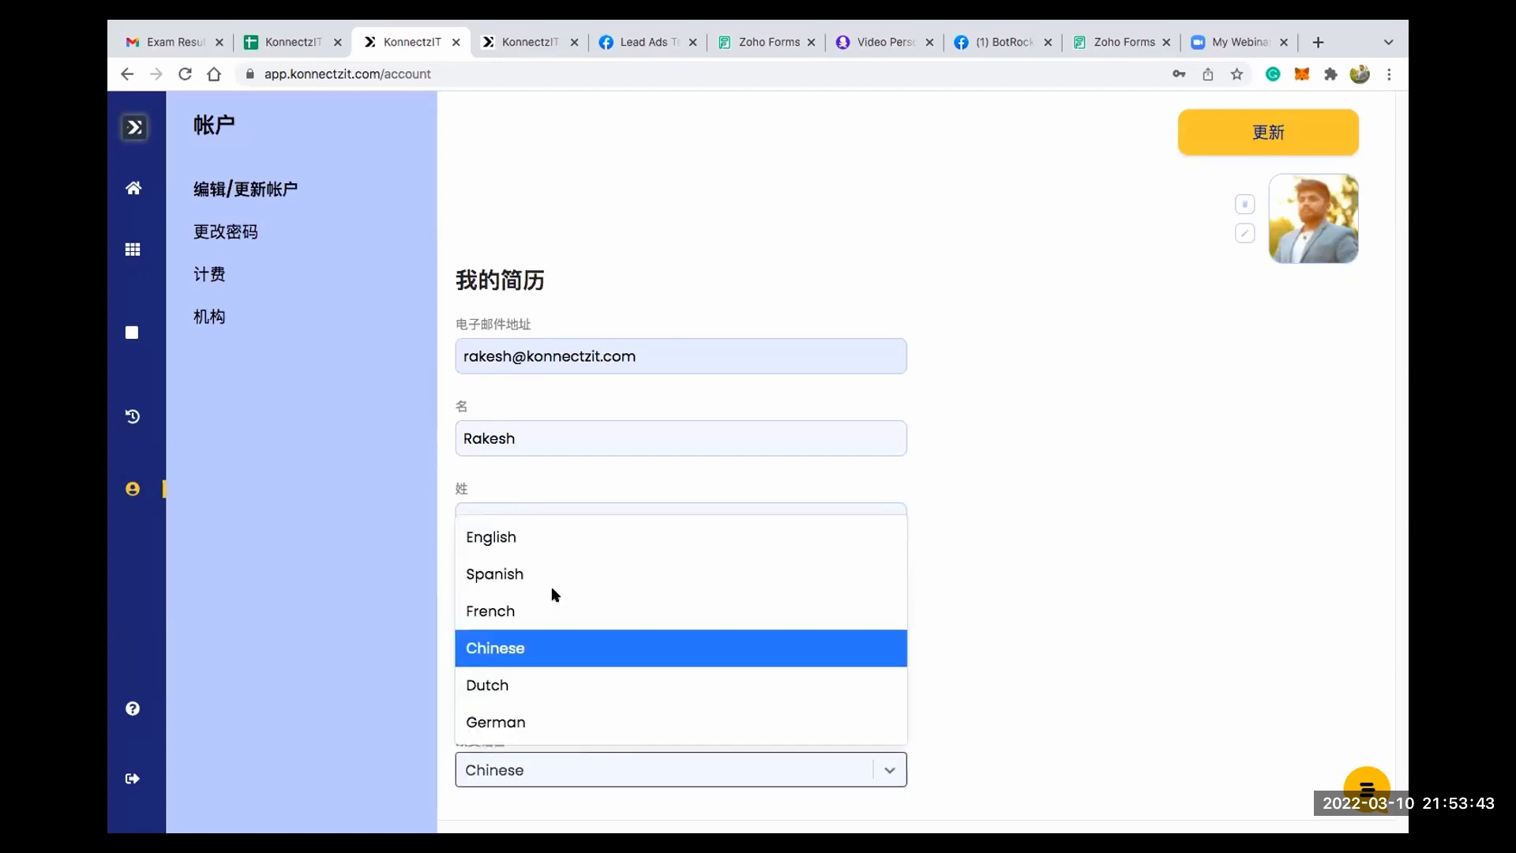
click(543, 536)
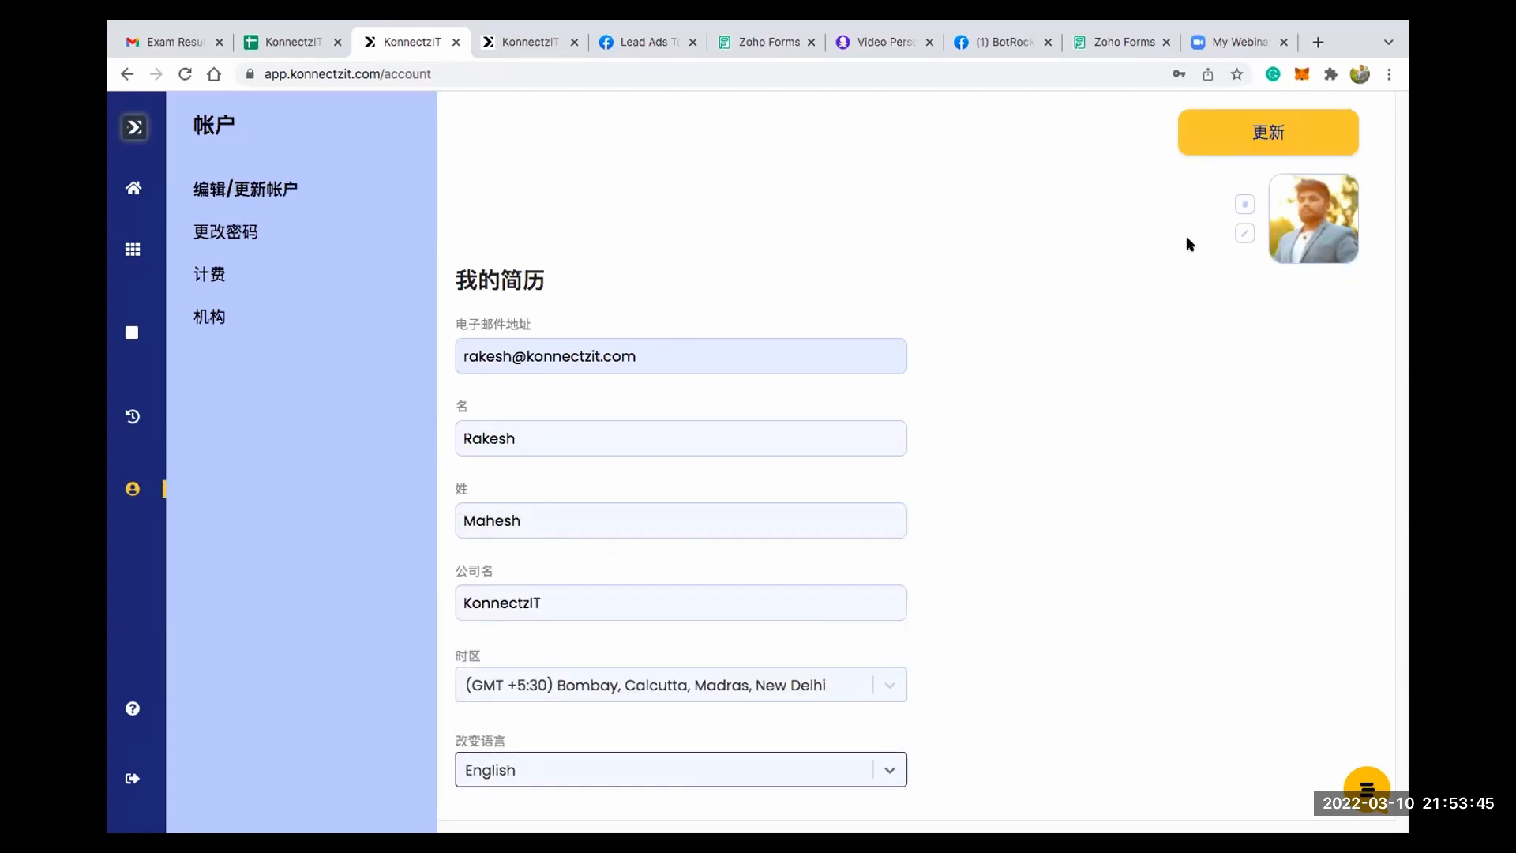
click(1267, 132)
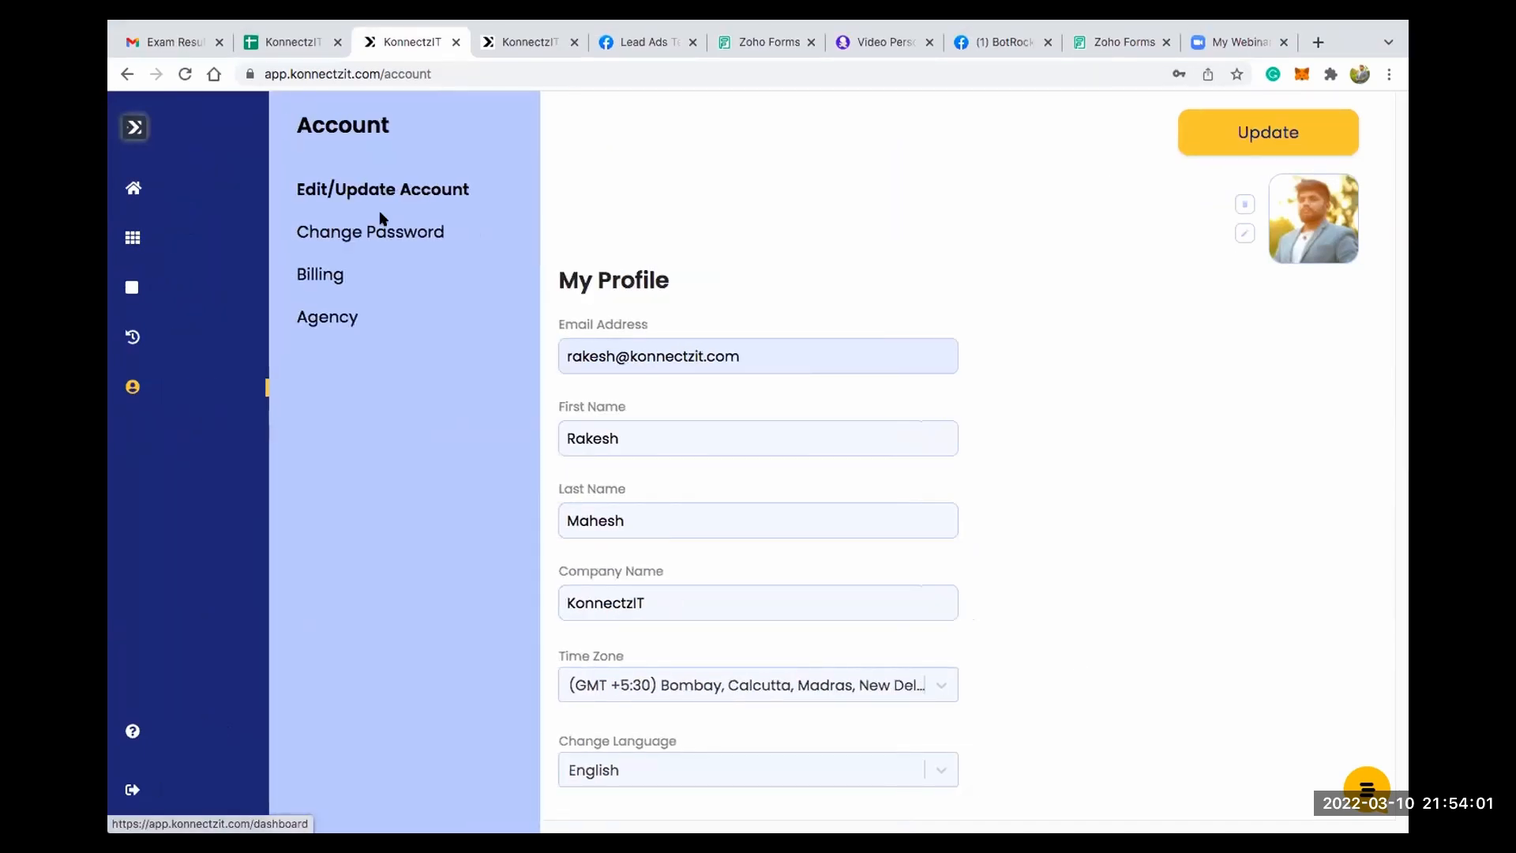
- Open the account's password change form and look over its fields
click(306, 234)
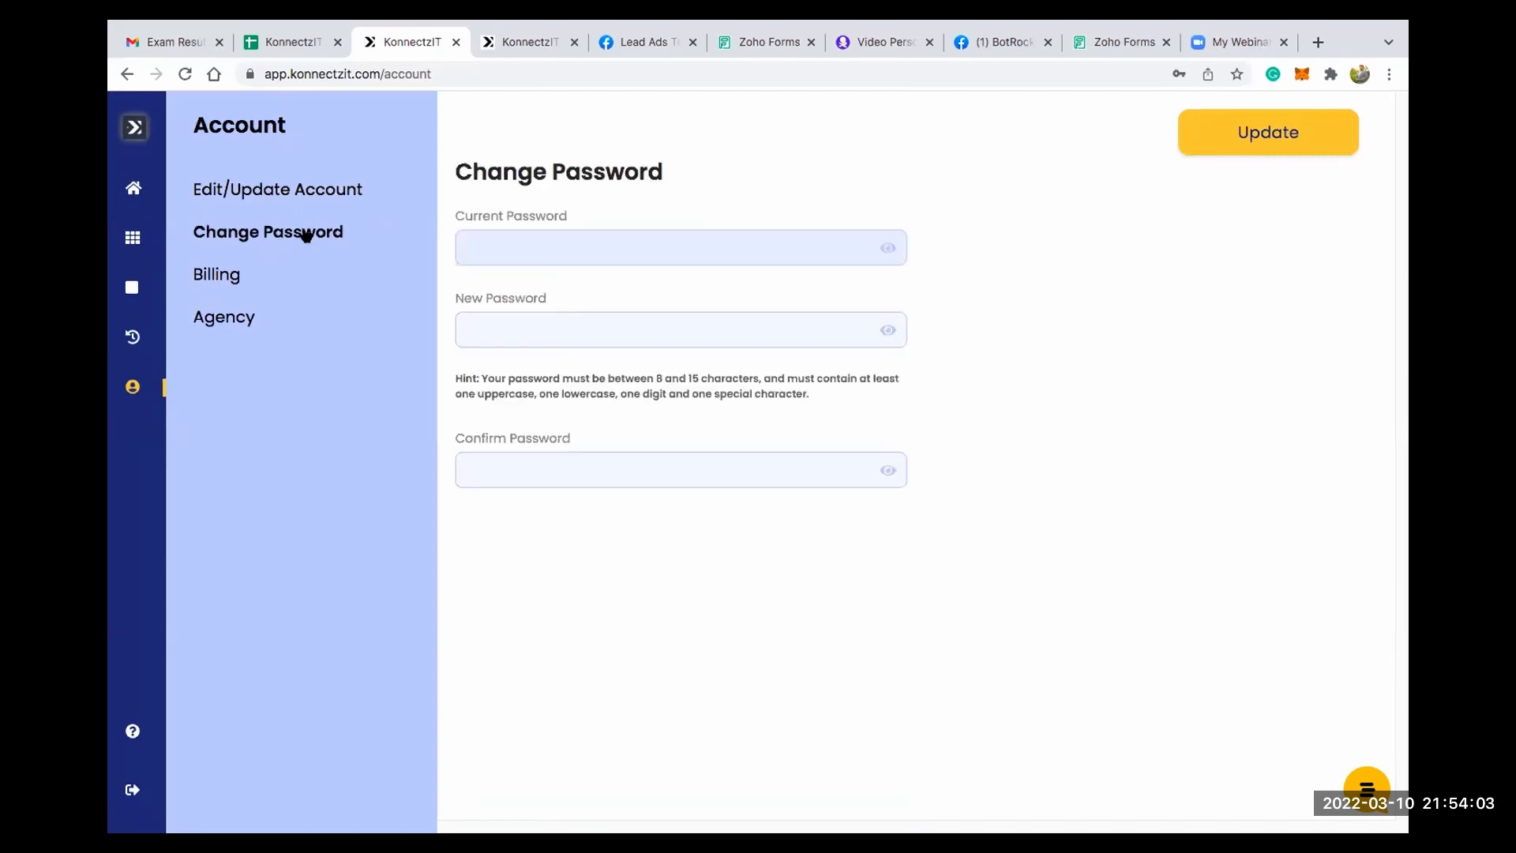
click(564, 251)
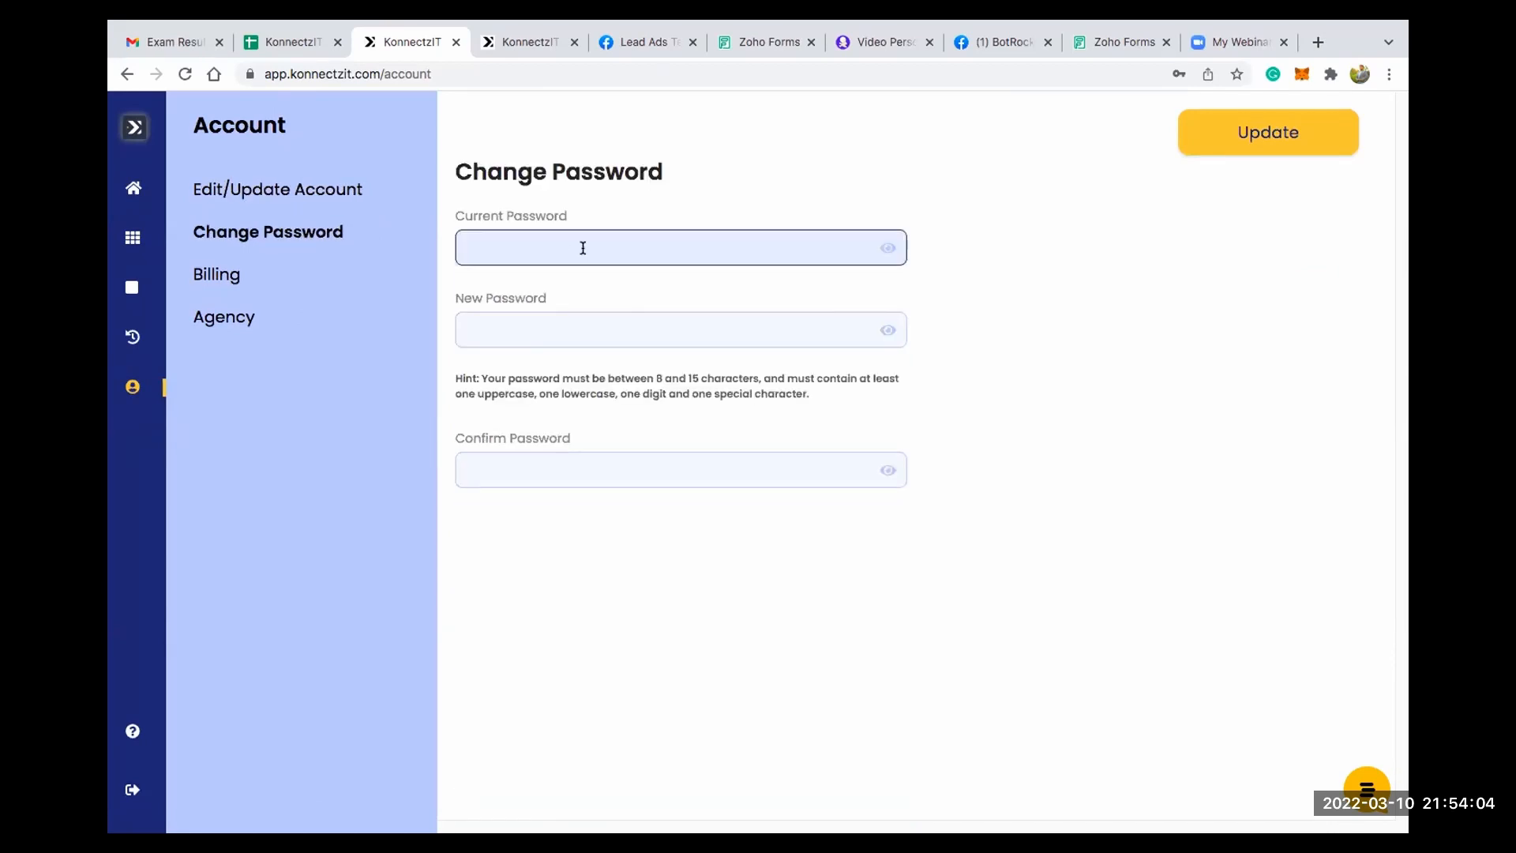
click(874, 207)
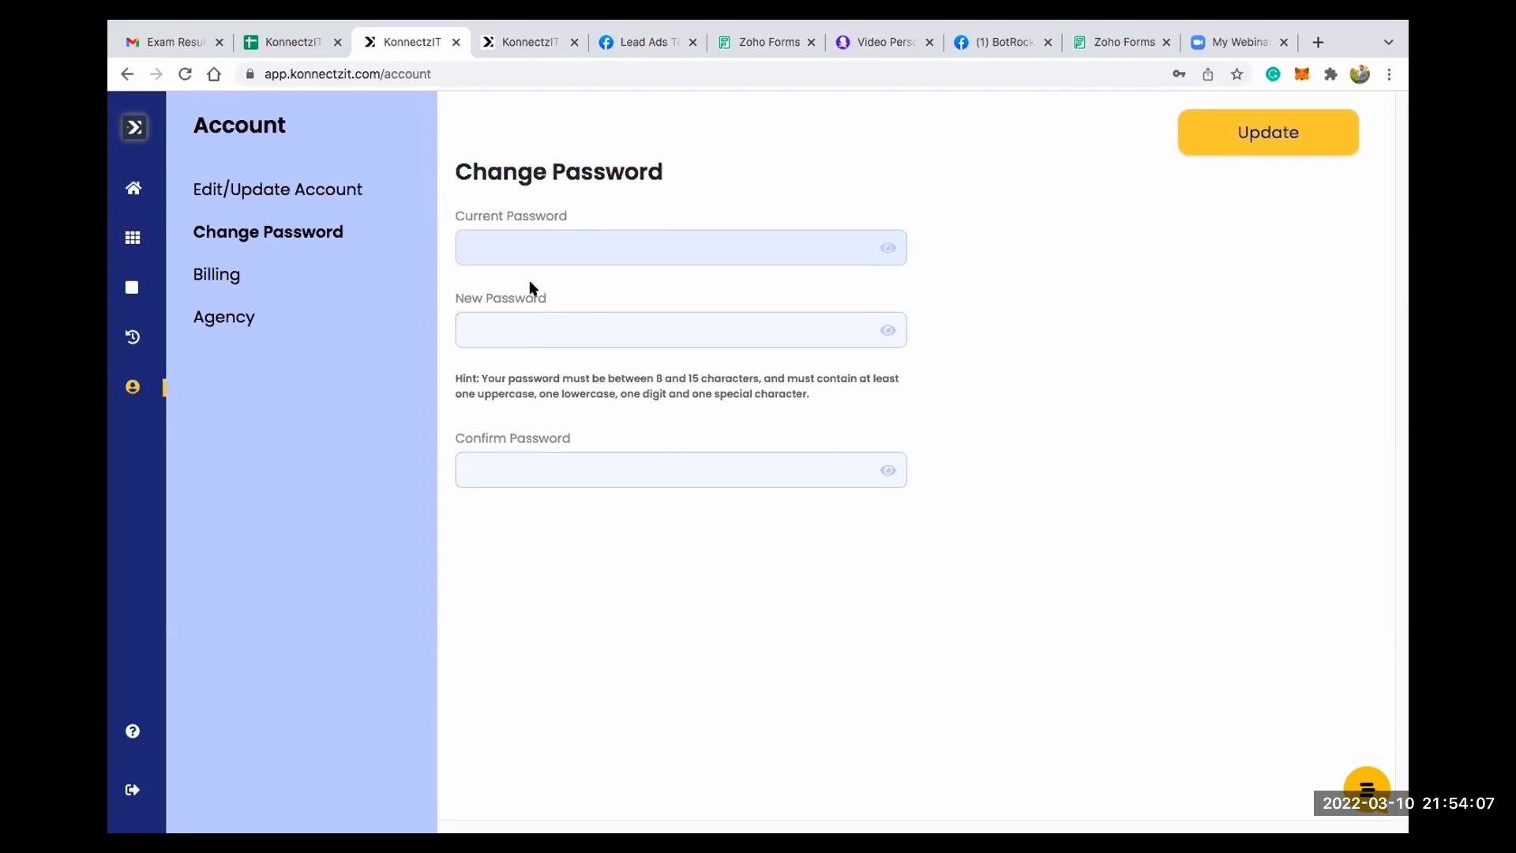
- Open the billing page, enter a redemption code in the Code field and try to apply it
click(229, 283)
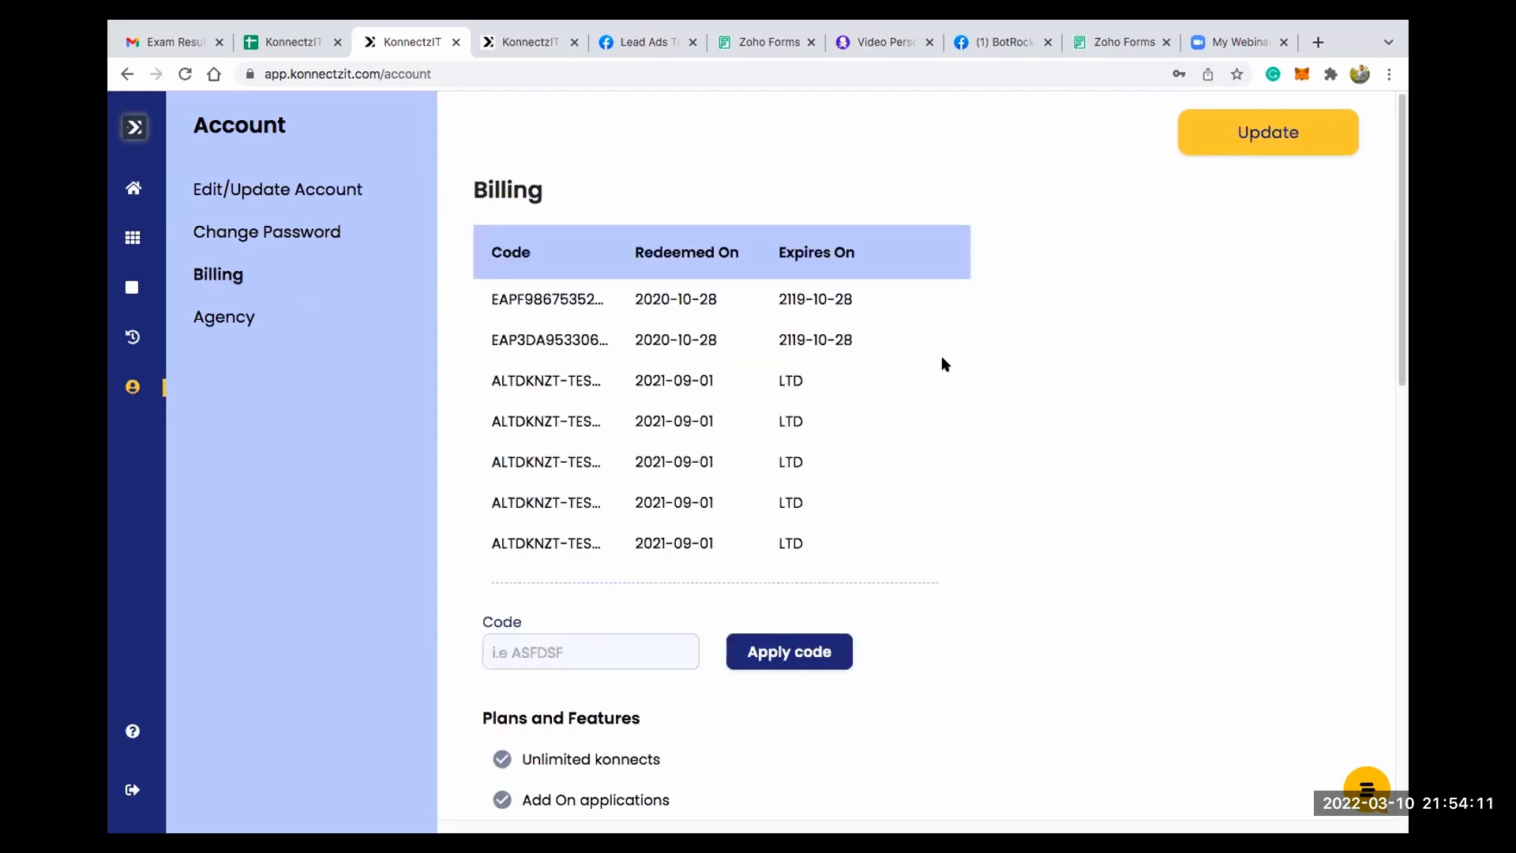
scroll(941, 356, down, 1)
click(622, 625)
text(fasdfds324233)
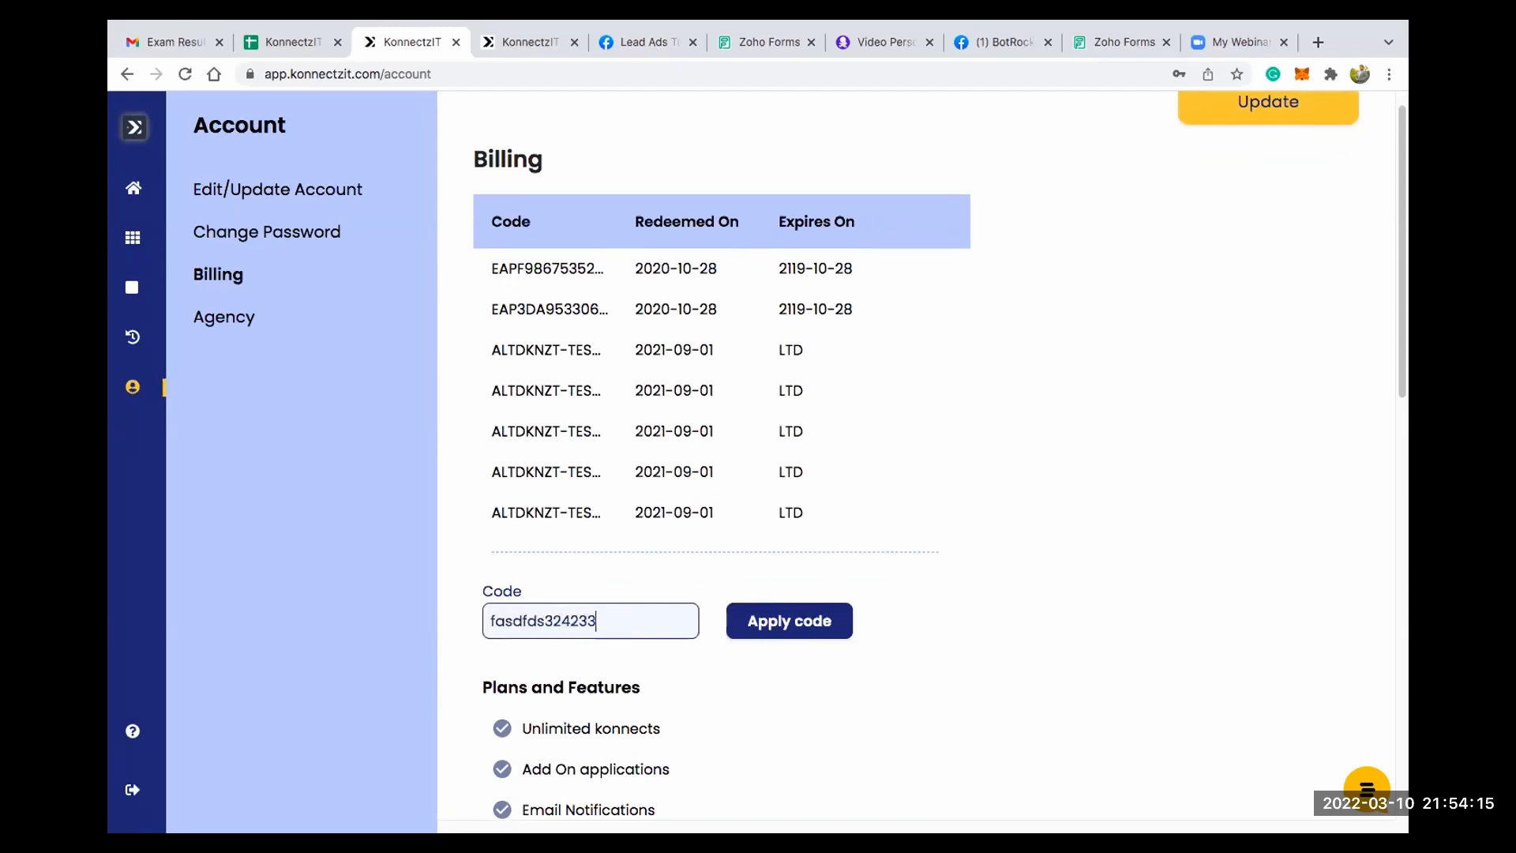
click(834, 624)
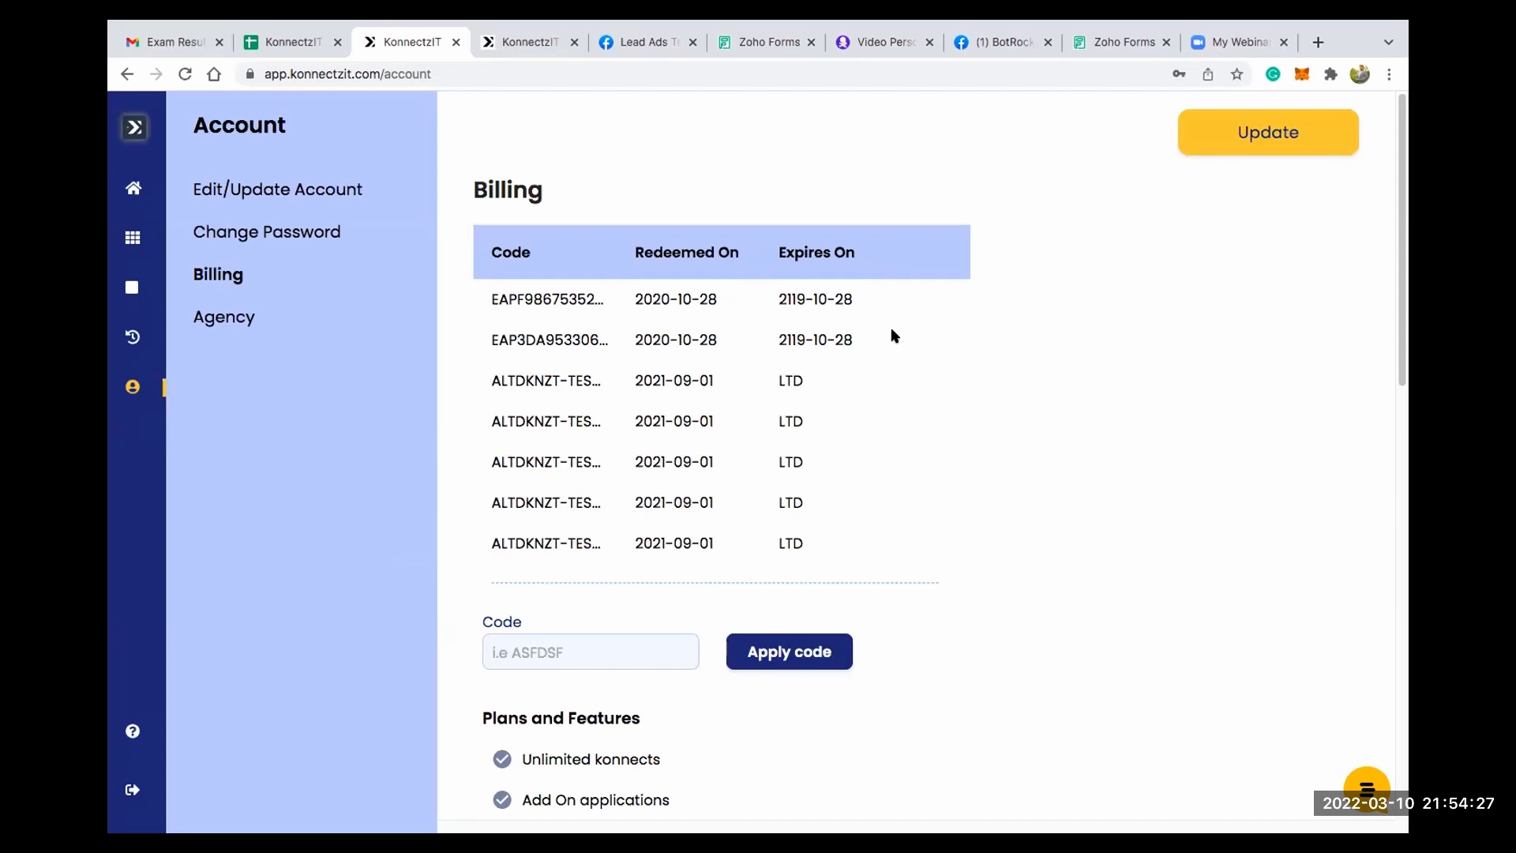
- Examine the redeemed codes in the billing table with their redemption and expiry dates
double_click(536, 292)
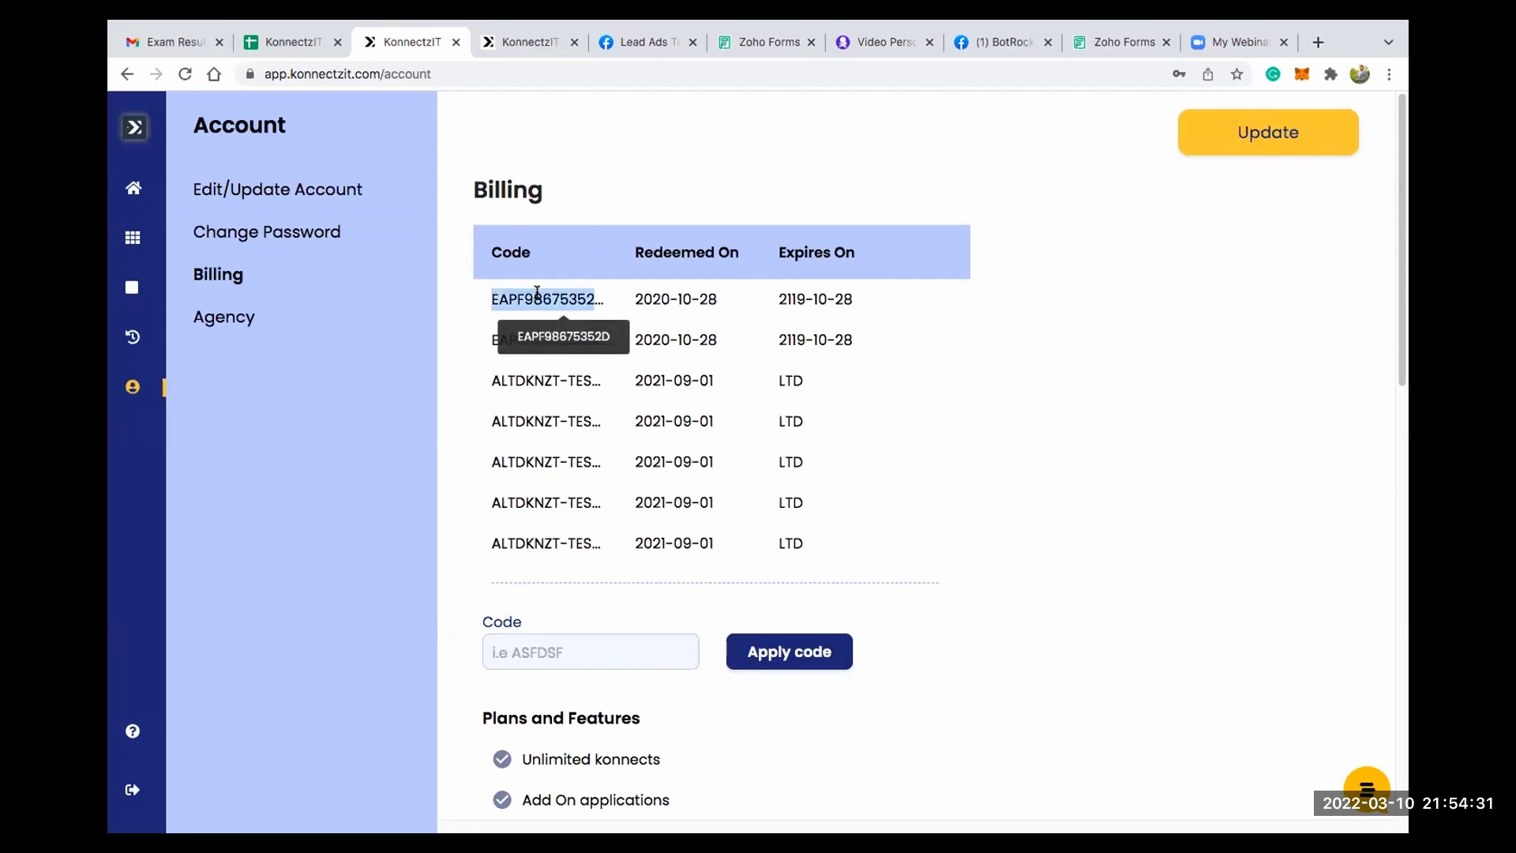
double_click(649, 299)
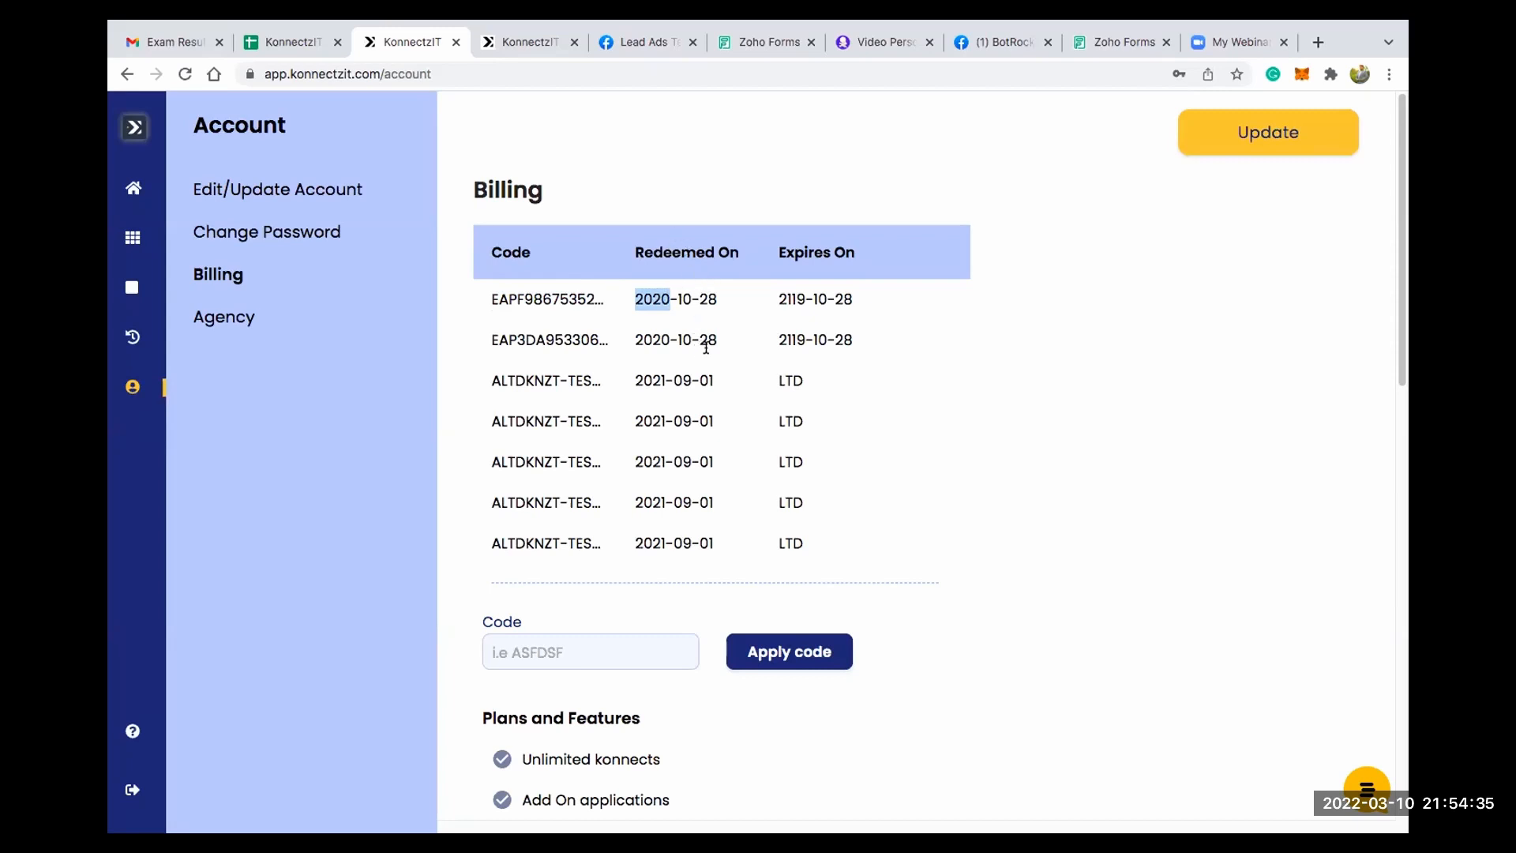
drag(790, 248, 858, 252)
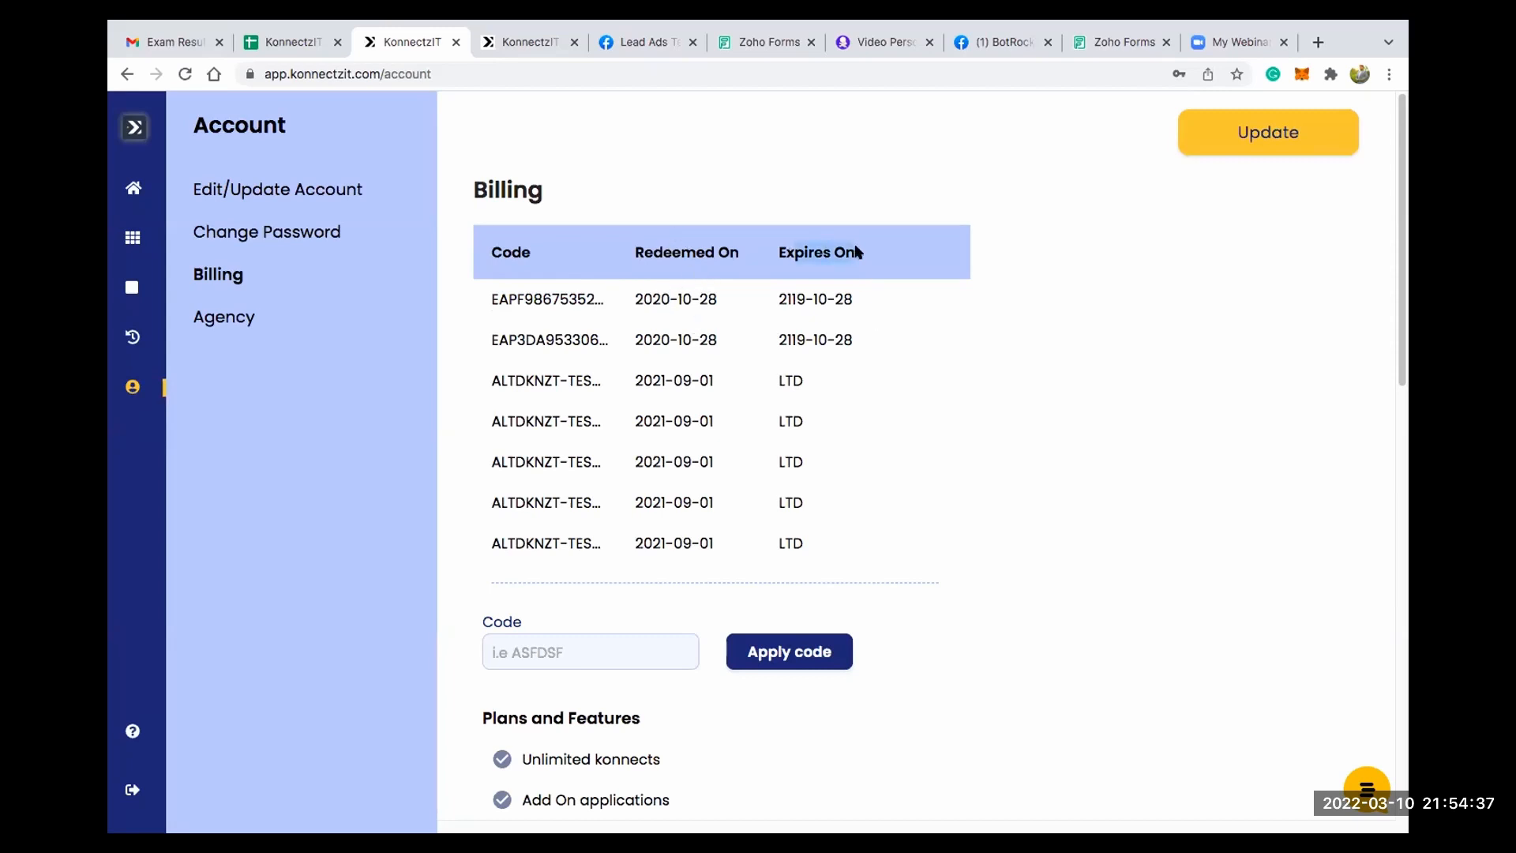
drag(782, 382, 825, 384)
click(779, 381)
- Review the plan features list and the Free, Pro Plan, Team and Agency plan cards on the billing page
scroll(966, 380, down, 5)
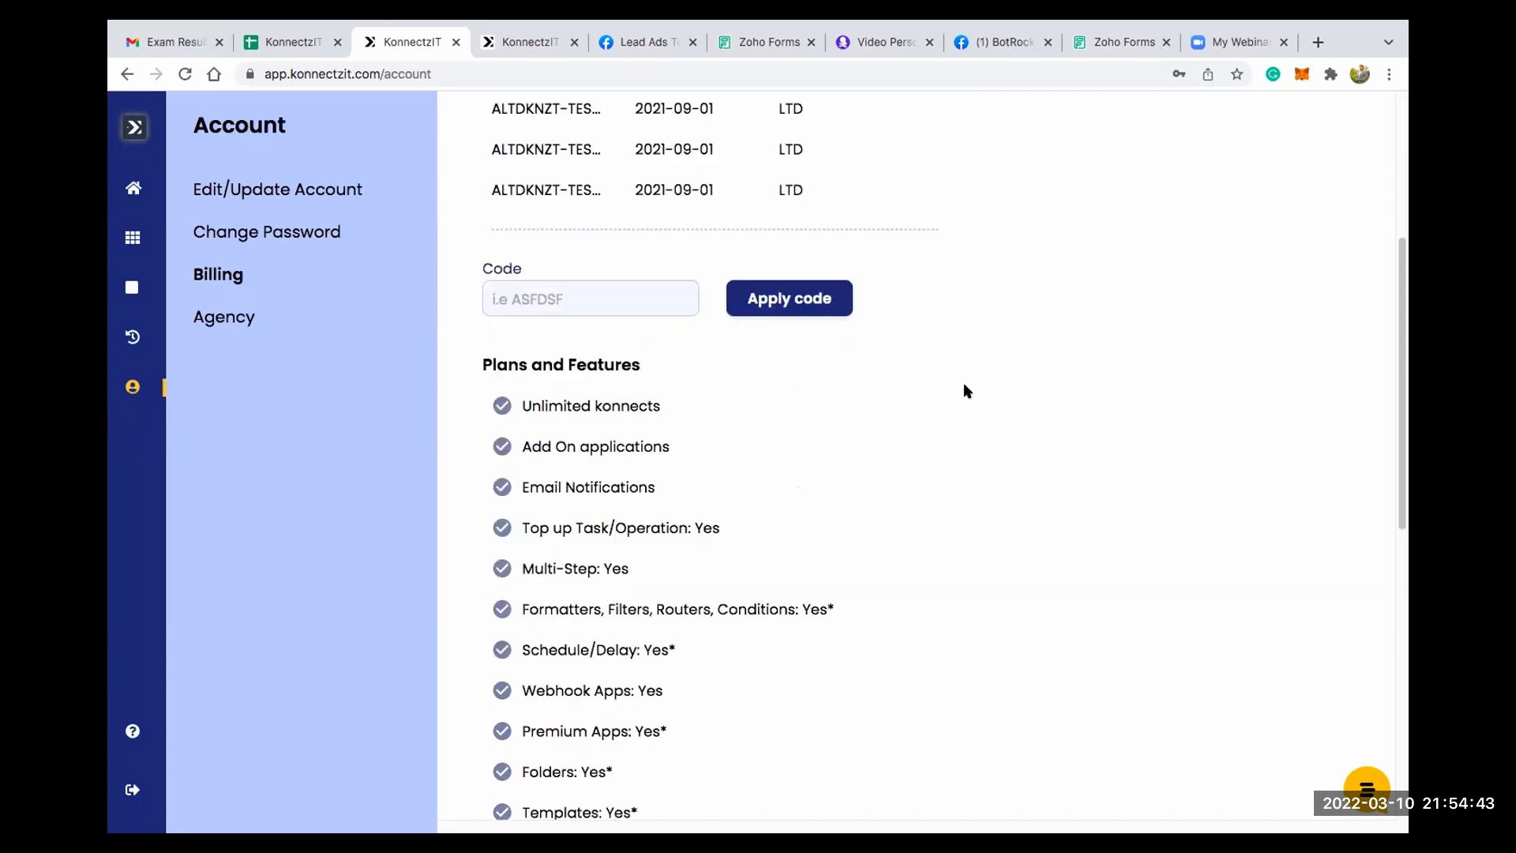
drag(478, 364, 640, 364)
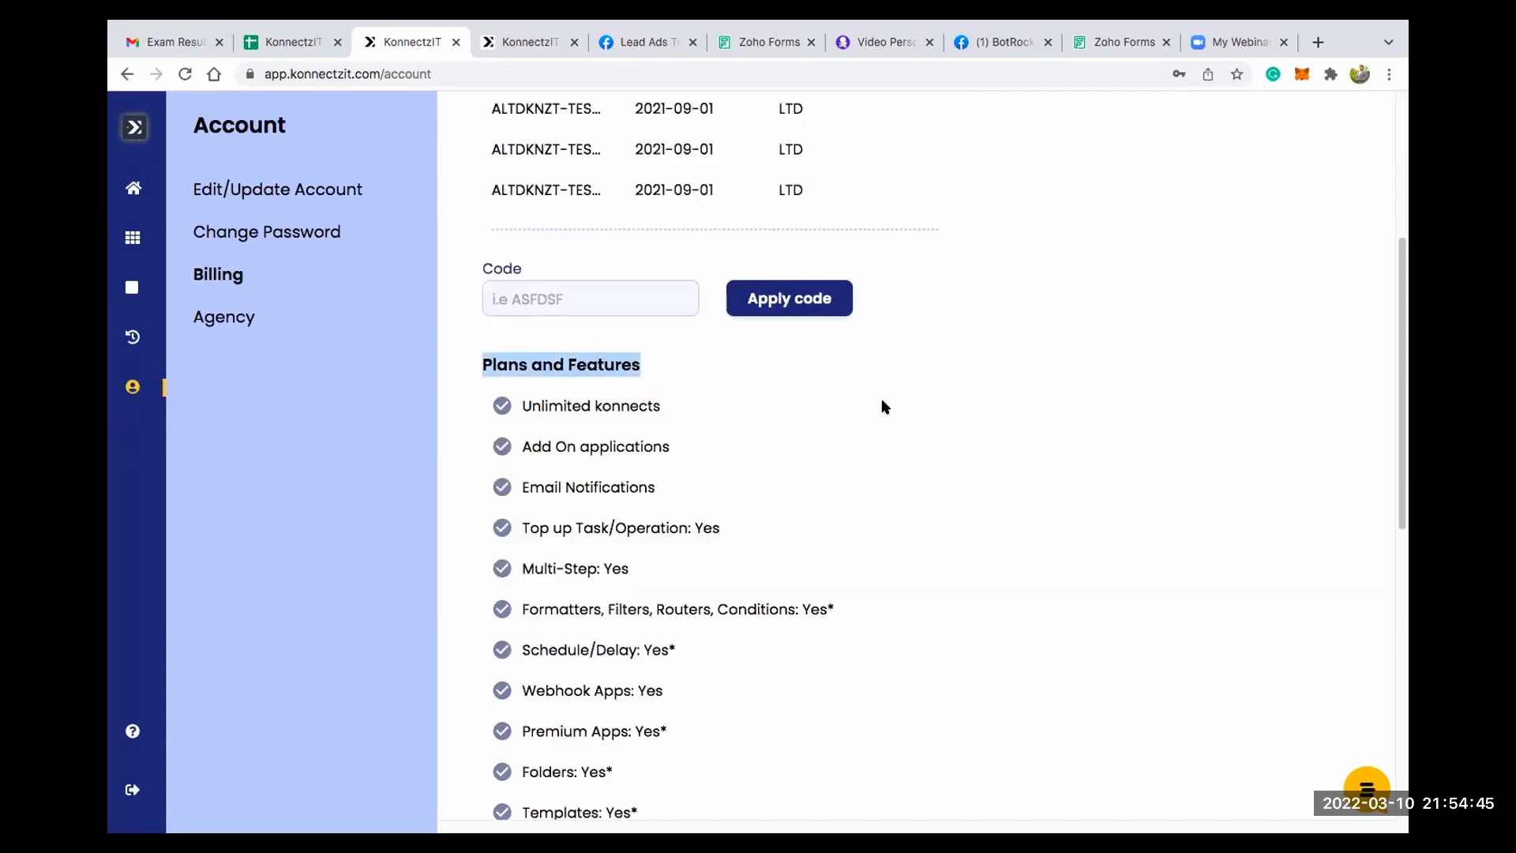
scroll(881, 397, down, 2)
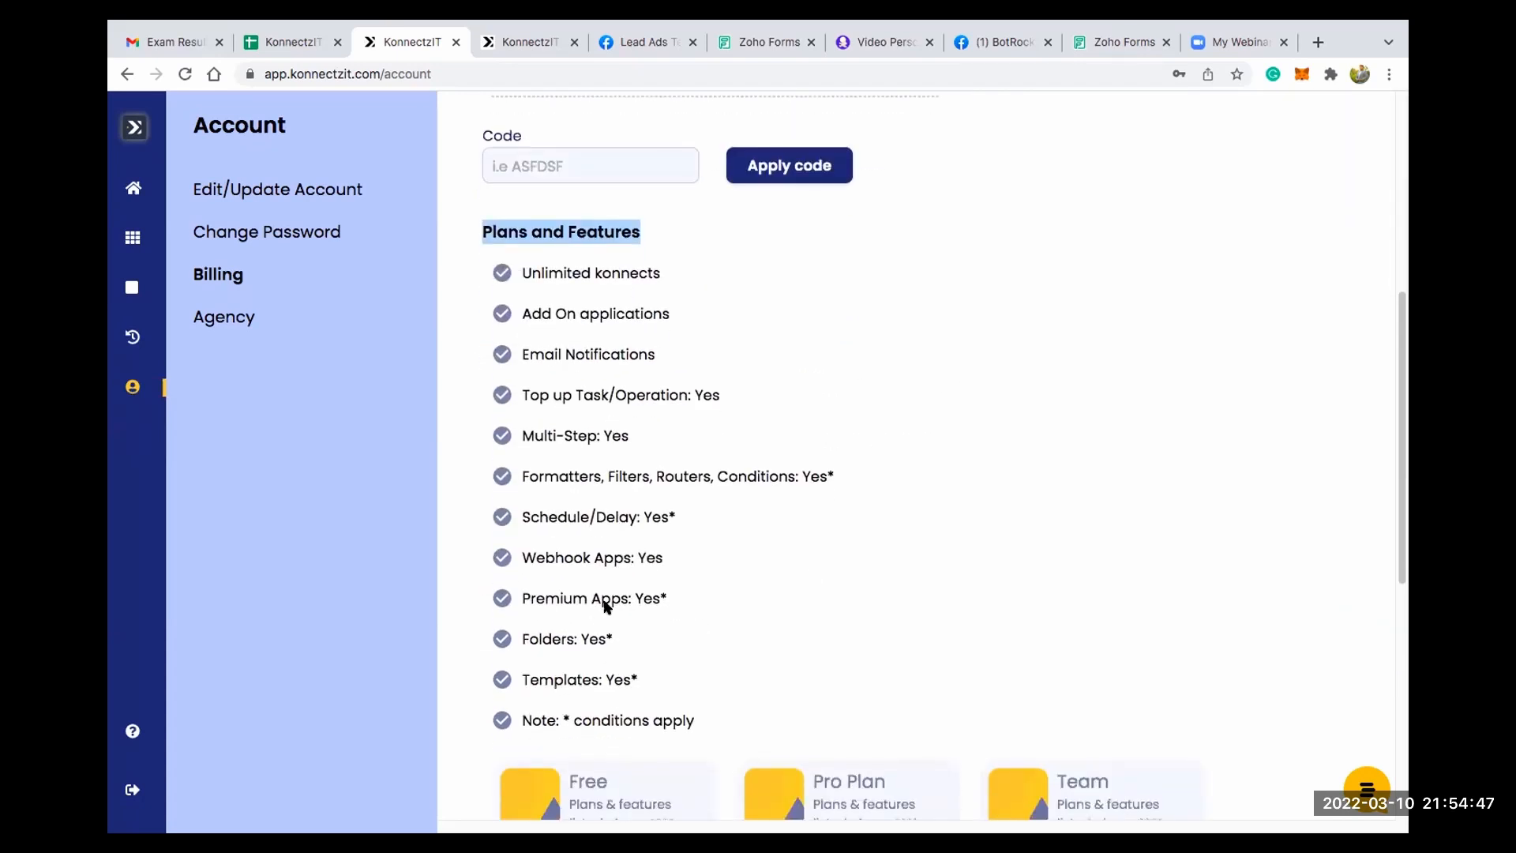
scroll(609, 597, down, 1)
scroll(609, 594, down, 1)
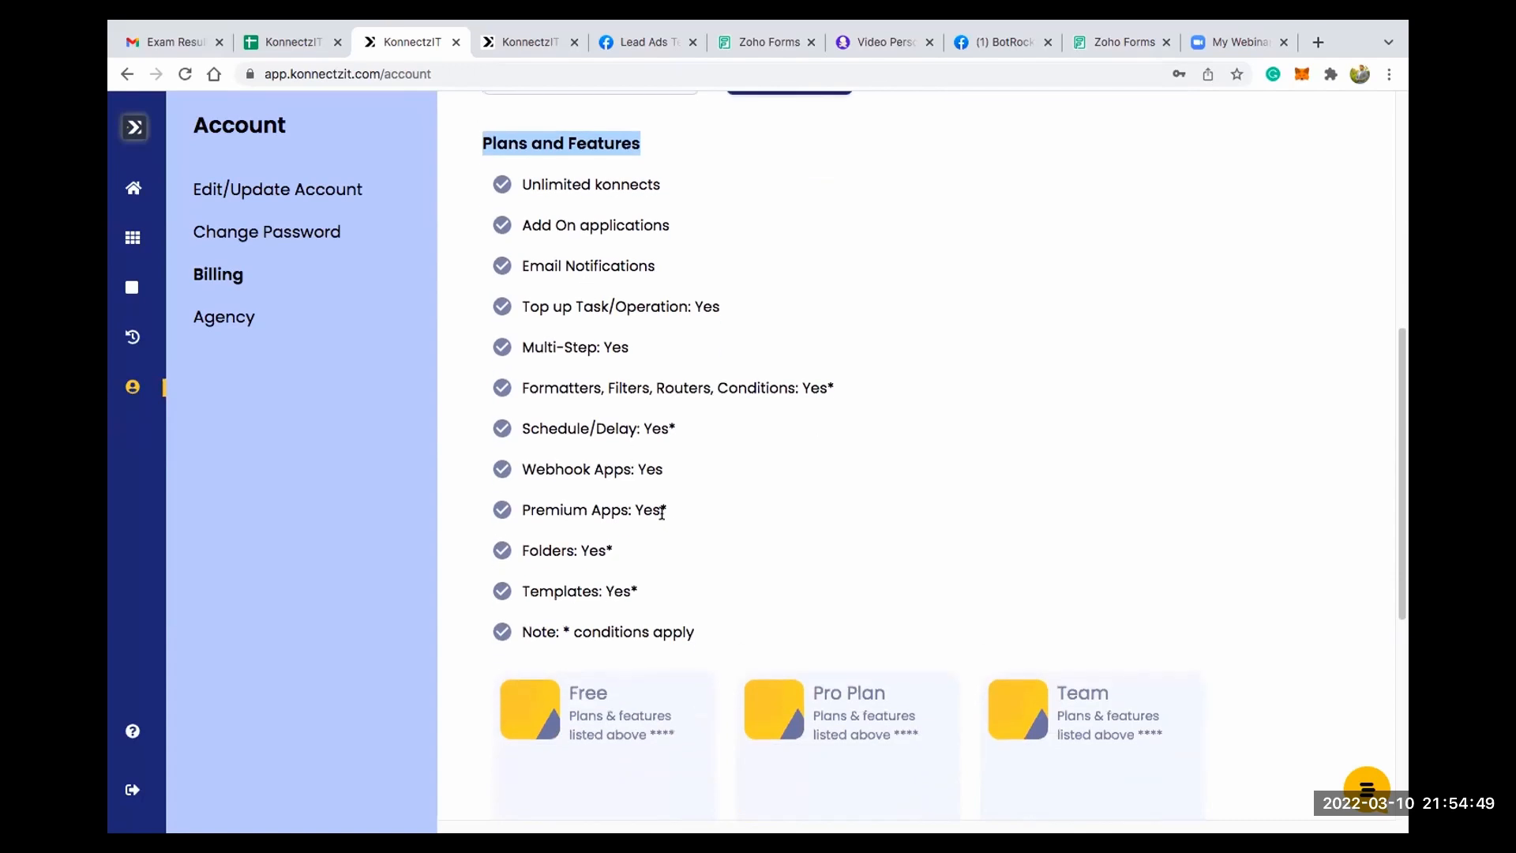
scroll(711, 535, down, 10)
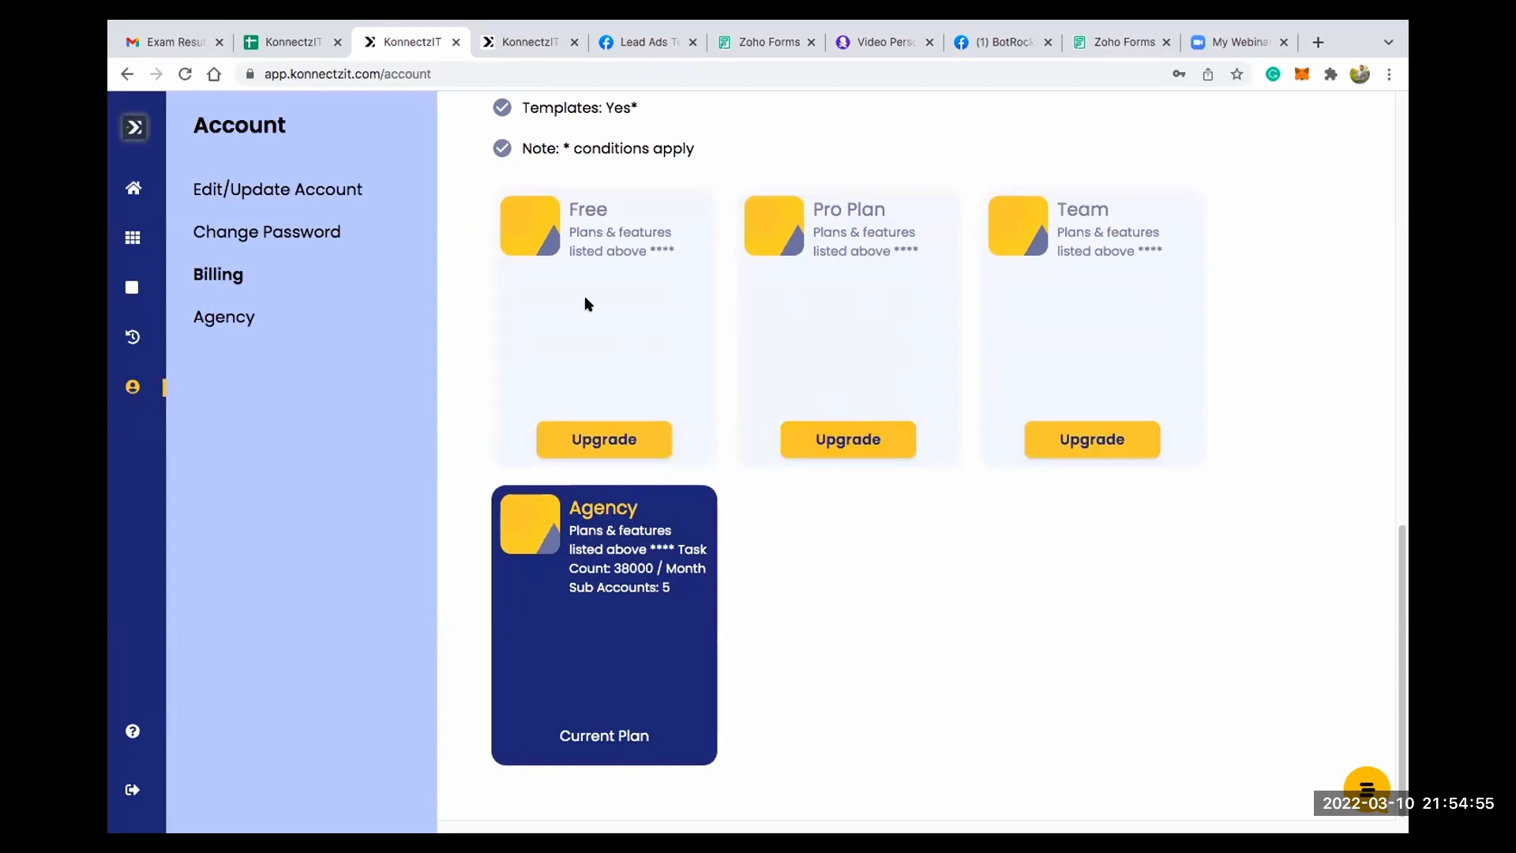
- Open the account's agency page to look over its sub accounts and their task allocations
scroll(591, 282, up, 20)
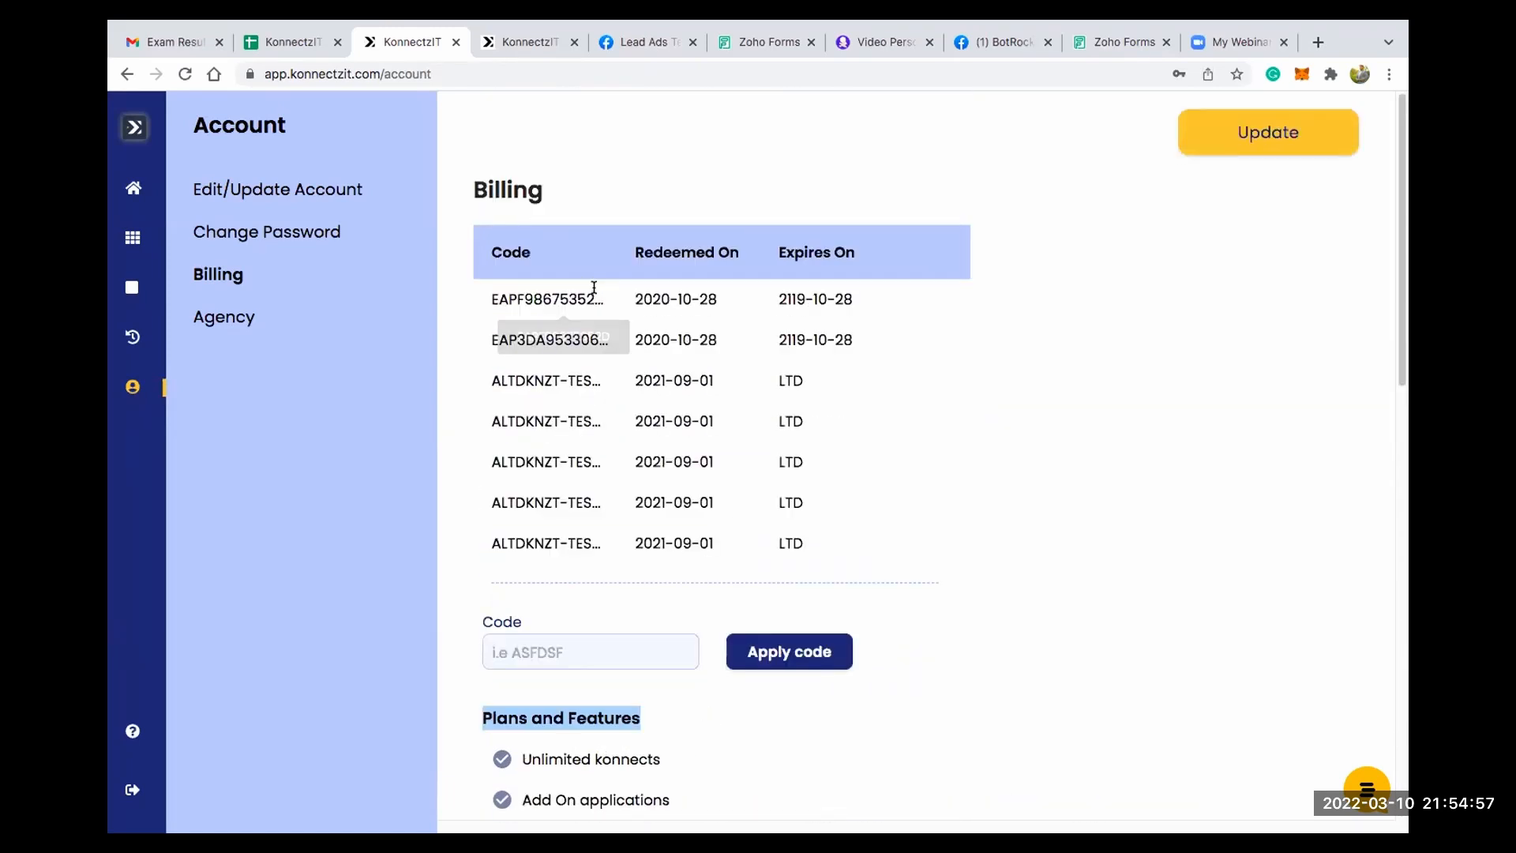
click(227, 316)
click(229, 316)
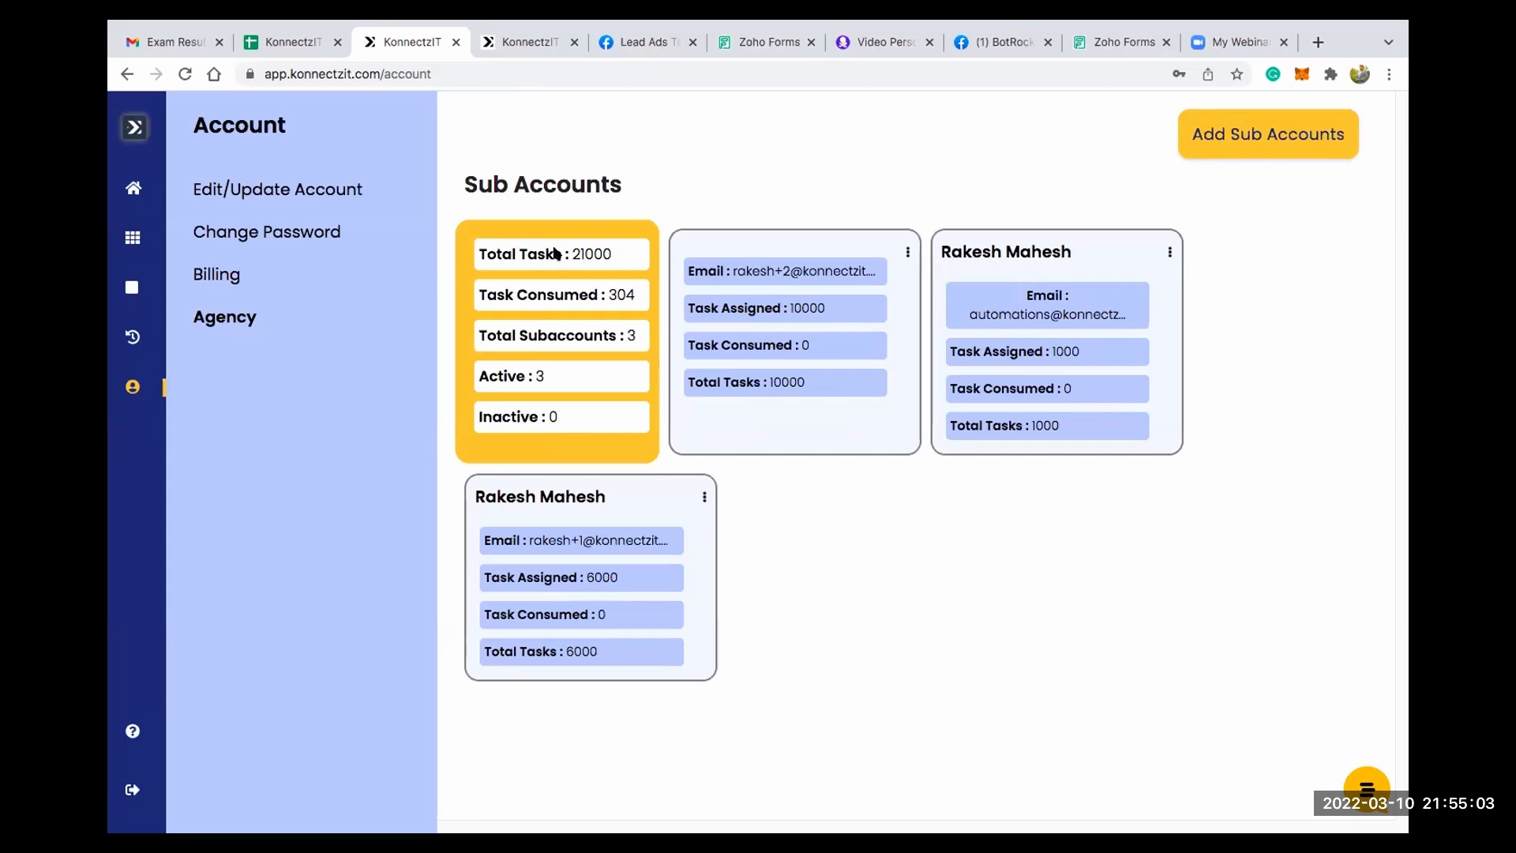
- Fill in the new sub account form with a contact's name, e-mail and 5000 assigned tasks, and close it without adding the account
click(1252, 134)
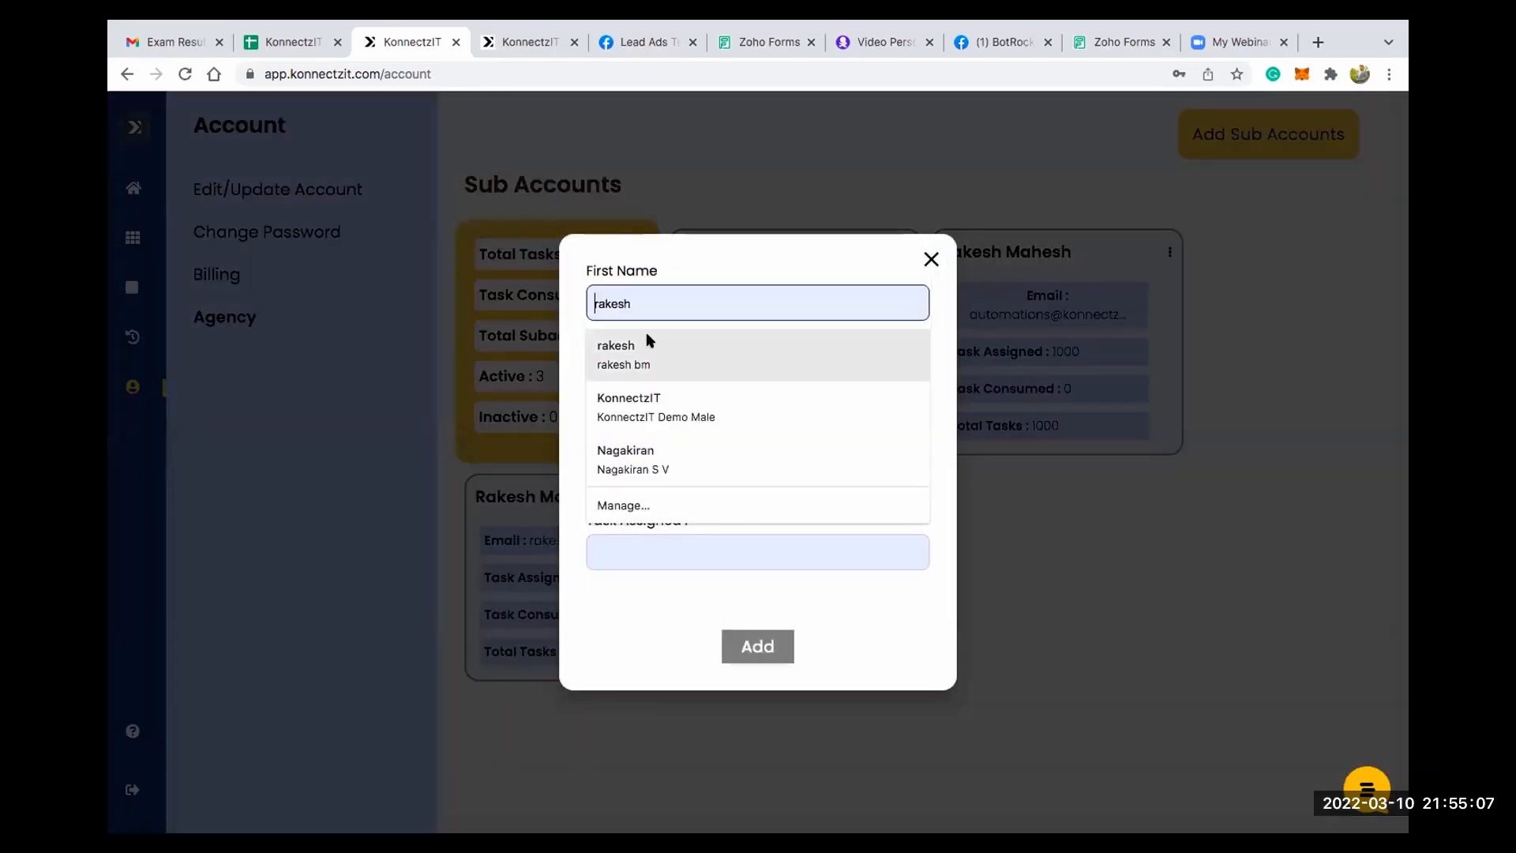
click(646, 333)
click(638, 550)
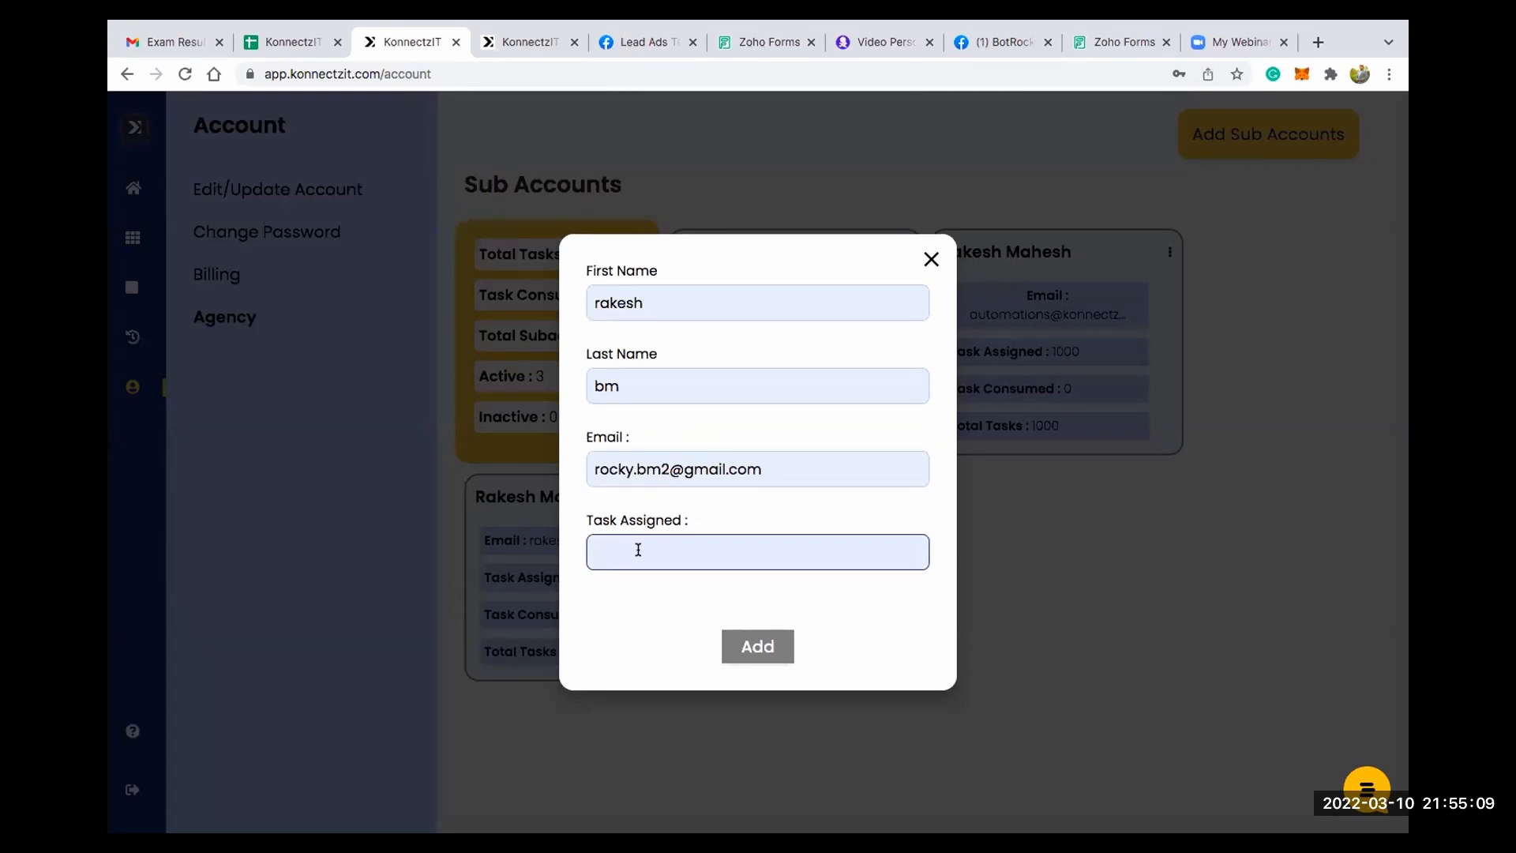
text(5000)
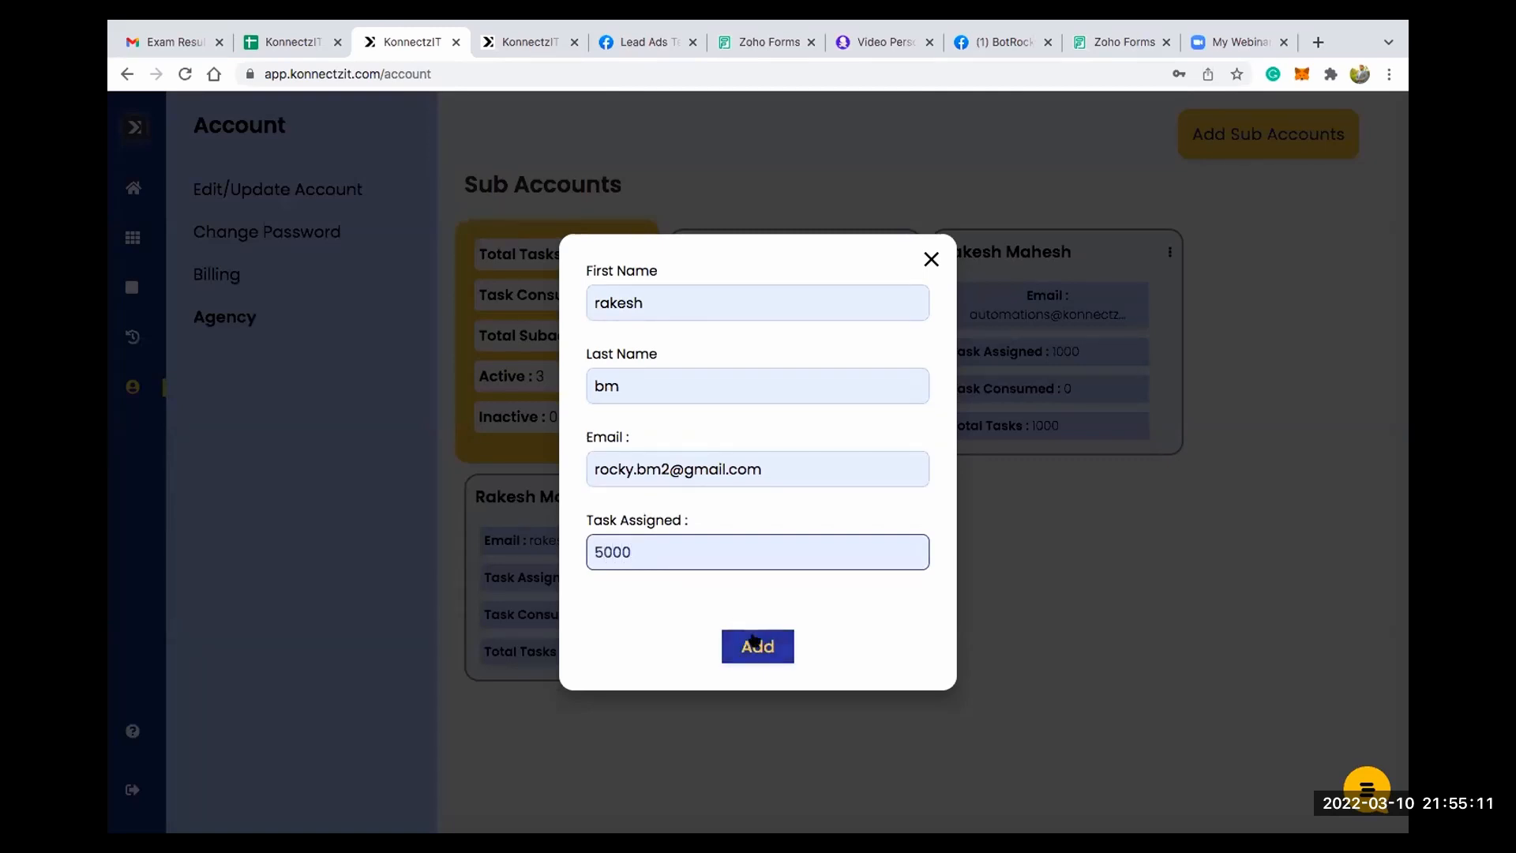
click(931, 259)
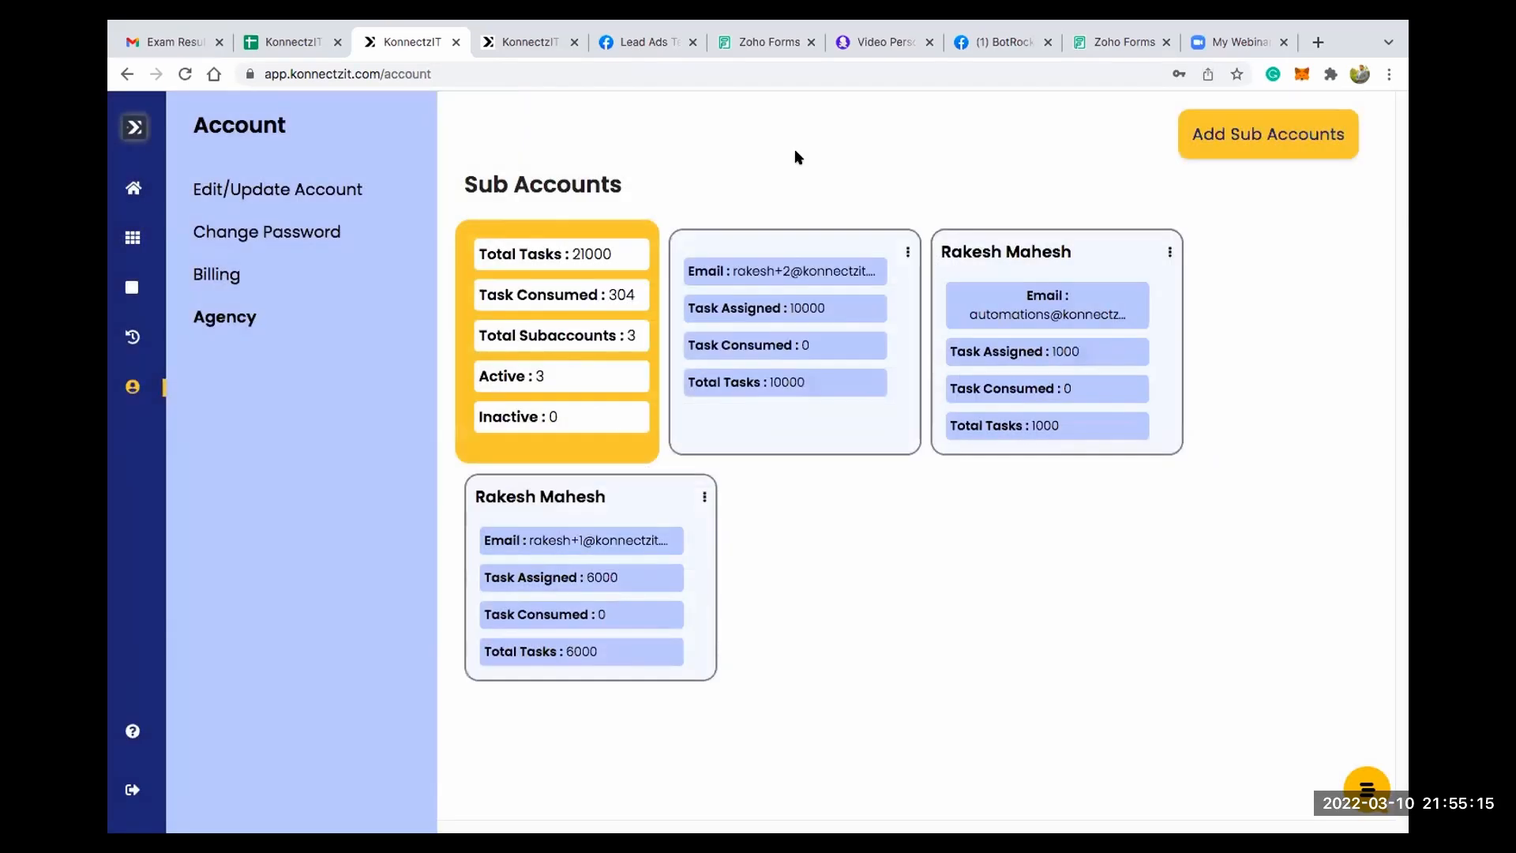
- Update the unnamed sub account's assigned tasks to 5000 and close its options
click(907, 253)
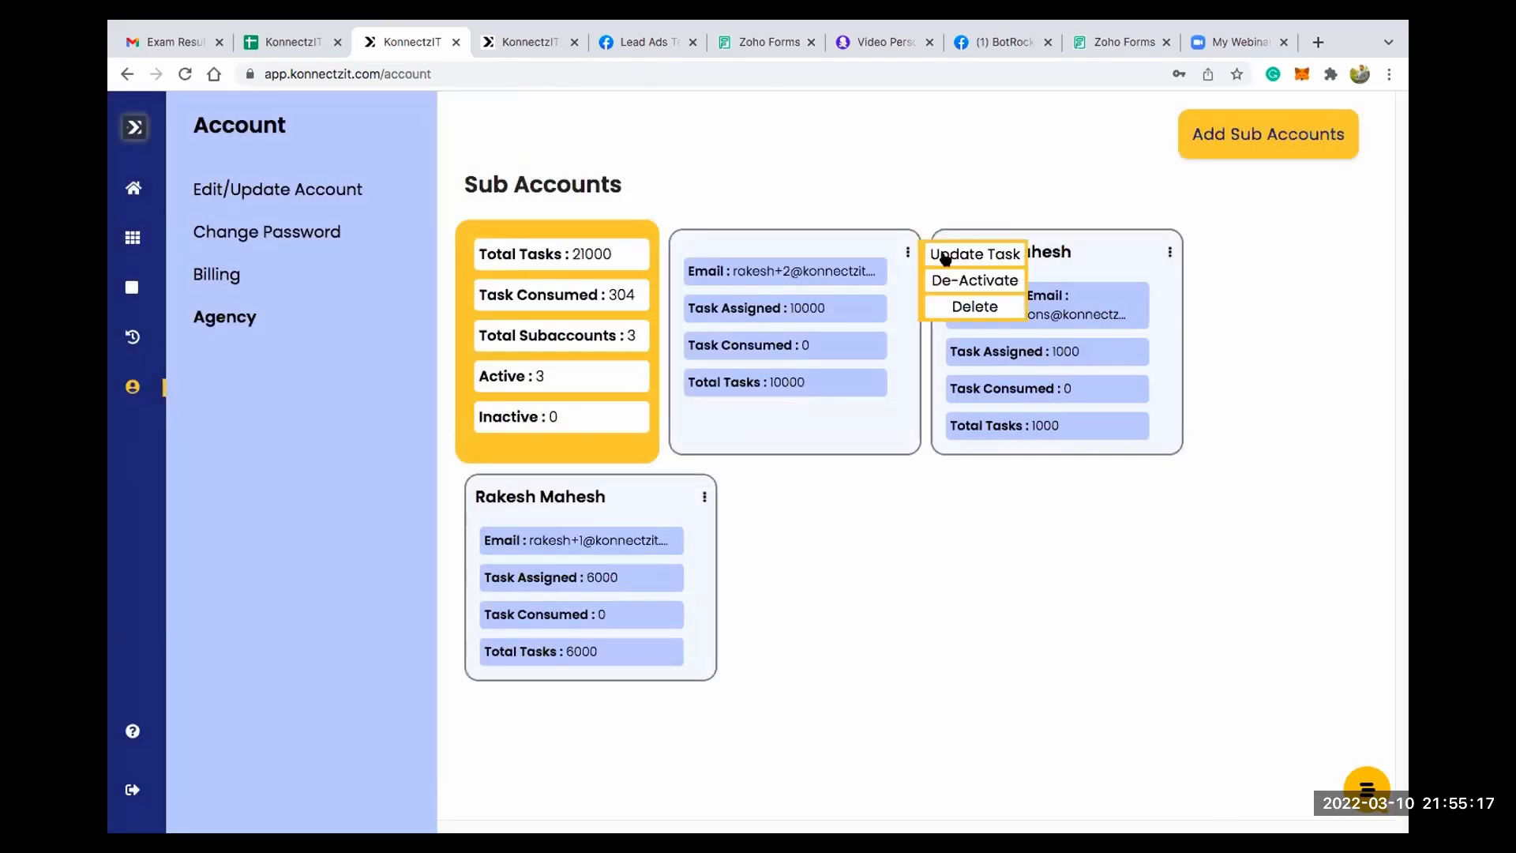
click(938, 264)
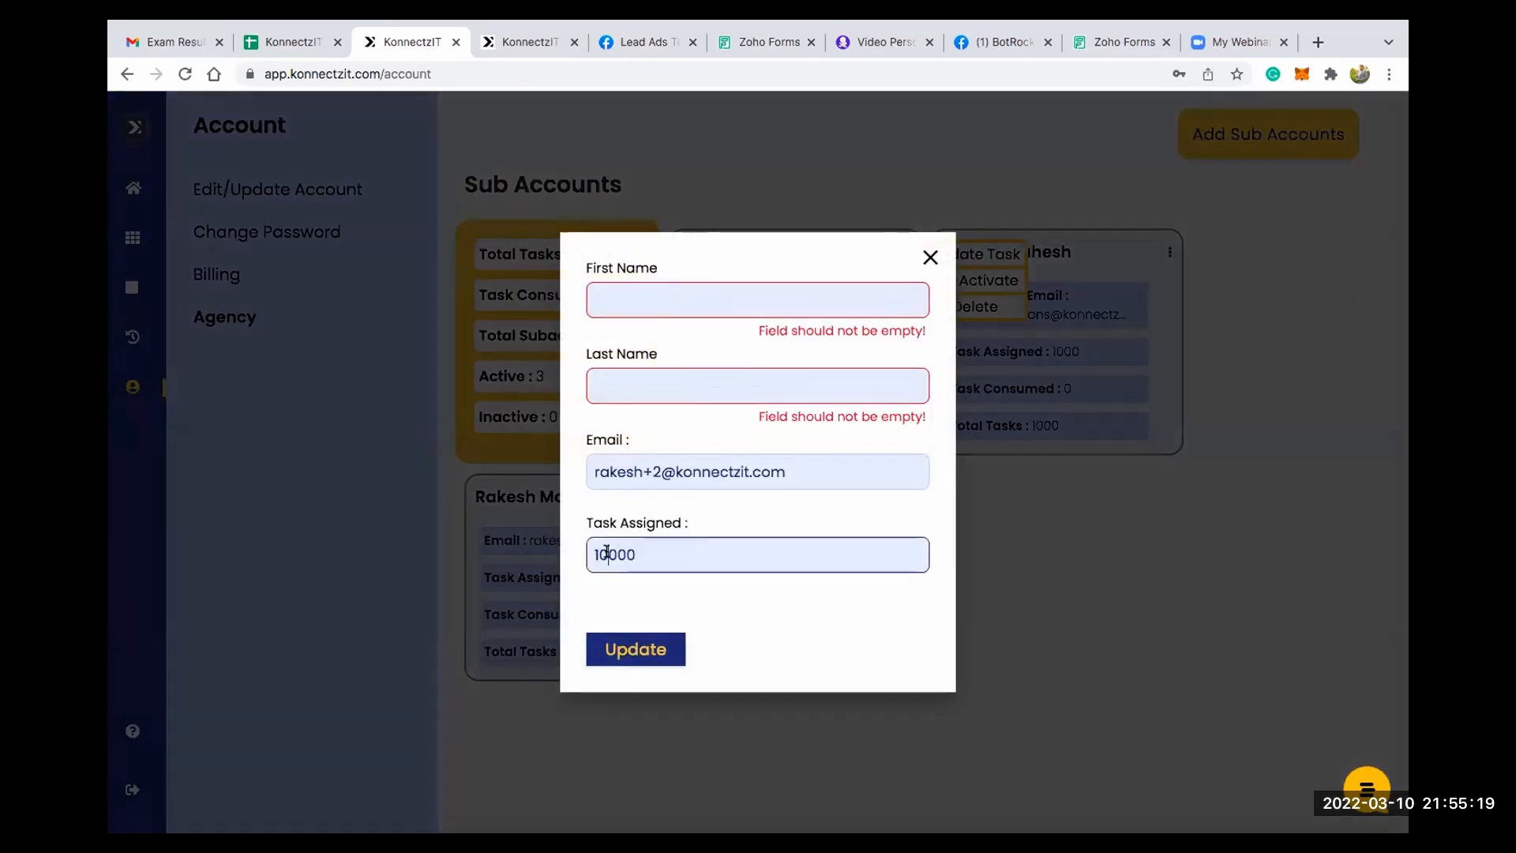
key(ctrl+a)
text(5000)
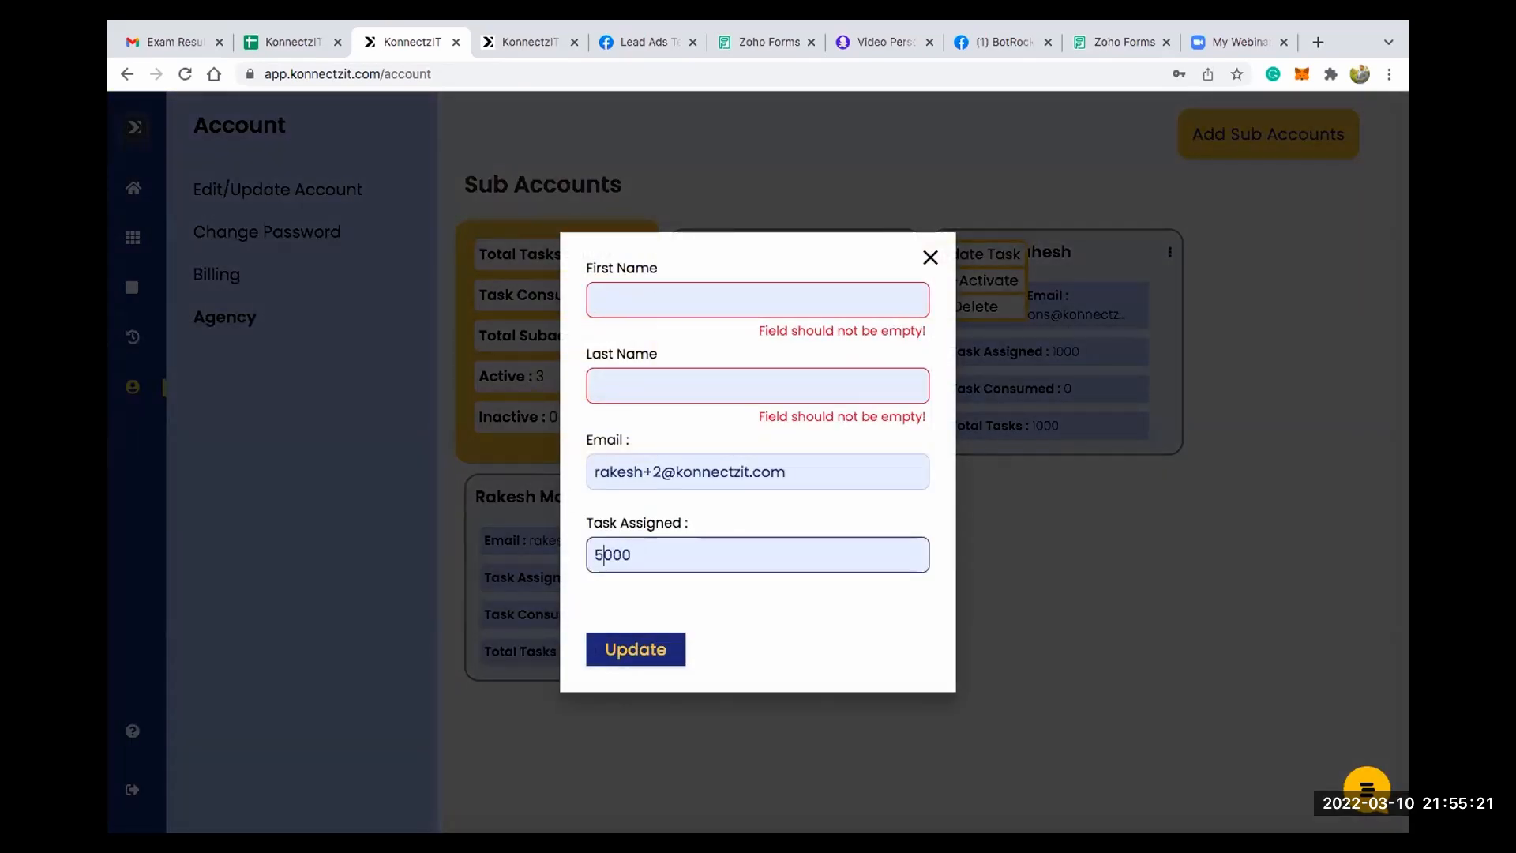
click(644, 649)
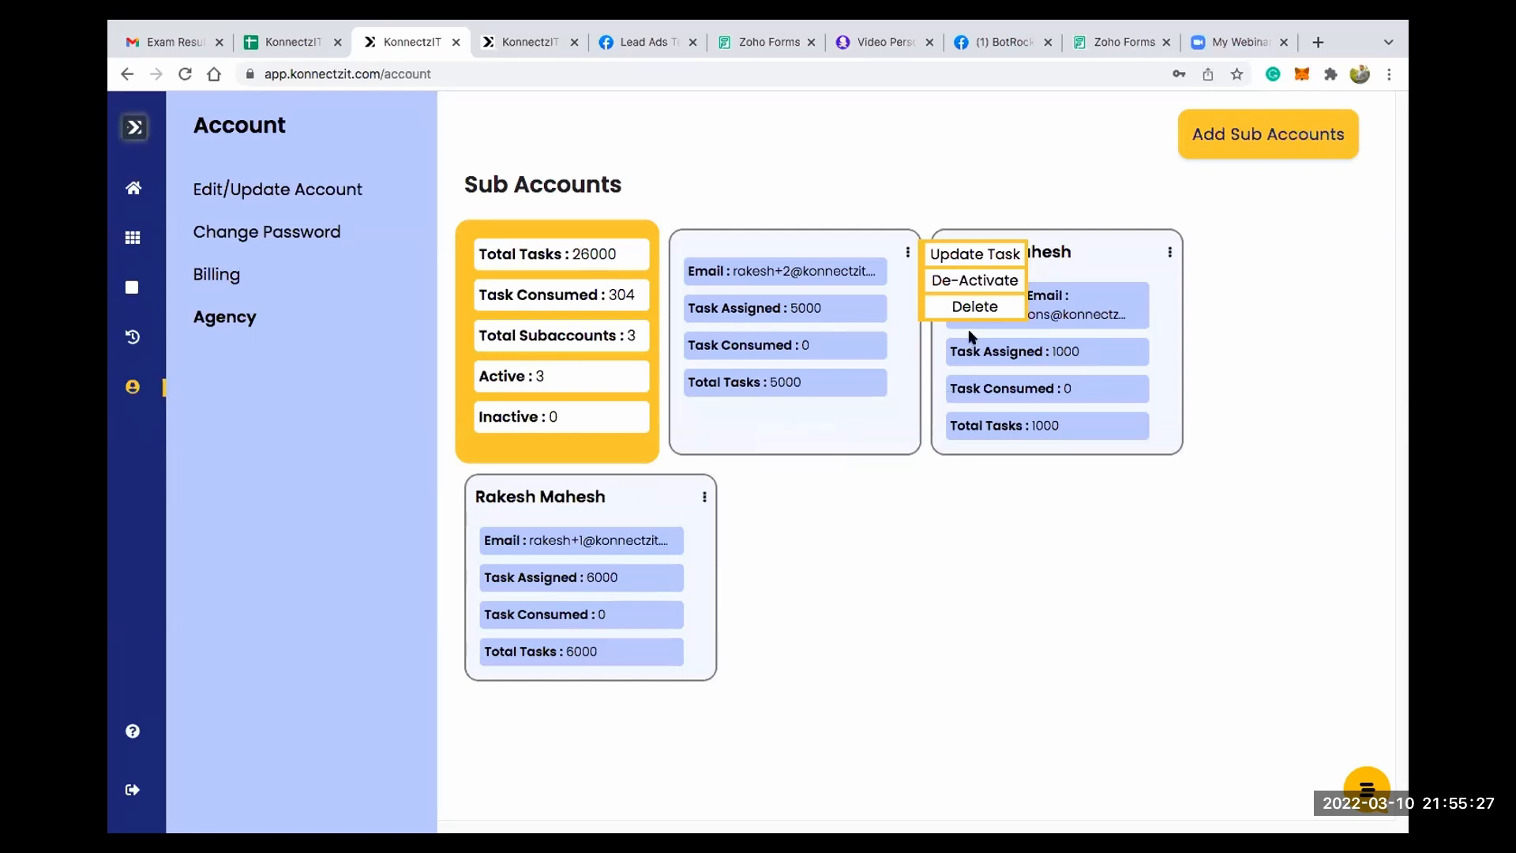
click(973, 355)
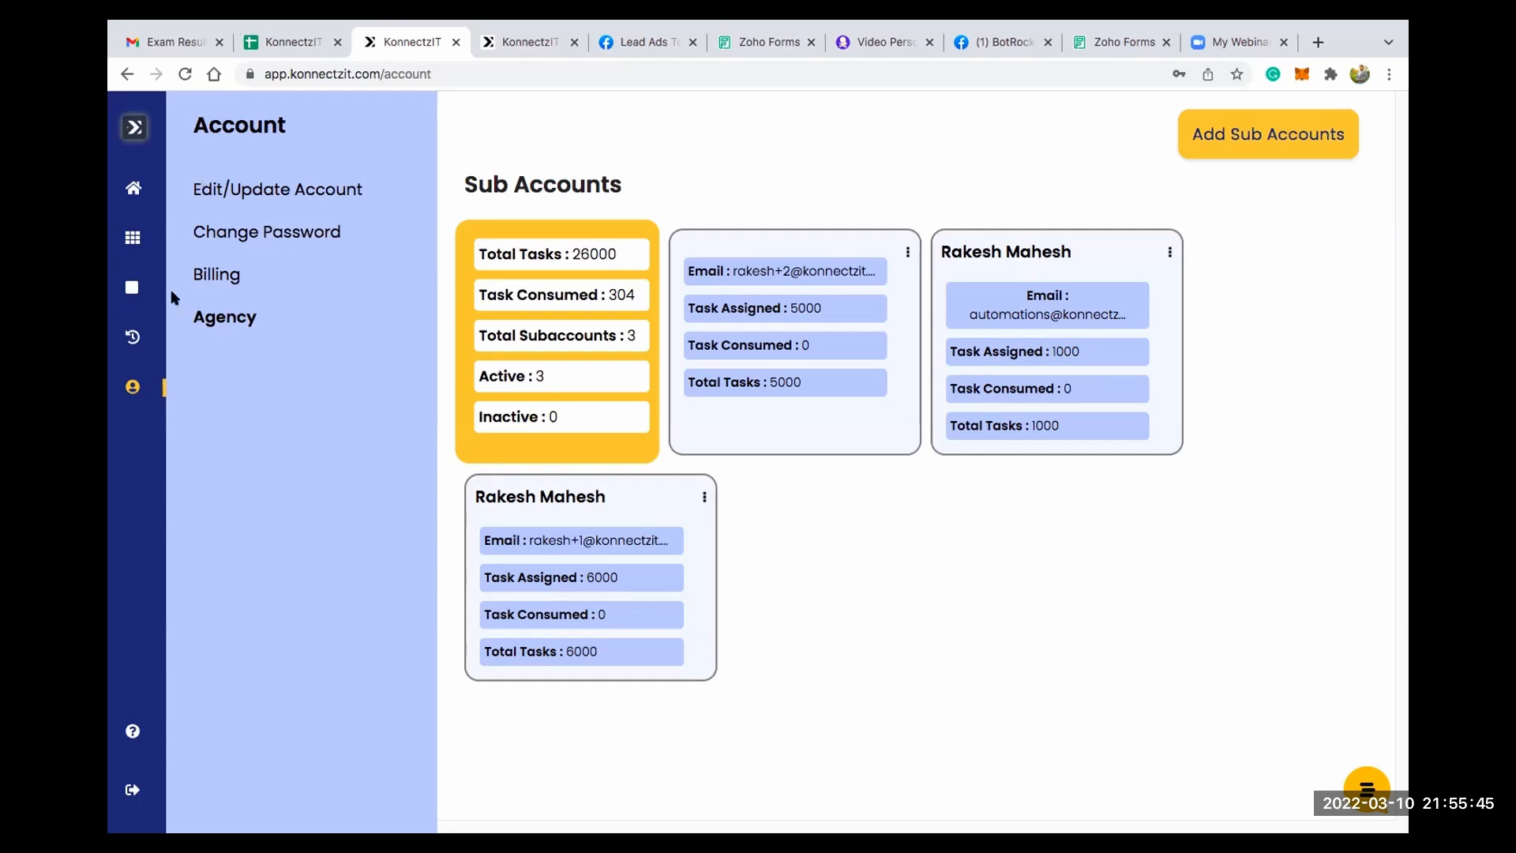
- Leave the account settings and return to the home dashboard
mouse_move(198, 386)
click(177, 189)
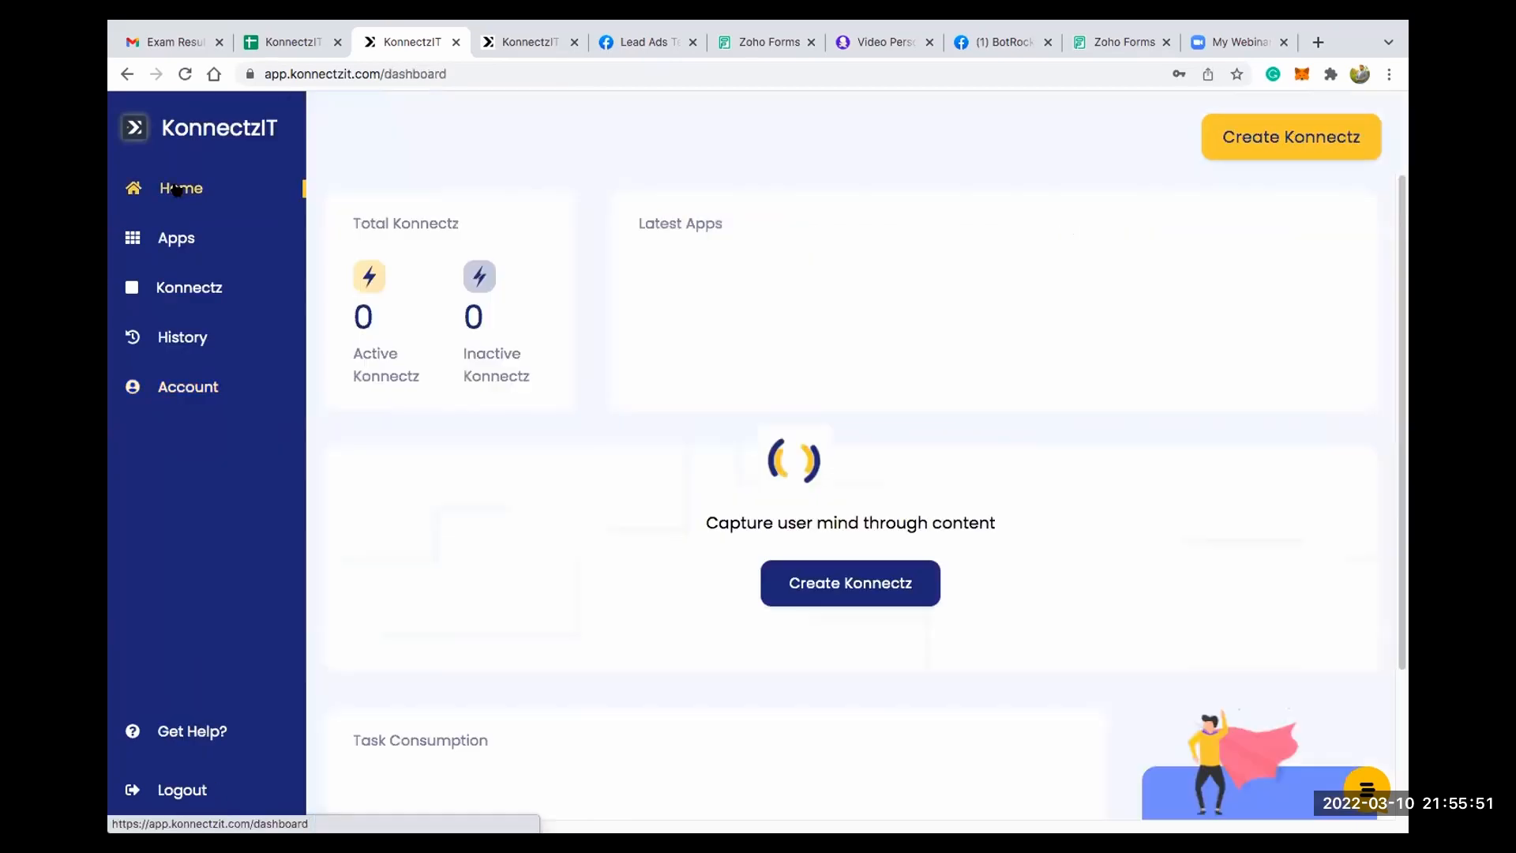